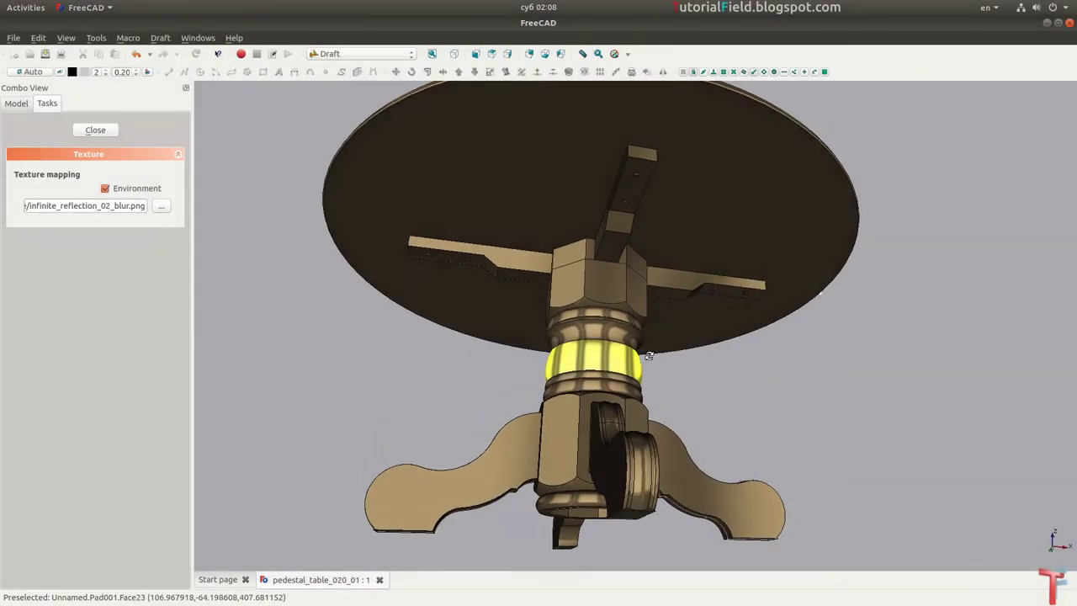
Step: Orbit the finished pedestal table to view it from underneath
mouse_move(647, 381)
middle_mouse_down()
mouse_move(765, 329)
mouse_move(453, 318)
mouse_move(769, 290)
mouse_move(937, 231)
mouse_move(365, 391)
mouse_move(378, 404)
mouse_move(368, 420)
mouse_move(298, 419)
mouse_move(282, 362)
mouse_move(320, 392)
mouse_move(248, 500)
mouse_move(279, 440)
mouse_move(334, 416)
mouse_move(369, 451)
mouse_move(414, 368)
mouse_move(424, 424)
mouse_move(379, 368)
mouse_move(556, 325)
middle_mouse_up()
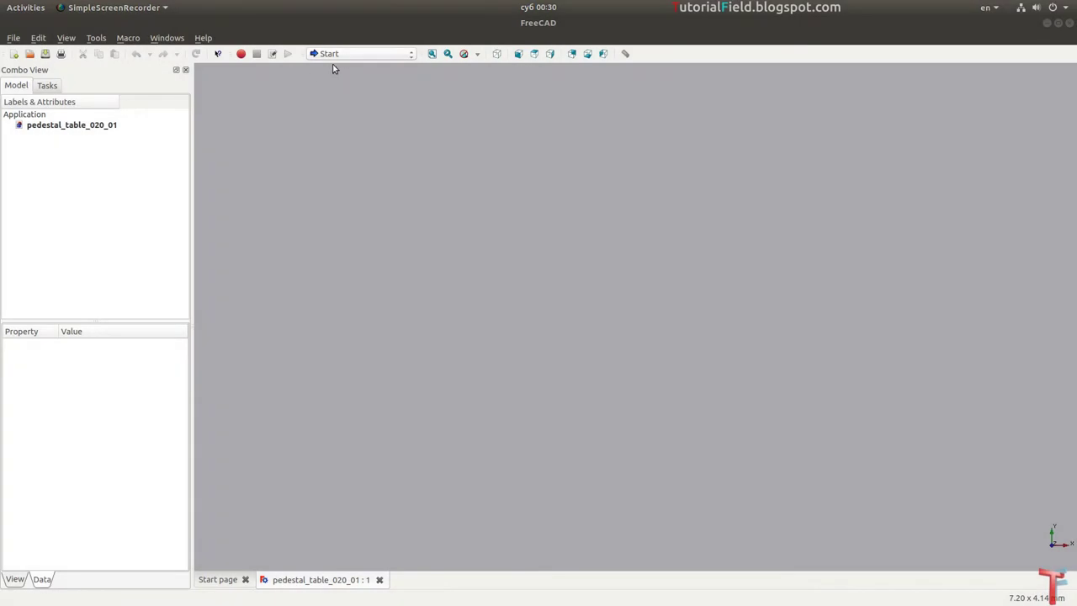
Step: Switch to Part Design and start a new sketch on the XY plane
left_click(335, 54)
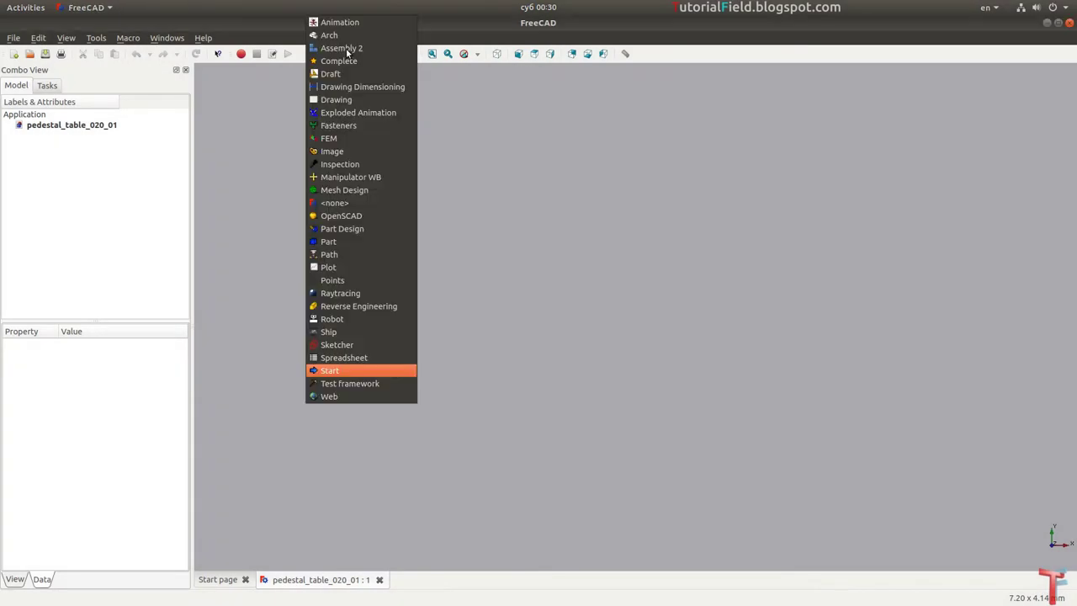
left_click(342, 228)
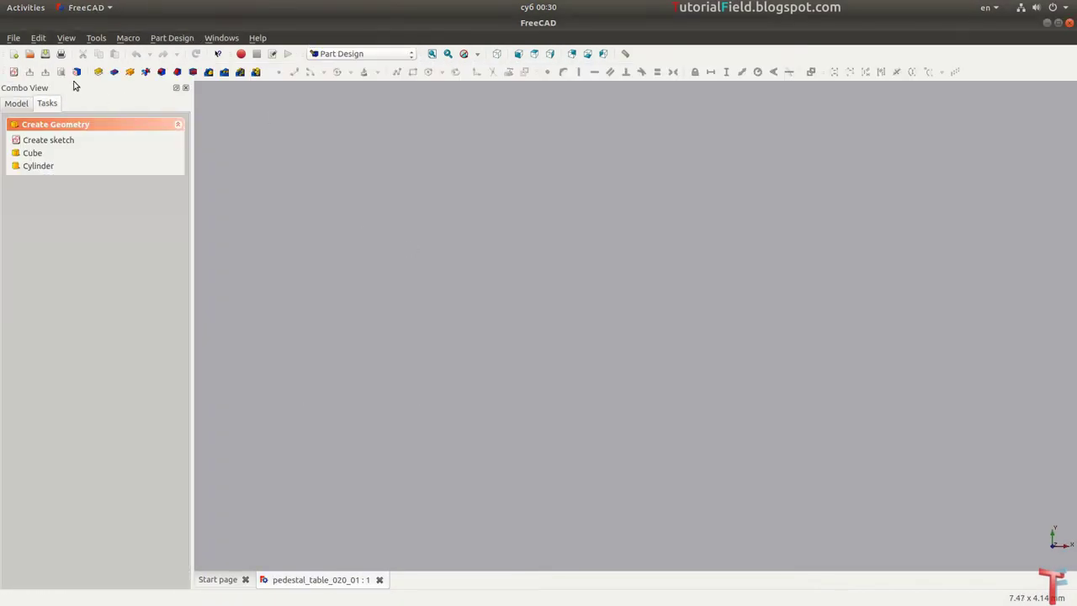
left_click(13, 72)
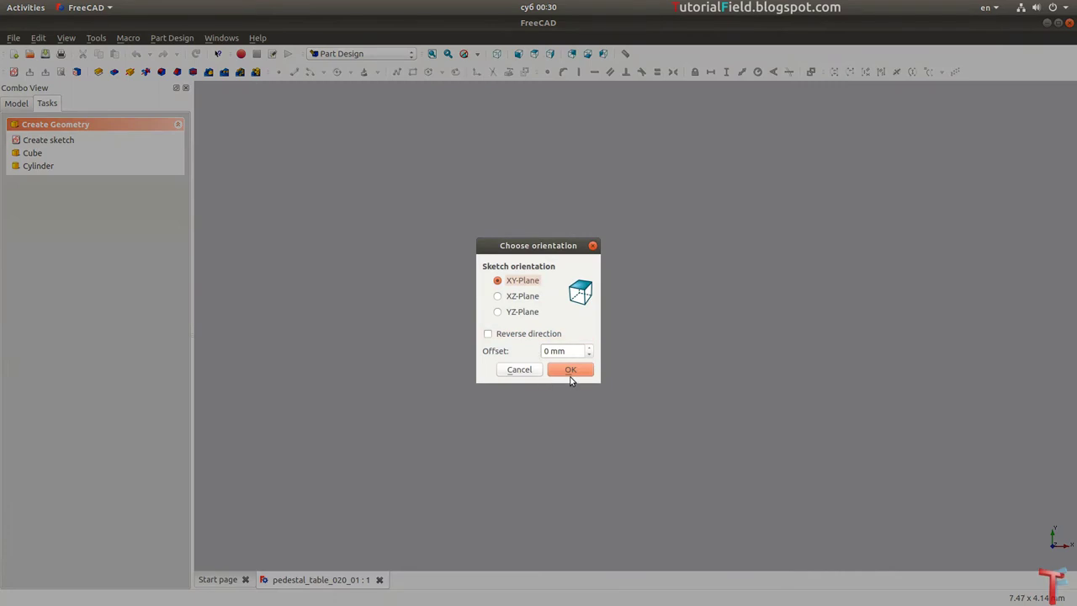
left_click(570, 373)
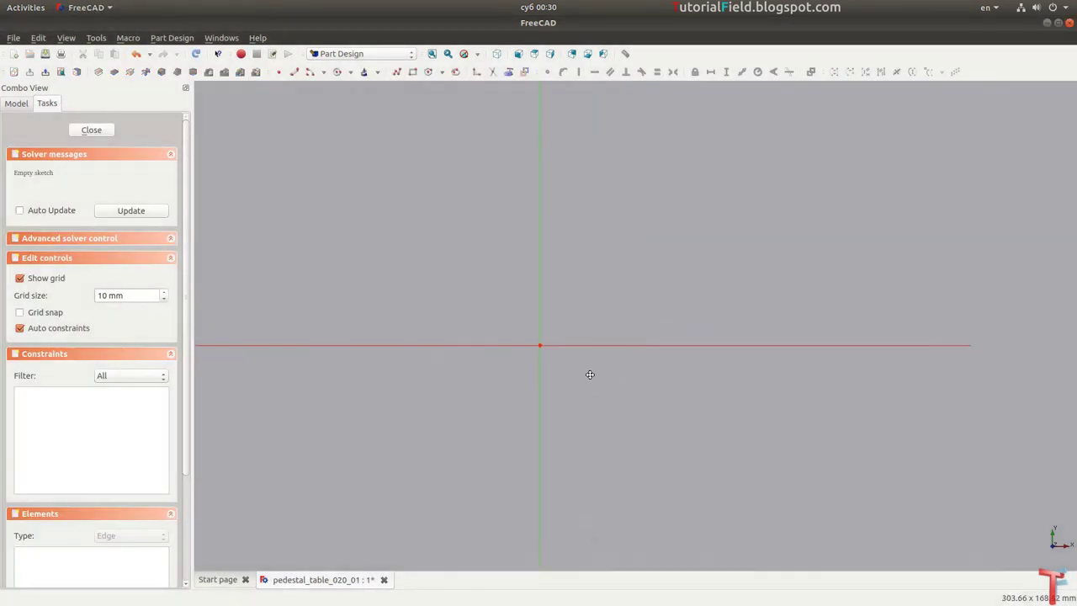
Step: Draw a regular octagon centred on the sketch origin instead of a hexagon
left_click(412, 72)
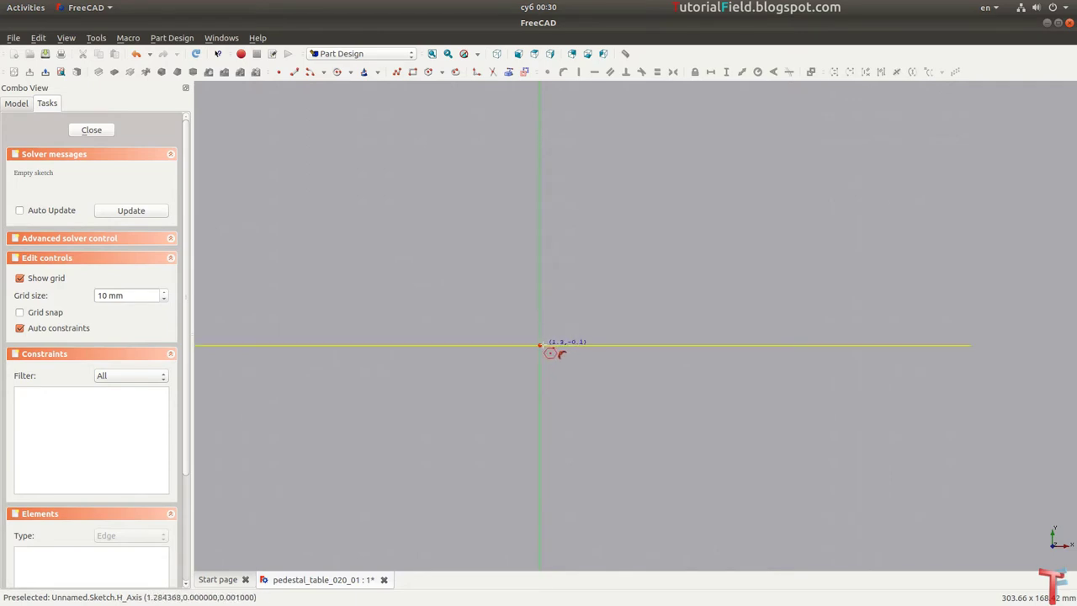
left_click(540, 345)
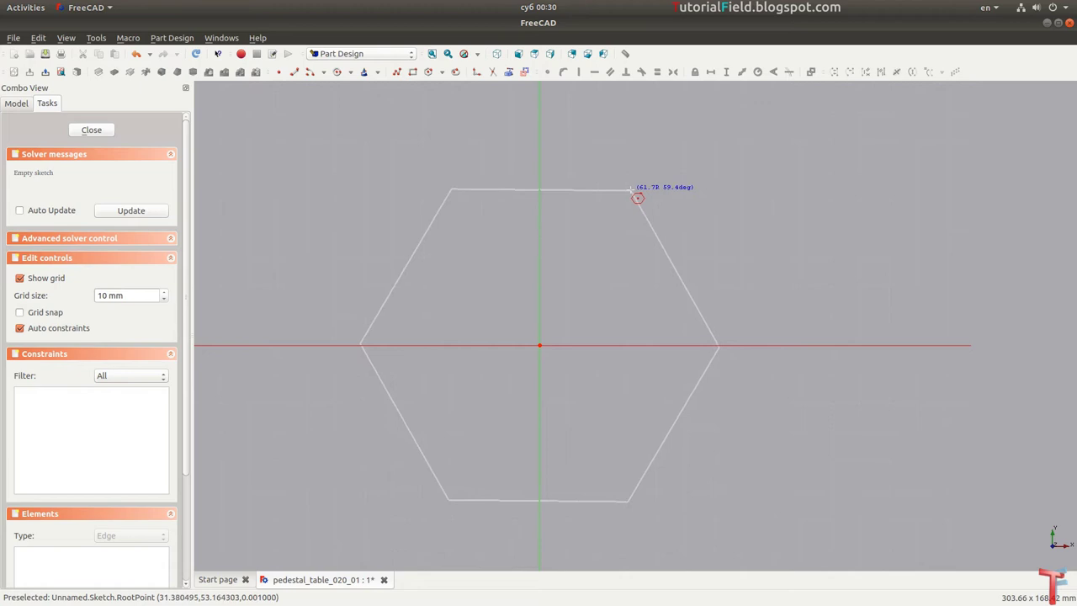
right_click(631, 190)
left_click(442, 72)
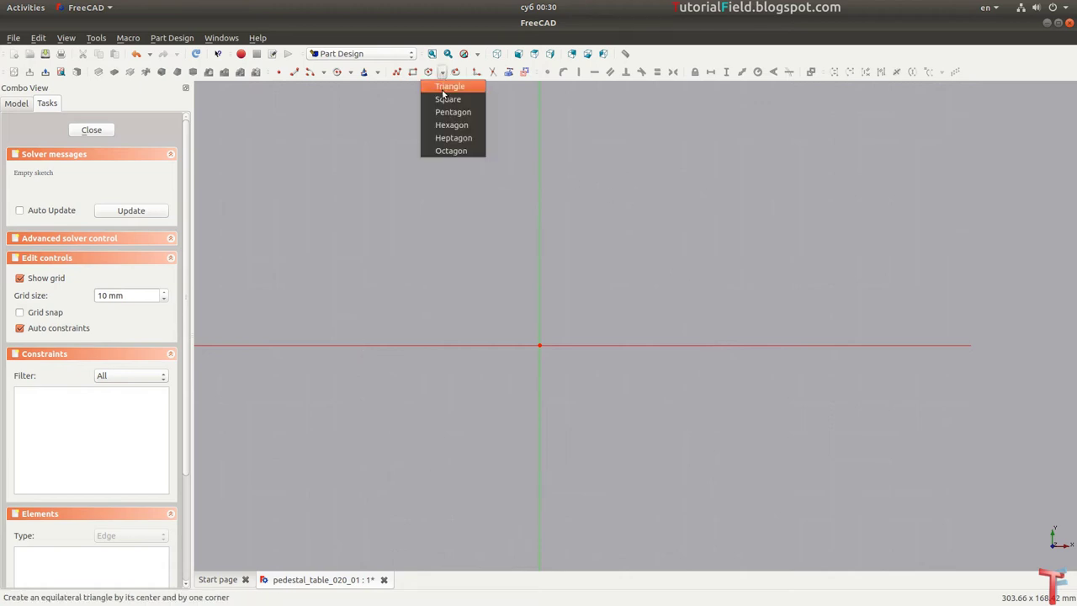
left_click(452, 152)
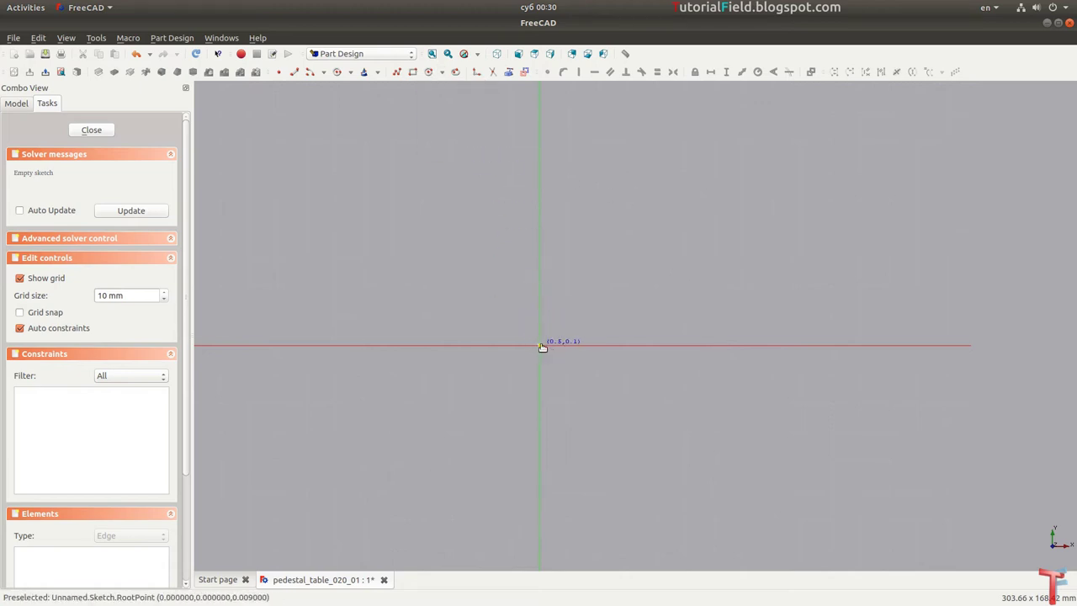
left_click(540, 345)
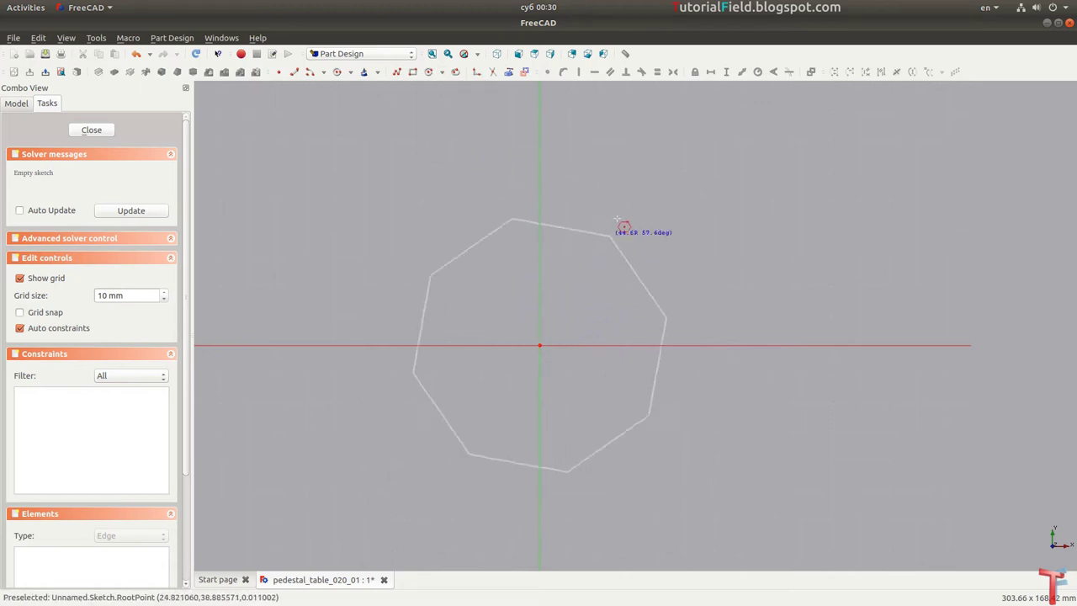
left_click(617, 157)
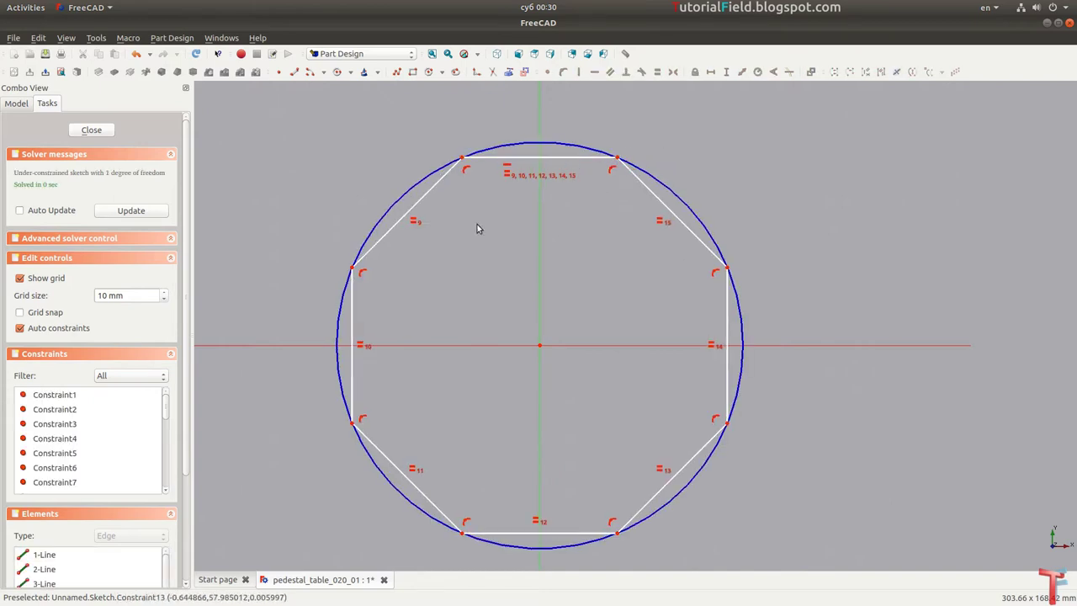
Step: Constrain the octagon's horizontal width between opposite vertices to 260 mm
left_click(355, 269)
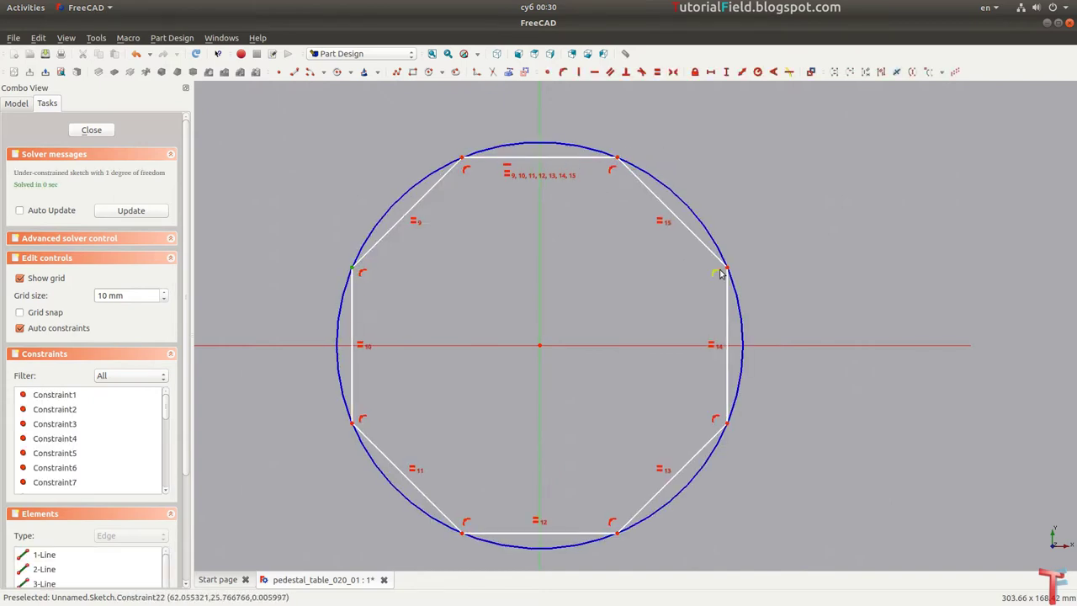
left_click(726, 269)
key("l")
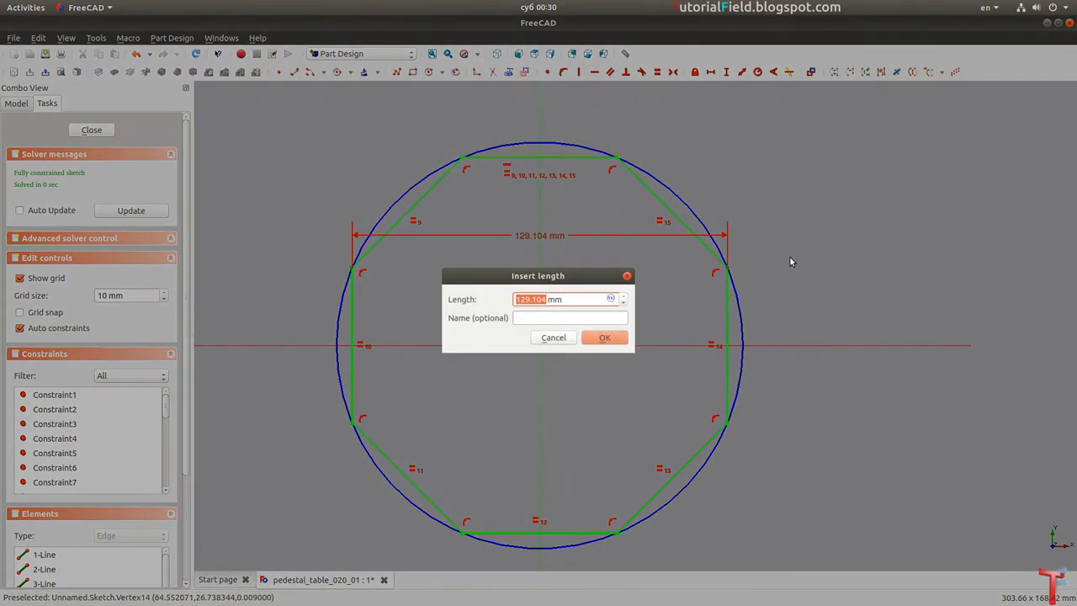
type("260")
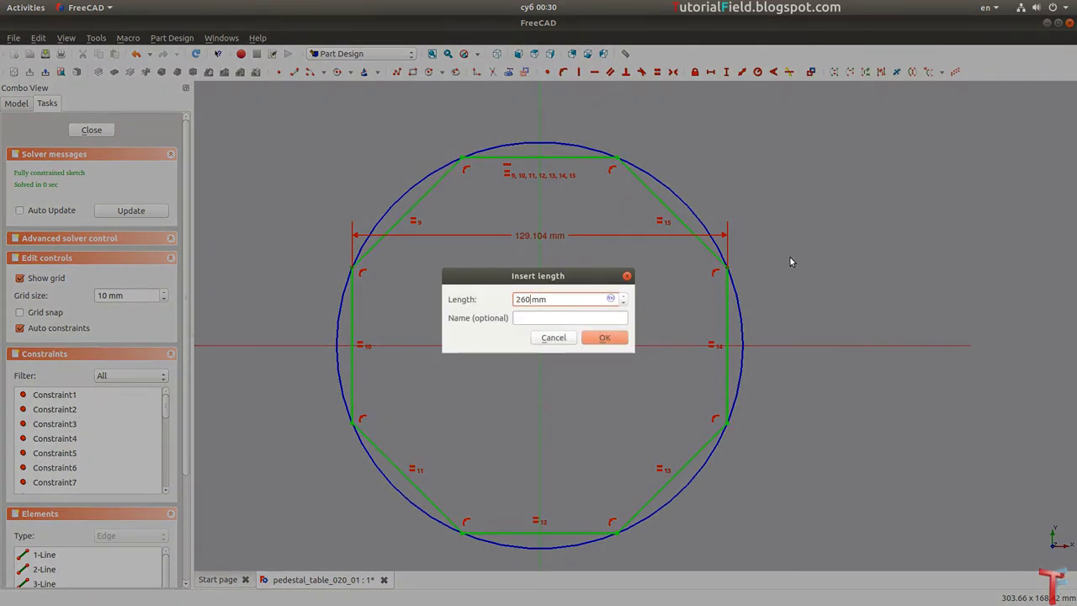
key("Return")
scroll(673, 255, "down", 3)
scroll(589, 291, "down", 1)
scroll(589, 290, "up", 1)
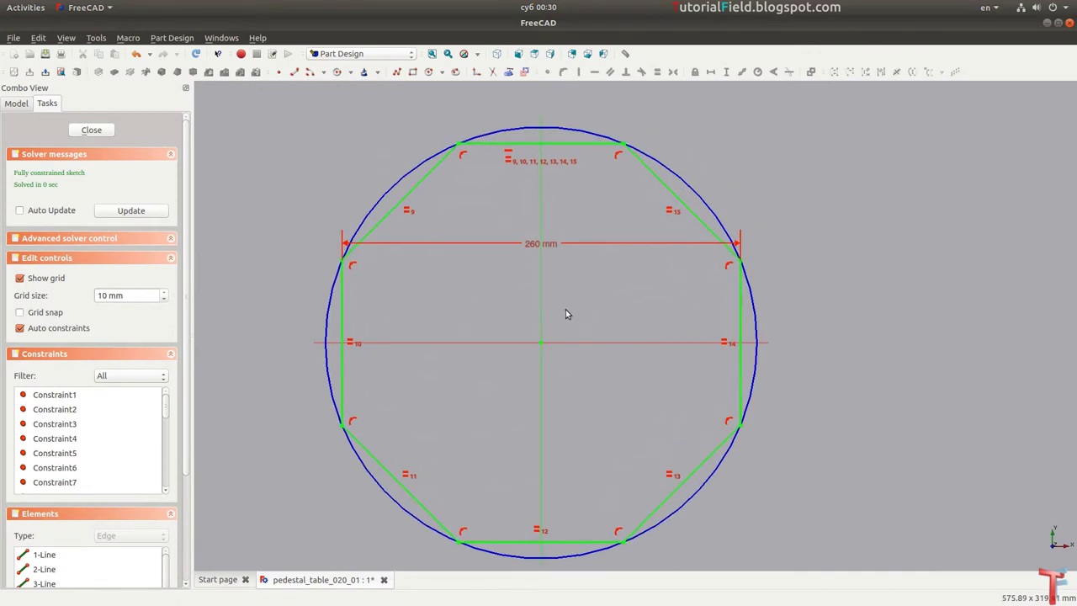
scroll(565, 309, "up", 1)
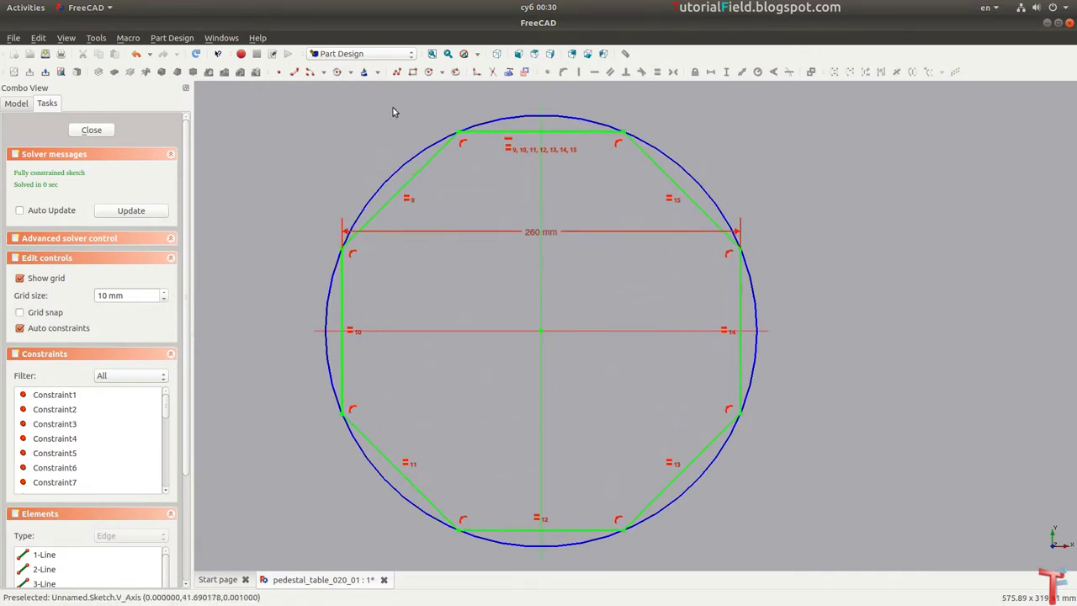
Step: Draw a second octagon centred on the origin inside the first
left_click(441, 74)
left_click(456, 150)
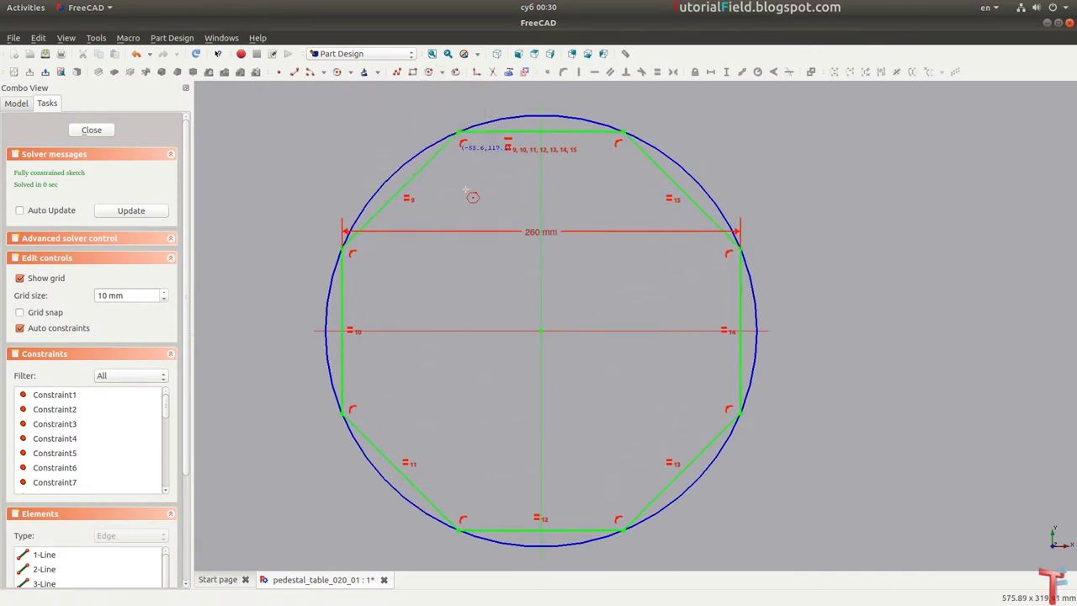
left_click(541, 330)
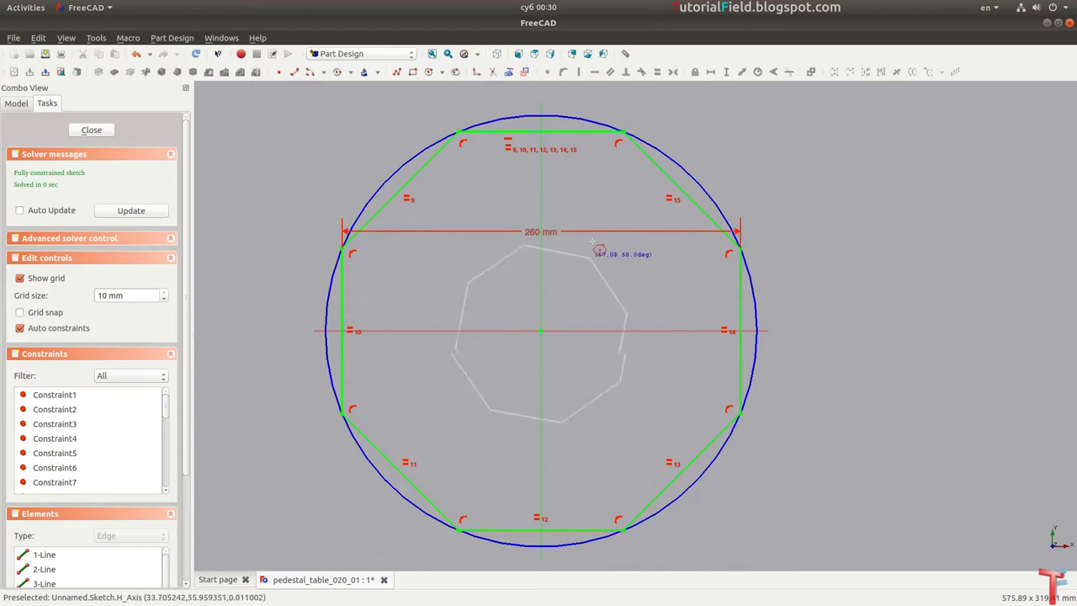
left_click(597, 200)
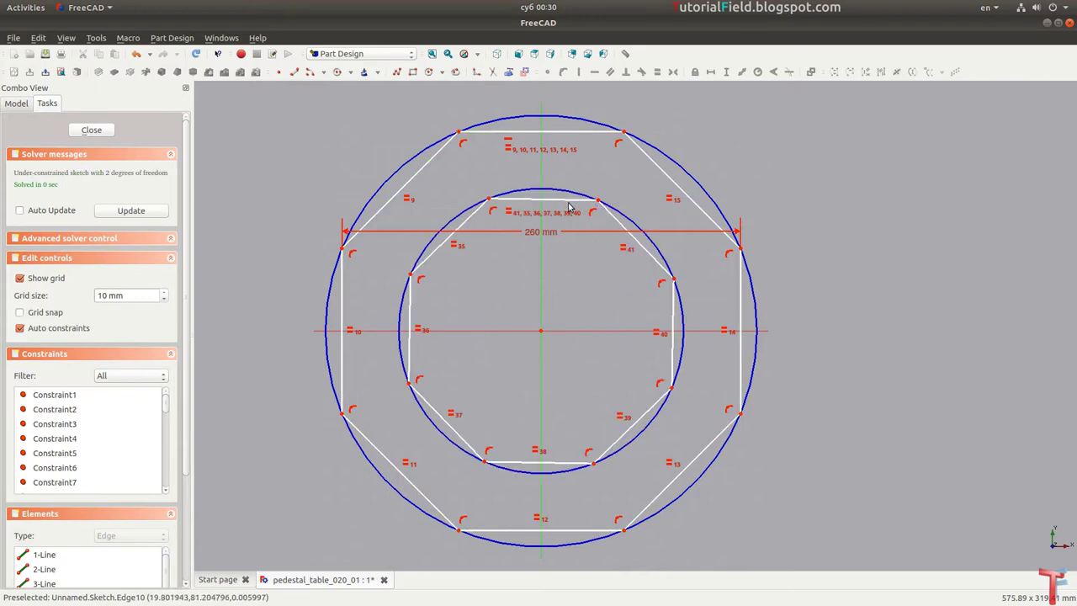
Step: Make the inner octagon's top edge horizontal and set its width to 180 mm
left_click(569, 206)
key("h")
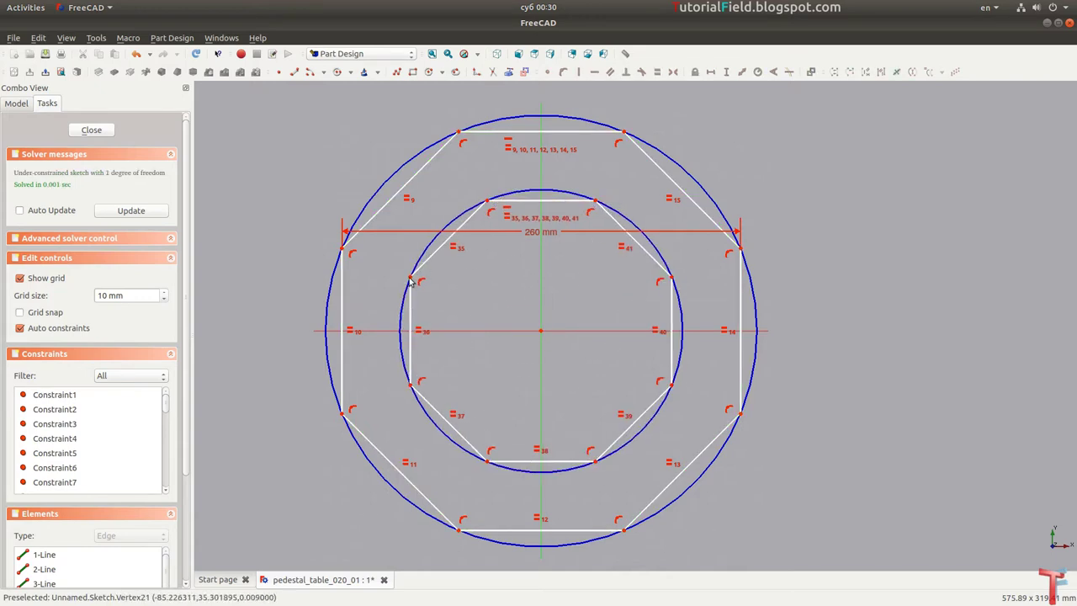
left_click(411, 279)
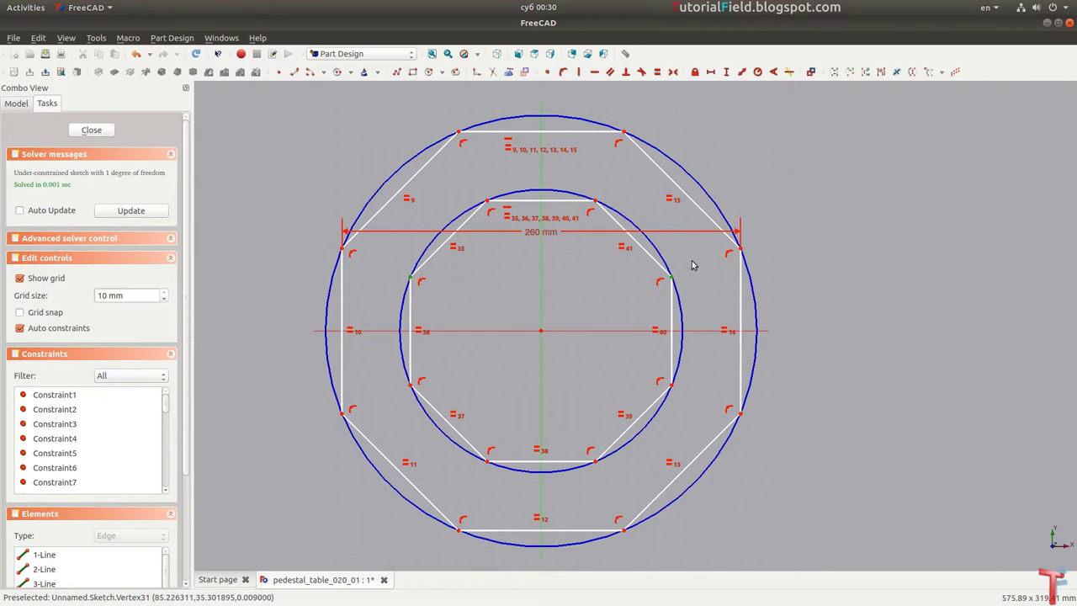
key("l")
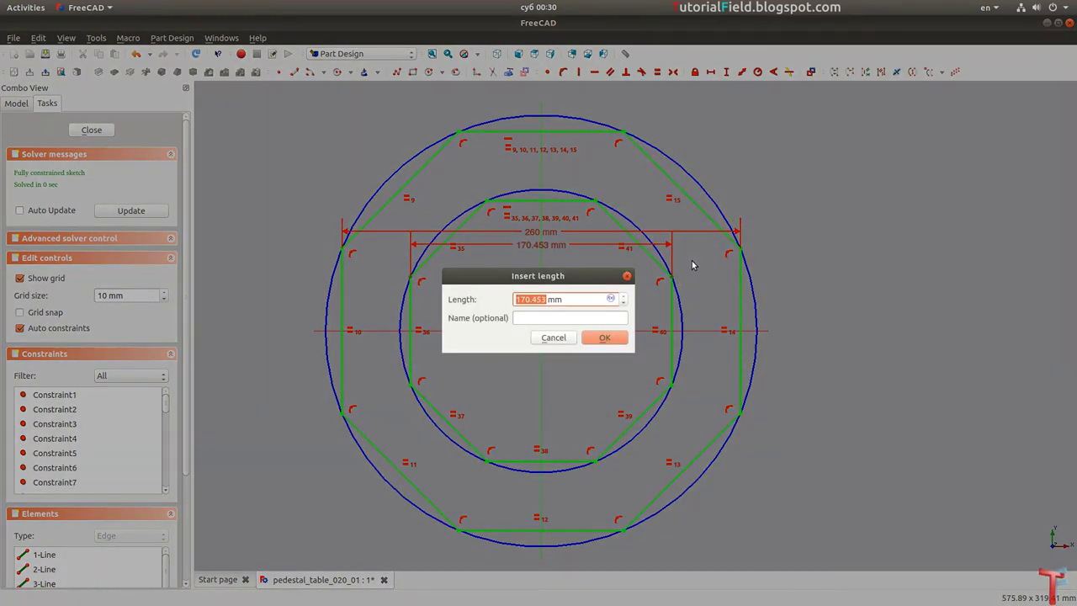
type("180")
key("Return")
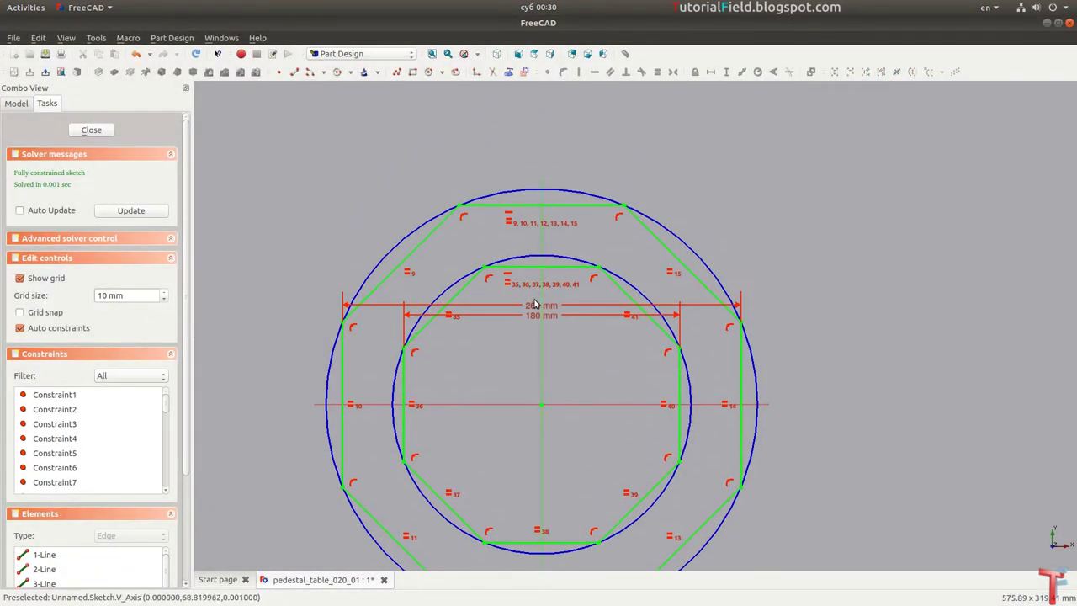
Step: Move the 260 mm and 180 mm dimensions above the shapes and close the sketch
left_click_drag(541, 306, 535, 136)
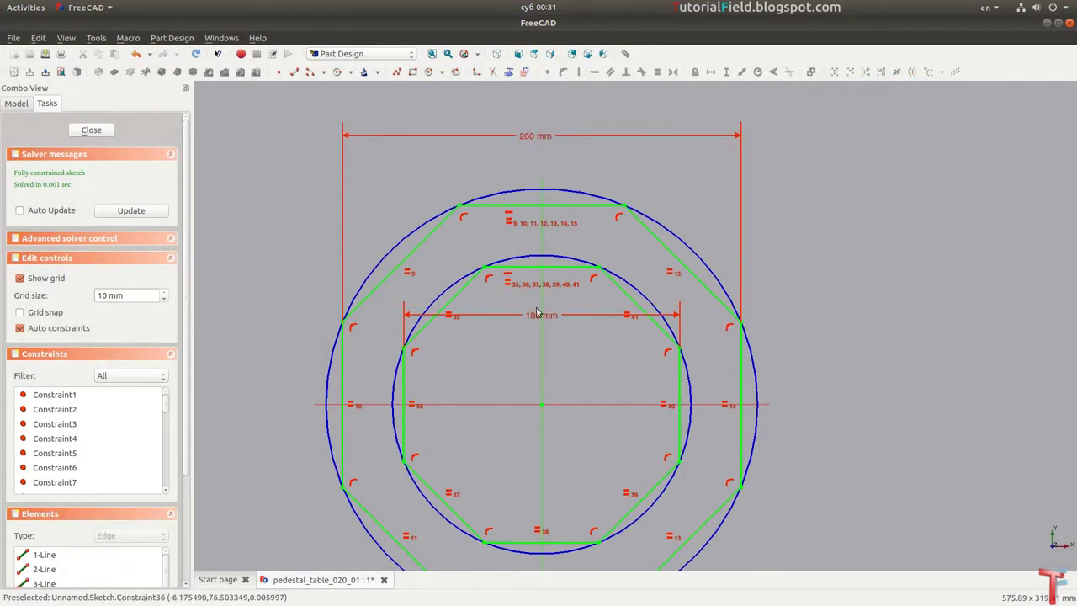
left_click_drag(541, 315, 546, 161)
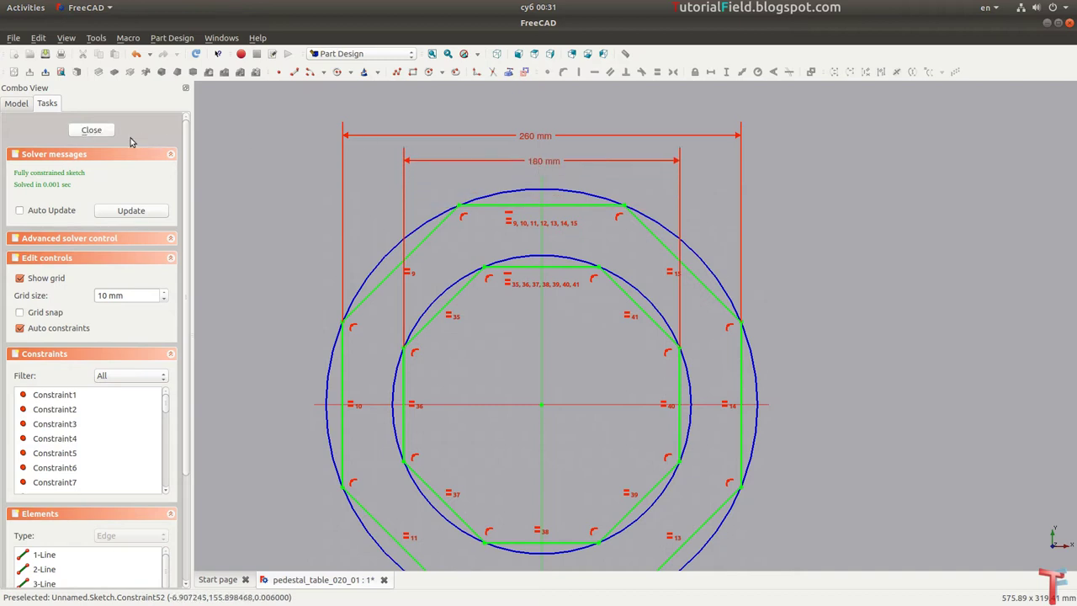
left_click(92, 131)
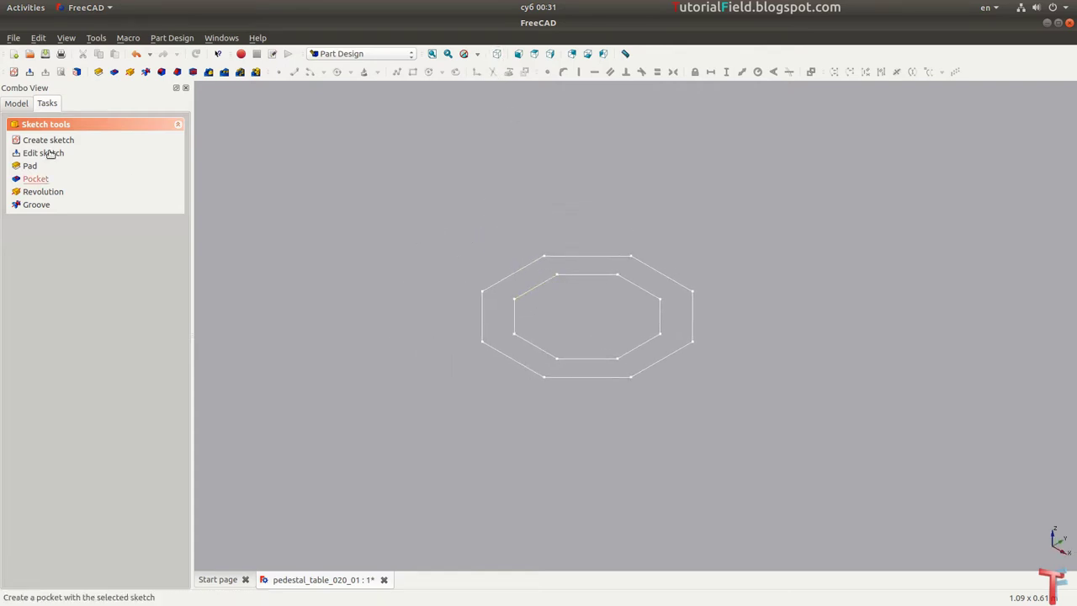
Step: Raise the sketch's placement z offset to 50 mm
left_click(17, 103)
left_click(50, 155)
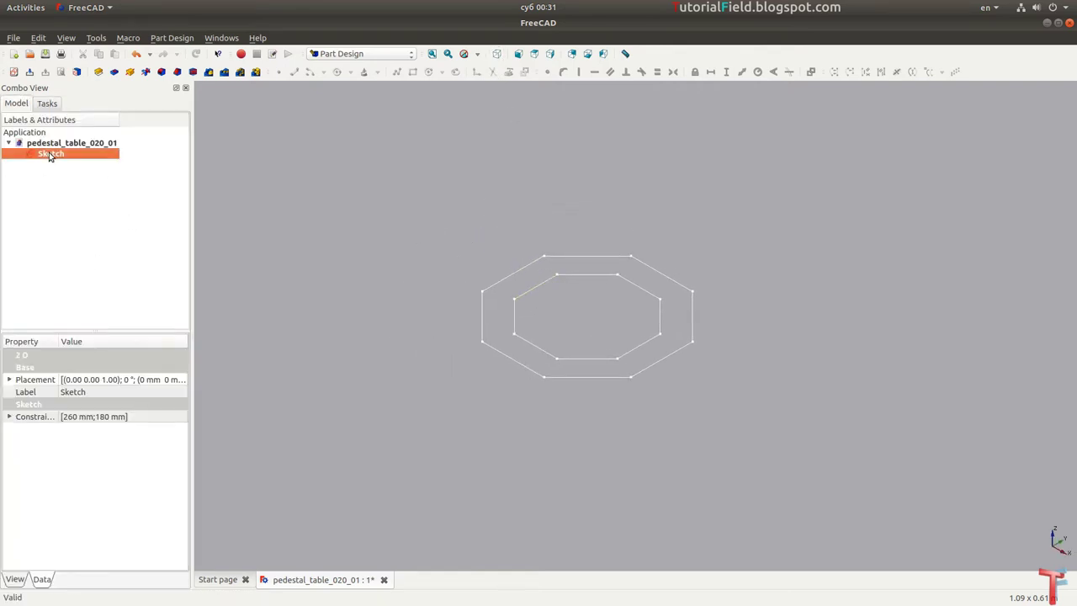
left_click(11, 379)
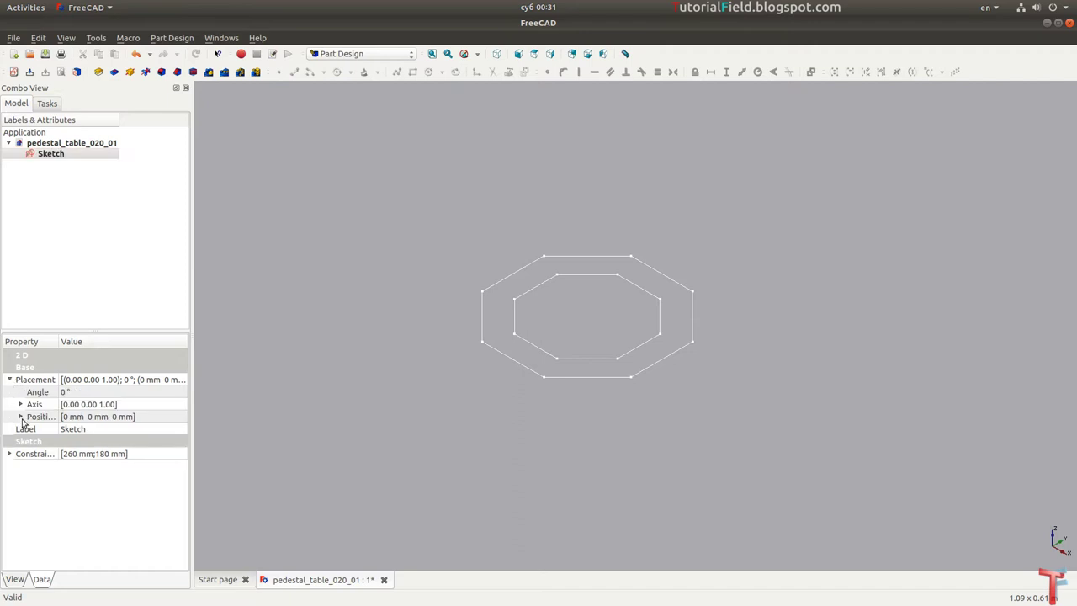
left_click(21, 417)
left_click(90, 452)
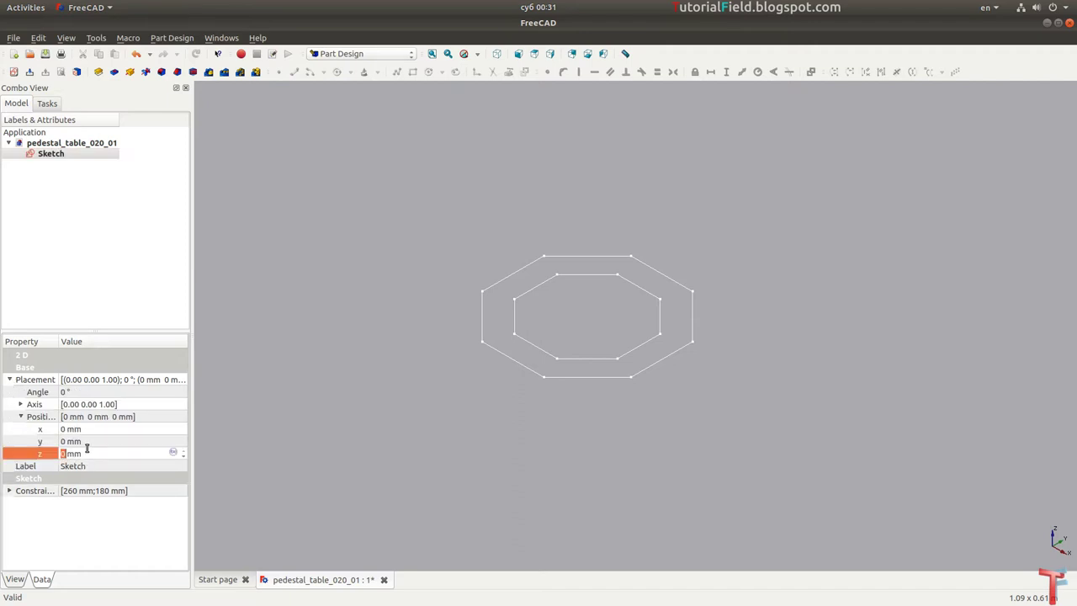
type("50")
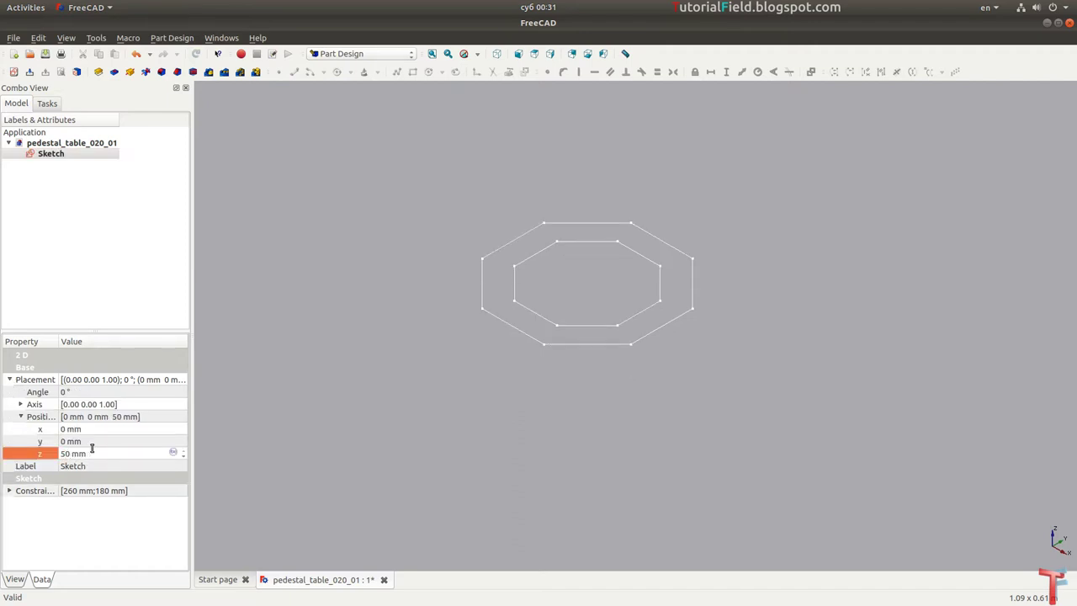
key("alt+Tab")
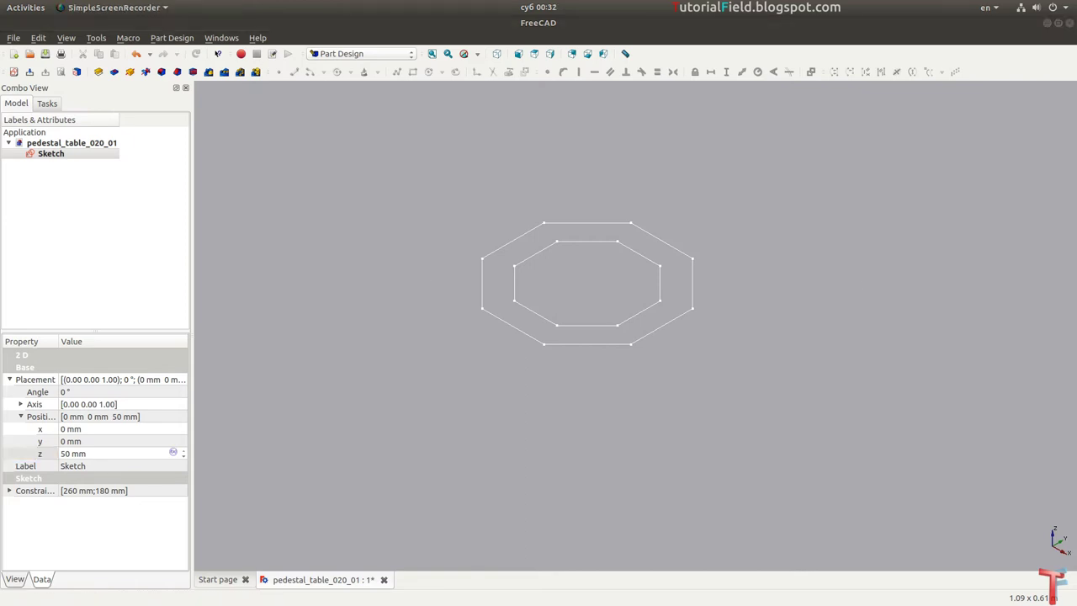
Step: Pad the octagonal ring sketch 610 mm into a hollow column
left_click(89, 147)
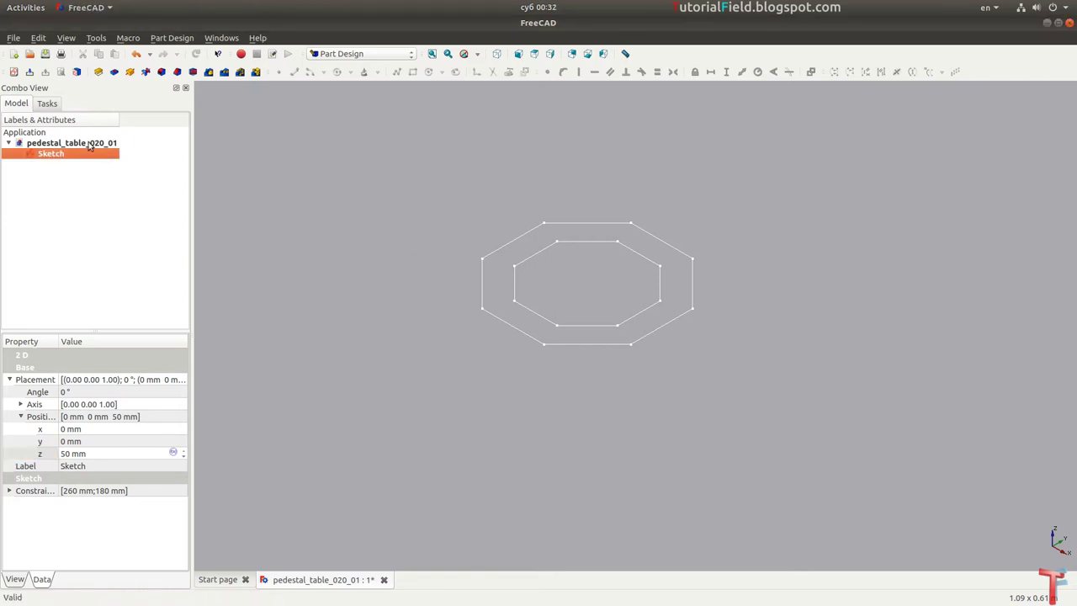
left_click(100, 72)
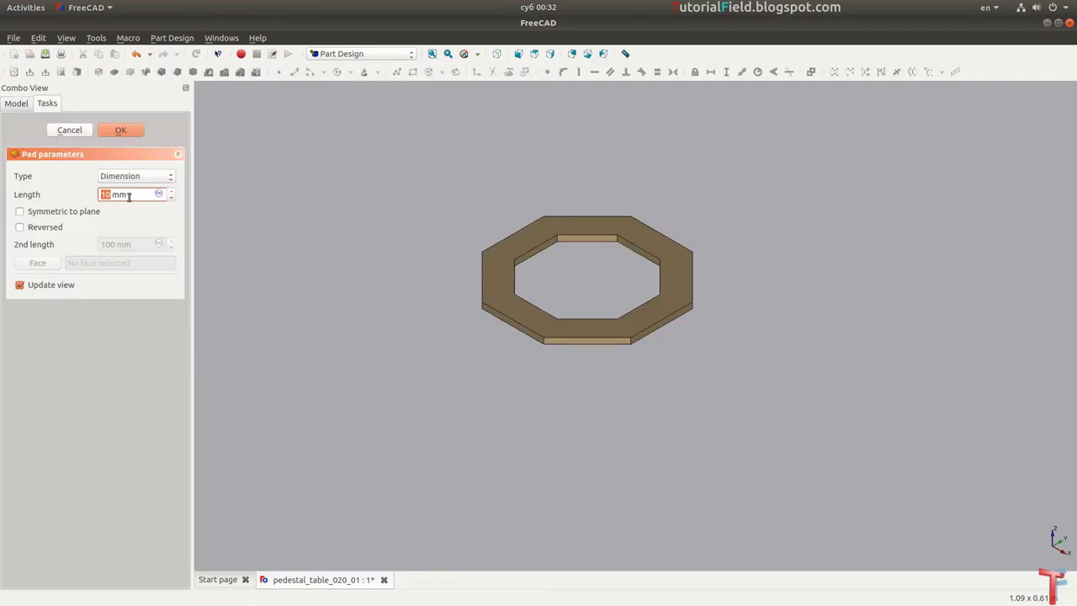
type("6")
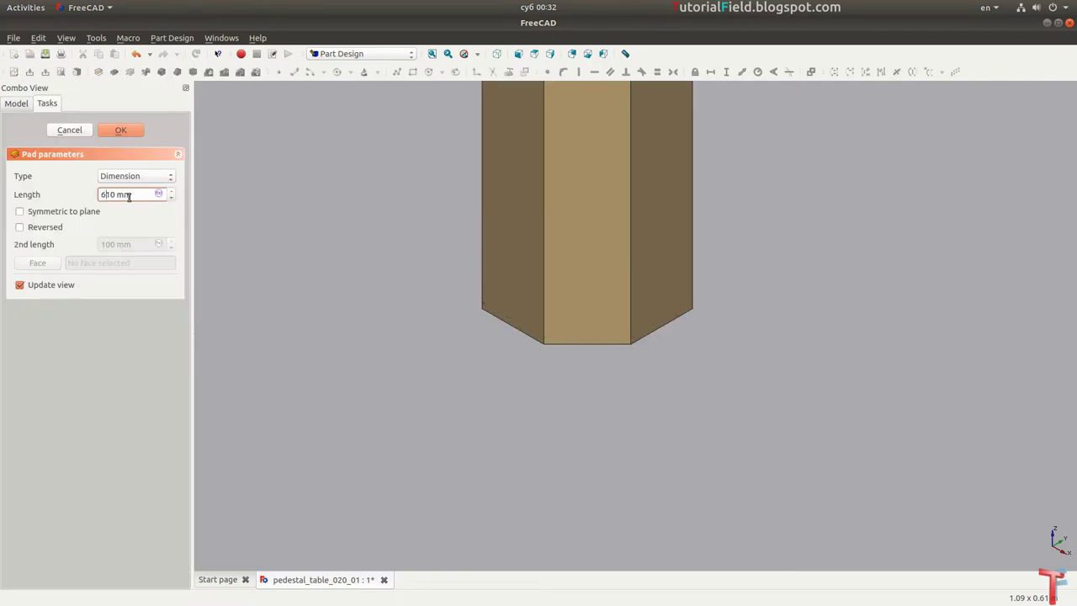
key("Return")
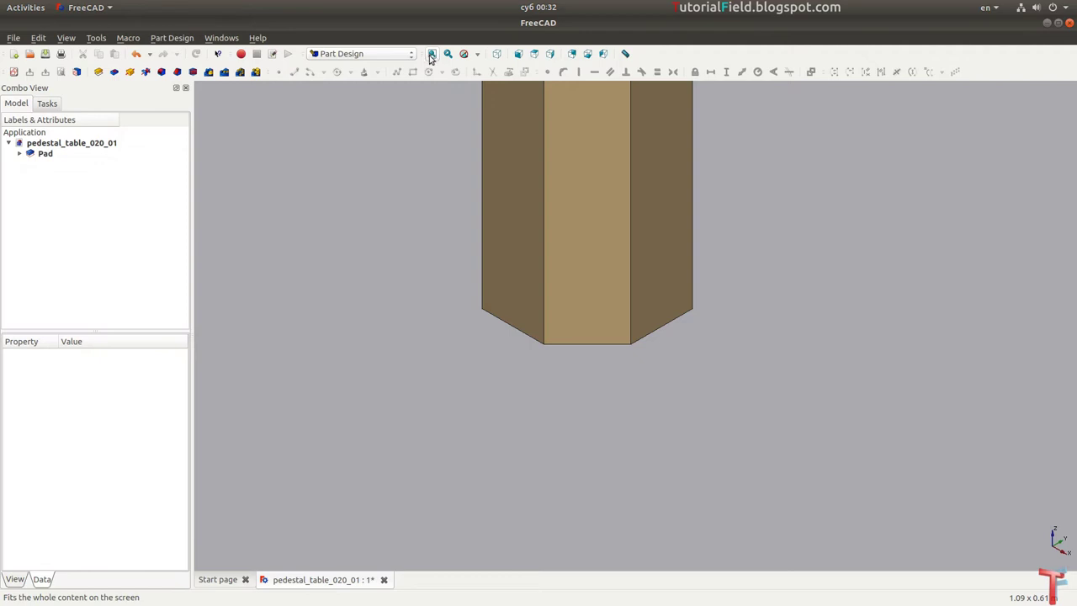
Step: Fit the column in an isometric view and save the document
left_click(431, 54)
left_click(497, 53)
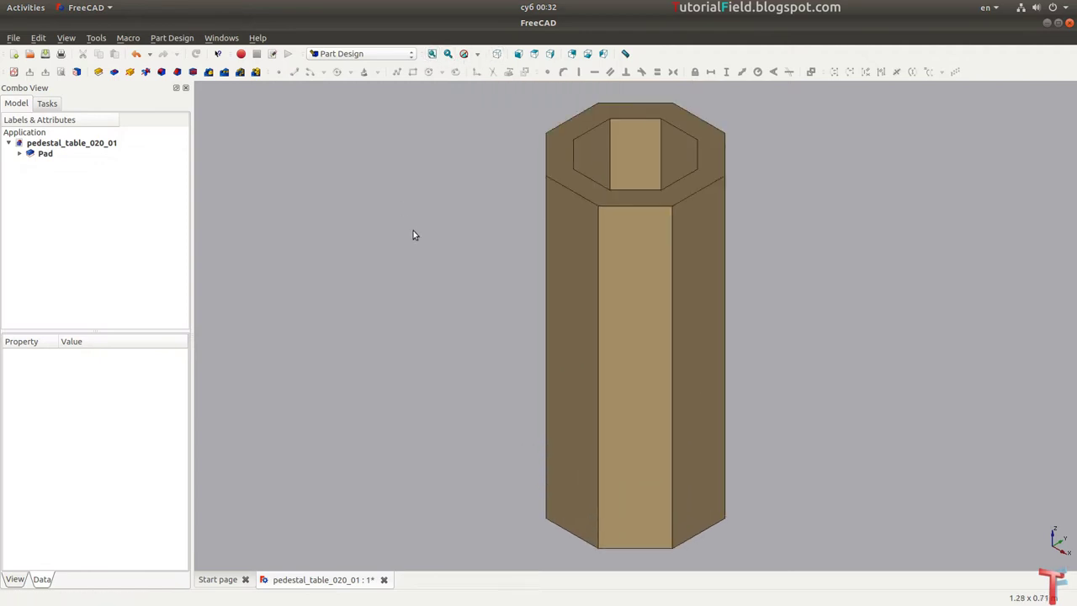
key("ctrl+s")
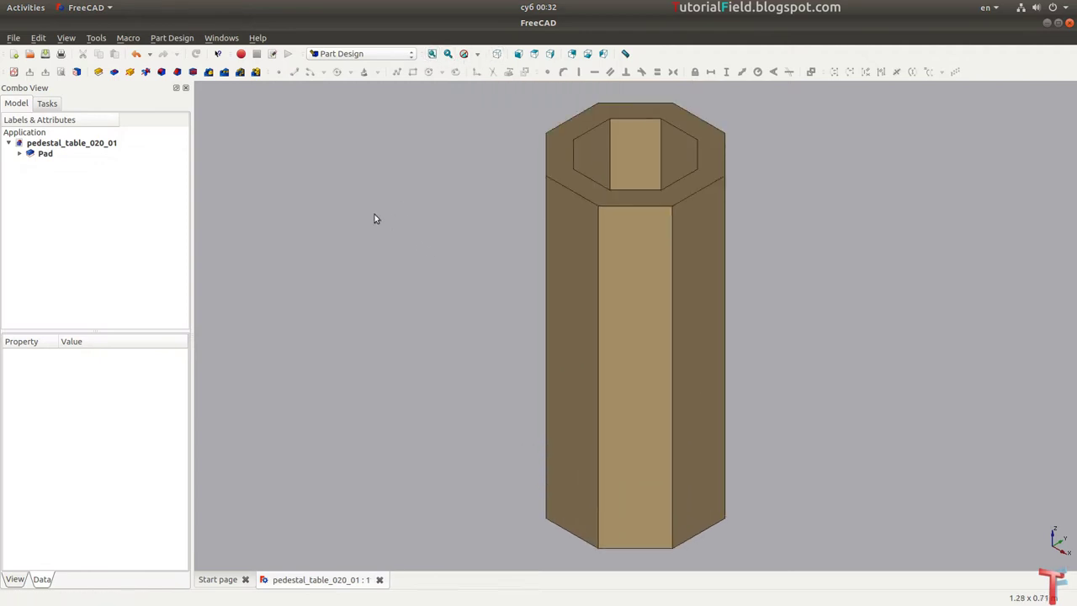
key("alt+Tab")
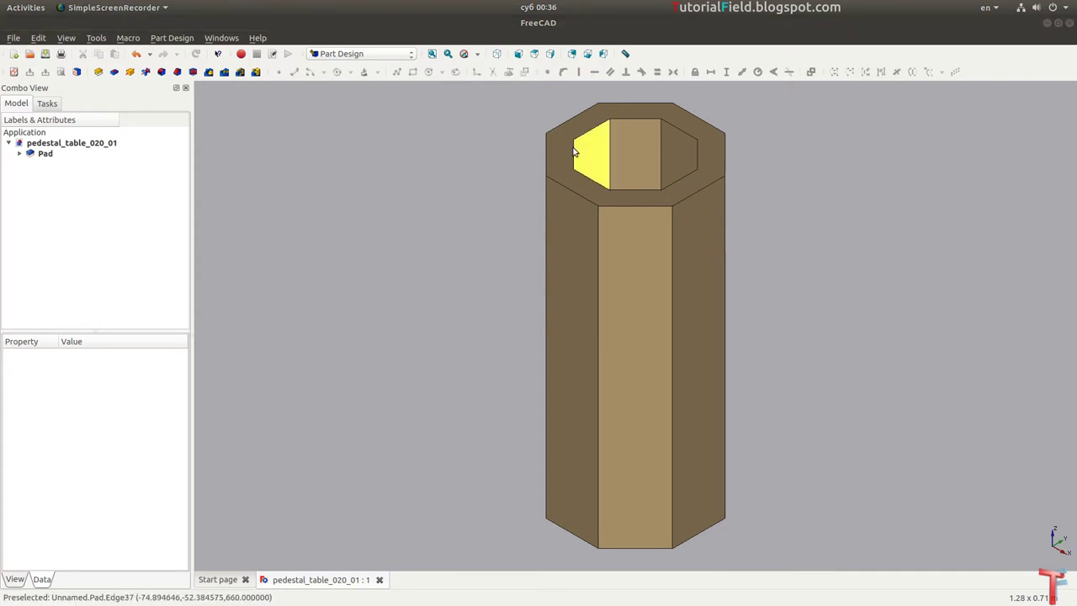
Step: Create a new sketch on the XZ plane and zoom out to see the column side-on
left_click(13, 72)
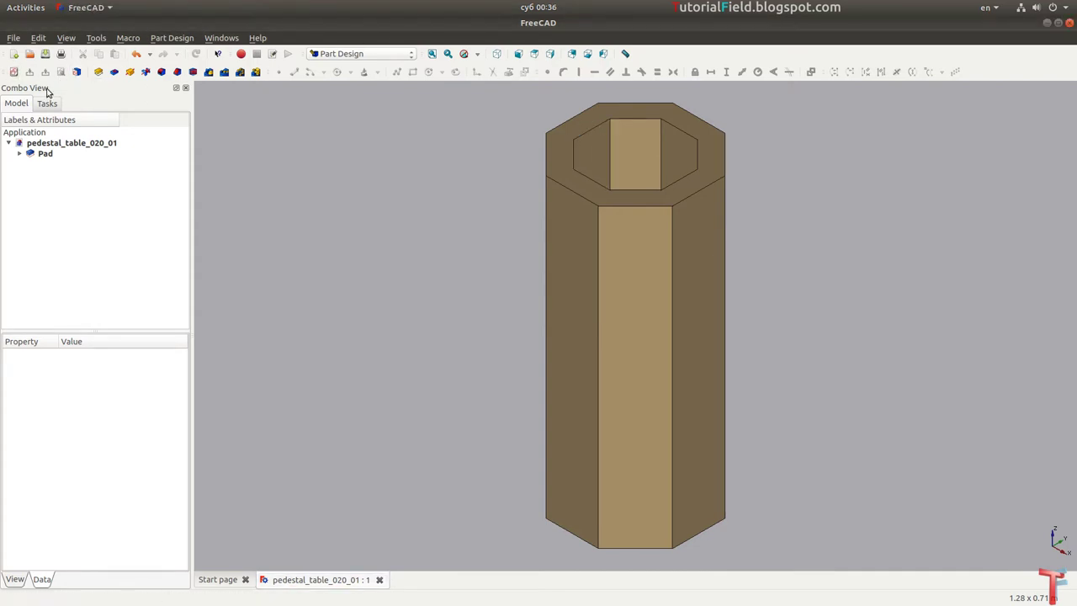
left_click(521, 304)
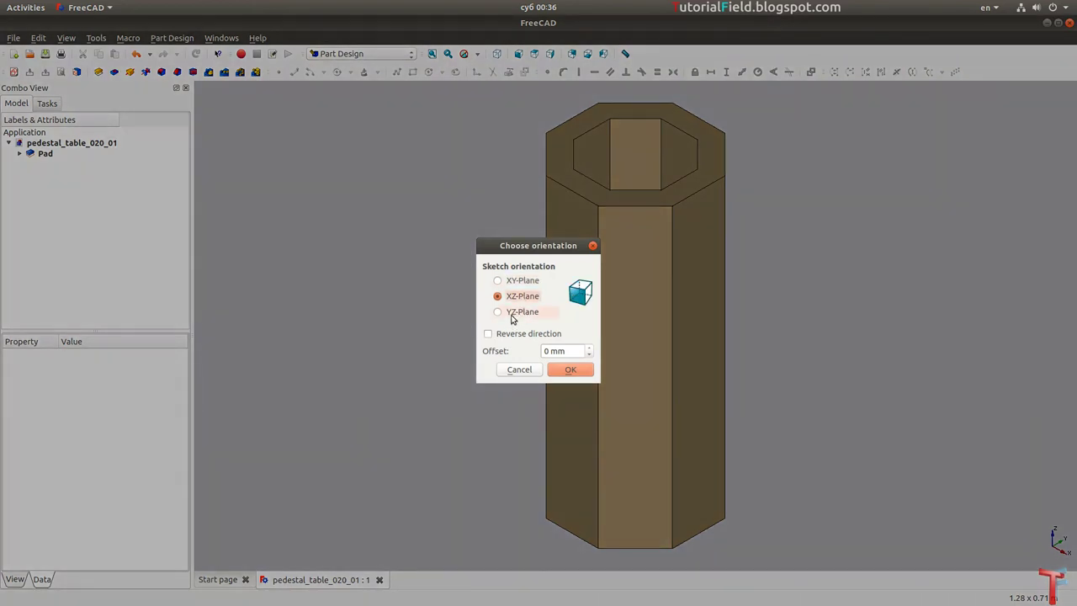
left_click(568, 371)
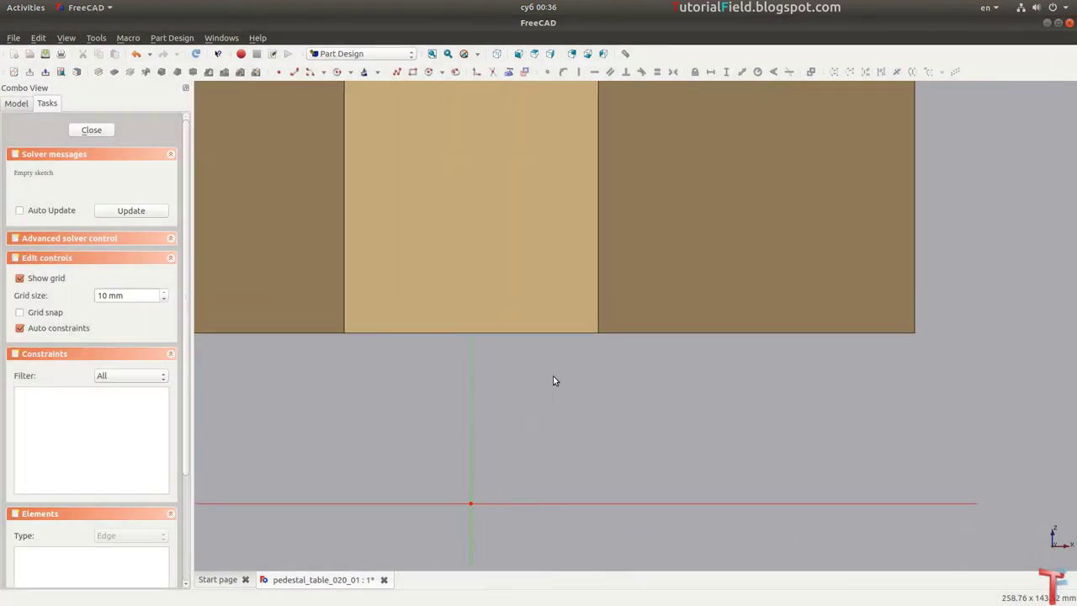
scroll(589, 252, "down", 2)
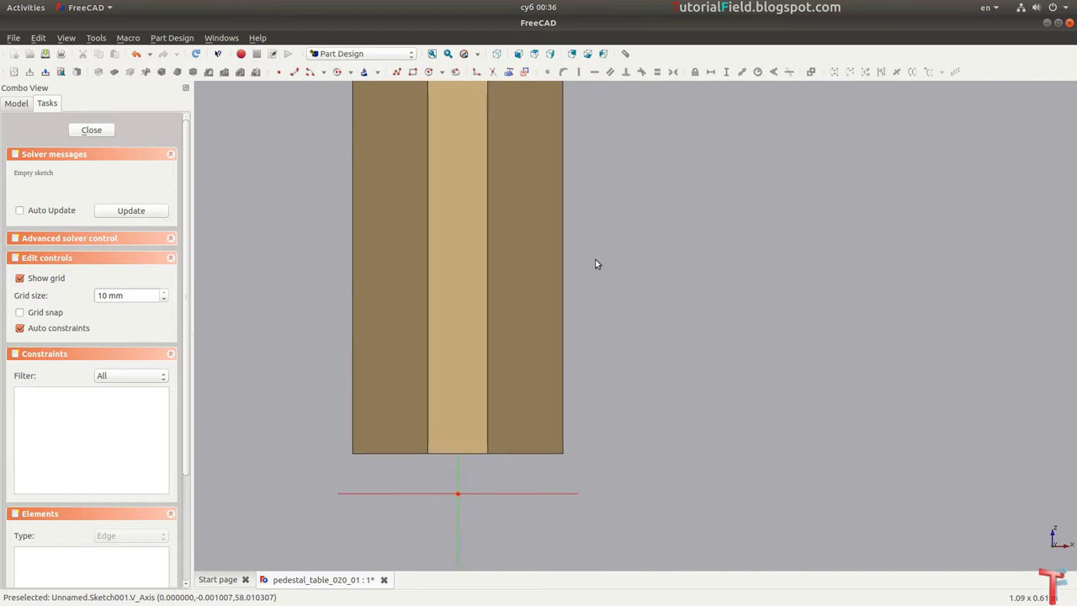
scroll(598, 214, "down", 2)
middle_click_drag(577, 268, 575, 280)
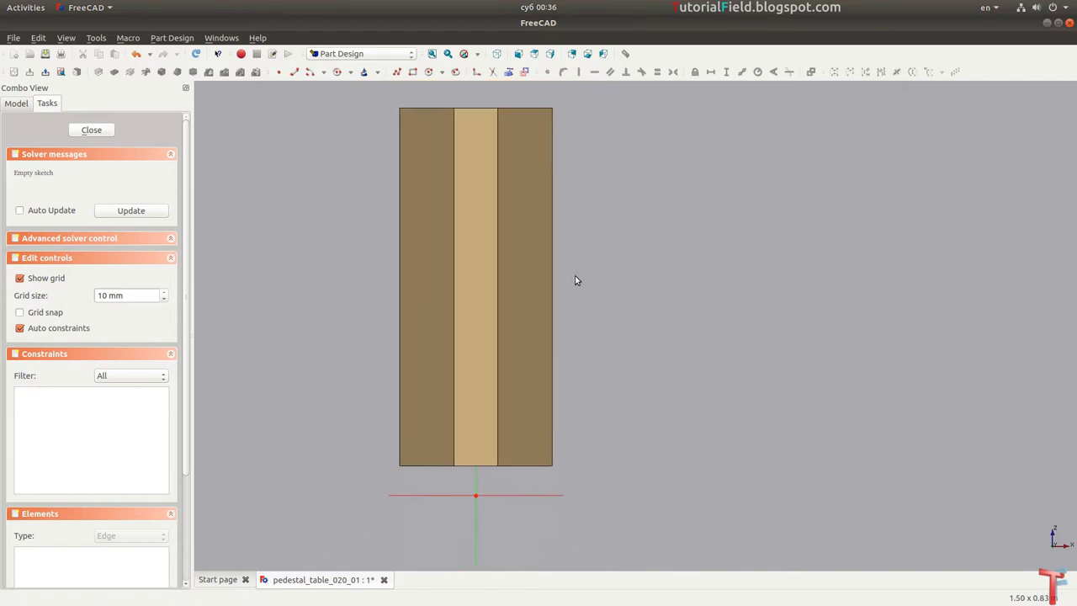
scroll(575, 281, "down", 1)
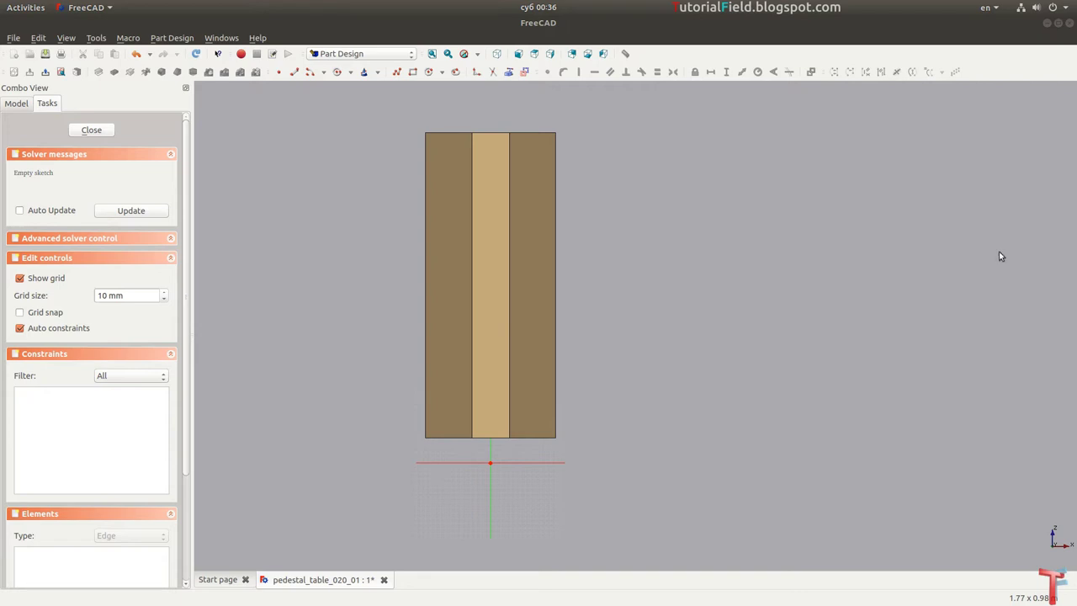
scroll(552, 261, "up", 1)
Step: Draw a vertical line to the right of the column
middle_click_drag(553, 282, 276, 124)
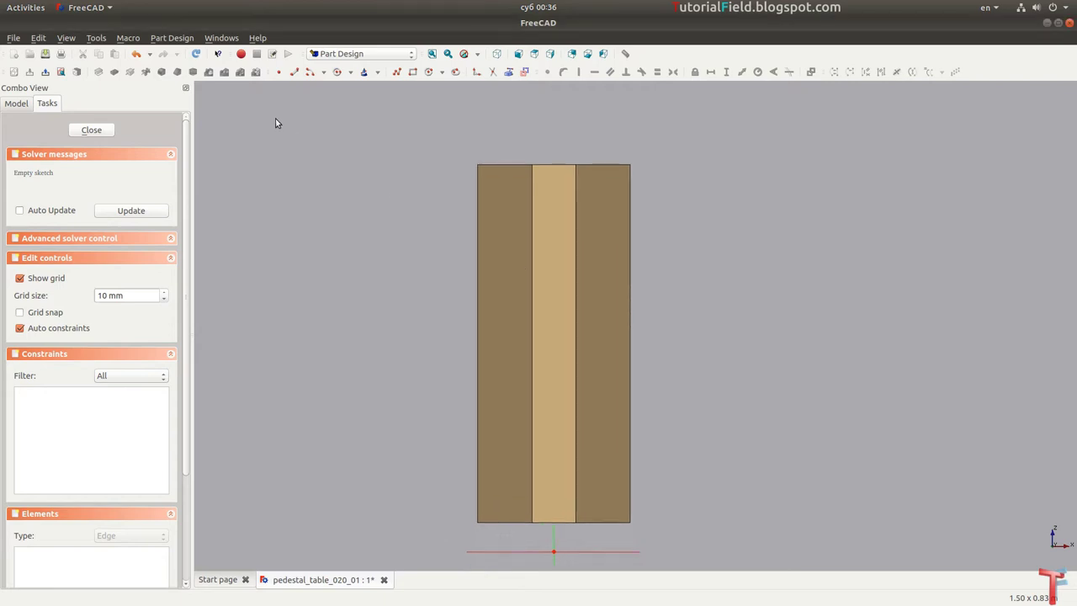
left_click(293, 73)
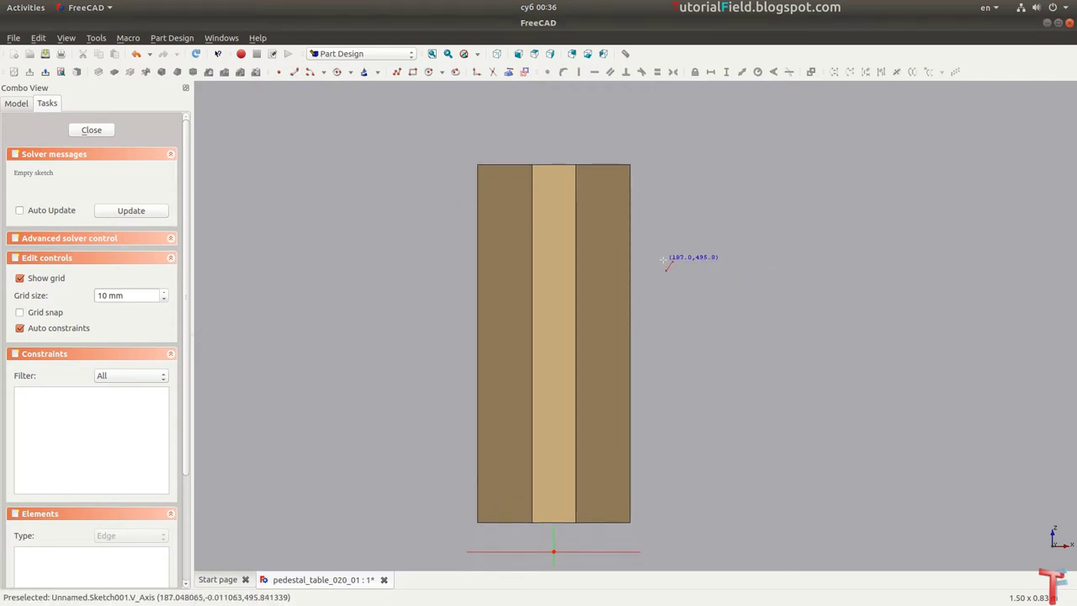
left_click(664, 263)
left_click(663, 407)
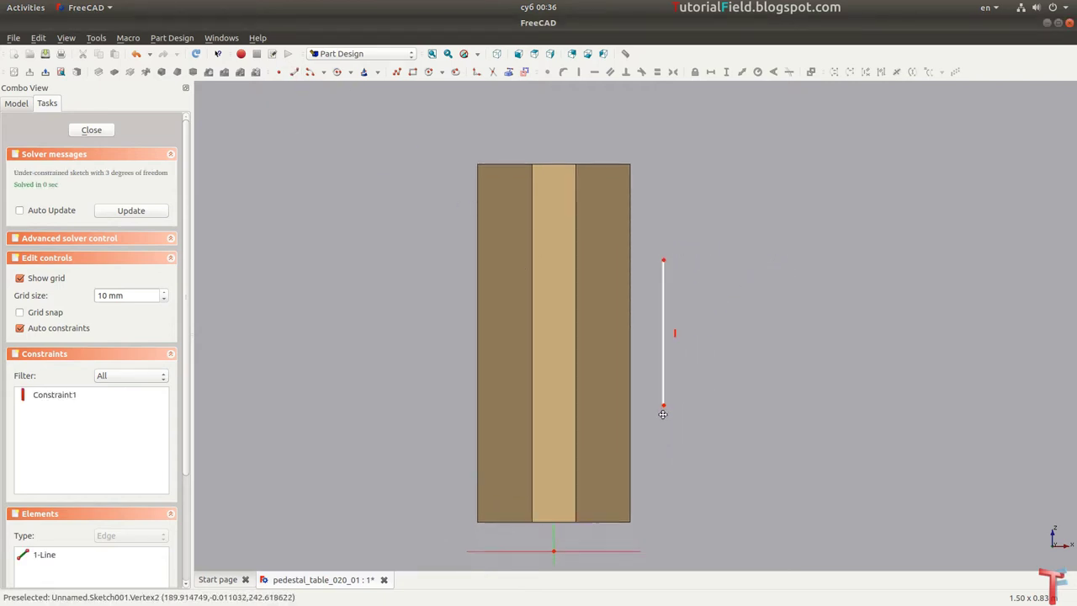
Step: Fix the line's bottom endpoint 290 mm above the origin
middle_click_drag(664, 411, 666, 373)
left_click(667, 366)
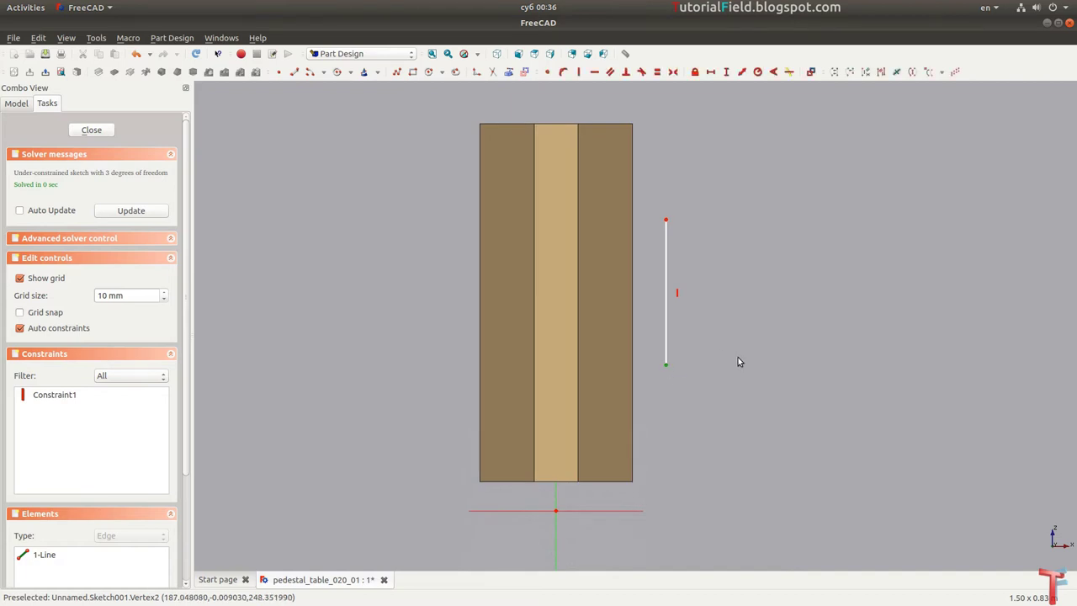
key("i")
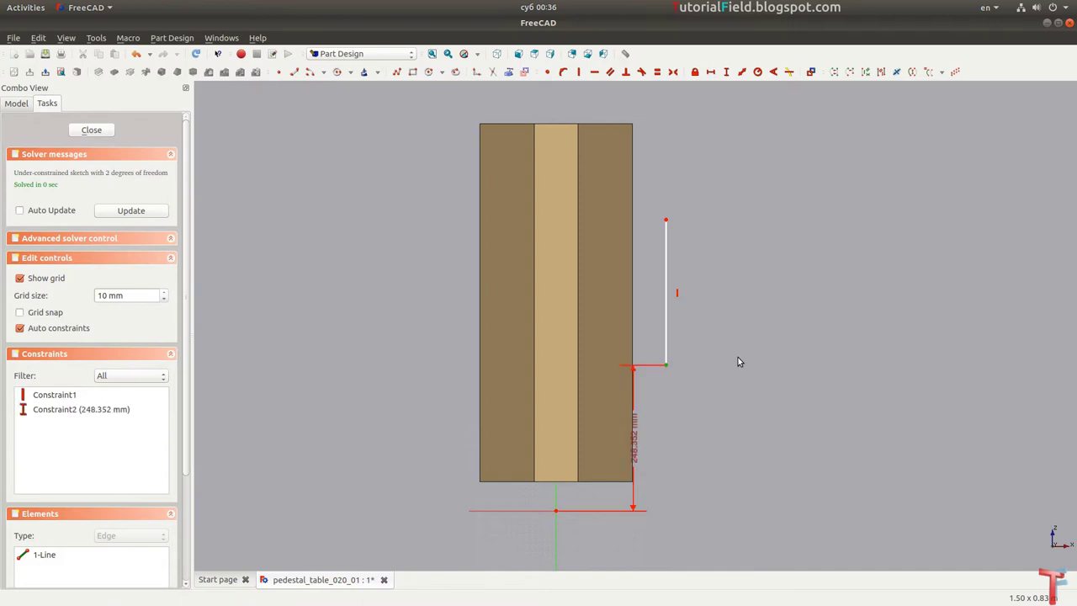
type("290")
key("Return")
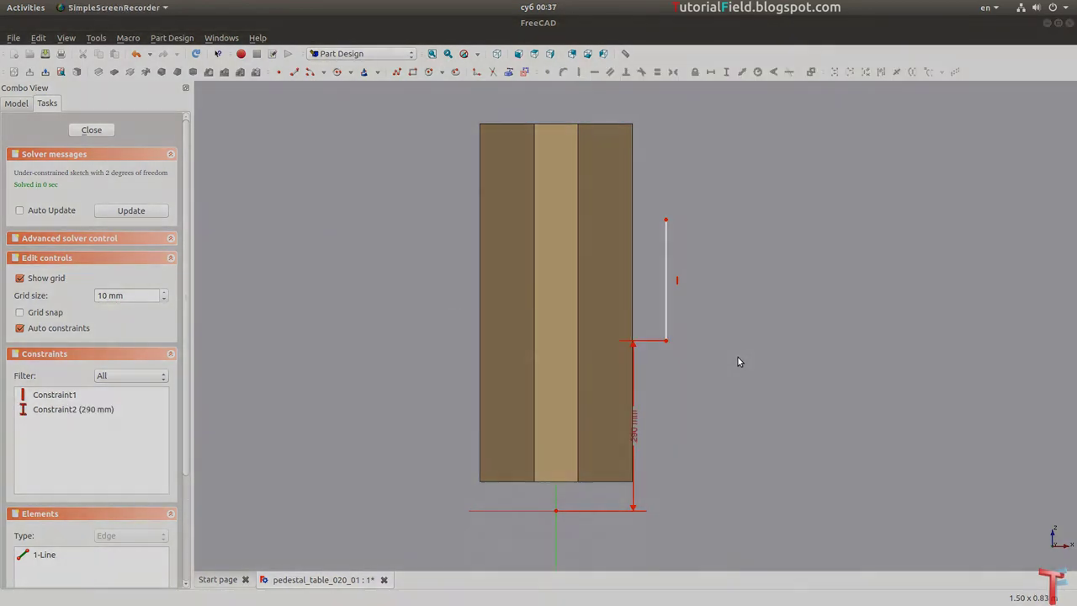
mouse_move(637, 436)
left_mouse_down()
mouse_move(712, 442)
mouse_move(703, 438)
left_mouse_up()
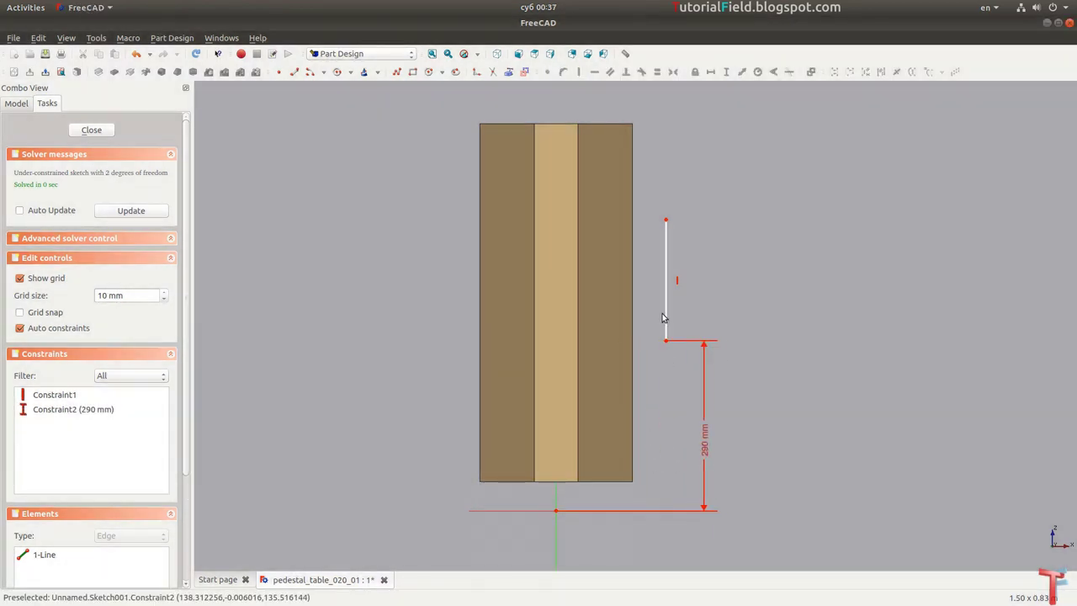
Step: Give the line a 265 mm length and place it 143 mm from the centre axis
left_click(667, 316)
key("i")
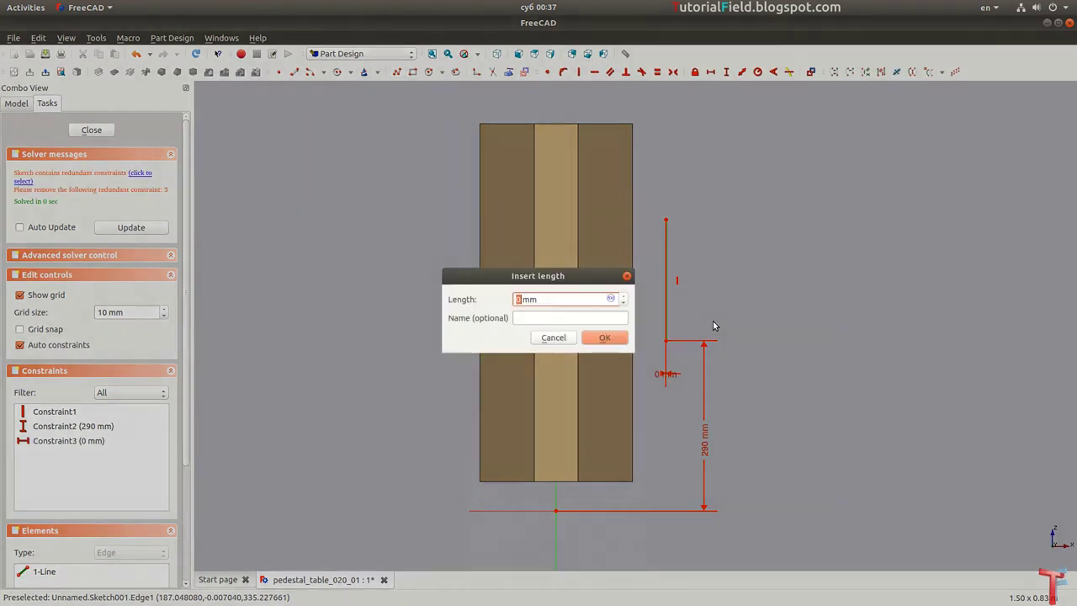
key("Escape")
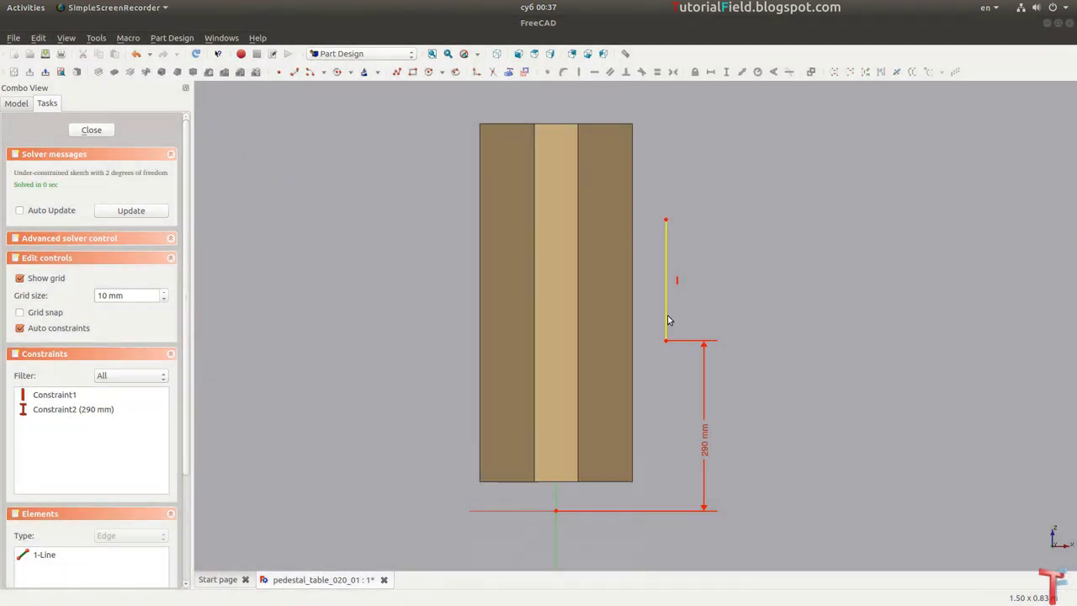
left_click(668, 315)
key("i")
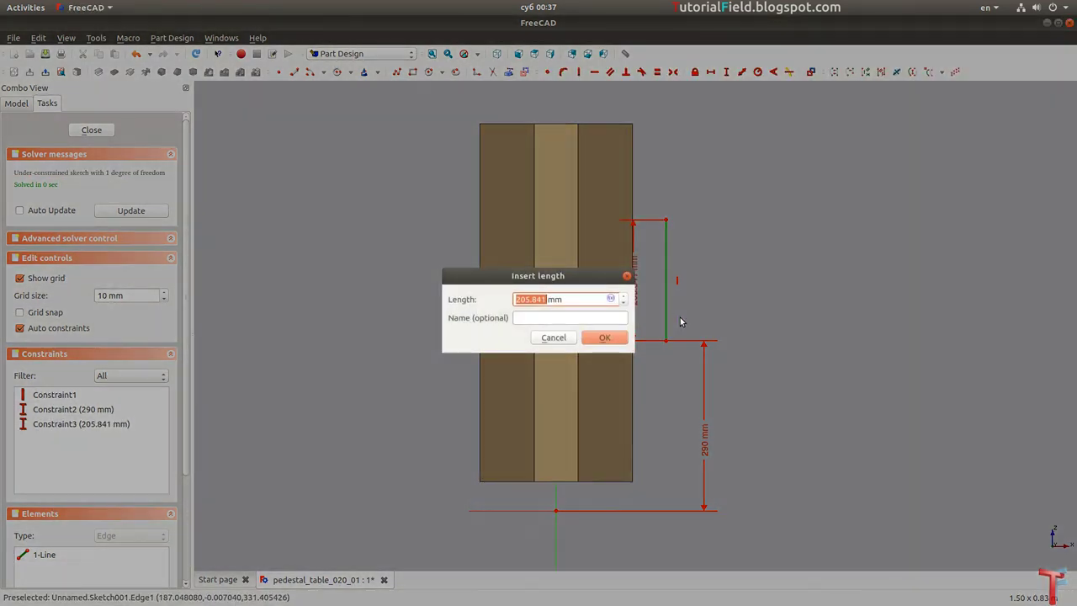
type("265")
key("Return")
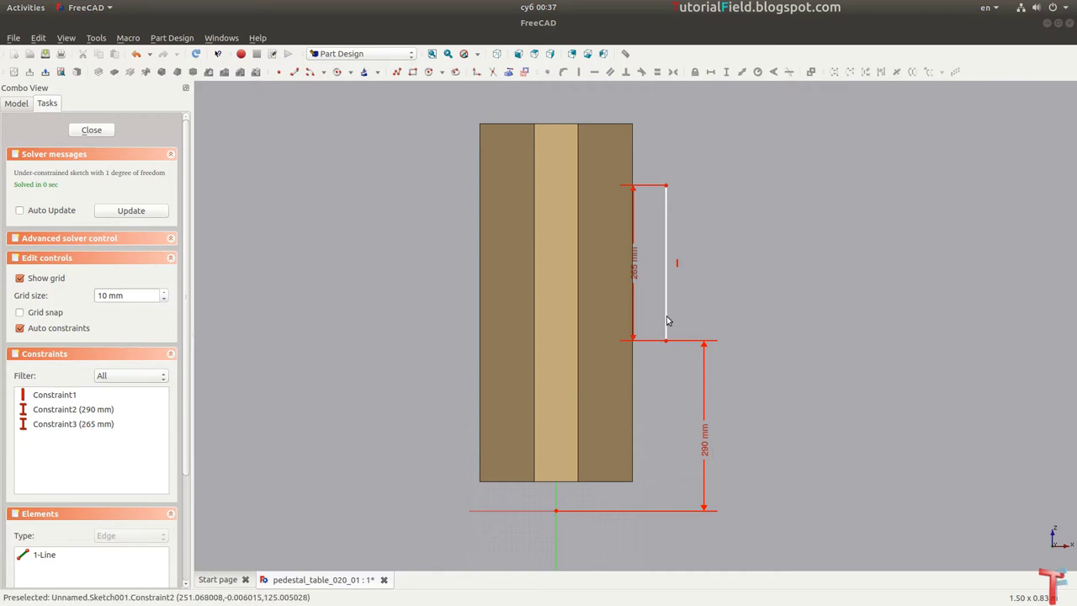
left_click_drag(637, 272, 706, 280)
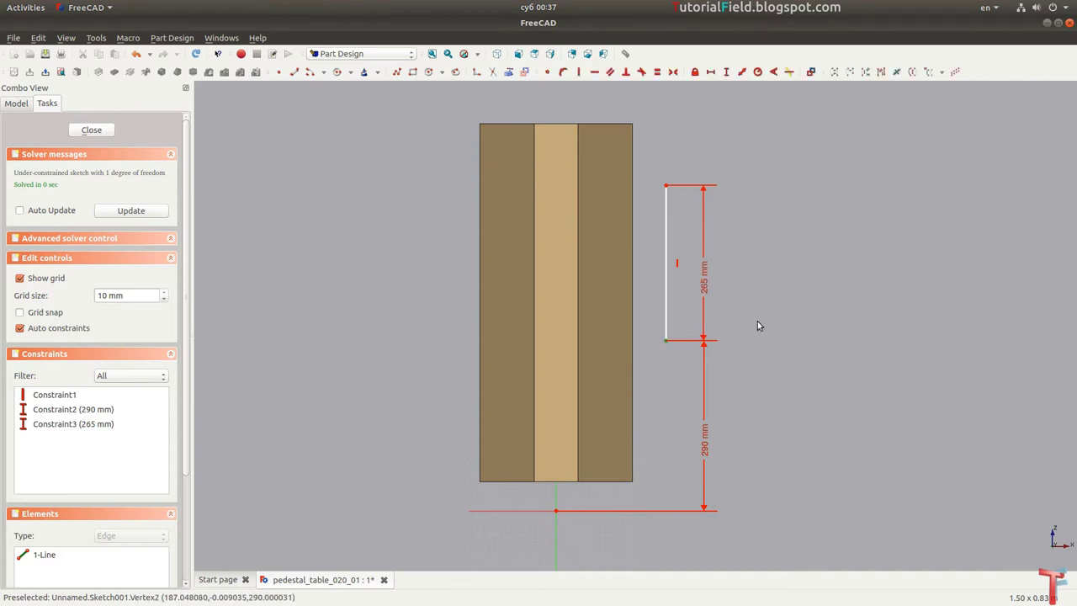
key("shift+h")
type("14")
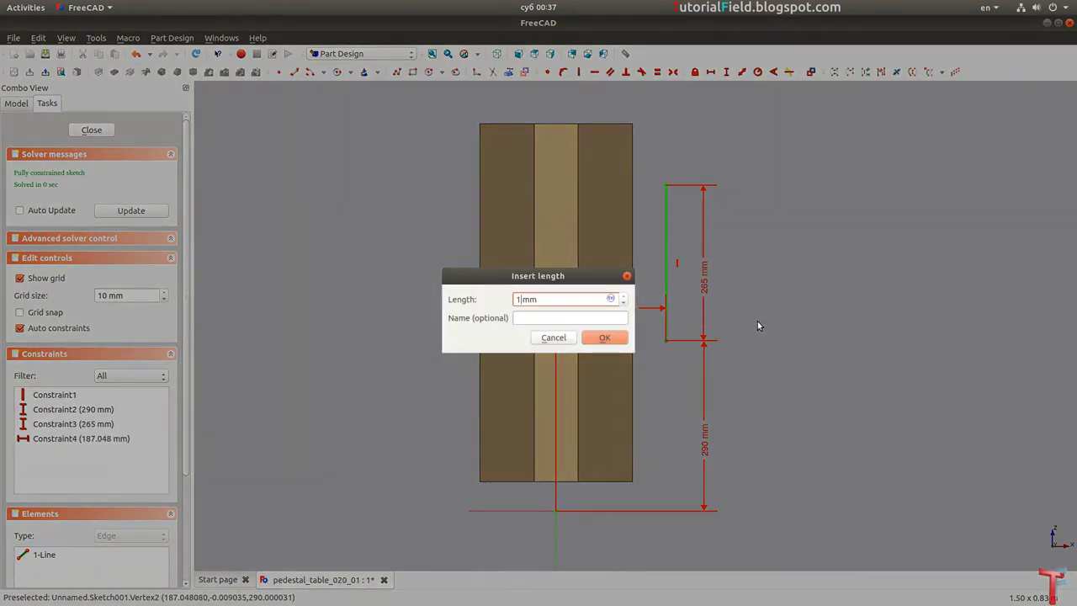
type("3")
key("Return")
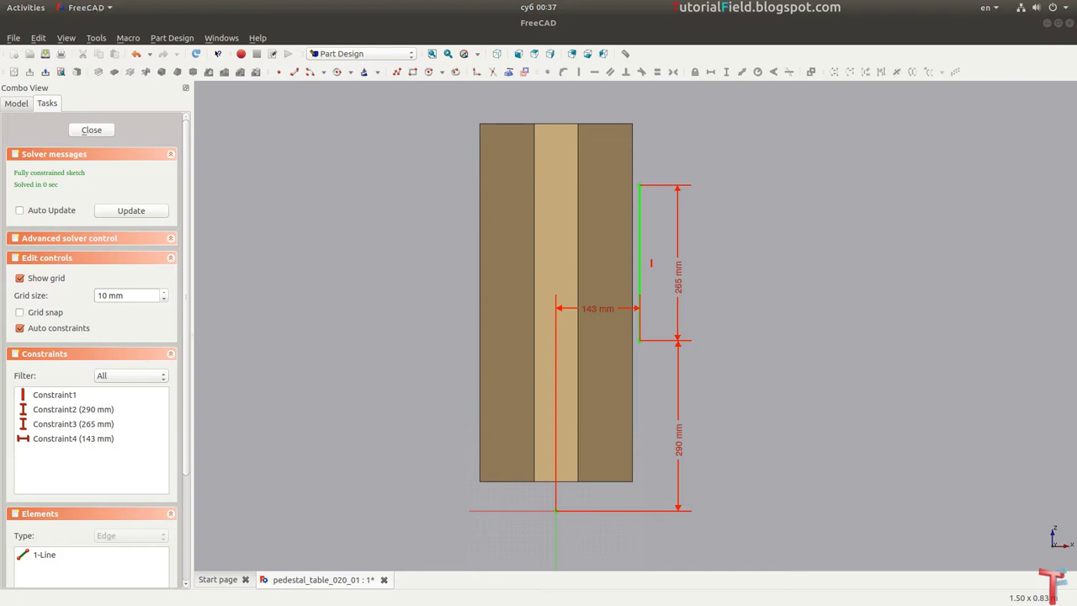
Step: Move the 143 mm dimension aside and switch the display to wireframe
scroll(760, 238, "up", 1)
scroll(639, 228, "up", 2)
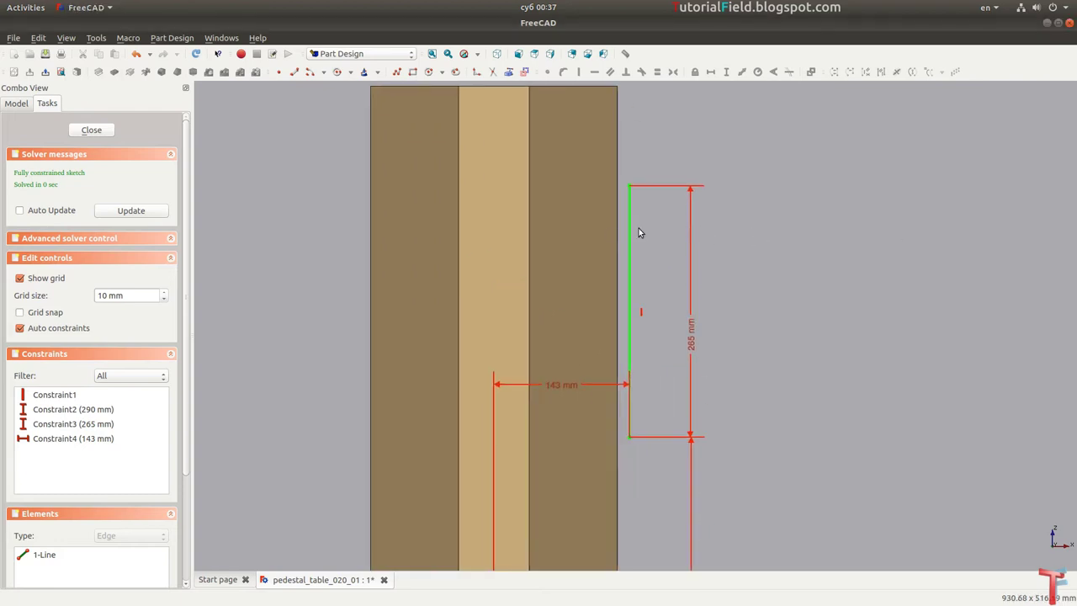
scroll(640, 224, "up", 1)
left_click_drag(600, 414, 601, 547)
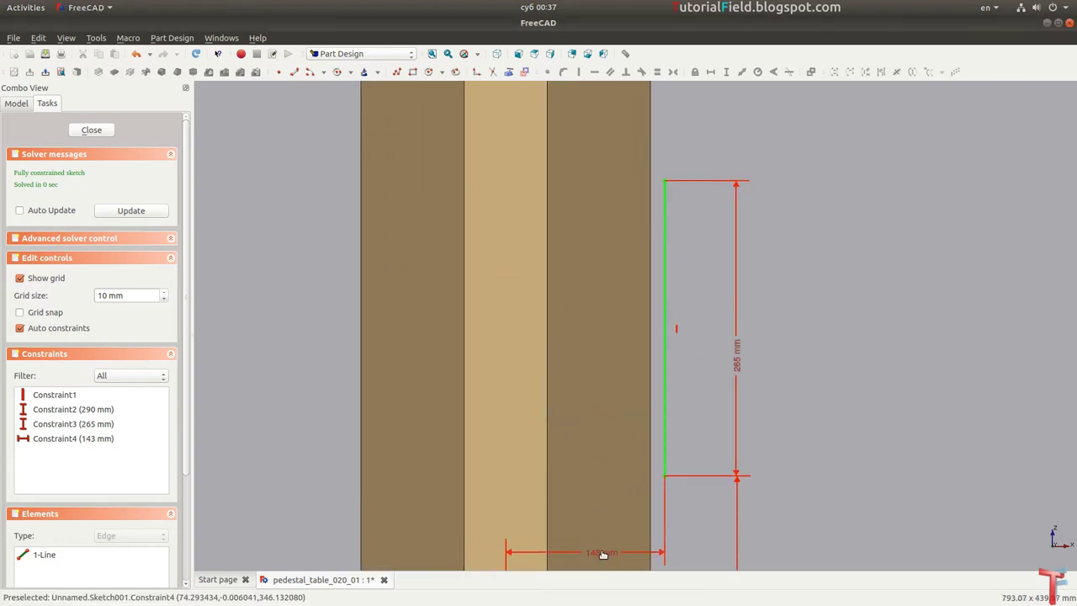
left_click(477, 54)
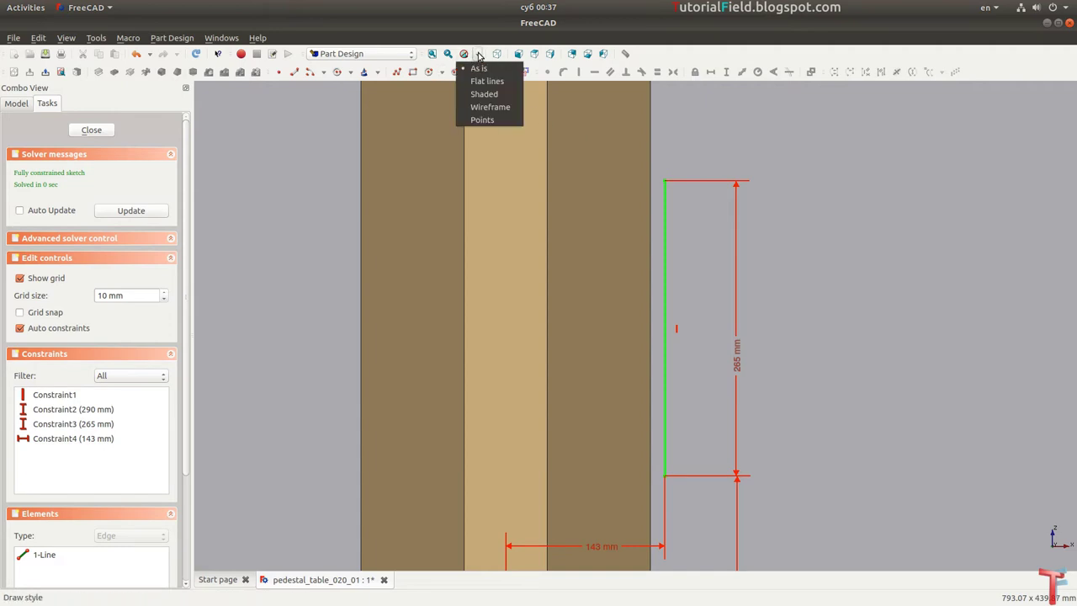
left_click(488, 104)
scroll(693, 213, "up", 1)
scroll(640, 177, "up", 1)
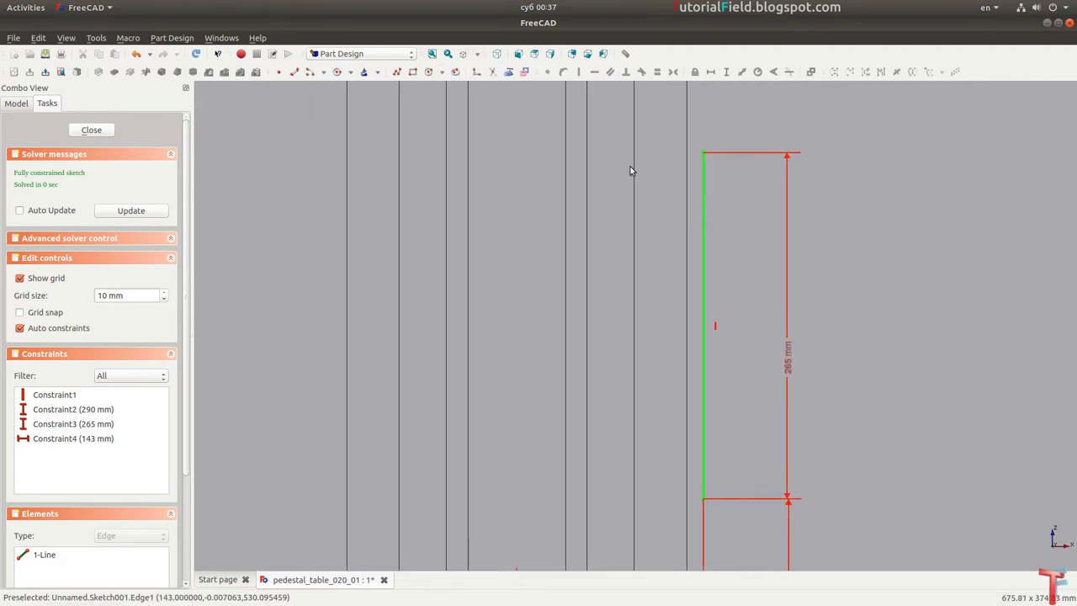
Step: Draw a polyline of two slanted lines and a vertical line from the edge's top vertex
left_click(396, 72)
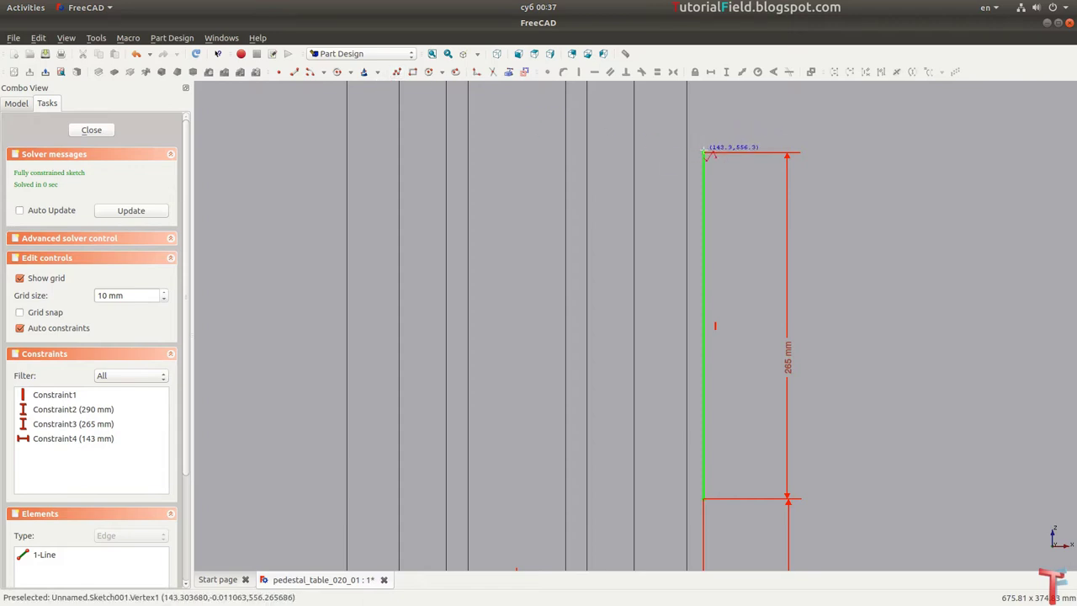
left_click(705, 155)
left_click(632, 96)
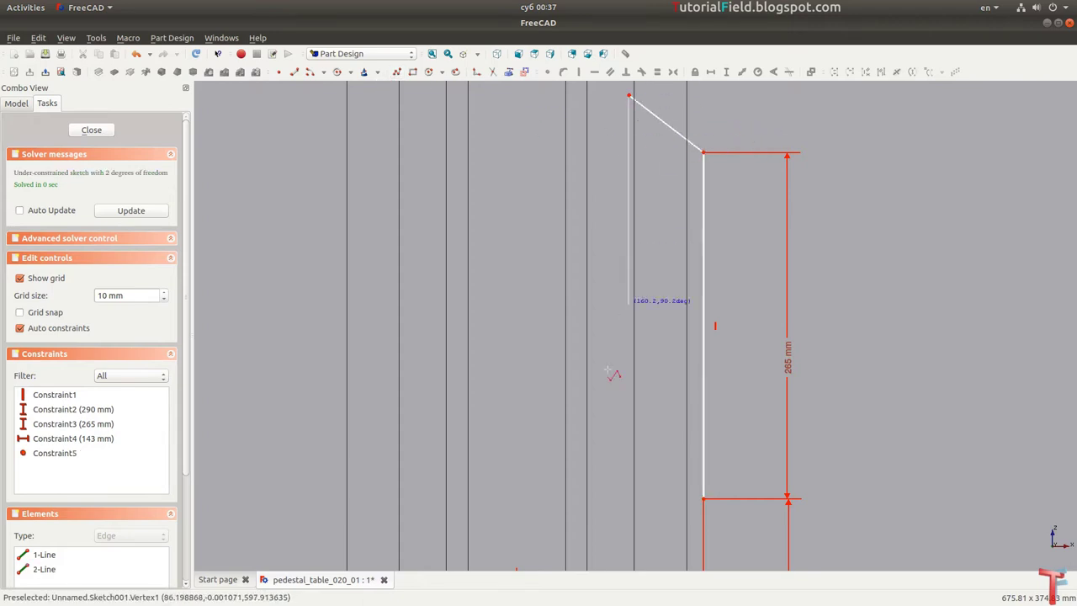
middle_click_drag(626, 497, 620, 429)
left_click(623, 475)
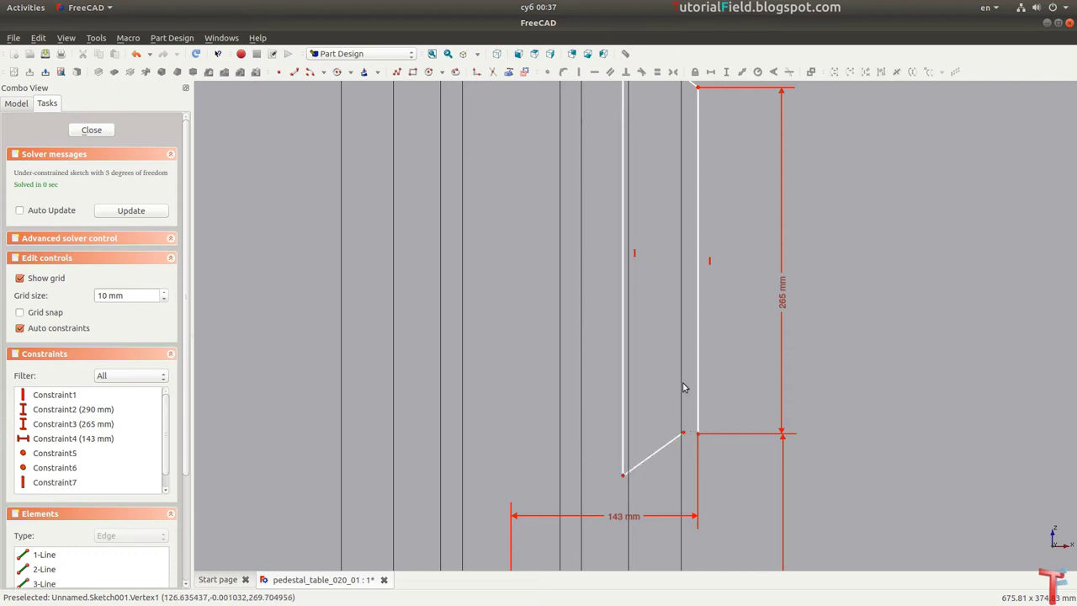
middle_click_drag(691, 435, 616, 450)
left_click(620, 442)
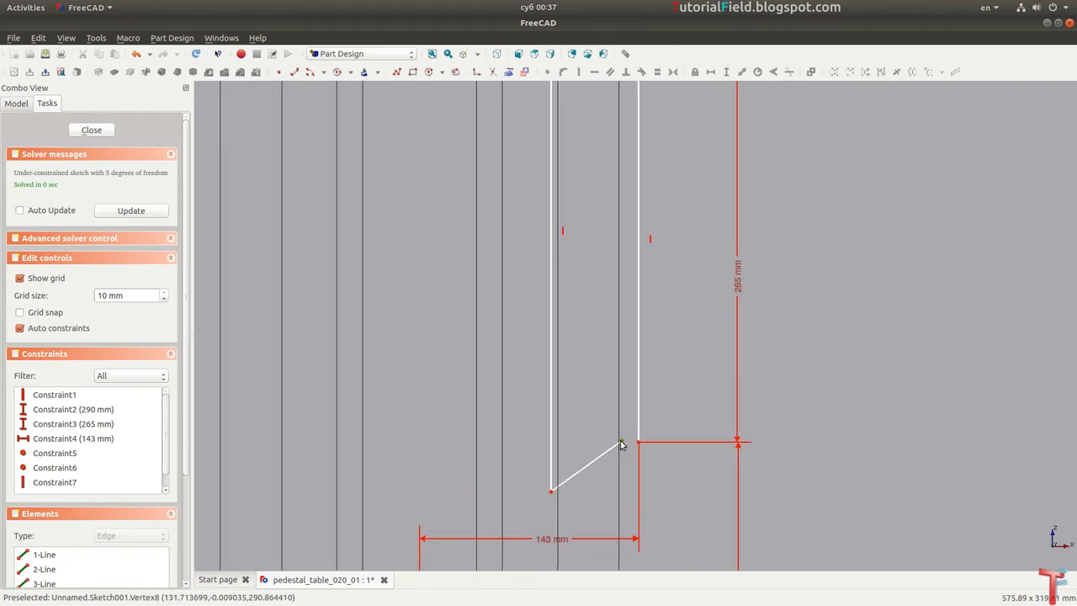
key("Escape")
Step: Join the profile's end to the lower corner with a coincident constraint
key("c")
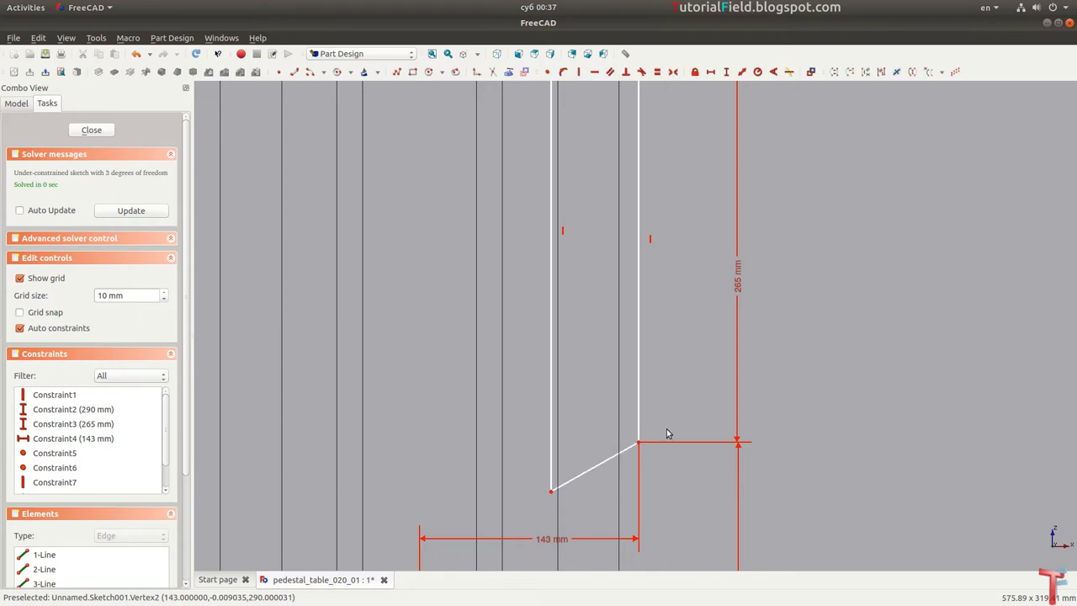
left_click(609, 457)
left_click(551, 414)
mouse_move(551, 414)
middle_mouse_down()
mouse_move(586, 342)
mouse_move(601, 176)
middle_mouse_up()
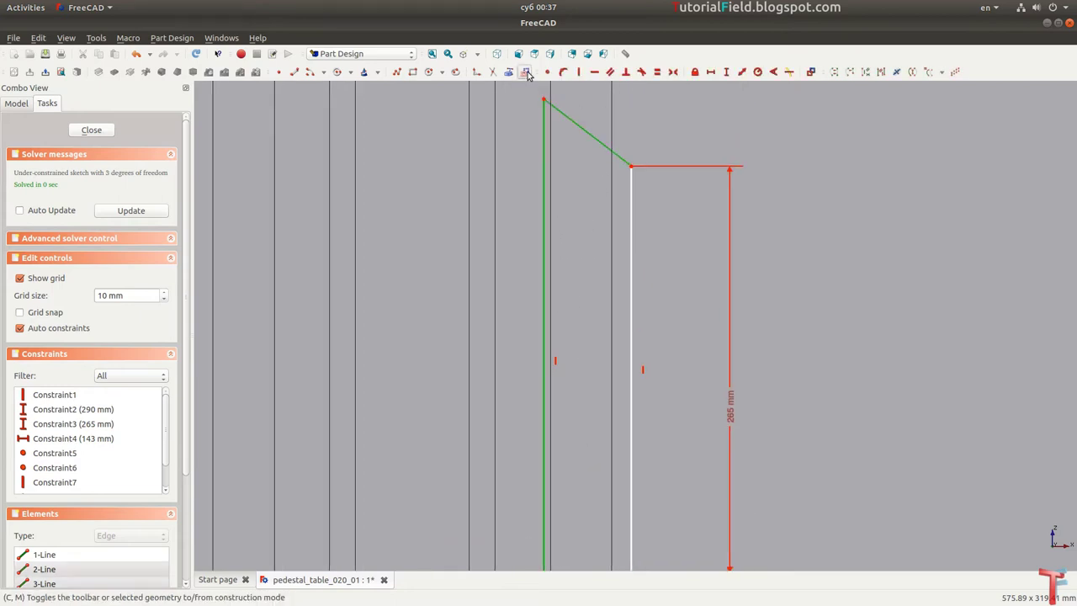
Step: Make the new lines construction geometry and angle the top slanted line 120° from the edge
left_click(526, 73)
left_click(622, 159)
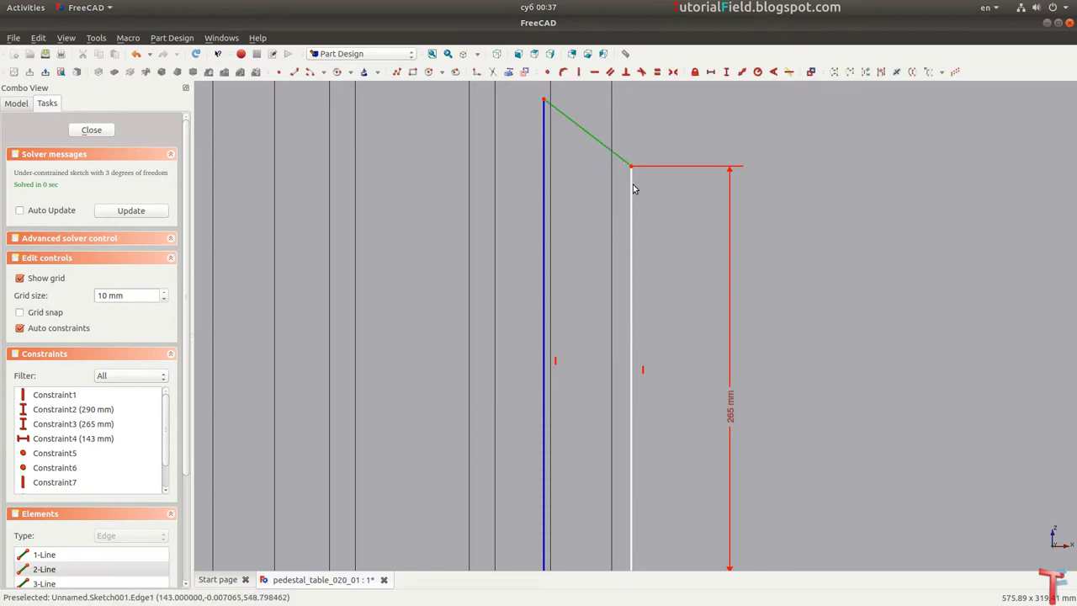
left_click(632, 190)
type("ka")
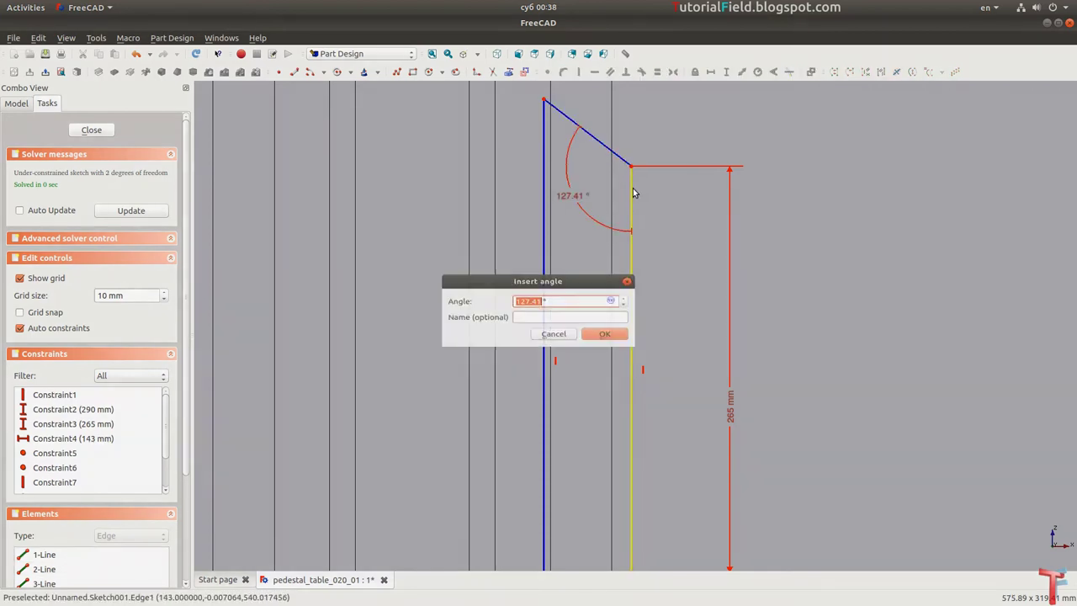
type("120")
key("Return")
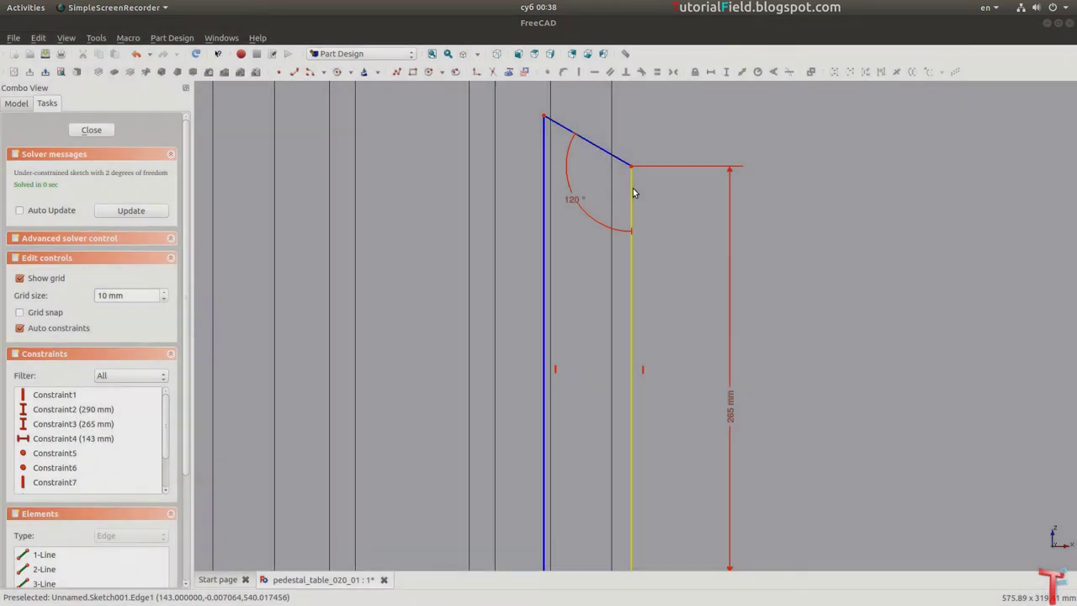
scroll(581, 362, "down", 1)
scroll(596, 362, "up", 2)
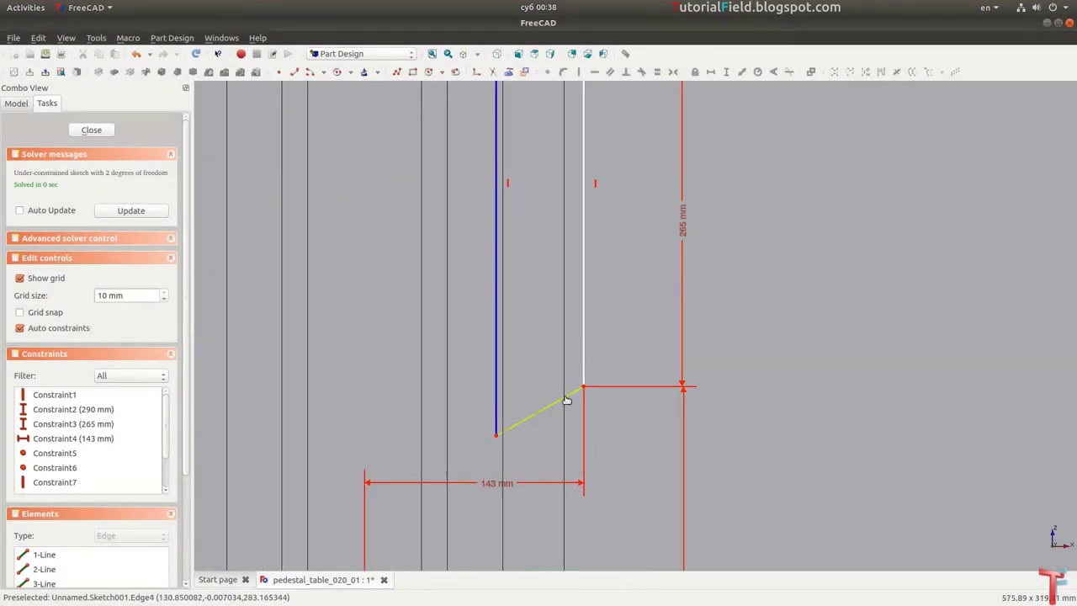
Step: Set the bottom slanted line at 120° to the 265 mm edge and tidy its label
left_click(566, 397)
left_click(584, 376)
type("ka")
type("120")
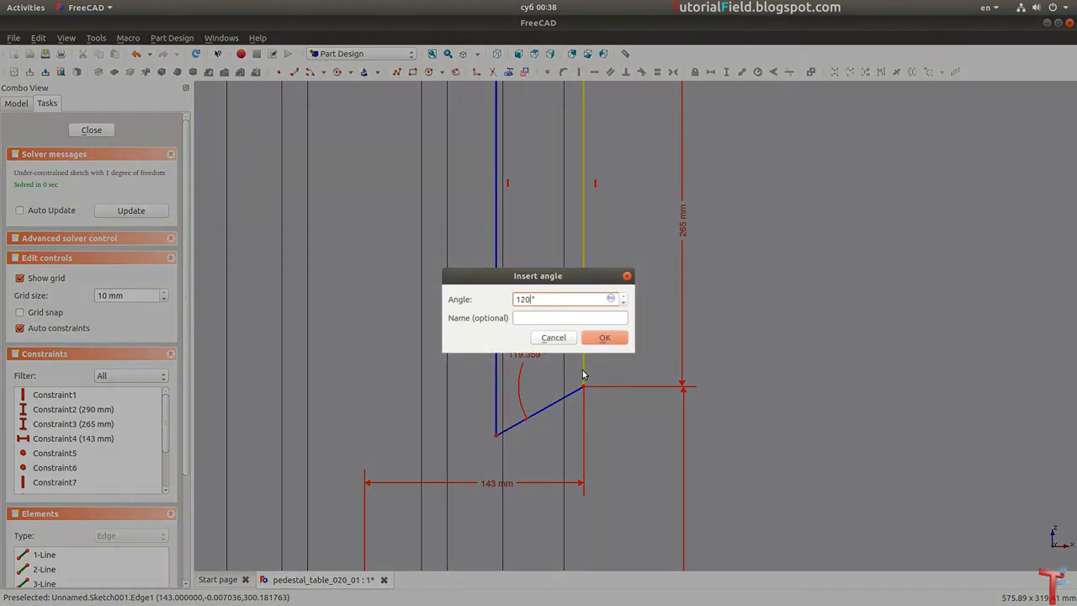
key("Return")
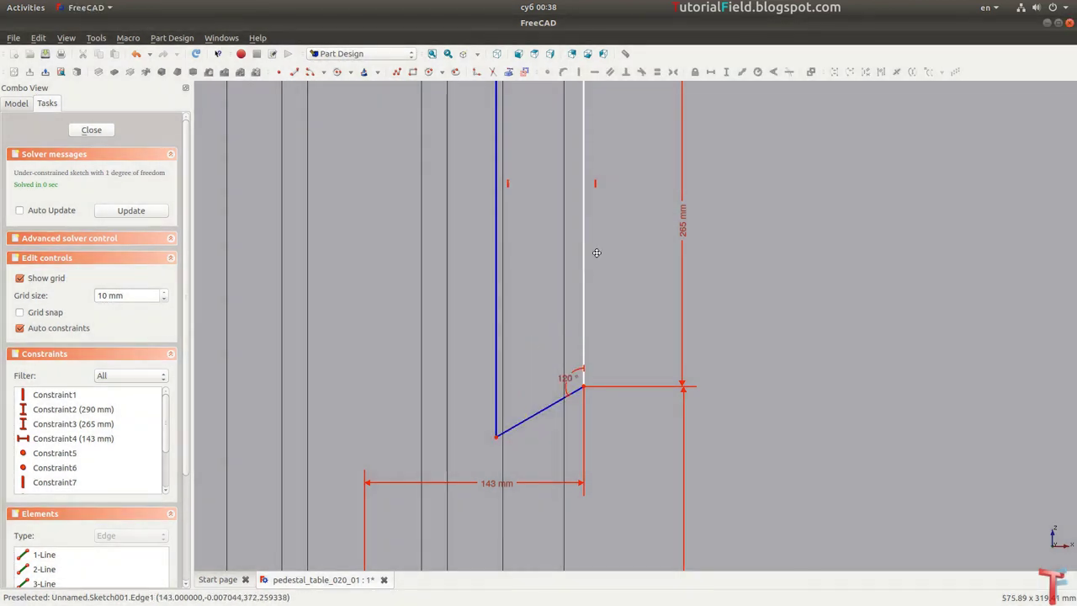
left_click_drag(518, 261, 551, 241)
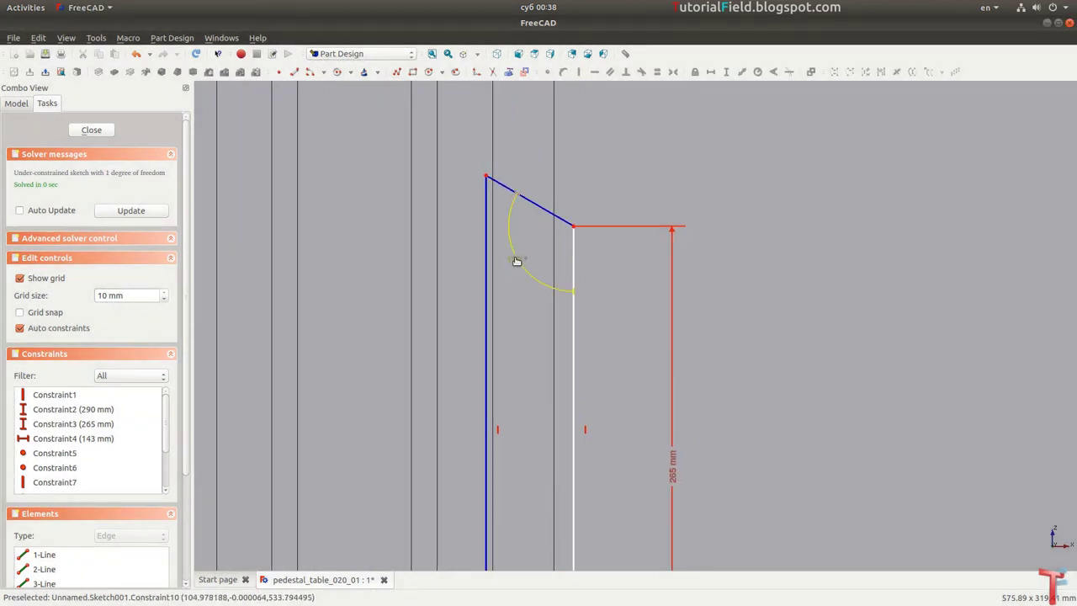
left_click(543, 208)
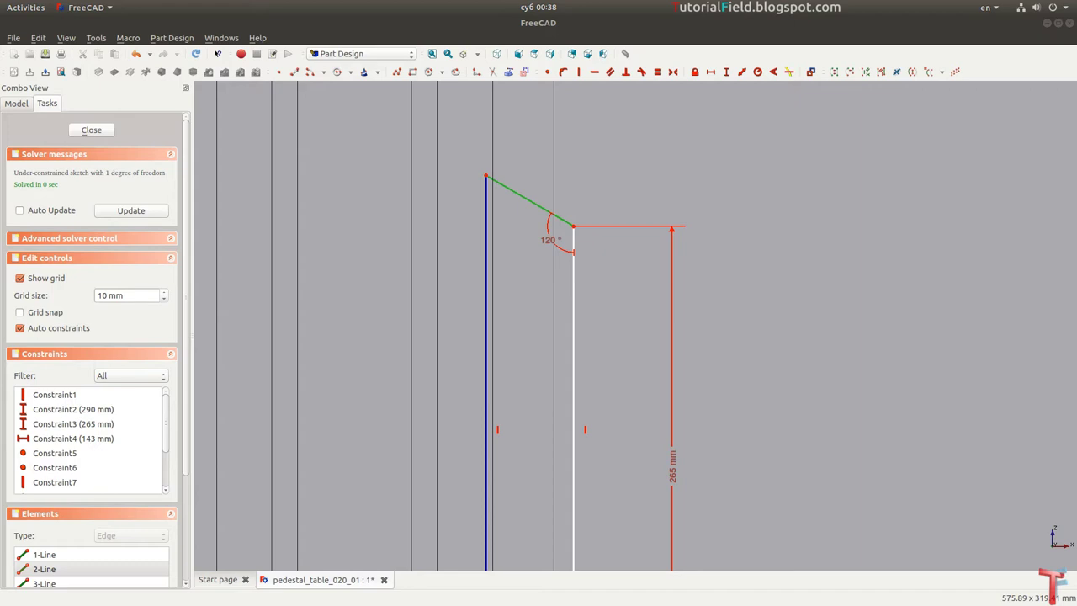
scroll(522, 232, "up", 1)
scroll(536, 267, "up", 1)
left_click(513, 268)
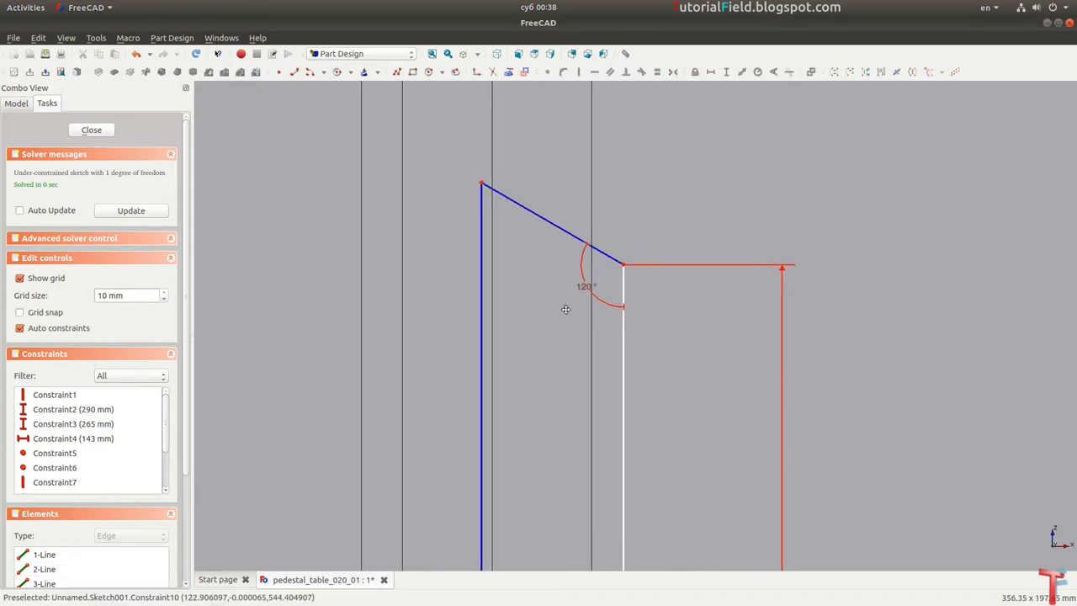
scroll(505, 269, "up", 2)
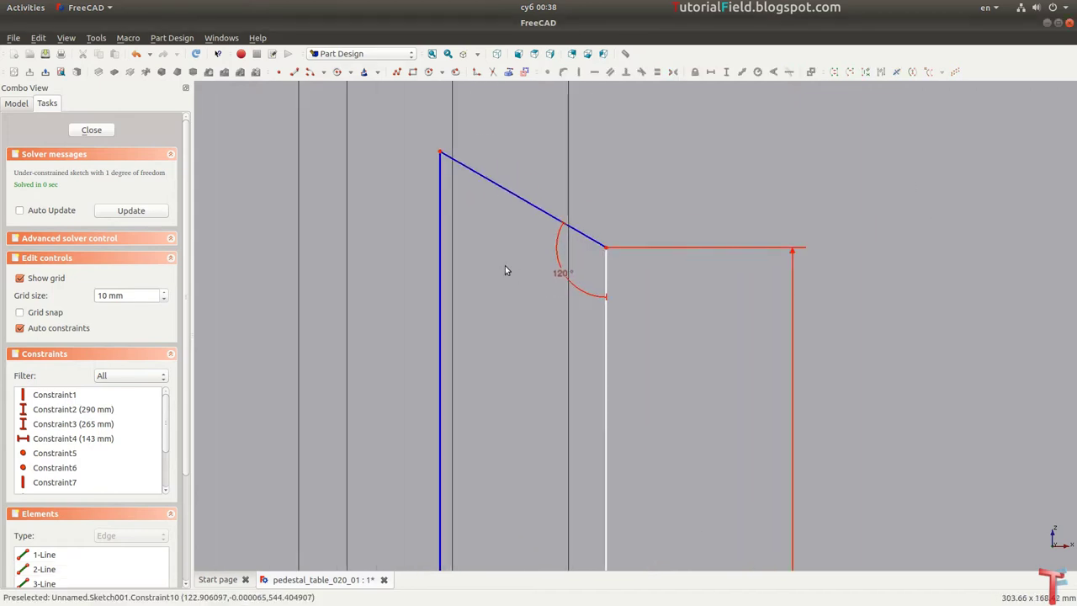
Step: Draw a centre-point arc from the edge's top corner with a 60 mm radius
left_click(312, 74)
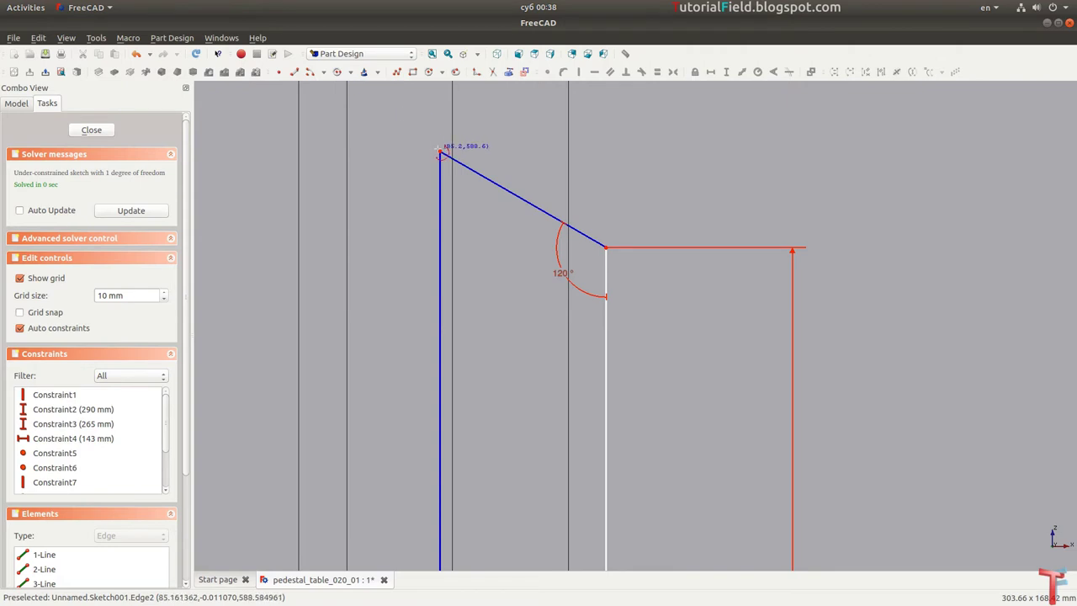
left_click(440, 152)
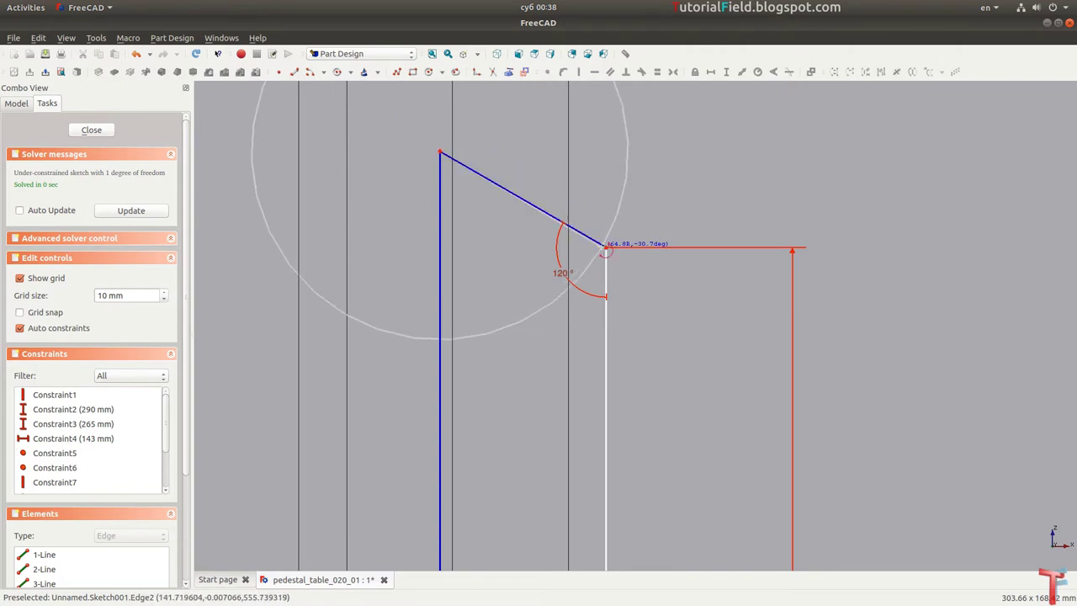
left_click(605, 249)
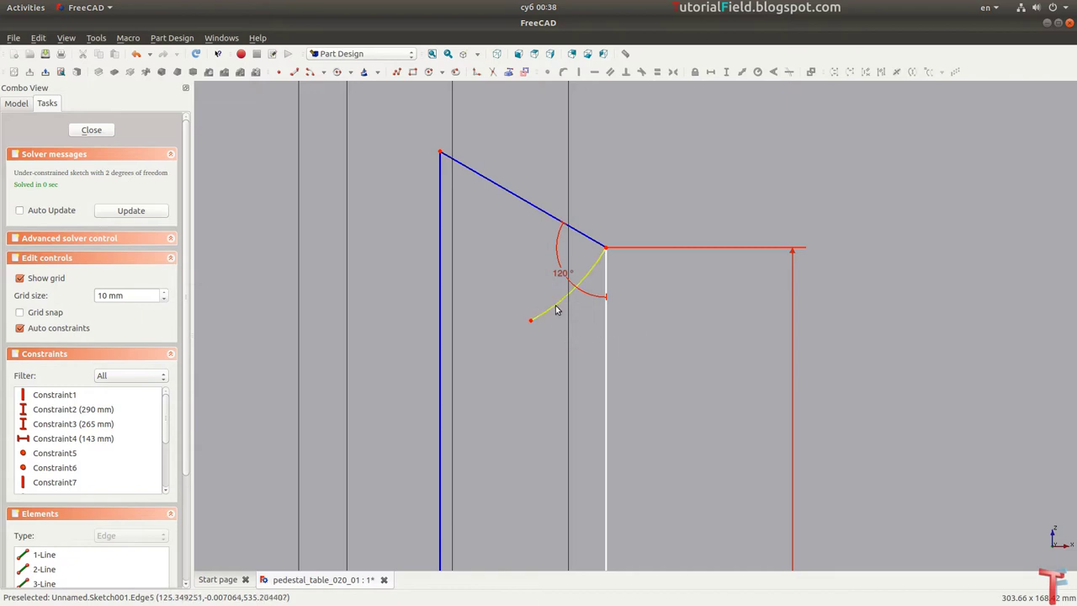
left_click(556, 311)
key("shift+r")
type("60")
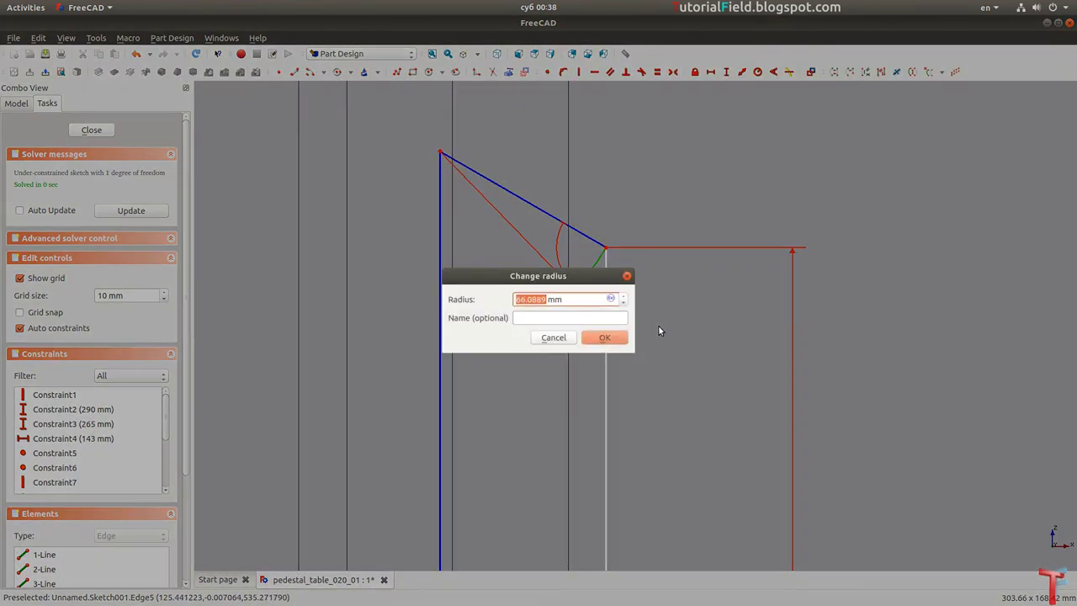
key("Return")
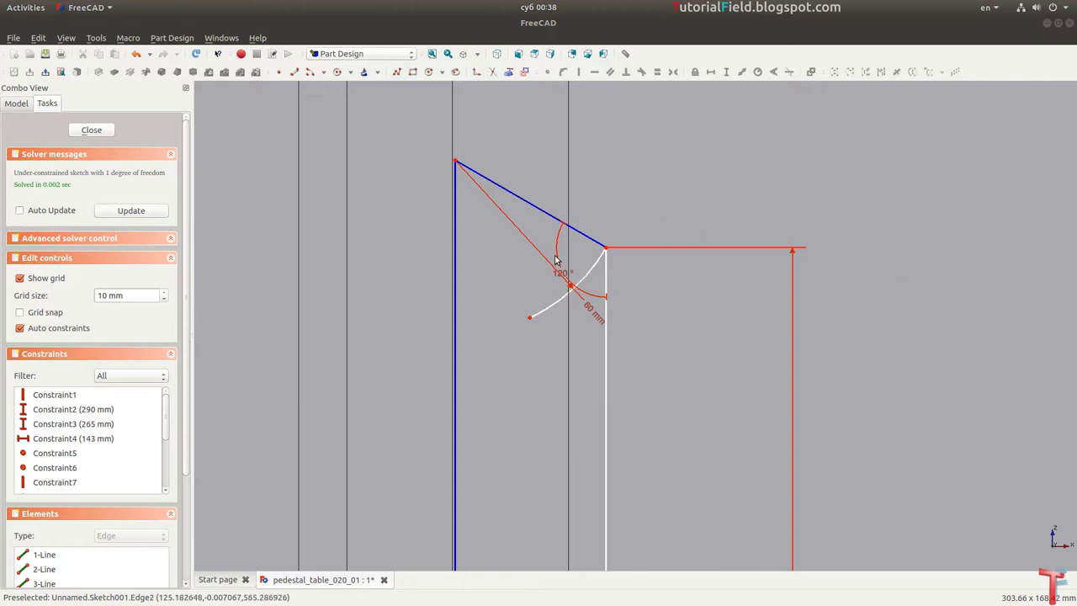
Step: Fix the arc at a 30° angle and move its dimension labels clear
left_click(556, 301)
left_click(605, 296)
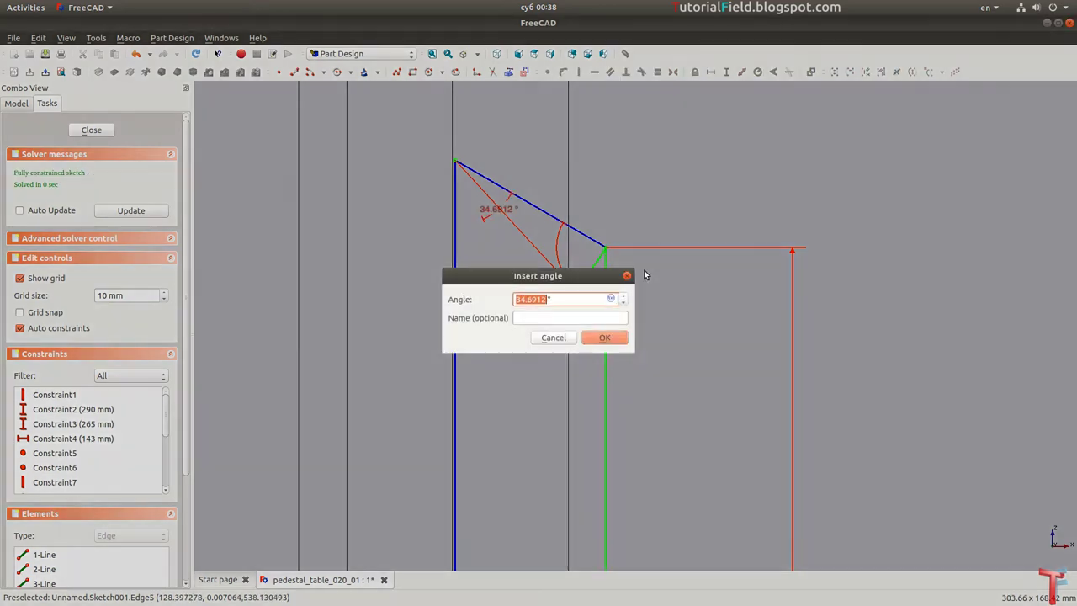
type("30")
key("Return")
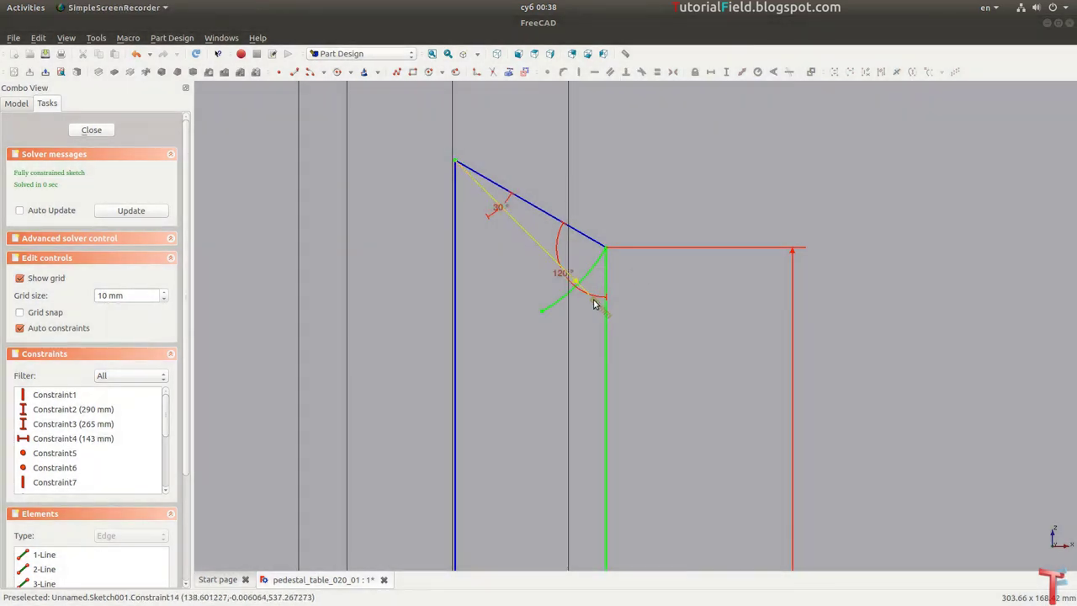
left_click_drag(603, 307, 637, 291)
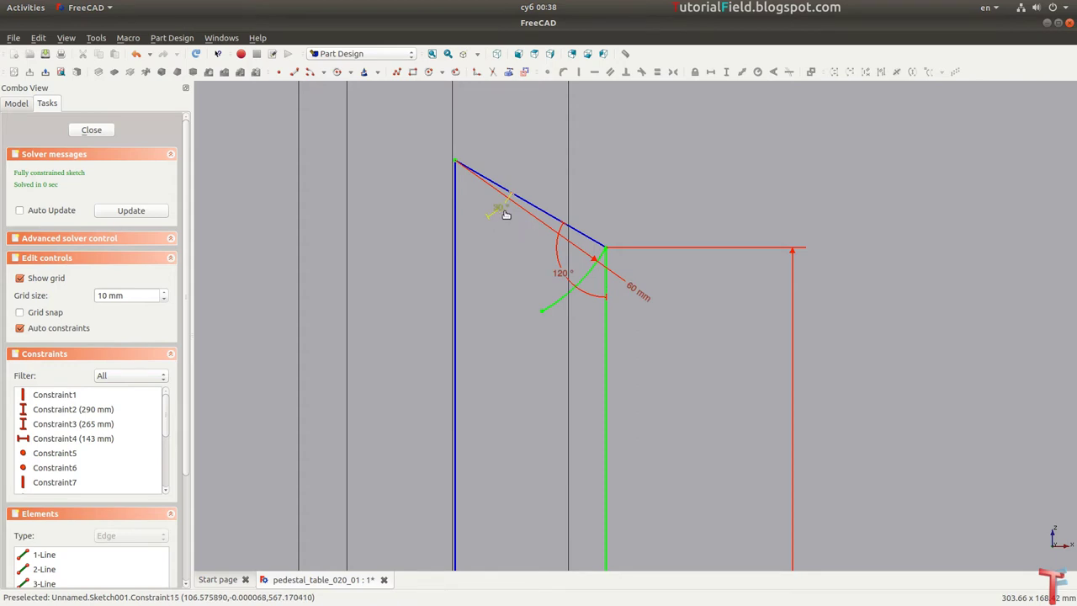
left_click_drag(505, 211, 573, 309)
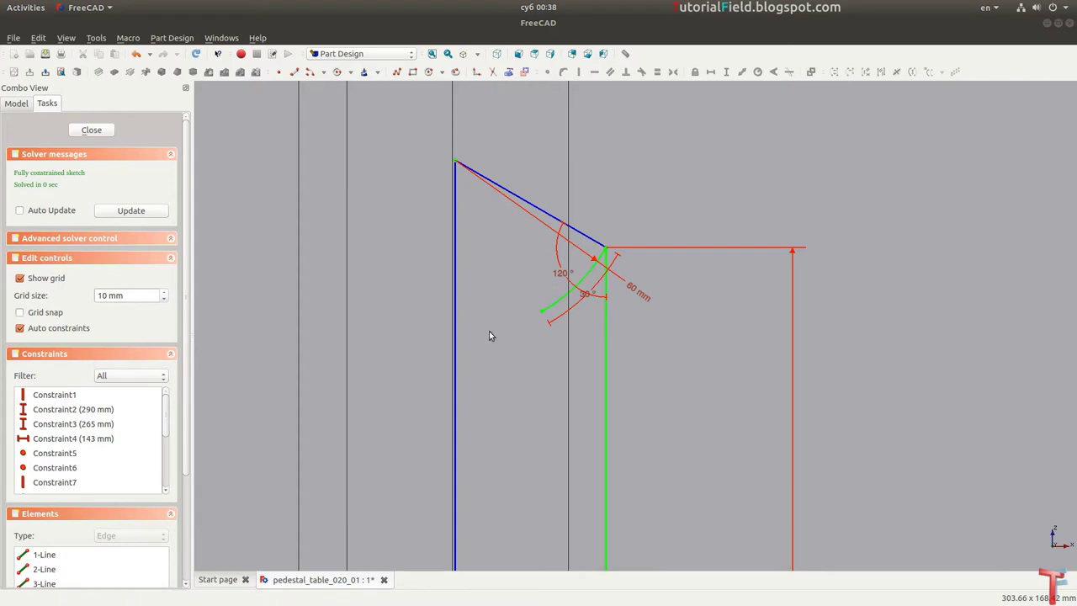
middle_click_drag(477, 388, 484, 320)
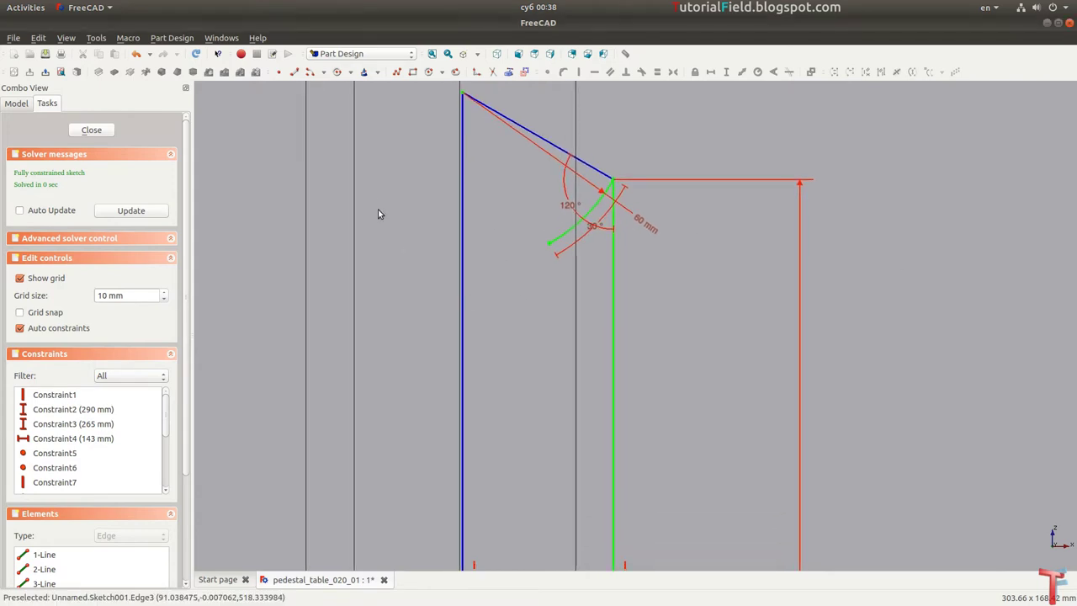
Step: Start a new arc in three-point mode by placing its two end points
left_click(311, 76)
left_click(357, 96)
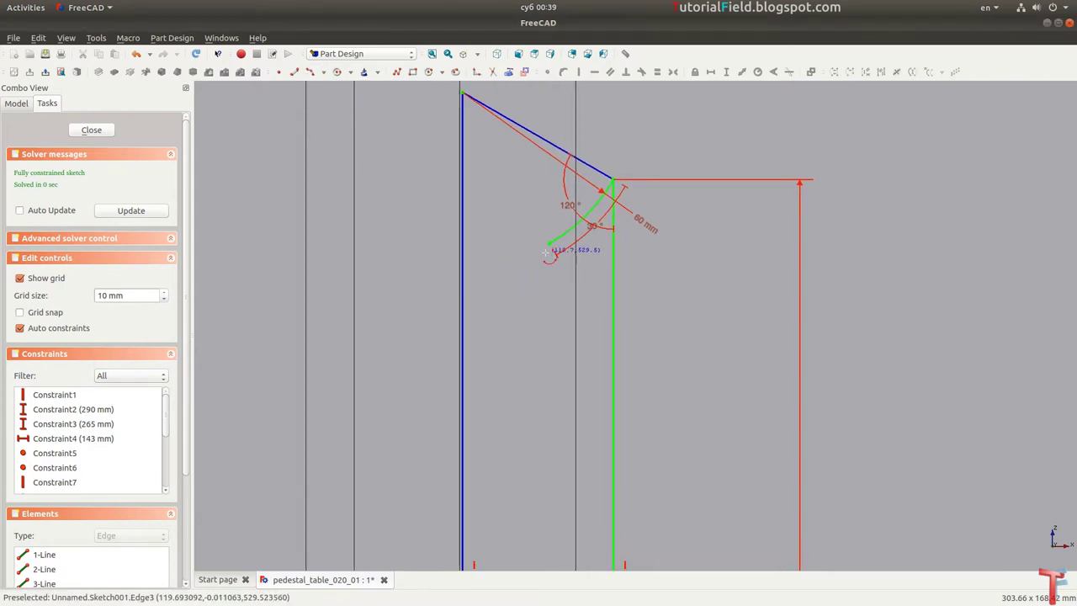
left_click(547, 253)
left_click(550, 355)
Step: Finish the concave arc, give it a 25 mm radius and join its top end to the profile
left_click(556, 305)
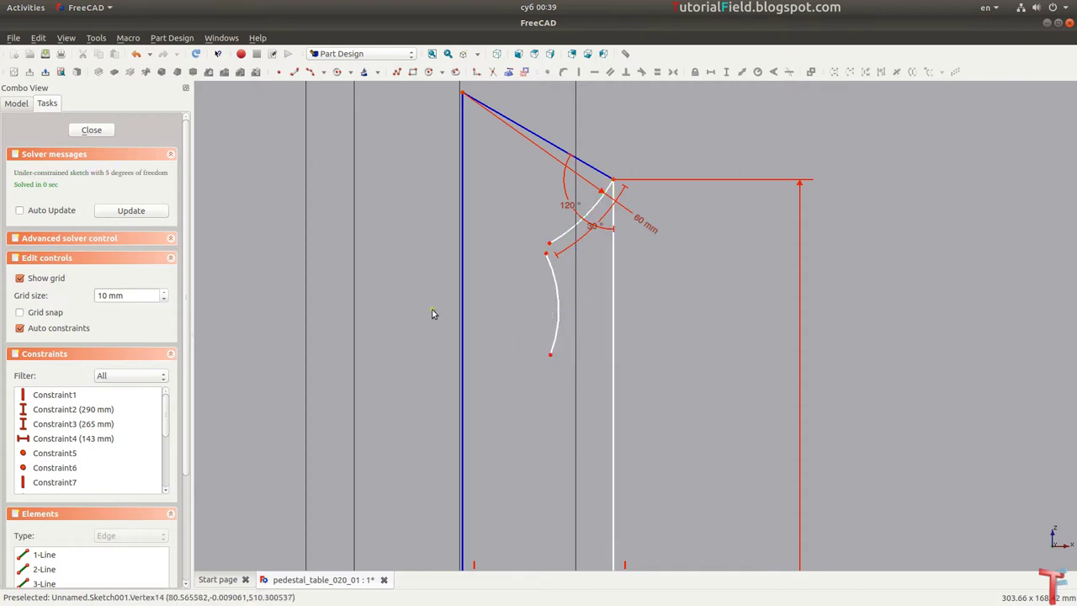
key("Escape")
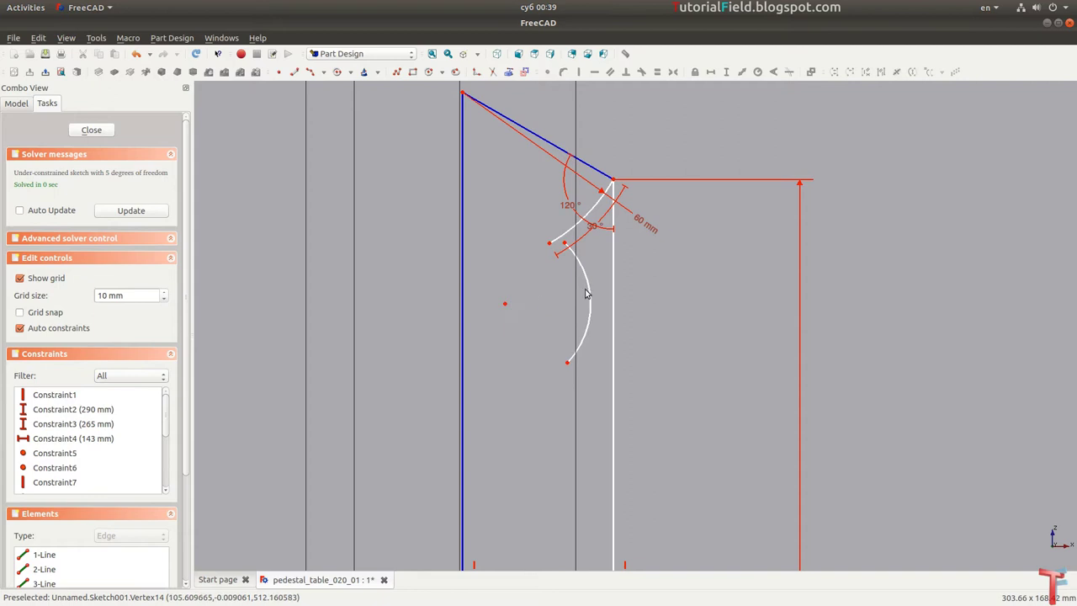
left_click(604, 298)
key("shift+r")
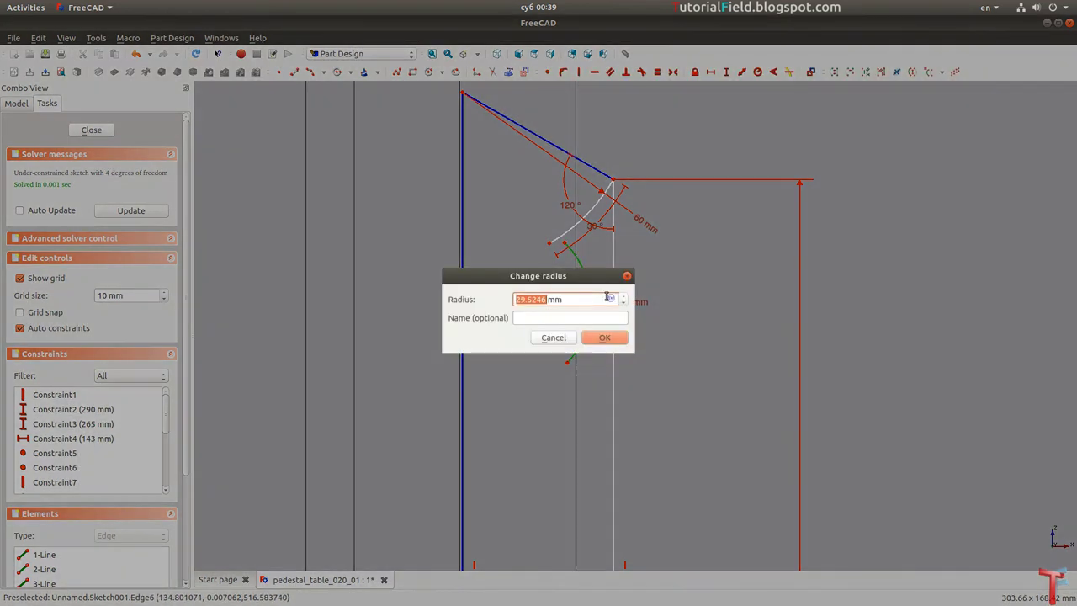
type("5")
key("Return")
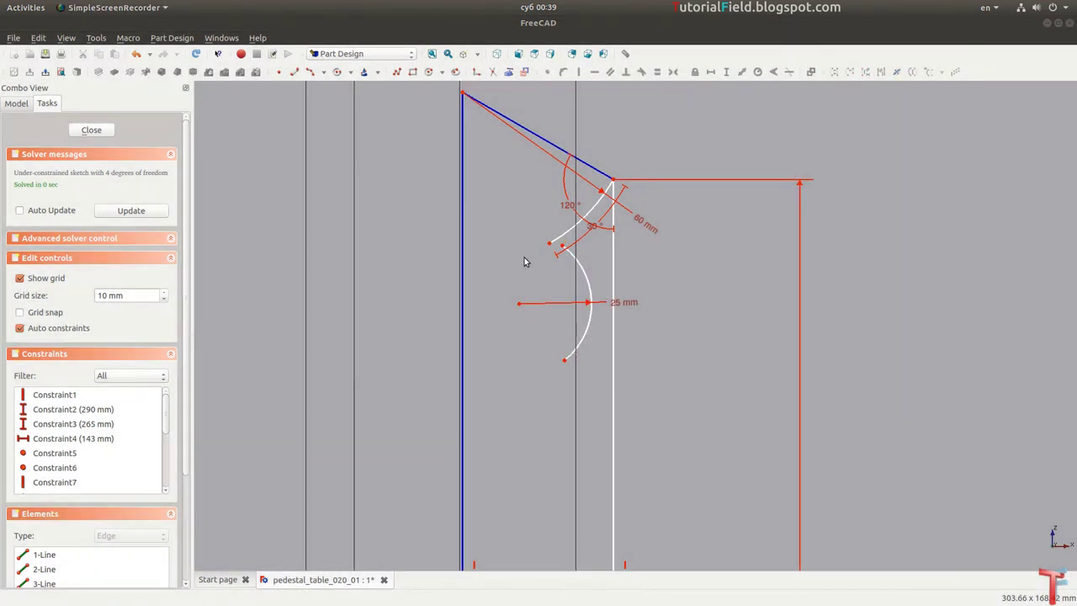
key("c")
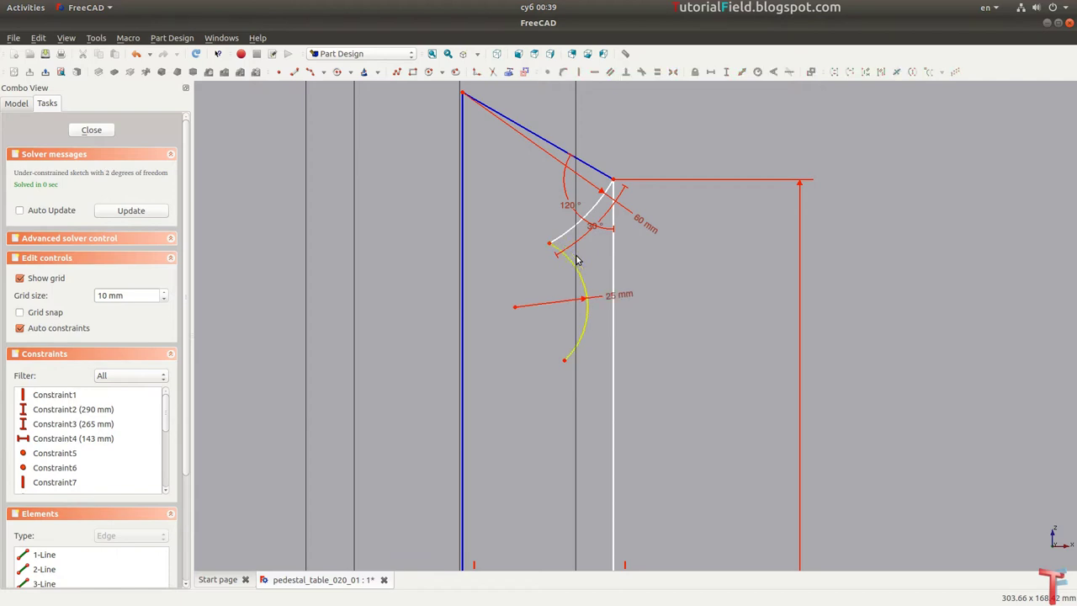
Step: Add a horizontal construction line 68 mm below the top of the vertical axis
left_click(462, 305)
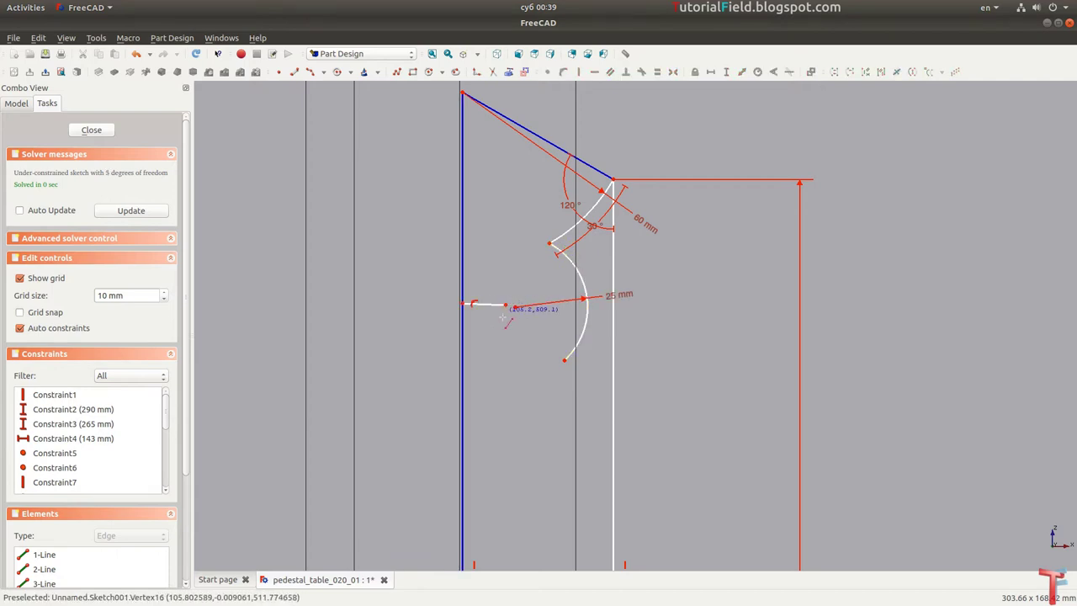
left_click(506, 305)
left_click(492, 308)
key("h")
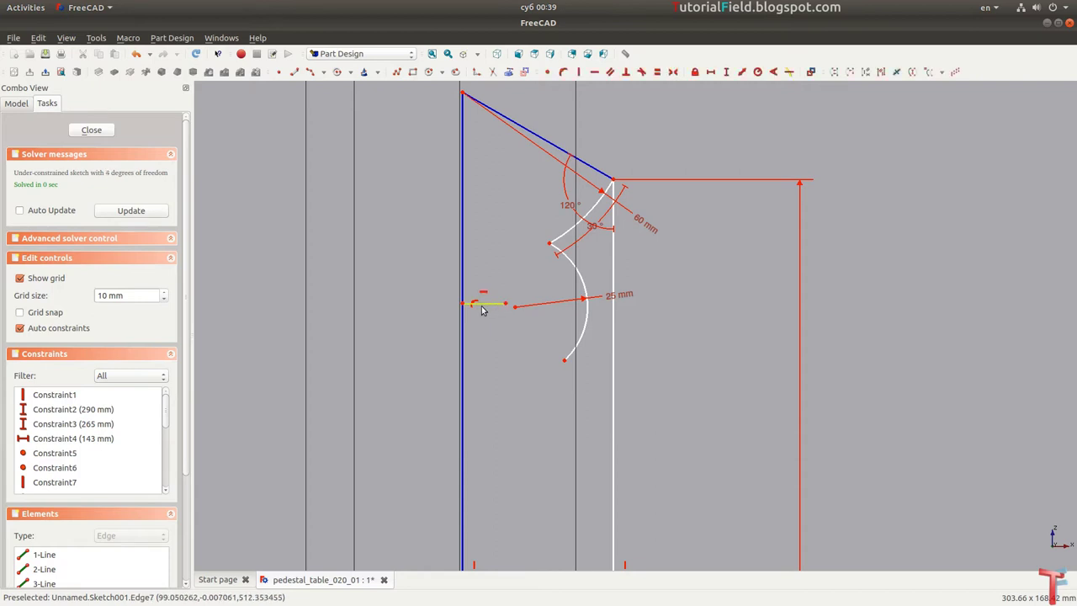
middle_click_drag(492, 308, 520, 345)
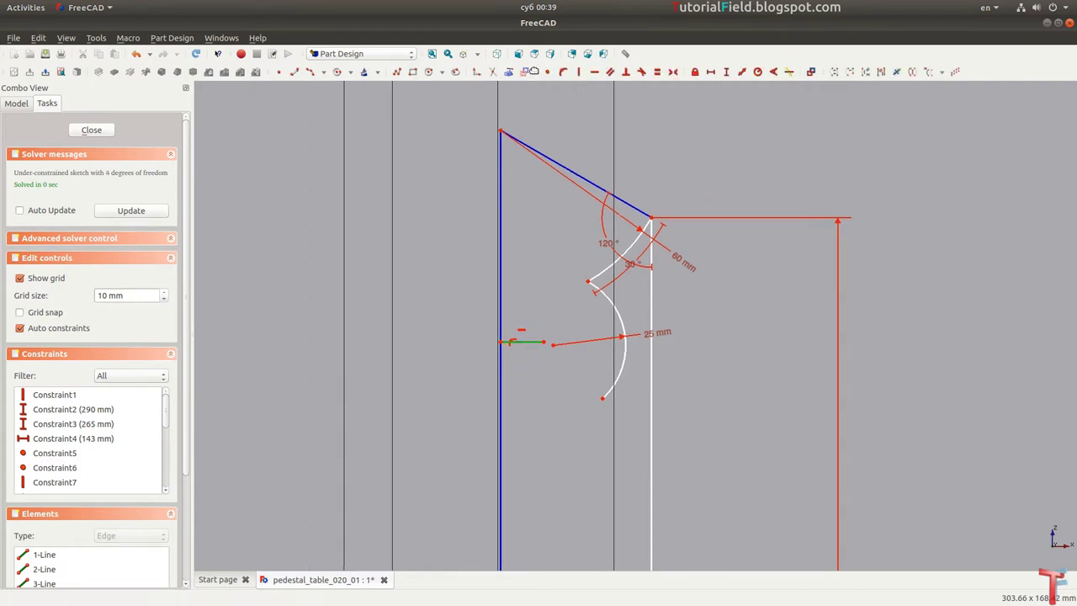
left_click(525, 71)
left_click(501, 342)
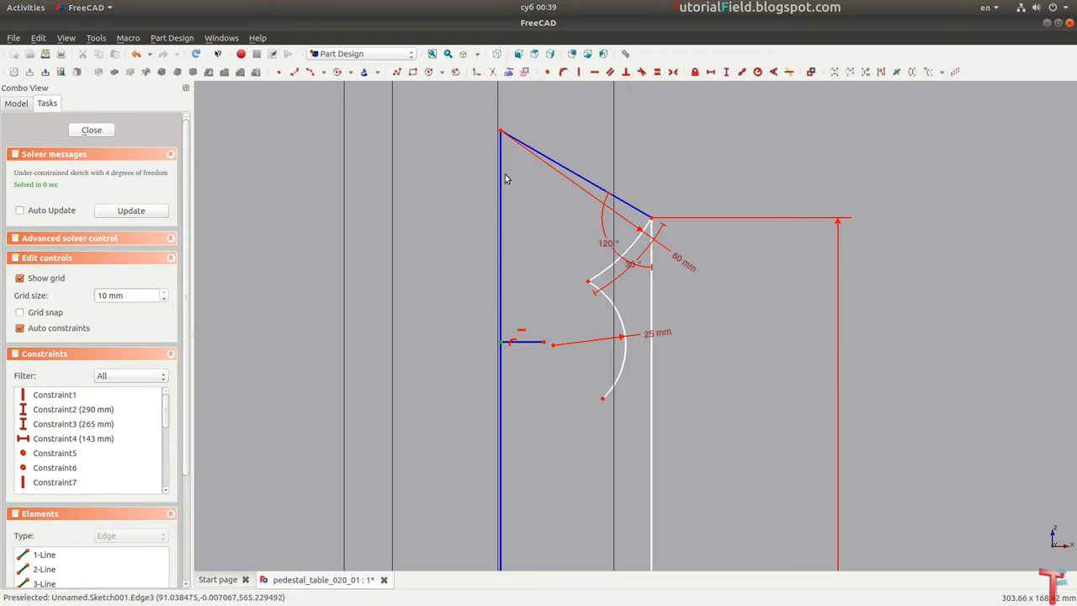
left_click(501, 133)
key("i")
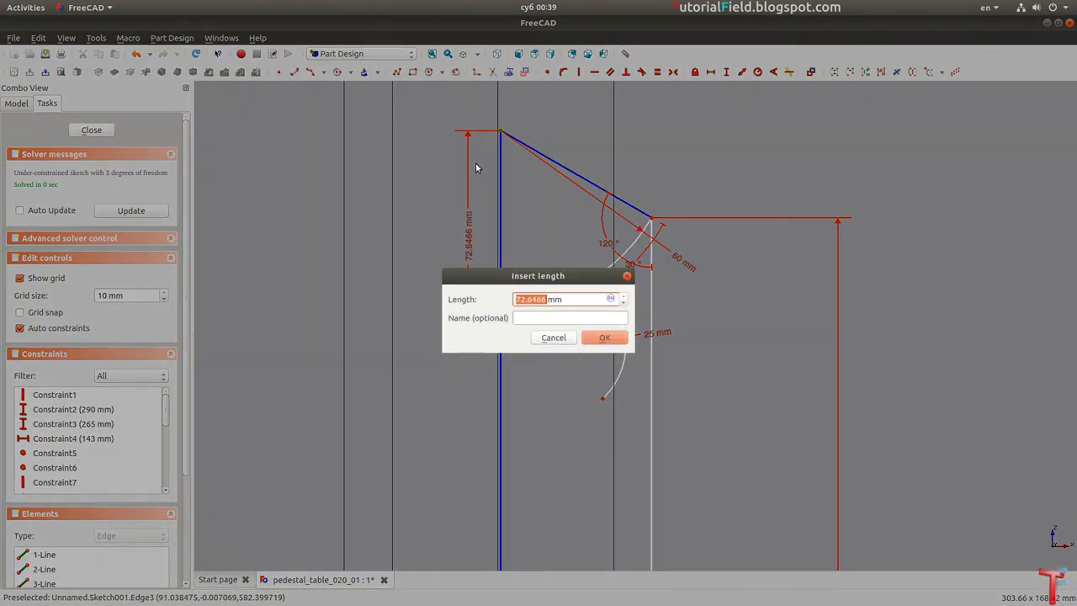
type("68")
key("Return")
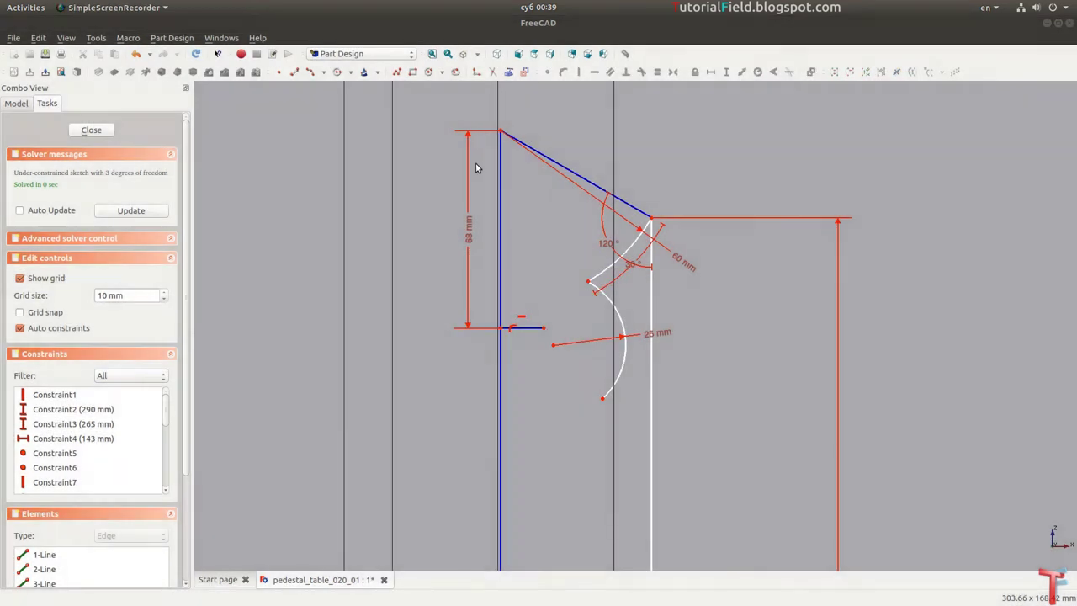
Step: Centre the arc on the construction line's end and give it a 70° sweep
left_click_drag(540, 317, 564, 368)
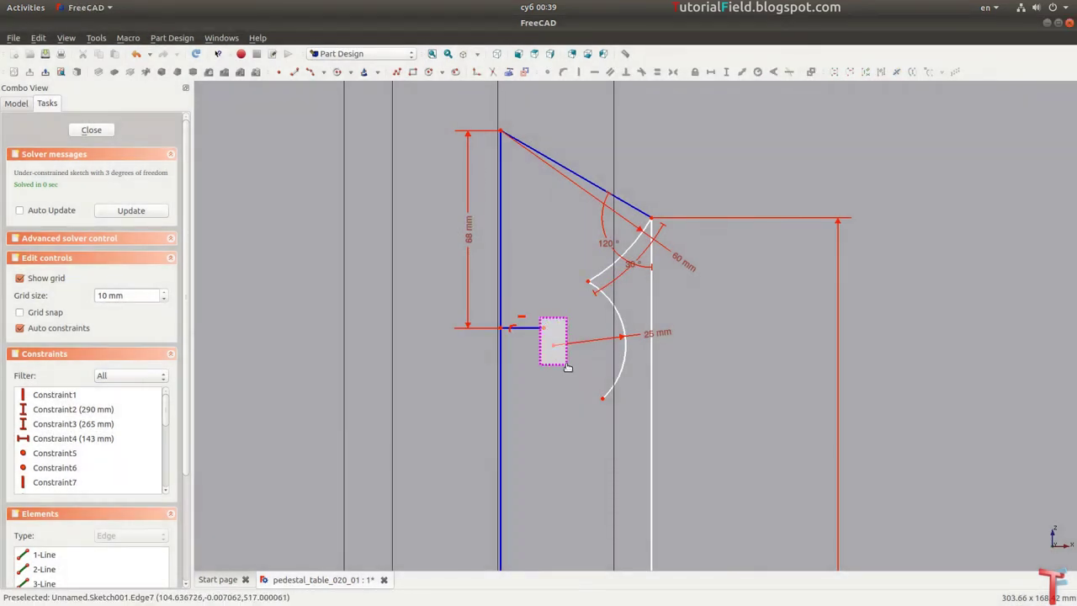
key("c")
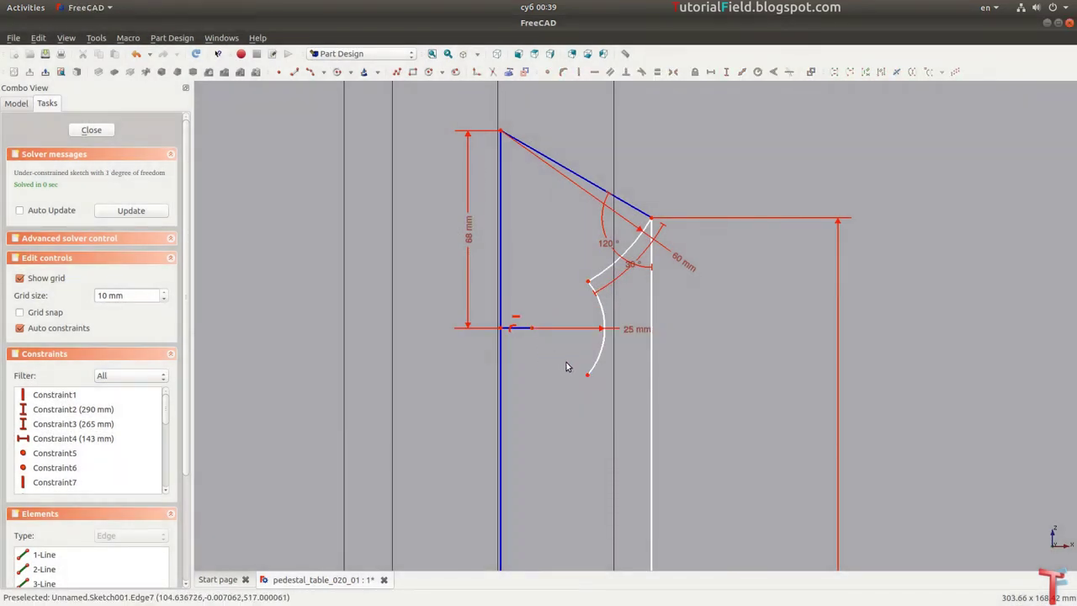
left_click(599, 356)
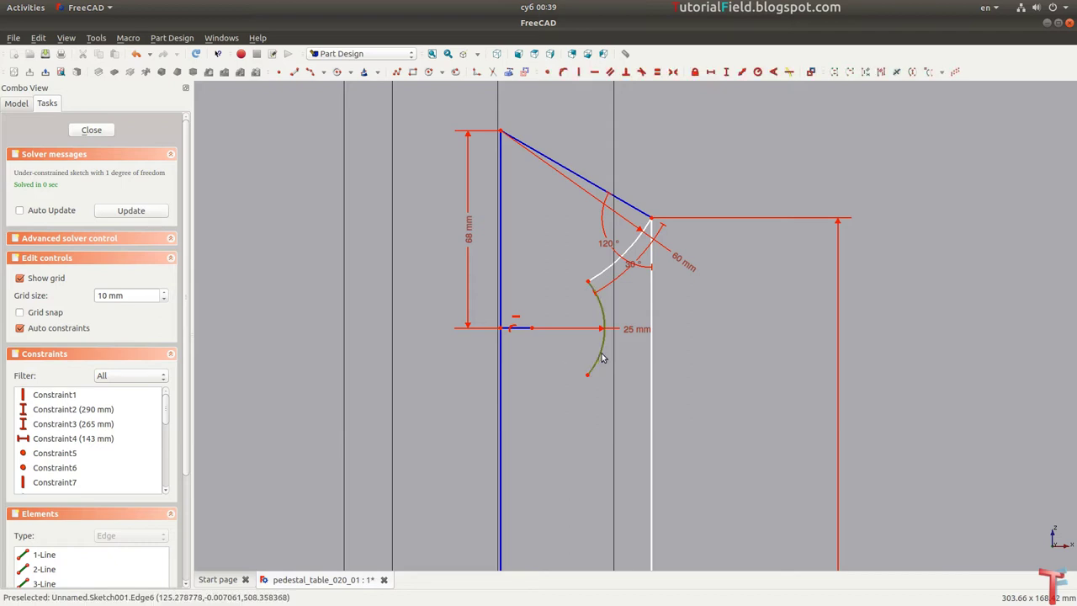
type("a70")
key("Return")
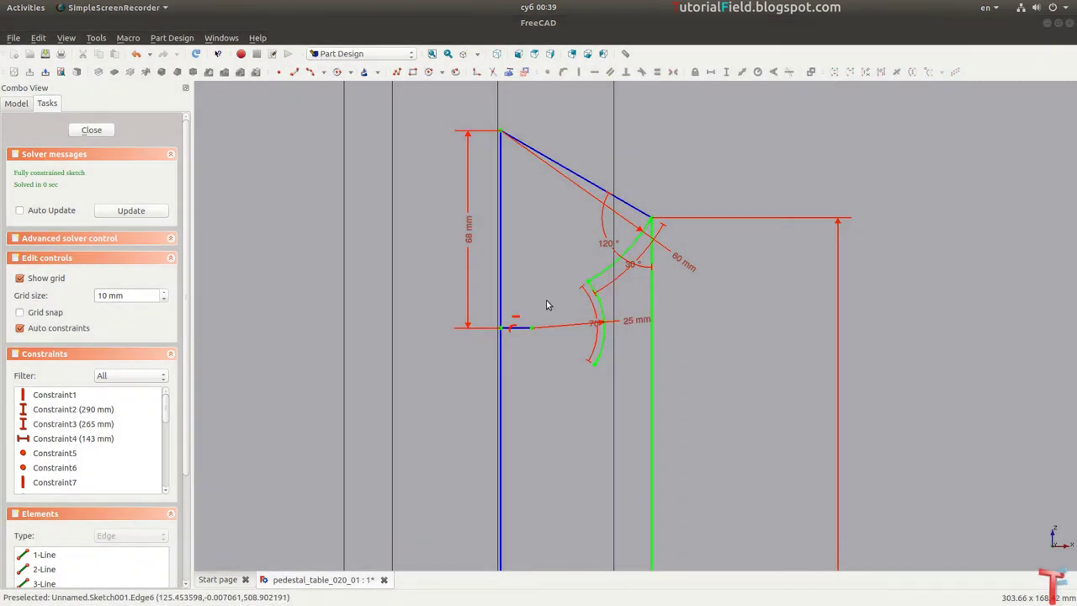
left_click_drag(587, 334, 588, 329)
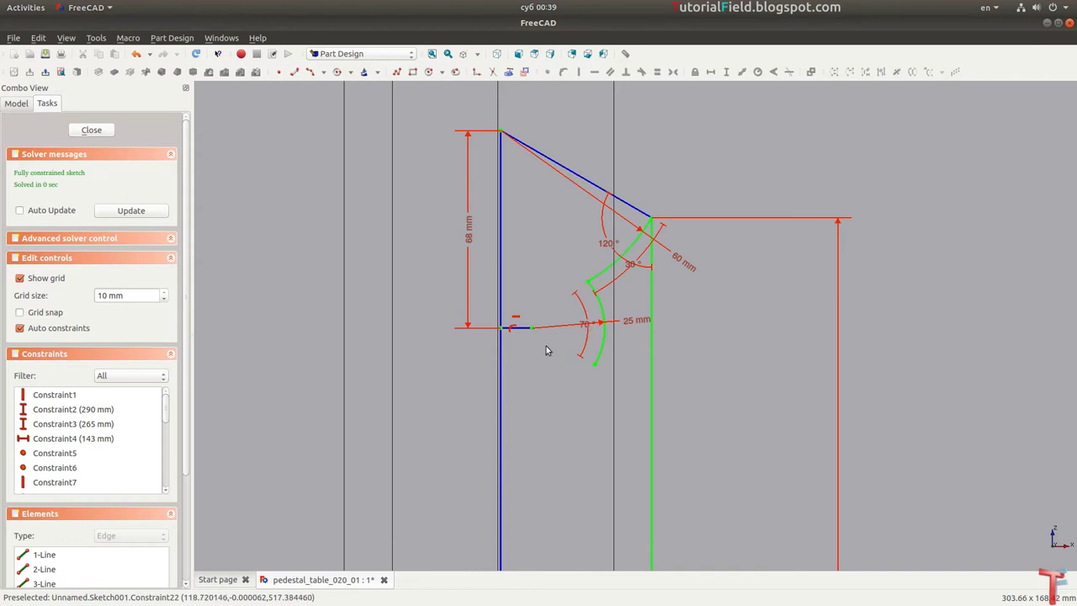
scroll(532, 297, "up", 2)
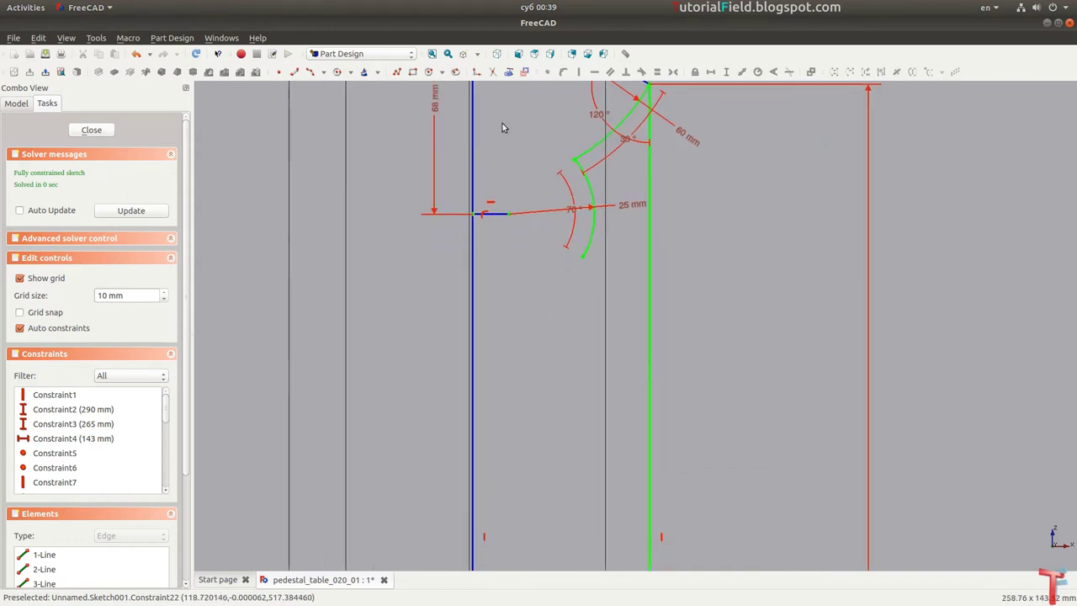
Step: Draw a centre-point arc continuing from the previous arc's end and join the two ends
left_click(310, 72)
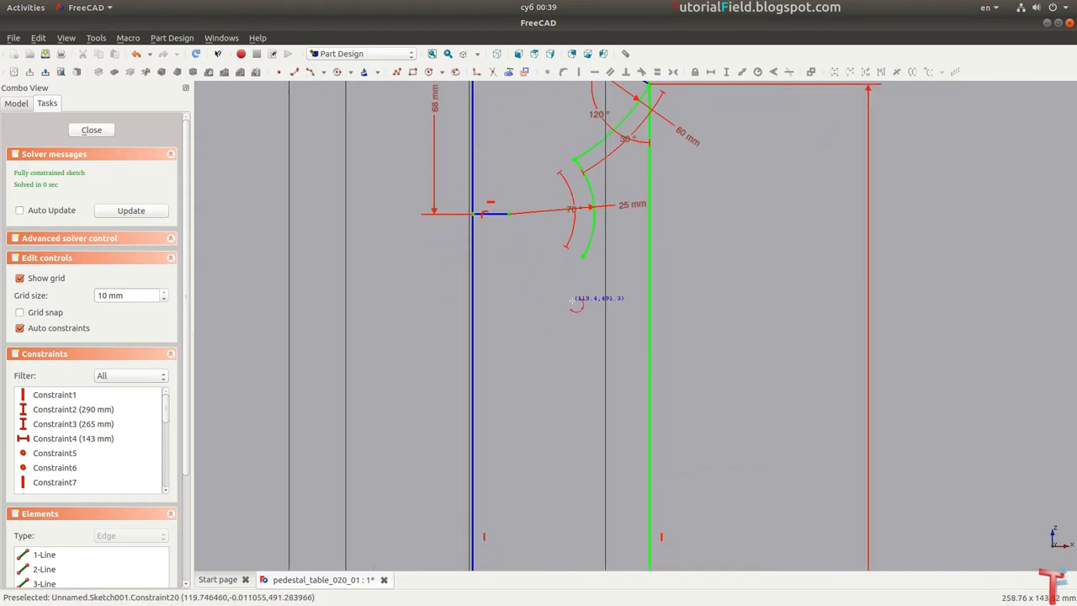
left_click(588, 271)
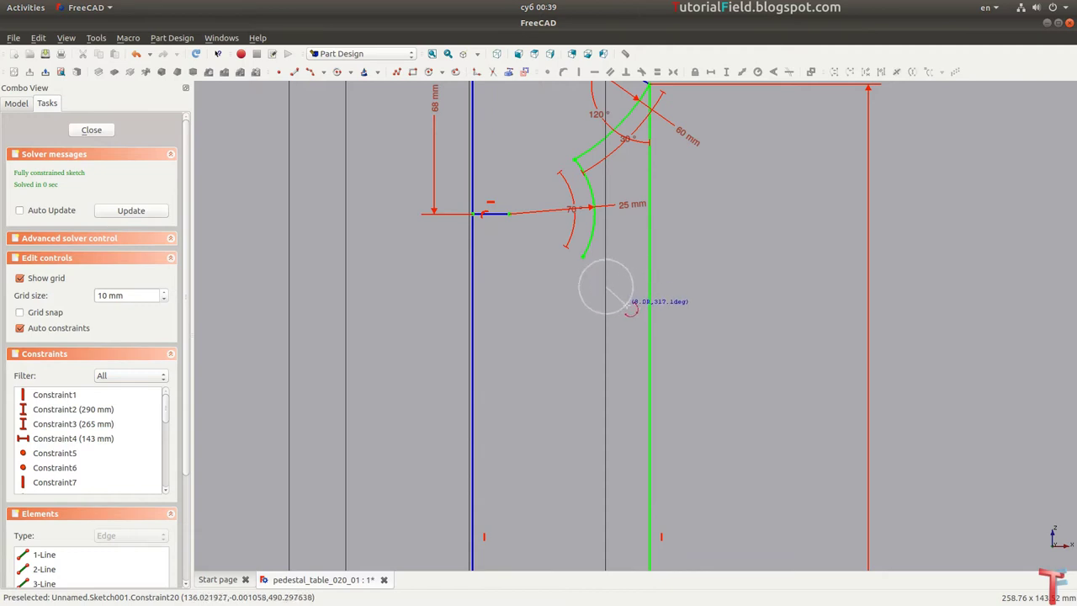
left_click(630, 307)
left_click(613, 281)
left_click(596, 257)
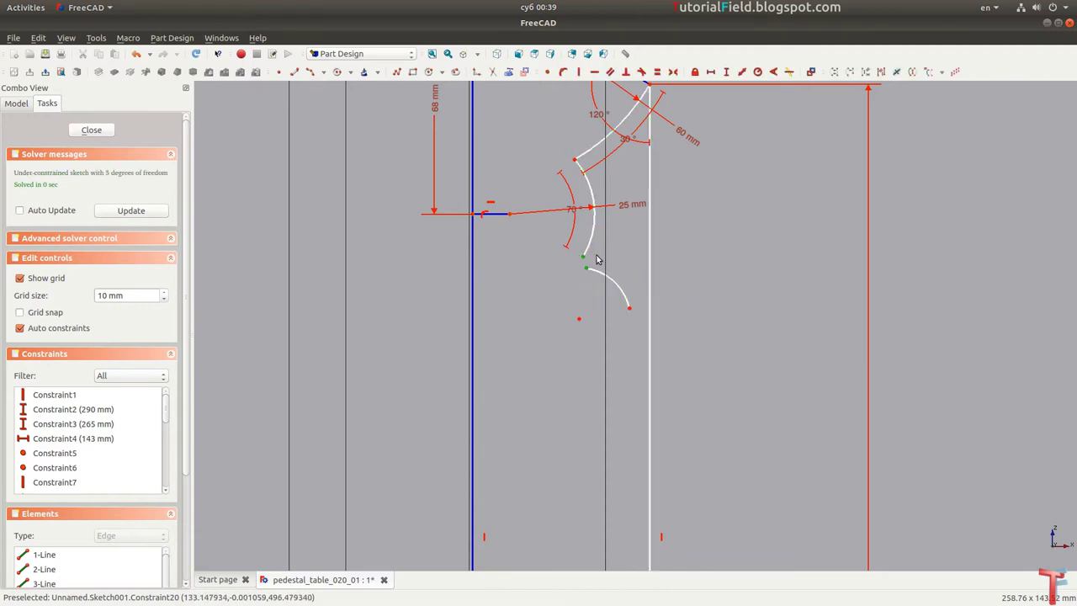
key("c")
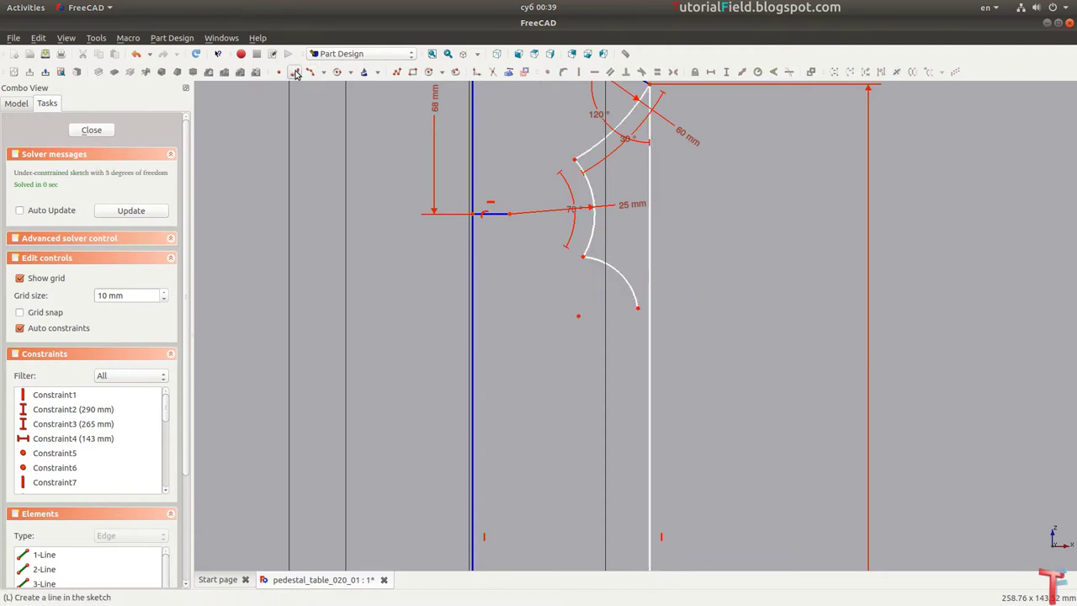
Step: Add a horizontal construction line 25 mm below the previous one, ending at the new arc's centre
left_click(293, 71)
left_click(473, 314)
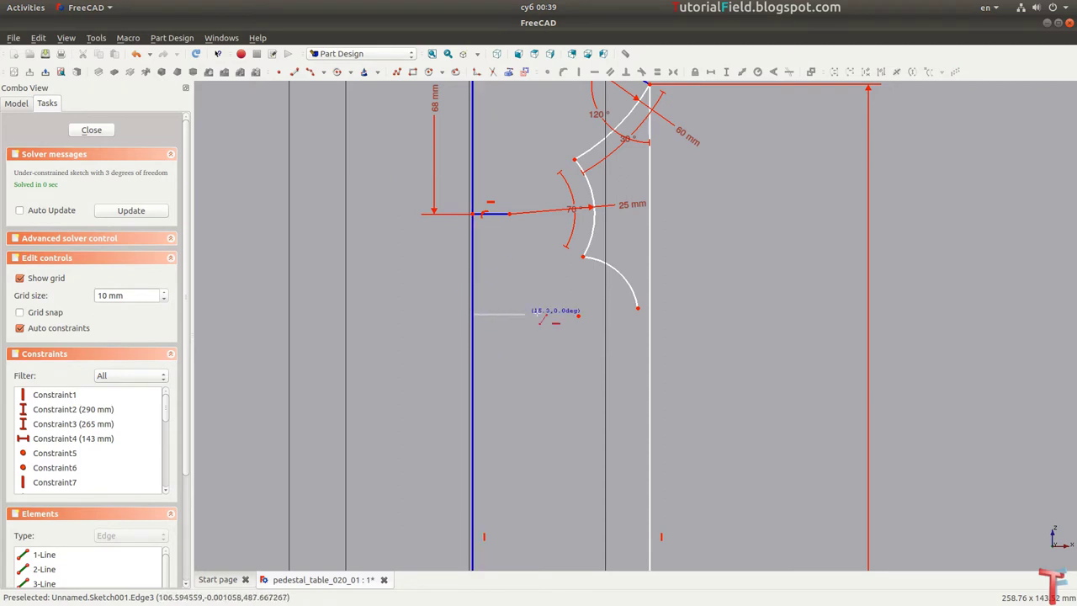
left_click(557, 314)
left_click(524, 314)
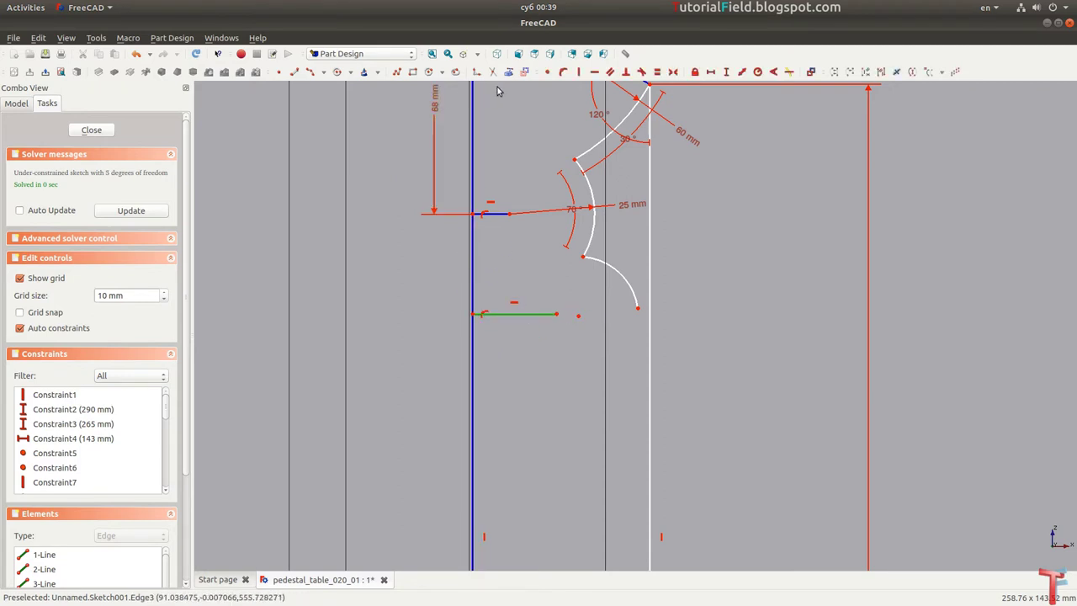
left_click(524, 73)
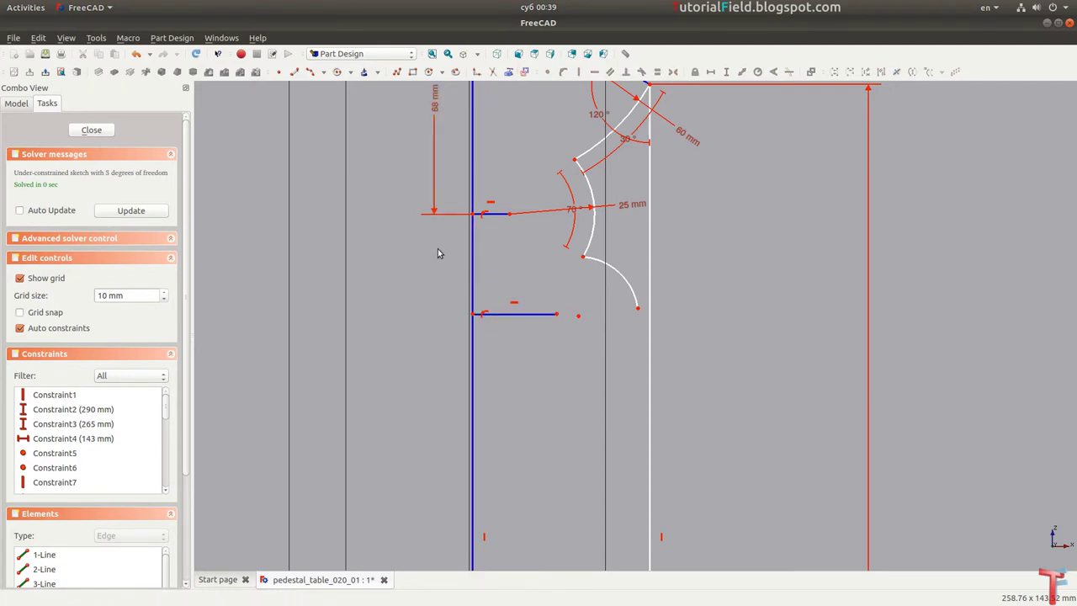
left_click(473, 314)
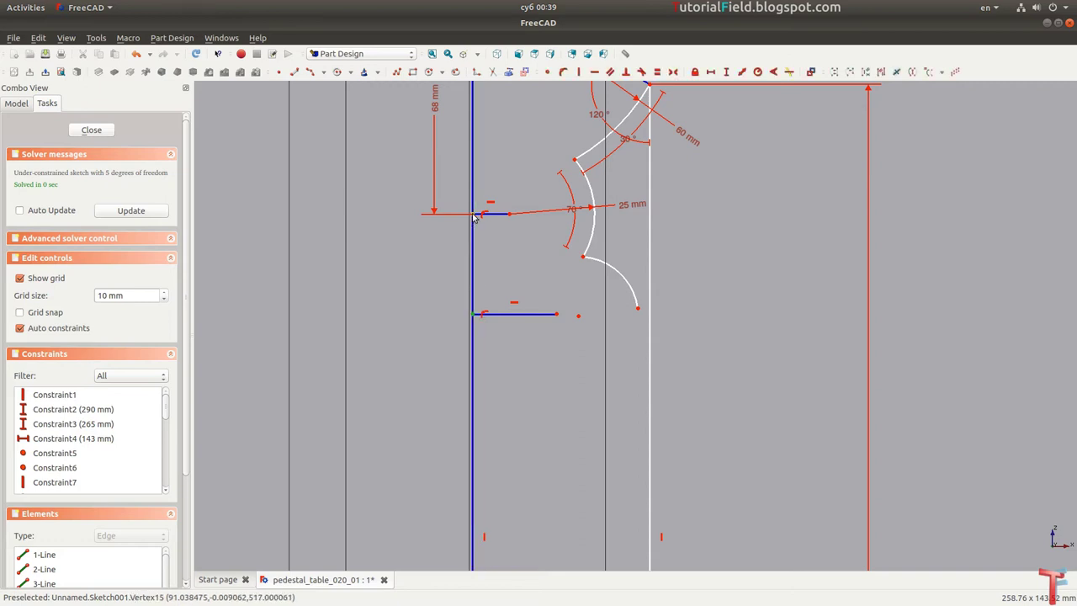
key("i")
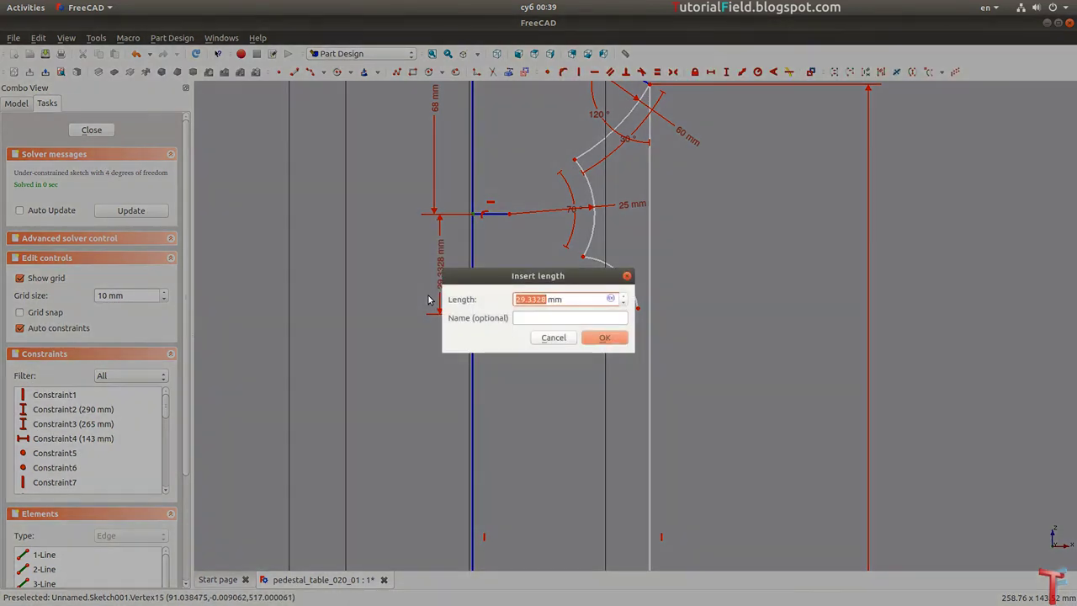
type("25")
key("Return")
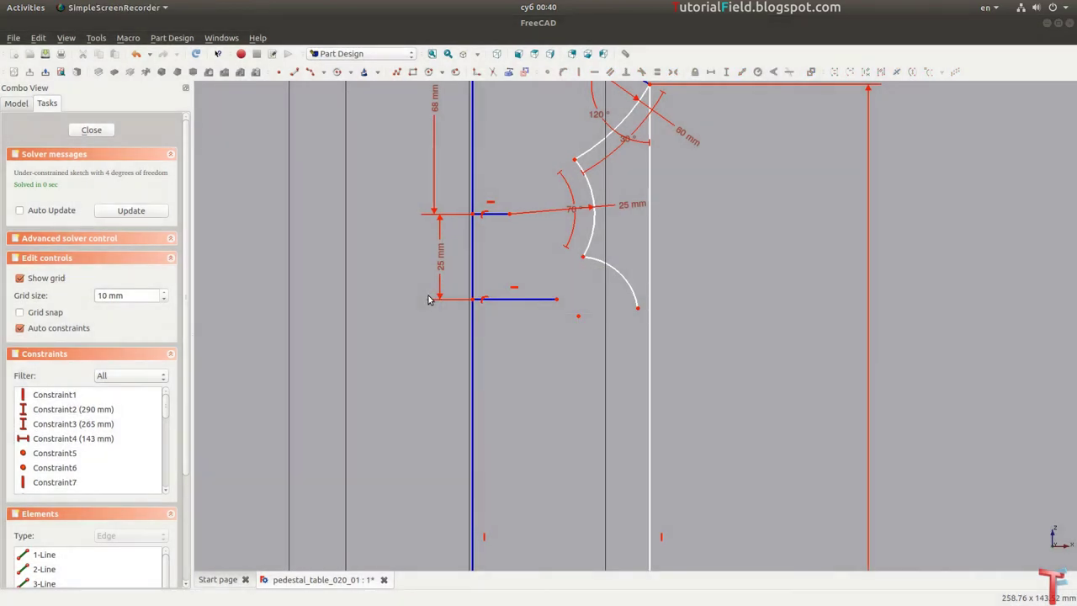
left_click_drag(530, 286, 579, 320)
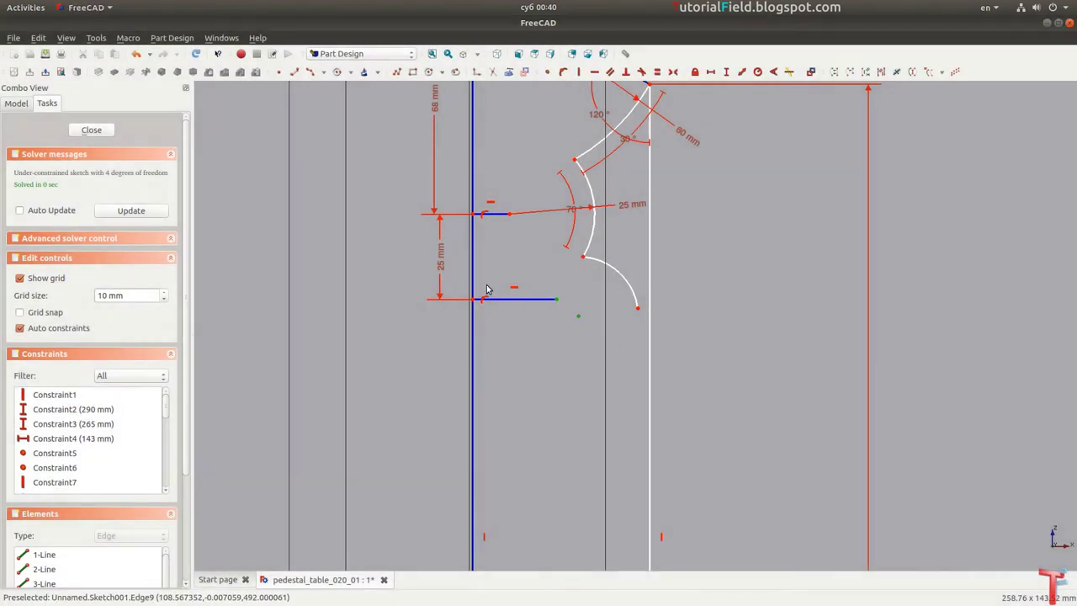
key("c")
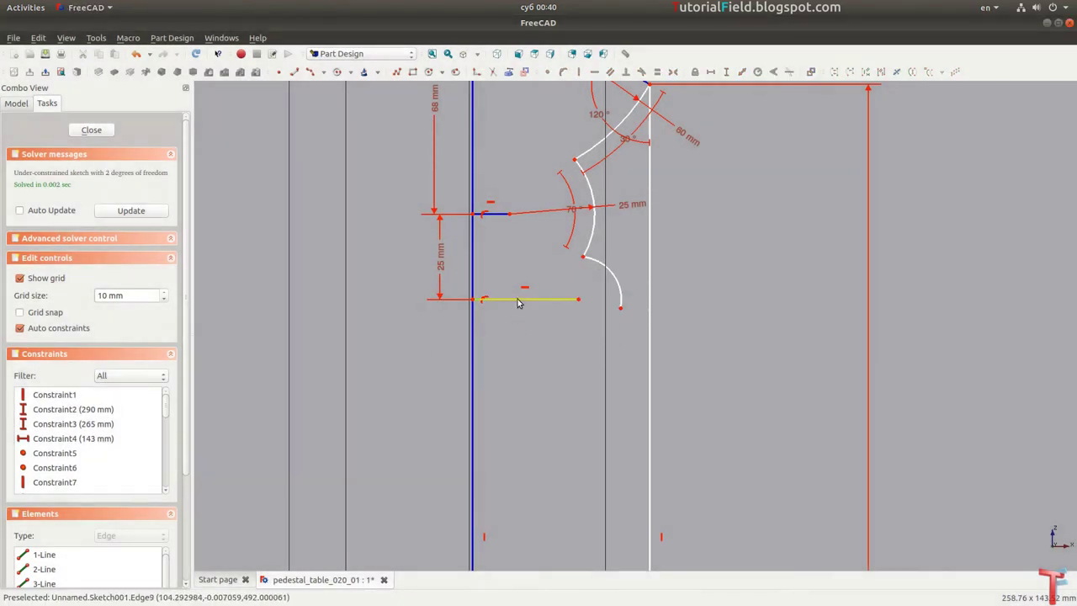
Step: Give the small lower arc a 15 mm radius and an angle constraint, fully constraining the sketch
left_click(614, 282)
key("shift+r")
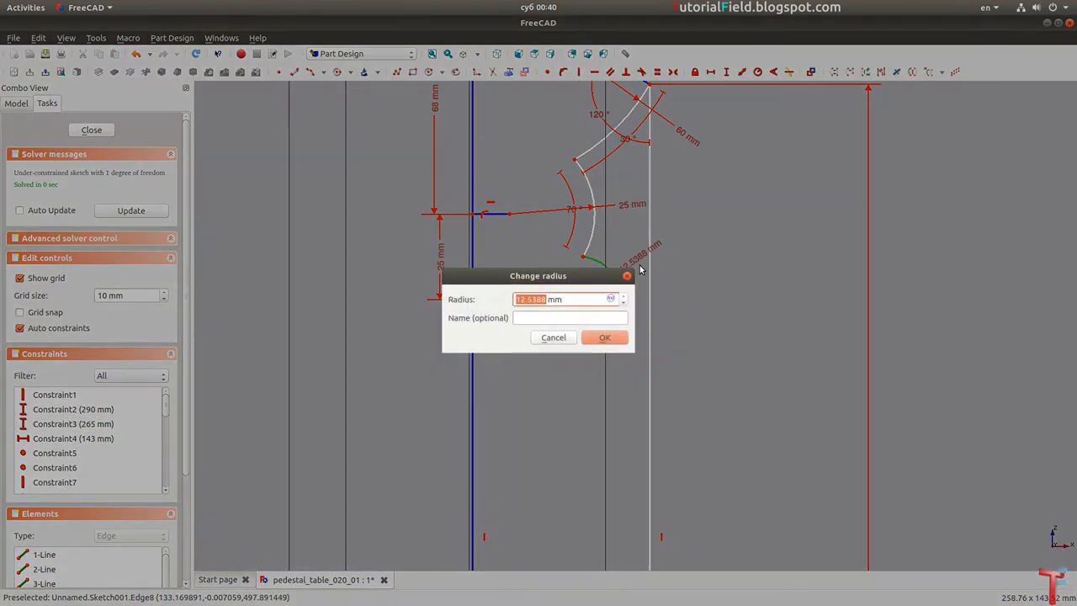
type("15")
key("Return")
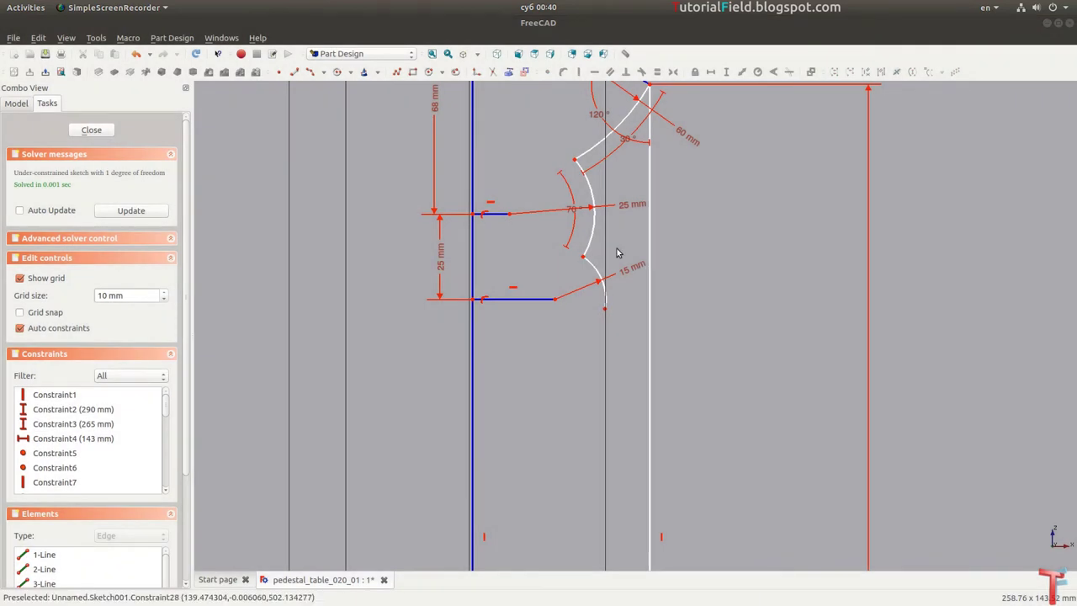
left_click_drag(605, 313, 614, 299)
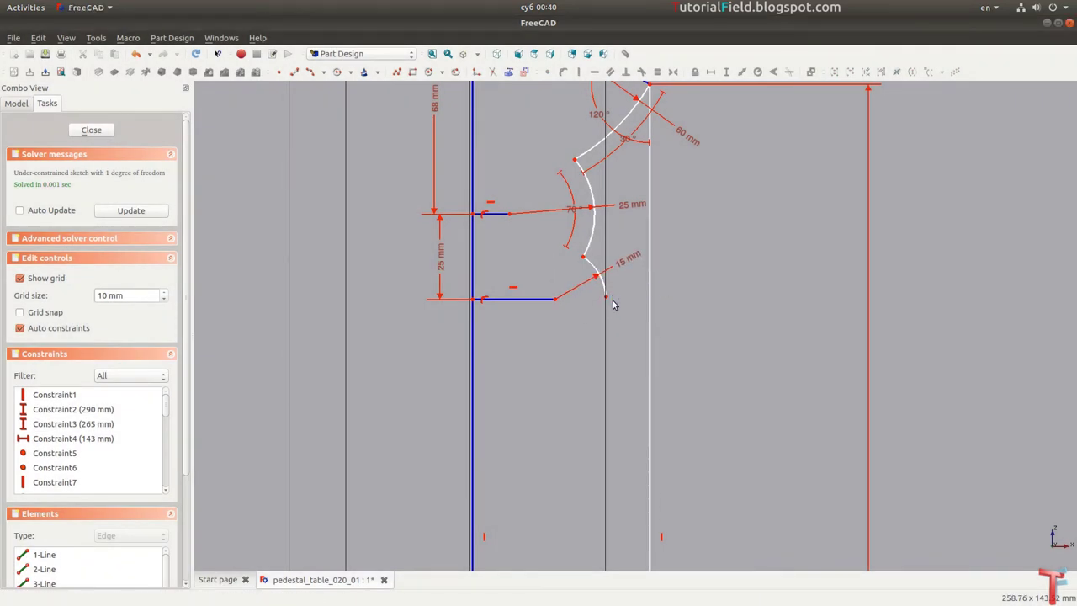
scroll(613, 299, "down", 2)
scroll(610, 299, "up", 2)
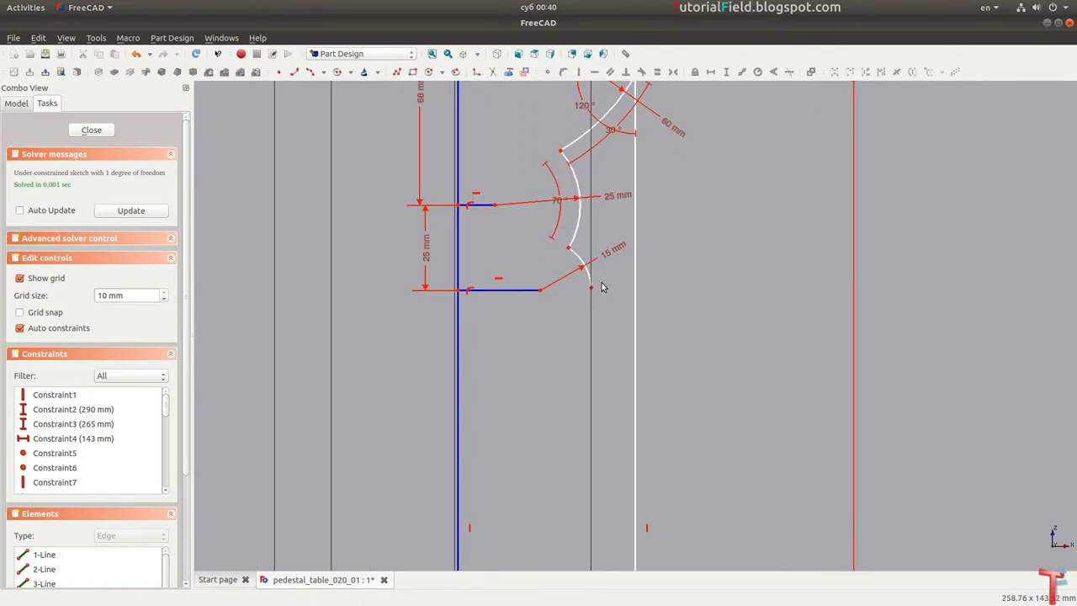
left_click(608, 284)
key("a")
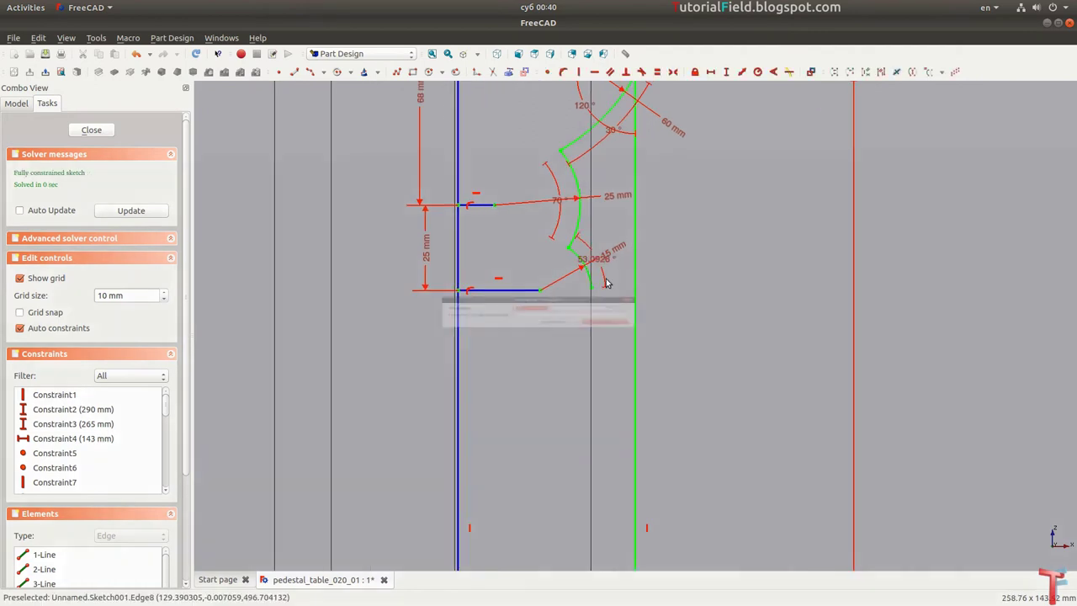
type("50")
key("Return")
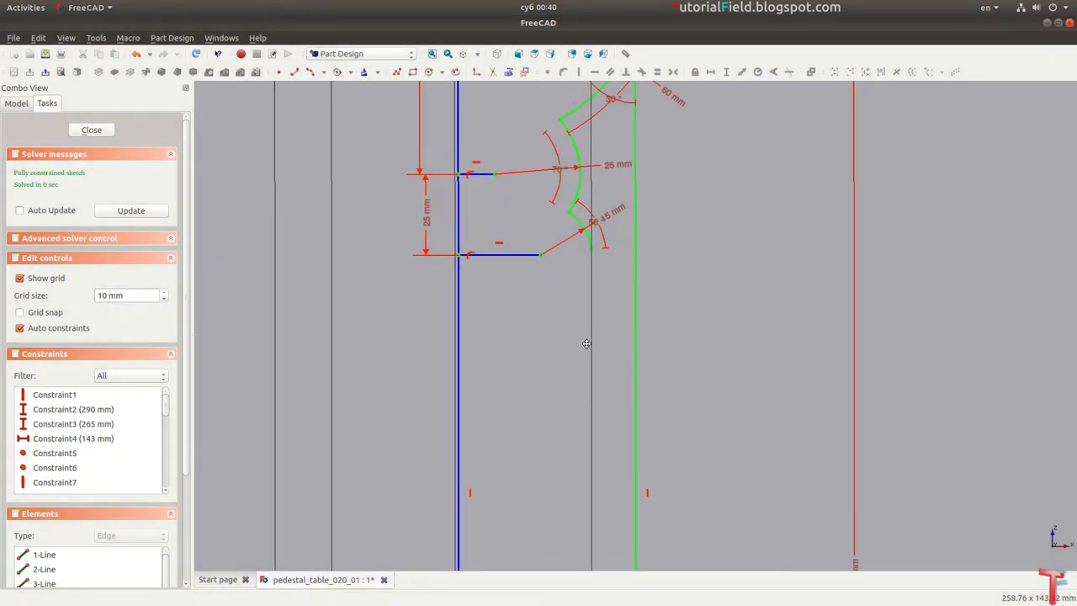
scroll(583, 329, "down", 3)
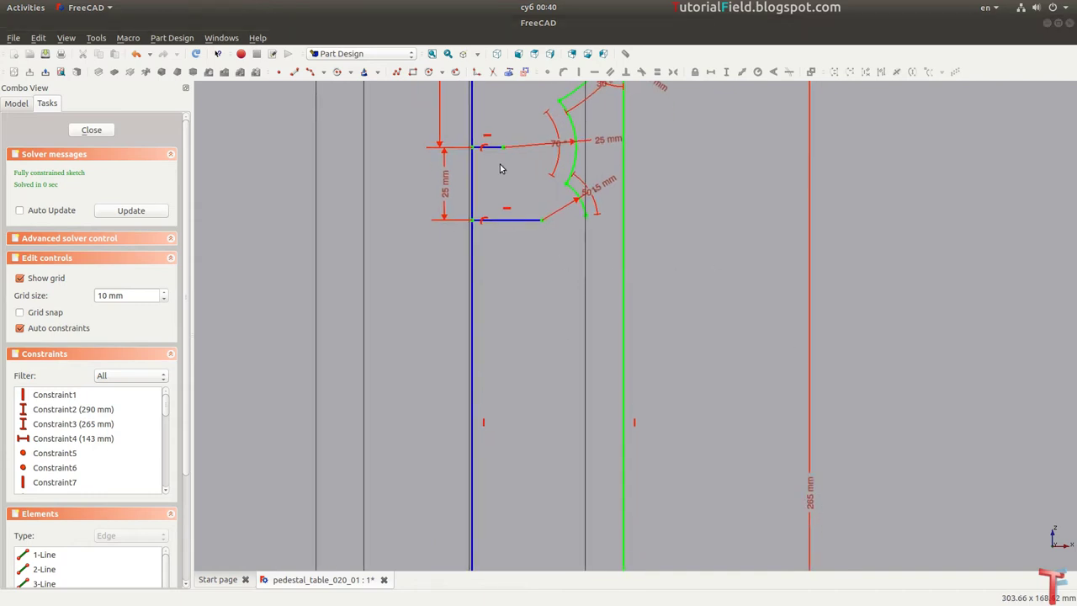
Step: Draw a 3-point arc below the small arc with its upper end joined to the 15 mm arc's end
left_click(311, 72)
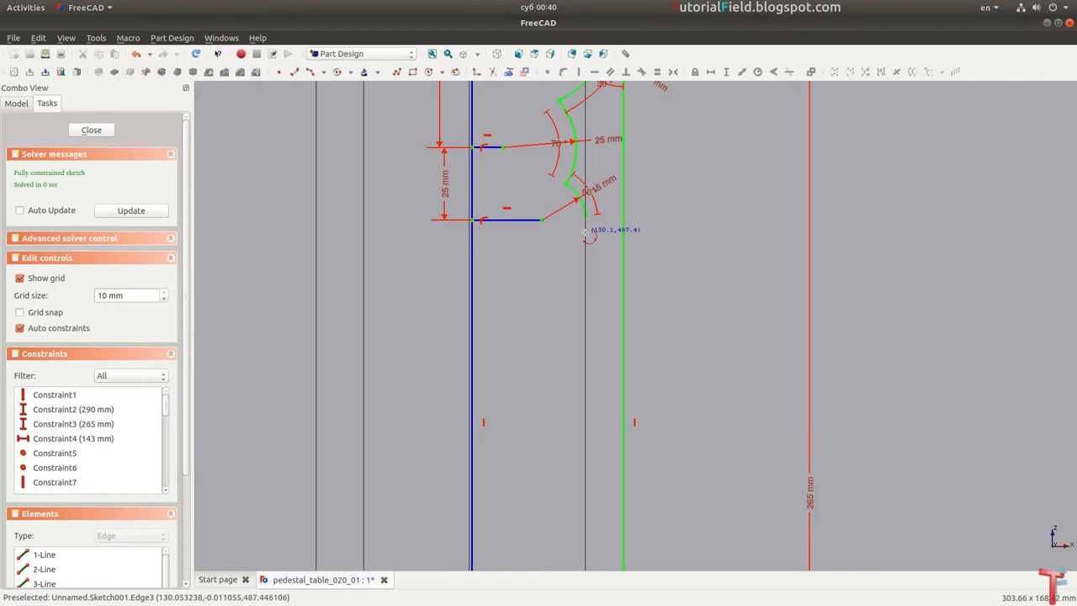
left_click(558, 288)
left_click(532, 370)
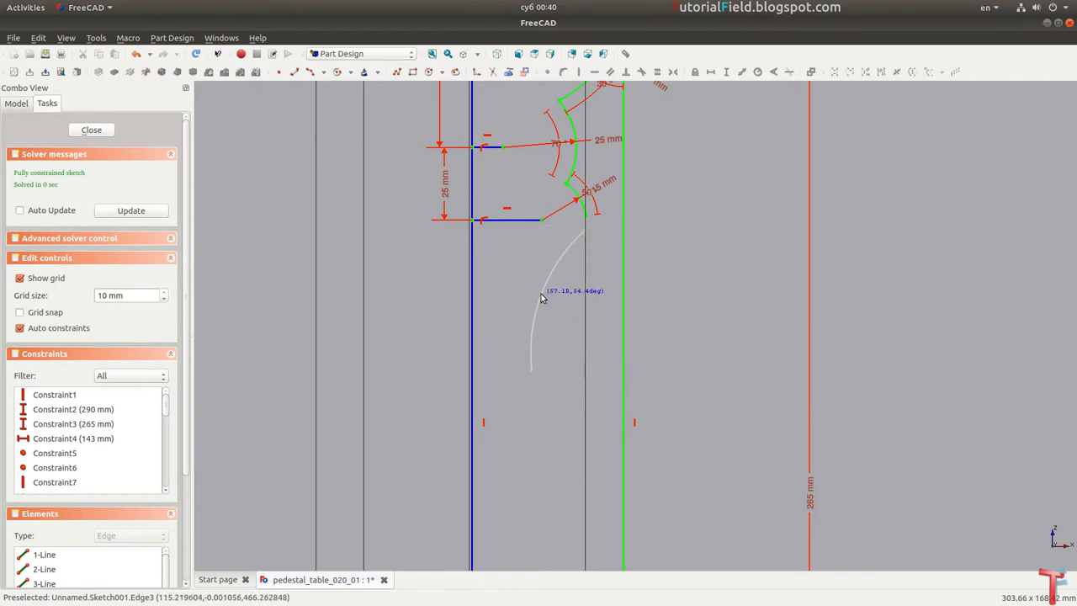
left_click(555, 267)
left_click(586, 216)
left_click(587, 229)
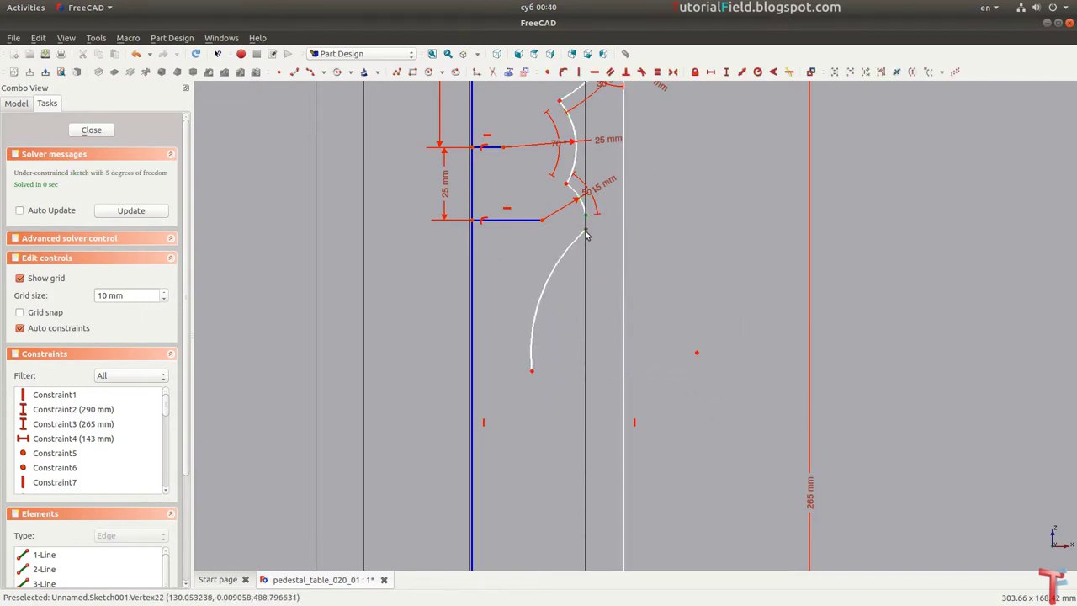
key("c")
Step: Give the new arc a 40 mm radius and pull its lower end up and left
left_click(563, 254)
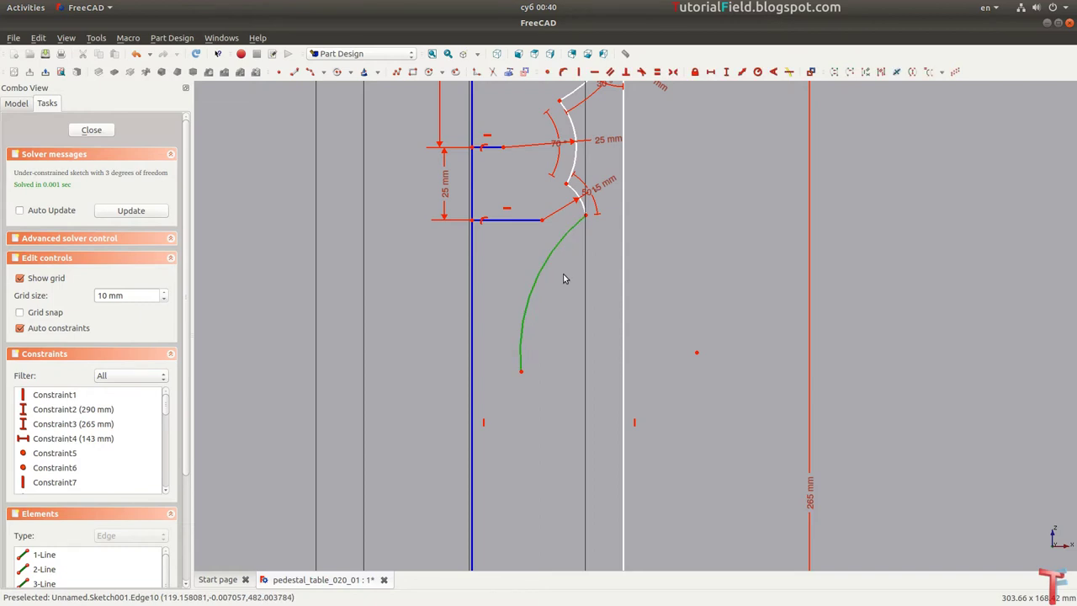
key("shift+r")
type("40")
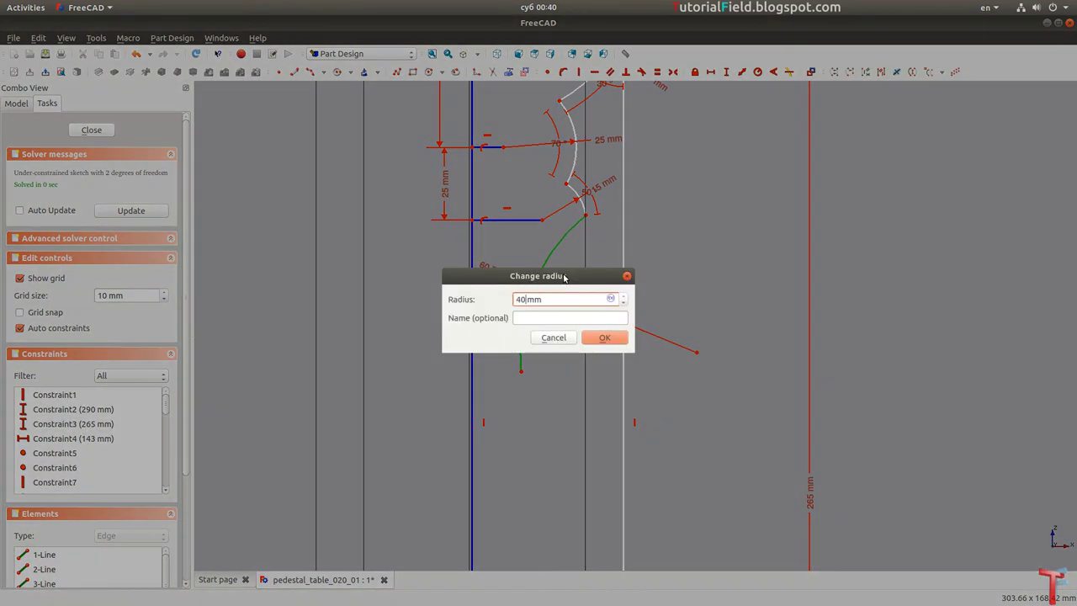
key("Return")
left_click_drag(570, 370, 534, 345)
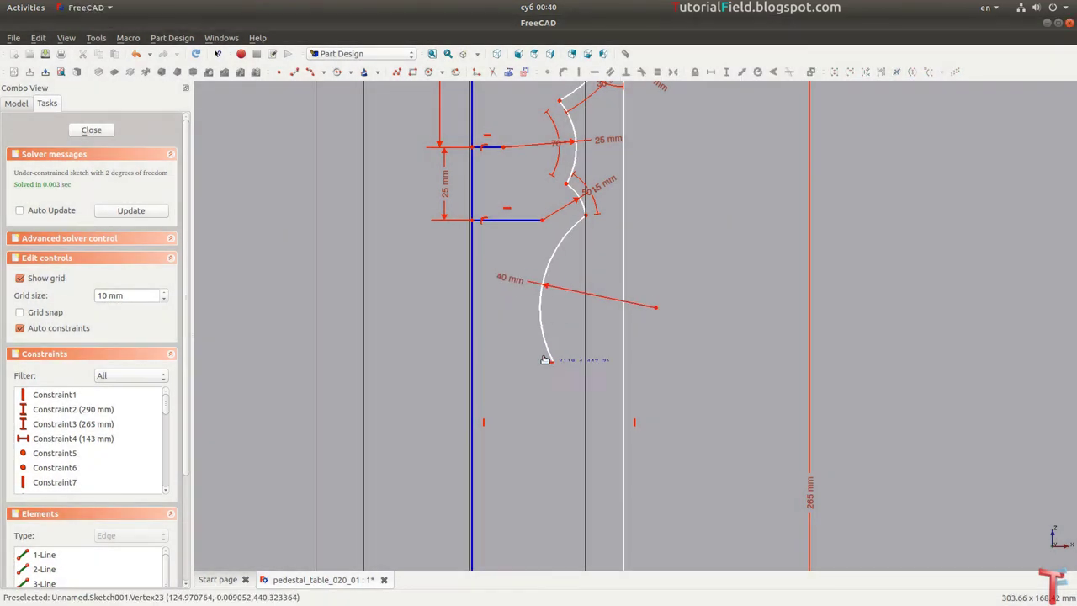
scroll(582, 322, "down", 5)
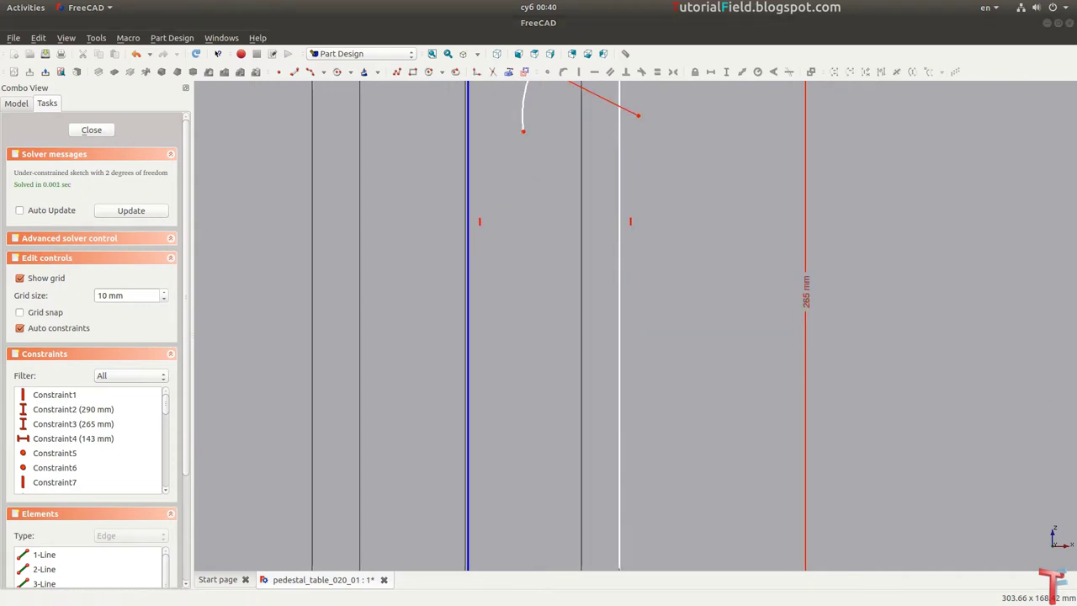
scroll(718, 473, "down", 3)
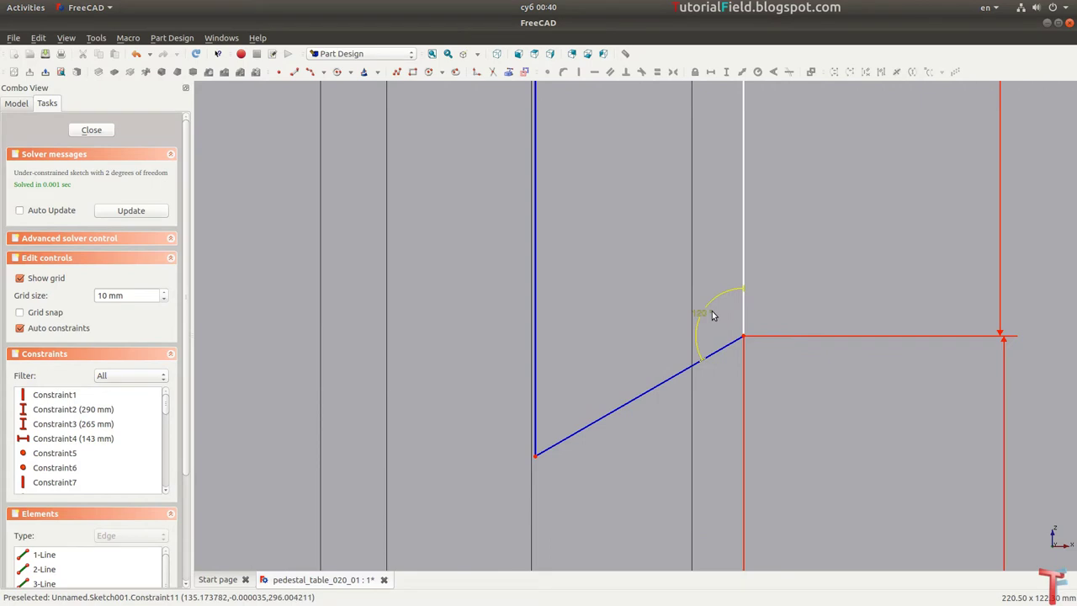
left_click(324, 72)
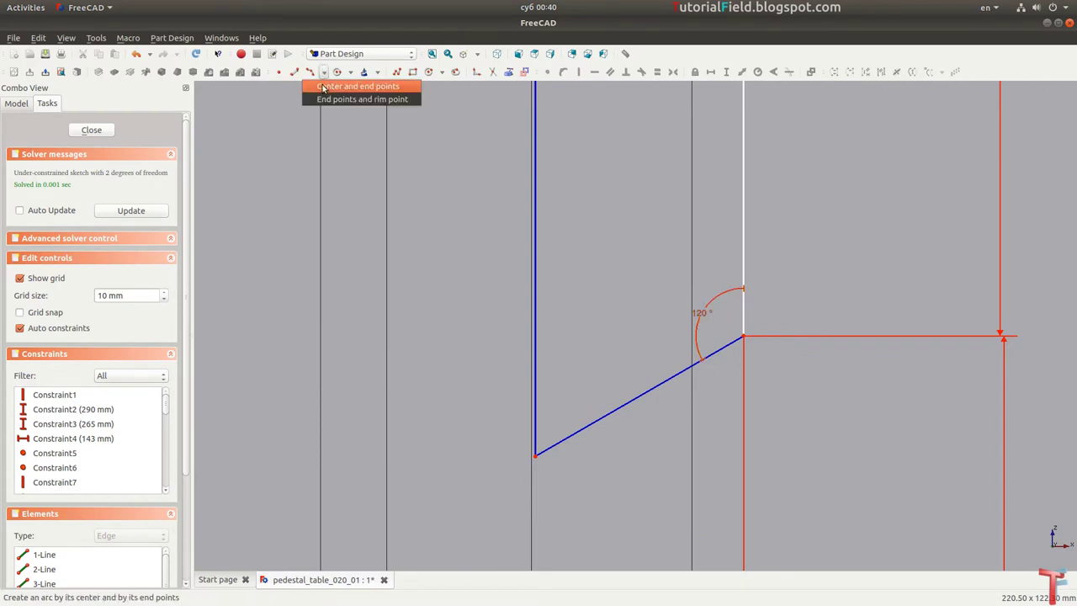
left_click(323, 87)
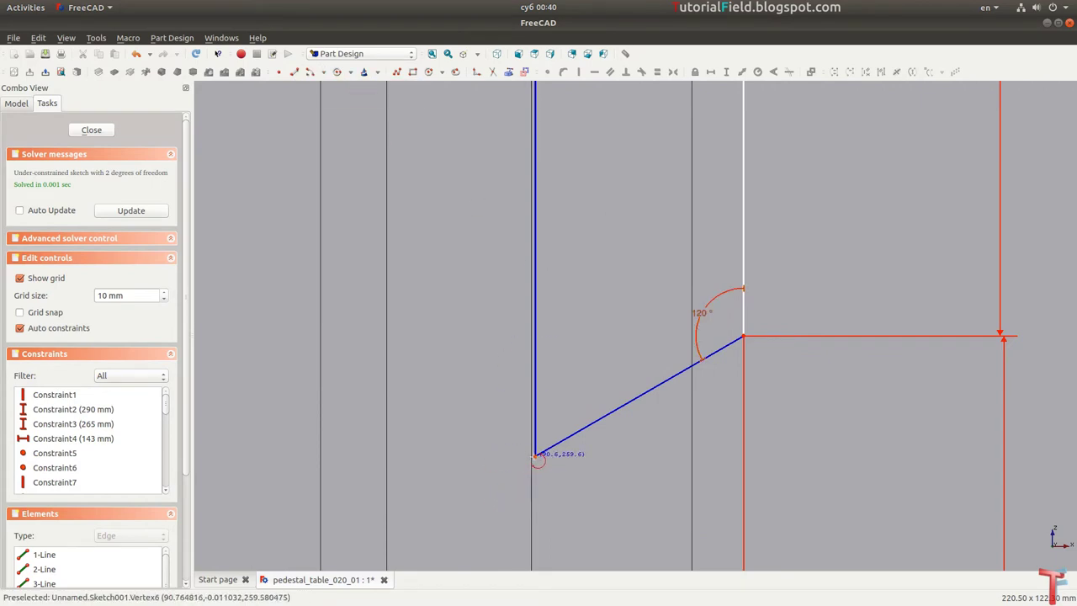
Step: Draw an arc centred on the slanted line's lower vertex and set the slanted line to 30°
left_click(535, 456)
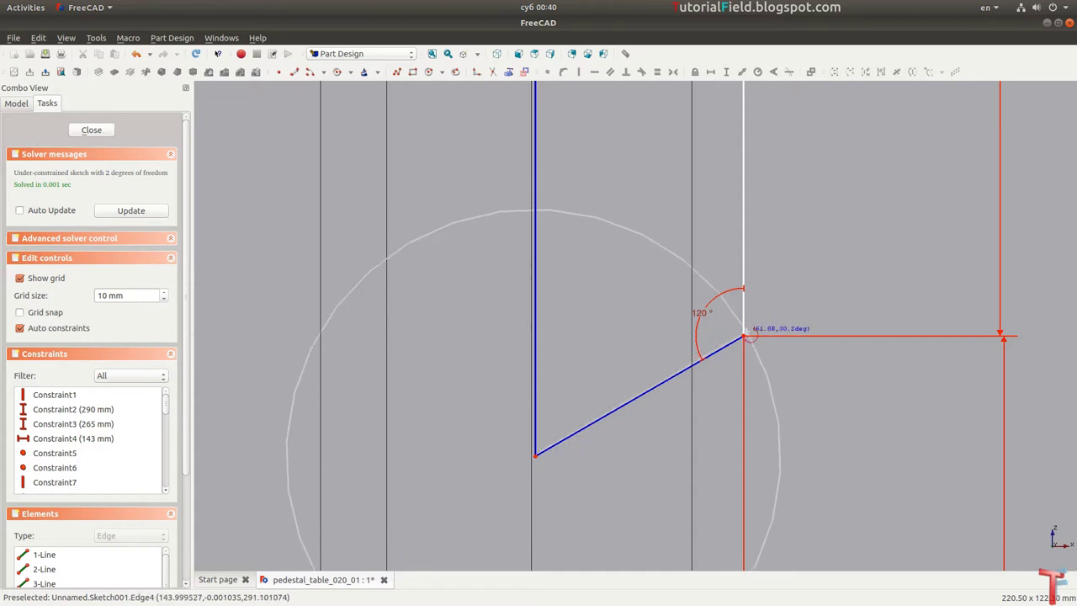
left_click(745, 336)
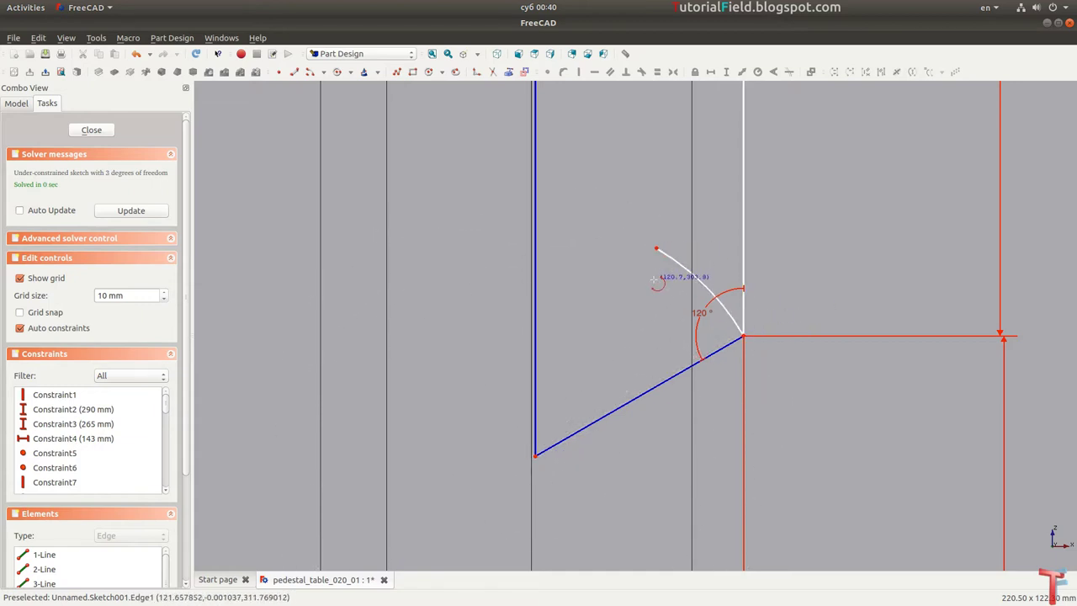
left_click(688, 281)
key("shift+r")
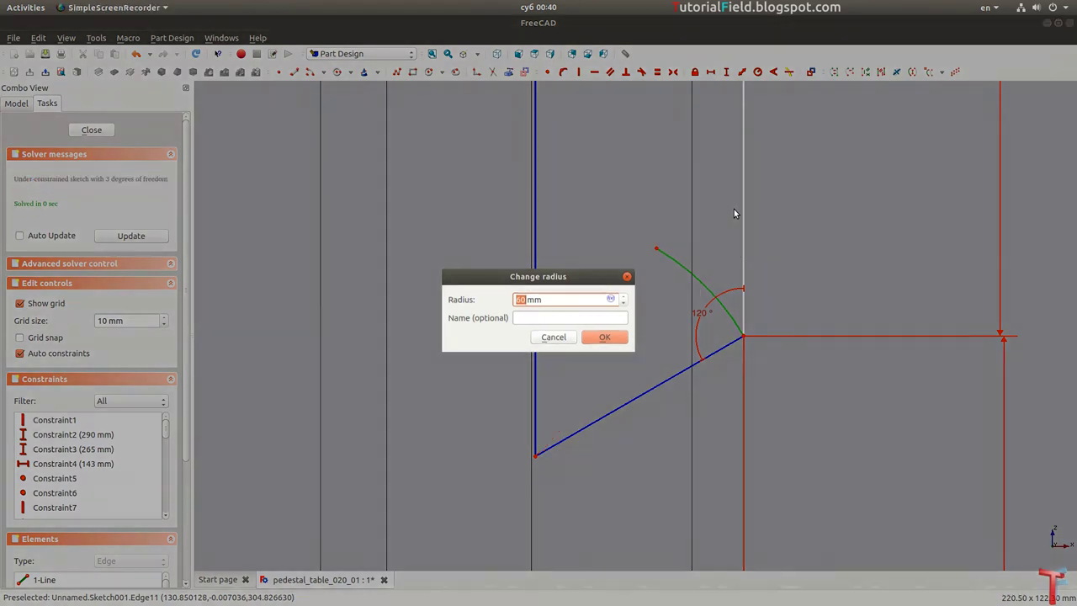
key("Escape")
middle_click_drag(669, 257, 686, 281)
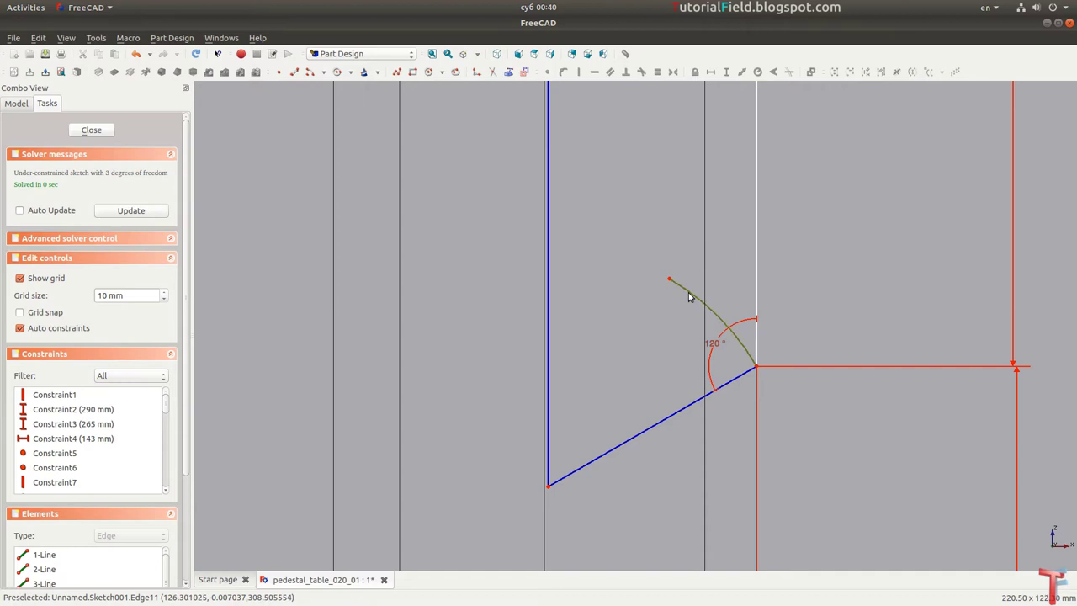
type("a30")
key("Return")
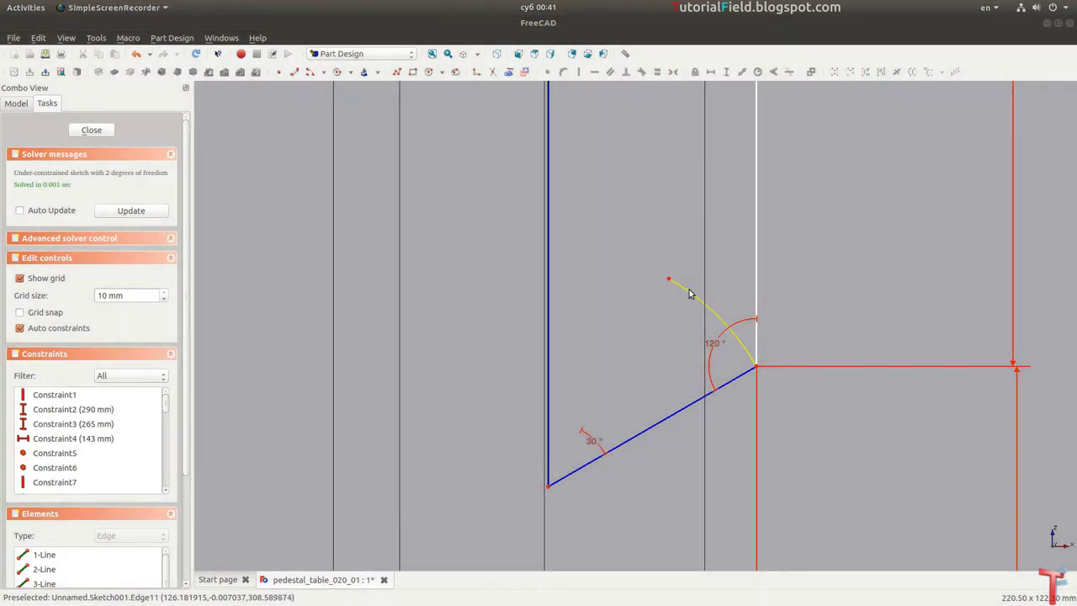
middle_click_drag(694, 245, 706, 354)
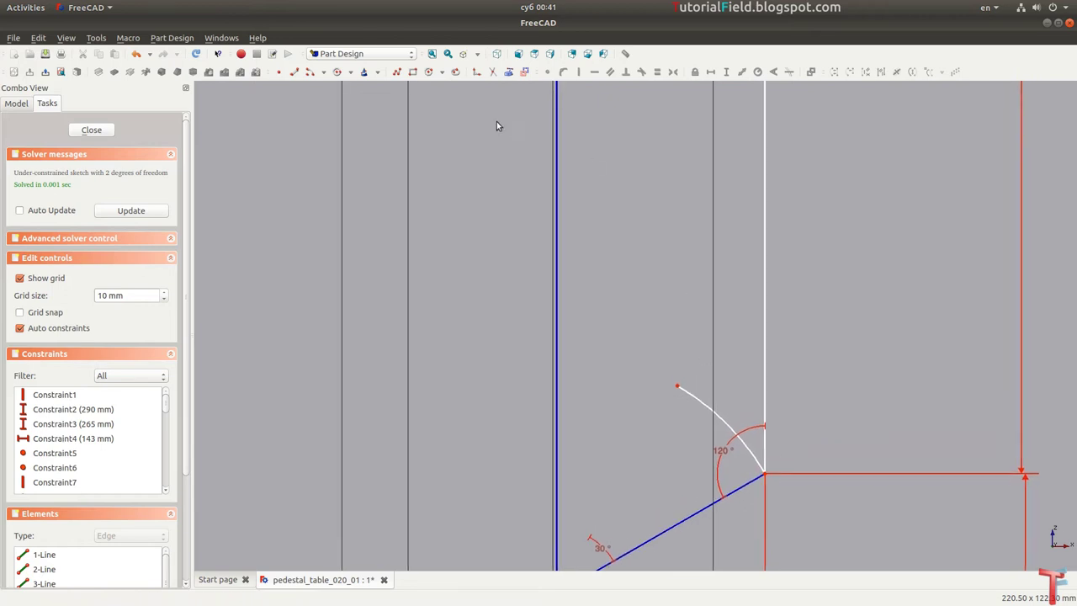
Step: Draw another centre-point arc with a 25 mm radius and join its end to the previous arc
left_click(337, 72)
left_click(673, 332)
left_click(676, 237)
left_click(693, 315)
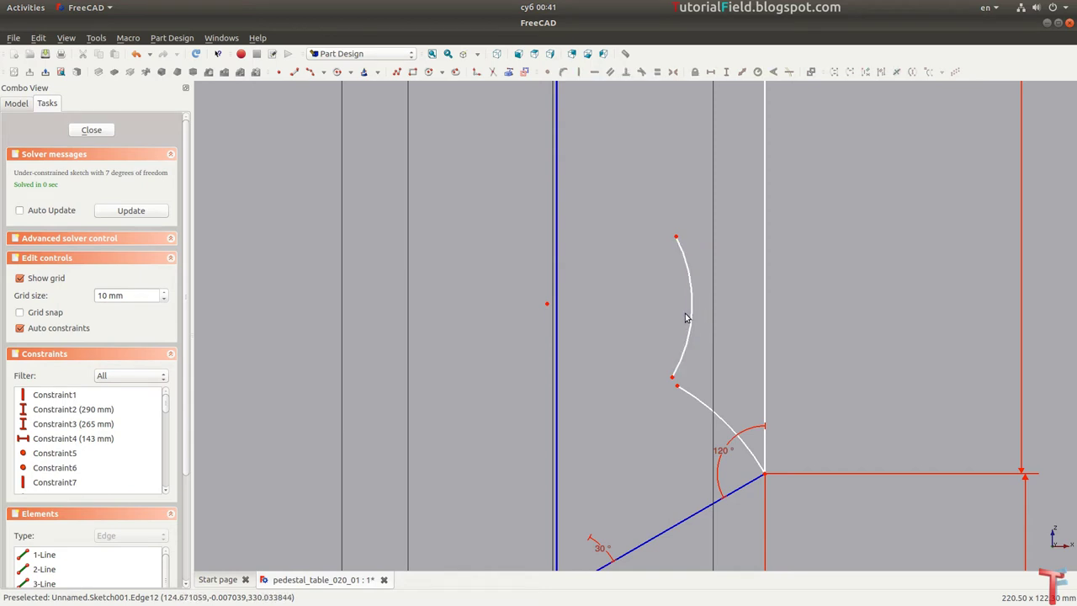
left_click(692, 318)
key("shift+r")
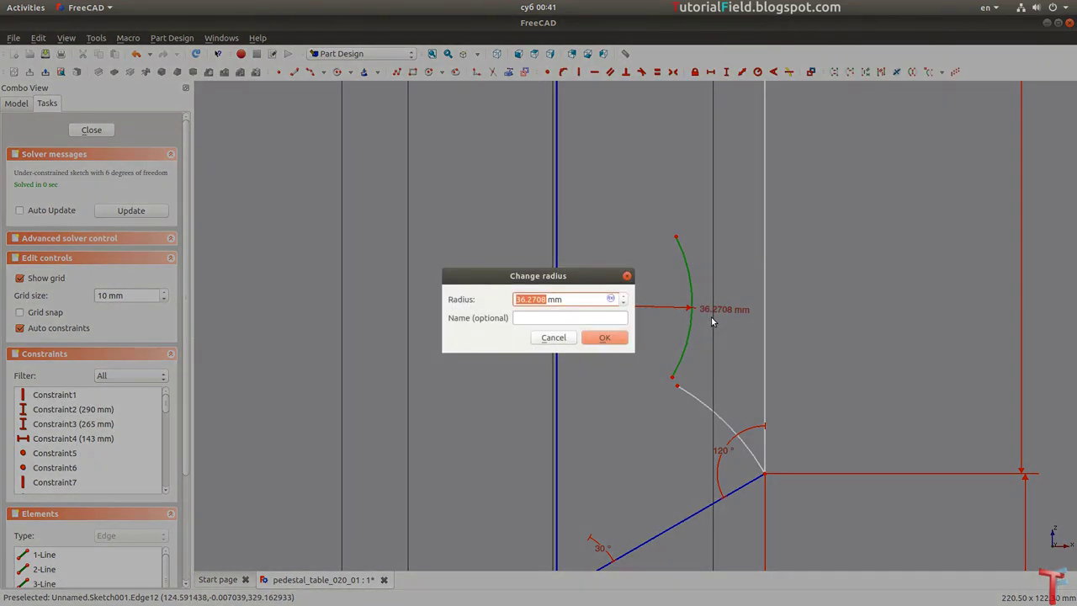
type("25")
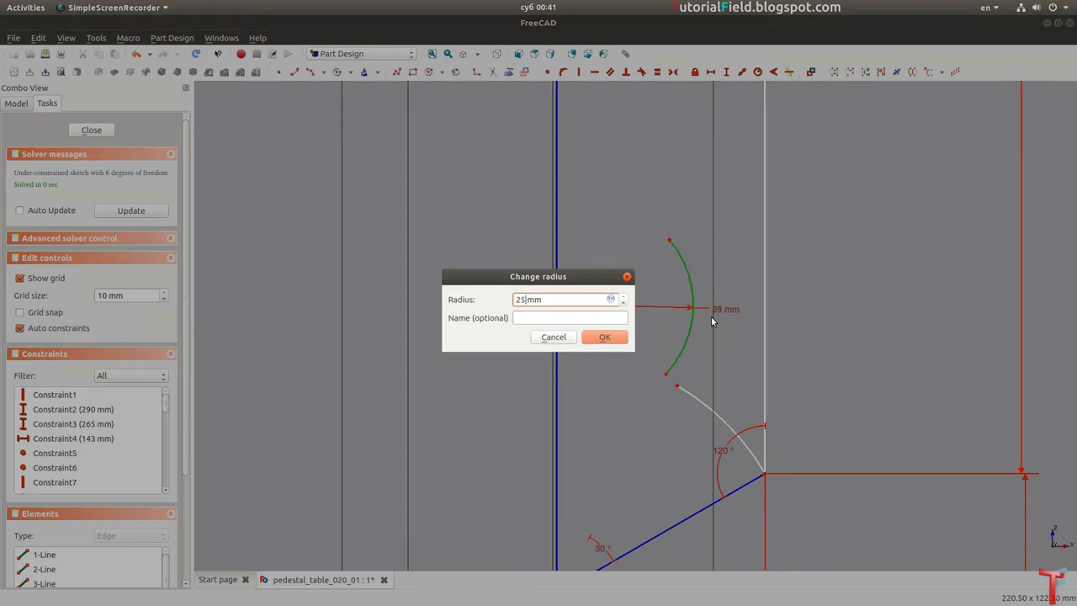
key("Return")
left_click_drag(627, 359, 686, 408)
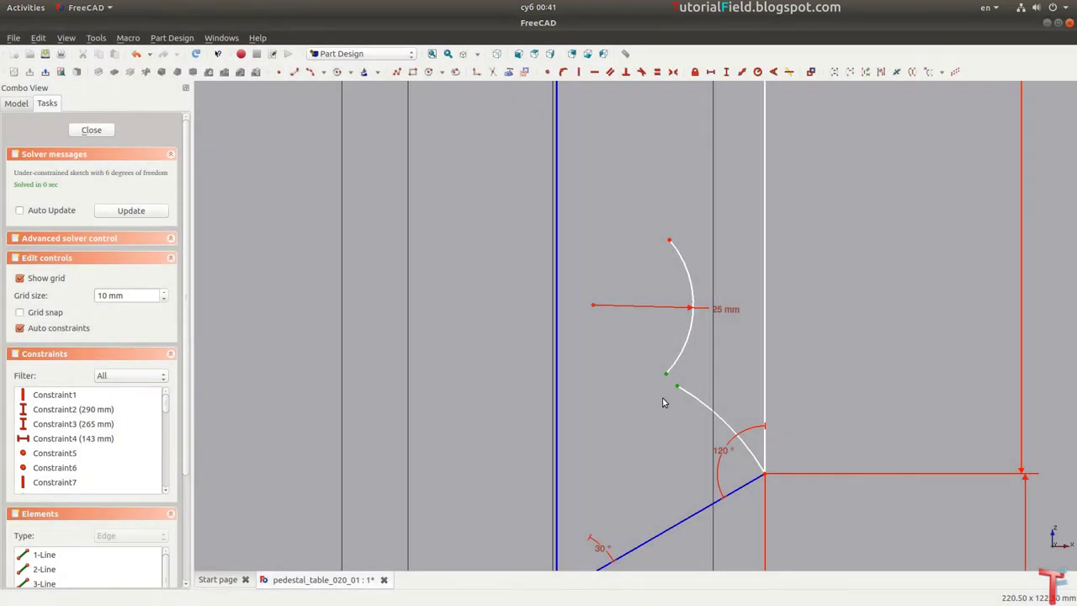
key("c")
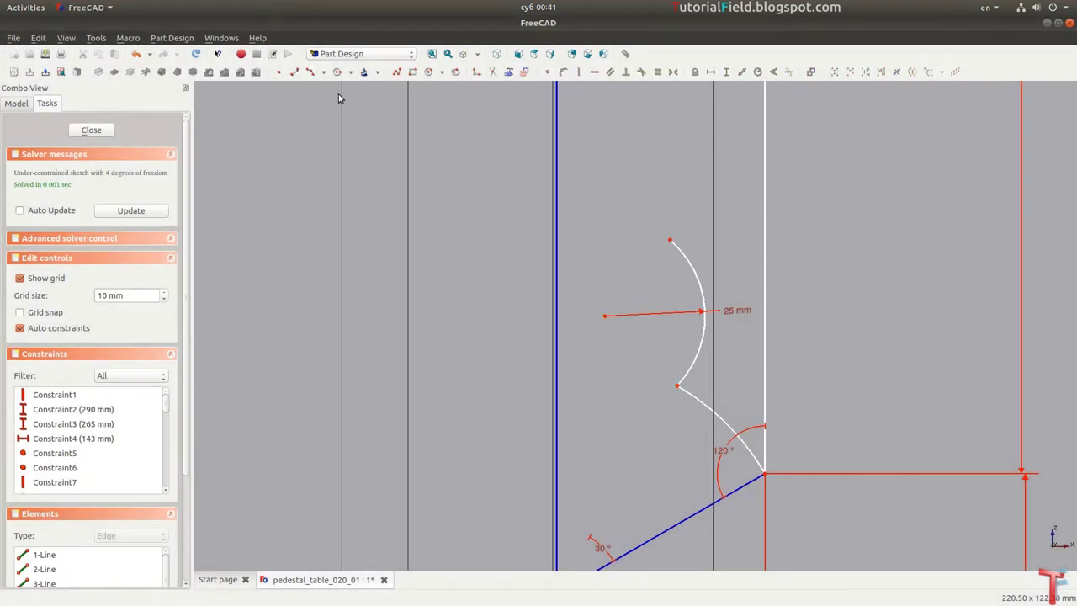
Step: Draw a short horizontal line on the centre line, 68 mm above the bottom corner
left_click(294, 71)
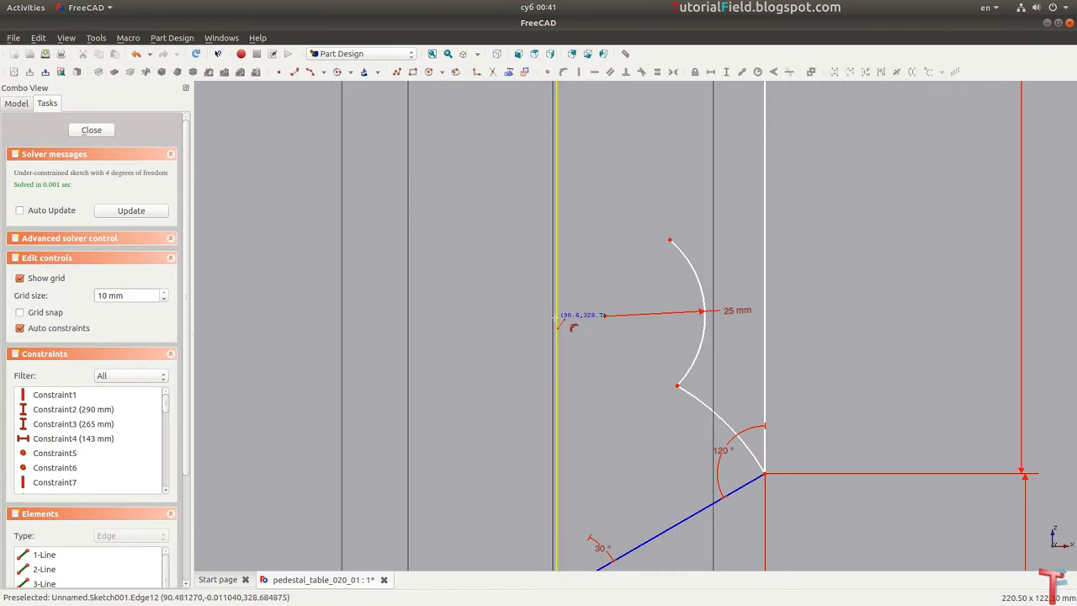
left_click(557, 318)
left_click(589, 318)
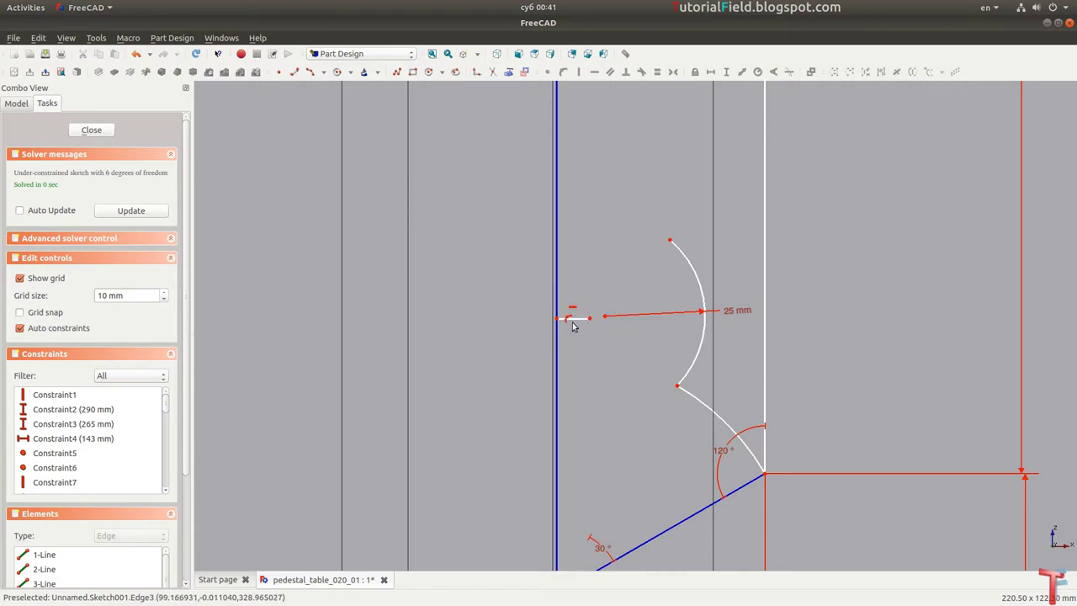
right_click(557, 320)
scroll(547, 395, "up", 1)
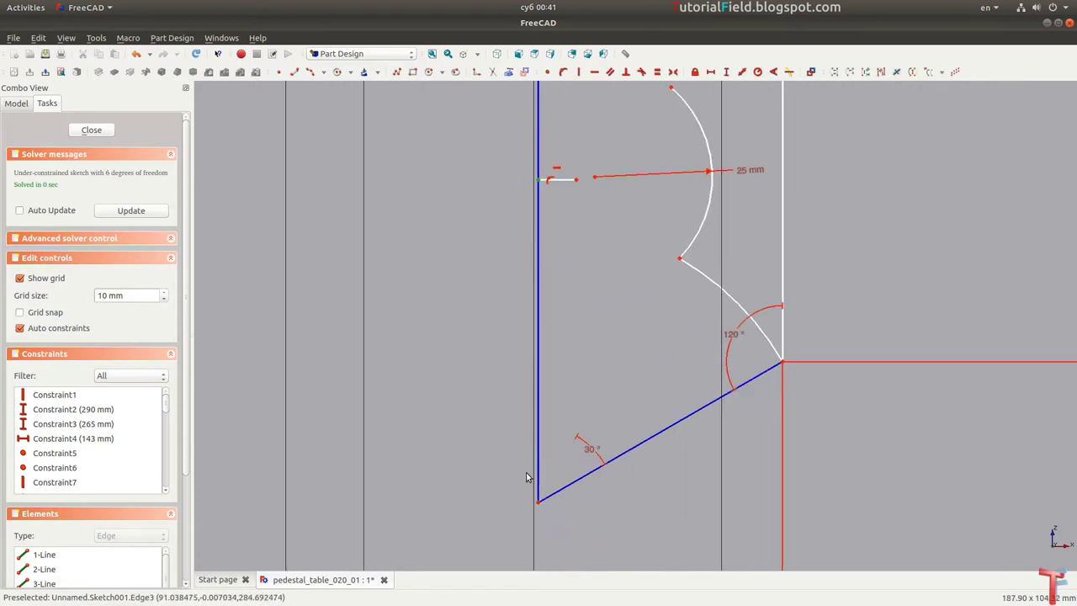
left_click(539, 502)
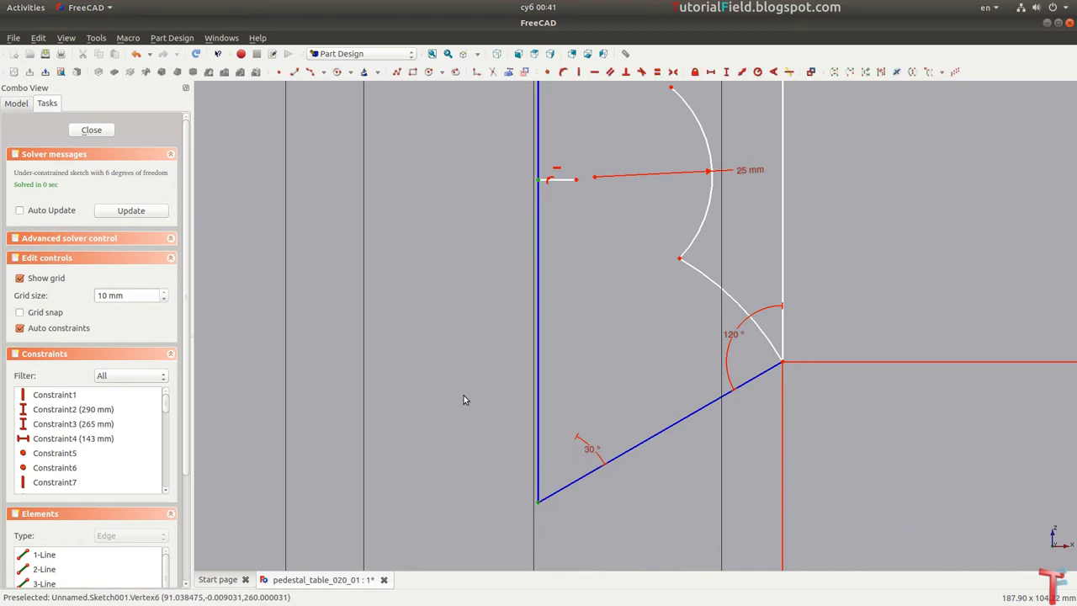
type("i")
type("68")
key("Return")
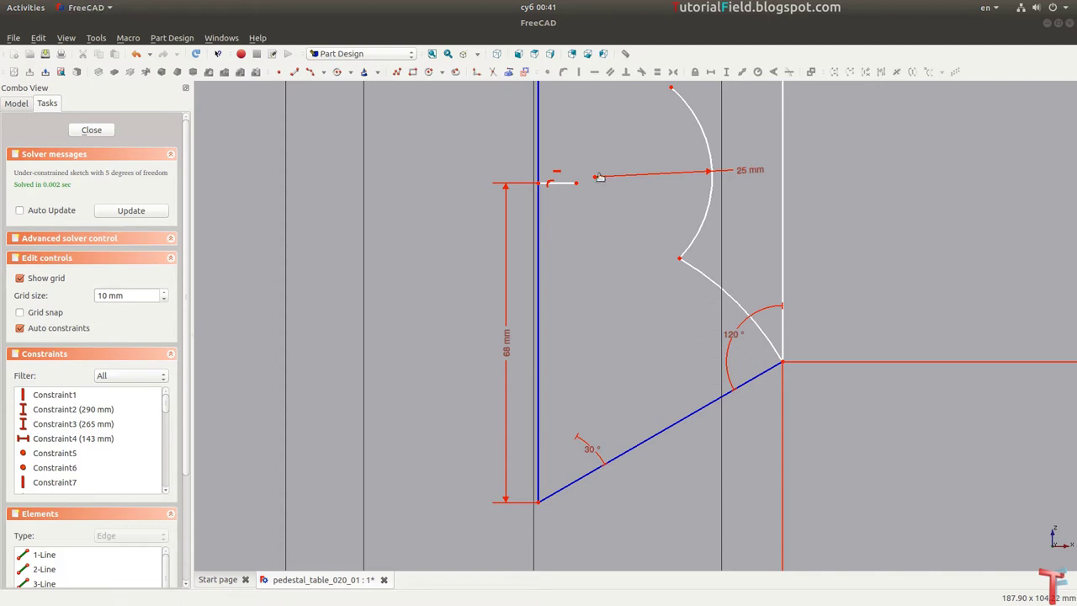
Step: Join the two loose endpoints and give the 25 mm arc an 80° sweep
left_click_drag(609, 169, 562, 205)
key("c")
middle_click_drag(647, 185, 650, 246)
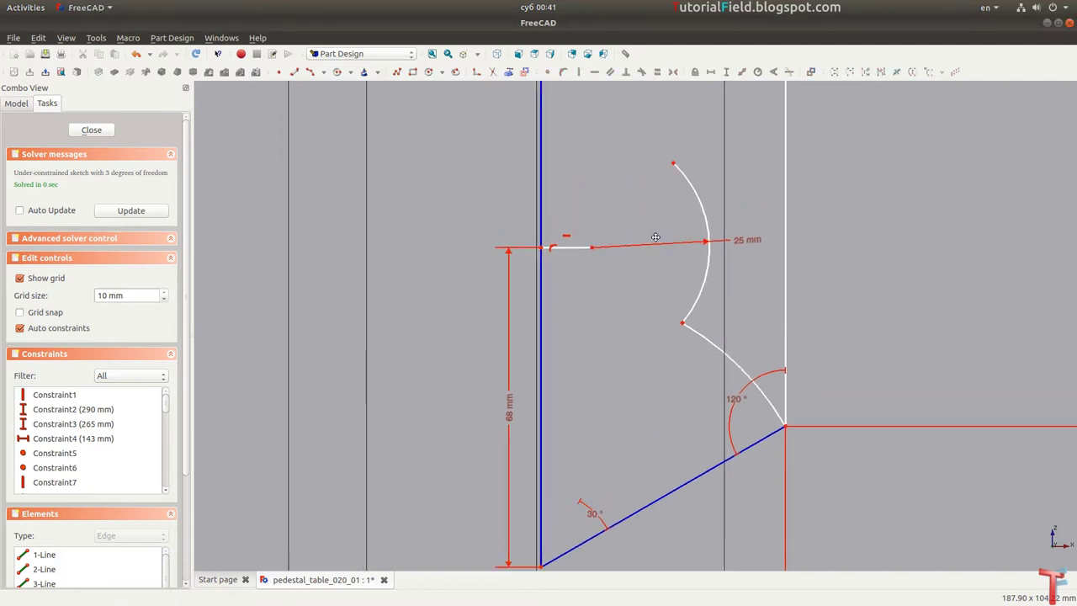
left_click_drag(595, 512, 721, 326)
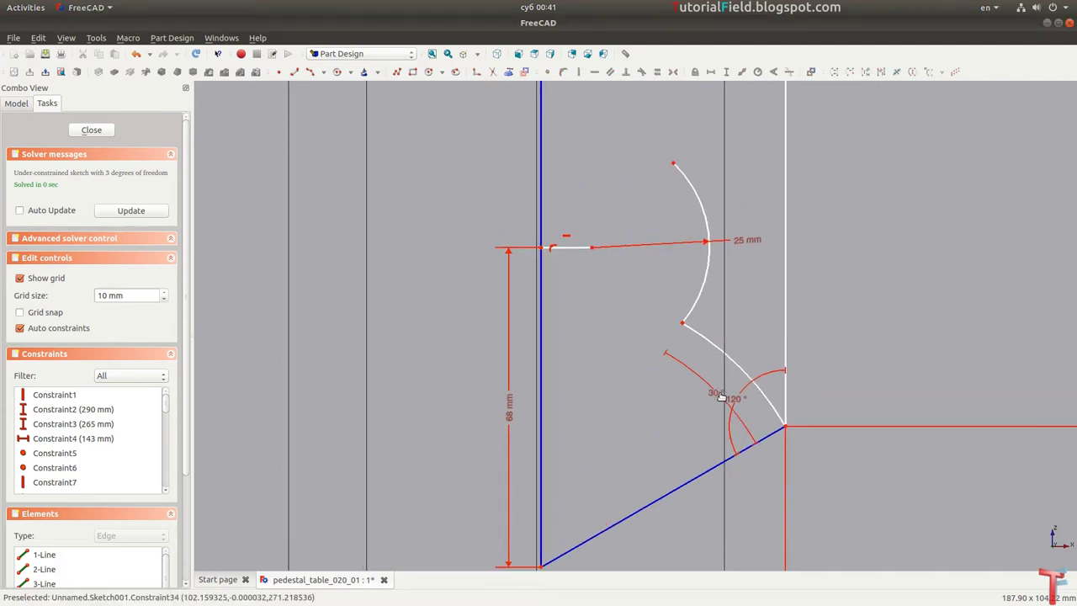
left_click(707, 297)
middle_click_drag(714, 295, 728, 310)
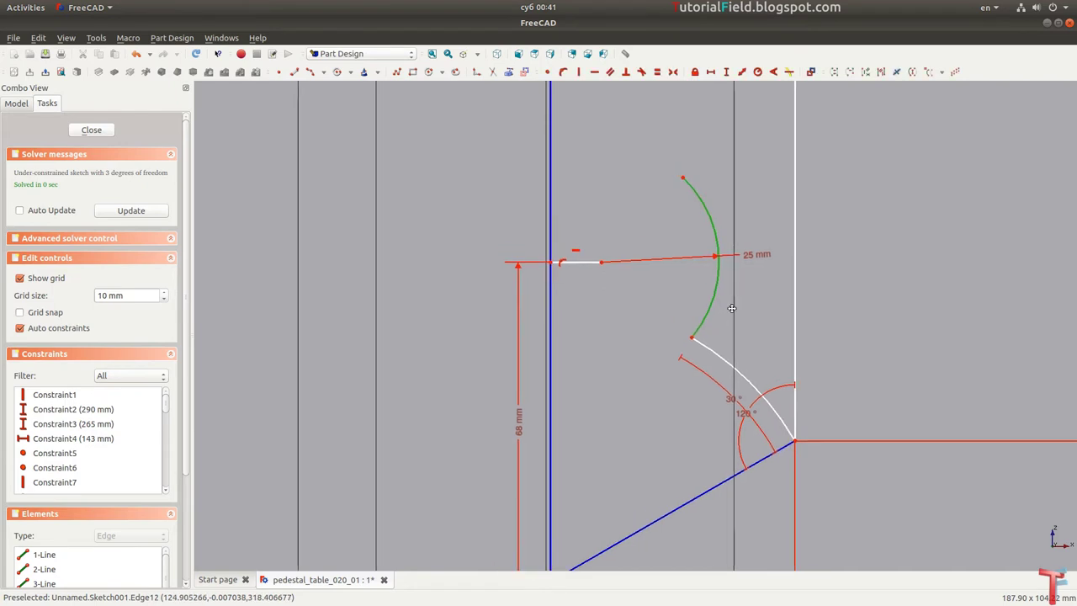
type("a80")
key("Return")
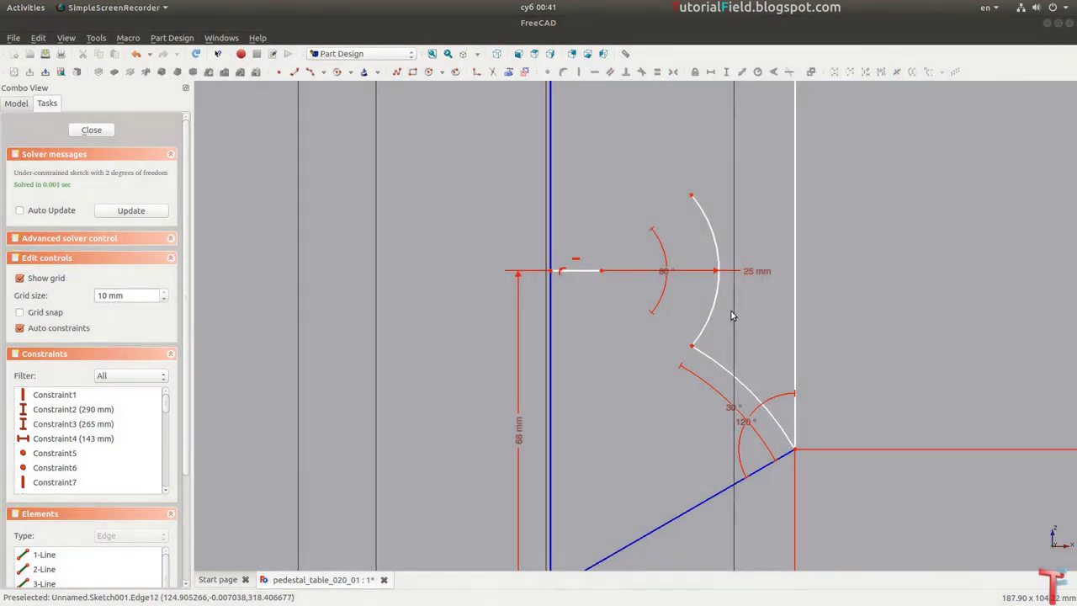
left_click_drag(665, 278, 700, 280)
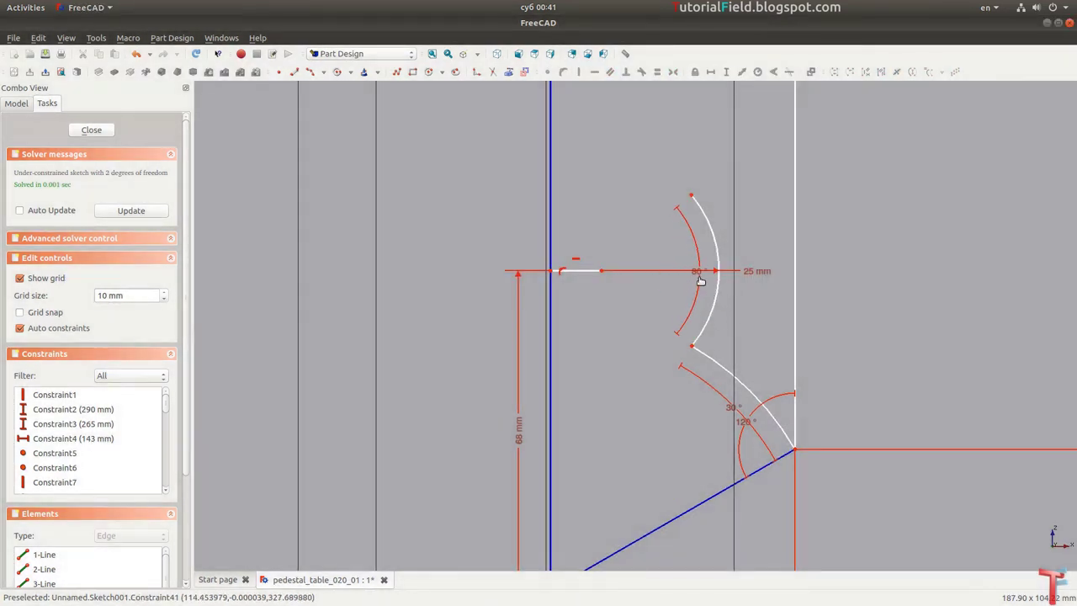
middle_click_drag(738, 174, 729, 360)
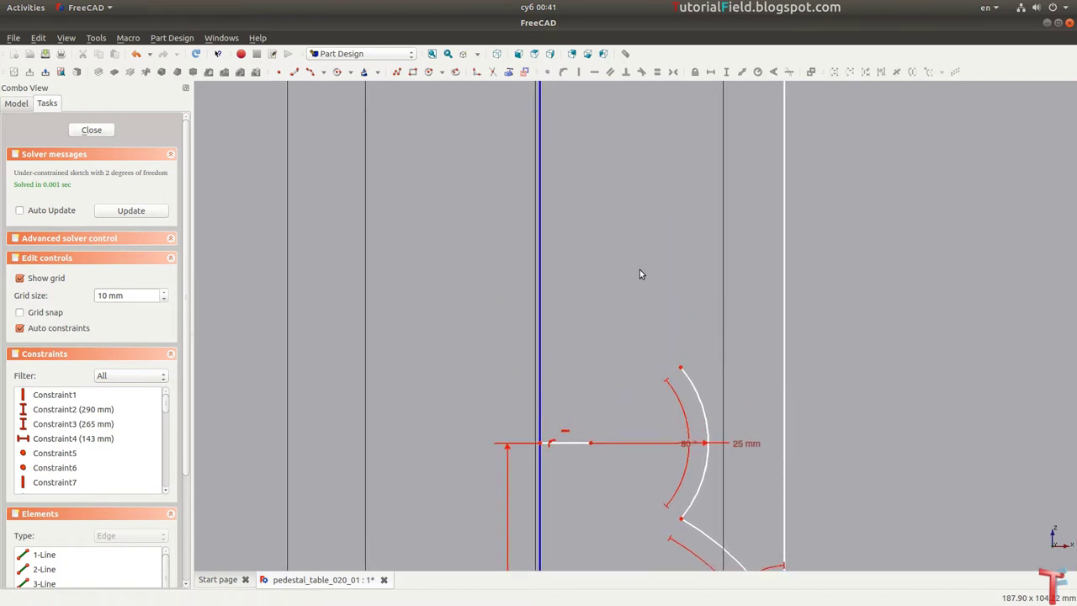
Step: Make the short line construction and draw a 15 mm centre-point arc joined to the lower arc
left_click(568, 443)
left_click(524, 71)
left_click(310, 71)
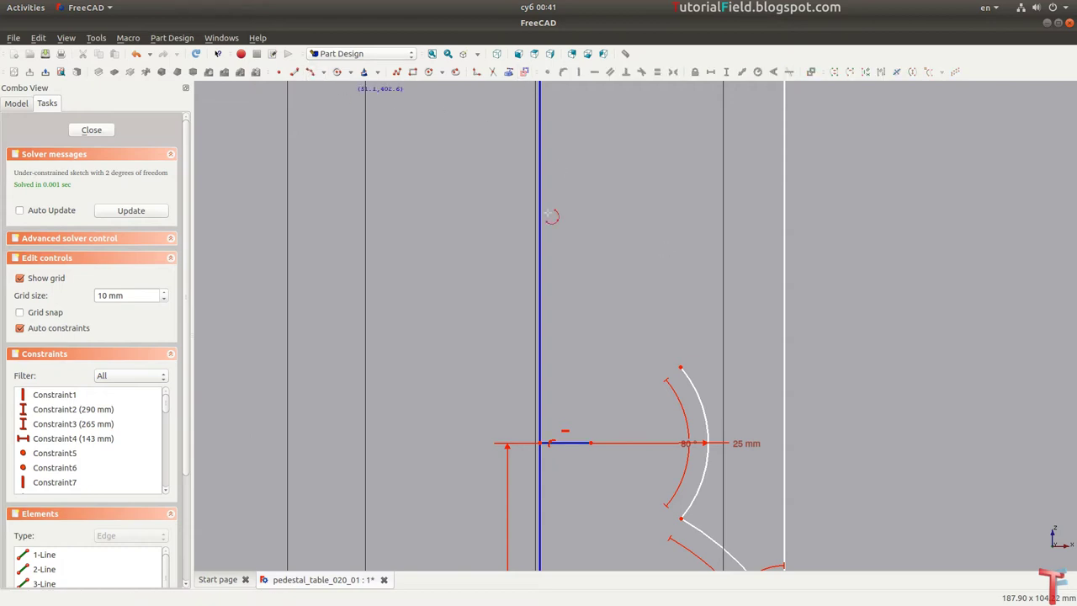
left_click(677, 317)
left_click(607, 291)
left_click(682, 240)
left_click(679, 347)
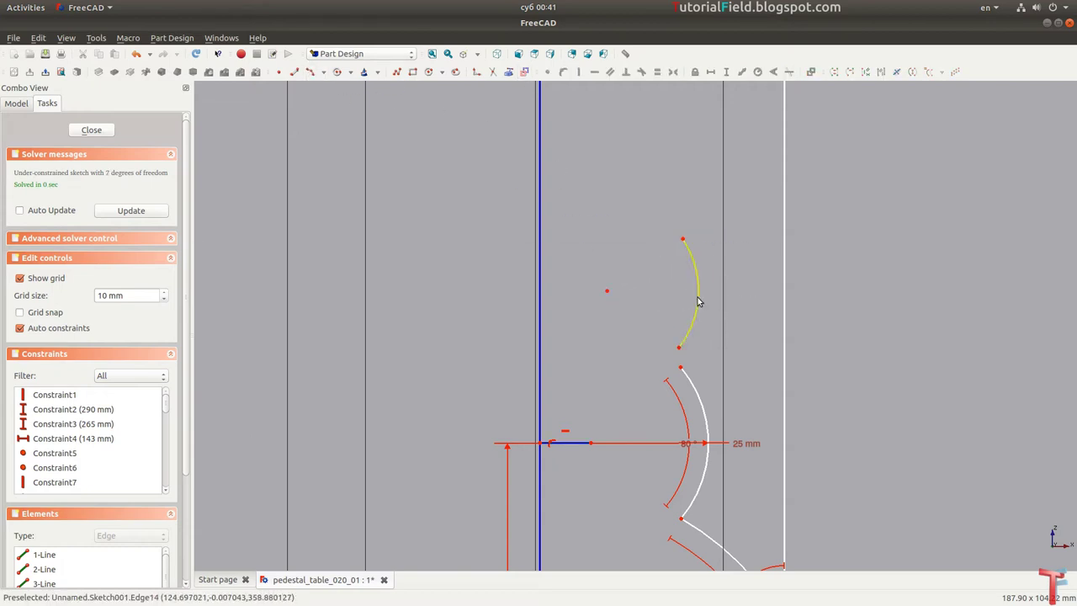
key("shift+r")
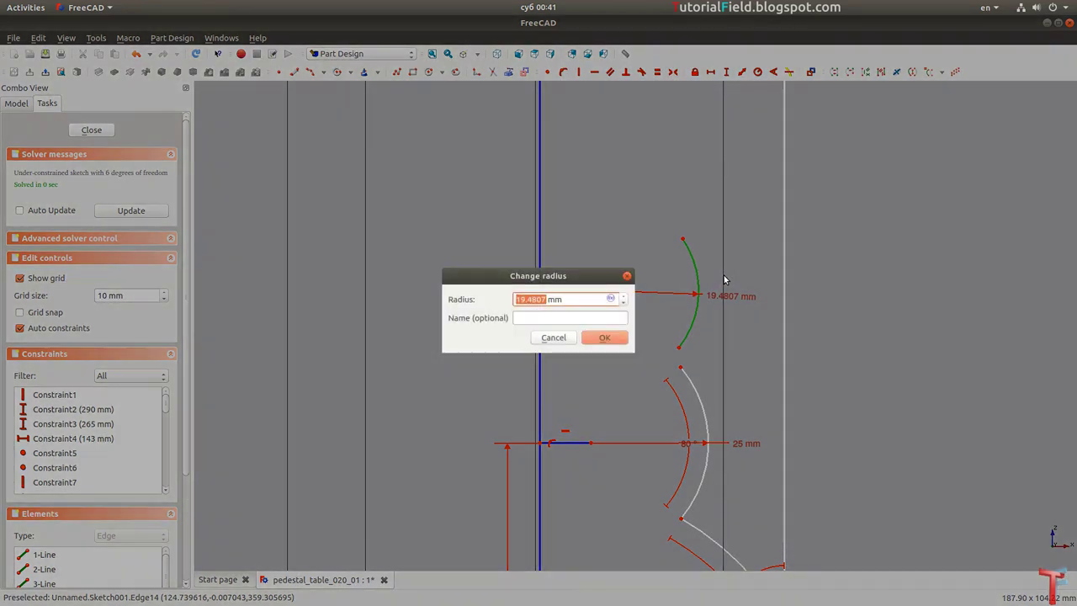
type("5")
key("Return")
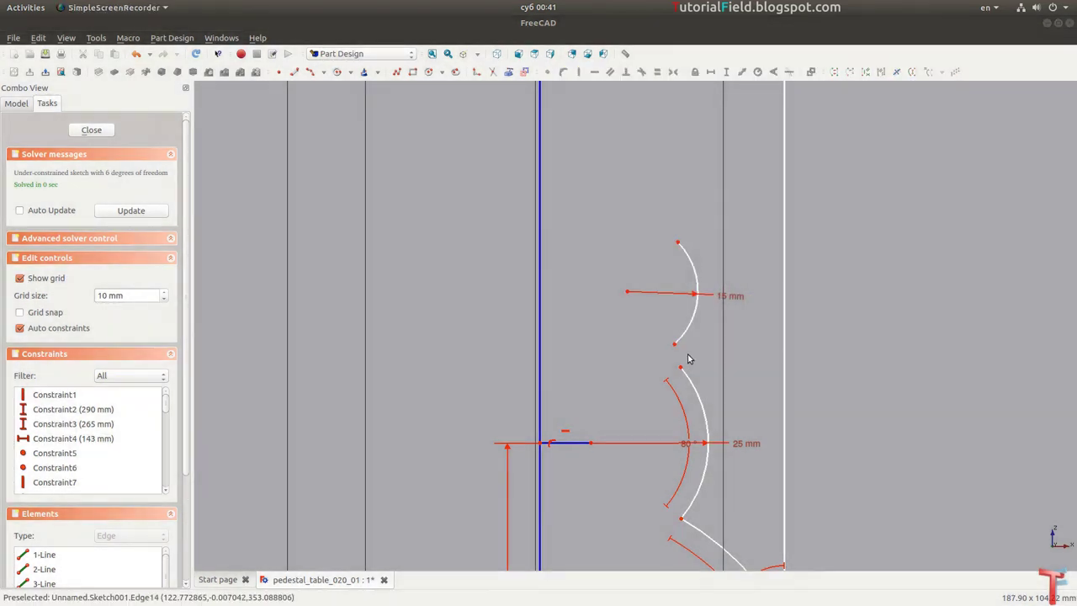
key("c")
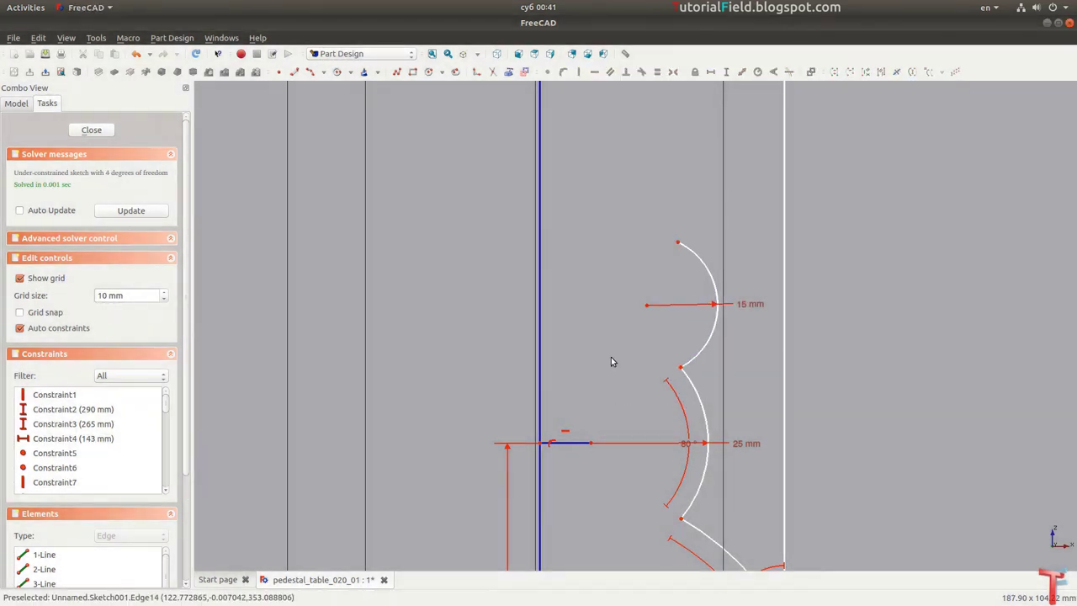
Step: Add a horizontal construction line 25 mm above the lower construction line
key("l")
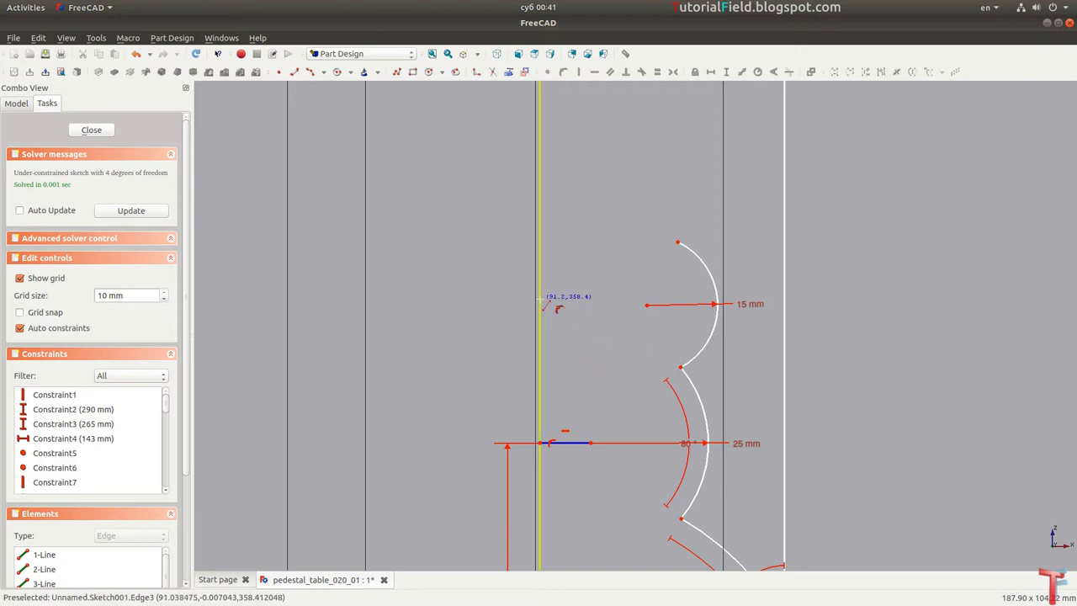
left_click(540, 300)
left_click(626, 300)
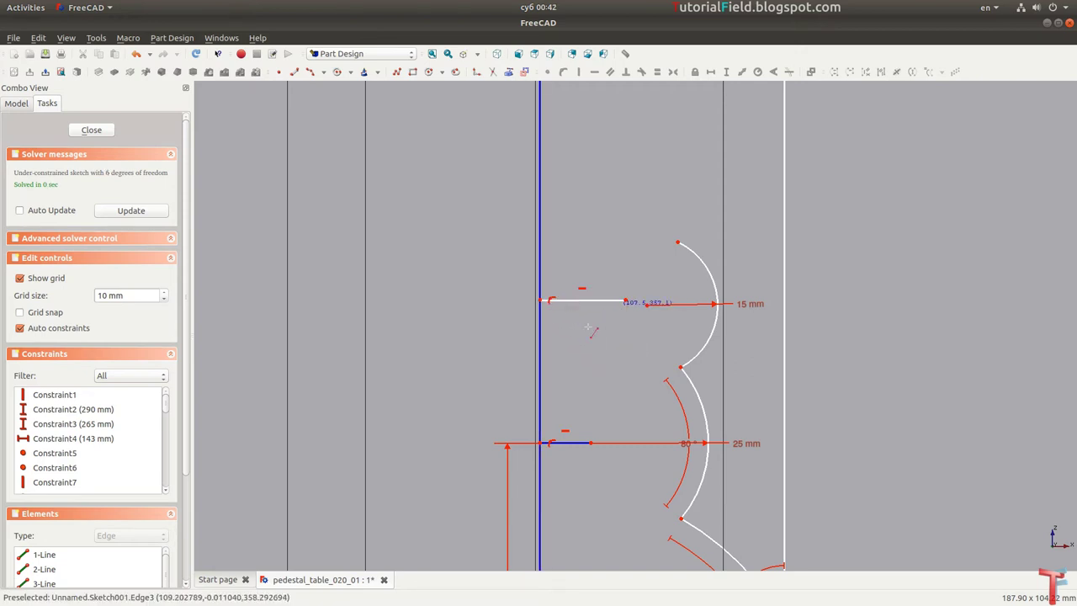
left_click(574, 303)
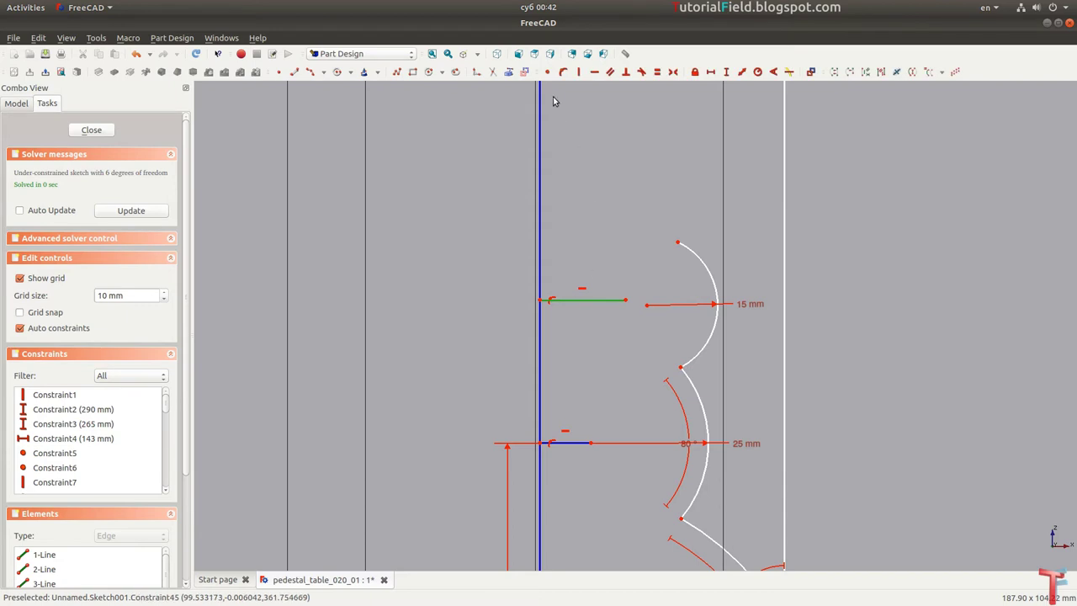
left_click(524, 72)
left_click(540, 301)
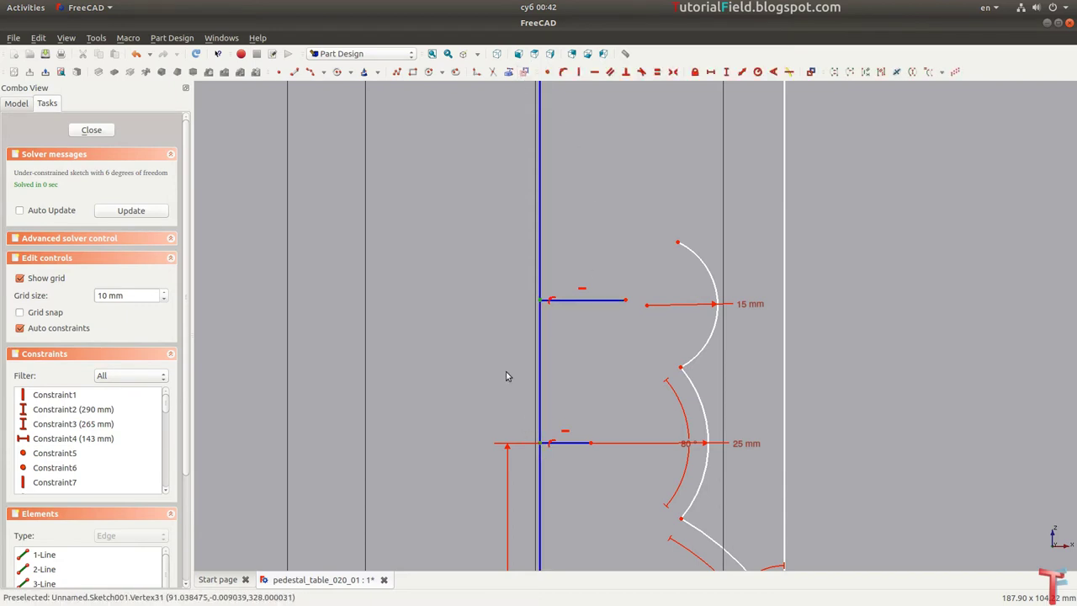
key("i")
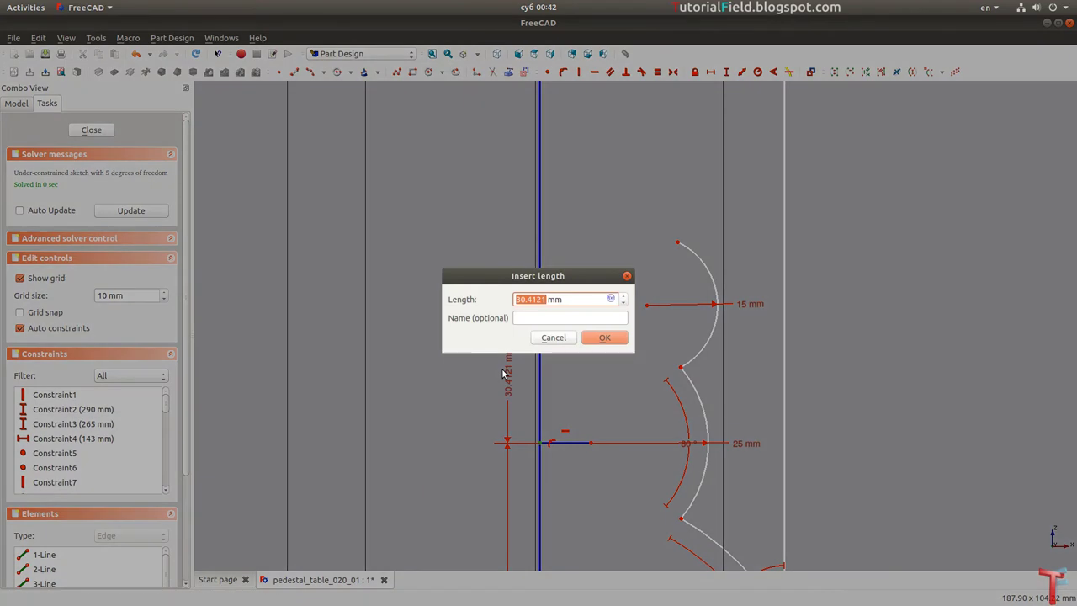
left_click(622, 334)
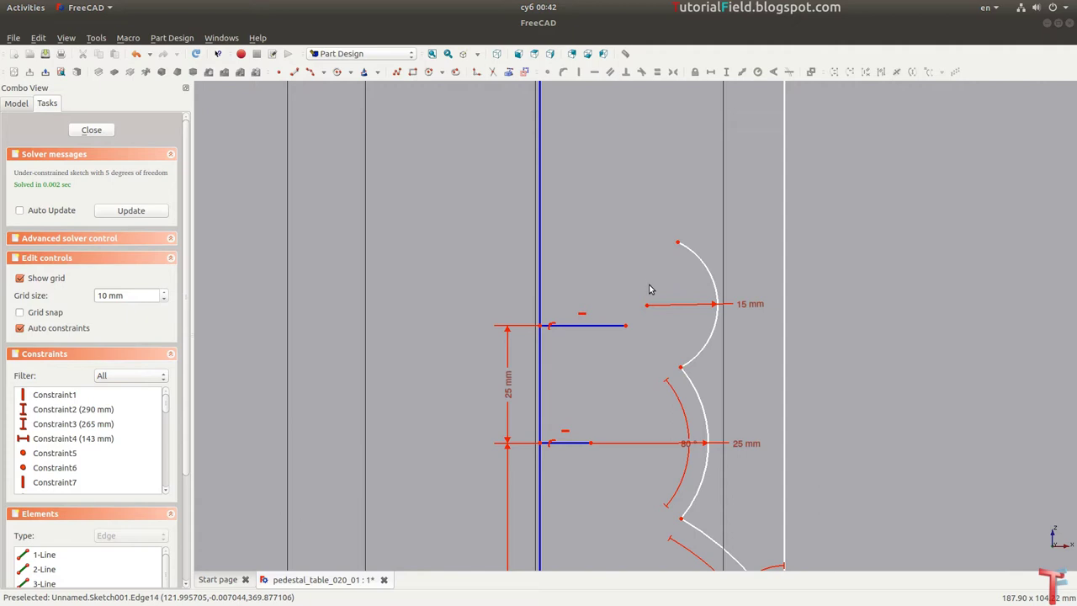
middle_click_drag(676, 302, 657, 326)
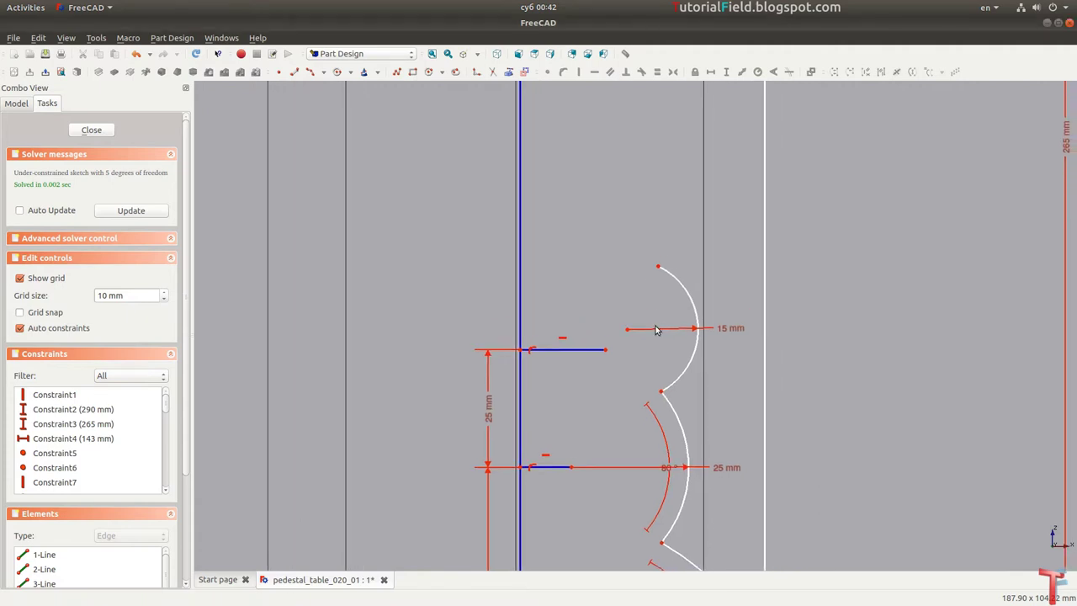
middle_click_drag(646, 294, 639, 323)
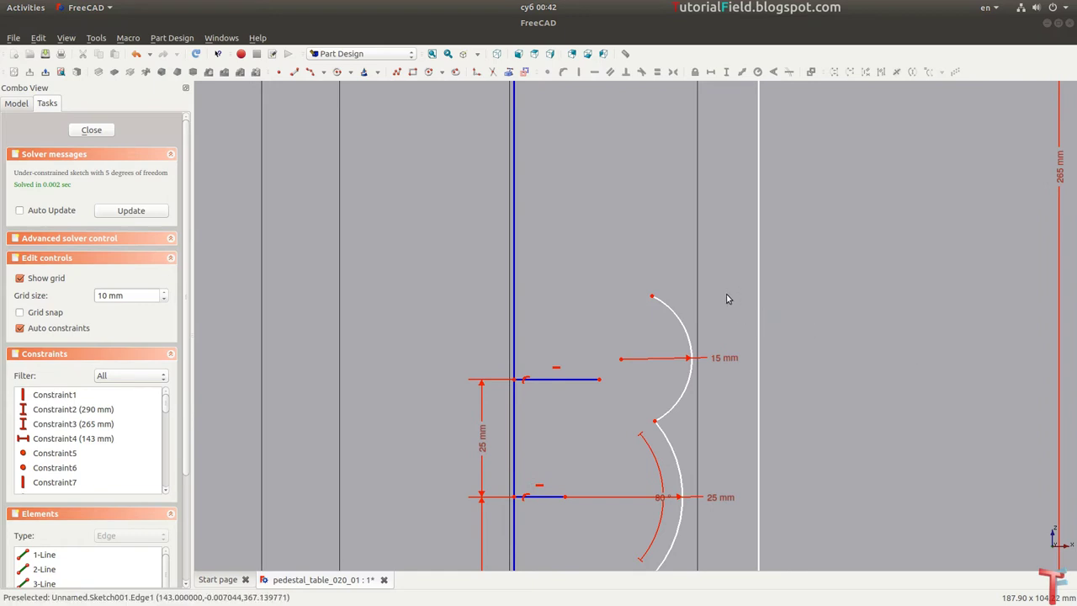
Step: Give the upper 15 mm arc an 80° sweep and centre it on the new line's end
left_click(668, 310)
key("a")
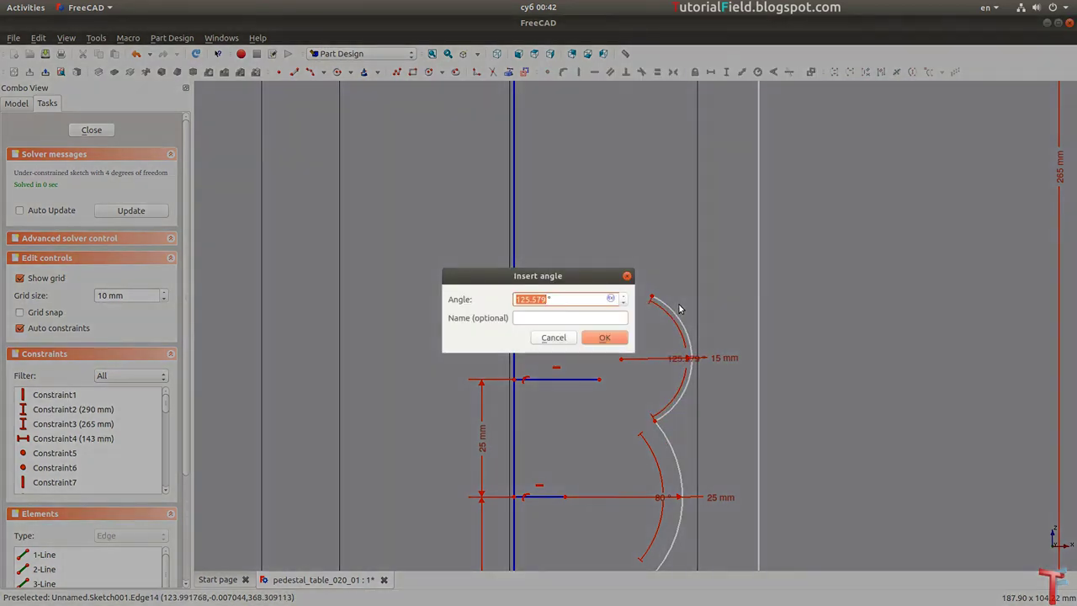
key("Return")
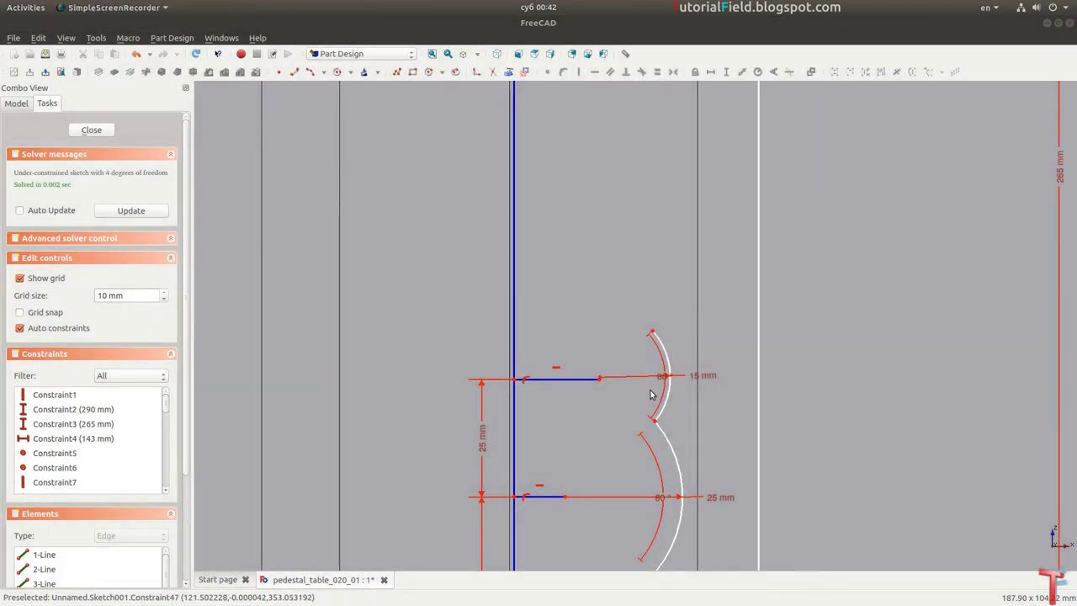
left_click_drag(658, 382, 658, 394)
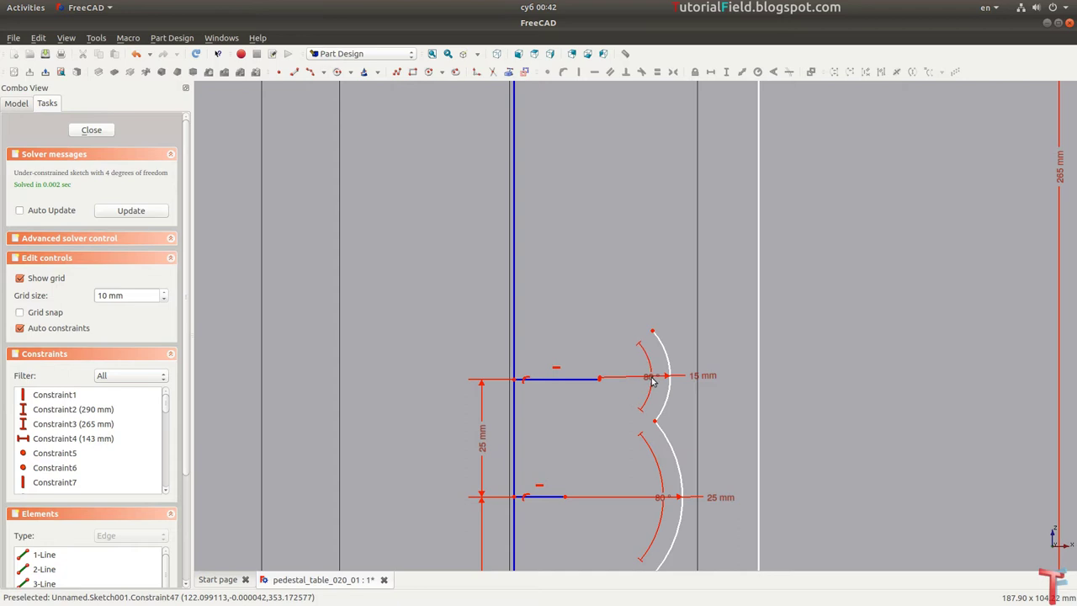
left_click(658, 431)
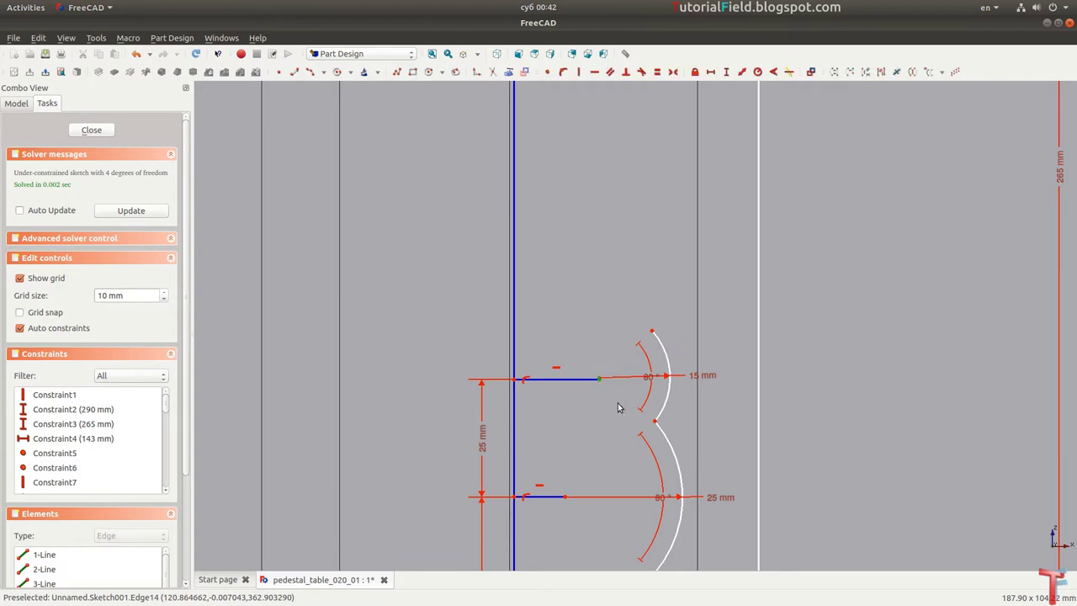
left_click_drag(653, 337, 682, 290)
Step: Draw a long three-point arc running from the lower profile point up to the upper arc
scroll(673, 311, "down", 3)
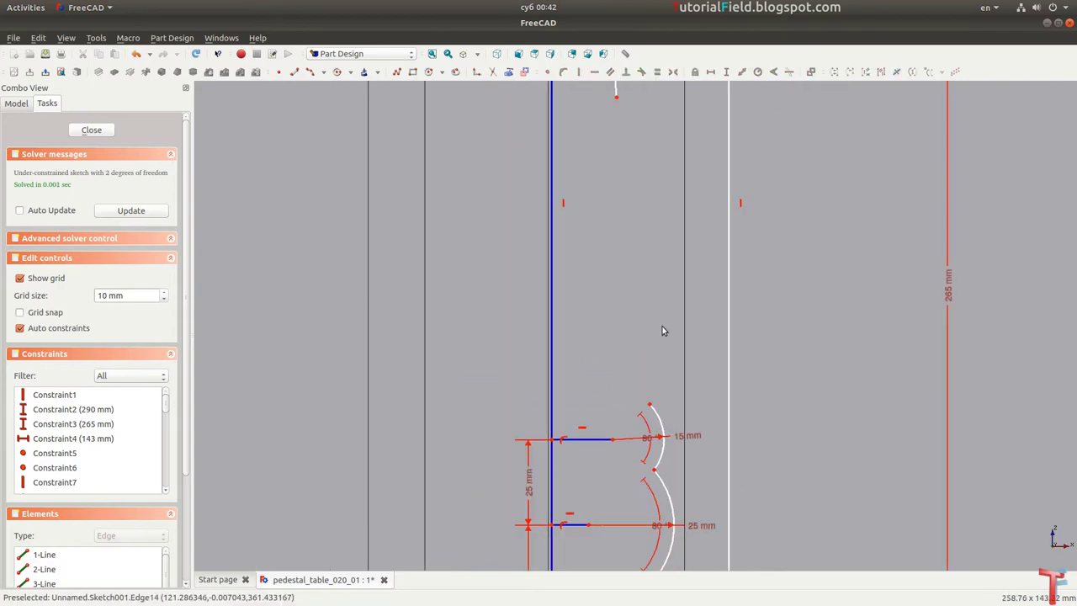
scroll(652, 349, "down", 2)
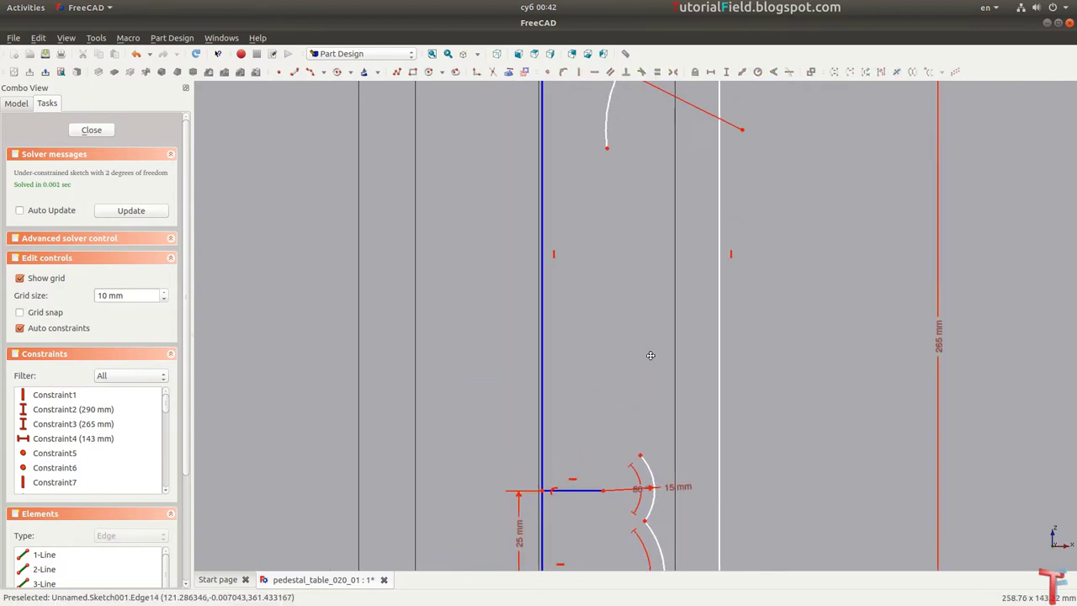
left_click(312, 74)
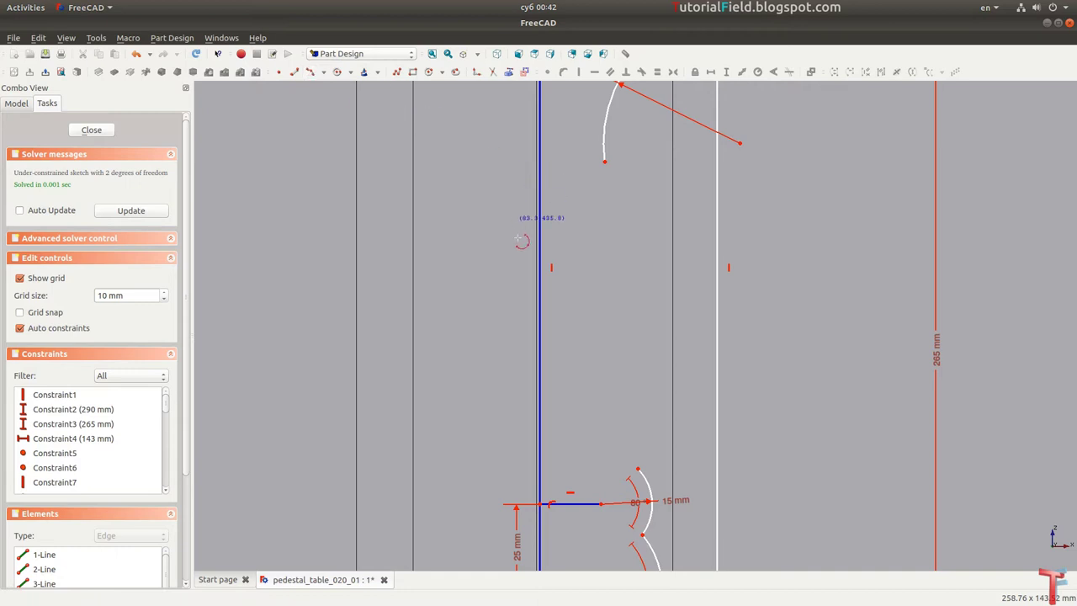
left_click(643, 455)
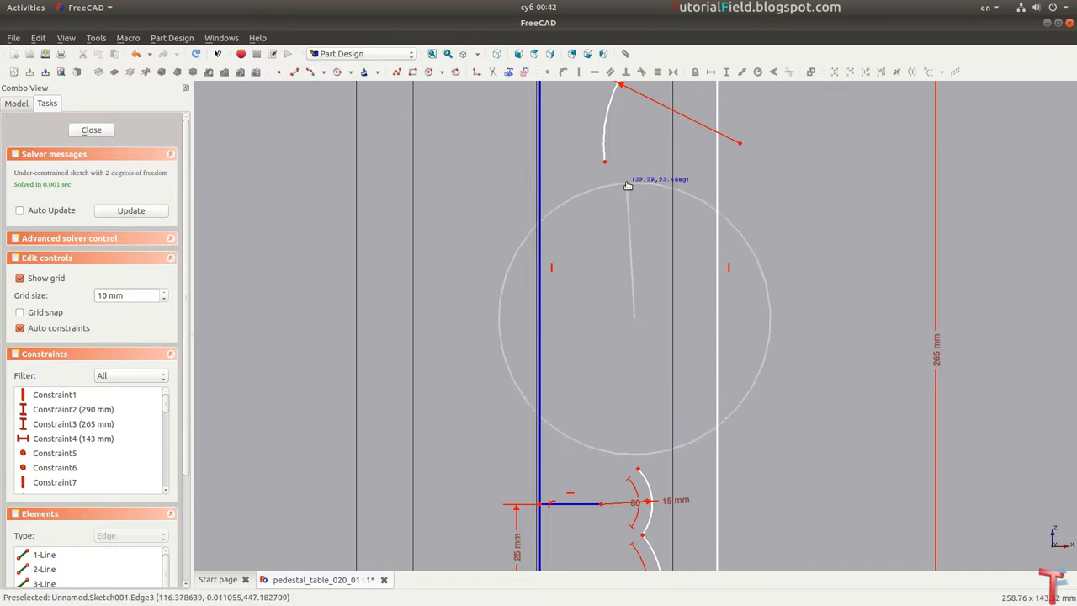
left_click(627, 182)
left_click(650, 300)
right_click(646, 303)
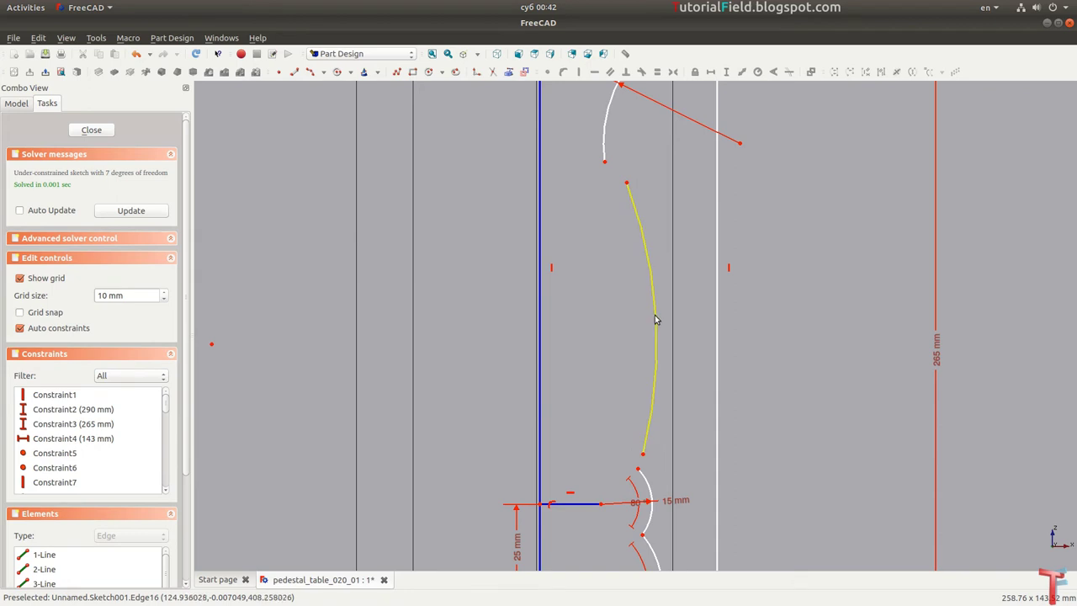
Step: Give the new arc a 120 mm radius and make its lower end coincident with the nearby point
left_click(656, 319)
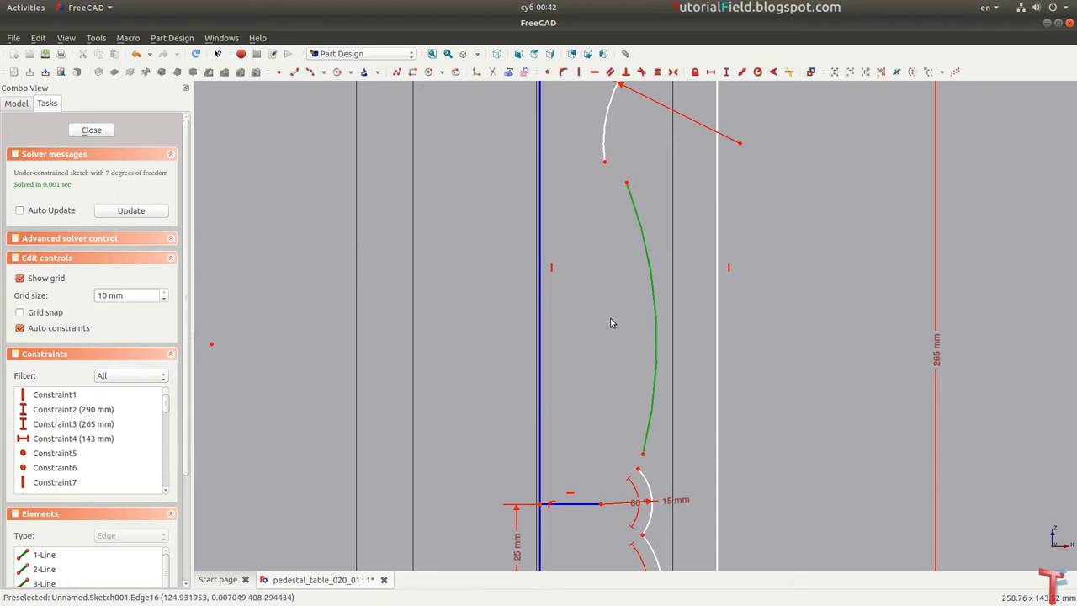
key("shift+r")
type("120")
key("Return")
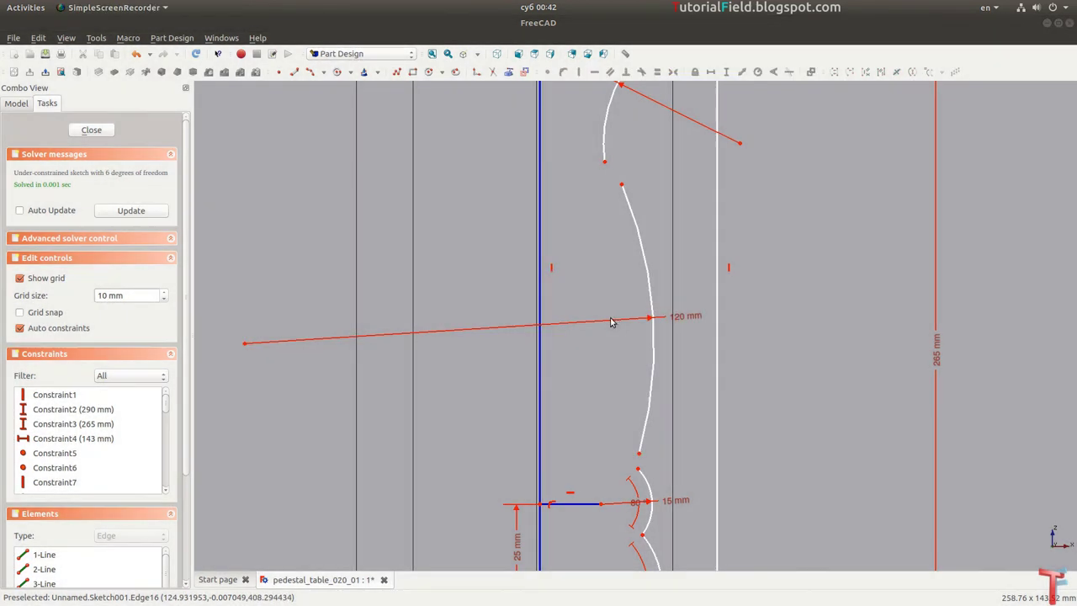
left_click_drag(605, 426, 648, 484)
key("c")
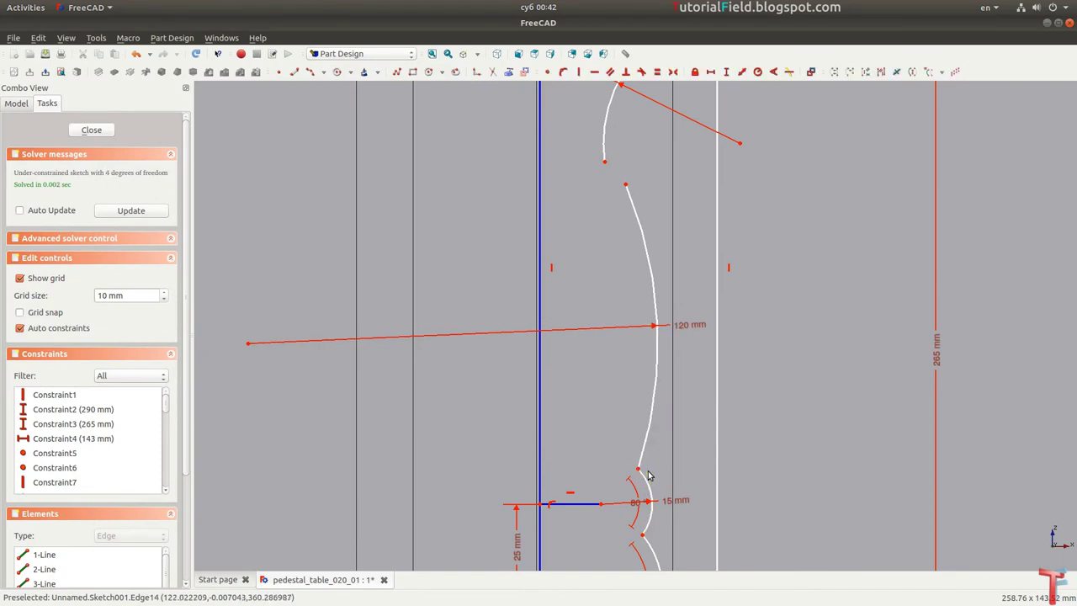
Step: Join the two arcs tangentially, add a 40° angle constraint, and zoom out to check the profile
middle_click_drag(624, 272, 642, 321)
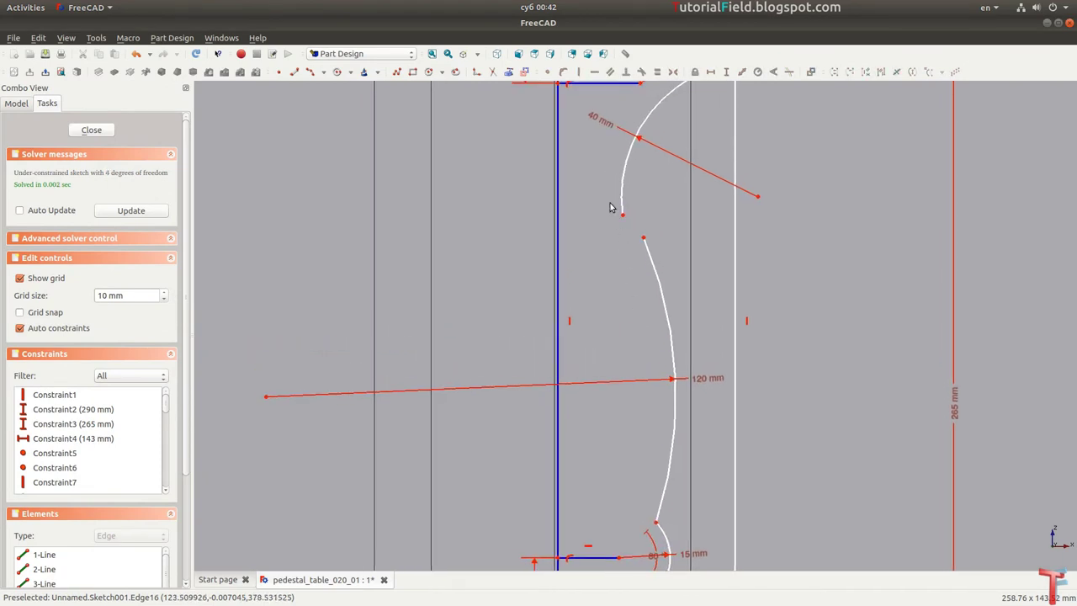
left_click(643, 239)
key("t")
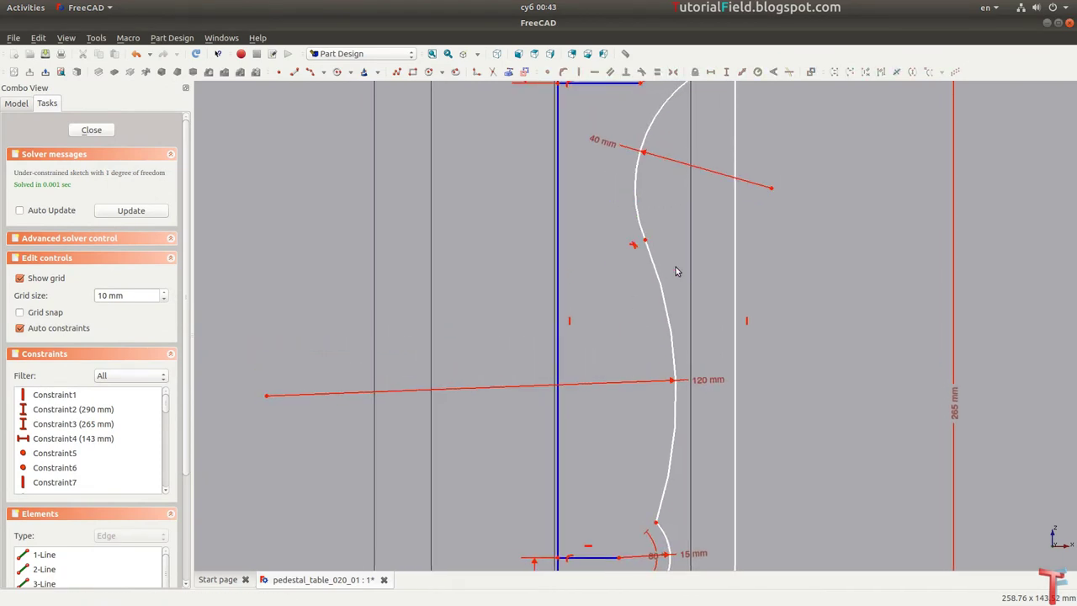
left_click(664, 309)
key("a")
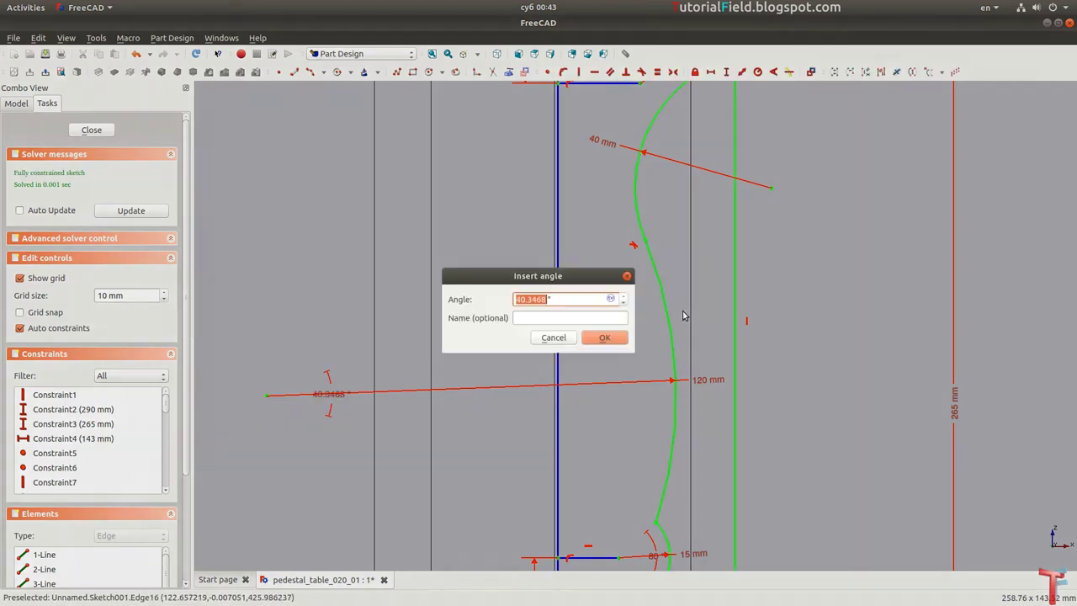
key("Return")
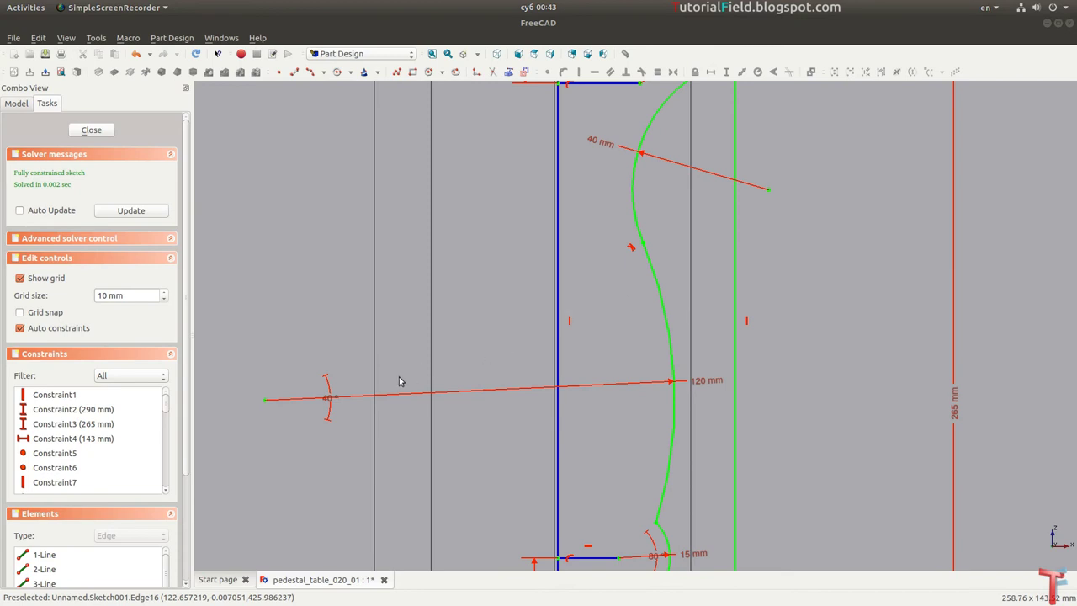
left_click_drag(335, 402, 658, 383)
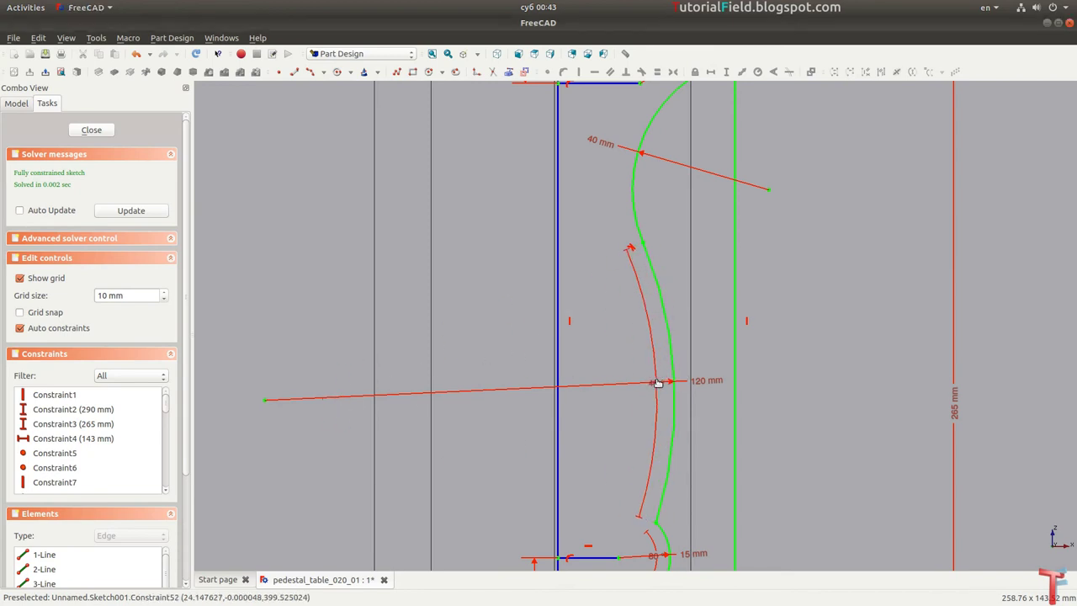
scroll(650, 320, "down", 1)
scroll(655, 261, "down", 1)
scroll(662, 271, "down", 1)
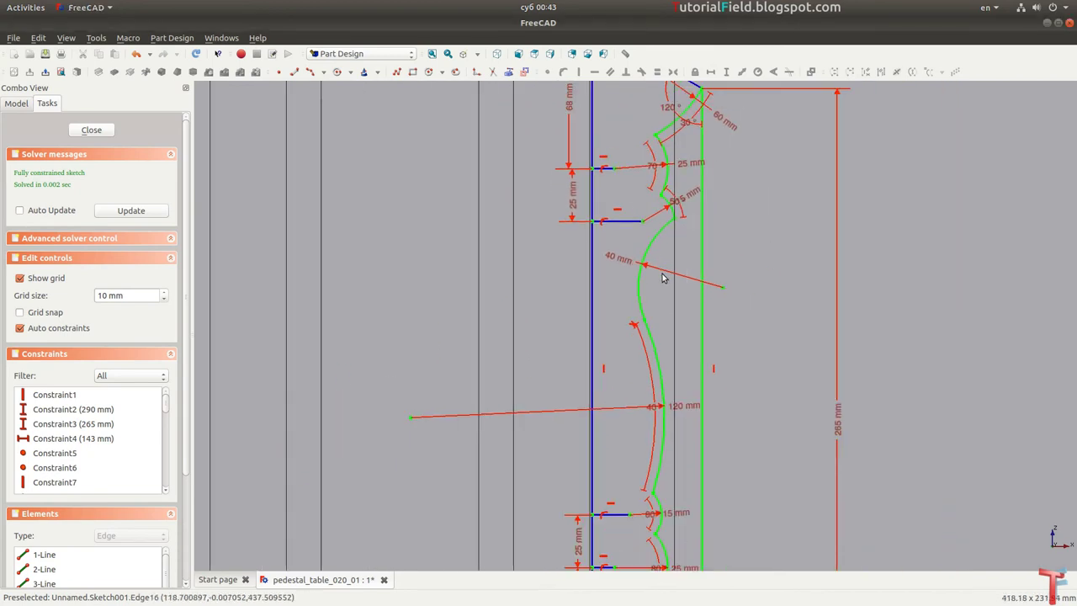
scroll(662, 277, "down", 1)
middle_click_drag(662, 277, 648, 139)
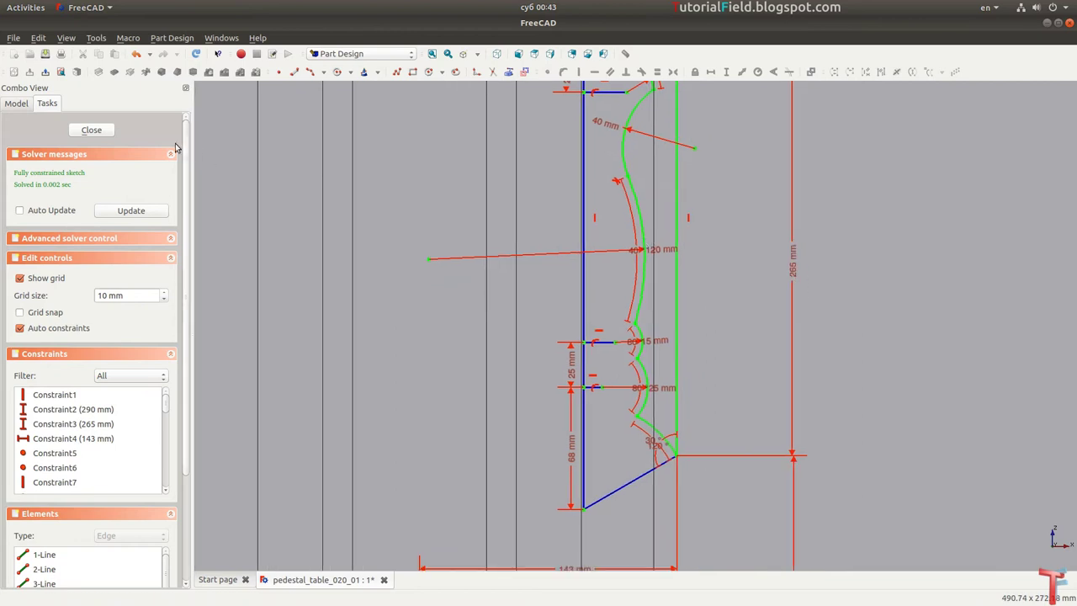
Step: Close the profile sketch and show the model shaded in axonometric view
left_click(91, 130)
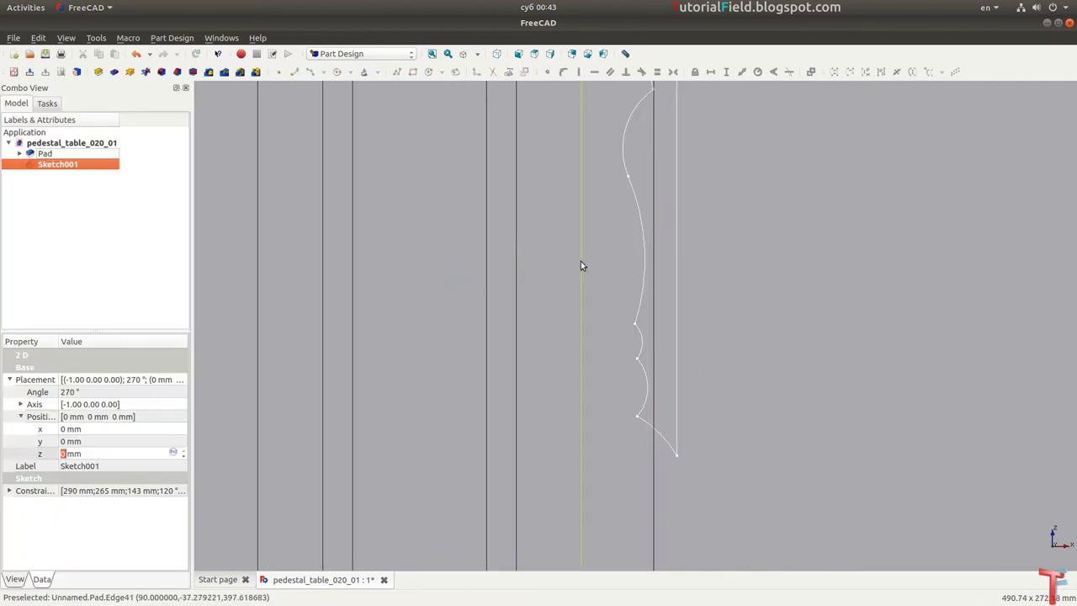
middle_click_drag(580, 261, 610, 294)
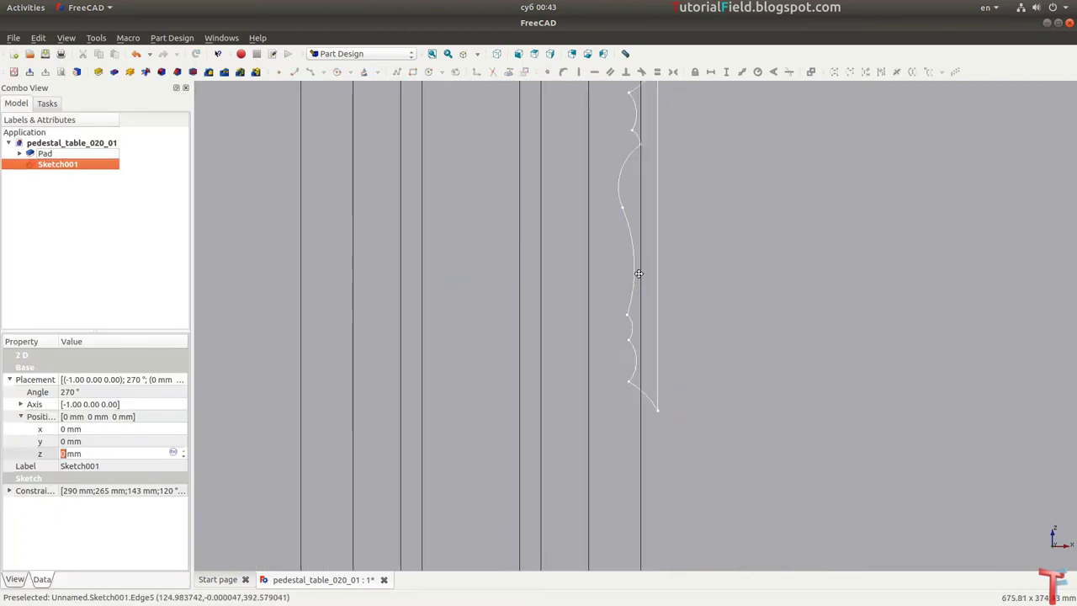
left_click(496, 53)
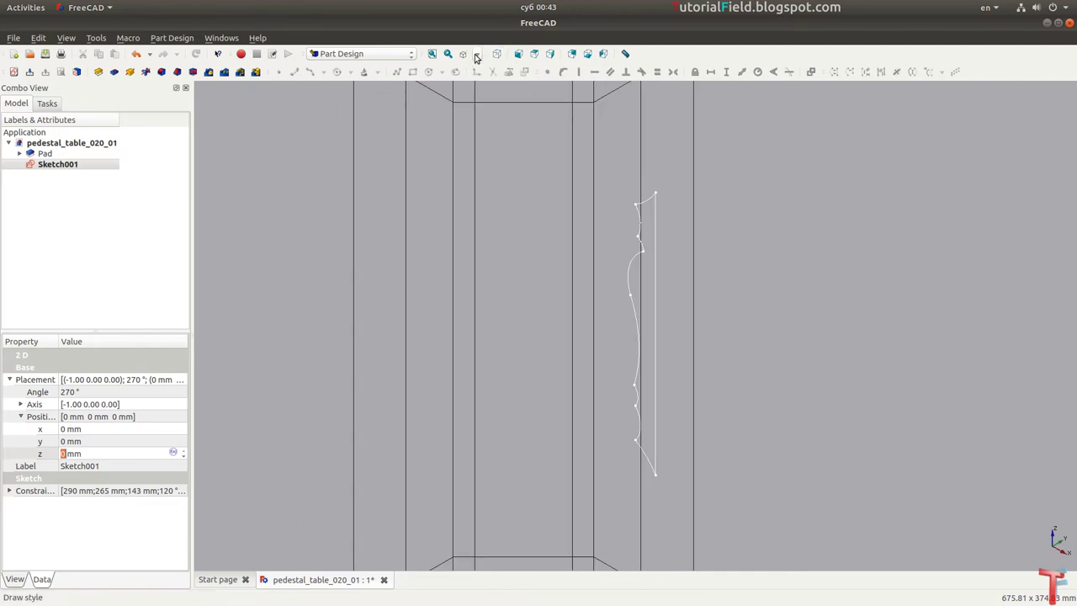
left_click(476, 54)
left_click(496, 82)
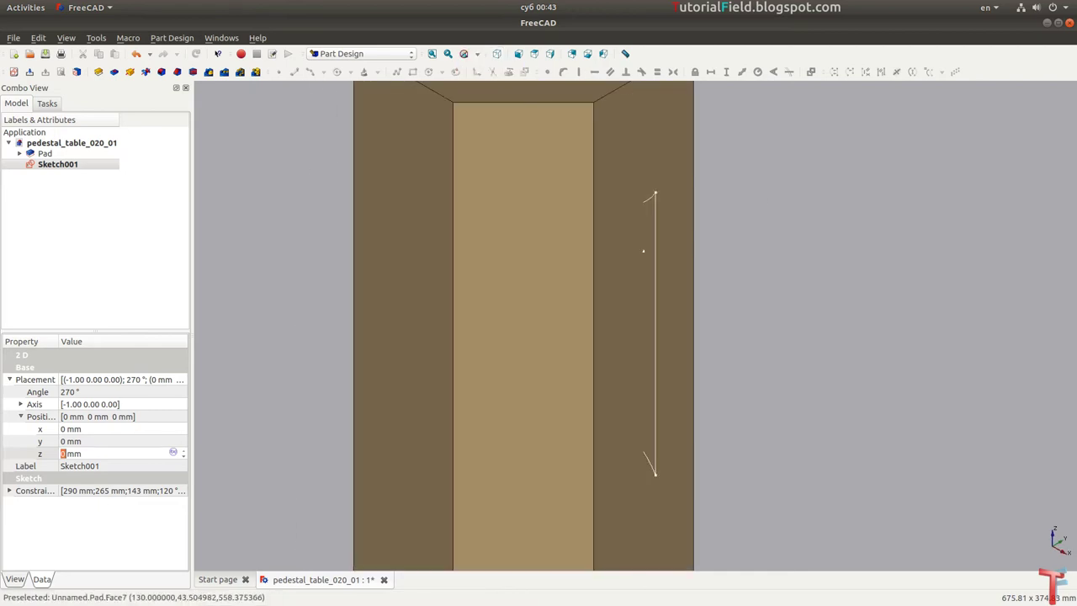
key("alt+Tab")
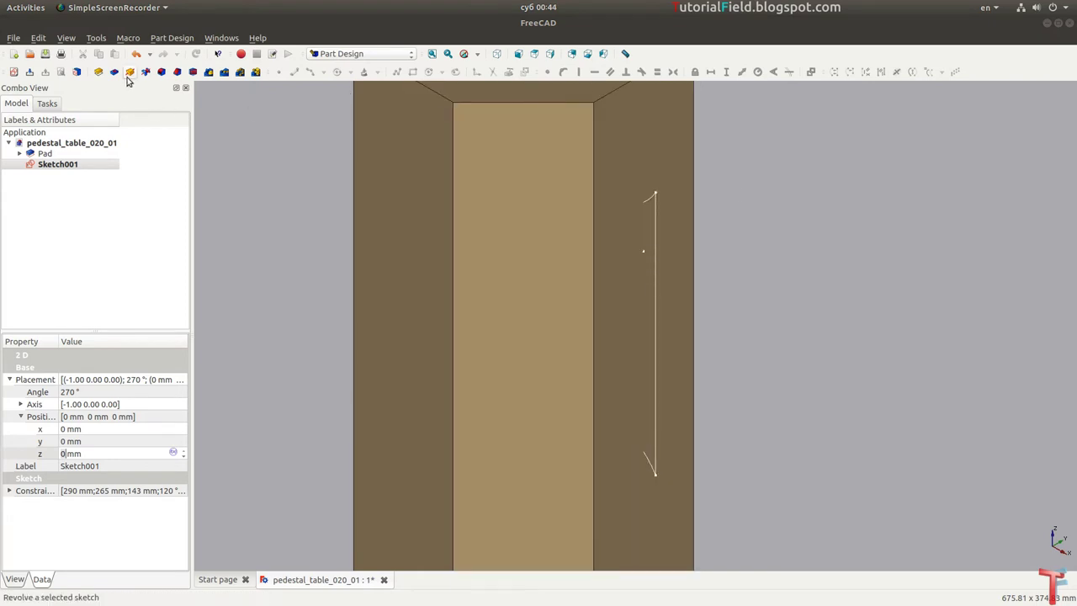
Step: Revolve the profile sketch 360° around the vertical axis and orbit to inspect the result
left_click(129, 75)
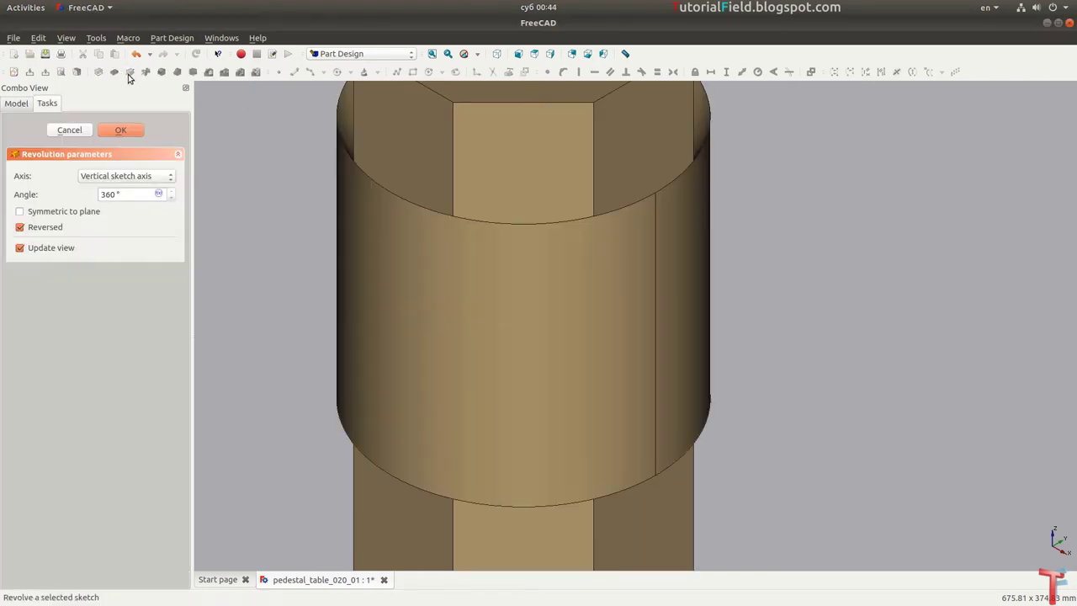
mouse_move(483, 272)
middle_mouse_down()
mouse_move(548, 312)
mouse_move(485, 287)
mouse_move(405, 287)
mouse_move(497, 289)
middle_mouse_up()
middle_click_drag(607, 281, 377, 265)
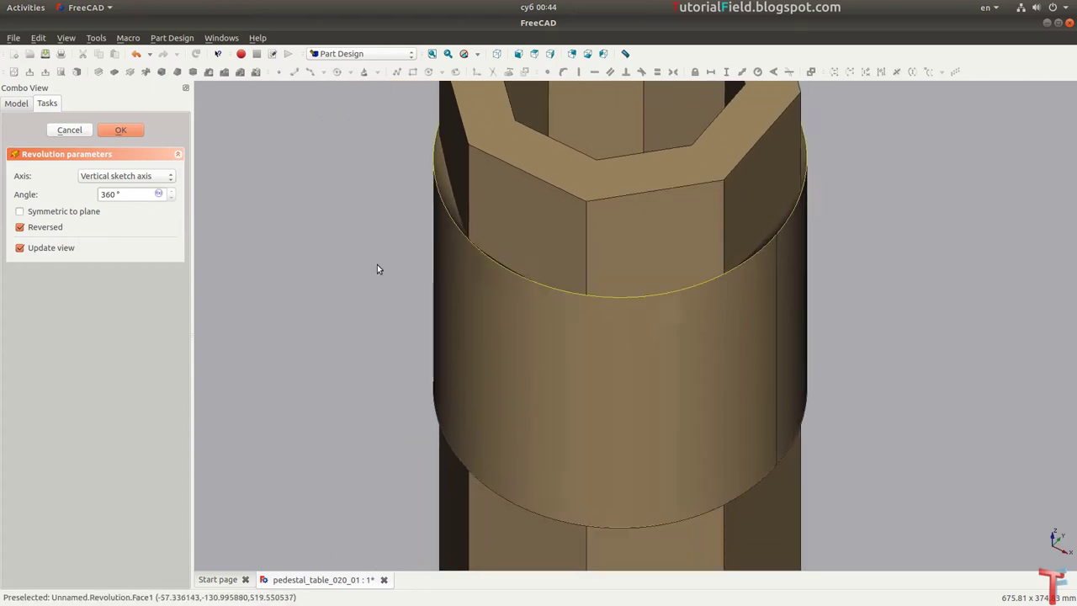
Step: Accept the 360° revolution and fit the model in isometric view
left_click(119, 131)
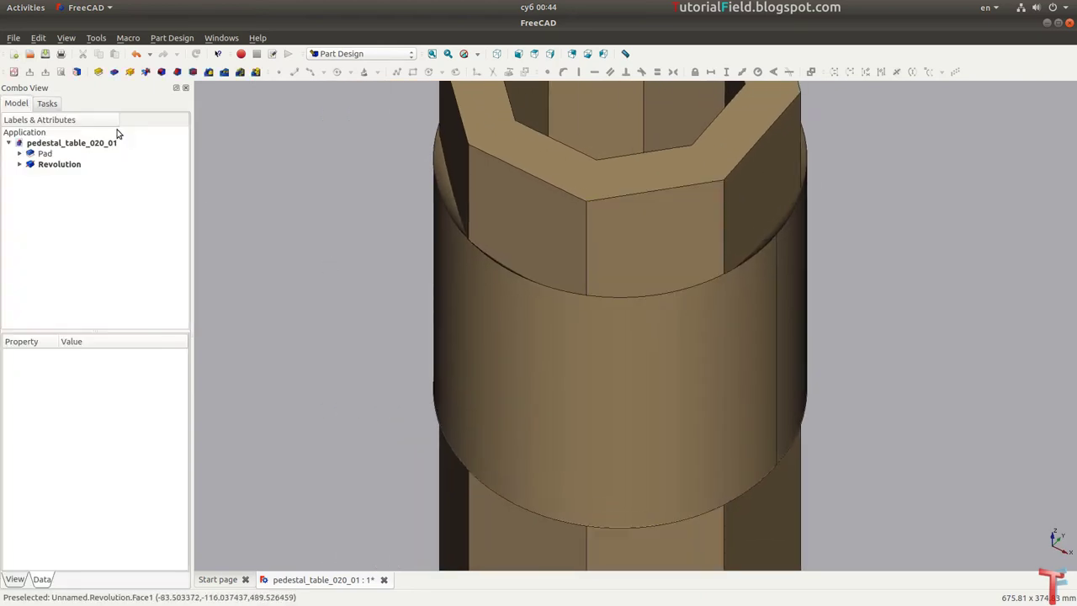
left_click(432, 54)
left_click(496, 54)
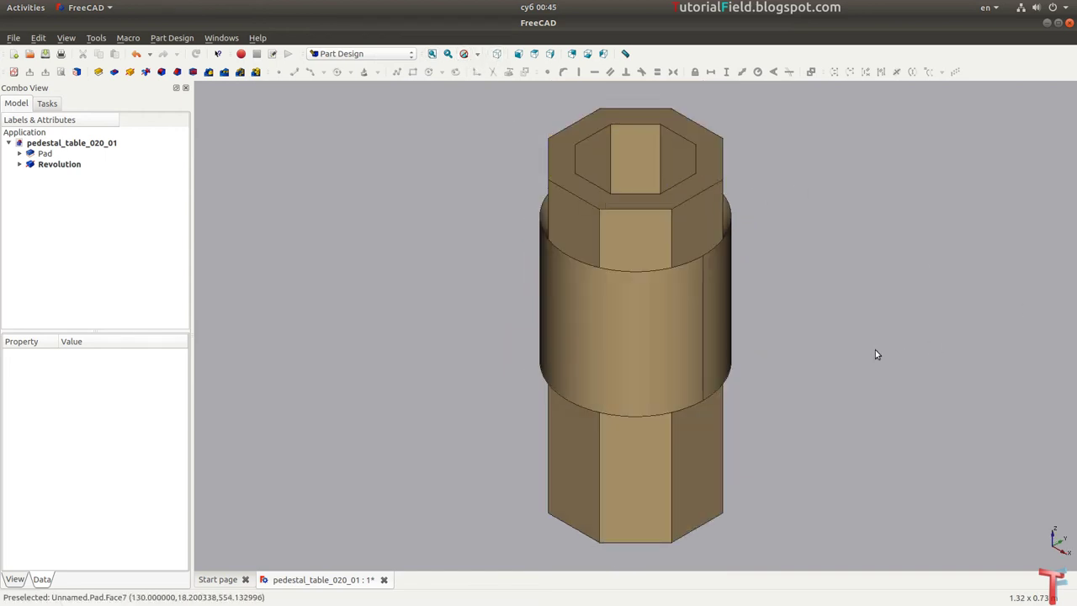
key("alt+Tab")
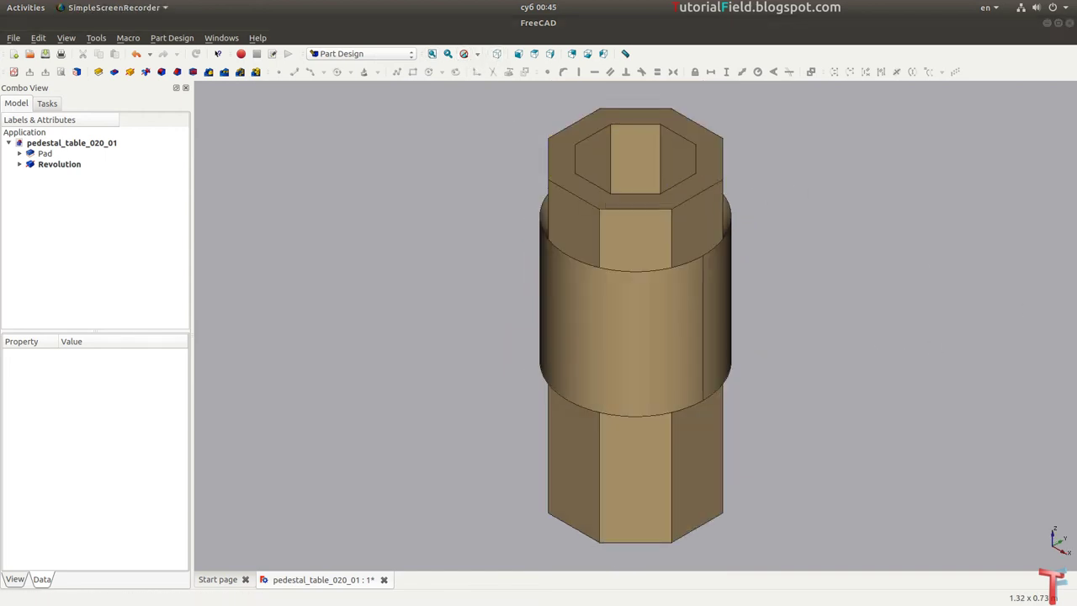
Step: In the Part workbench, select the Pad and Revolution for the cut and check the axonometric view
left_click(347, 54)
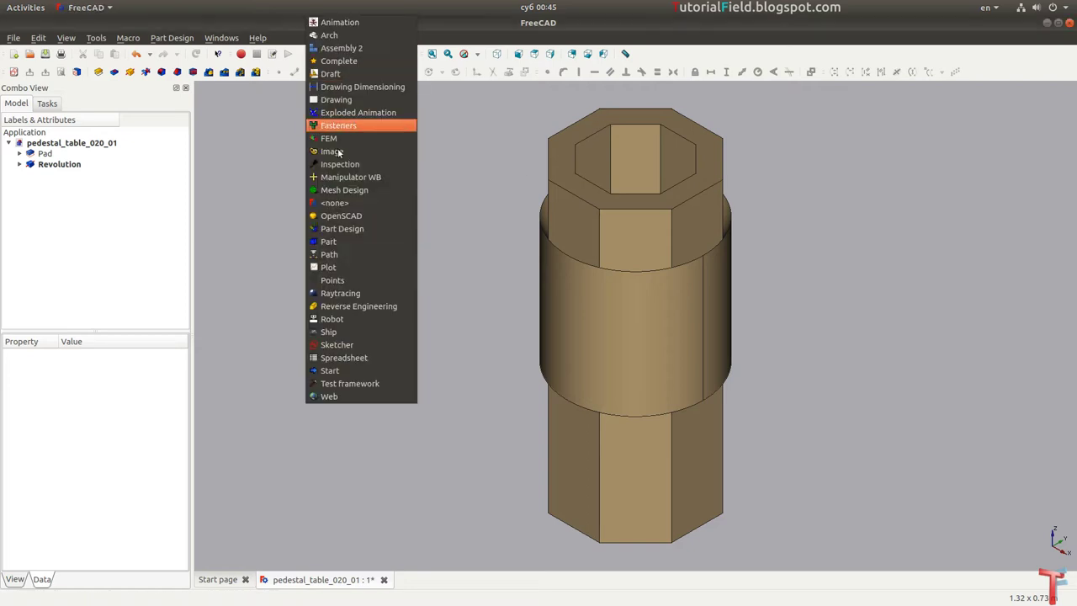
left_click(336, 242)
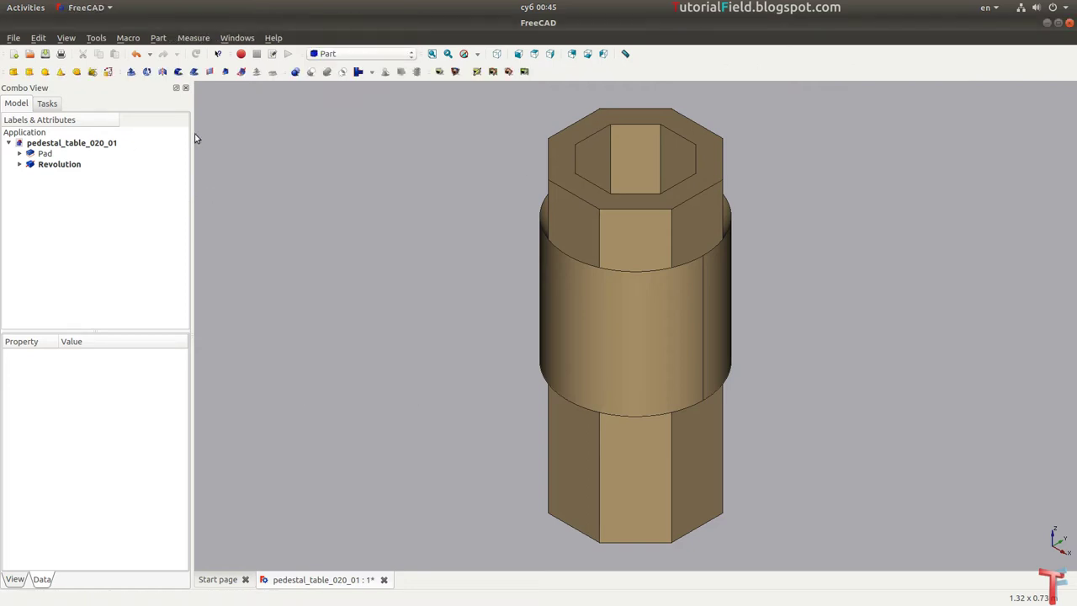
left_click(72, 155)
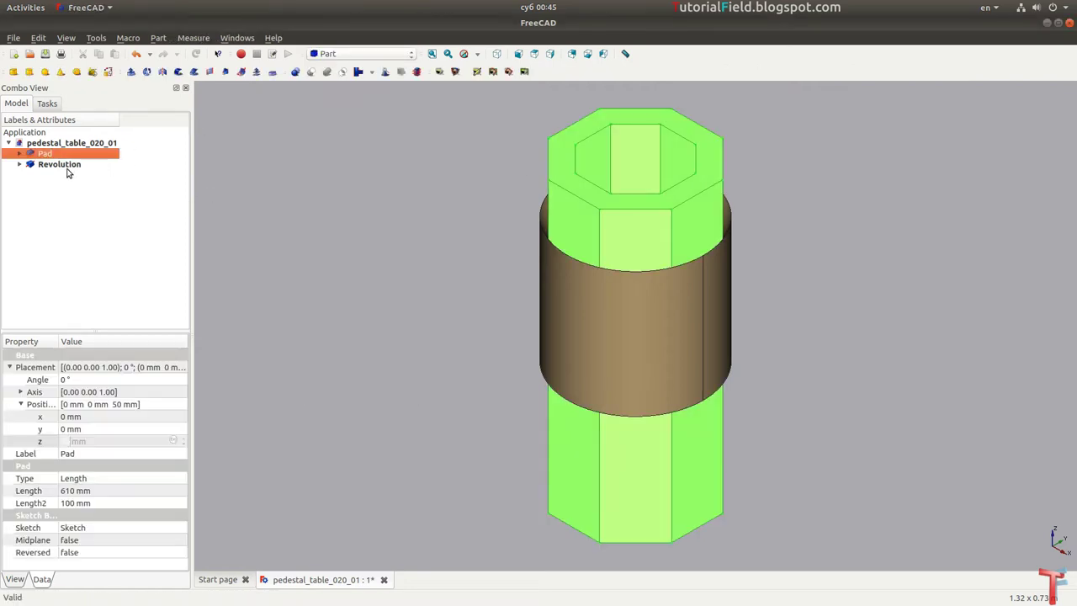
left_click(67, 167, "ctrl")
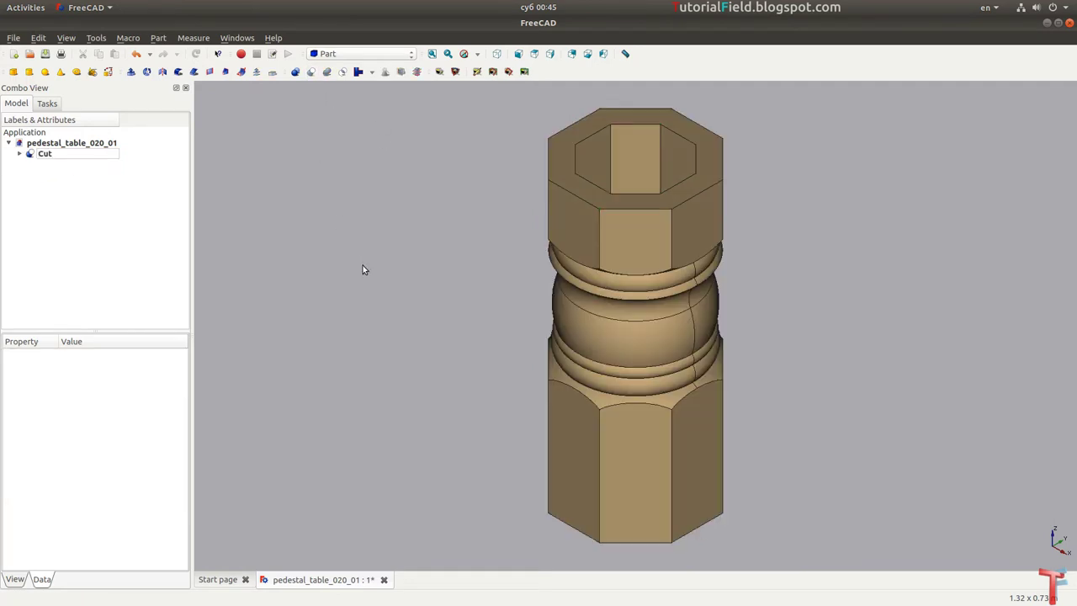
mouse_move(625, 384)
middle_mouse_down()
mouse_move(745, 280)
mouse_move(760, 294)
mouse_move(669, 316)
middle_mouse_up()
scroll(747, 276, "up", 3)
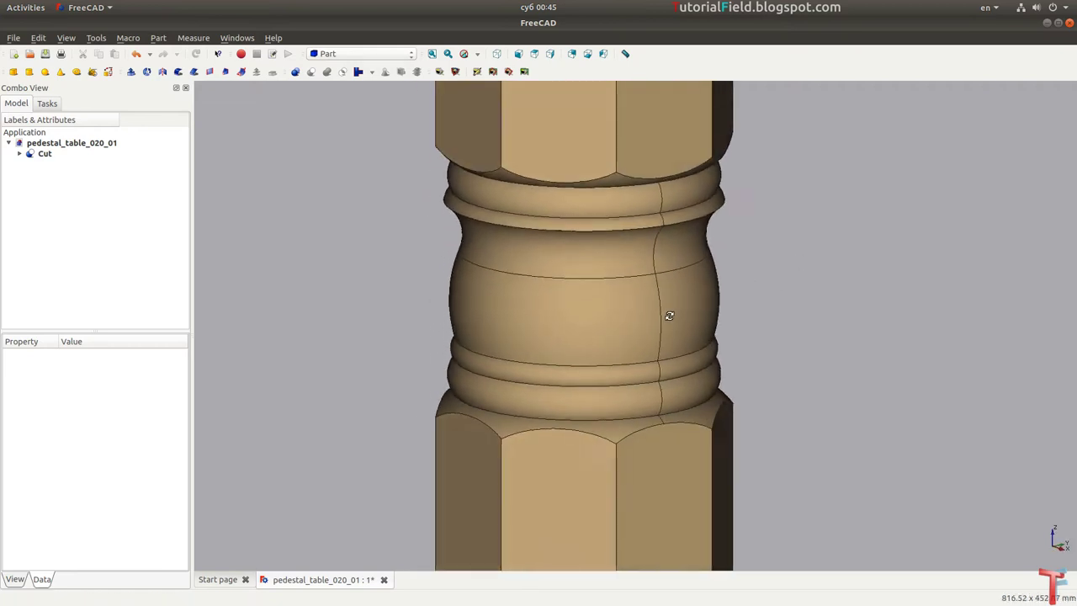
left_click(432, 53)
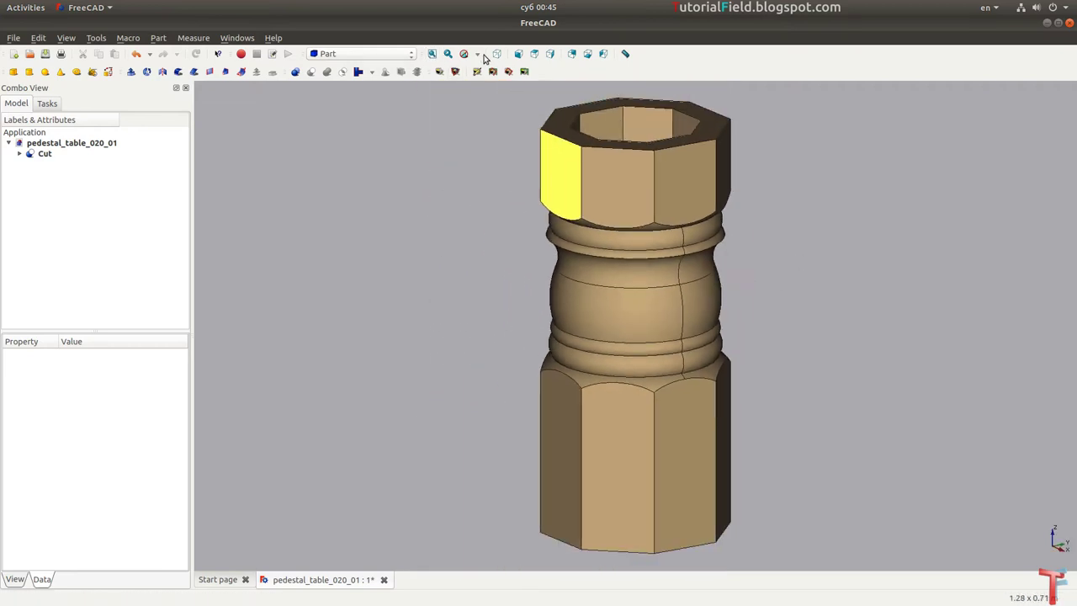
key("0")
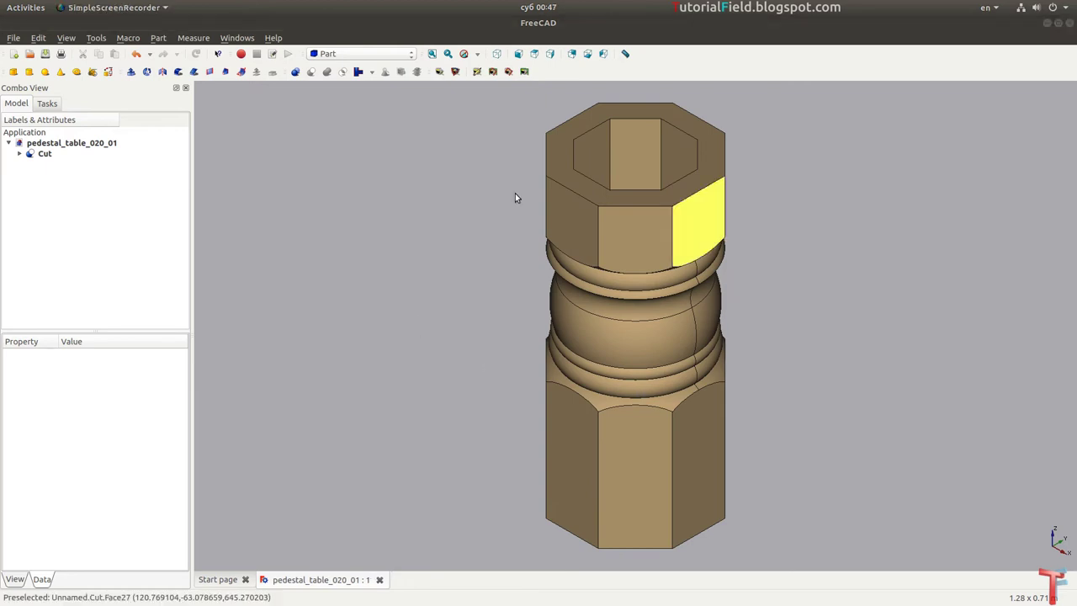
Step: Back in Part Design, start a new sketch on the XZ plane with wireframe display
left_click(362, 53)
left_click(335, 229)
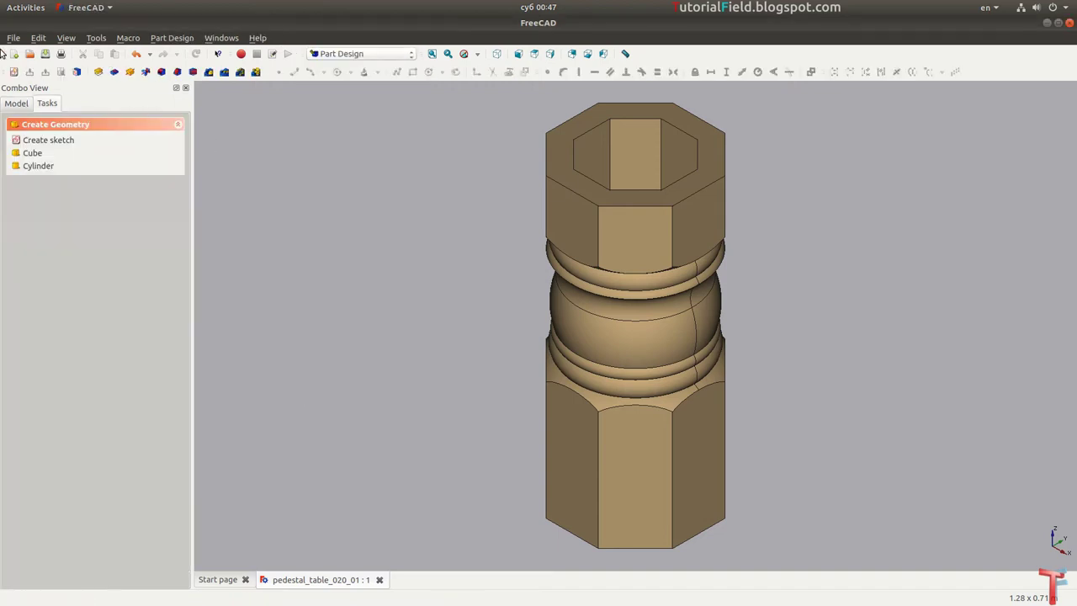
left_click(14, 72)
left_click(524, 297)
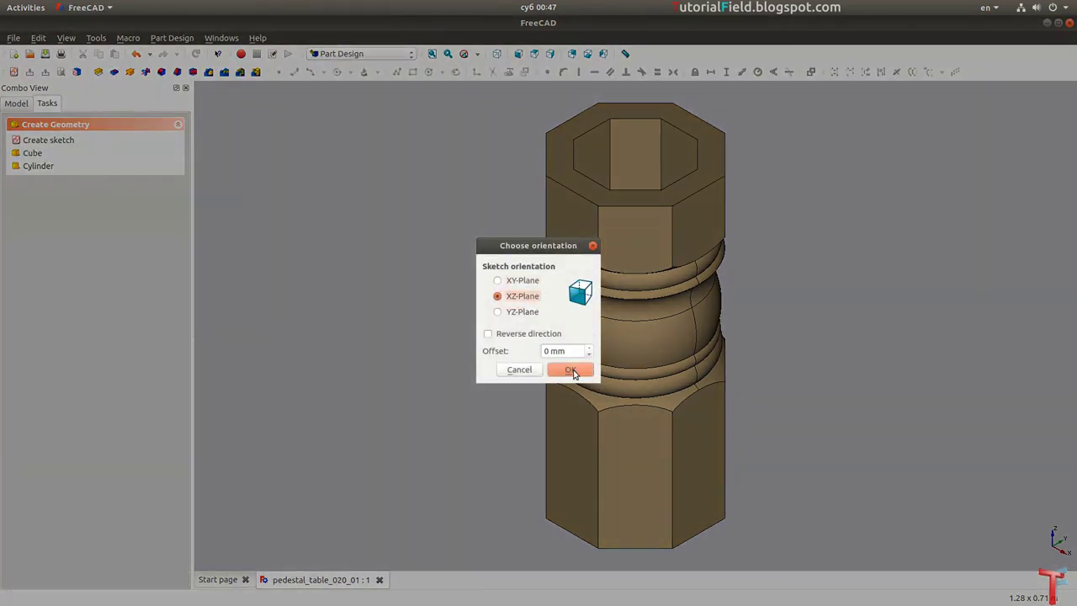
left_click(570, 369)
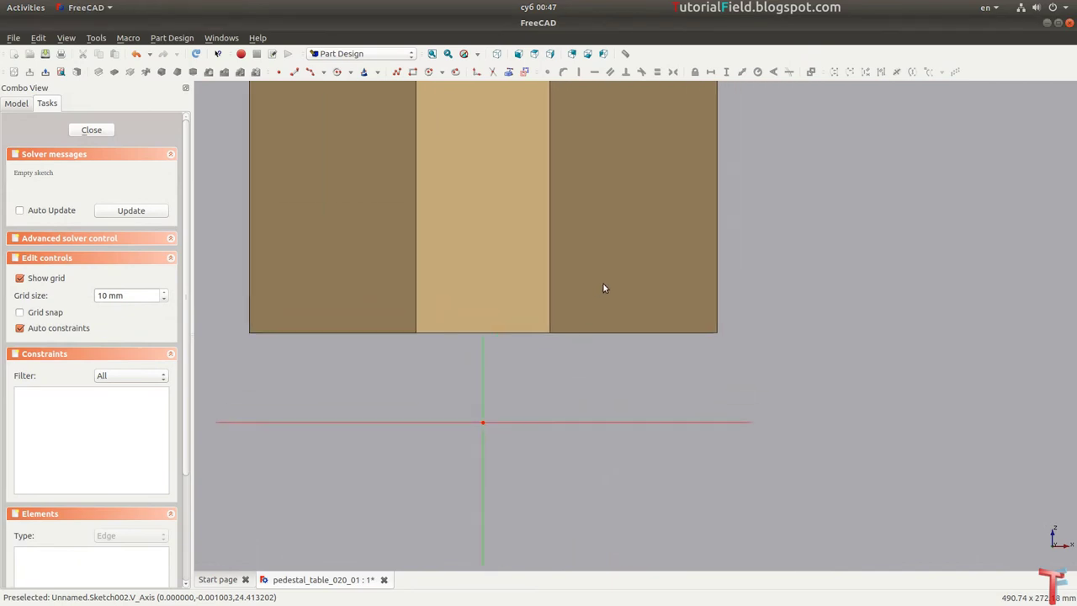
left_click(478, 54)
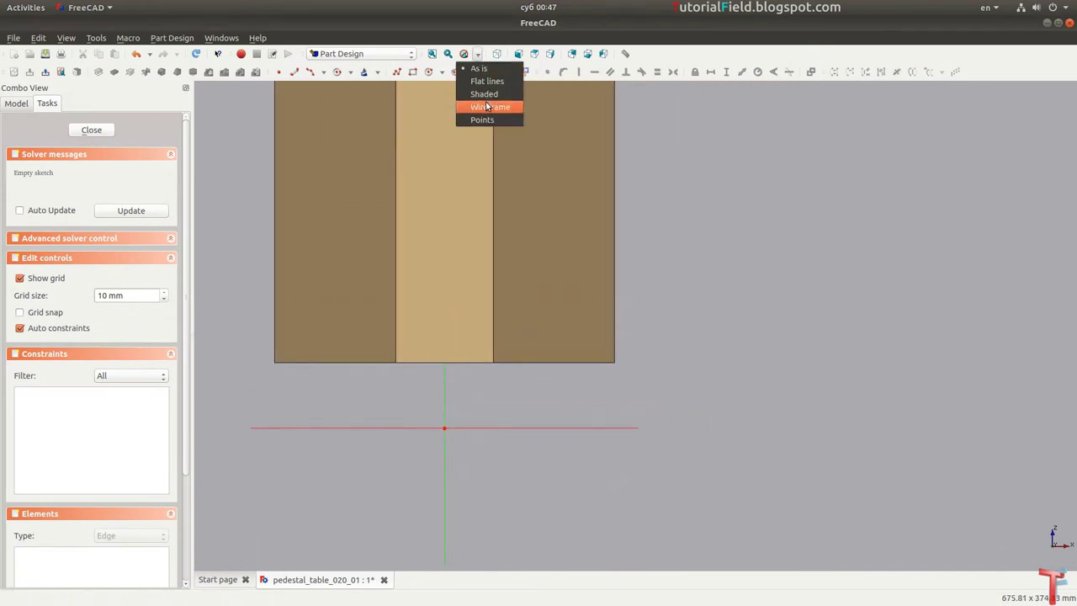
left_click(484, 106)
scroll(598, 303, "up", 2)
scroll(588, 327, "up", 2)
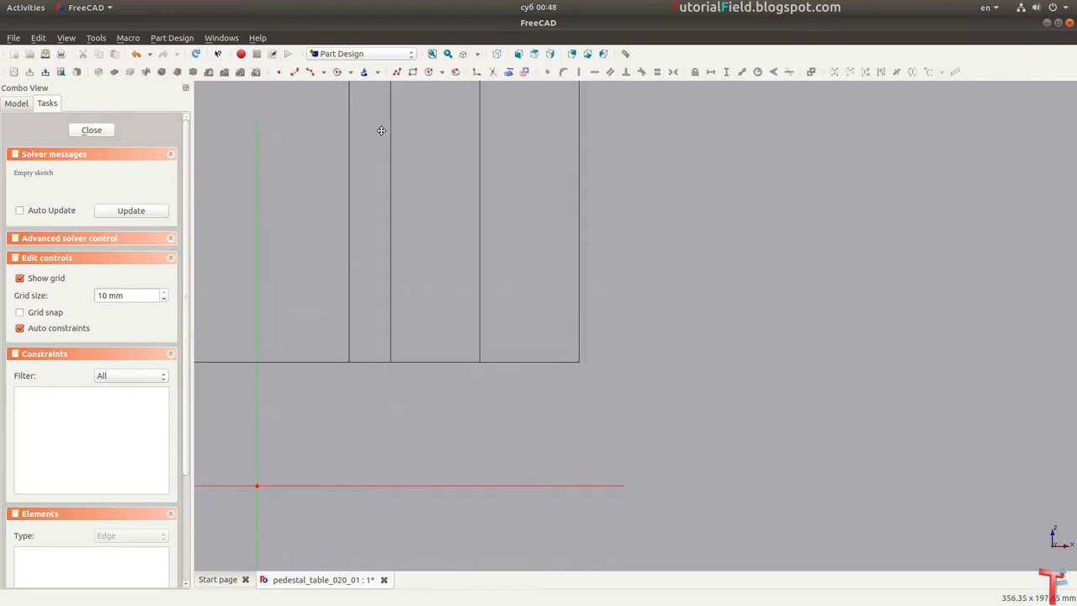
Step: Draw an L-shaped polyline with a short bottom line and a tall upright beside the column base
left_click(396, 72)
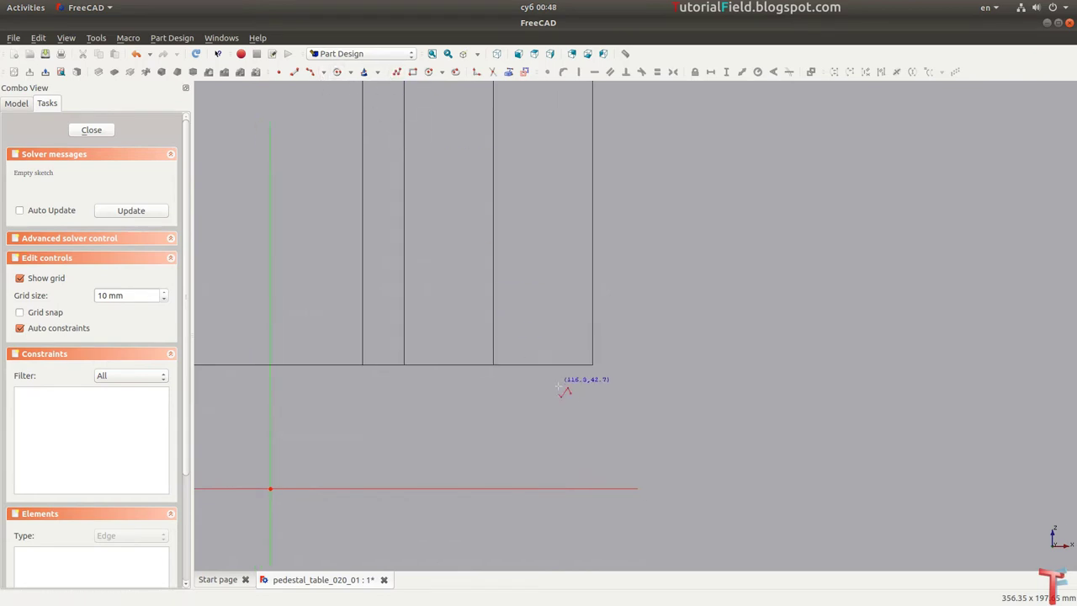
left_click(562, 371)
left_click(632, 372)
left_click(632, 216)
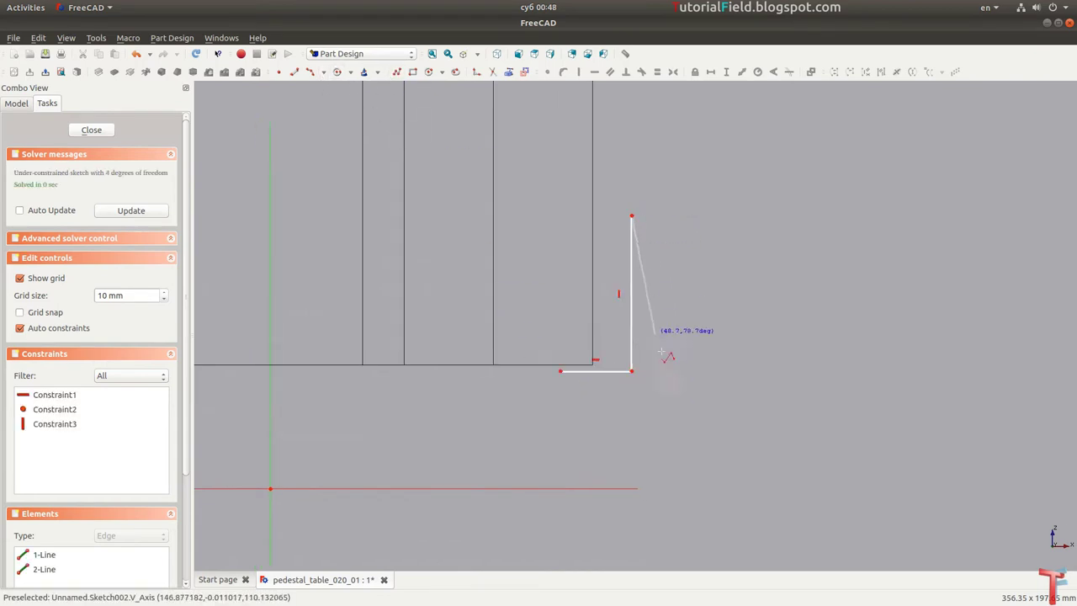
right_click(645, 371)
Step: Constrain the corner 143 mm horizontally from the axis and the bottom line to 25 mm
left_click(633, 373)
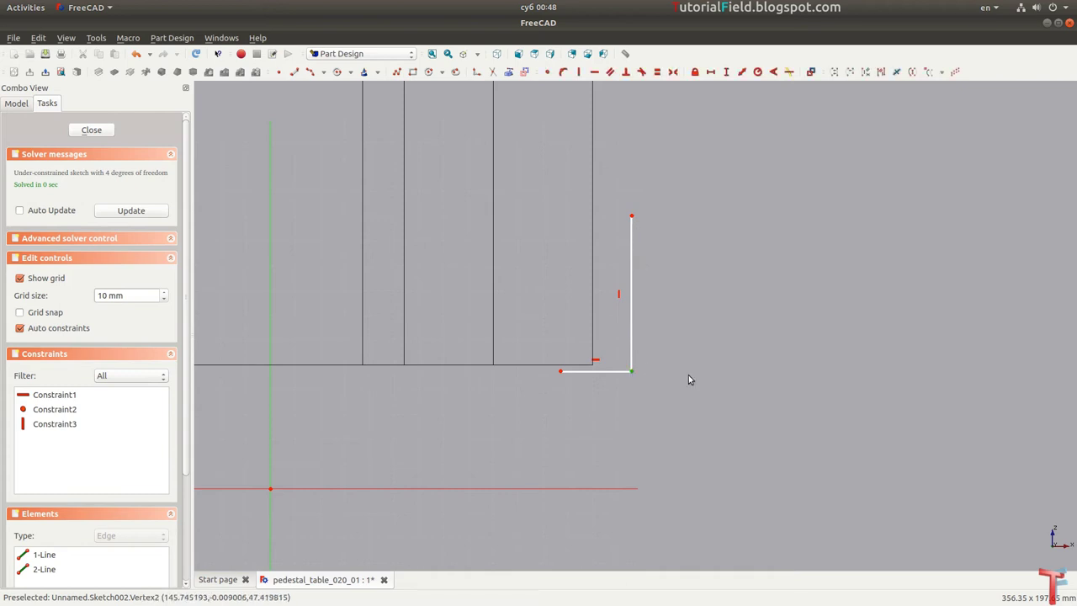
key("l")
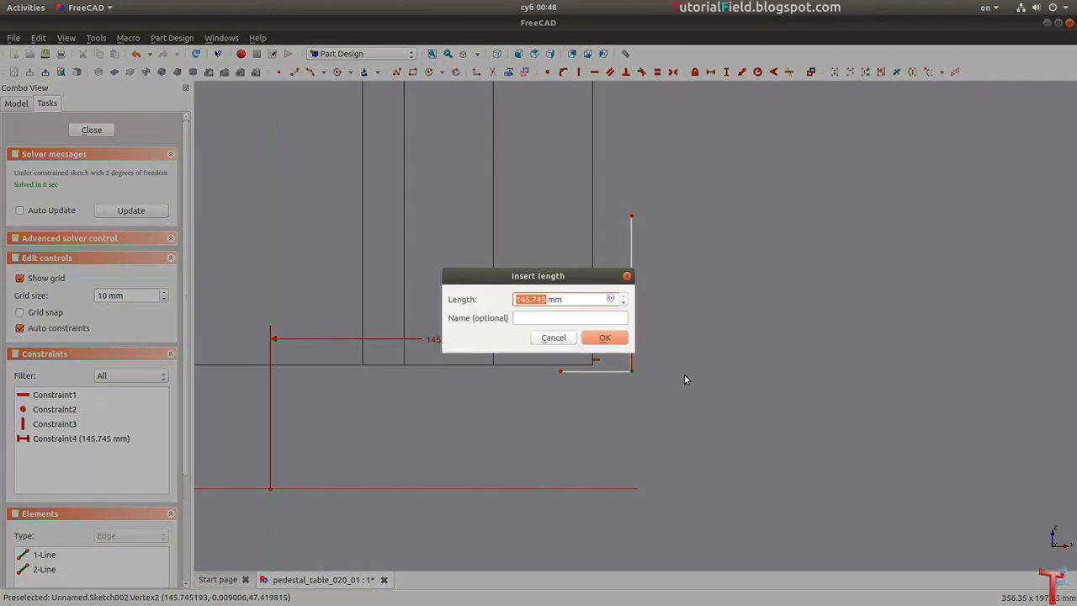
type("143")
key("Return")
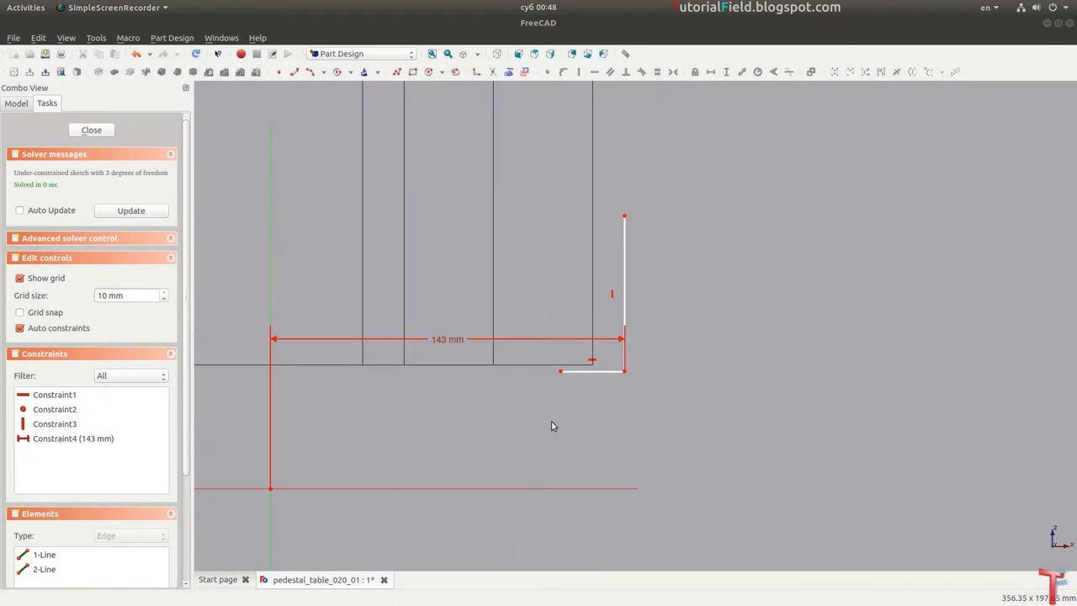
left_click(587, 372)
type("l2")
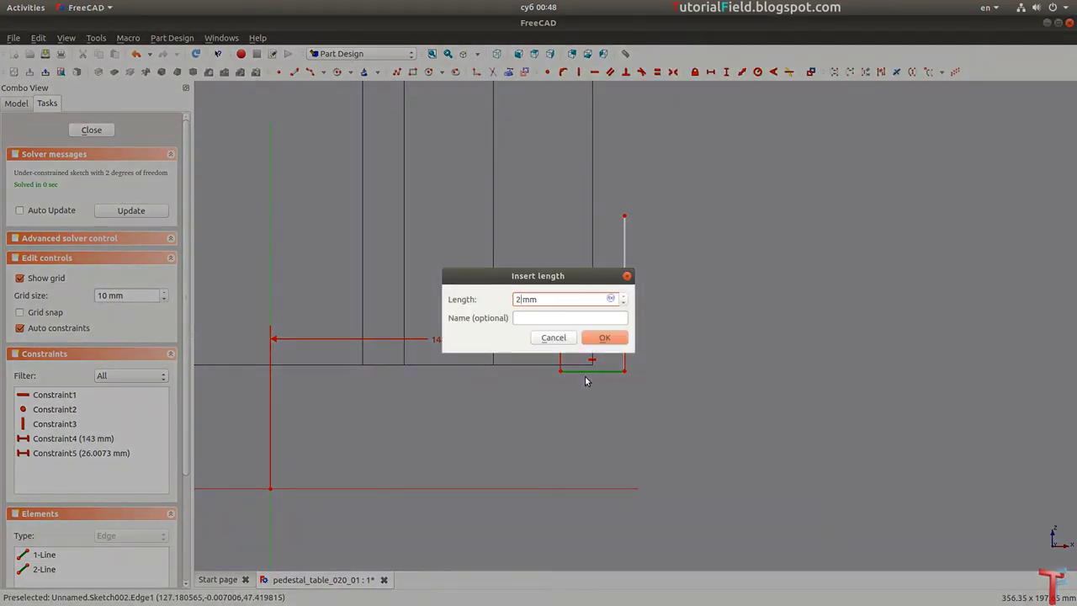
type("5")
key("Return")
left_click_drag(592, 341, 591, 415)
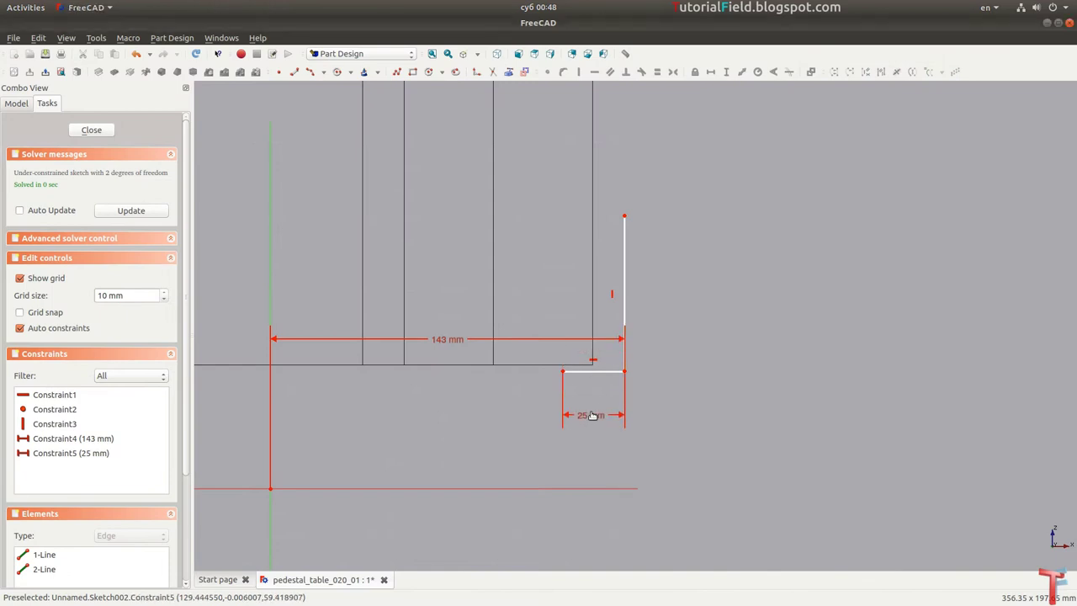
left_click_drag(454, 339, 492, 422)
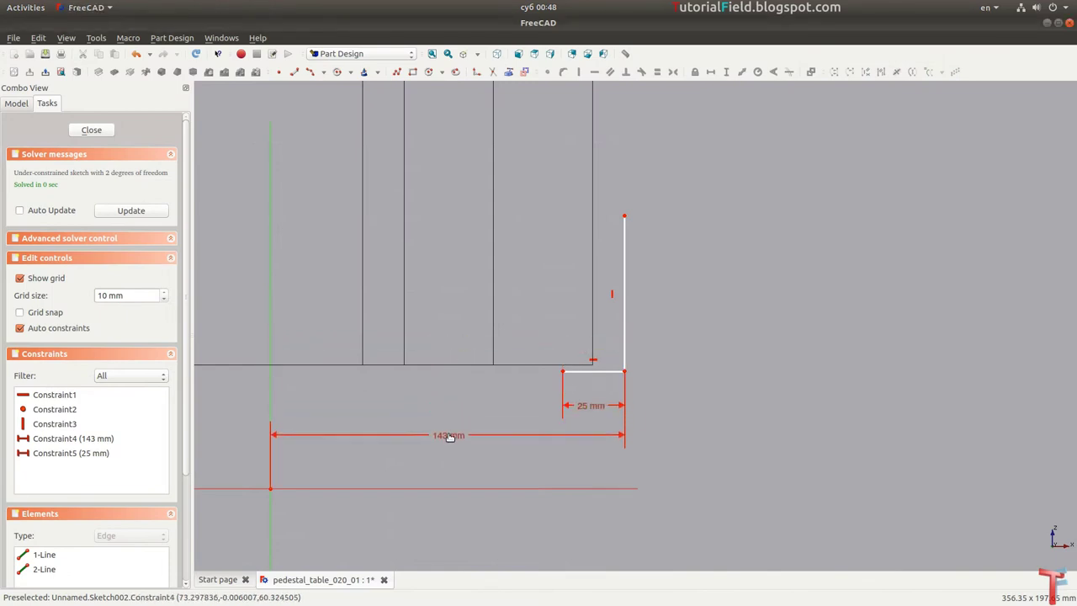
Step: Set the upright to 65 mm and its bottom corner 50 mm above the axis, aligning the dimensions
scroll(570, 269, "up", 1)
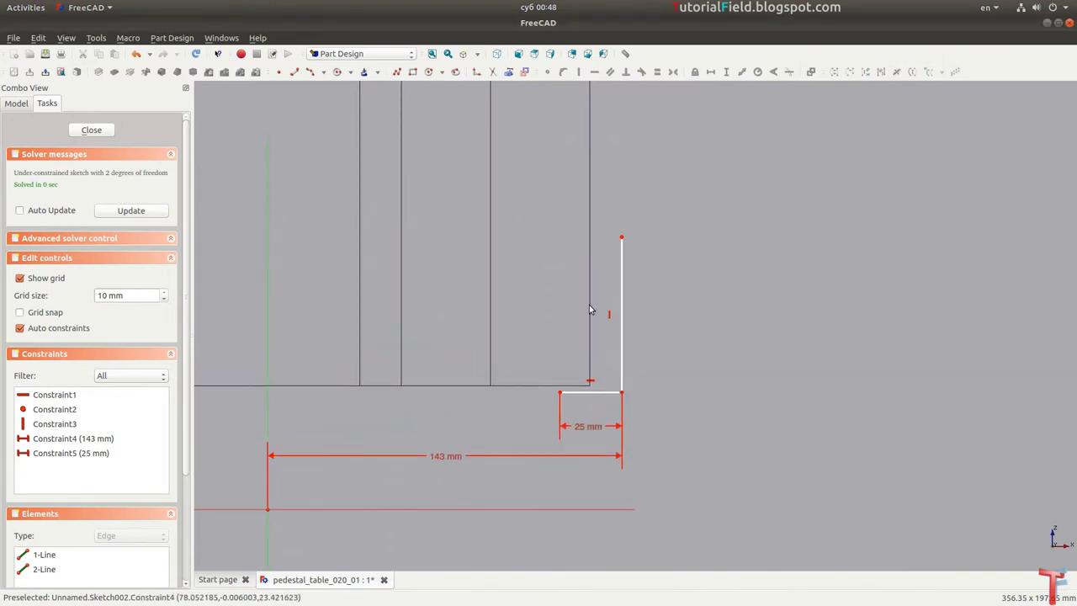
scroll(590, 308, "up", 1)
left_click(627, 327)
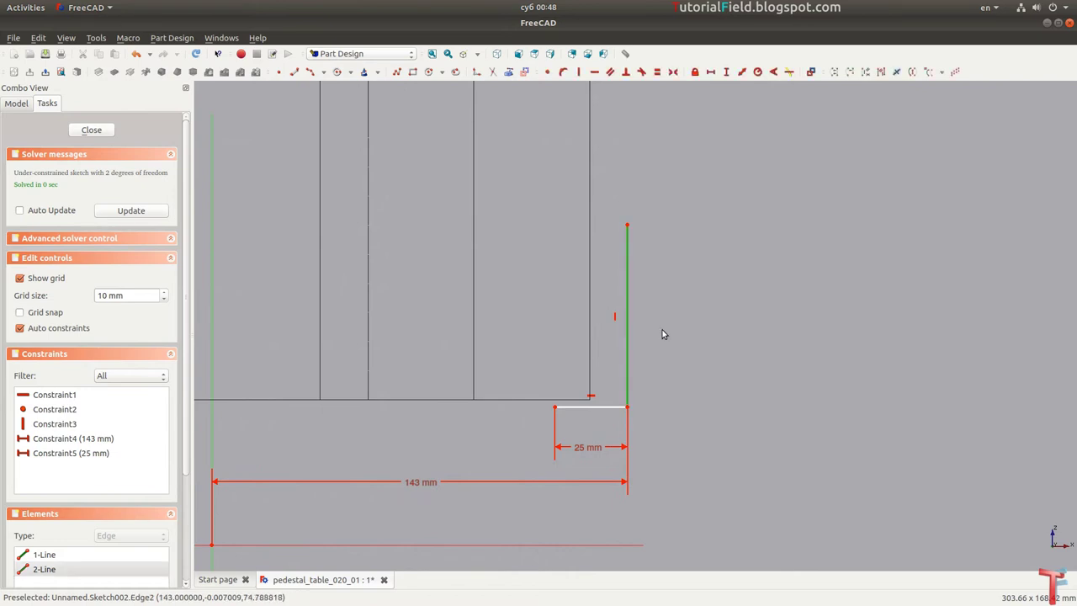
type("i")
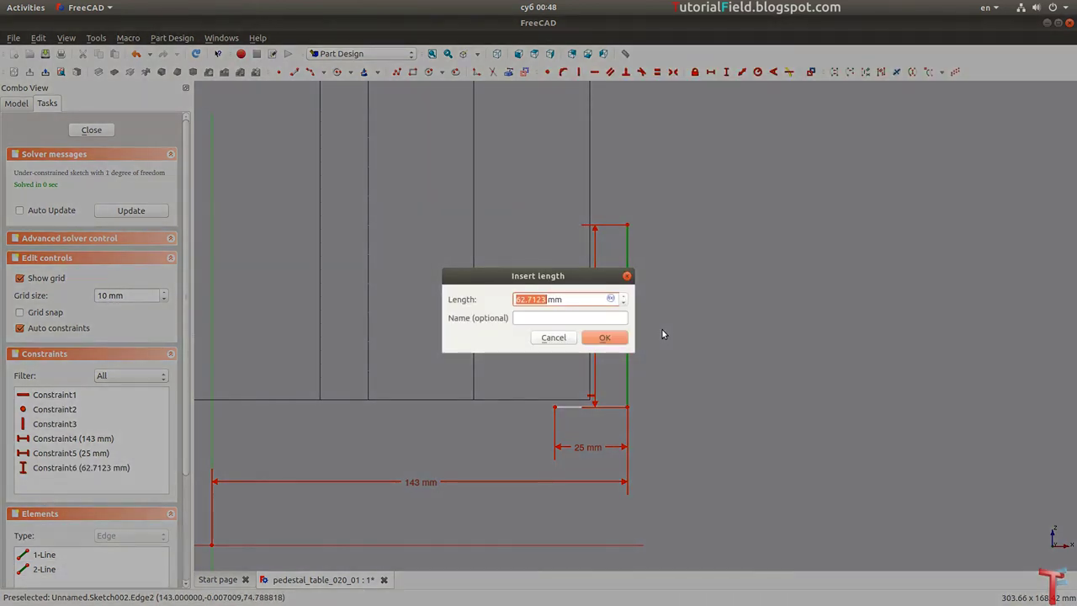
type("65")
key("Return")
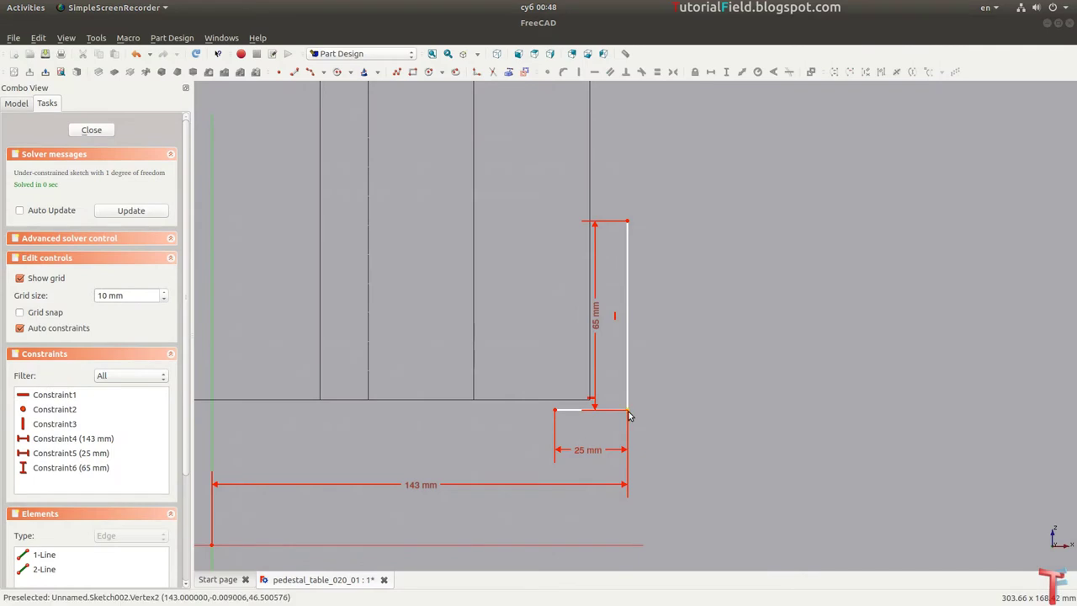
left_click(627, 411)
type("i")
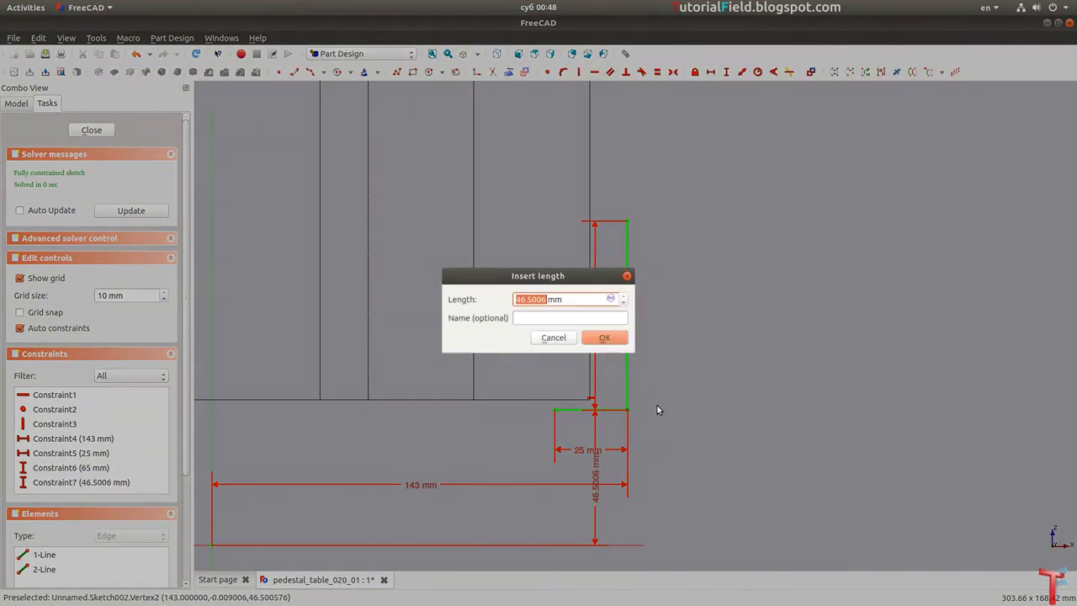
type("50")
key("Return")
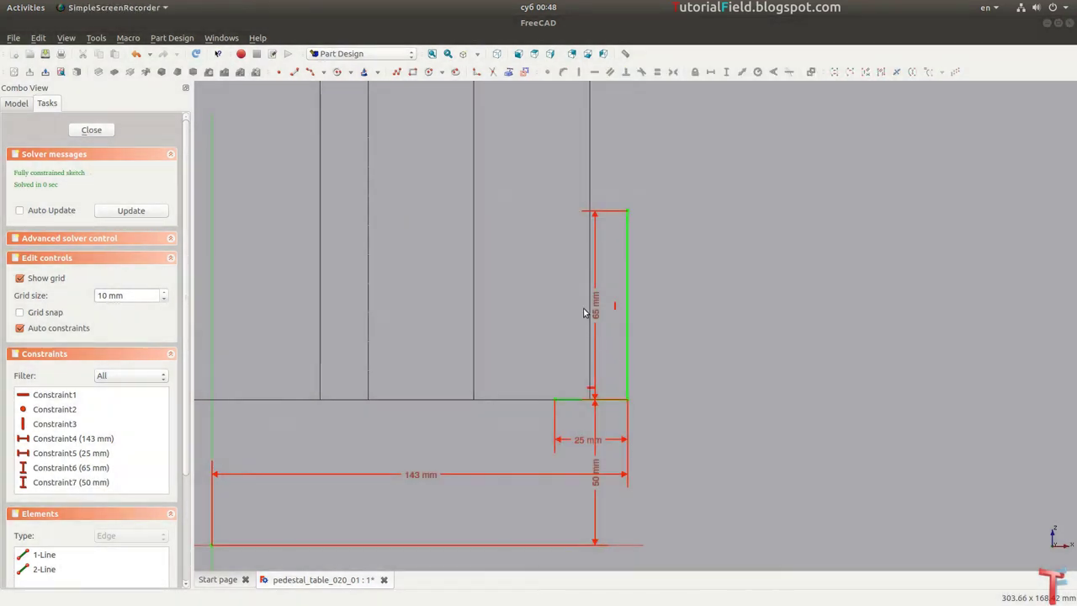
left_click_drag(596, 313, 656, 318)
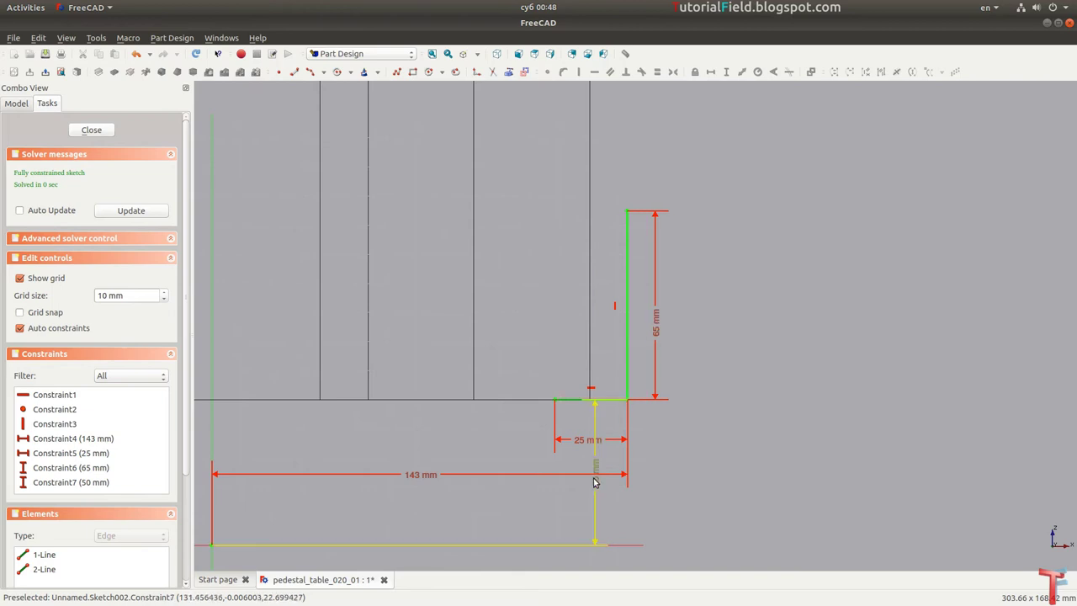
left_click_drag(595, 482, 658, 486)
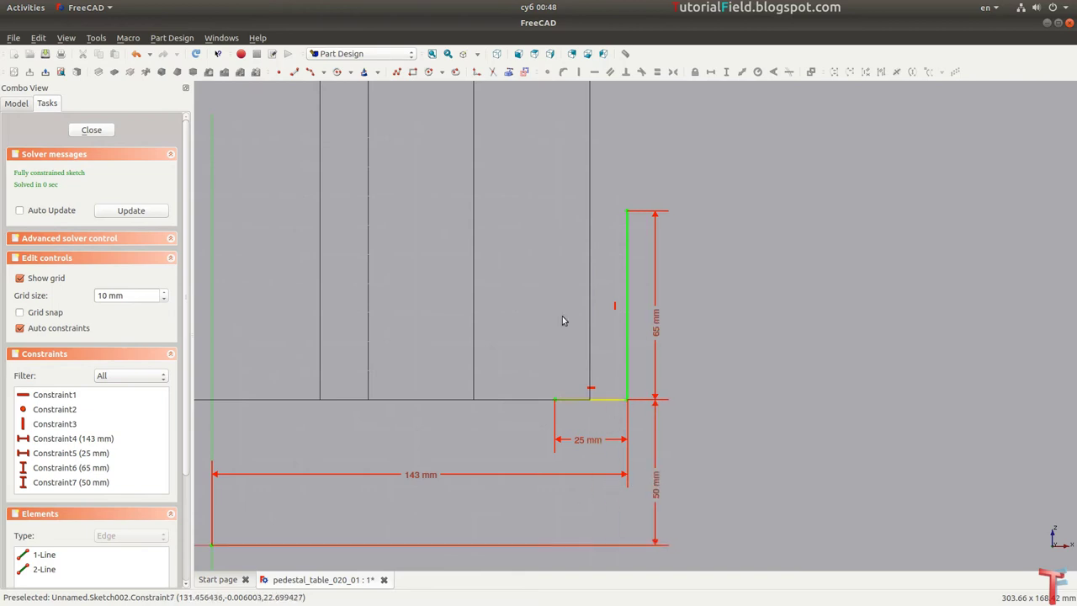
scroll(581, 261, "up", 2)
scroll(582, 274, "up", 1)
scroll(601, 312, "up", 1)
scroll(593, 256, "up", 1)
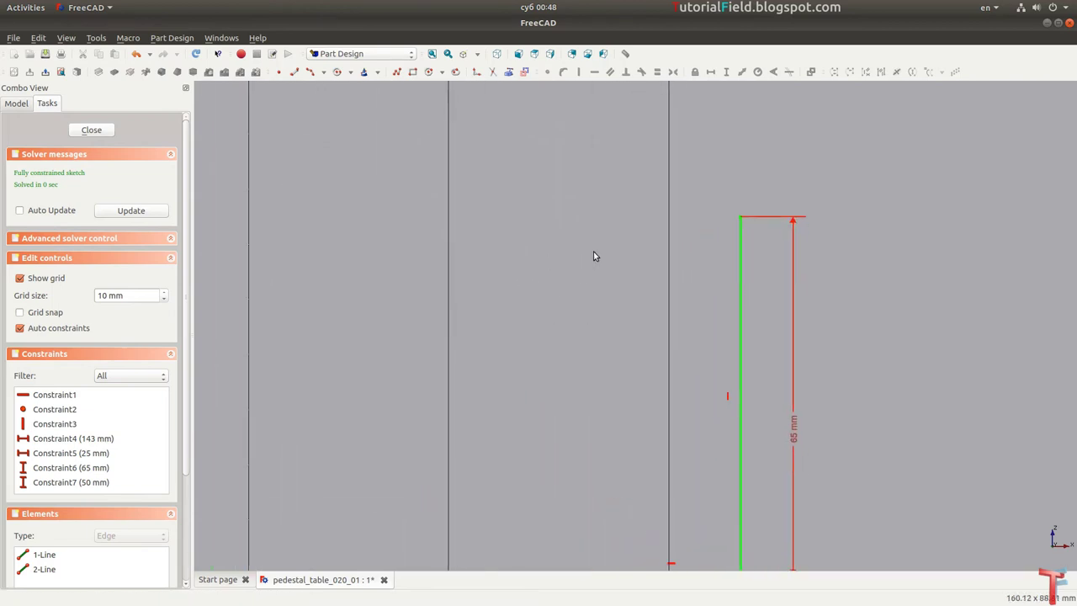
scroll(602, 278, "down", 2)
scroll(611, 267, "up", 1)
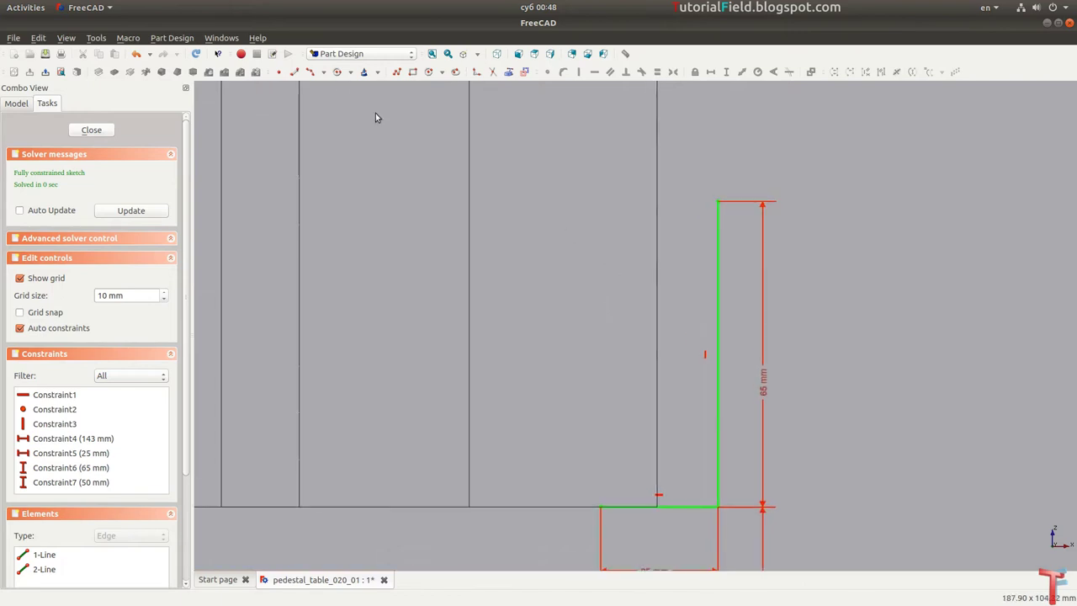
Step: Draw an upper centre-point arc from the upright's top and a lower arc closing the profile
left_click(310, 72)
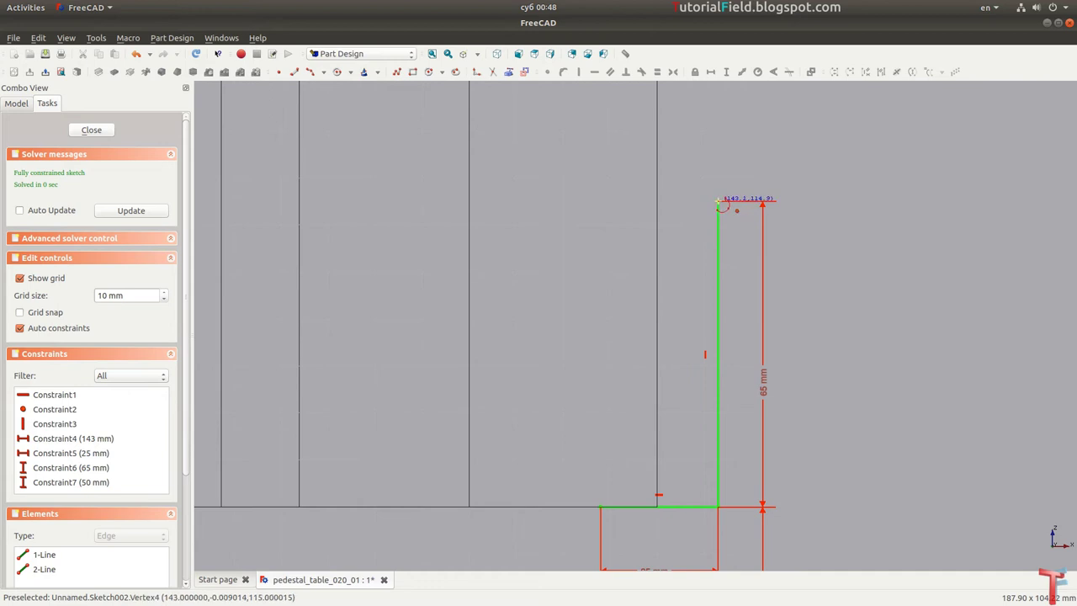
left_click(644, 258)
left_click(718, 202)
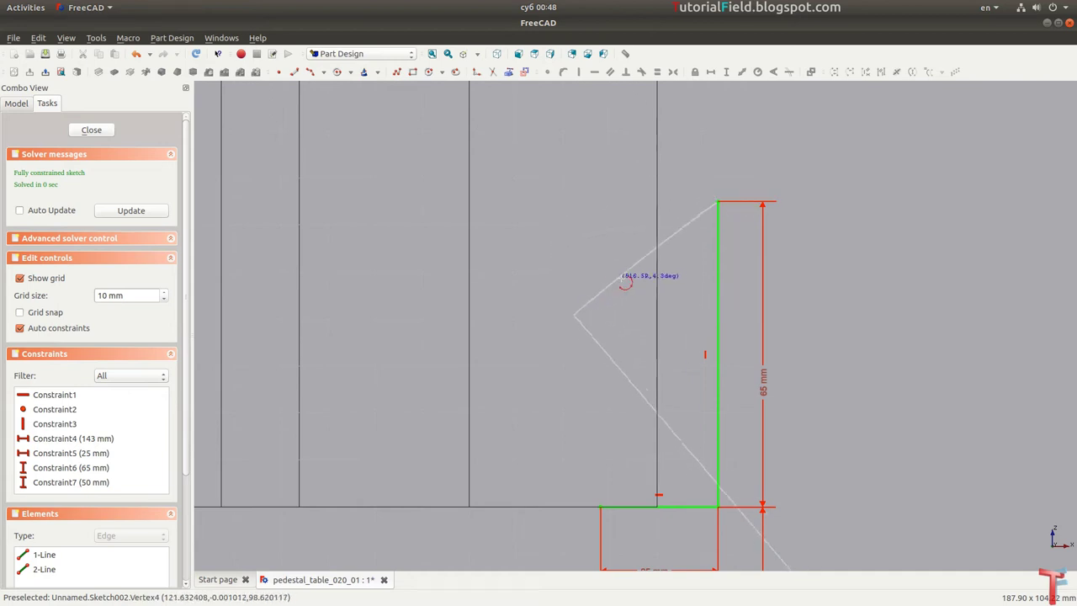
left_click(578, 312)
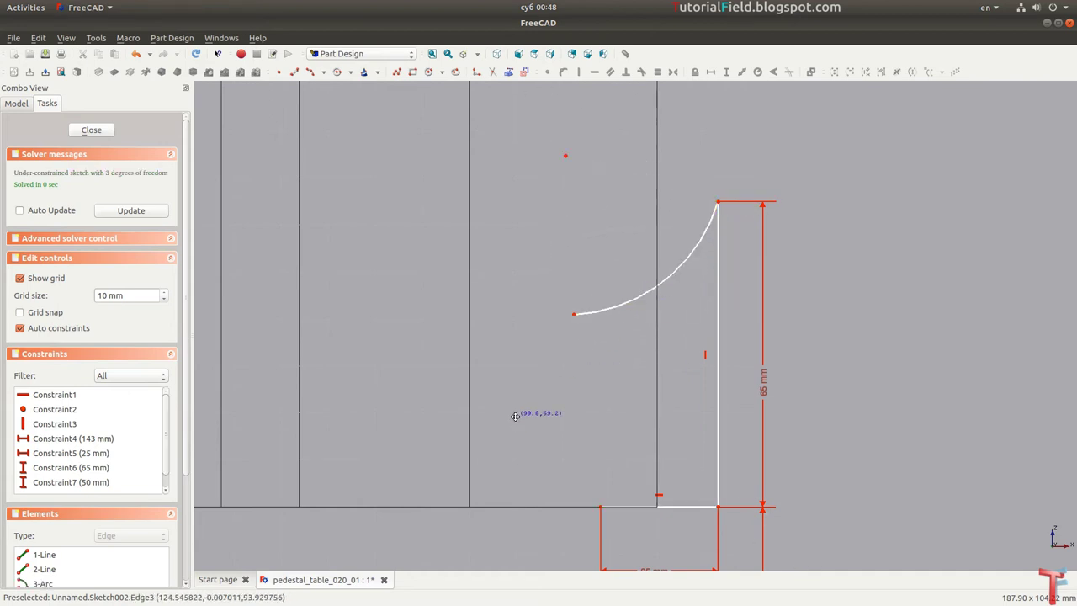
middle_click_drag(539, 409, 579, 358)
left_click(642, 456)
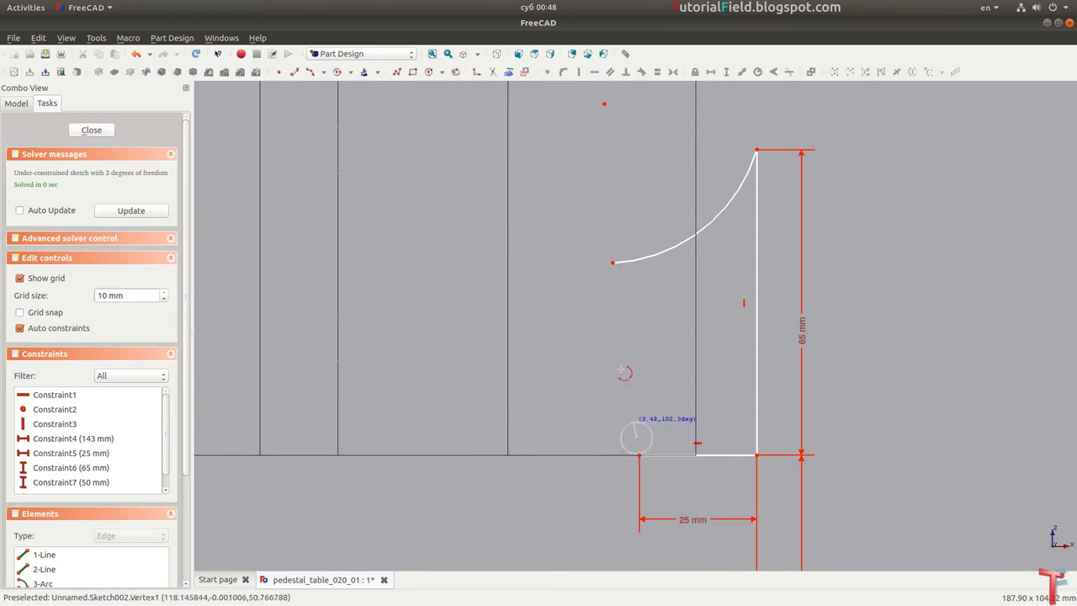
left_click(613, 264)
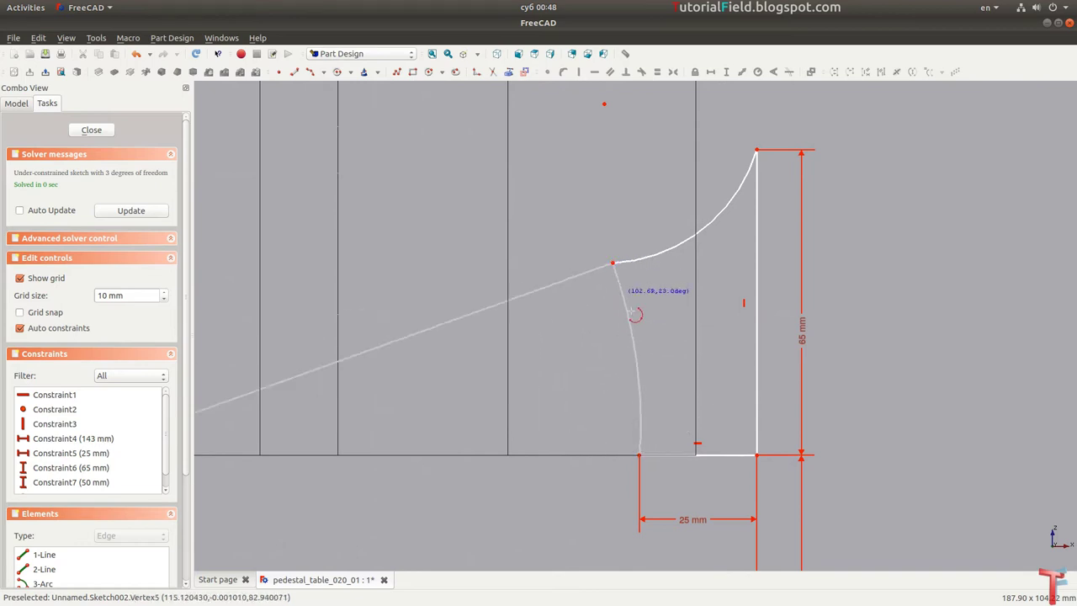
left_click(657, 362)
Step: Set the lower arc radius to 20 mm and the upper arc radius to 60 mm
left_click(654, 357)
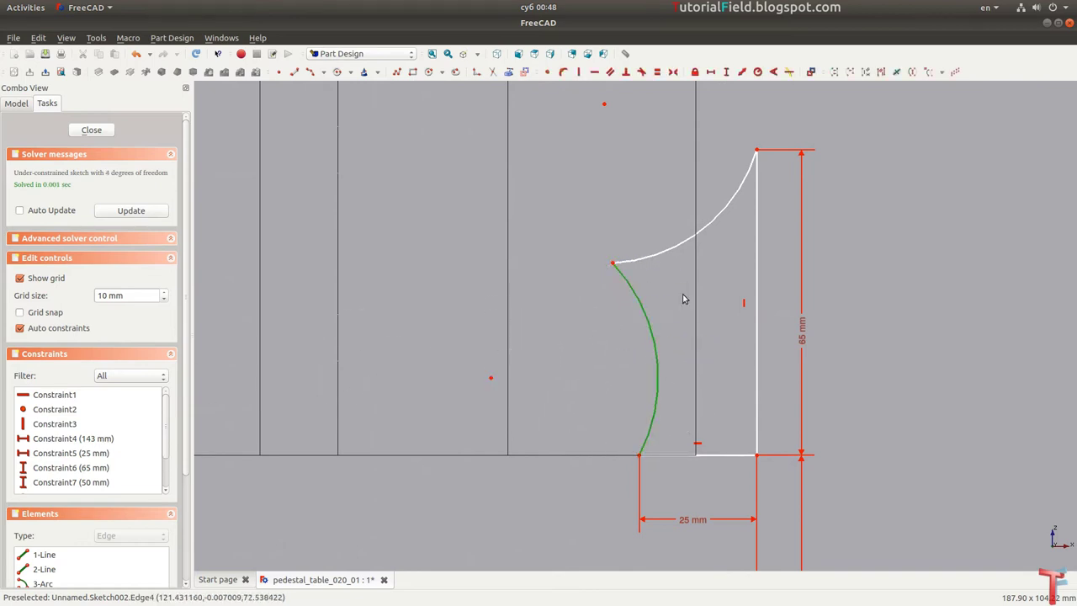
key("shift+r")
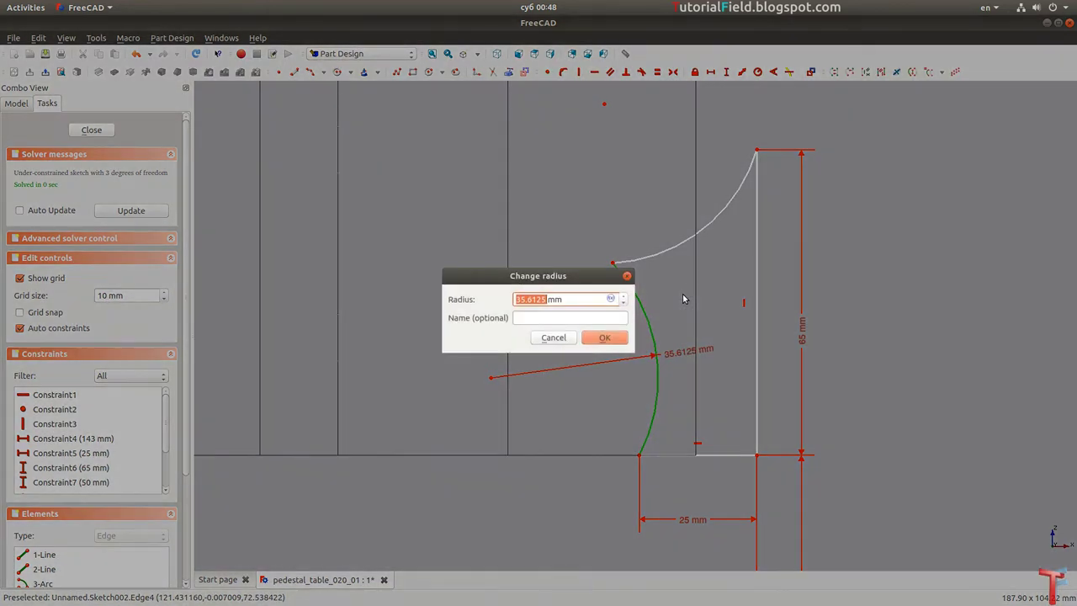
type("20")
key("Return")
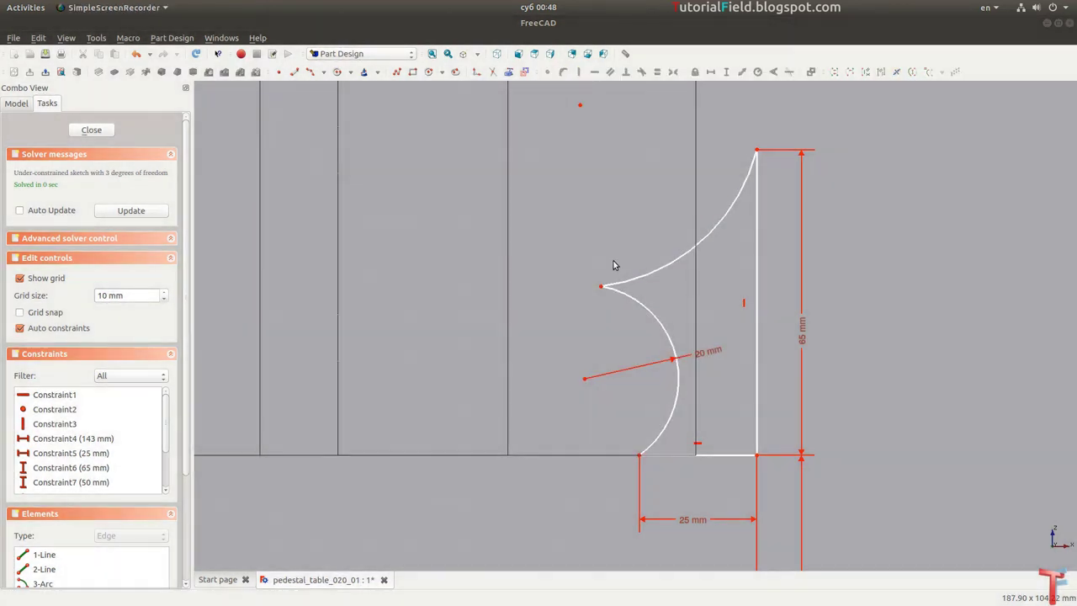
left_click(618, 264)
key("shift+r")
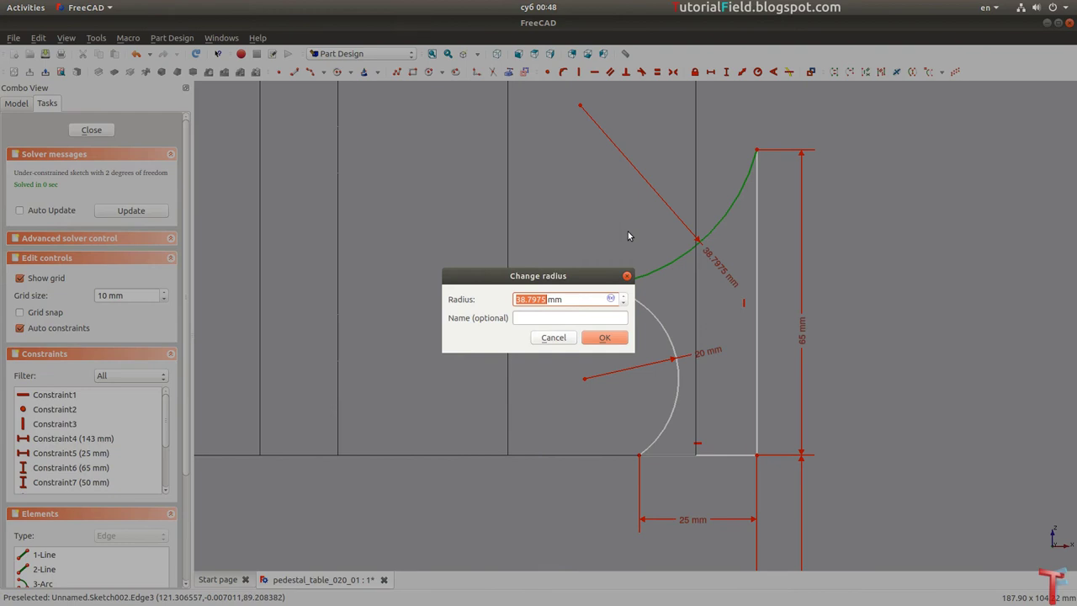
type("60")
key("Return")
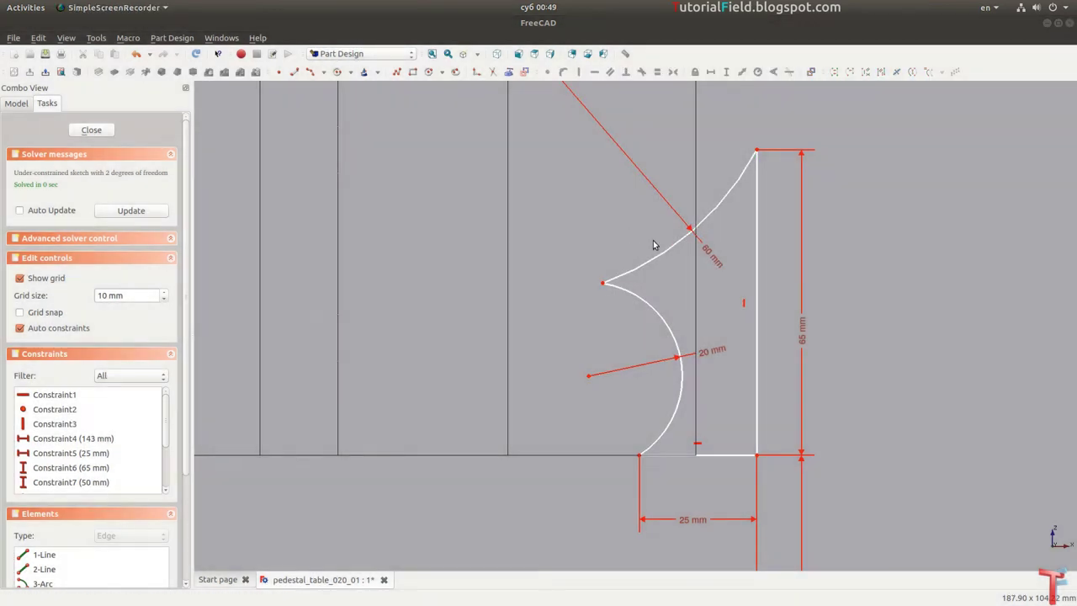
Step: Fix the upper arc with a 40° angle and the lower arc with a 120° angle
left_click(664, 254)
type("a")
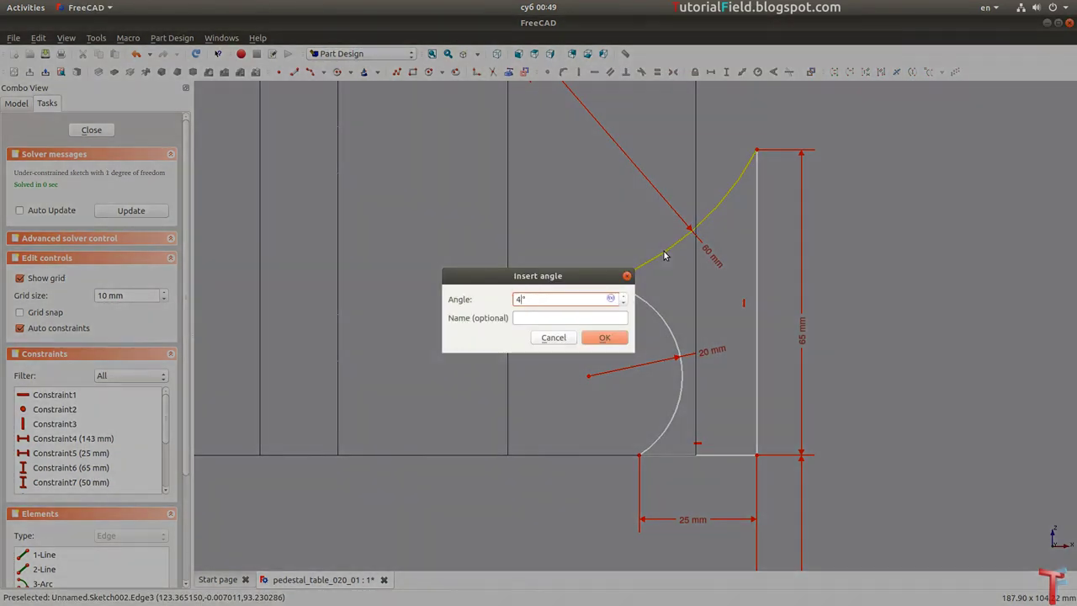
type("0")
key("Return")
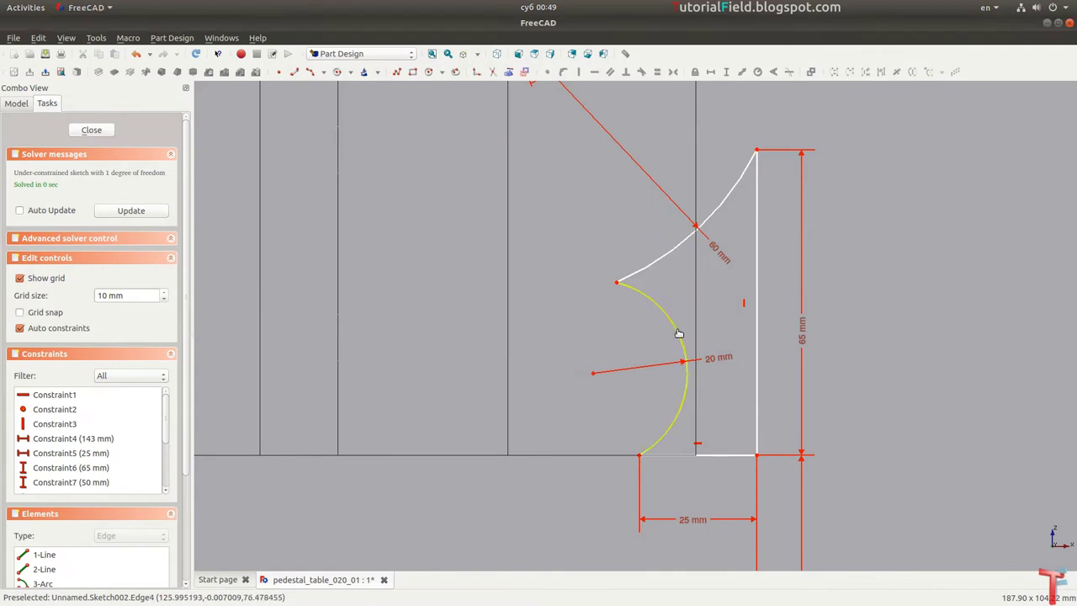
left_click(680, 332)
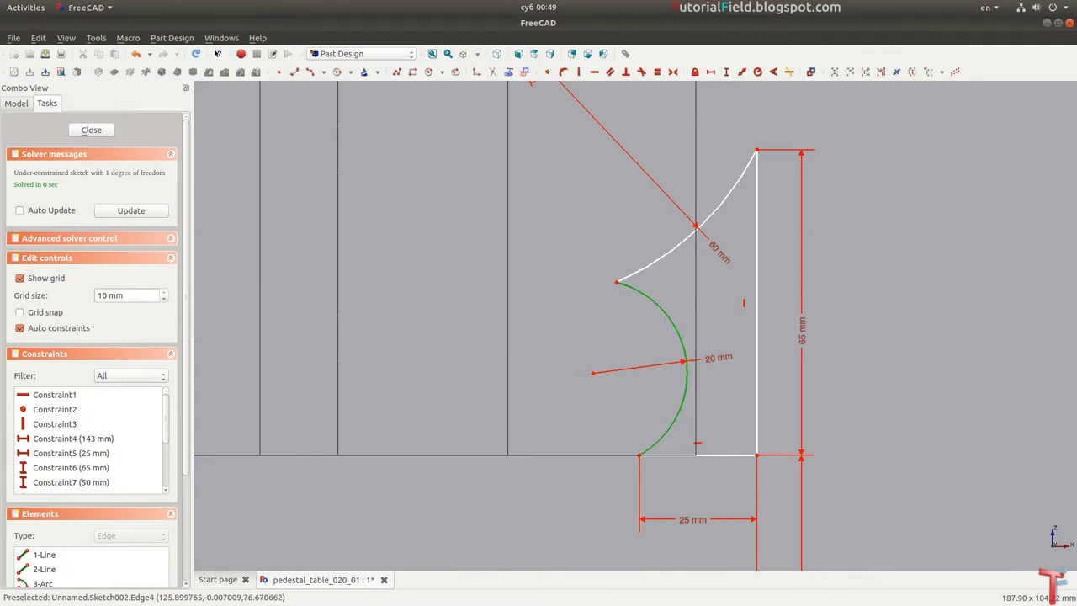
type("a")
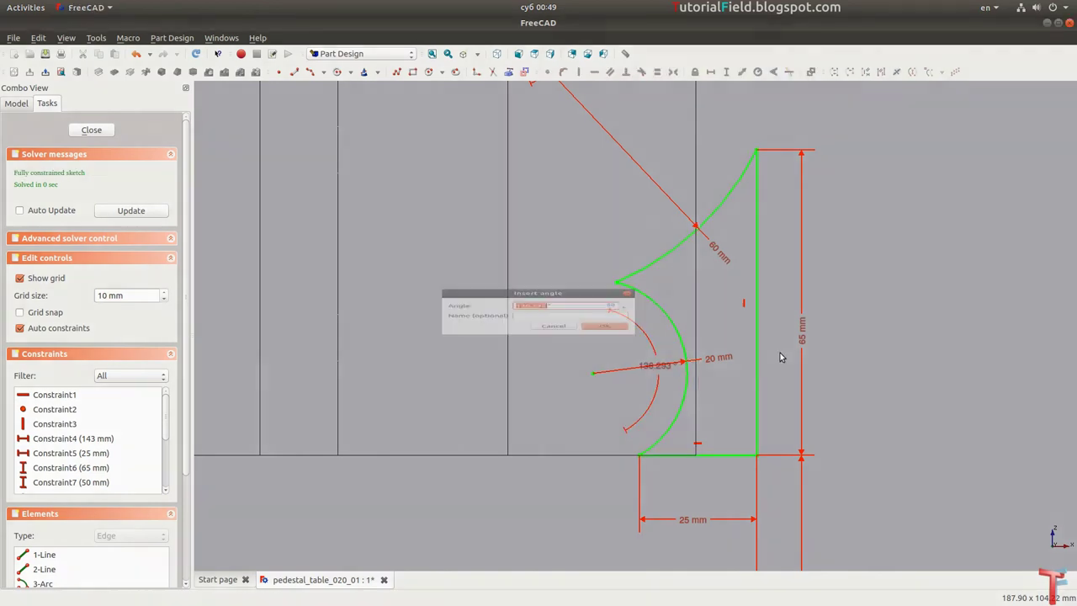
type("120")
key("Return")
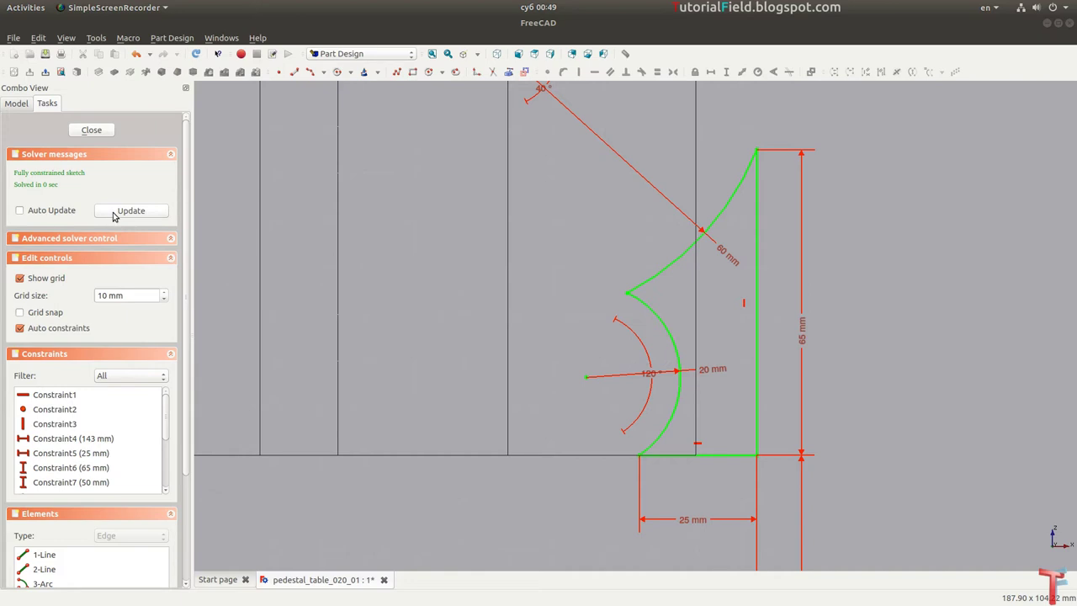
Step: Close the base profile sketch and orbit the model to an oblique angle
left_click(103, 134)
mouse_move(601, 257)
middle_mouse_down()
mouse_move(702, 315)
mouse_move(605, 369)
mouse_move(404, 278)
middle_mouse_up()
scroll(604, 369, "down", 3)
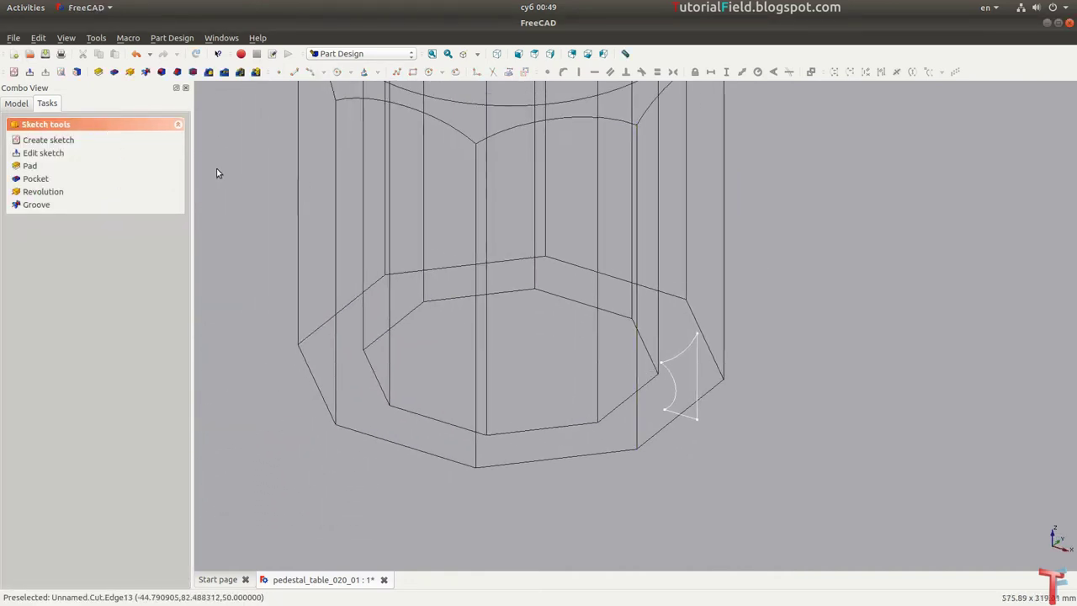
Step: Revolve the base profile 360° into Revolution001, previewing it shaded and fitted in view
left_click(130, 72)
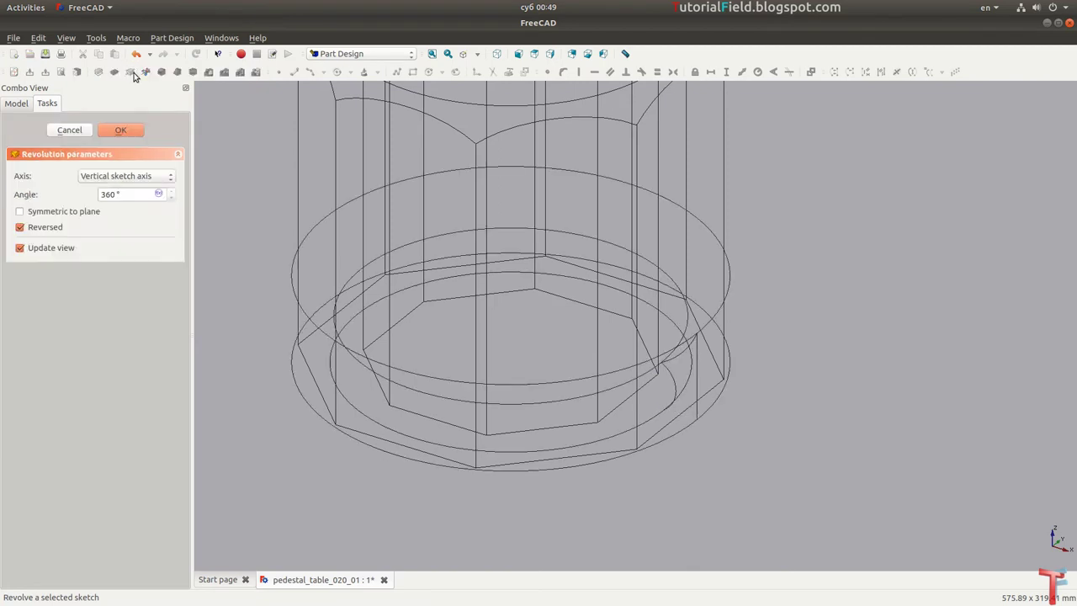
left_click(477, 54)
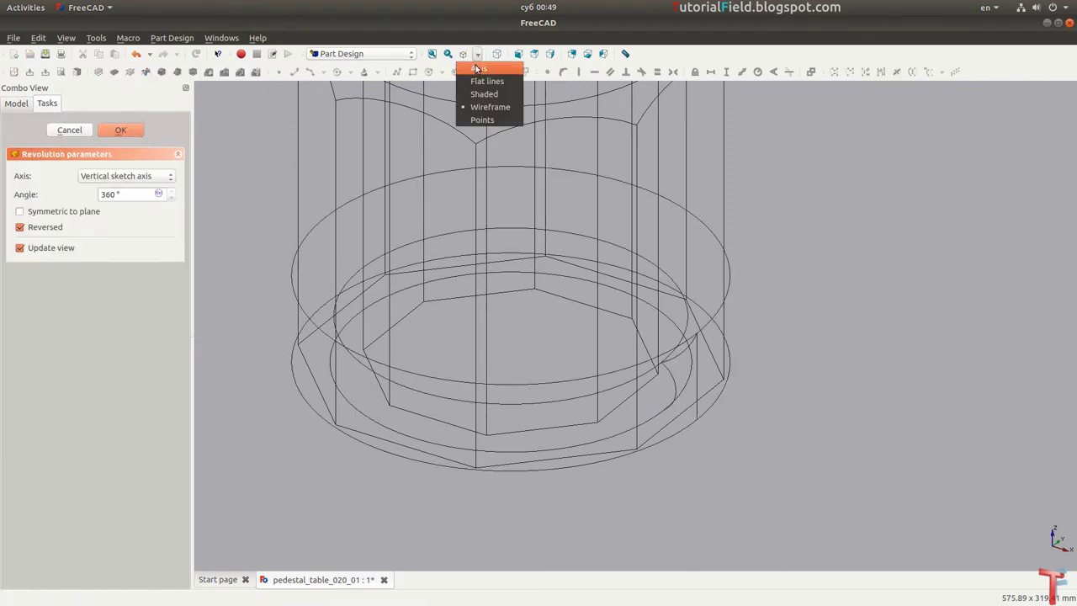
left_click(488, 79)
mouse_move(499, 191)
middle_mouse_down()
mouse_move(482, 282)
mouse_move(443, 267)
middle_mouse_up()
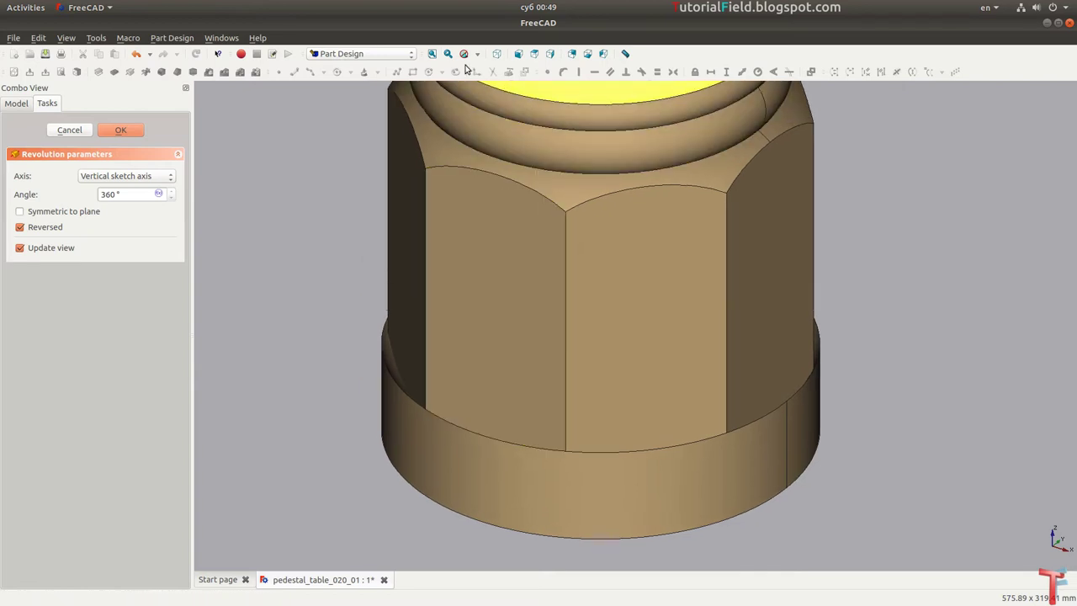
left_click(433, 53)
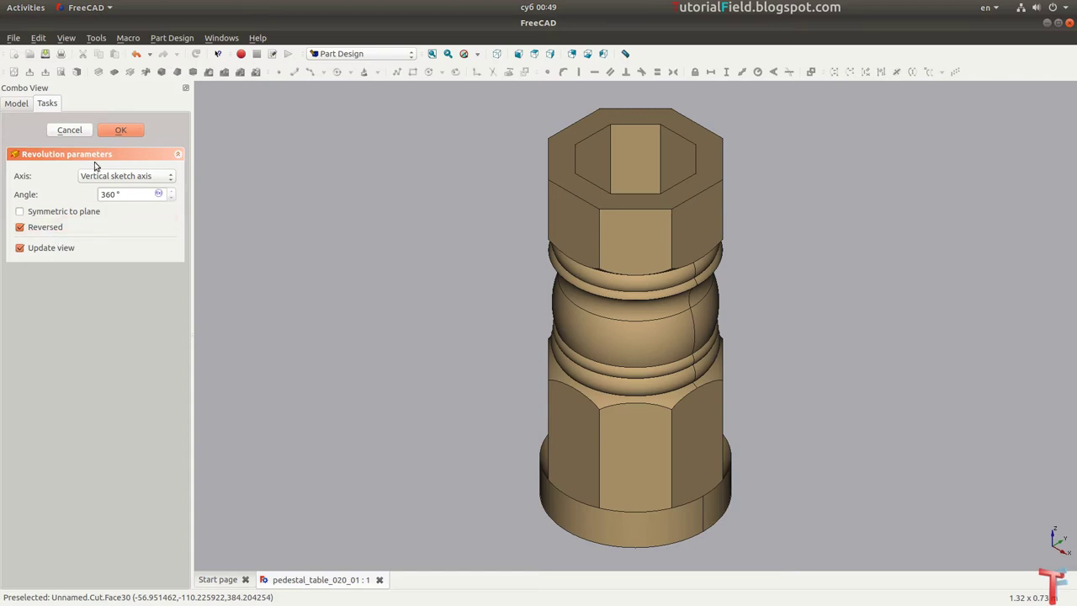
left_click(118, 133)
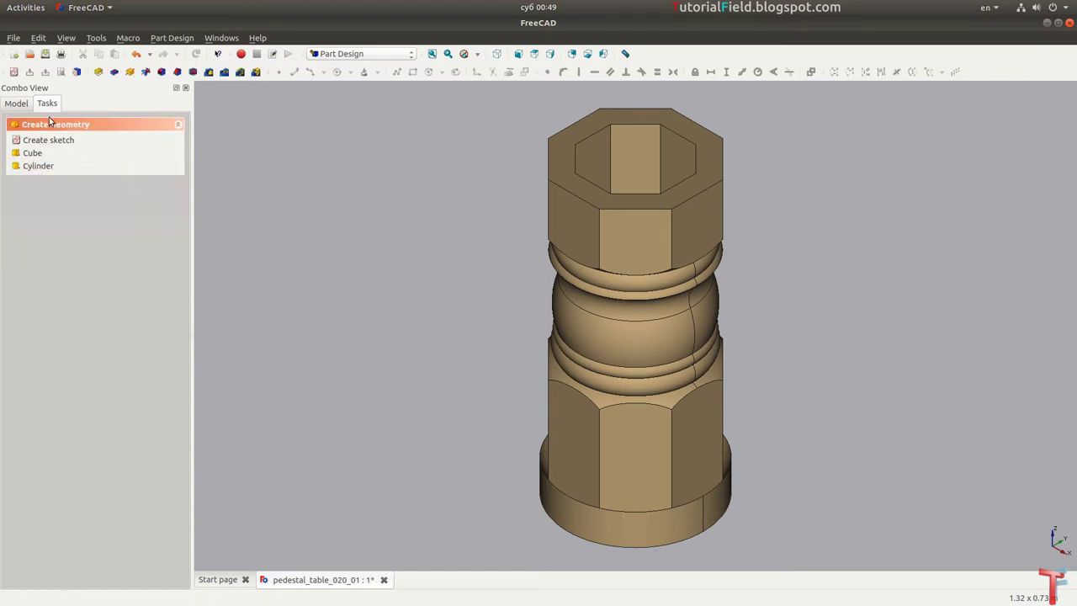
left_click(45, 154)
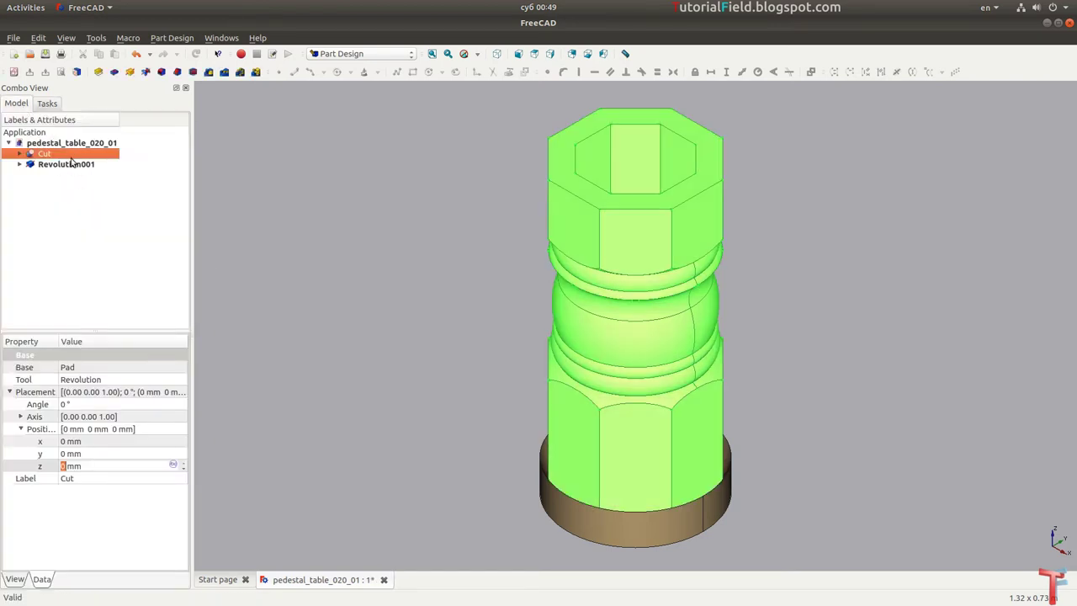
Step: Select Cut and Revolution001 together and switch to the Part workbench
left_click(71, 165, "ctrl")
left_click(335, 54)
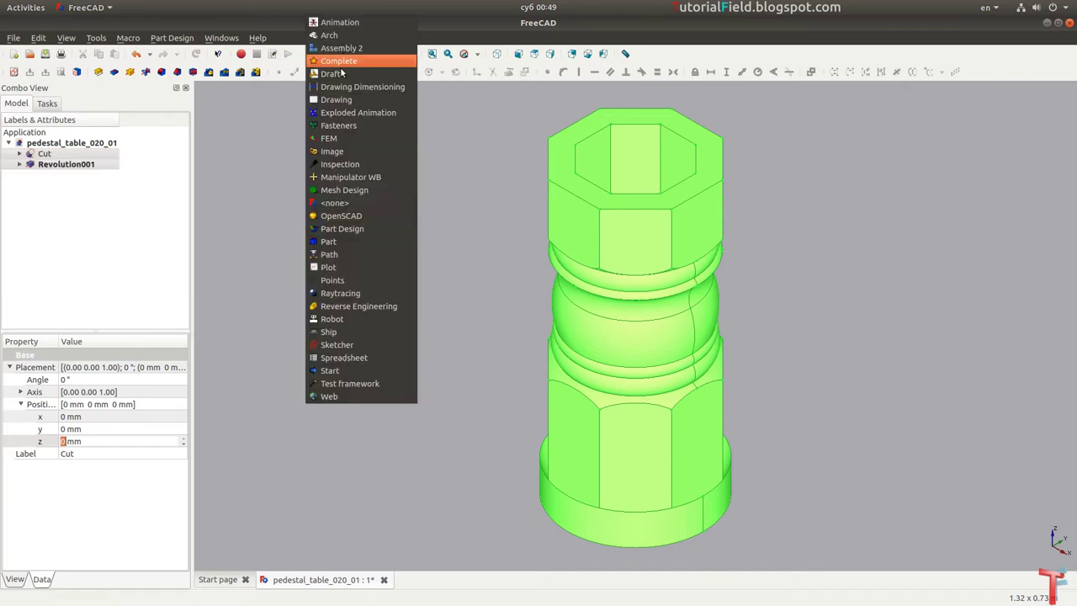
left_click(340, 227)
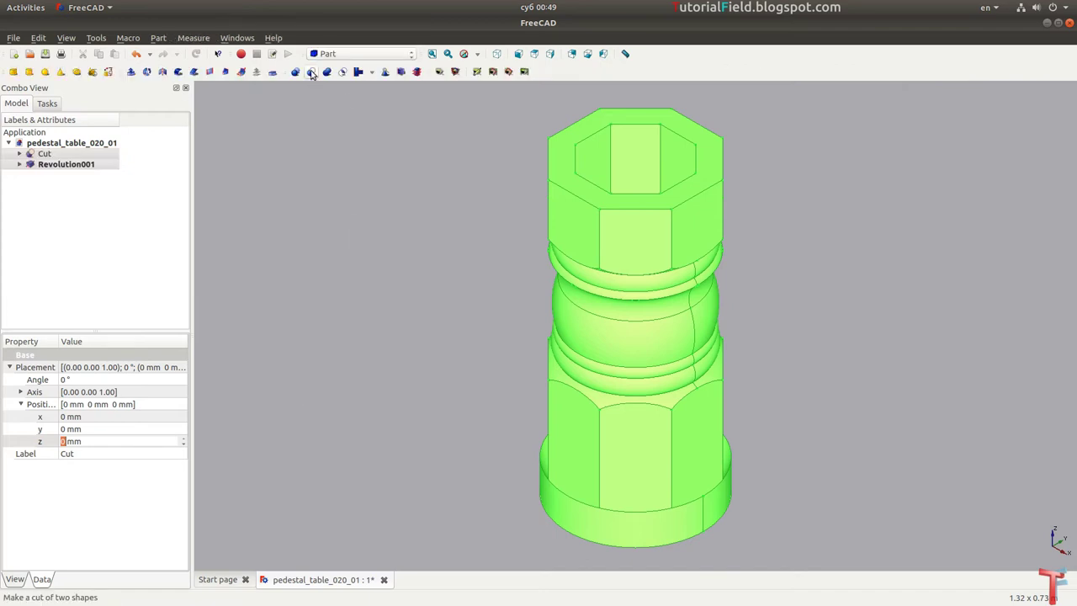
Step: Inspect the Cut001 column with its rounded foot from several angles and save the document
key("1")
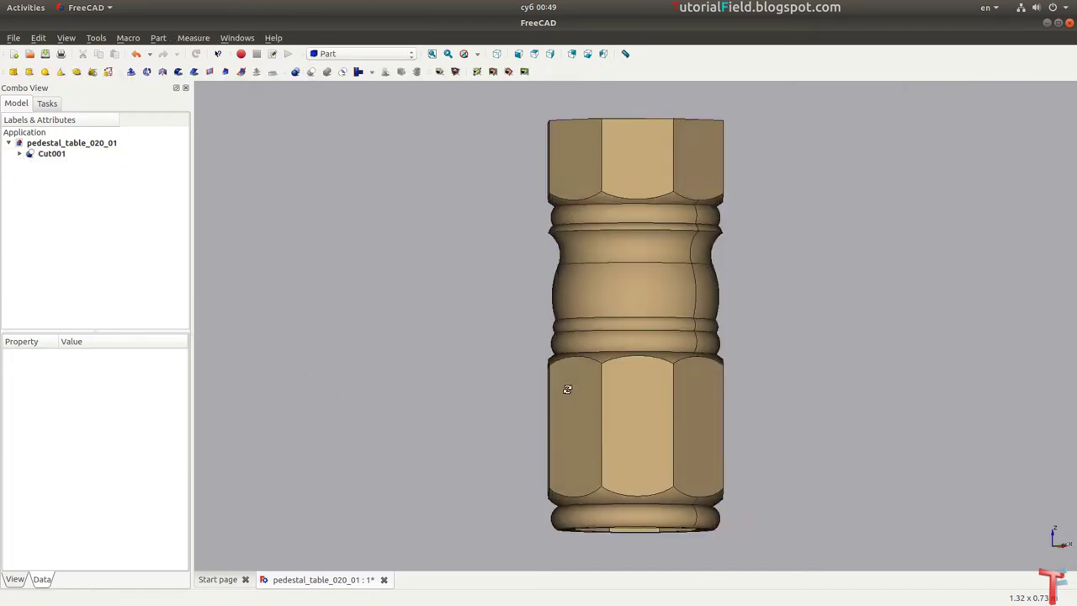
scroll(637, 454, "up", 2)
middle_click_drag(647, 423, 544, 473)
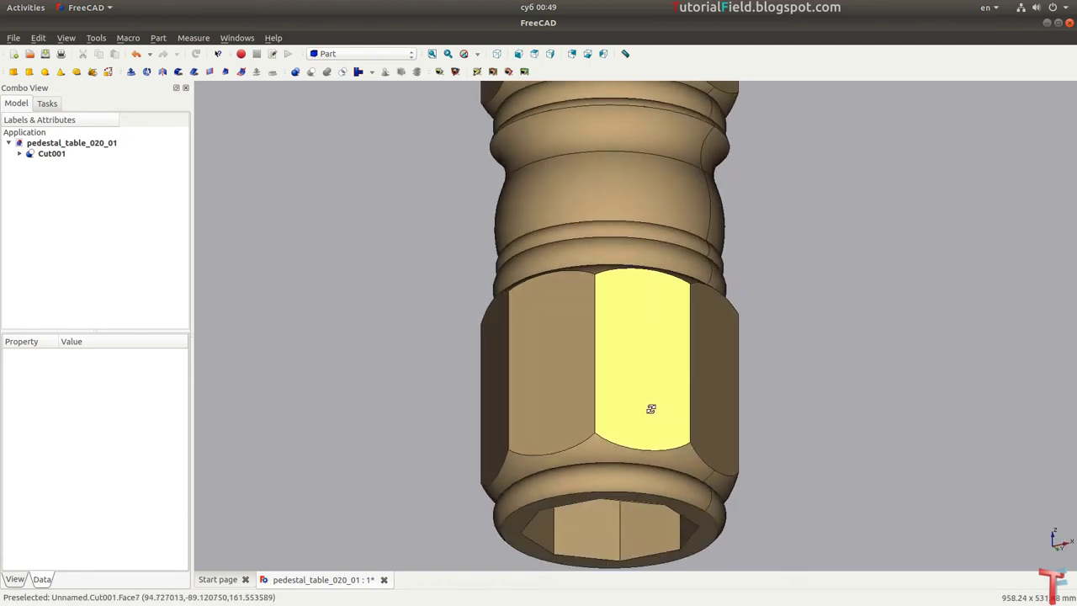
scroll(596, 361, "down", 2)
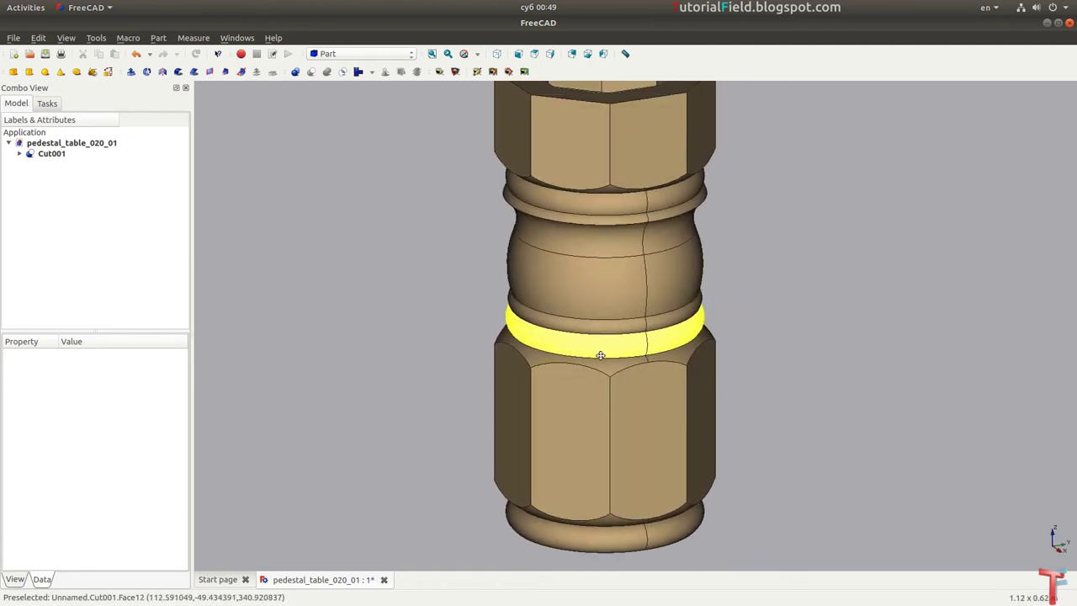
mouse_move(598, 354)
middle_mouse_down()
mouse_move(660, 364)
mouse_move(682, 401)
middle_mouse_up()
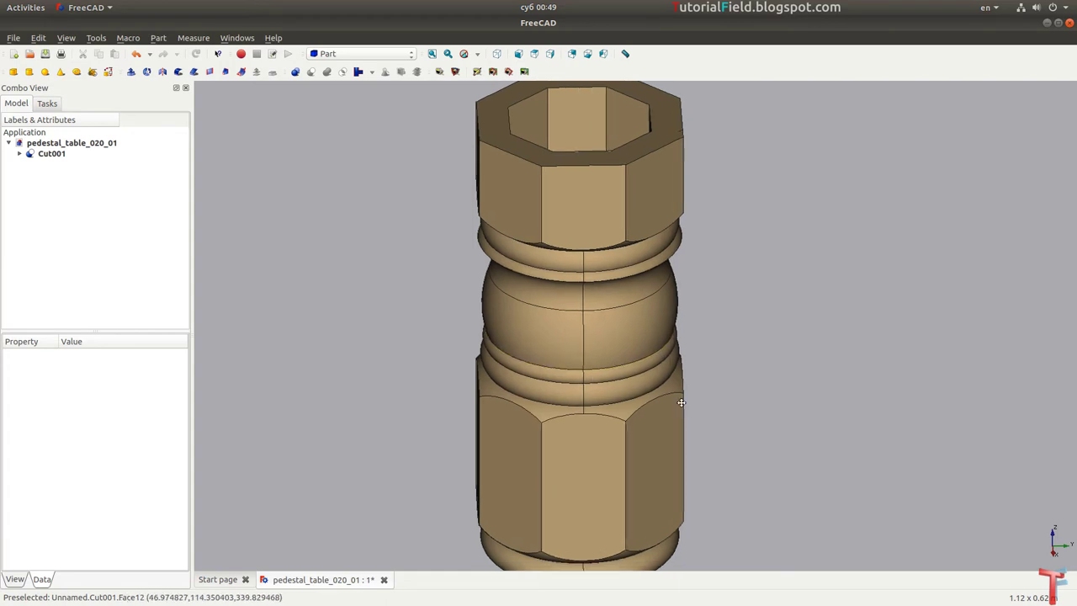
left_click(432, 53)
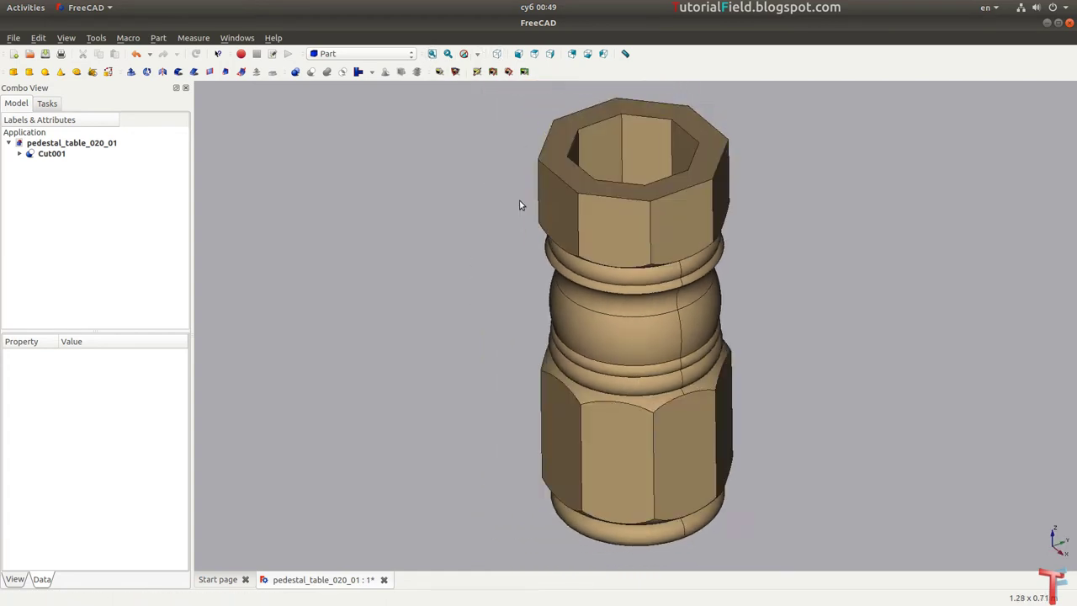
middle_click_drag(520, 200, 481, 310)
key("ctrl+s")
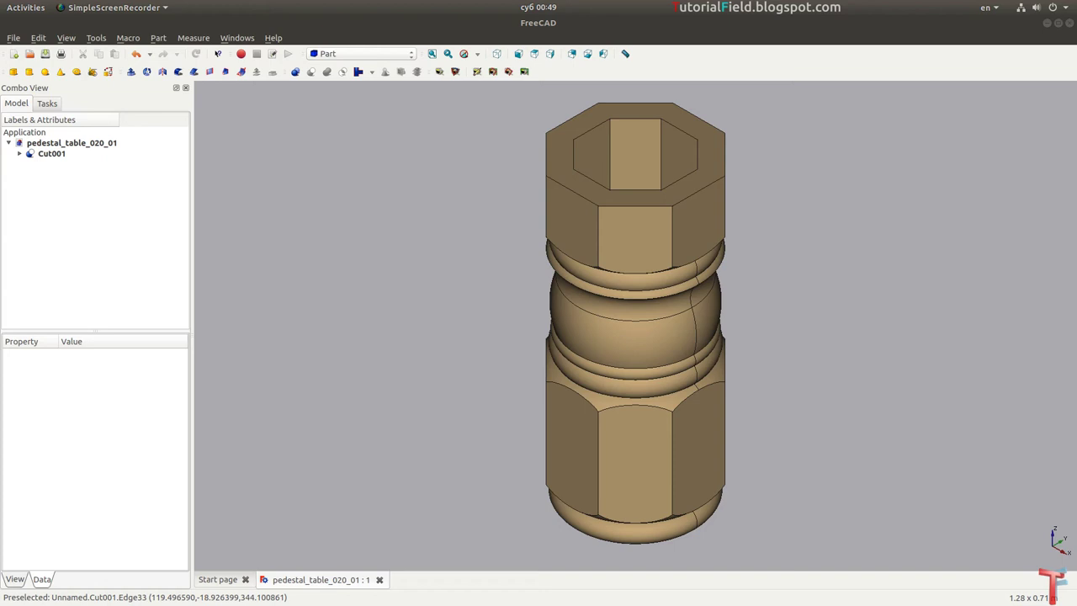
Step: Select the column's octagonal top face and create a new Part Design sketch on it
left_click(700, 166)
left_click(709, 166)
left_click(718, 153)
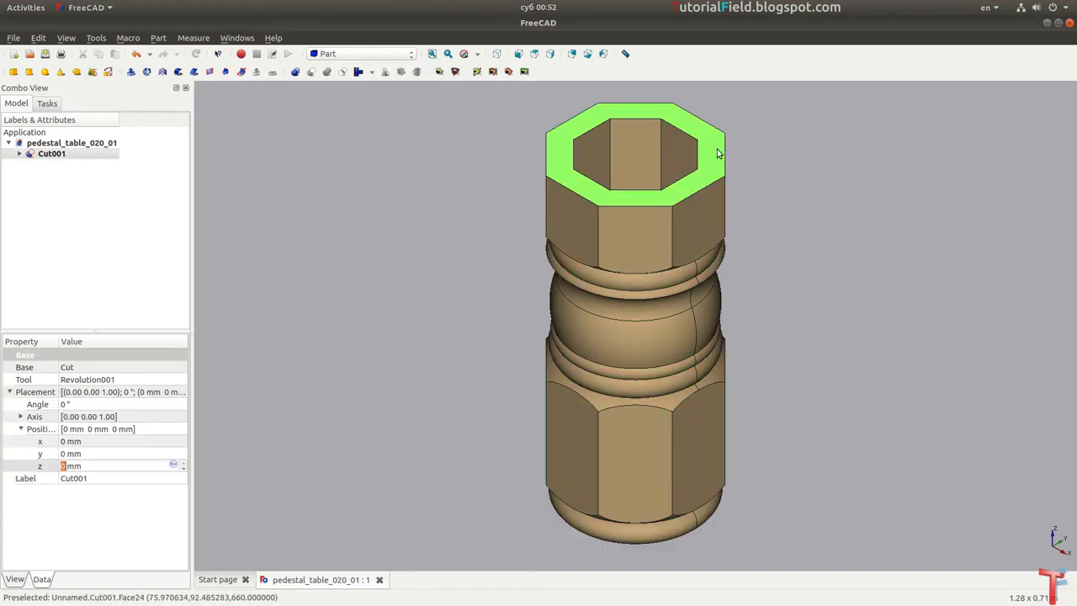
left_click(361, 53)
left_click(347, 227)
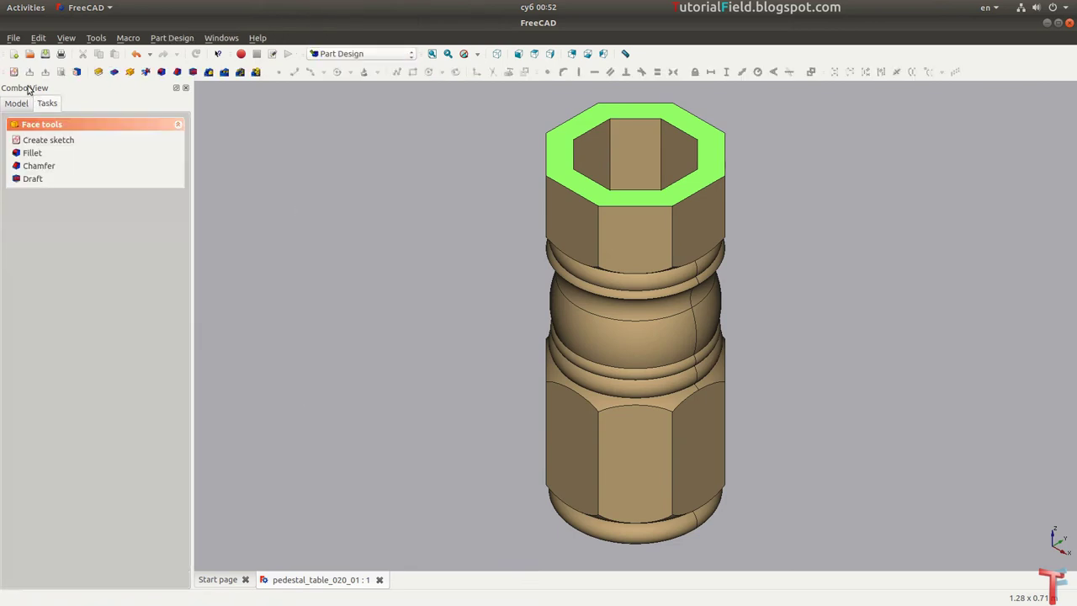
left_click(48, 140)
Step: Link the inner and outer upper-left and upper-right octagon edges as external geometry
scroll(793, 270, "up", 3)
scroll(628, 287, "up", 2)
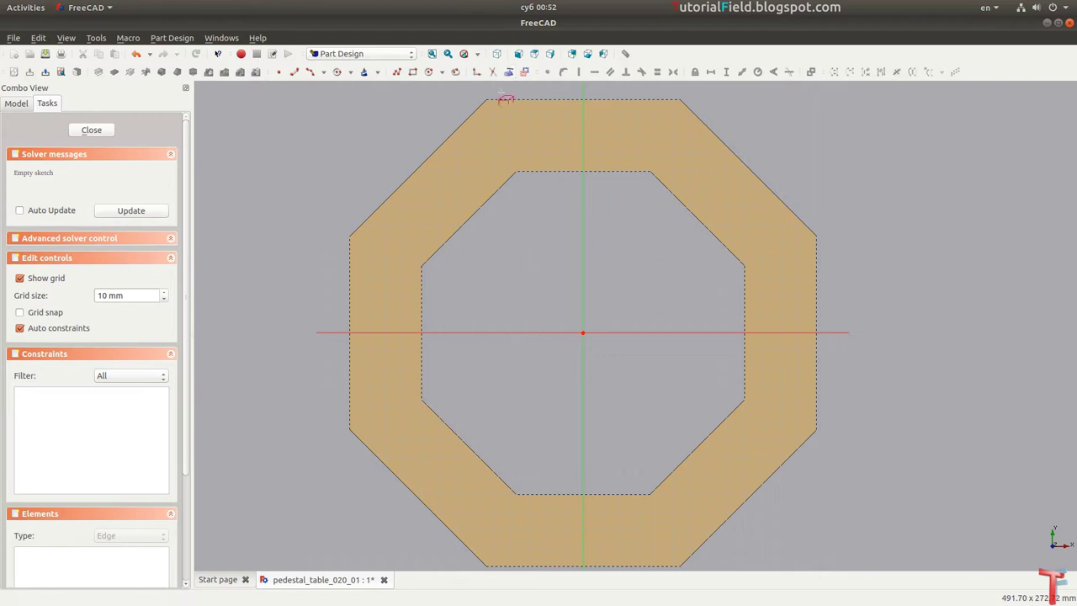
left_click(469, 118)
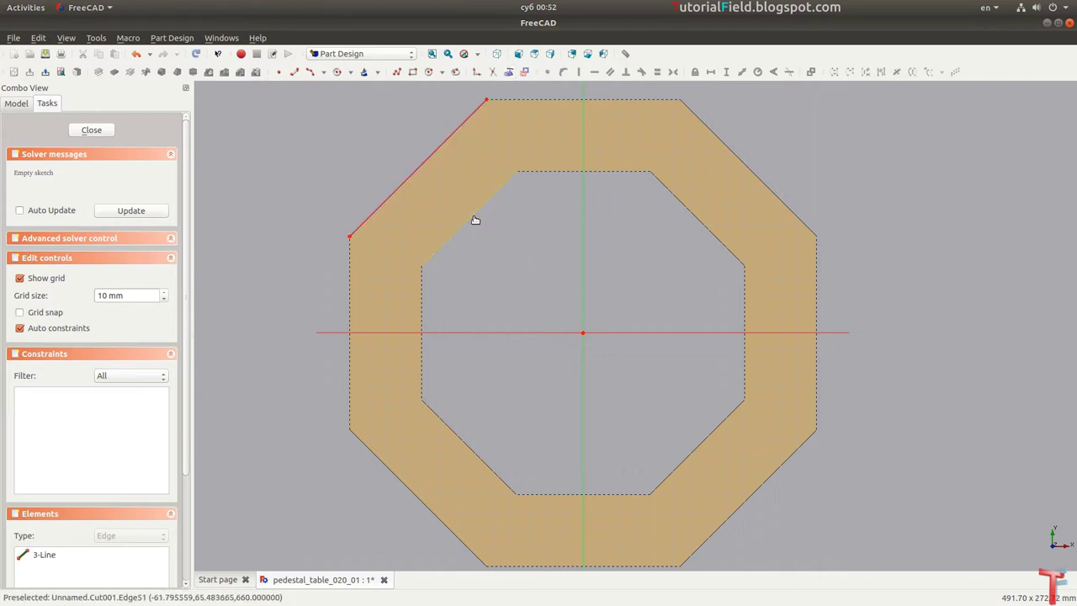
left_click(474, 216)
left_click(689, 214)
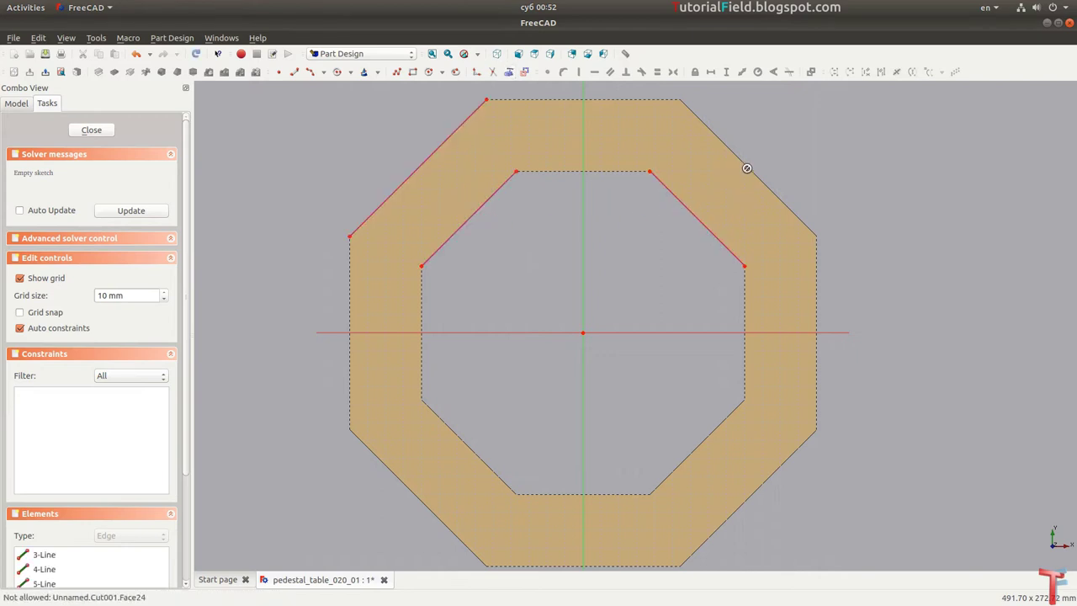
left_click(749, 169)
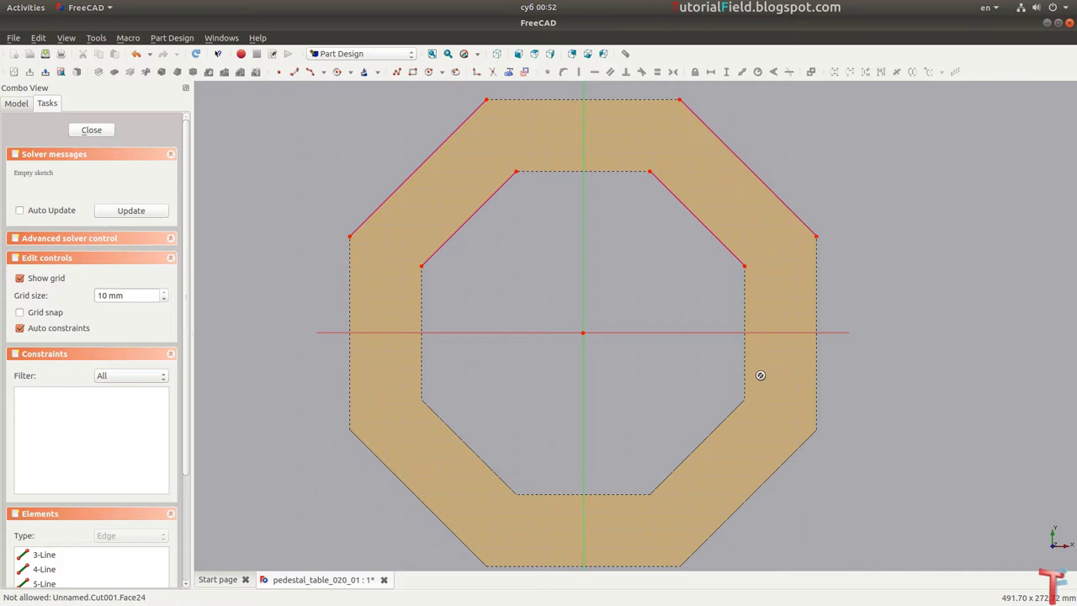
Step: Link the inner and outer lower-right edges and the outer lower-left edge as external geometry
left_click(722, 423)
left_click(752, 496)
middle_click_drag(619, 441, 570, 351)
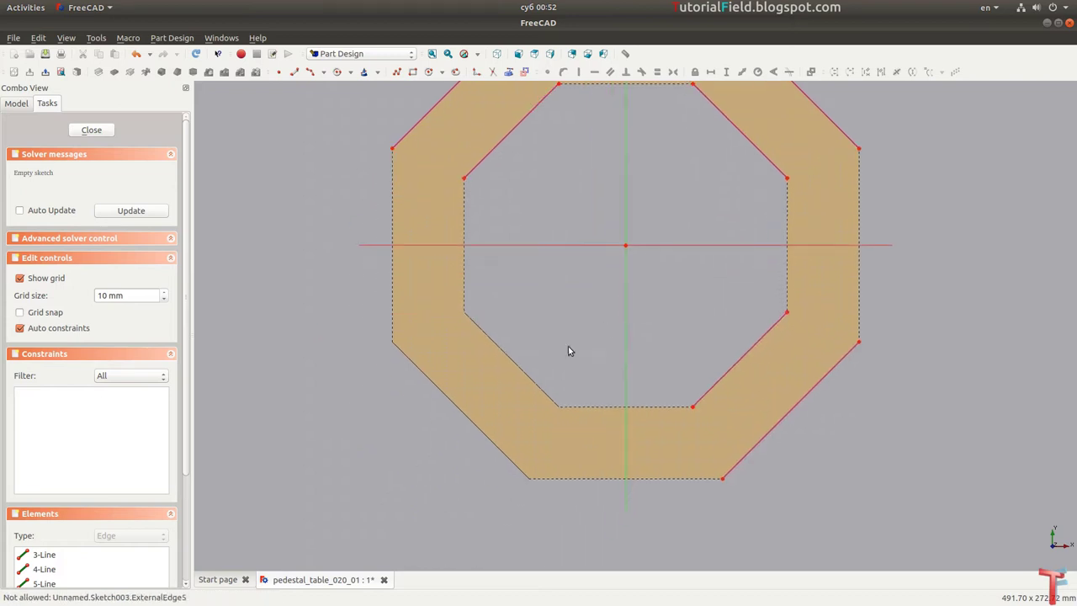
left_click(467, 421)
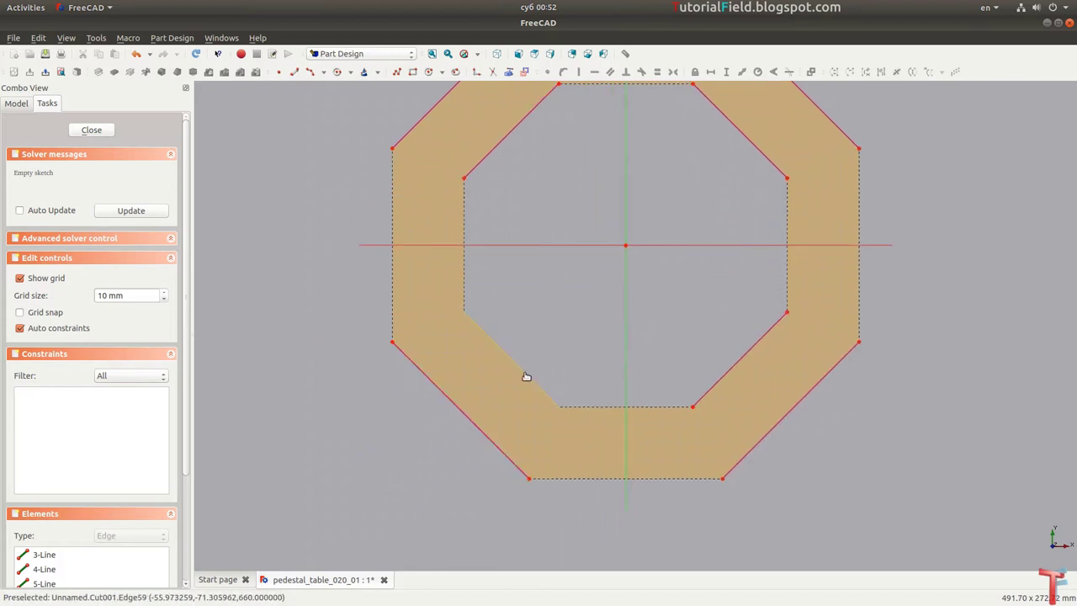
middle_click_drag(512, 253, 482, 387)
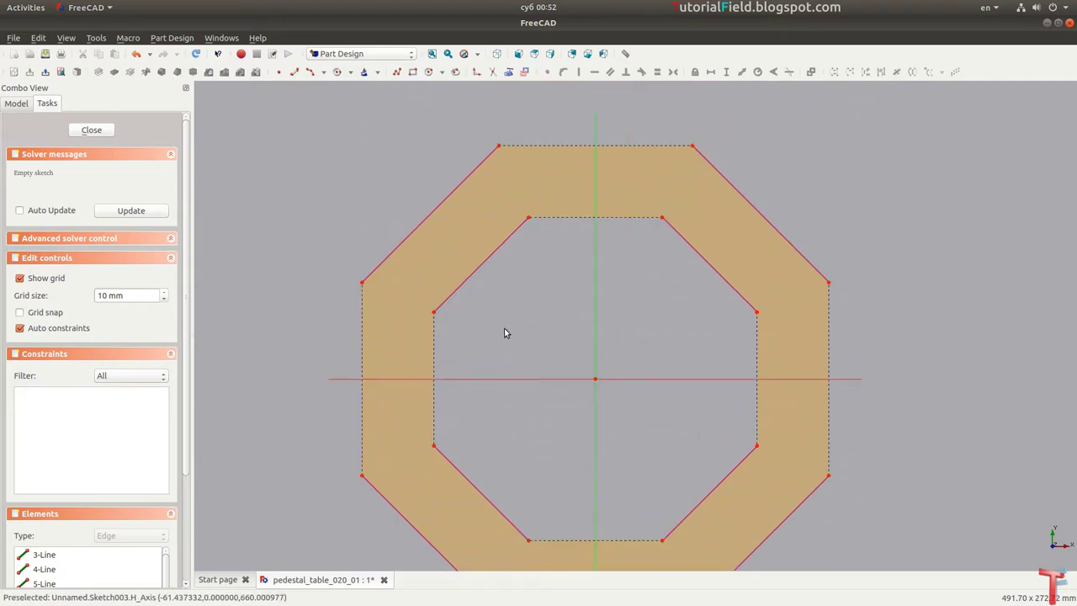
scroll(504, 333, "up", 2)
scroll(503, 330, "up", 1)
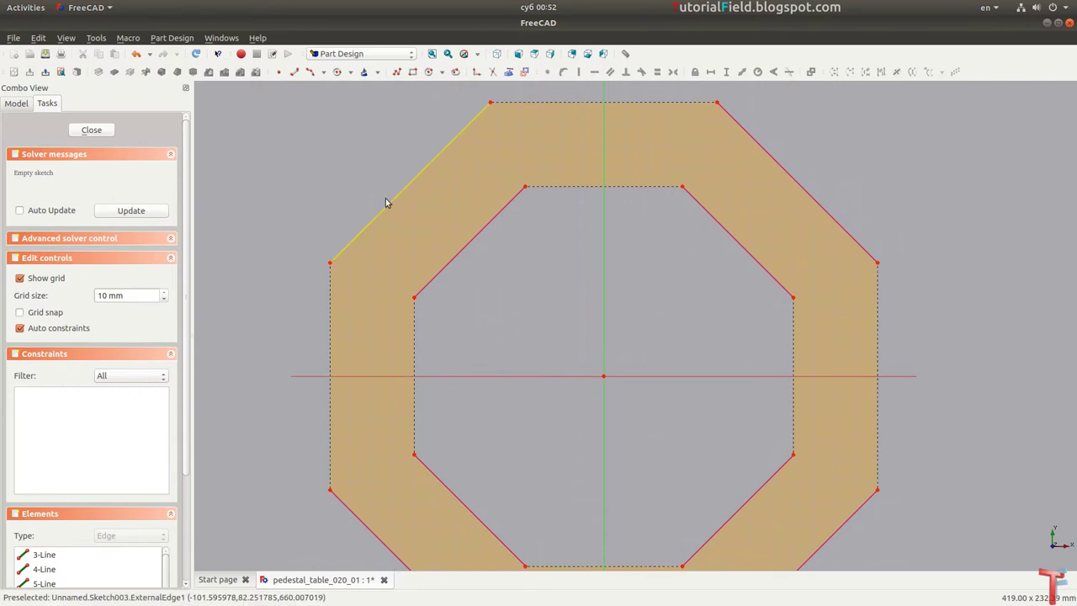
left_click(399, 74)
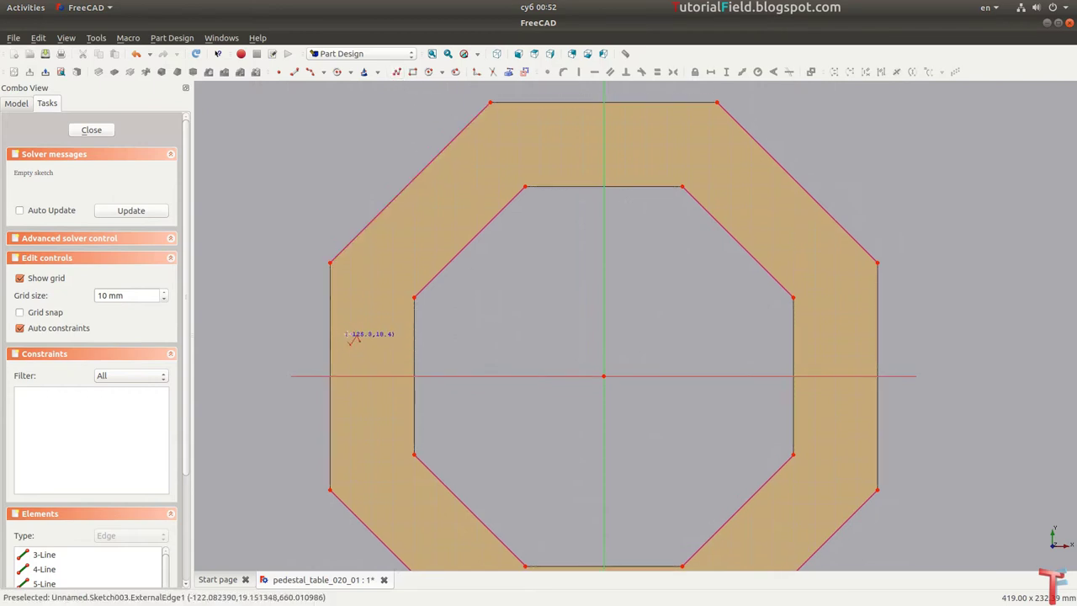
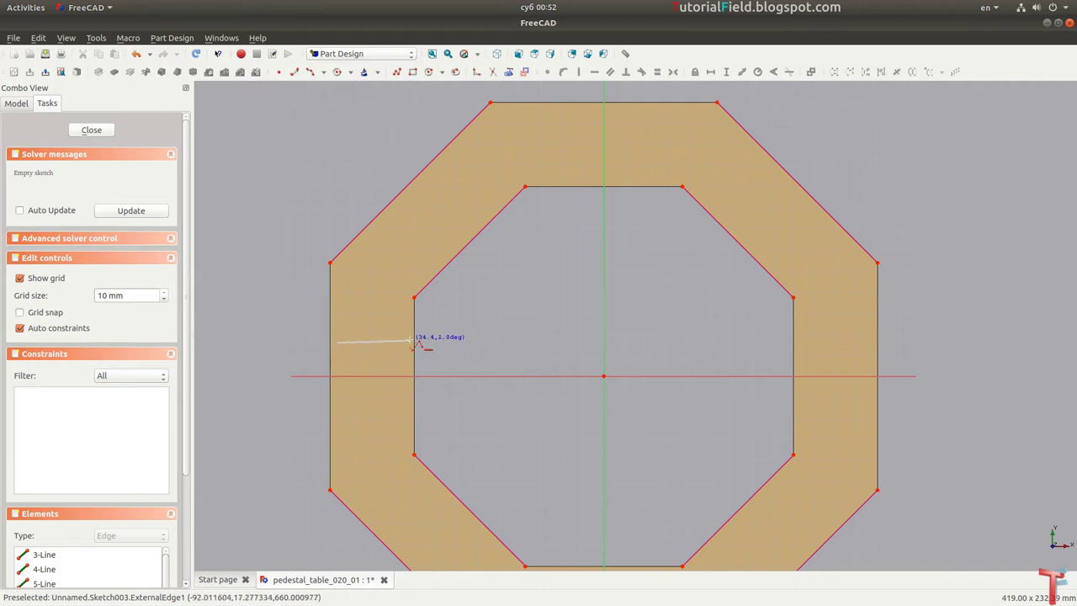
Step: Draw a closed eight-edge polyline around the ring's upper-left corner piece, following its inner and outer diagonals
left_click(411, 342)
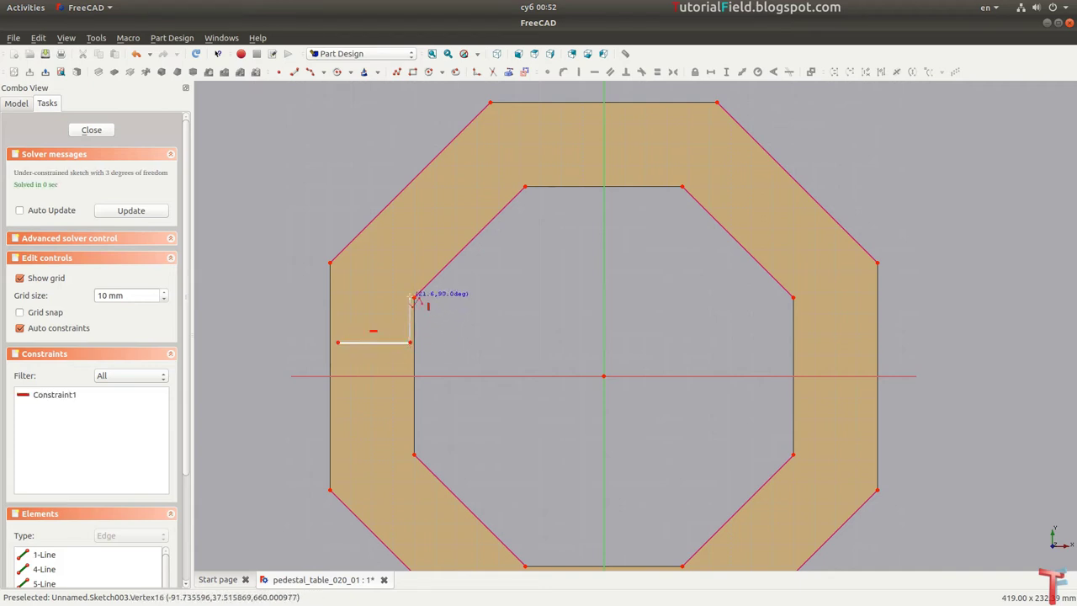
left_click(411, 297)
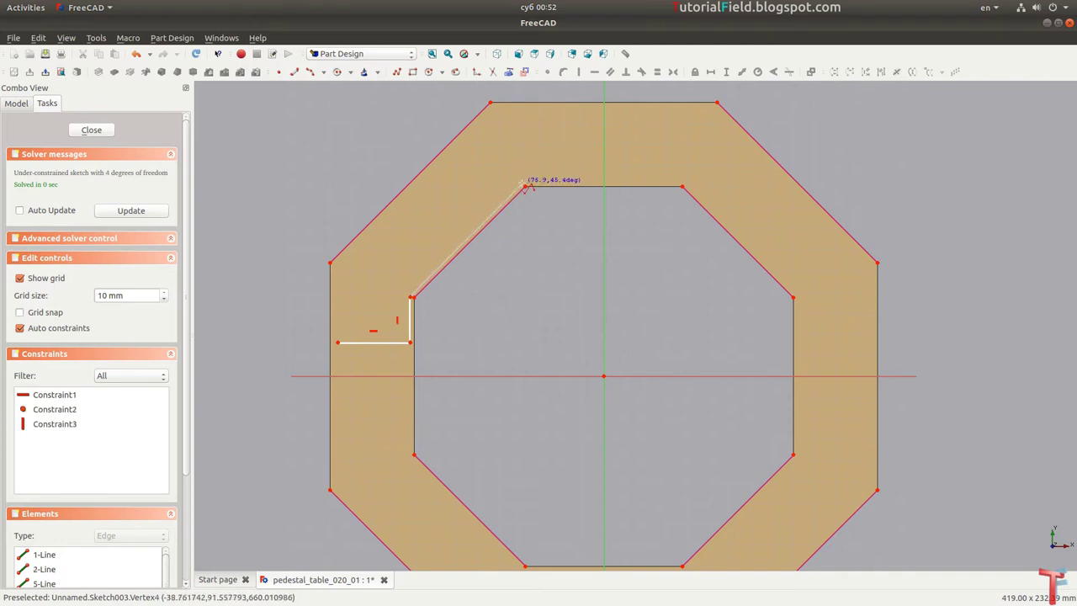
left_click(523, 184)
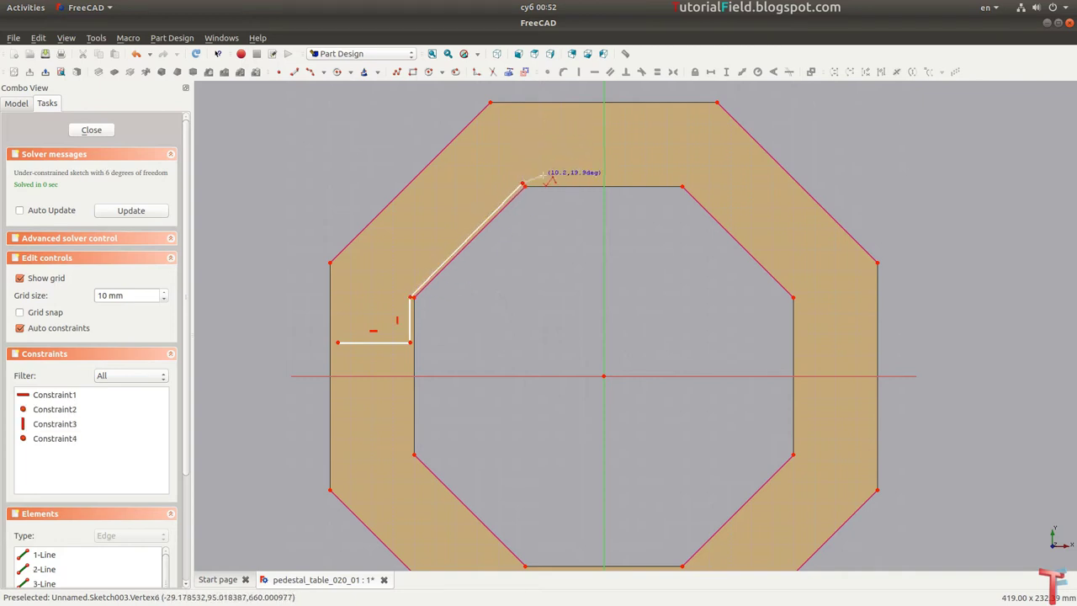
left_click(546, 183)
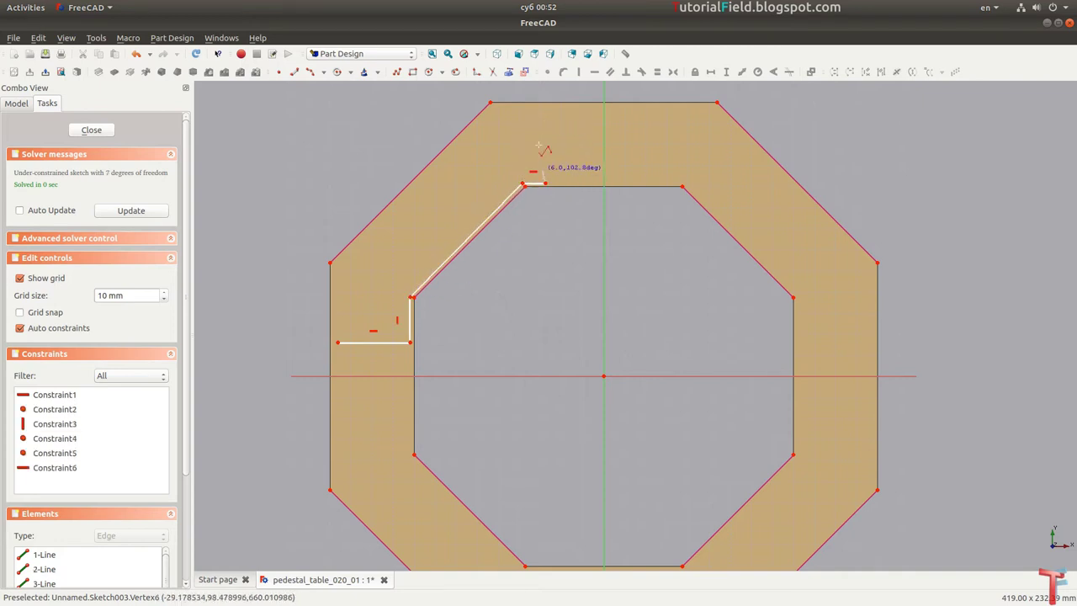
left_click(546, 103)
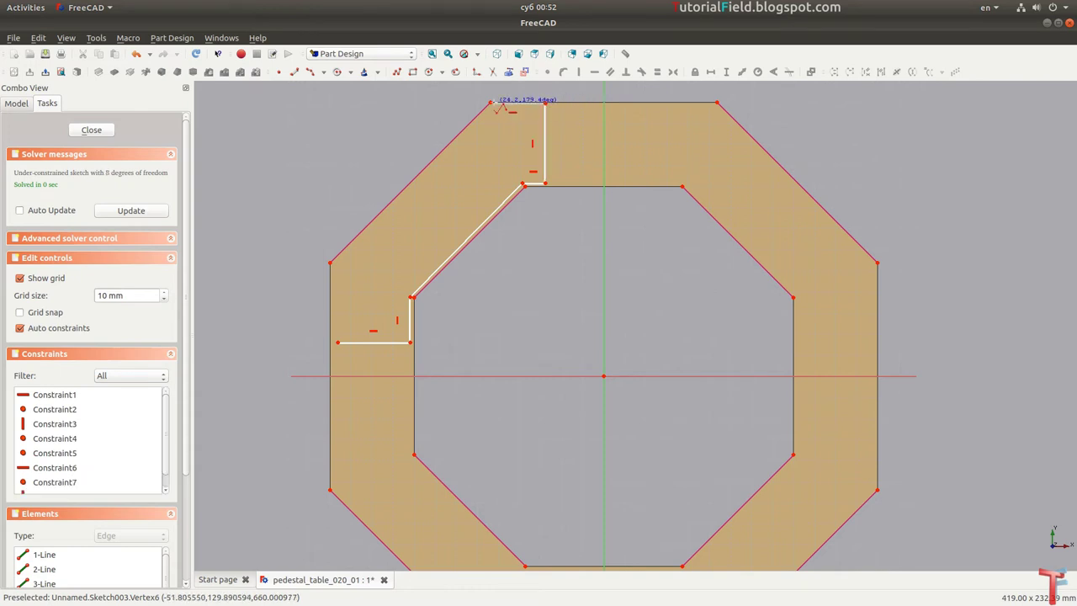
left_click(492, 102)
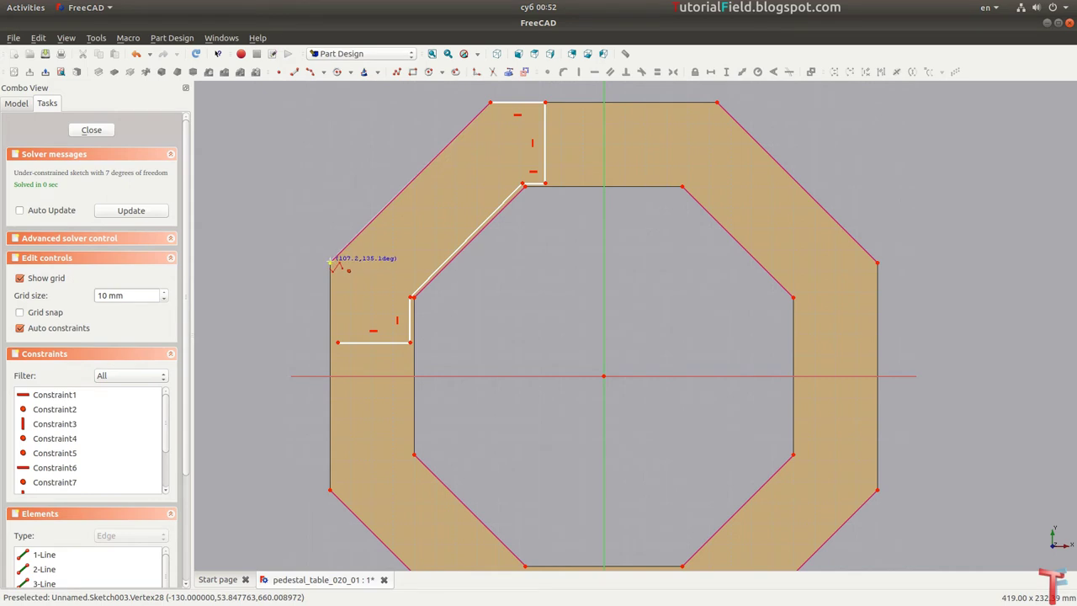
left_click(330, 263)
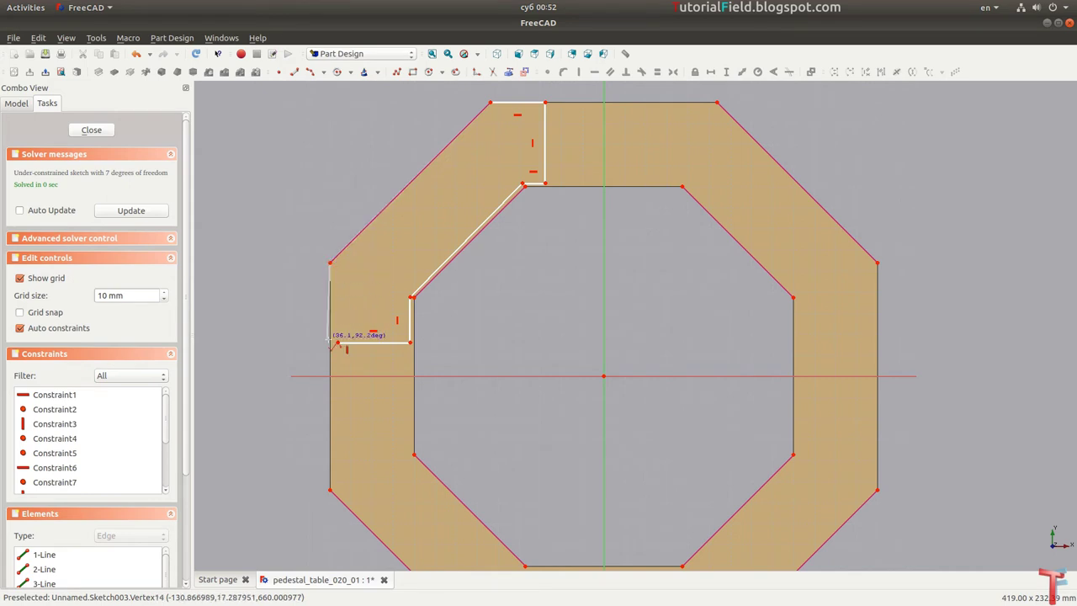
left_click(337, 342)
right_click(350, 339)
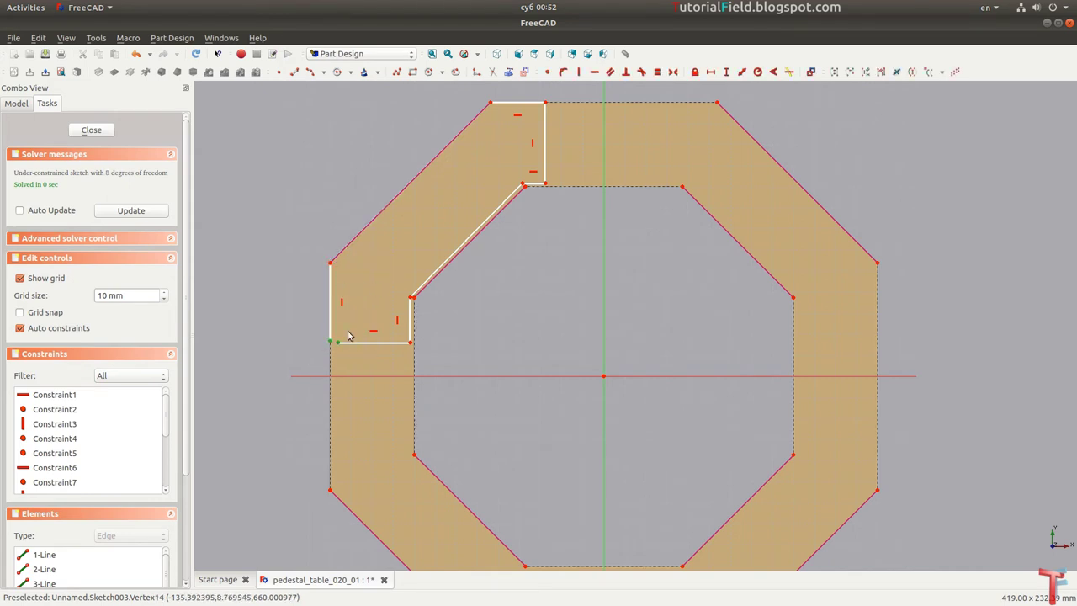
Step: Make the upper-left outline's diagonal end coincident with the short inner top edge
scroll(352, 329, "up", 1)
scroll(427, 282, "up", 1)
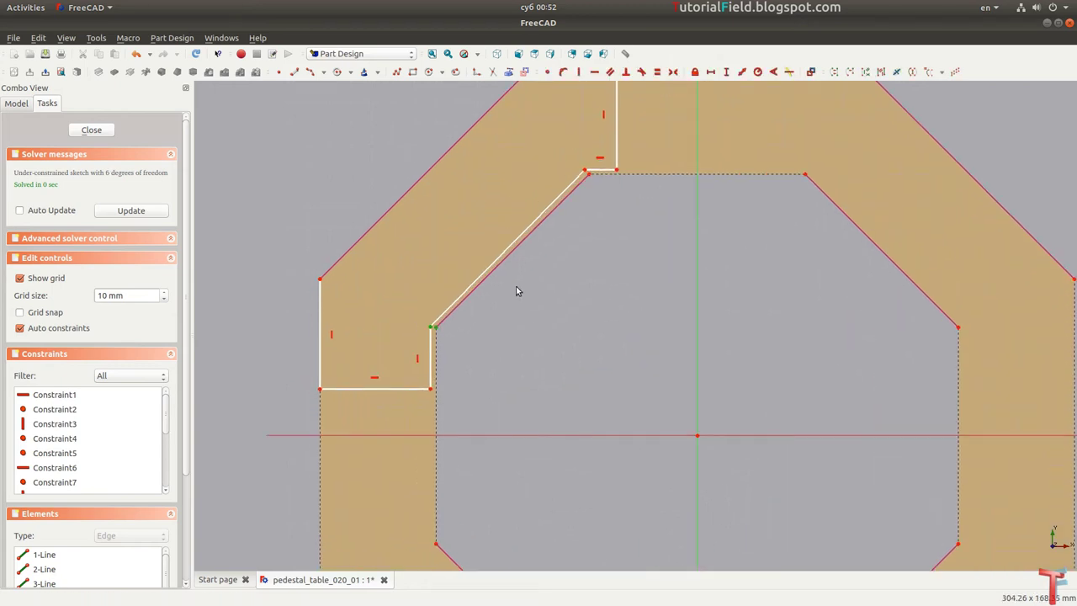
key("c")
key("c")
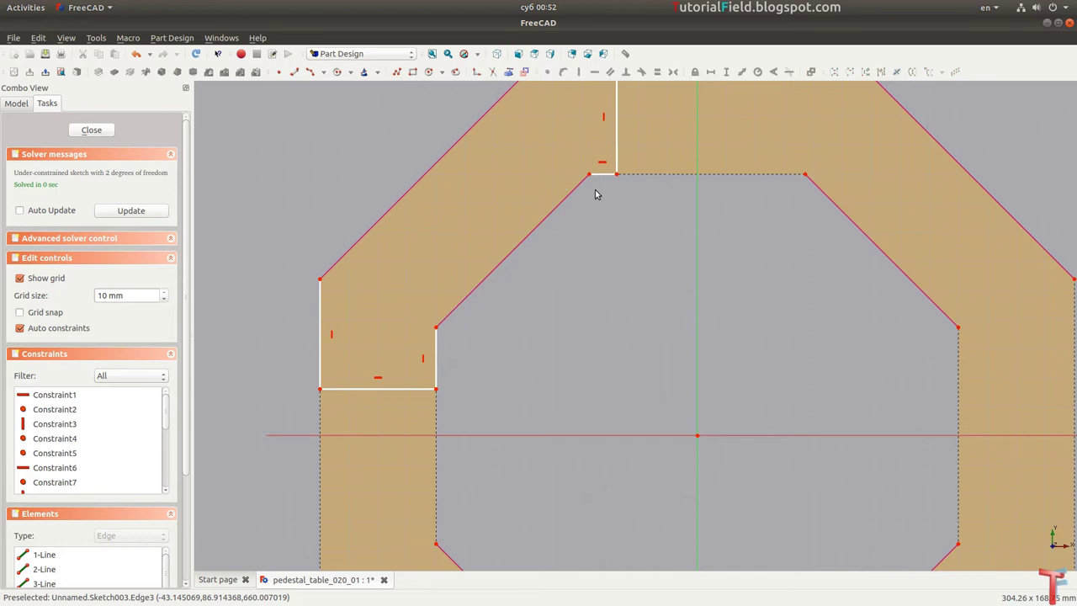
middle_click_drag(599, 193, 601, 239)
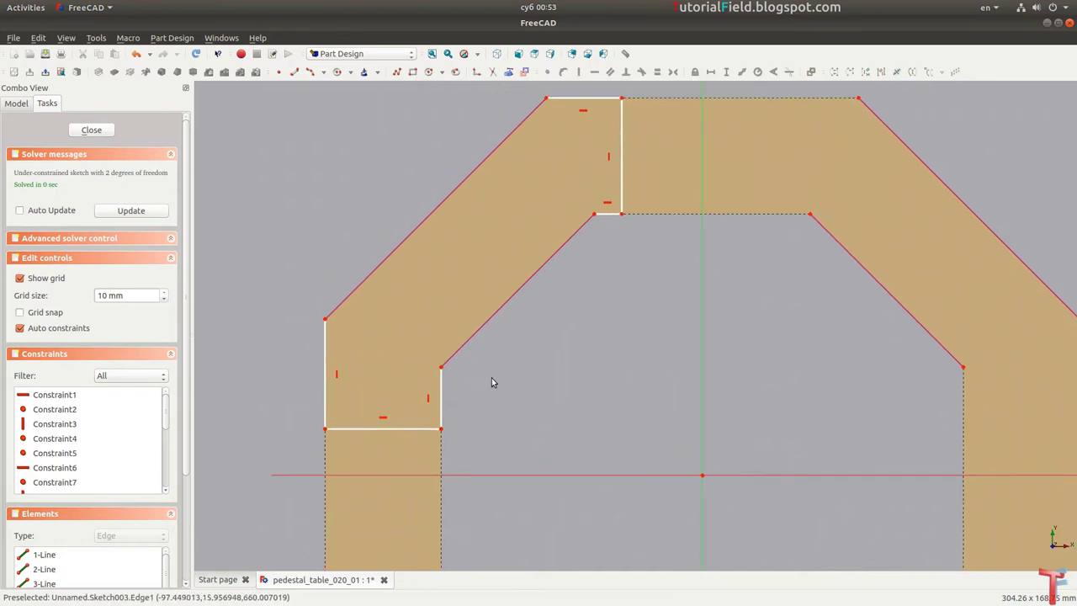
Step: Draw a closed polyline around the ring's upper-right corner piece, from outer top edge to outer right side
mouse_move(729, 375)
middle_mouse_down()
mouse_move(629, 358)
mouse_move(680, 309)
middle_mouse_up()
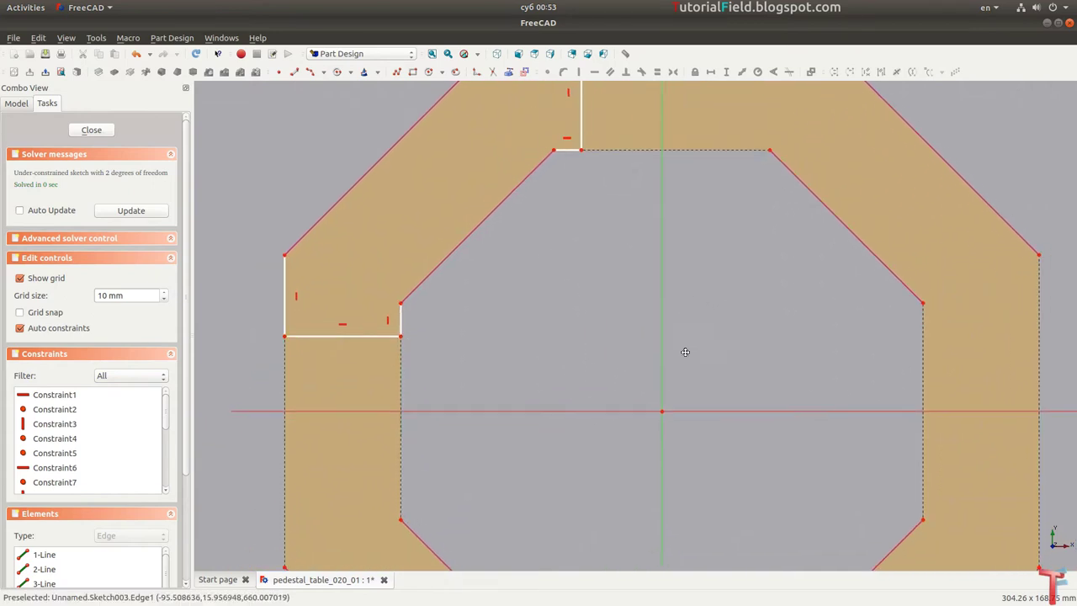
scroll(685, 351, "down", 1)
middle_click_drag(685, 351, 540, 369)
left_click(397, 72)
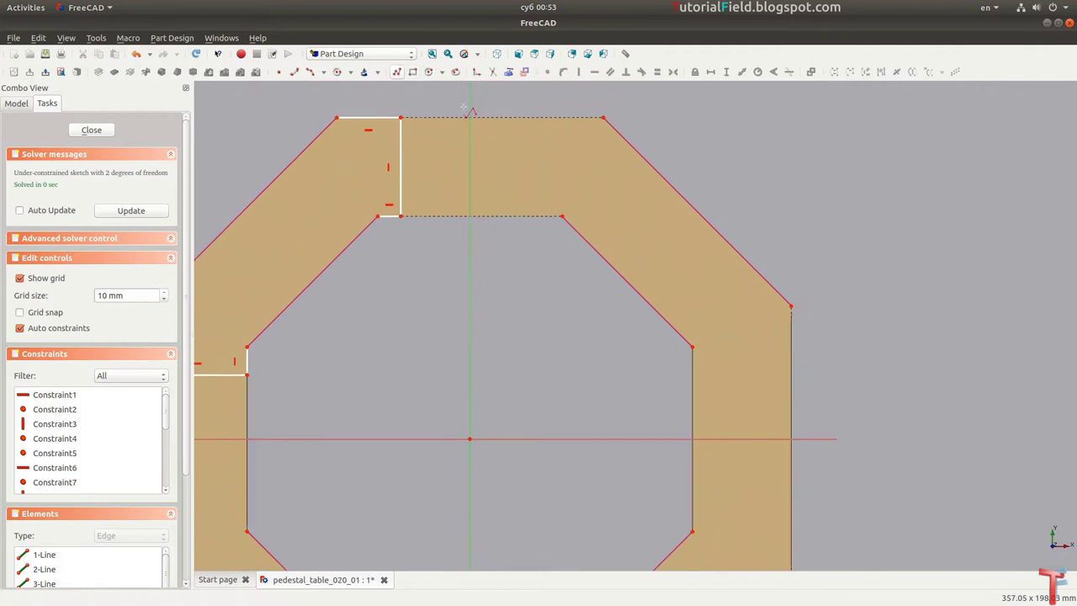
left_click(542, 119)
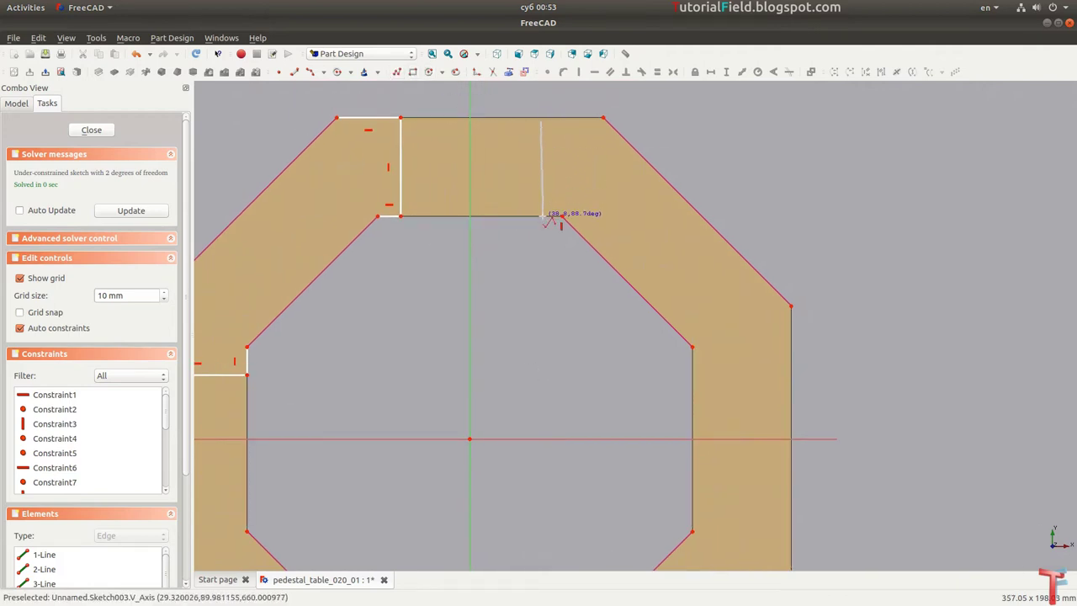
left_click(542, 217)
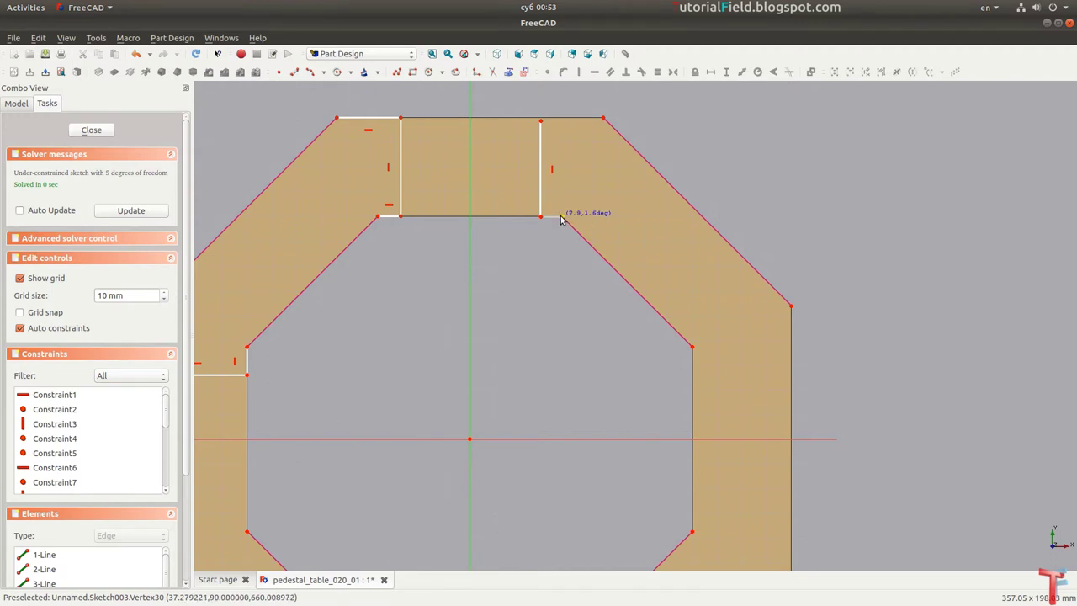
left_click(561, 218)
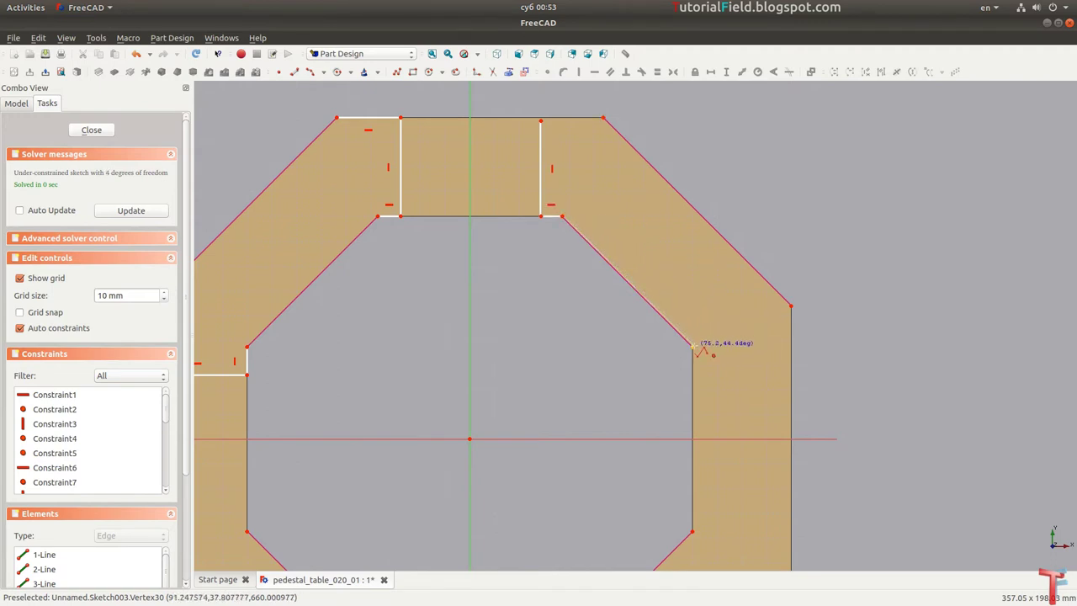
left_click(692, 346)
left_click(693, 376)
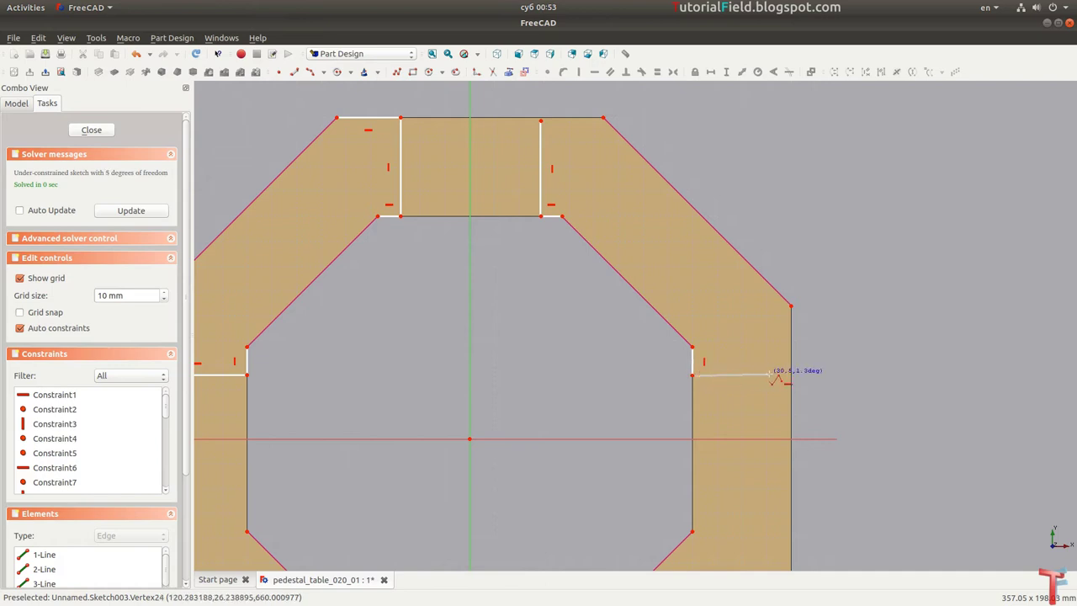
left_click(789, 376)
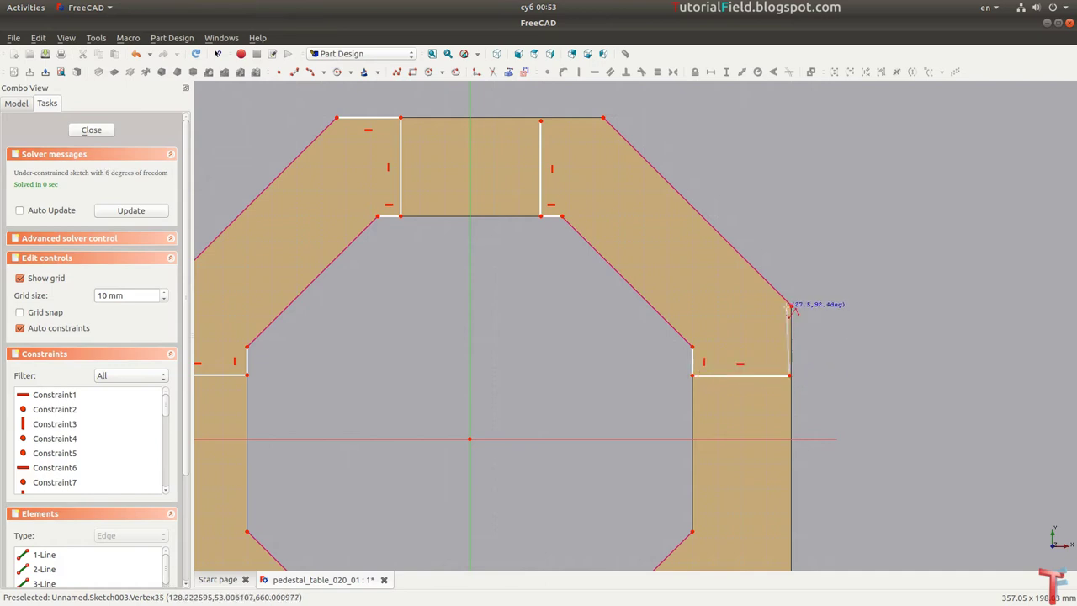
left_click(790, 305)
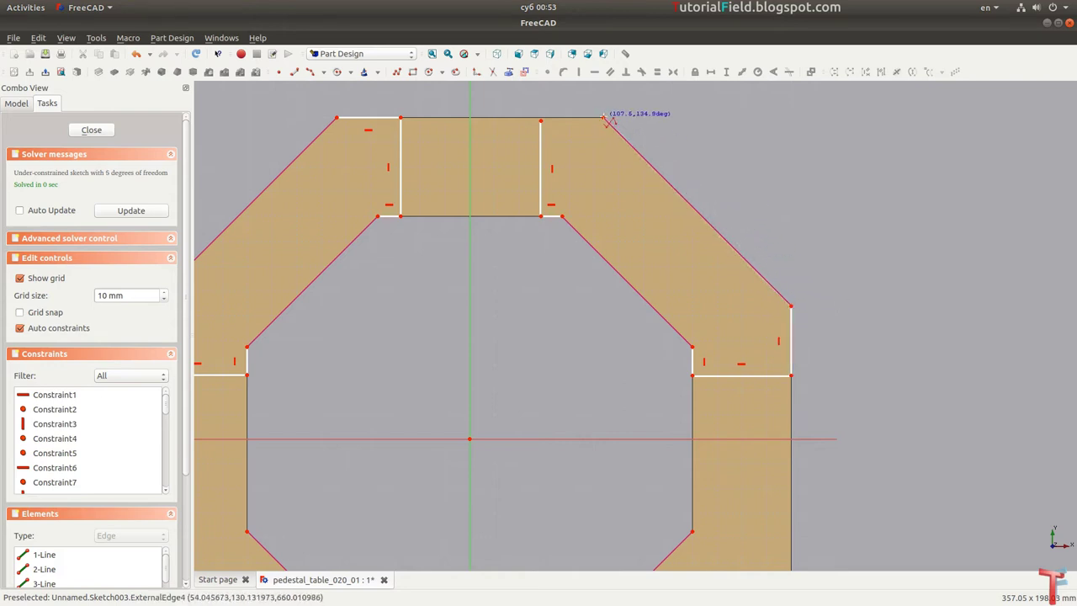
left_click(541, 119)
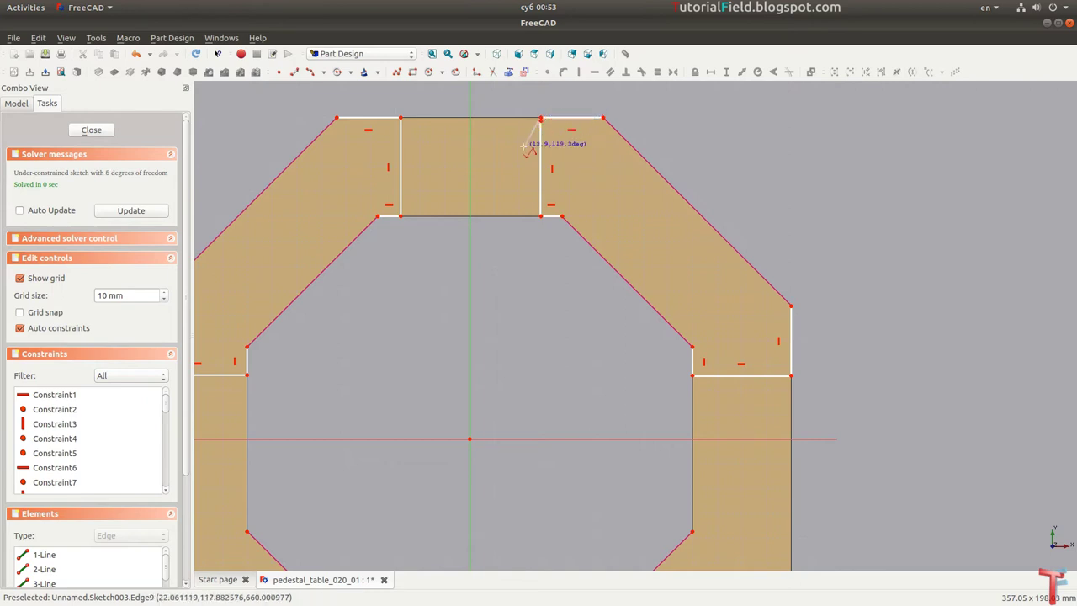
right_click(552, 129)
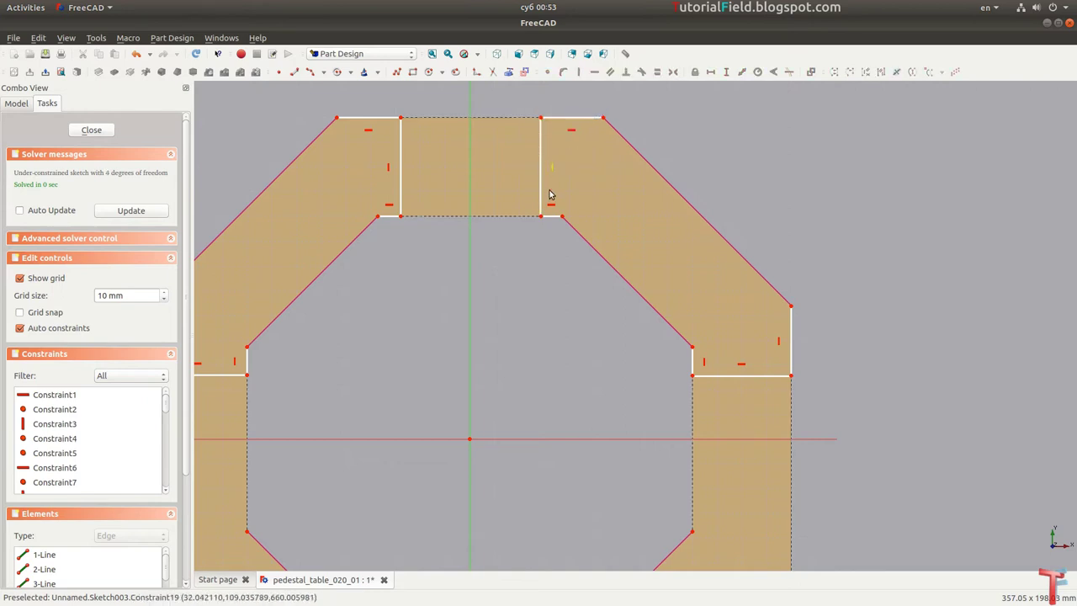
Step: Nudge the upper-right outline's bottom edge upward
left_click_drag(722, 380, 738, 370)
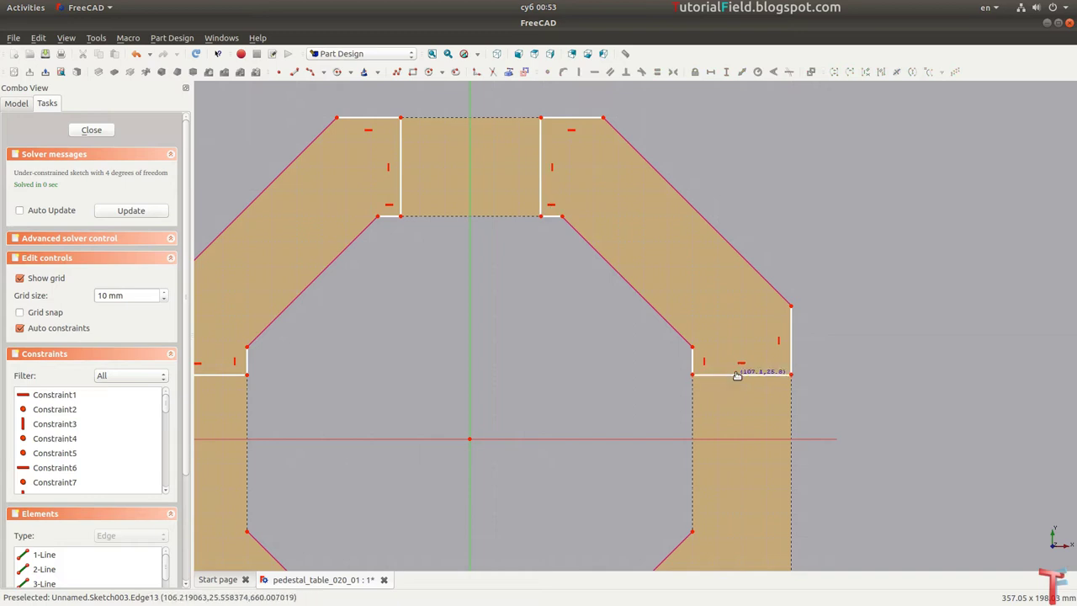
scroll(662, 295, "down", 3)
scroll(463, 152, "up", 3)
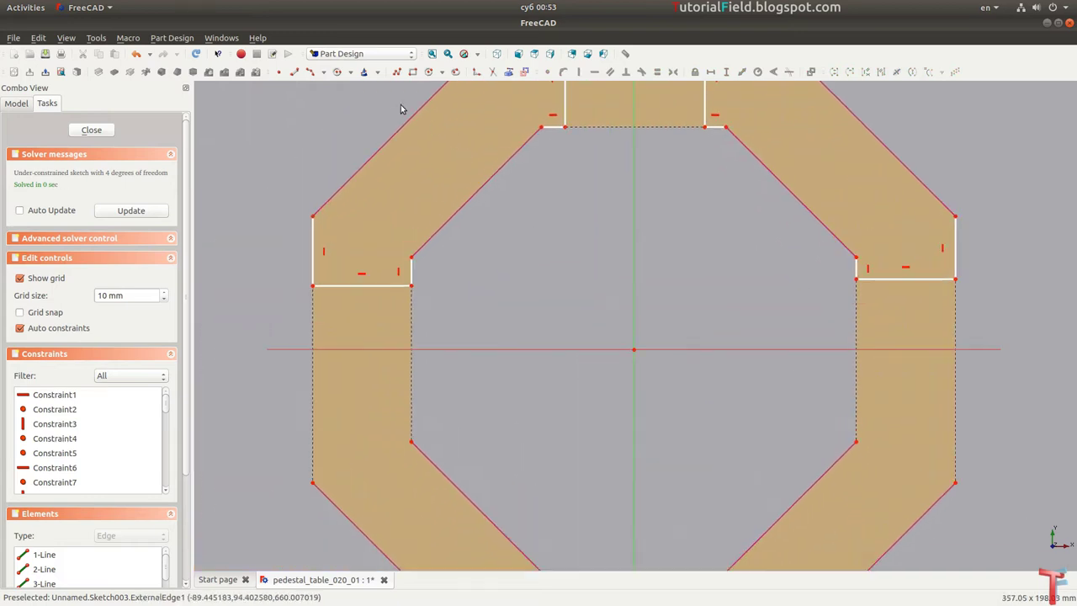
scroll(413, 109, "down", 2)
scroll(457, 204, "up", 2)
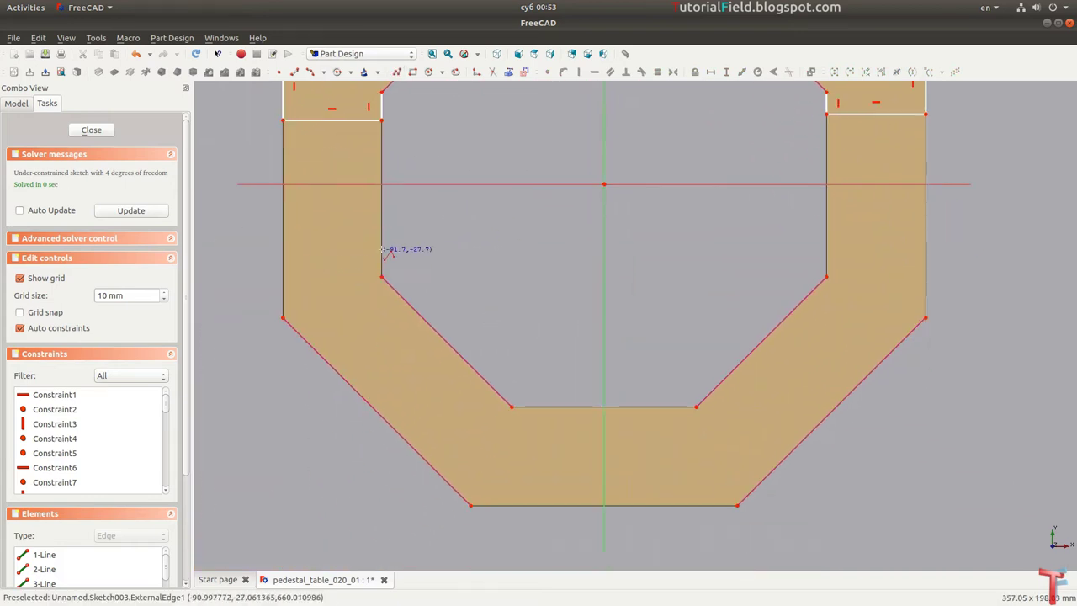
Step: Draw a closed polyline around the lower-left corner piece of the ring
left_click(381, 276)
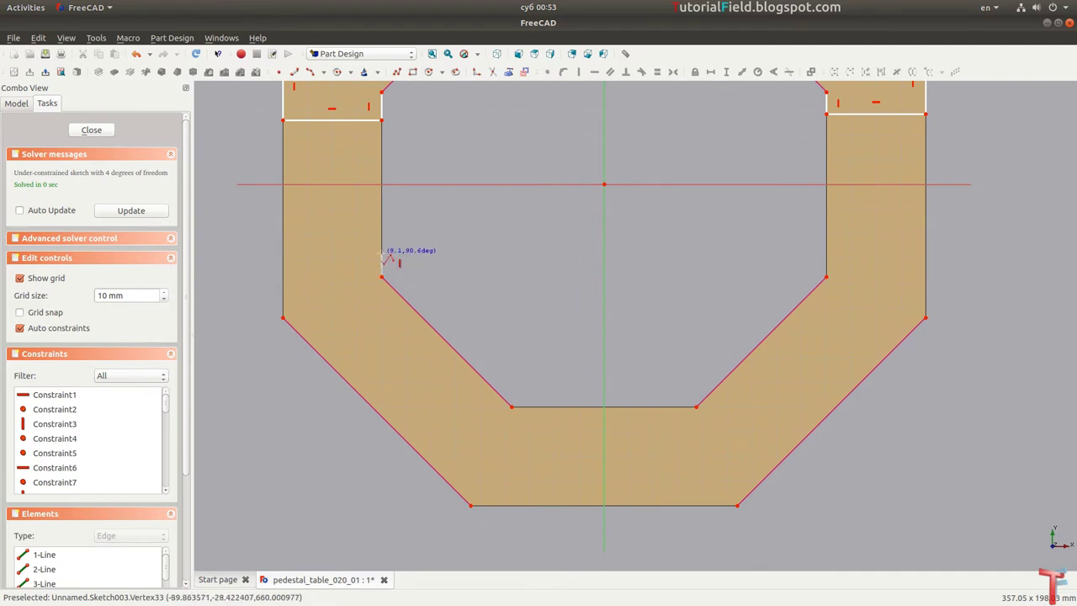
left_click(382, 253)
left_click(283, 253)
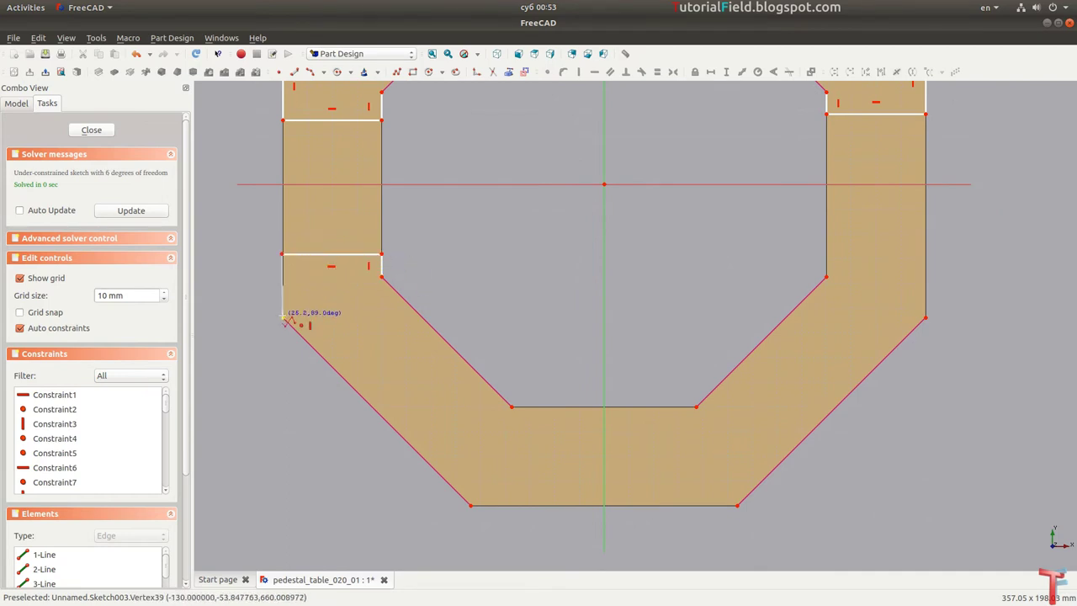
left_click(284, 319)
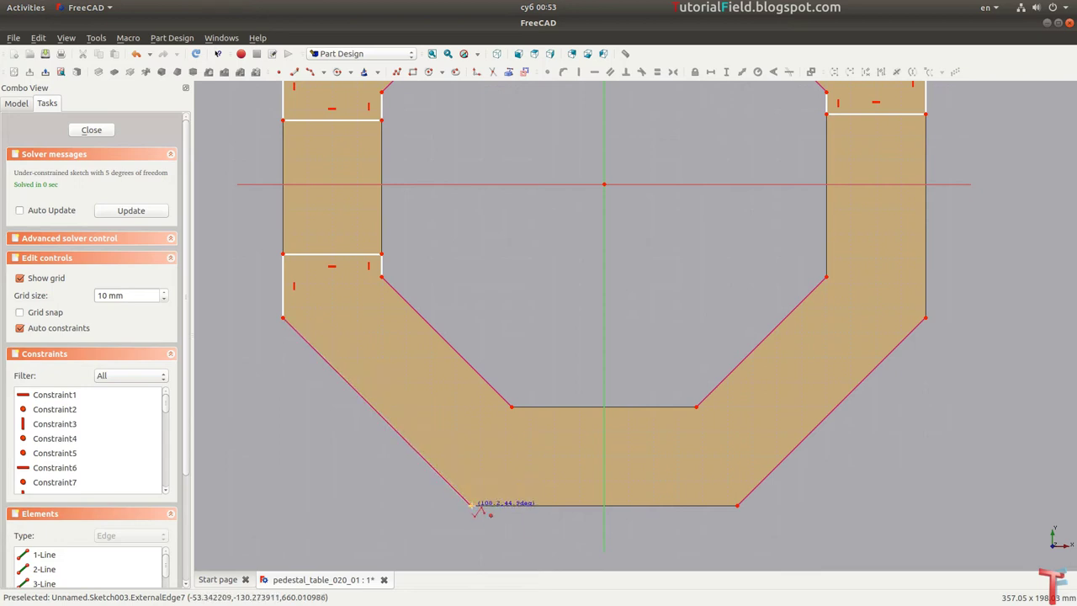
left_click(471, 505)
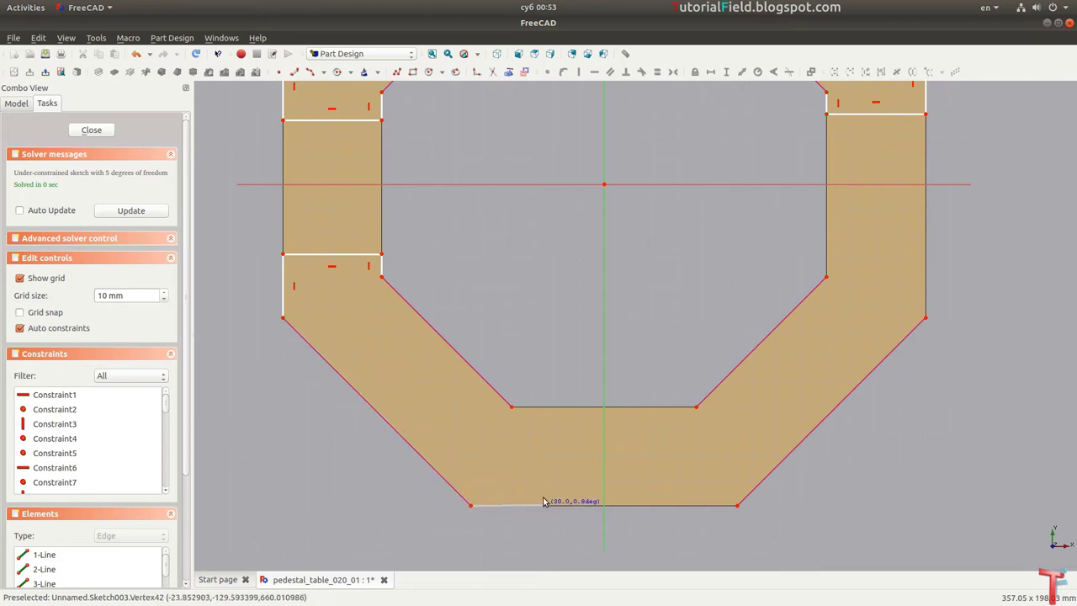
left_click(544, 504)
left_click(545, 407)
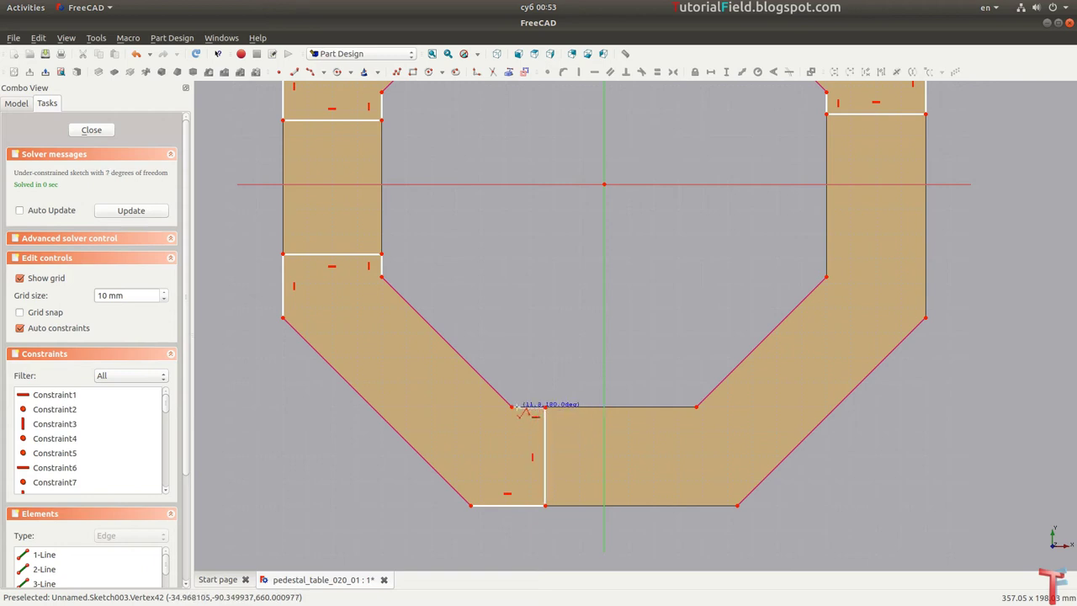
left_click(513, 408)
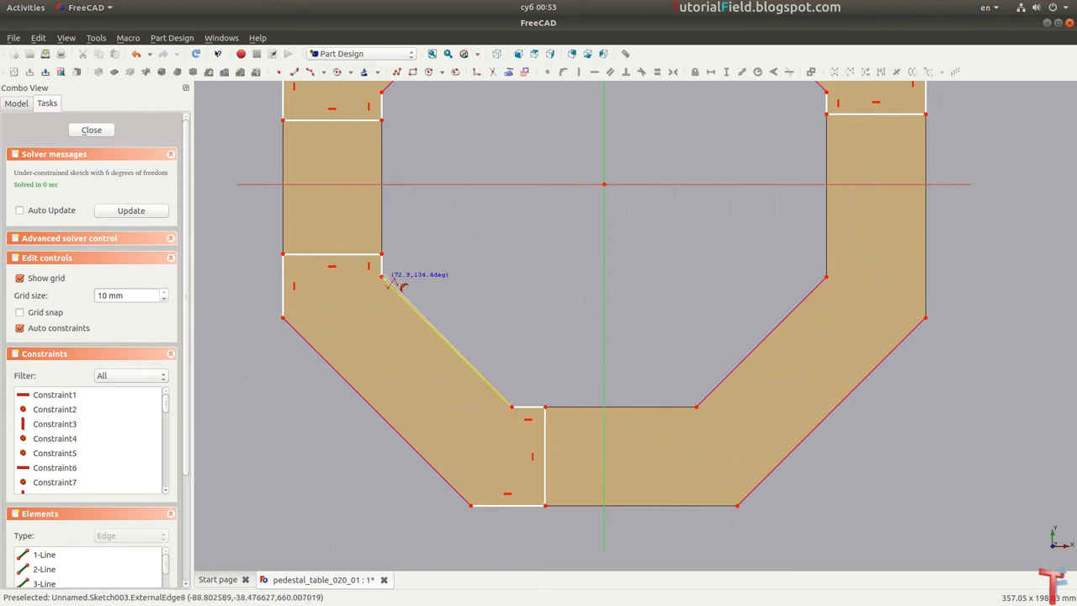
left_click(383, 276)
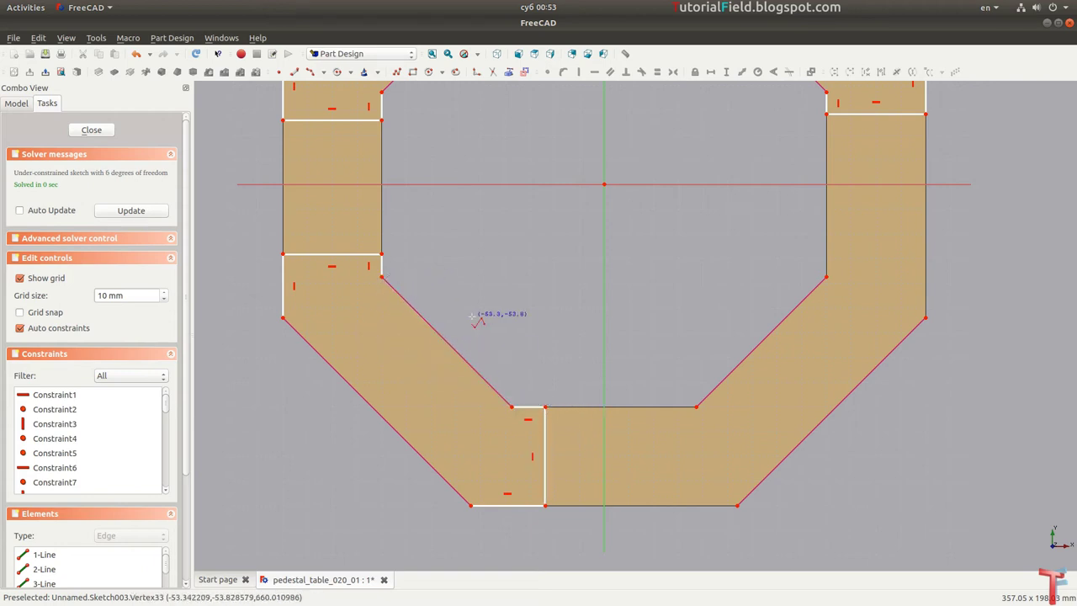
Step: Draw a closed polyline around the lower-right corner piece of the ring
middle_click_drag(674, 329, 573, 353)
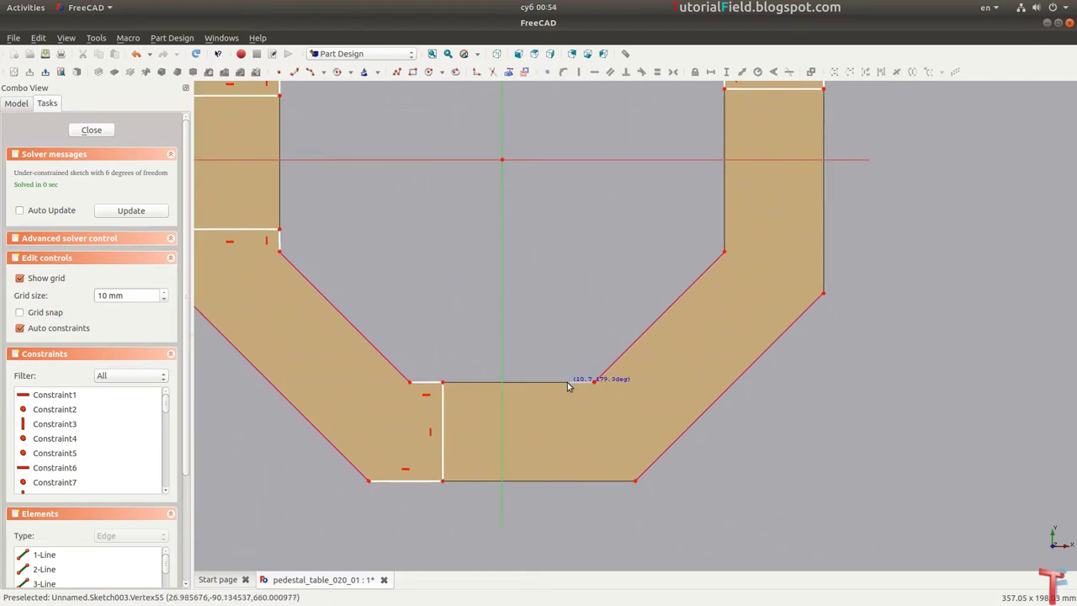
left_click(568, 384)
left_click(569, 481)
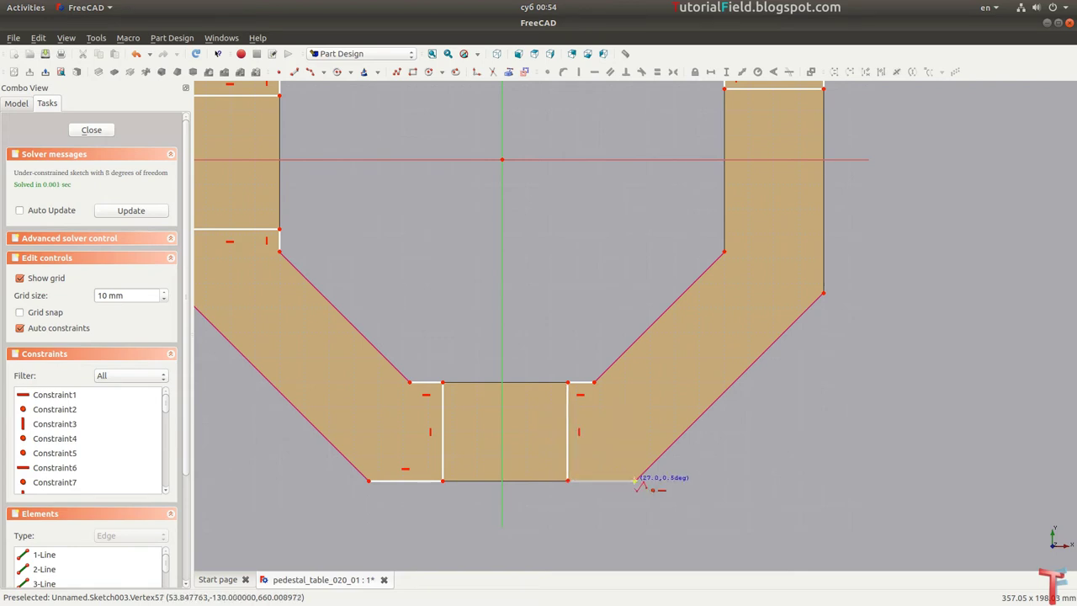
left_click(635, 481)
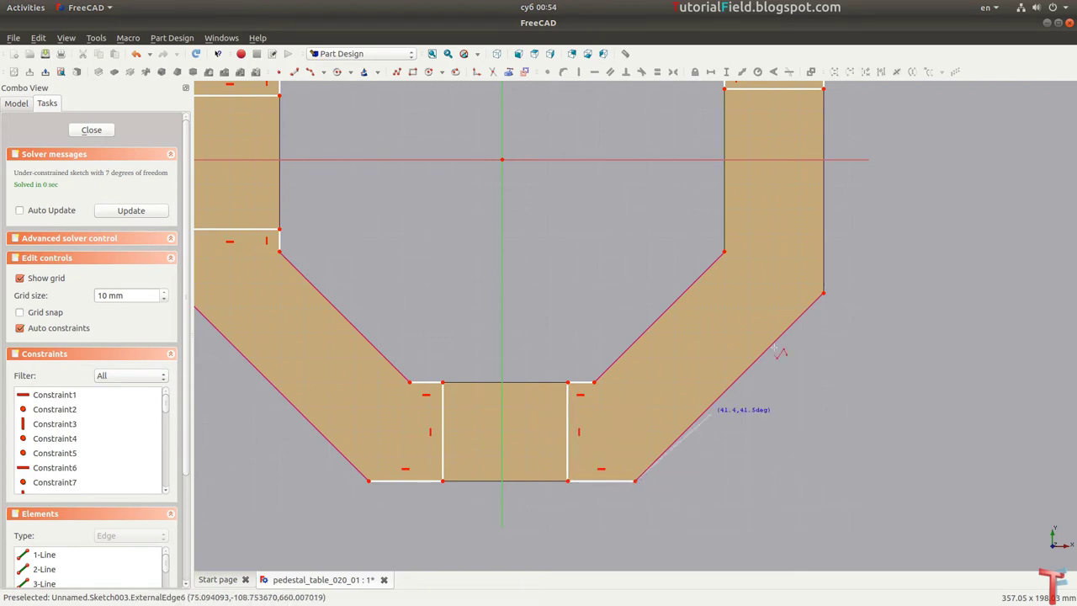
left_click(824, 294)
left_click(824, 214)
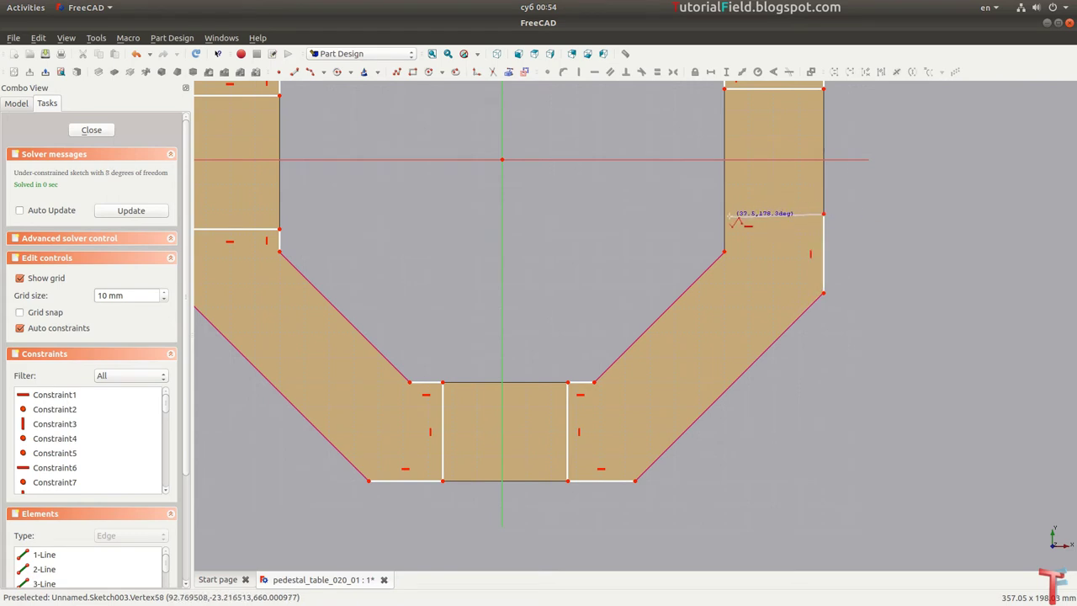
left_click(724, 215)
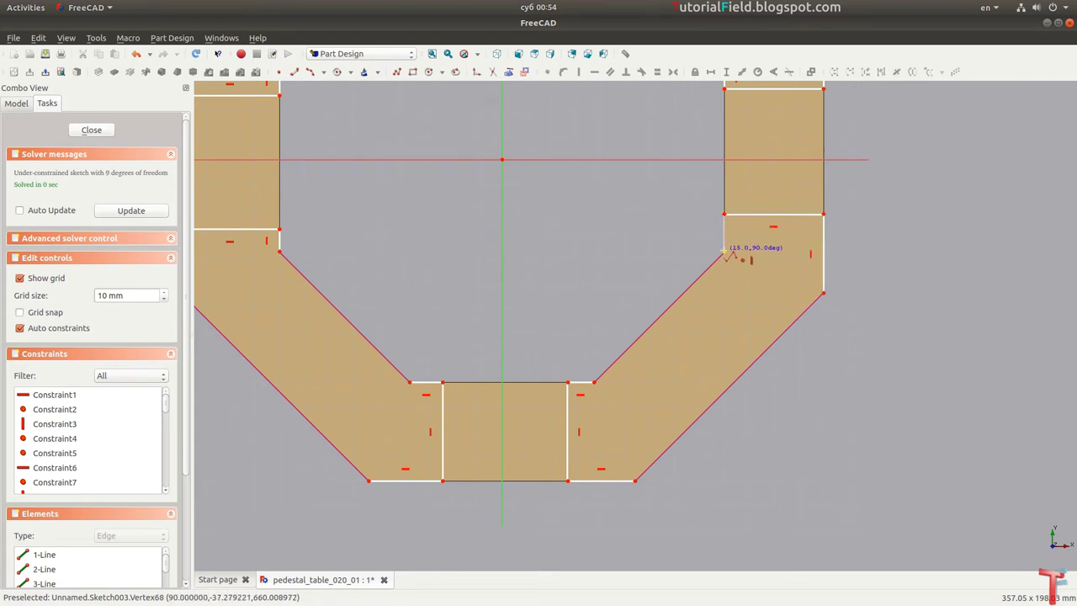
left_click(725, 250)
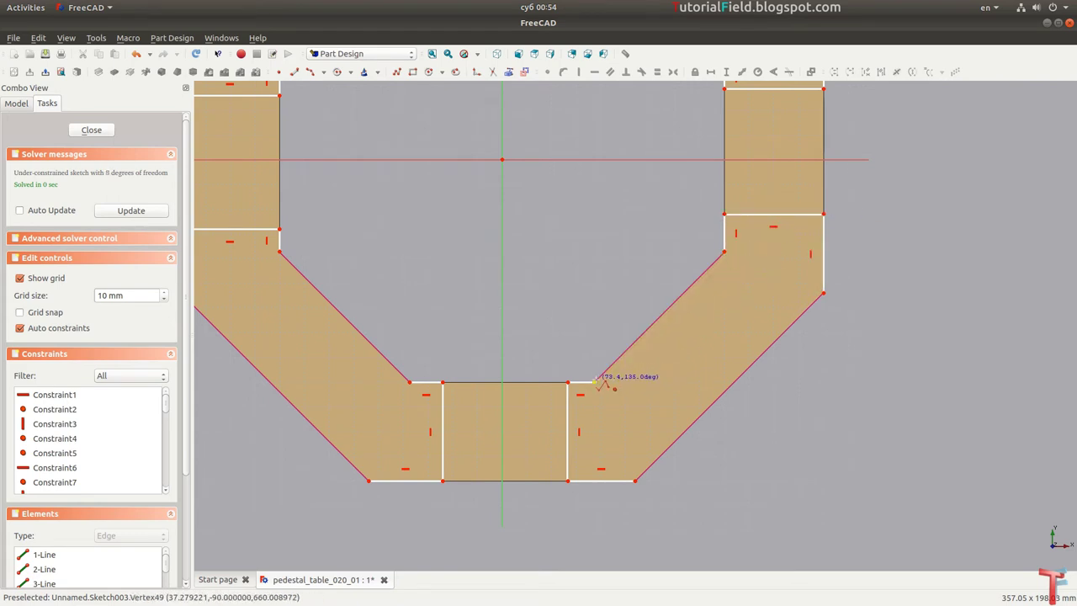
left_click(596, 383)
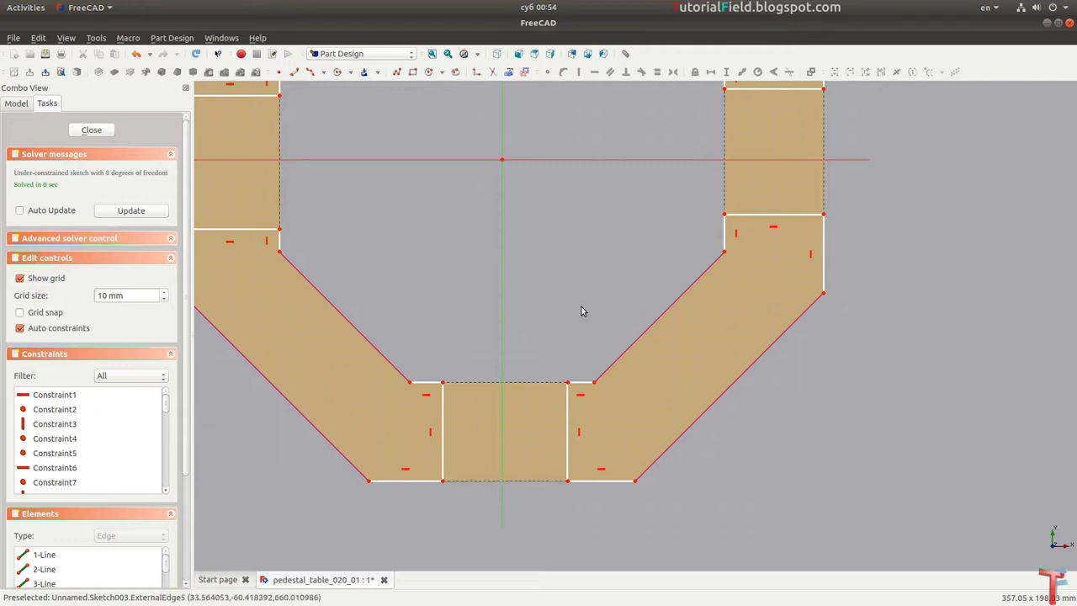
Step: Zoom out to the whole octagon and begin a line along its top outer edge
middle_click_drag(581, 311, 621, 344)
scroll(620, 344, "down", 3)
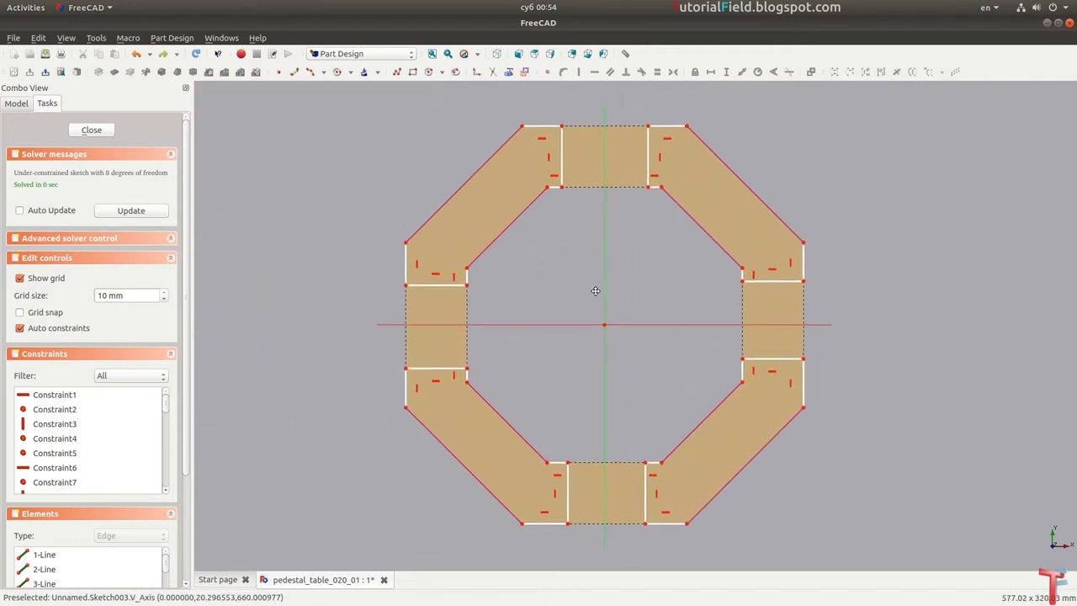
middle_click_drag(595, 290, 567, 268)
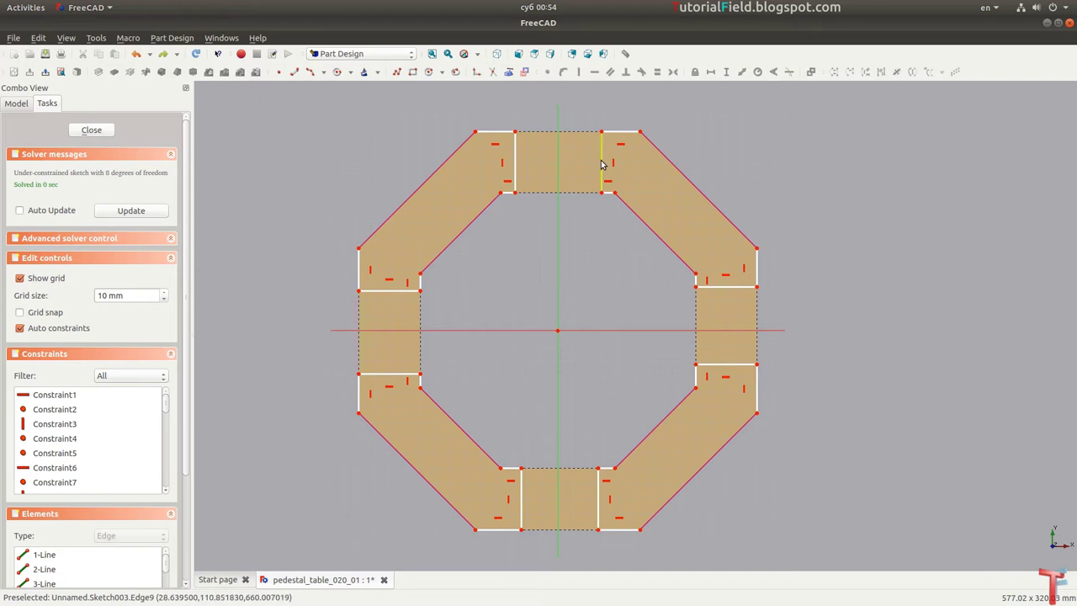
scroll(604, 163, "up", 1)
scroll(573, 170, "up", 2)
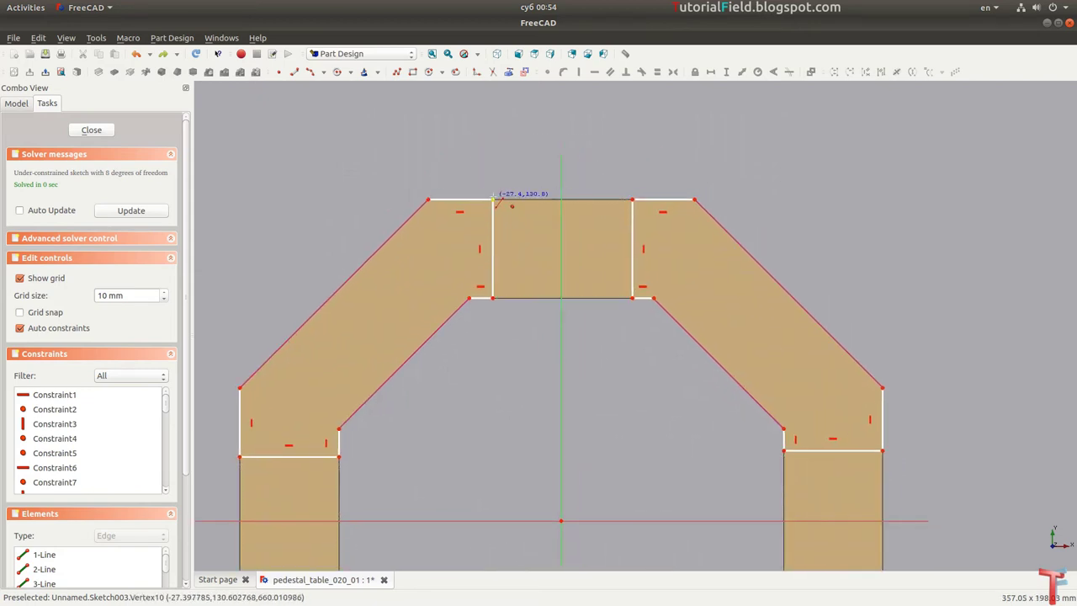
left_click(493, 199)
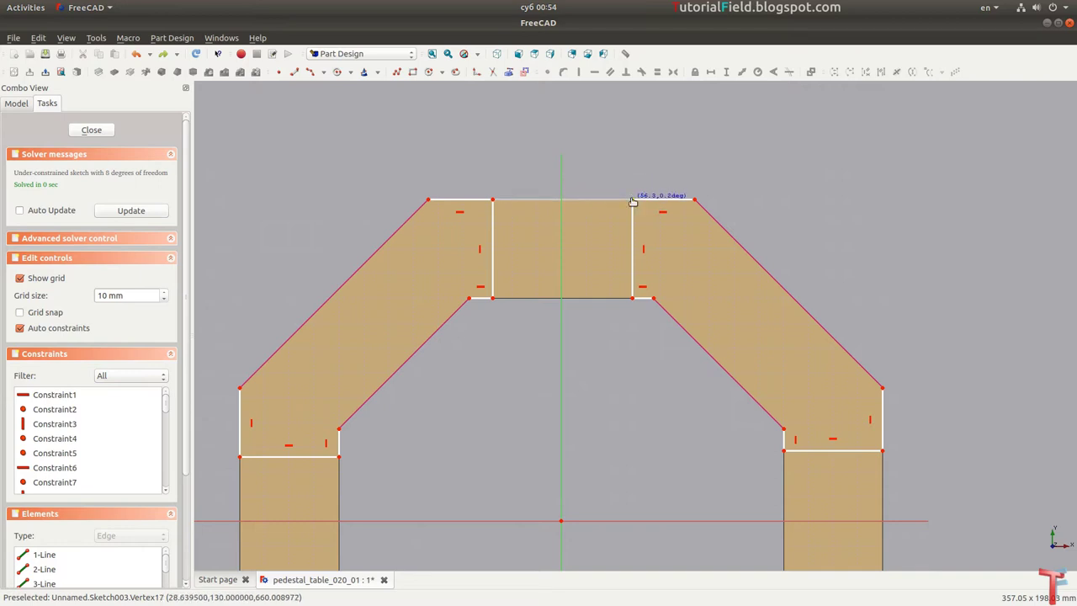
Step: Finish the top outer edge line and delete its redundant horizontal constraint
left_click(633, 202)
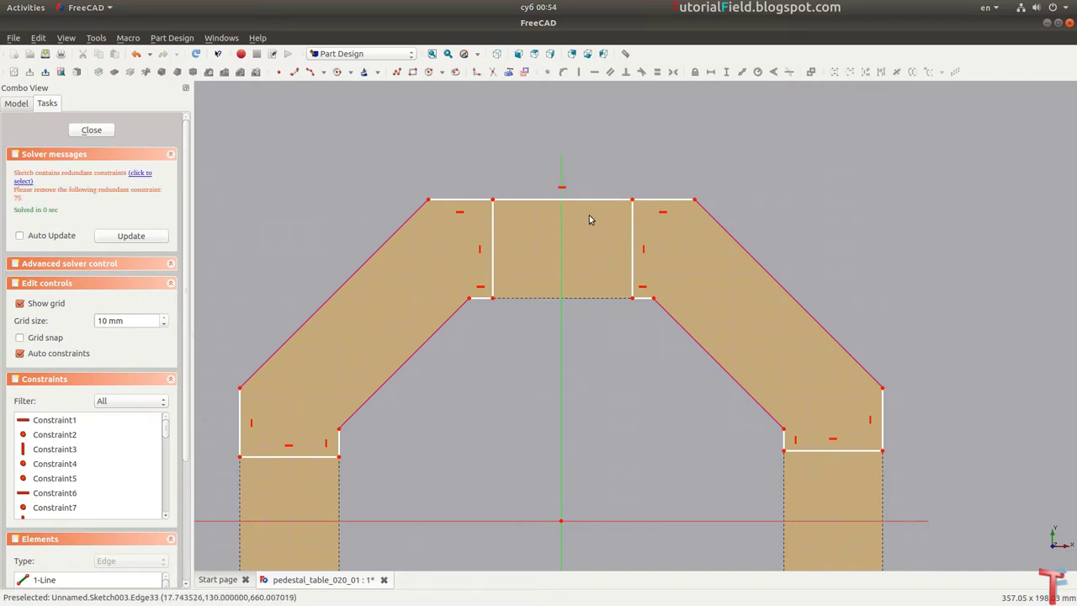
left_click(563, 188)
key("Delete")
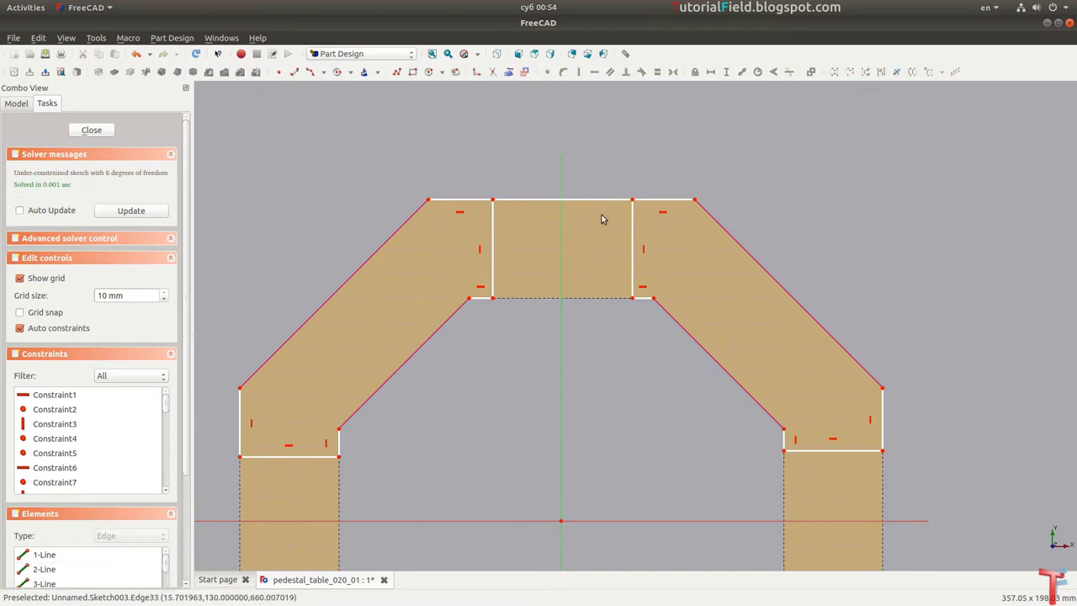
scroll(601, 219, "down", 1)
scroll(594, 188, "down", 2)
scroll(570, 233, "down", 1)
scroll(589, 279, "down", 1)
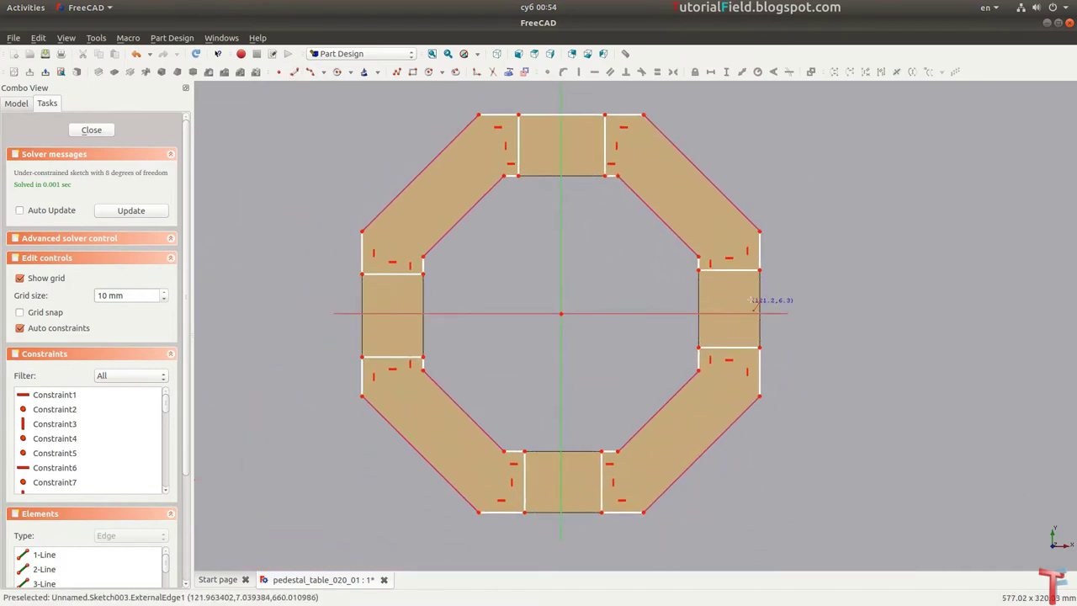
Step: Draw lines along the octagon's right and bottom outer edges
left_click(760, 270)
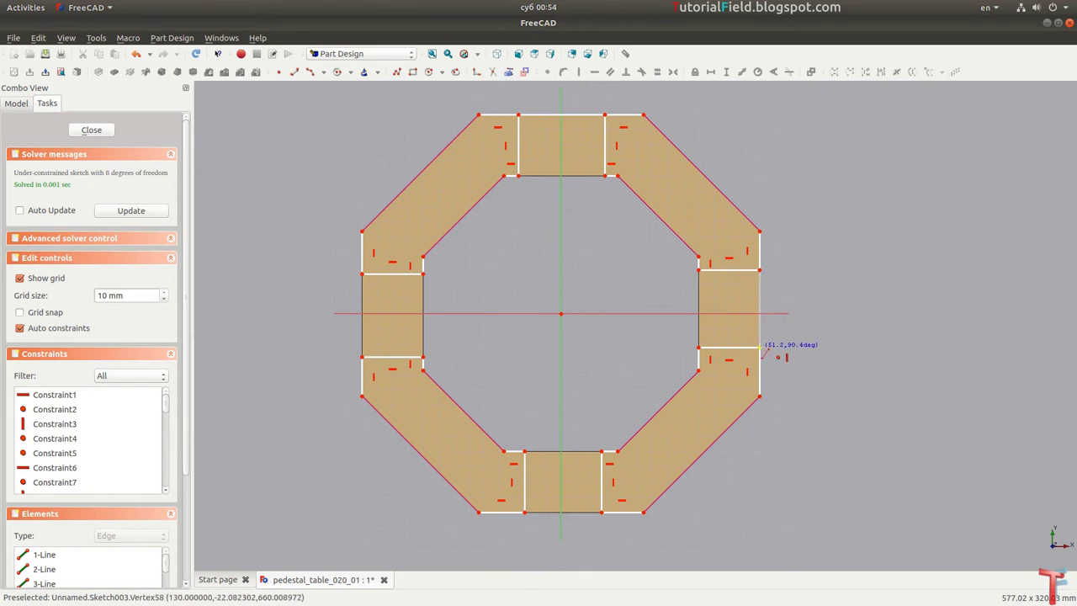
left_click(760, 347)
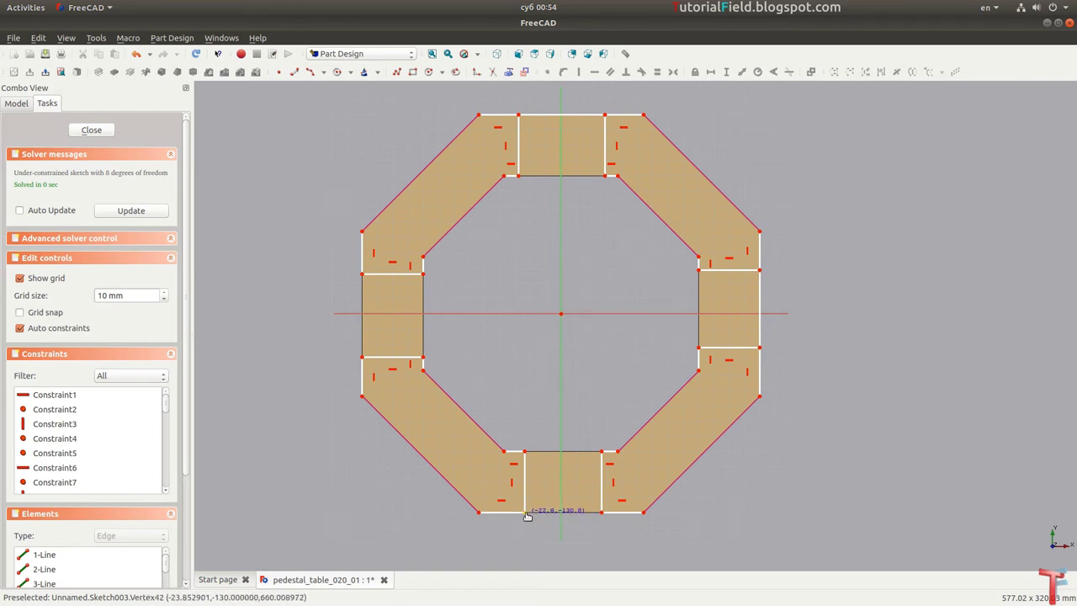
left_click(526, 515)
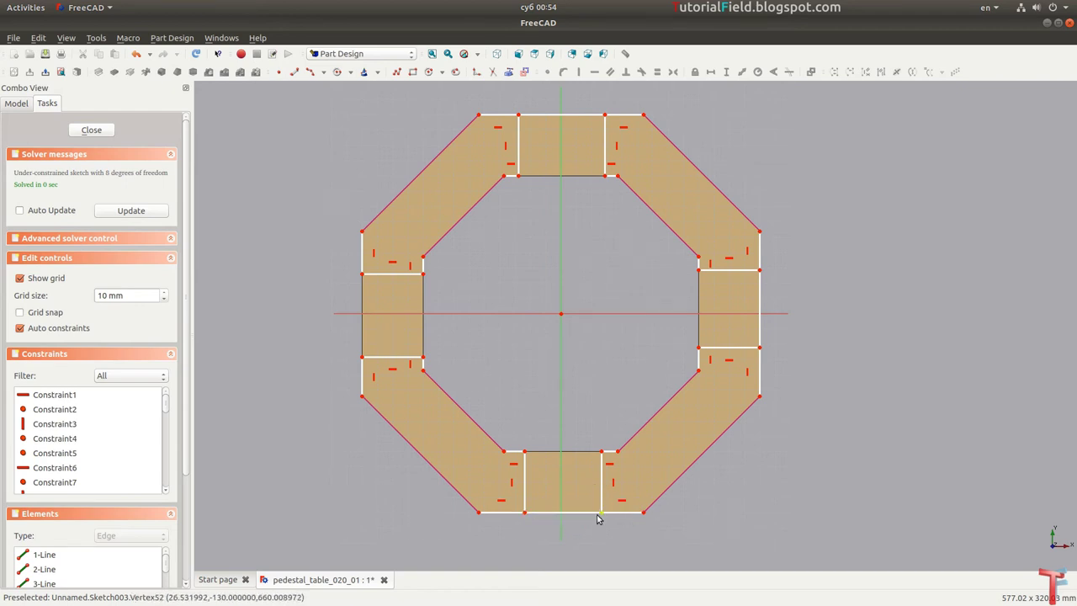
left_click(600, 514)
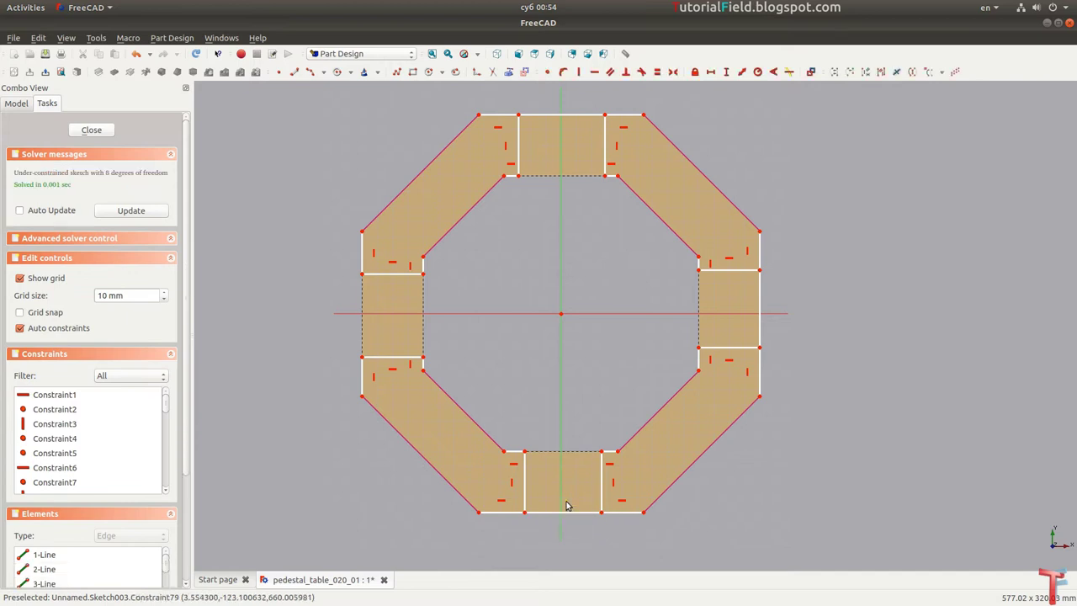
middle_click_drag(541, 402, 547, 409)
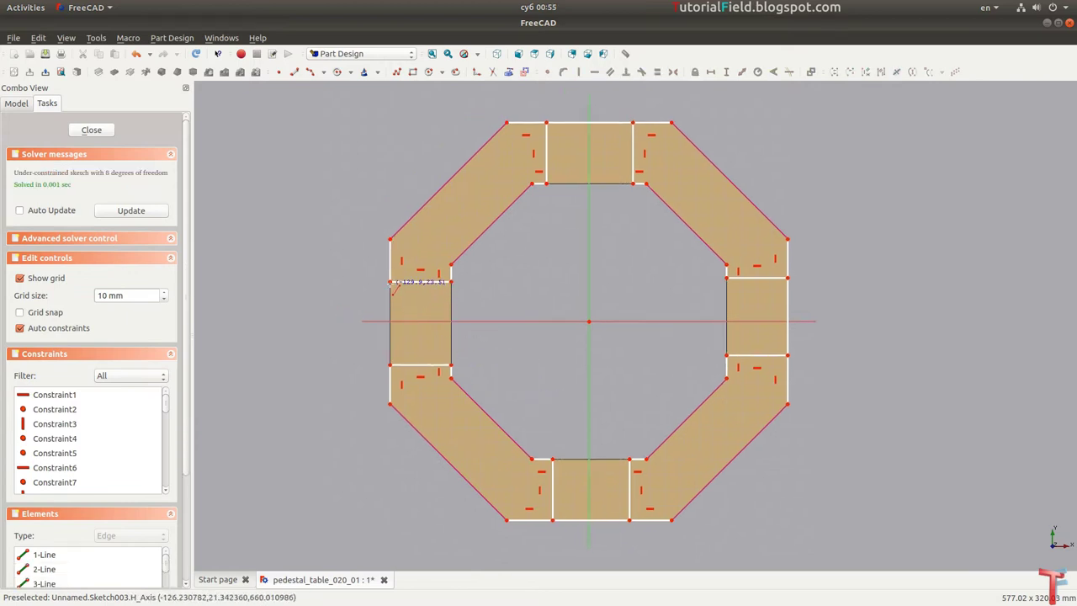
Step: Draw the left outer edge line and delete its redundant constraint
left_click(389, 282)
left_click(390, 366)
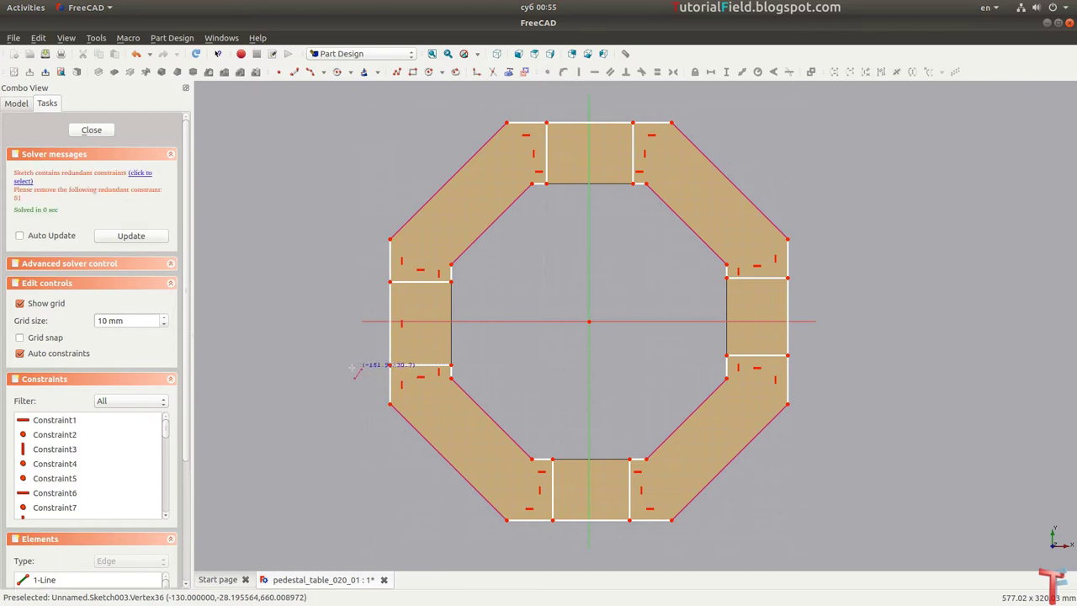
right_click(364, 362)
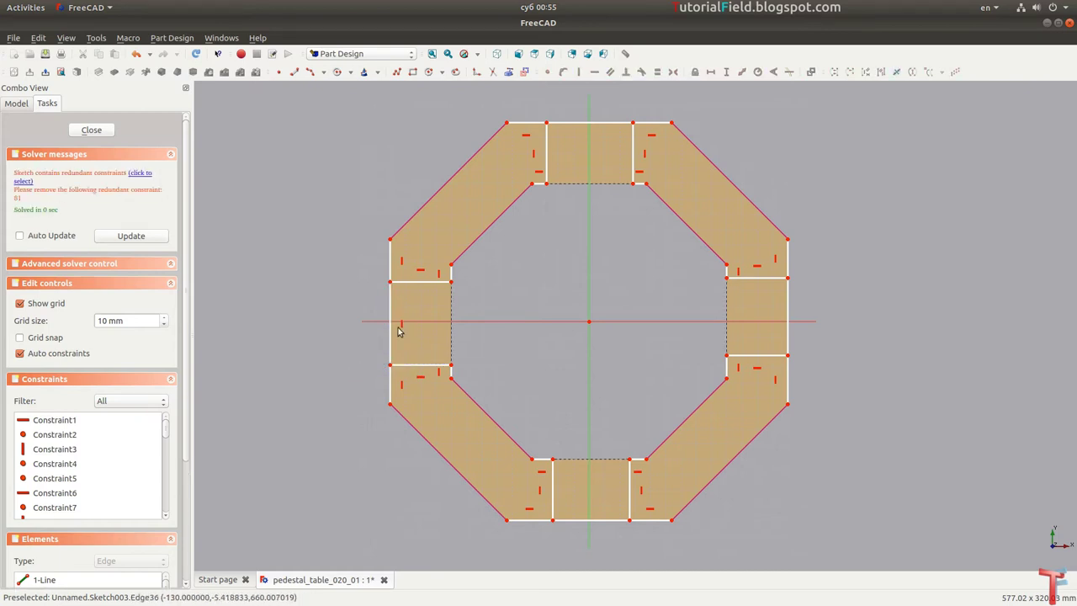
left_click(402, 325)
key("Delete")
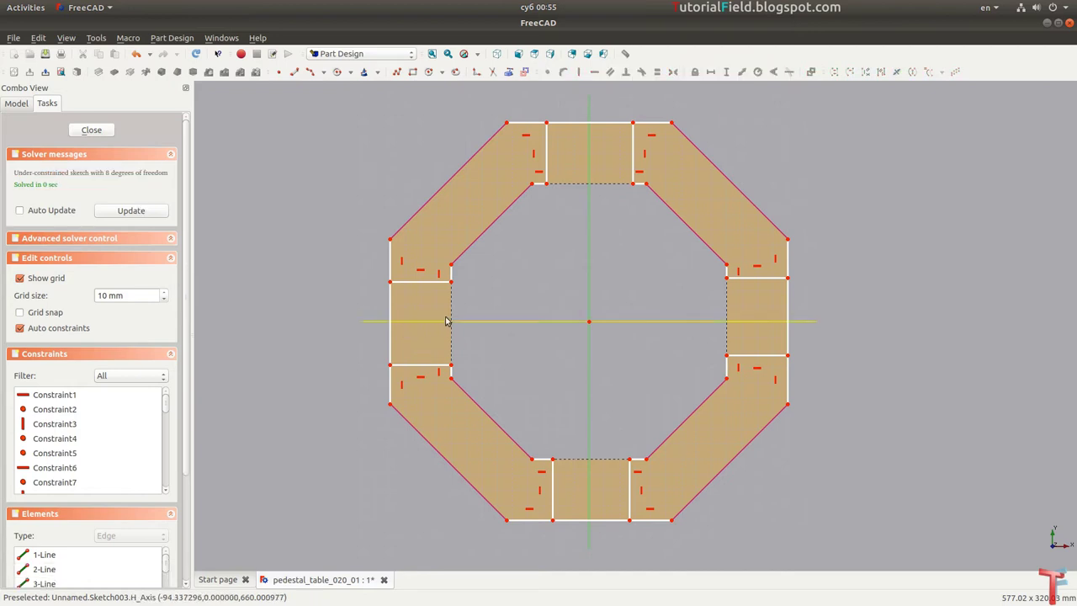
Step: Select the top, left, bottom and right outer side edges together
left_click(585, 124)
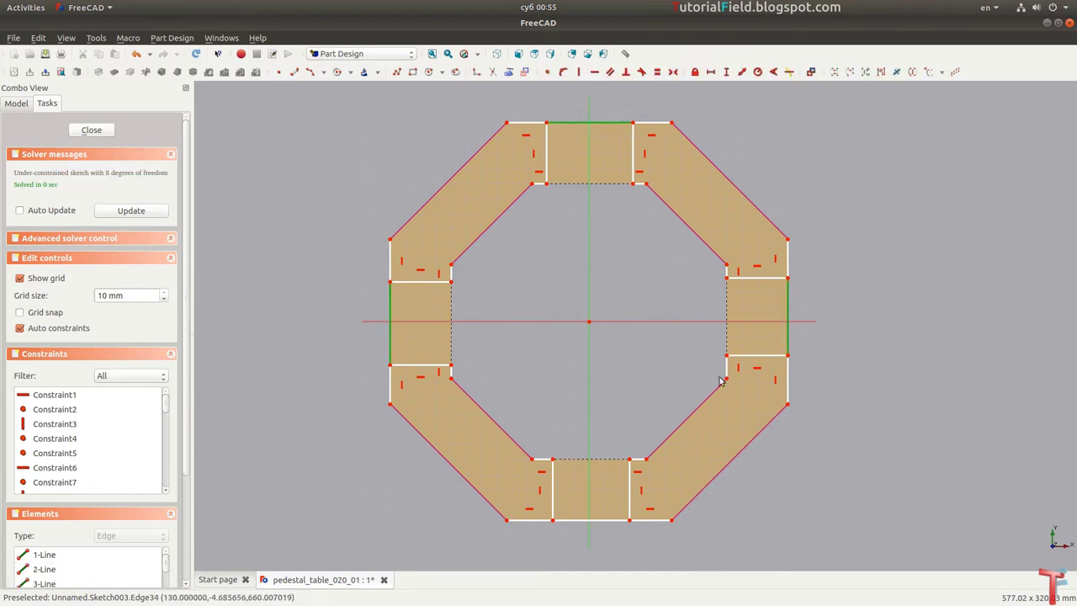
left_click(581, 520)
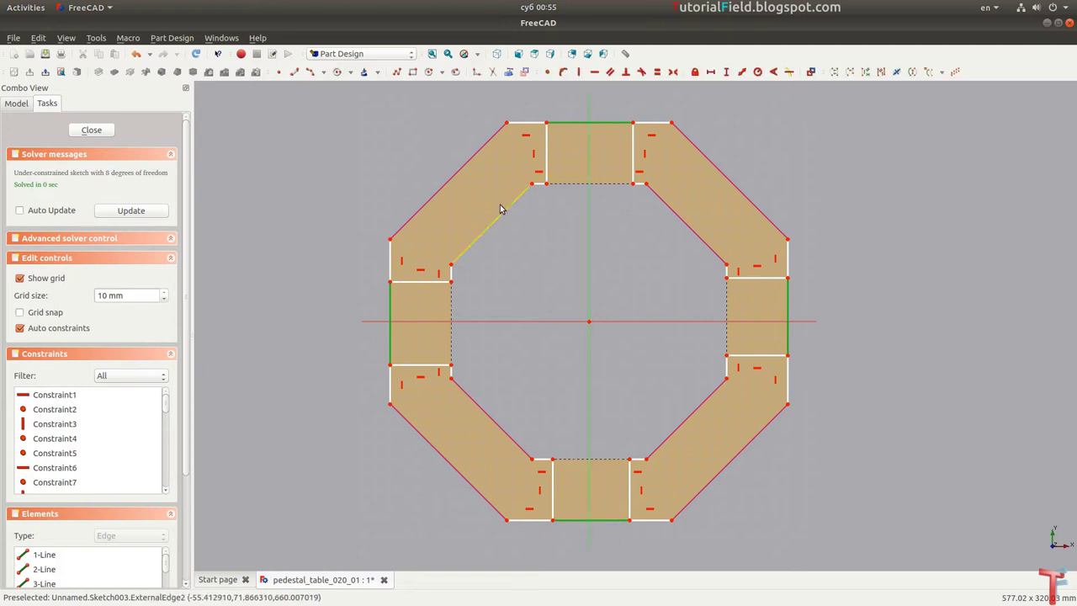
left_click(525, 73)
left_click(610, 124)
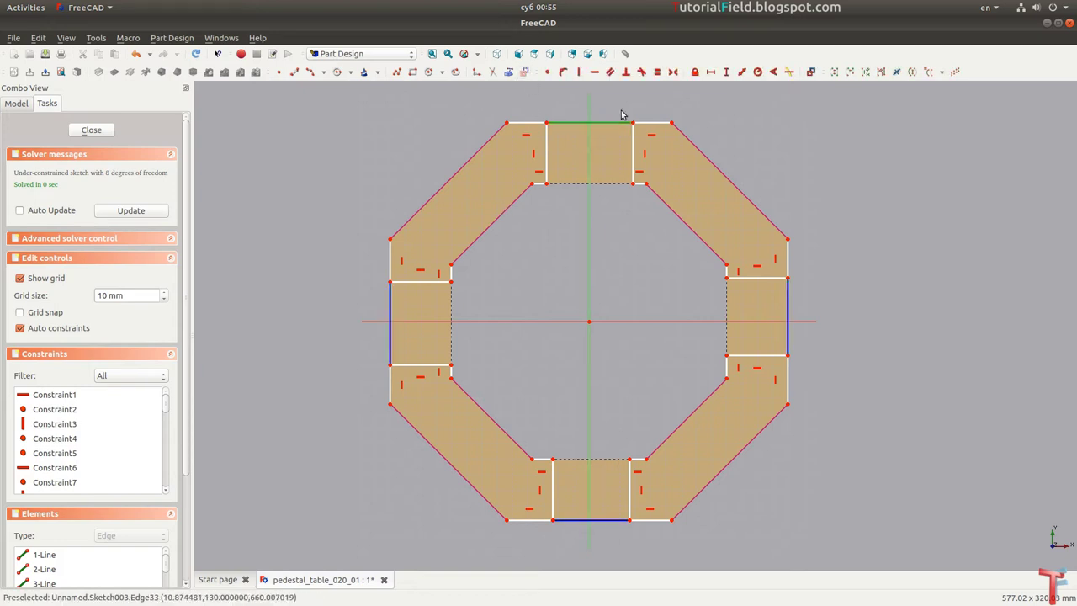
left_click(391, 320)
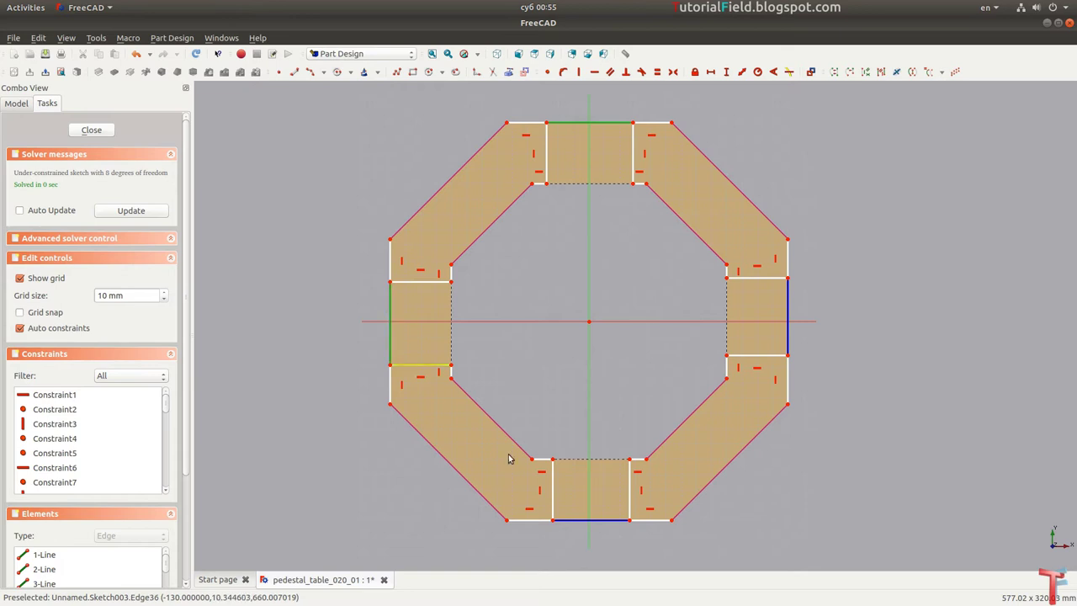
left_click(604, 522)
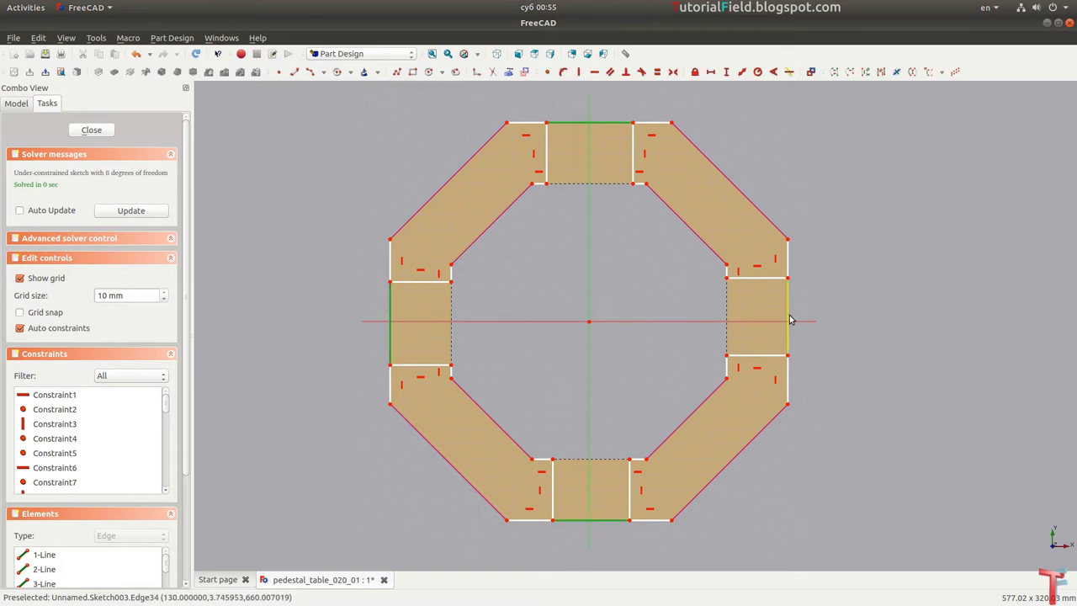
left_click(792, 318)
Step: Apply the Equal constraint to the four selected outer side edges
key("e")
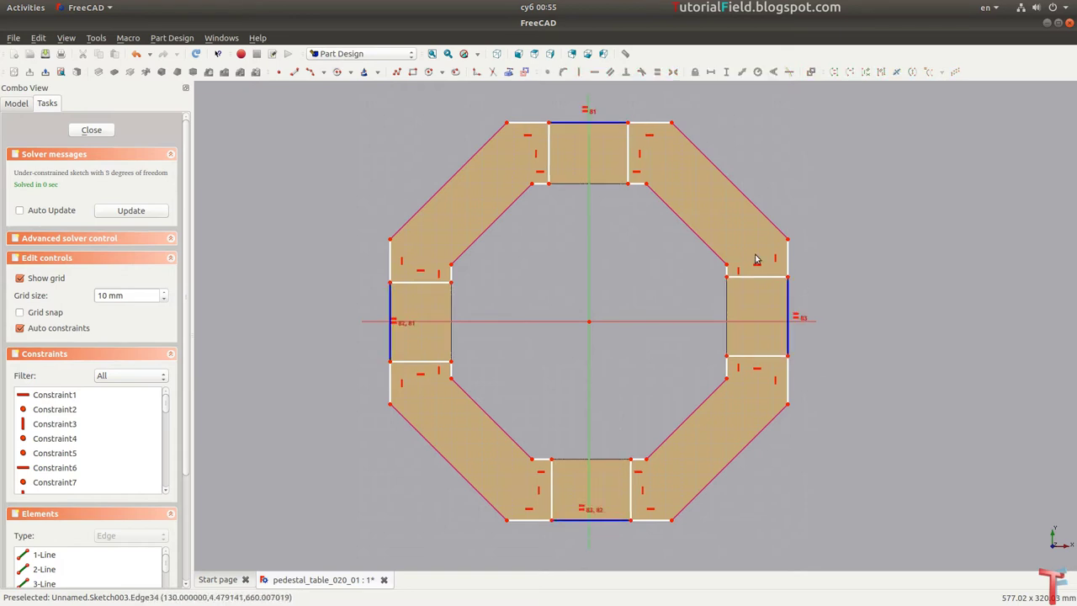
scroll(623, 135, "up", 1)
scroll(648, 190, "up", 1)
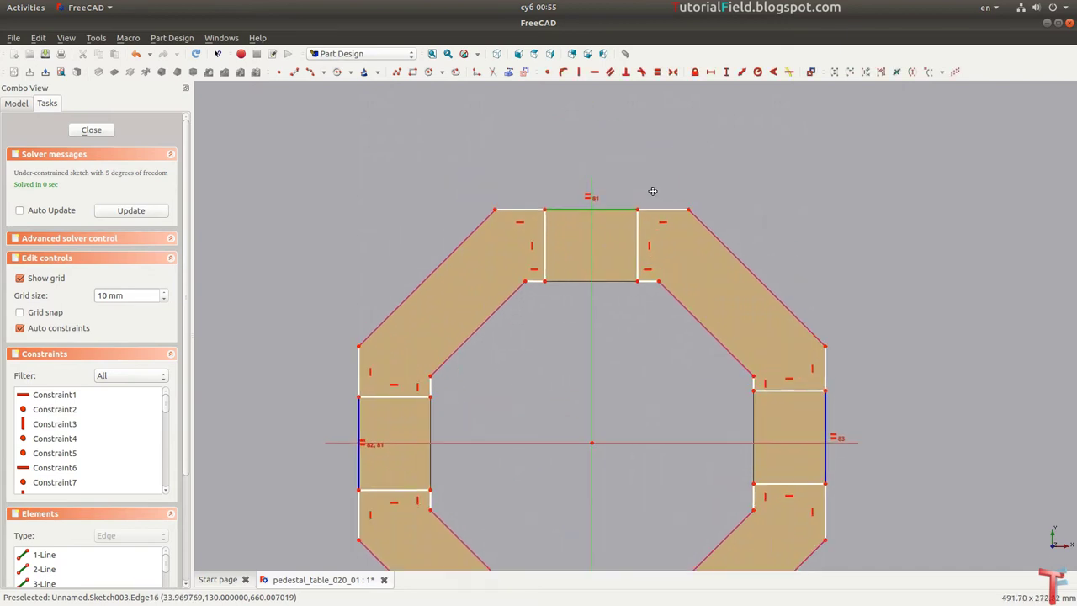
scroll(657, 165, "up", 1)
Step: Give the top outer edge a 62 mm length, symmetric about the vertical axis
key("l")
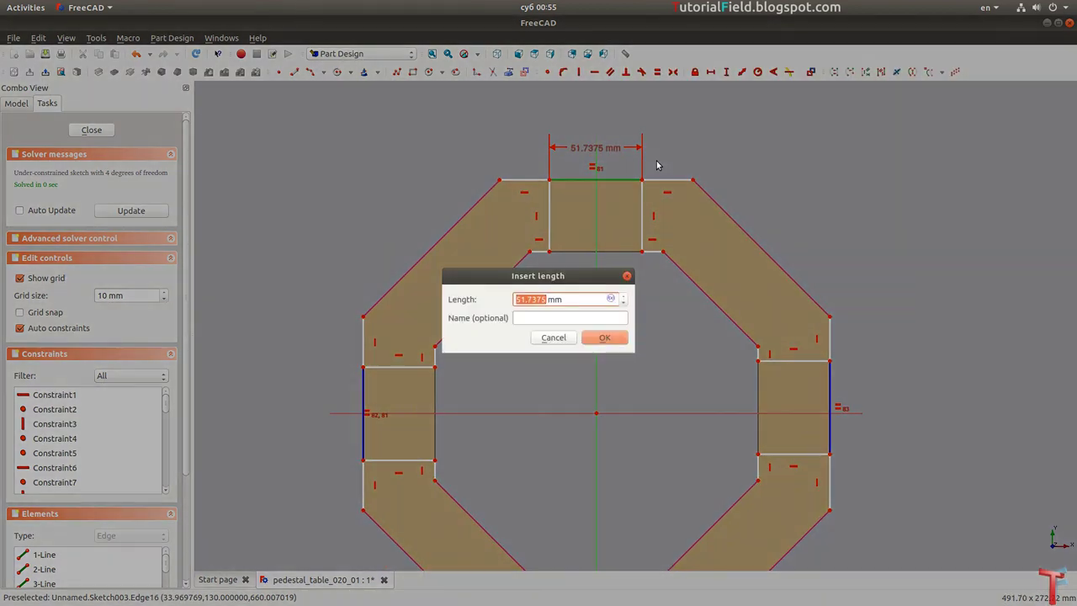
type("62")
key("Return")
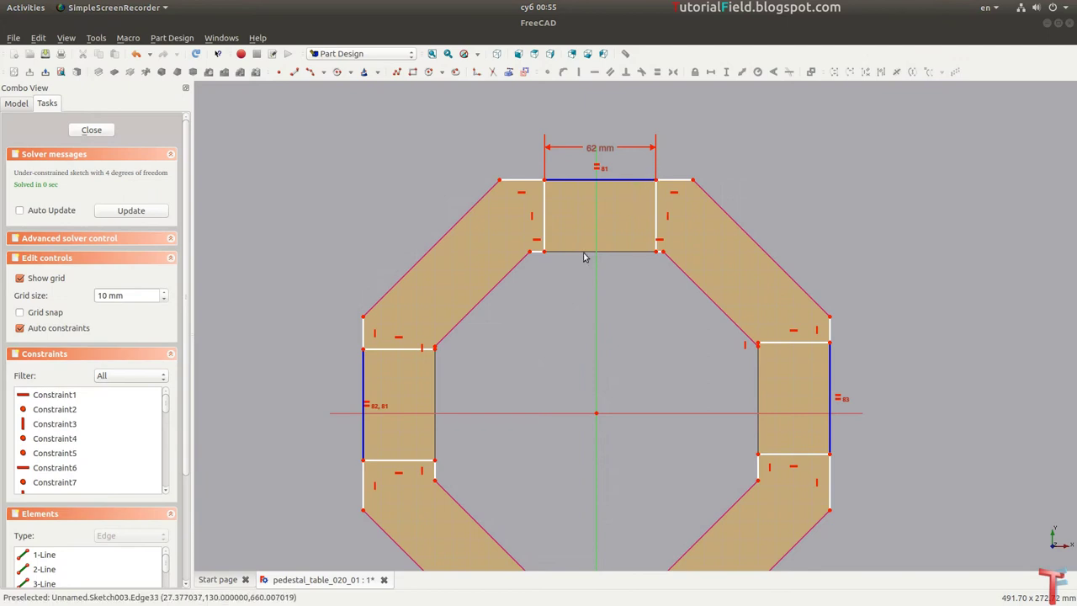
left_click_drag(545, 258, 543, 257)
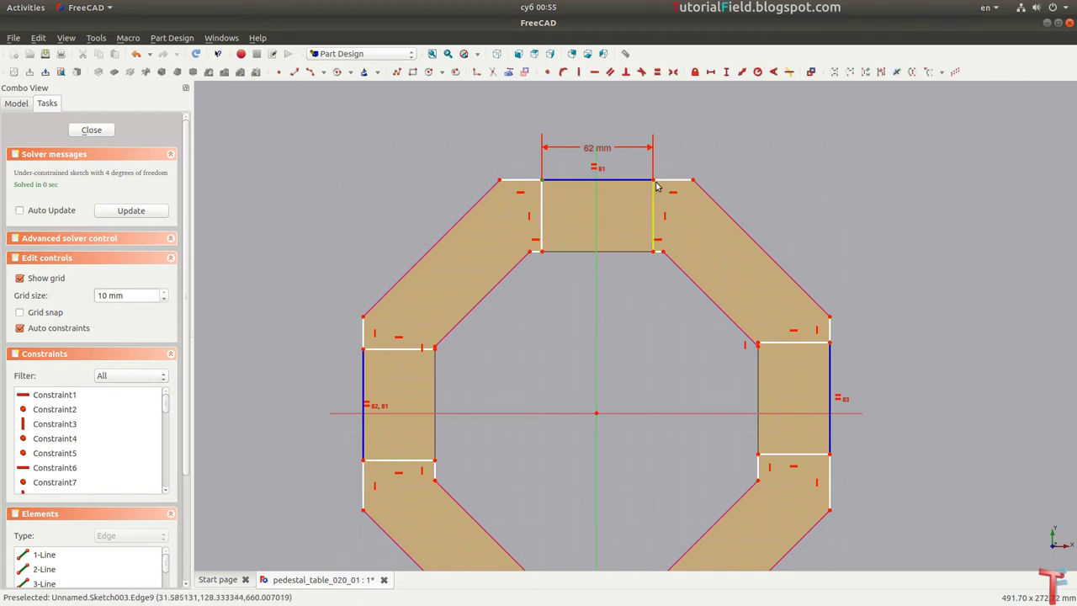
left_click(610, 297)
key("s")
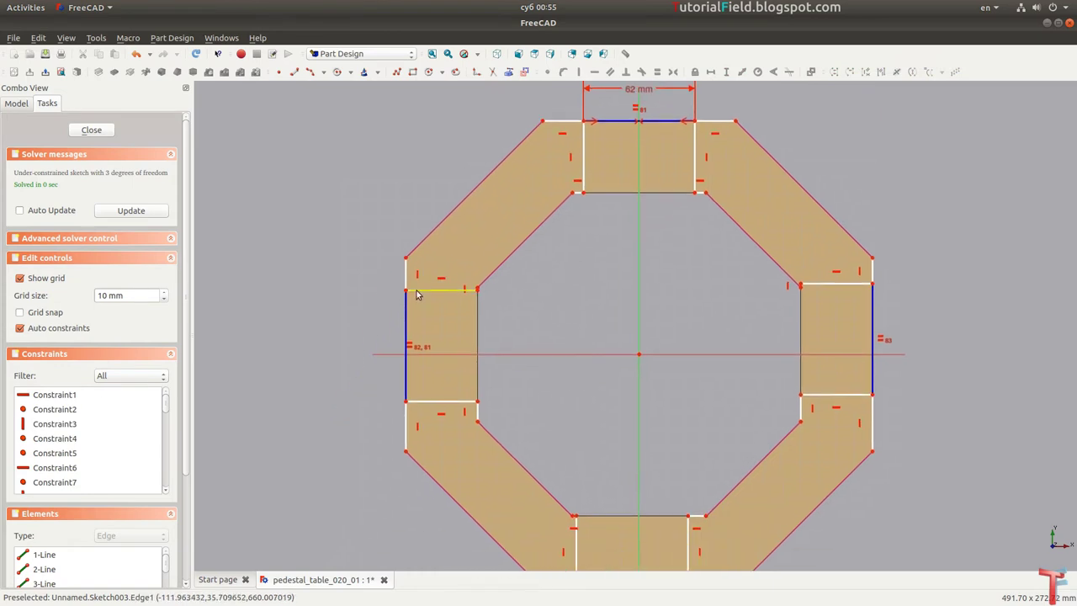
Step: Make the left edge symmetric about the horizontal axis and the bottom edge about the vertical axis
left_click(406, 290)
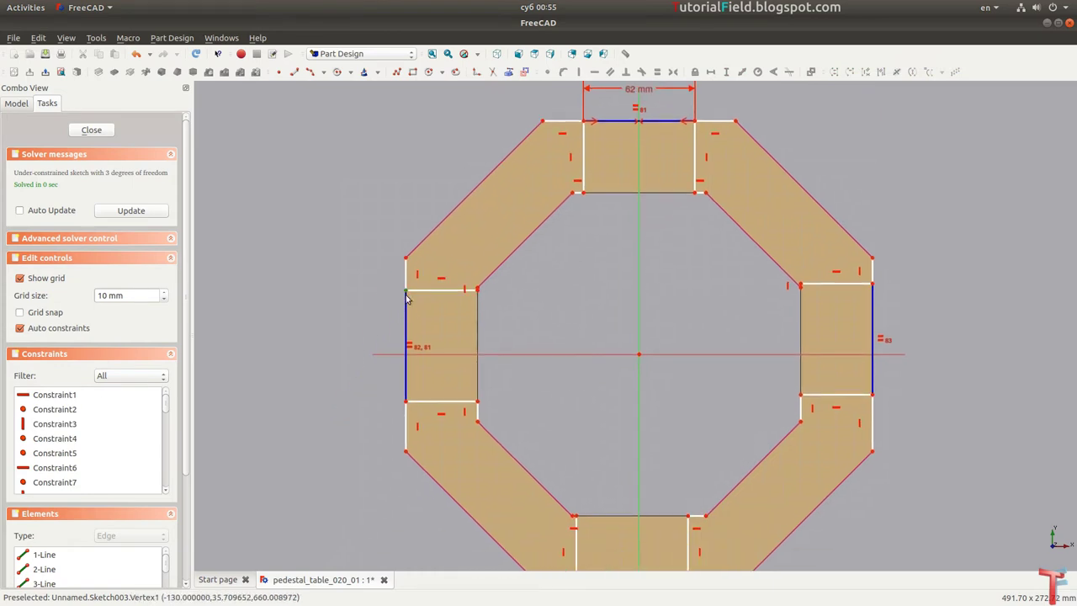
left_click(404, 403)
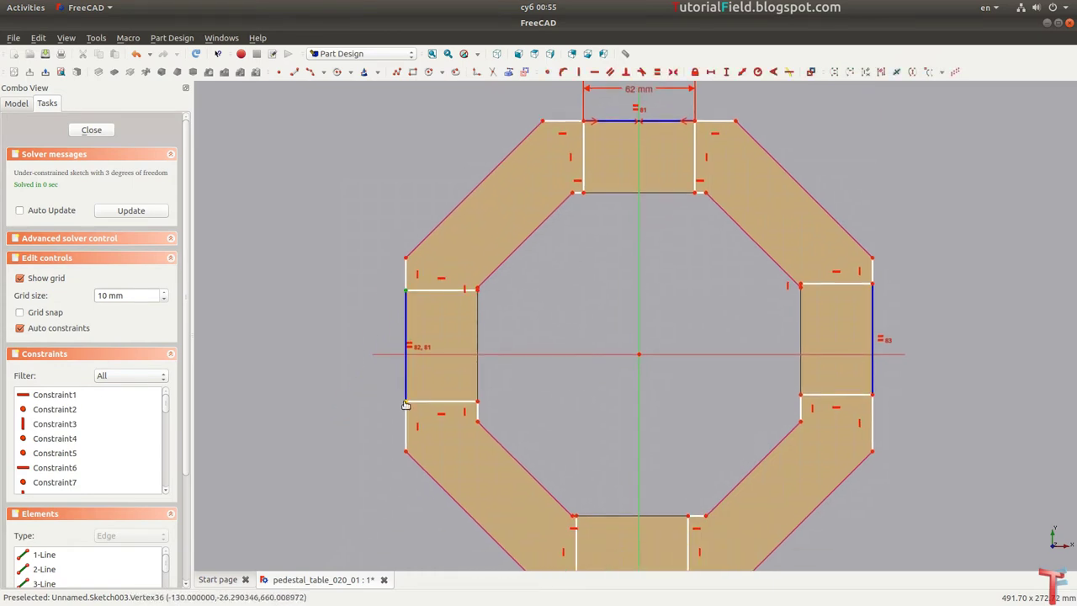
left_click(436, 354)
key("s")
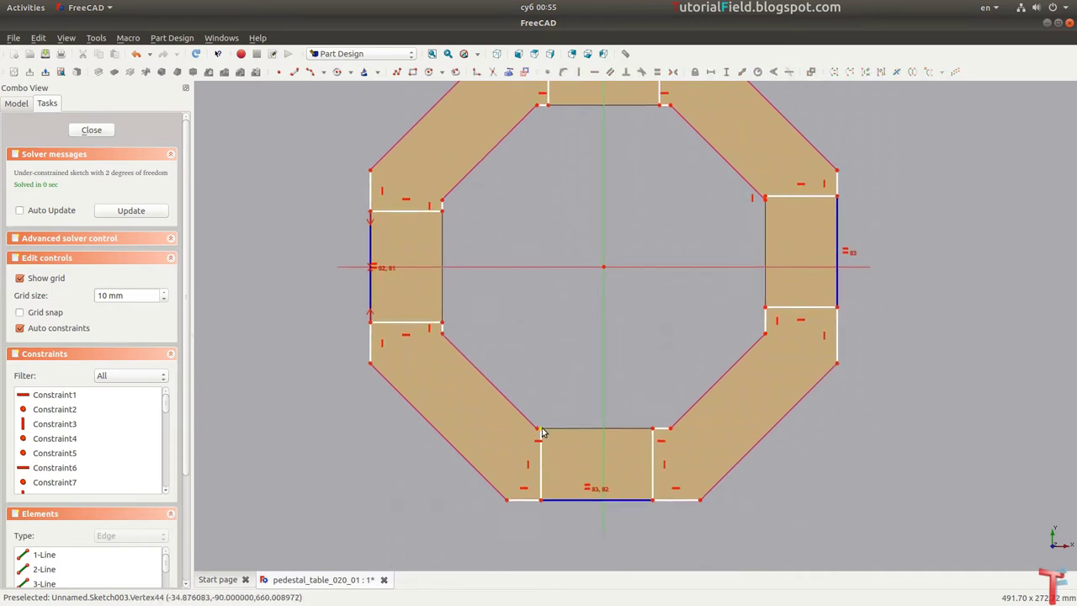
left_click(542, 501)
left_click(653, 500)
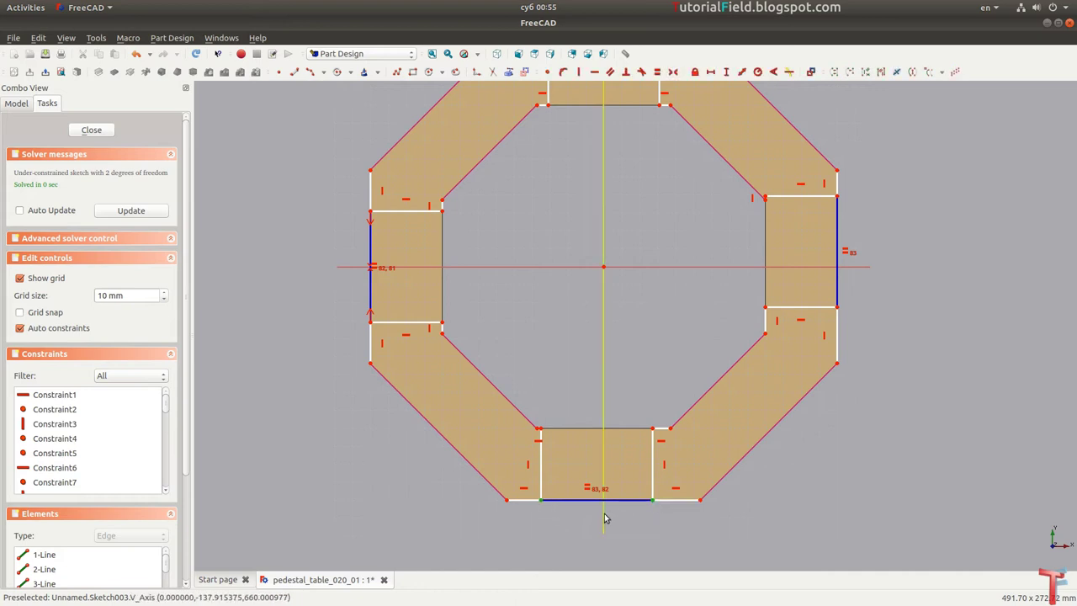
left_click(627, 517)
key("s")
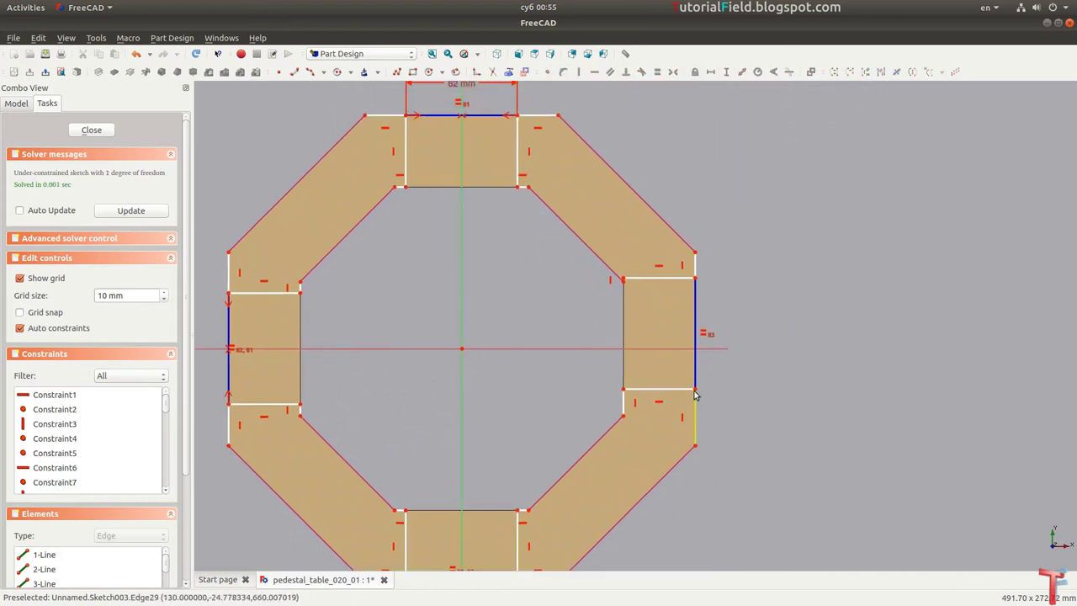
Step: Make the right edge symmetric about the horizontal axis, fully constraining the sketch
left_click(695, 390)
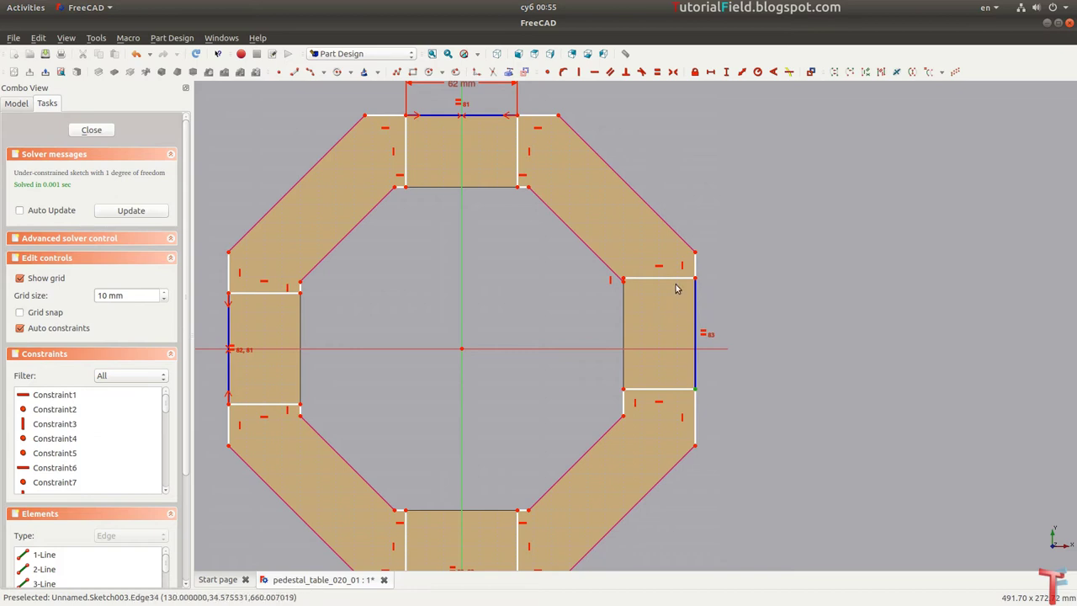
left_click_drag(689, 281, 682, 291)
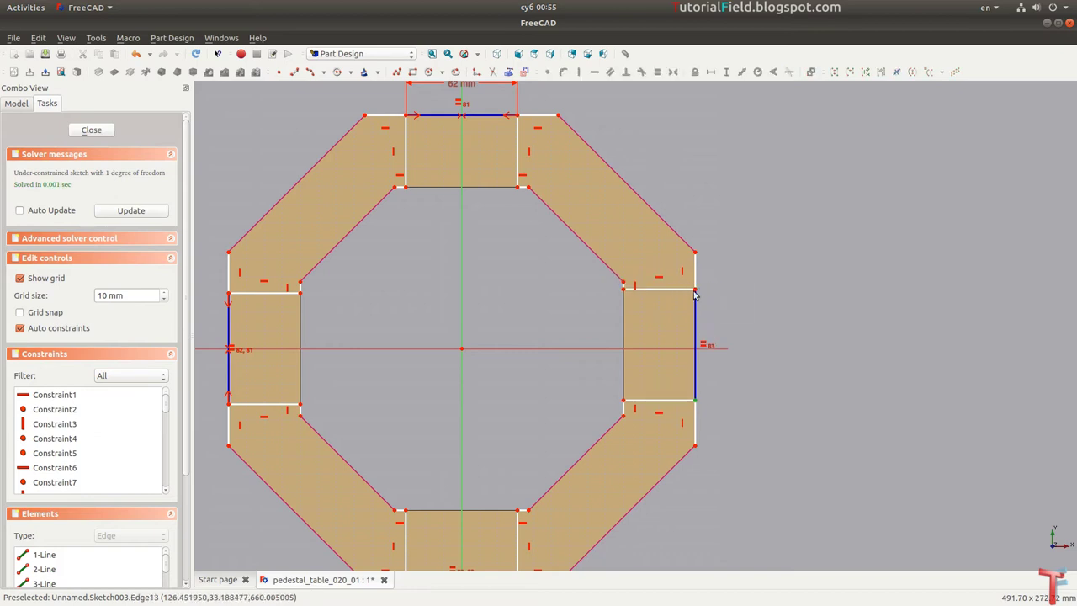
left_click(695, 290)
left_click(685, 349)
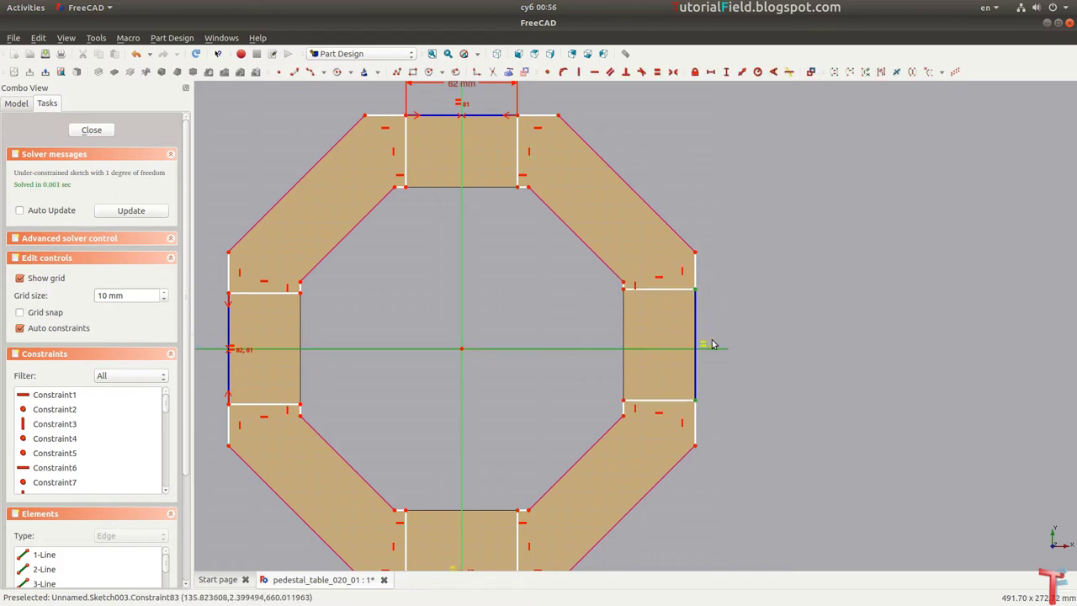
key("s")
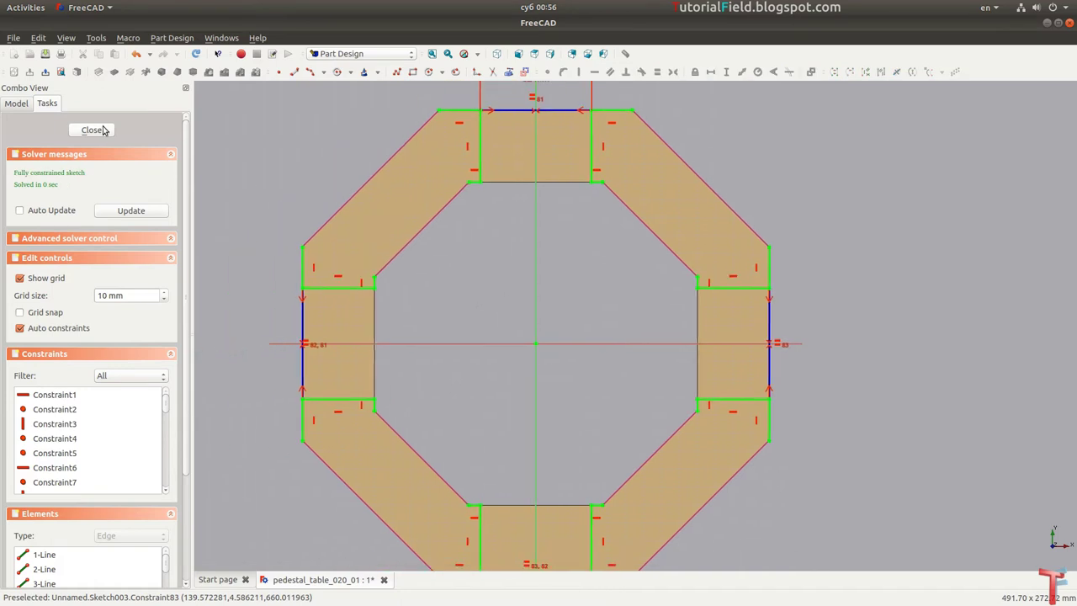
Step: Close the sketch and pad it 62 mm into the crown blocks
left_click(92, 131)
middle_click_drag(464, 315, 582, 253)
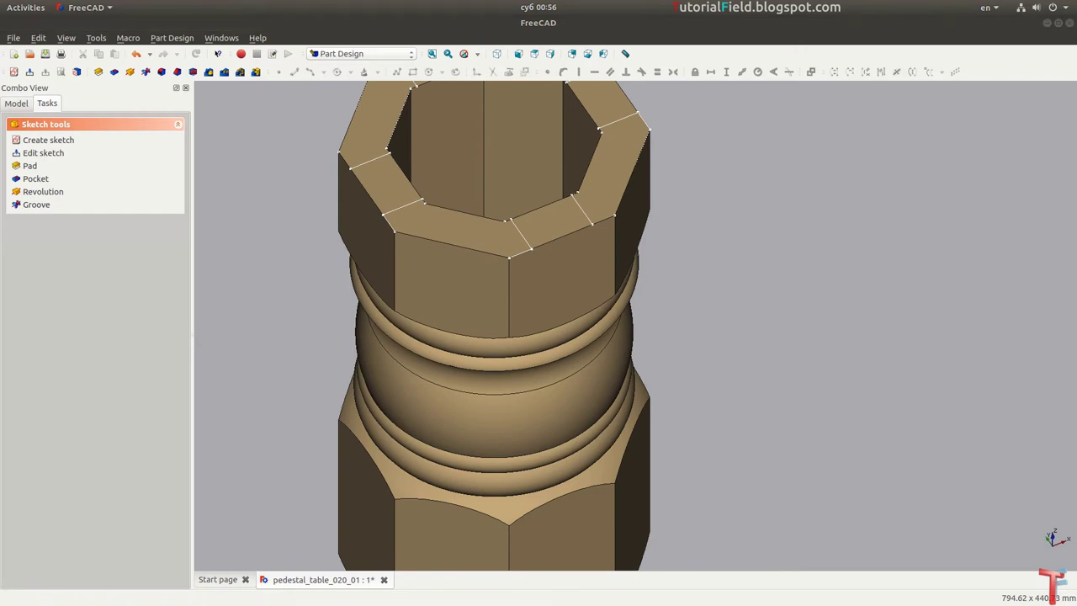
mouse_move(566, 260)
middle_mouse_down()
mouse_move(649, 332)
mouse_move(651, 350)
middle_mouse_up()
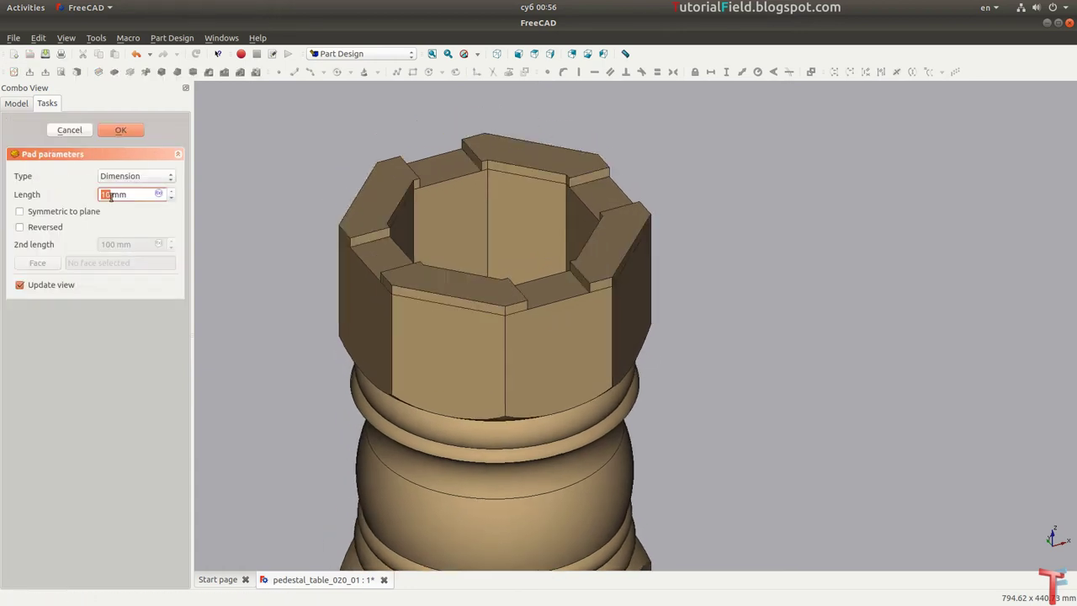
type("62")
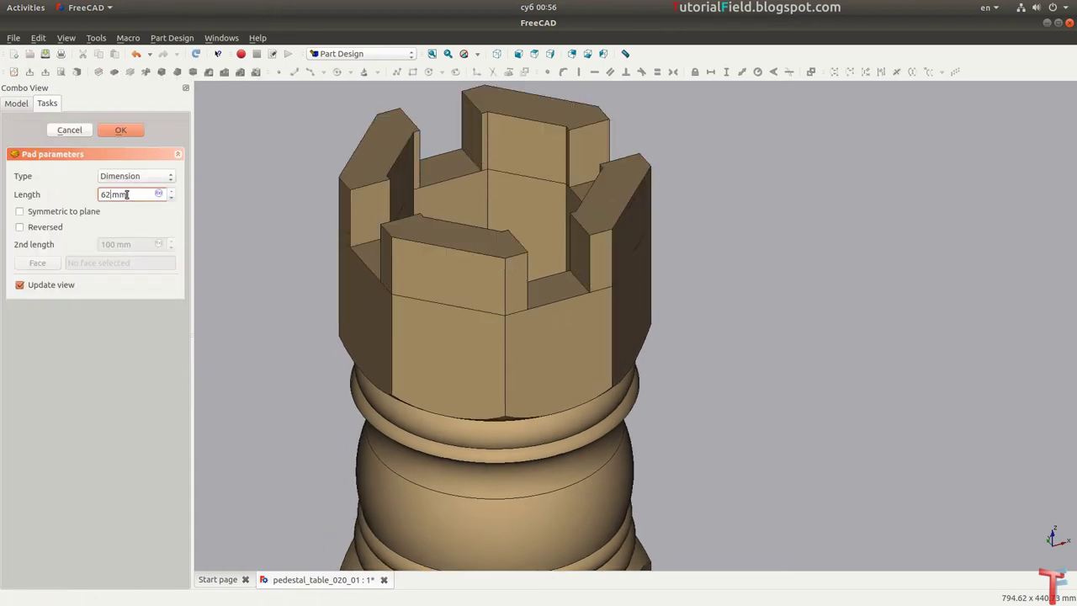
left_click(122, 132)
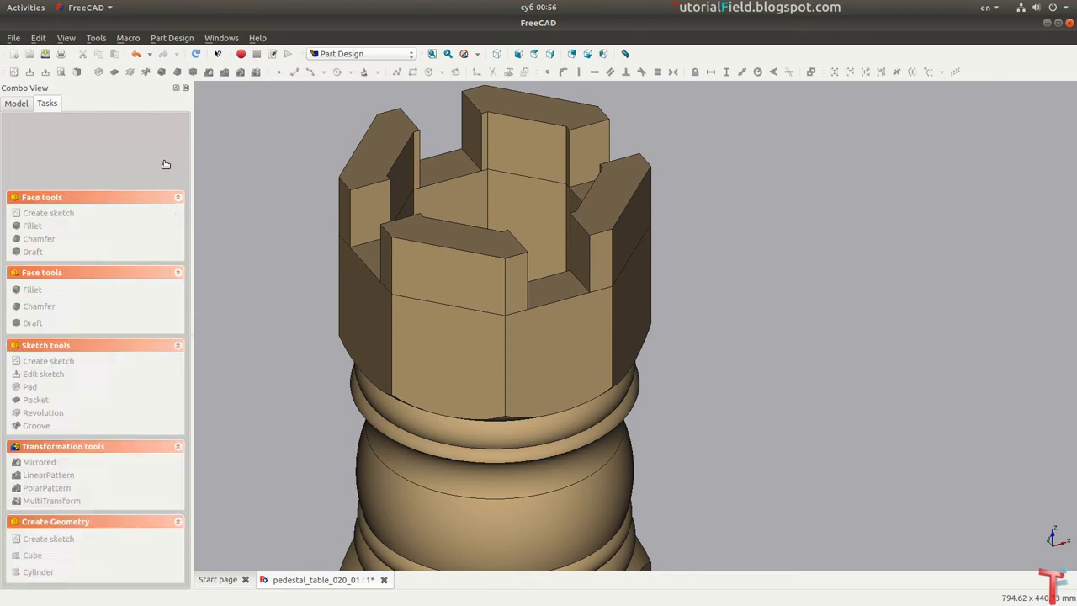
Step: Fit the whole column in a standard view and save the document
scroll(301, 277, "down", 2)
mouse_move(301, 276)
middle_mouse_down()
mouse_move(430, 300)
mouse_move(517, 302)
mouse_move(375, 287)
middle_mouse_up()
left_click(432, 53)
left_click(496, 54)
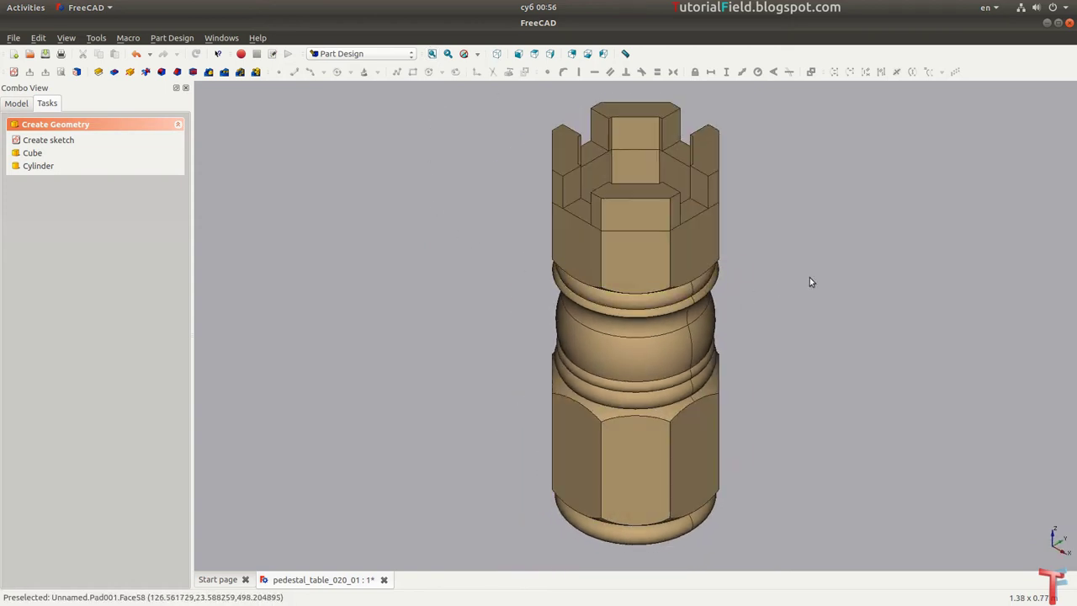
key("ctrl+s")
key("alt+Tab")
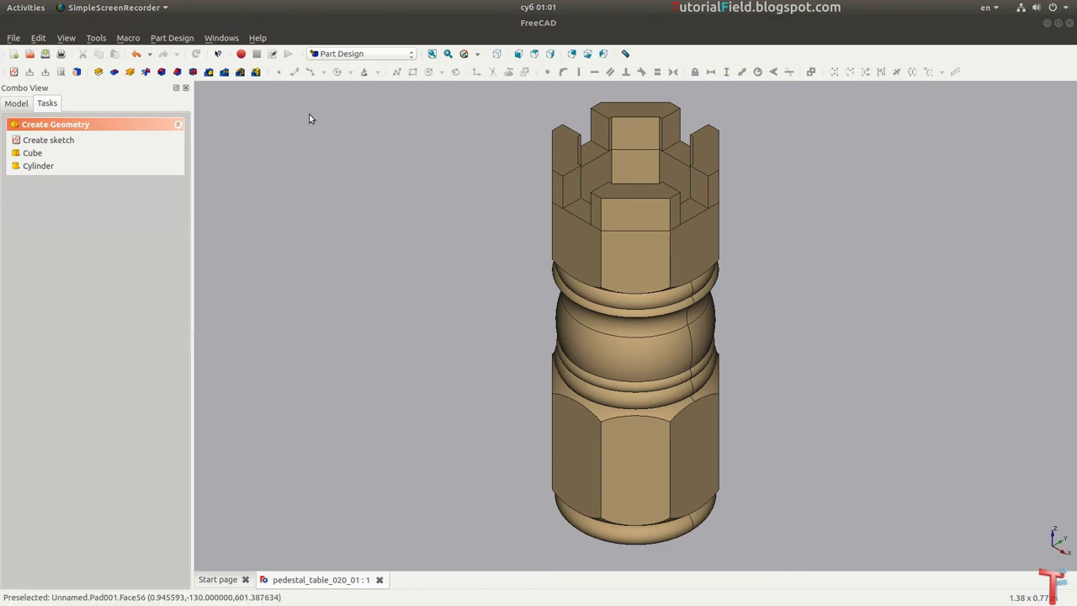
Step: Create a new sketch on the XZ plane zoomed to the column base, with Wireframe draw style
left_click(13, 73)
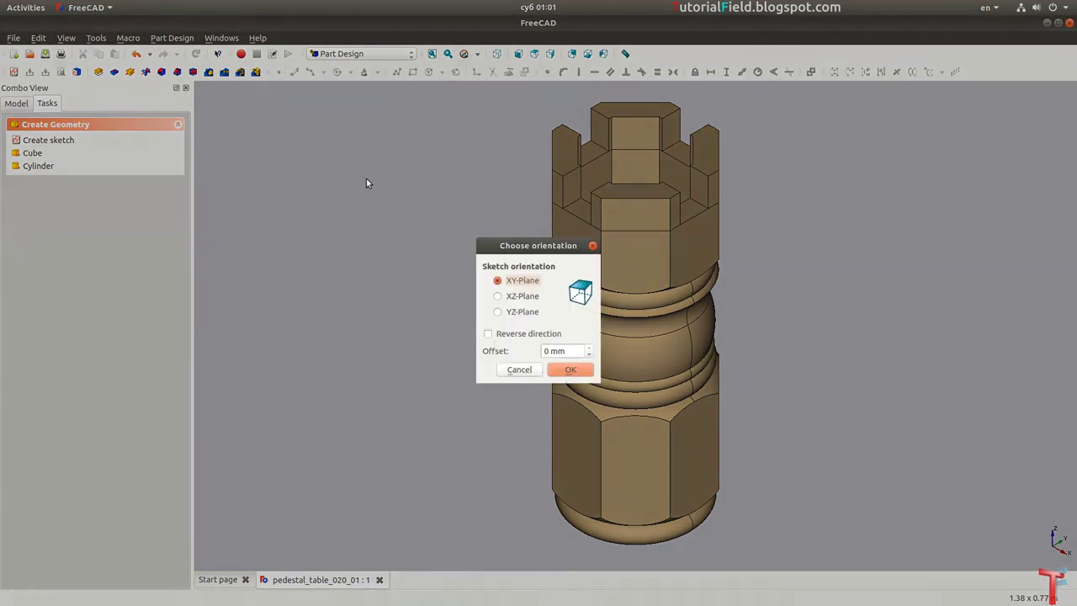
left_click(519, 296)
left_click(566, 368)
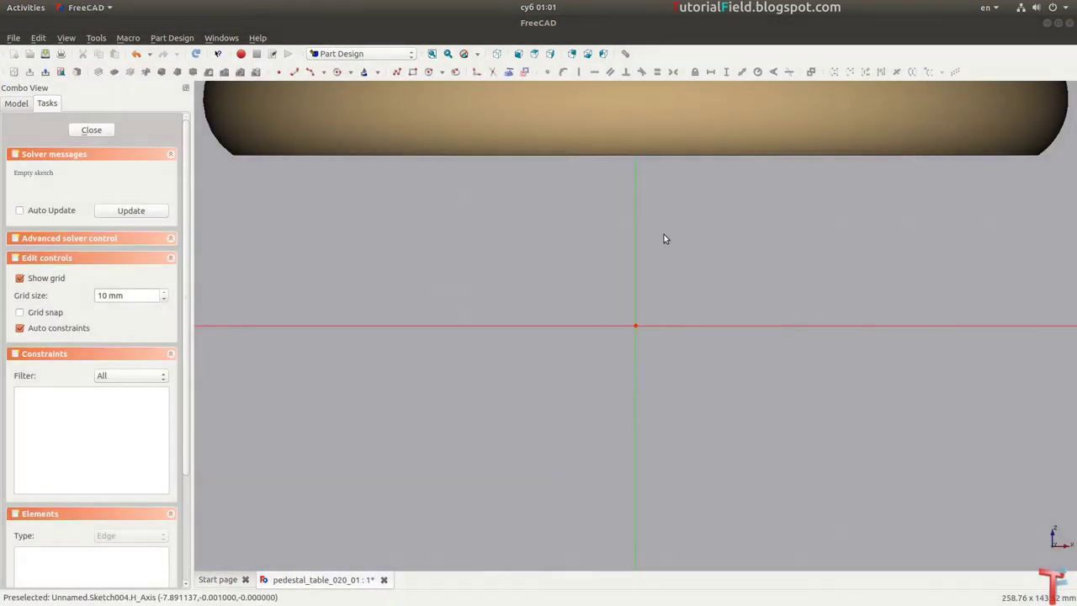
scroll(702, 247, "up", 2)
scroll(608, 291, "up", 1)
scroll(527, 279, "up", 1)
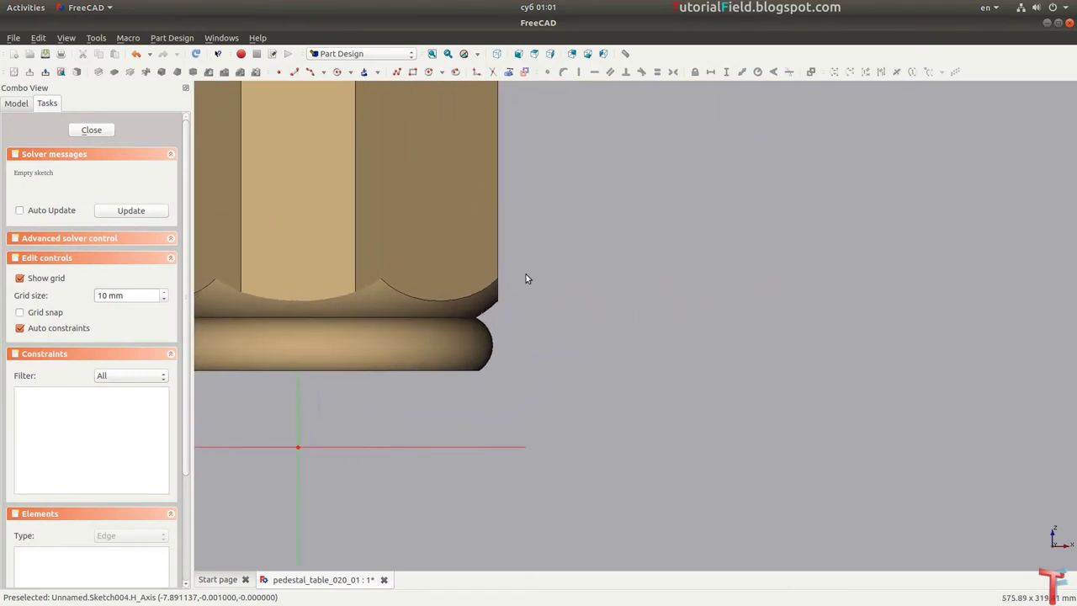
left_click(476, 53)
left_click(484, 108)
scroll(568, 315, "down", 1)
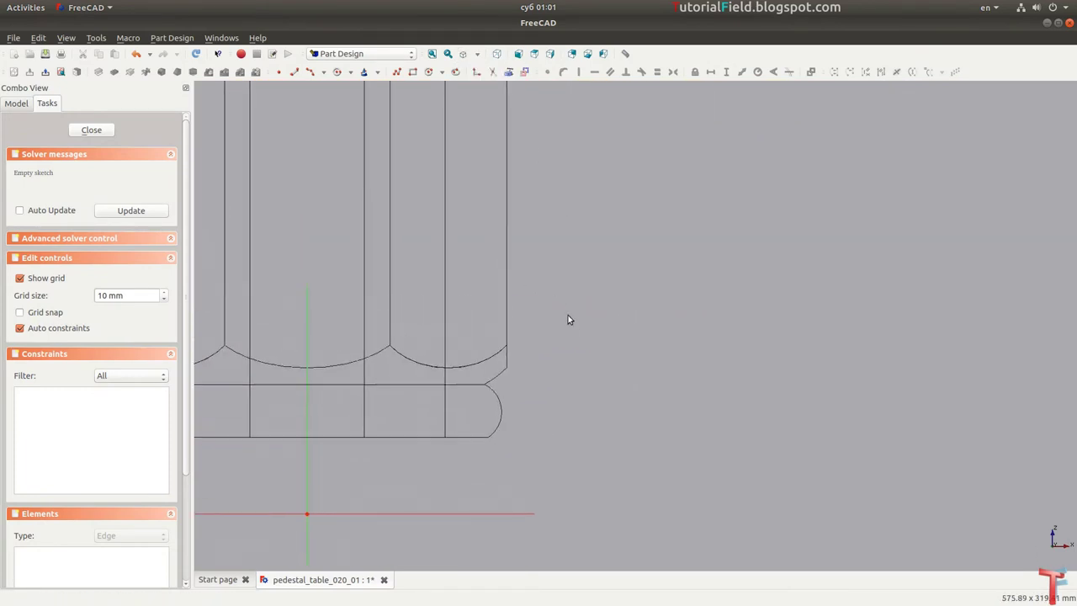
scroll(558, 289, "down", 1)
Step: Draw a vertical and a horizontal line right of the column base, constraining the first as Vertical
left_click(522, 138)
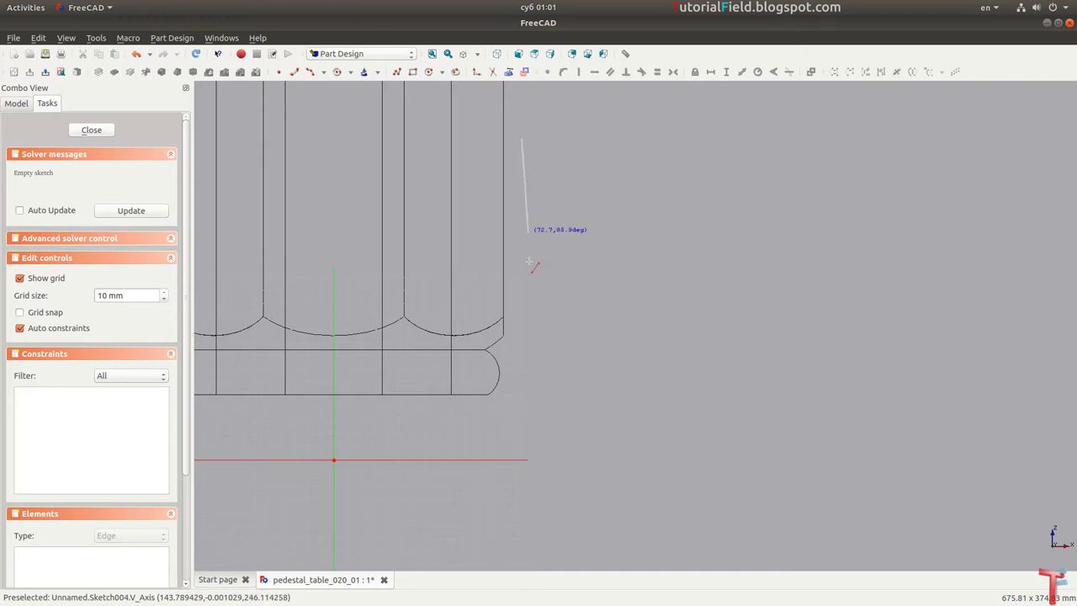
left_click(529, 276)
left_click(532, 390)
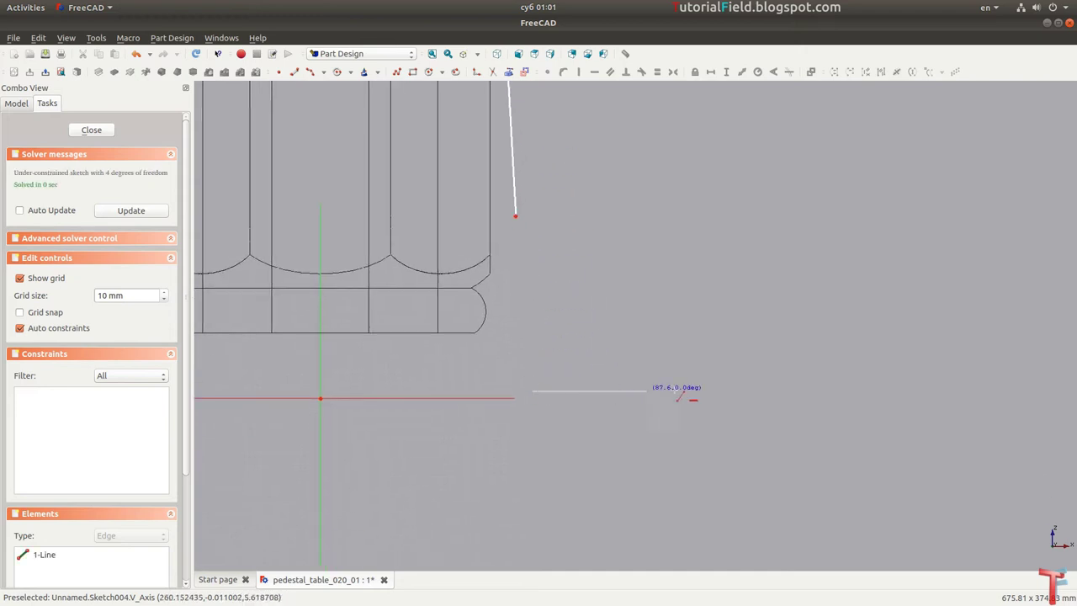
left_click(703, 391)
scroll(597, 320, "down", 1)
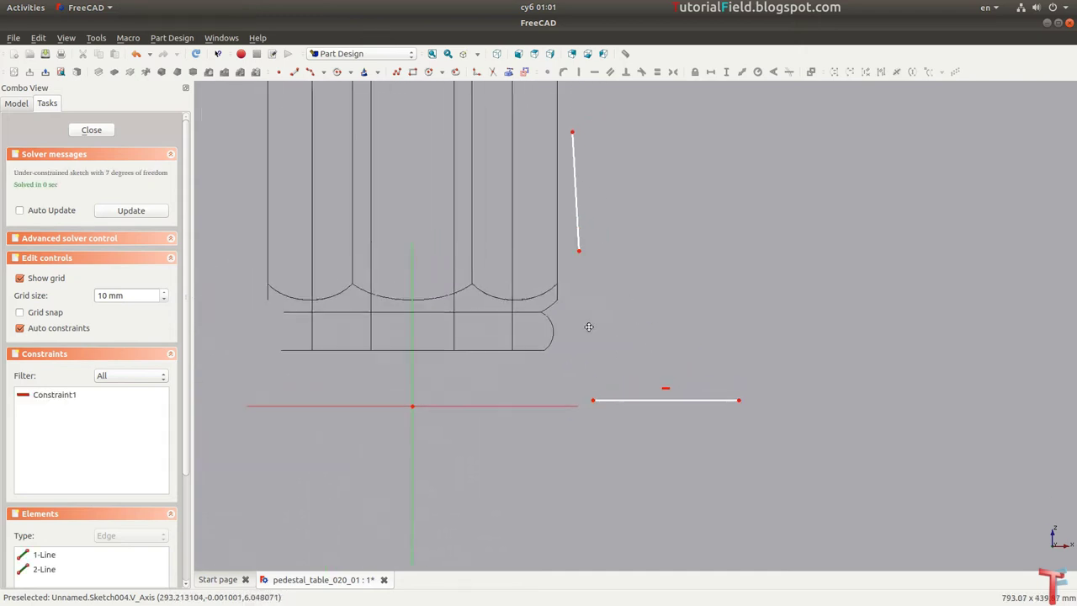
key("v")
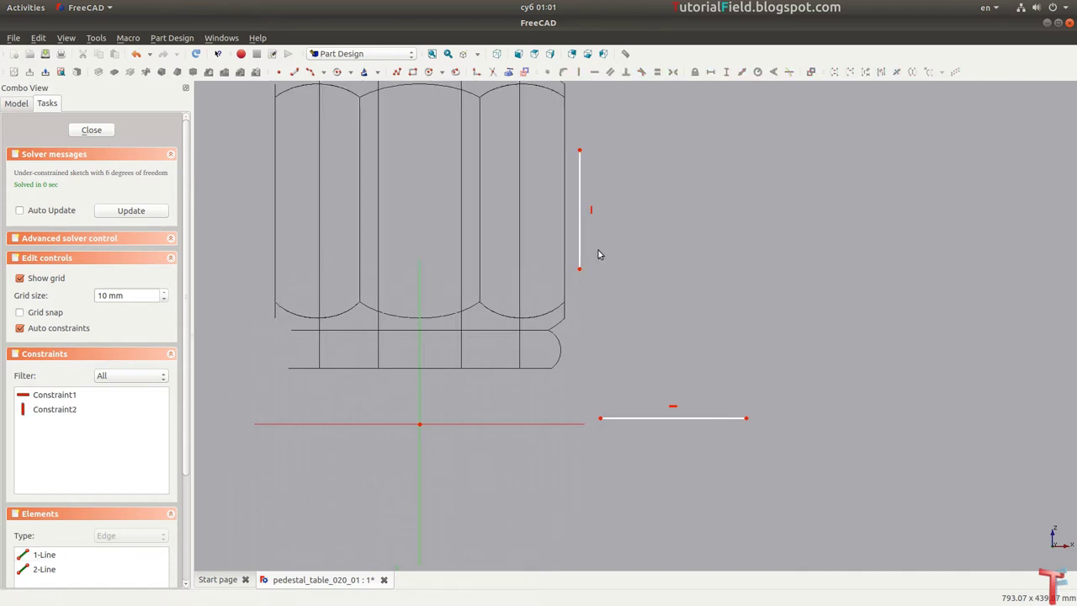
Step: Set the vertical line to 160 mm and the separate horizontal line to 120 mm
left_click(580, 245)
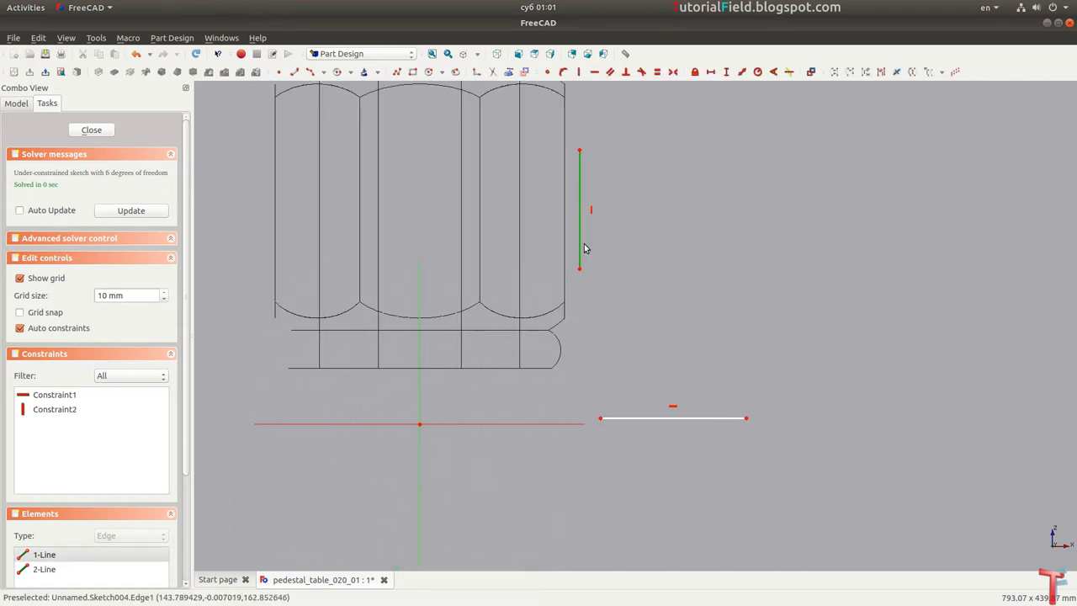
type("i160")
key("Return")
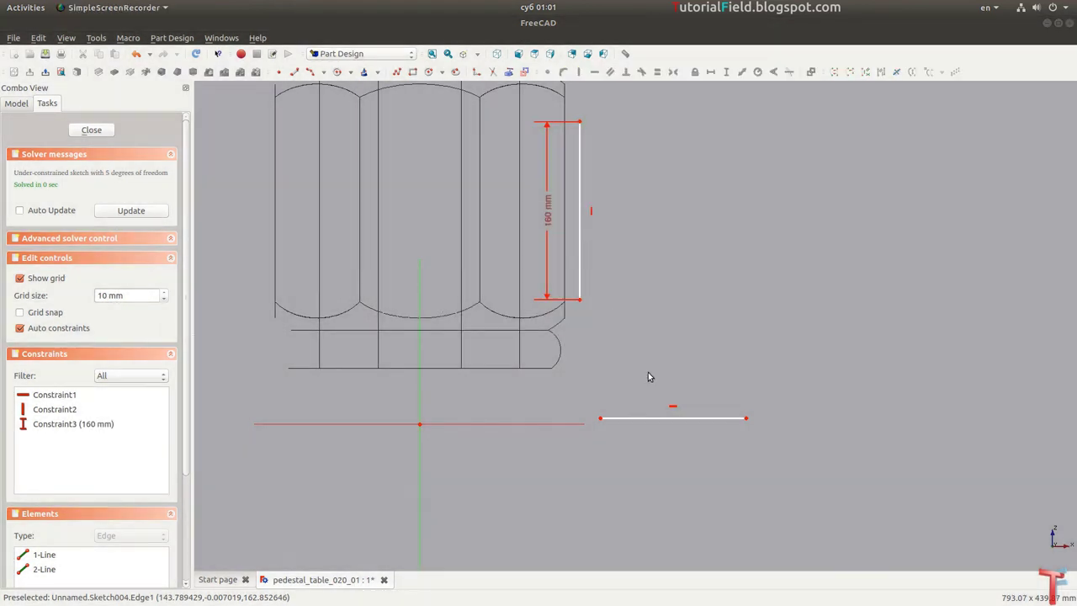
left_click(685, 423)
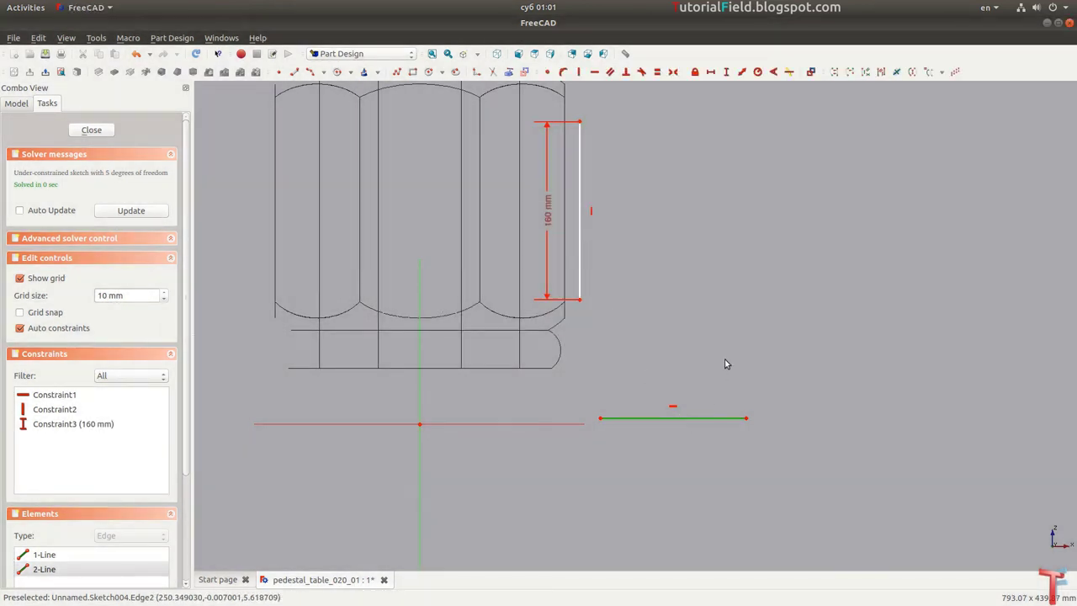
type("l120")
key("Return")
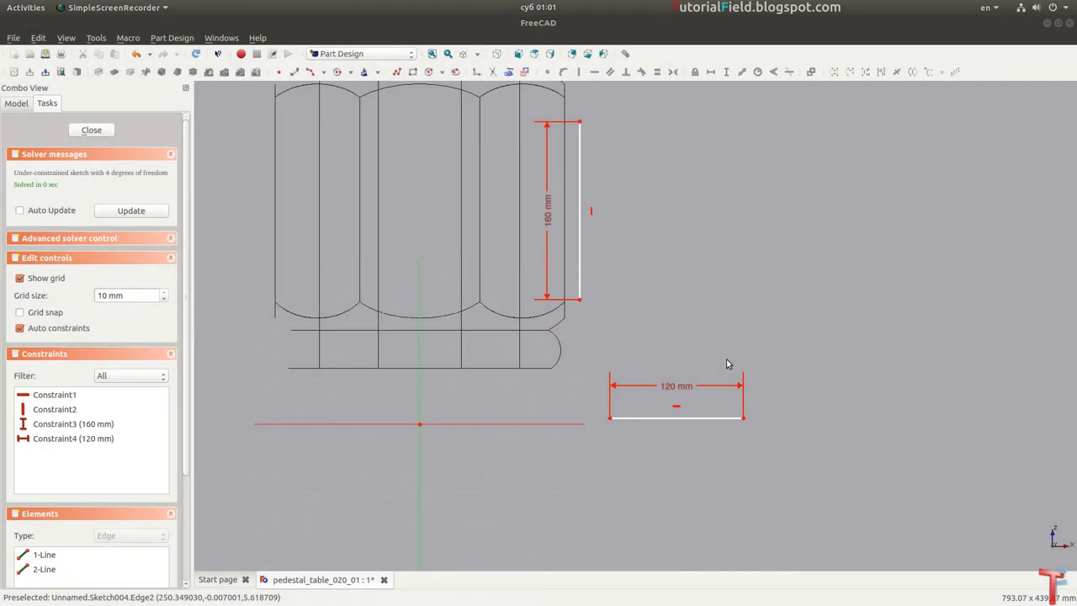
Step: Put the 120 mm line's left endpoint on the horizontal axis and slide it right
left_click(611, 419)
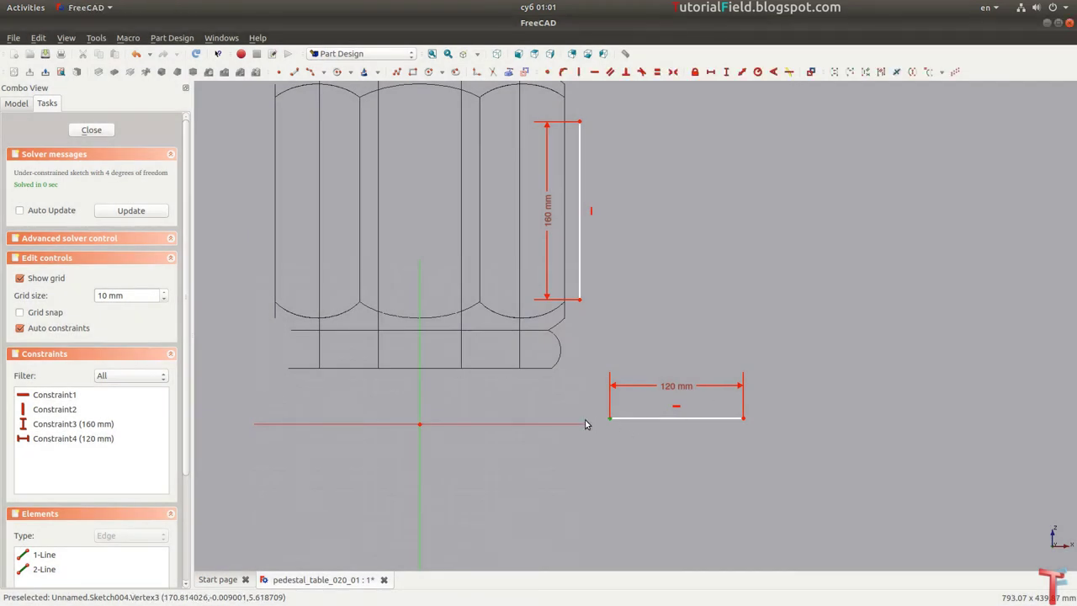
left_click(575, 425)
key("o")
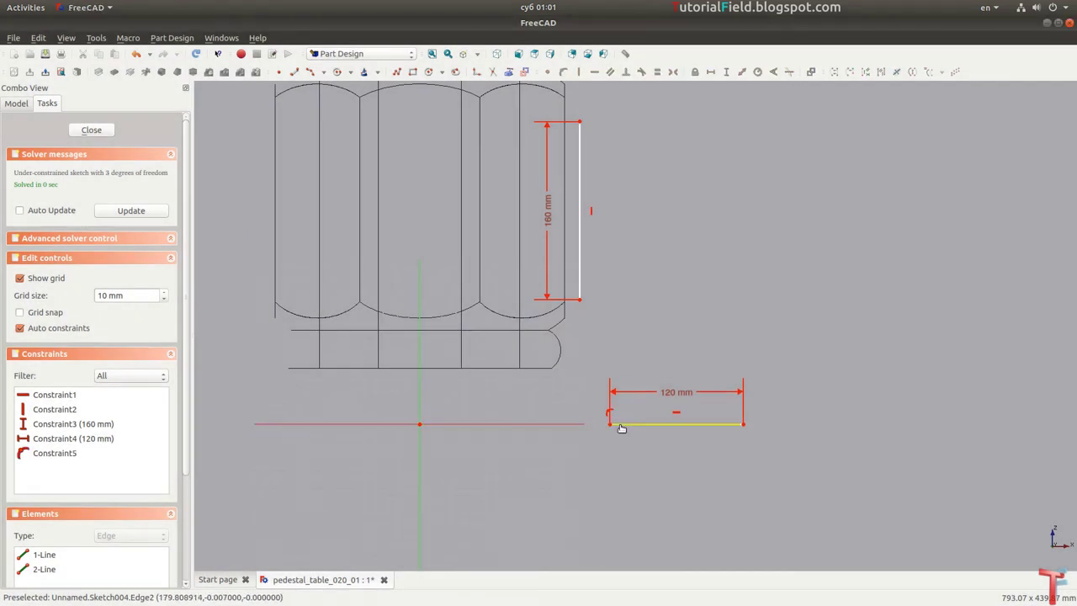
left_click_drag(623, 423, 858, 424)
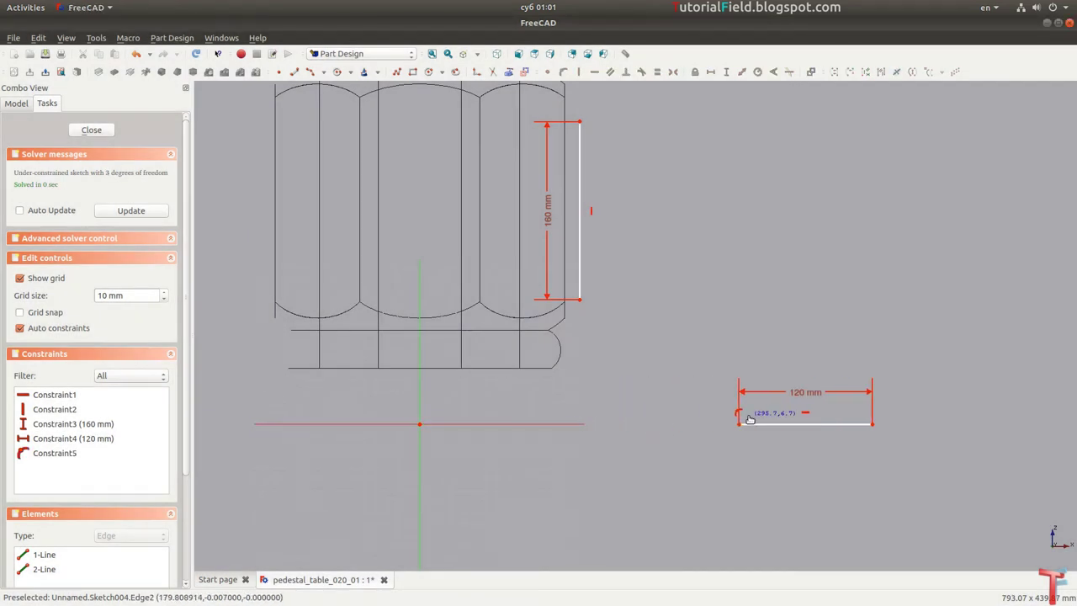
Step: Place the vertical line's lower endpoint 130 mm horizontally from the centre axis
left_click(580, 301)
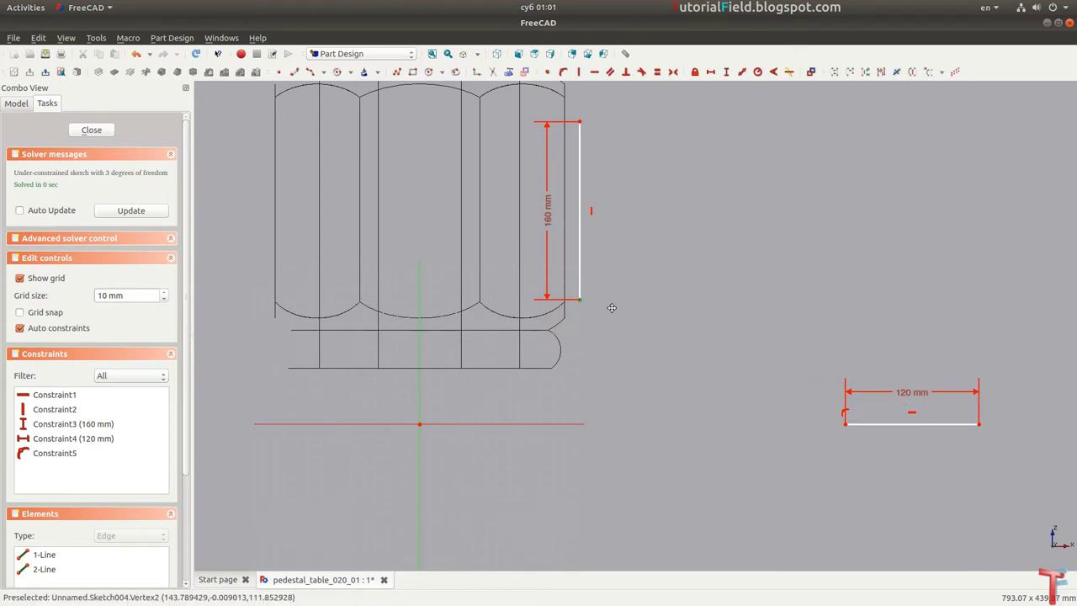
middle_click_drag(610, 311, 628, 311)
key("shift+h")
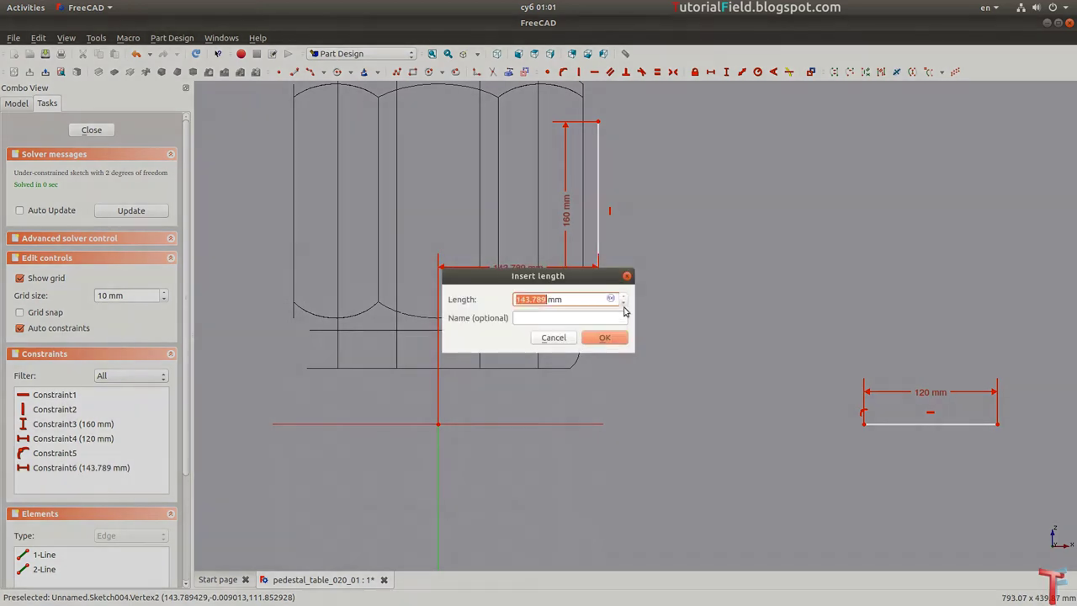
type("13")
type("0")
key("Return")
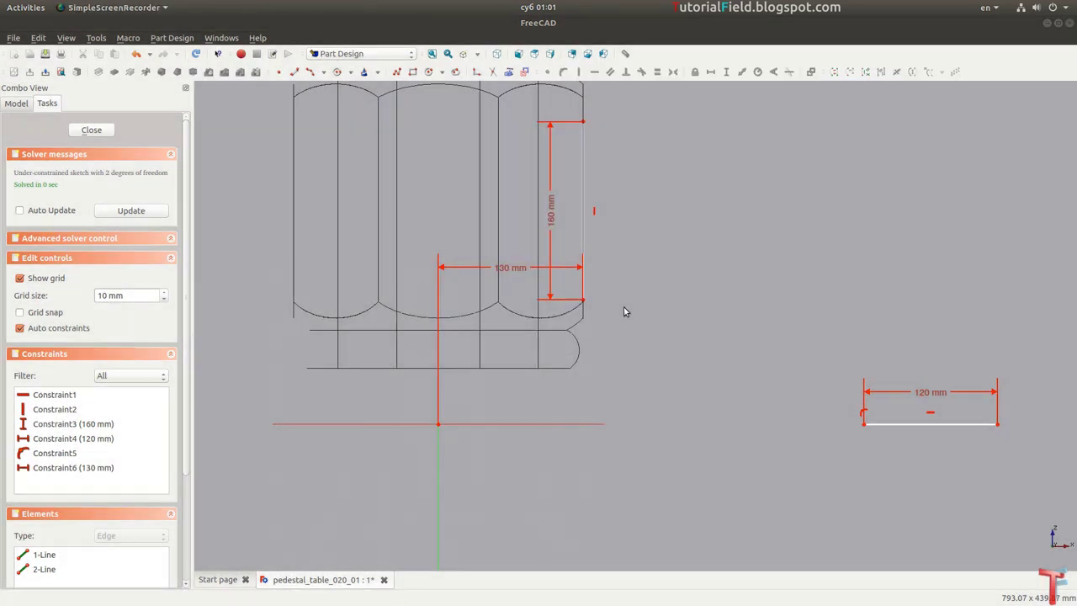
left_click_drag(518, 464, 509, 463)
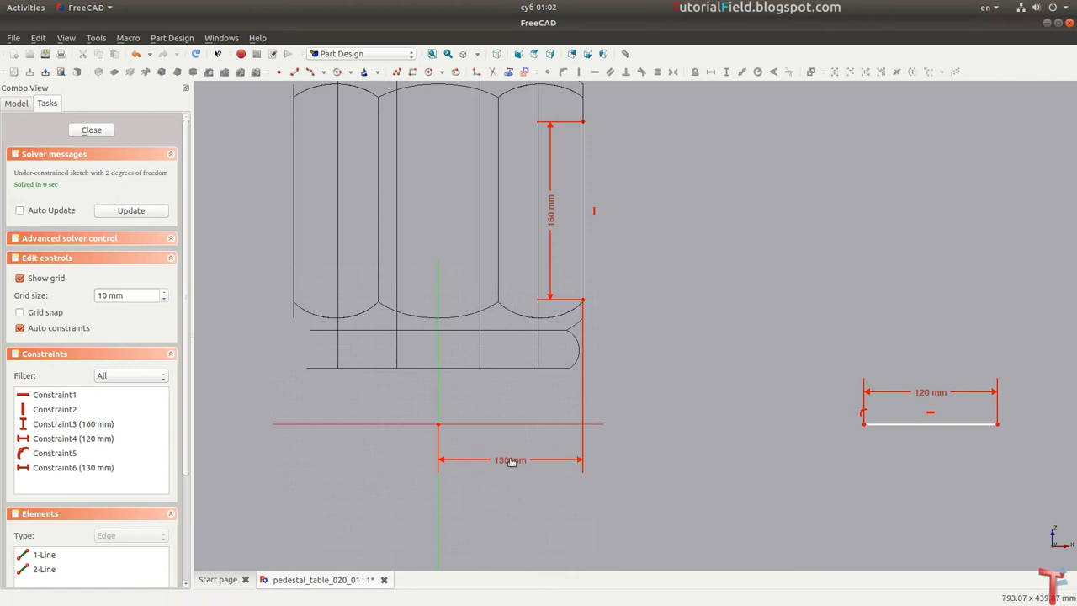
scroll(631, 319, "up", 1)
Step: Fix the vertical line's lower endpoint 120 mm above the horizontal axis
scroll(590, 321, "up", 1)
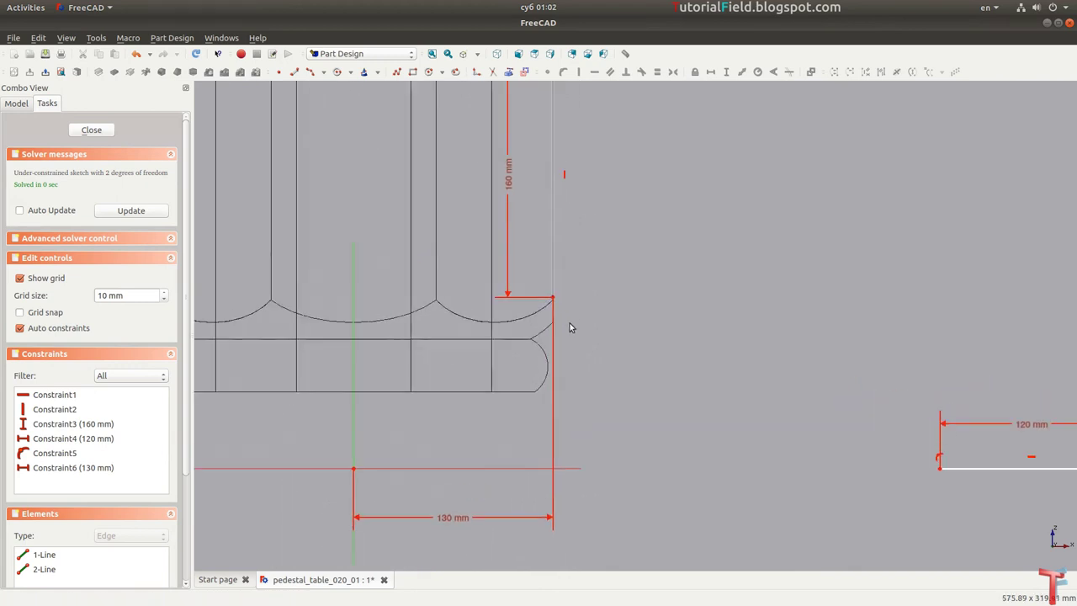
left_click(551, 297)
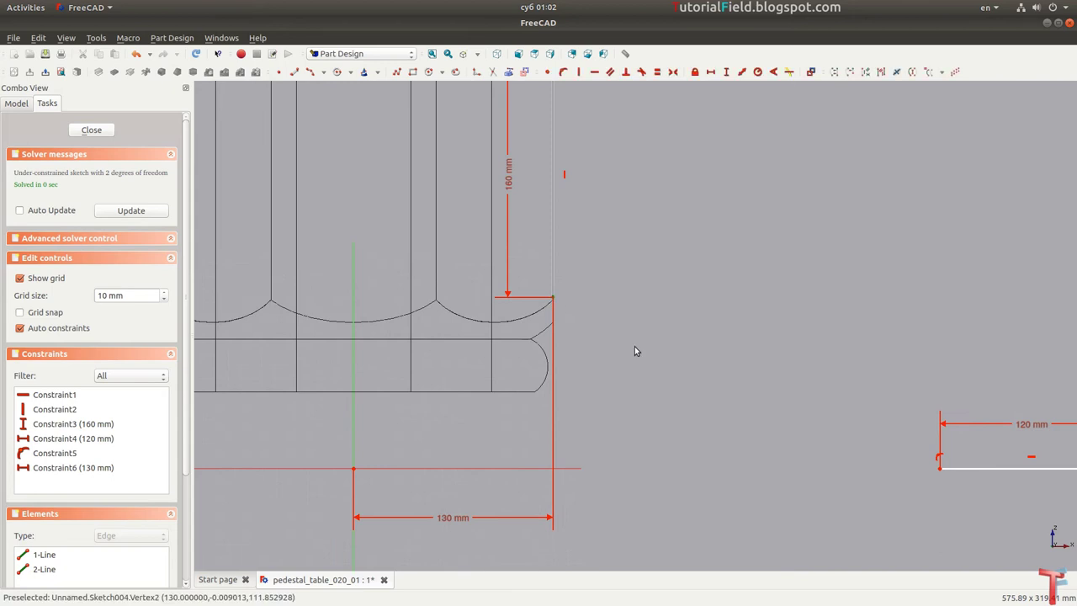
type("i120")
key("Return")
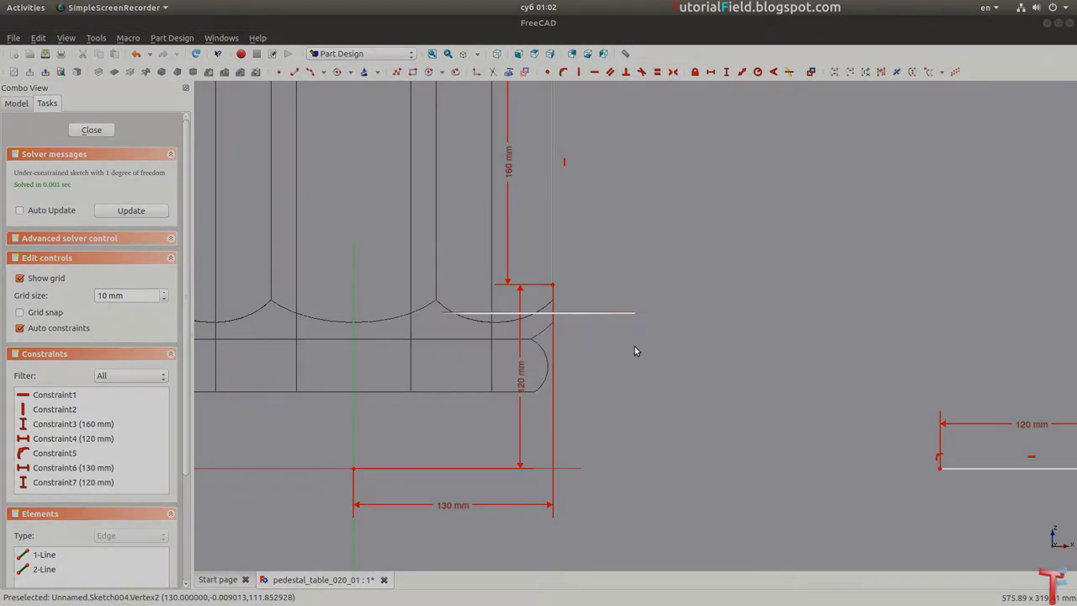
middle_click_drag(645, 346, 594, 329)
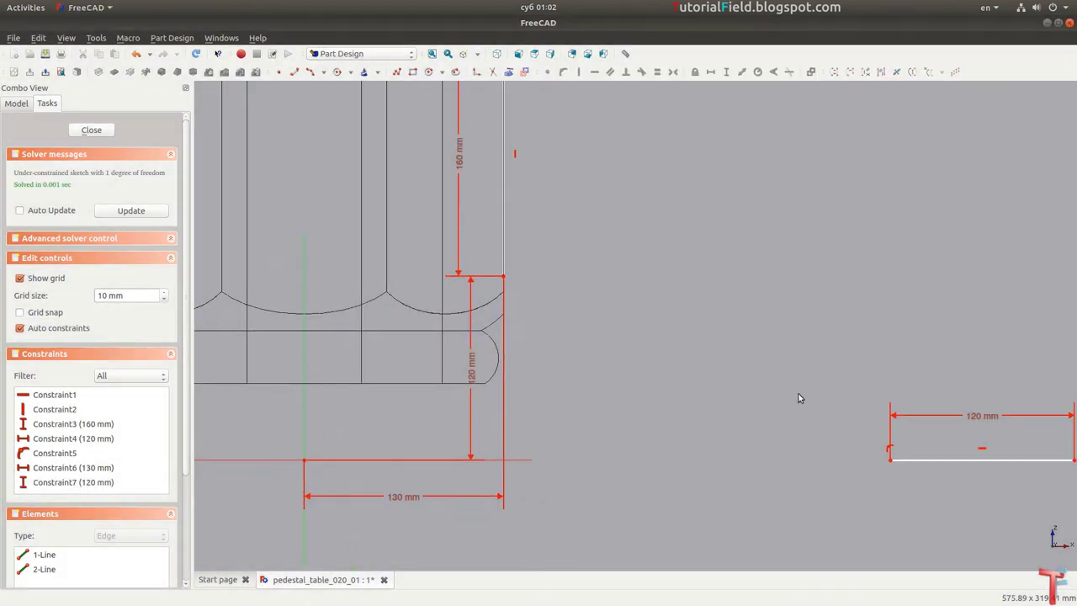
scroll(902, 434, "down", 2)
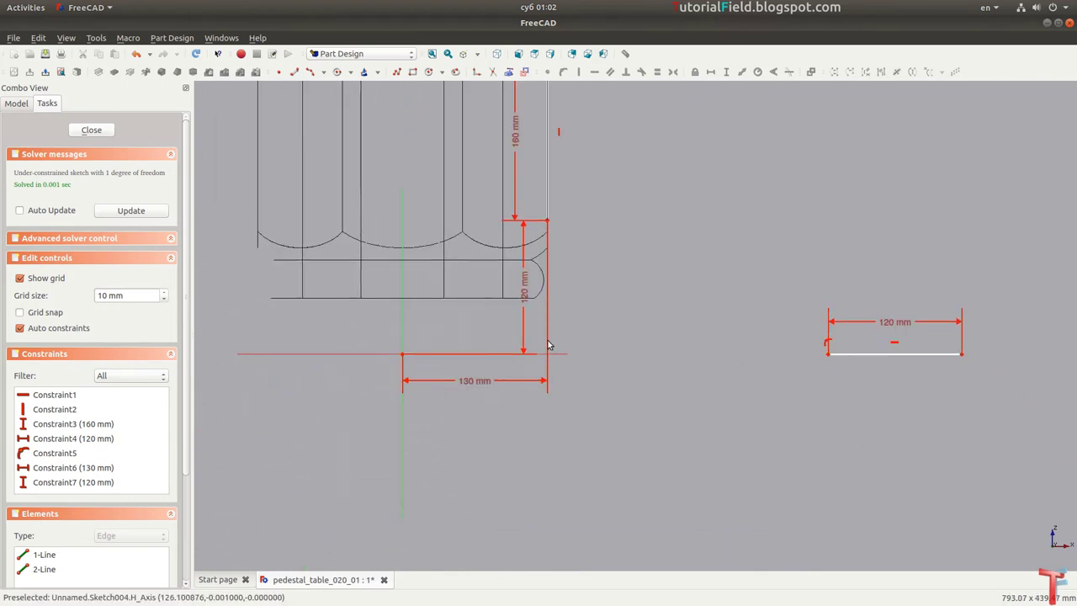
Step: Add a 335 mm horizontal distance between that endpoint and the 120 mm line's far end
left_click(548, 222)
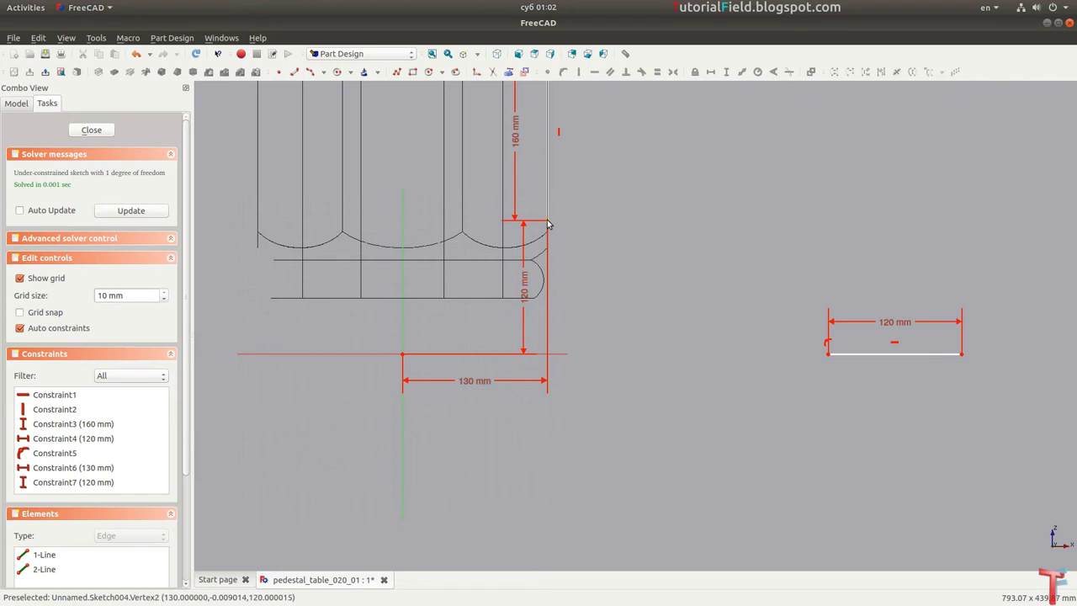
left_click(962, 355)
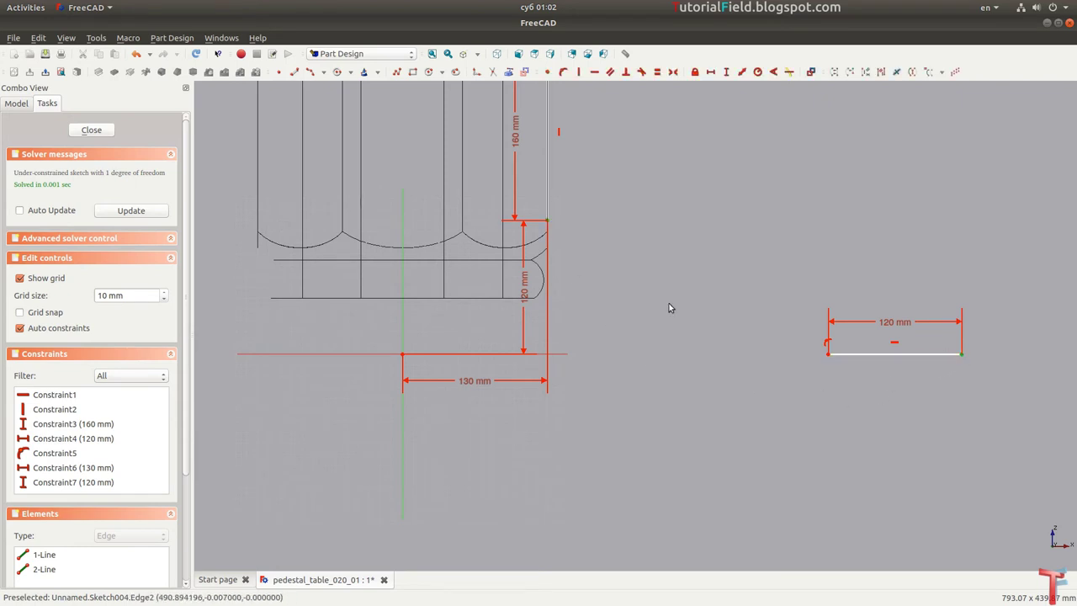
key("l")
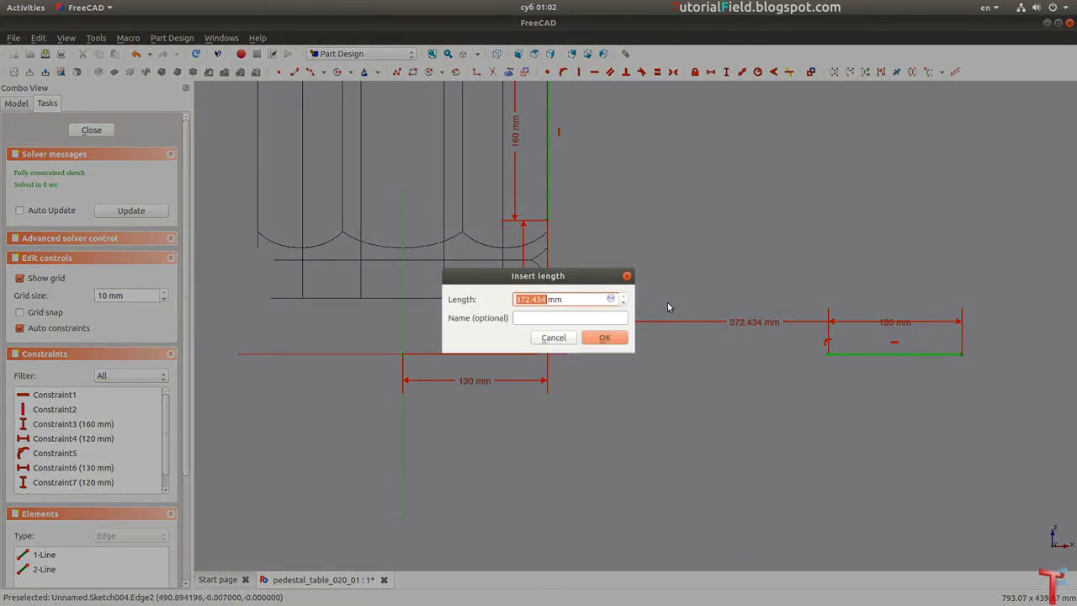
type("335")
key("Return")
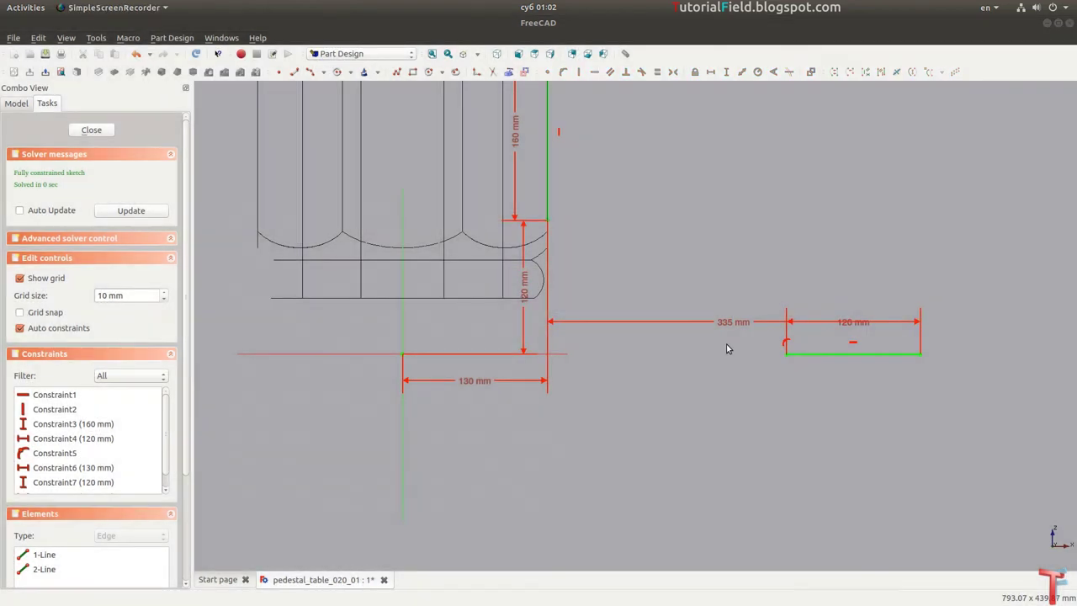
left_click_drag(739, 327, 738, 380)
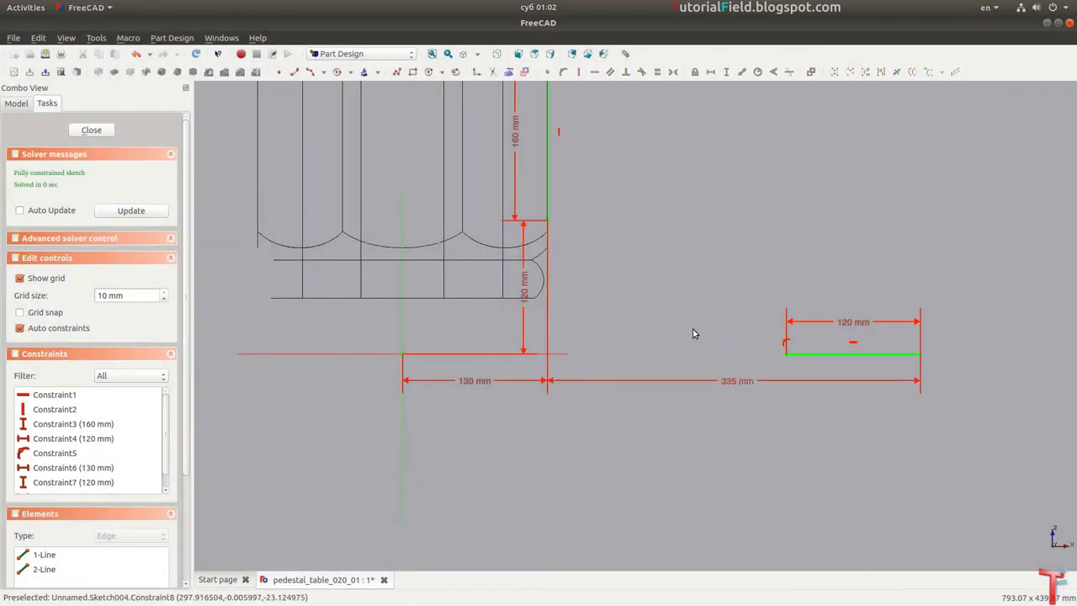
scroll(585, 302, "up", 2)
scroll(585, 301, "down", 2)
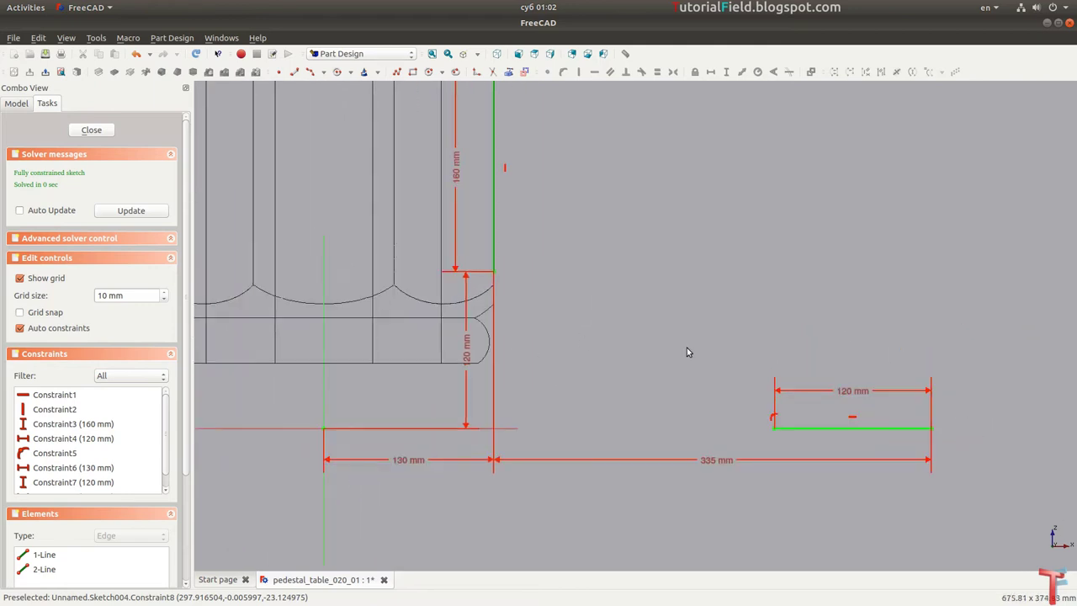
scroll(686, 352, "up", 1)
scroll(684, 350, "up", 1)
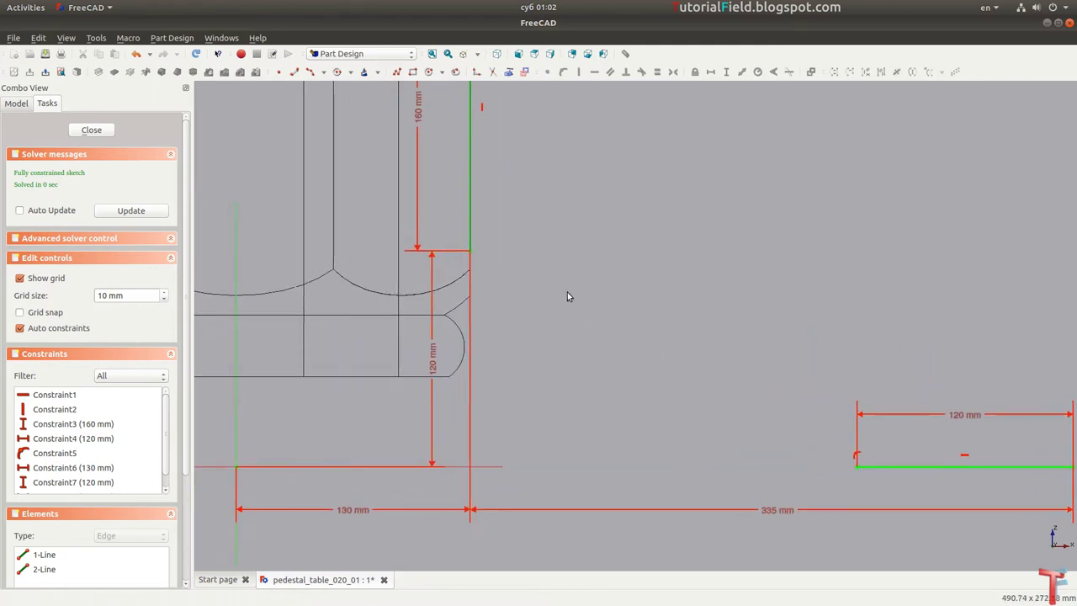
scroll(567, 295, "up", 1)
mouse_move(541, 315)
middle_mouse_down()
mouse_move(542, 279)
mouse_move(545, 303)
middle_mouse_up()
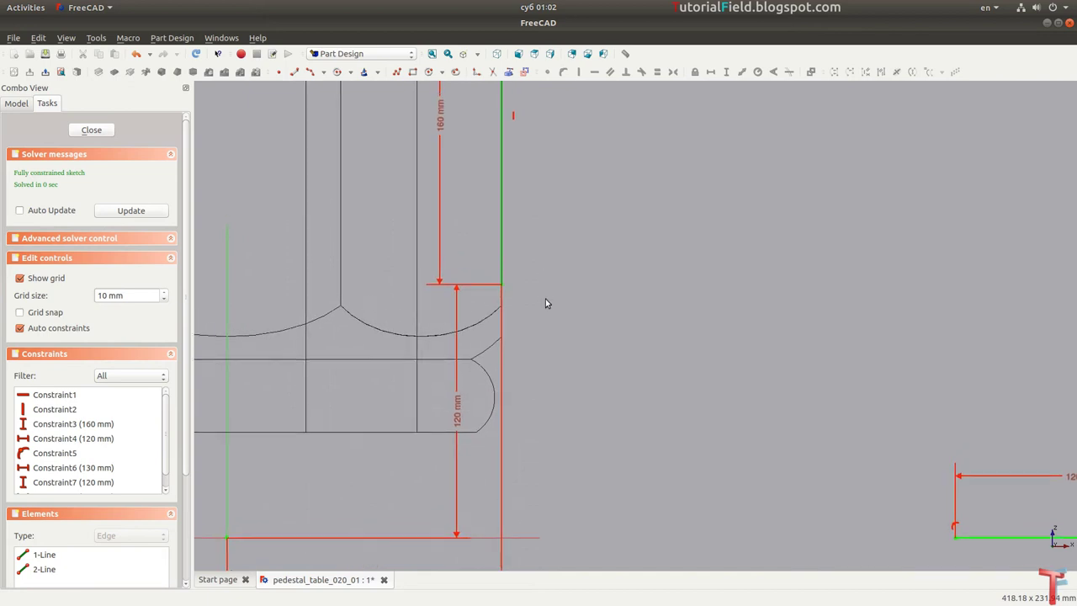
Step: Draw an arc tangent to the vertical line's lower end
left_click(323, 72)
left_click(318, 82)
left_click(526, 413)
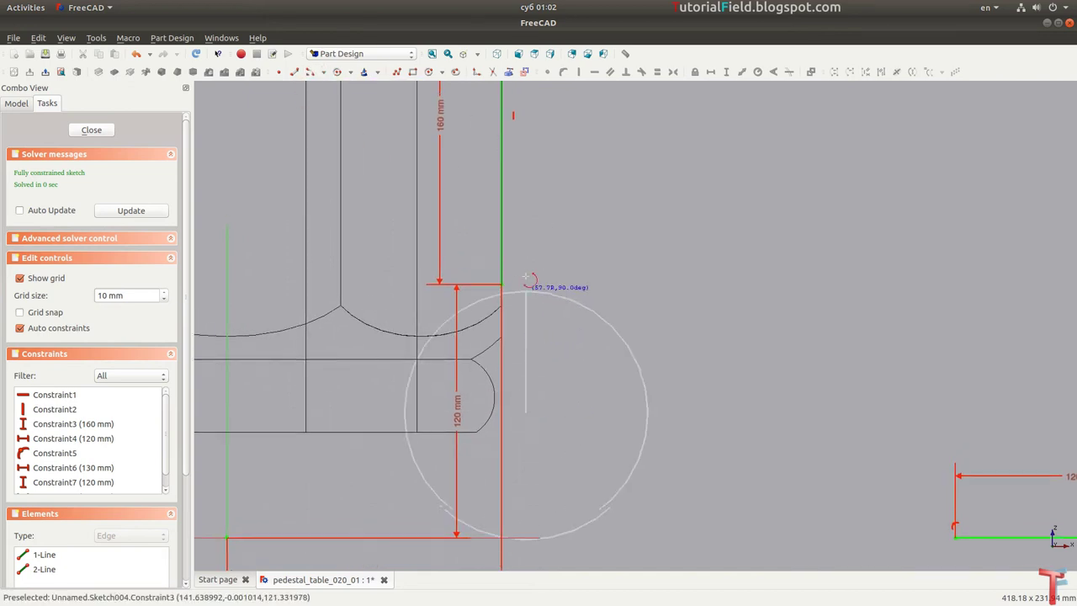
left_click(528, 279)
left_click(531, 411)
left_click(528, 280)
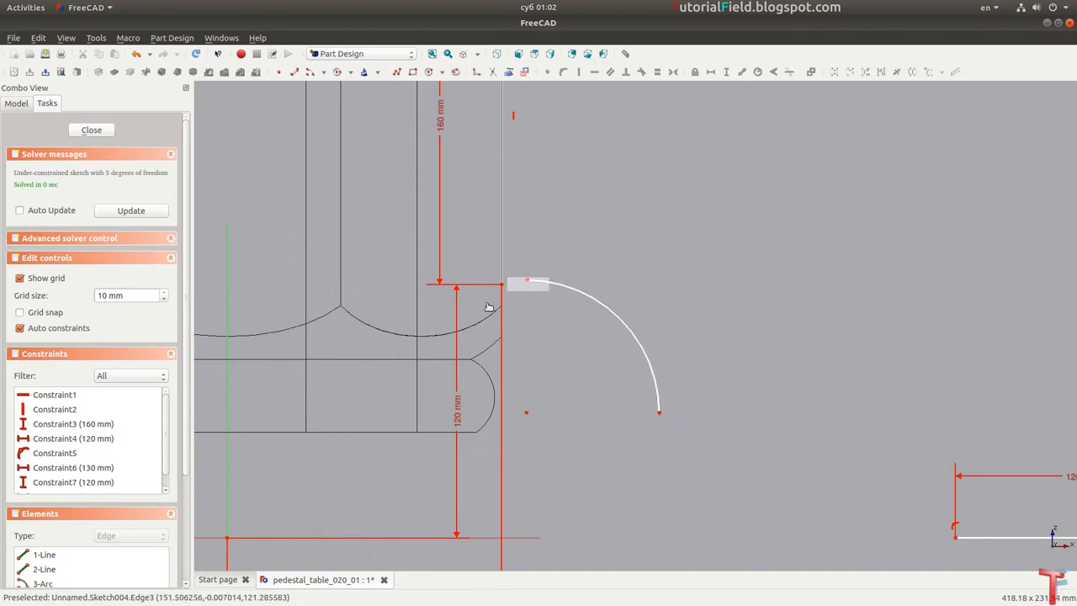
left_click(501, 285)
key("t")
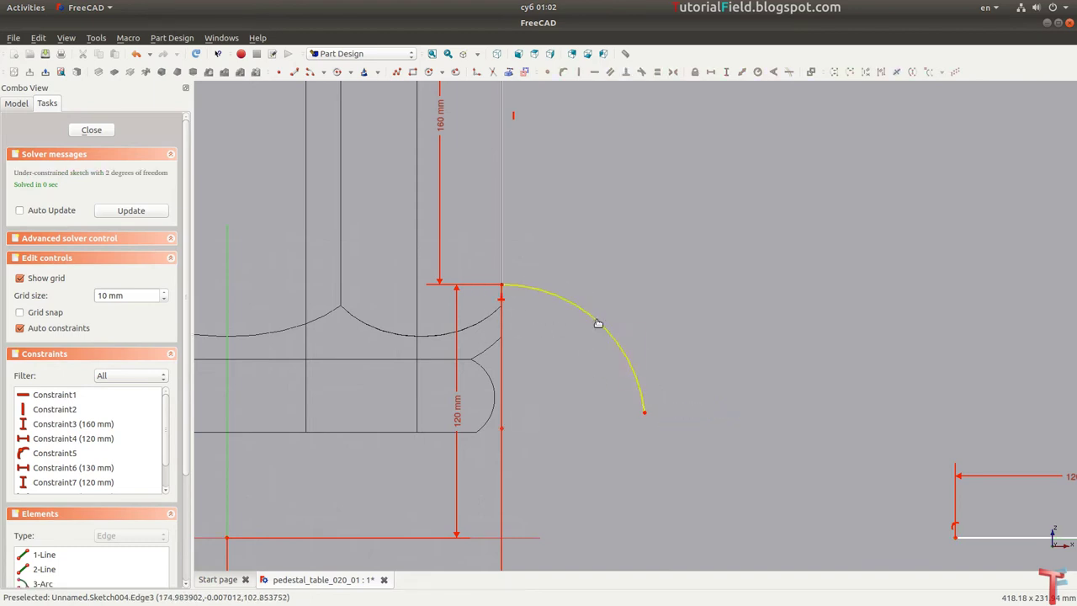
Step: Constrain the arc to a 60° angle and 50 mm radius
left_click(598, 324)
type("a60")
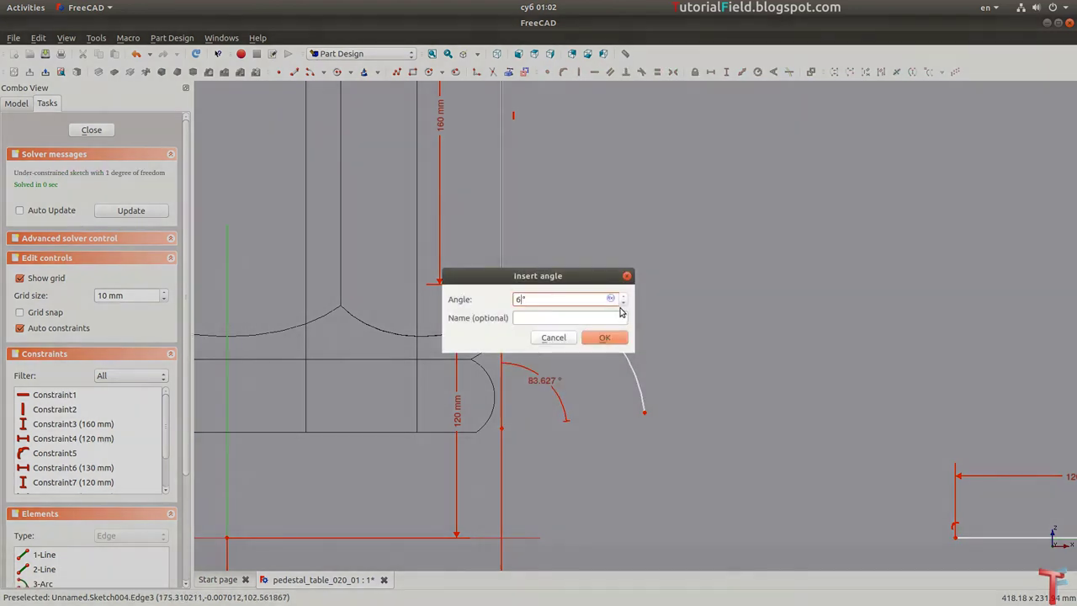
key("Return")
left_click_drag(535, 390, 599, 322)
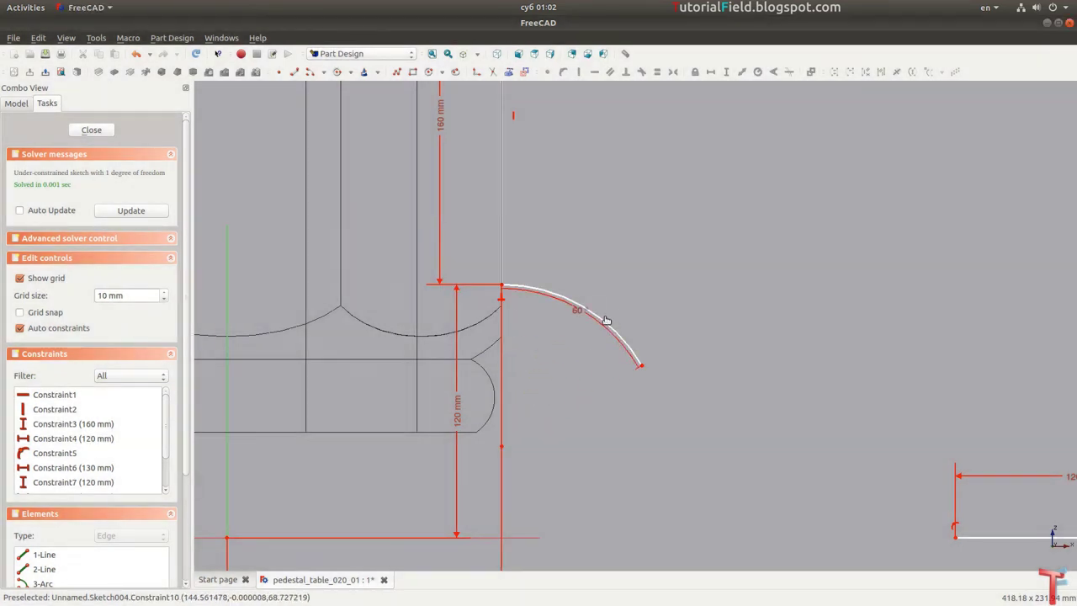
left_click(600, 324)
key("shift+r")
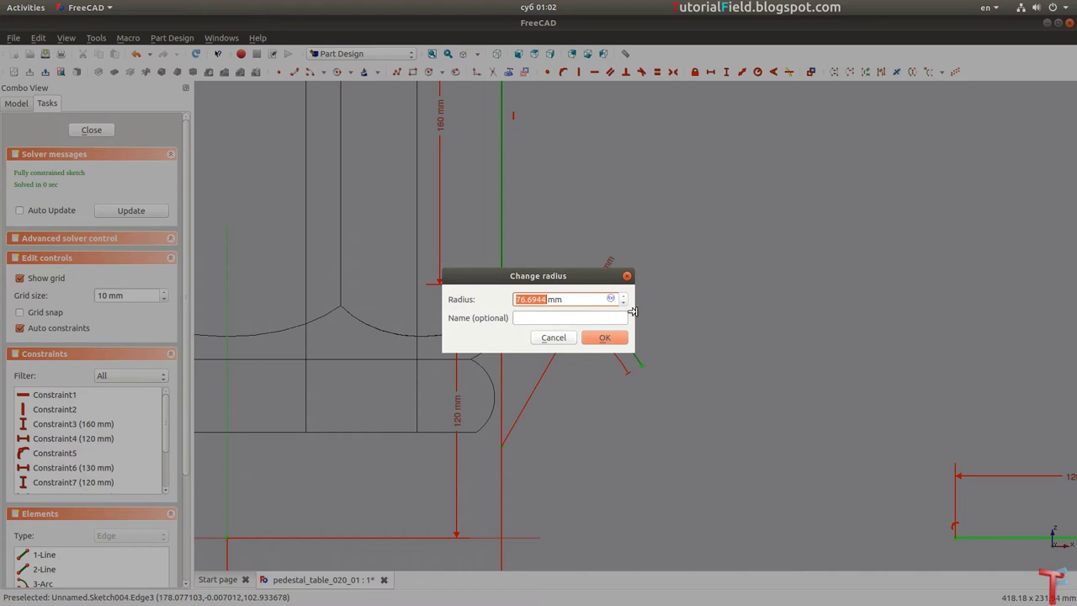
type("50")
key("Return")
scroll(647, 312, "down", 2)
scroll(685, 325, "down", 1)
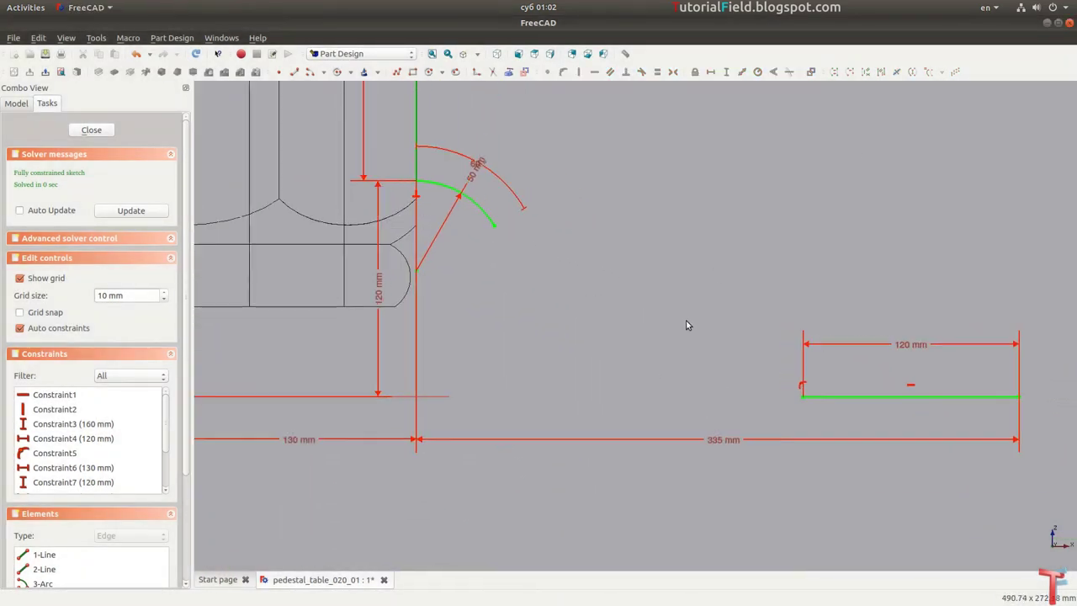
middle_click_drag(686, 325, 626, 332)
scroll(623, 331, "up", 1)
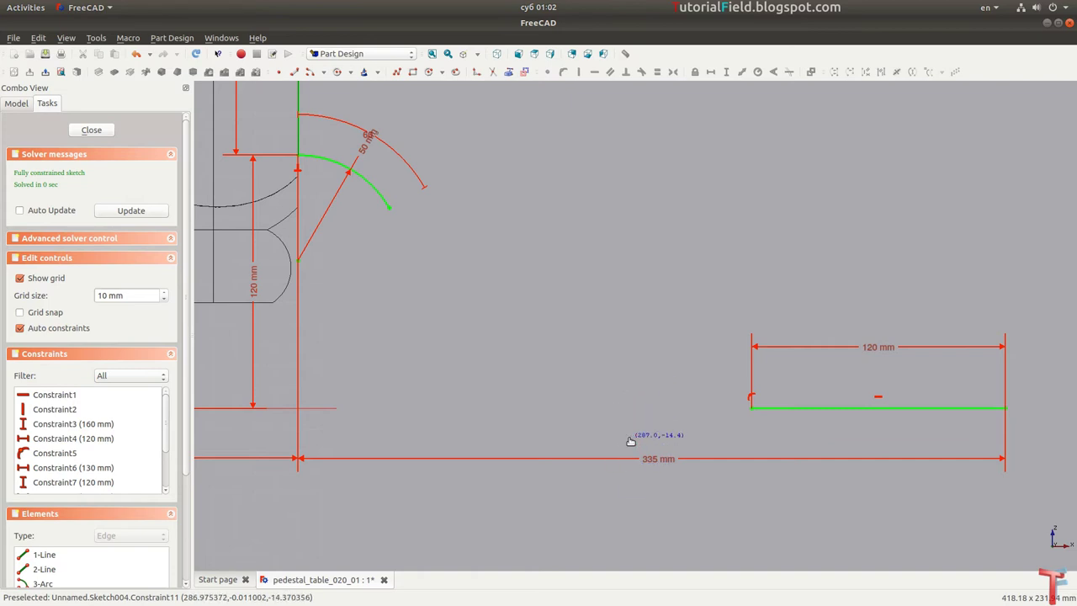
Step: Draw a second centre arc and a three-point arc above the first arc
left_click(629, 438)
left_click(656, 322)
left_click(723, 399)
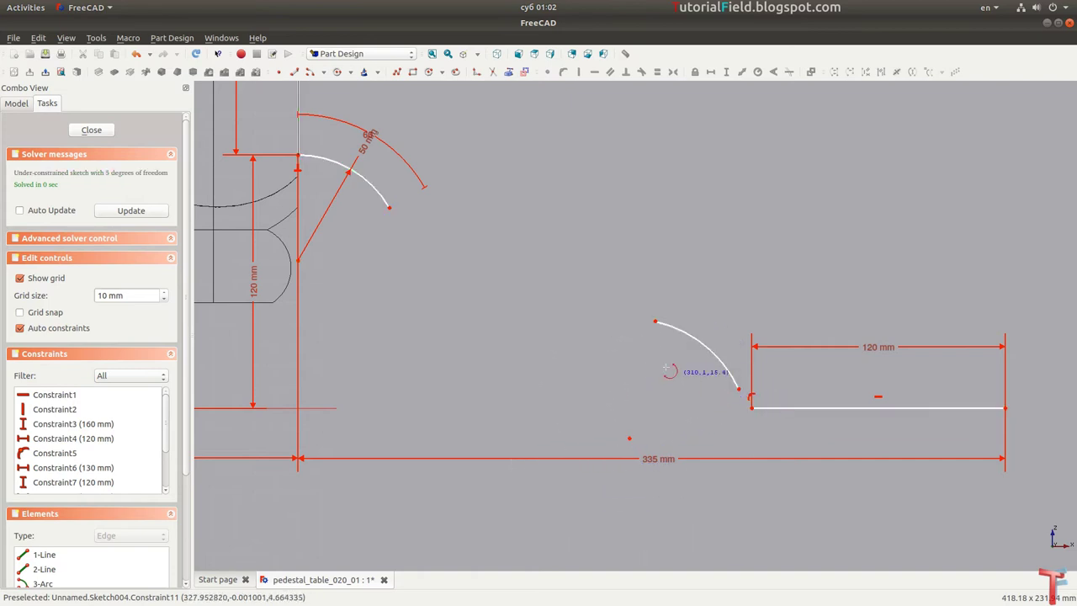
left_click(324, 73)
left_click(337, 99)
left_click(441, 239)
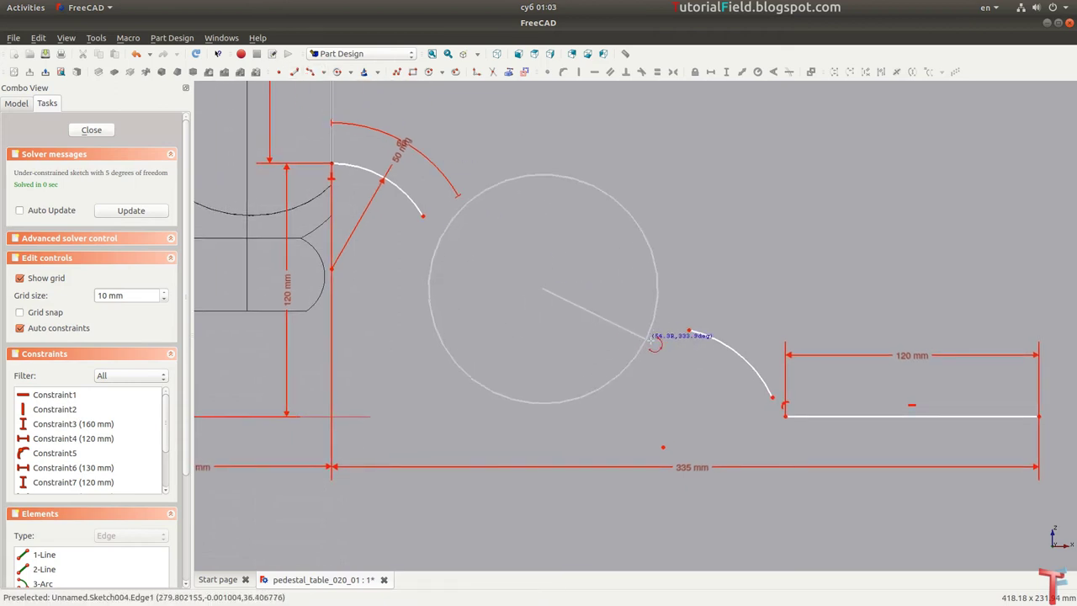
left_click(665, 346)
left_click(505, 304)
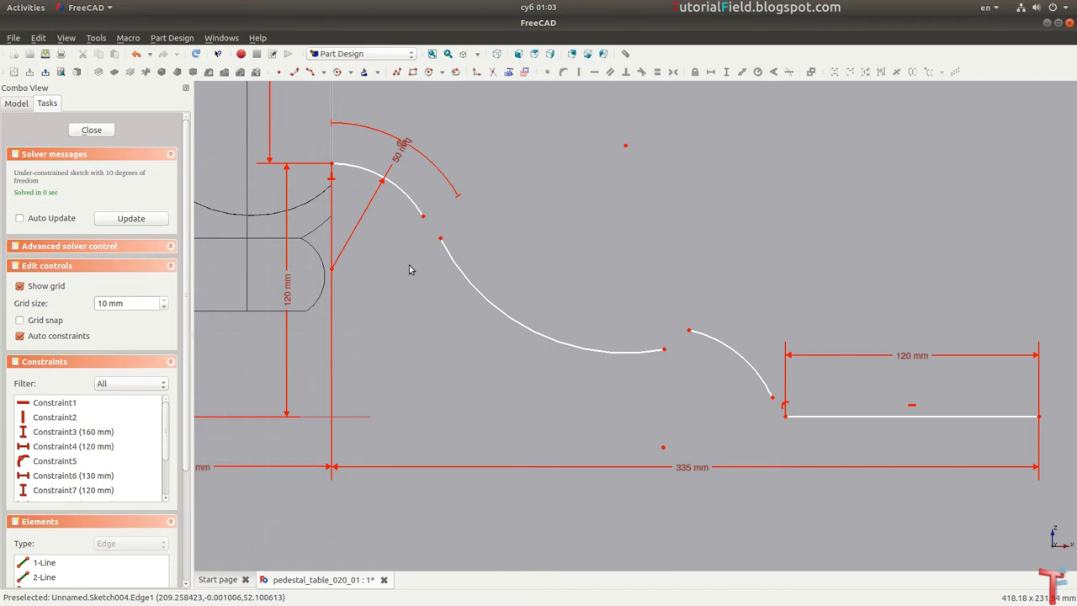
Step: Join the arcs tangentially, give the new arc a 180 mm radius, and free its upper end
left_click_drag(409, 267, 478, 196)
key("t")
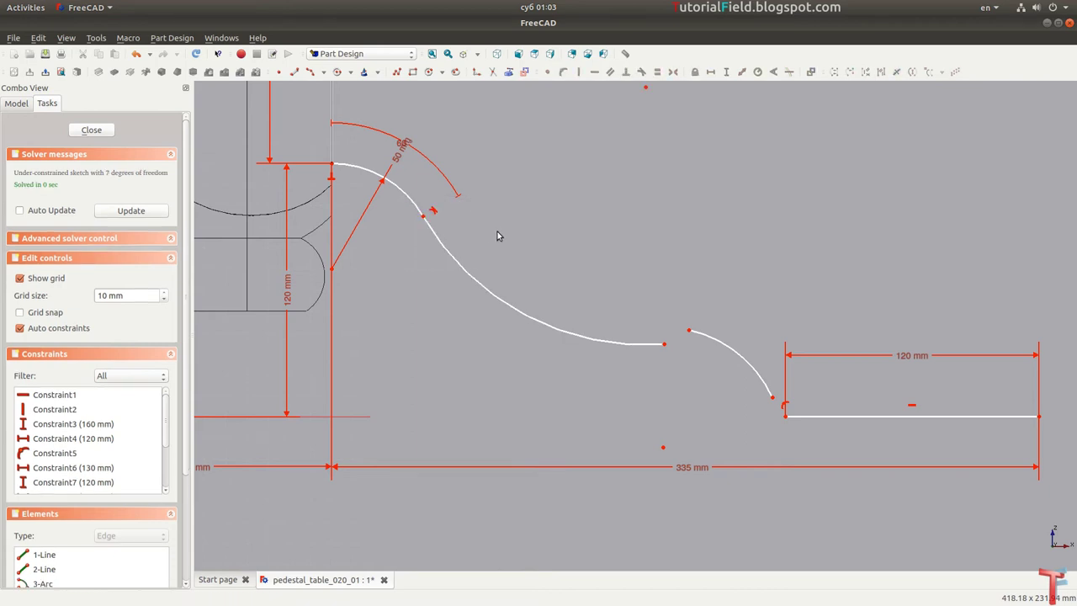
key("shift+r")
type("18")
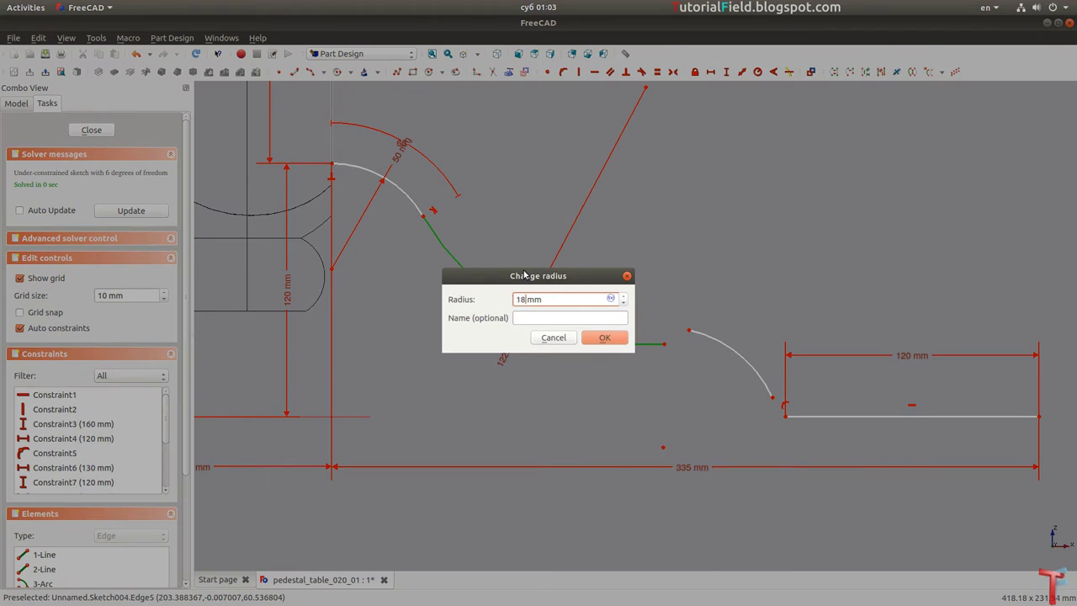
type("0")
key("Return")
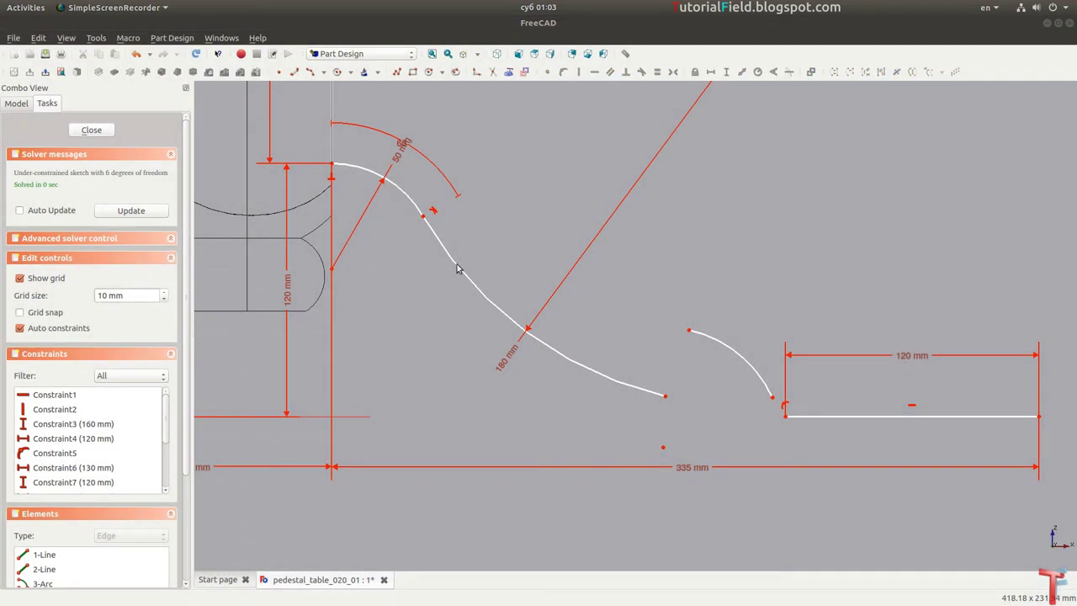
left_click(431, 211)
key("Delete")
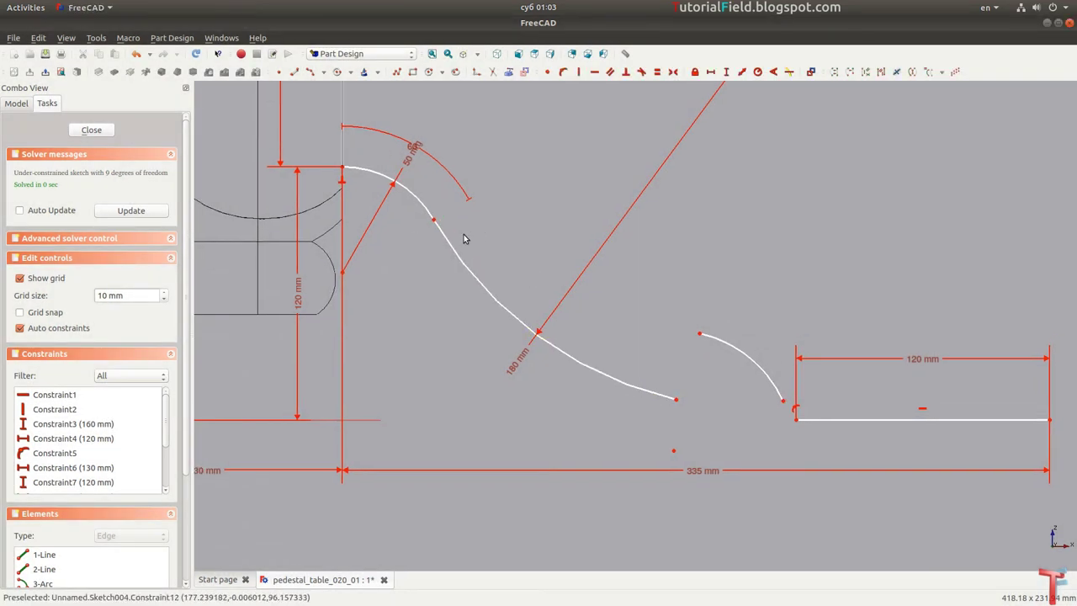
left_click_drag(441, 233, 463, 227)
Step: Draw a horizontal step line and join its end to the lower arc's top
scroll(452, 224, "up", 2)
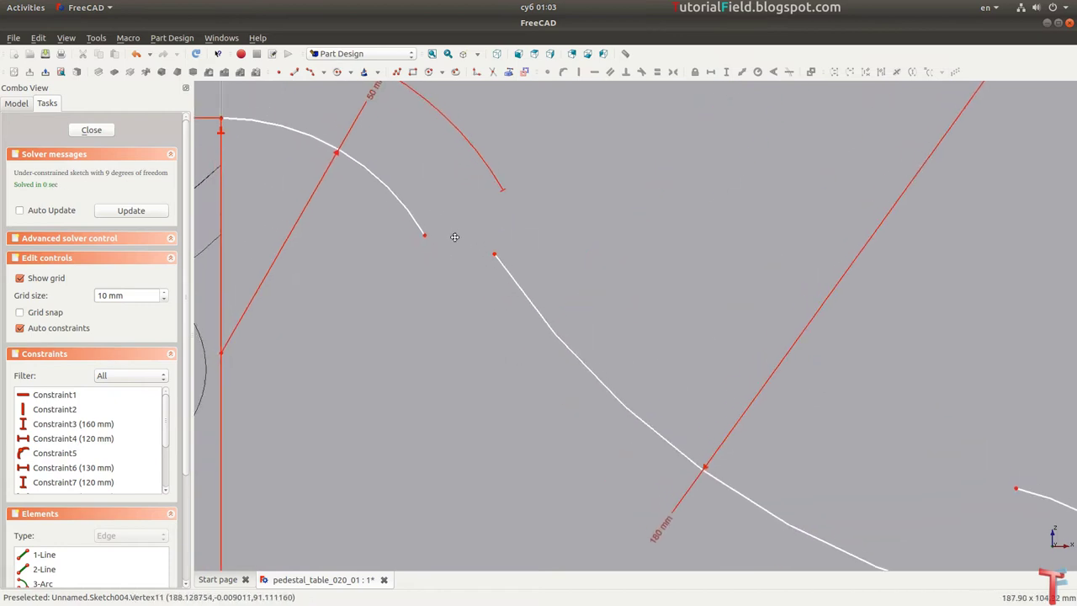
scroll(454, 233, "up", 2)
left_click(427, 242)
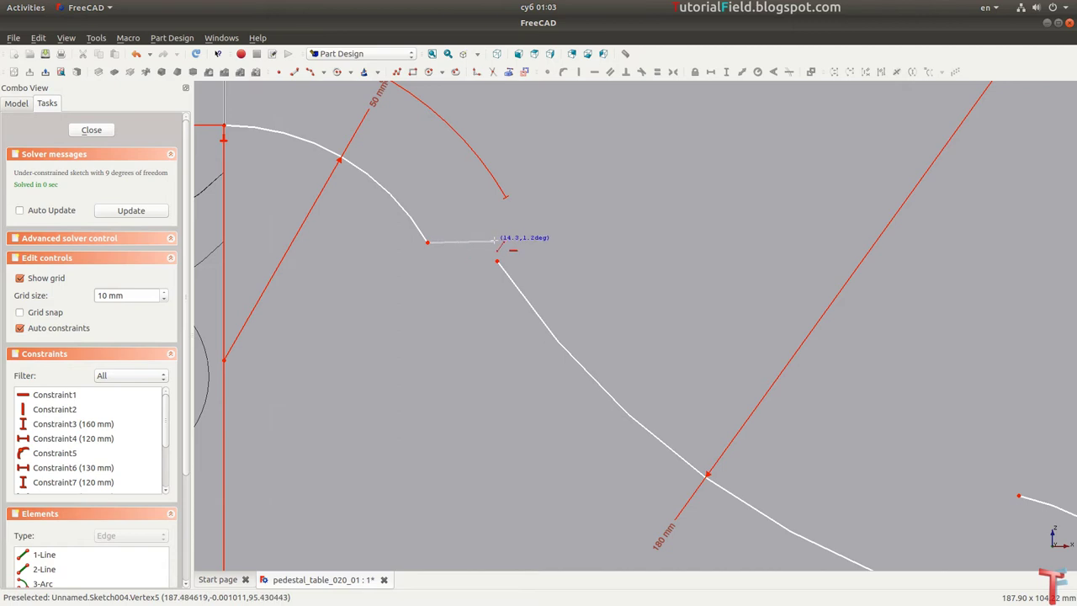
left_click(495, 242)
right_click(484, 255)
left_click(495, 242)
left_click(498, 262)
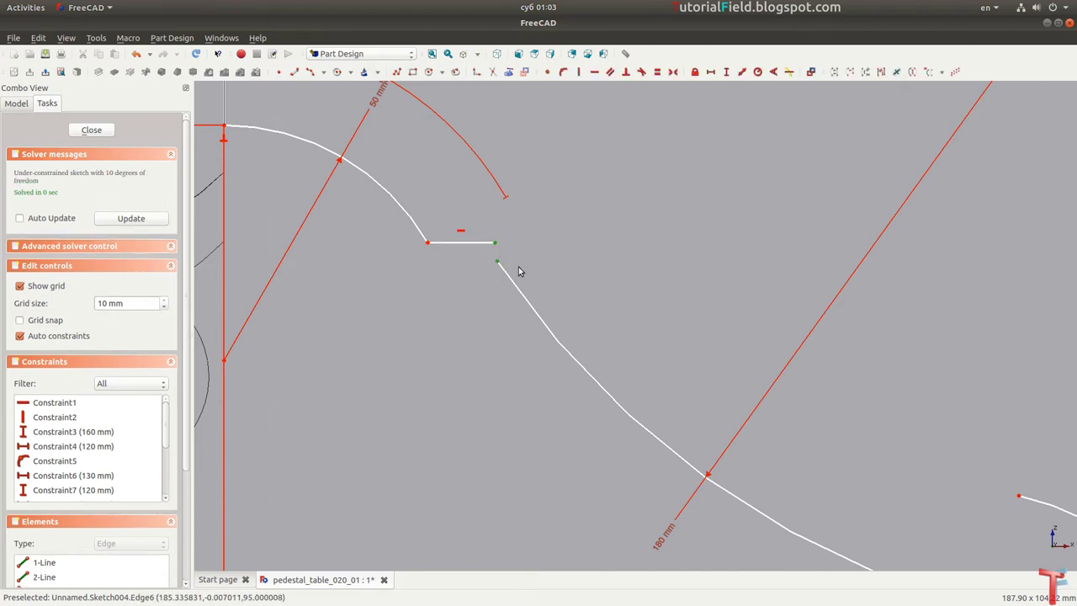
key("c")
Step: Set the step line's horizontal length to 15 mm
left_click(472, 243)
key("l")
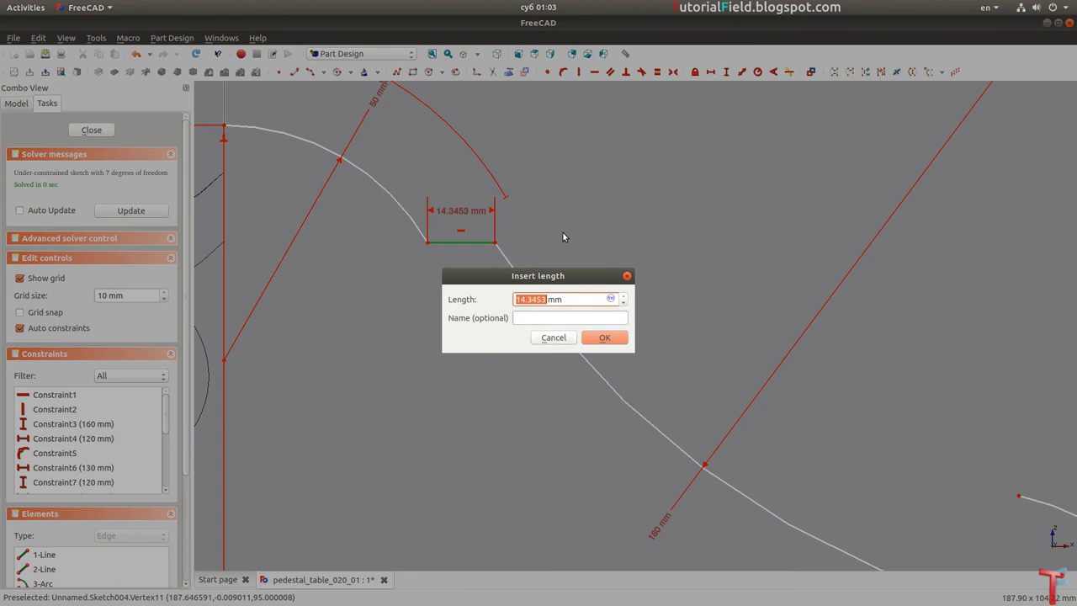
type("15")
key("Return")
scroll(606, 362, "down", 2)
middle_click_drag(608, 362, 536, 317)
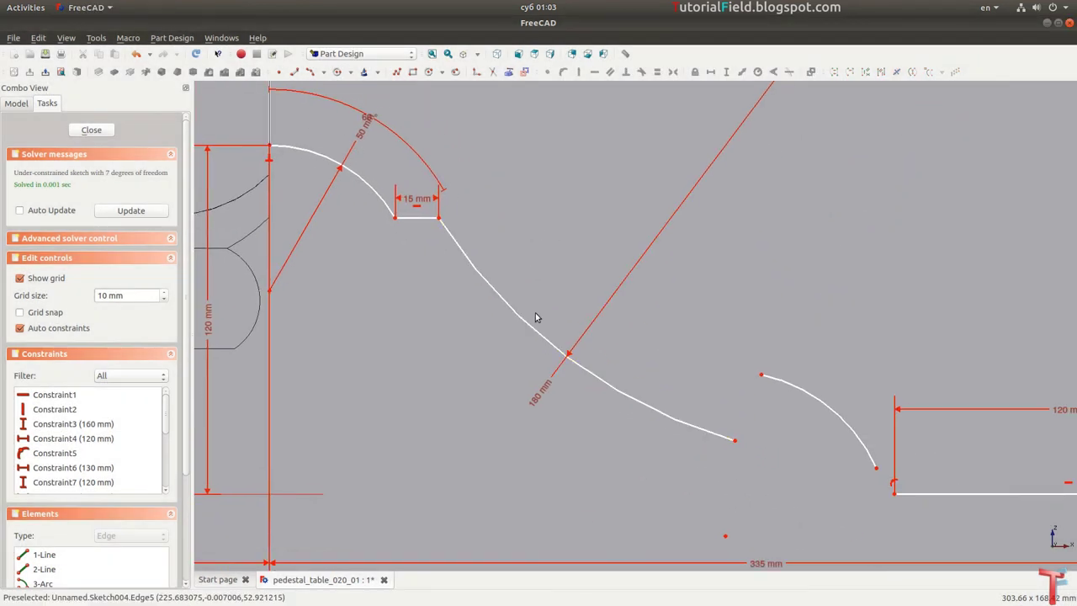
left_click_drag(425, 202, 477, 201)
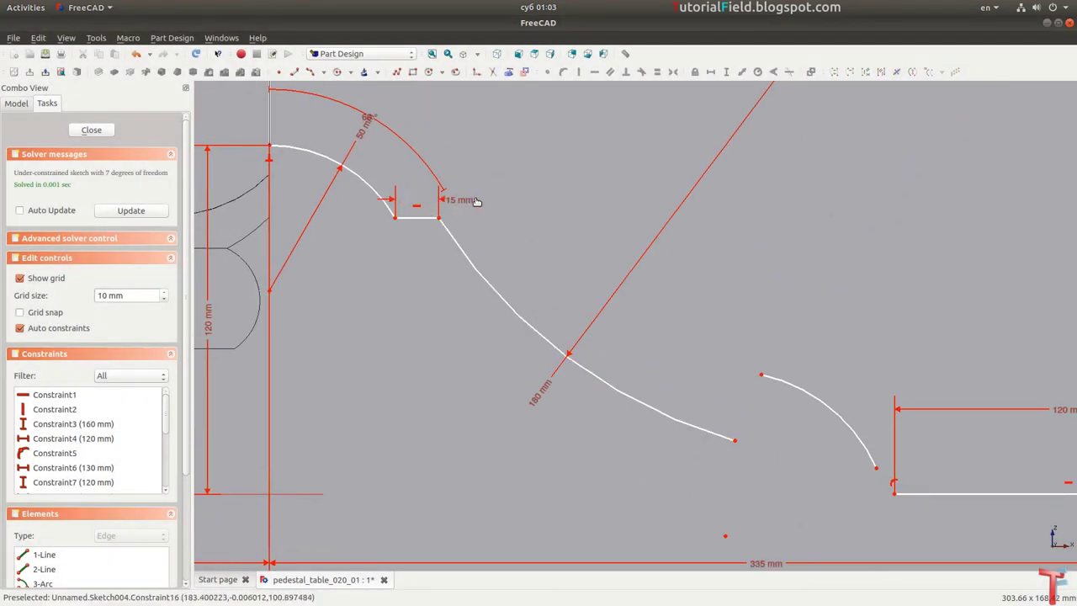
Step: Give the right-hand arc a 60 mm radius and a 75° angle
scroll(581, 314, "down", 3)
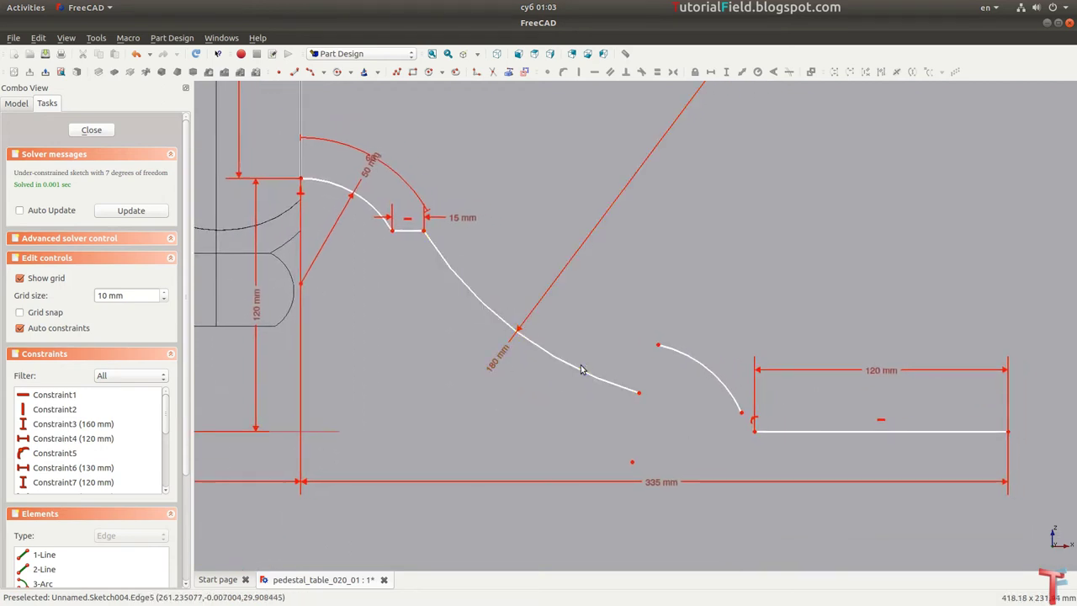
middle_click_drag(645, 402, 623, 400)
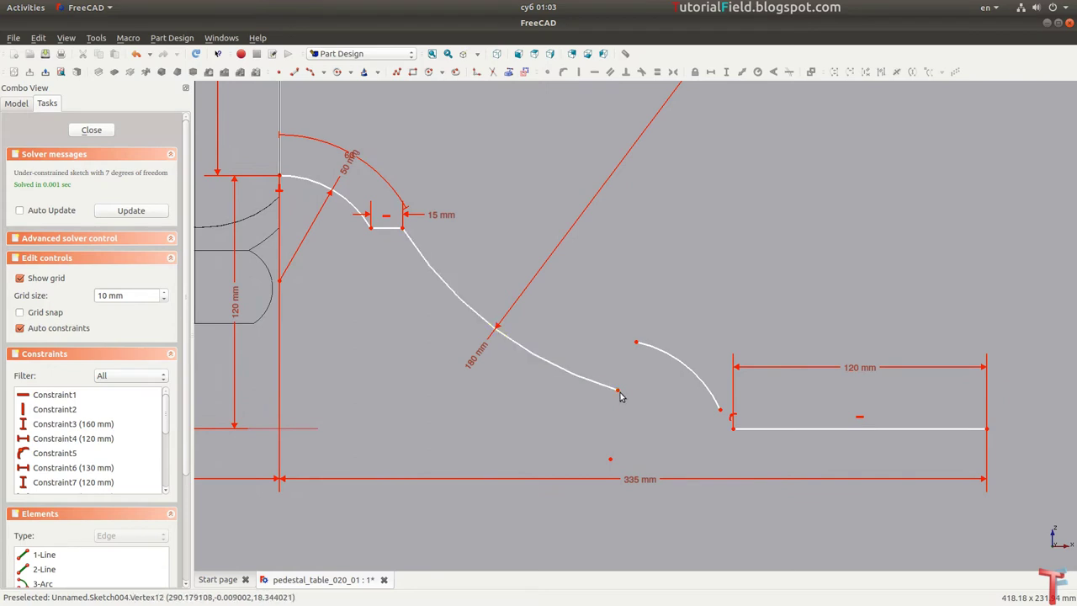
left_click_drag(618, 395, 625, 360)
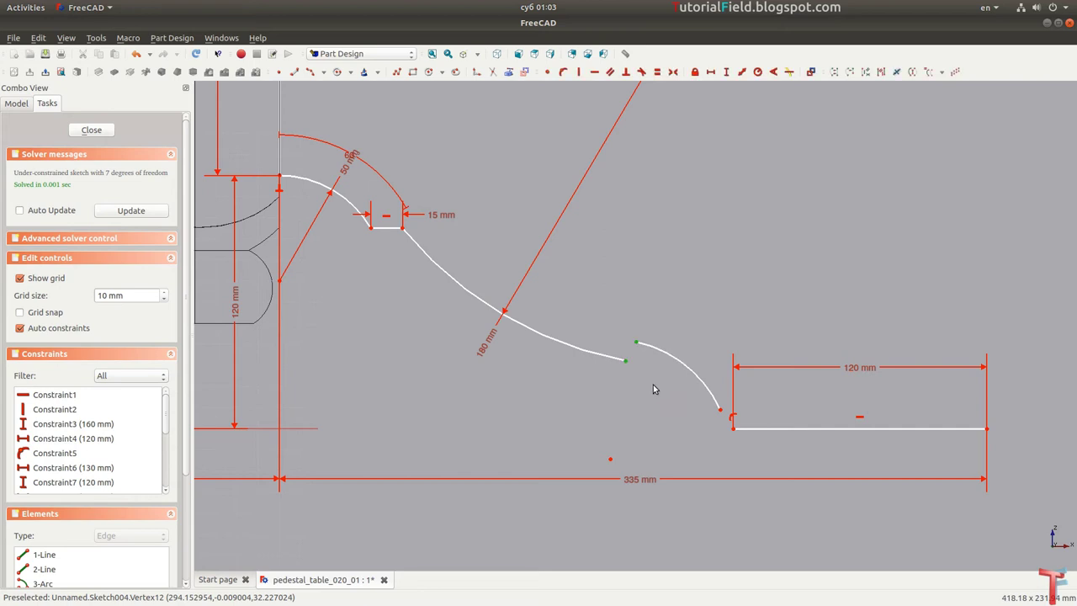
left_click(683, 368)
key("shift+r")
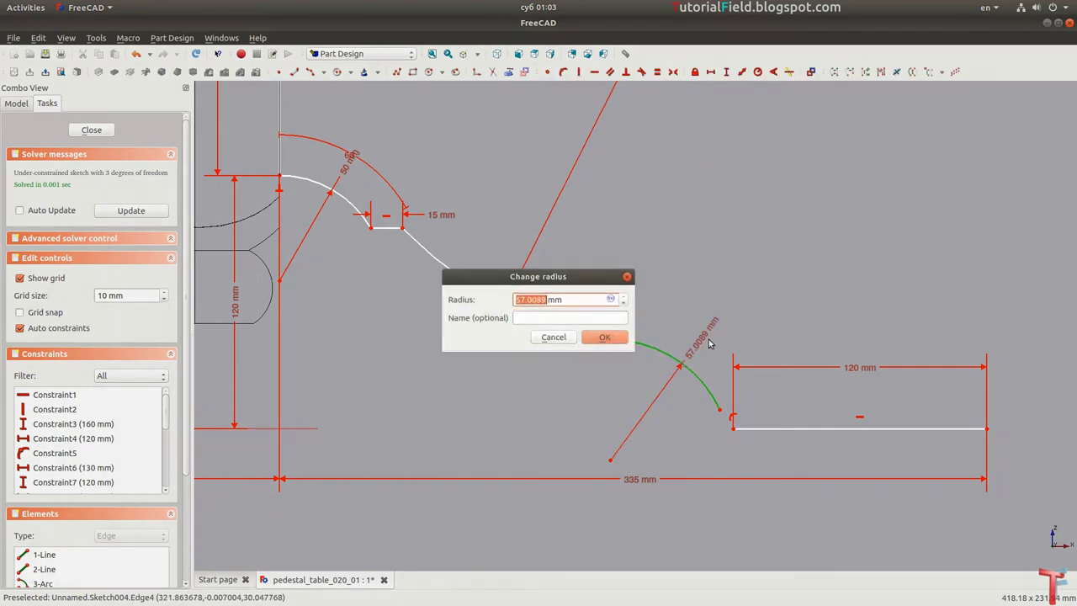
type("60")
key("Return")
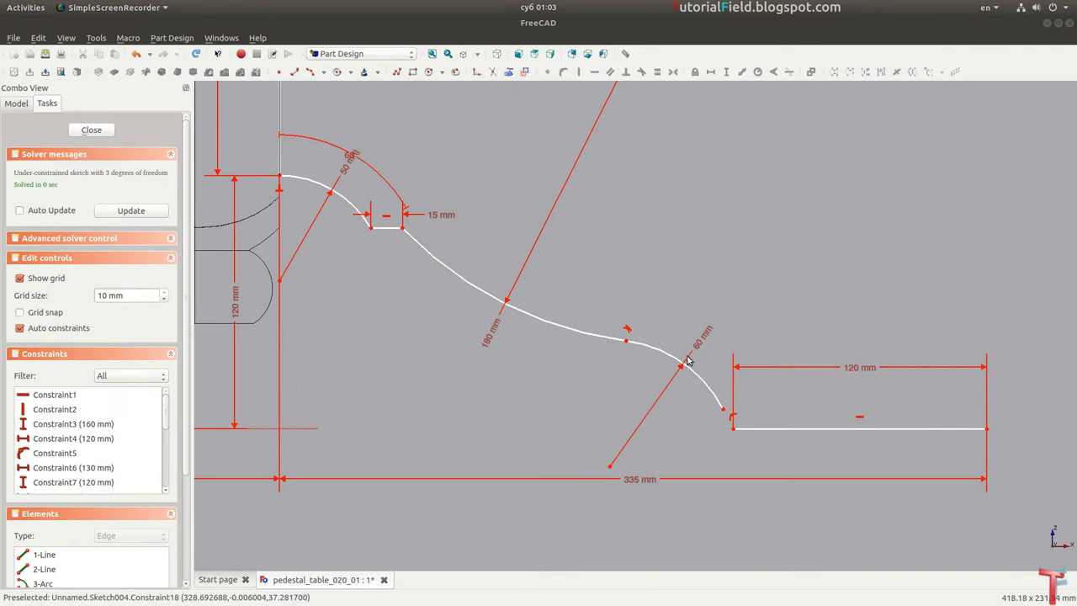
left_click(688, 360)
type("a")
type("7")
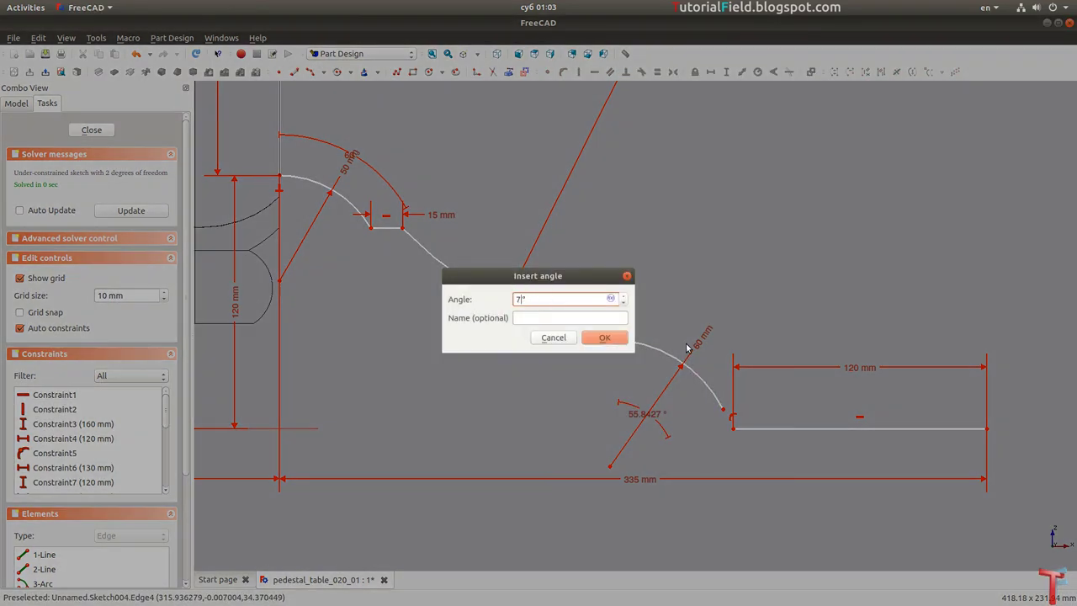
type("5")
key("Return")
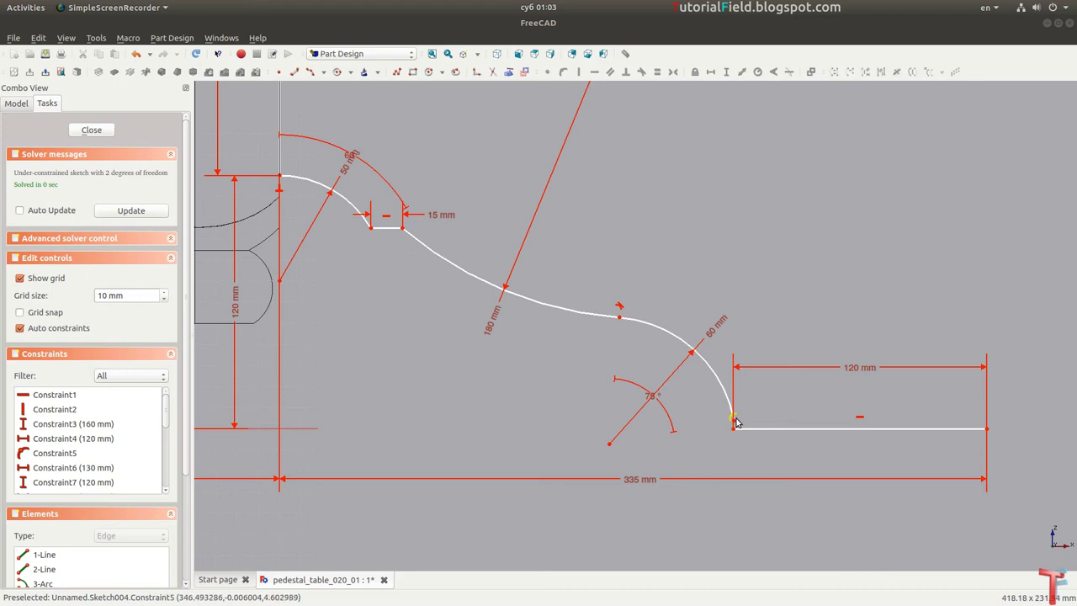
Step: Make the right arc's end coincident with the 120 mm line's start
left_click_drag(735, 422, 727, 447)
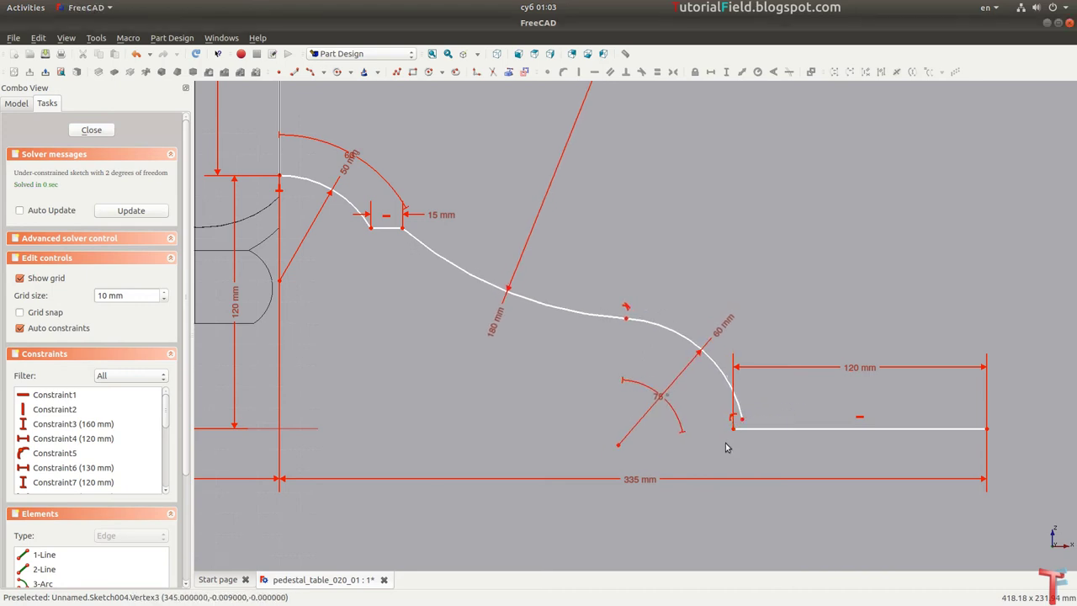
left_click(752, 423)
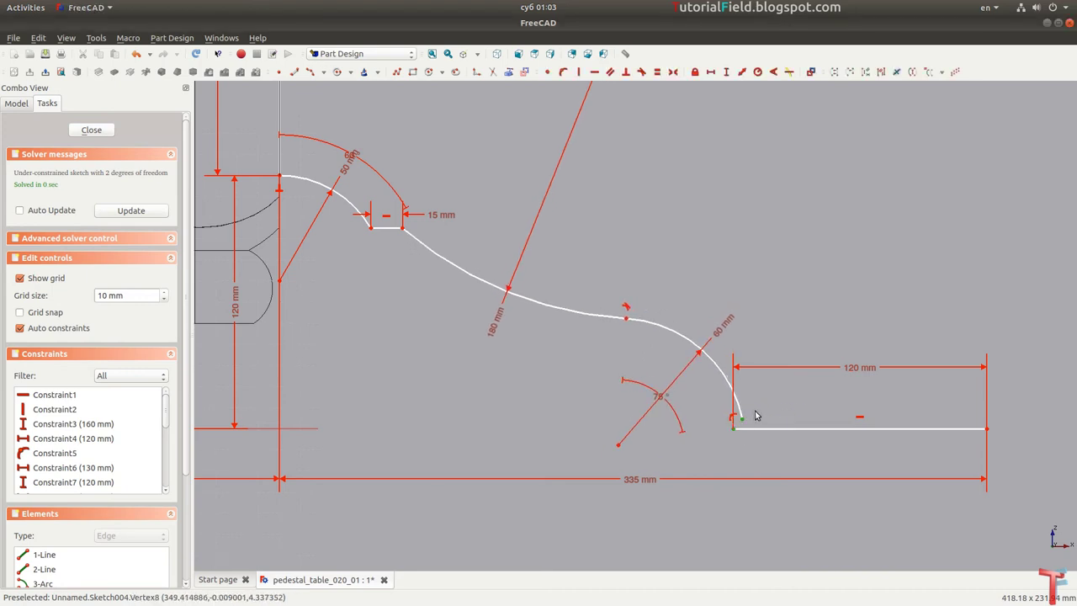
key("c")
scroll(714, 298, "down", 2)
Step: Draw a large centre arc joined to the 120 mm line's right end
scroll(699, 337, "down", 1)
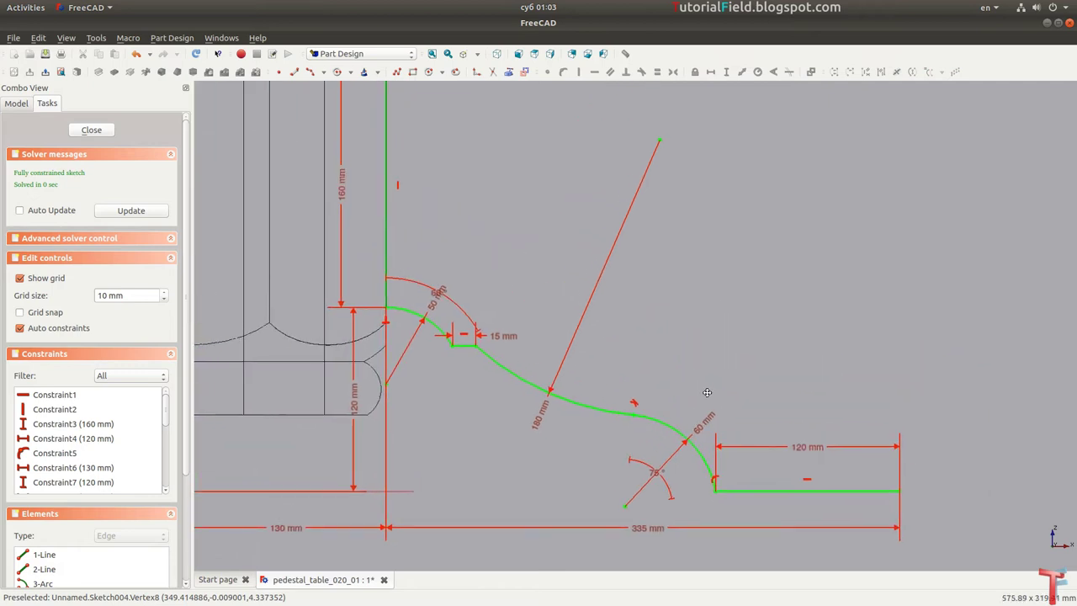
scroll(680, 357, "down", 1)
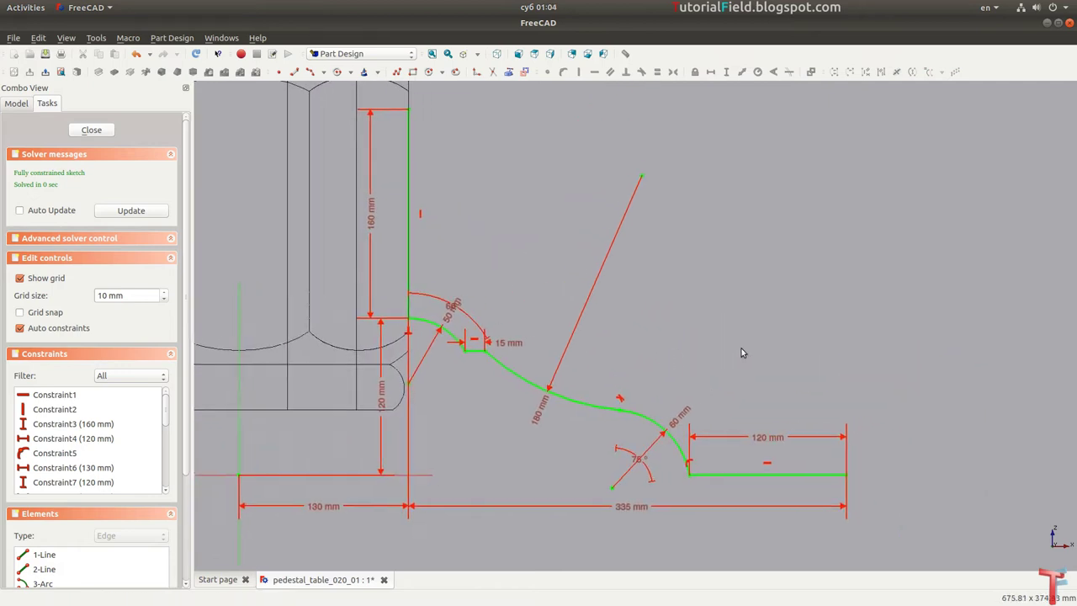
scroll(695, 347, "up", 1)
middle_click_drag(695, 347, 627, 327)
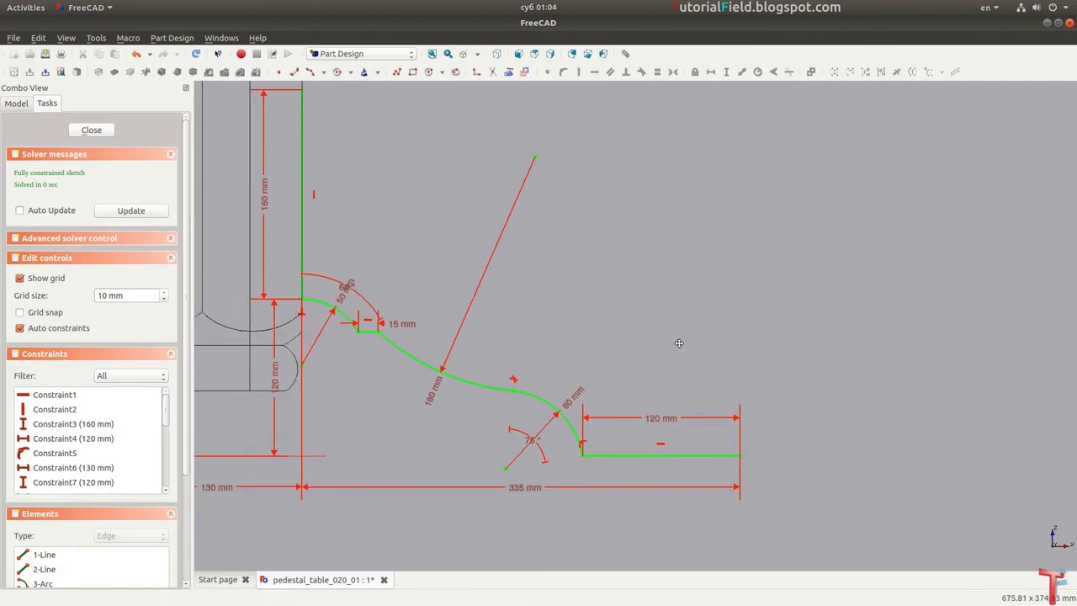
left_click(310, 72)
left_click(698, 369)
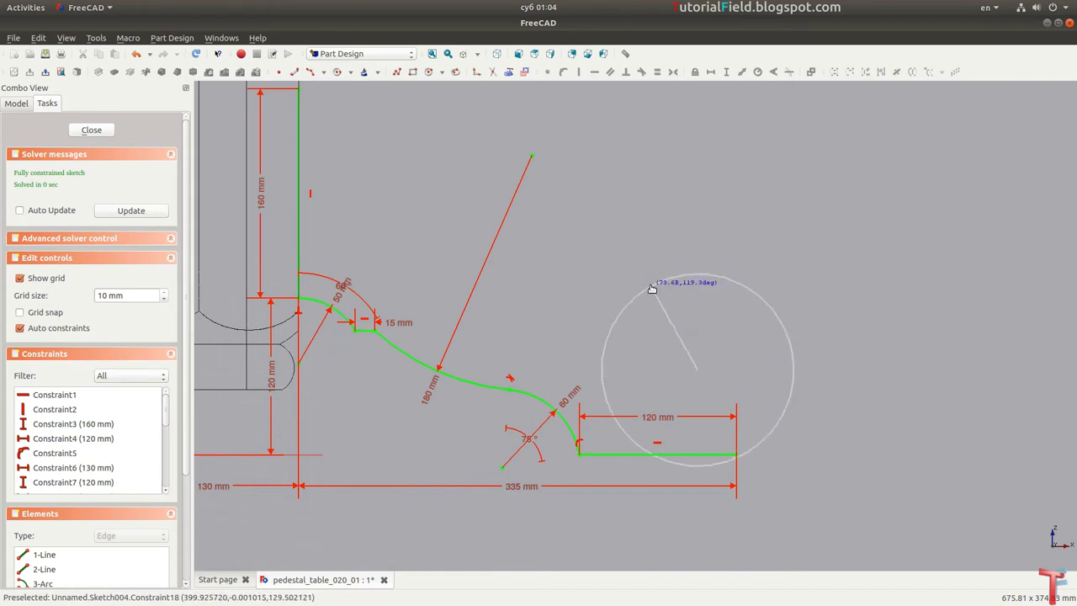
left_click(650, 285)
left_click(746, 454)
left_click_drag(769, 468, 732, 443)
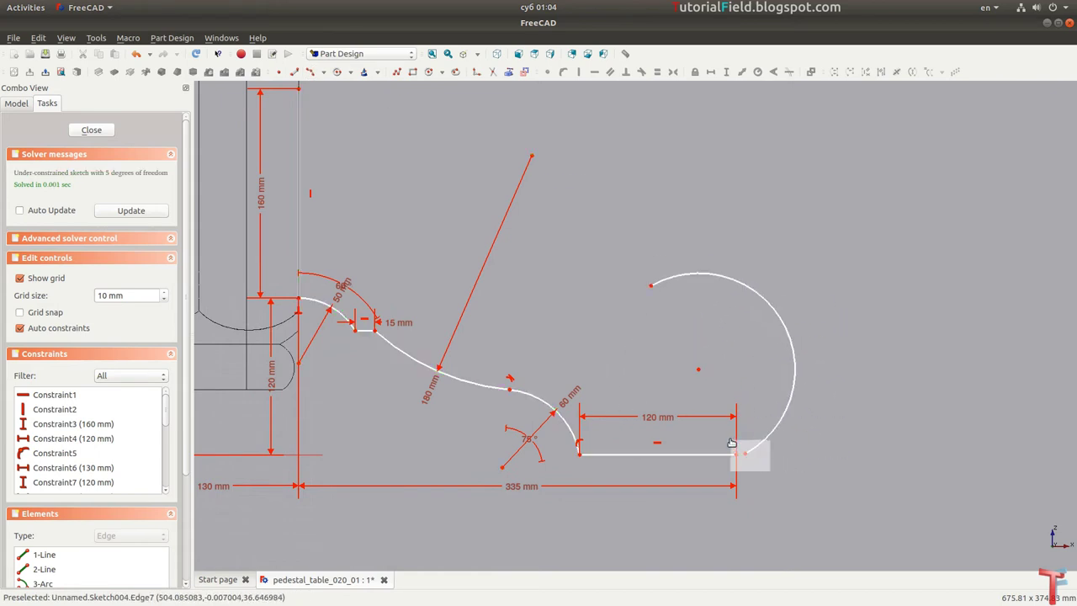
key("c")
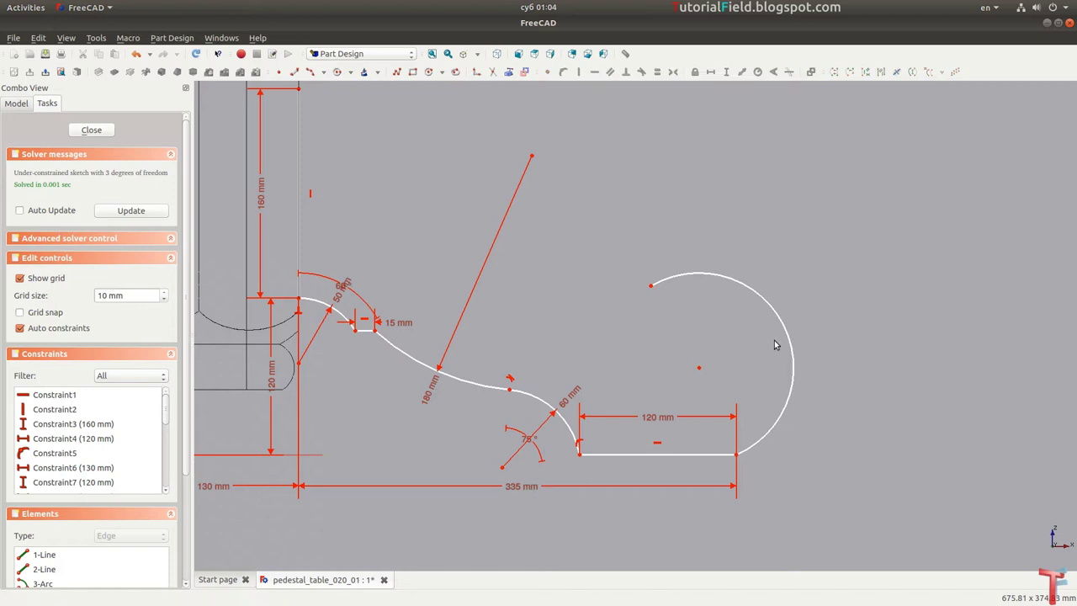
Step: Give the large end arc an 80 mm radius
left_click(786, 328)
key("shift+r")
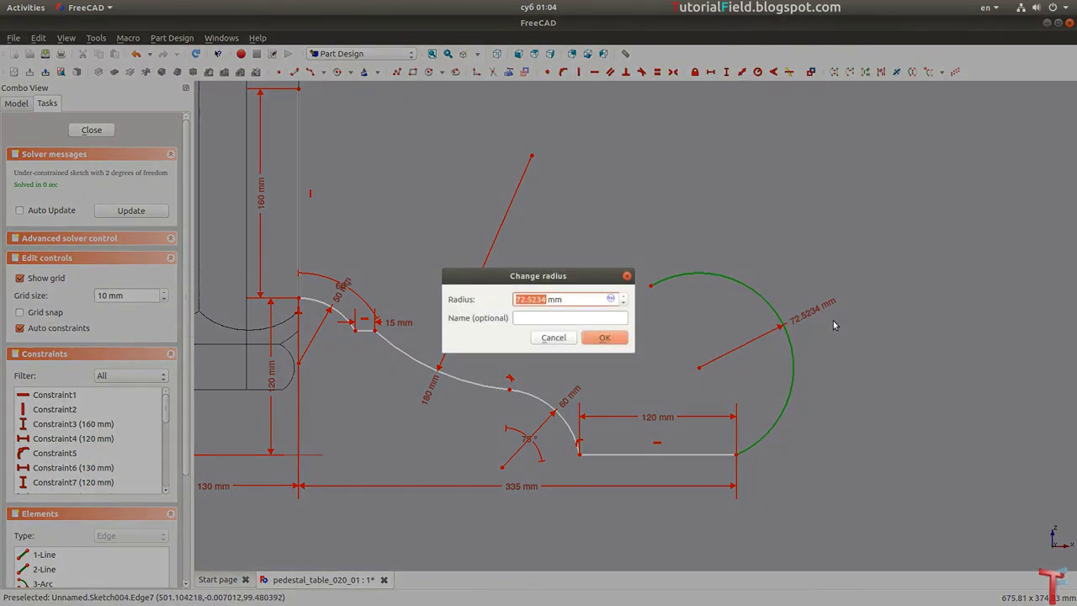
type("80")
key("Return")
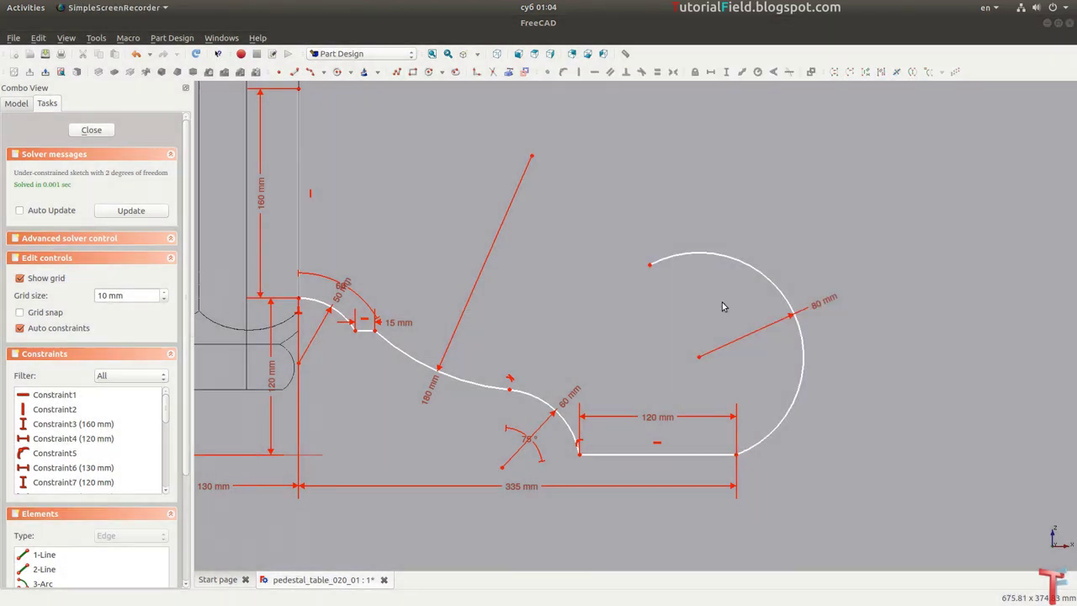
middle_click_drag(665, 296, 725, 311)
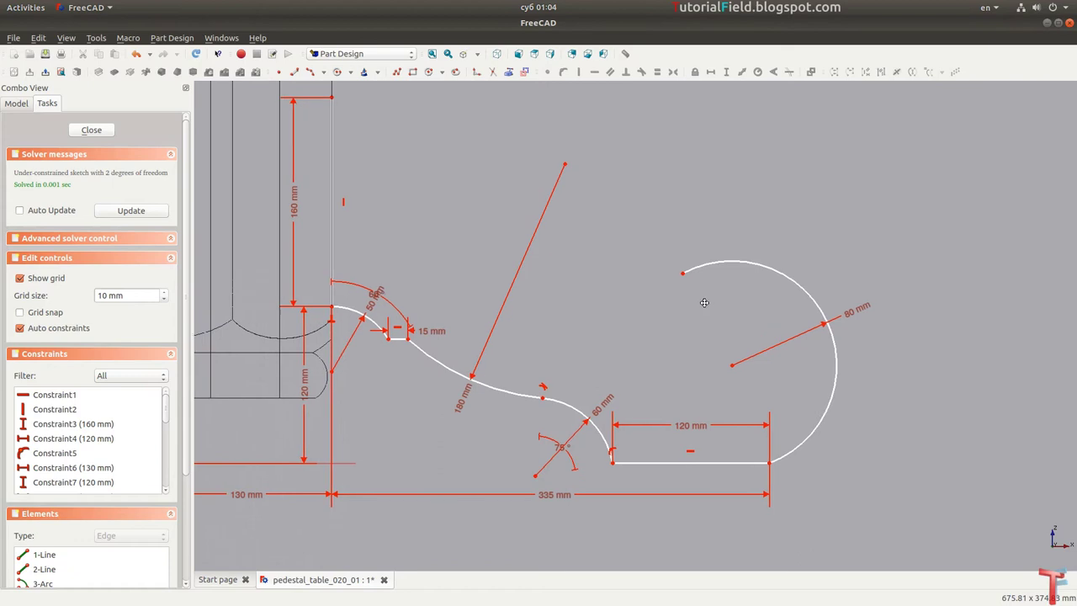
Step: Constrain the end arc to a 160° sweep and pull its open end upward
left_click(780, 278)
key("a")
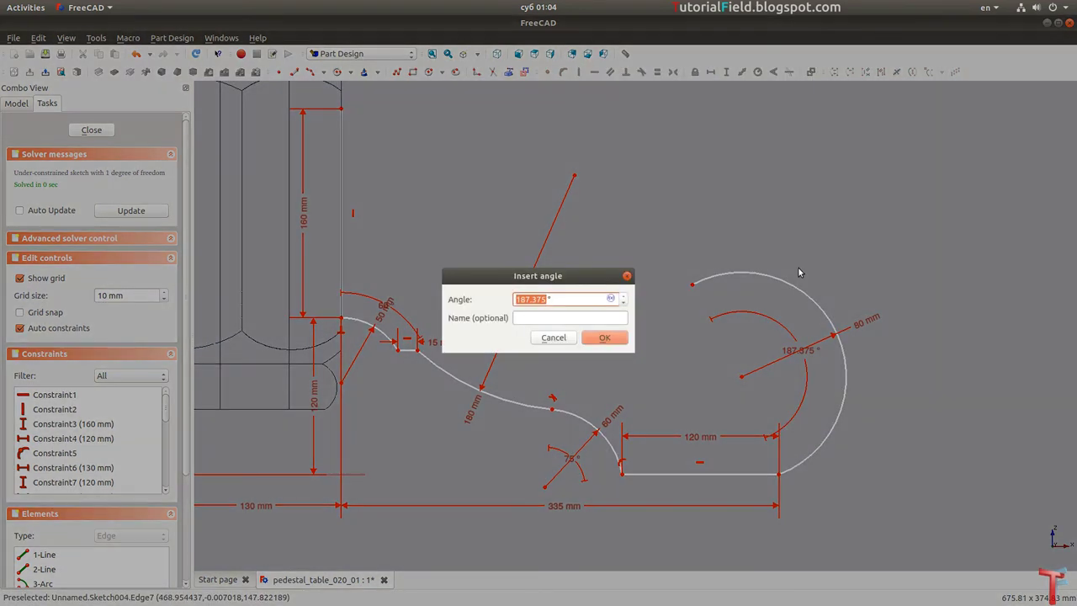
type("0")
key("Return")
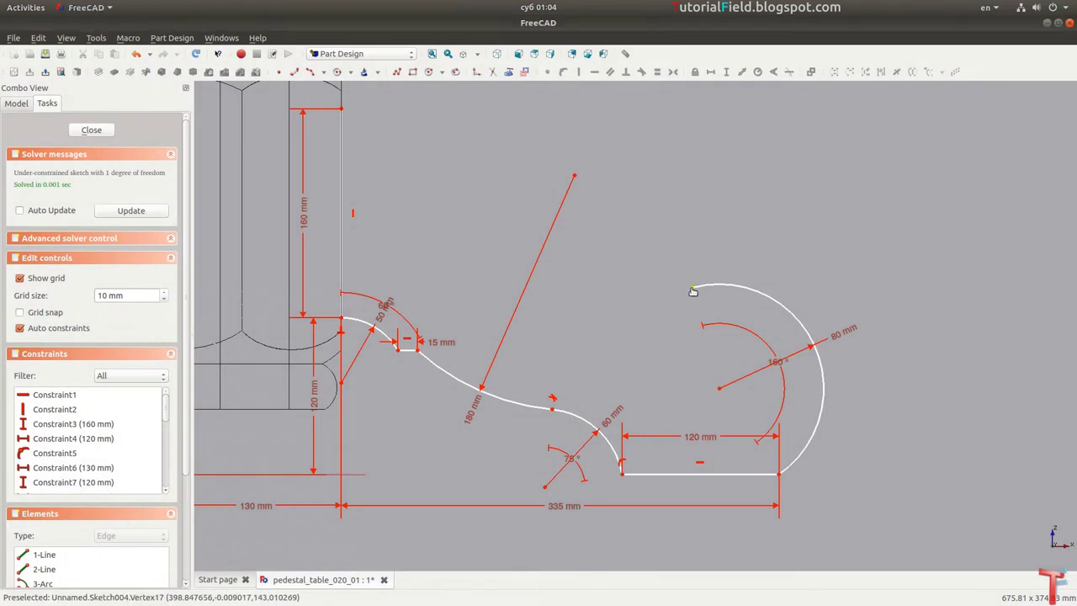
mouse_move(690, 290)
left_mouse_down()
mouse_move(712, 296)
mouse_move(678, 295)
left_mouse_up()
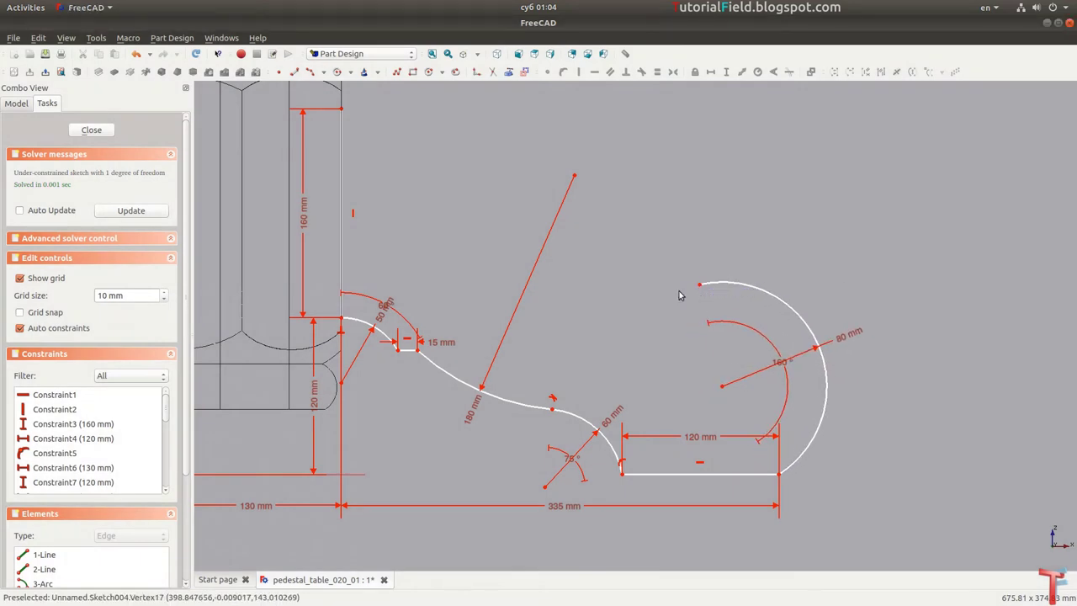
scroll(733, 312, "up", 2)
scroll(527, 298, "up", 2)
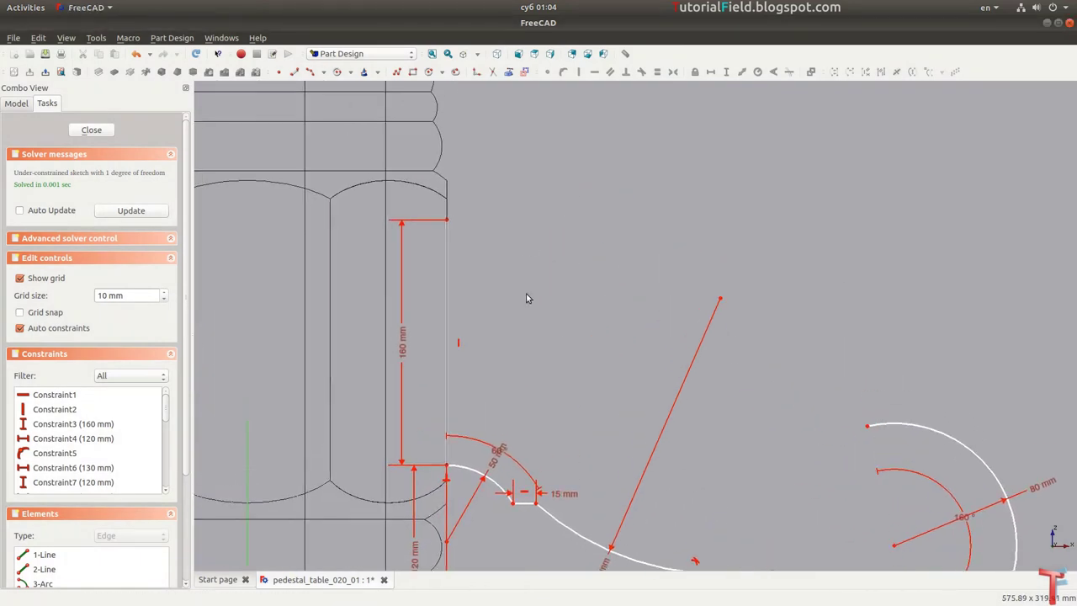
Step: Draw a centre-and-endpoints arc from the top of the 160 mm edge with a 120 mm radius
left_click(323, 72)
left_click(336, 87)
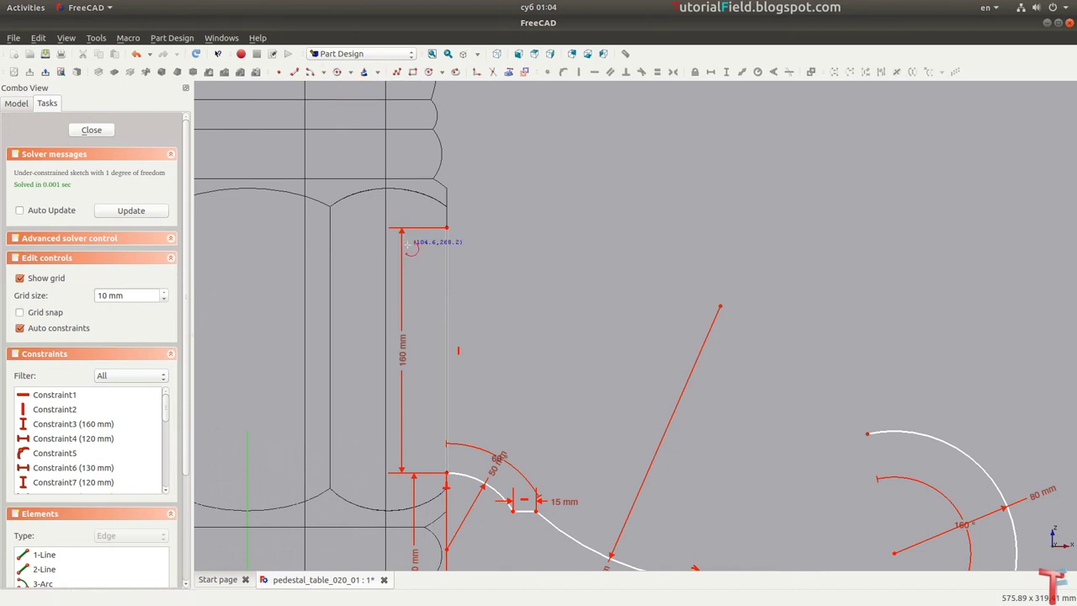
left_click(449, 340)
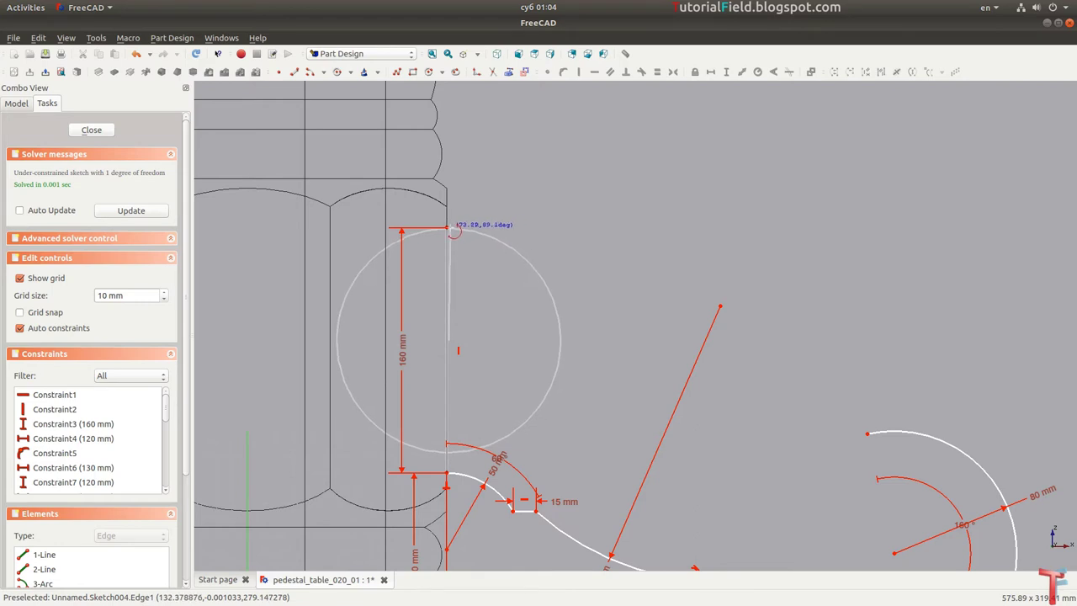
left_click(448, 227)
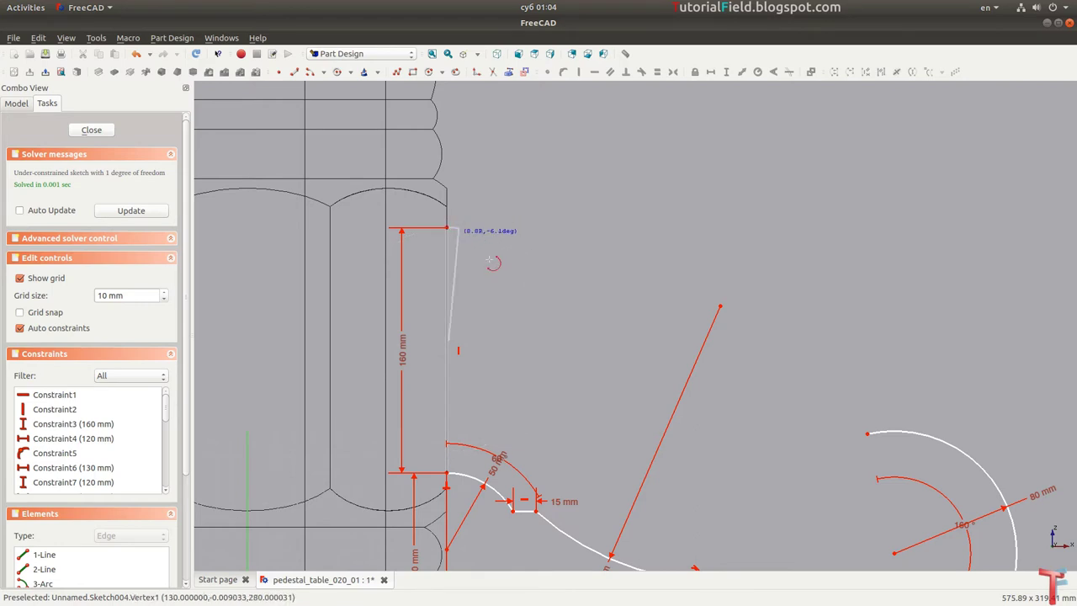
left_click(491, 301)
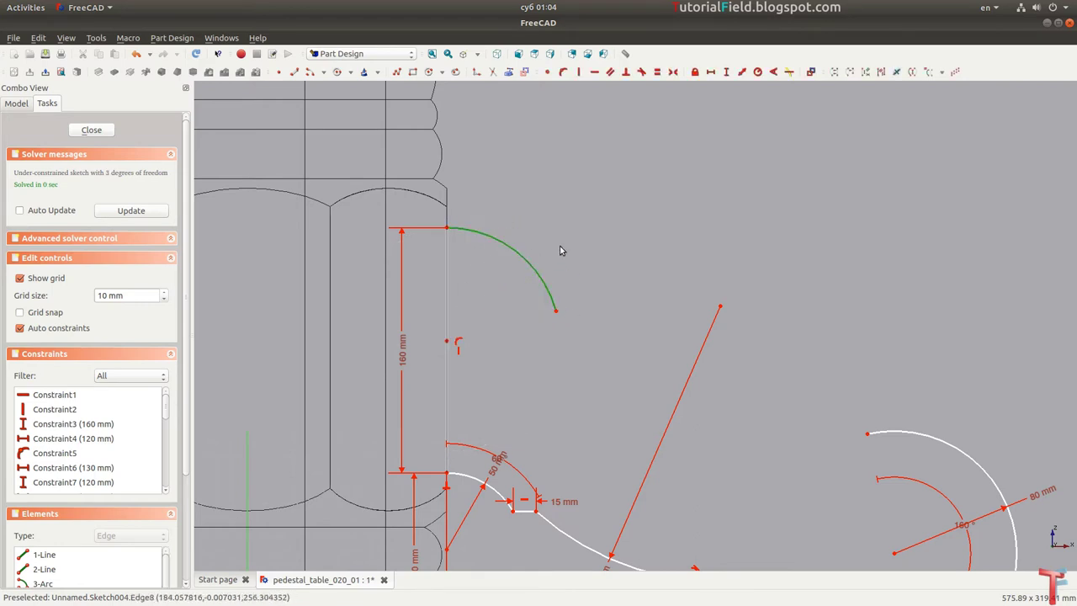
key("shift+r")
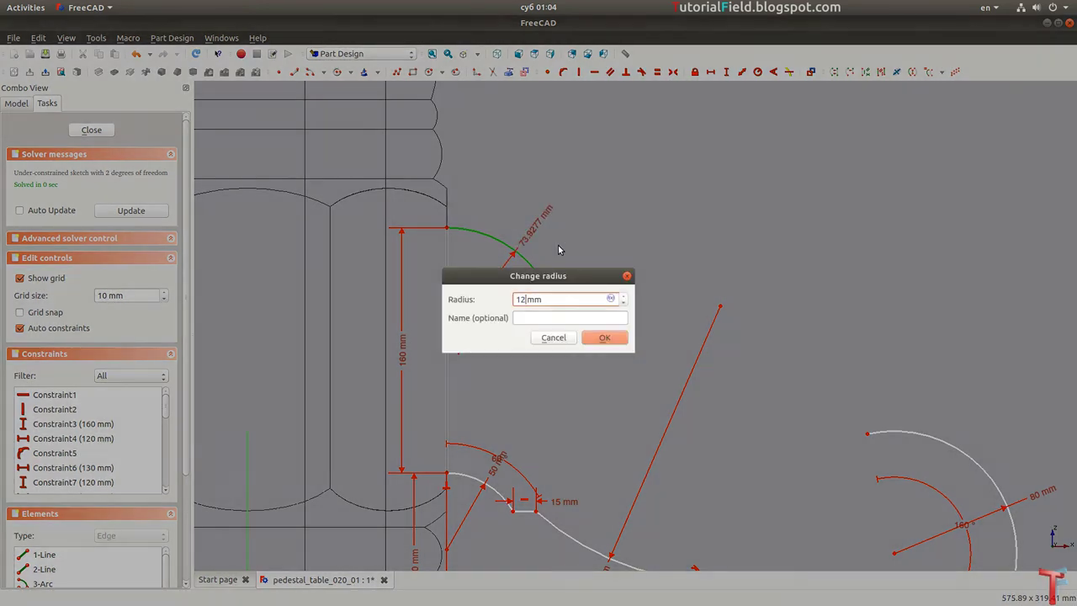
type("120")
key("Return")
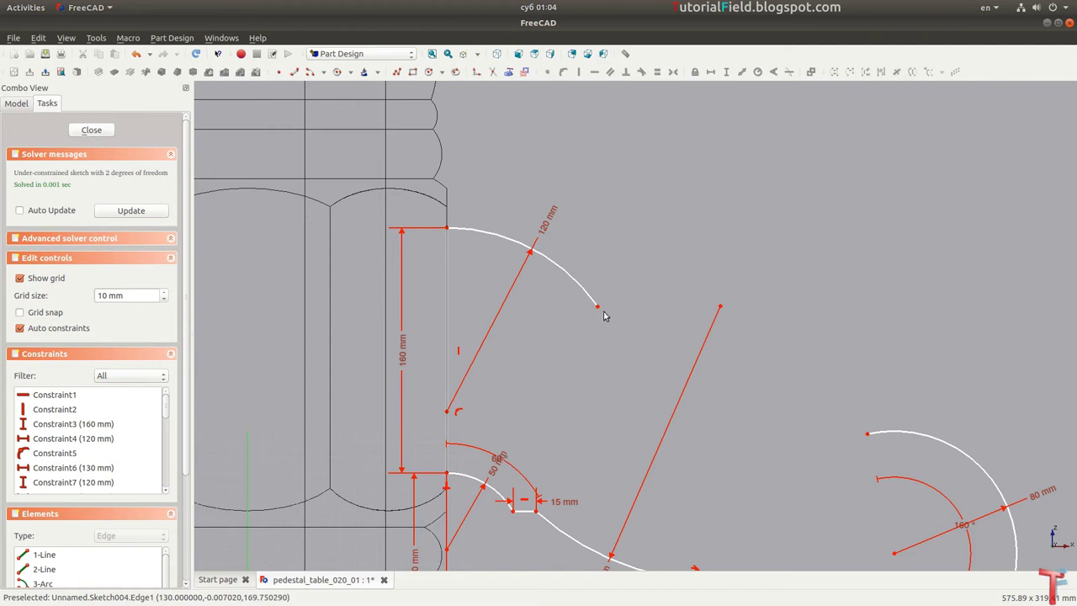
left_click_drag(589, 319, 571, 297)
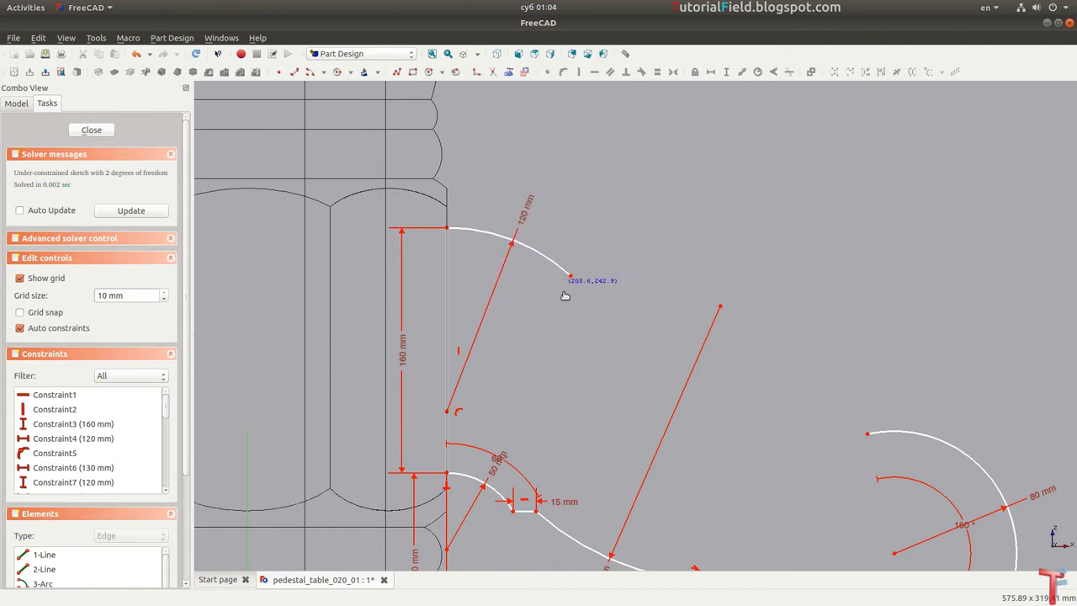
left_click_drag(572, 298, 599, 342)
scroll(540, 328, "down", 2)
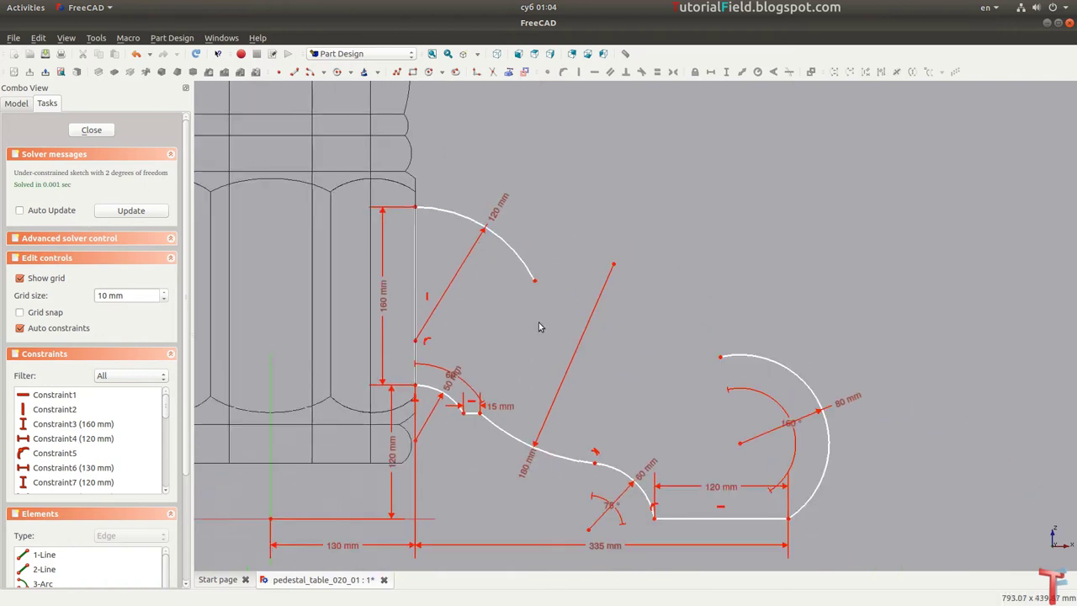
Step: Add a tangent three-point connecting arc, also constrained to a 120 mm radius
left_click(324, 73)
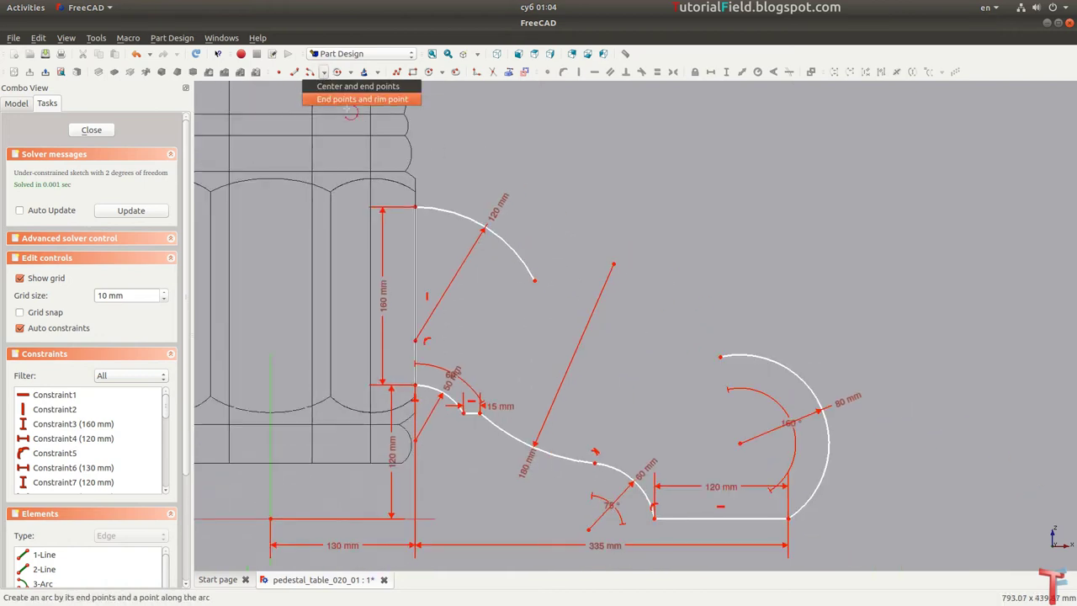
left_click(362, 100)
left_click(541, 296)
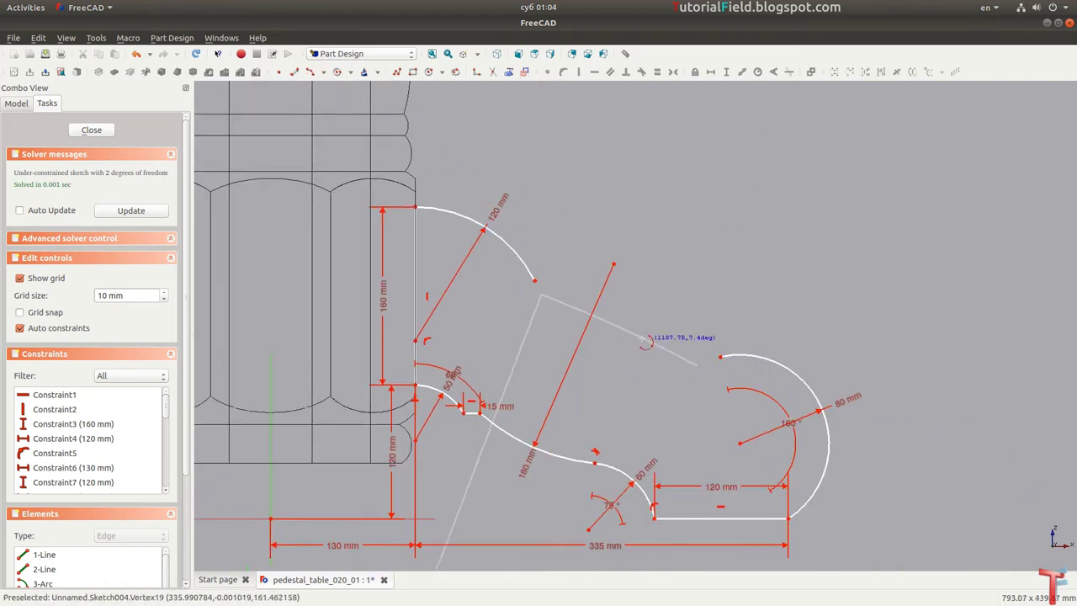
left_click(697, 366)
left_click(589, 345)
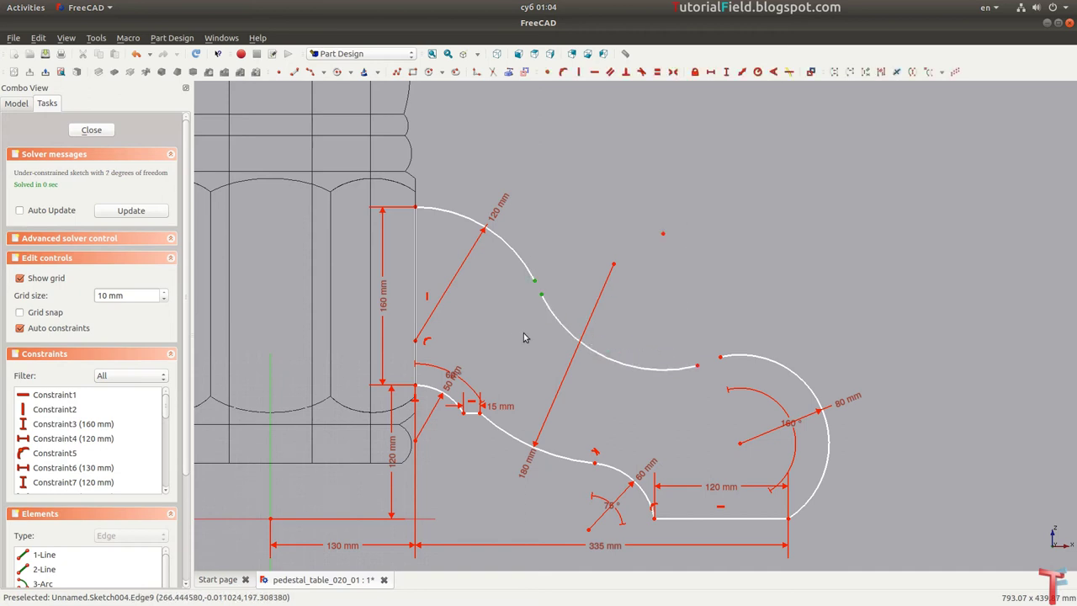
left_click(613, 358)
middle_click_drag(613, 358, 627, 319)
key("shift+r")
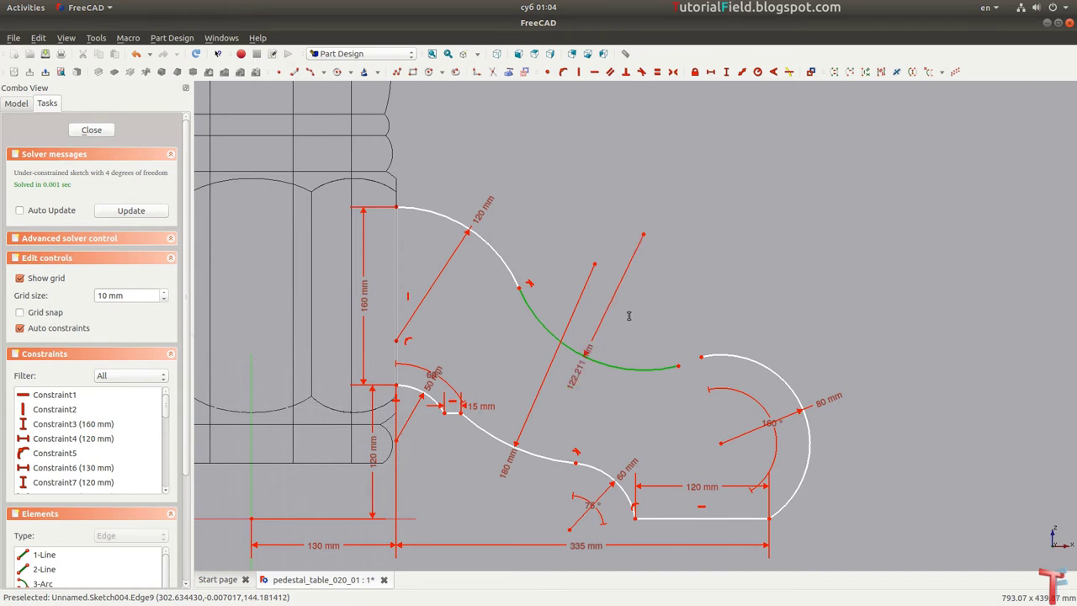
type("120")
key("Return")
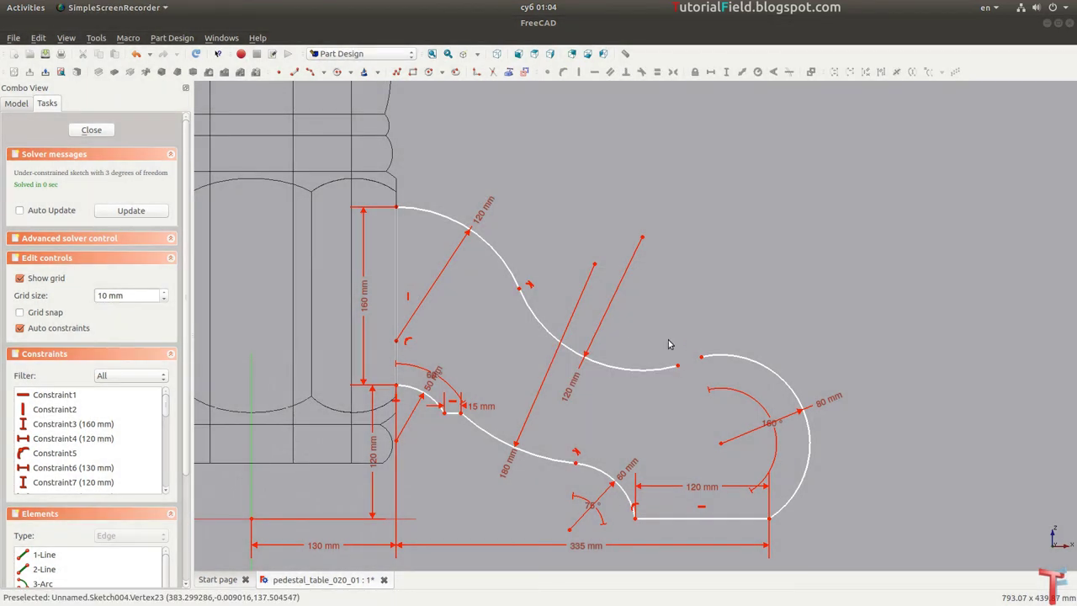
left_click_drag(656, 333, 718, 387)
Step: Make the gap endpoints coincident, close the leg sketch, and view the whole column isometrically
key("c")
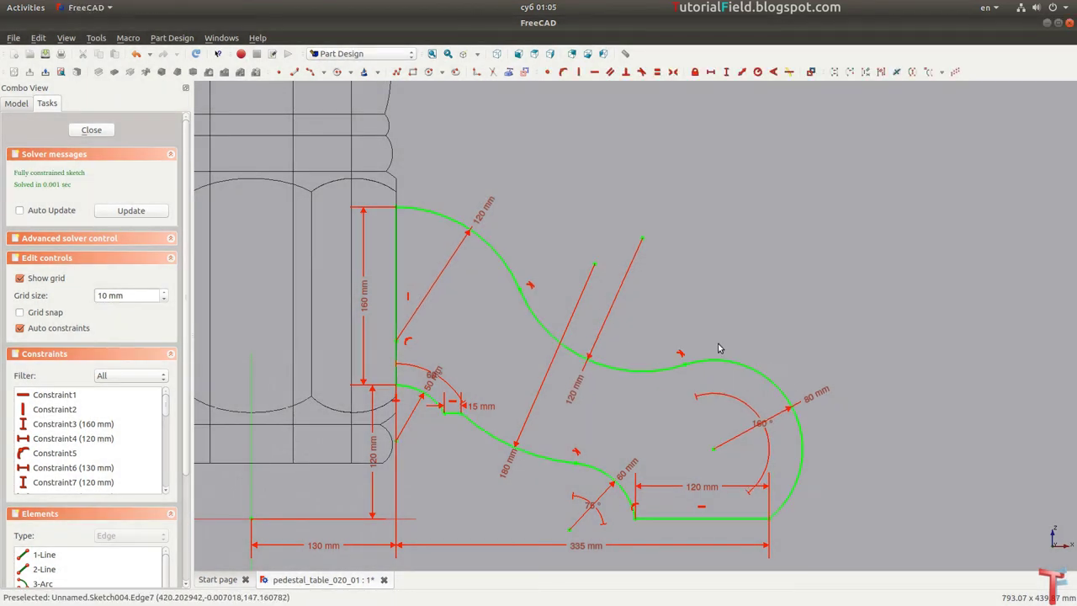
left_click(91, 131)
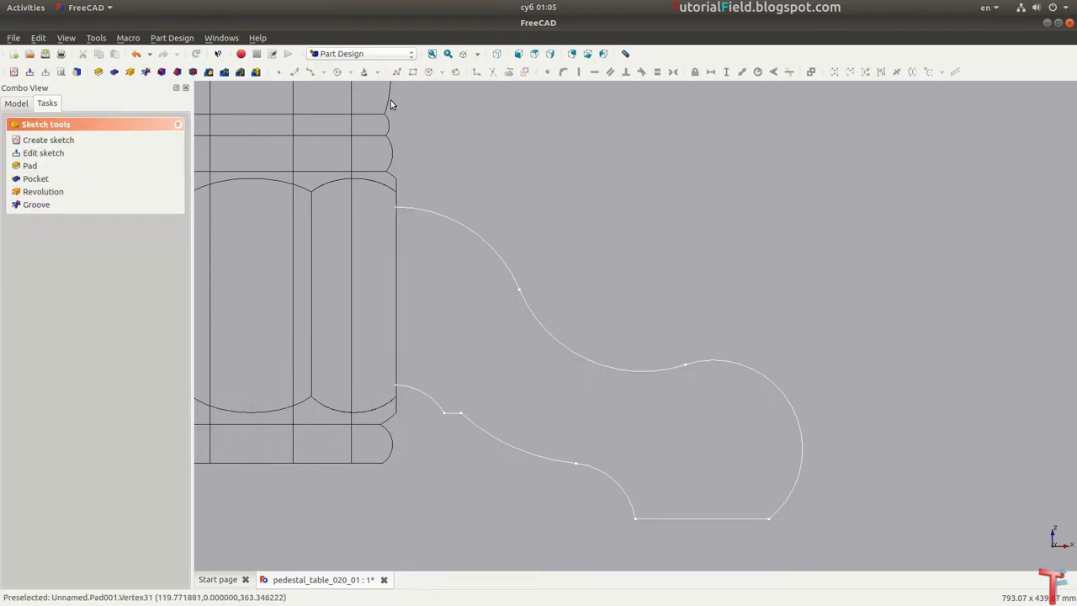
left_click(433, 54)
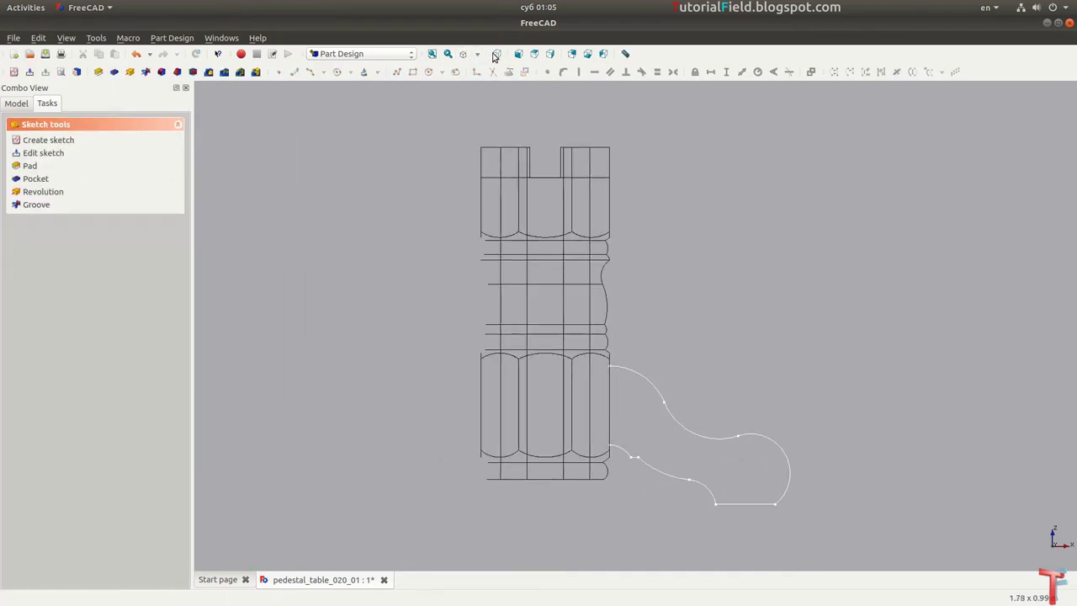
left_click(496, 54)
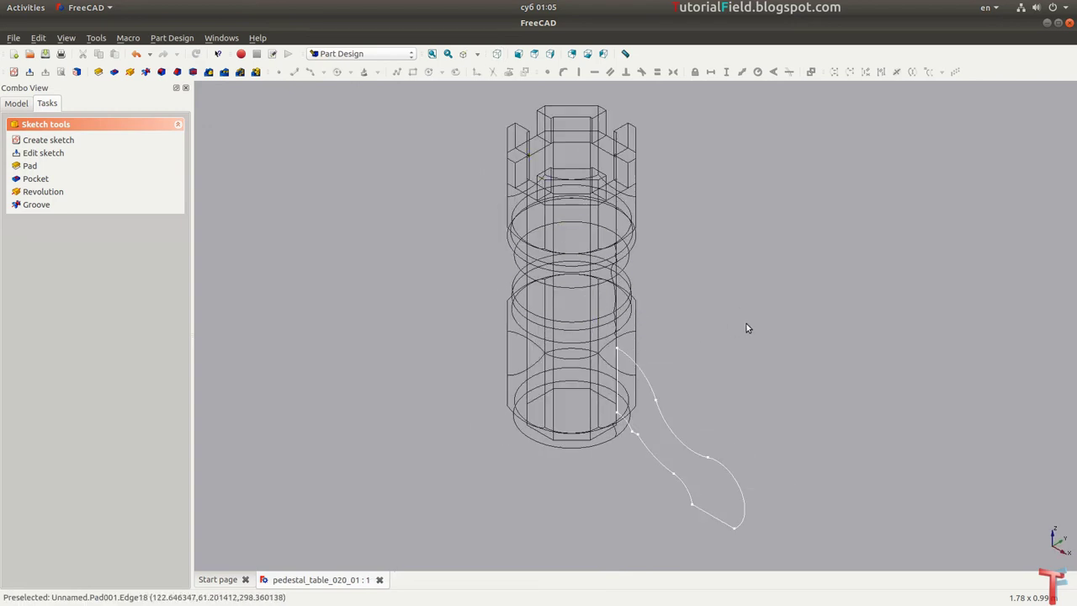
key("alt+Tab")
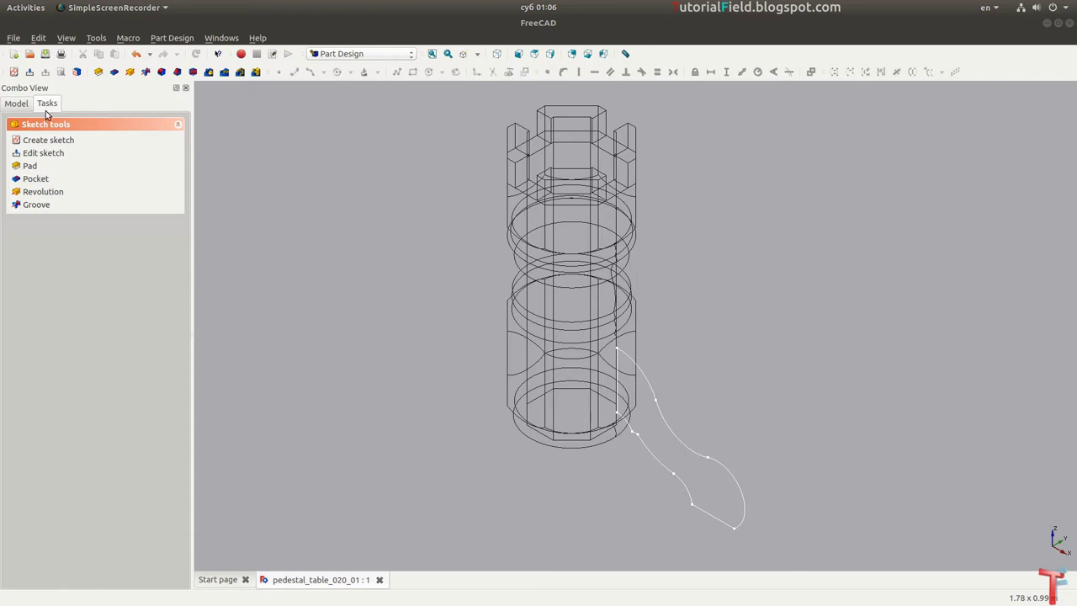
left_click(15, 104)
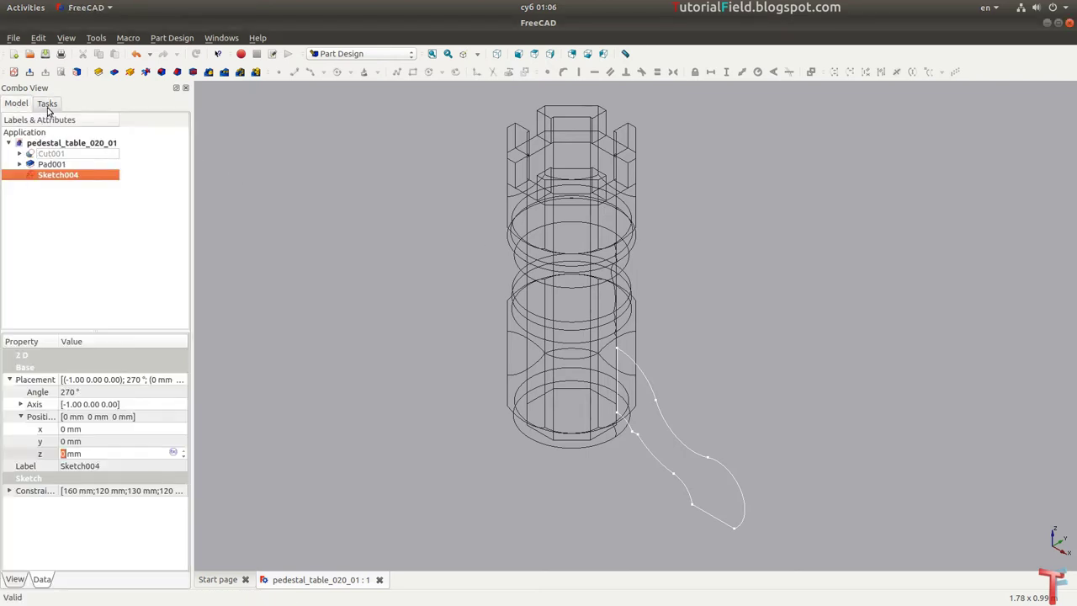
left_click(100, 73)
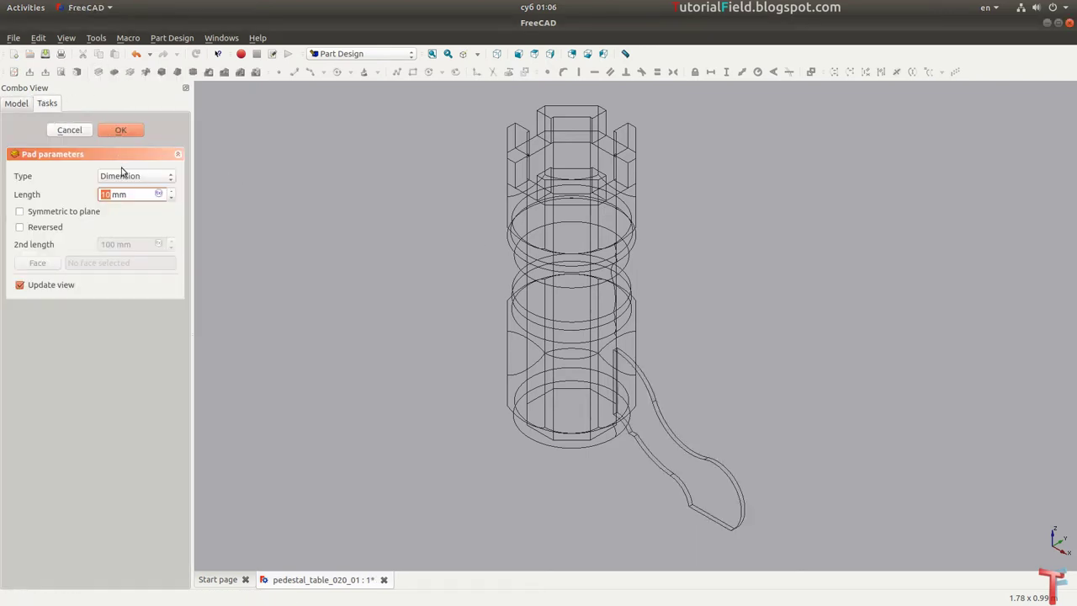
type("55")
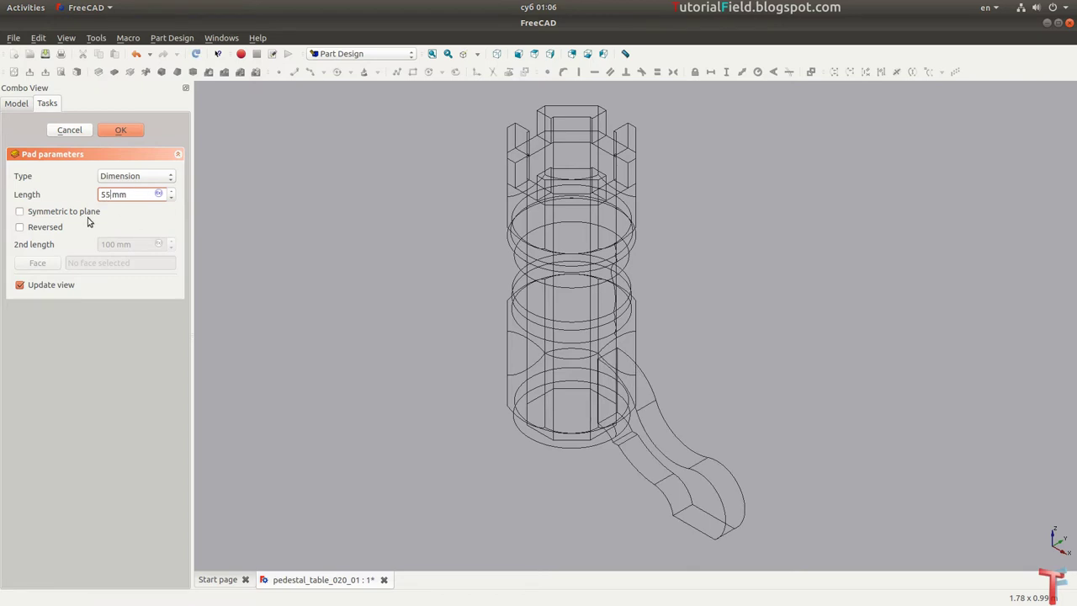
left_click(82, 213)
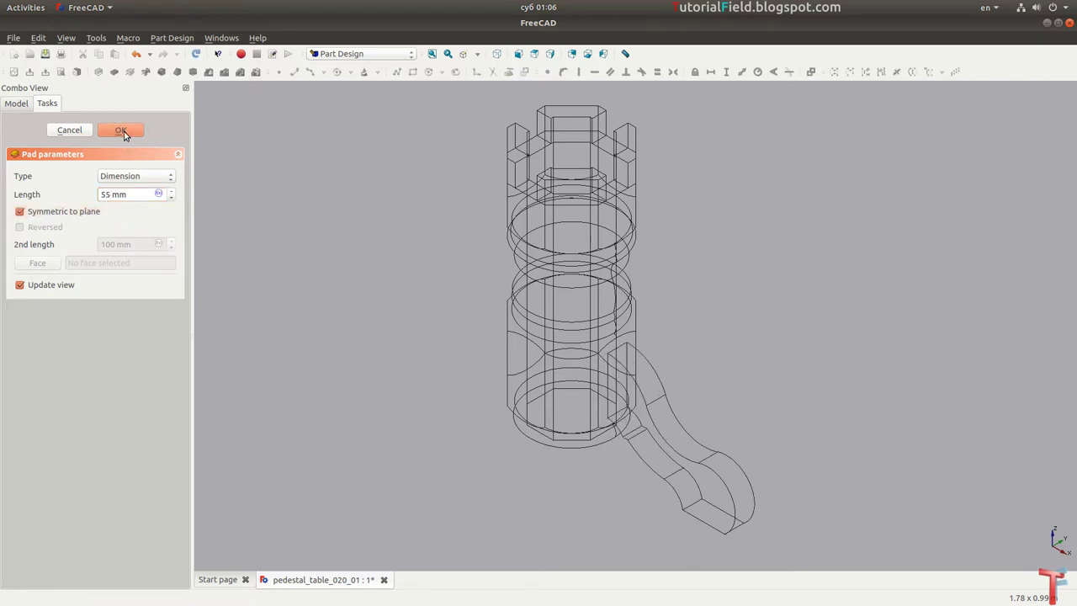
left_click(125, 132)
left_click(20, 175)
left_click(59, 186)
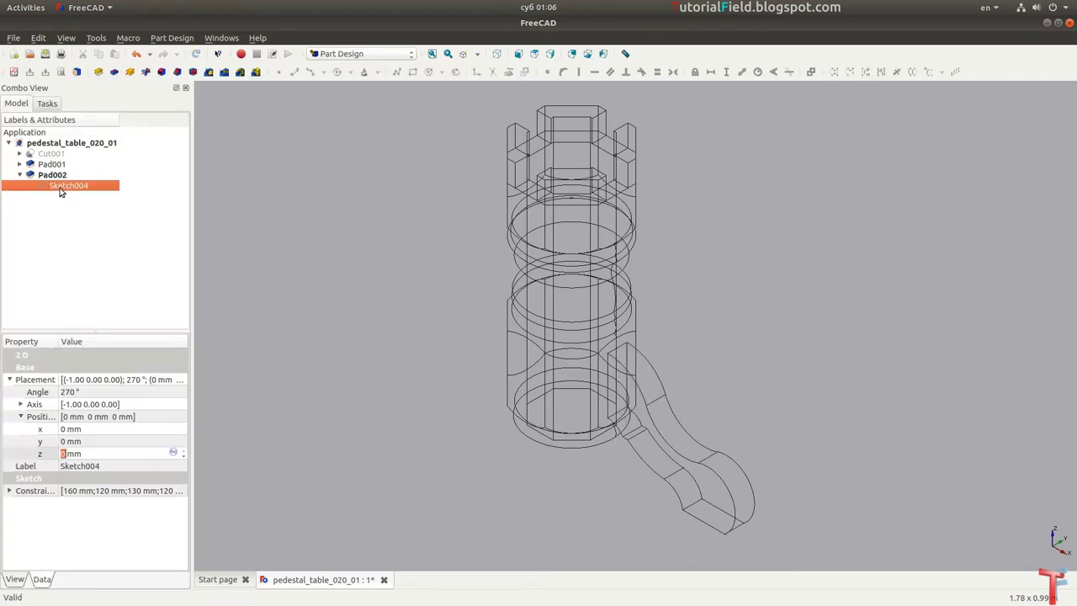
left_click(654, 322)
scroll(672, 388, "up", 2)
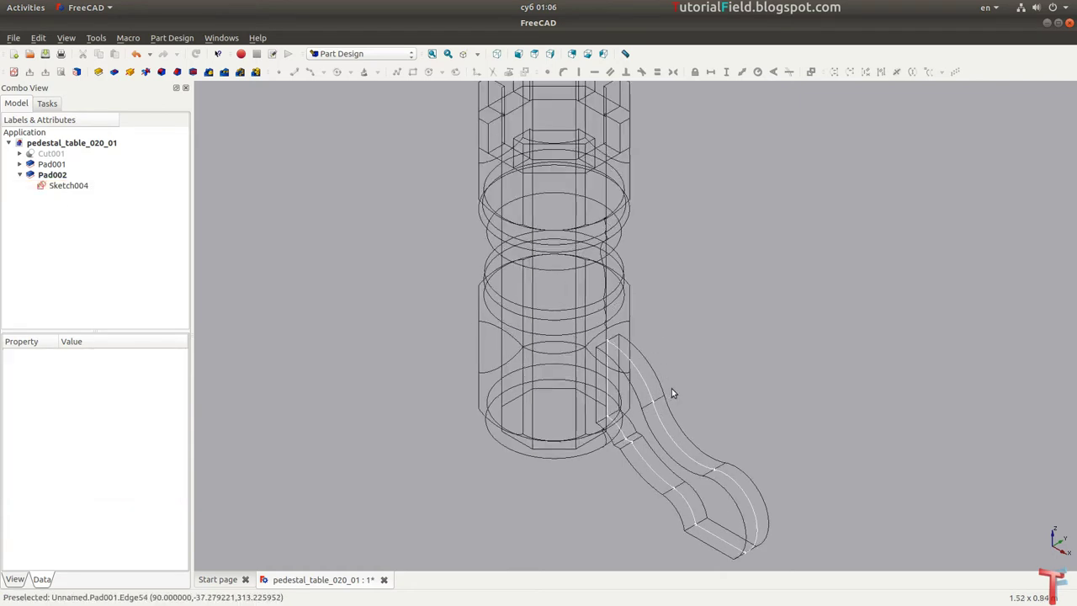
scroll(648, 354, "up", 2)
scroll(636, 334, "up", 2)
middle_click_drag(636, 338, 632, 284)
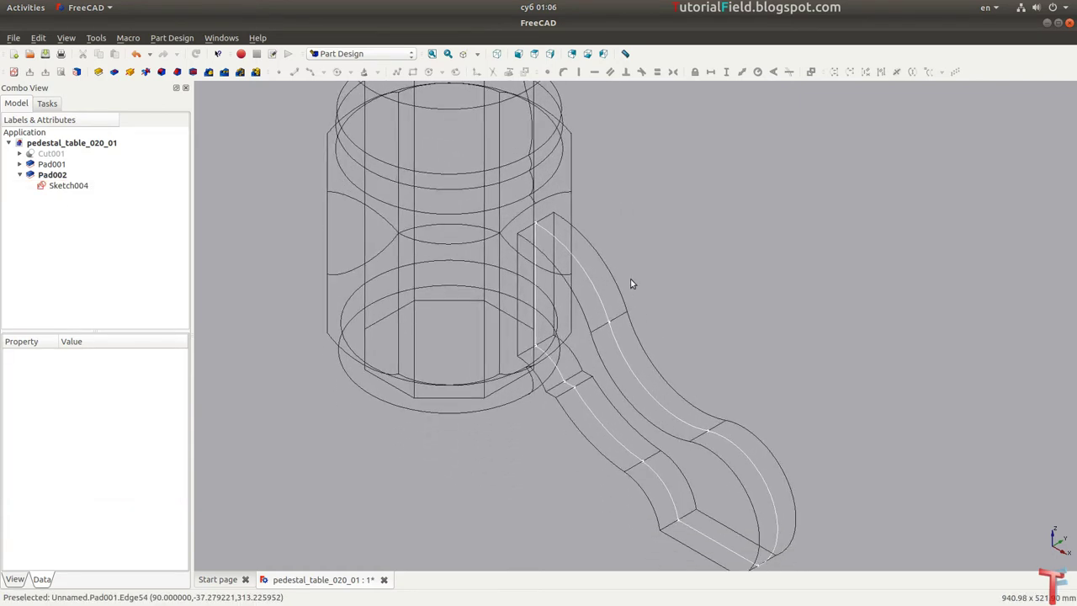
left_click(431, 53)
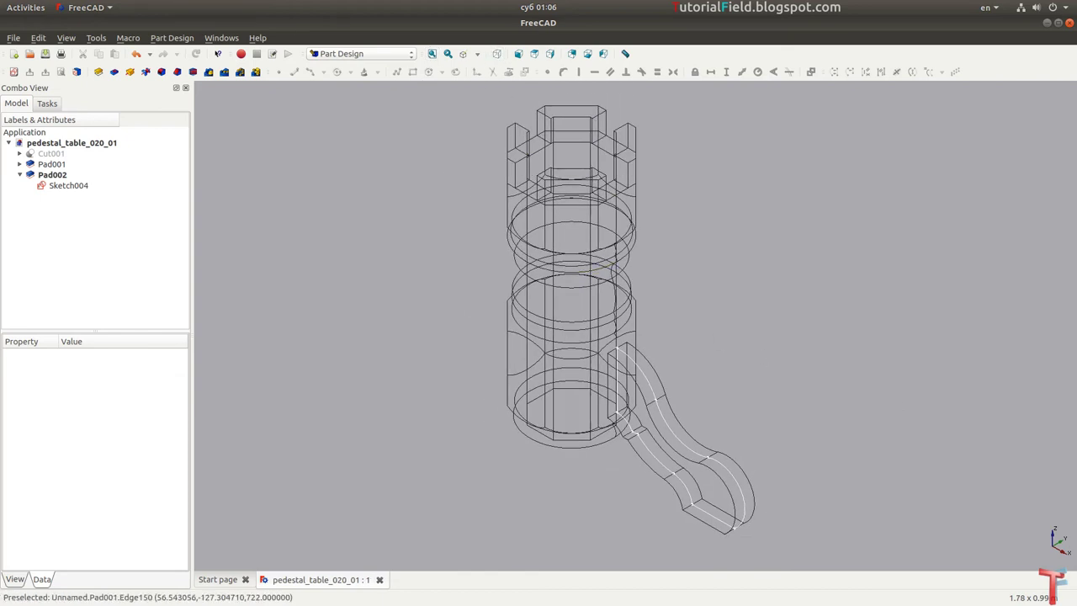
key("alt+Tab")
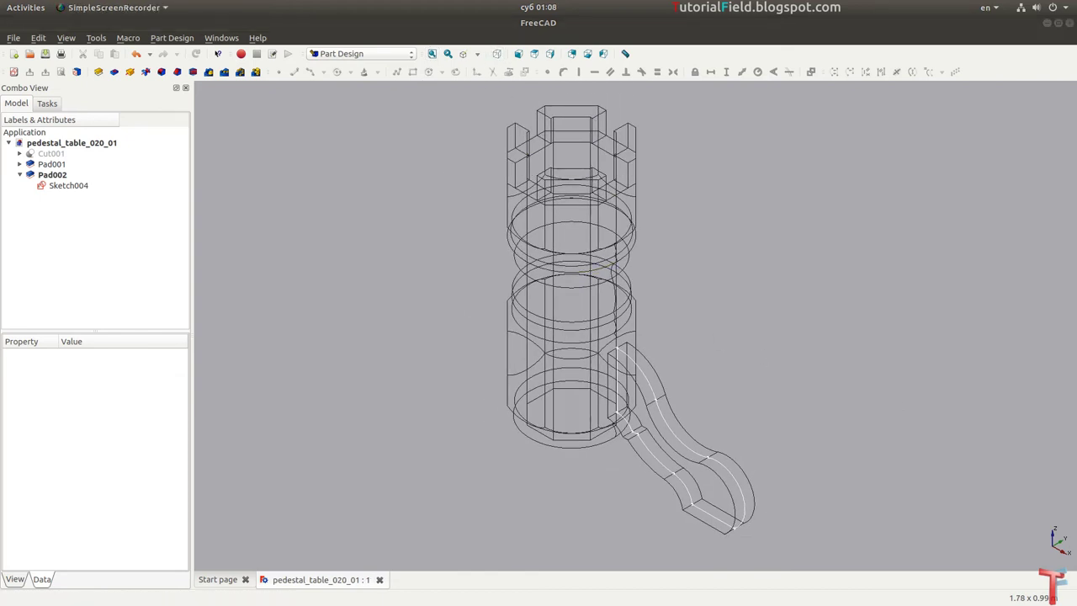
Step: Create a sketch on the YZ plane with reversed direction and zoom toward the column top
left_click(14, 73)
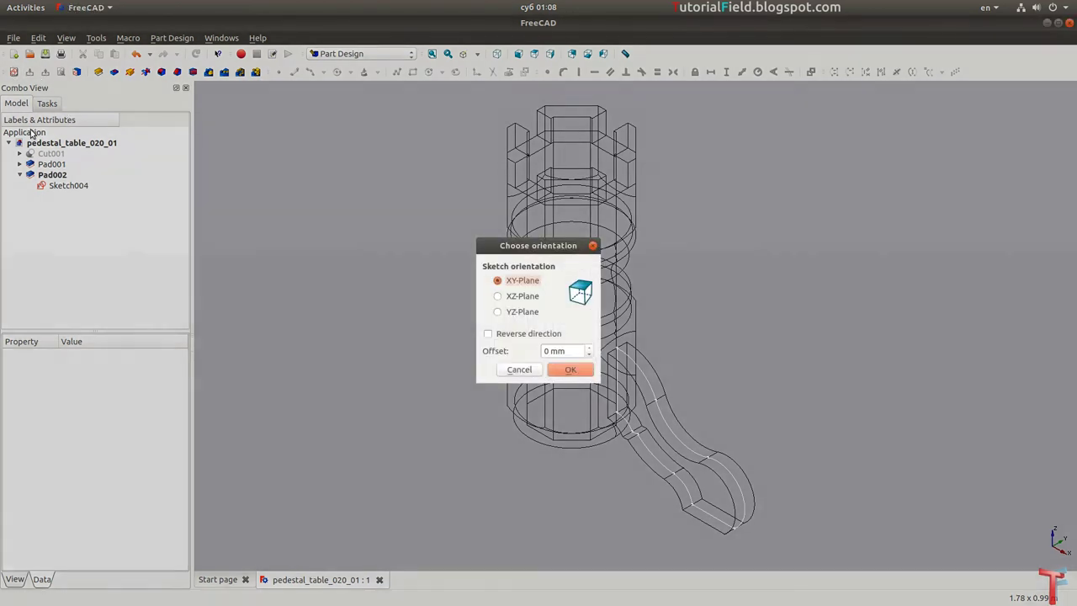
left_click(523, 312)
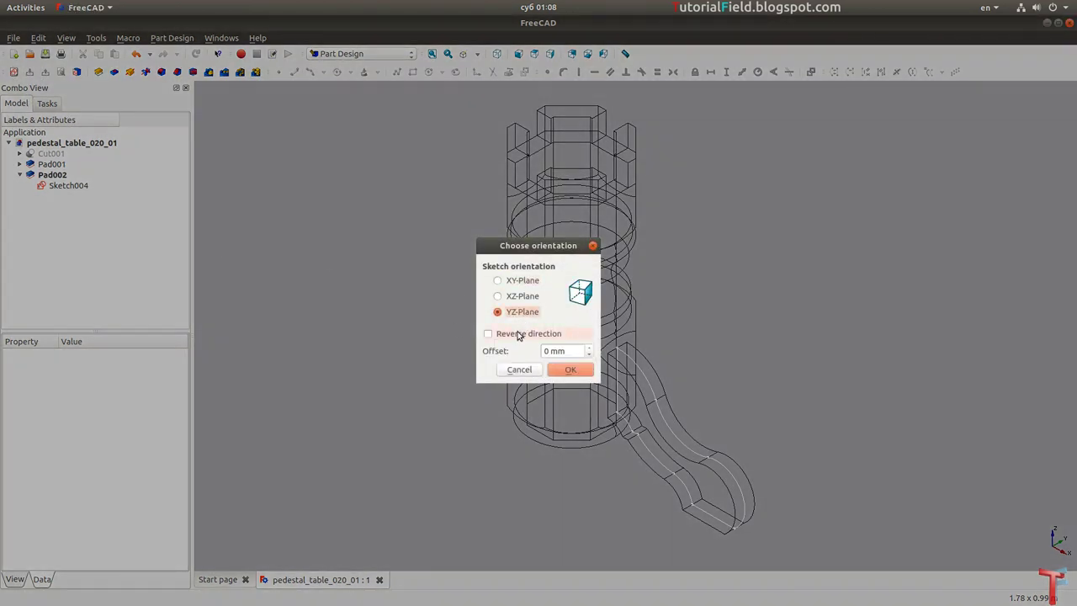
left_click(505, 334)
left_click(566, 371)
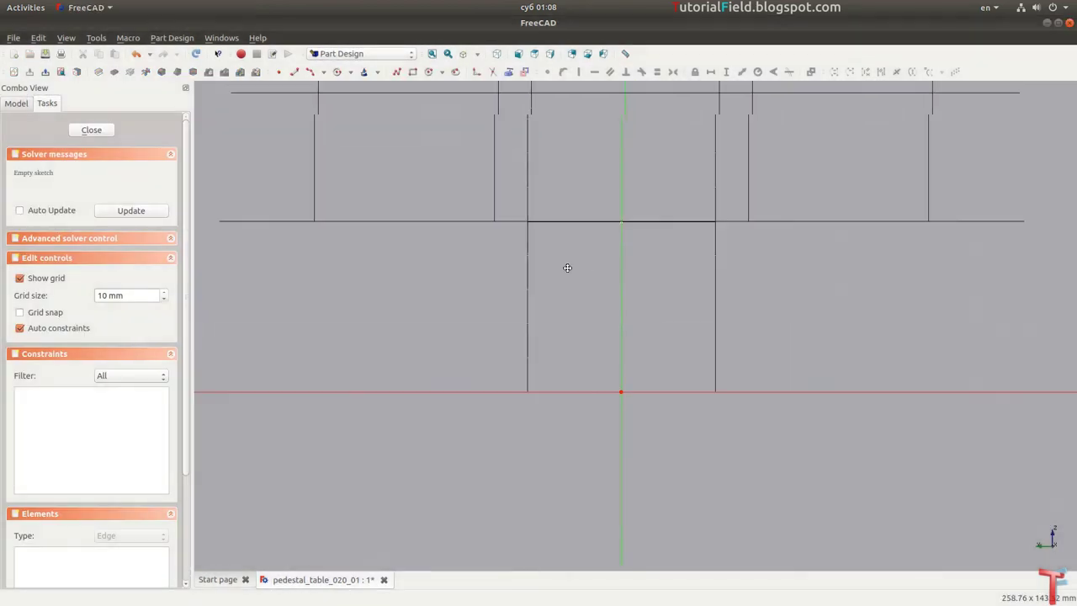
scroll(569, 295, "down", 2)
scroll(570, 303, "down", 2)
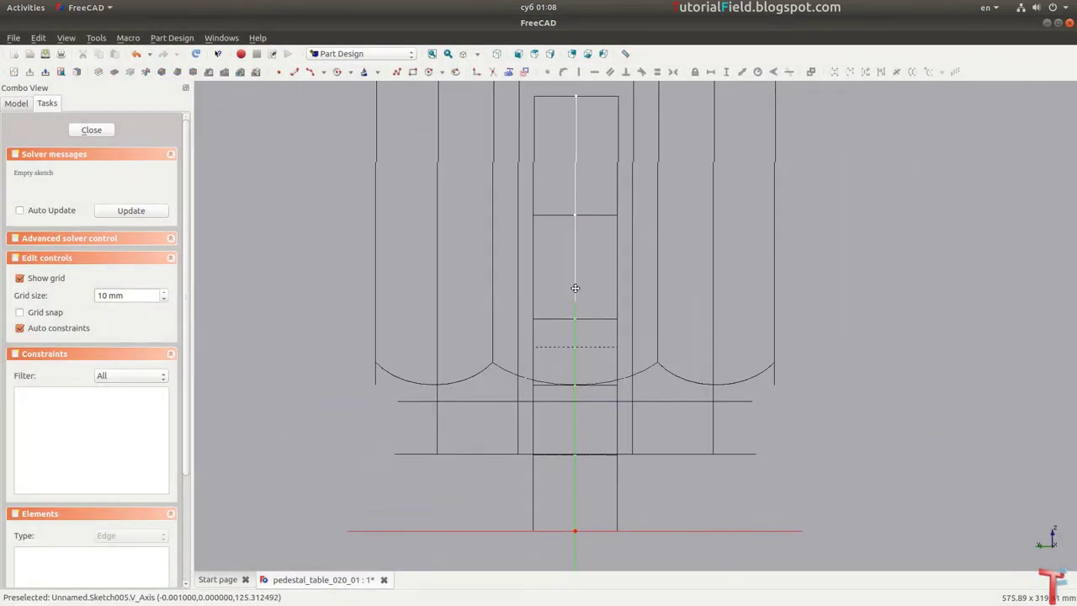
scroll(577, 278, "down", 2)
scroll(577, 277, "up", 3)
scroll(566, 187, "up", 2)
scroll(551, 181, "up", 2)
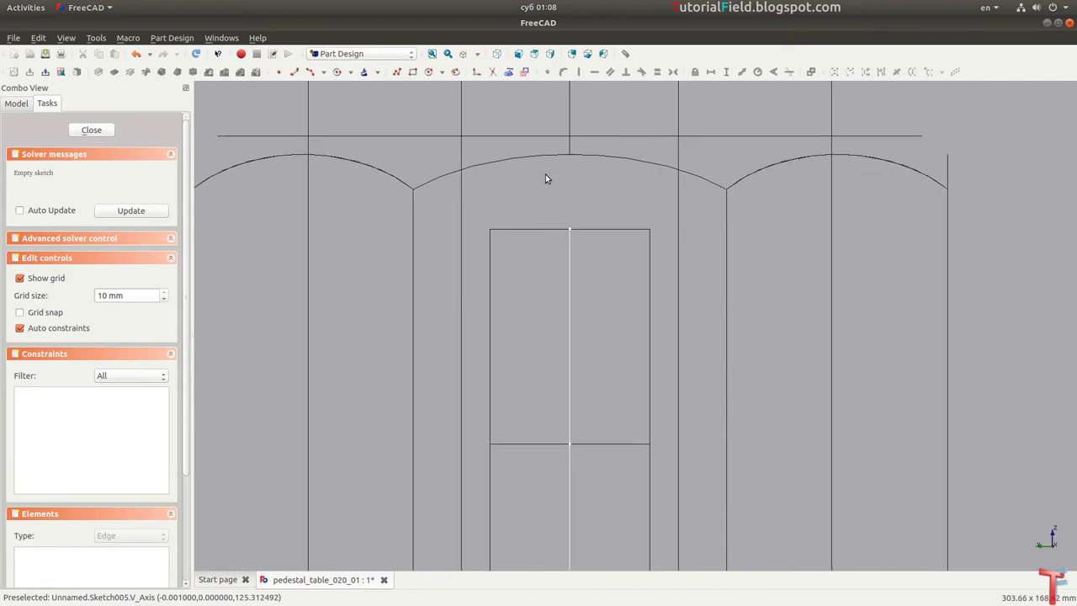
scroll(551, 172, "up", 2)
scroll(553, 169, "up", 1)
scroll(556, 176, "up", 1)
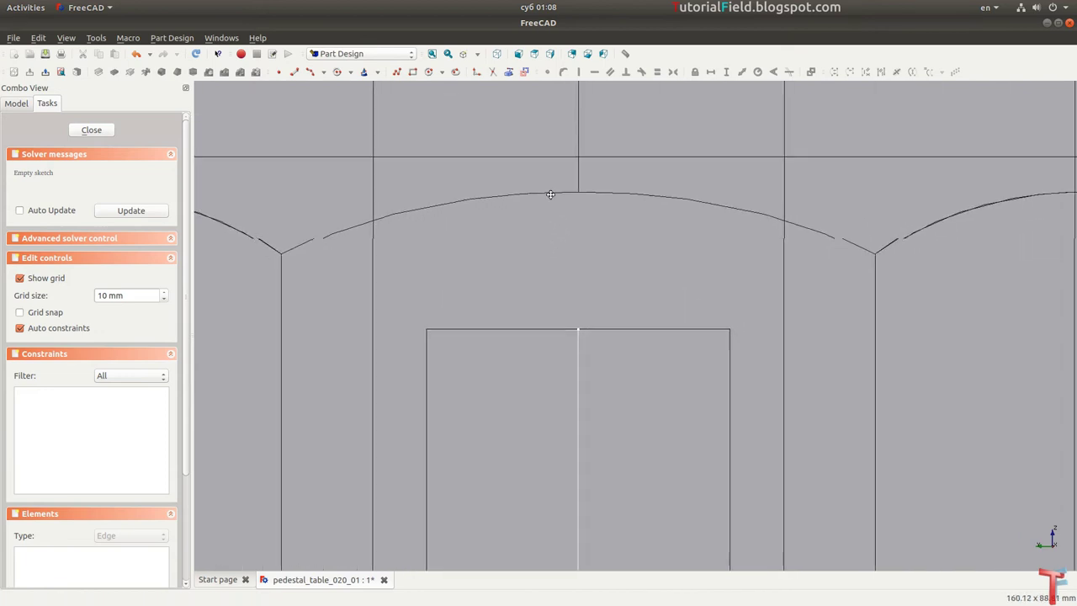
scroll(550, 193, "up", 1)
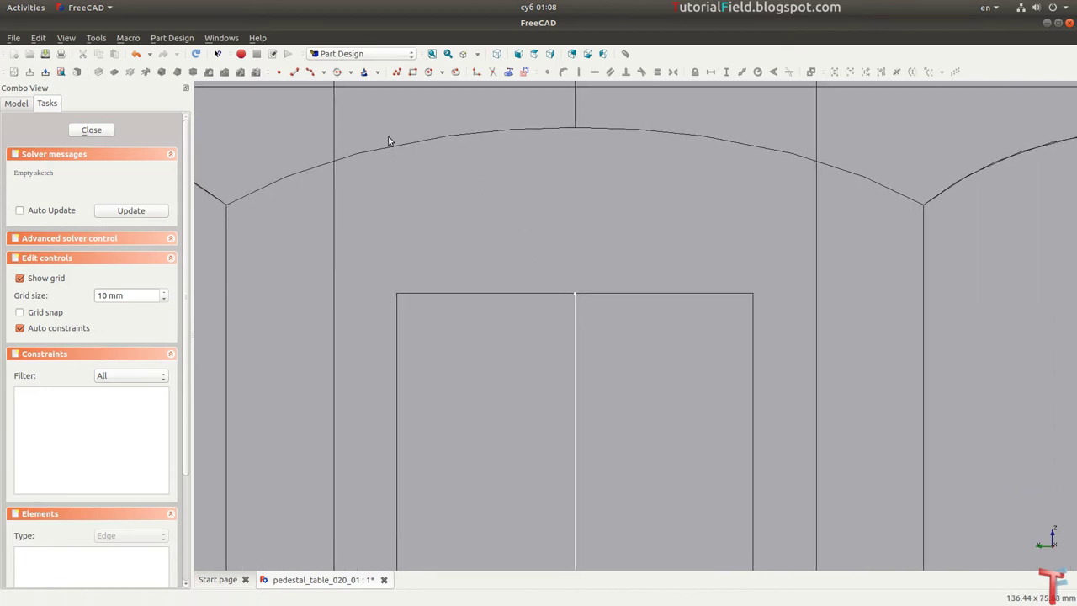
Step: Draw a three-segment inverted-U polyline and dimension its top corner 282 mm high
left_click(397, 72)
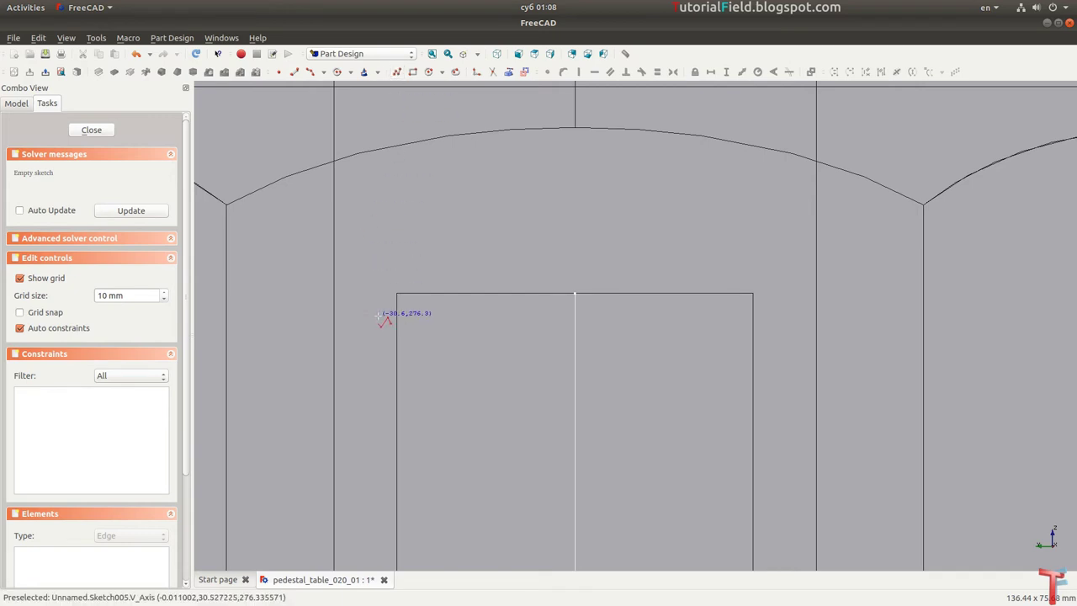
left_click(380, 267)
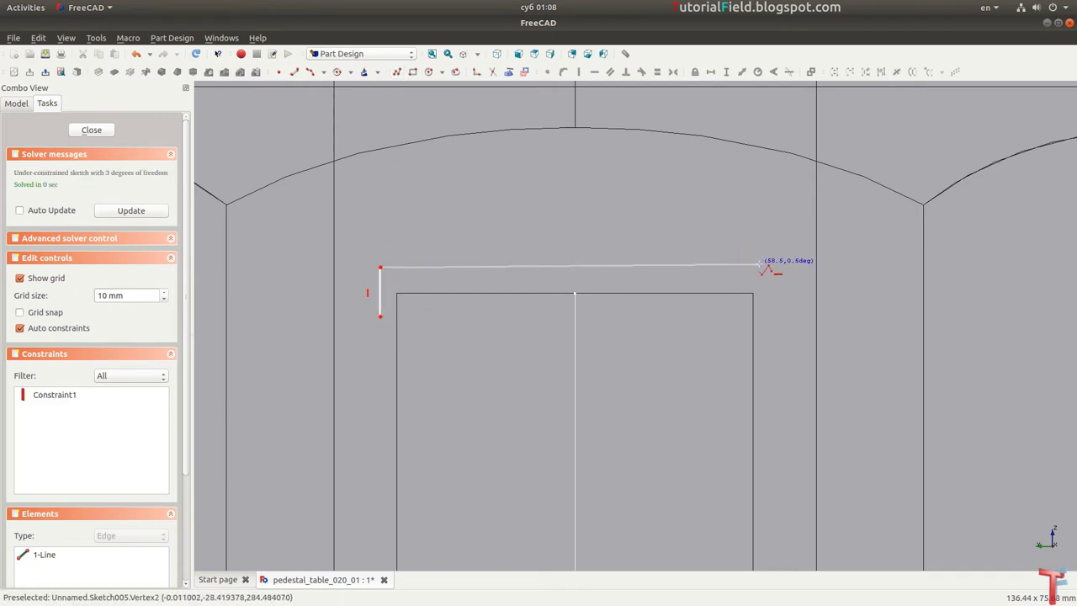
left_click(760, 267)
left_click(765, 314)
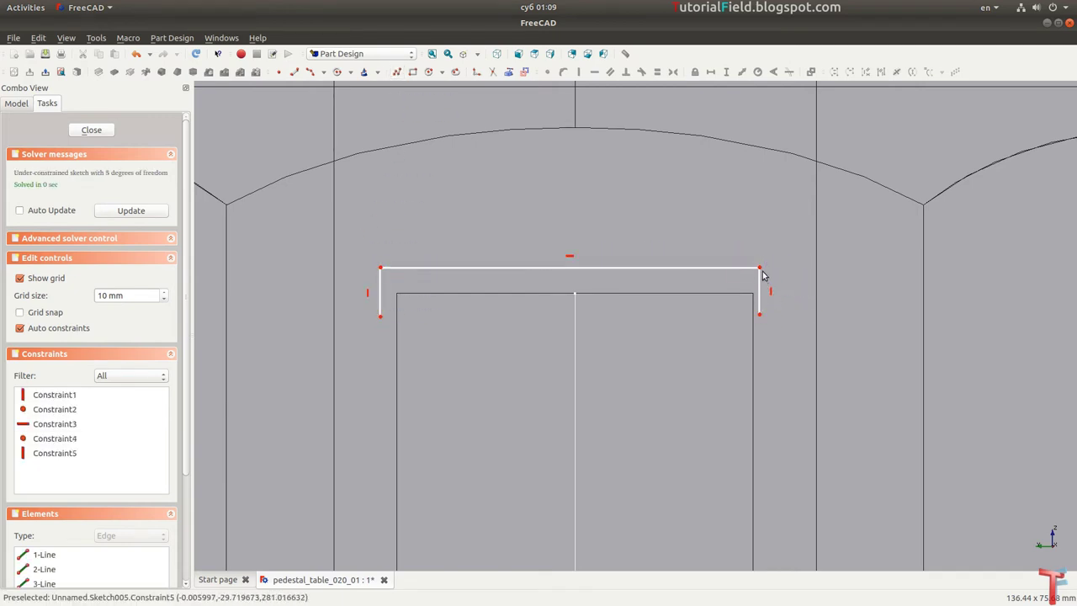
left_click(761, 268)
key("i")
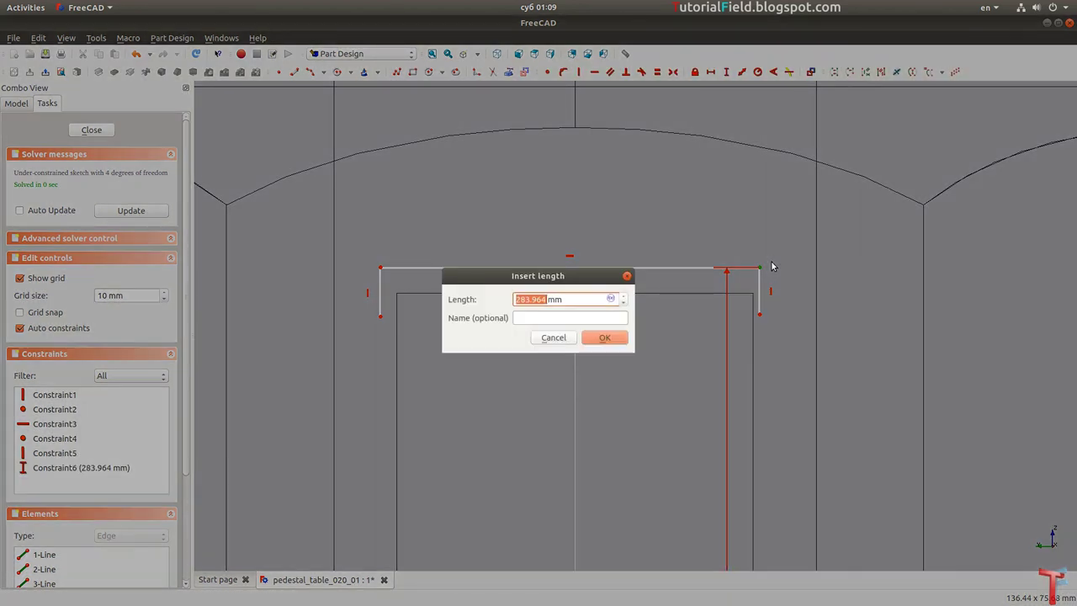
type("282")
key("Return")
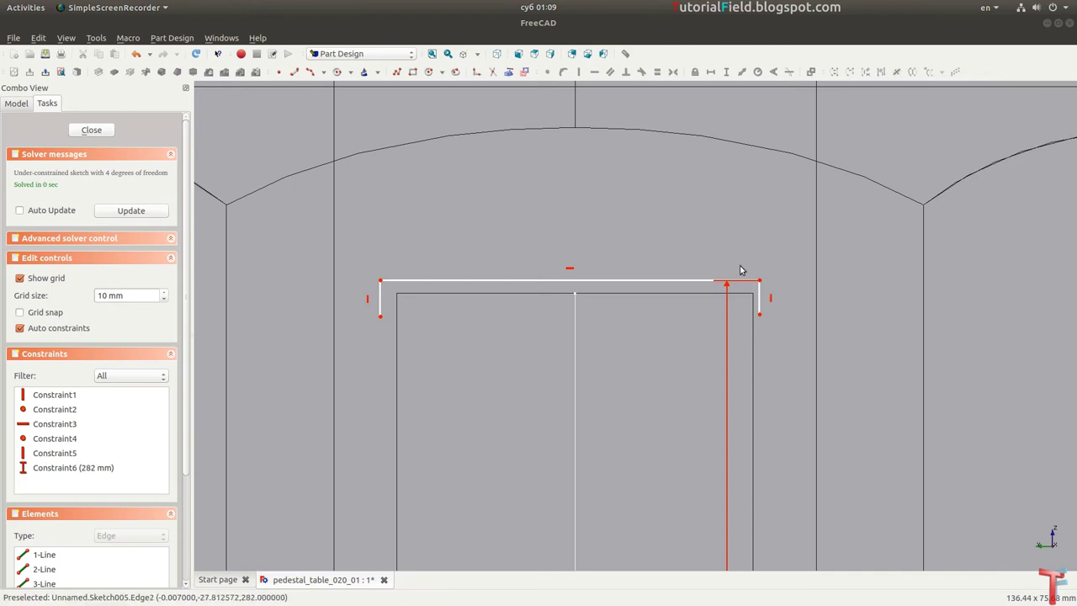
Step: Make both short legs equal at 6 mm and set the top line width to 55 mm
left_click(760, 300)
left_click(382, 305)
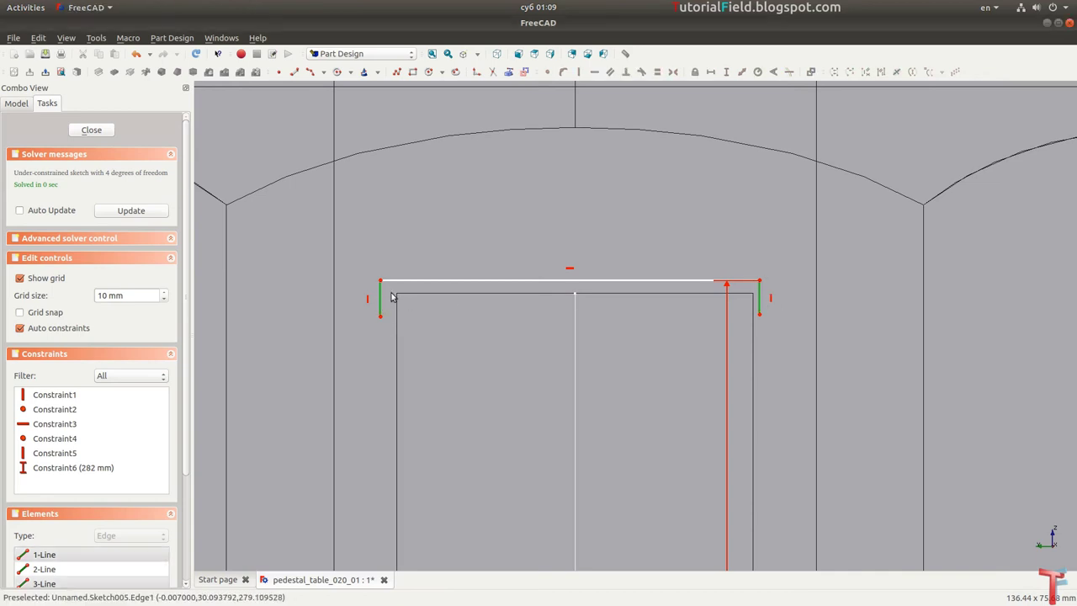
key("e")
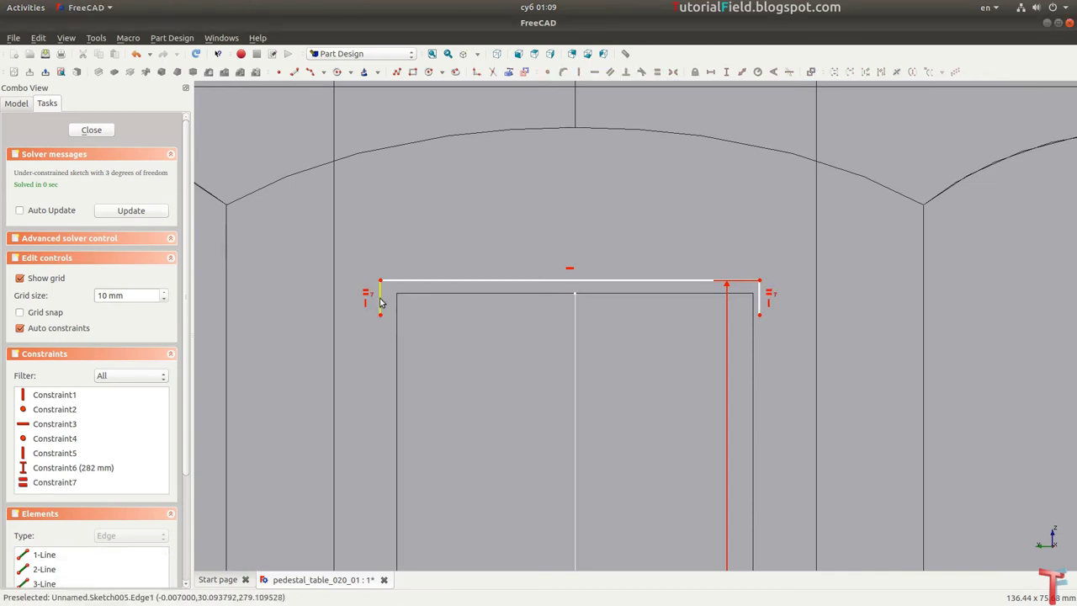
left_click(380, 303)
key("shift+i")
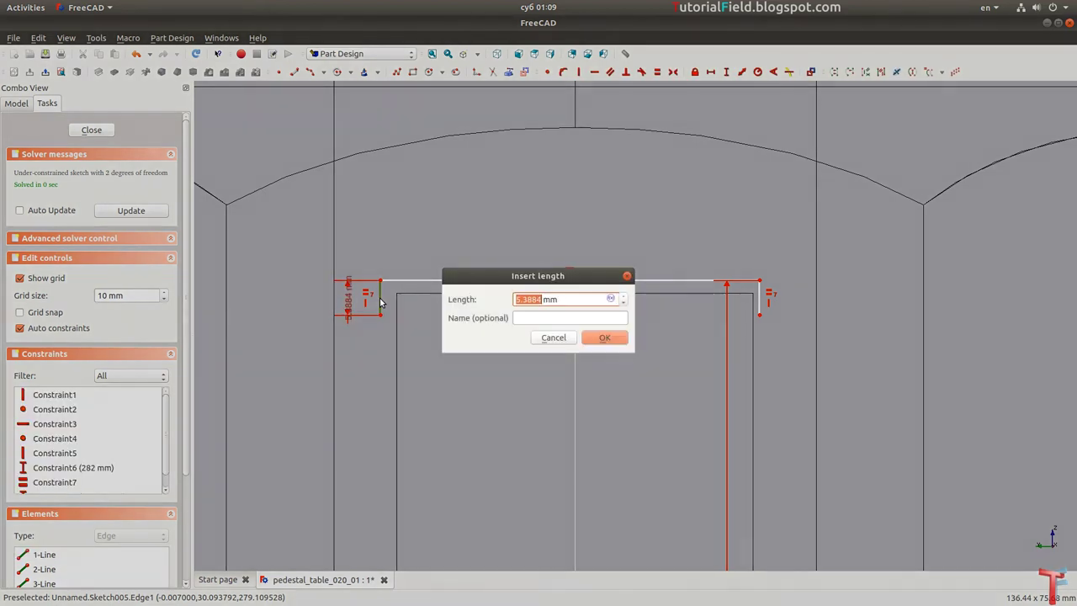
key("Return")
scroll(380, 303, "up", 2)
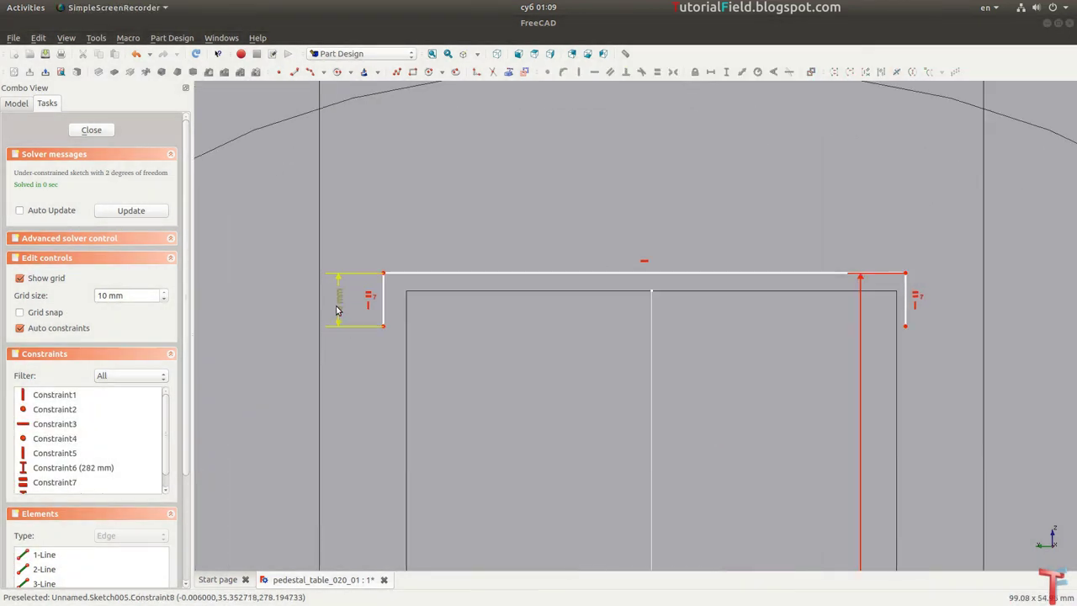
left_click_drag(348, 300, 340, 181)
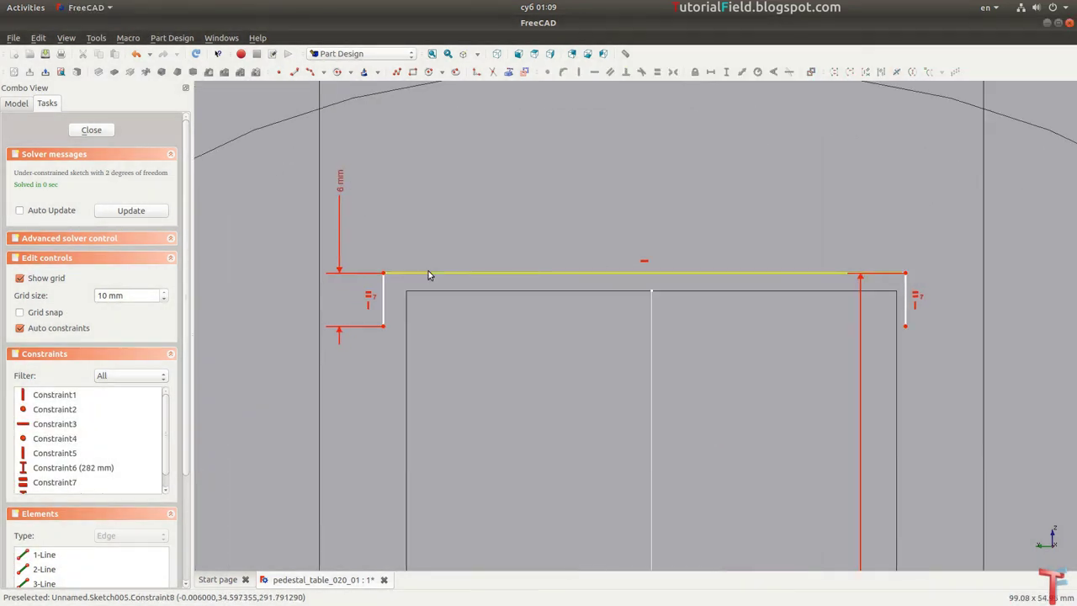
left_click(428, 273)
type("l")
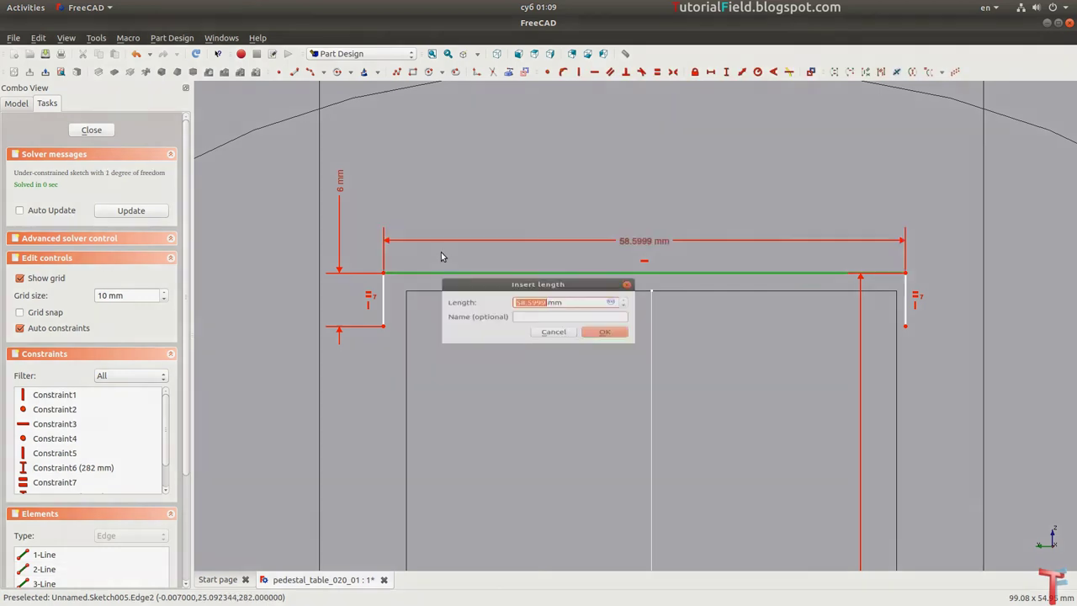
type("5")
key("Return")
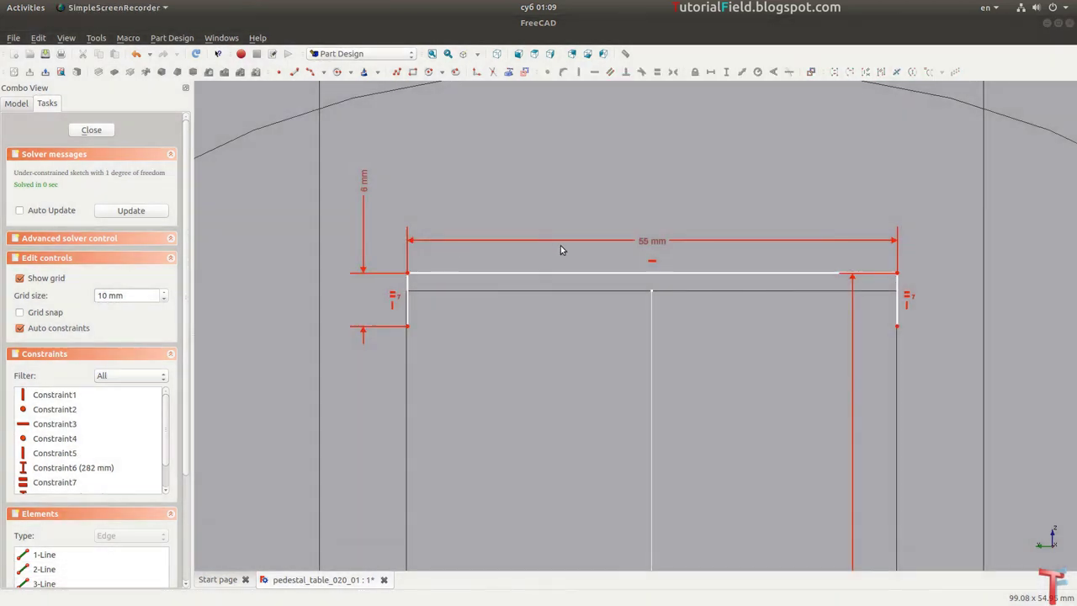
scroll(753, 272, "down", 2)
scroll(741, 294, "down", 2)
scroll(707, 311, "down", 2)
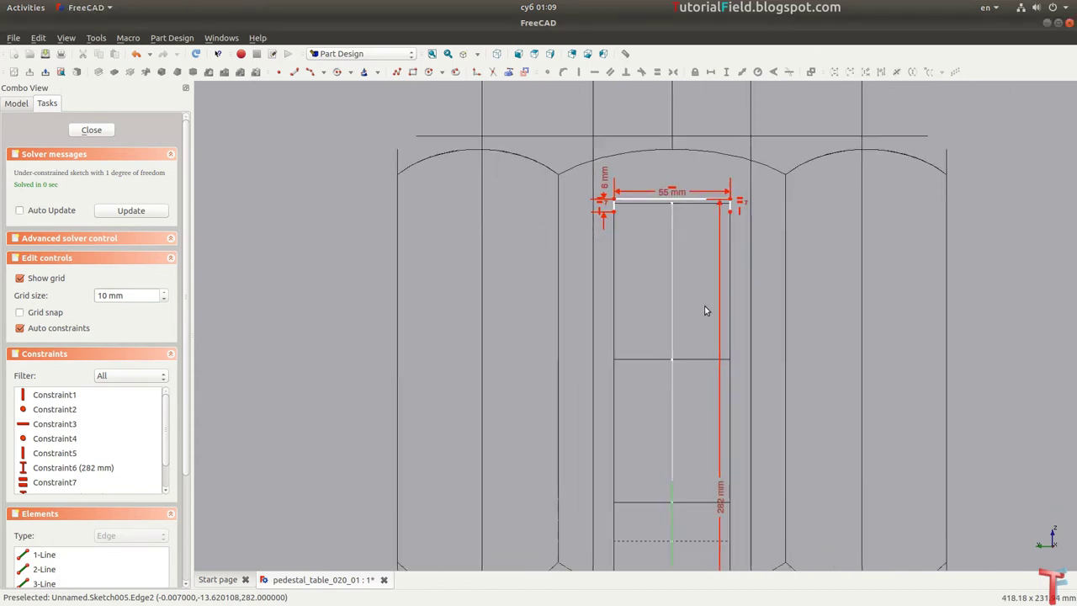
left_click_drag(719, 480, 760, 261)
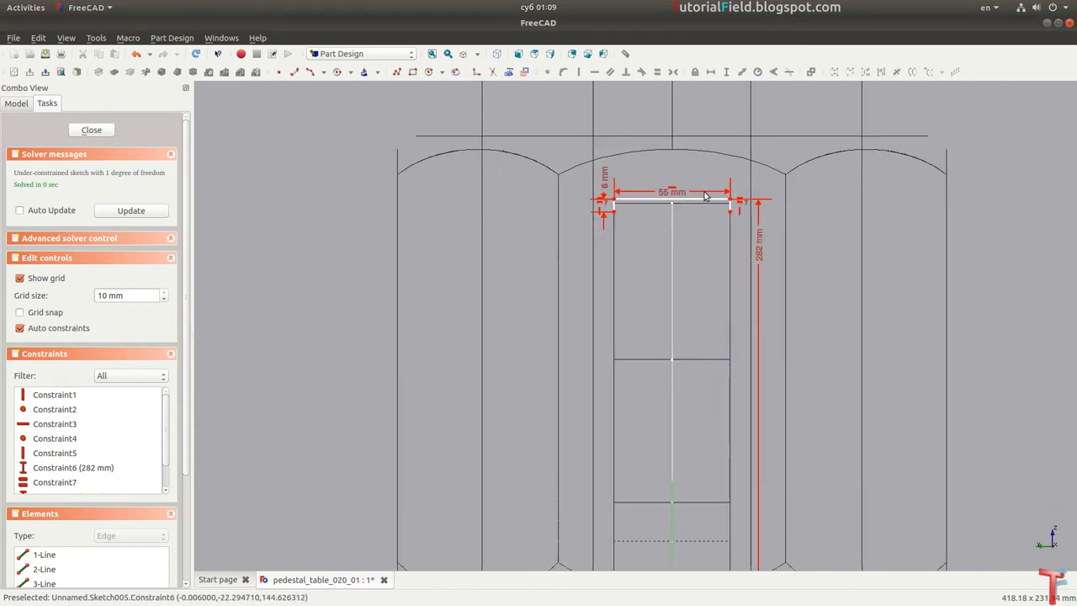
scroll(677, 193, "up", 2)
Step: Draw a three-point arc beneath the top line with a 30 mm radius
scroll(671, 231, "up", 2)
scroll(574, 267, "up", 2)
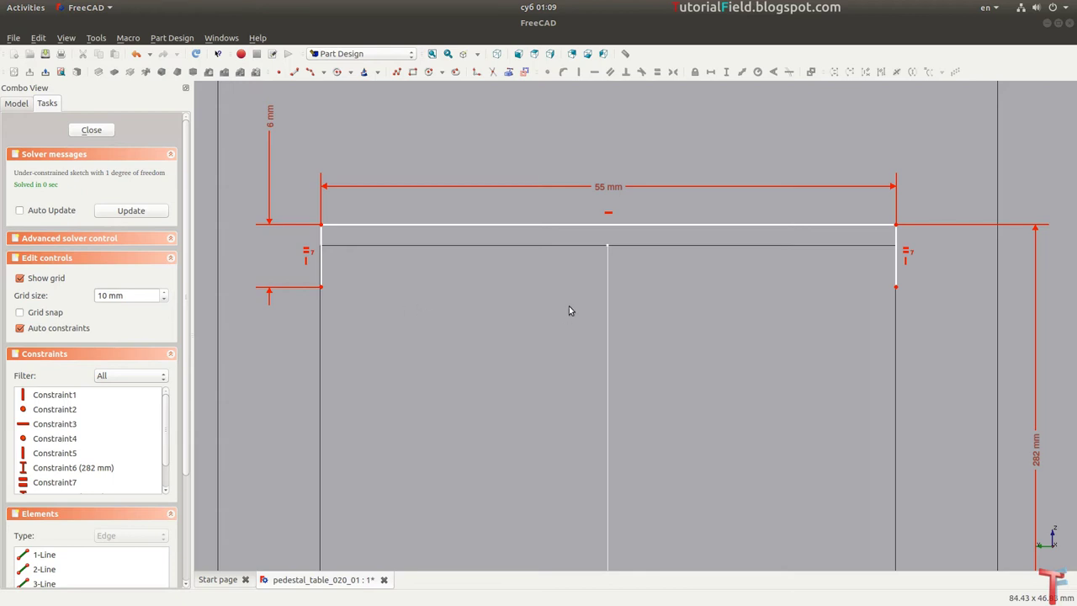
left_click(310, 72)
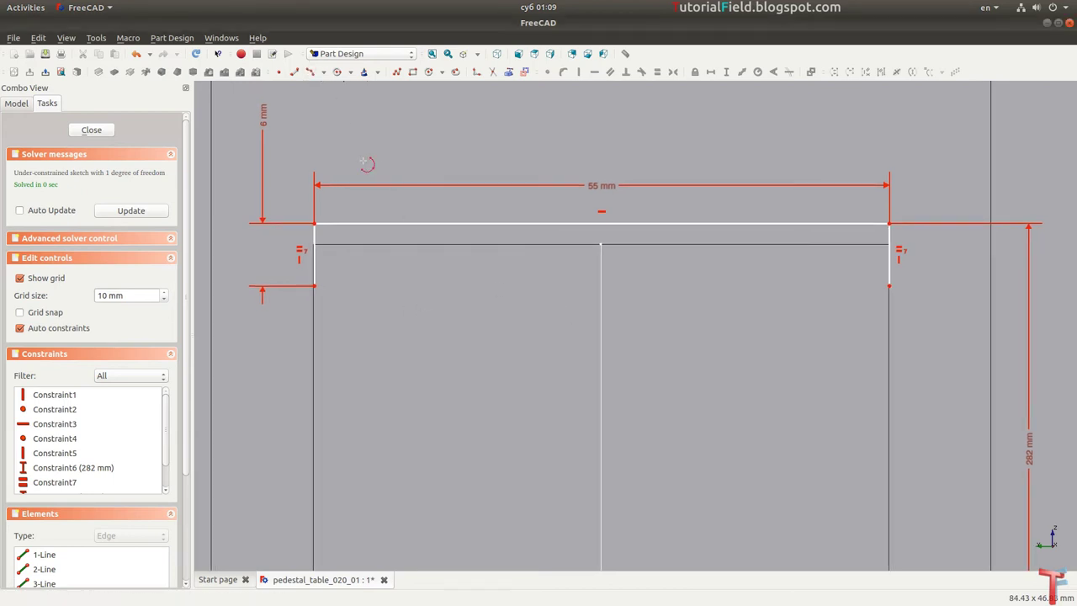
left_click(478, 285)
left_click(718, 286)
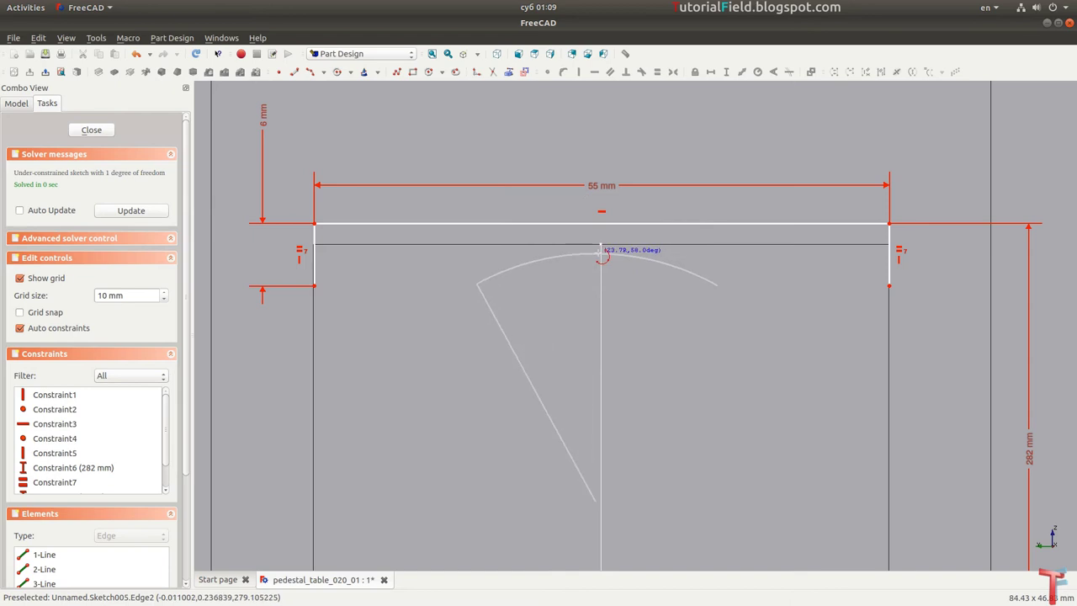
left_click(602, 253)
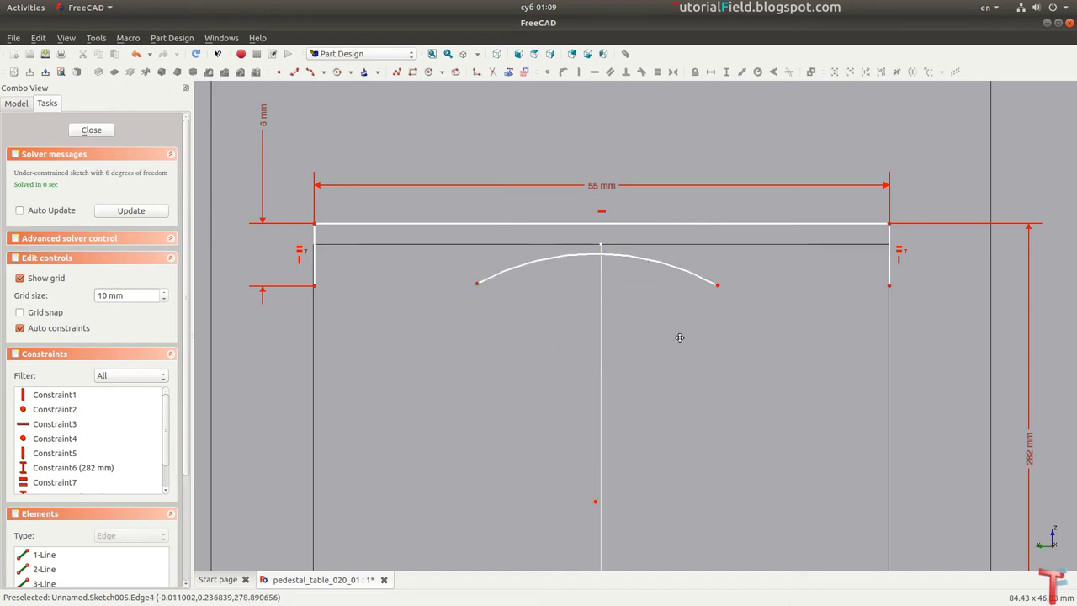
middle_click_drag(680, 338, 674, 321)
left_click(620, 243)
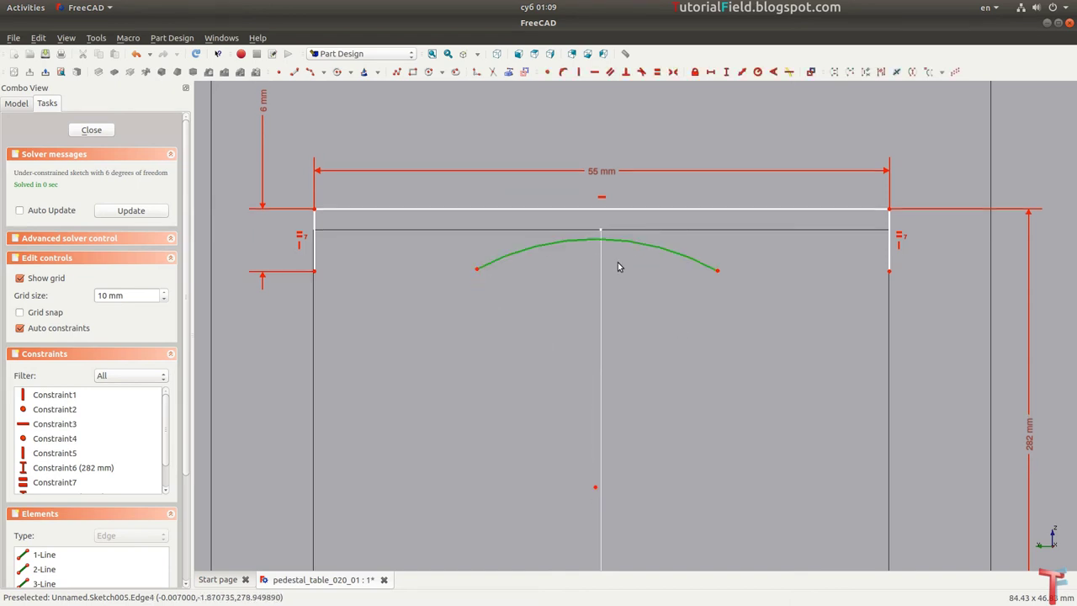
key("shift+r")
type("30")
key("Return")
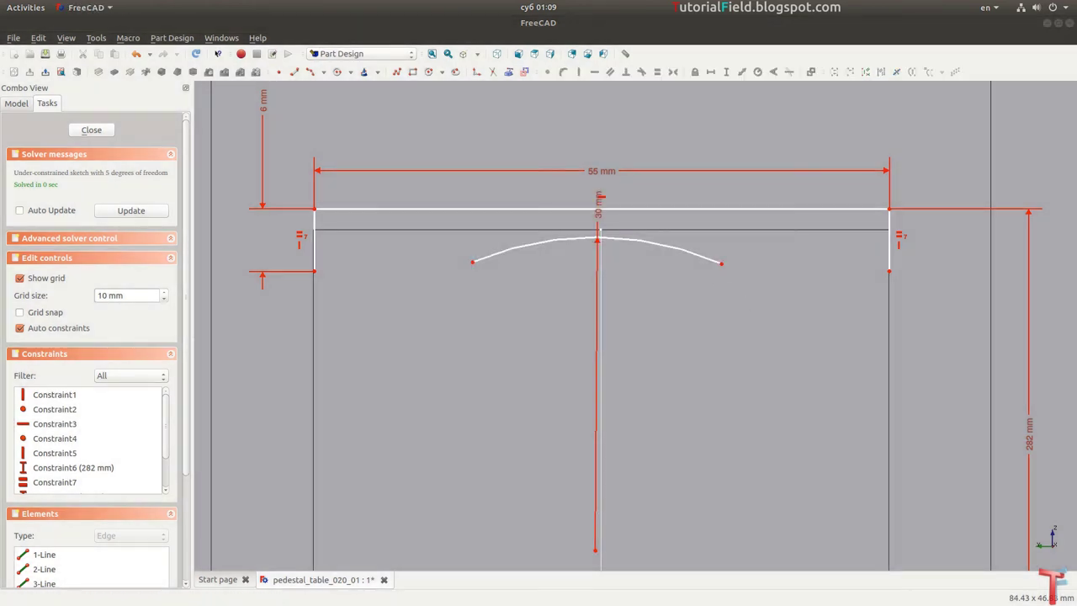
Step: Nudge the central arc slightly upward and frame the profile's top-left corner
scroll(603, 343, "down", 2)
scroll(573, 341, "up", 5)
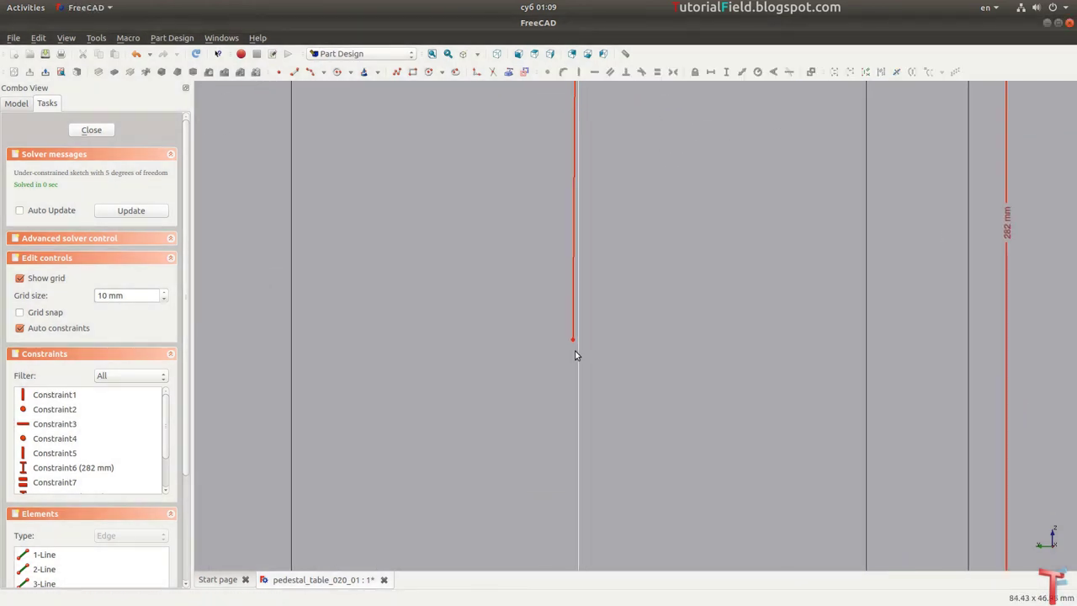
scroll(579, 354, "down", 4)
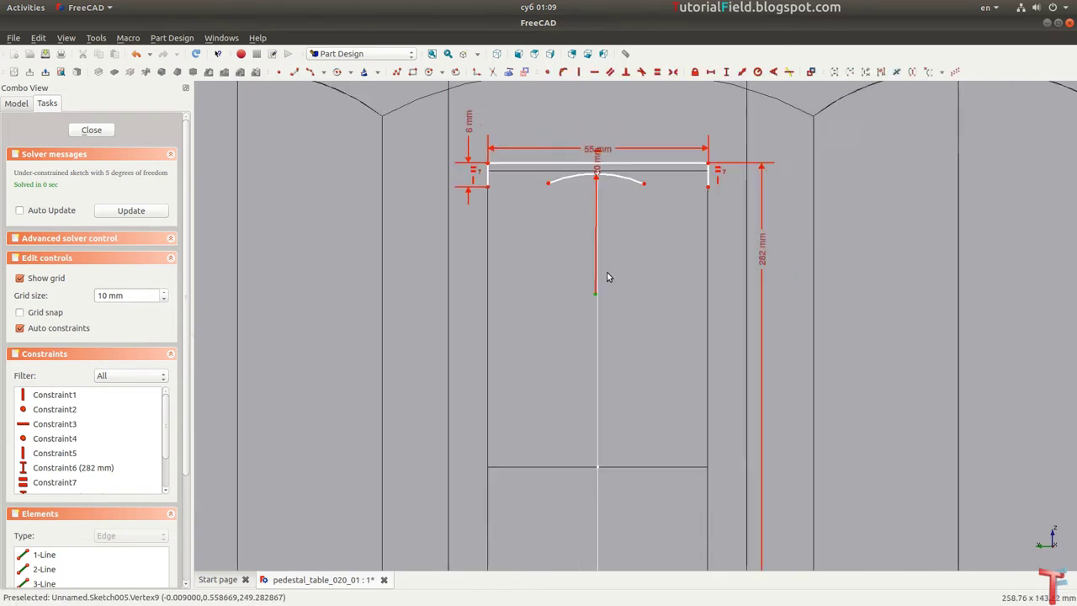
scroll(604, 320, "up", 1)
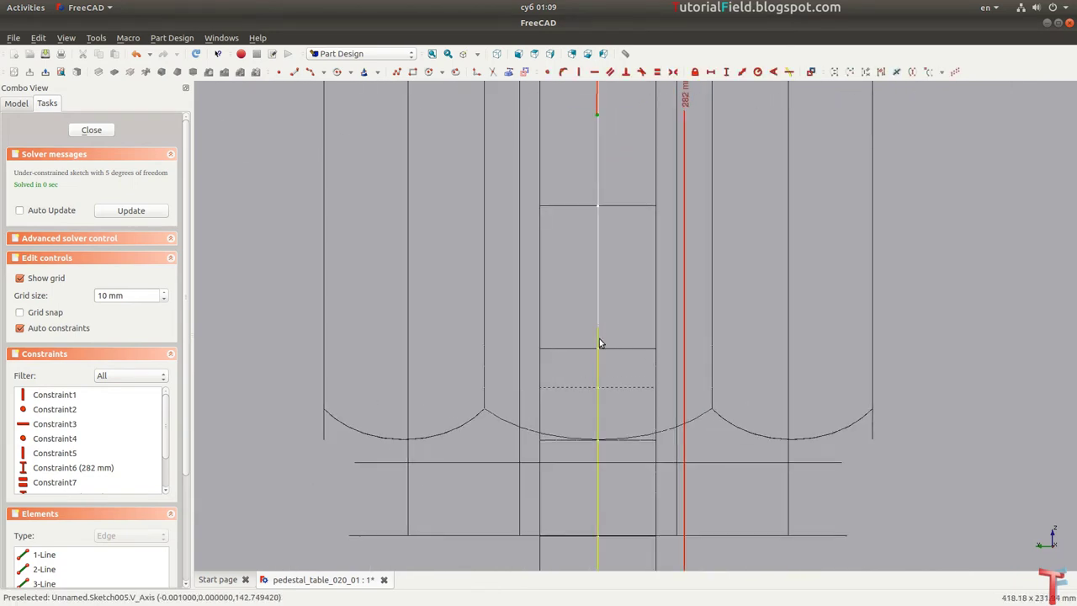
scroll(642, 300, "down", 3)
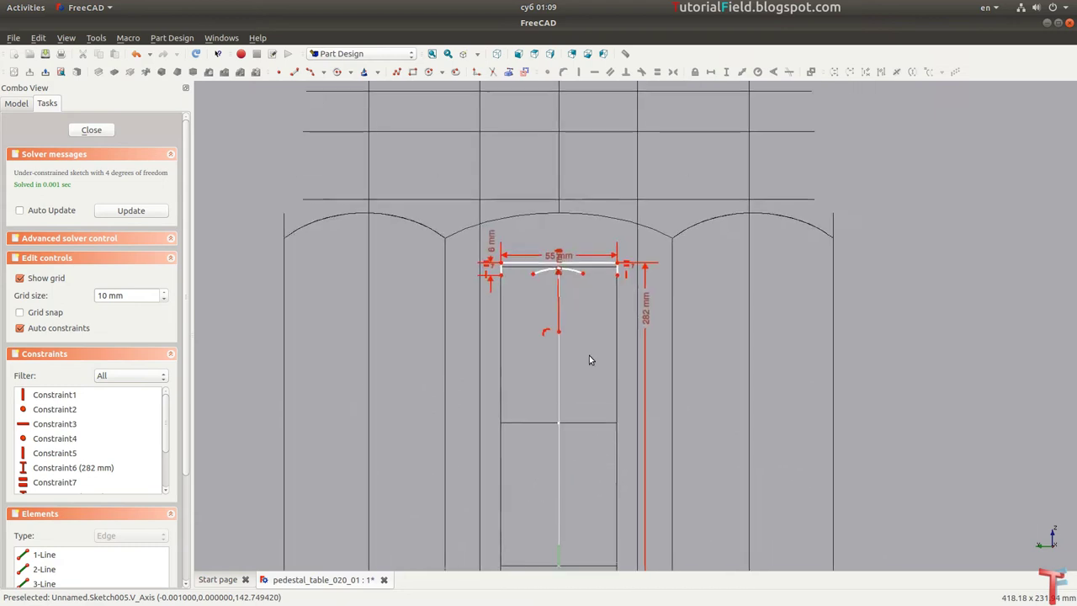
scroll(589, 355, "up", 4)
scroll(611, 280, "up", 1)
scroll(602, 282, "up", 2)
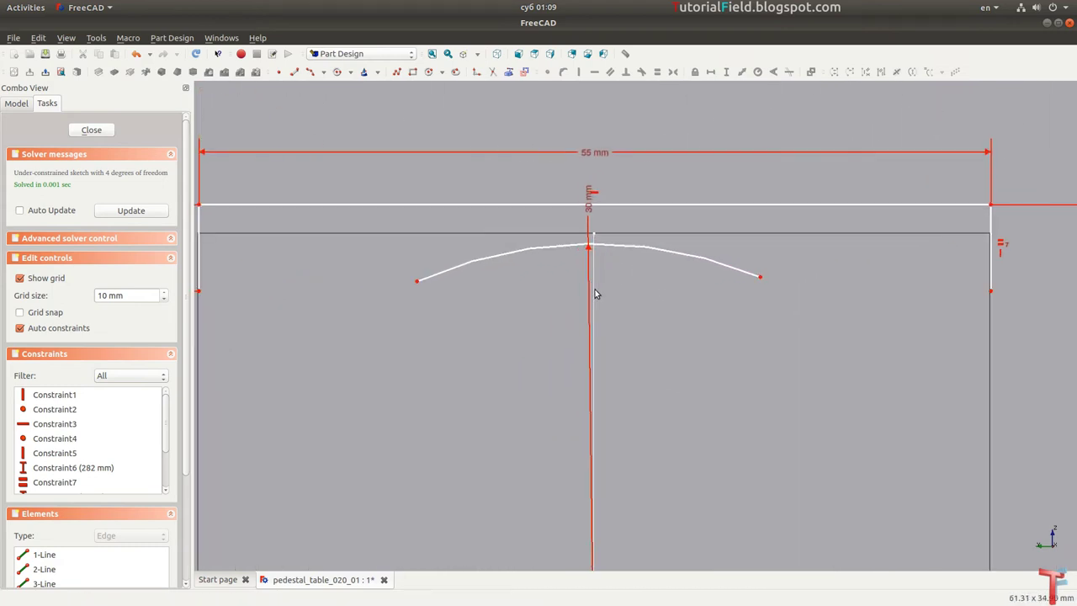
scroll(595, 289, "down", 1)
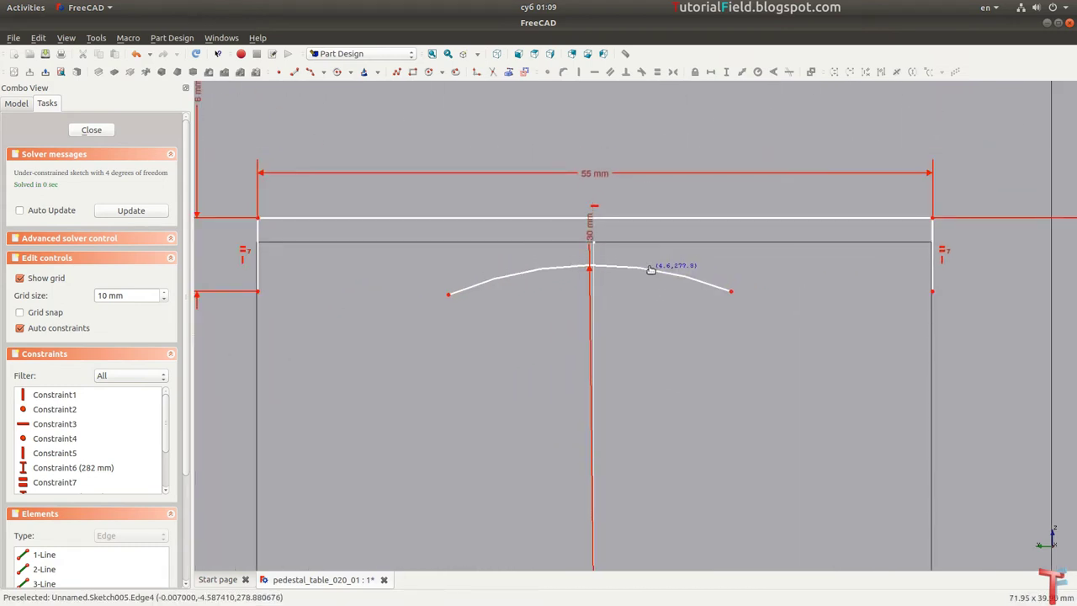
left_click_drag(647, 258, 646, 253)
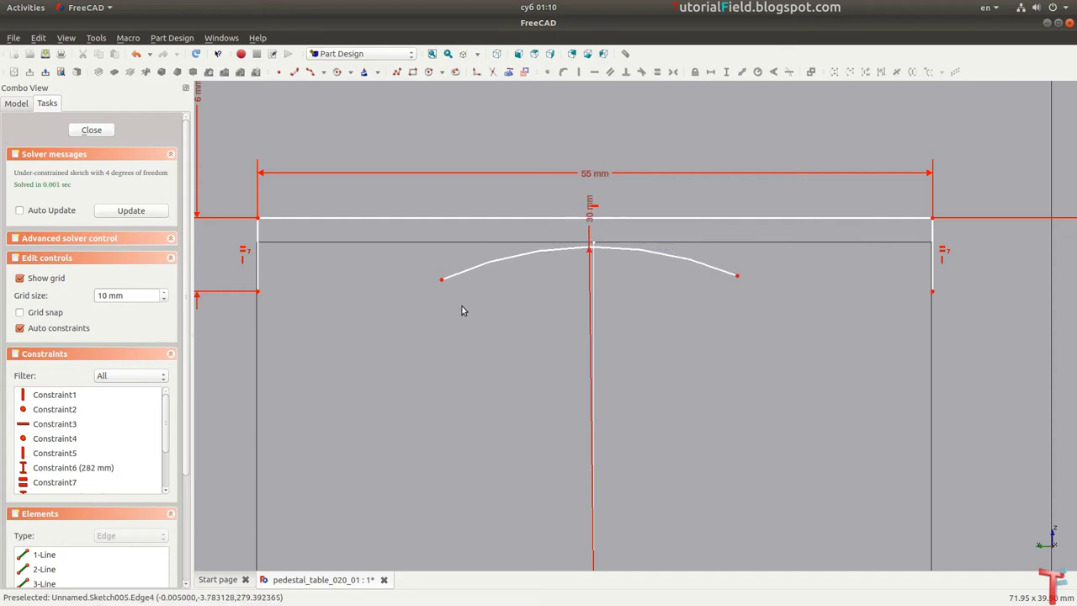
scroll(382, 290, "up", 2)
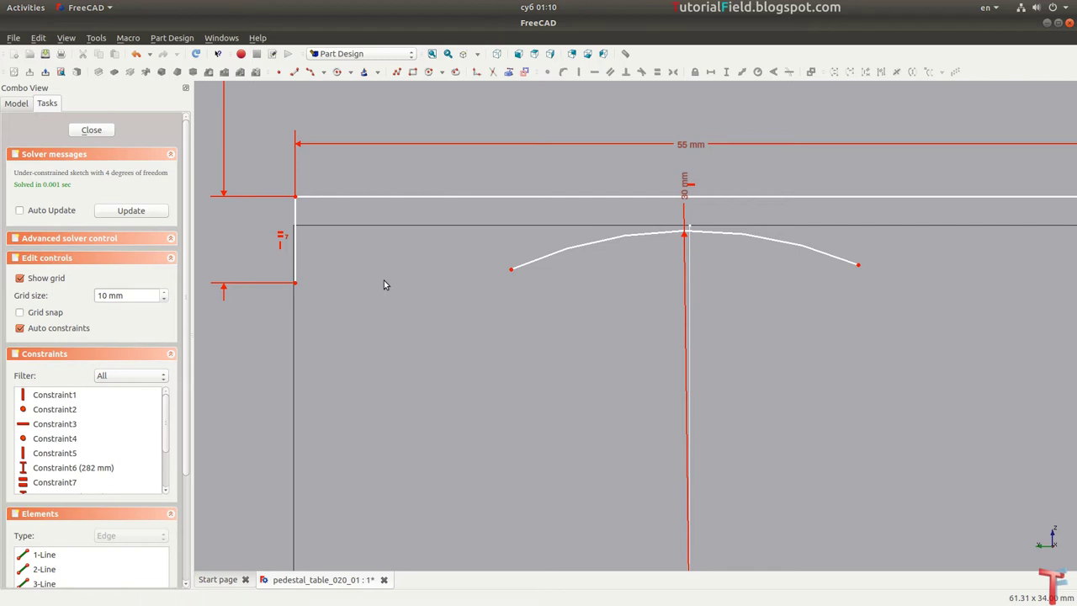
middle_click_drag(384, 285, 360, 299)
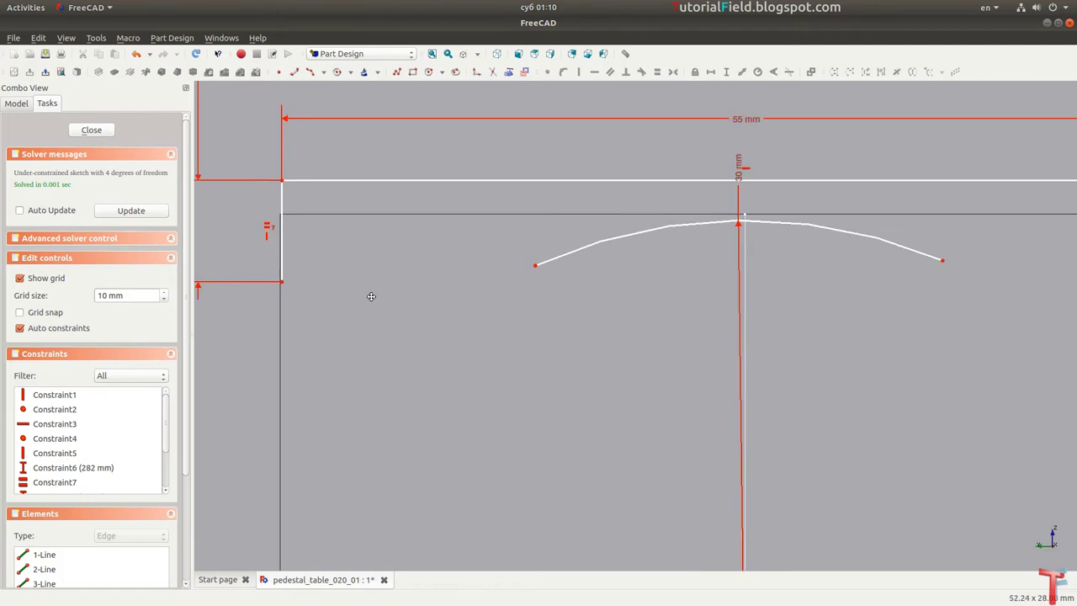
Step: Draw a 5 mm-radius arc at the profile's left lower corner
left_click(310, 72)
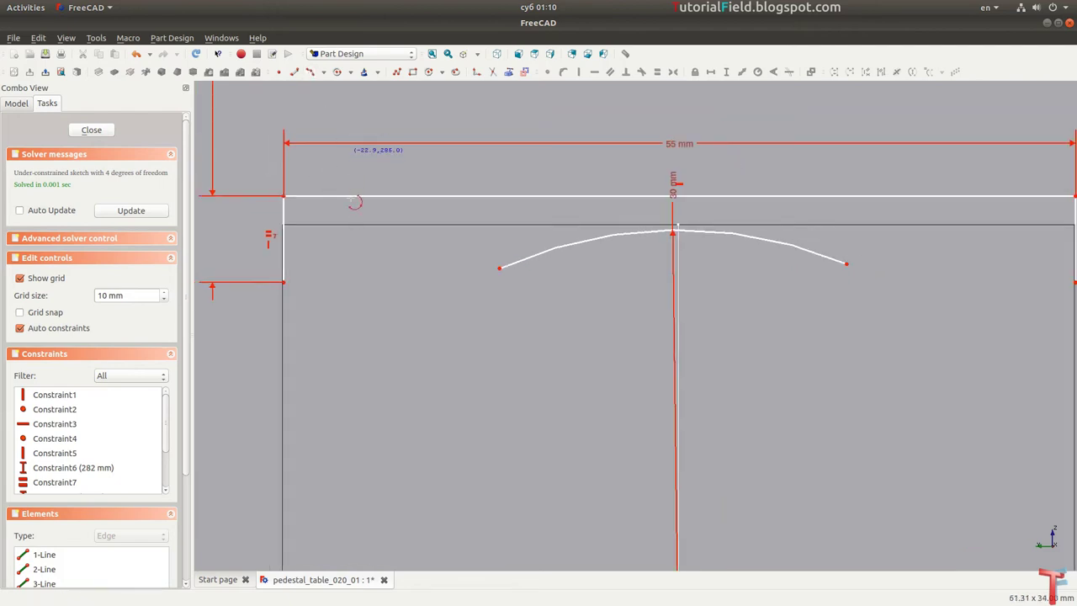
left_click(326, 327)
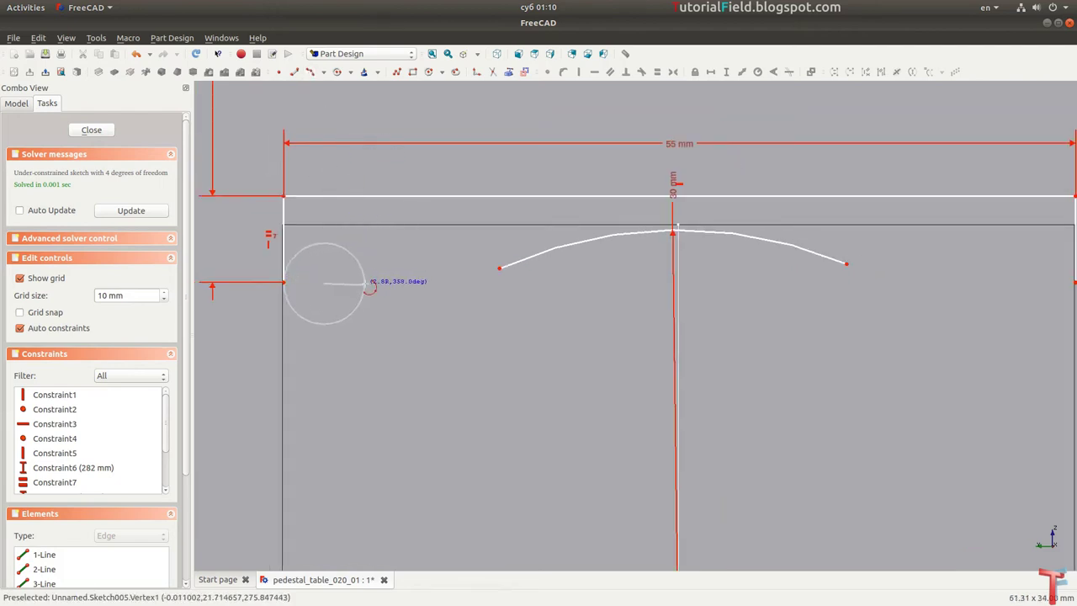
left_click(283, 282)
left_click(378, 258)
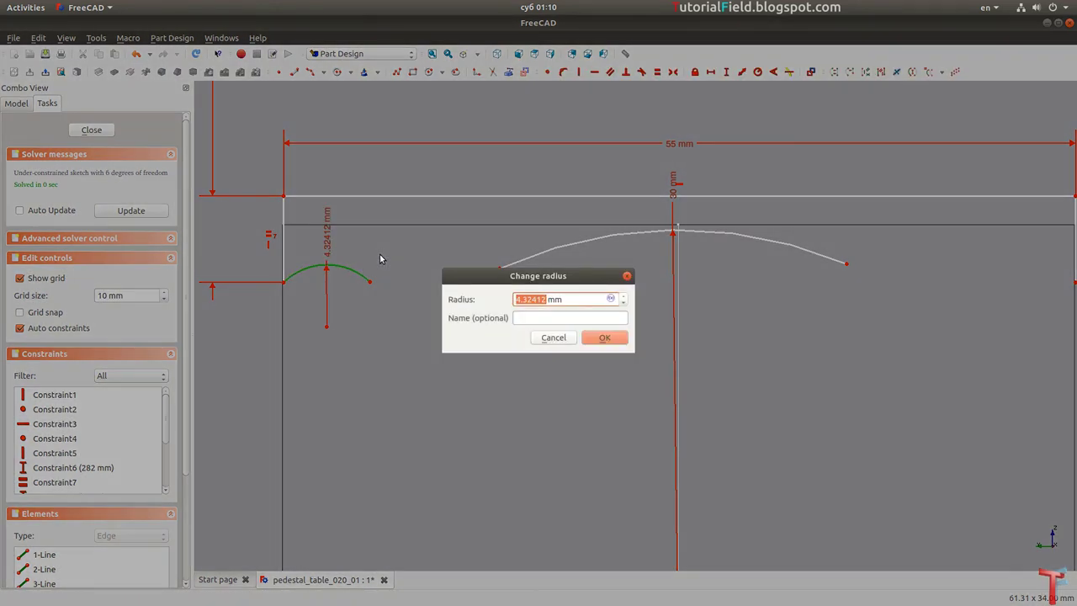
type("5")
key("Return")
scroll(368, 217, "down", 3)
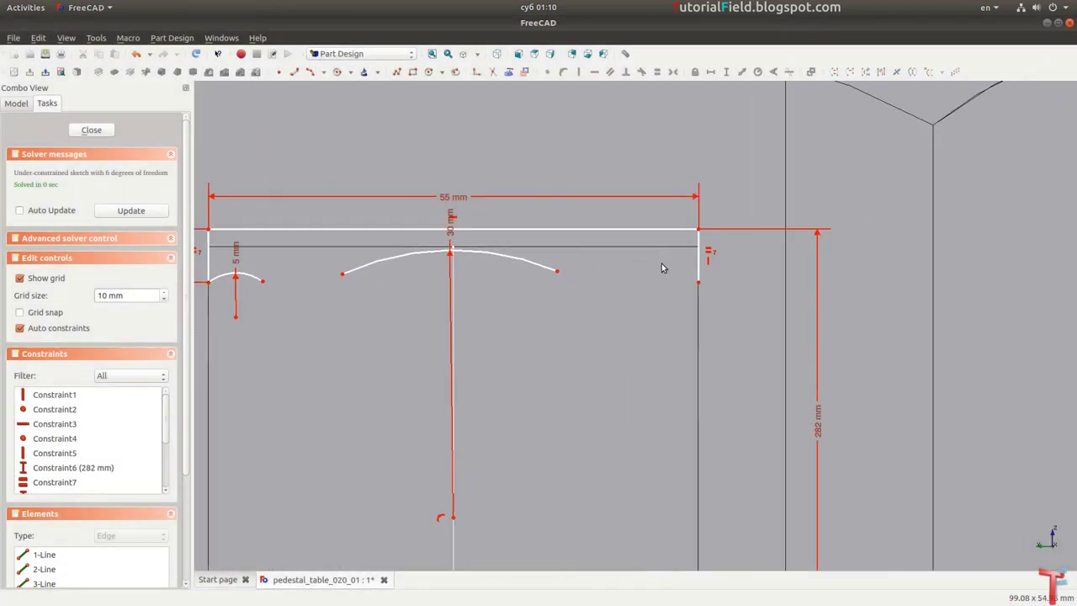
Step: Draw a matching 5 mm-radius arc at the right lower corner
middle_click_drag(662, 268, 630, 264)
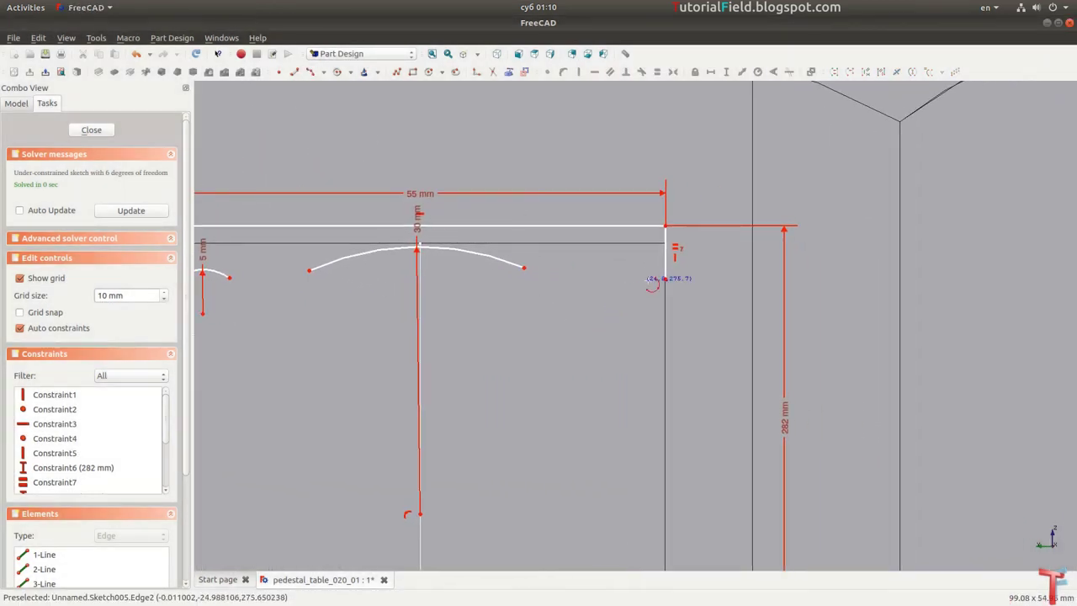
left_click(665, 278)
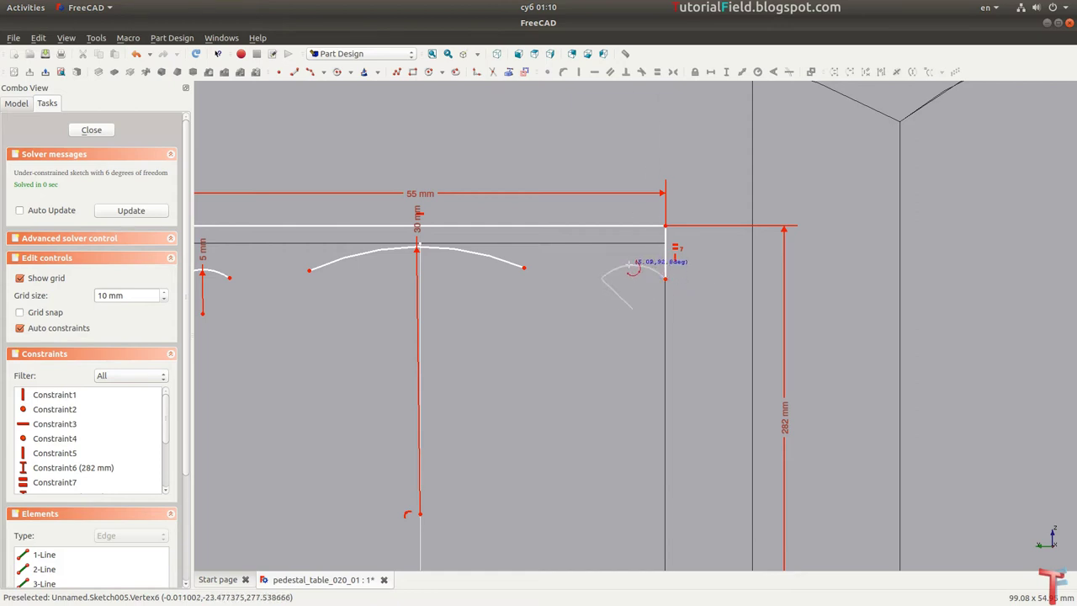
left_click(601, 278)
key("Escape")
left_click(638, 269)
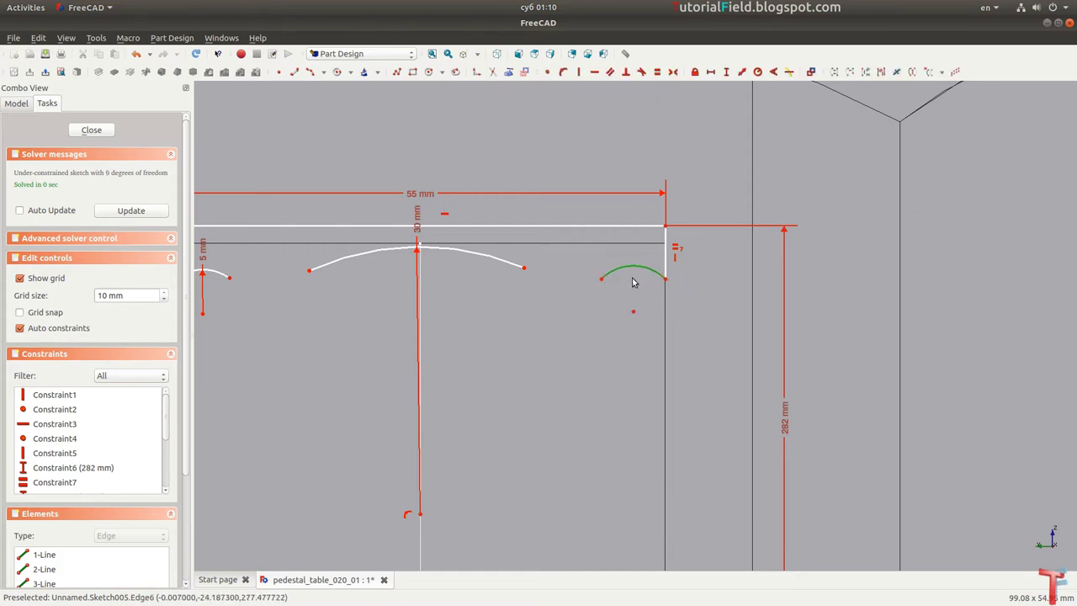
key("shift+r")
type("5.12599")
key("Return")
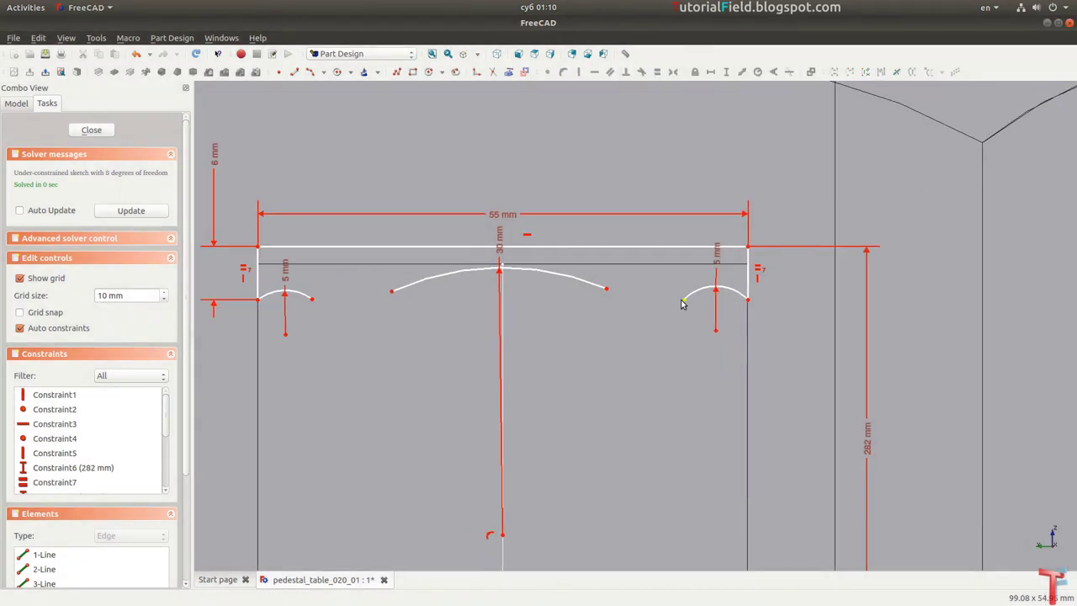
Step: Constrain the central arc to a 50° angle
scroll(623, 303, "up", 2)
scroll(618, 277, "down", 3)
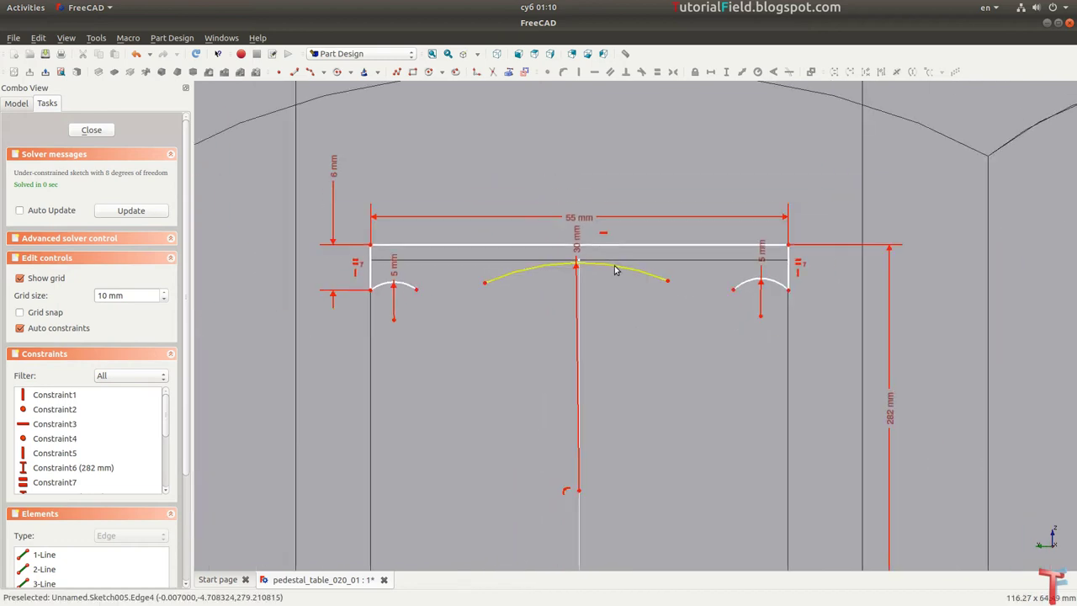
left_click(615, 270)
key("a")
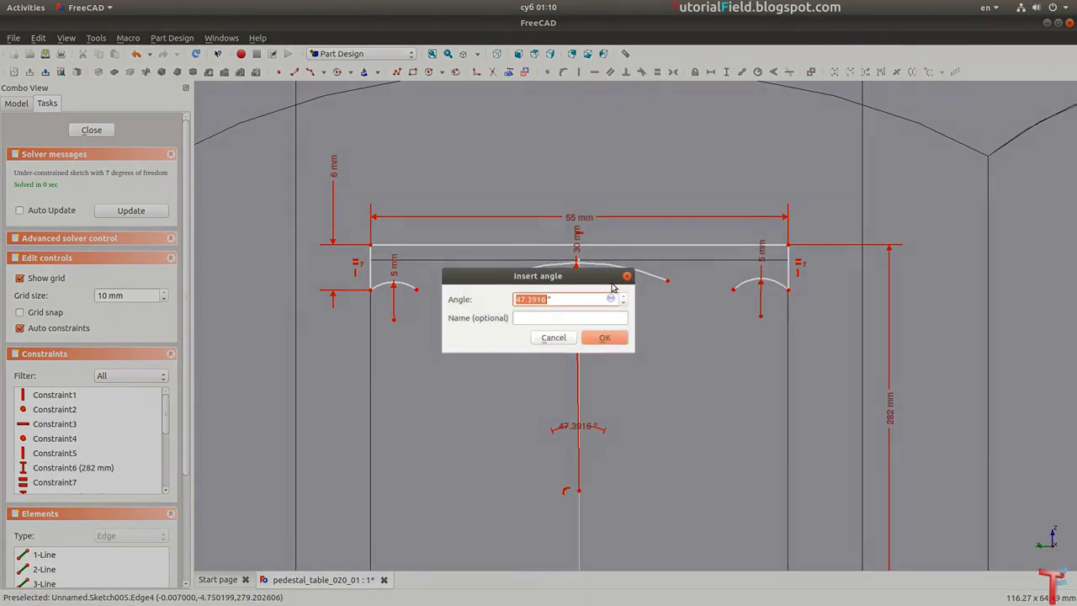
type("50")
key("Return")
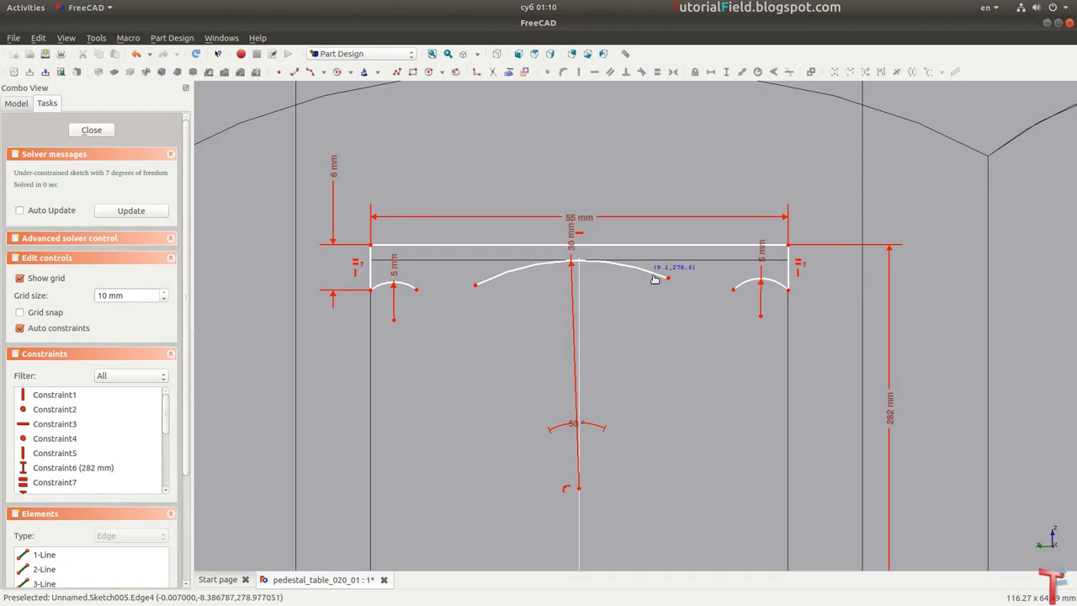
Step: Change the central arc's radius from 30 mm to 35 mm and reposition it
scroll(640, 277, "up", 3)
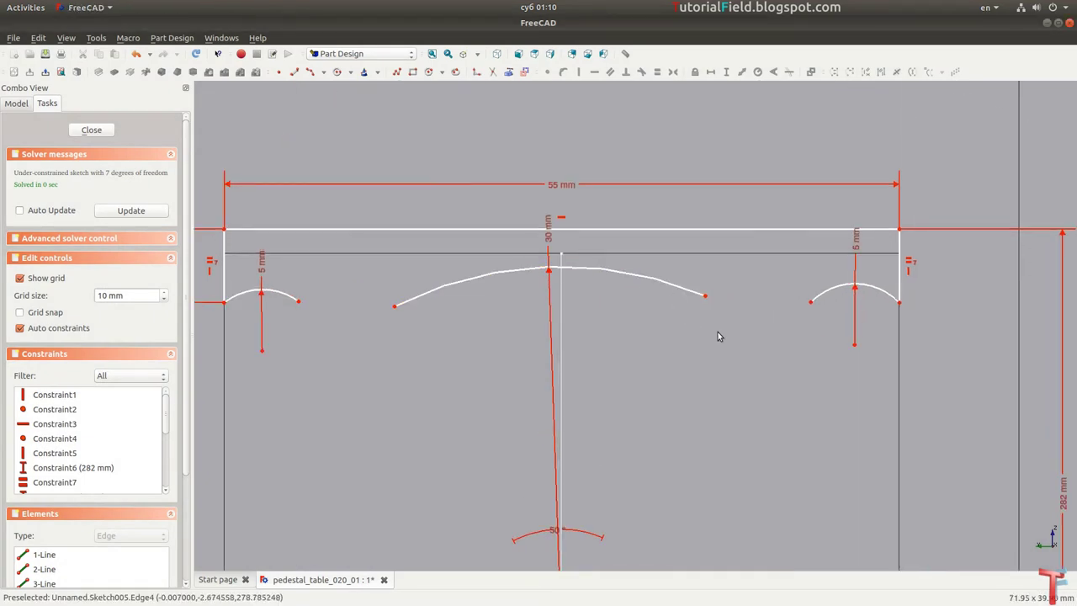
left_click_drag(813, 307, 822, 296)
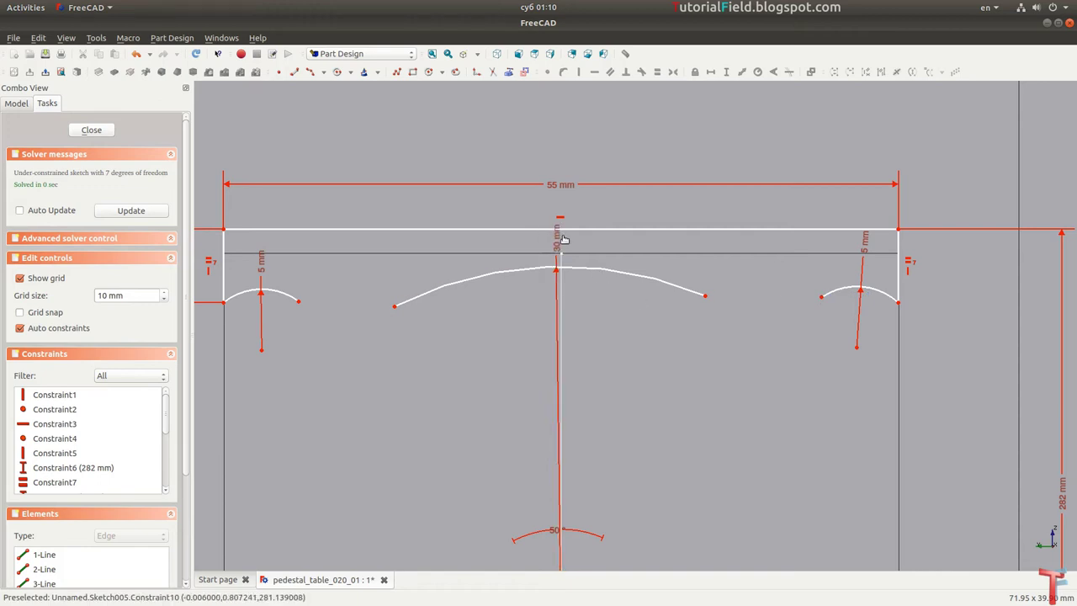
left_click_drag(564, 240, 606, 249)
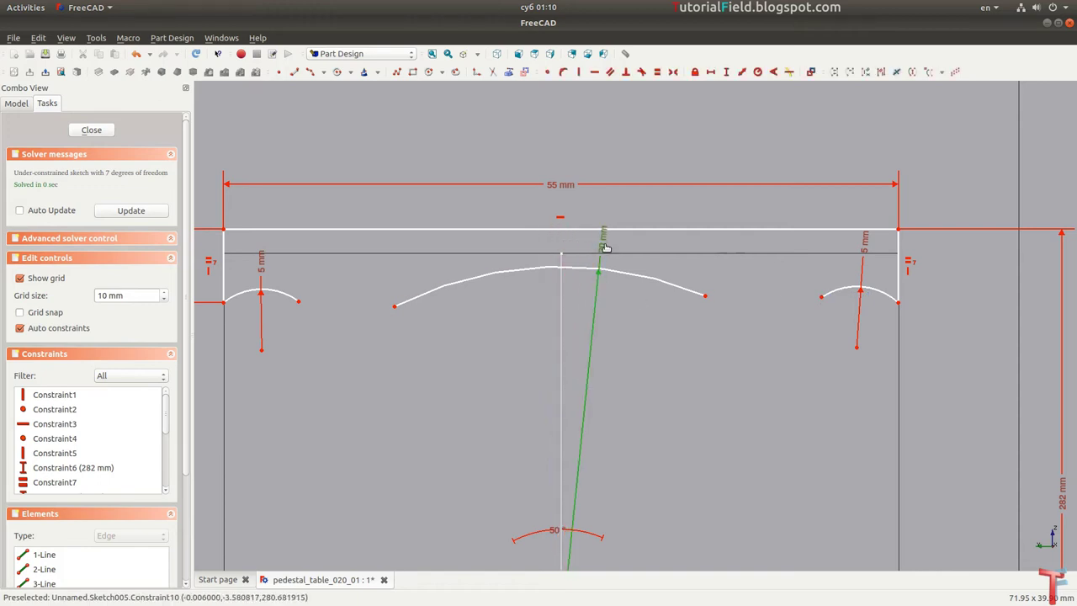
double_click(606, 248)
key("Return")
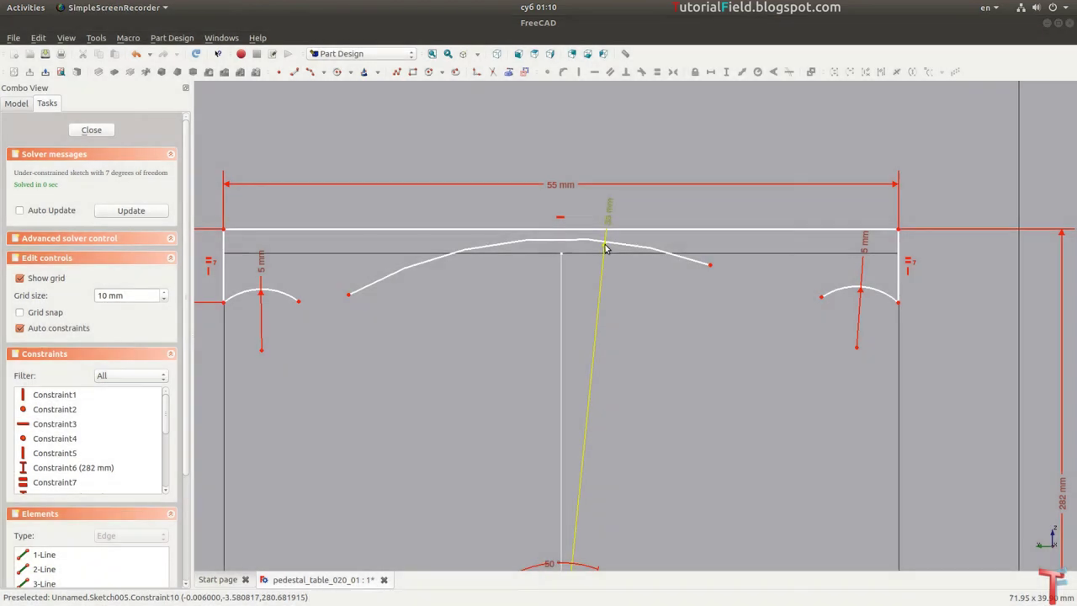
left_click_drag(642, 248, 730, 322)
Step: Move the 50° label under the arc and delete the unwanted constraint at the radius line's bottom
scroll(640, 286, "down", 2)
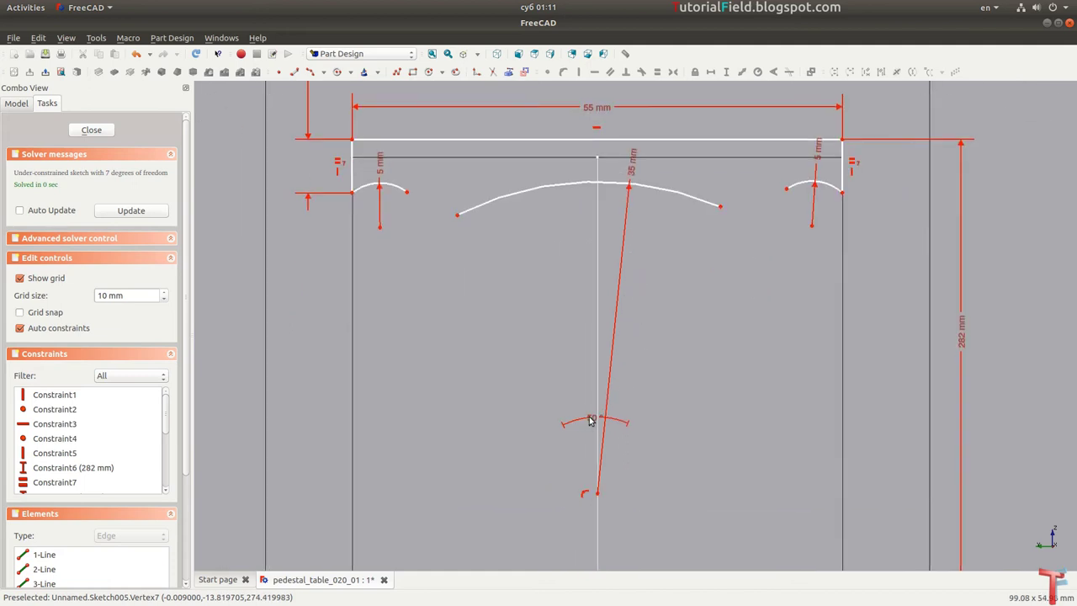
left_click_drag(592, 421, 580, 214)
scroll(585, 244, "up", 1)
scroll(589, 254, "up", 1)
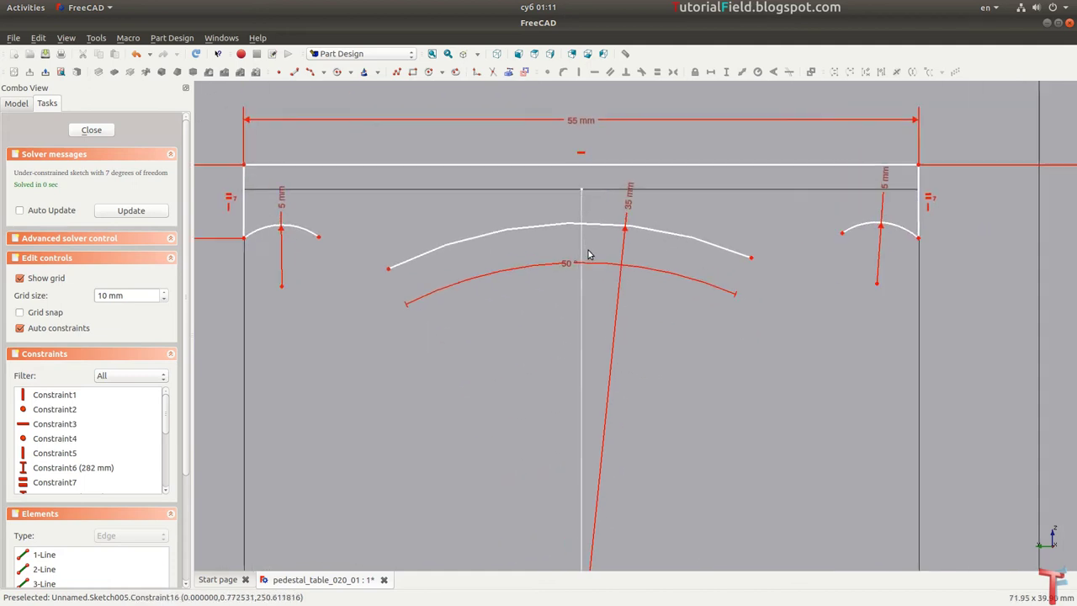
left_click(387, 271)
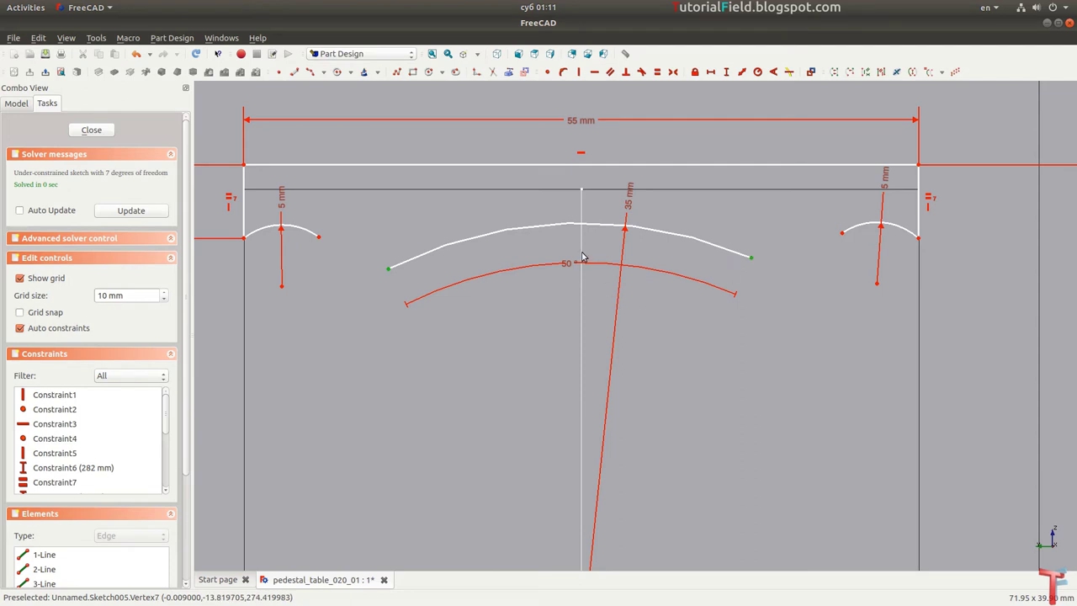
scroll(583, 257, "down", 2)
scroll(587, 328, "down", 2)
scroll(592, 397, "down", 2)
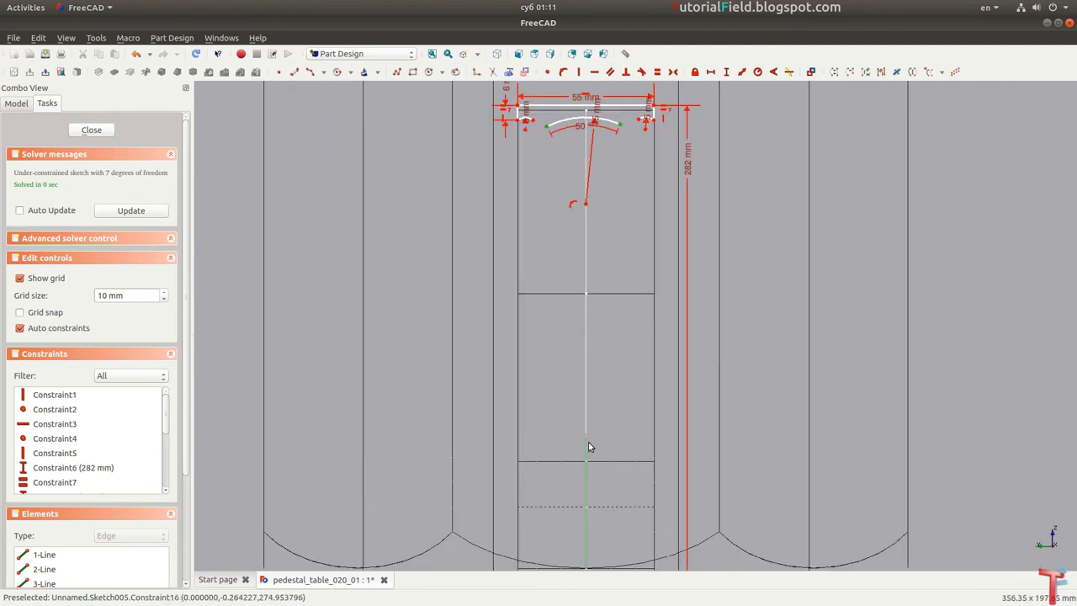
middle_click_drag(640, 342, 626, 372)
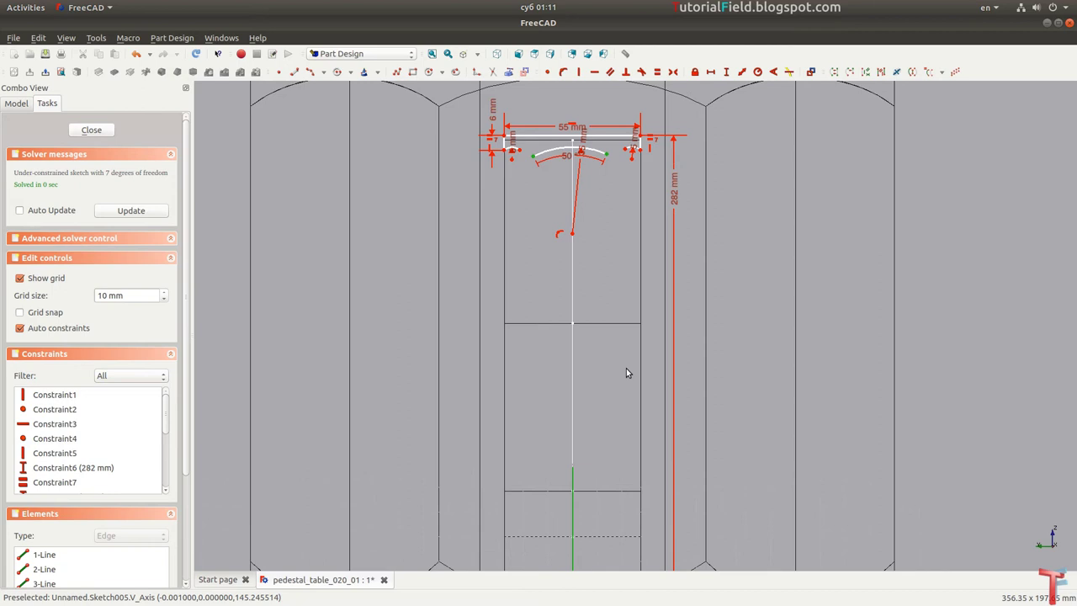
scroll(569, 150, "up", 2)
scroll(572, 146, "up", 2)
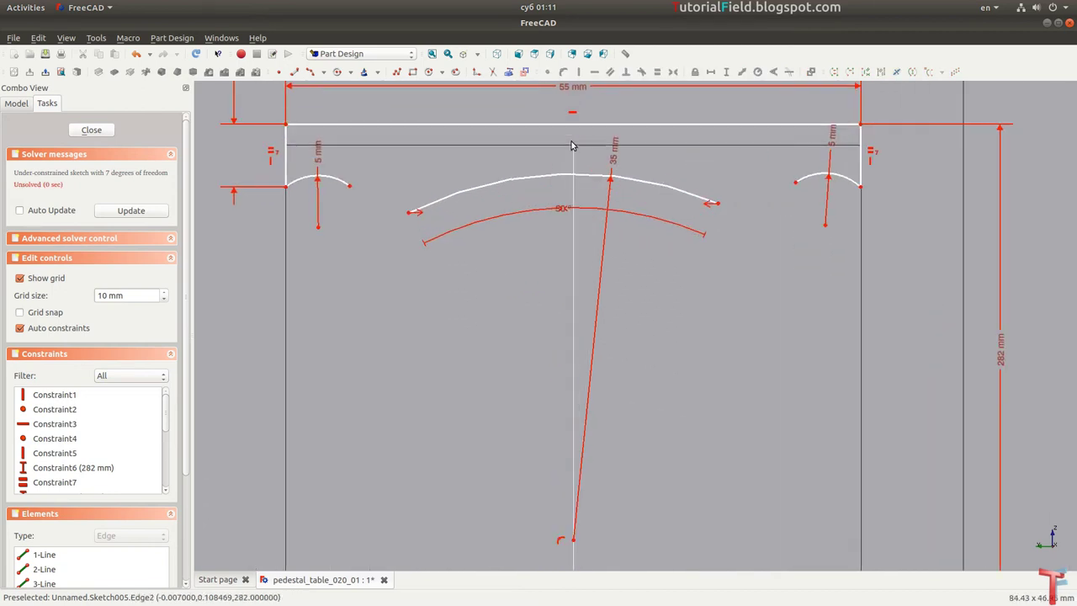
left_click(559, 541)
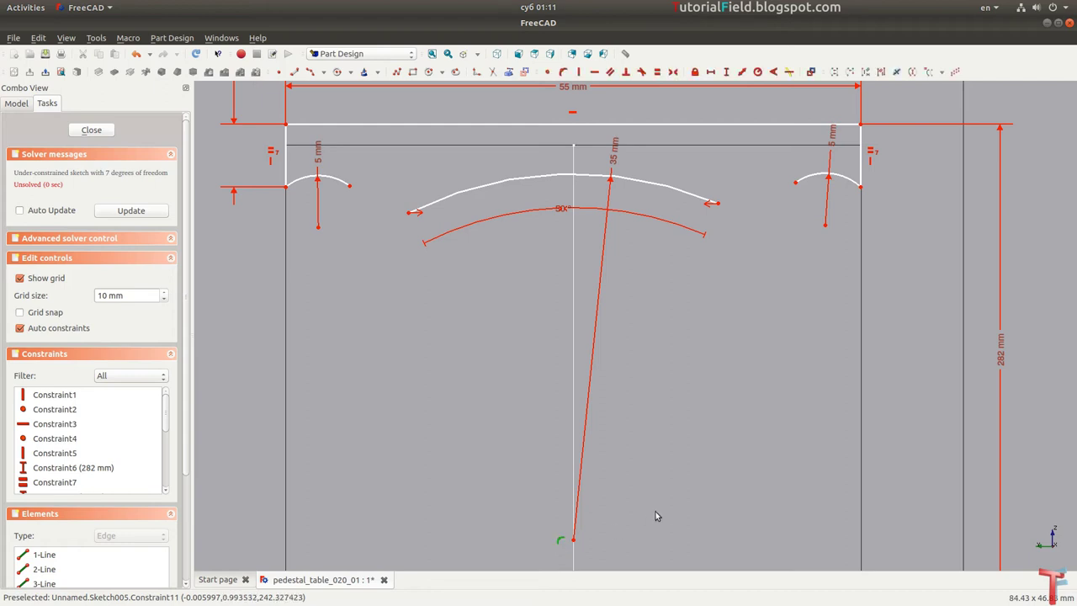
key("Delete")
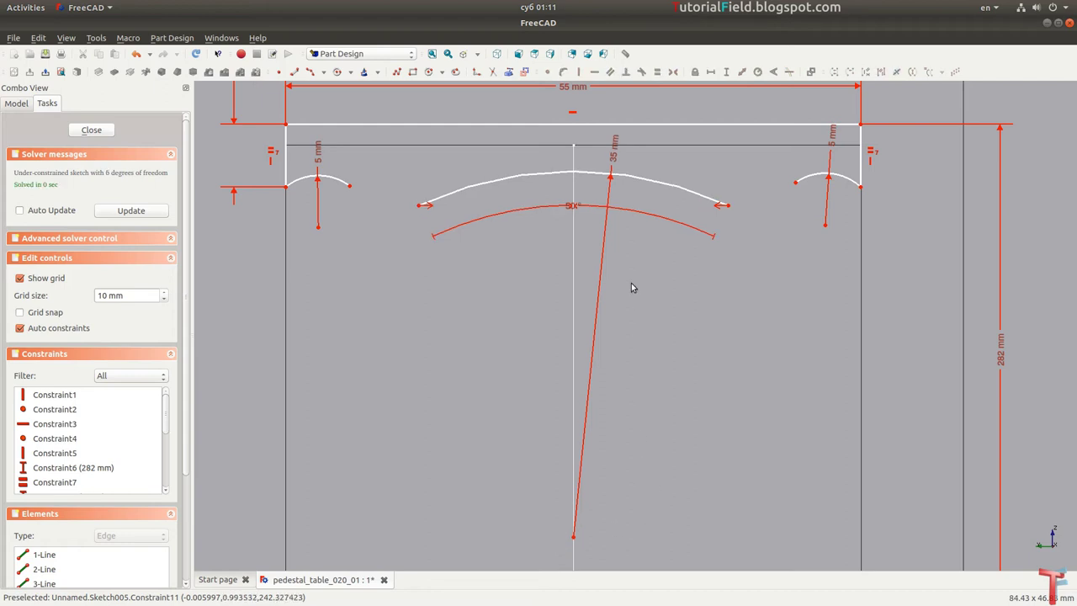
Step: Pull the central 35 mm arc up toward the top reference line
middle_click_drag(631, 288, 641, 351)
scroll(621, 297, "up", 2)
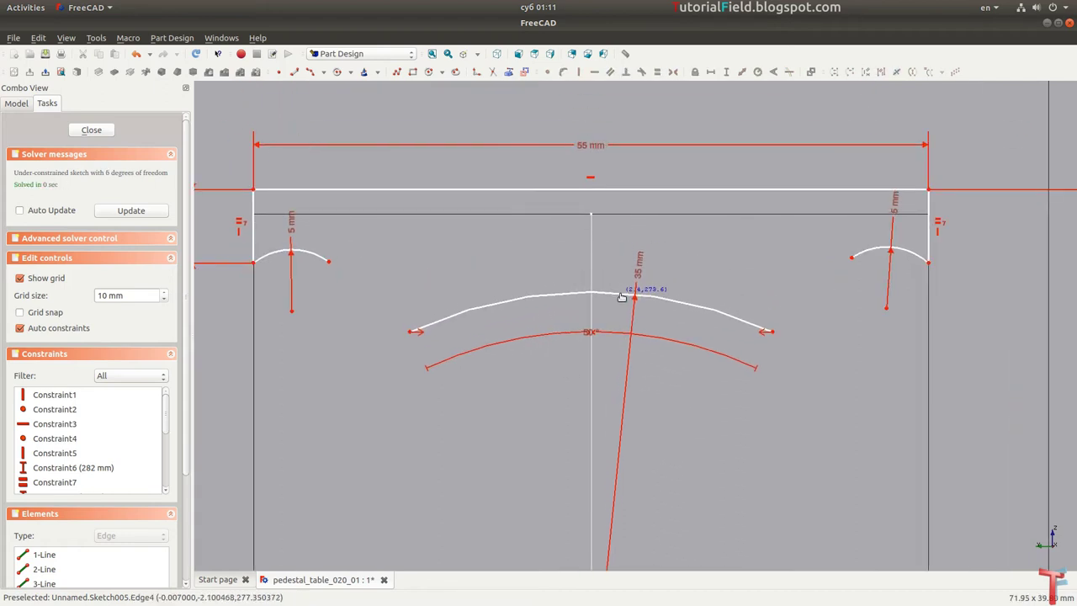
mouse_move(621, 298)
left_mouse_down()
mouse_move(594, 329)
mouse_move(588, 311)
mouse_move(625, 258)
mouse_move(631, 221)
left_mouse_up()
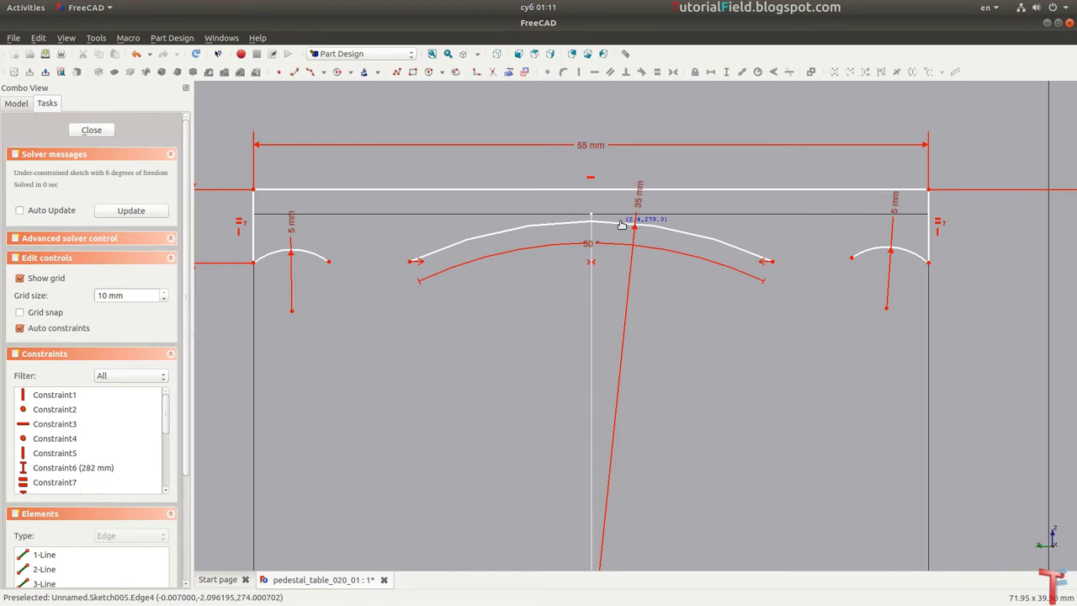
Step: Give the small right end arc a 75° angle constraint
scroll(809, 276, "up", 2)
scroll(809, 275, "up", 1)
middle_click_drag(810, 275, 783, 279)
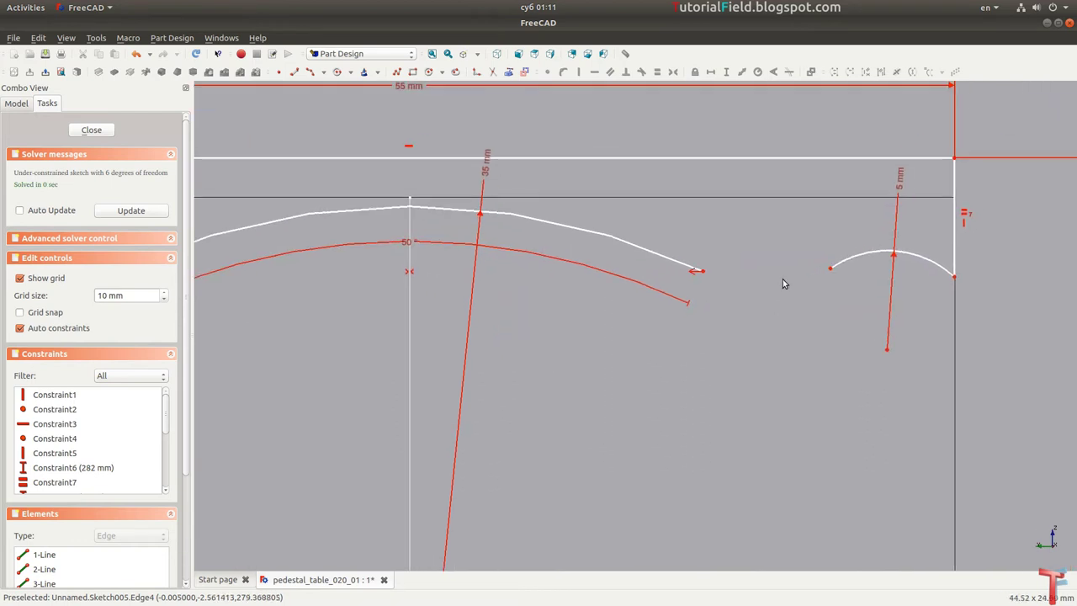
scroll(880, 290, "down", 2)
left_click(867, 269)
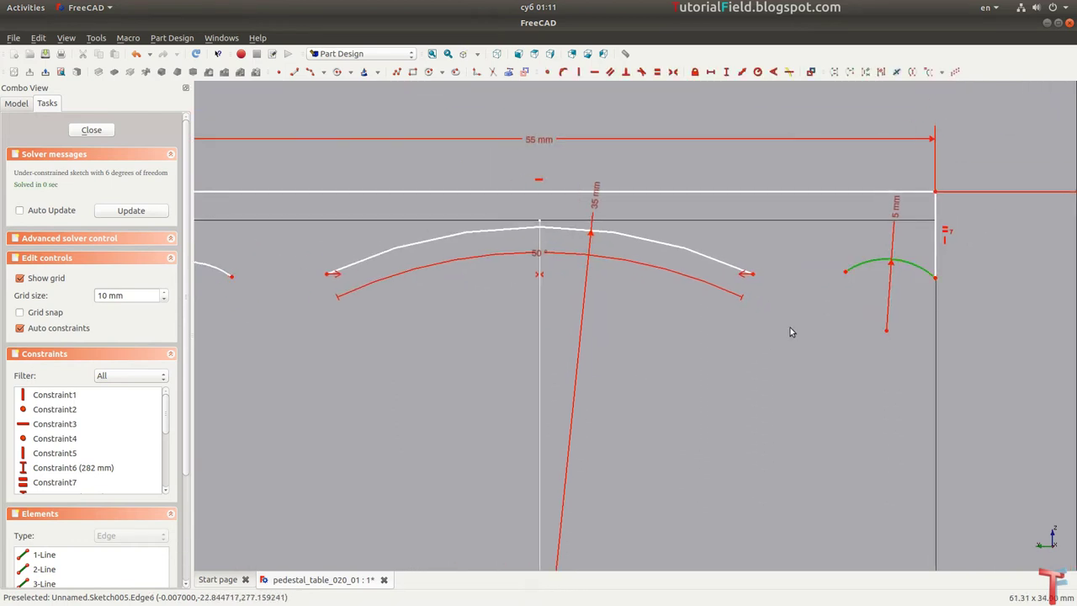
key("a")
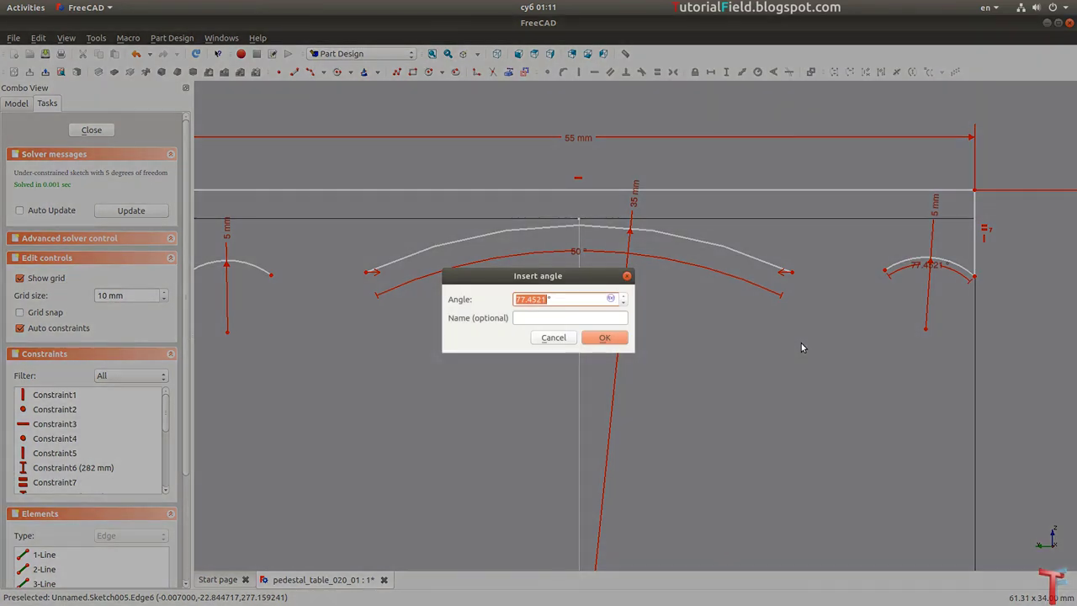
type("75")
key("Return")
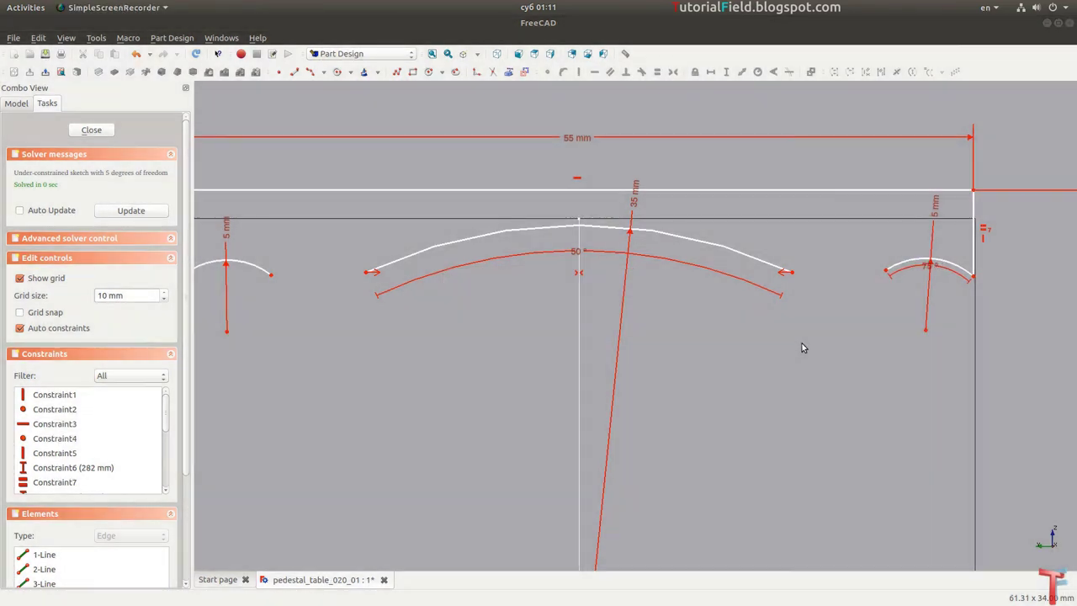
Step: Give the small left end arc the same 75° angle
middle_click_drag(801, 347, 869, 355)
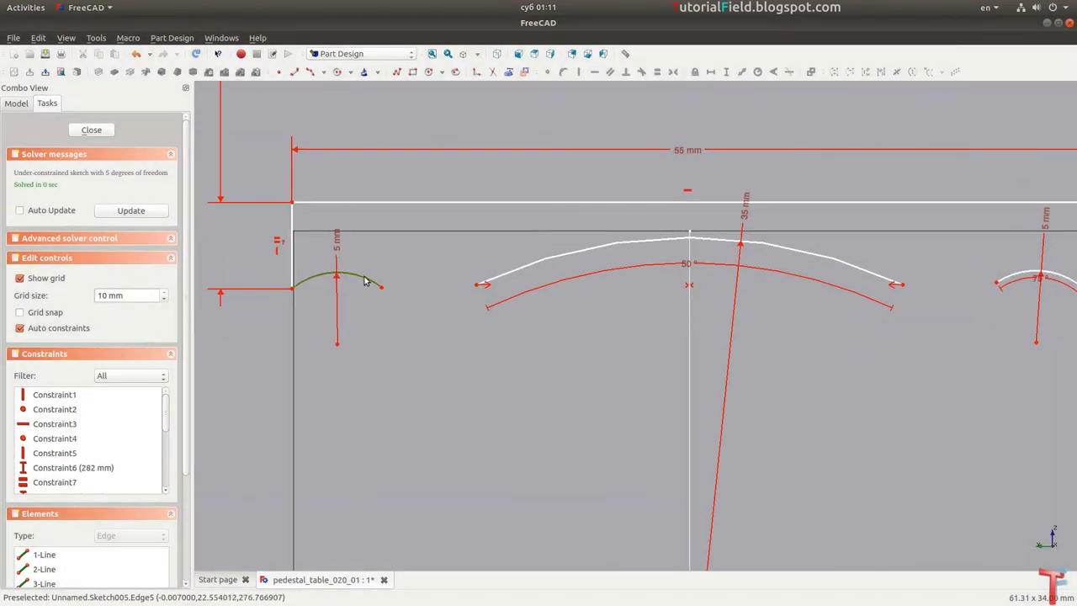
left_click(365, 280)
middle_click_drag(426, 279, 429, 285)
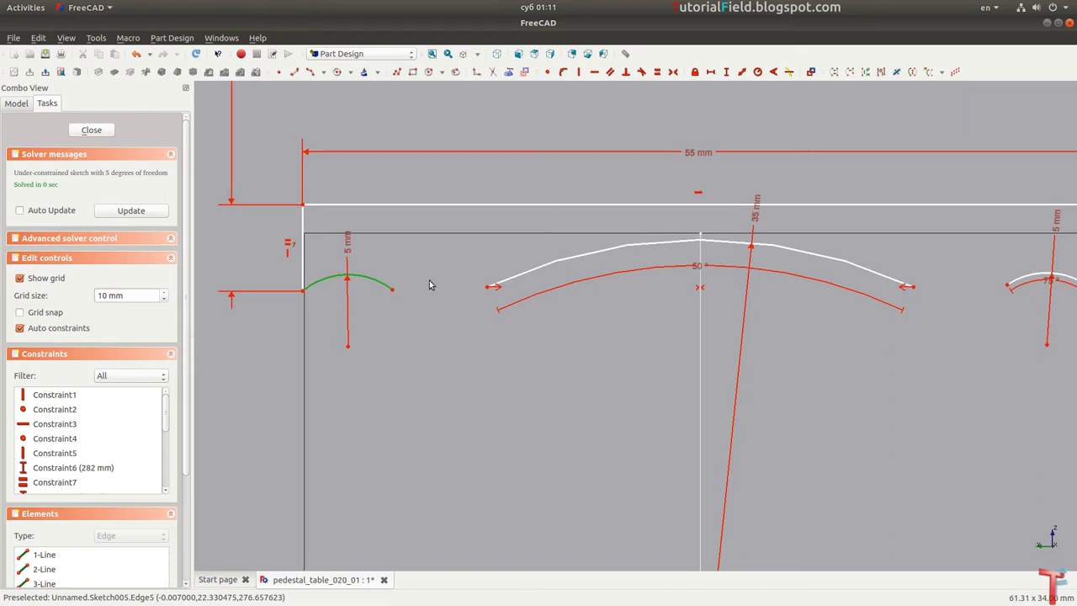
key("a")
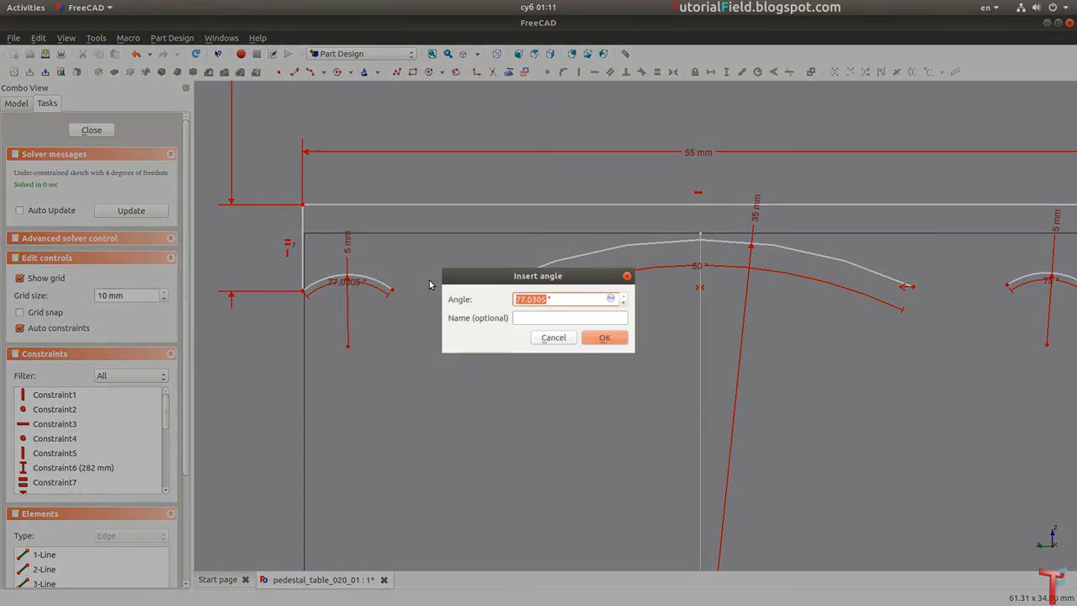
key("Return")
middle_click_drag(434, 287, 397, 289)
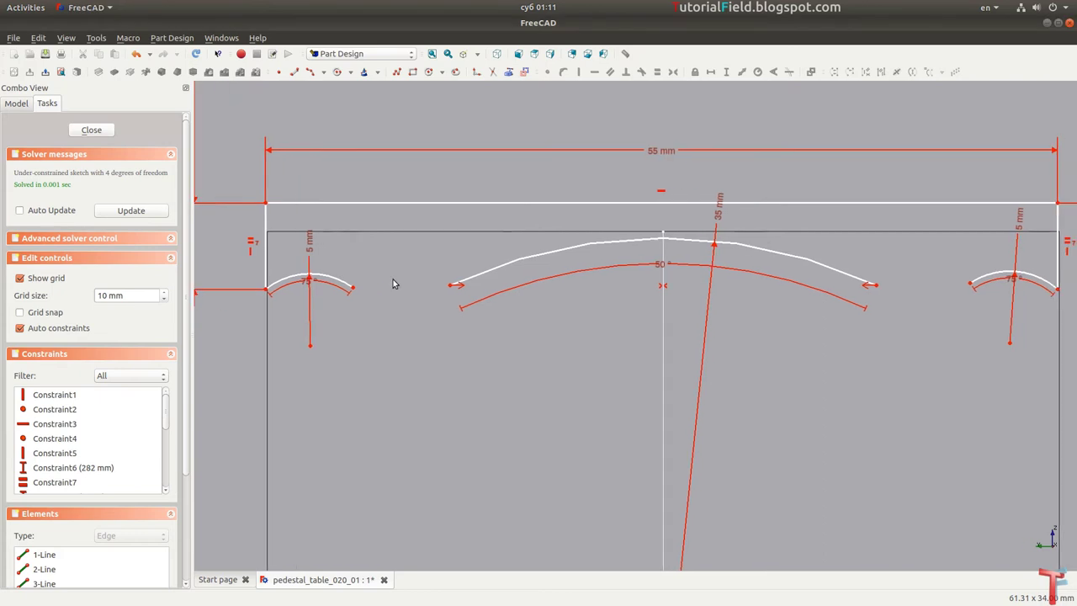
Step: Draw a downward-sagging arc between the left end arc and the central arc
left_click(310, 71)
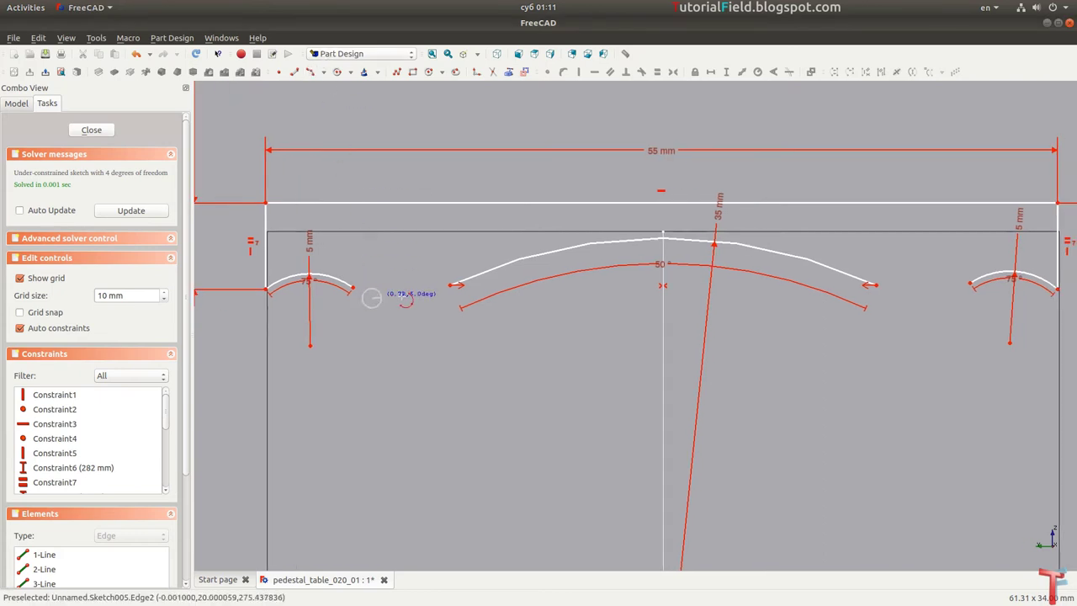
left_click(362, 299)
left_click(443, 296)
left_click(403, 306)
Step: Draw a matching downward arc on the right side, ending at the right end arc
middle_click_drag(720, 324, 630, 310)
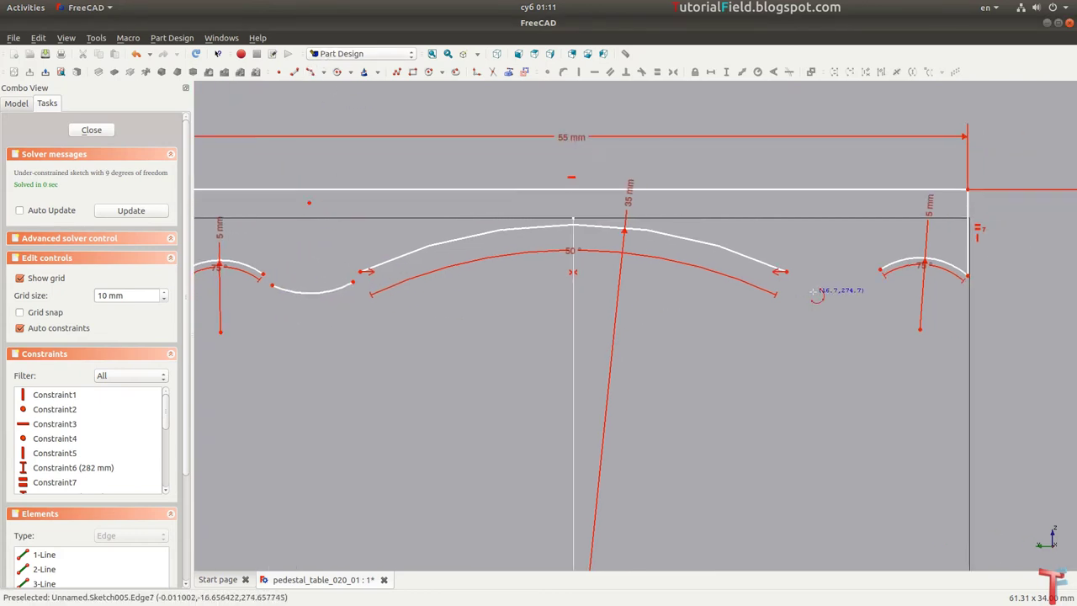
left_click(840, 244)
left_click(807, 278)
left_click(878, 282)
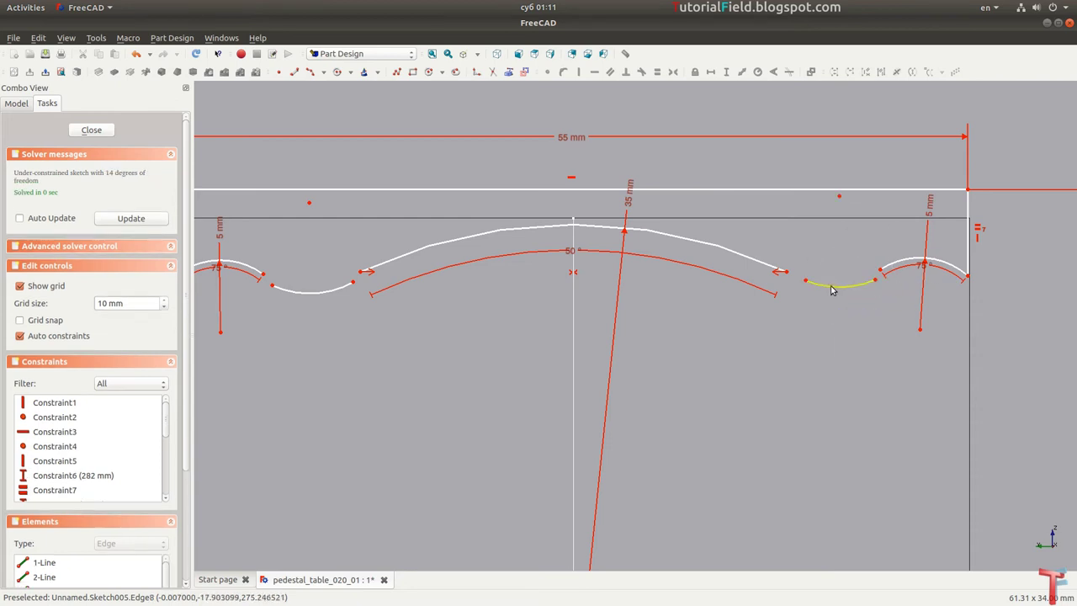
Step: Add a 12 mm radius to the new right arc, then delete that constraint
left_click(832, 290)
key("k")
key("r")
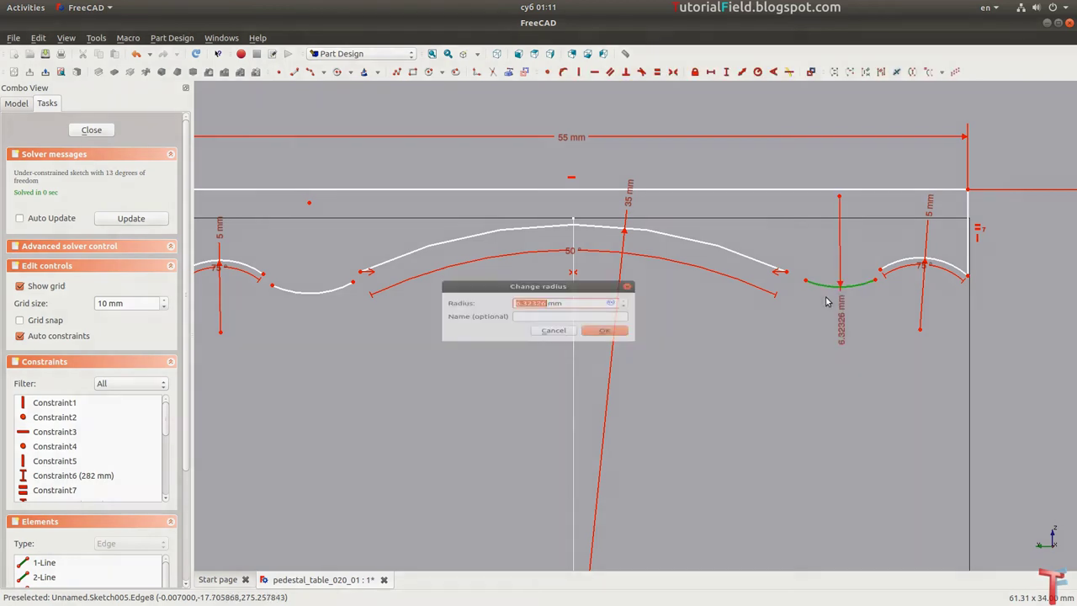
key("Return")
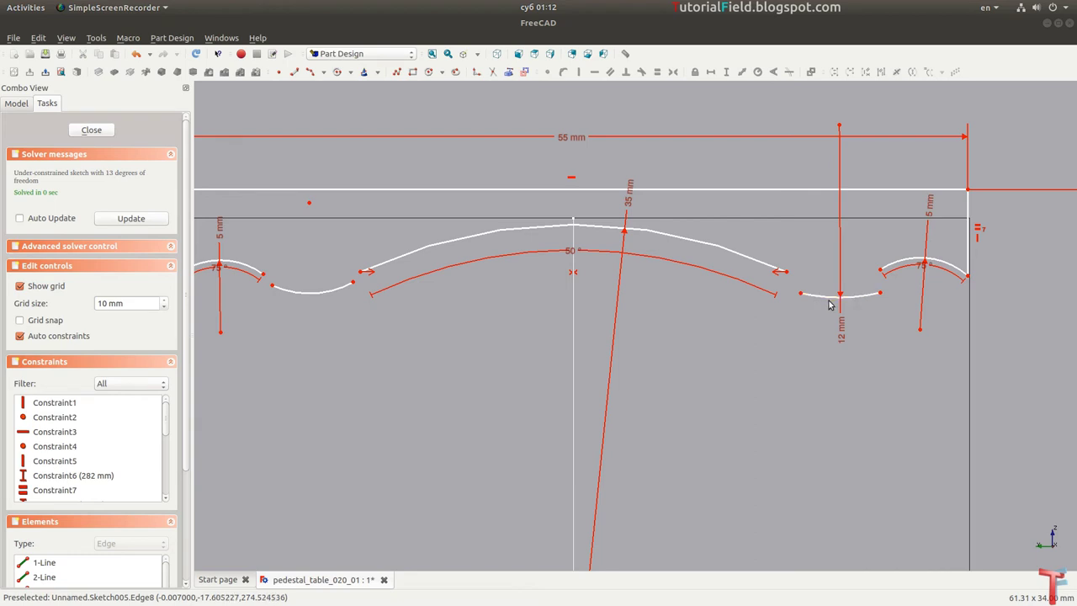
left_click(835, 335)
key("Delete")
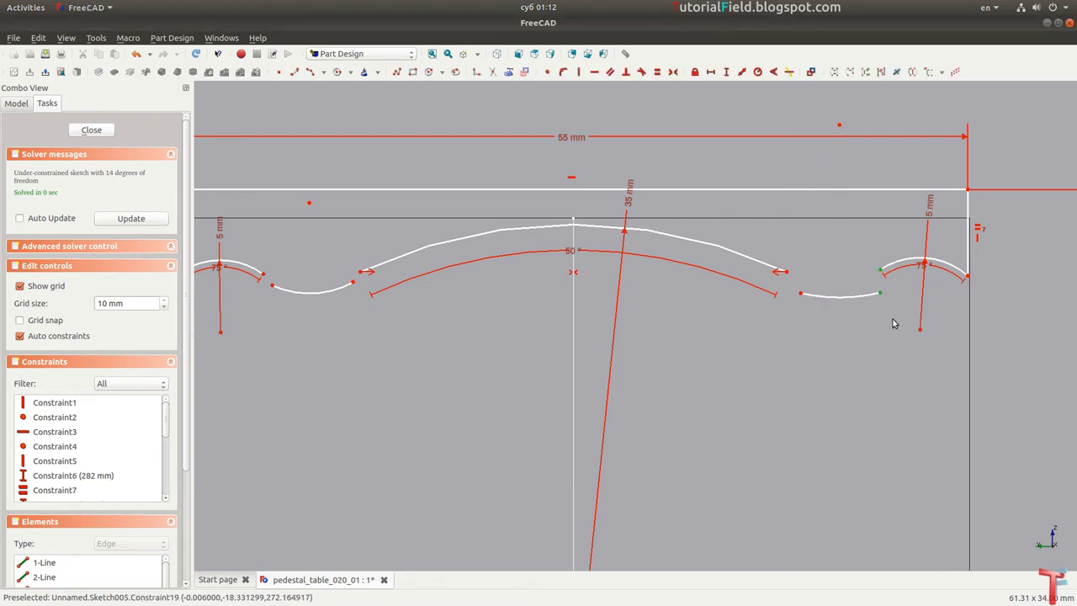
Step: Make the right connecting arc tangent to the right end arc and the central arc
key("t")
left_click_drag(802, 257, 815, 269)
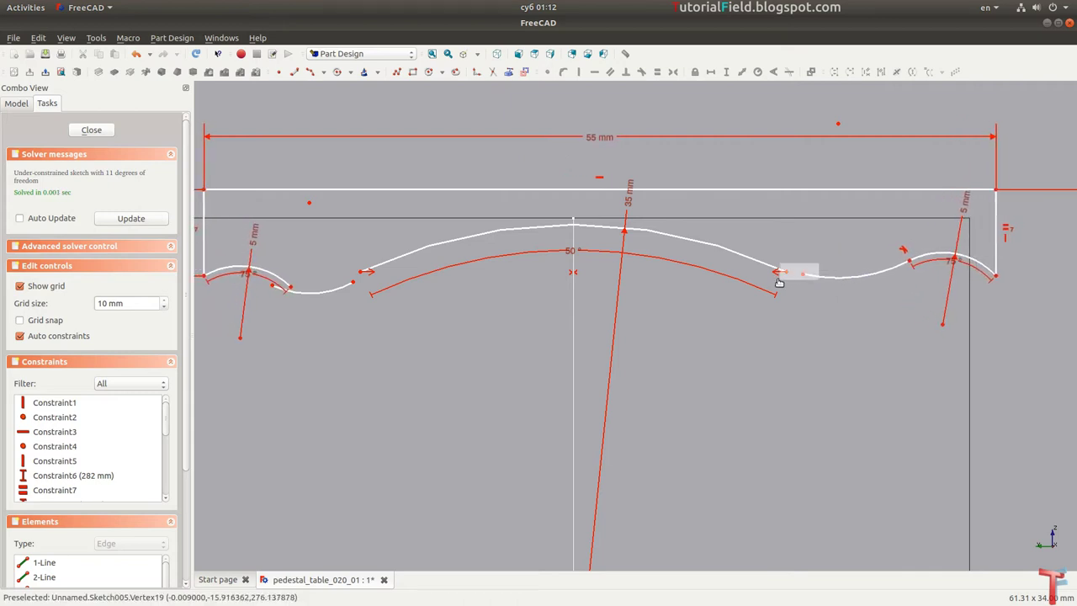
key("t")
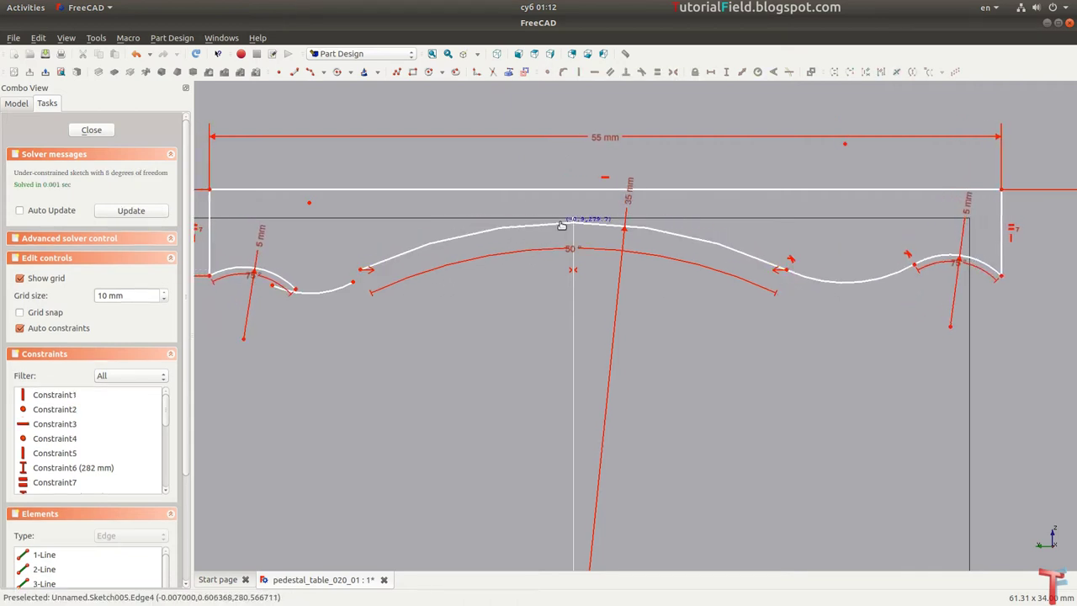
Step: Join the left connecting arc tangentially to the central arc and left end arc
key("Left")
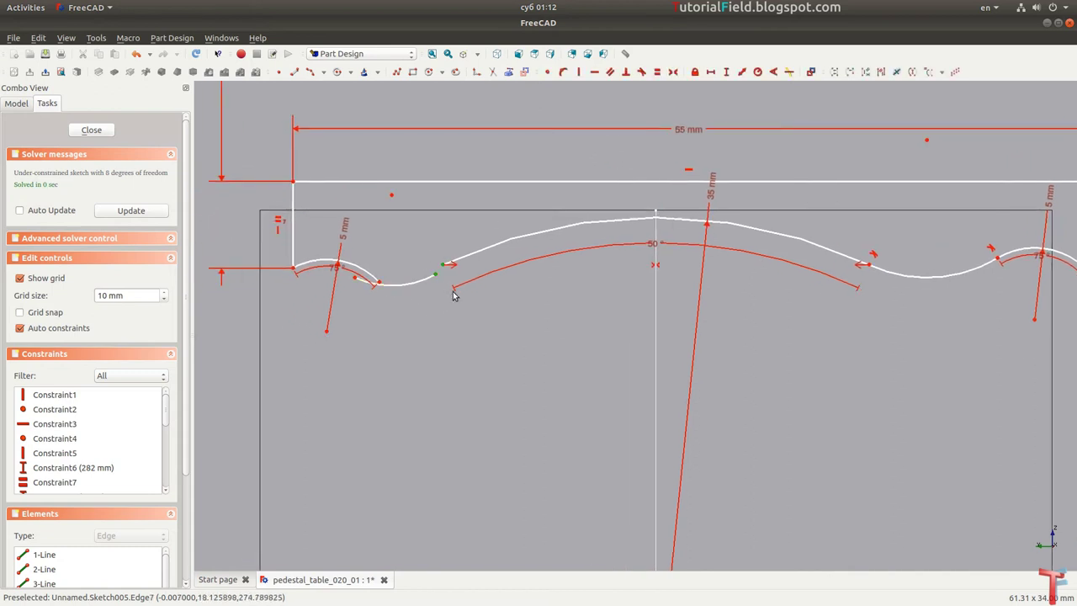
key("t")
left_click_drag(358, 263, 265, 270)
left_click_drag(340, 243, 378, 288)
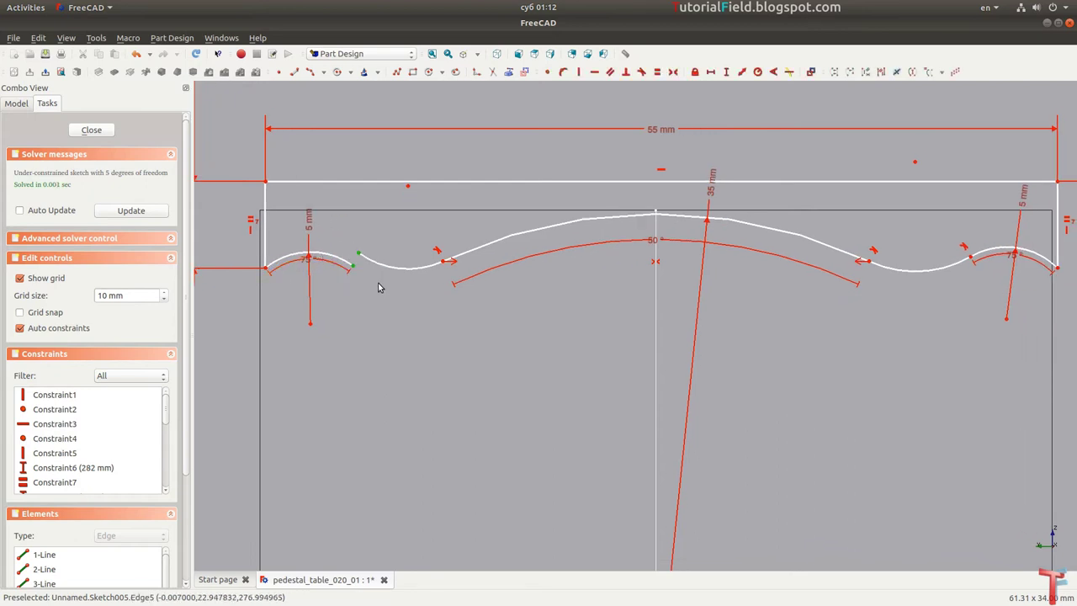
key("t")
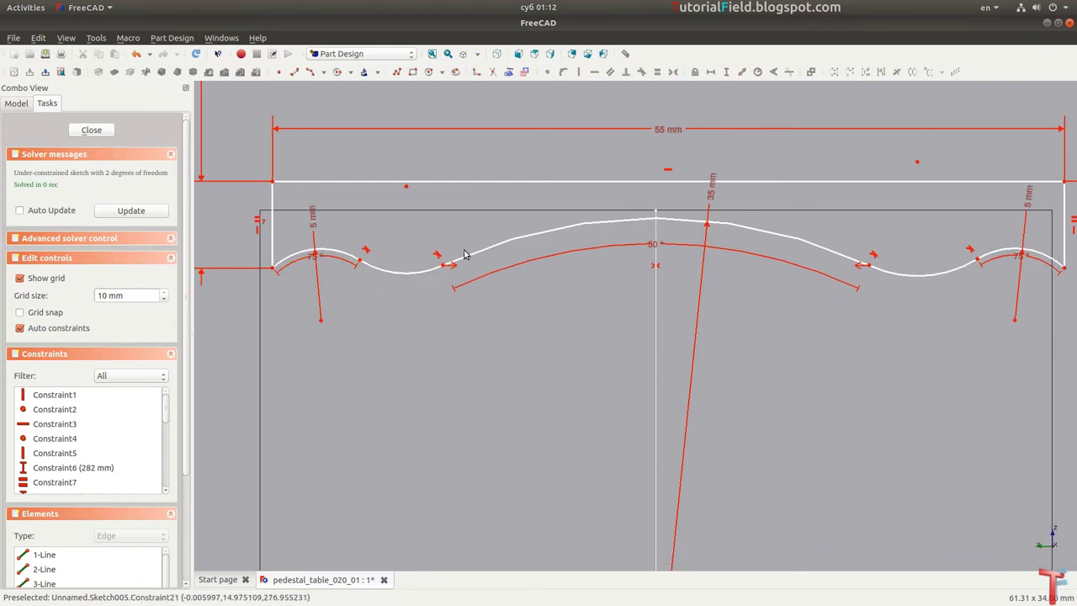
Step: Pull the central arc slightly downward to settle the continuous wave shape
scroll(439, 238, "down", 2)
middle_click_drag(437, 240, 454, 259)
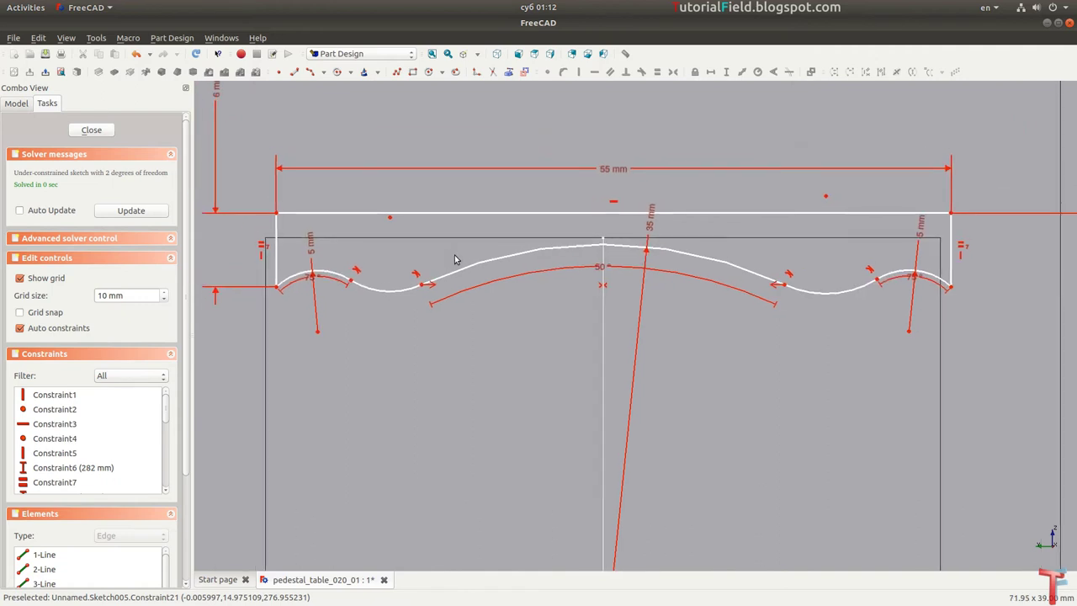
left_click(275, 214)
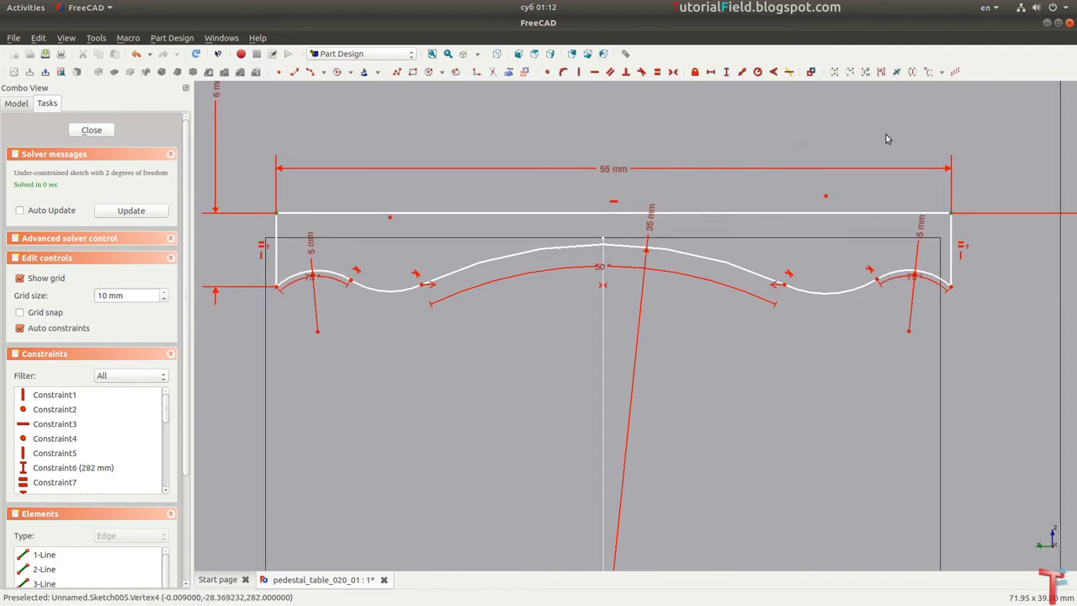
scroll(768, 344, "down", 5)
scroll(672, 364, "up", 8)
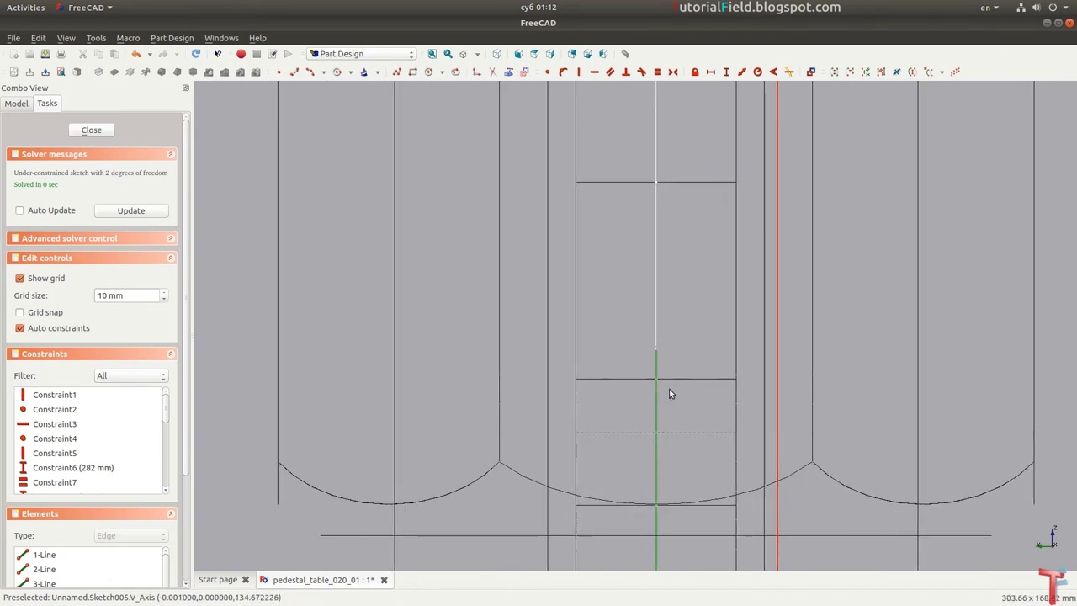
left_click(670, 395)
scroll(671, 395, "down", 5)
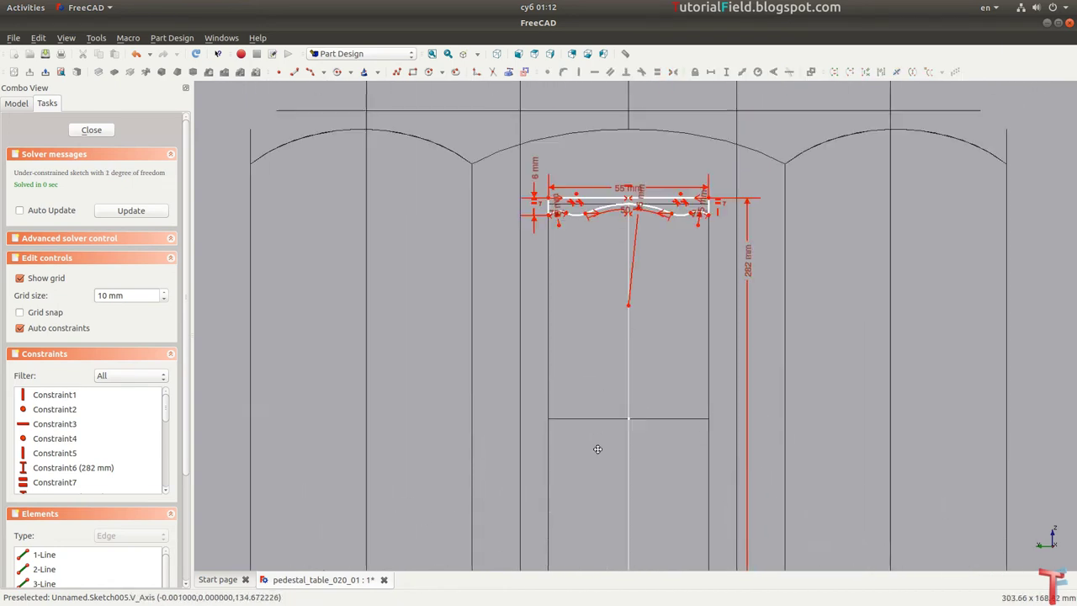
scroll(617, 288, "up", 3)
scroll(617, 289, "up", 3)
scroll(617, 289, "up", 3)
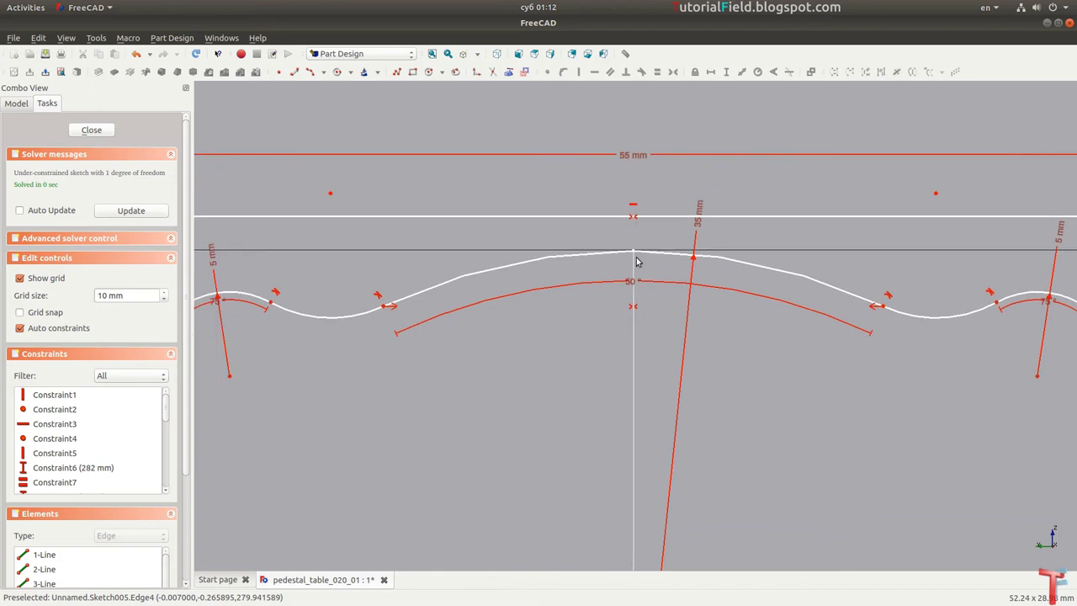
scroll(638, 260, "down", 2)
scroll(627, 268, "up", 1)
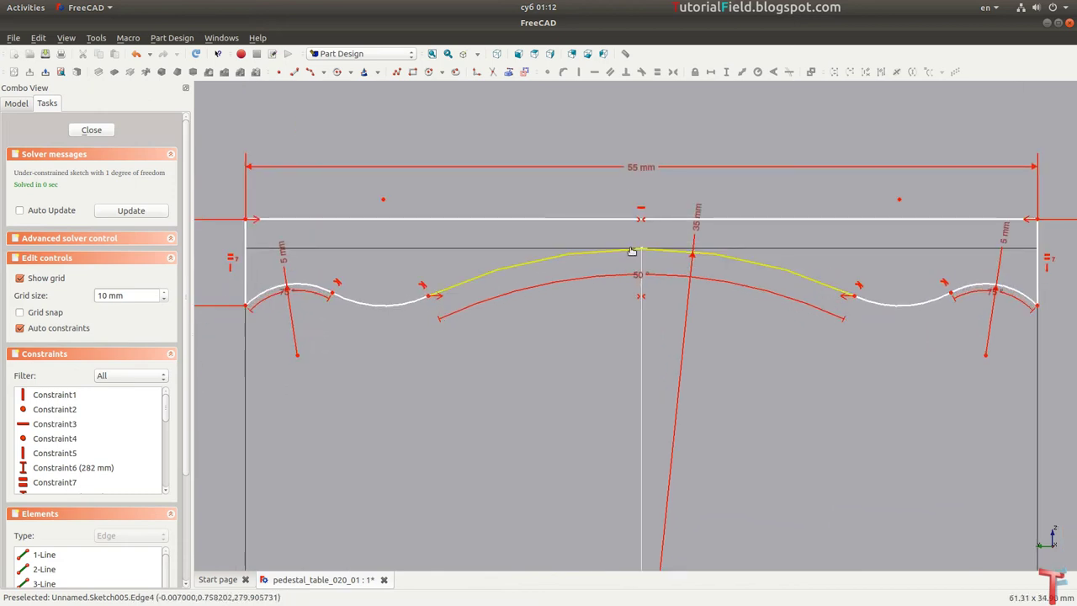
mouse_move(629, 257)
left_mouse_down()
mouse_move(616, 265)
mouse_move(623, 245)
mouse_move(625, 255)
left_mouse_up()
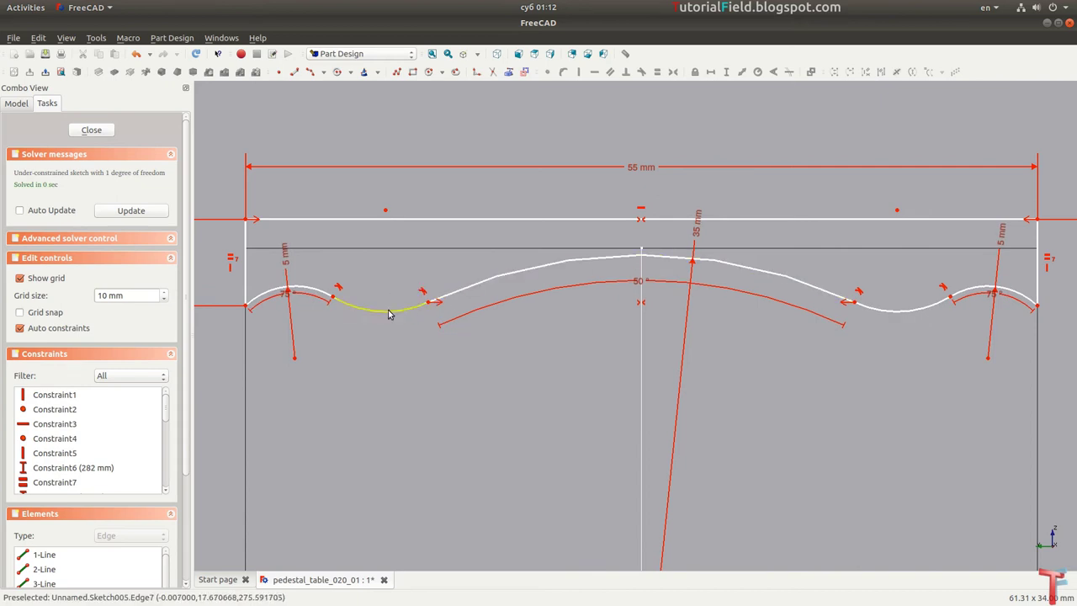
Step: Constrain the small lower-left connecting arc to a 7 mm radius
left_click(406, 307)
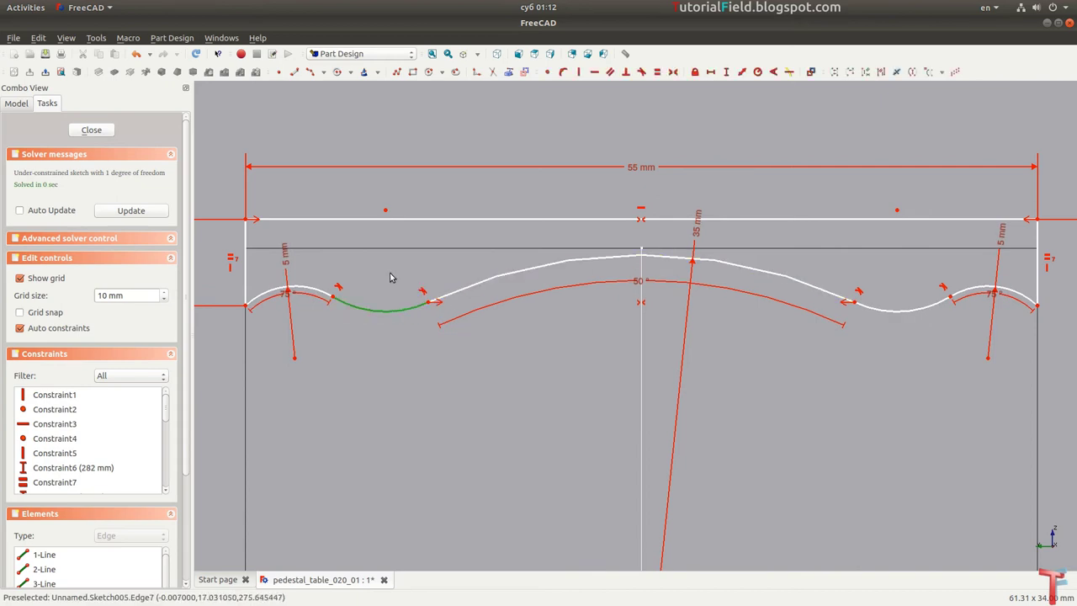
key("shift+r")
type("7")
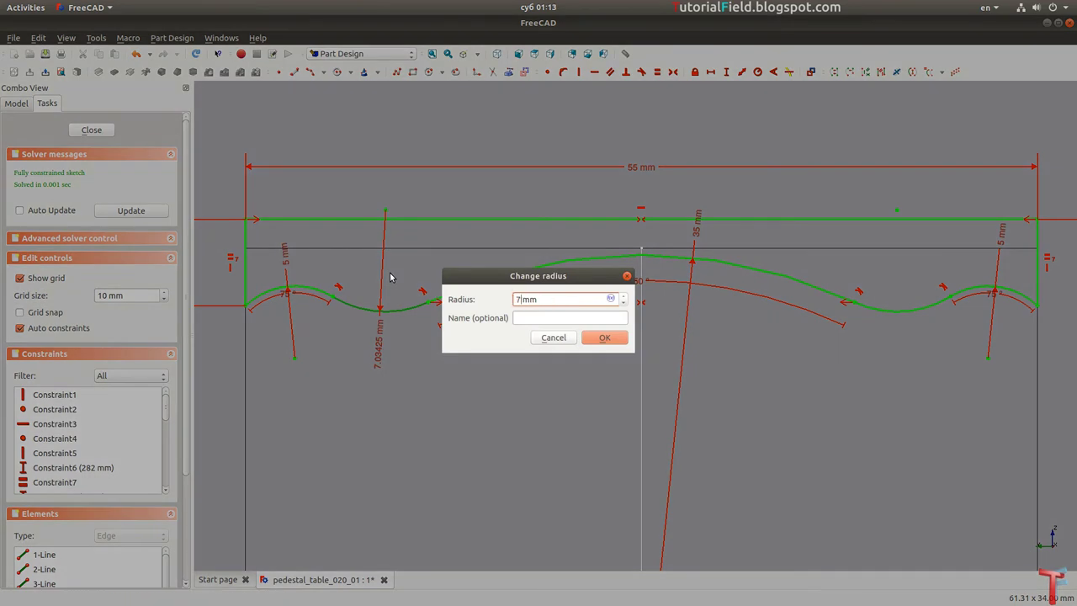
key("Return")
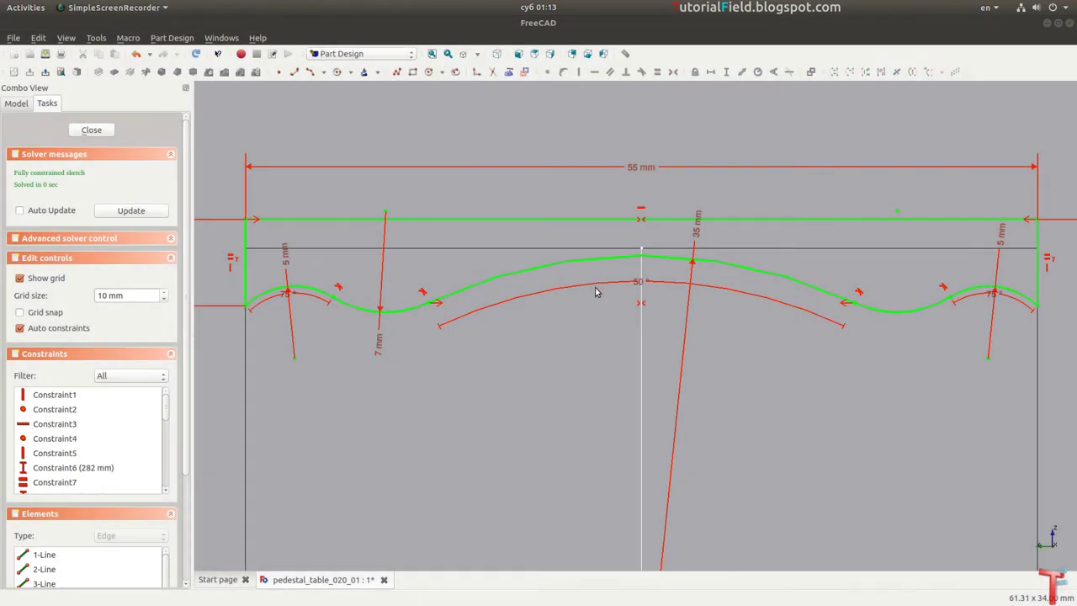
scroll(566, 269, "down", 3)
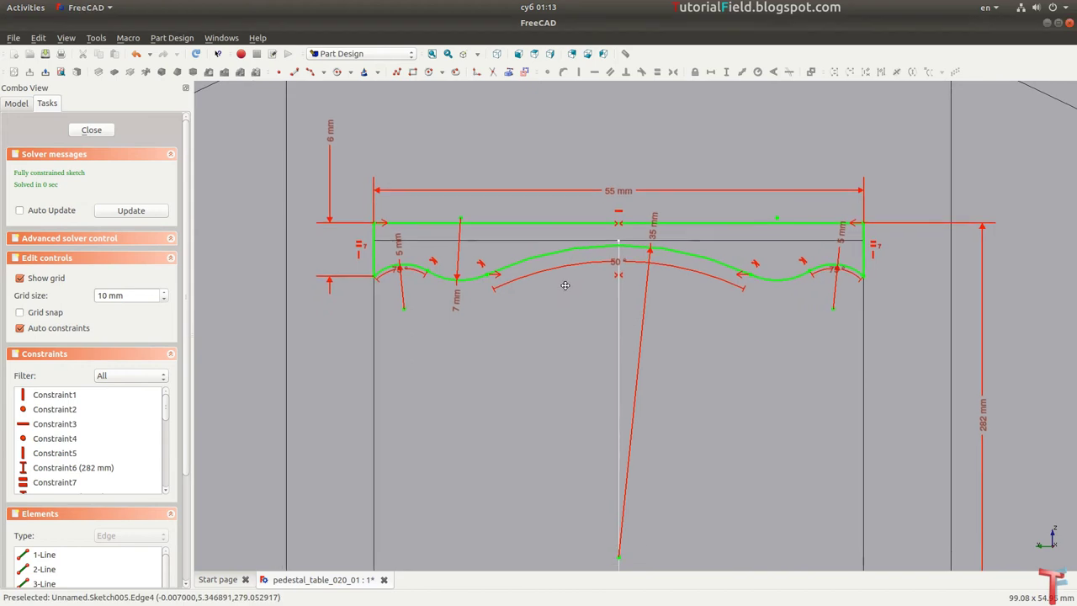
Step: Close the profile sketch and fit the whole model in view
left_click(91, 130)
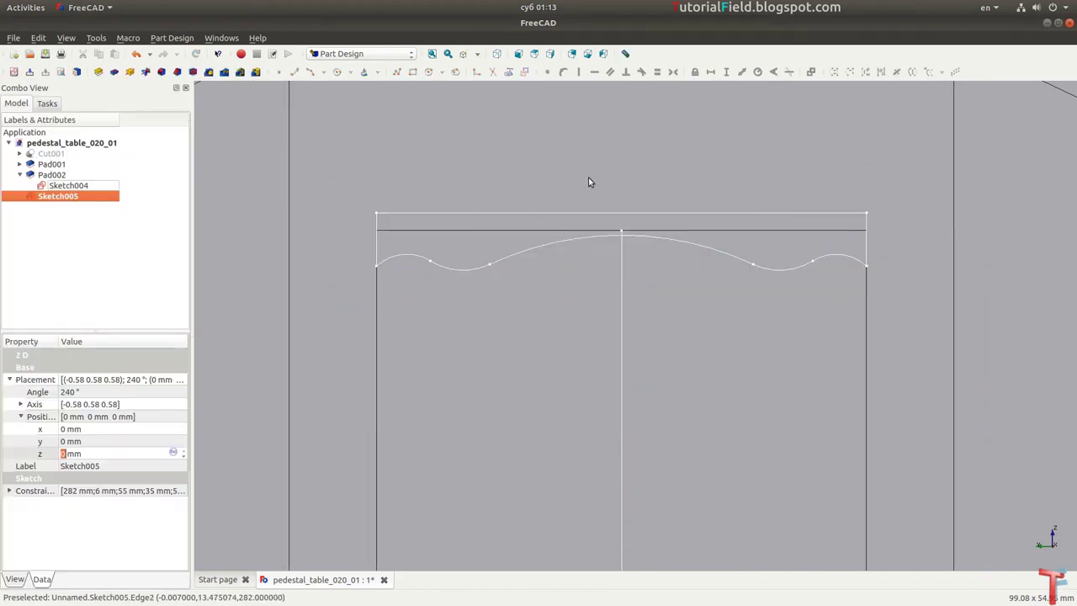
middle_click_drag(680, 265, 343, 301)
scroll(343, 301, "down", 5)
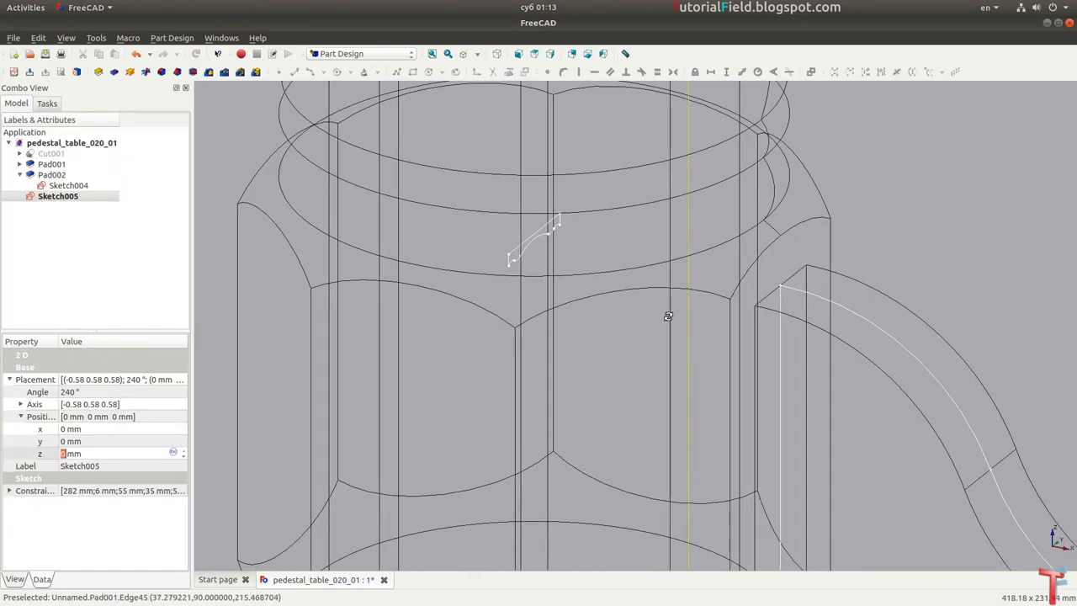
left_click(432, 53)
scroll(644, 241, "up", 2)
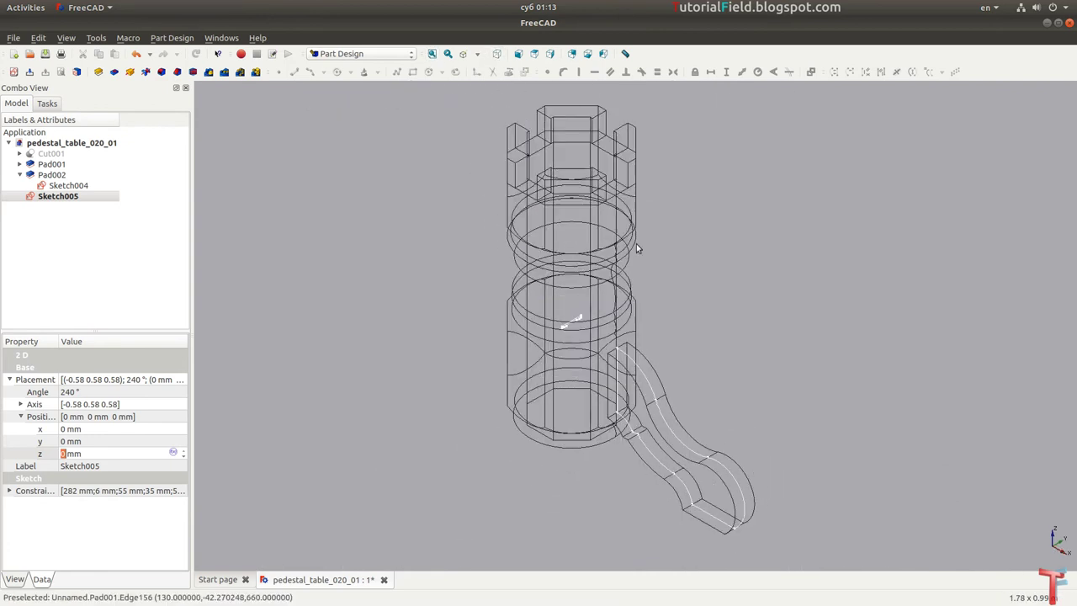
scroll(566, 327, "up", 2)
Step: Set Sketch005's Placement position x to 130 mm
left_click(82, 197)
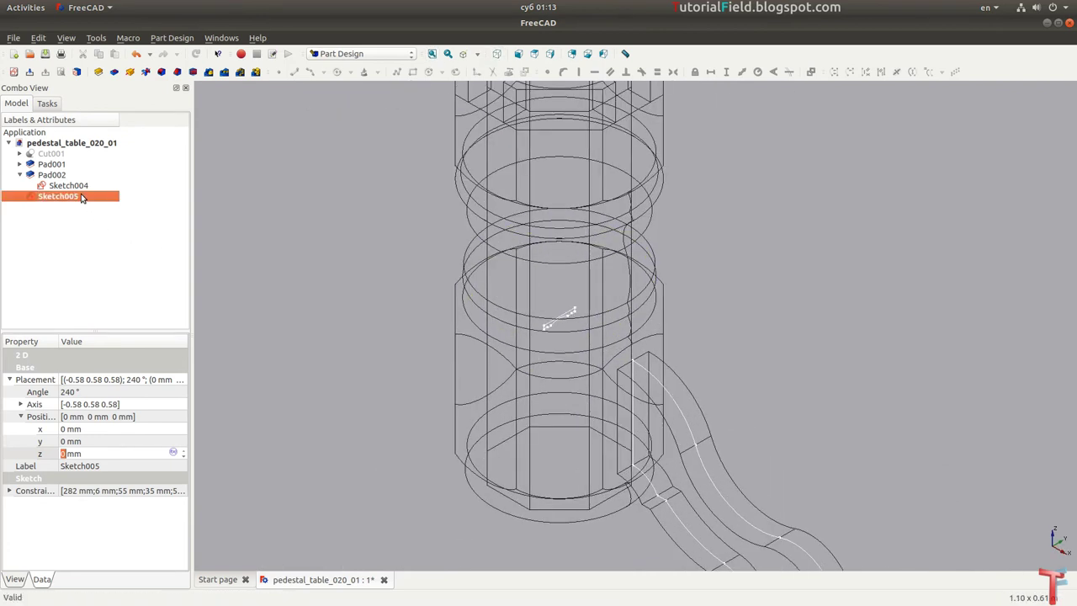
left_click(101, 421)
left_click(96, 430)
type("130")
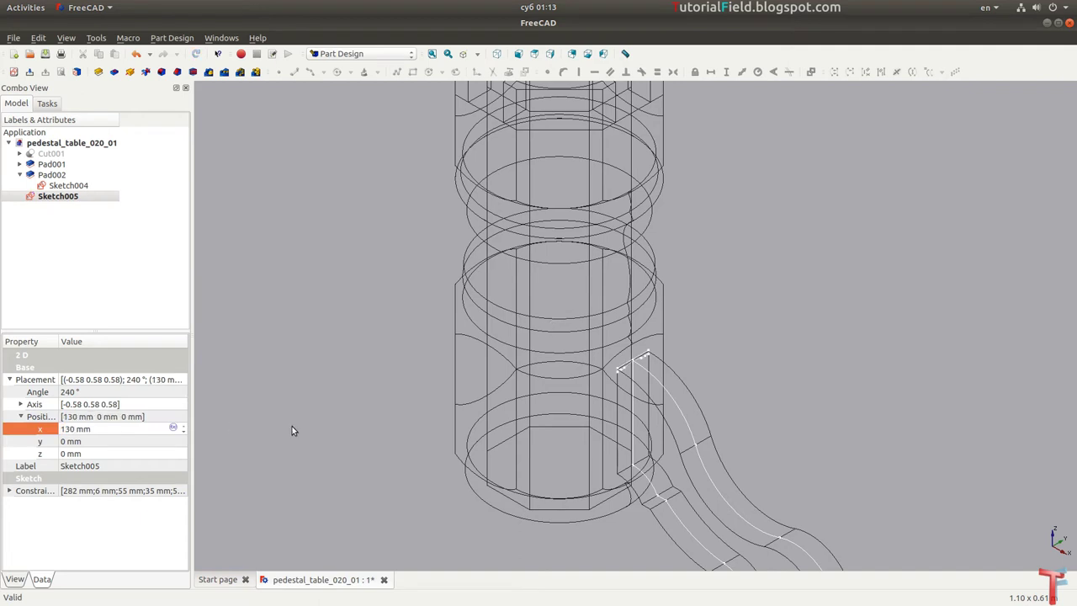
scroll(606, 353, "up", 2)
scroll(590, 294, "up", 2)
scroll(561, 287, "up", 2)
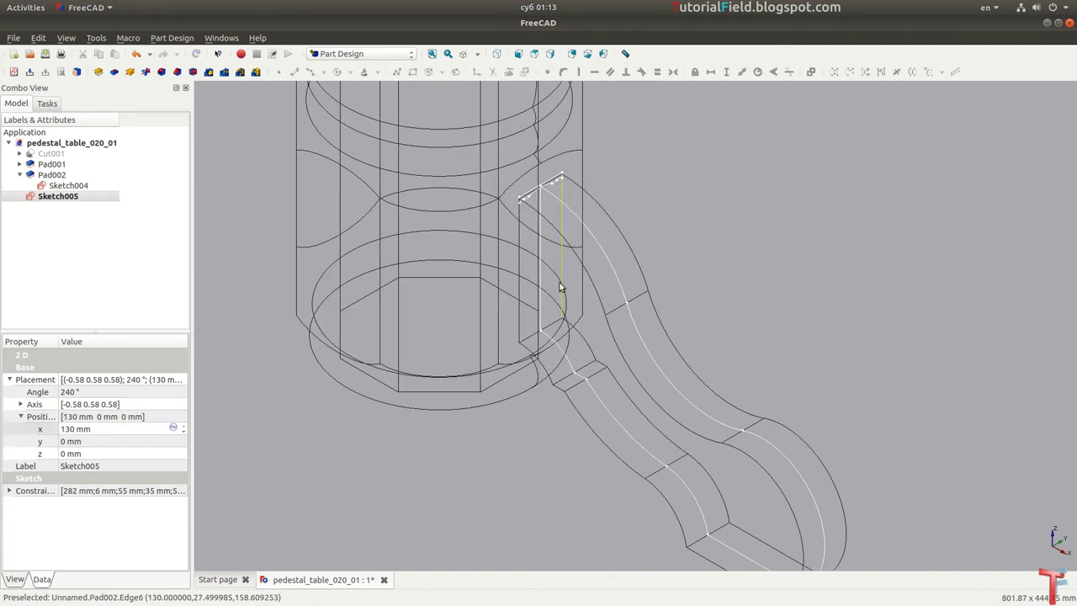
left_click(431, 53)
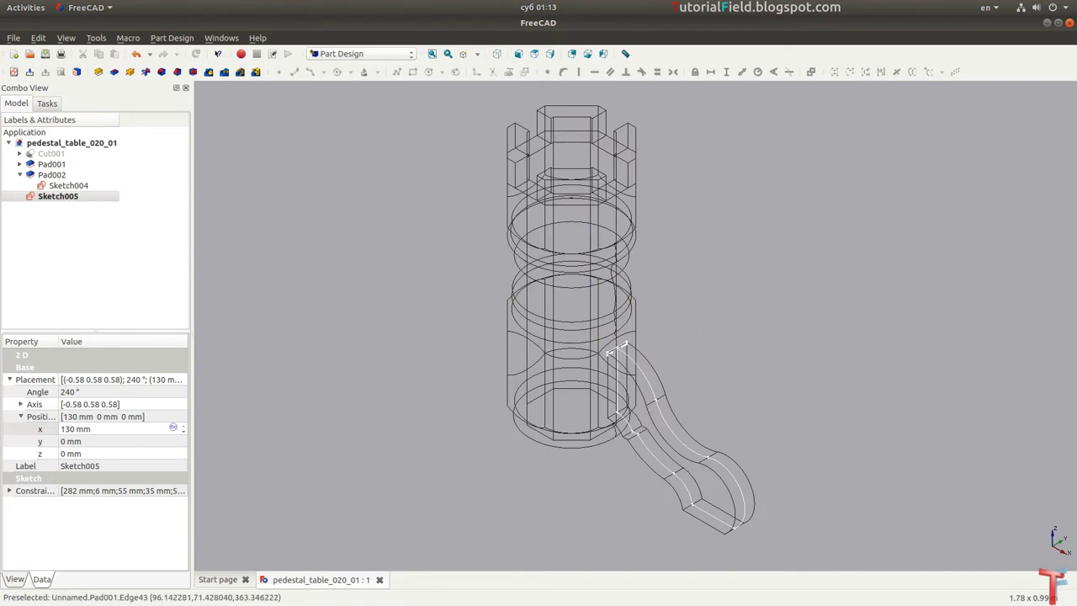
key("alt+Tab")
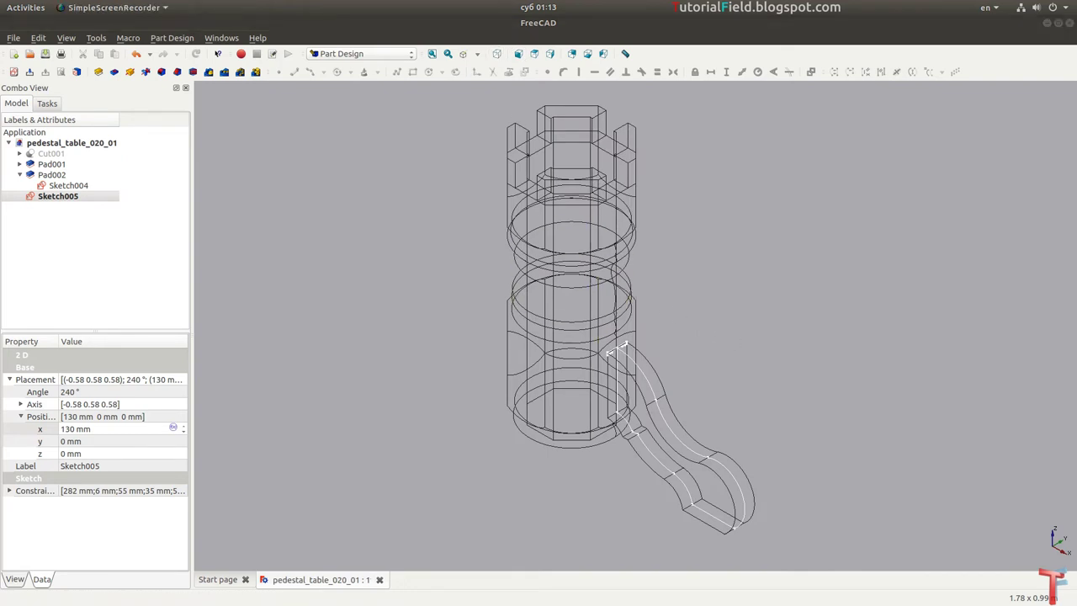
key("alt+Tab")
scroll(656, 362, "up", 3)
scroll(589, 366, "up", 3)
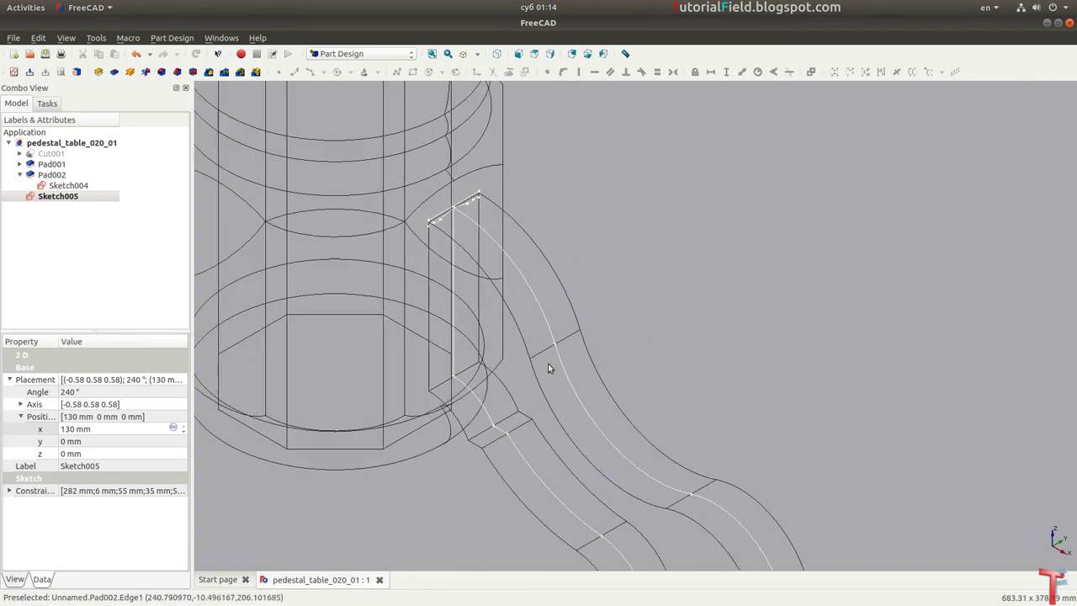
scroll(522, 311, "up", 3)
Step: In the Part workbench, start a Sweep with Sketch005 as its profile
left_click(362, 53)
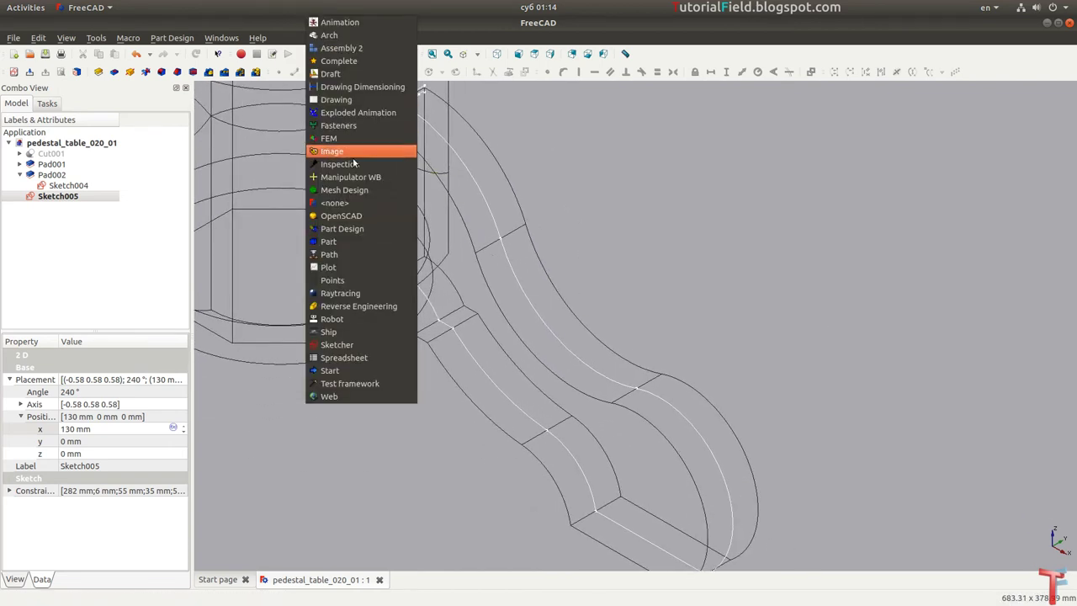
left_click(343, 243)
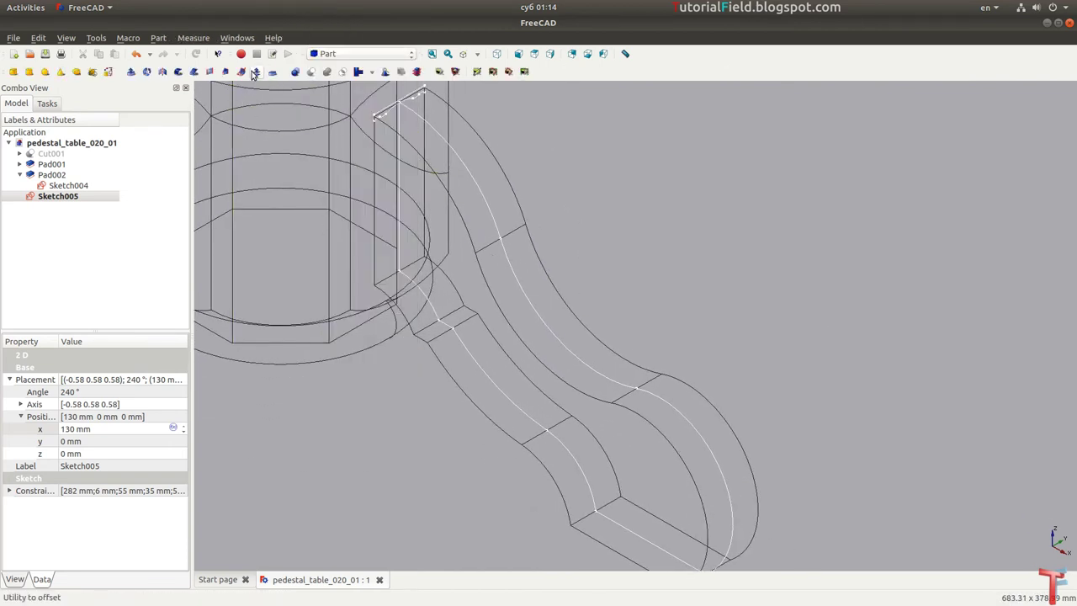
left_click(241, 72)
left_click(61, 225)
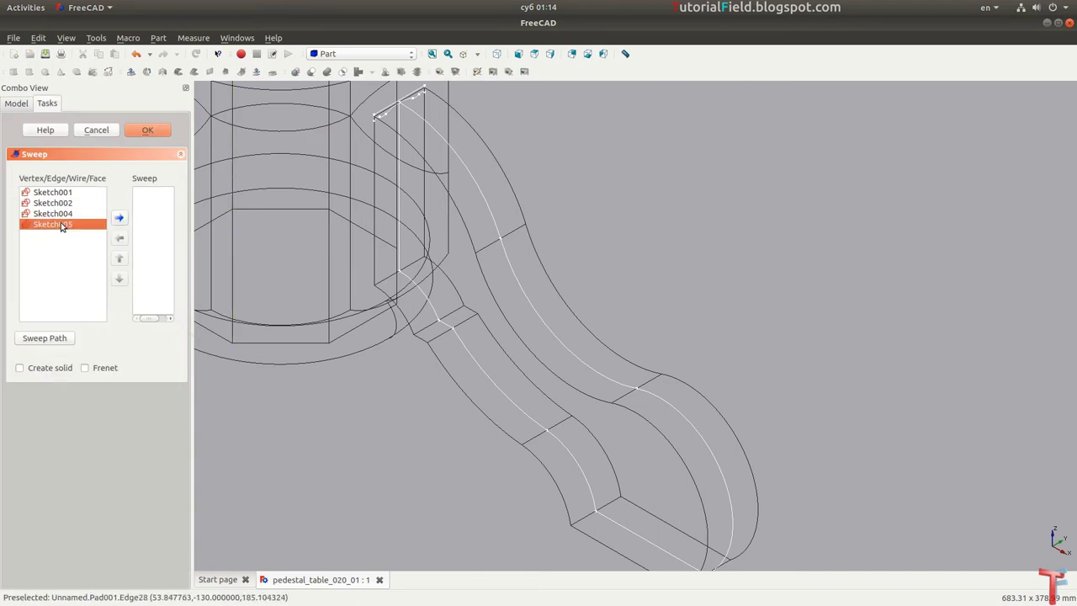
left_click(62, 213)
left_click(62, 226)
left_click(119, 215)
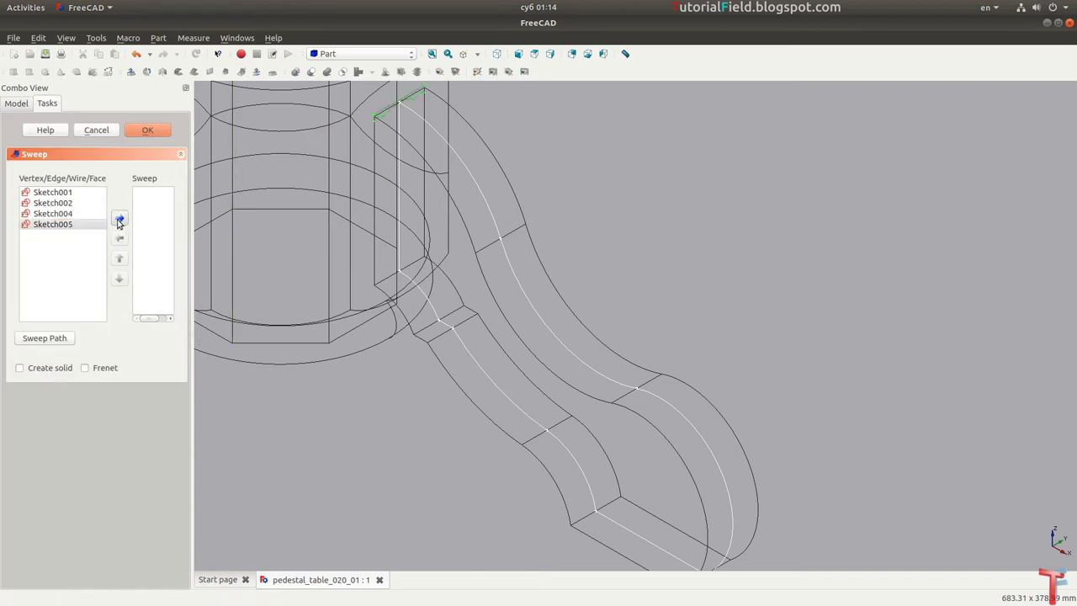
Step: Use the three leg-top edges as sweep path and create a Frenet solid sweep
left_click(62, 337)
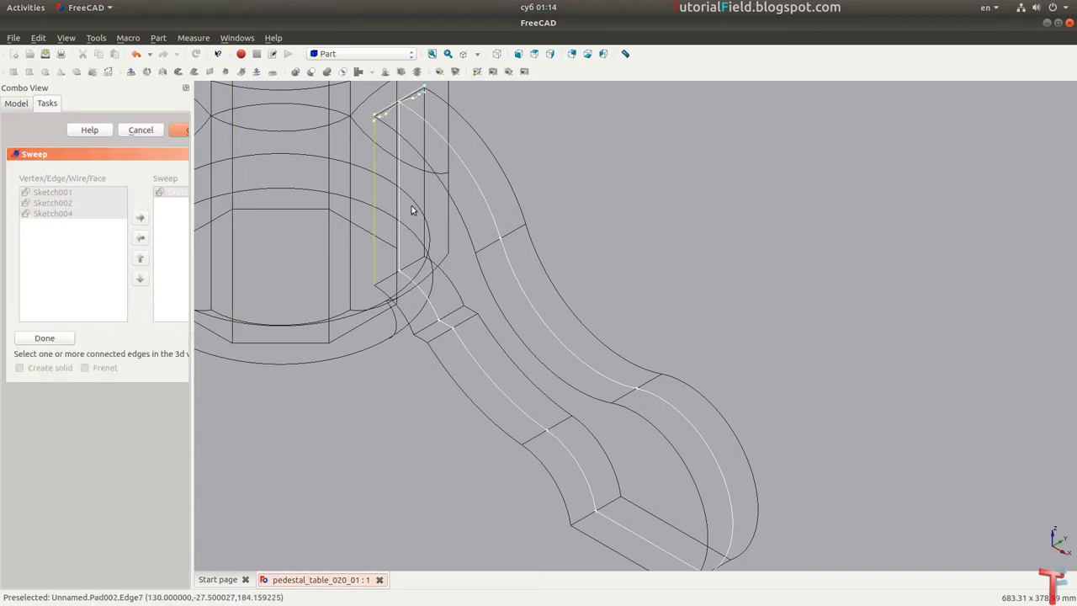
left_click(477, 186)
left_click(538, 313)
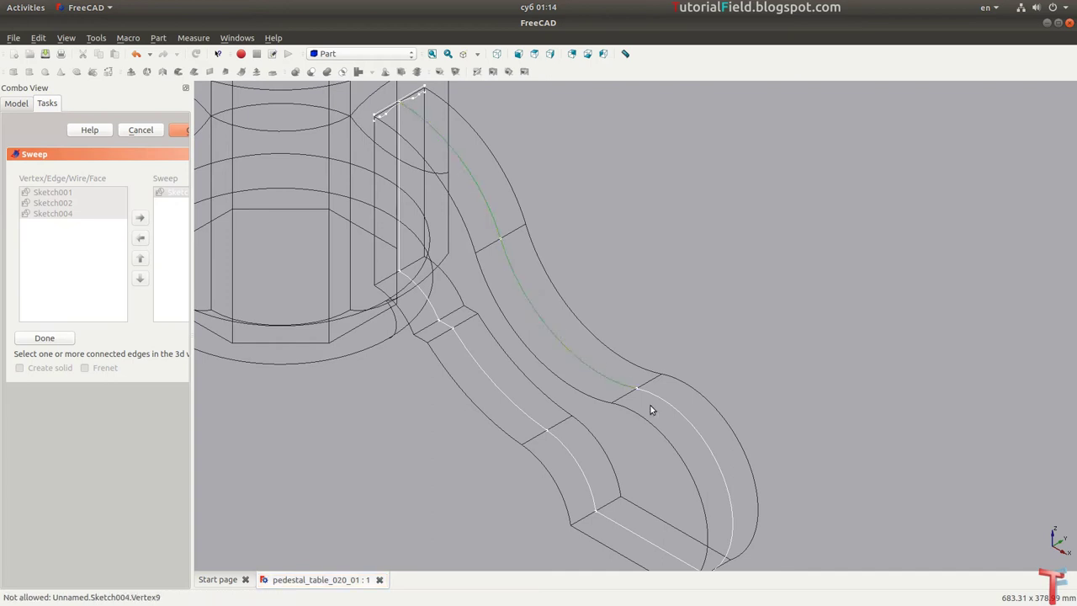
left_click(700, 432)
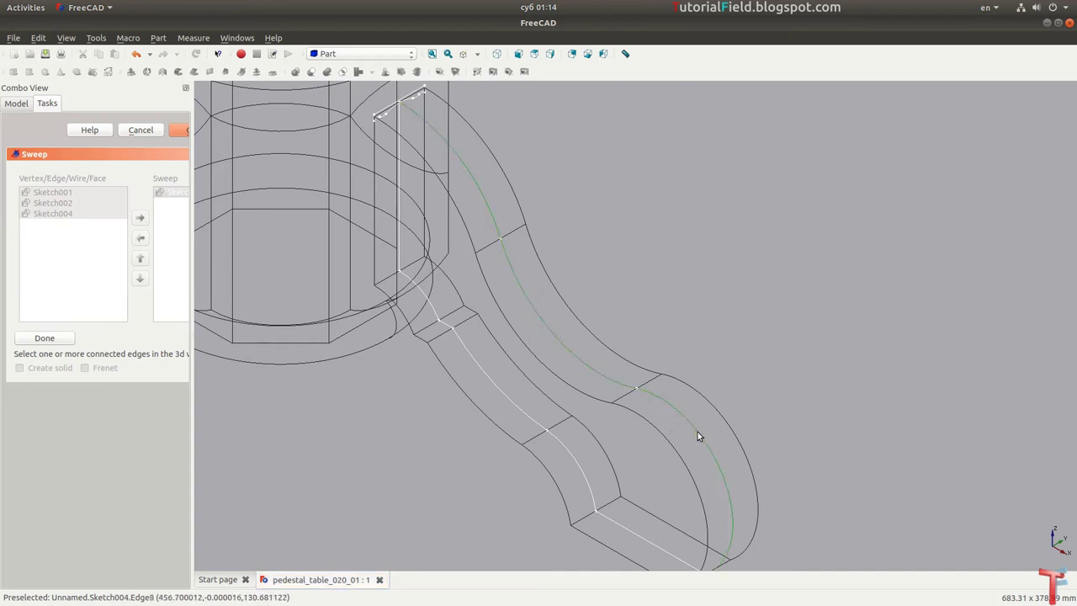
left_click(67, 338)
left_click(84, 369)
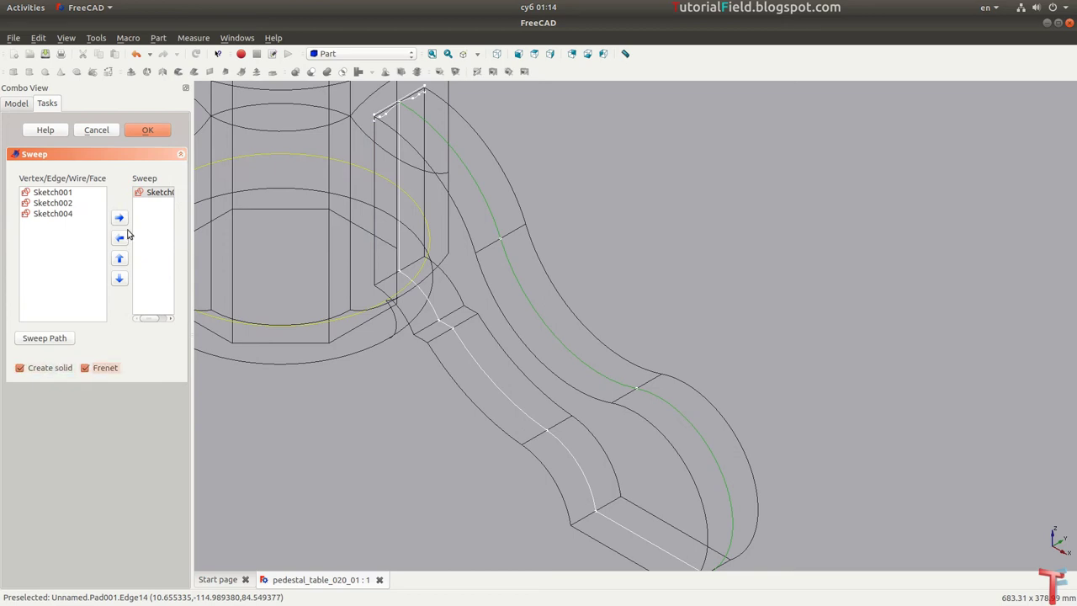
left_click(146, 132)
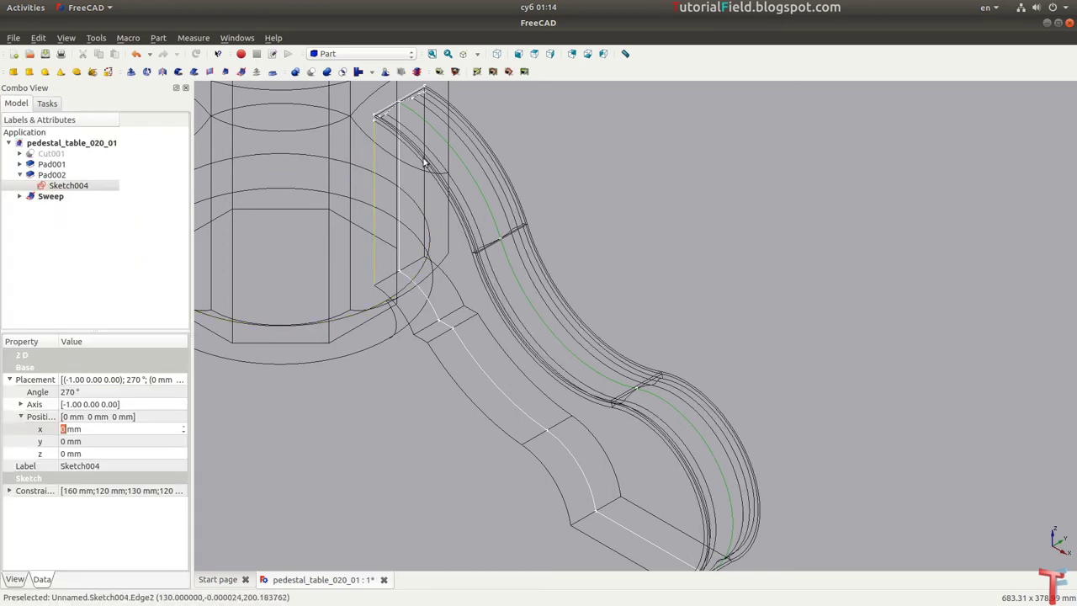
Step: Switch to Flat lines shading, then select Pad002 together with the Sweep
left_click(476, 54)
left_click(484, 80)
mouse_move(506, 285)
middle_mouse_down()
mouse_move(563, 348)
mouse_move(569, 379)
middle_mouse_up()
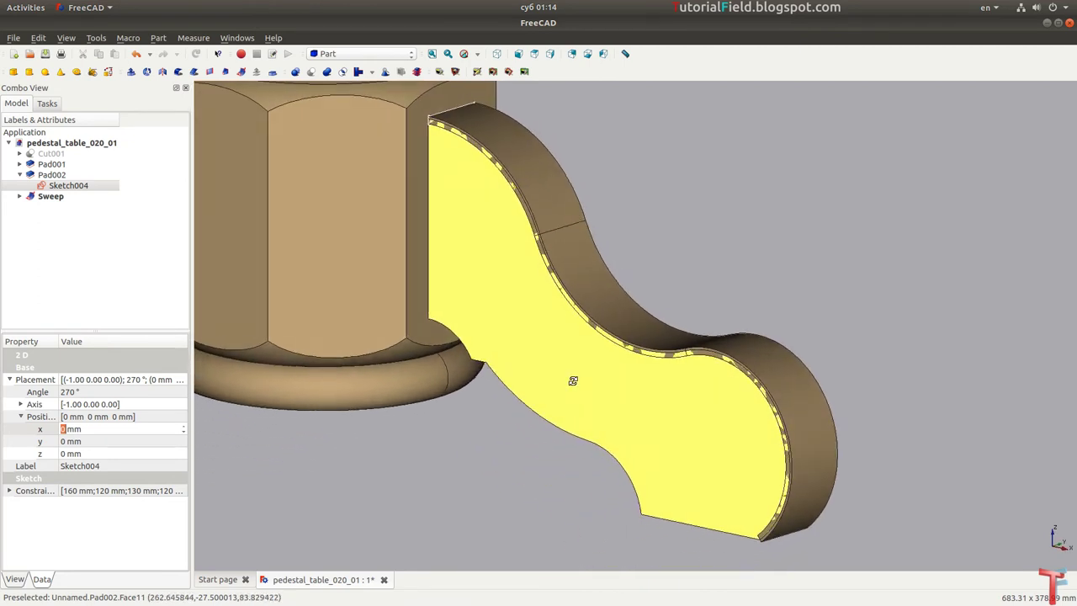
left_click(53, 175)
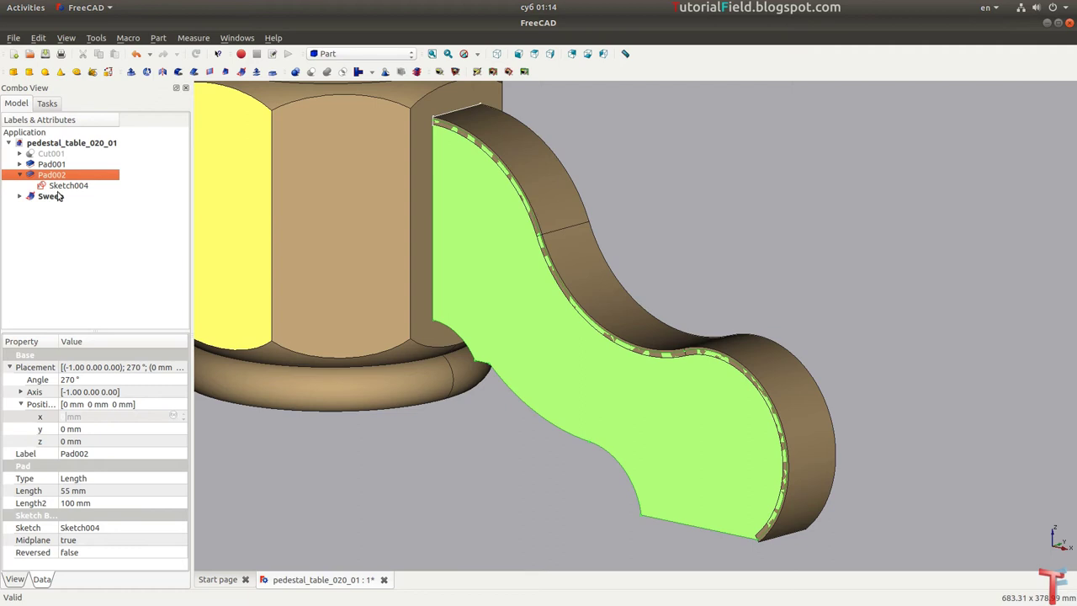
left_click(56, 197, "ctrl")
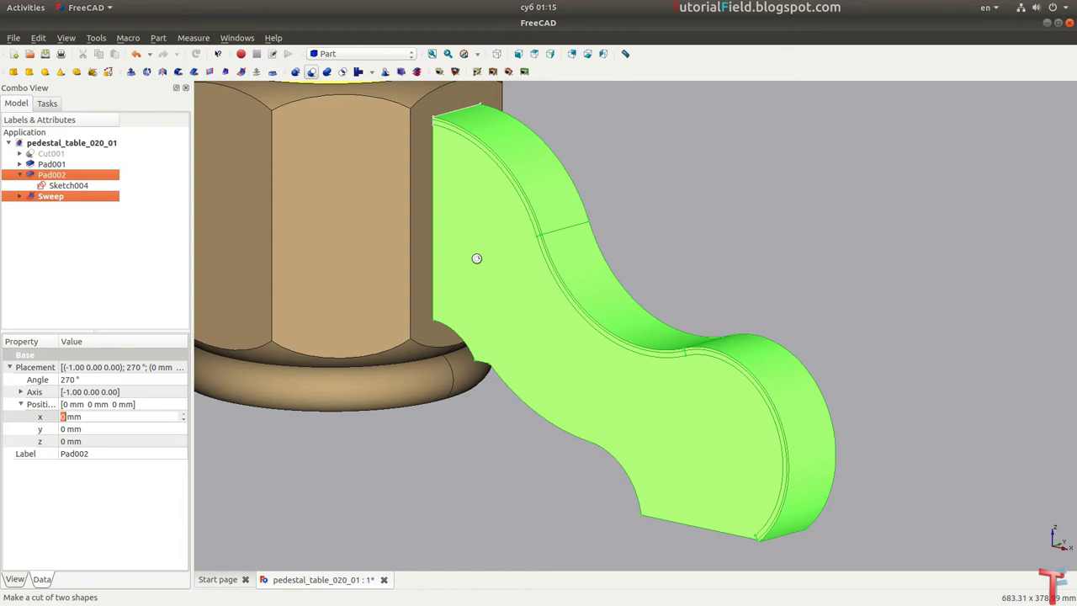
Step: Select the finished cut leg Cut002 and create a Draft array from it
mouse_move(622, 262)
middle_mouse_down()
mouse_move(698, 301)
mouse_move(691, 268)
mouse_move(766, 385)
mouse_move(598, 401)
mouse_move(649, 423)
mouse_move(832, 404)
mouse_move(606, 396)
middle_mouse_up()
left_click(59, 180)
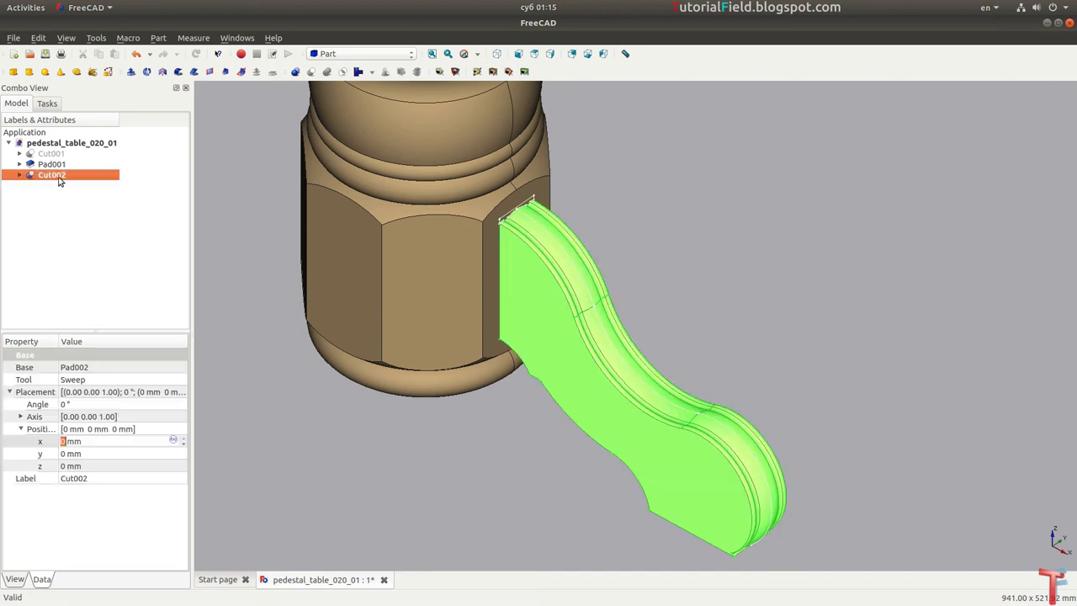
left_click(343, 53)
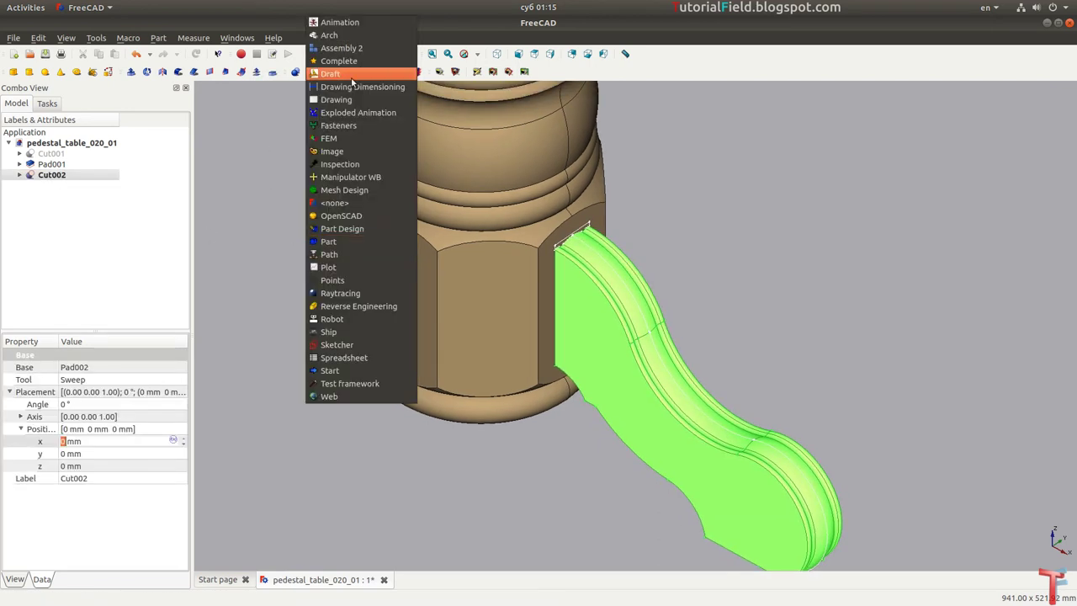
left_click(348, 74)
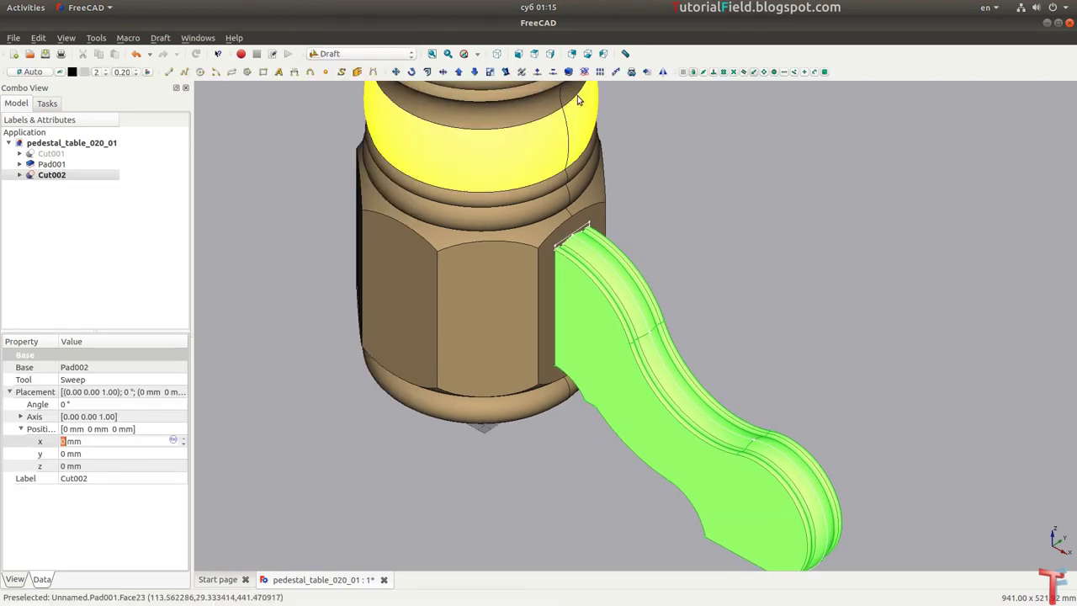
left_click(601, 72)
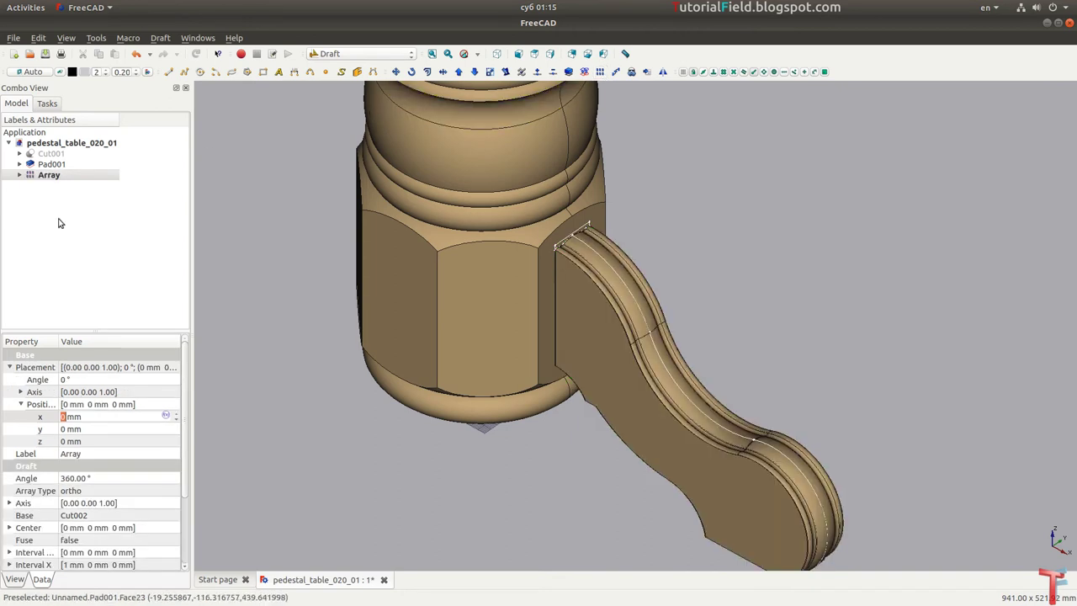
Step: Make the array polar with 4 leg copies around the column
left_click(88, 493)
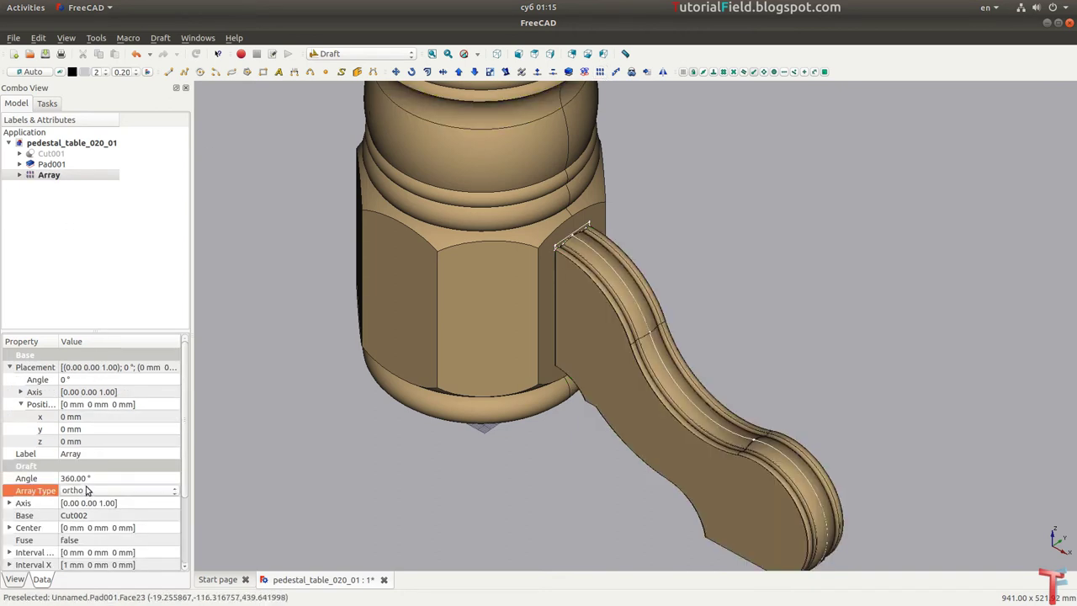
left_click(88, 493)
left_click(89, 503)
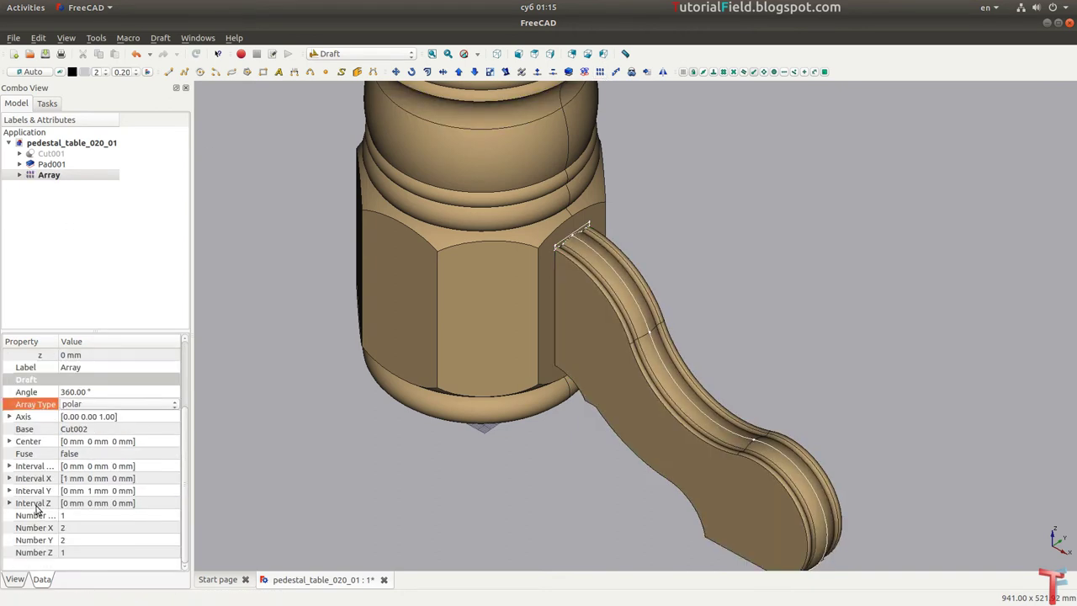
left_click(88, 515)
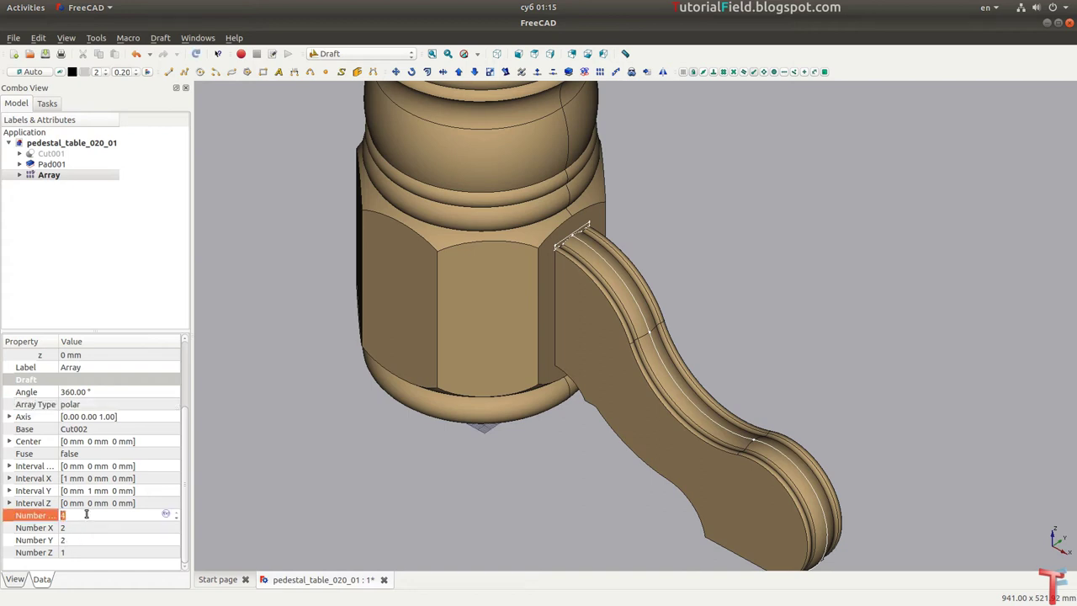
type("4")
key("Return")
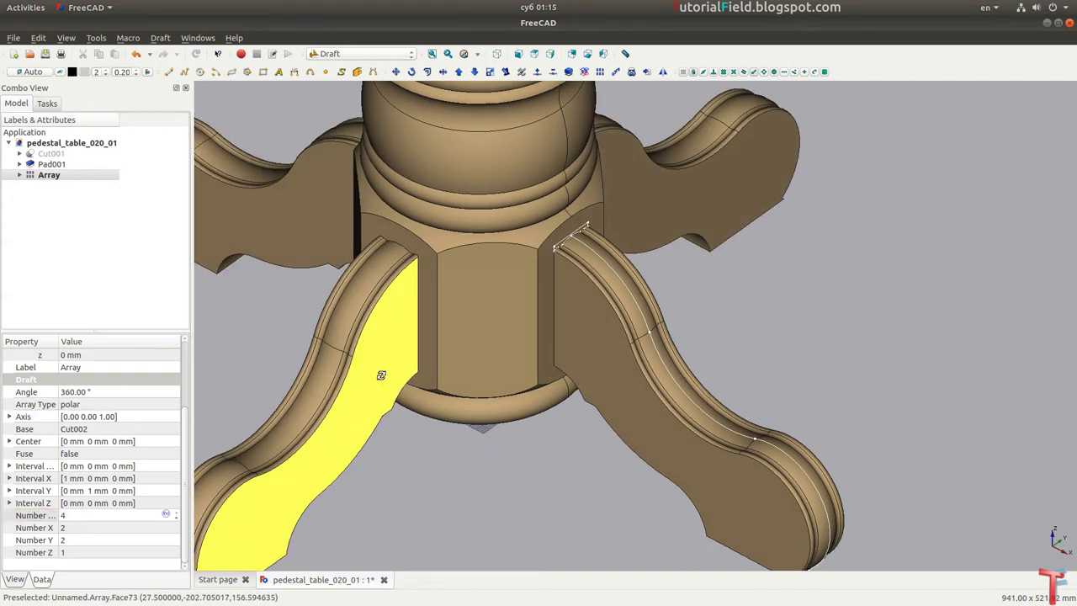
Step: Fit the four-legged pedestal into an isometric view
scroll(438, 332, "down", 2)
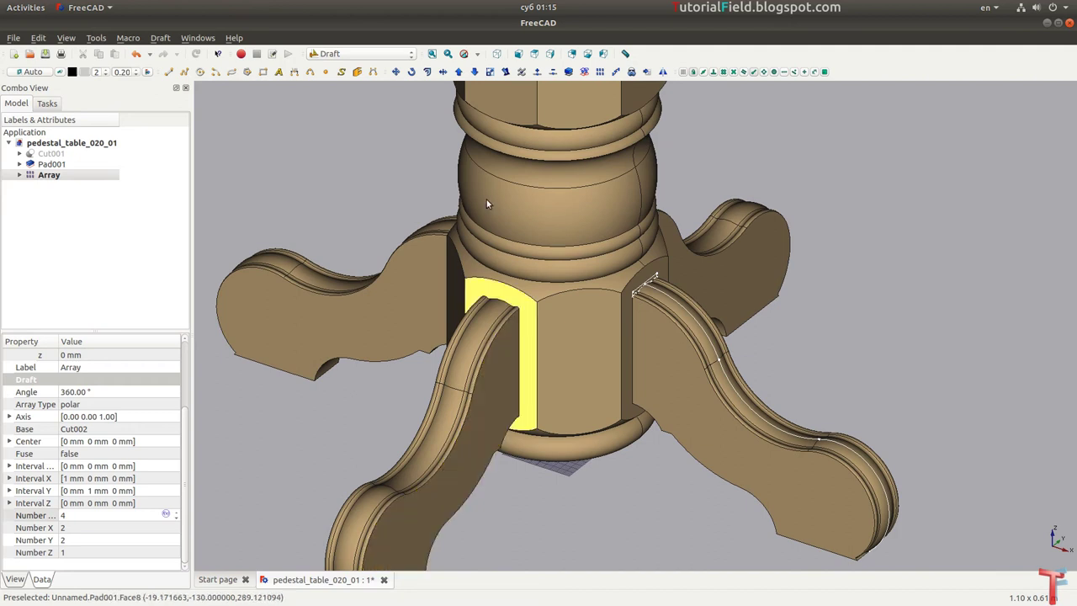
left_click(444, 49)
left_click(495, 52)
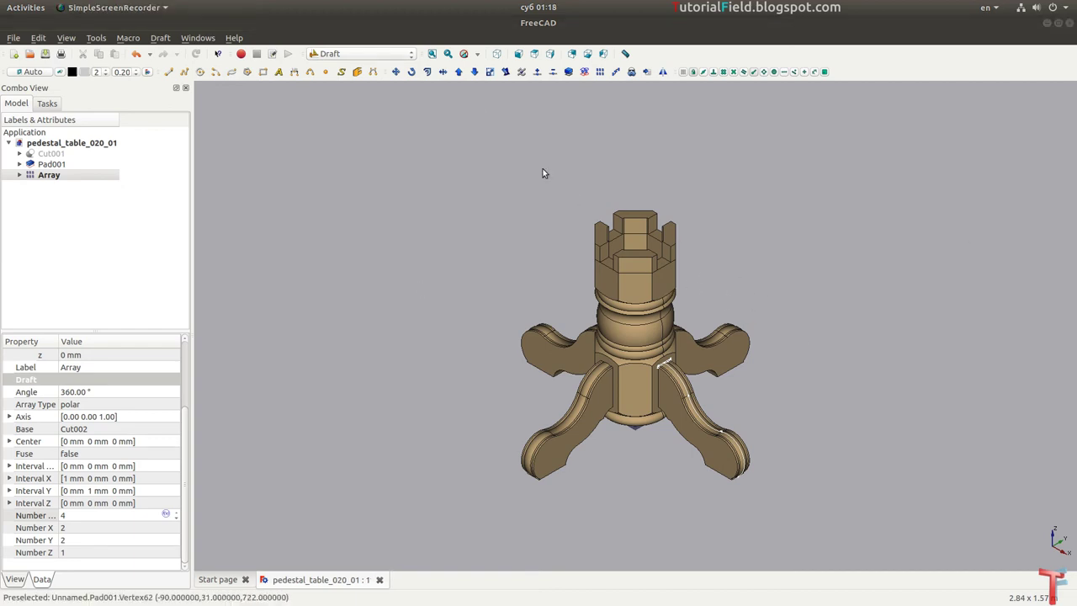
Step: Start a new sketch on the horizontal XY plane in Part Design
left_click(359, 54)
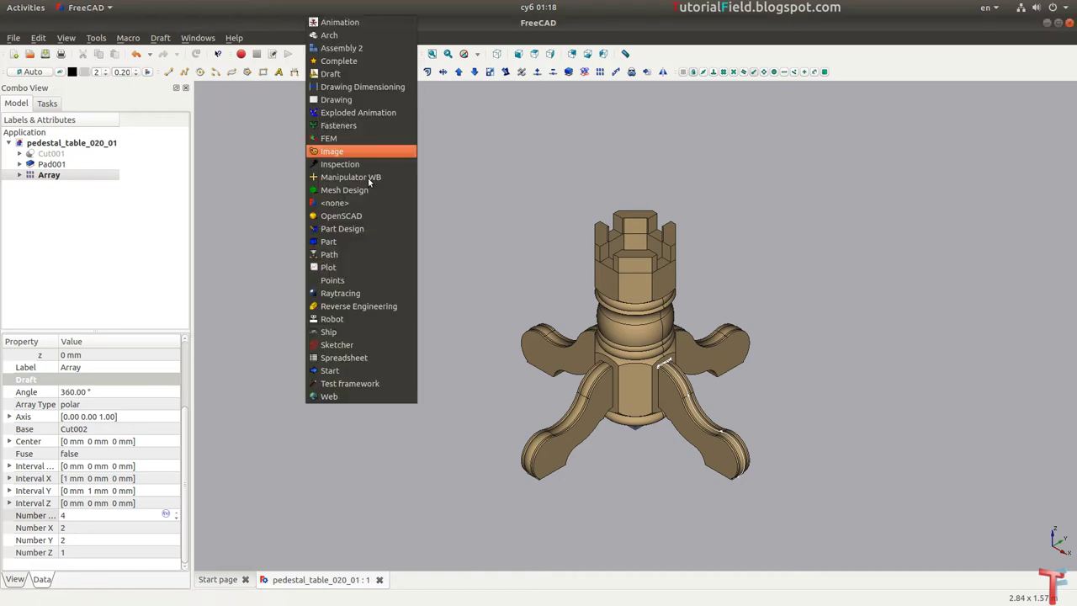
left_click(361, 229)
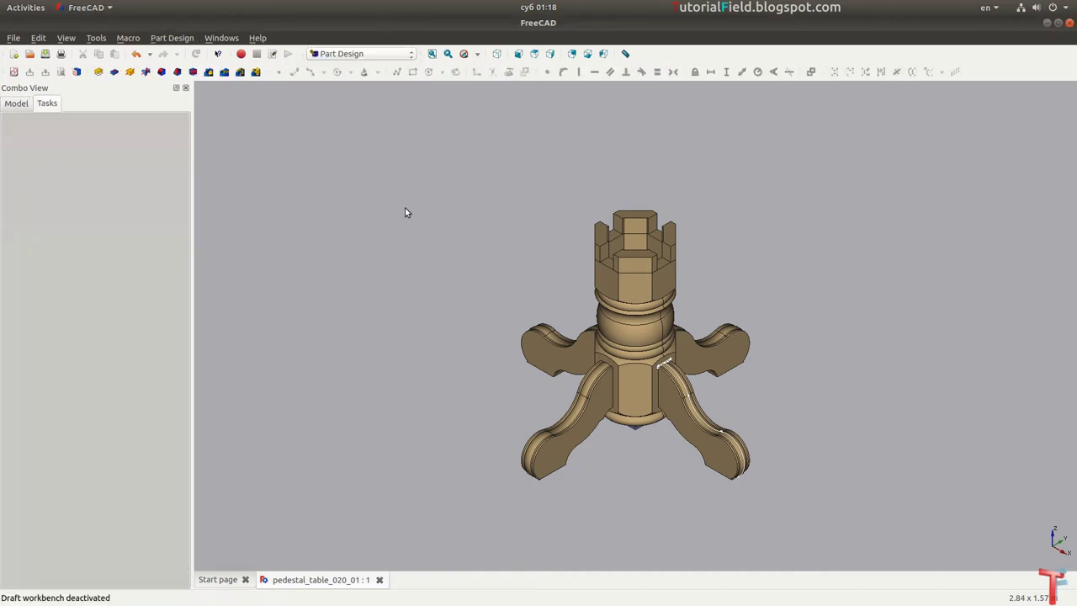
left_click(14, 72)
left_click(570, 369)
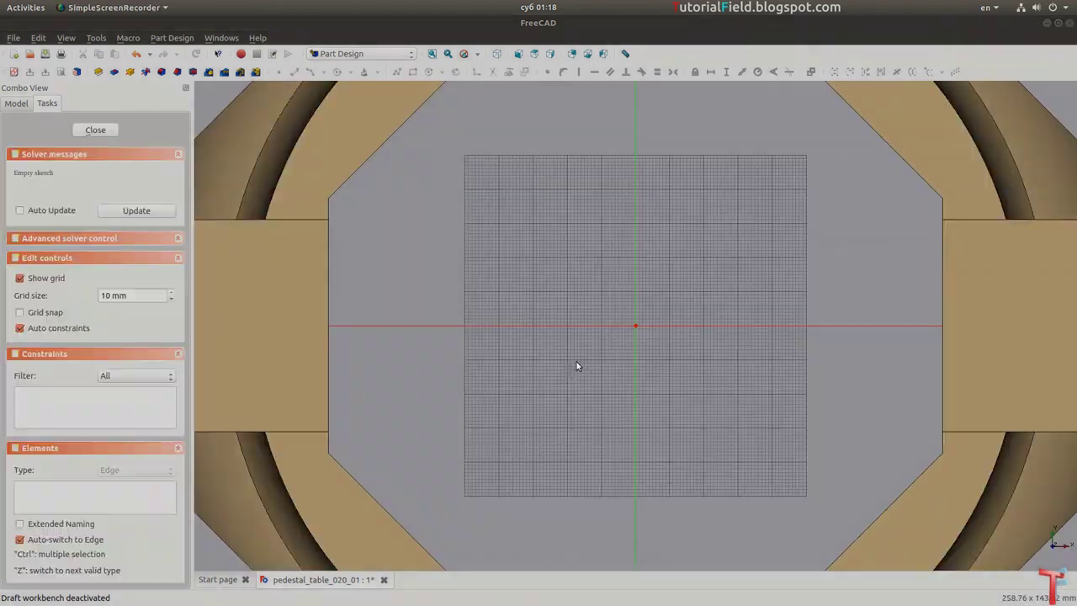
Step: Show the model as wireframe and frame the legs in the sketch view
scroll(627, 313, "down", 3)
scroll(629, 314, "down", 2)
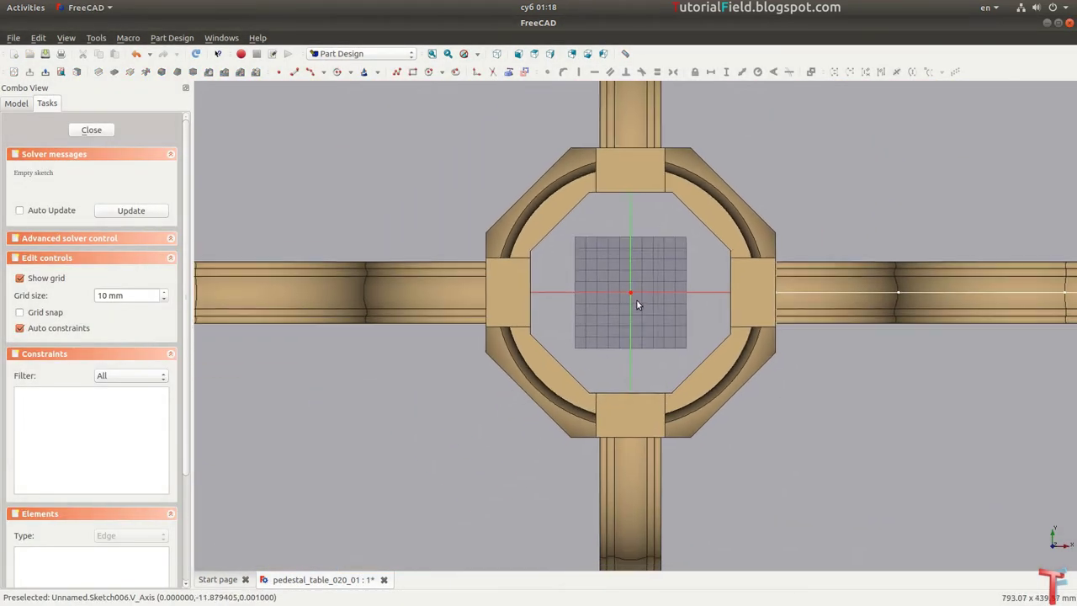
scroll(637, 303, "down", 2)
scroll(547, 194, "down", 1)
left_click(477, 54)
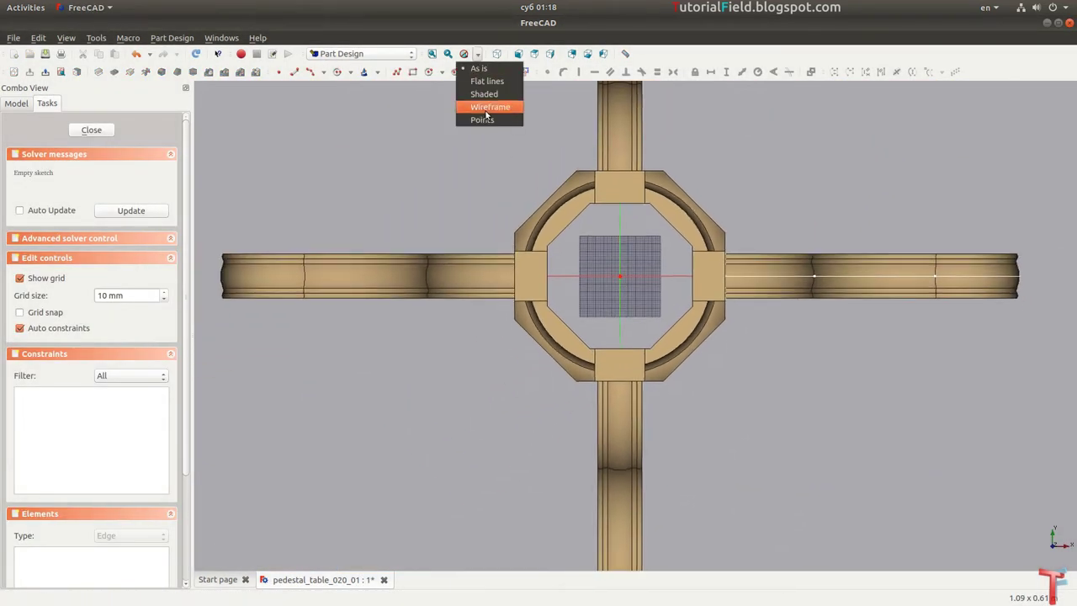
left_click(493, 106)
scroll(619, 294, "down", 1)
scroll(615, 297, "down", 2)
middle_click_drag(615, 297, 571, 275)
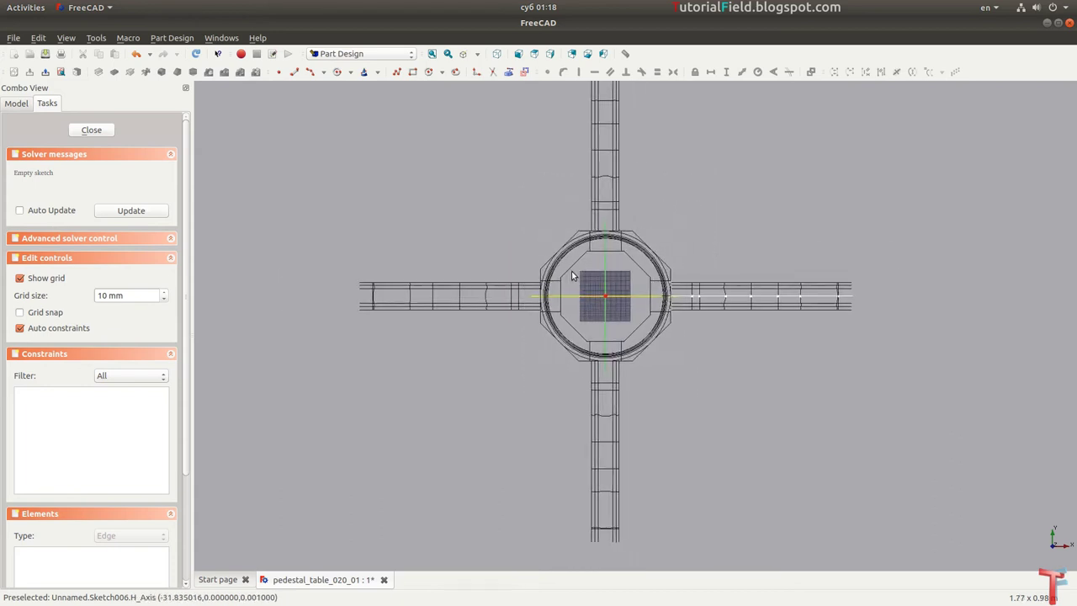
Step: Draw a rectangle across the legs, constrained to 62 mm high and 1,000 mm long
left_click(334, 278)
left_click(885, 309)
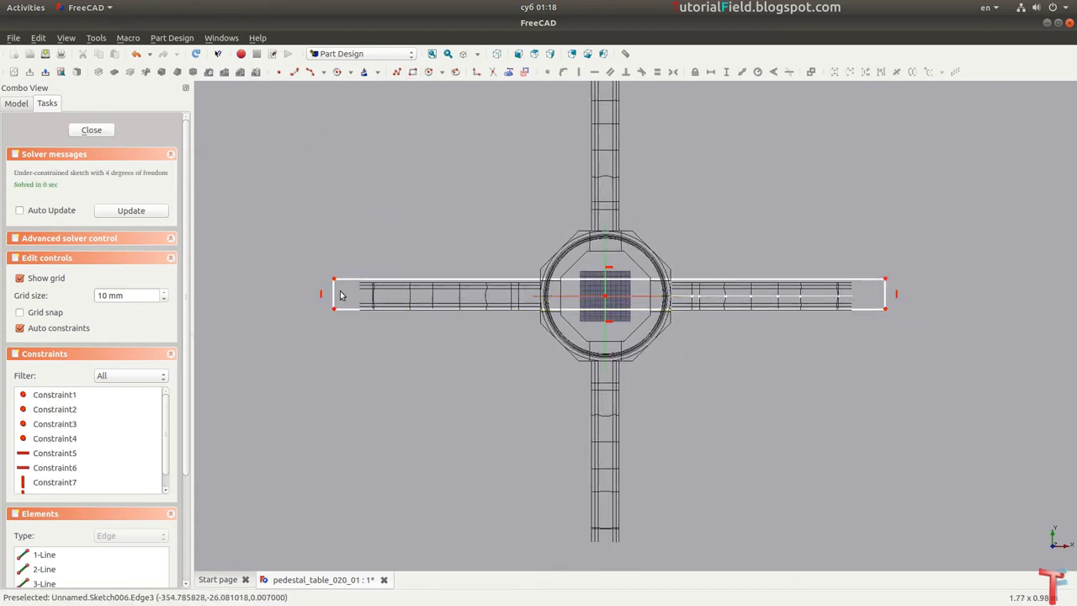
scroll(352, 283, "up", 3)
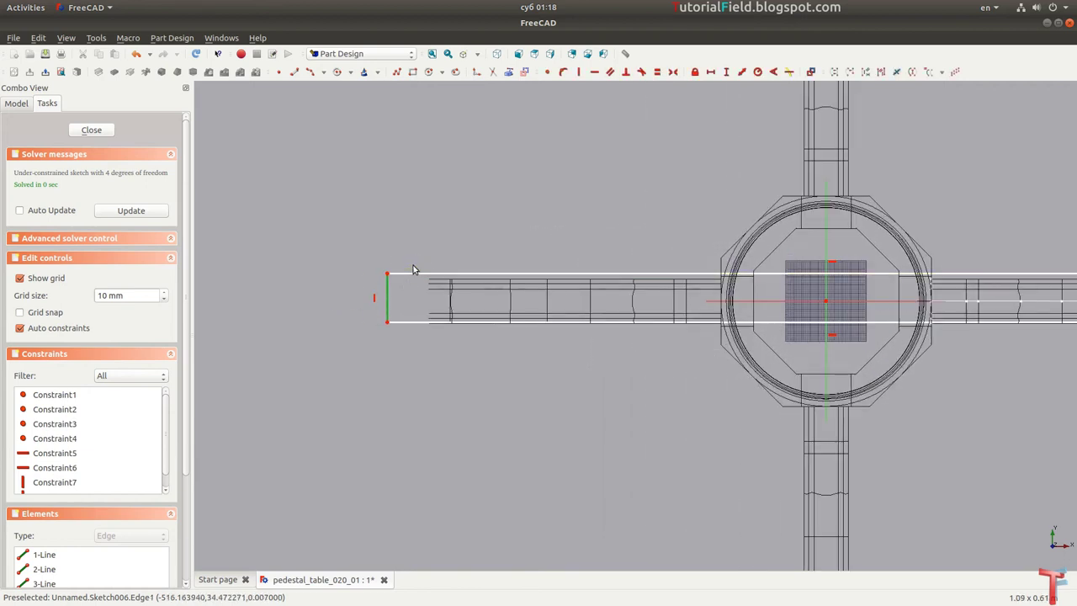
type("i62")
key("Return")
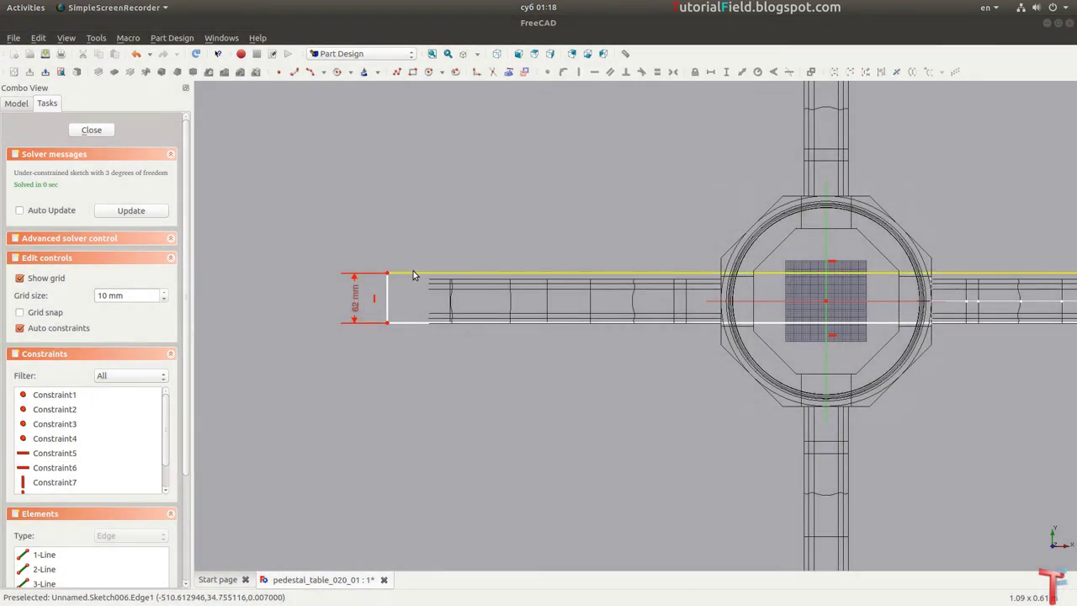
left_click(413, 273)
key("l")
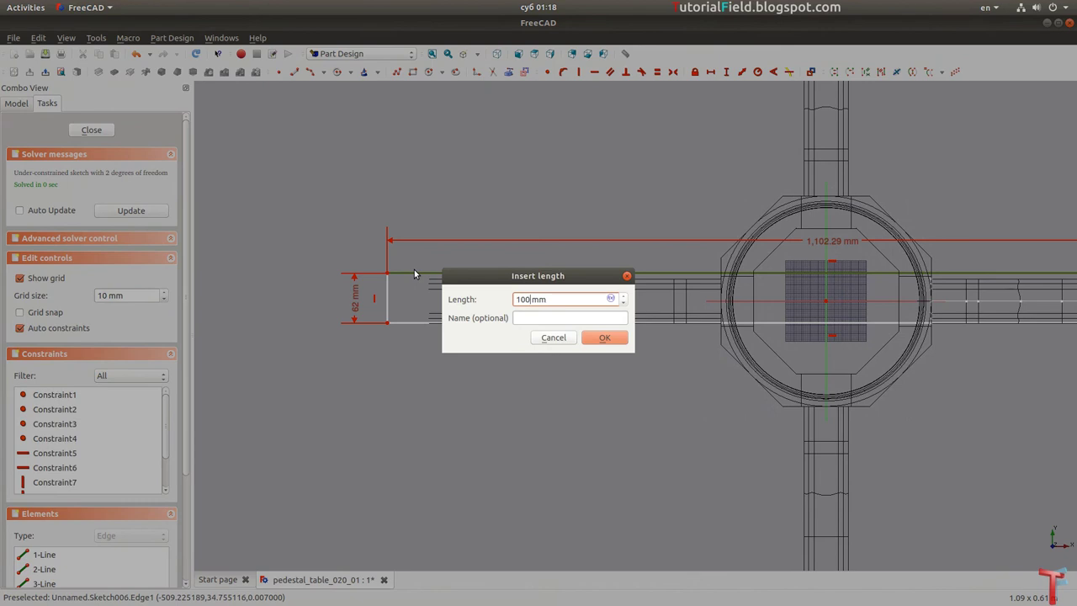
key("Return")
scroll(414, 270, "down", 4)
scroll(473, 289, "up", 2)
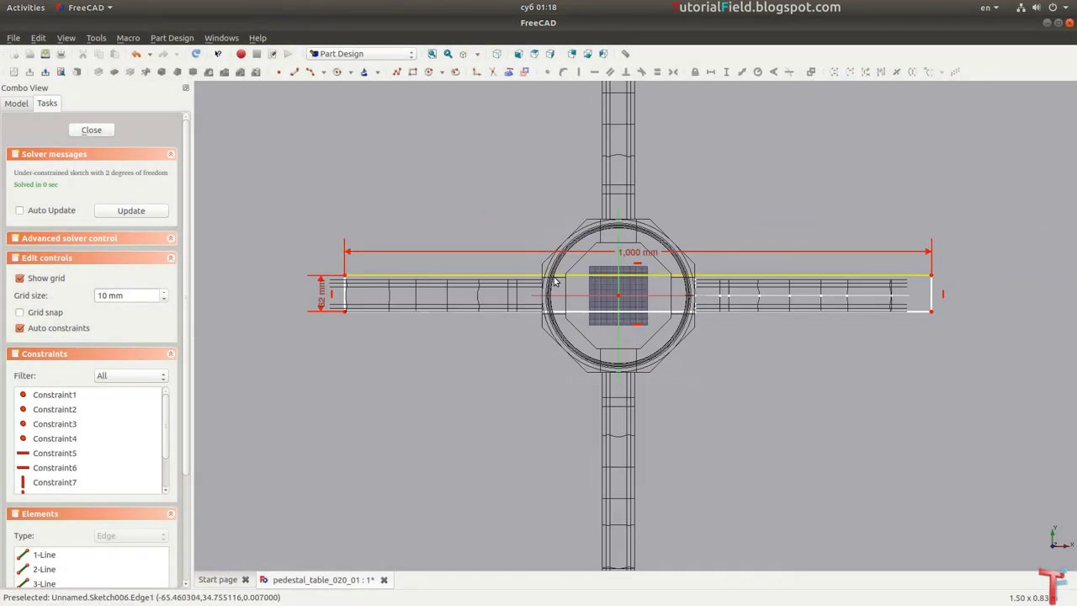
Step: Make the rectangle symmetric about both sketch axes and close the sketch
left_click(344, 275)
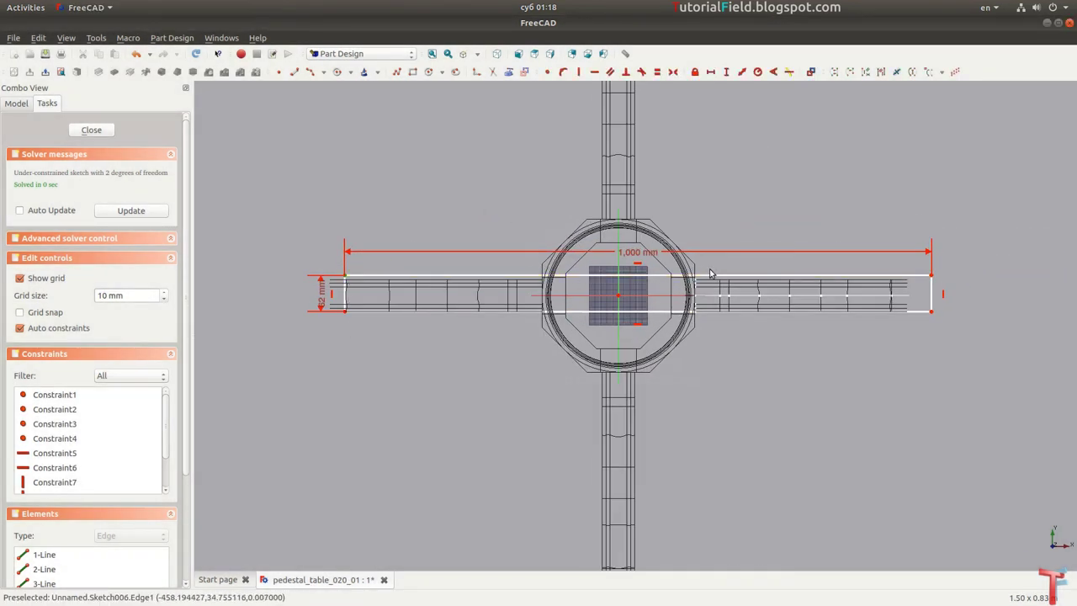
left_click(932, 276)
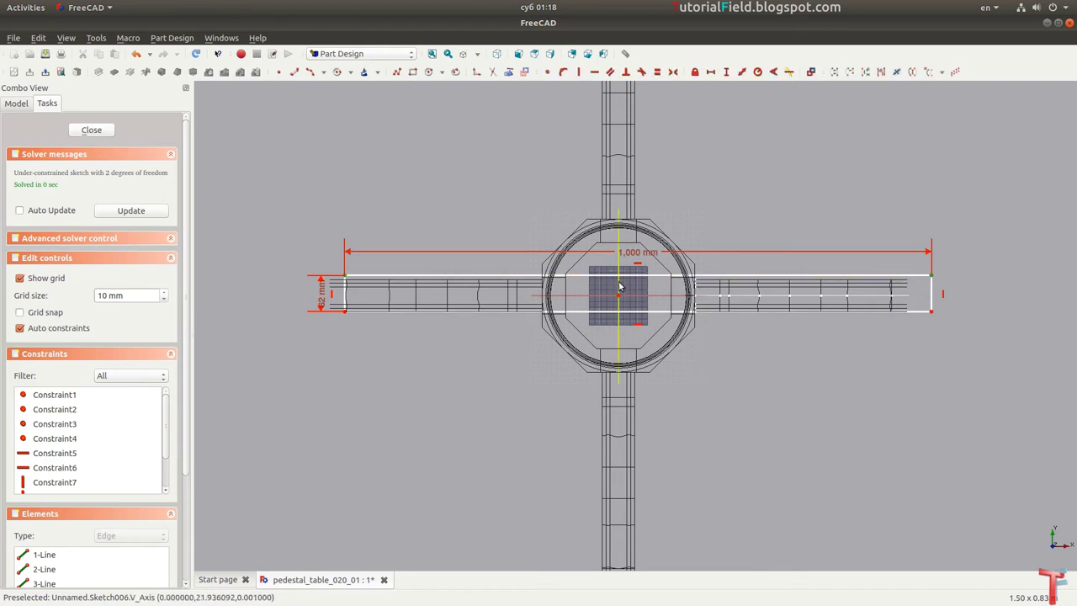
key("s")
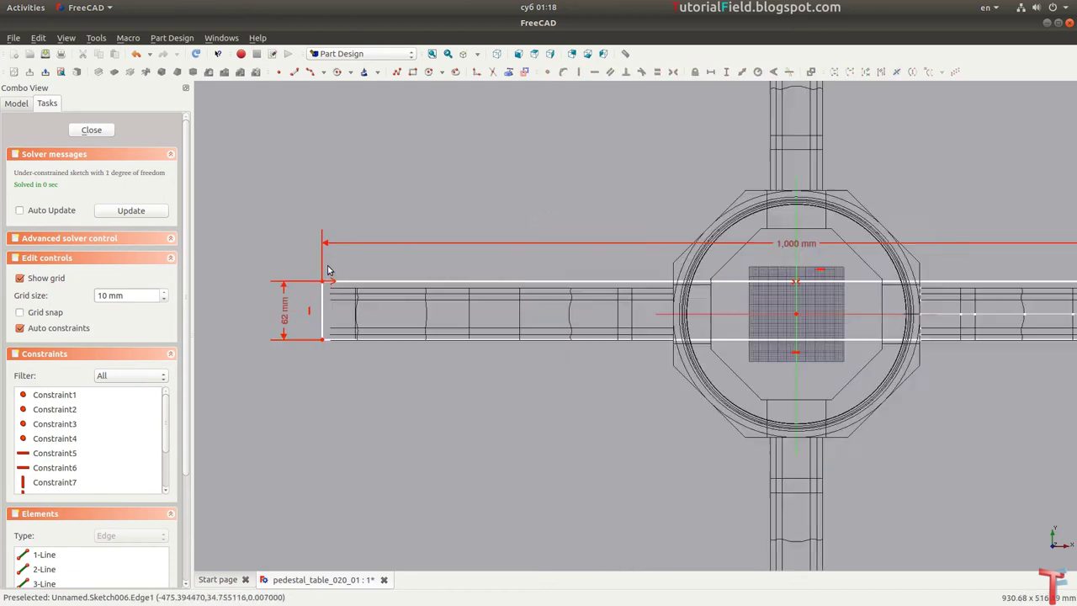
scroll(329, 269, "up", 4)
left_click(321, 287)
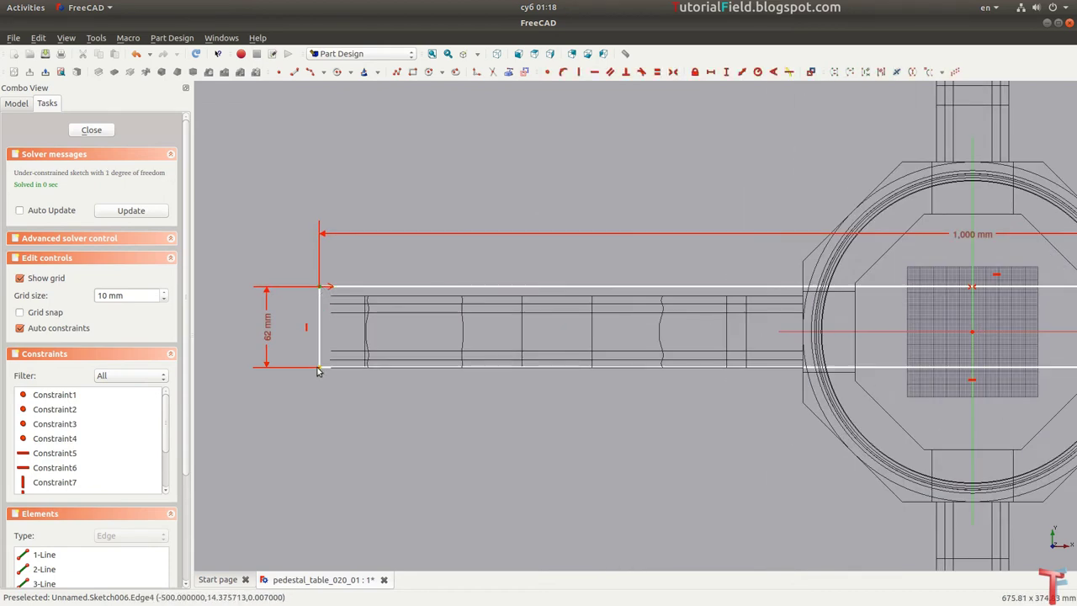
left_click(320, 368)
left_click(825, 332)
key("s")
scroll(396, 227, "down", 2)
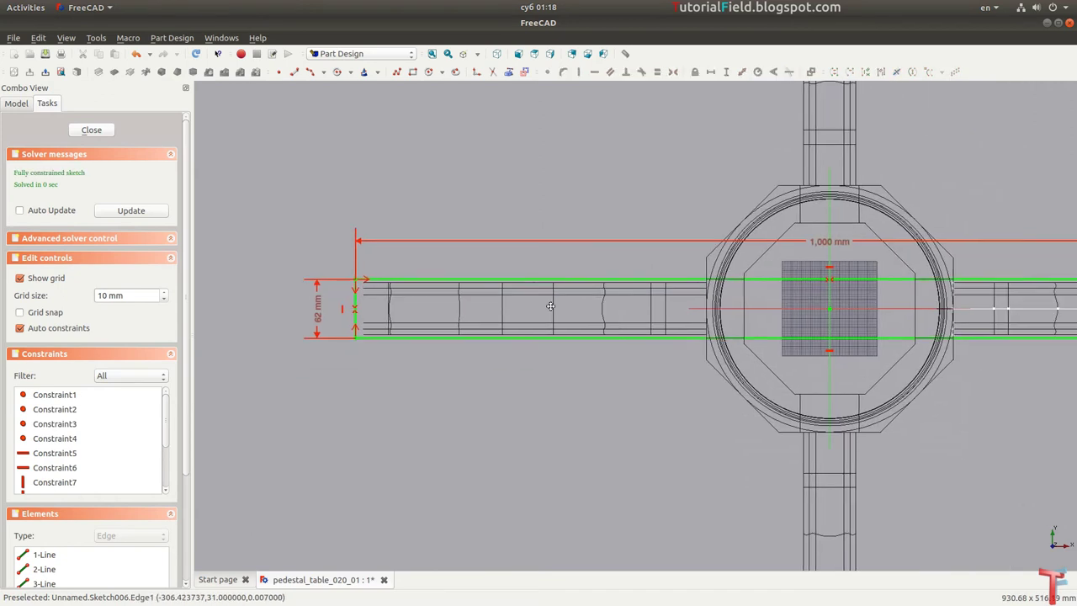
left_click(92, 132)
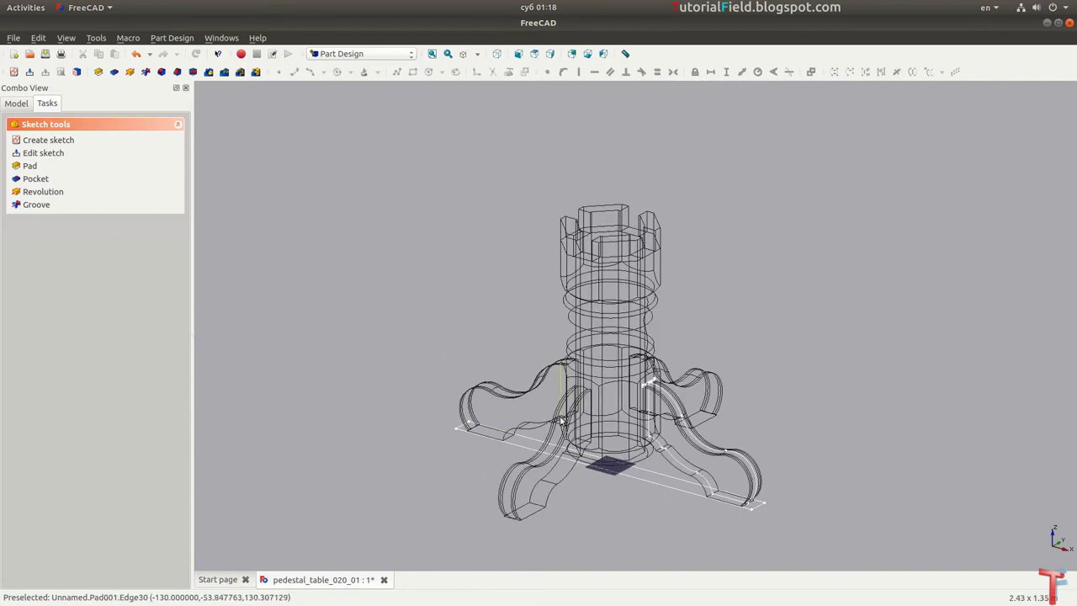
Step: Return to shaded display and raise Sketch006's placement z to 660 mm
middle_click_drag(562, 418, 583, 439)
left_click(477, 53)
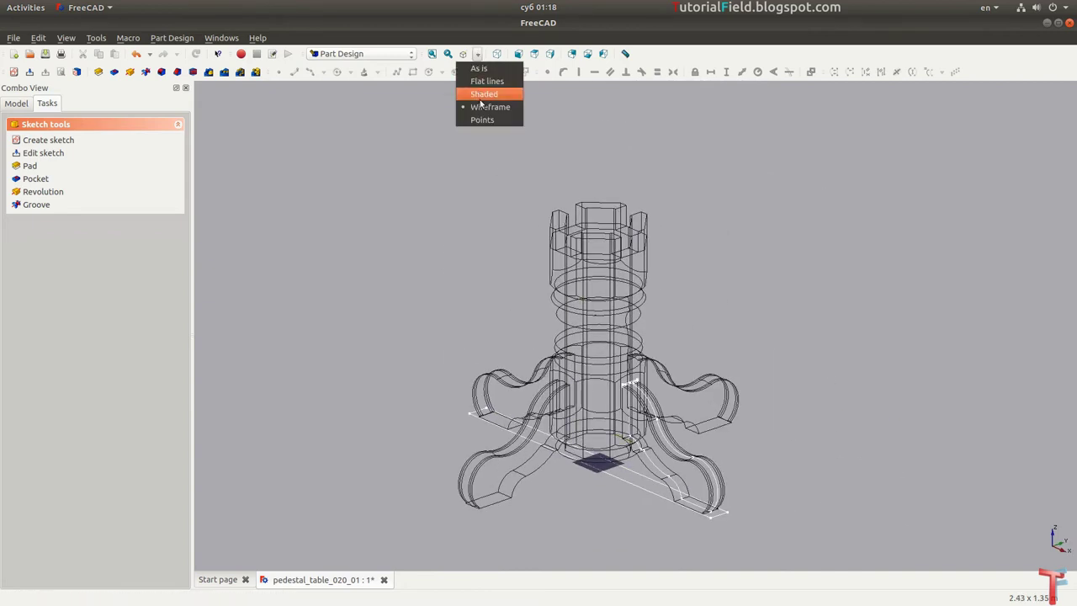
left_click(484, 74)
middle_click_drag(540, 311, 528, 249)
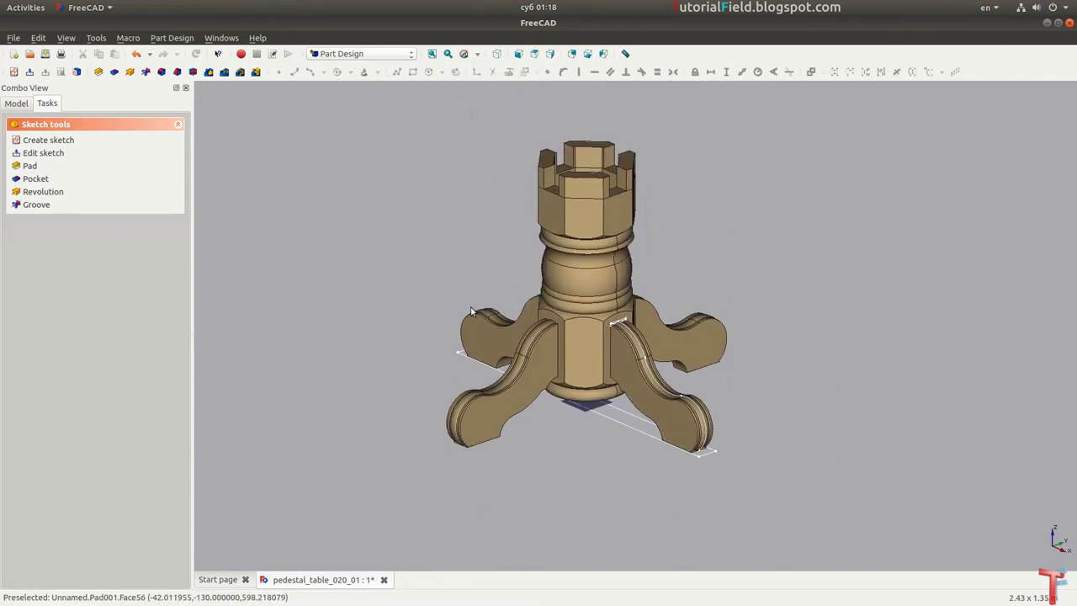
left_click(16, 105)
left_click(76, 186)
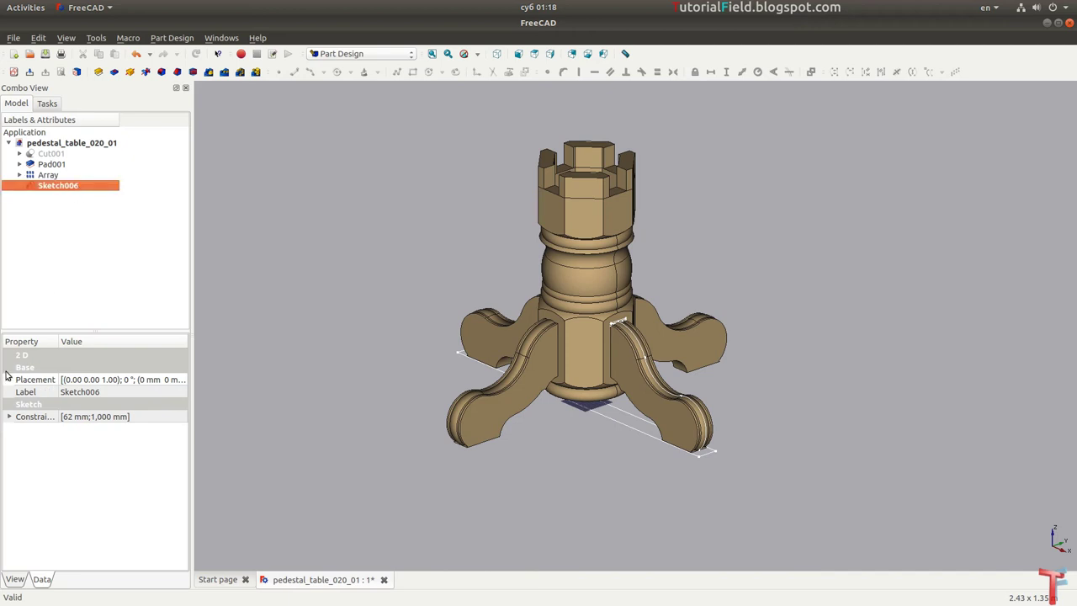
left_click(8, 379)
left_click(20, 417)
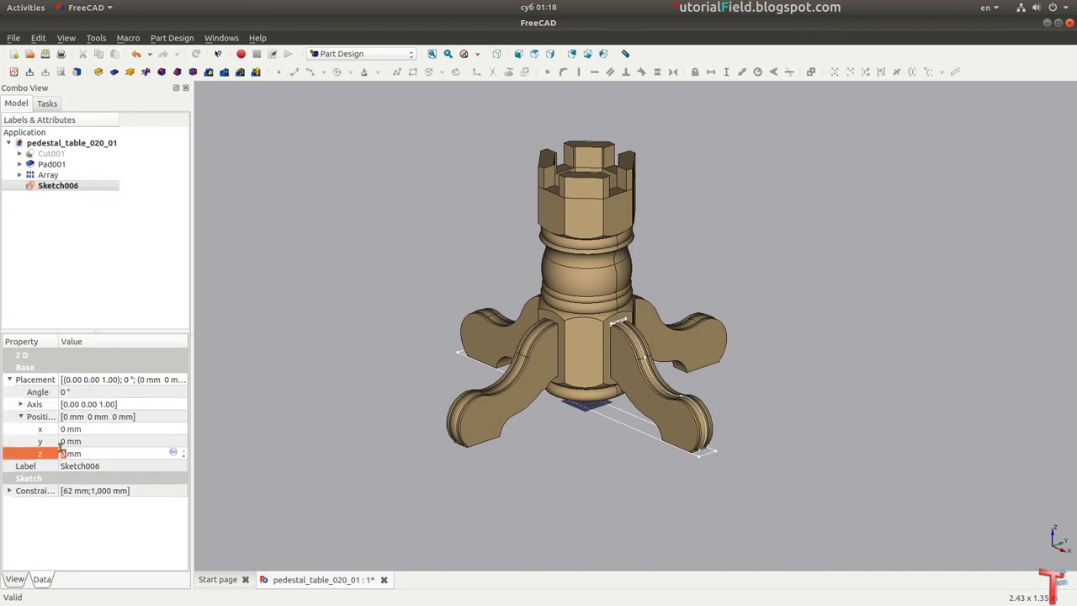
type("660")
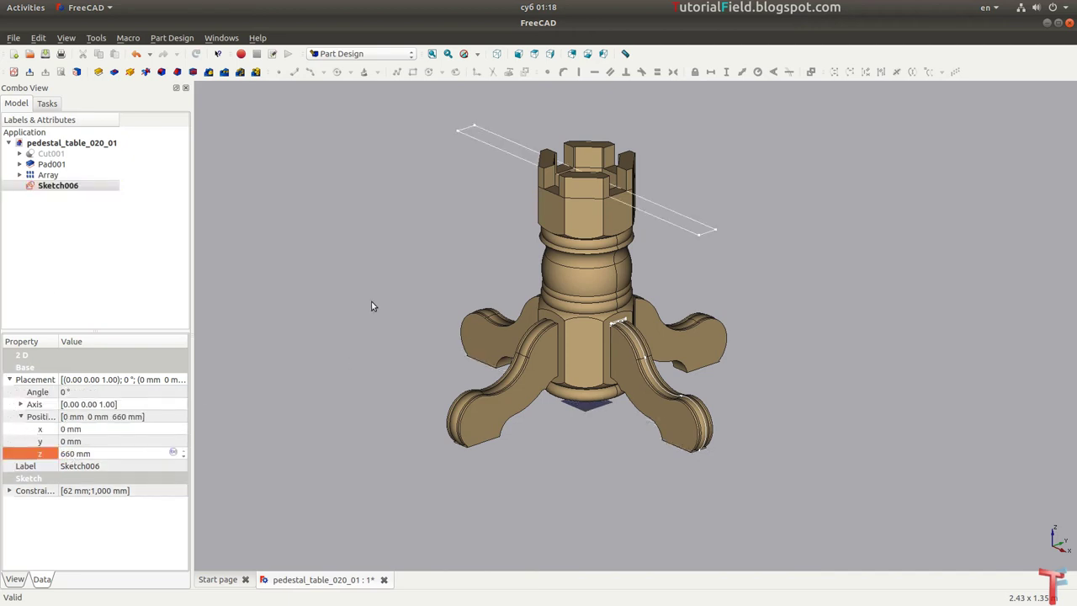
scroll(373, 255, "up", 3)
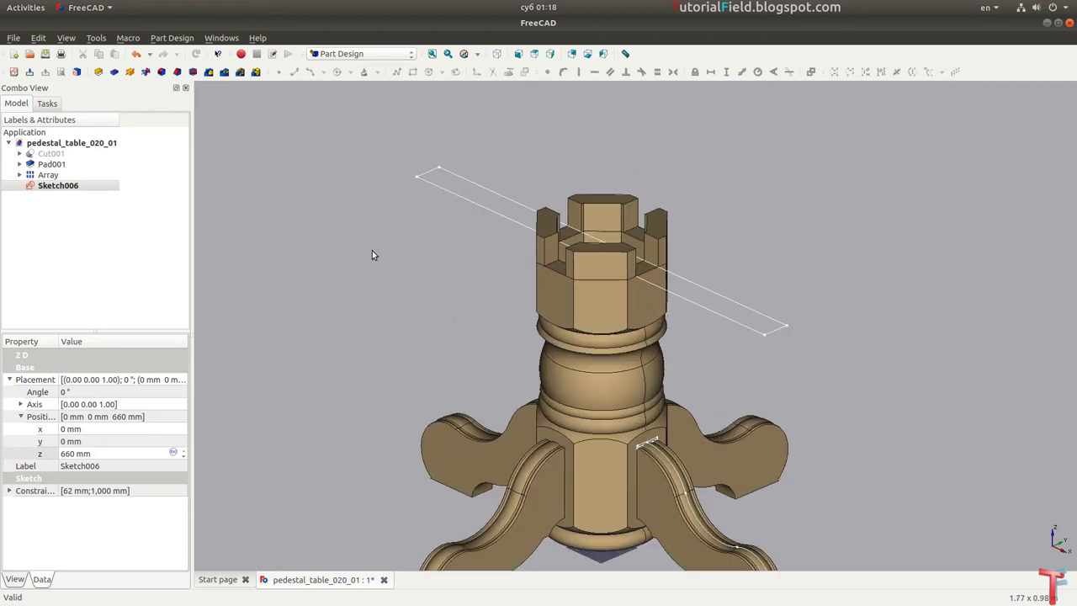
Step: Pad Sketch006 by 30 into the crossbar and fit it in isometric view
left_click(98, 72)
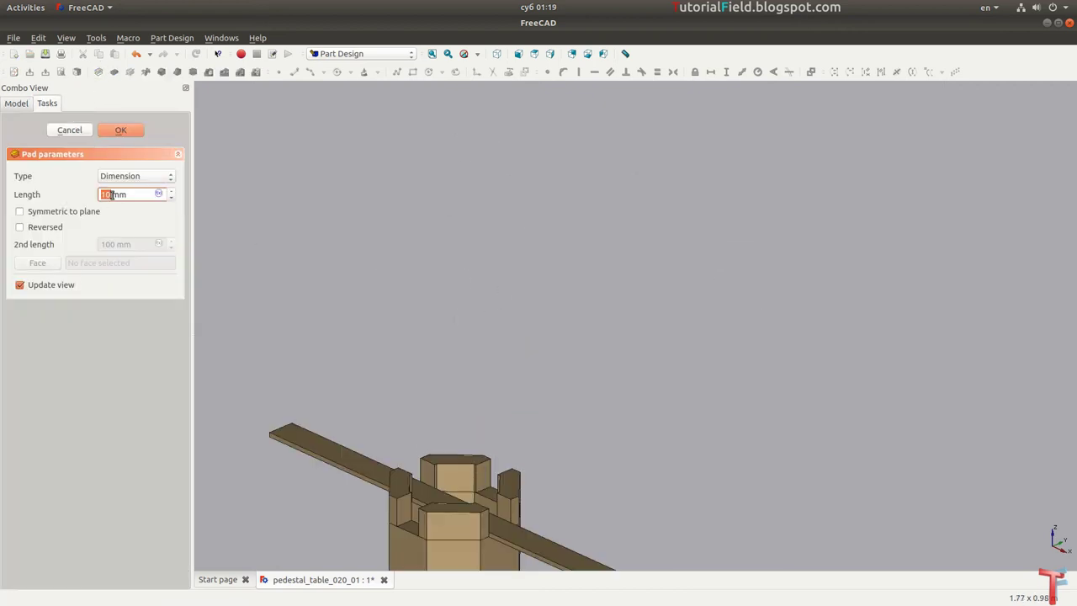
type("30")
key("Return")
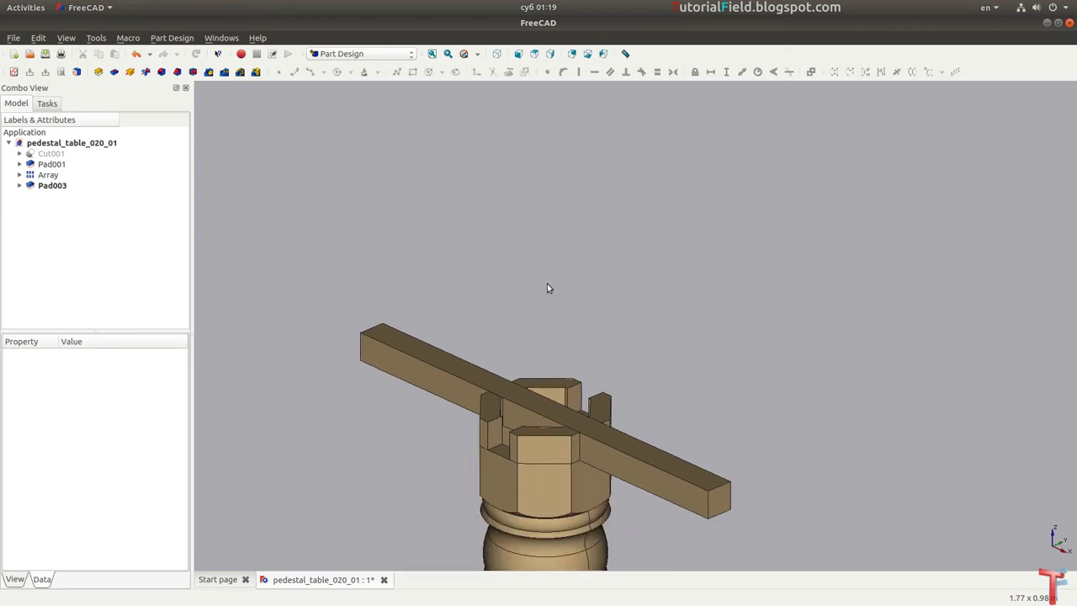
middle_click_drag(547, 289, 520, 362)
scroll(519, 362, "up", 3)
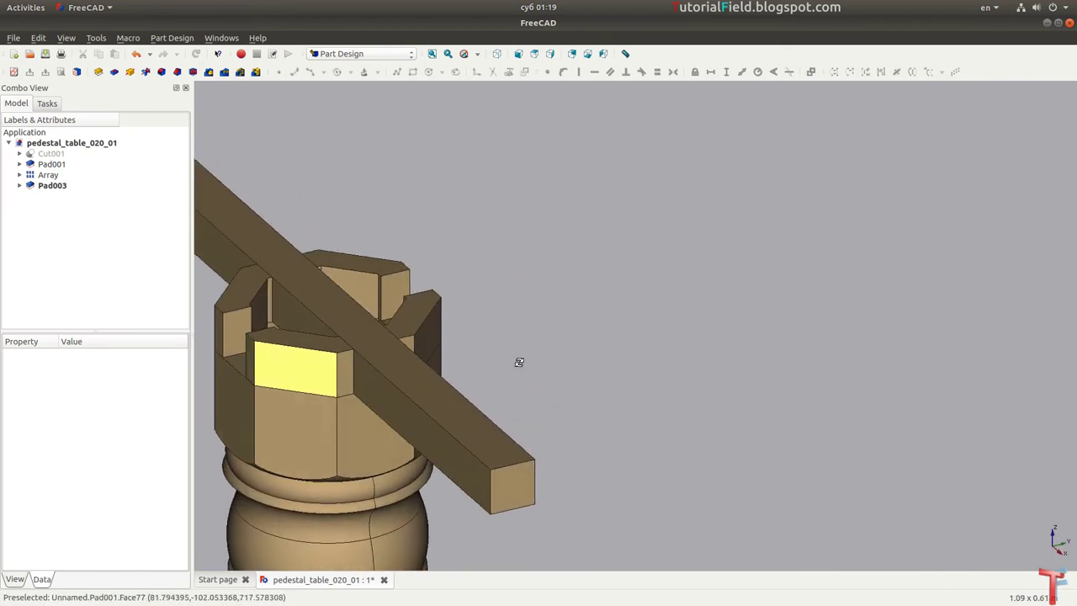
middle_click_drag(356, 373, 665, 396)
left_click(431, 53)
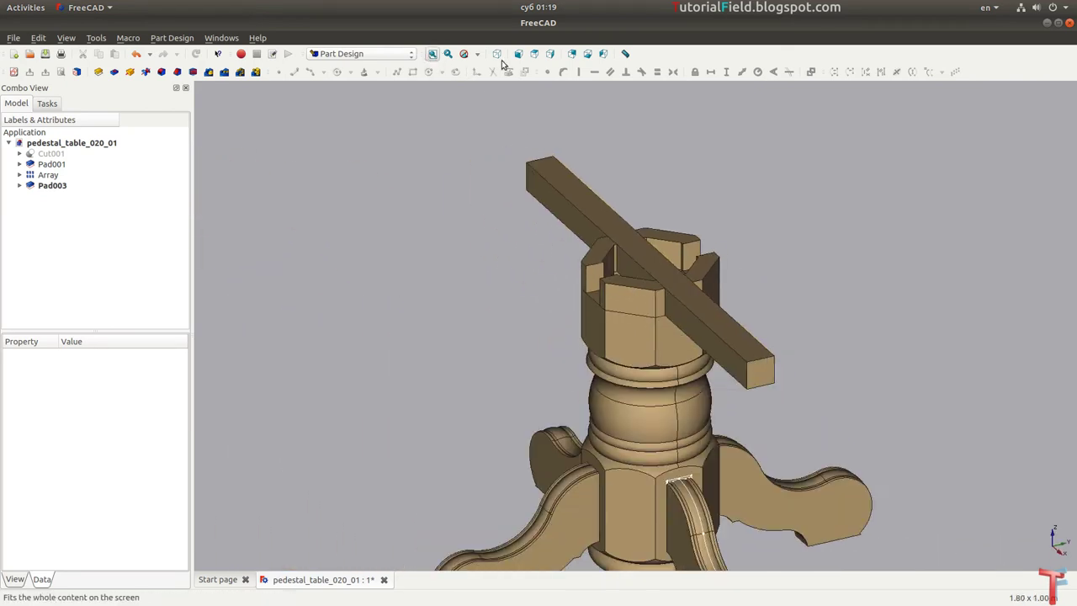
left_click(497, 54)
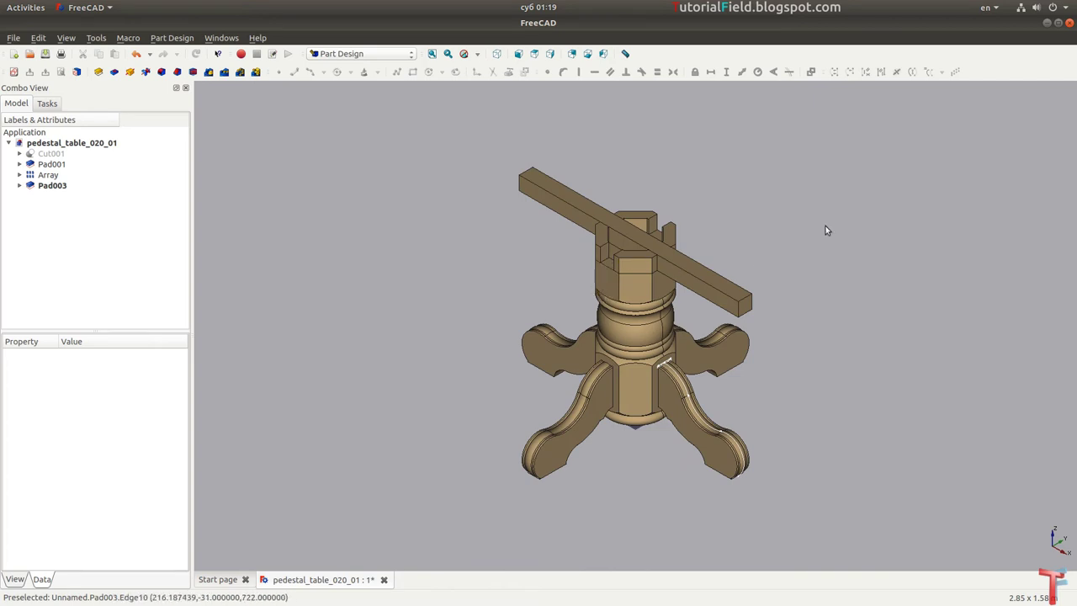
Step: Save the document and start a new sketch on the crossbar Pad003
key("ctrl+s")
key("alt+Tab")
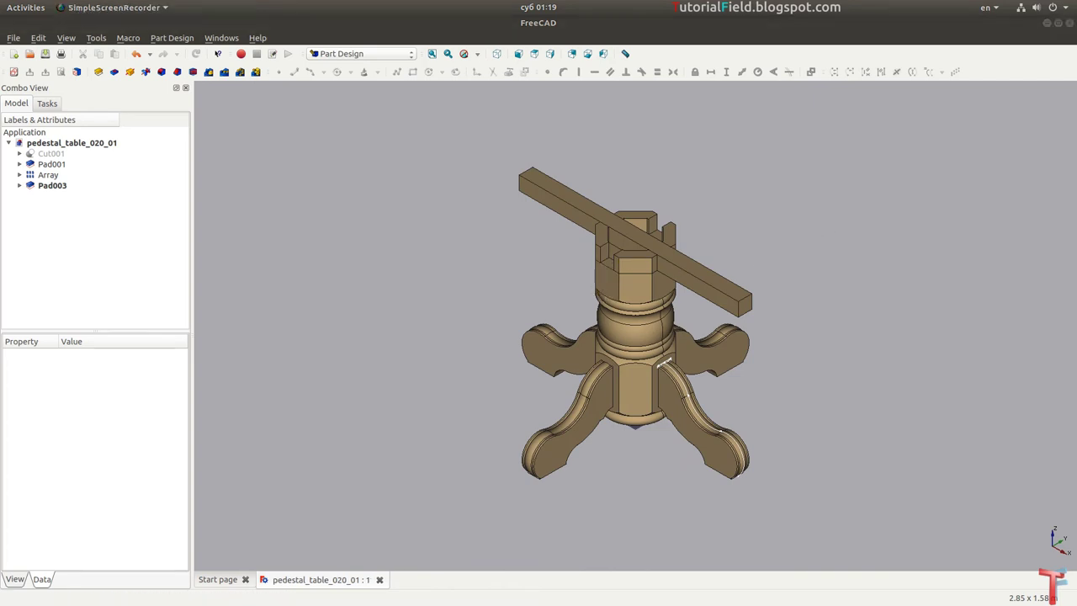
left_click(715, 295)
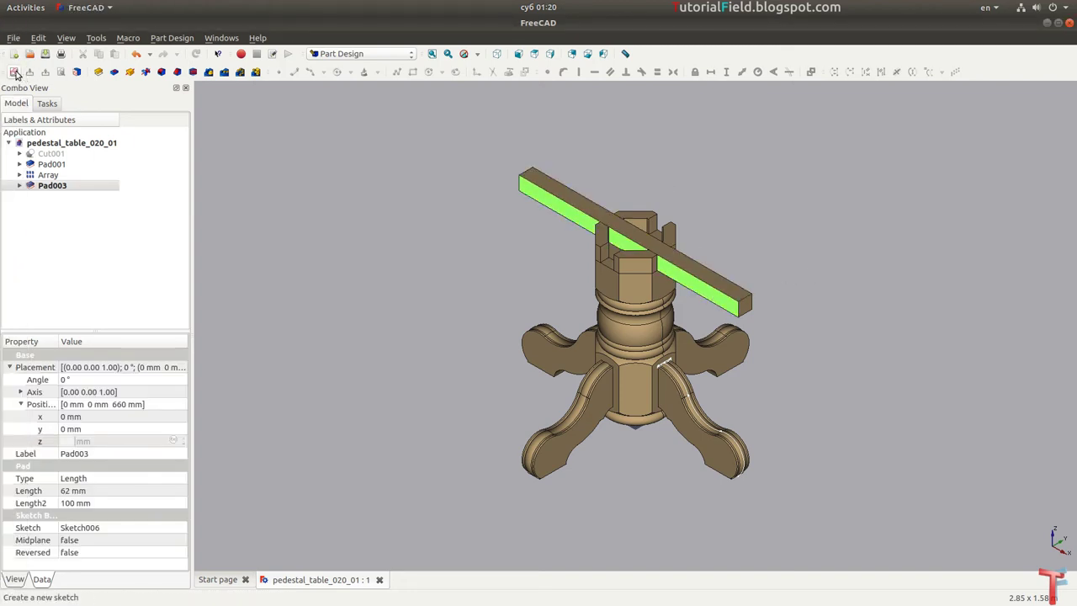
left_click(13, 72)
Step: Switch the model to wireframe display and zoom into the sketch
scroll(518, 97, "up", 2)
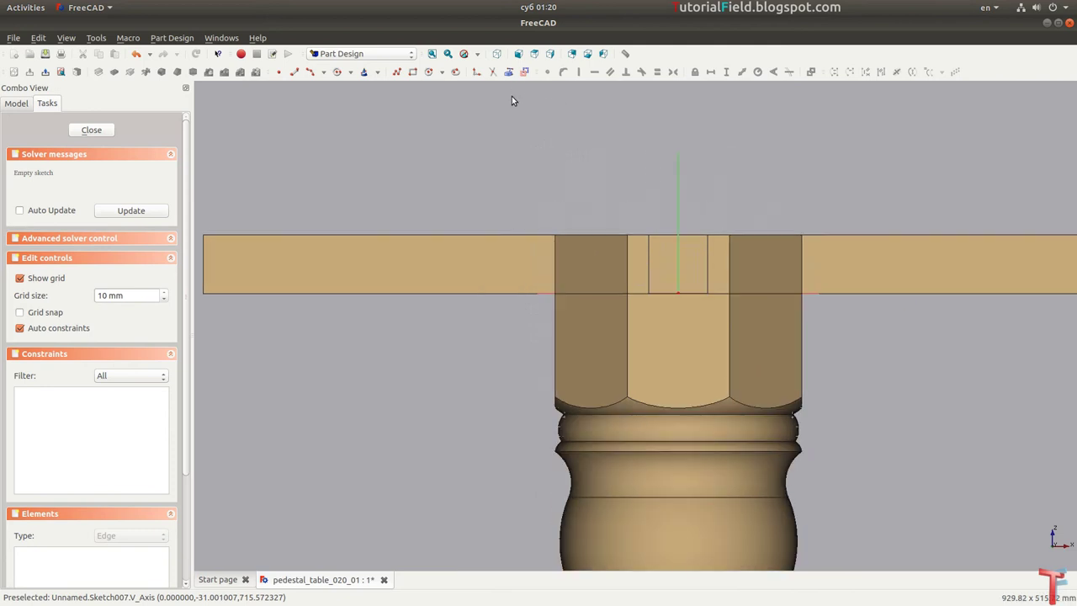
left_click(467, 53)
left_click(499, 110)
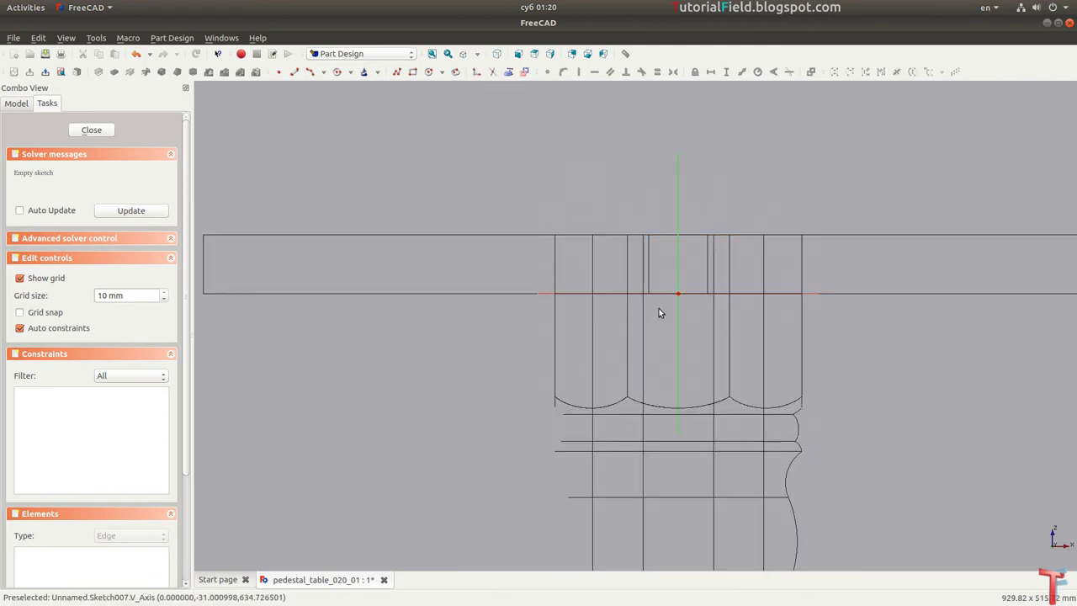
scroll(659, 308, "up", 2)
scroll(654, 296, "up", 2)
scroll(586, 300, "up", 1)
middle_click_drag(594, 303, 596, 304)
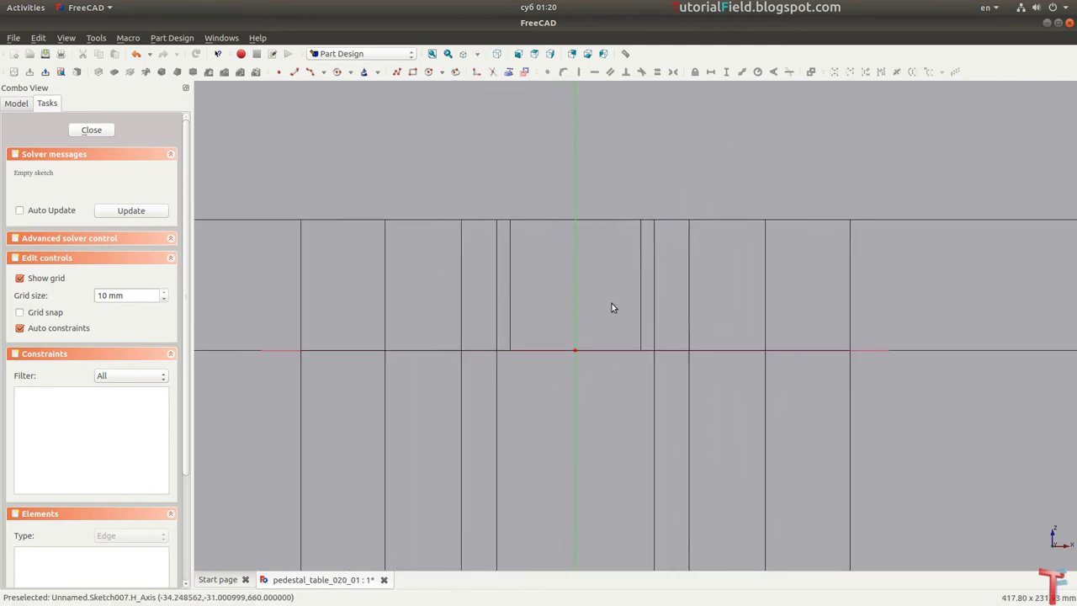
Step: Draw a rectangle on the axis and make it symmetric about the vertical axis
left_click(412, 74)
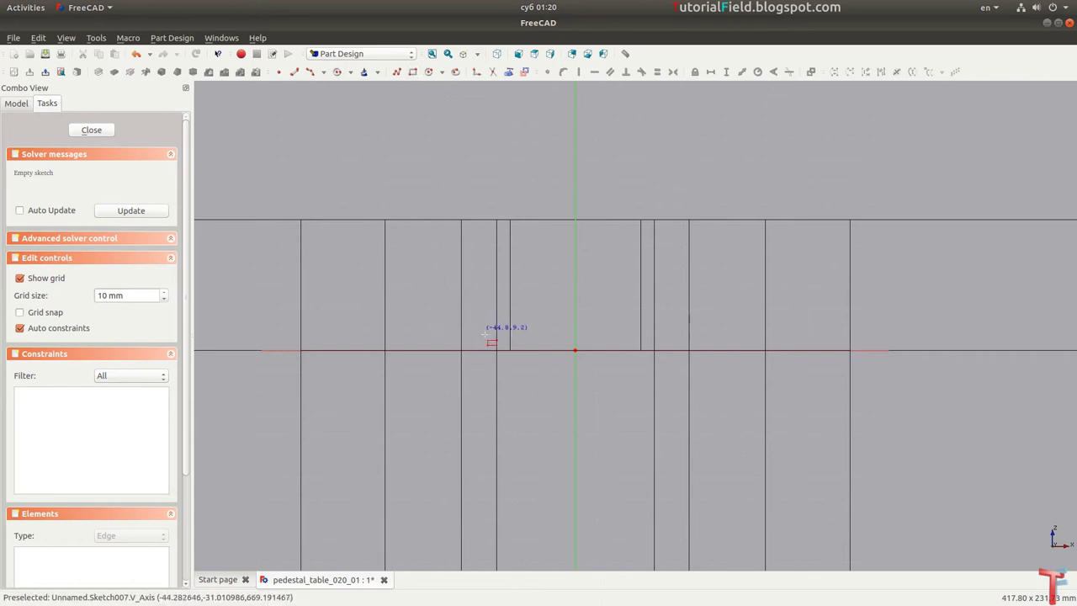
left_click(505, 349)
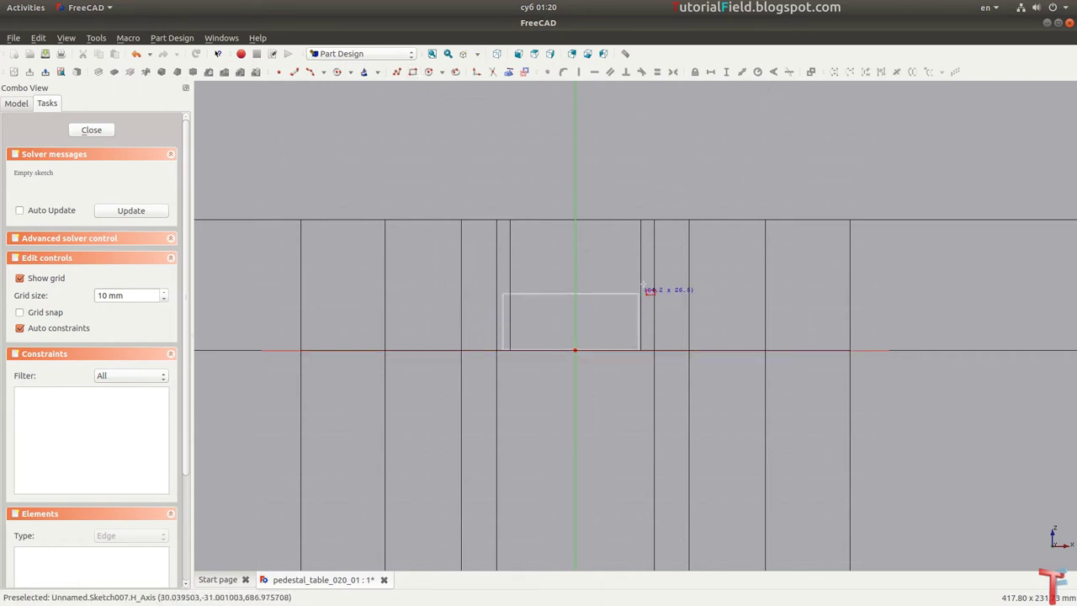
left_click(644, 283)
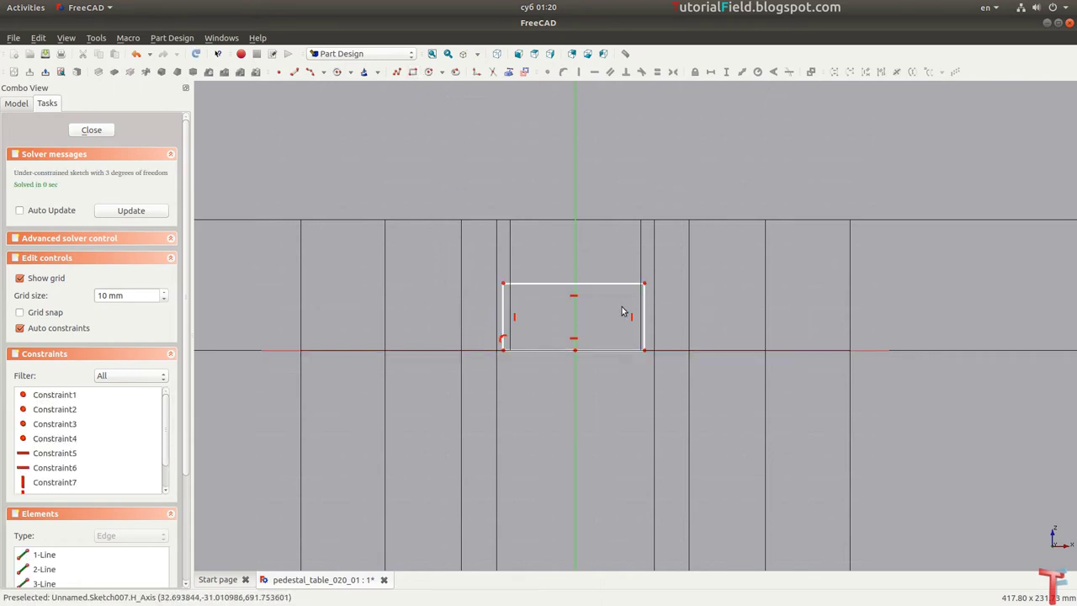
right_click(646, 354)
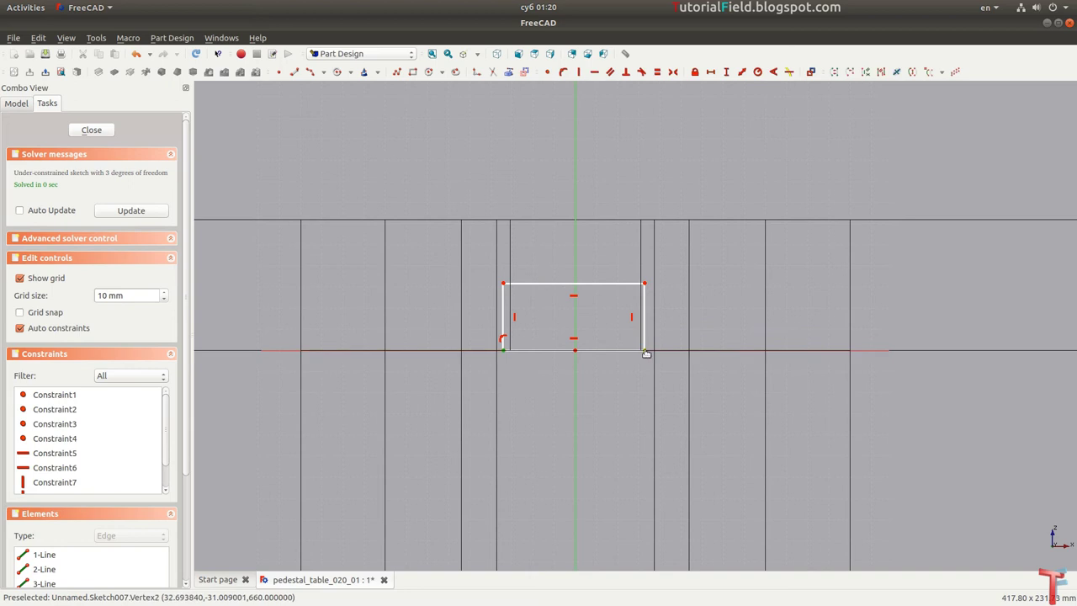
left_click(601, 385)
key("s")
Step: Constrain the rectangle to 62 mm wide and 31 mm high
scroll(581, 297, "up", 2)
type("l")
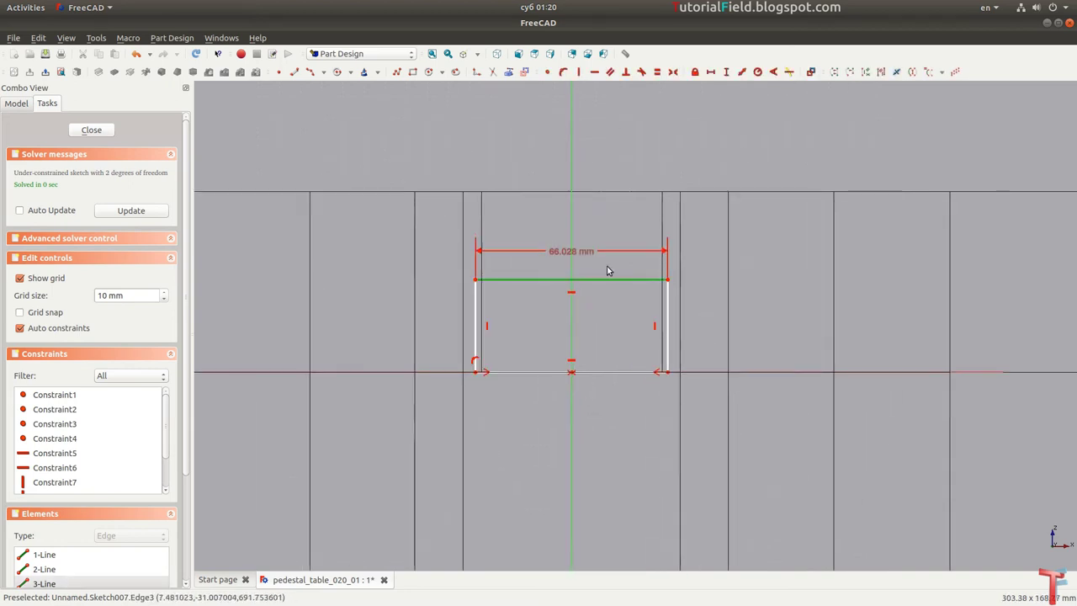
type("62")
key("Return")
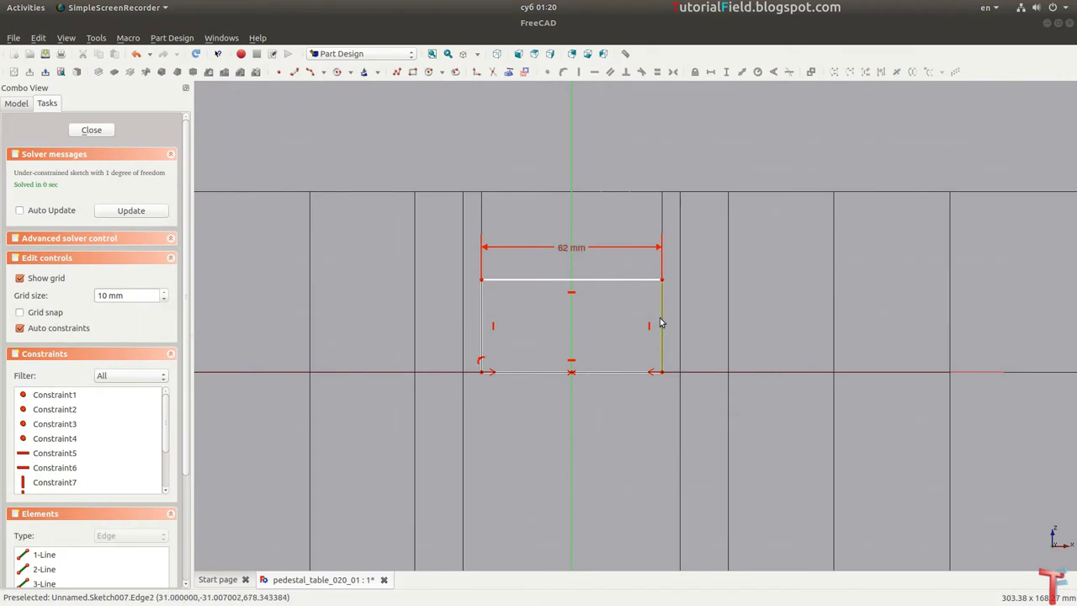
left_click(661, 323)
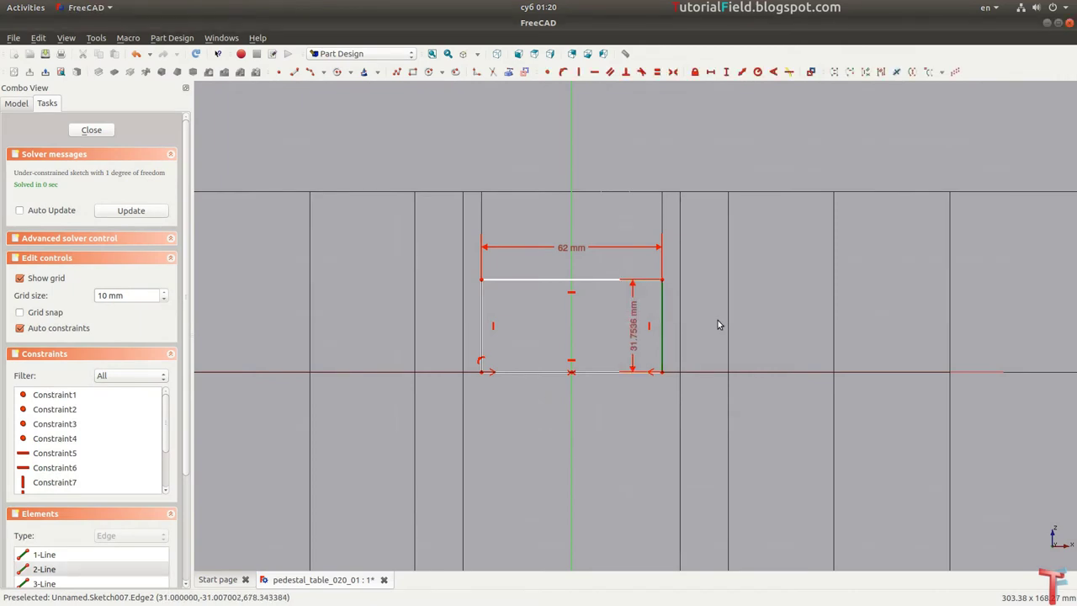
type("i31")
key("Return")
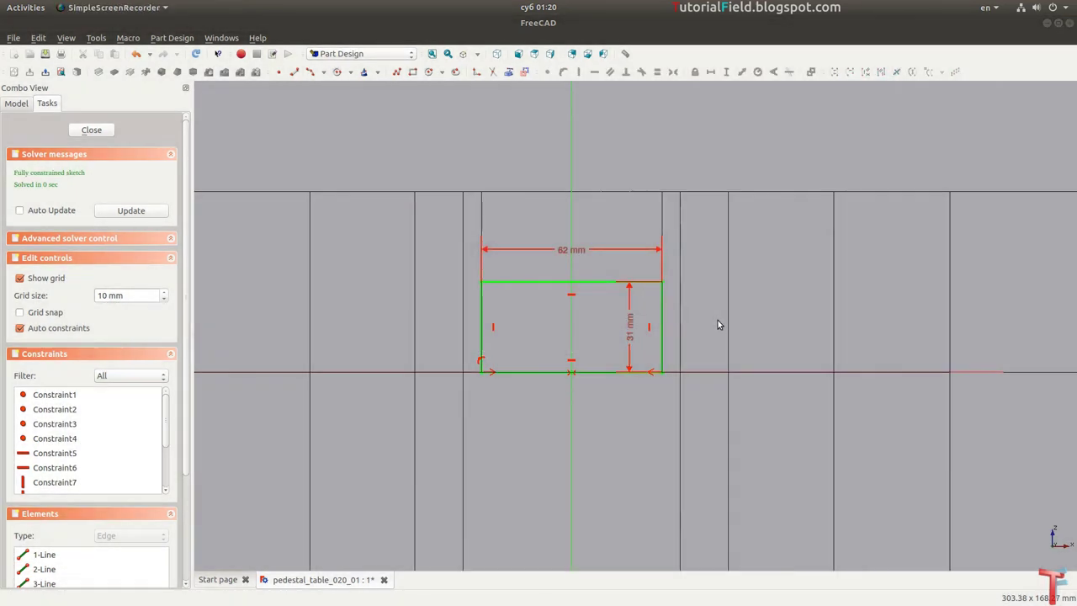
left_click_drag(633, 316, 703, 344)
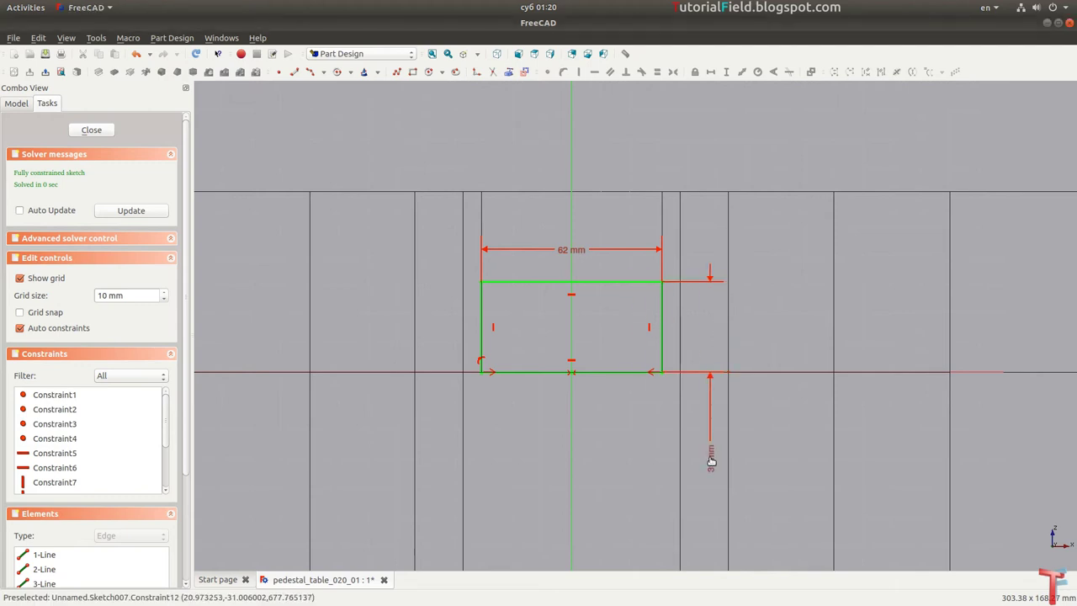
scroll(703, 320, "down", 3)
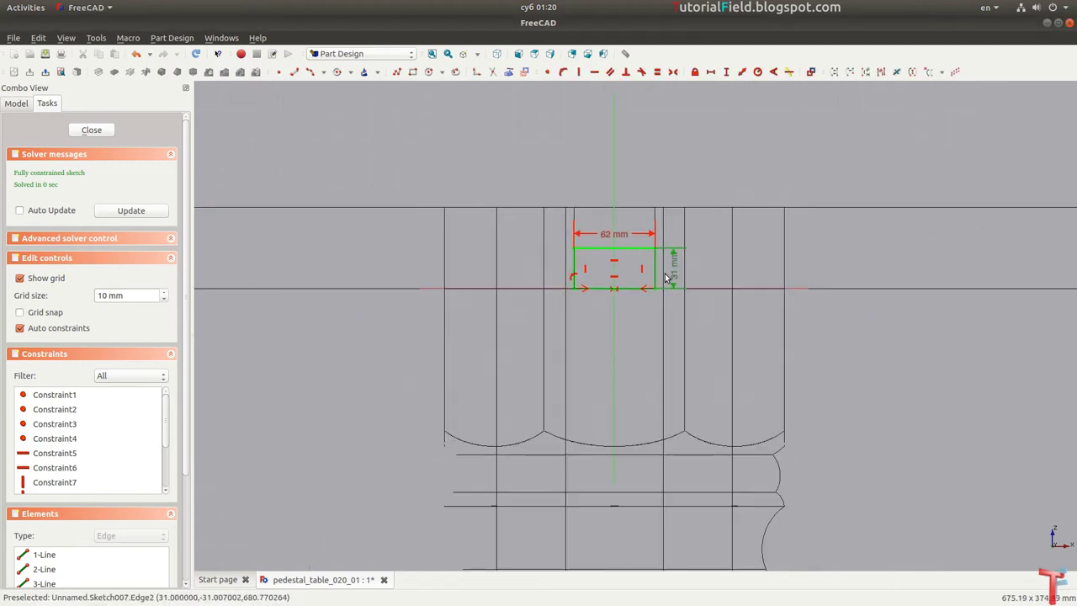
scroll(674, 327, "down", 3)
scroll(692, 334, "down", 2)
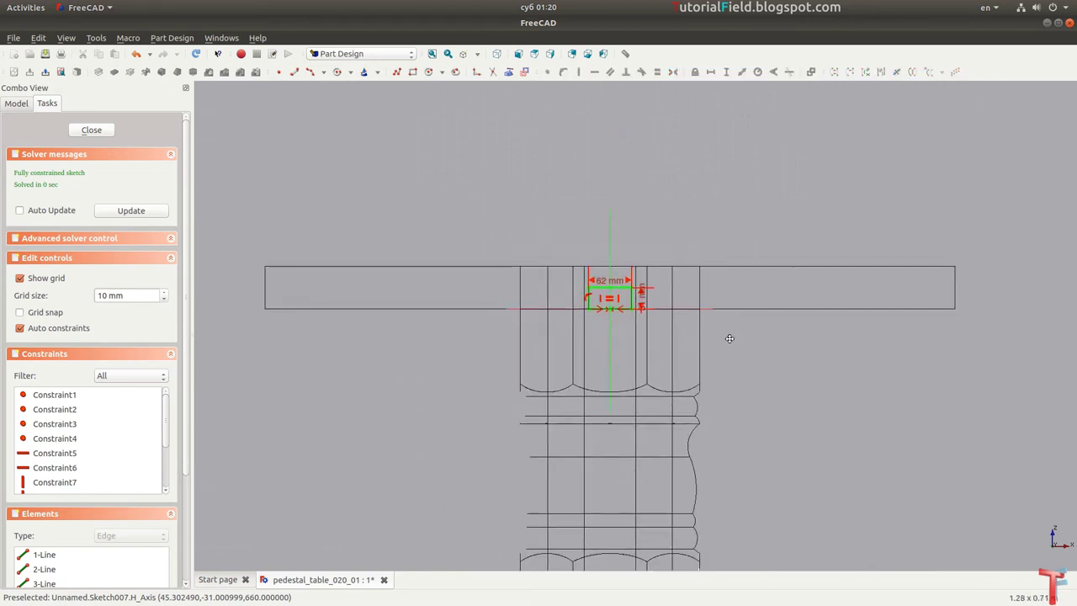
scroll(758, 313, "up", 2)
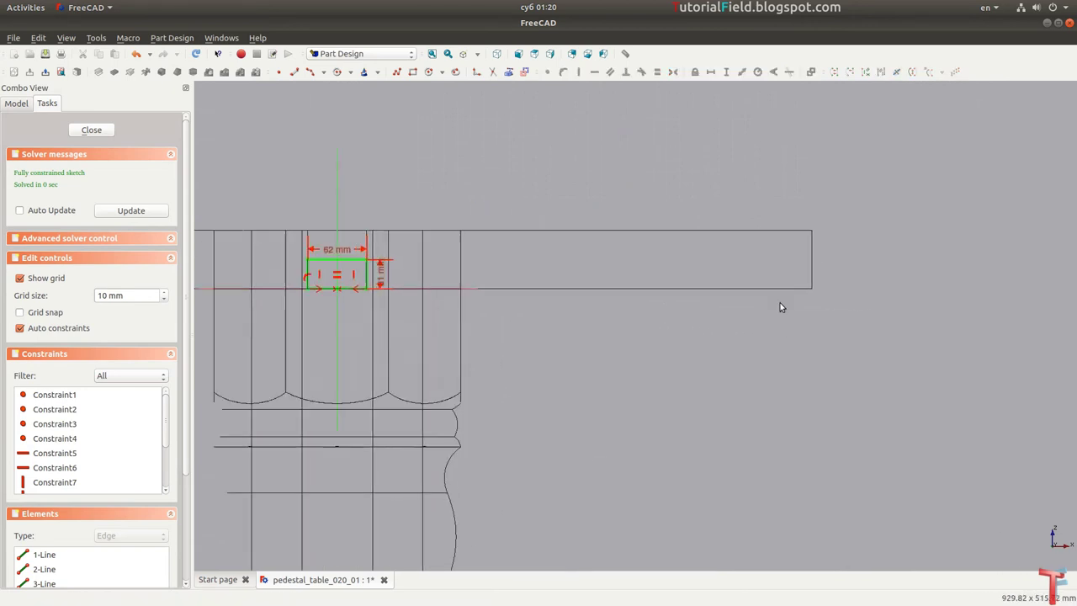
scroll(775, 324, "up", 1)
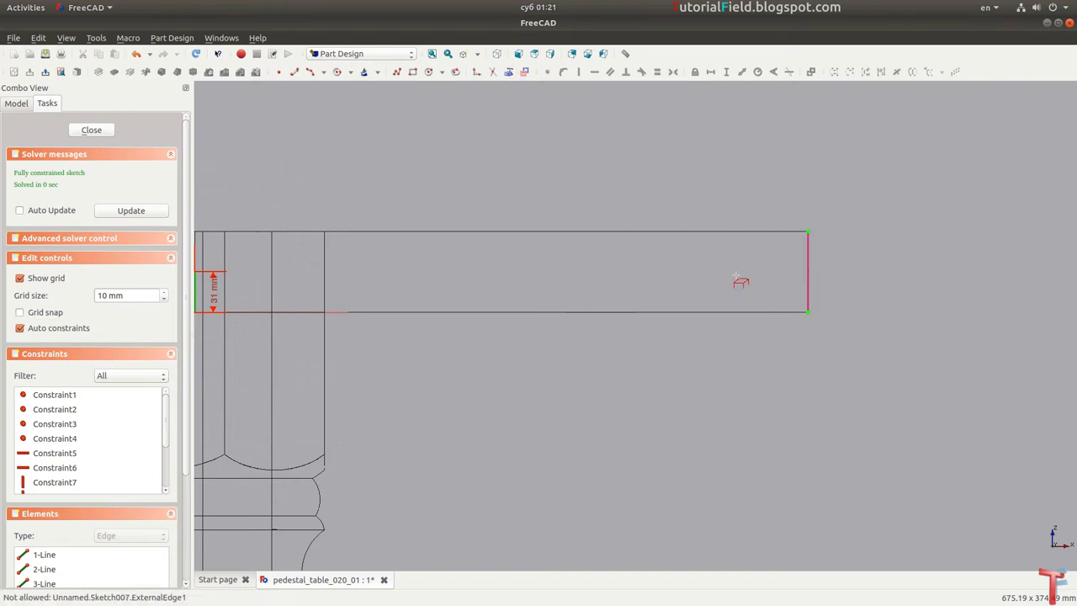
Step: Draw a closed four-sided notch outline along the beam's lower edge near its right end
middle_click_drag(507, 298, 810, 276)
scroll(615, 283, "down", 1)
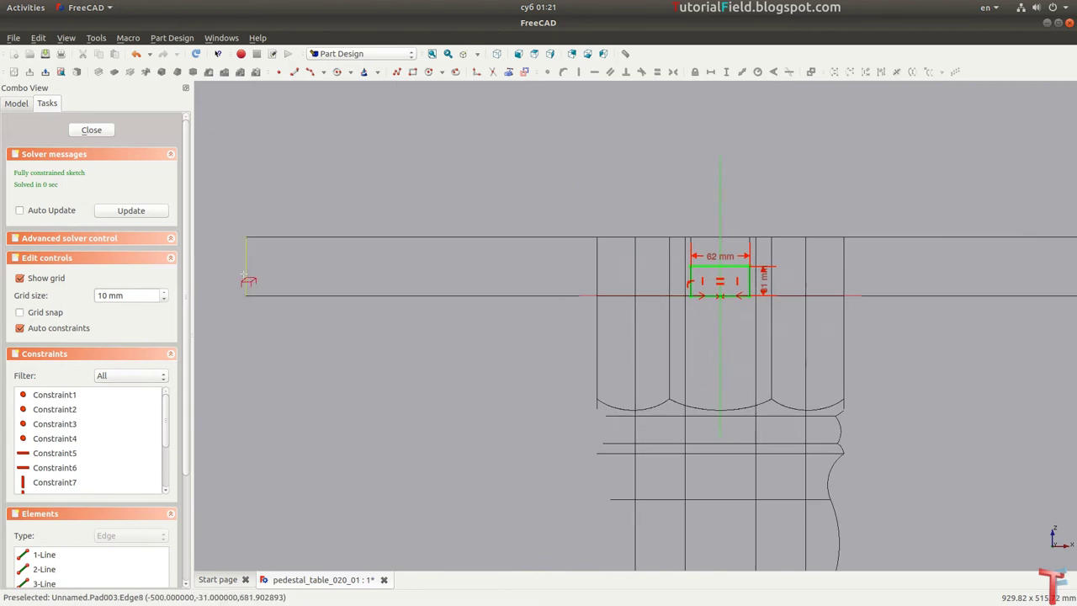
middle_click_drag(362, 268, 763, 278)
scroll(763, 278, "up", 2)
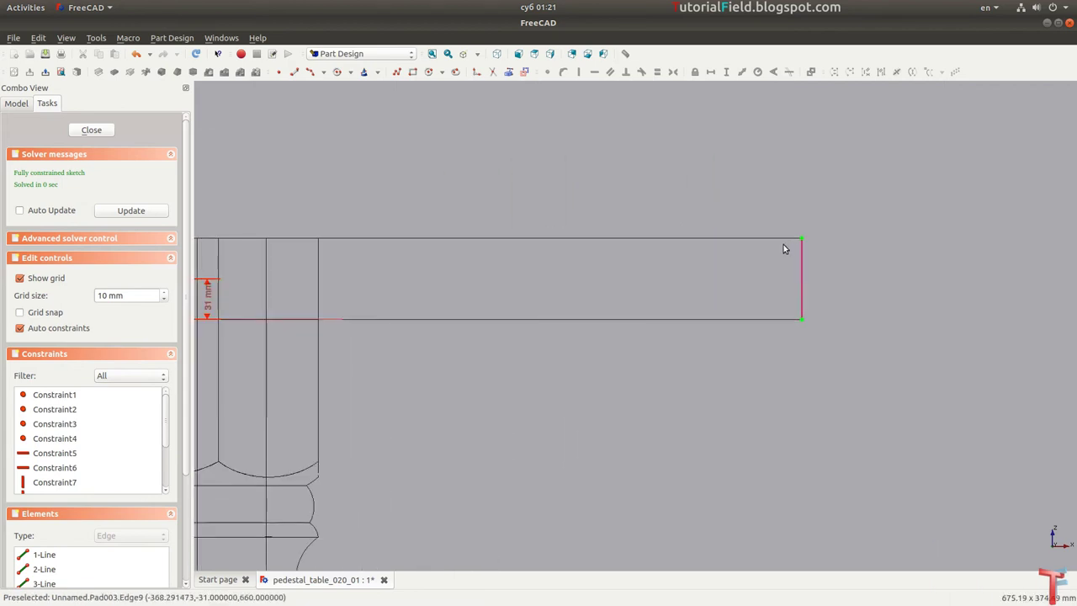
scroll(632, 226, "up", 2)
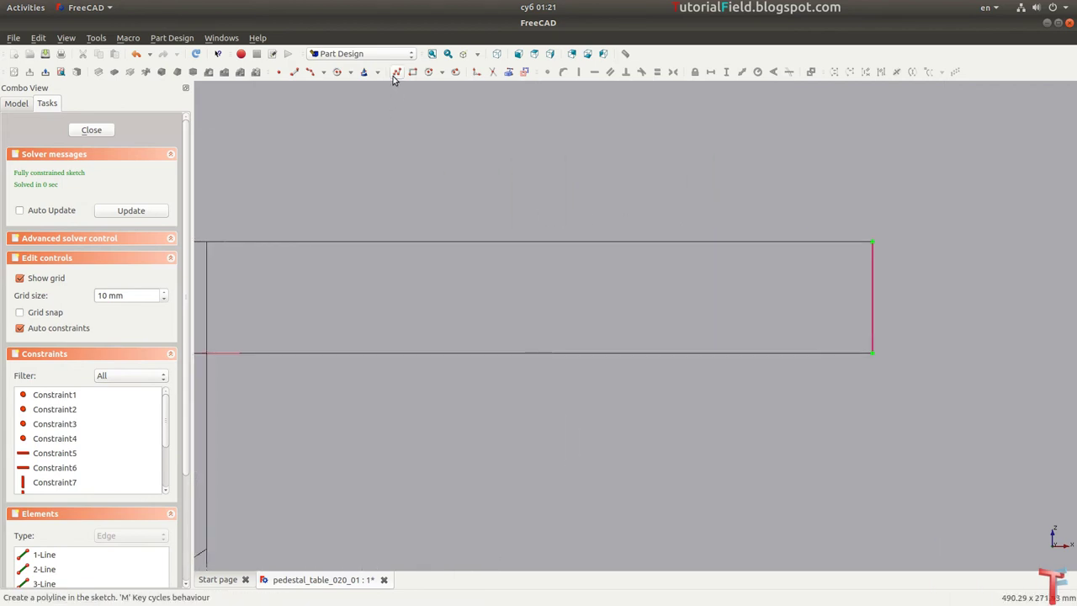
left_click(396, 72)
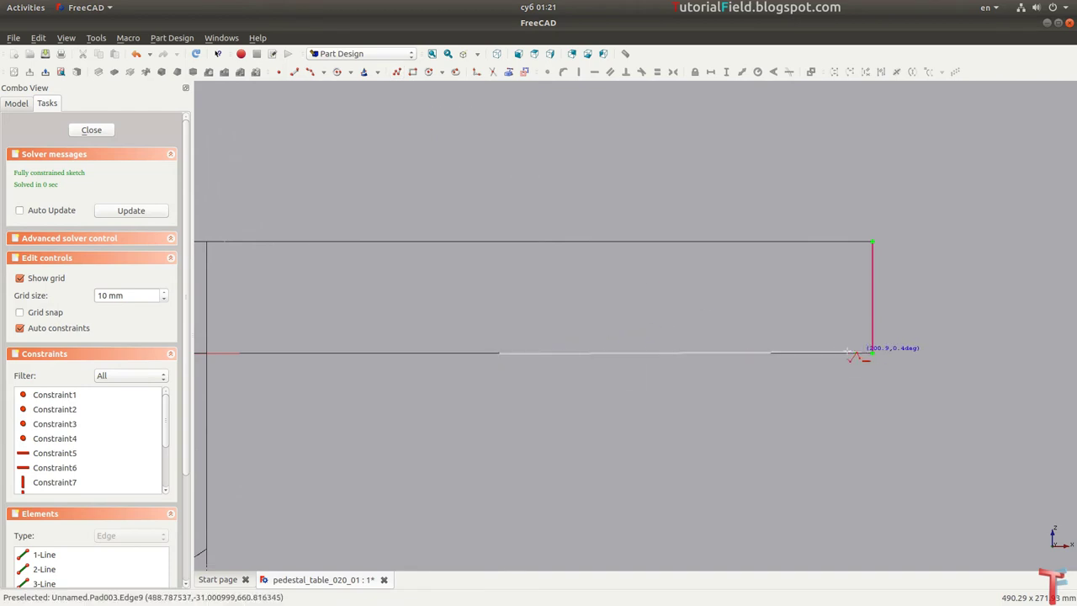
left_click(841, 353)
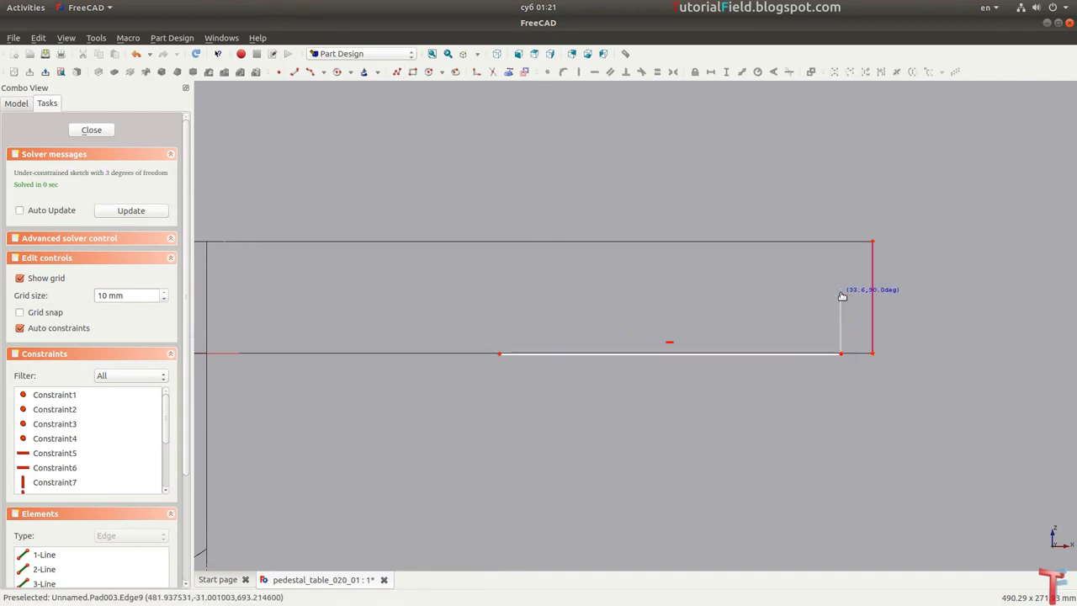
left_click(841, 294)
left_click(566, 294)
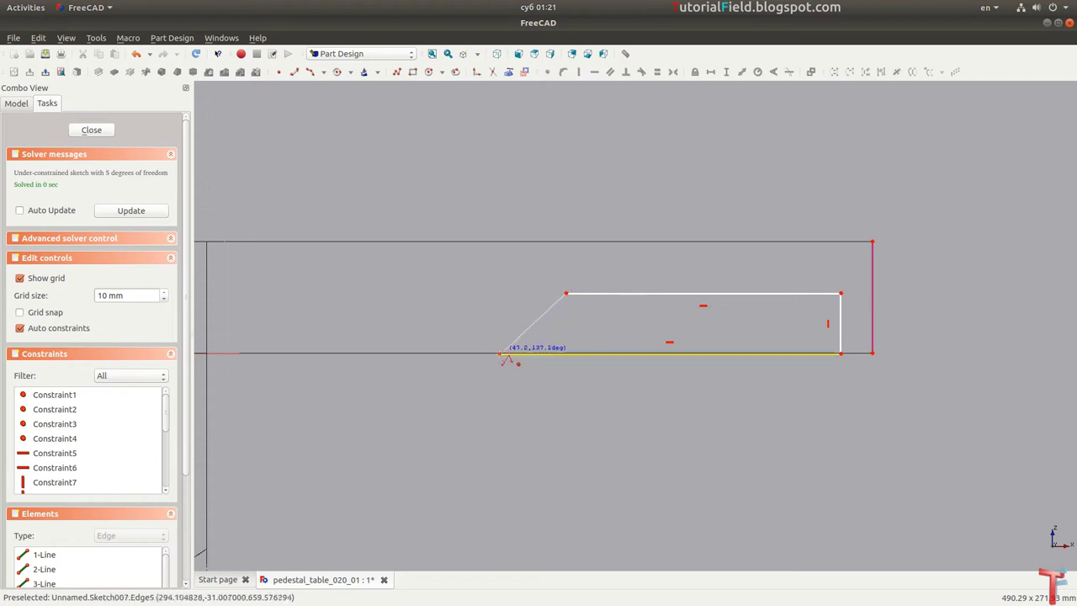
left_click(500, 353)
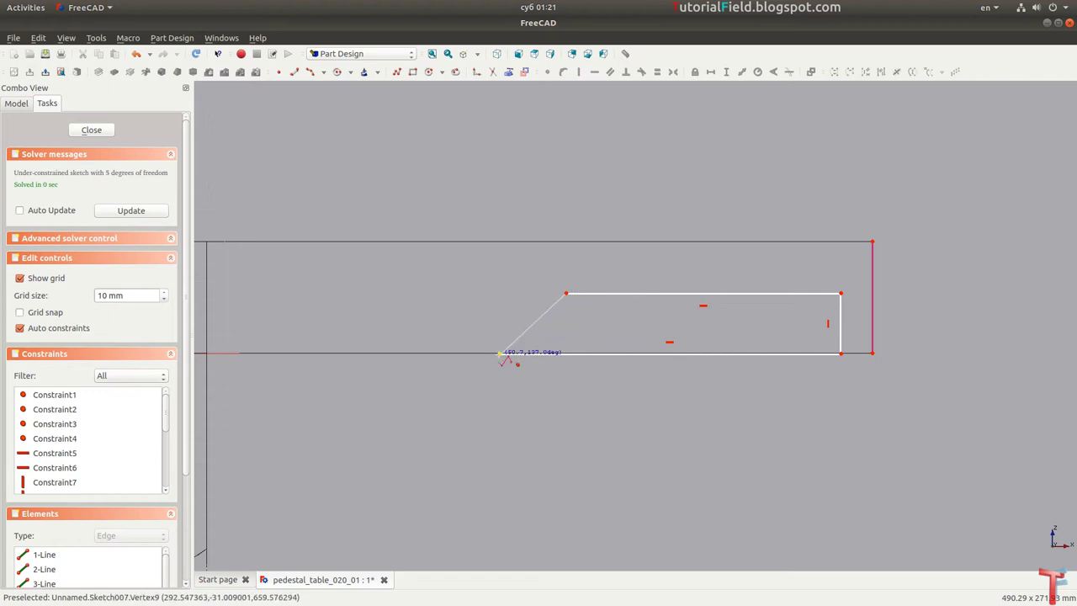
Step: Dimension the notch's bottom edge to 230 mm and its height to 31 mm
left_click(598, 352)
key("l")
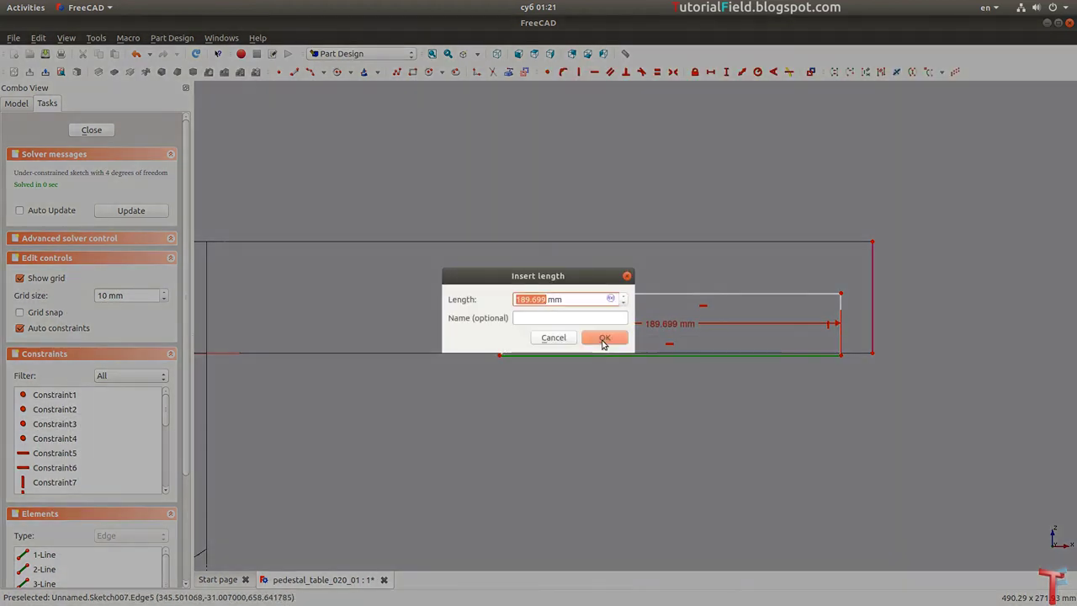
type("230")
left_click(602, 343)
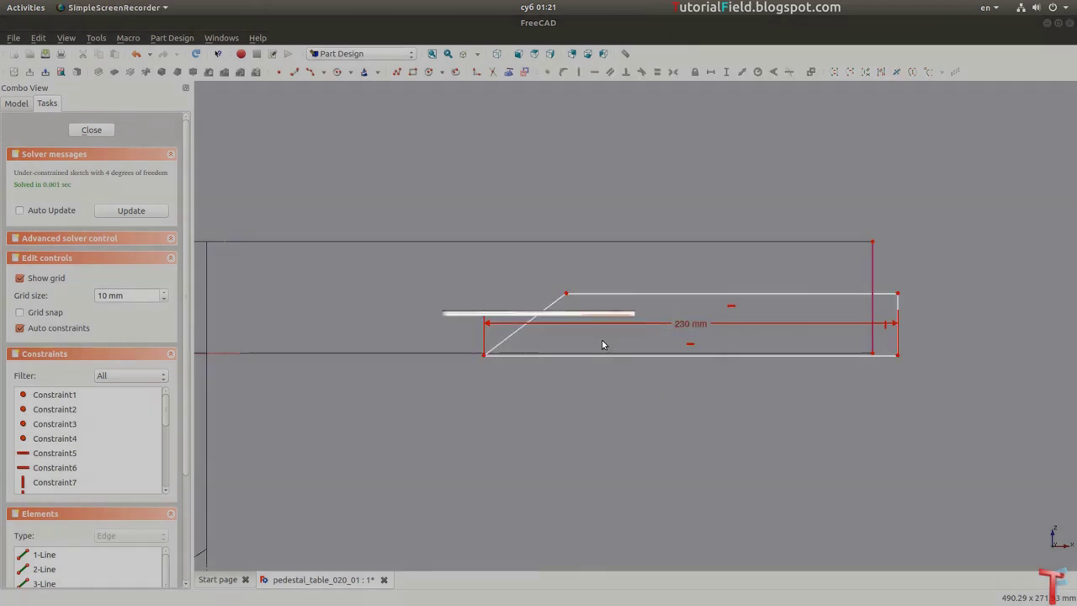
mouse_move(682, 327)
left_mouse_down()
mouse_move(687, 373)
mouse_move(635, 357)
left_mouse_up()
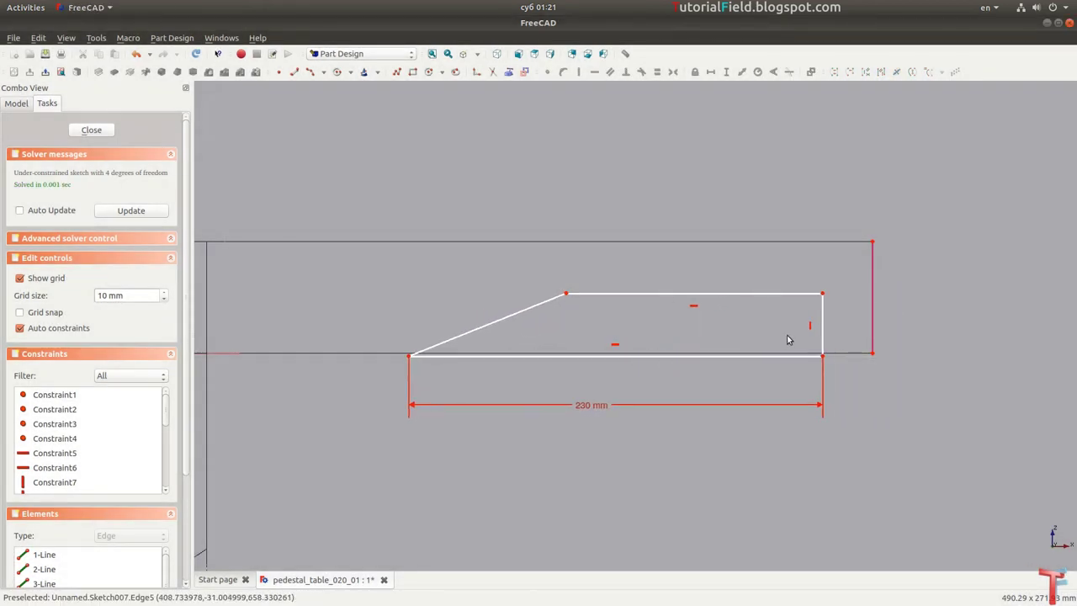
left_click(823, 336)
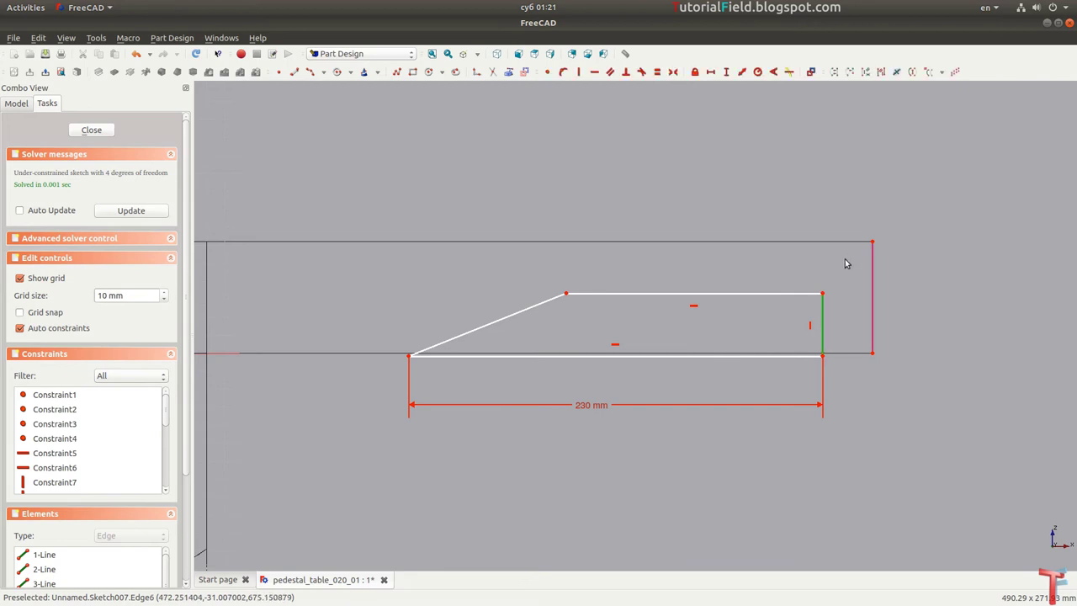
key("i")
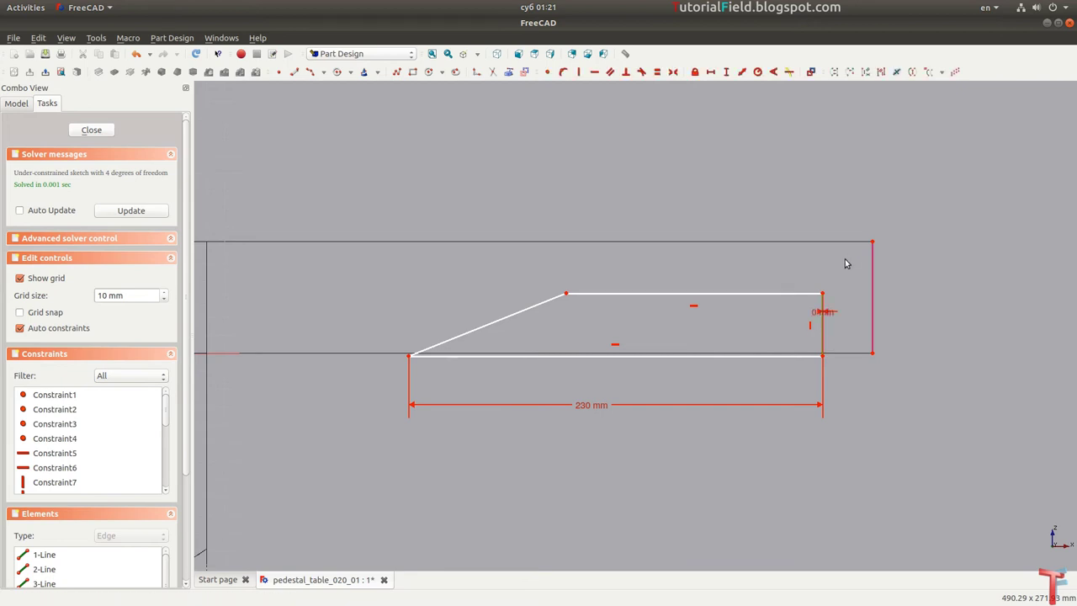
key("Escape")
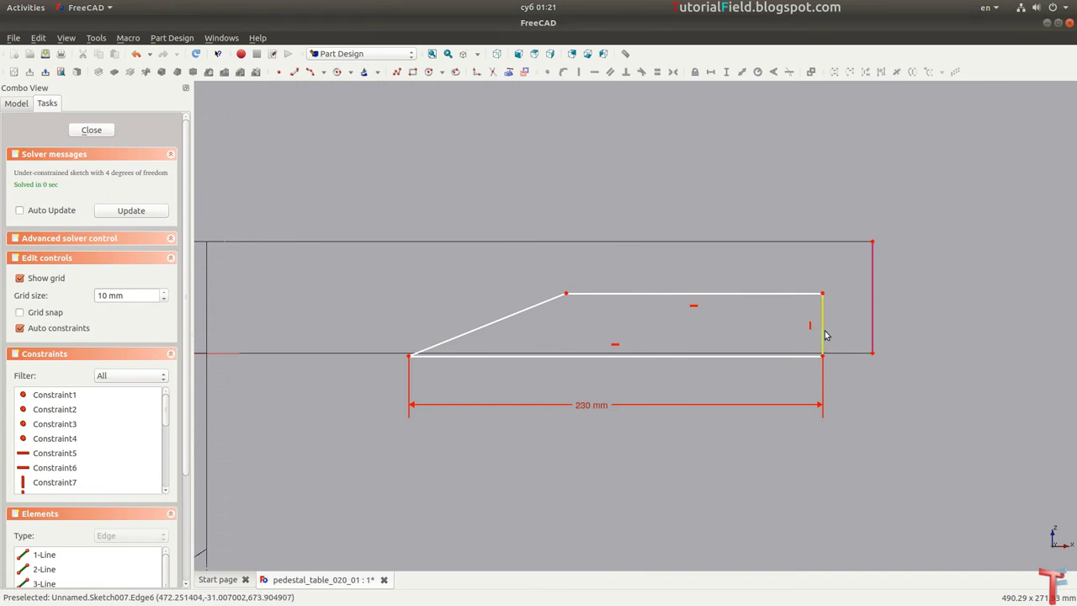
type("i")
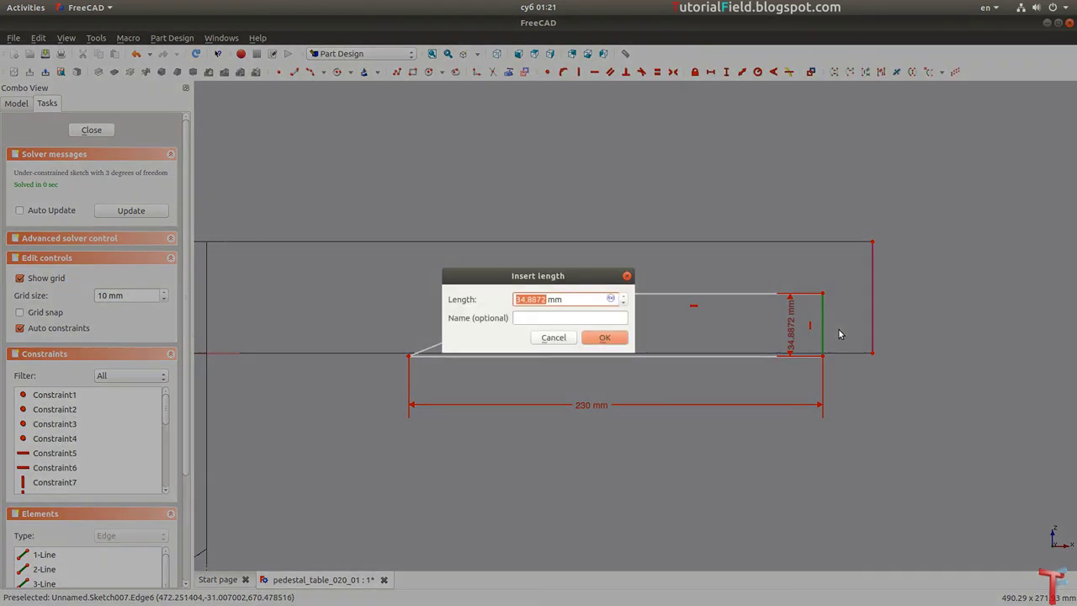
type("31")
key("Return")
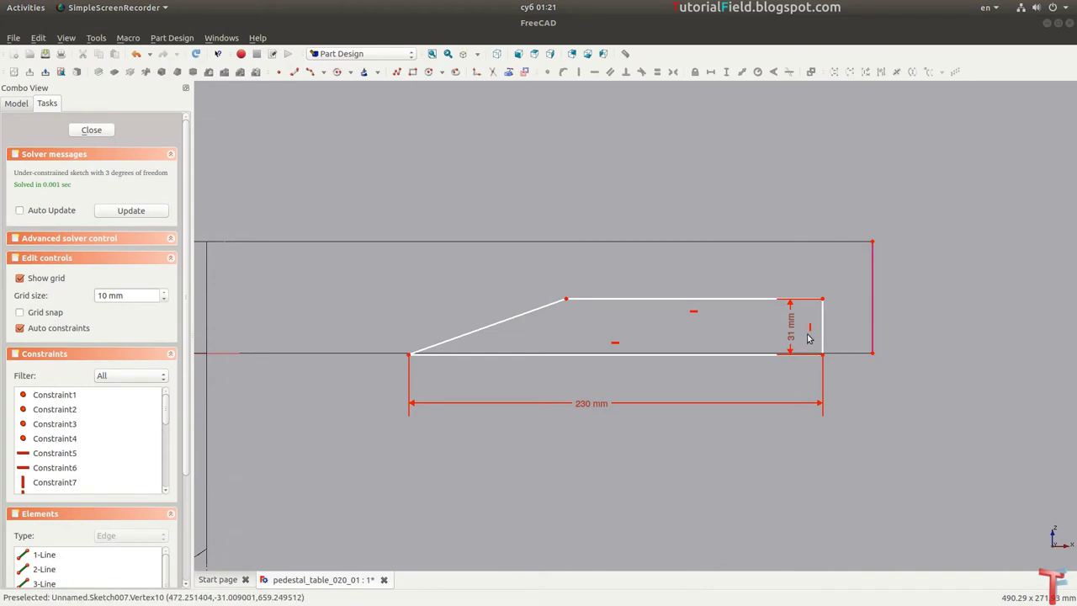
left_click_drag(793, 337, 870, 339)
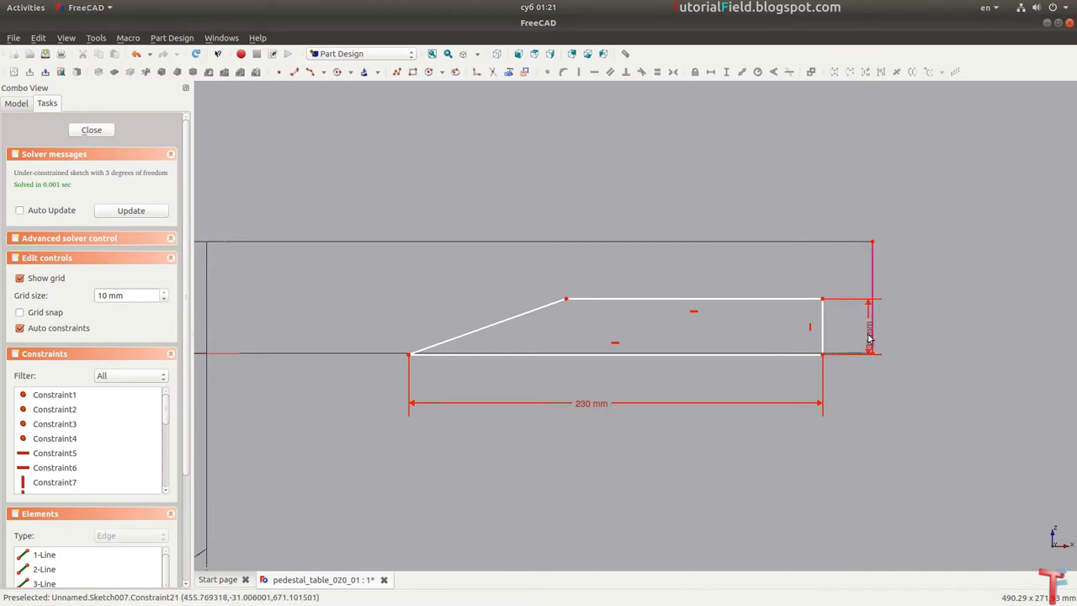
Step: Join the notch's lower-right corner to the beam end and set the top edge to 190 mm
left_click(823, 355)
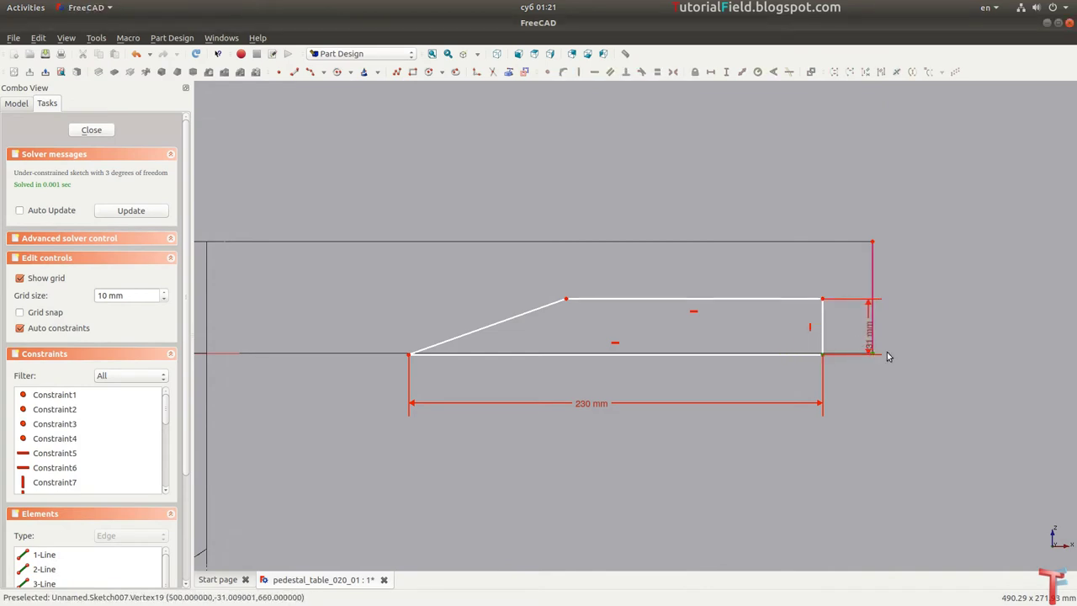
key("c")
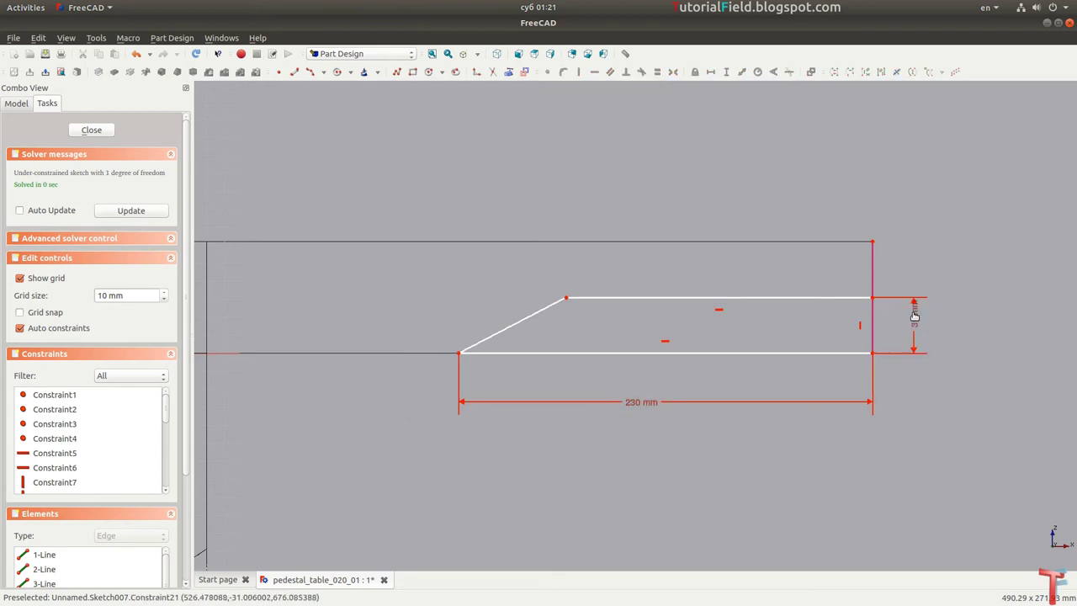
left_click(849, 298)
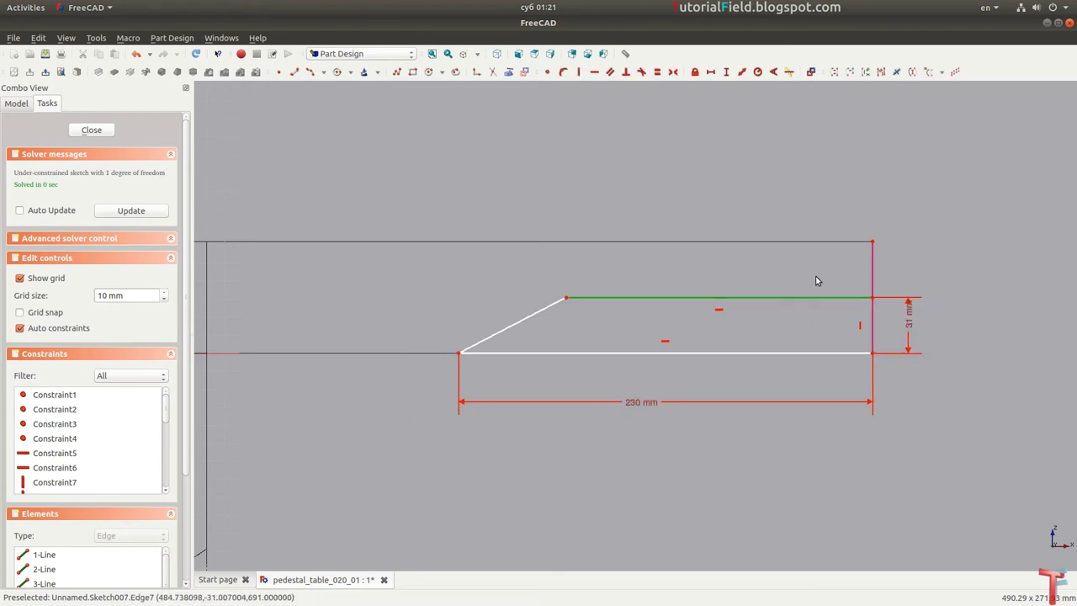
key("l")
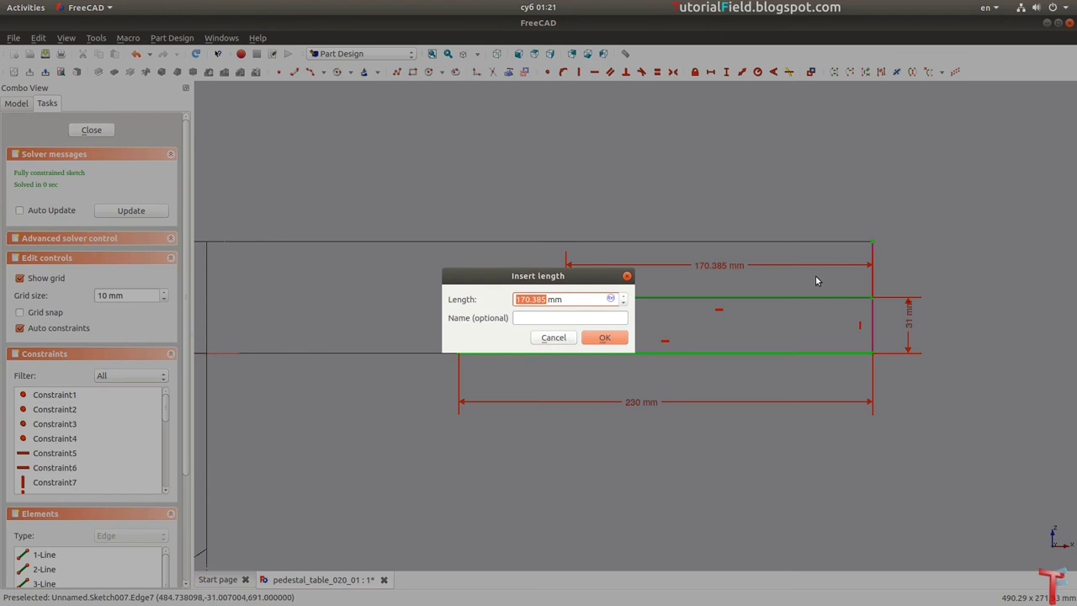
type("190")
key("Return")
scroll(816, 276, "down", 5)
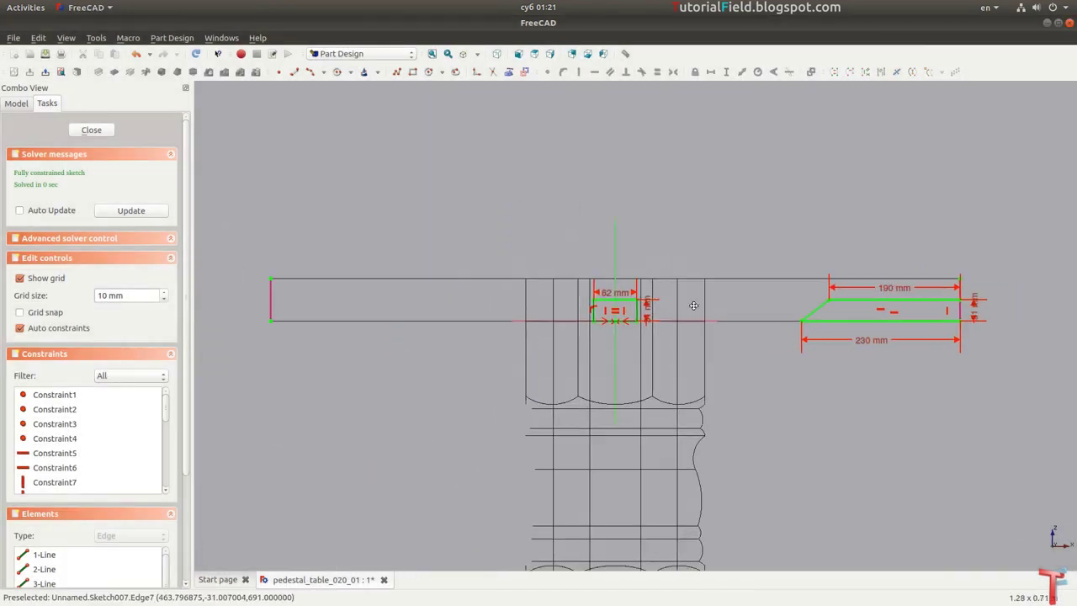
scroll(449, 335, "up", 3)
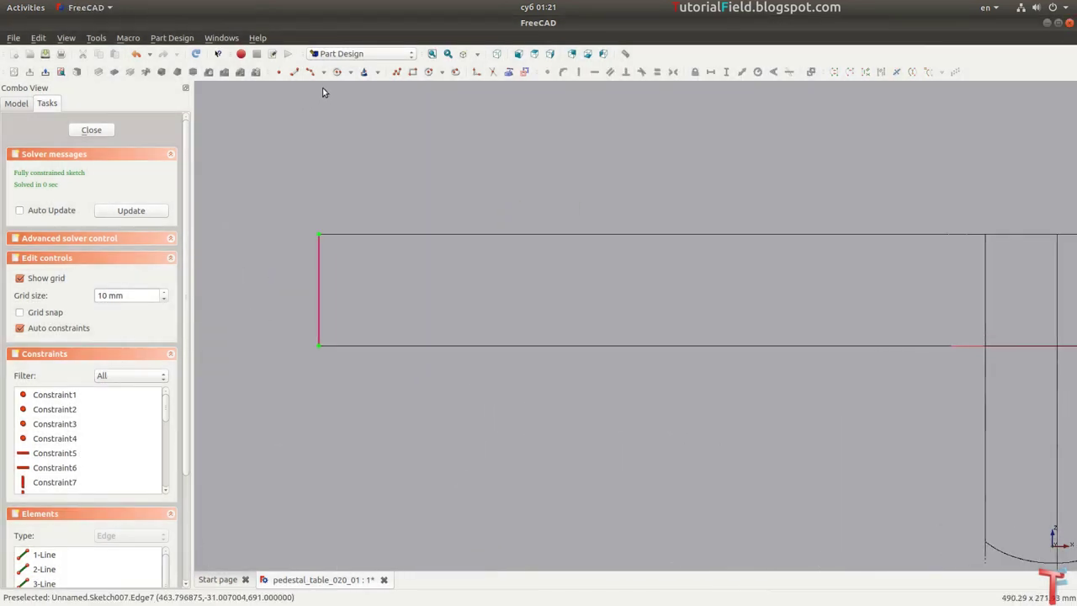
Step: Draw a closed four-sided polyline for the notch at the beam's left end
left_click(395, 72)
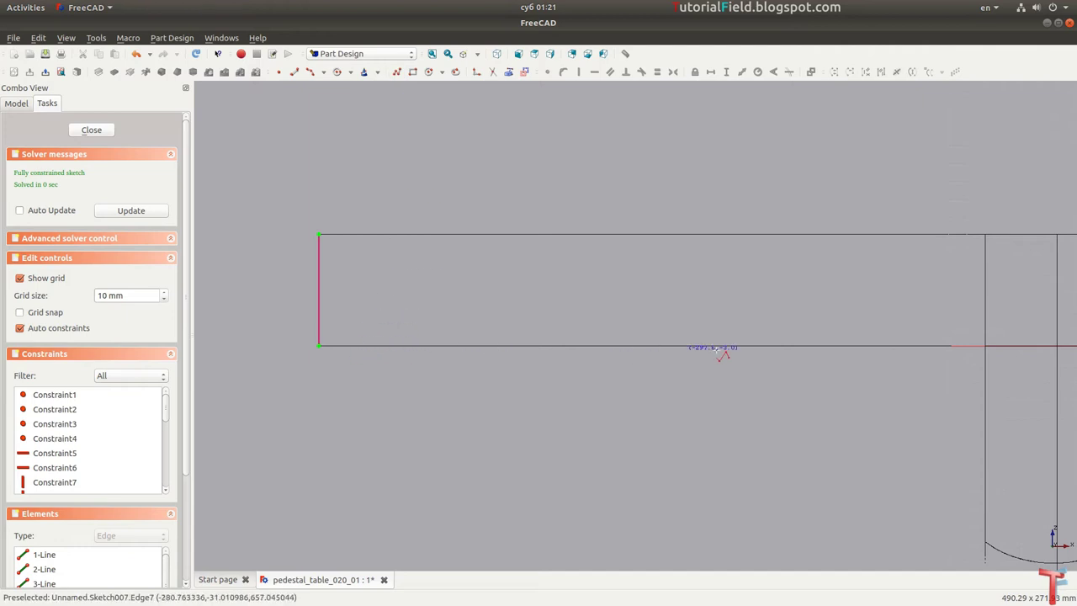
left_click(752, 345)
left_click(354, 345)
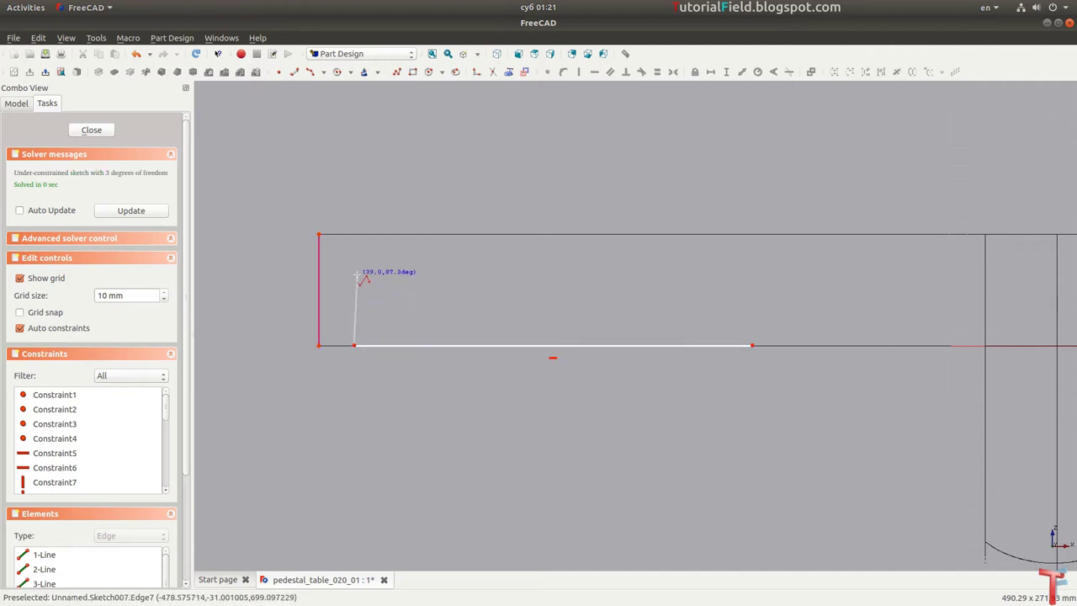
left_click(357, 276)
left_click(658, 276)
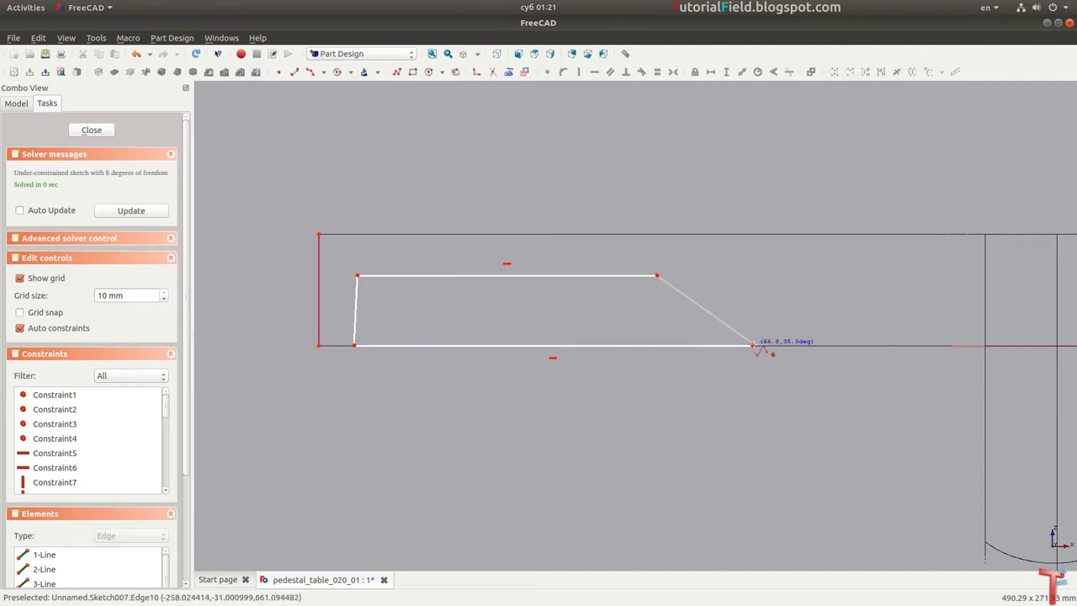
left_click(752, 345)
Step: Constrain the left notch's vertical edge to 31 mm and its top edge to 190 mm
left_click(361, 319)
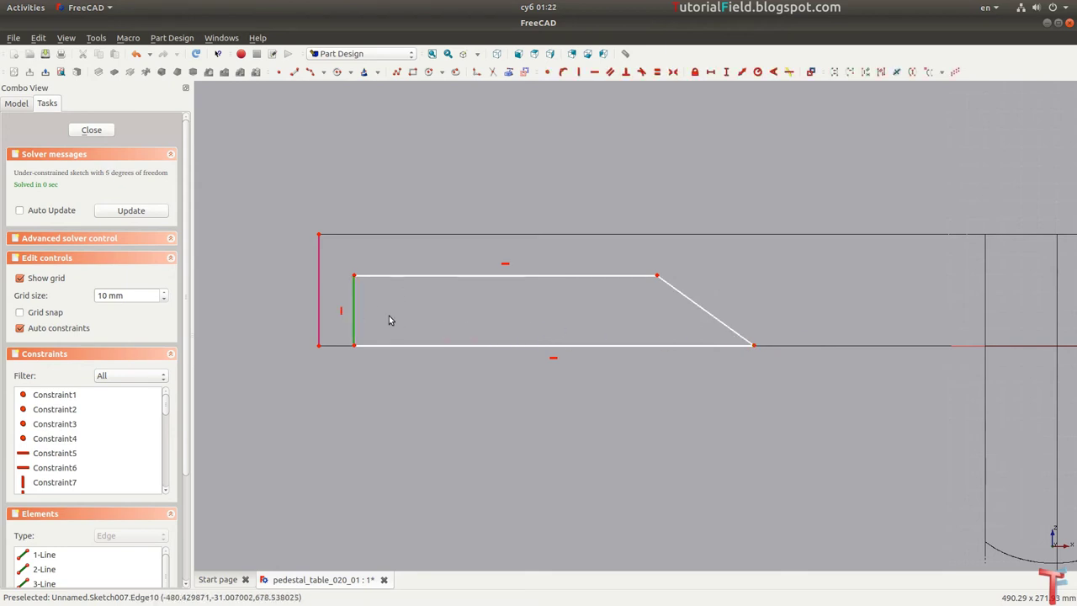
type("i31")
key("Return")
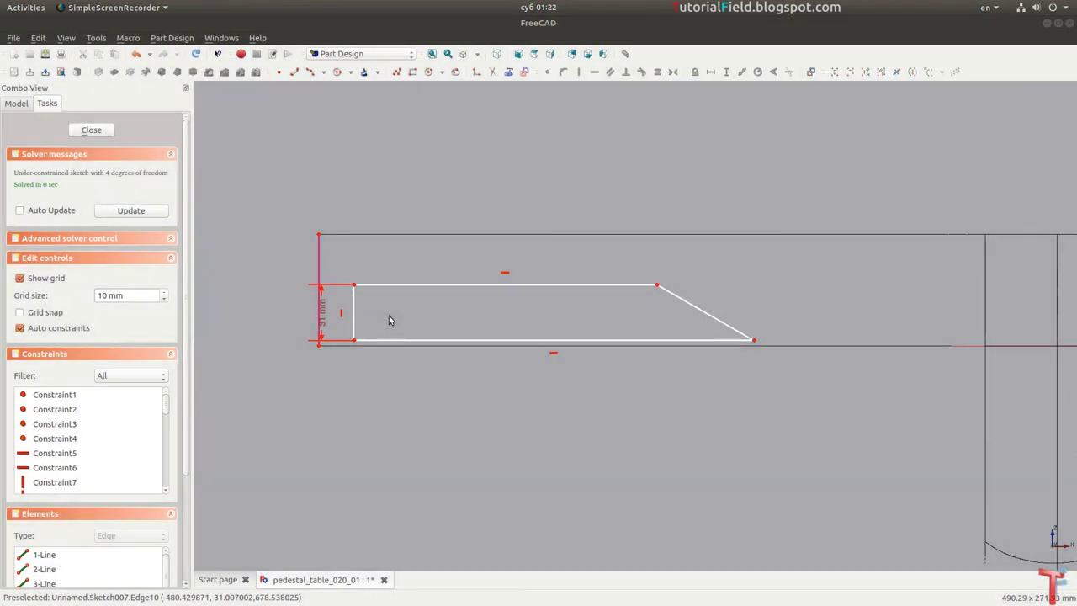
left_click(428, 285)
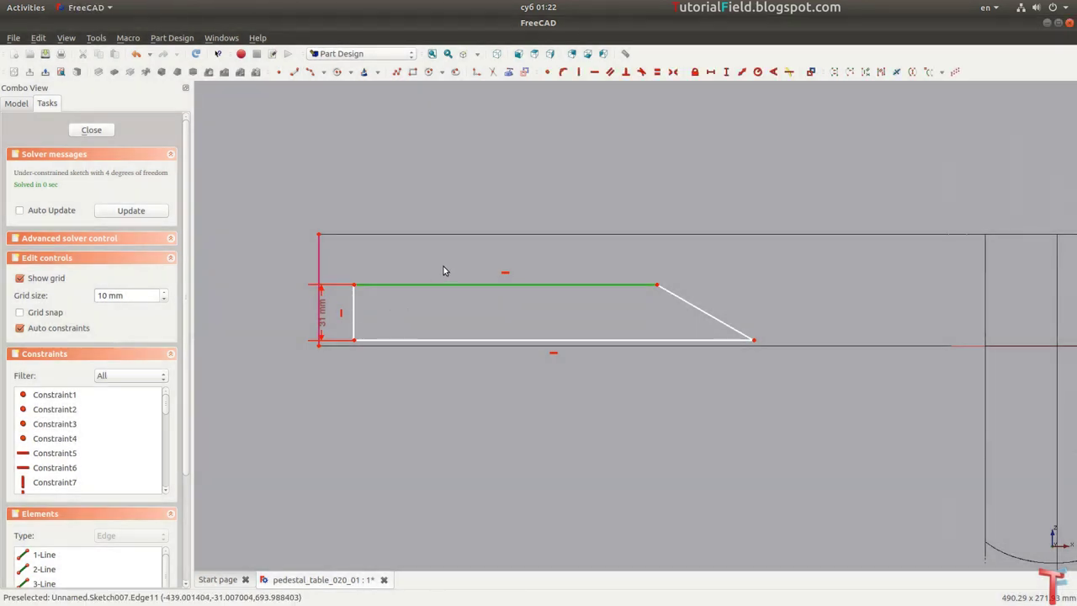
type("l190")
key("Return")
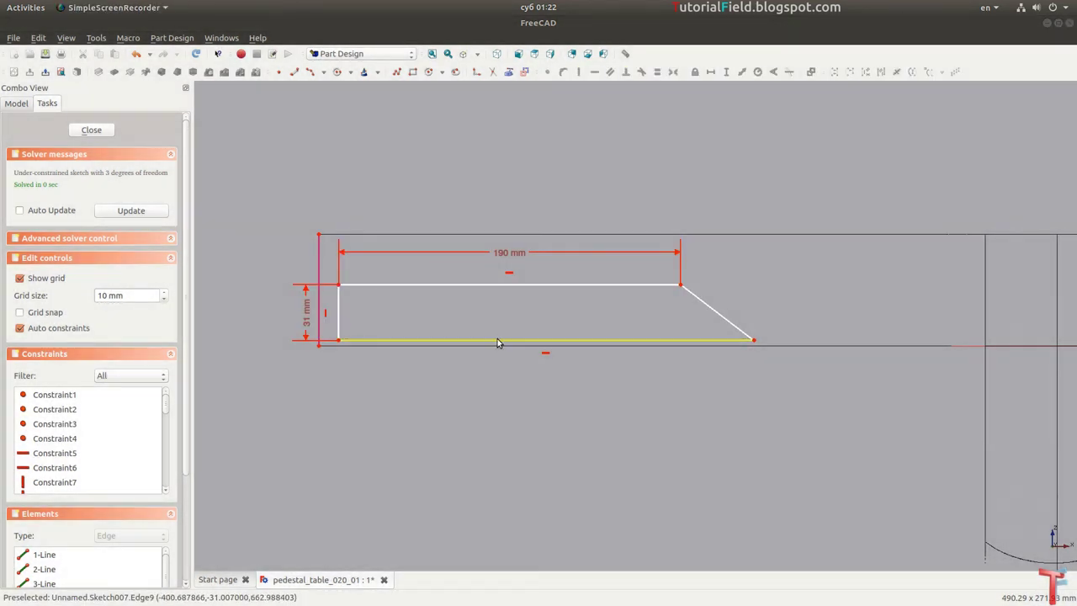
Step: Set the notch's bottom edge to 230 mm and make its lower-left corner coincident with the beam end
left_click(498, 341)
key("l")
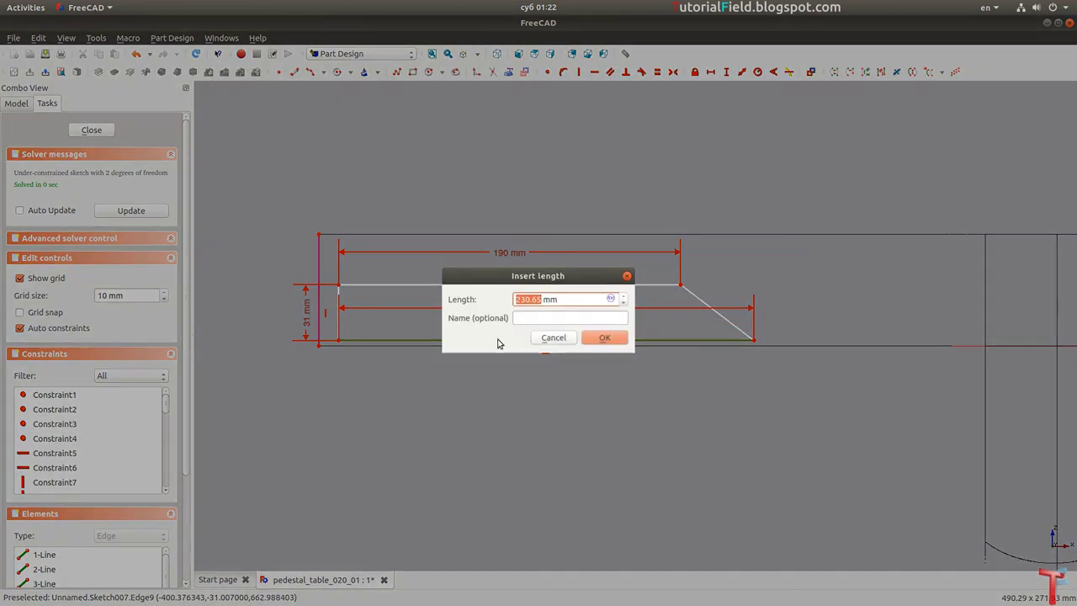
type("230")
key("Return")
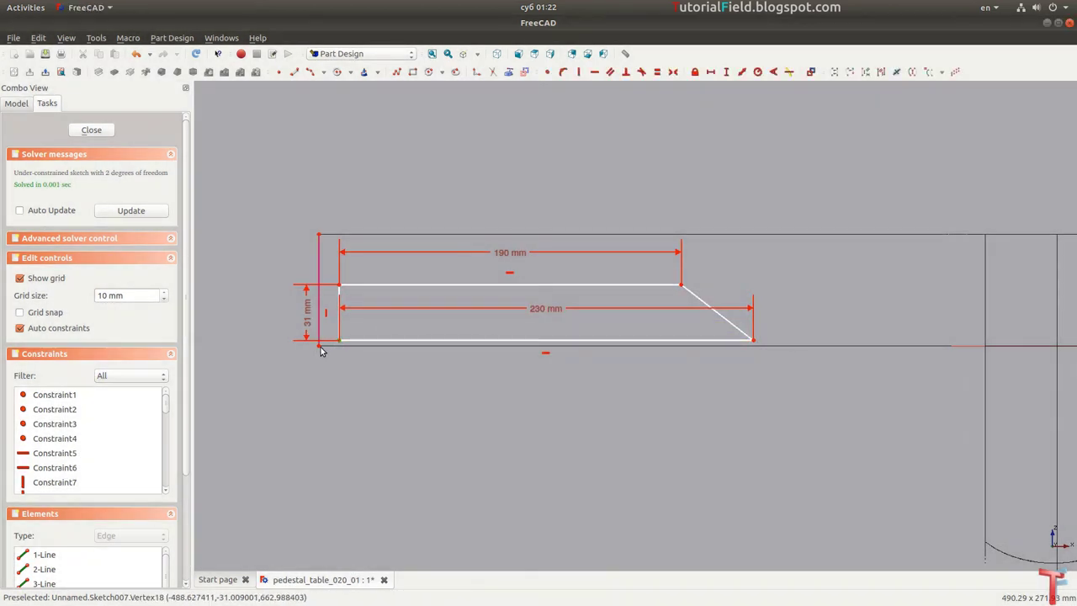
key("c")
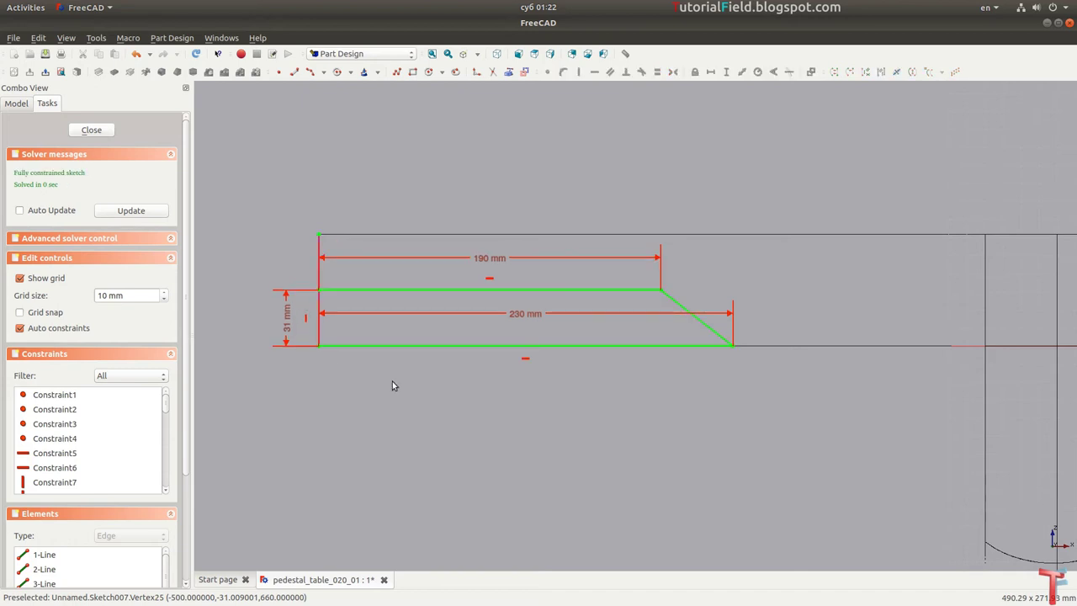
scroll(471, 252, "down", 2)
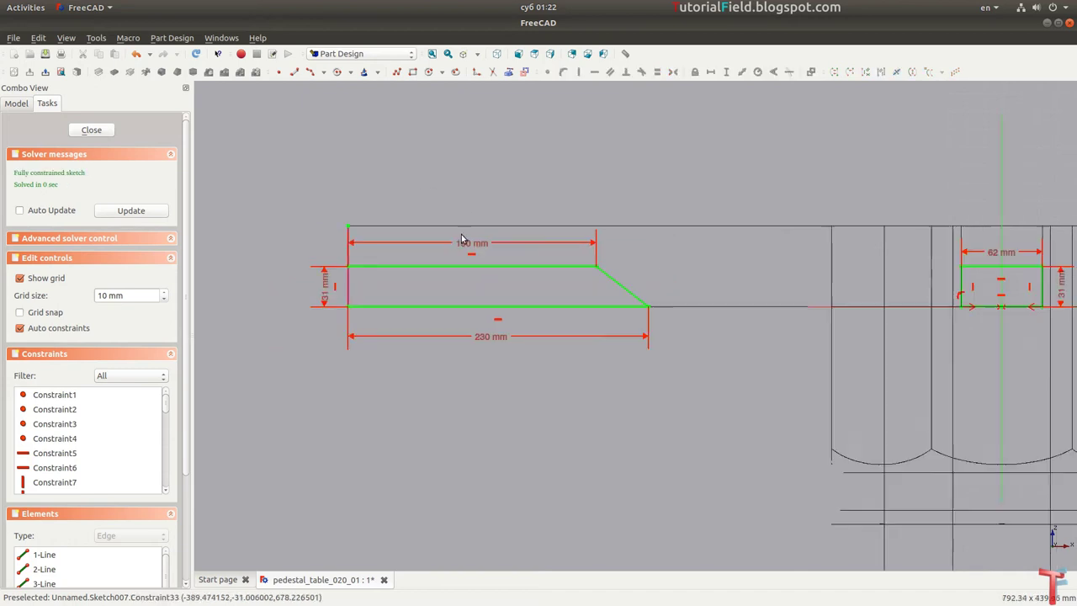
scroll(565, 355, "down", 3)
scroll(640, 355, "up", 2)
scroll(707, 347, "up", 1)
scroll(716, 339, "up", 1)
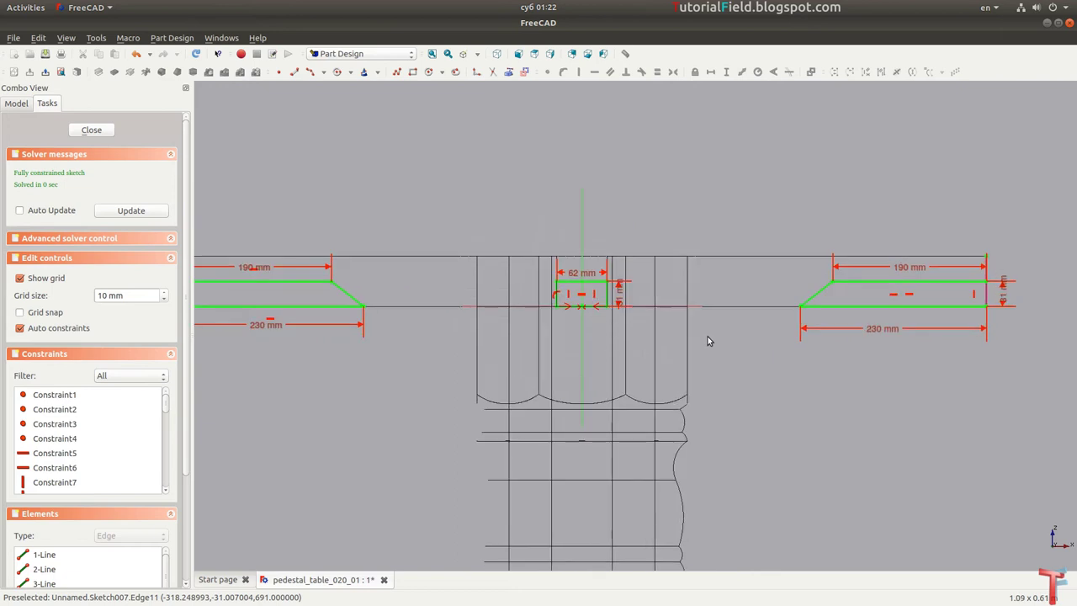
Step: Close the sketch and pocket it as a Through all cut
left_click(97, 131)
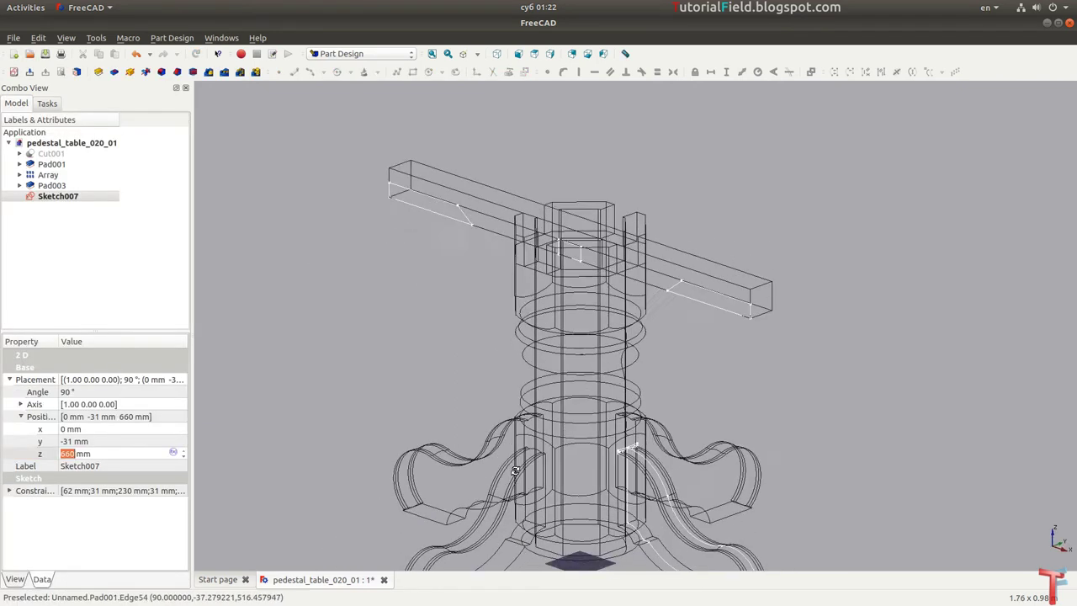
left_click(115, 72)
left_click(119, 177)
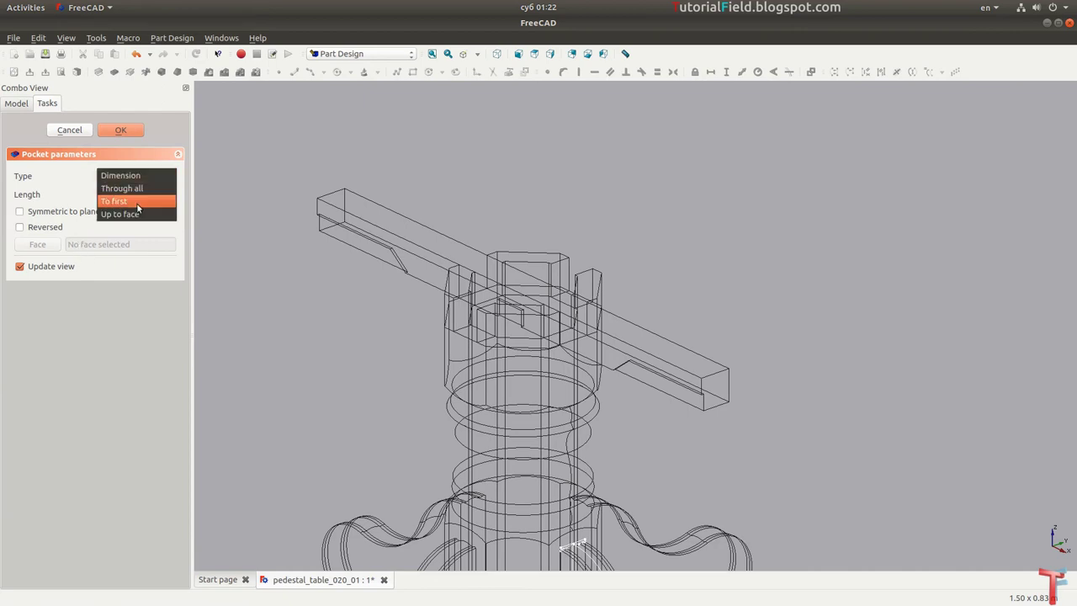
left_click(126, 188)
left_click(128, 129)
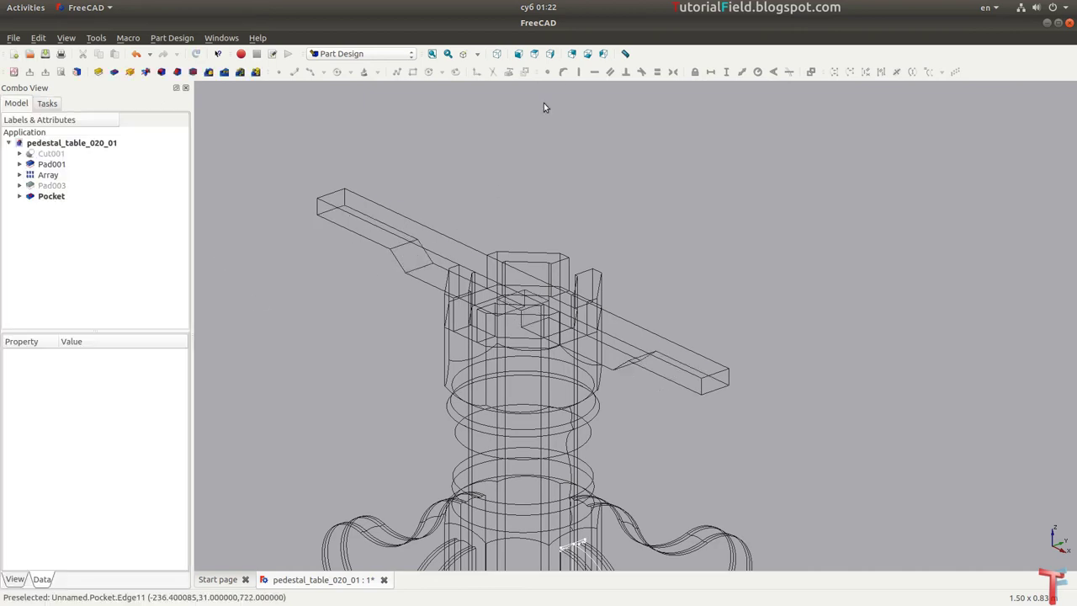
Step: Show the pedestal in Flat lines, fitted in an isometric view
left_click(477, 53)
left_click(484, 82)
mouse_move(390, 387)
middle_mouse_down()
mouse_move(834, 387)
mouse_move(462, 397)
mouse_move(502, 384)
middle_mouse_up()
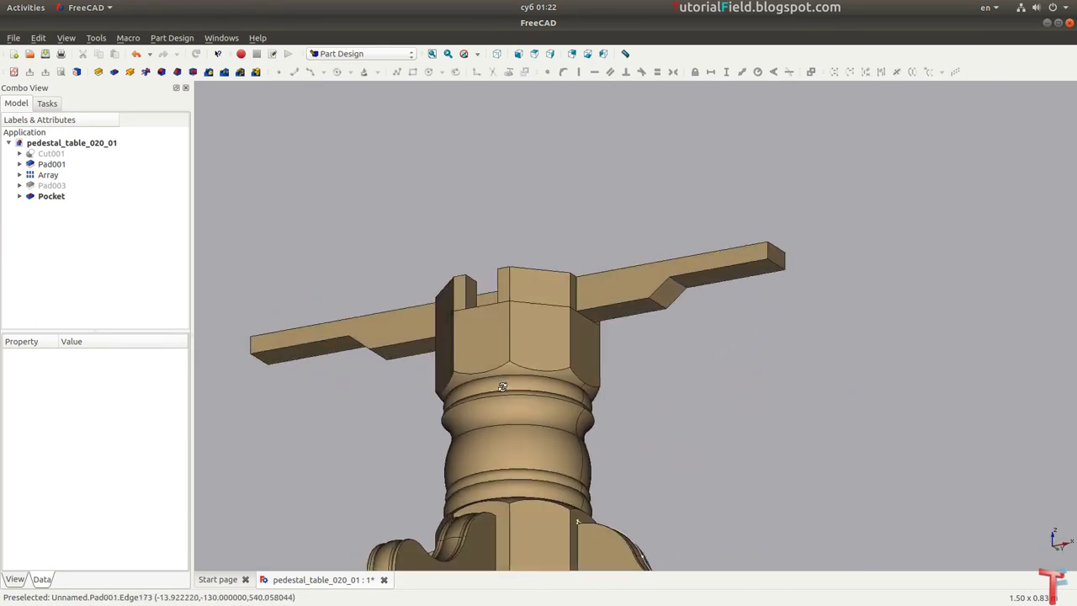
left_click(432, 53)
left_click(497, 53)
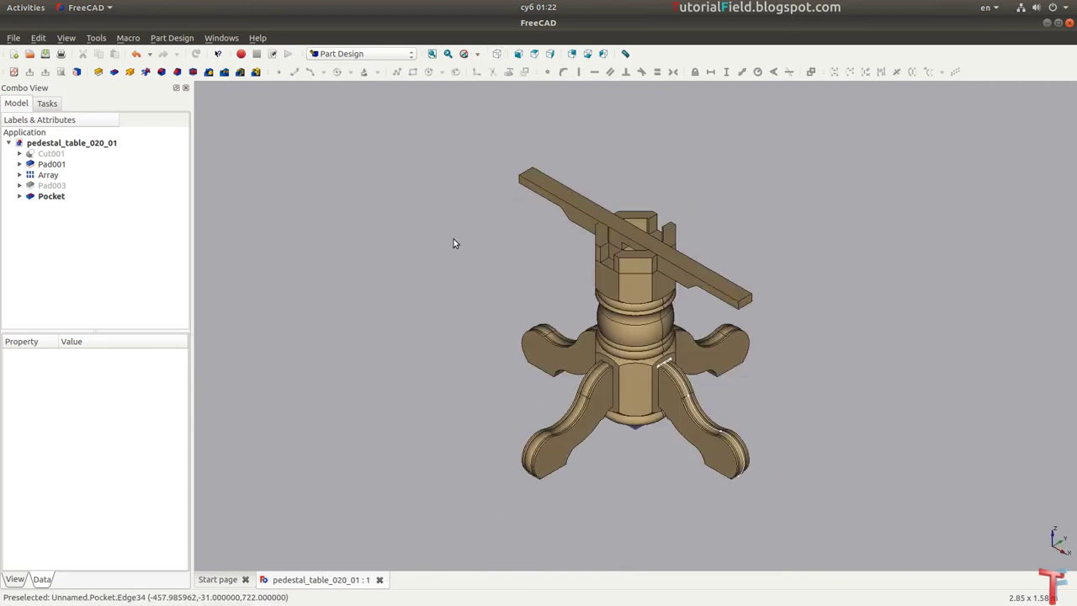
key("alt+Tab")
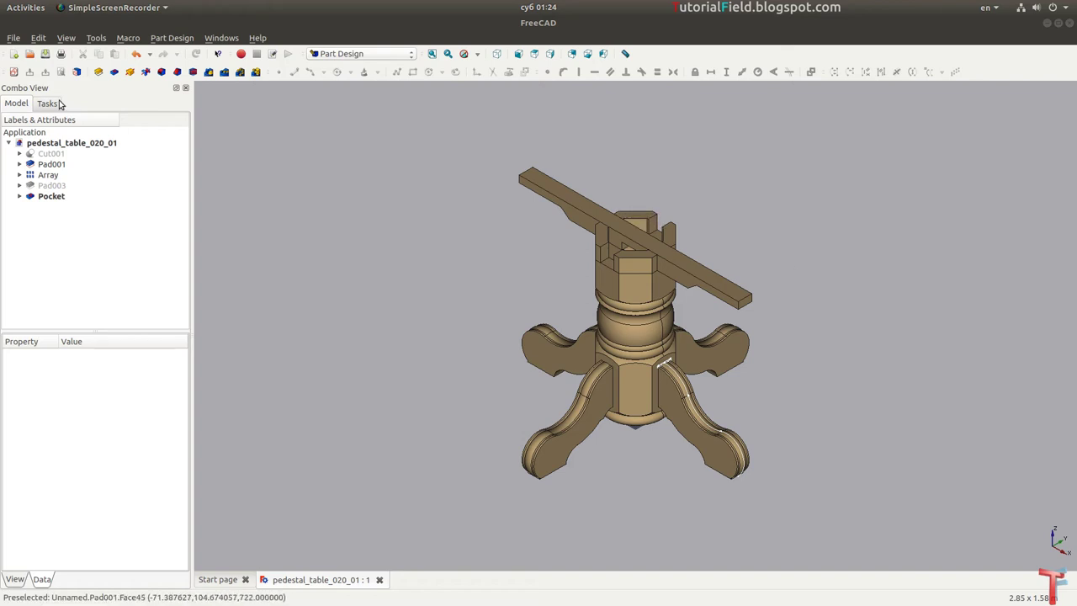
Step: Start an XY-plane sketch in wireframe and draw a rectangle over the vertical beam arm
left_click(14, 72)
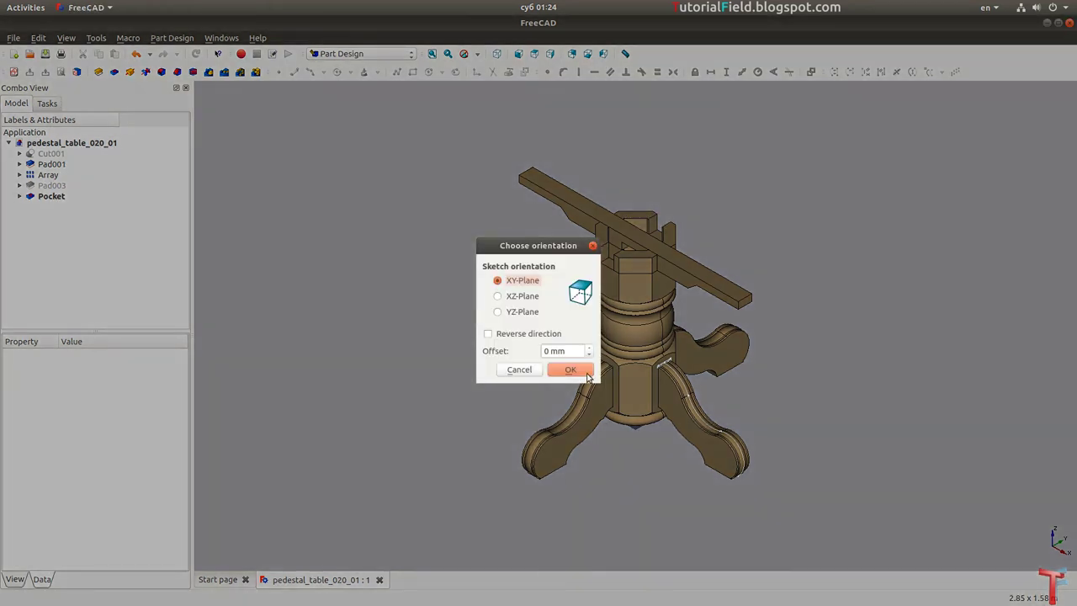
left_click(571, 370)
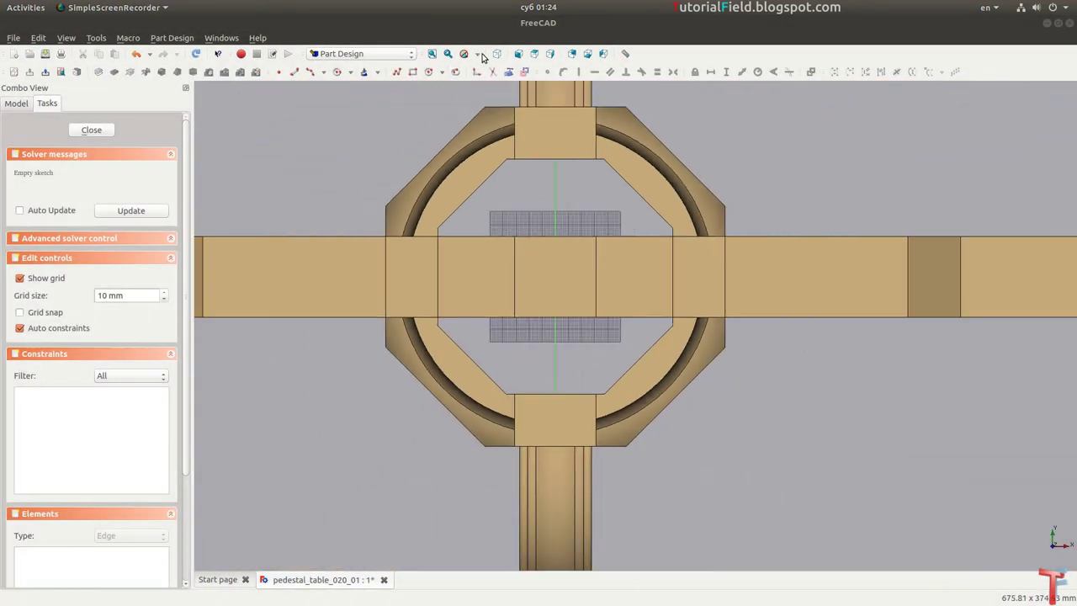
left_click(478, 54)
left_click(481, 106)
scroll(535, 281, "down", 3)
scroll(535, 280, "down", 2)
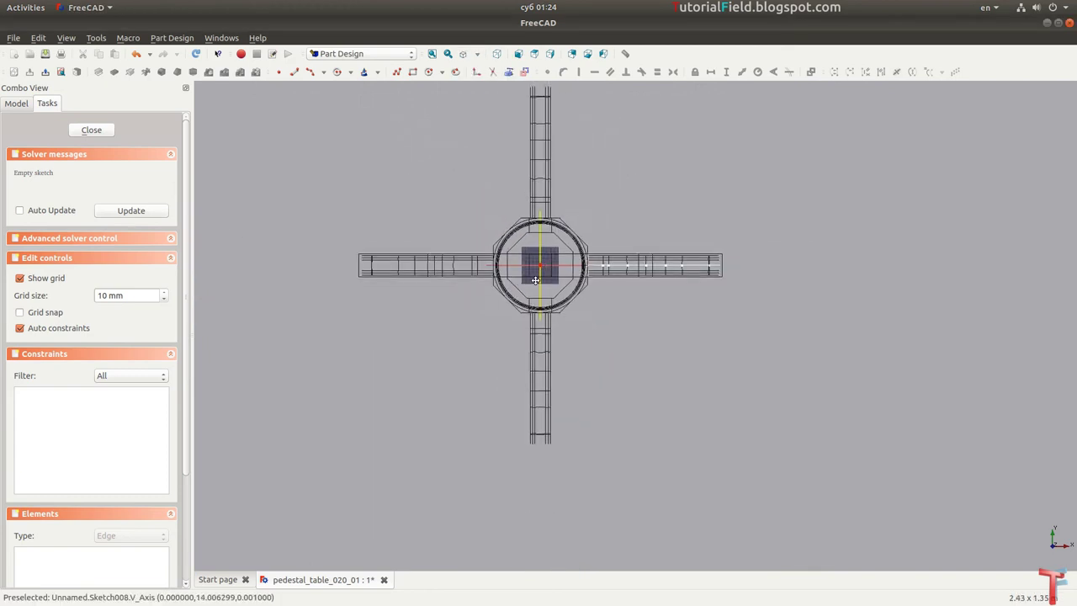
middle_click_drag(535, 281, 517, 237)
left_click(412, 72)
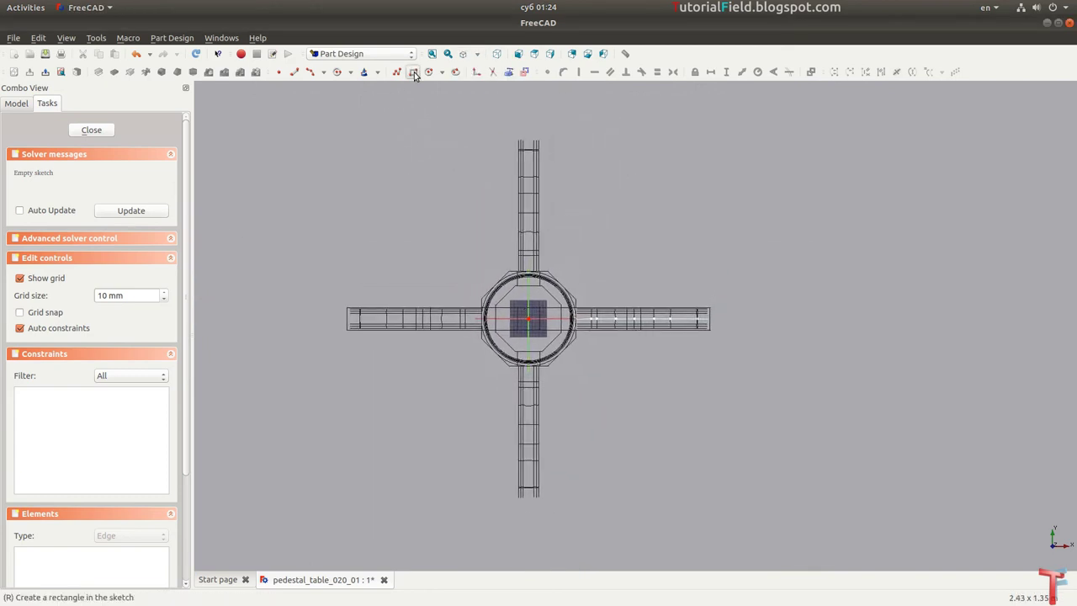
left_click(502, 135)
left_click(543, 506)
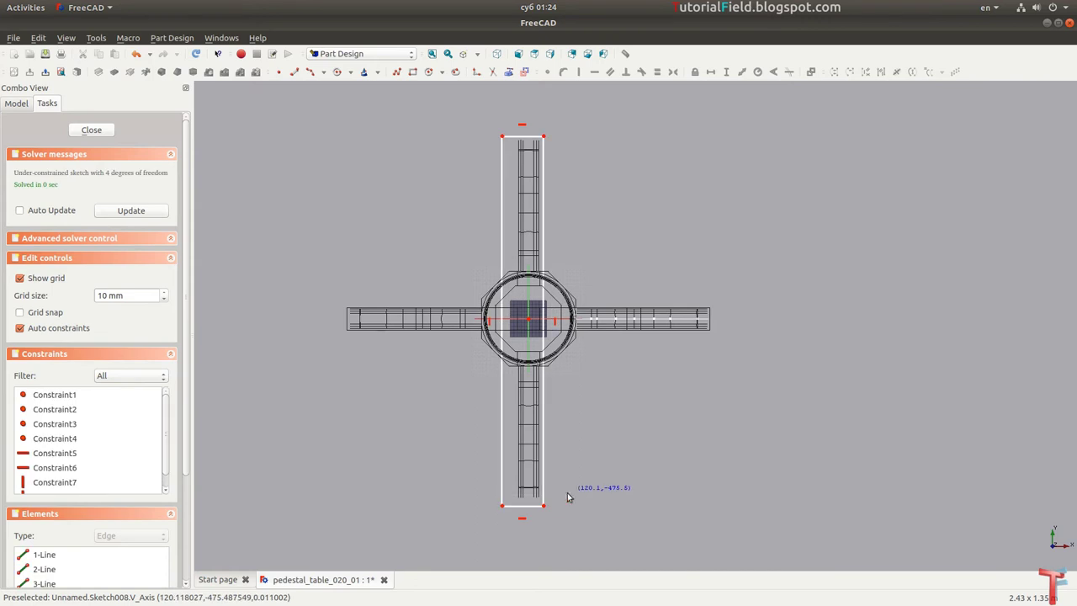
Step: Constrain the rectangle to 62 mm wide and 1000 mm long
scroll(594, 469, "up", 1)
scroll(590, 472, "up", 3)
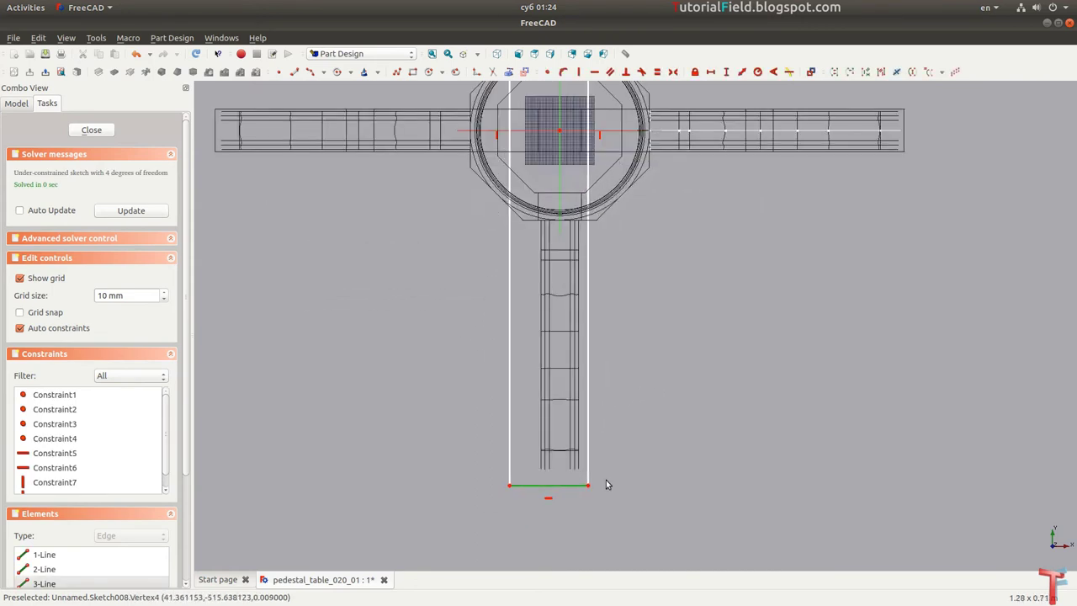
type("l60")
key("Return")
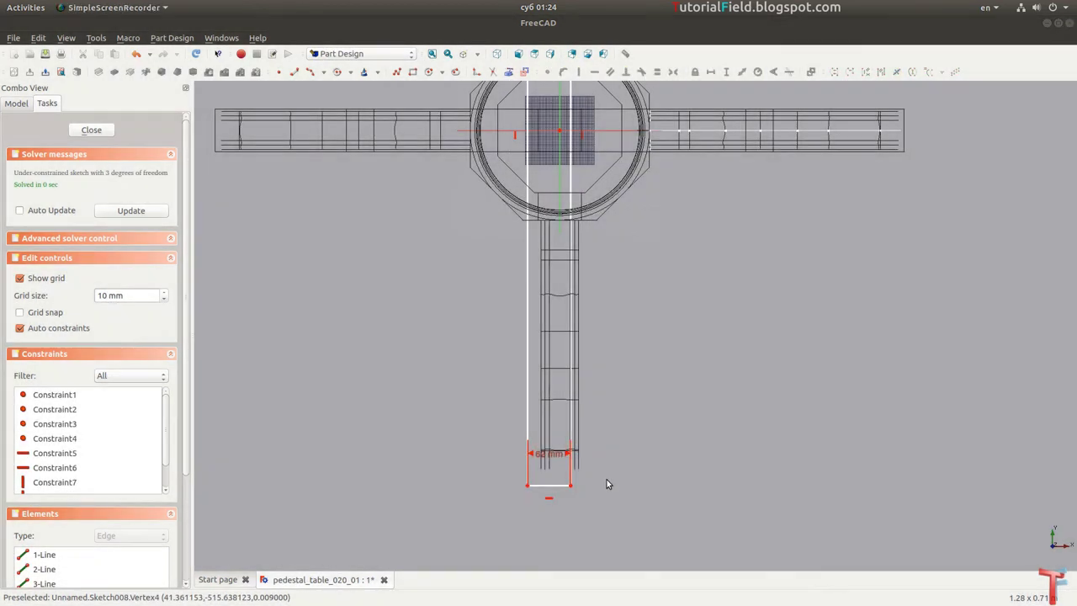
left_click_drag(549, 454, 491, 503)
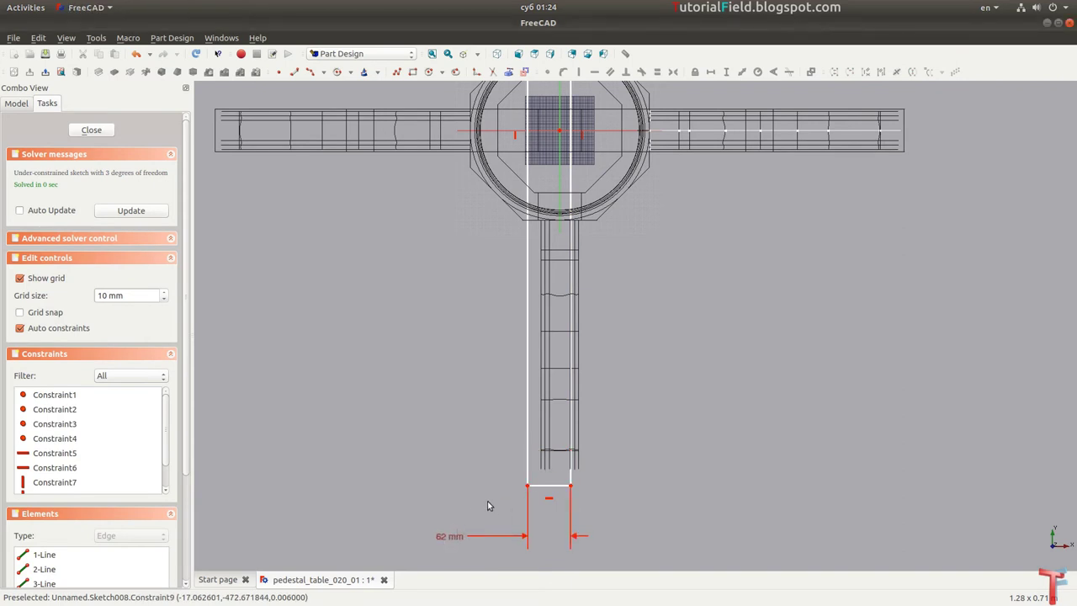
left_click(571, 459)
type("i")
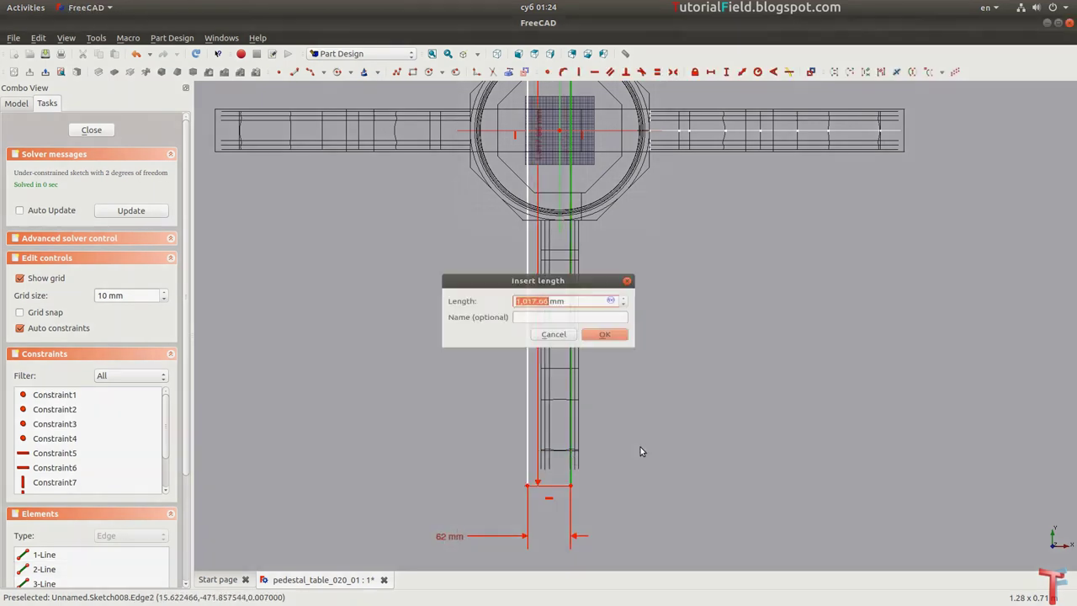
type("1000")
key("Return")
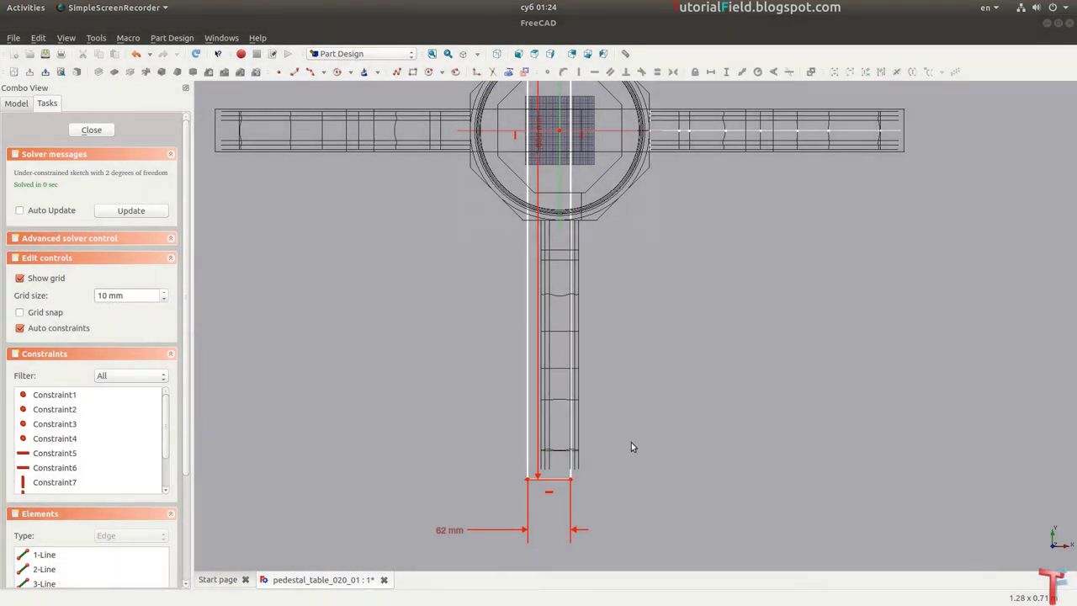
Step: Make the rectangle symmetric about both axes to fully constrain it, then close the sketch
left_click(528, 482)
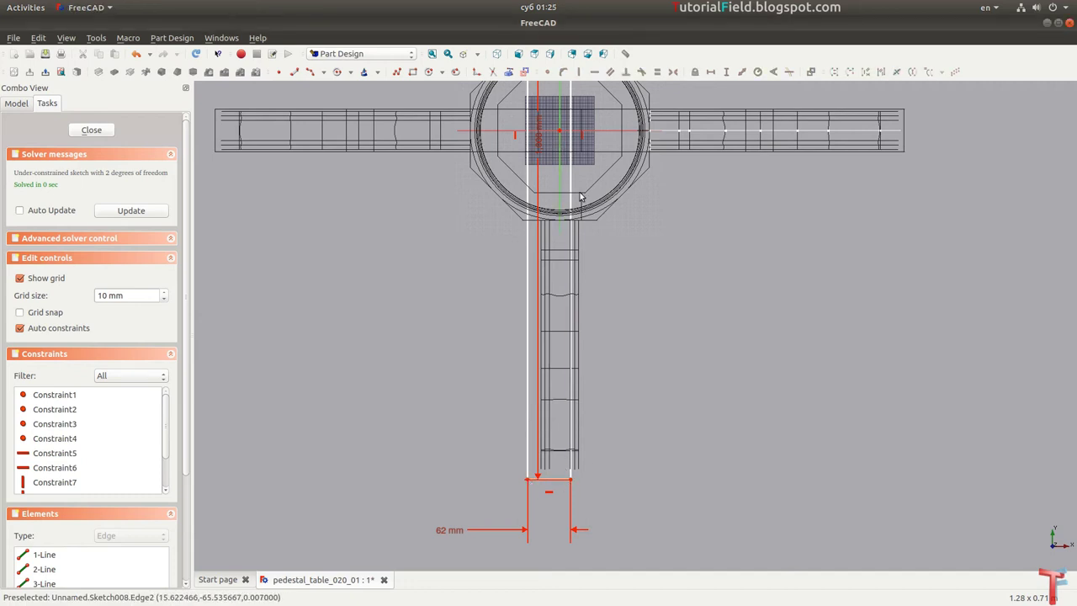
left_click(540, 481)
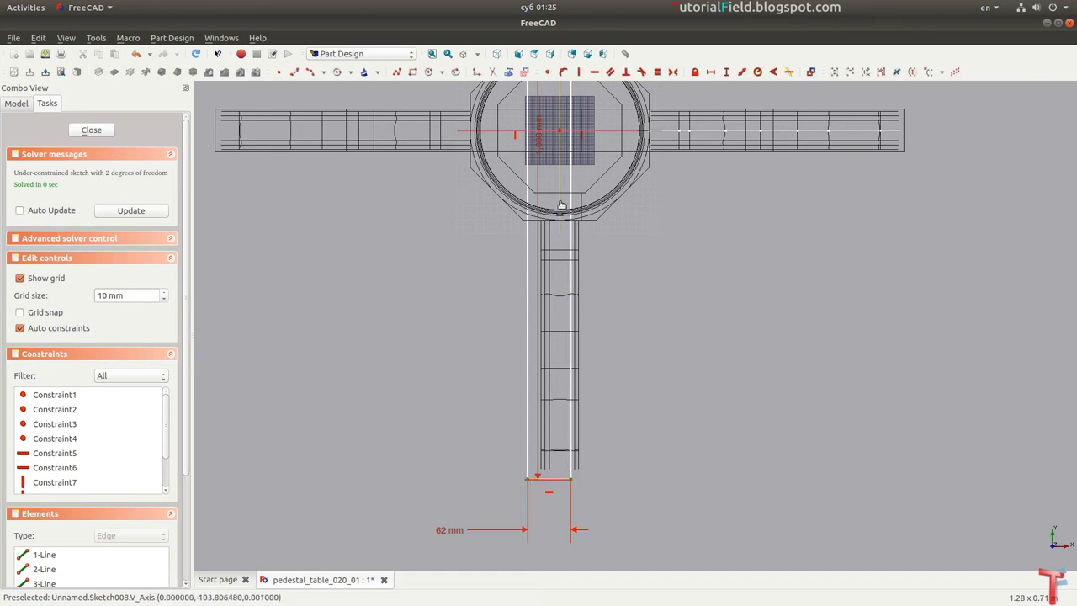
key("s")
scroll(598, 461, "down", 1)
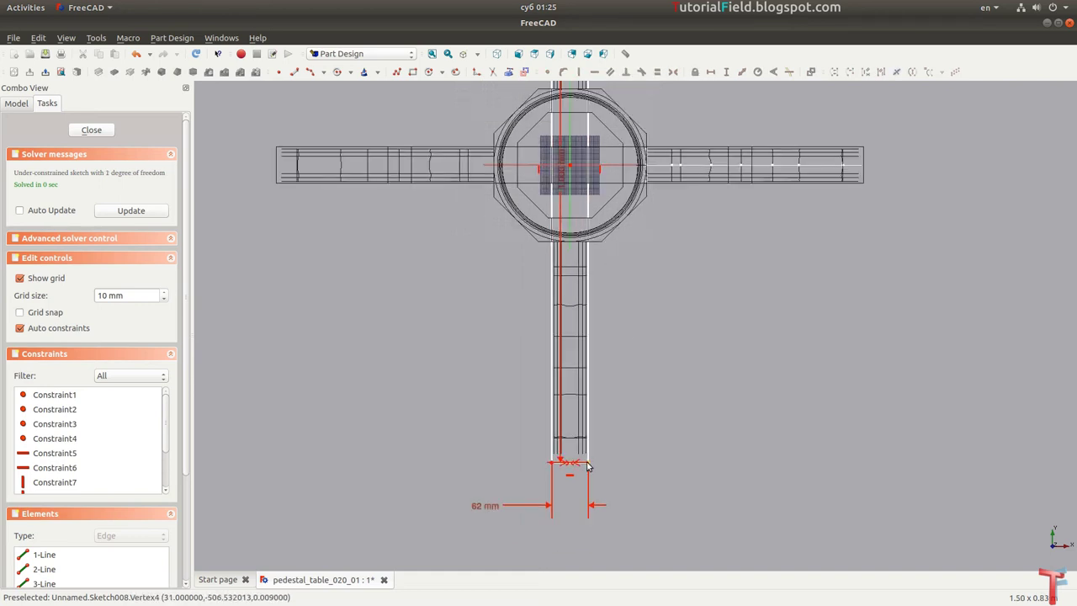
key("5")
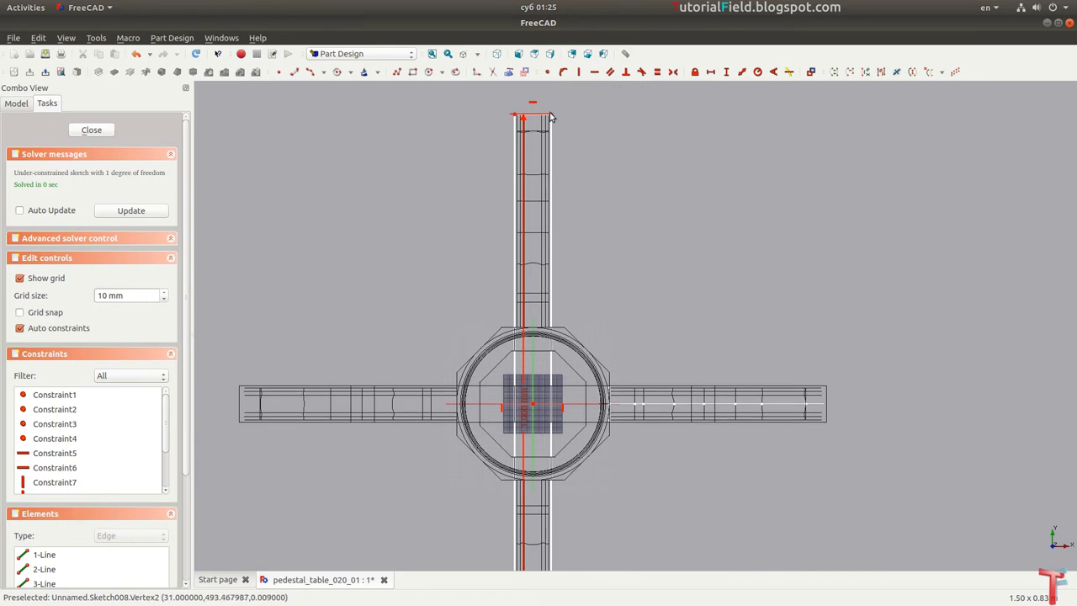
left_click(581, 404)
key("s")
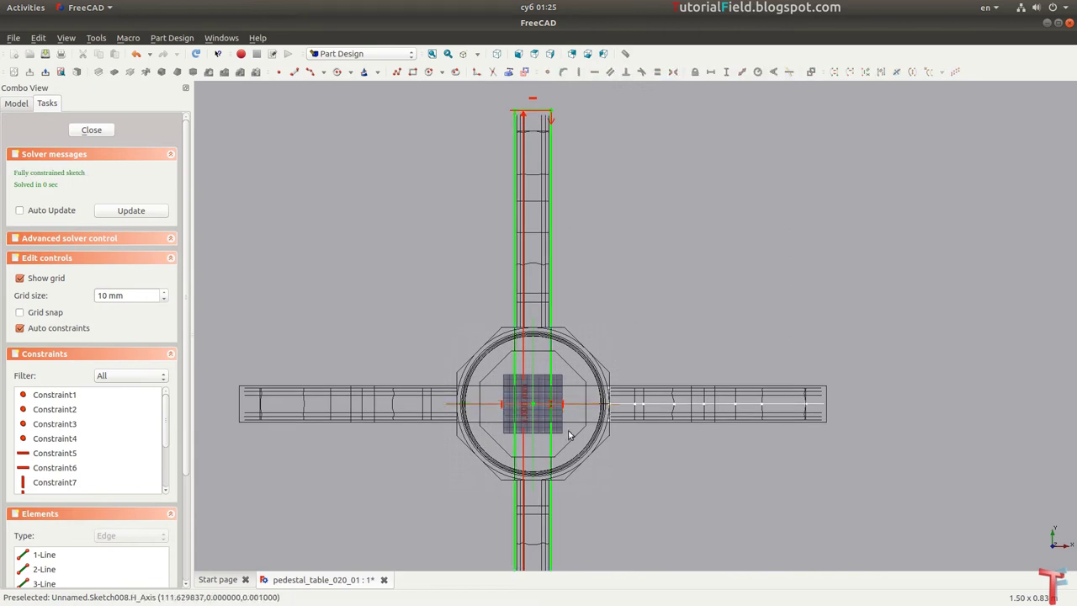
scroll(575, 399, "down", 3)
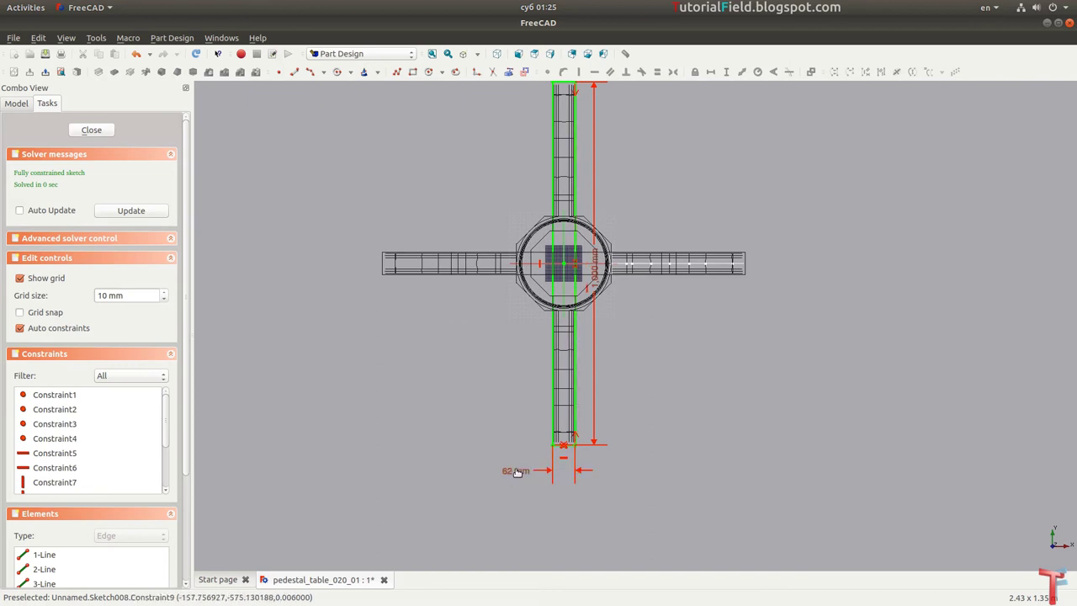
scroll(520, 439, "down", 2)
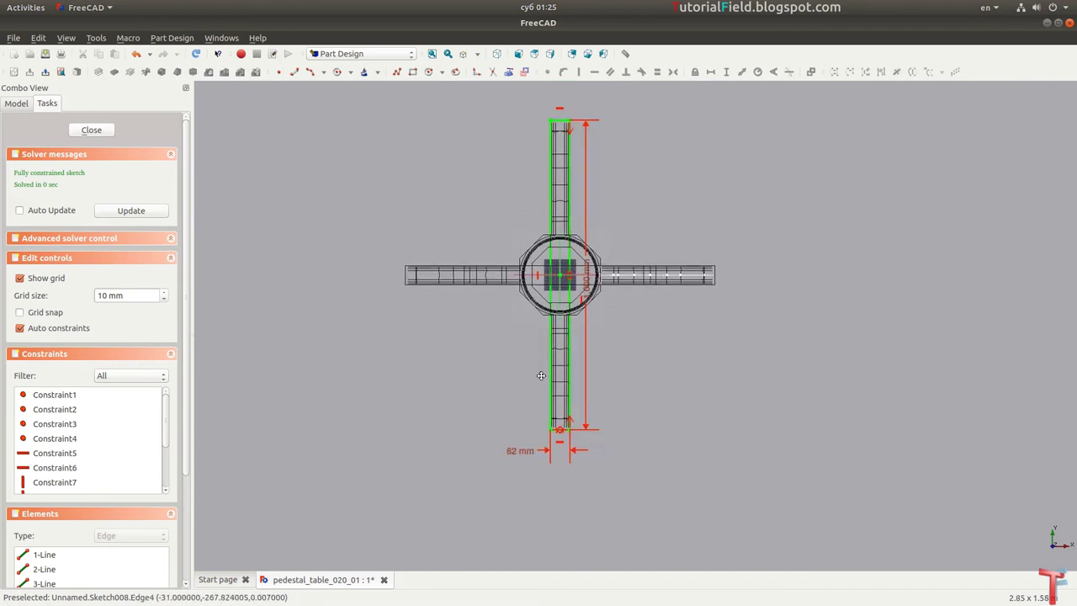
left_click(94, 130)
middle_click_drag(460, 432, 633, 311)
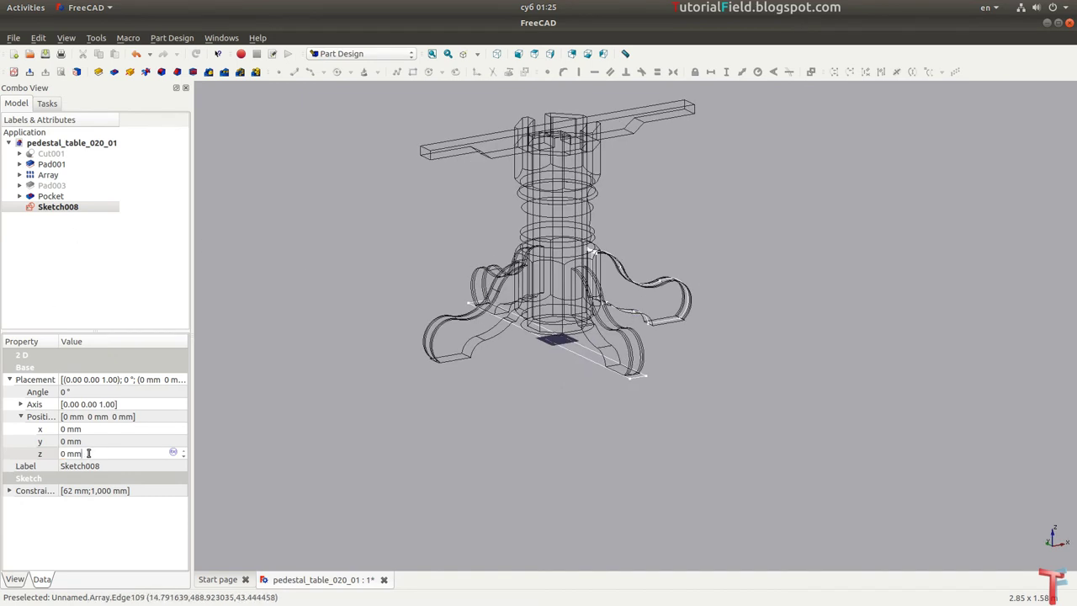
Step: Raise Sketch008's placement to z = 660 mm
type("660")
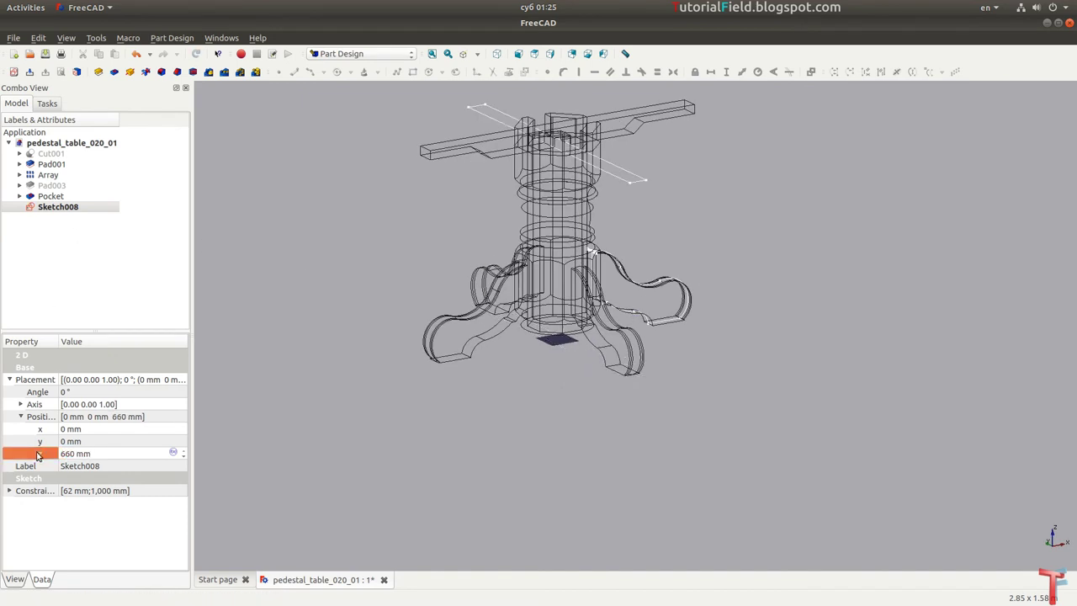
mouse_move(406, 245)
middle_mouse_down()
mouse_move(435, 212)
mouse_move(471, 270)
middle_mouse_up()
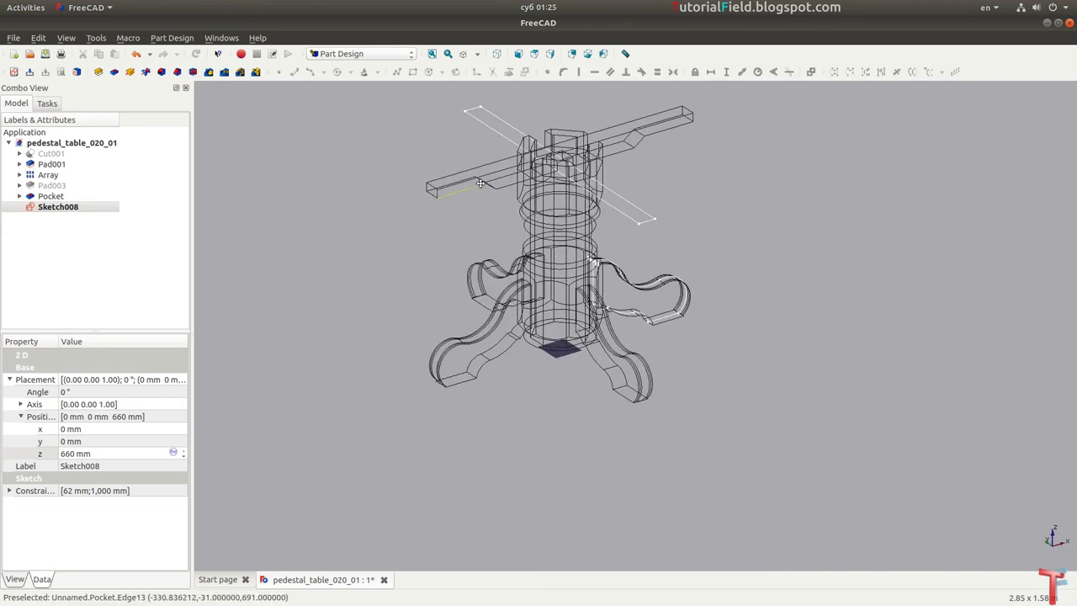
scroll(515, 294, "up", 3)
scroll(513, 294, "up", 3)
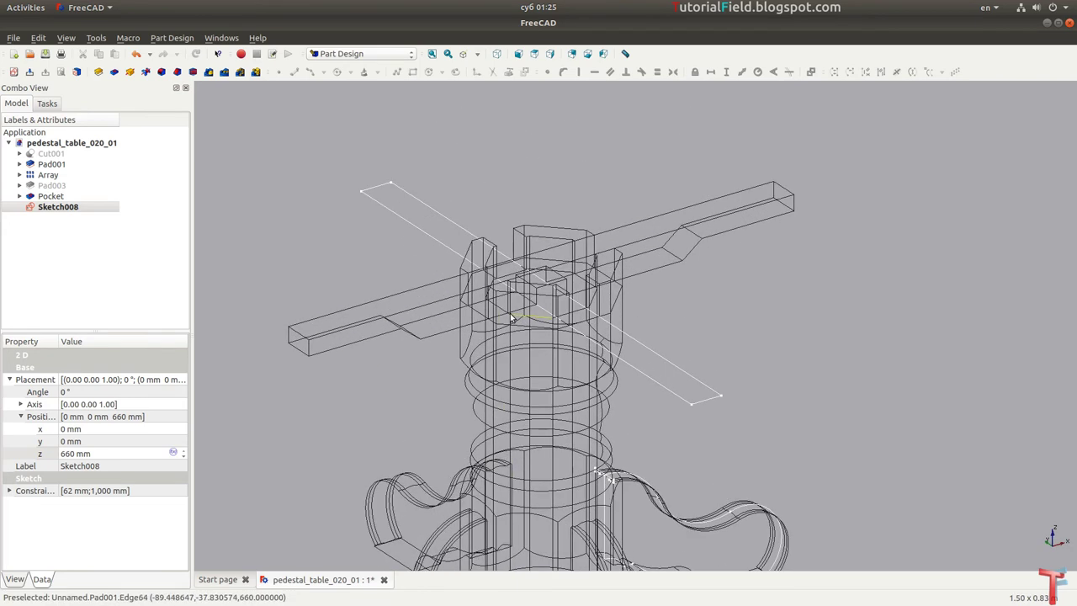
Step: Pad Sketch008 into the second crossbeam, show it shaded, and select its side face
left_click(99, 72)
type("40")
key("Return")
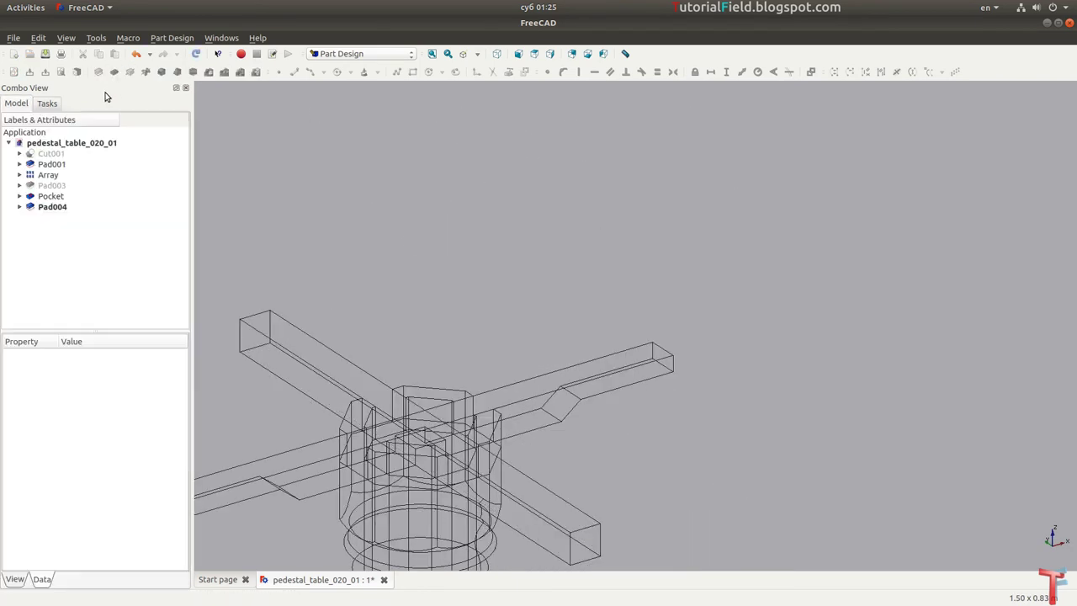
scroll(379, 240, "down", 2)
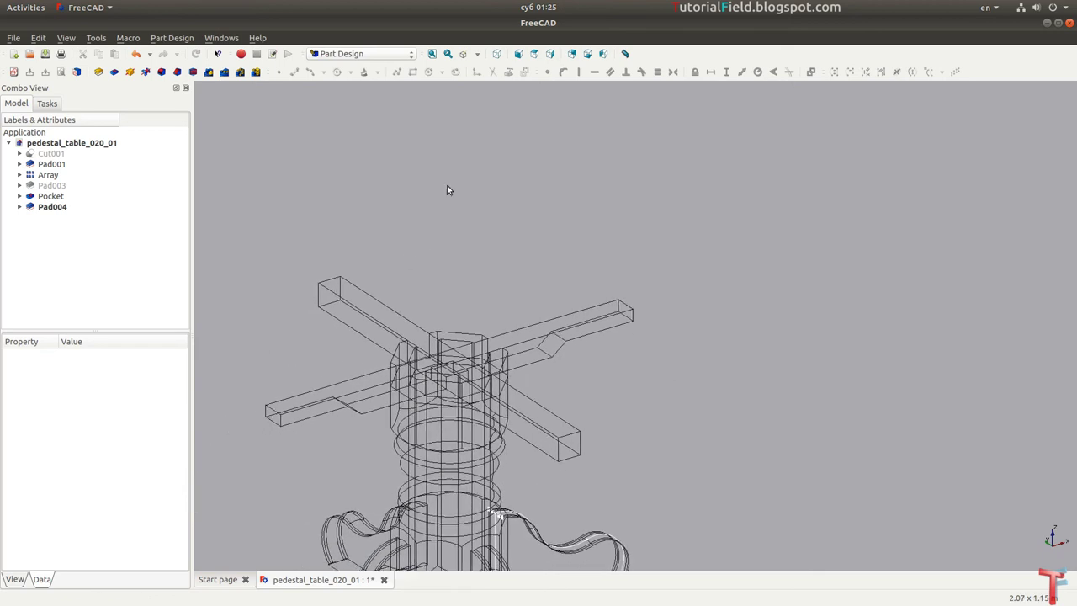
left_click(432, 54)
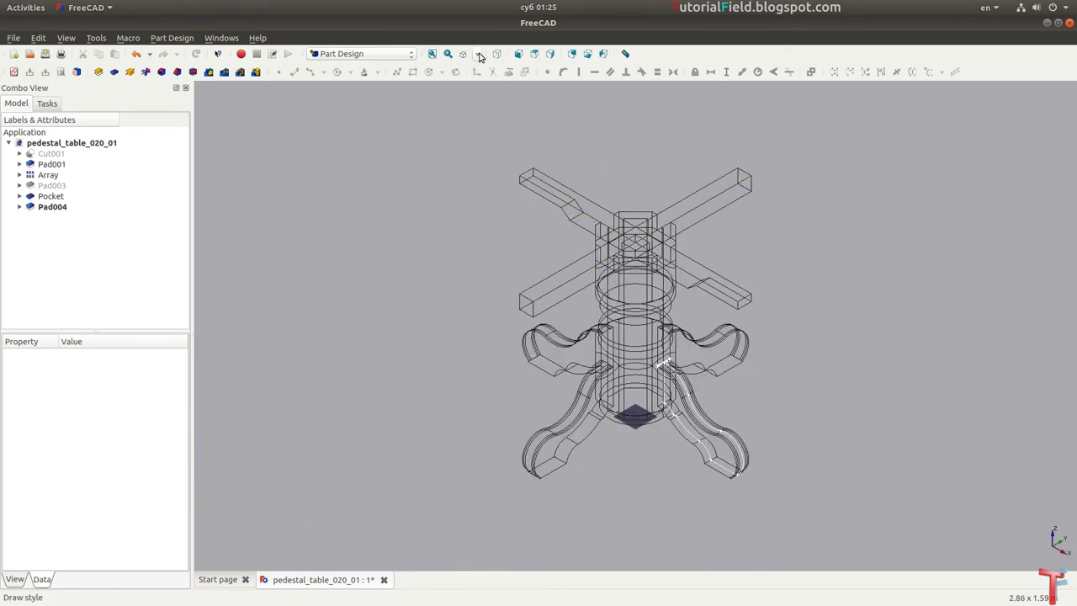
left_click(480, 56)
left_click(484, 67)
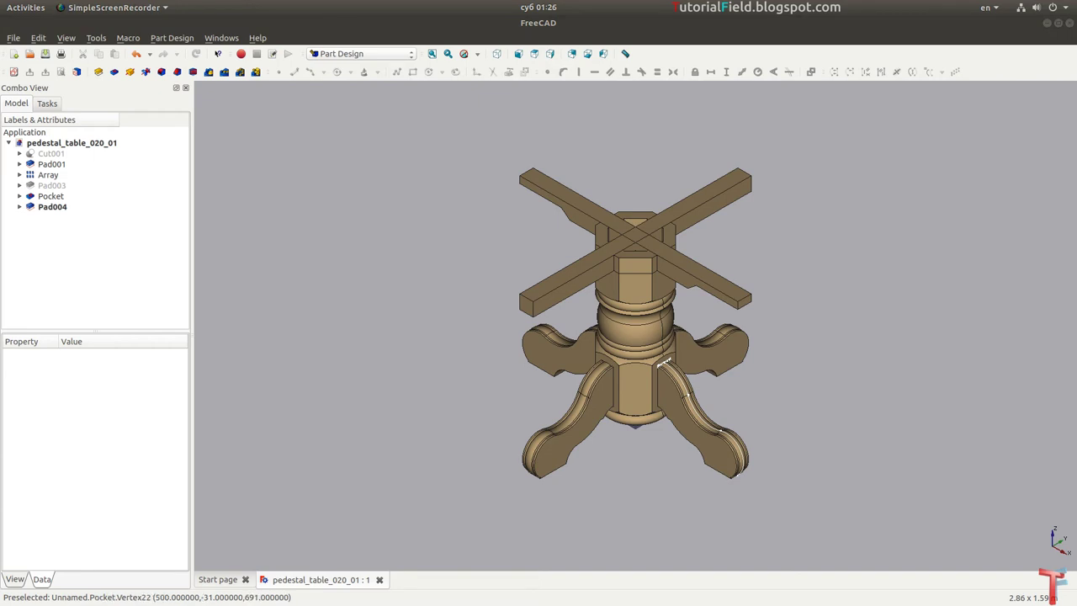
scroll(617, 259, "up", 5)
left_click(600, 277)
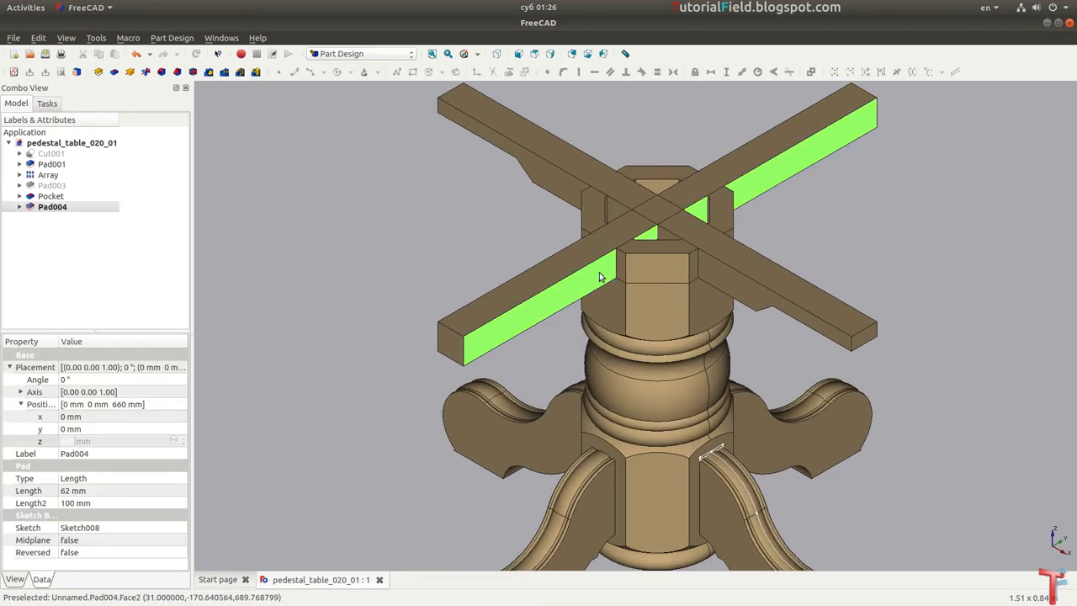
Step: Start a sketch on the beam's side face in wireframe and draw the notch rectangle
left_click(14, 71)
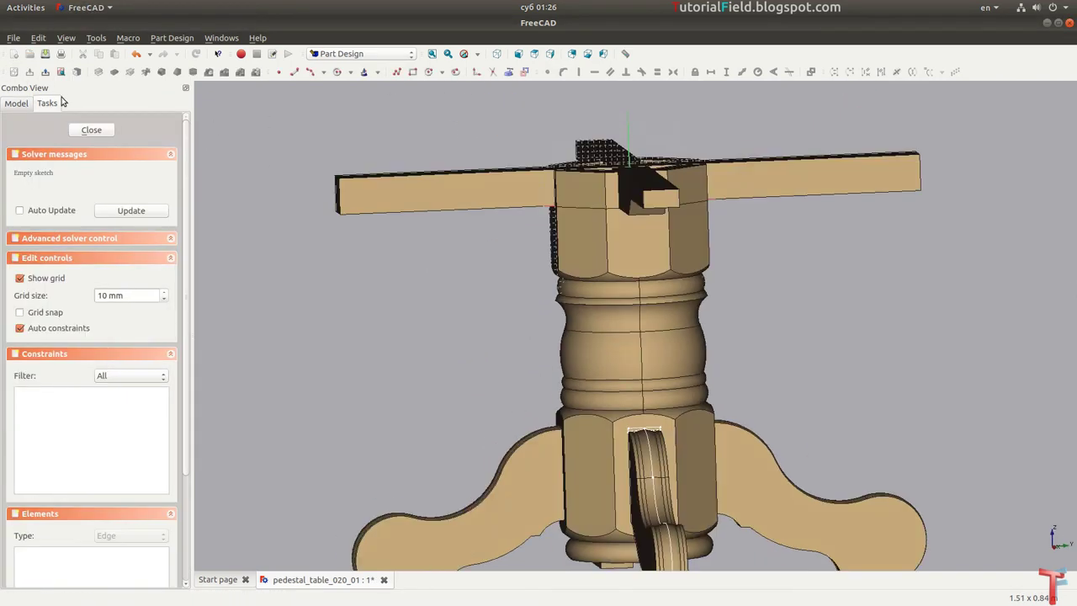
left_click(477, 53)
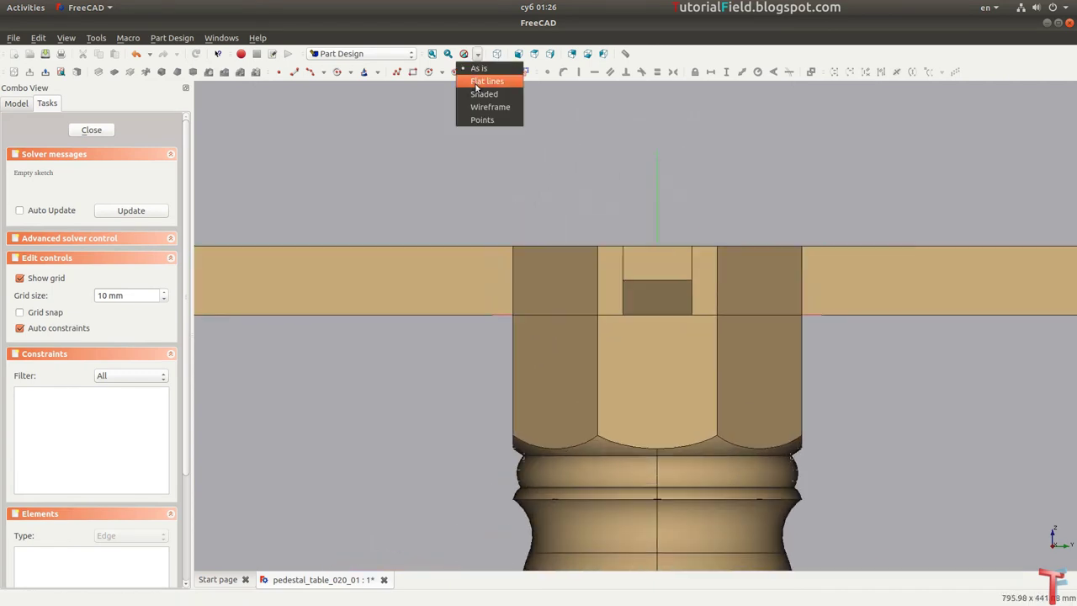
left_click(482, 117)
scroll(612, 289, "up", 2)
scroll(584, 294, "up", 1)
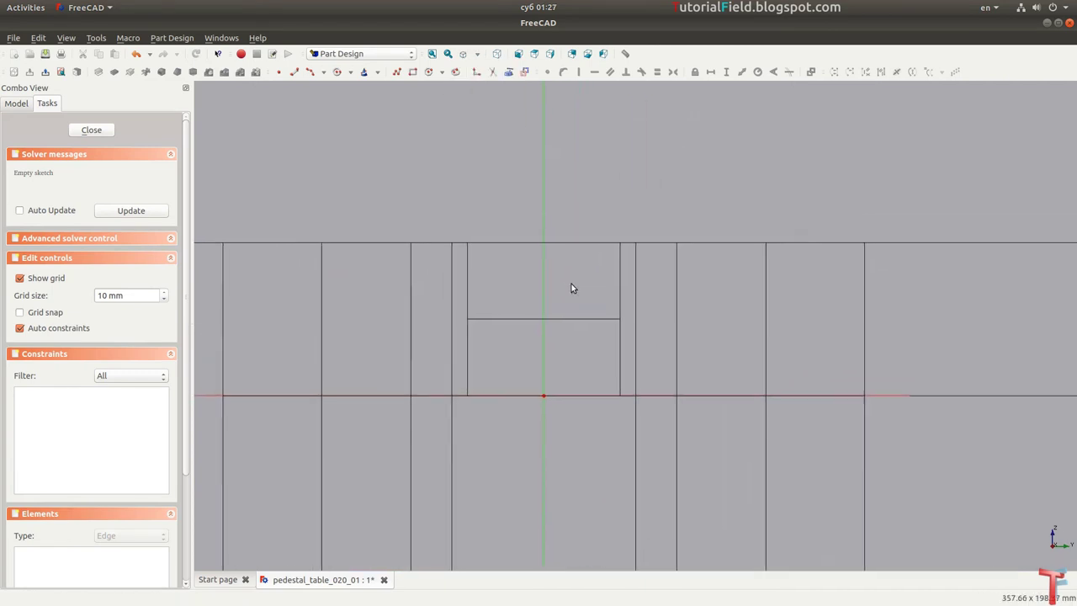
left_click(460, 226)
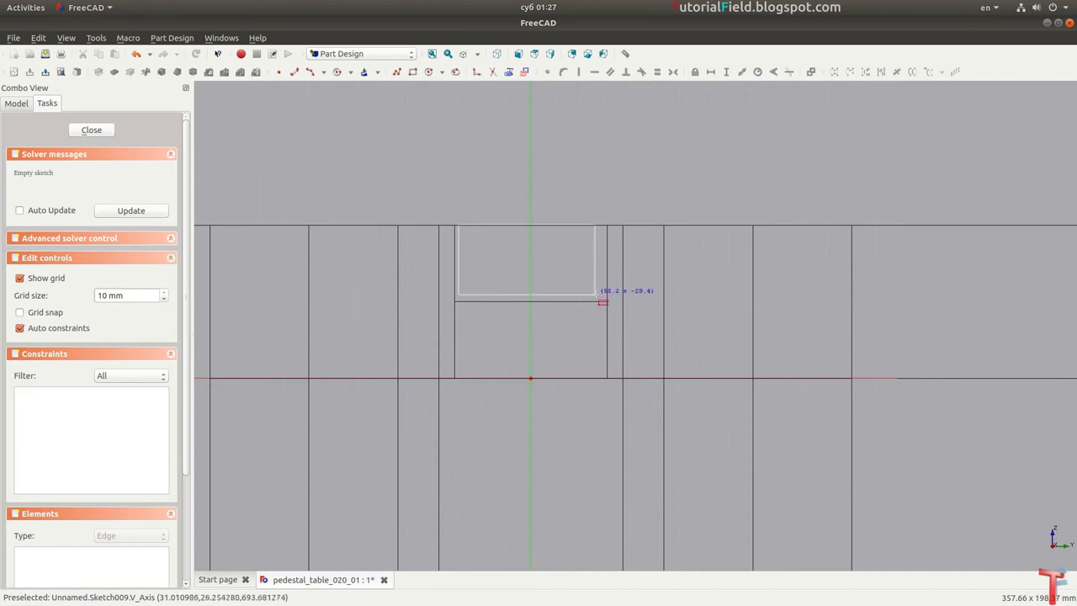
left_click(606, 299)
Step: Size the notch rectangle 62 mm wide and 31 mm tall
left_click(571, 224)
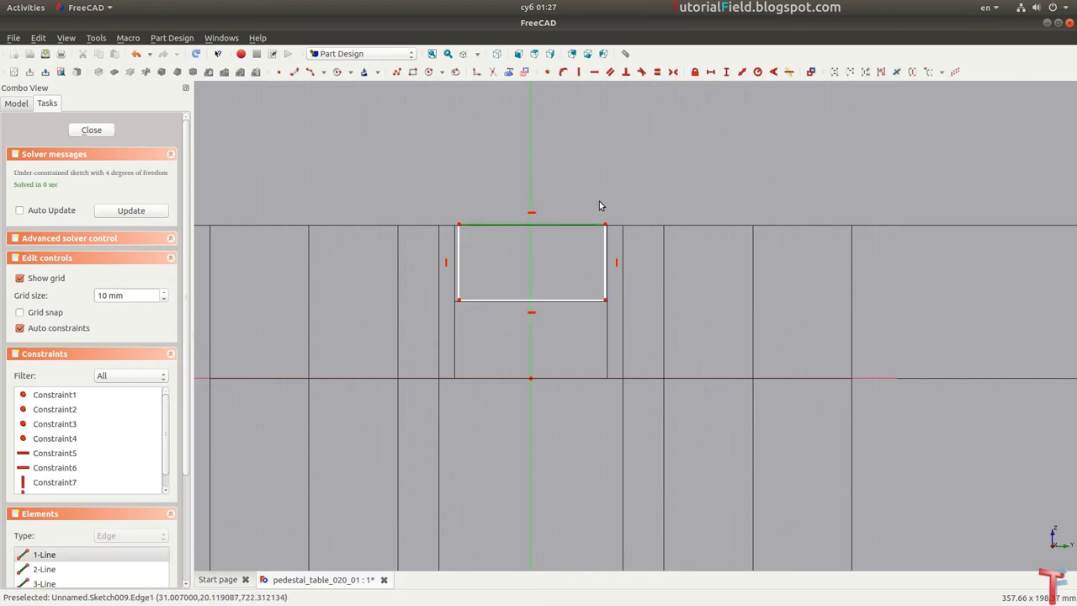
type("l62")
key("Return")
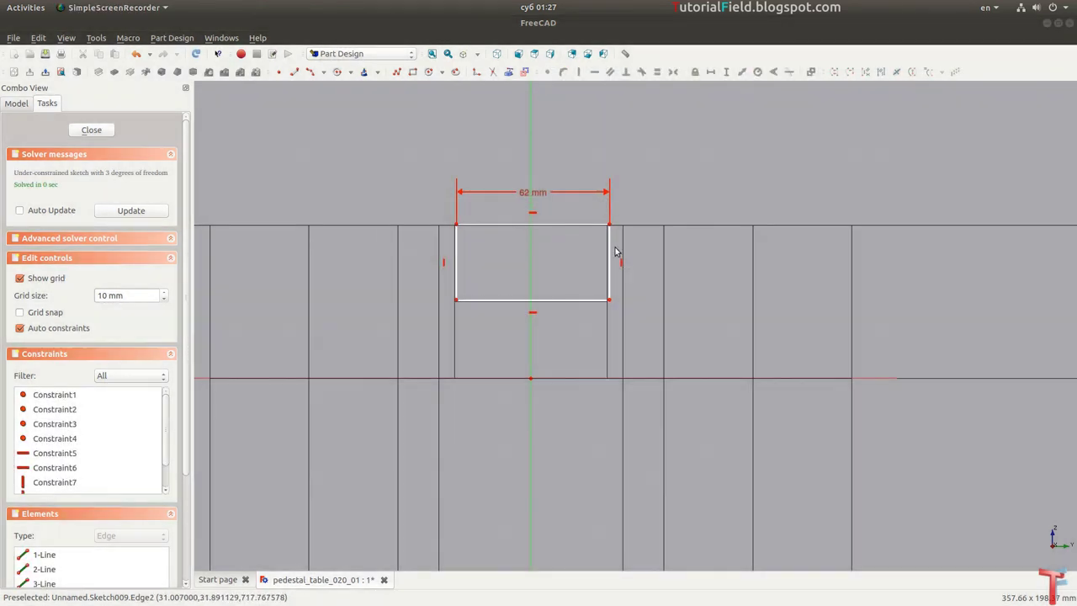
left_click(612, 253)
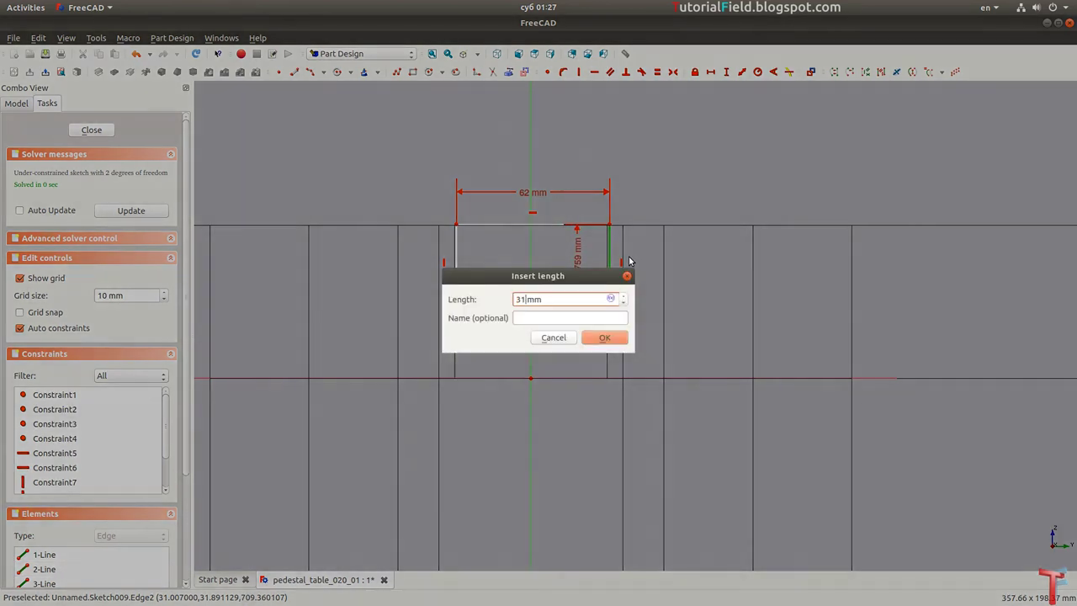
type("31")
key("Return")
mouse_move(592, 266)
left_mouse_down()
mouse_move(637, 277)
mouse_move(617, 308)
left_mouse_up()
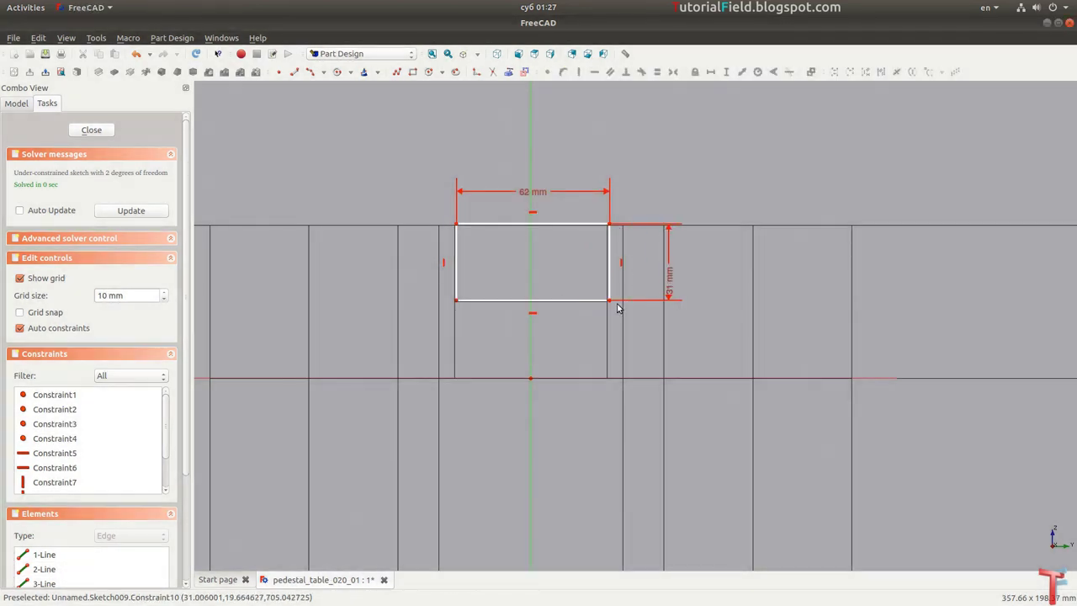
Step: Centre the notch on the vertical axis and set its 31 mm offset from the horizontal axis
left_click(610, 301)
left_click(457, 302)
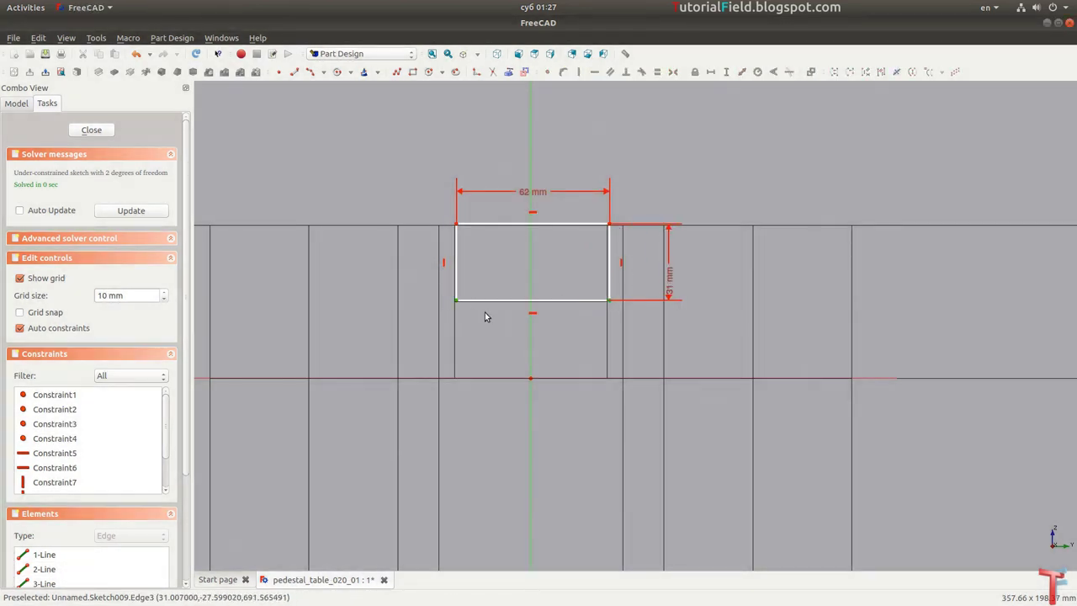
left_click(531, 336)
key("s")
key("s")
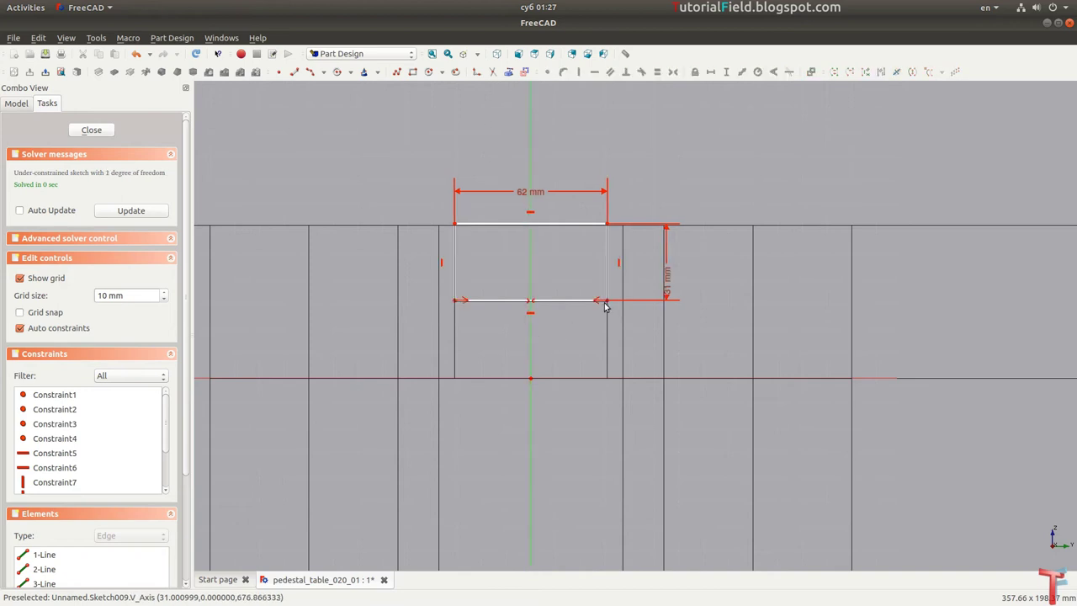
type("i")
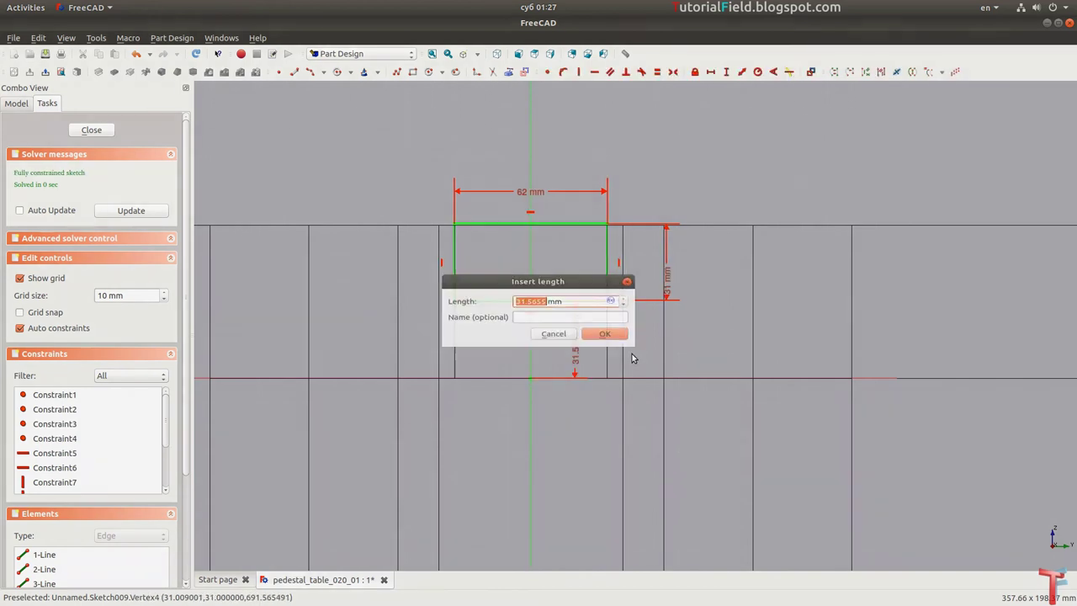
type("6")
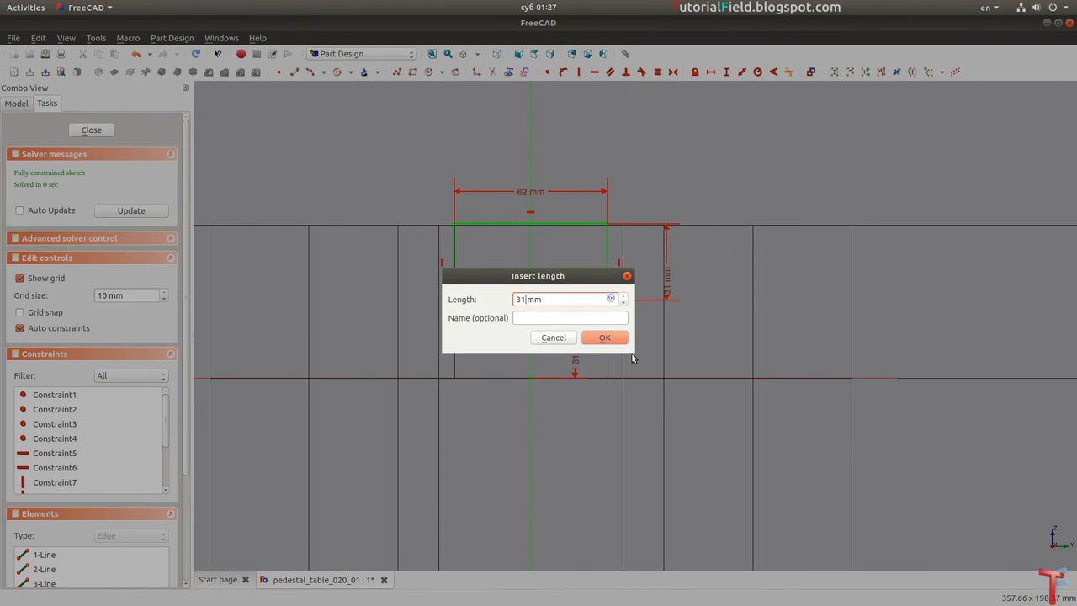
key("Return")
scroll(634, 356, "down", 3)
scroll(640, 345, "down", 2)
scroll(614, 345, "down", 2)
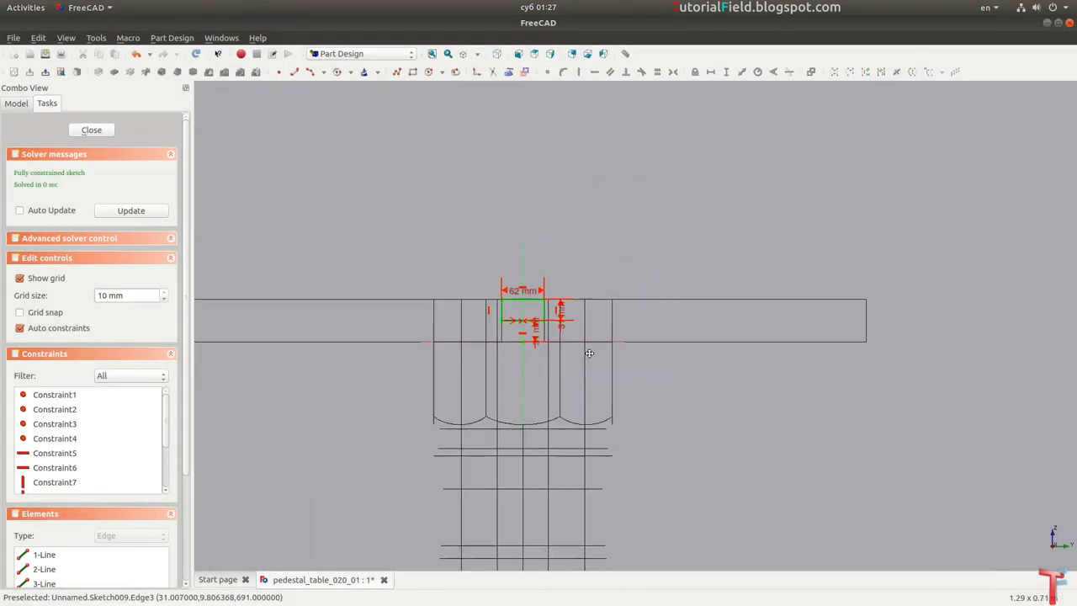
scroll(769, 351, "up", 3)
scroll(715, 368, "down", 2)
scroll(752, 351, "down", 1)
scroll(751, 351, "up", 1)
scroll(683, 320, "down", 1)
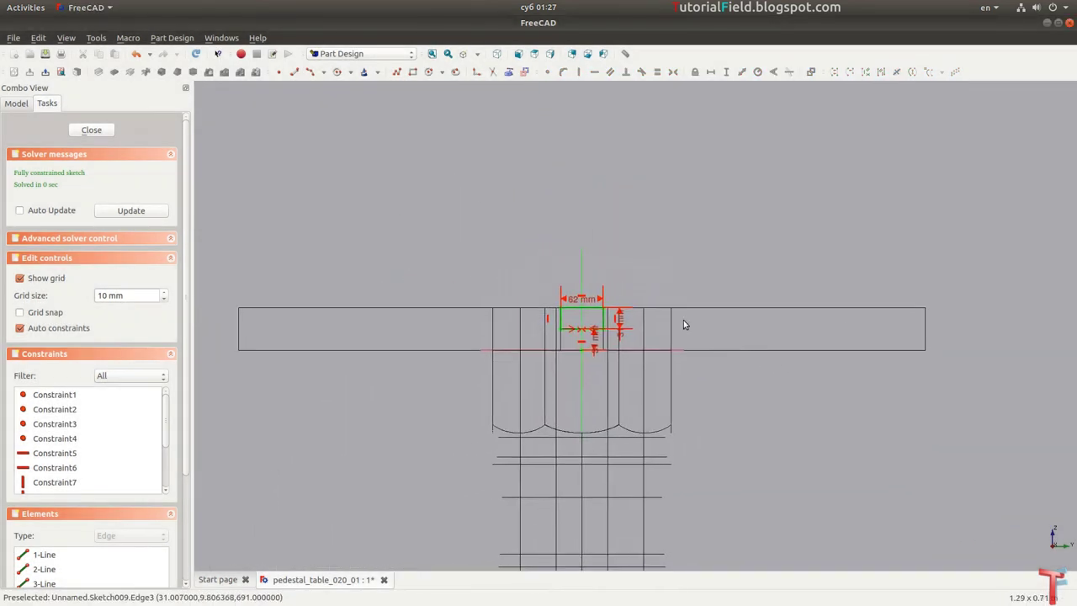
Step: Reference the beam's right end edge and draw a closed tapered outline at that end
left_click(510, 74)
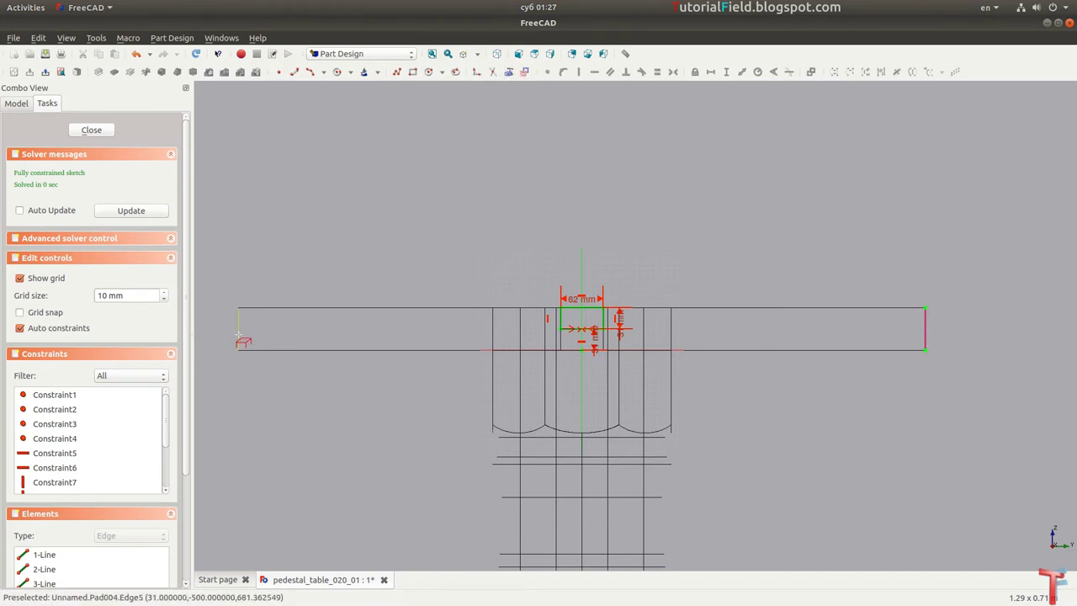
scroll(735, 345, "up", 3)
scroll(657, 377, "up", 1)
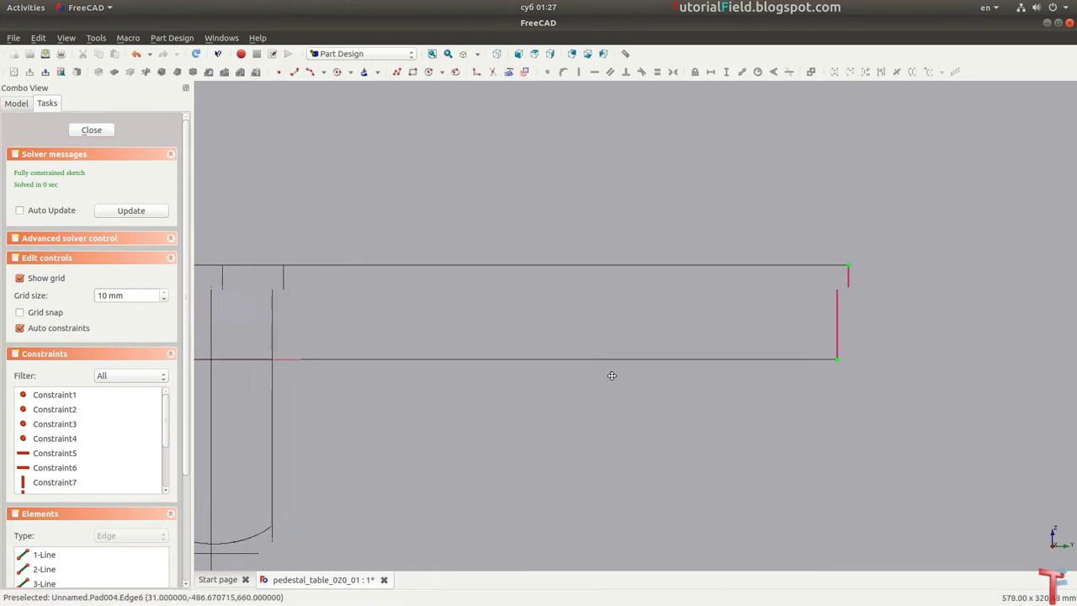
left_click(397, 71)
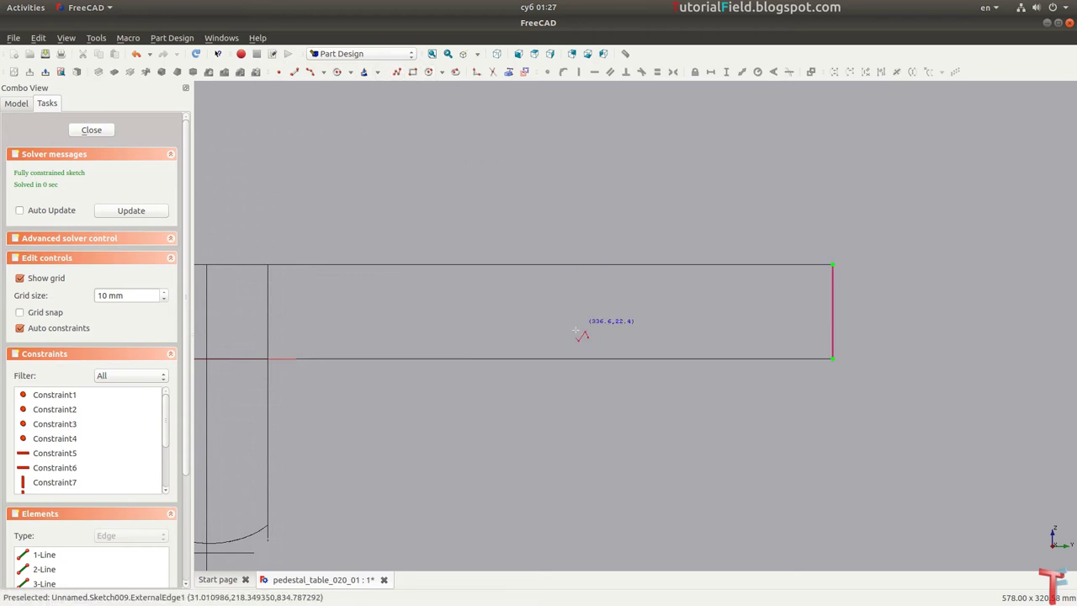
left_click(510, 361)
left_click(810, 361)
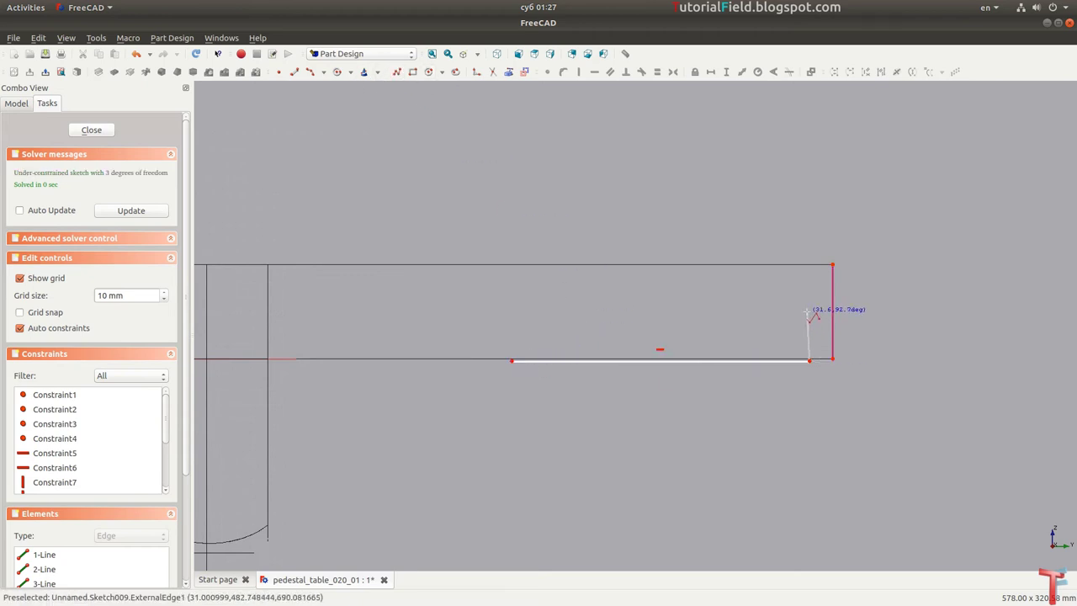
left_click(677, 312)
left_click(571, 312)
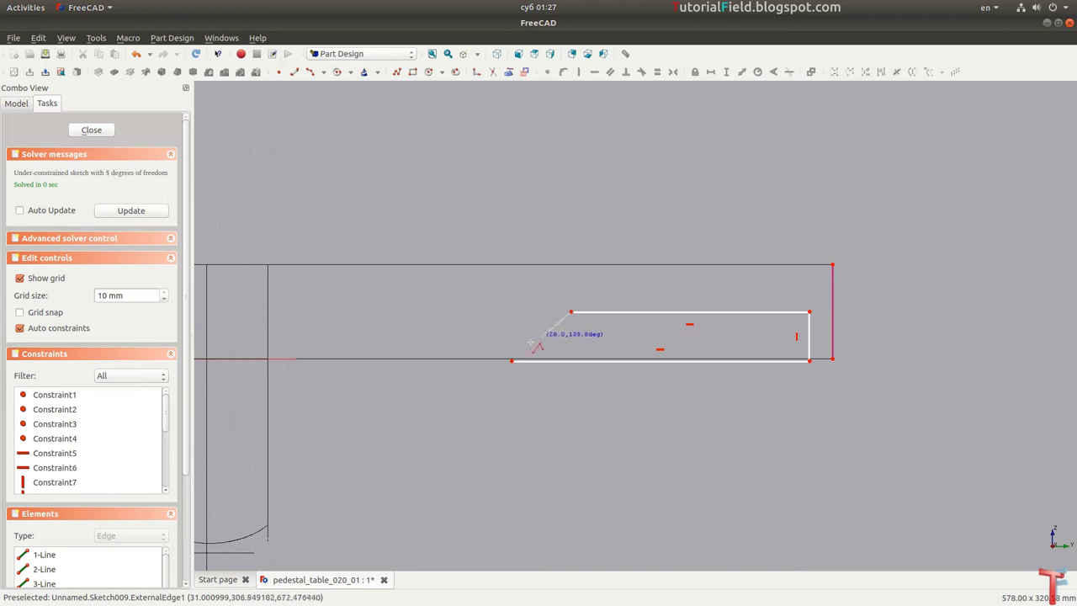
left_click(512, 361)
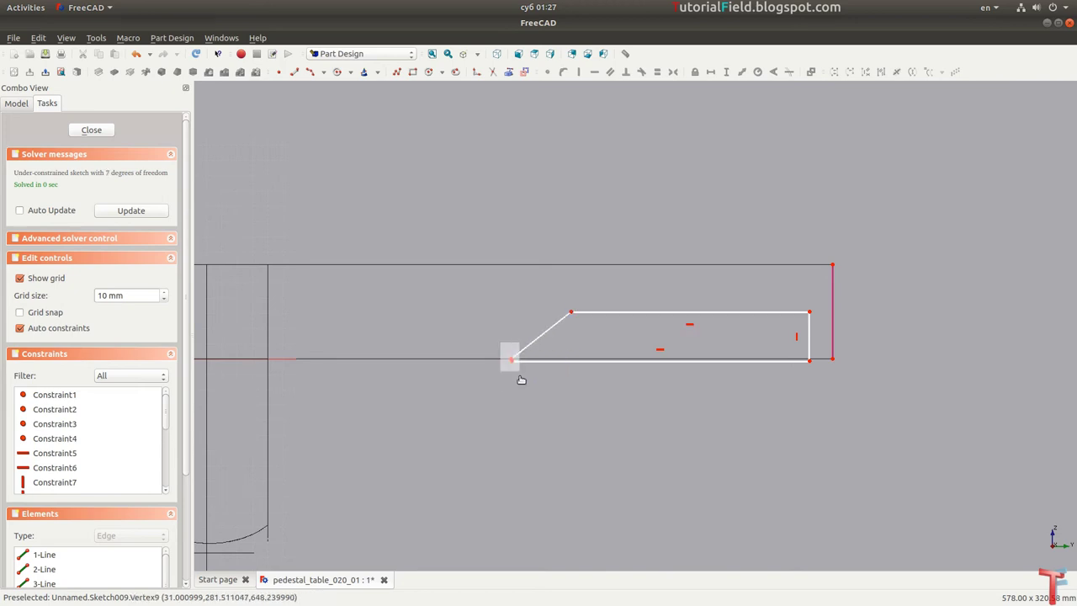
Step: Constrain the outline's top to 190 mm, bottom to 230 mm and end height to 31 mm
middle_click_drag(563, 402, 533, 399)
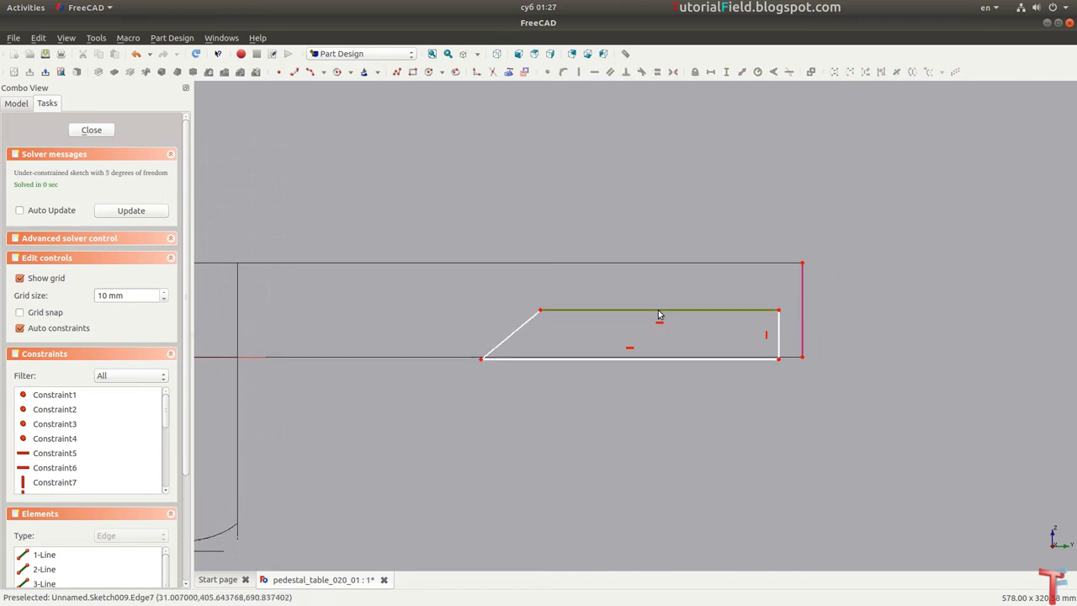
type("l190")
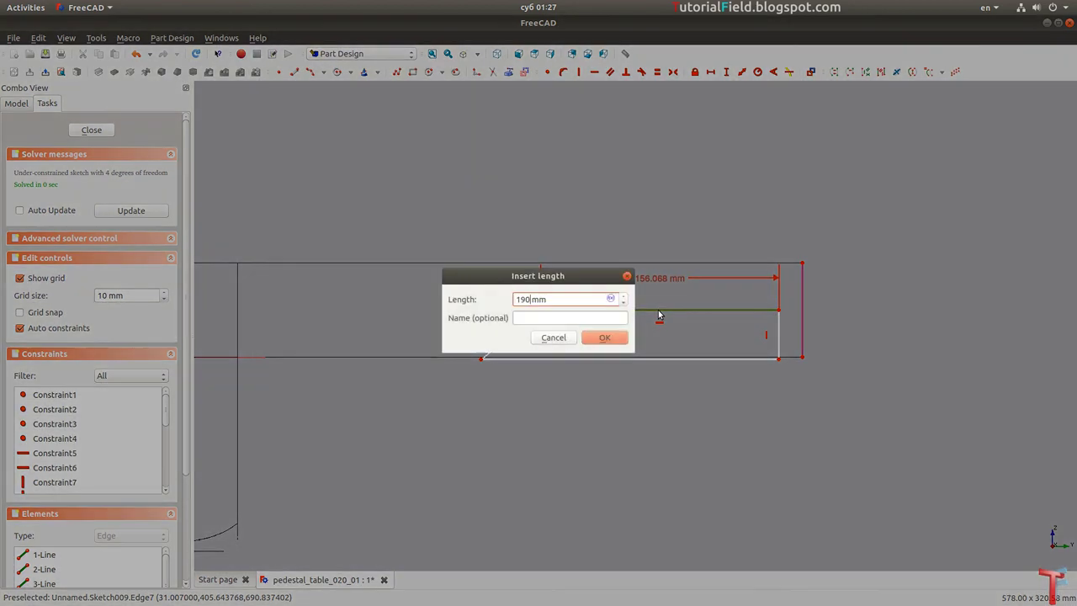
key("Return")
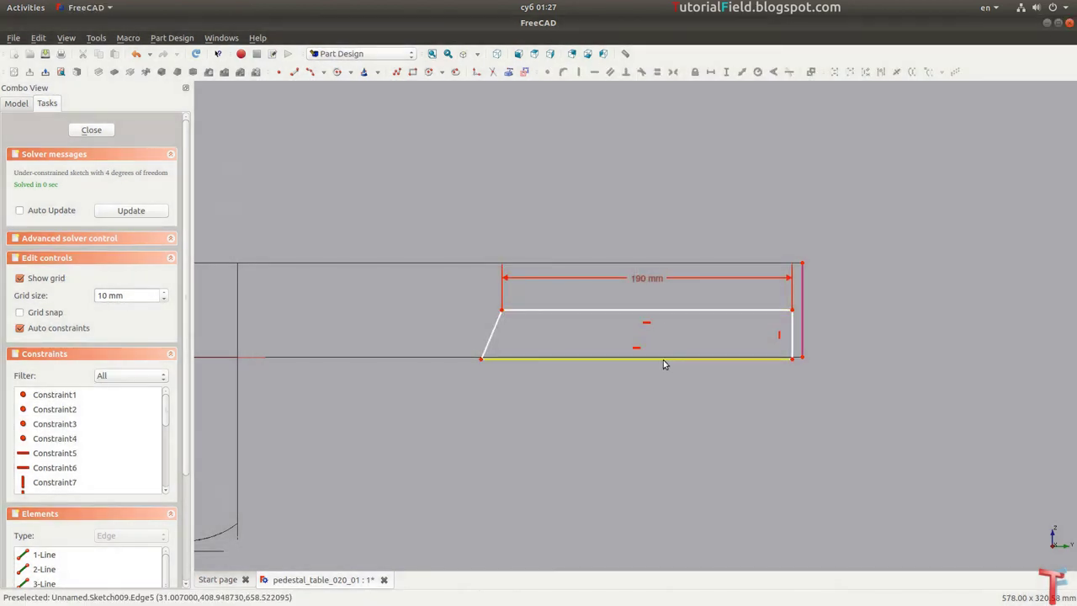
left_click(662, 359)
type("l230")
key("Return")
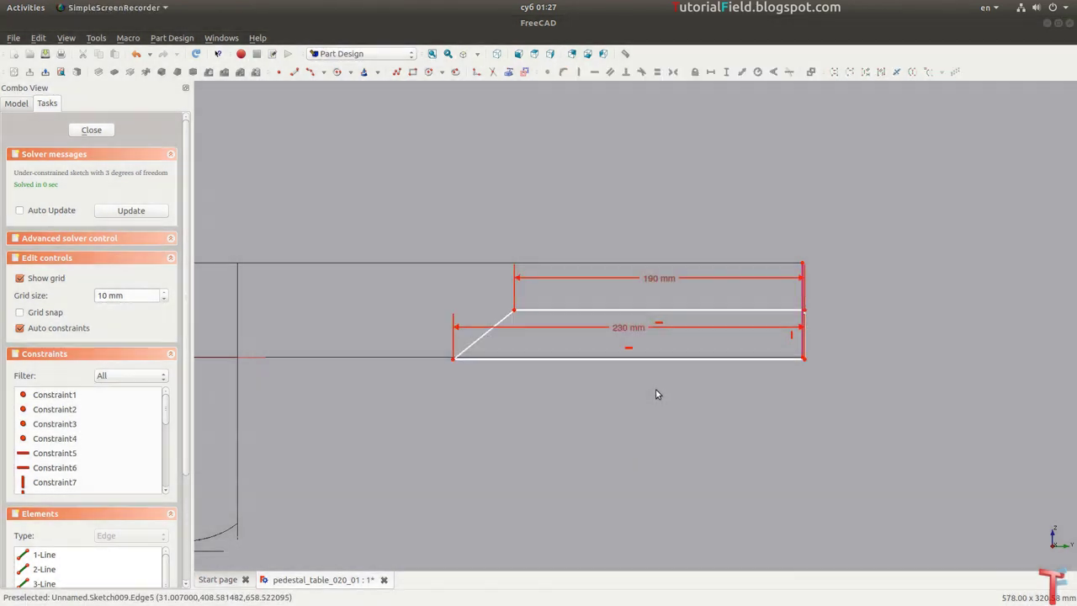
left_click_drag(580, 330, 709, 370)
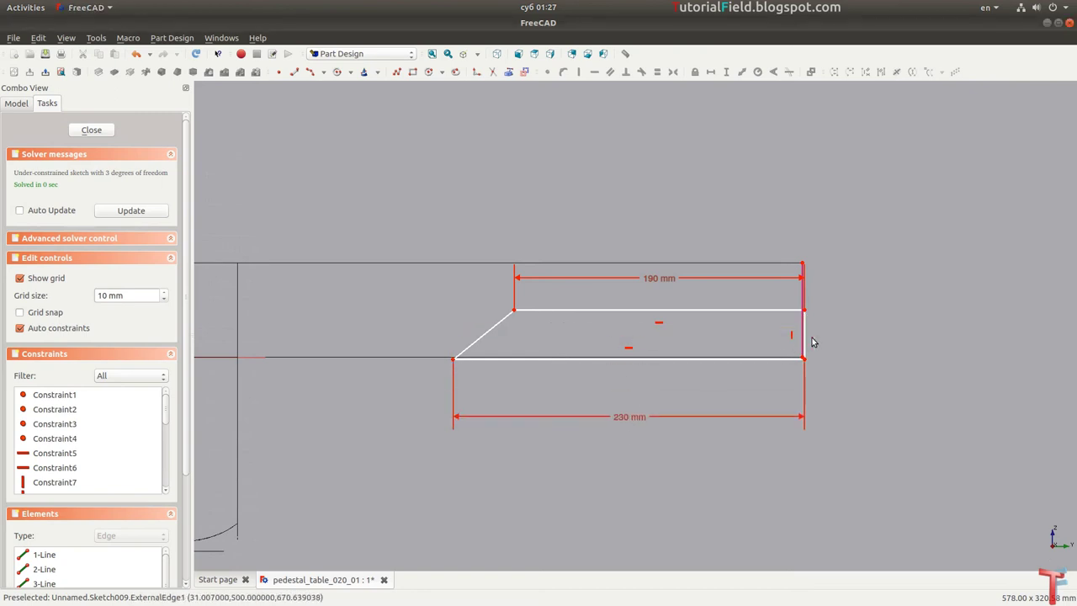
type("i")
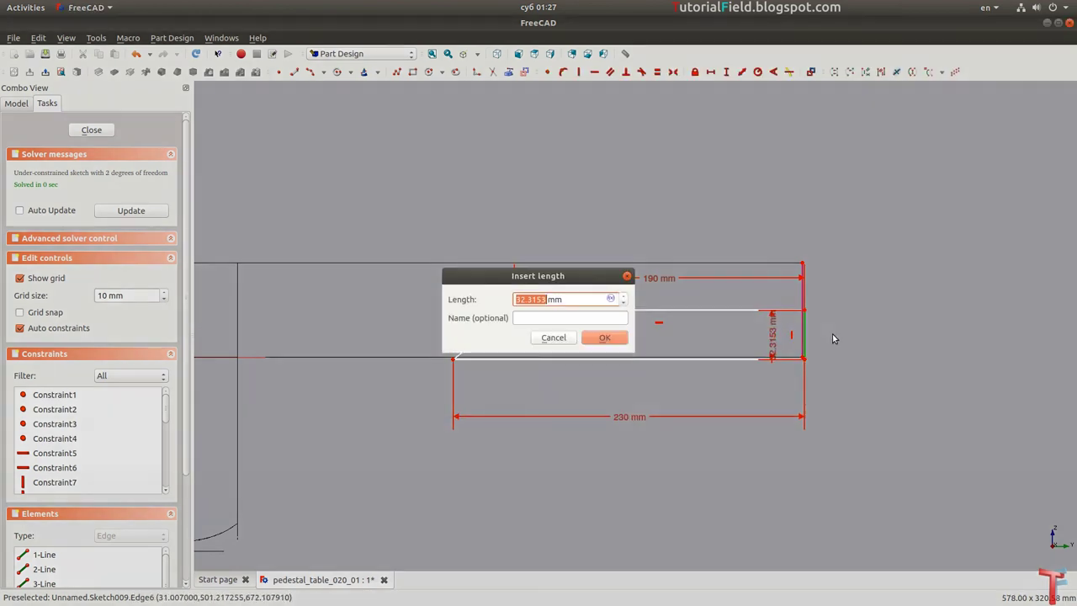
type("31")
key("Return")
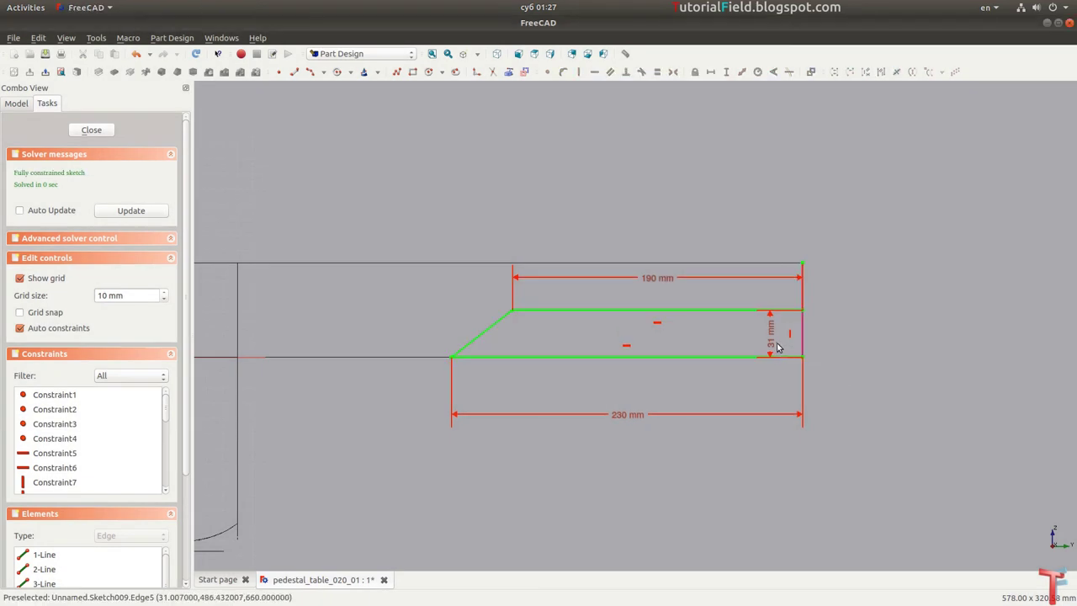
Step: Draw the closed four-sided notch outline at the crossing beam's left end
scroll(846, 308, "down", 3)
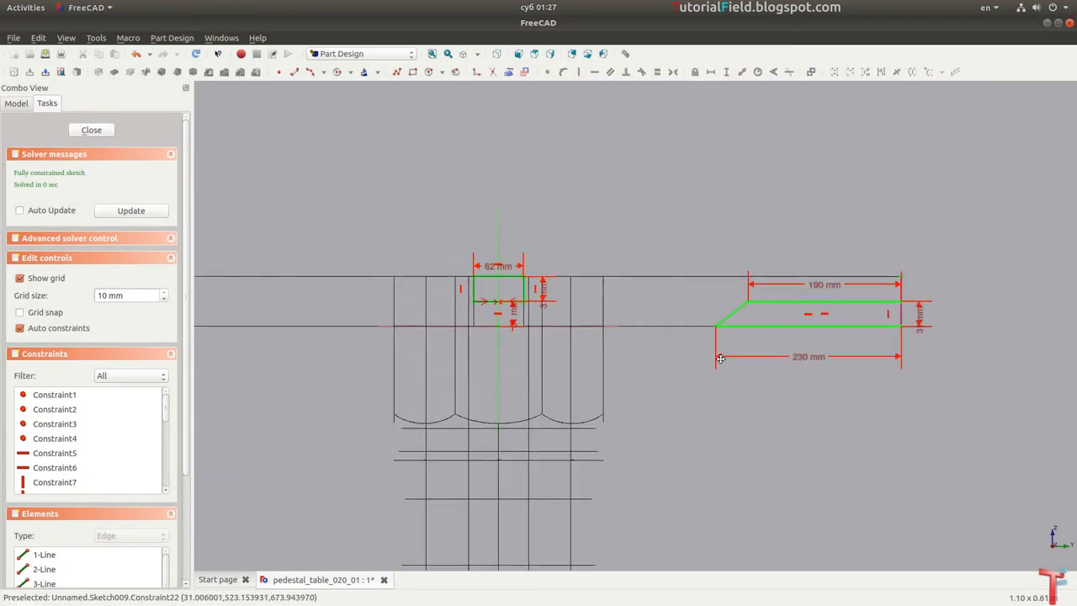
scroll(438, 325, "up", 3)
scroll(427, 373, "up", 3)
scroll(427, 373, "up", 2)
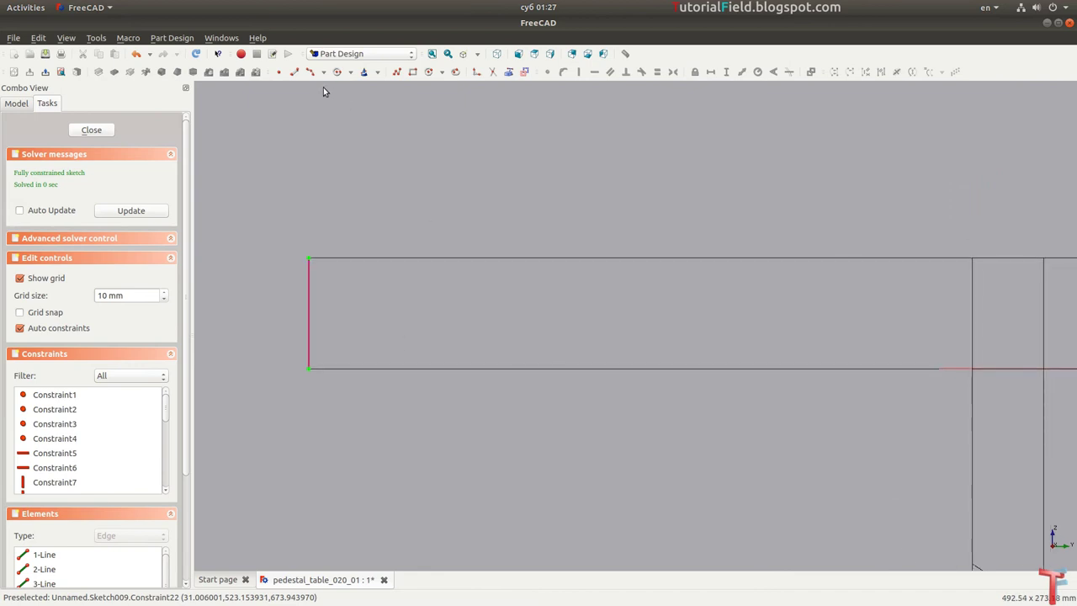
left_click(397, 71)
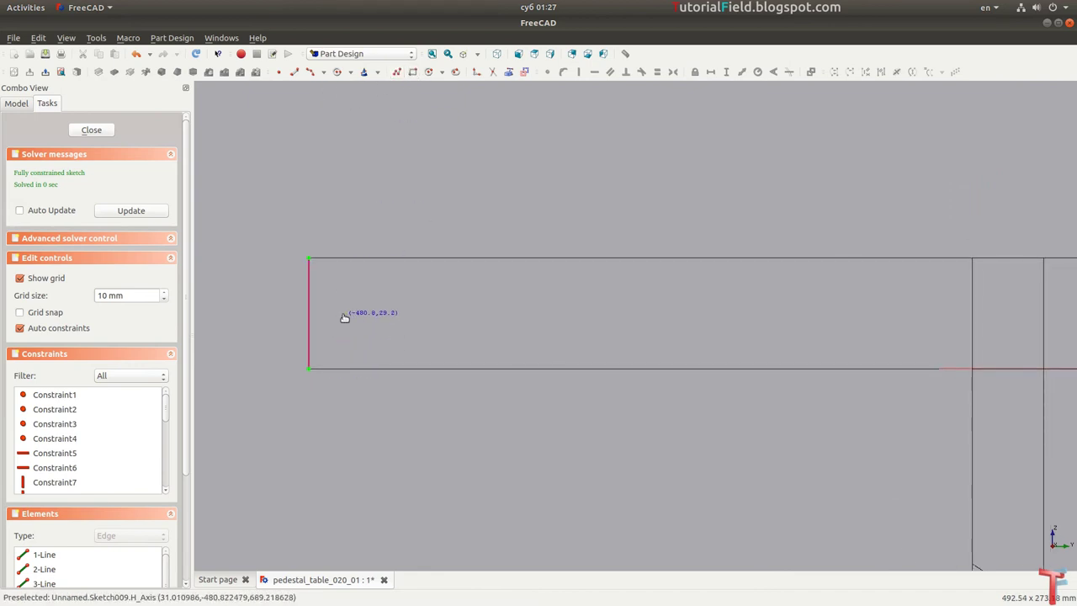
left_click(344, 372)
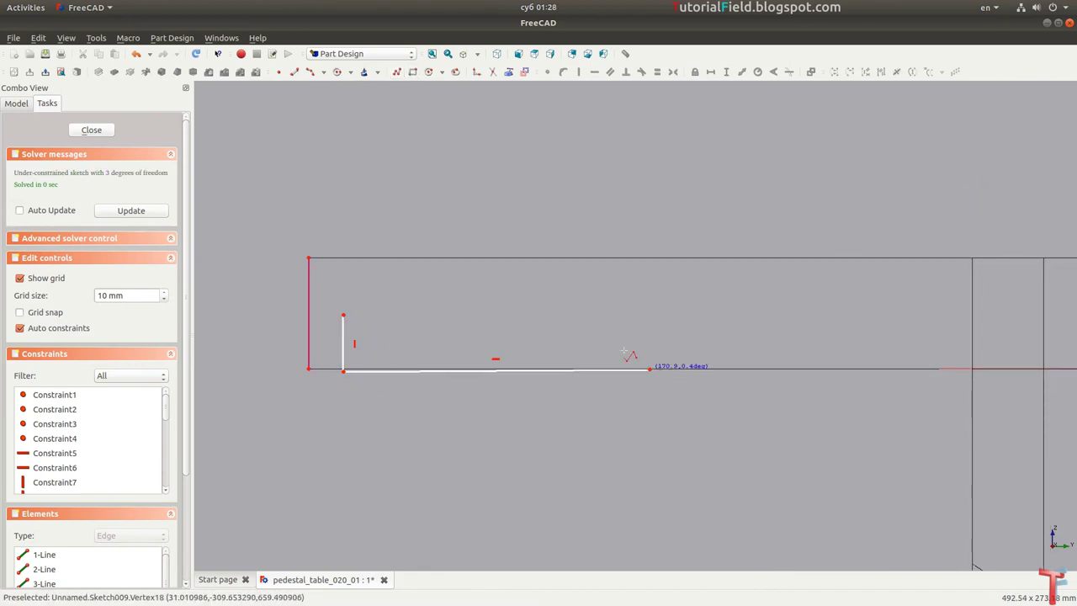
left_click(650, 370)
left_click(582, 316)
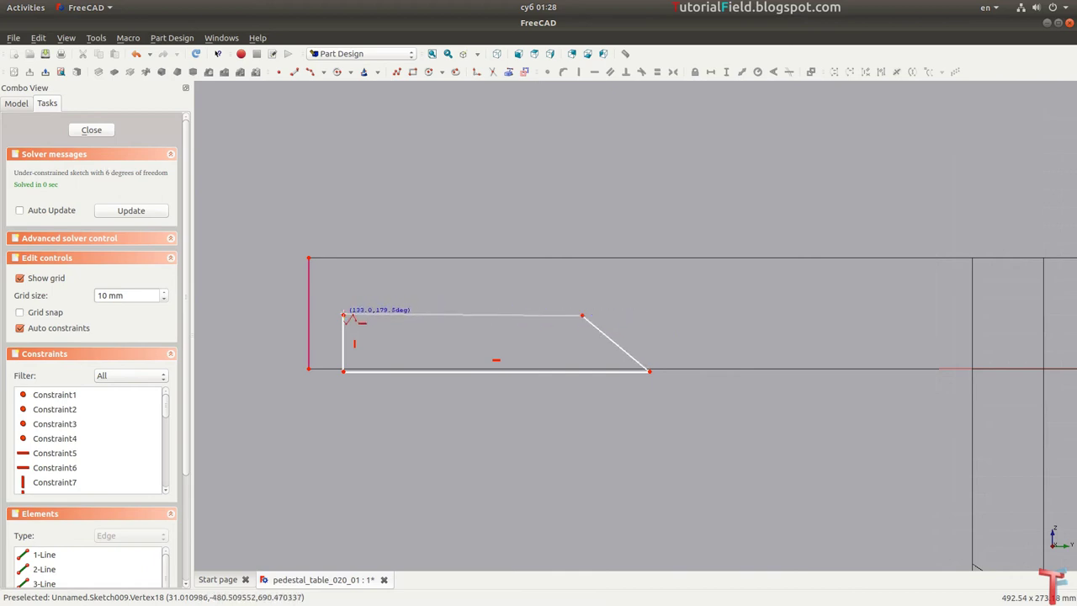
left_click(369, 329)
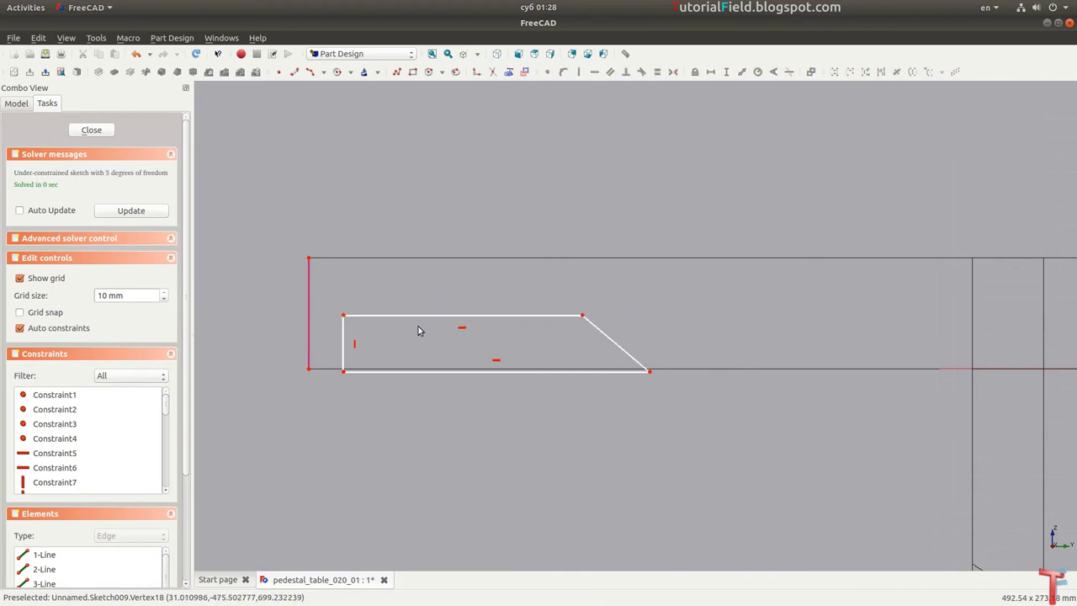
Step: Constrain the notch to a 190 mm top, 230 mm bottom and 31 mm left edge, fixing its corner
left_click(461, 314)
type("l190")
key("Return")
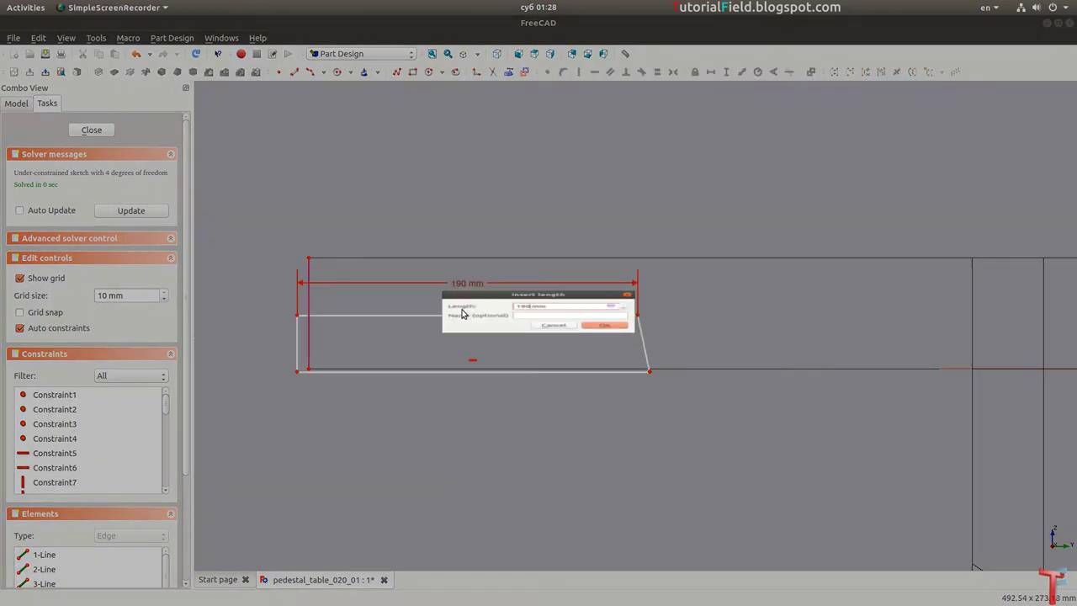
left_click(478, 371)
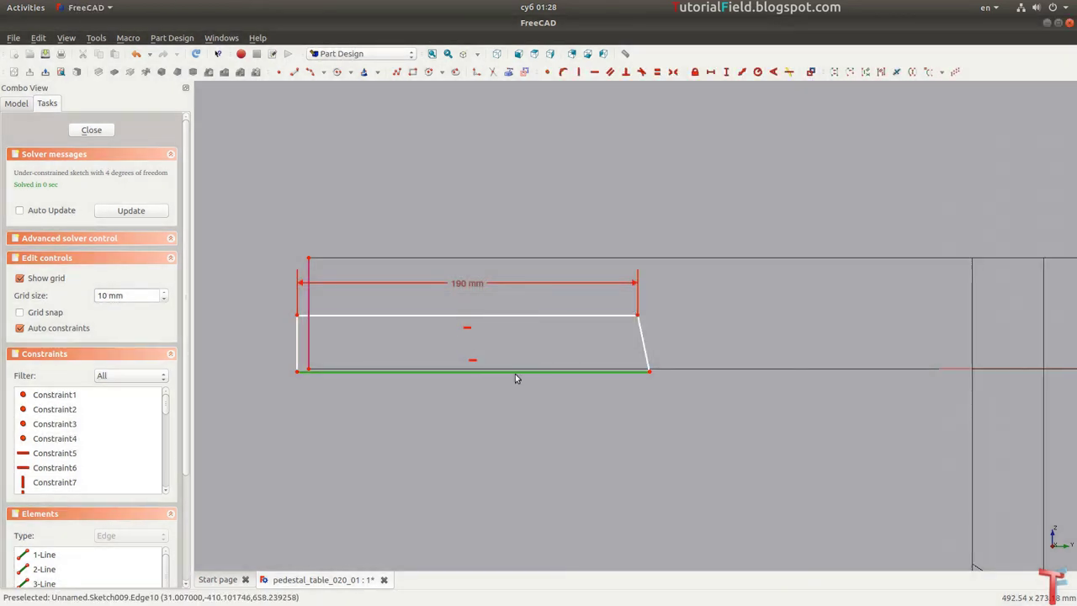
type("l230")
key("Return")
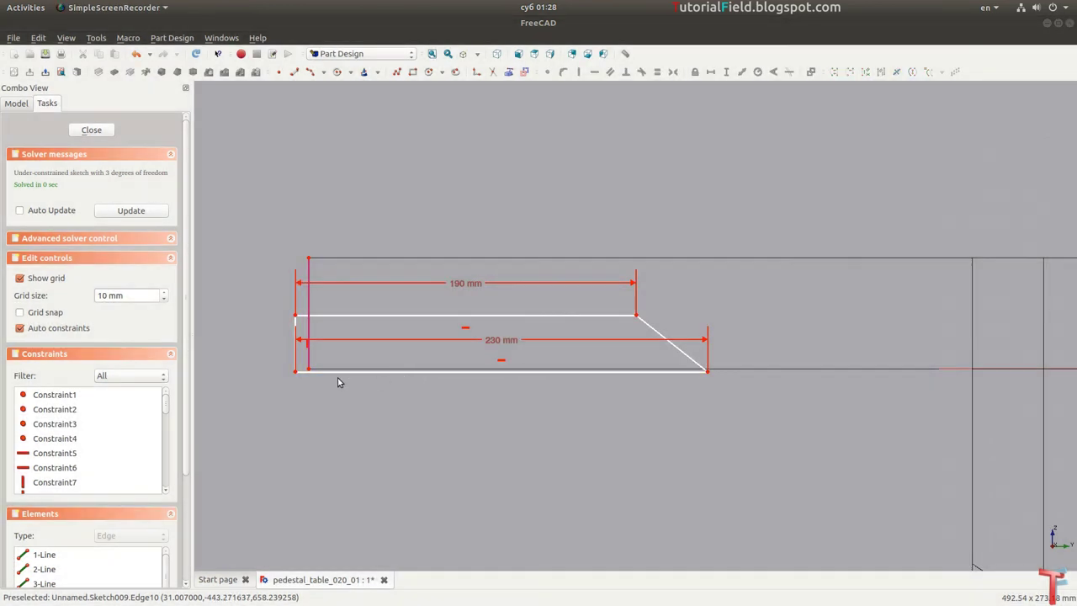
left_click_drag(493, 340, 493, 414)
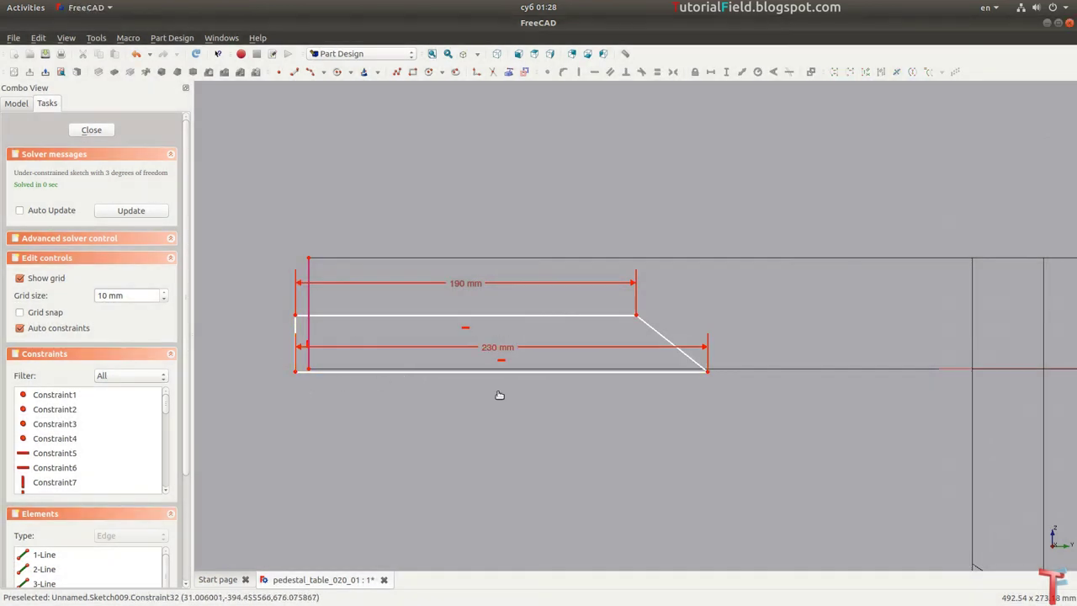
left_click(297, 350)
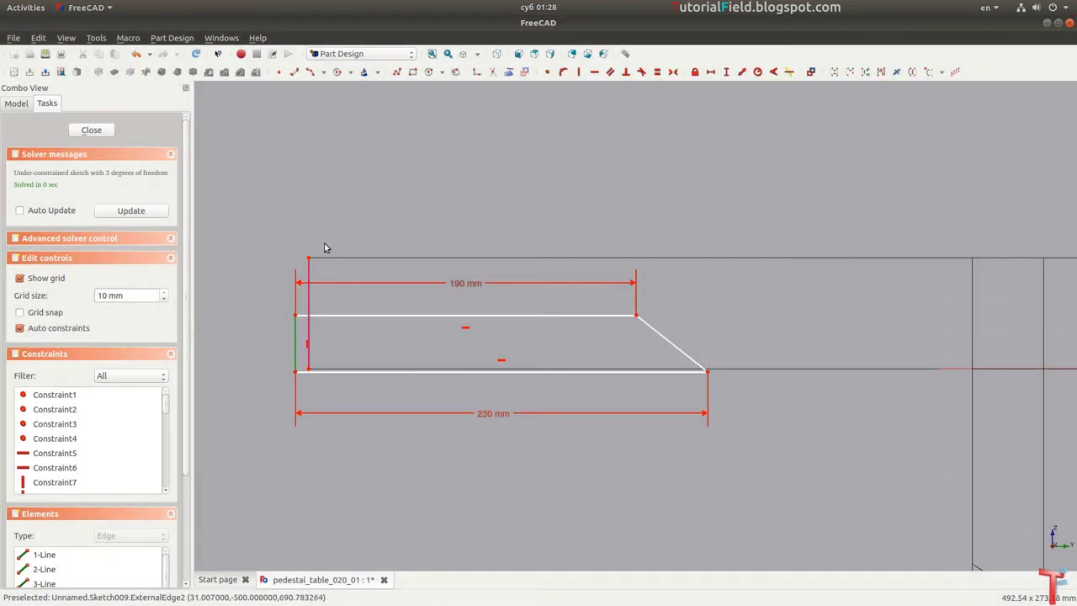
type("i31")
key("Return")
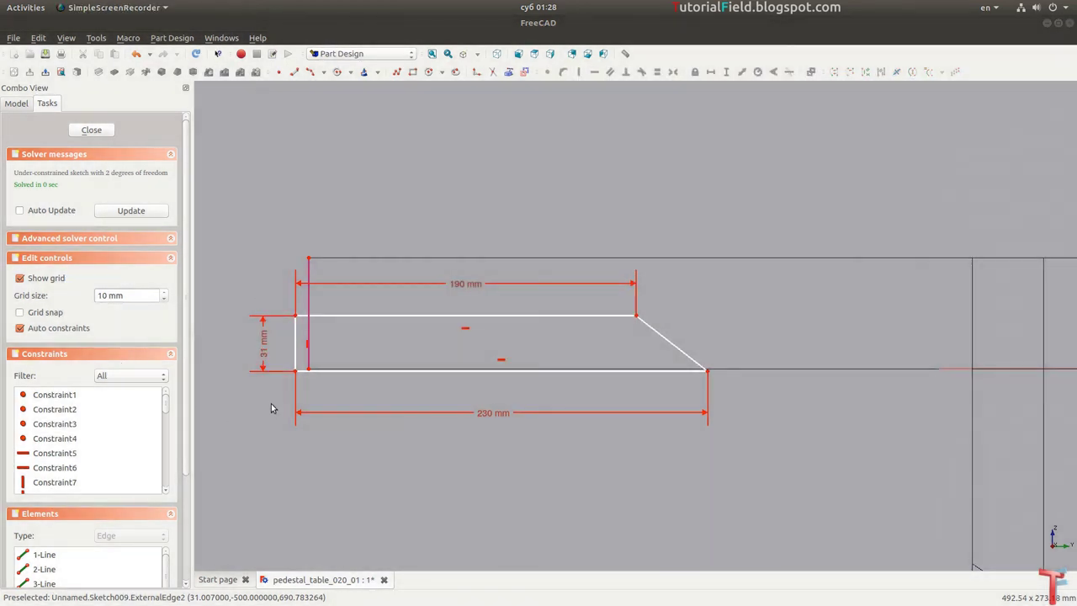
left_click_drag(271, 408, 331, 359)
key("k")
key("l")
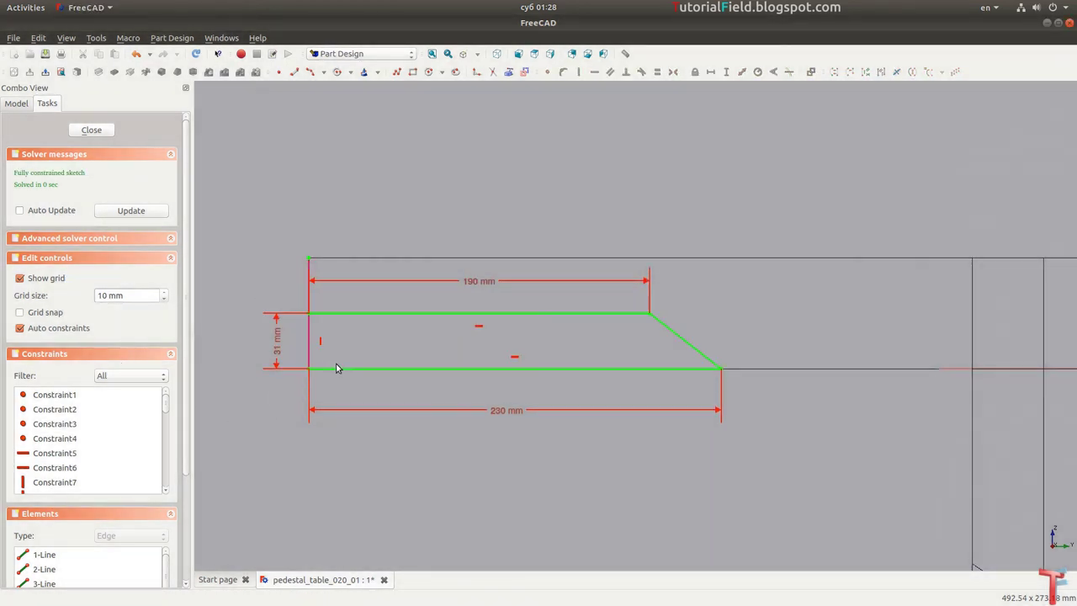
Step: Close the sketch and pocket the notch Through all of the crossing beam
scroll(423, 268, "down", 3)
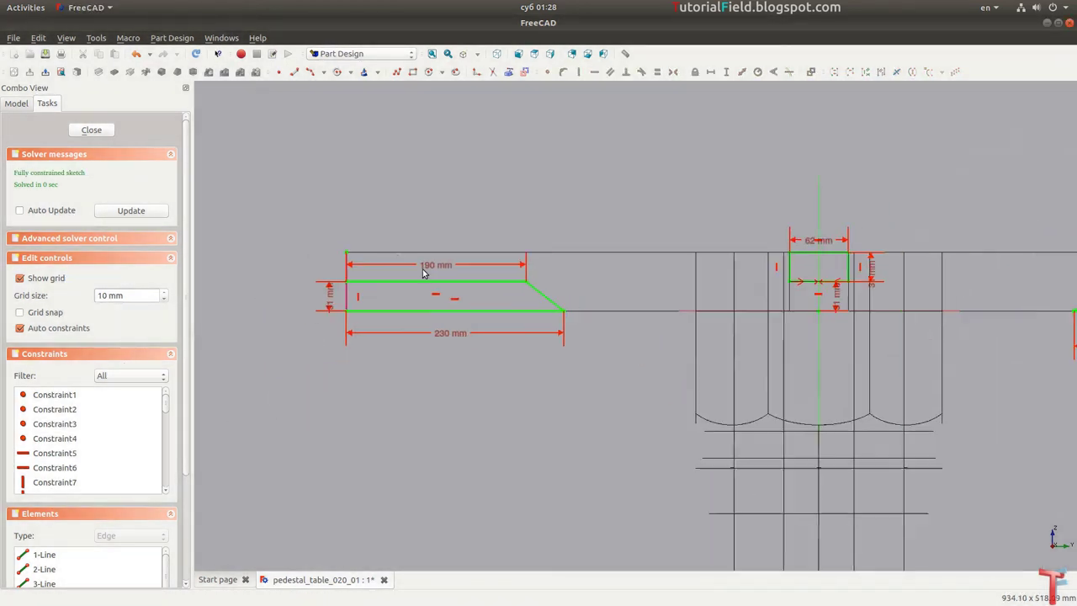
left_click(91, 133)
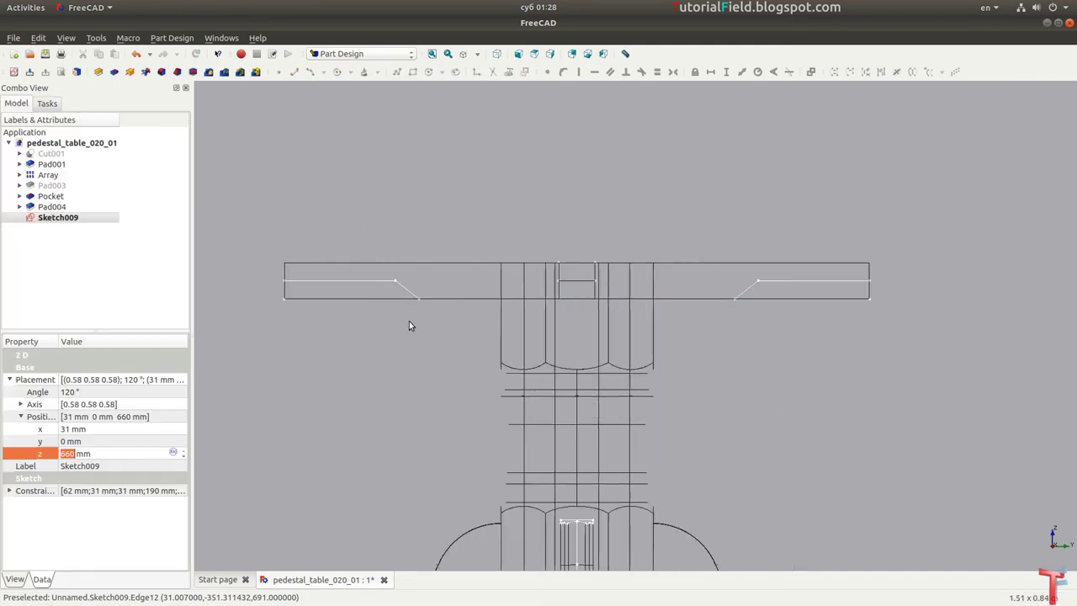
left_click(129, 72)
left_click(130, 176)
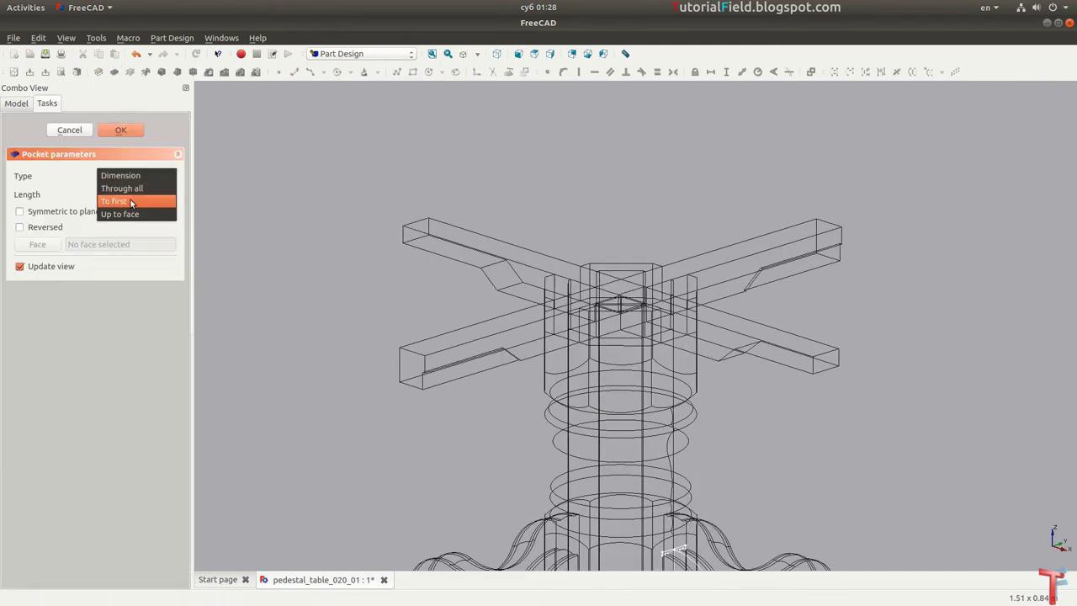
left_click(132, 189)
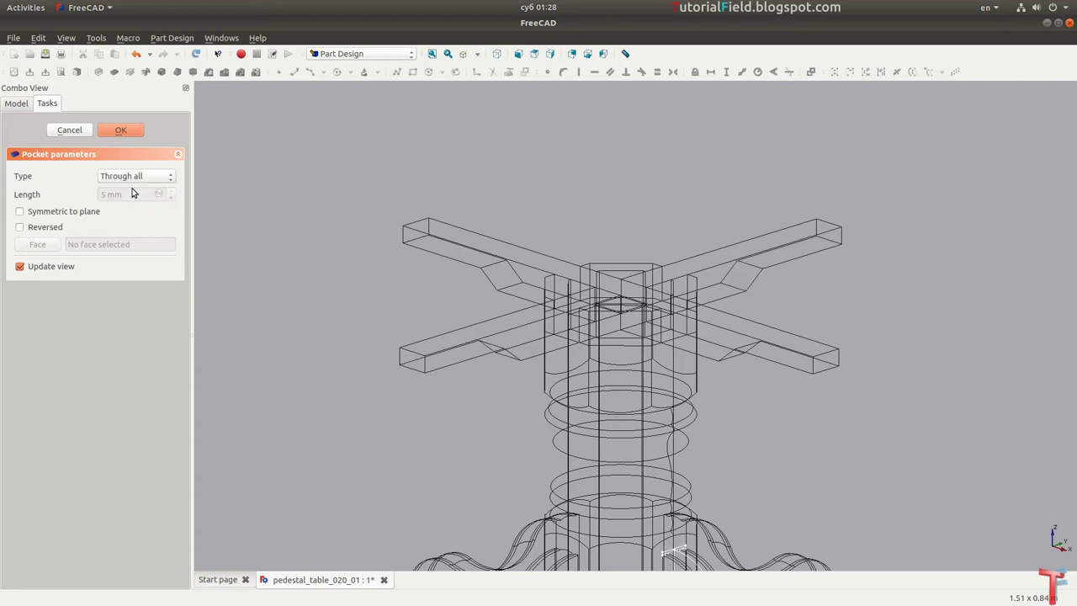
left_click(122, 130)
left_click(477, 54)
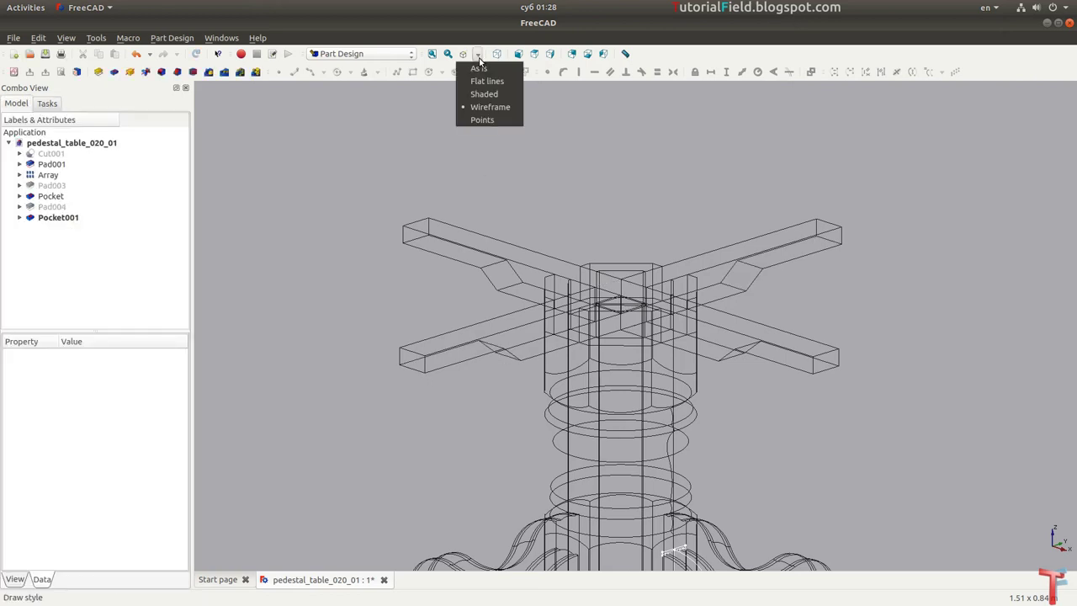
Step: Switch to As is shaded display and orbit around to inspect Pocket001 and the earlier Pocket
left_click(479, 68)
mouse_move(558, 385)
middle_mouse_down()
mouse_move(795, 377)
mouse_move(664, 373)
mouse_move(721, 413)
mouse_move(667, 409)
mouse_move(538, 362)
mouse_move(489, 325)
mouse_move(457, 324)
middle_mouse_up()
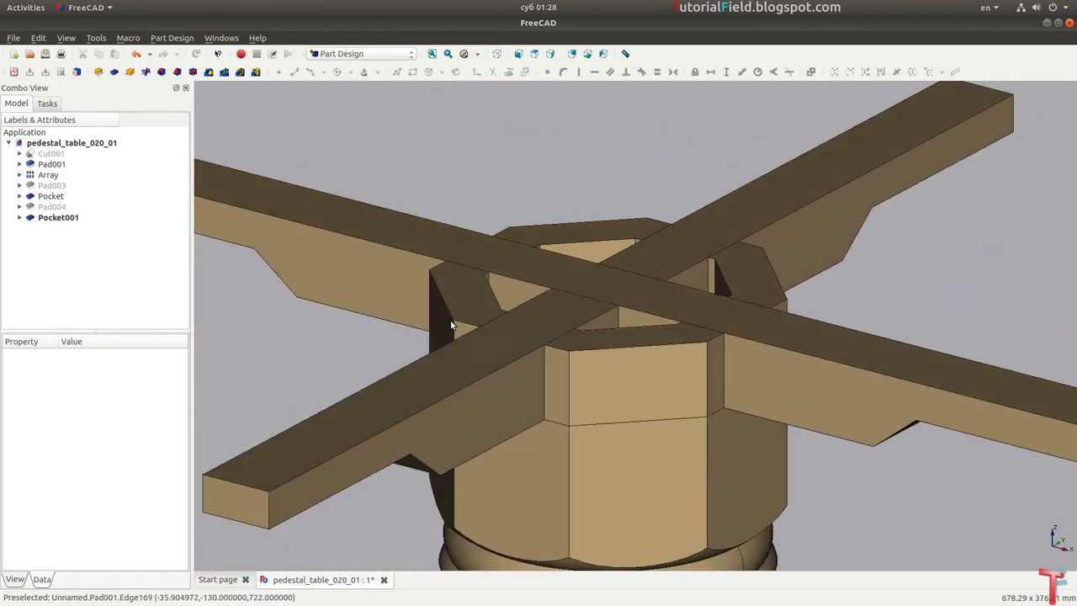
left_click(56, 218)
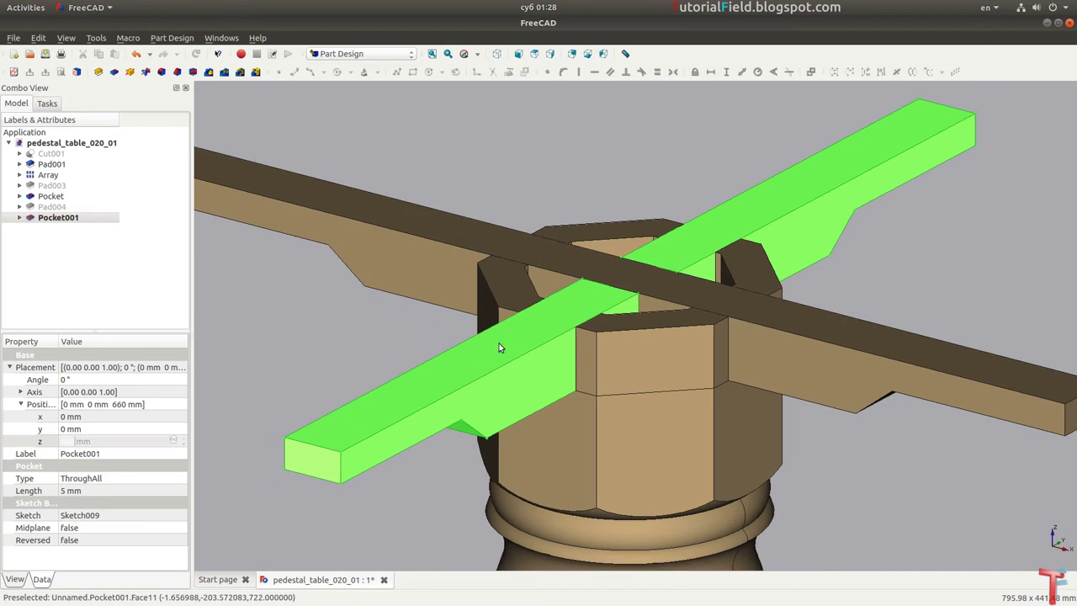
left_click(59, 195)
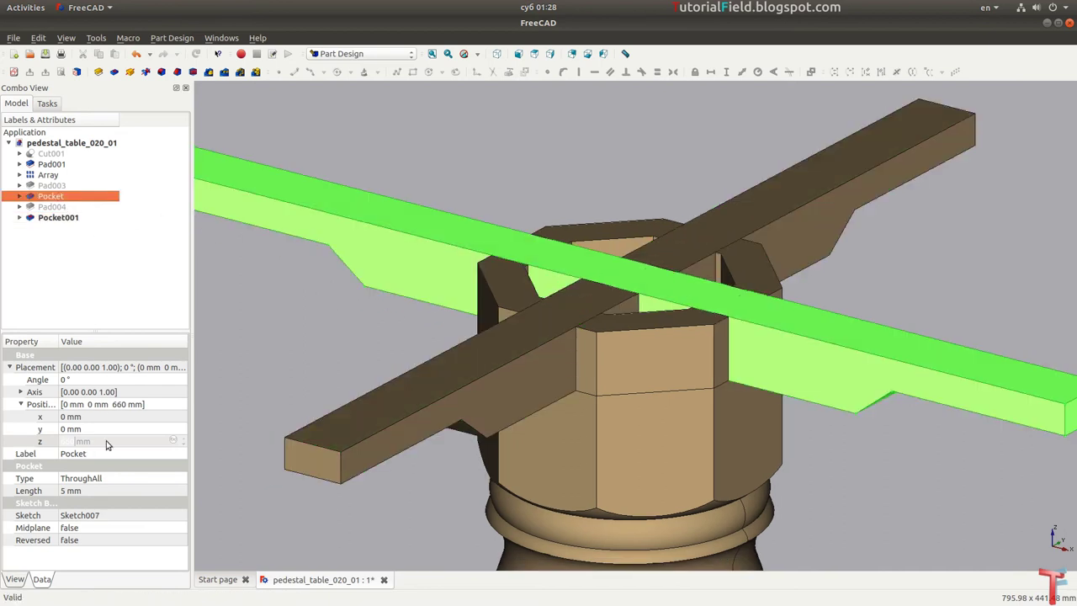
mouse_move(270, 276)
middle_mouse_down()
mouse_move(505, 219)
mouse_move(591, 163)
mouse_move(652, 387)
mouse_move(615, 392)
mouse_move(637, 264)
middle_mouse_up()
left_click(591, 164)
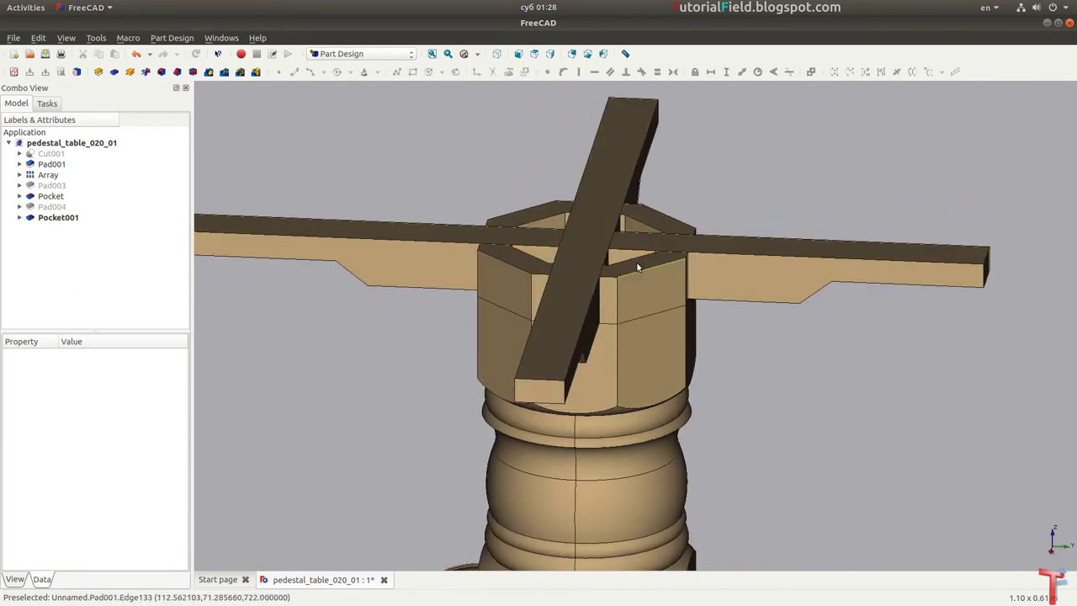
left_click(630, 244)
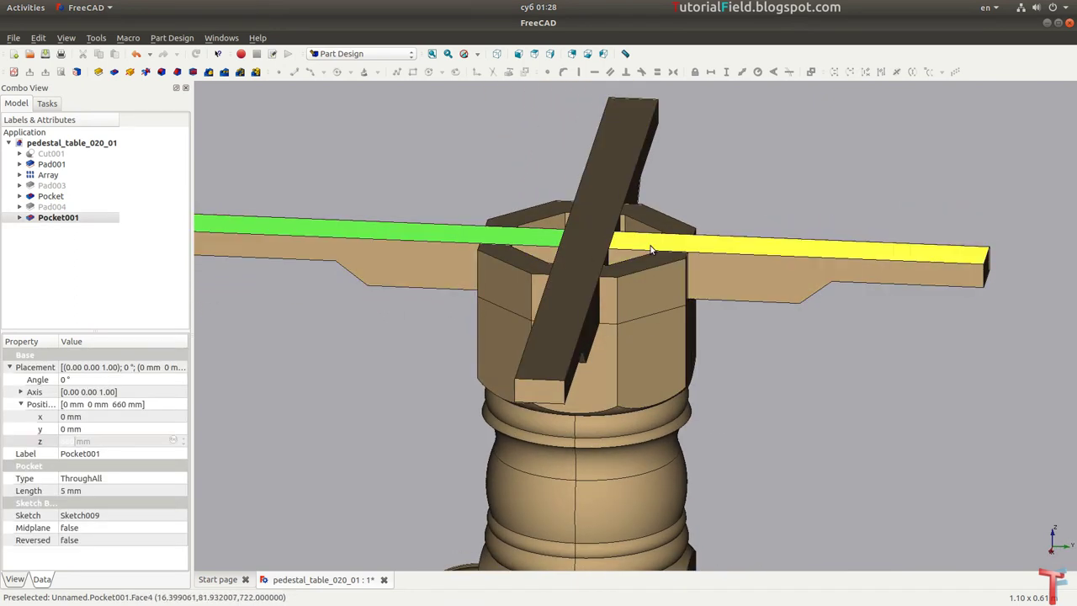
left_click(830, 402)
mouse_move(830, 402)
middle_mouse_down()
mouse_move(771, 407)
mouse_move(571, 279)
middle_mouse_up()
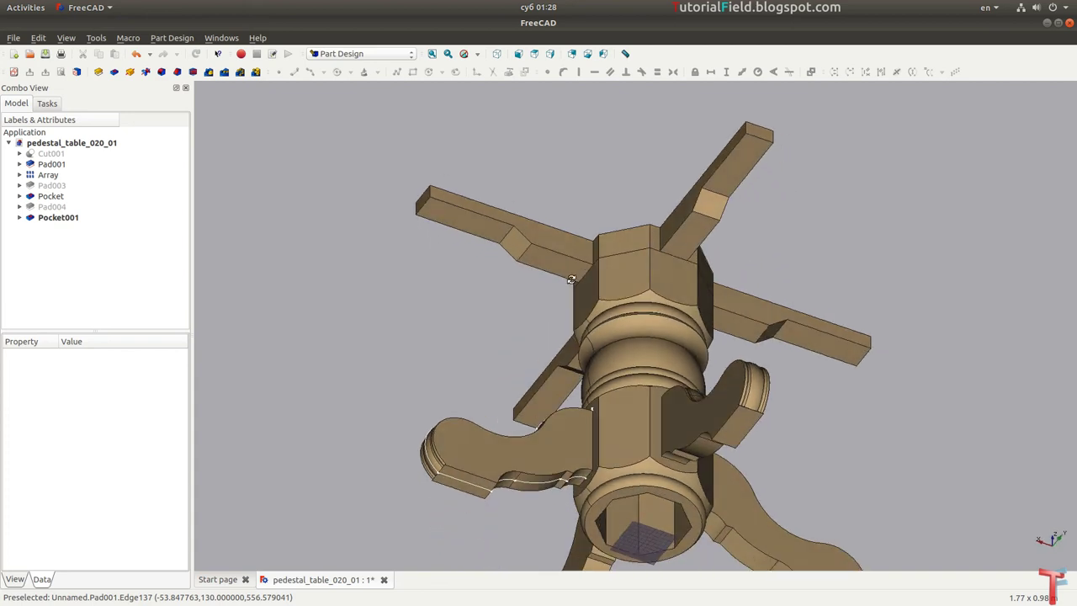
Step: Fit the whole table in the axonometric view and save the document
left_click(432, 53)
left_click(496, 54)
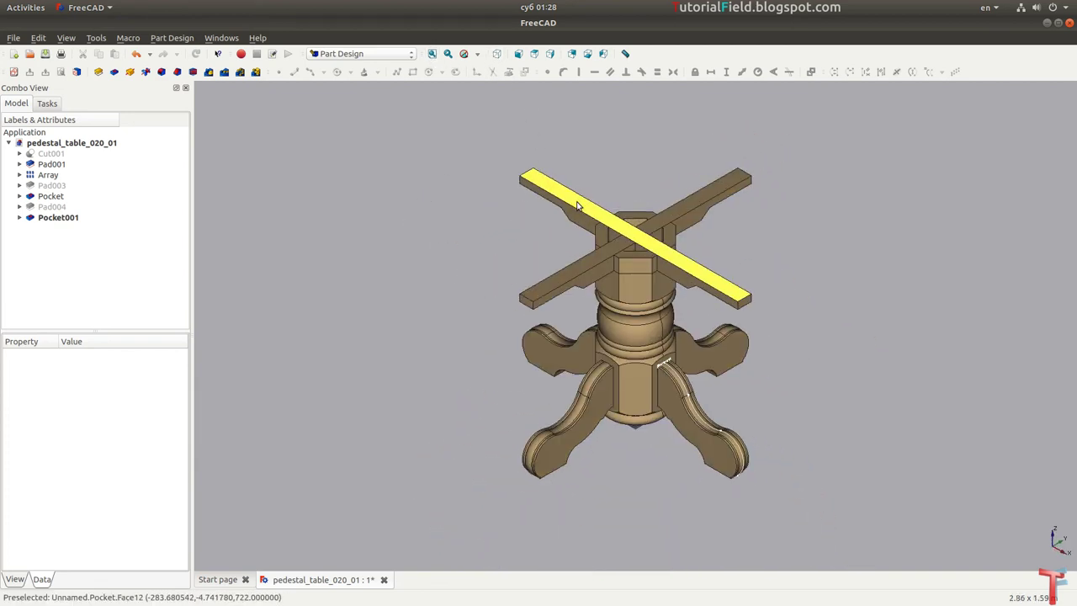
key("ctrl+s")
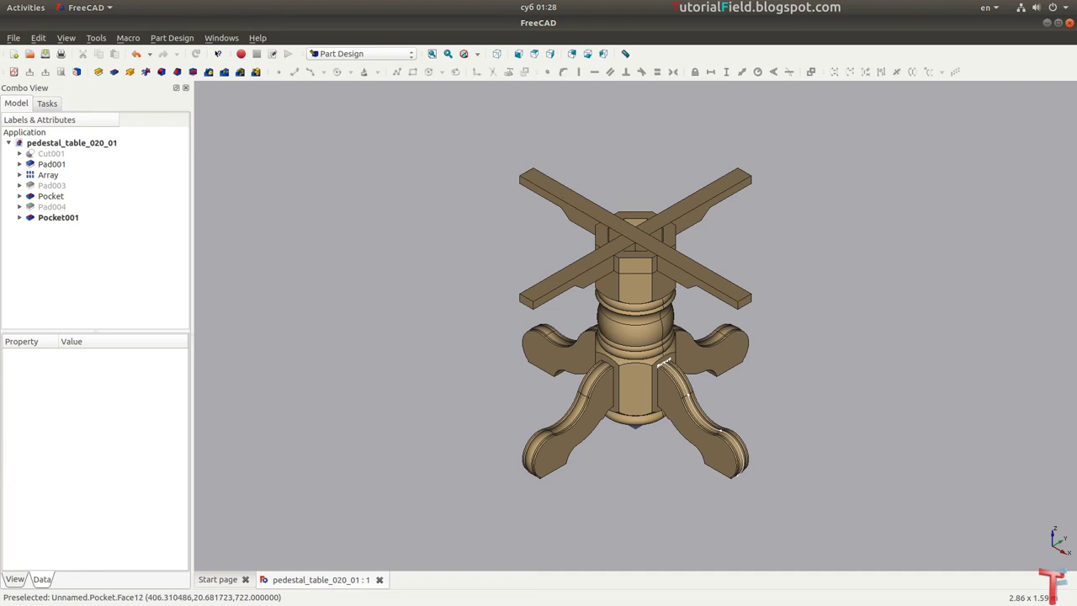
key("alt+Tab")
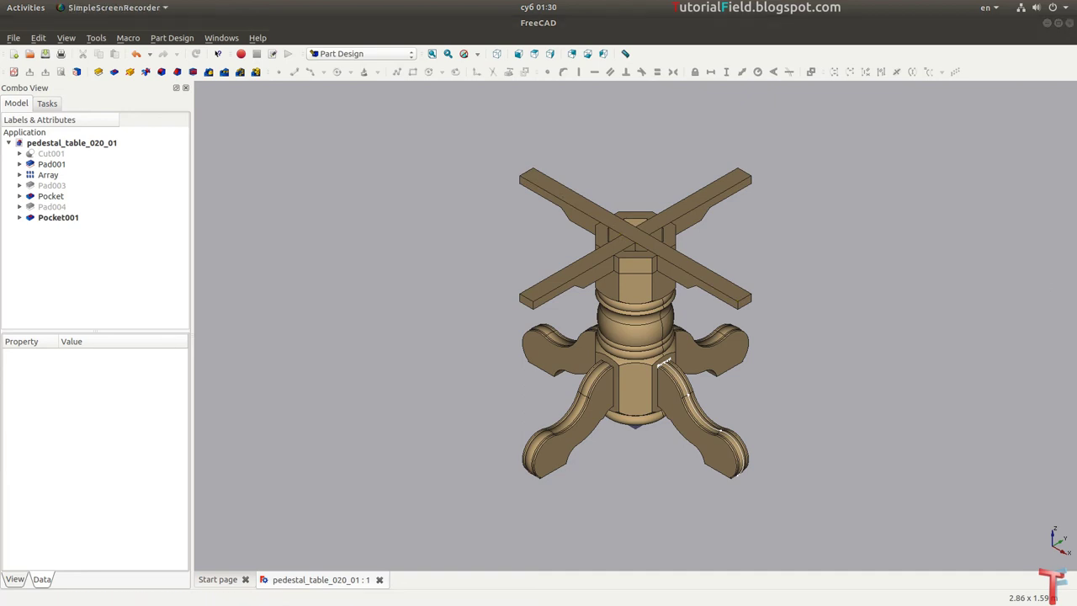
key("alt+Tab")
Step: Start a new sketch on the upper beam's top face, shown in wireframe
left_click(631, 236)
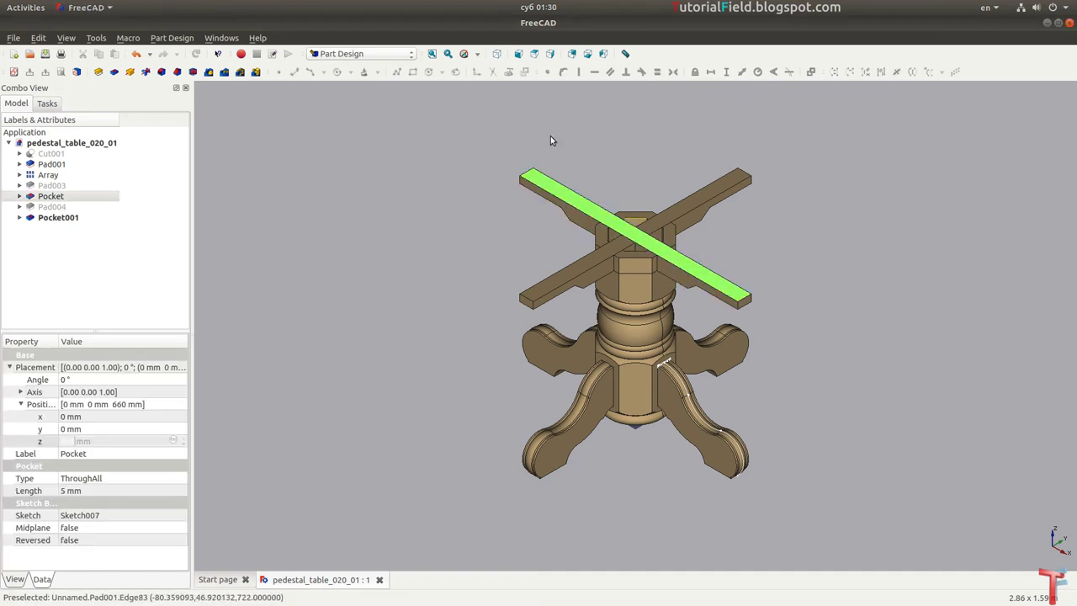
left_click(14, 71)
scroll(665, 330, "up", 2)
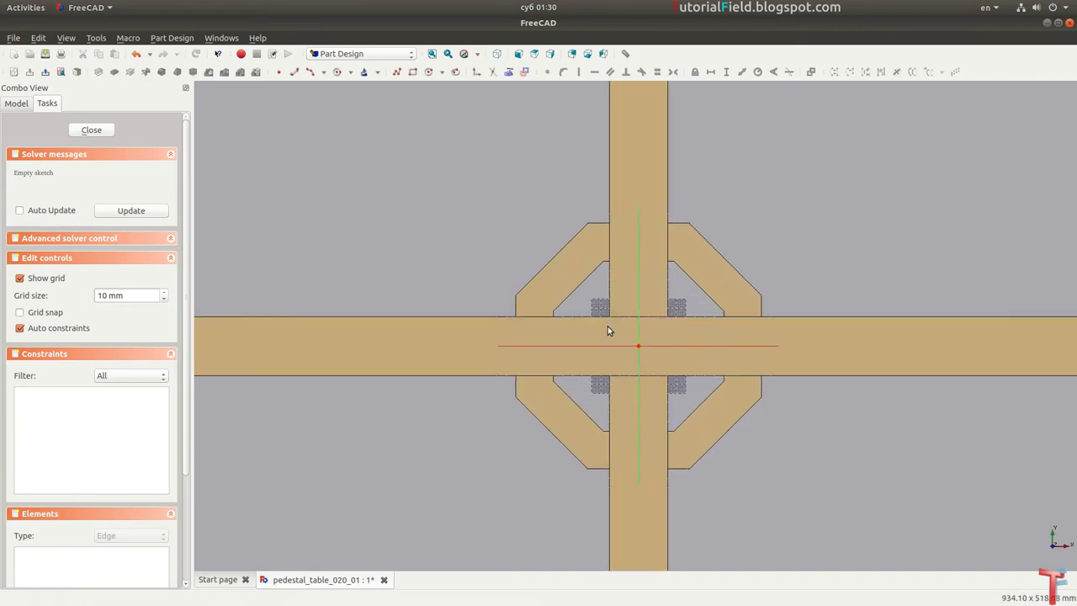
scroll(608, 325, "up", 2)
scroll(574, 335, "up", 2)
left_click(475, 56)
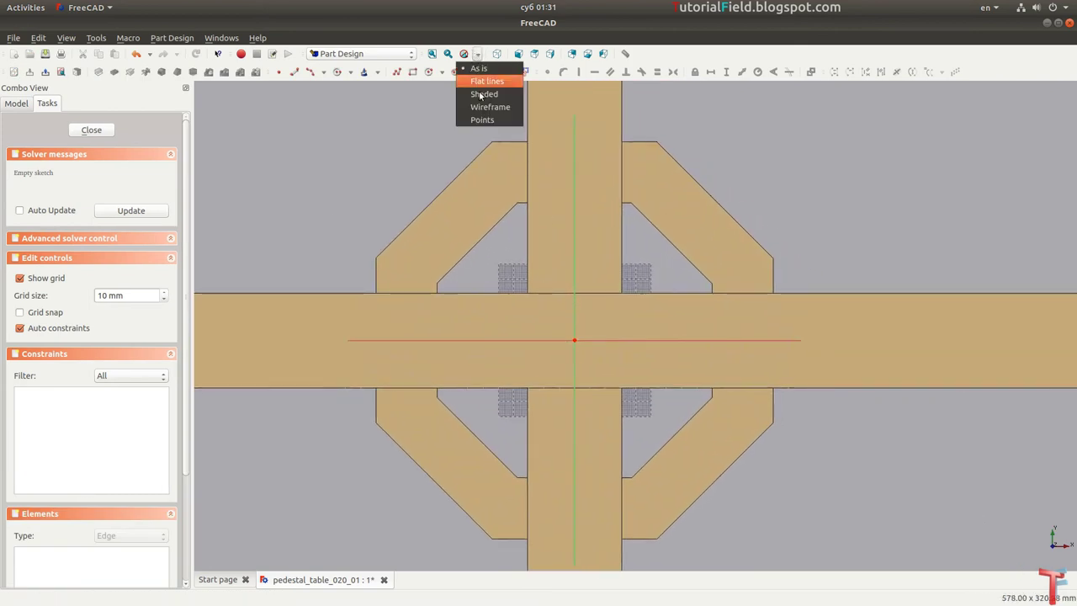
left_click(484, 90)
scroll(545, 351, "up", 1)
scroll(571, 355, "up", 2)
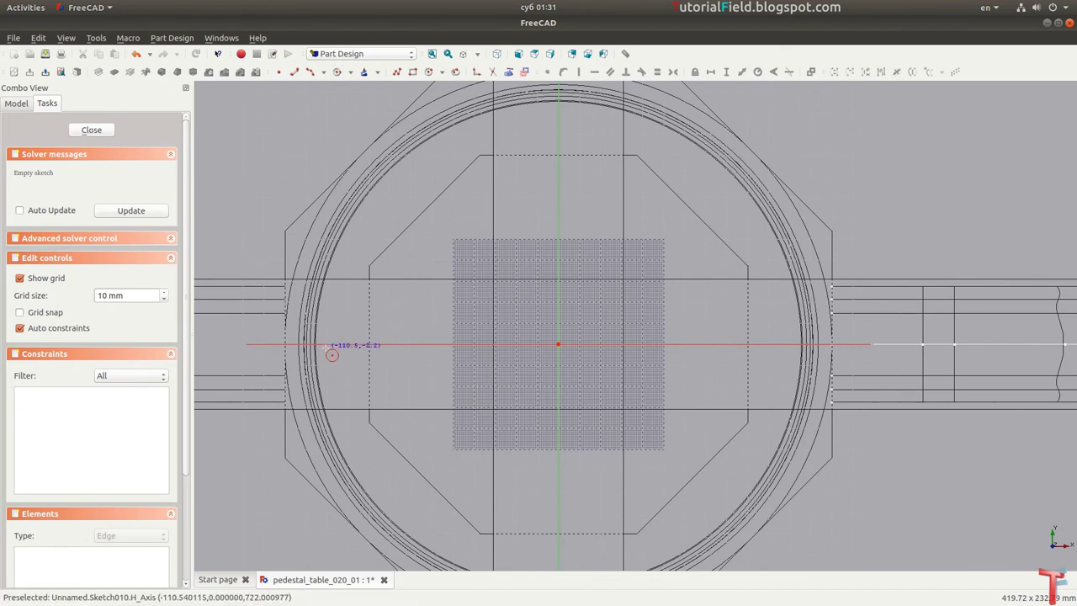
Step: Draw two equal bolt-hole circles near the left and right beam ends
left_click(327, 345)
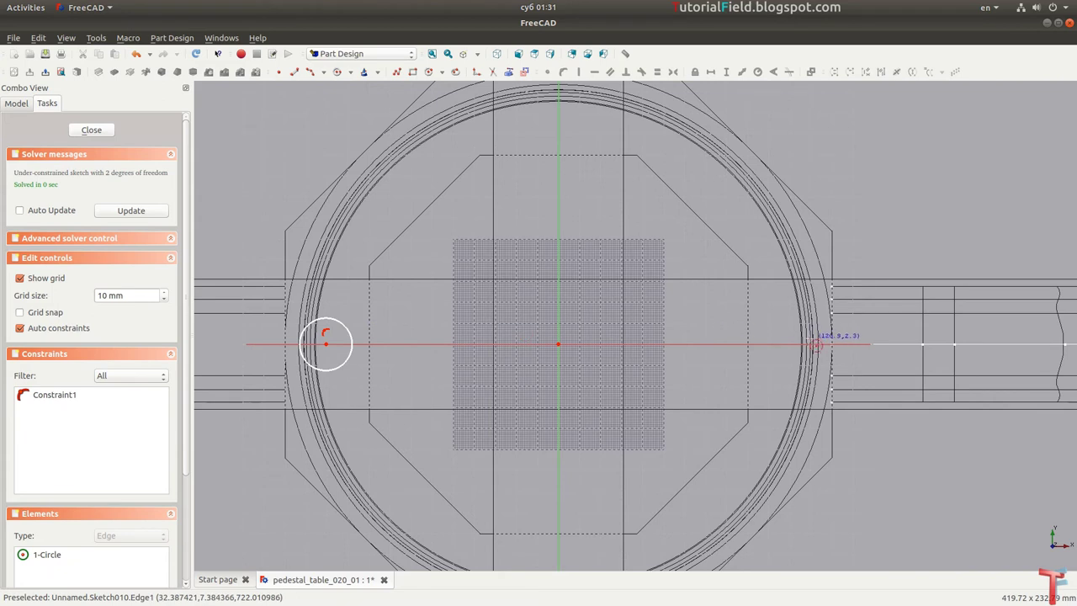
left_click(801, 343)
left_click(784, 322)
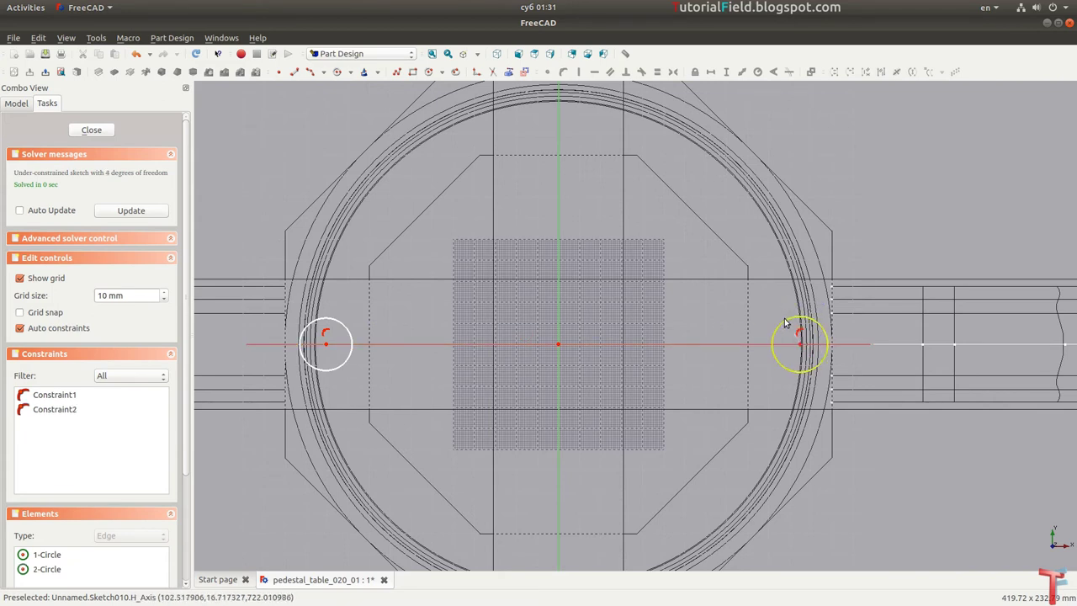
left_click(784, 322)
left_click(352, 332)
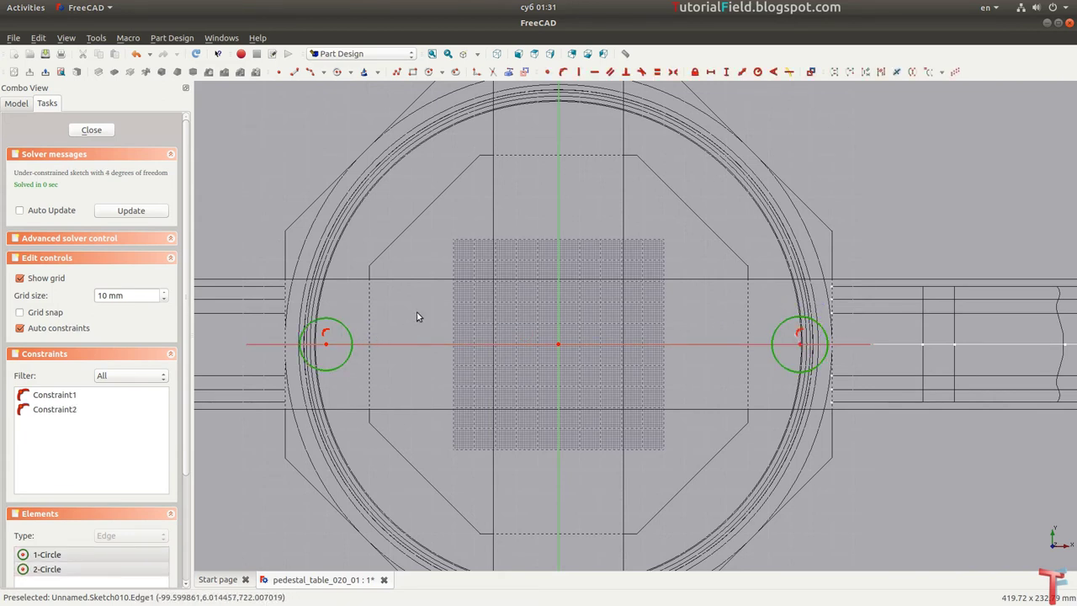
key("e")
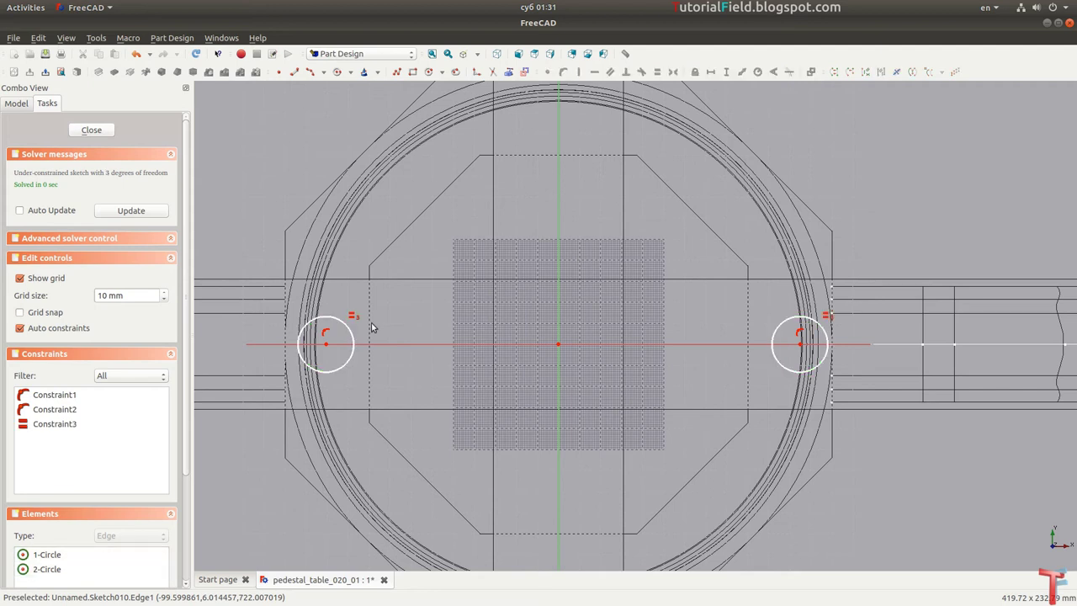
Step: Give the circles a 13 mm radius and make the left centre symmetric about the vertical axis
left_click(352, 335)
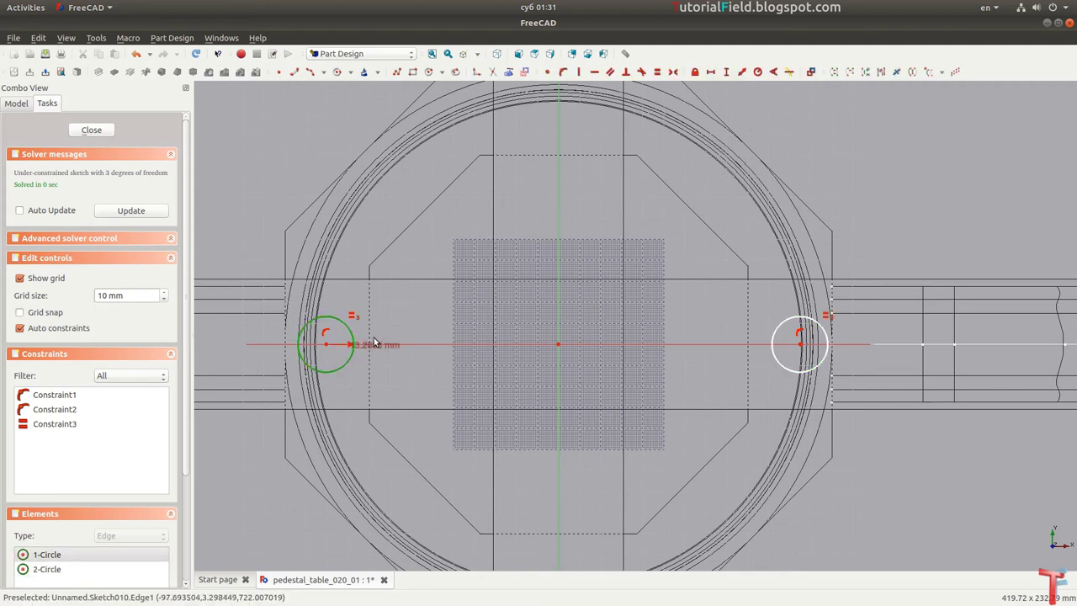
key("shift+r")
key("Return")
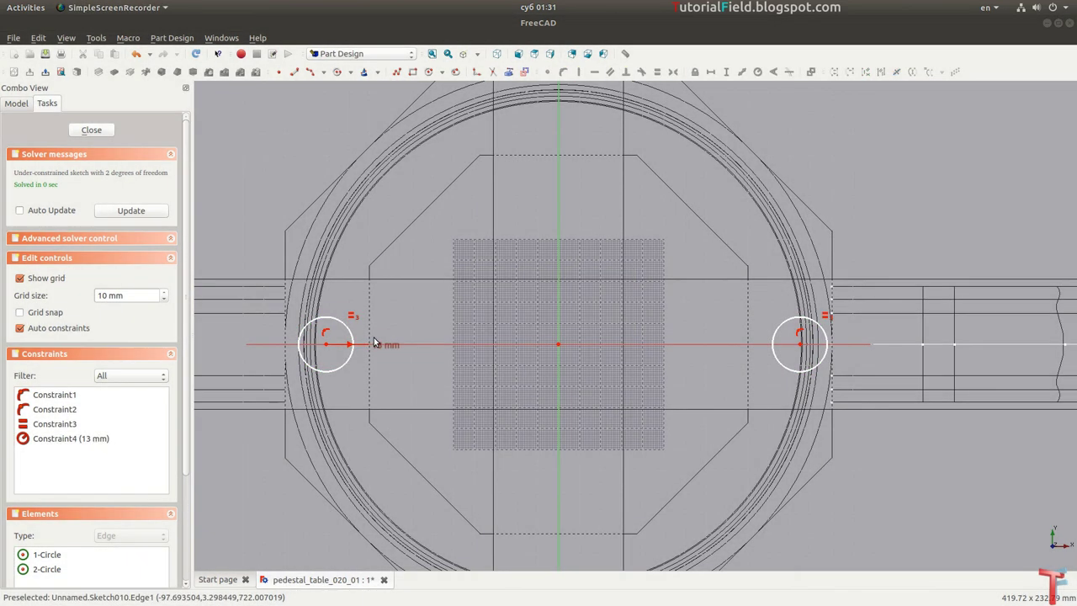
left_click(326, 344)
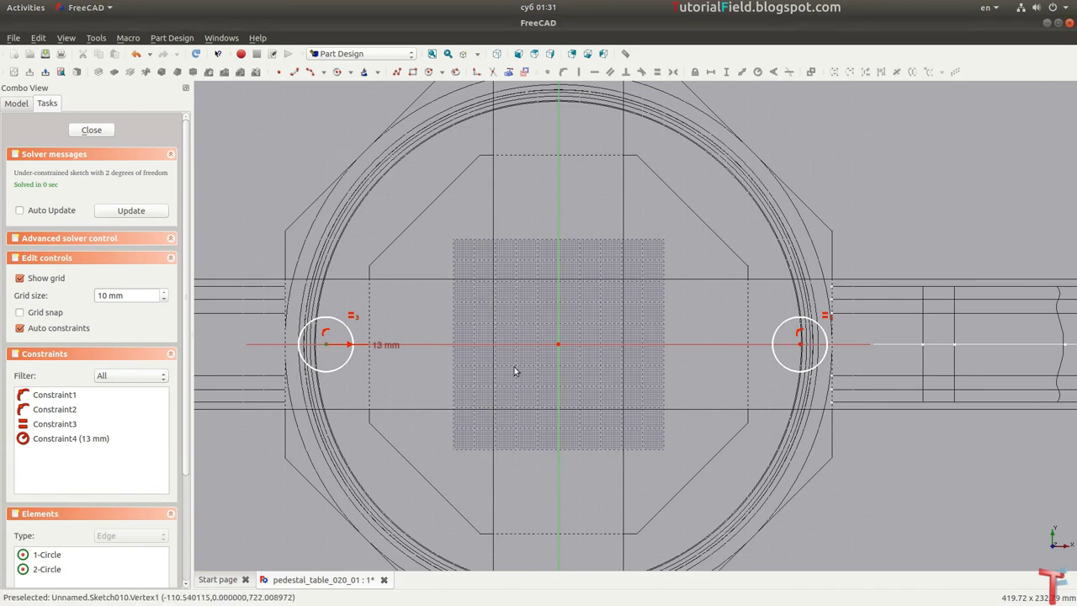
left_click(558, 372)
key("s")
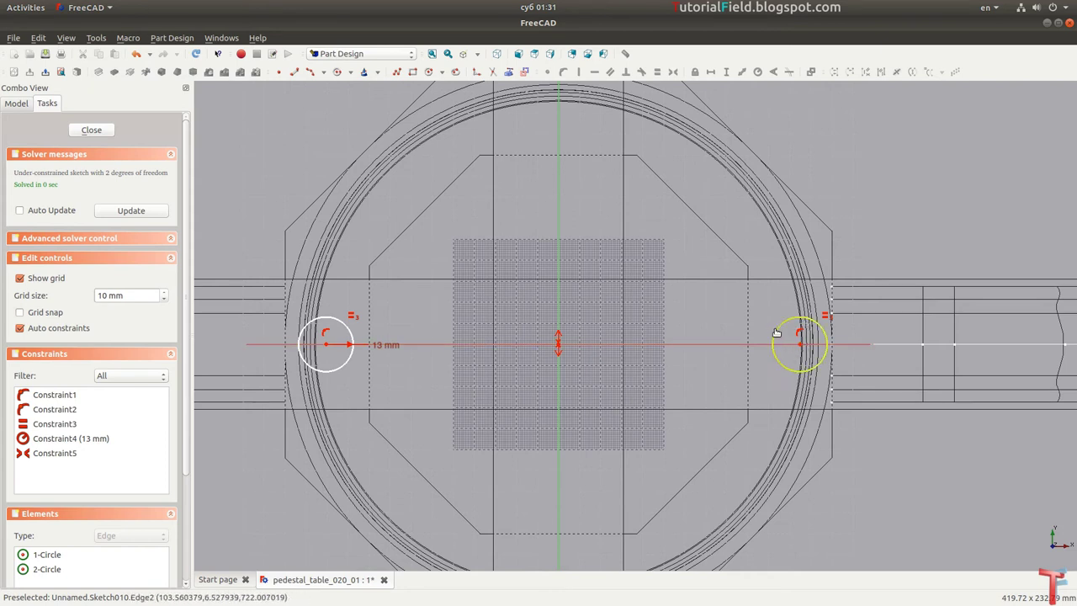
Step: Replace that symmetry with both circle centres symmetric about the sketch origin
key("ctrl+z")
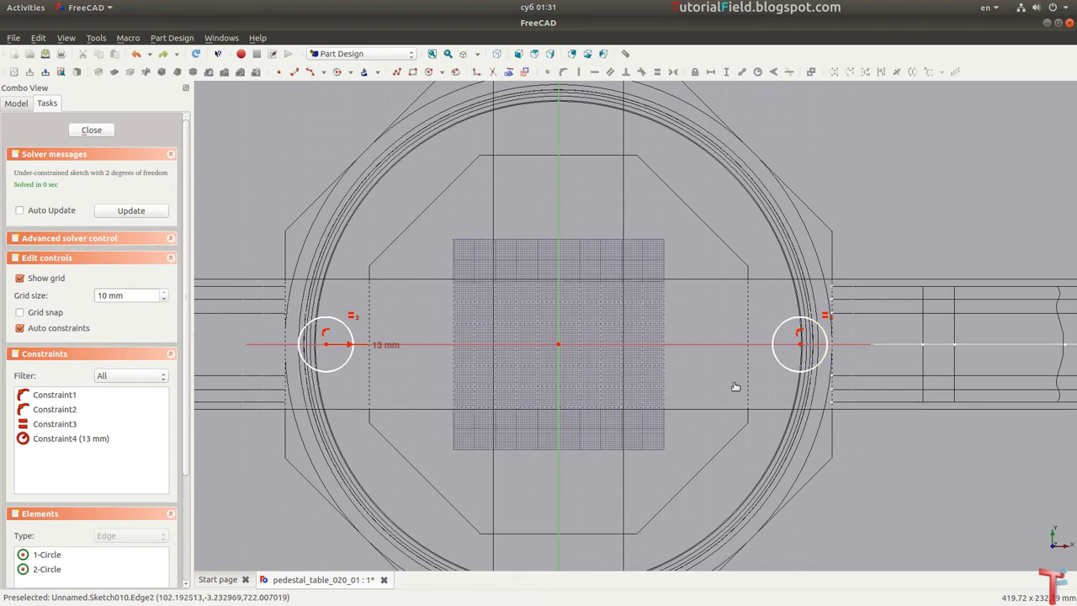
left_click(800, 344)
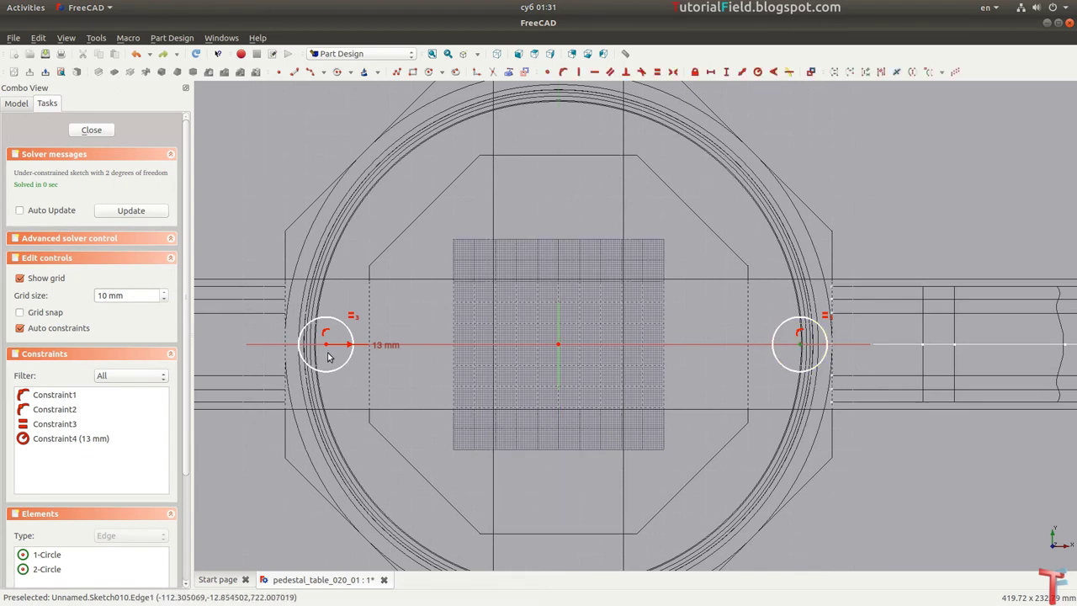
left_click(558, 344)
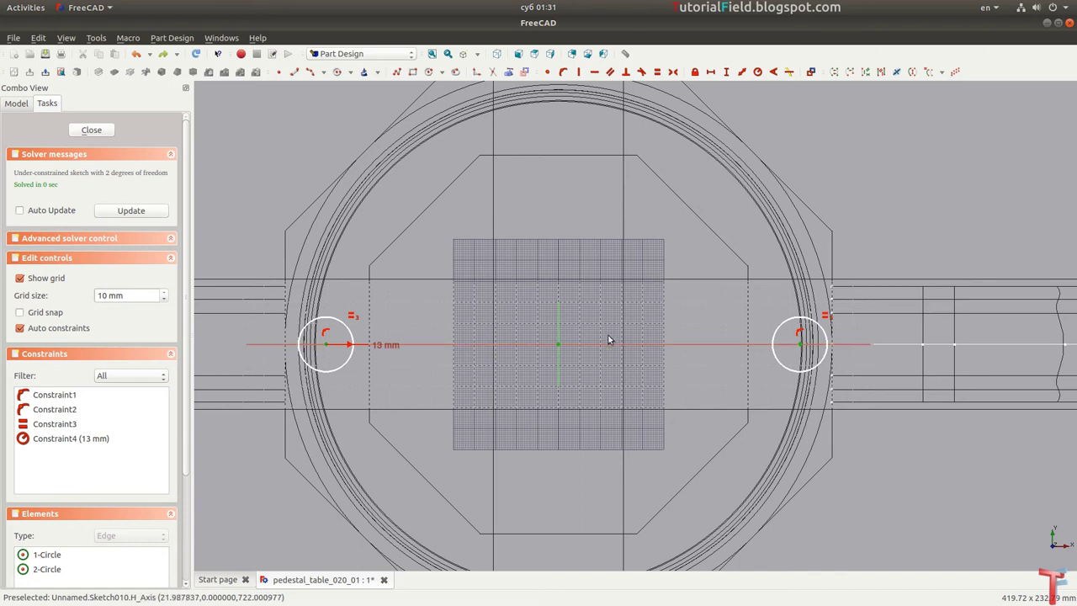
key("s")
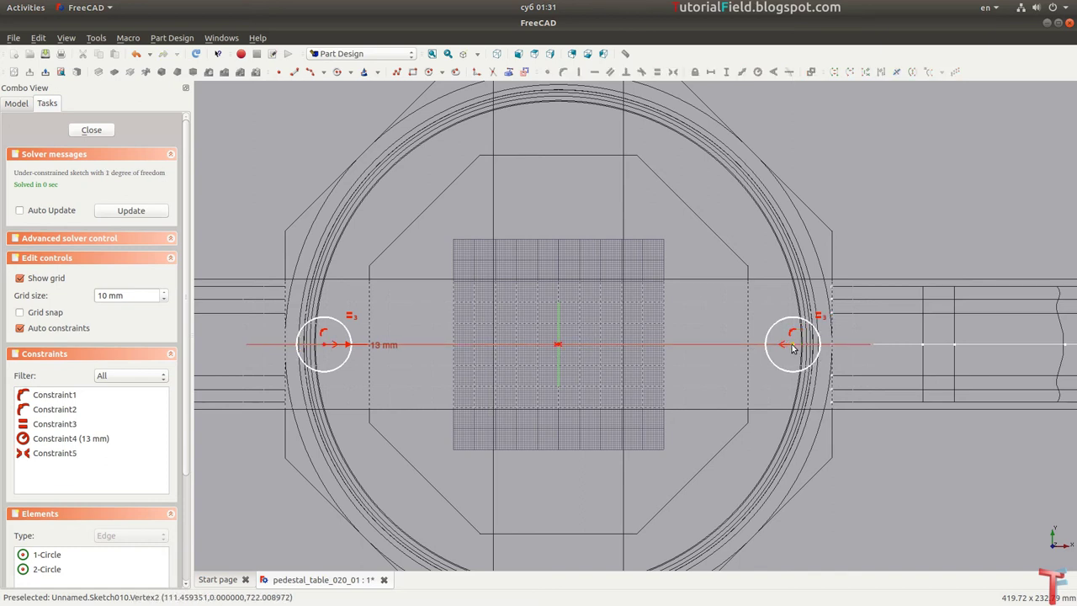
left_click_drag(793, 344, 788, 345)
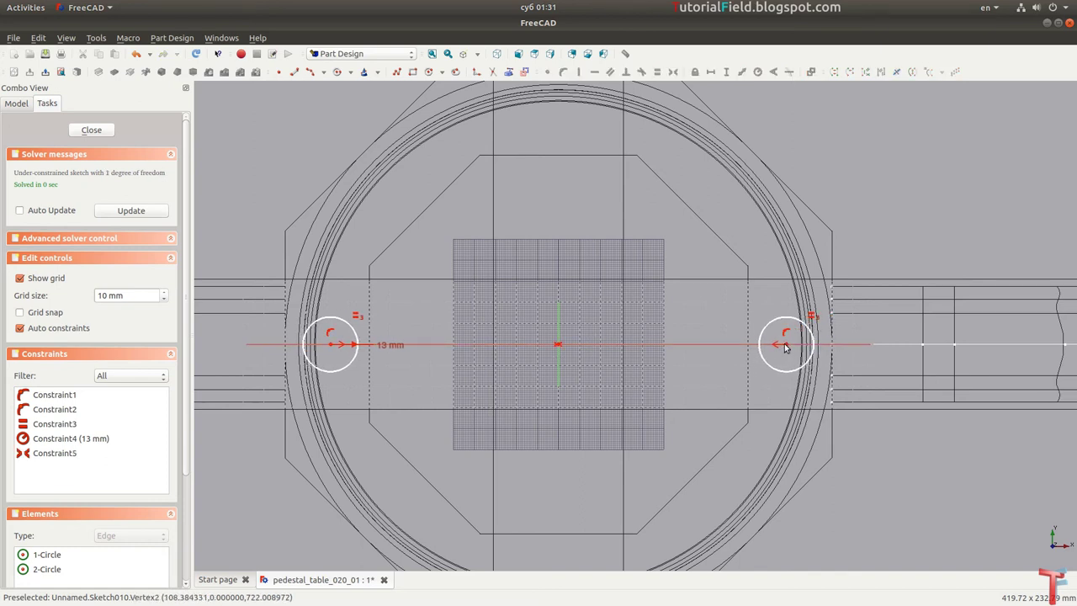
Step: Space the circle centres 220 mm apart horizontally and close the sketch
left_click(786, 345)
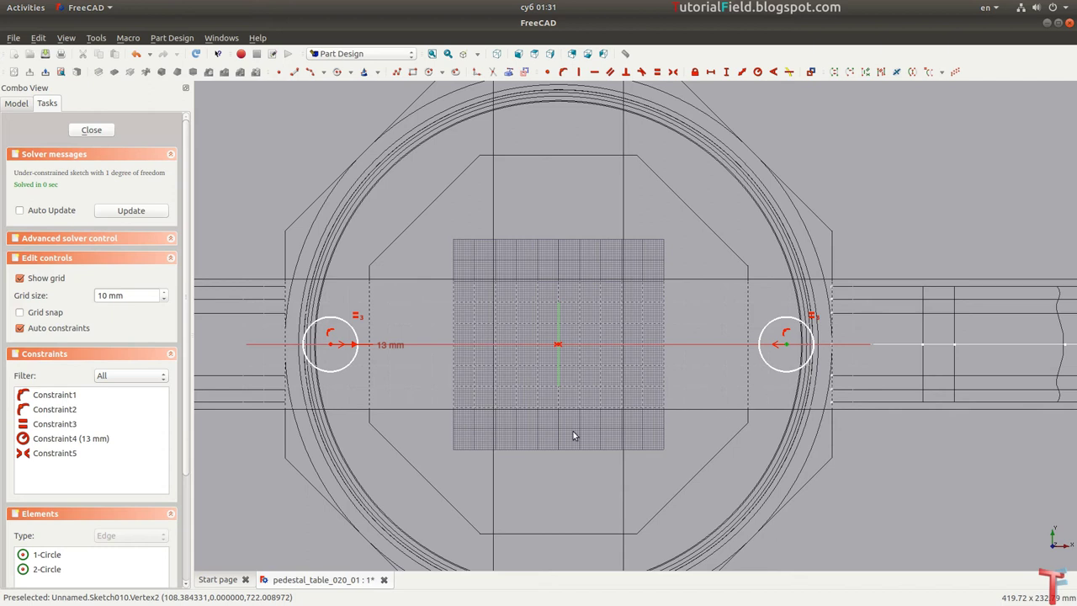
left_click(331, 344)
key("l")
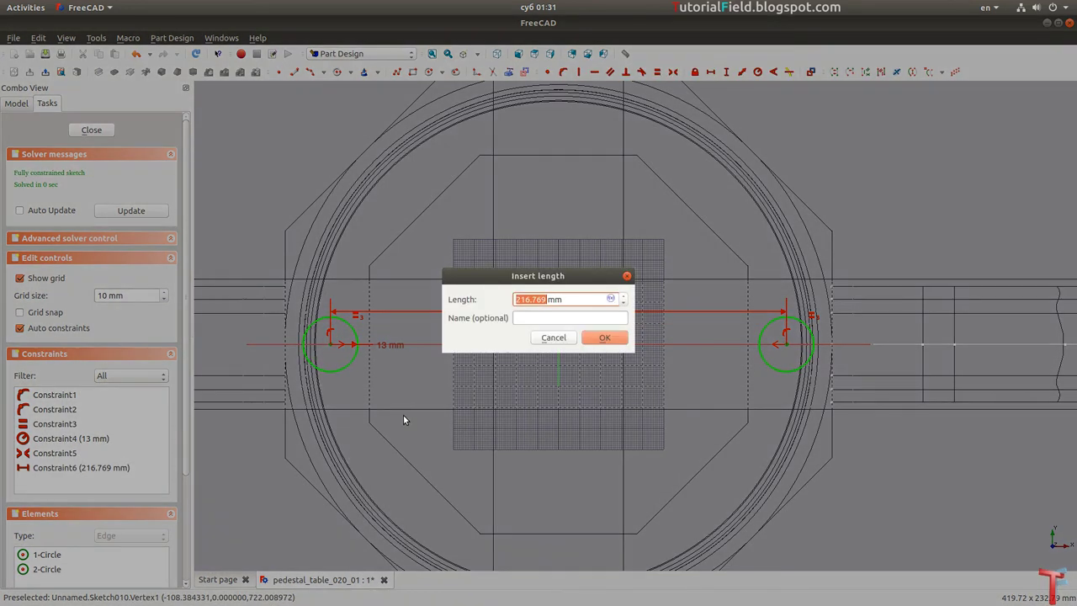
type("220")
key("Return")
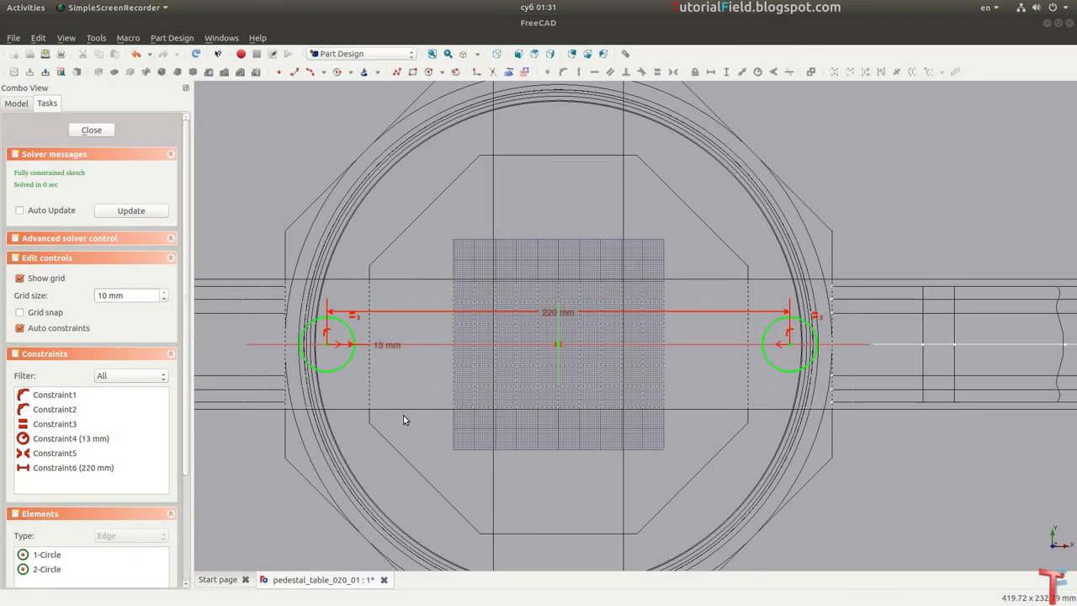
left_click(93, 130)
Step: Orbit and zoom onto the pedestal top, then restore the As is shaded draw style
mouse_move(447, 442)
middle_mouse_down()
mouse_move(549, 412)
mouse_move(472, 379)
middle_mouse_up()
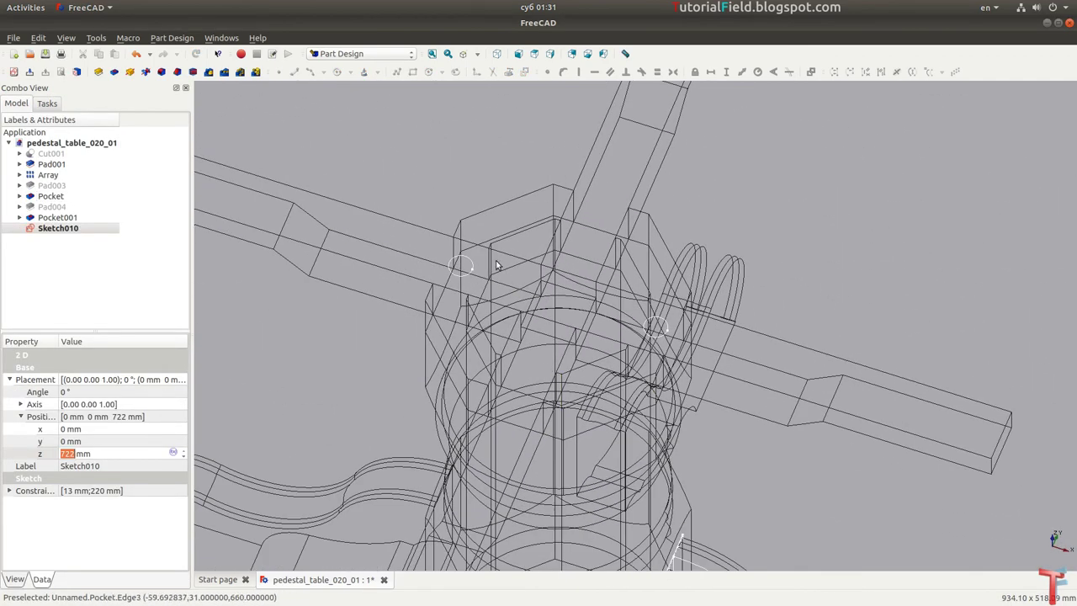
scroll(418, 352, "up", 3)
scroll(418, 352, "up", 2)
middle_click_drag(418, 352, 601, 159)
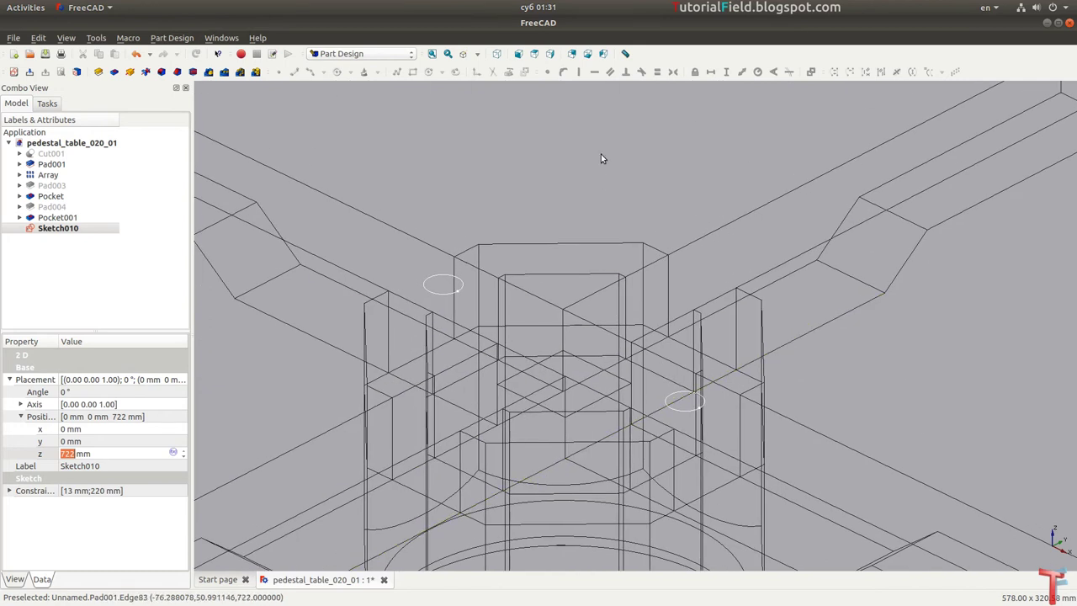
left_click(477, 54)
left_click(478, 69)
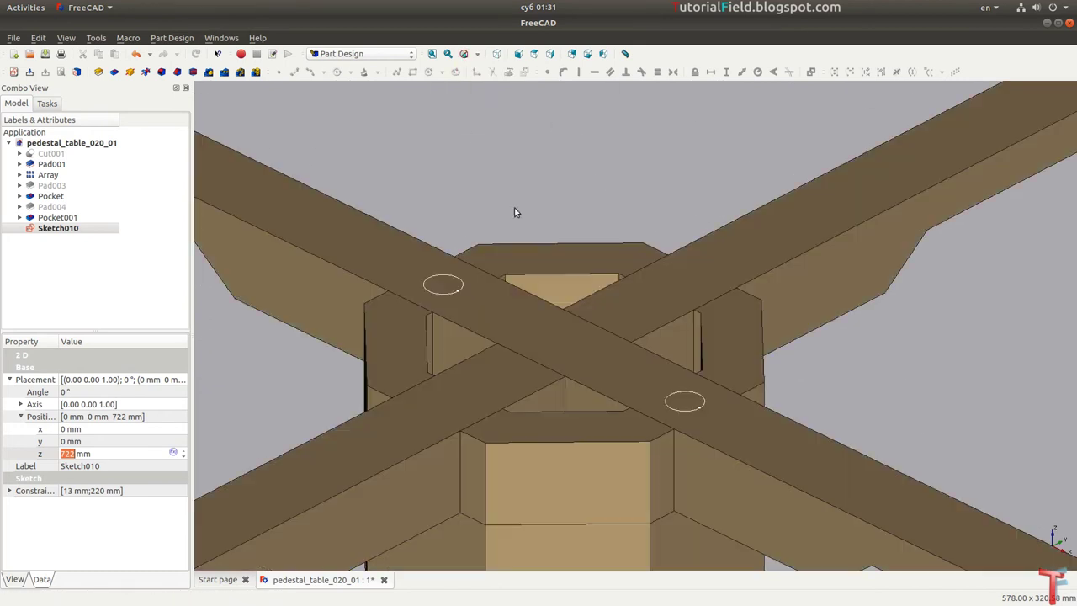
scroll(503, 323, "up", 2)
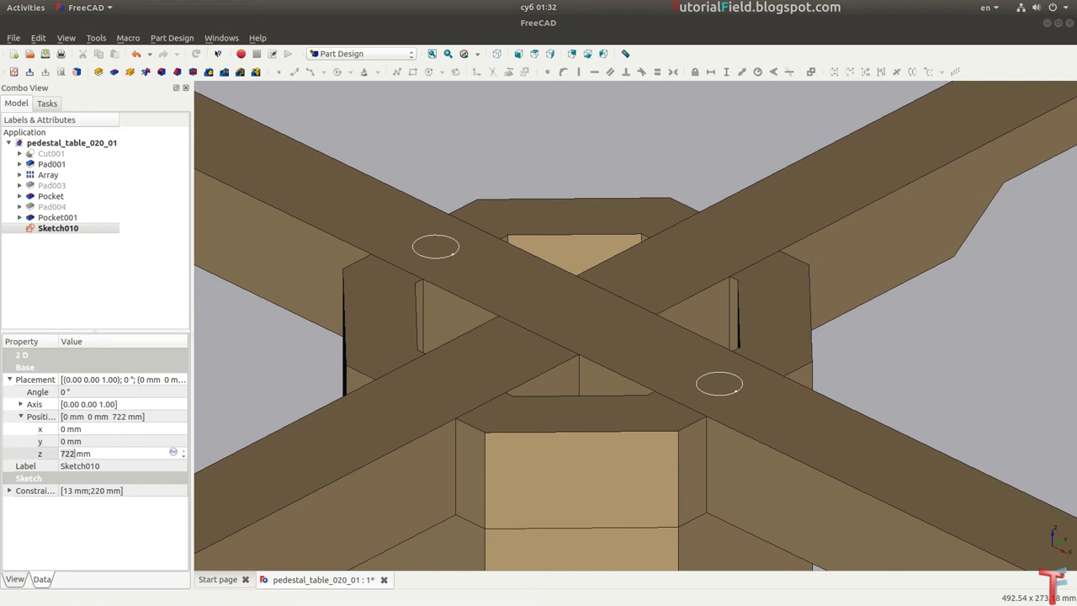
Step: Pocket Sketch010's two bolt holes 15 mm deep into the beam
left_click(114, 72)
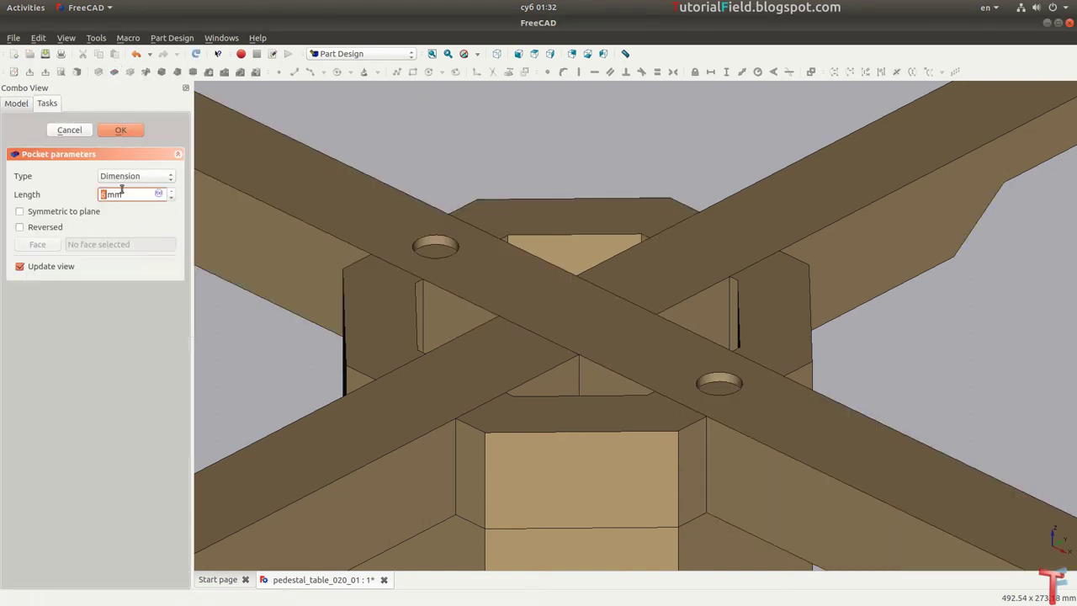
type("15")
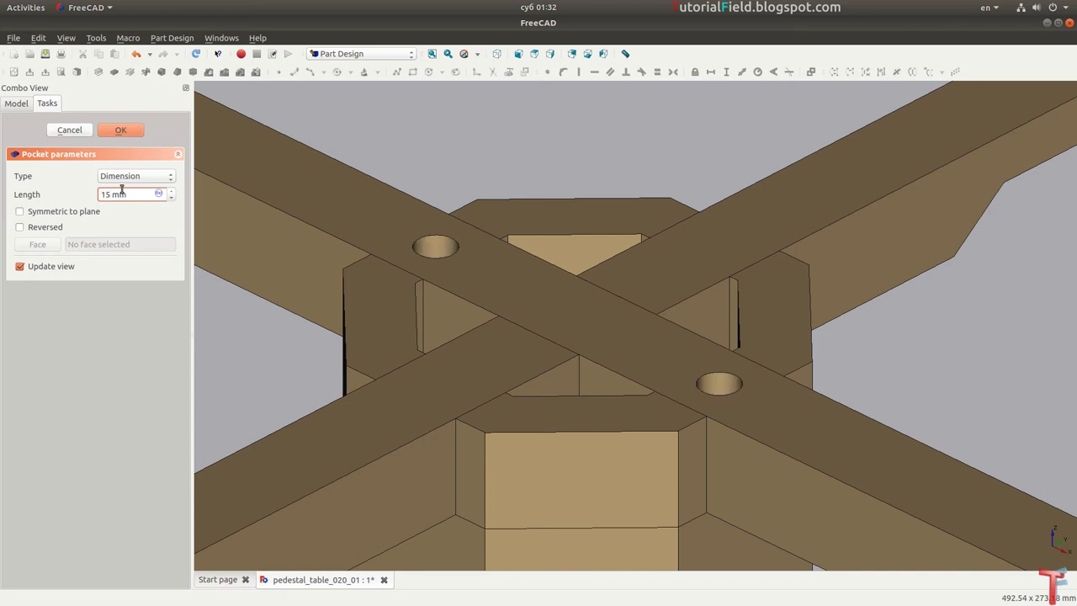
left_click(122, 130)
mouse_move(284, 224)
middle_mouse_down()
mouse_move(425, 183)
mouse_move(440, 238)
mouse_move(536, 282)
mouse_move(554, 266)
middle_mouse_up()
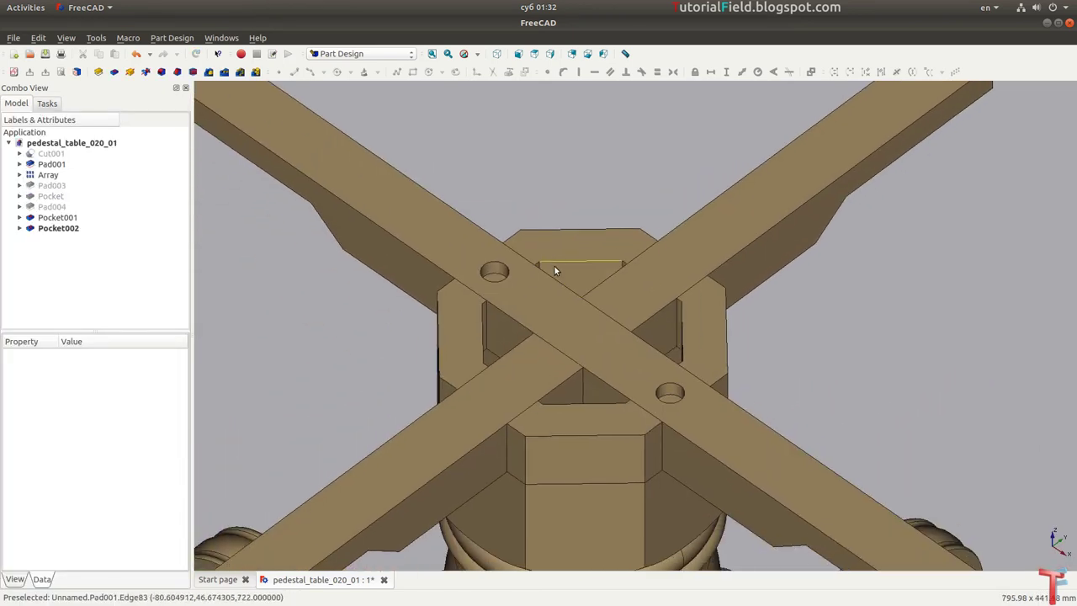
Step: Start a new sketch on the other beam's top face
left_click(654, 291)
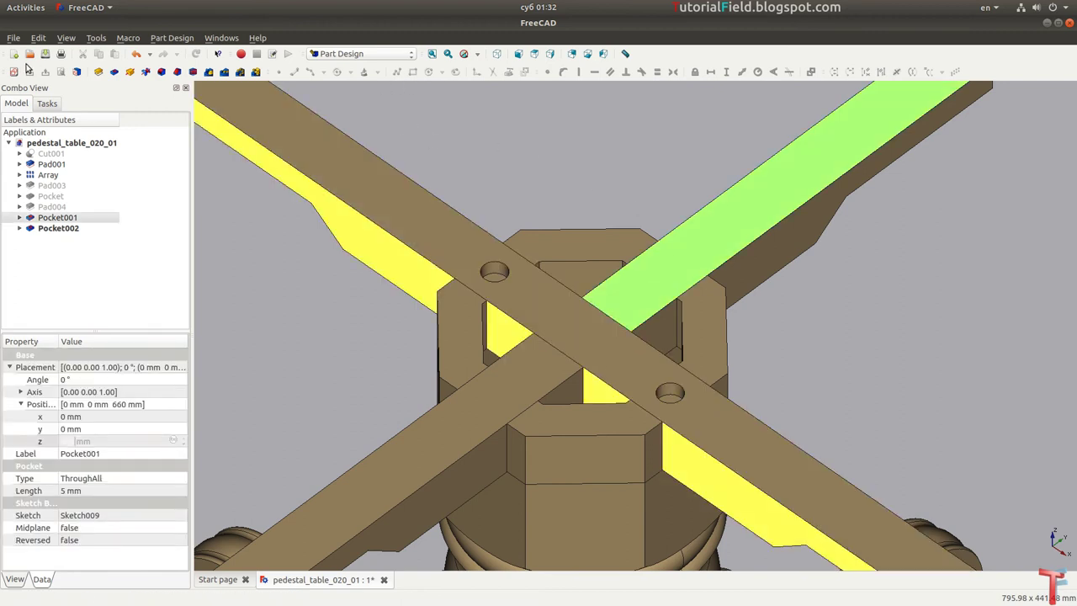
left_click(61, 72)
left_click(478, 54)
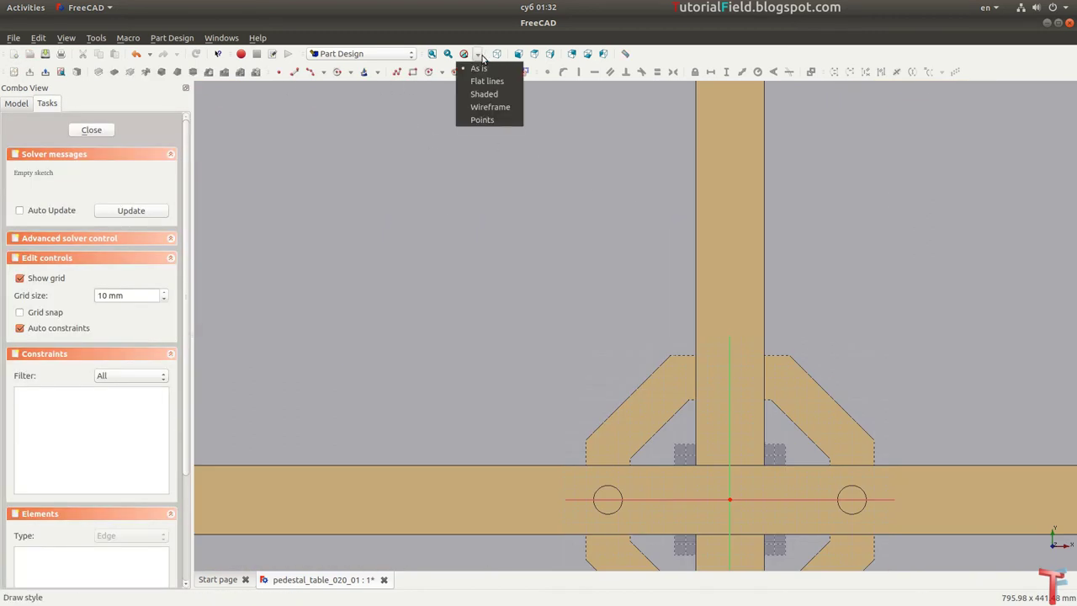
Step: In wireframe, draw two circles on the vertical axis near the top and bottom of the beam
left_click(490, 107)
scroll(572, 293, "up", 2)
middle_click_drag(581, 314, 567, 295)
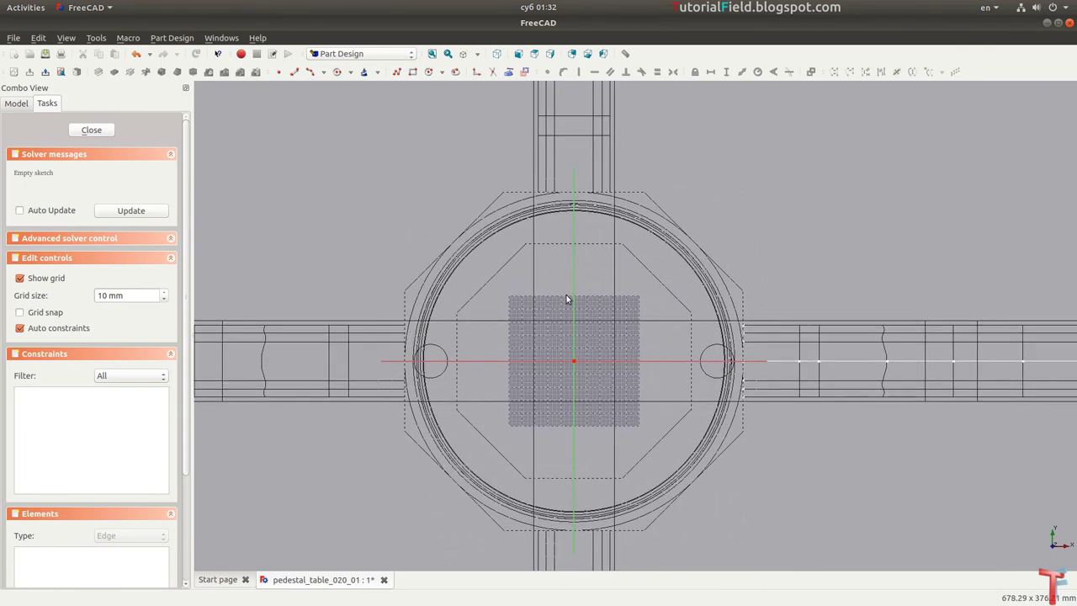
scroll(567, 299, "up", 1)
middle_click_drag(568, 291, 568, 260)
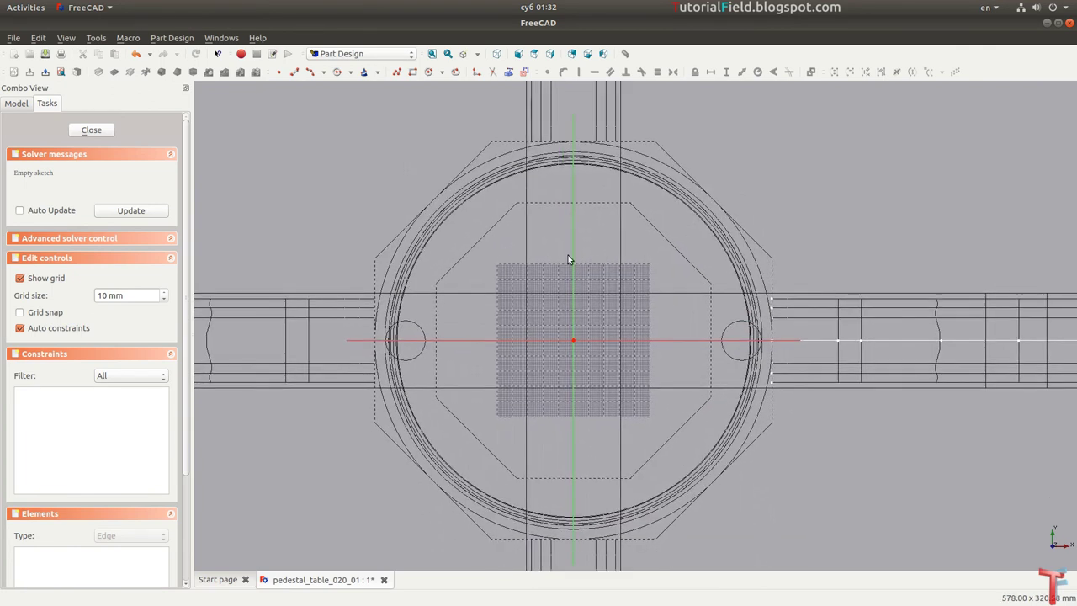
left_click(337, 73)
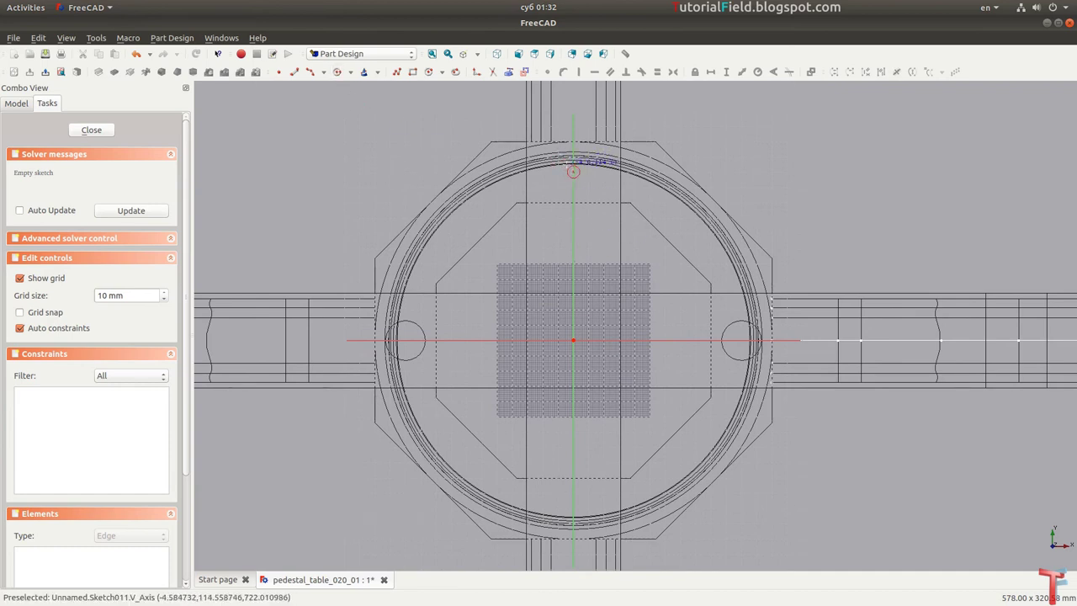
left_click(574, 166)
left_click(593, 175)
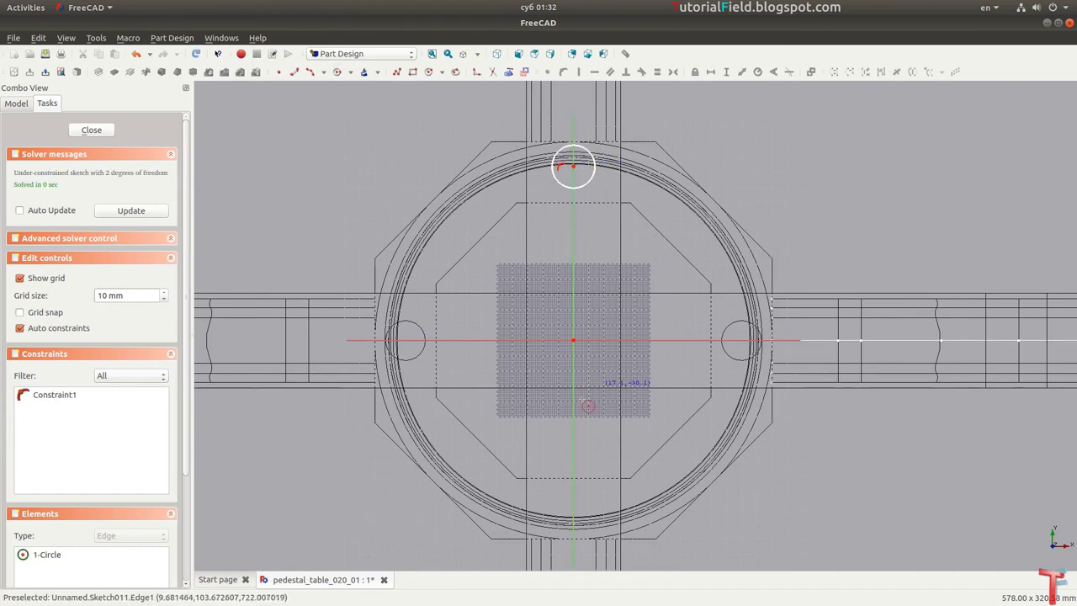
left_click(573, 506)
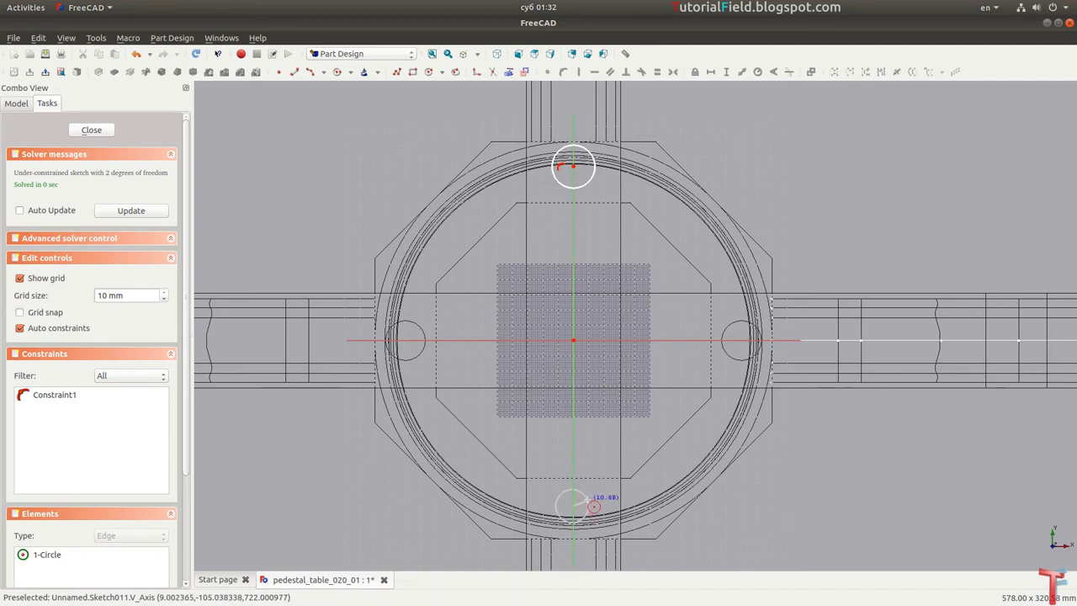
left_click(589, 511)
Step: Make the two circles equal with a 13 mm radius
left_click(583, 492)
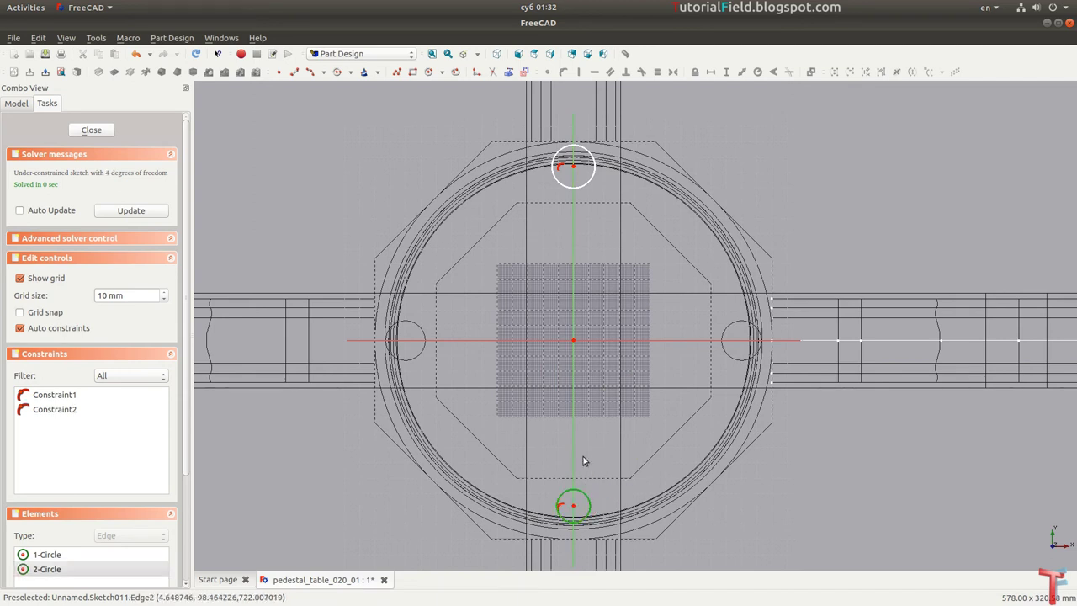
left_click(585, 186)
key("e")
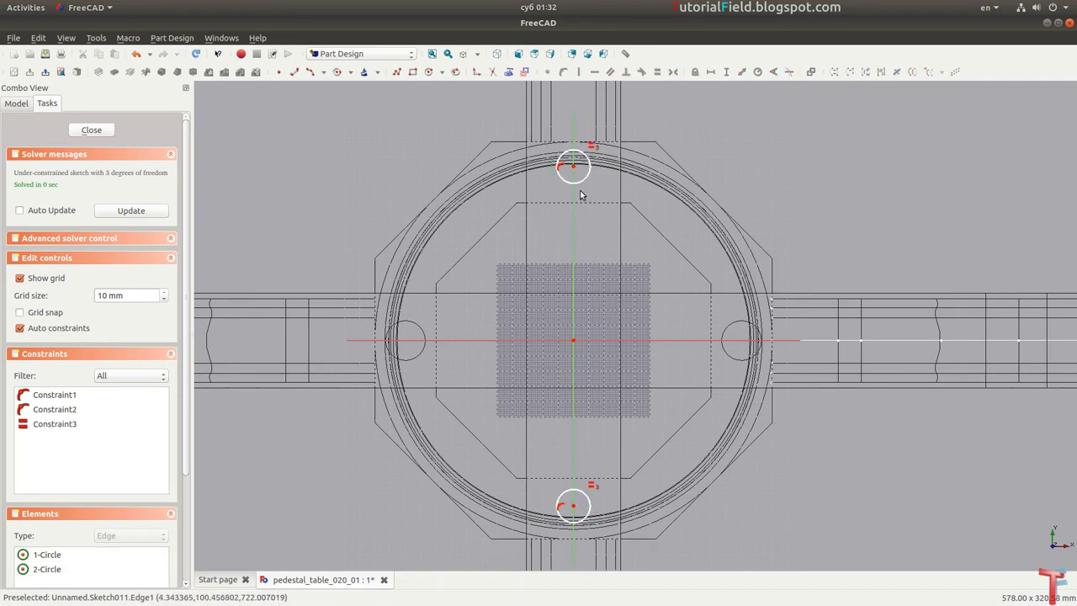
left_click(584, 184)
key("shift+r")
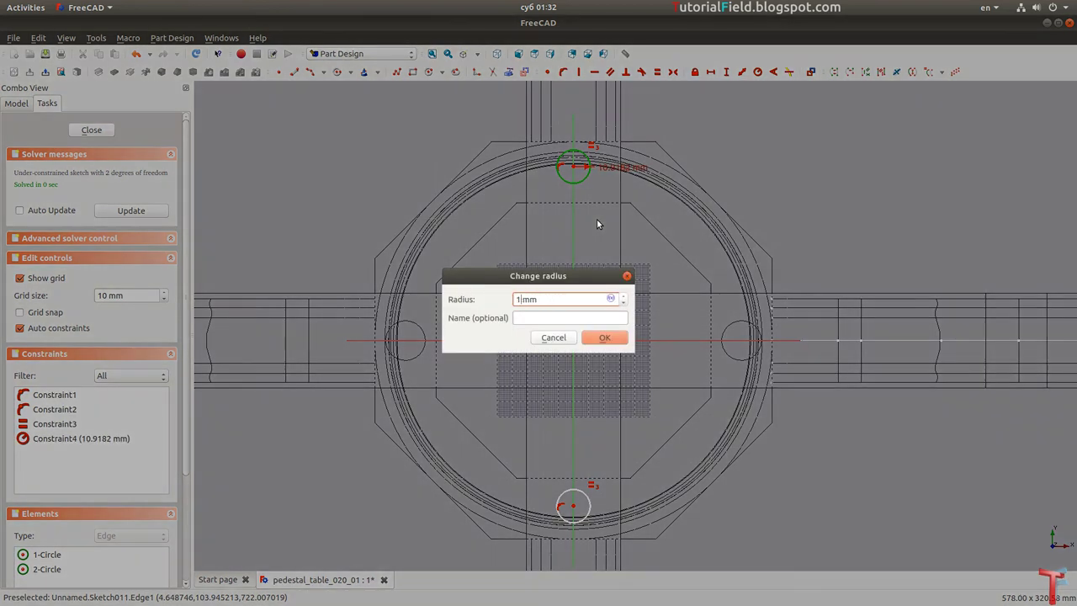
type("13")
key("Return")
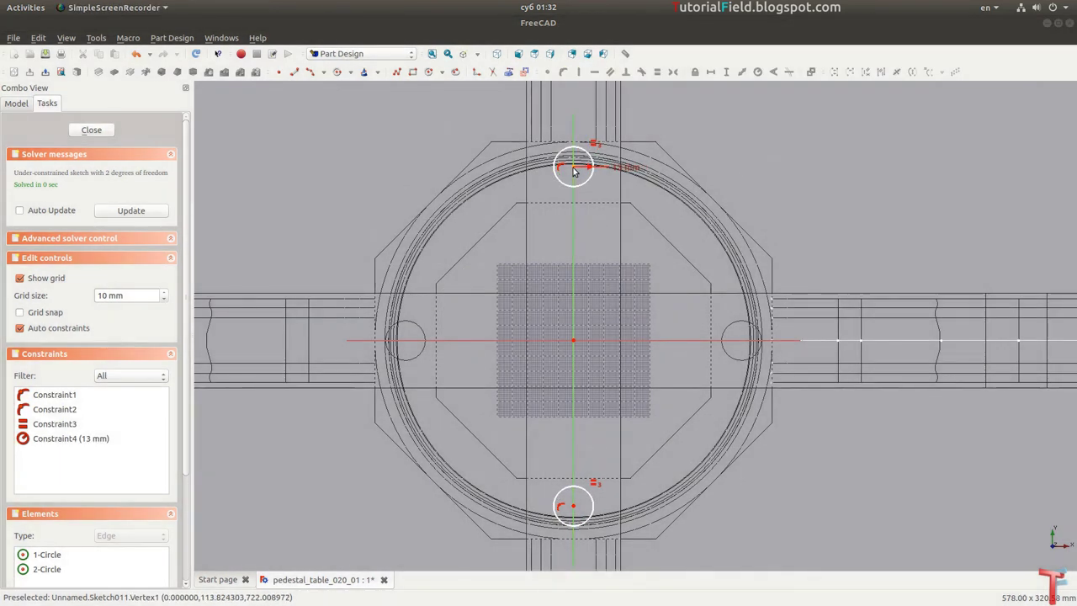
Step: Make the centres symmetric about the horizontal axis, 220 mm apart, and close the sketch
left_click(573, 509)
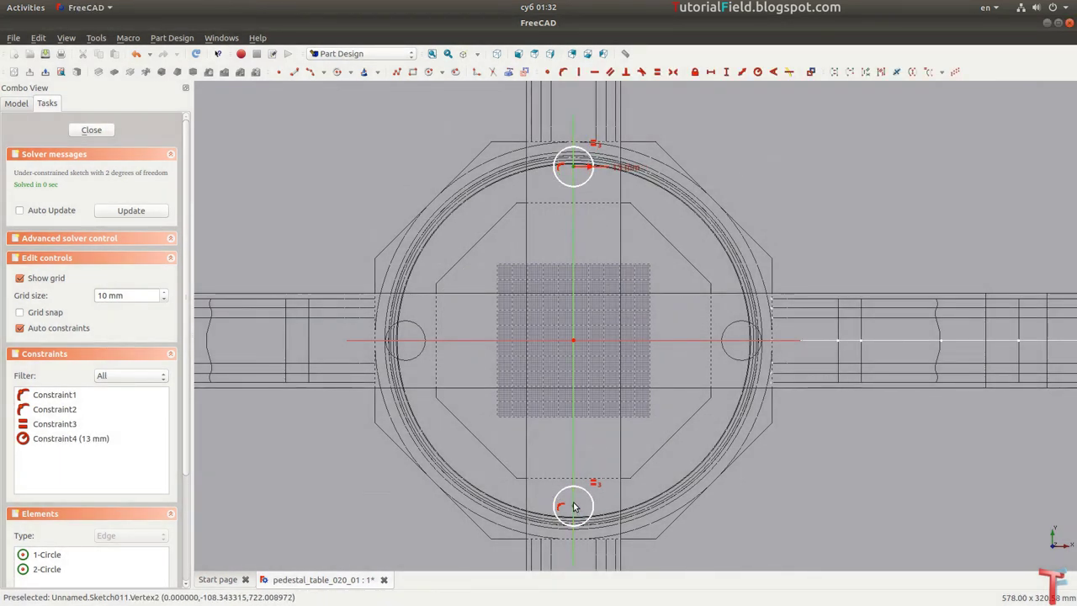
left_click(588, 342)
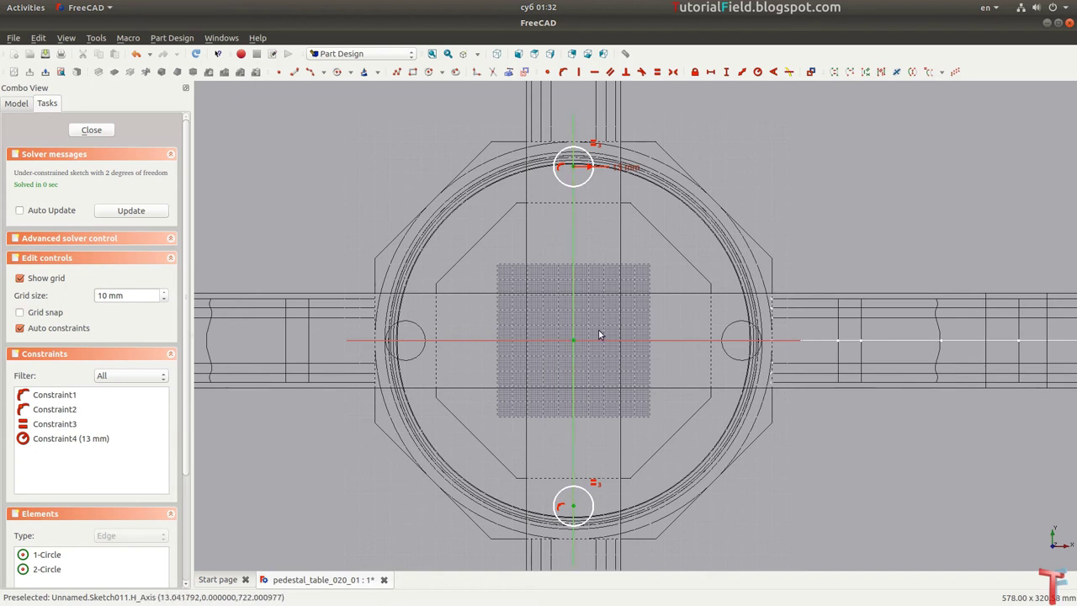
key("s")
left_click_drag(576, 174, 575, 165)
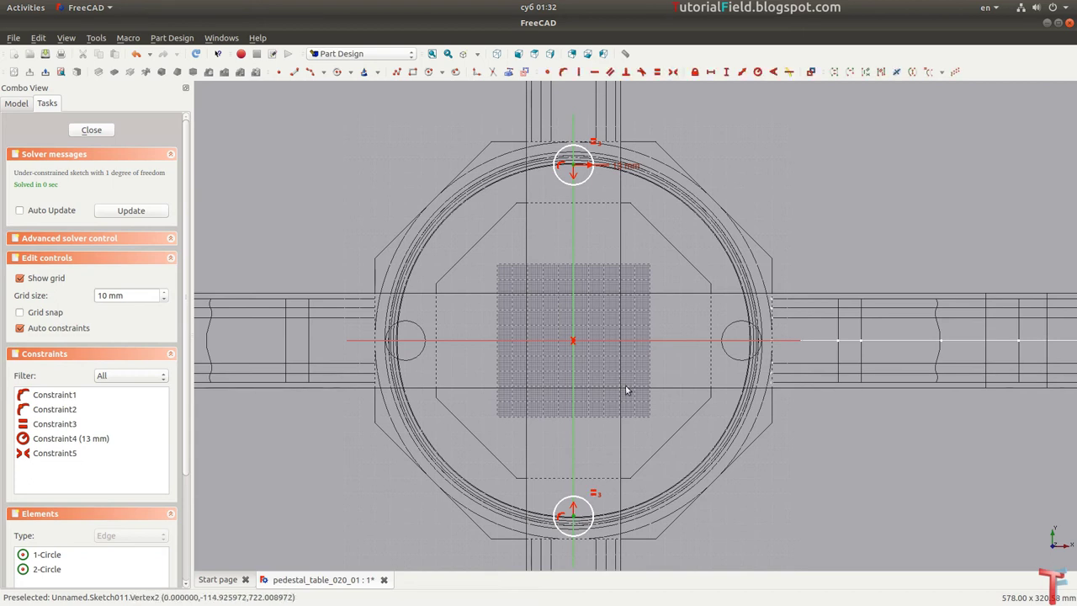
type("i220")
key("Return")
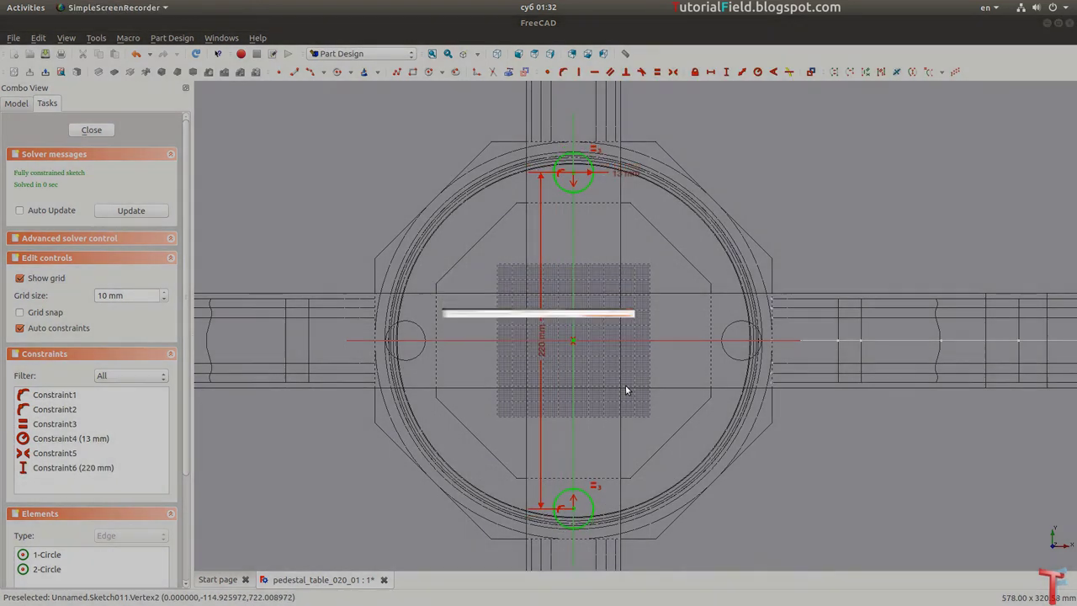
left_click(92, 131)
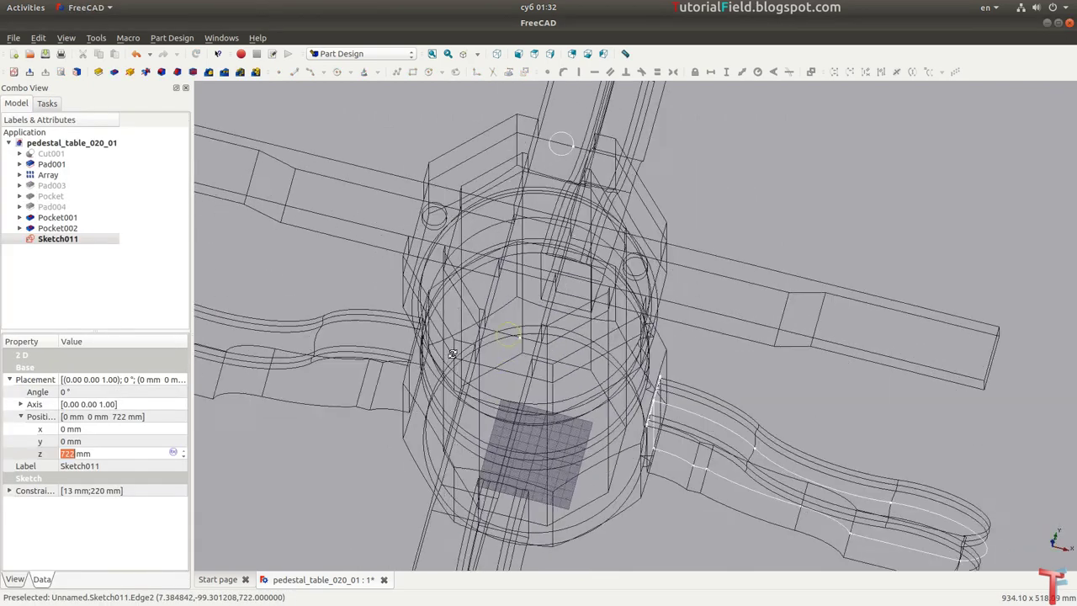
Step: Restore shaded display and pocket Sketch011's bolt holes 15 mm deep
left_click(481, 53)
left_click(446, 80)
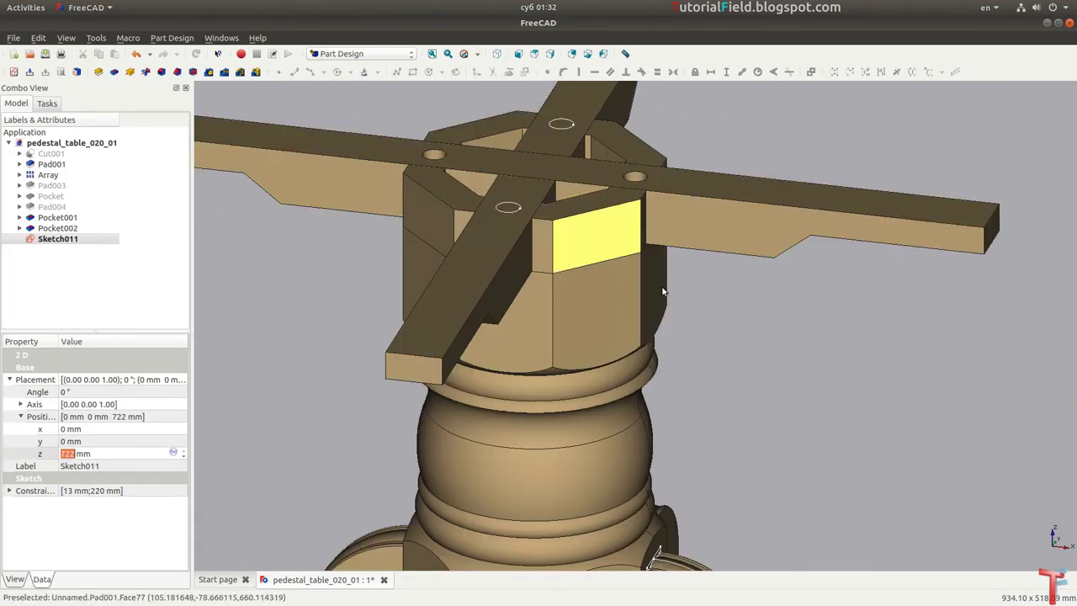
middle_click_drag(589, 211, 577, 452)
scroll(584, 365, "up", 3)
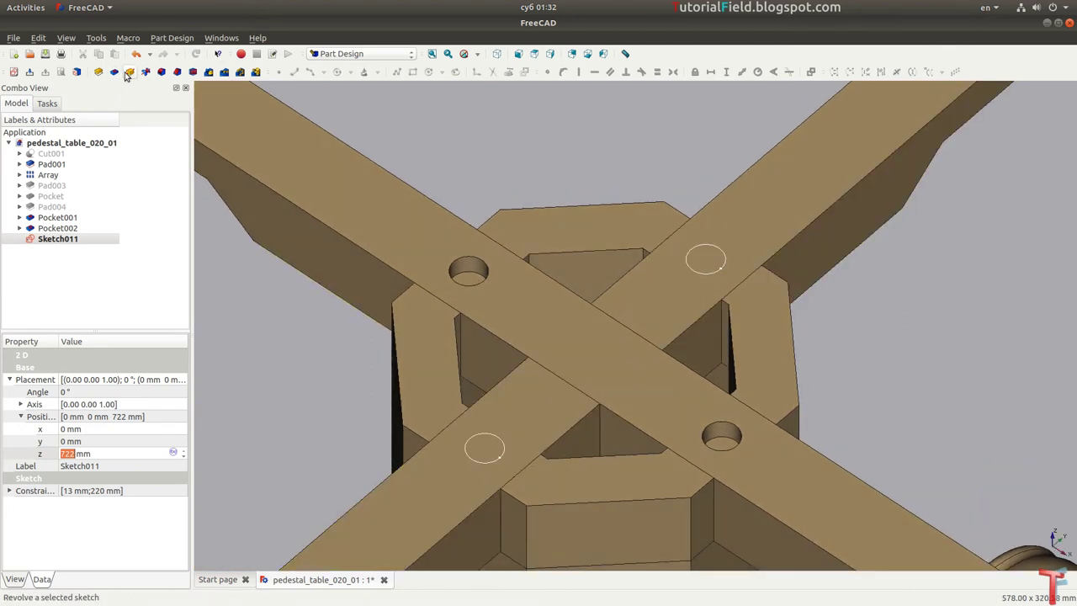
left_click(114, 71)
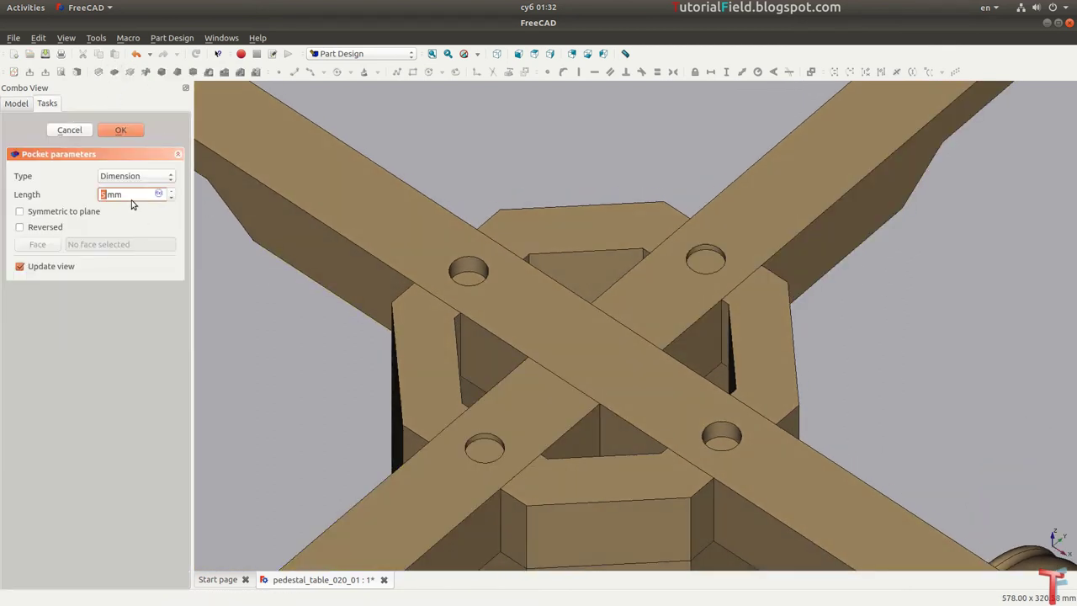
type("15")
key("Return")
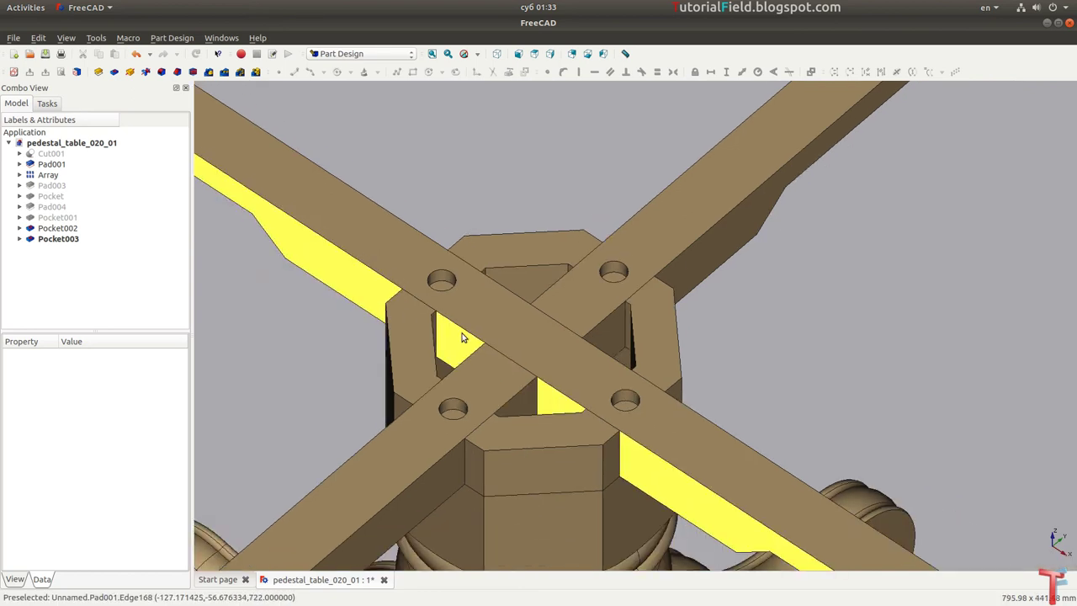
Step: Fit the whole table in view and show it in isometric
mouse_move(464, 337)
middle_mouse_down()
mouse_move(452, 308)
mouse_move(499, 347)
mouse_move(428, 315)
mouse_move(473, 353)
mouse_move(521, 343)
middle_mouse_up()
scroll(474, 354, "down", 3)
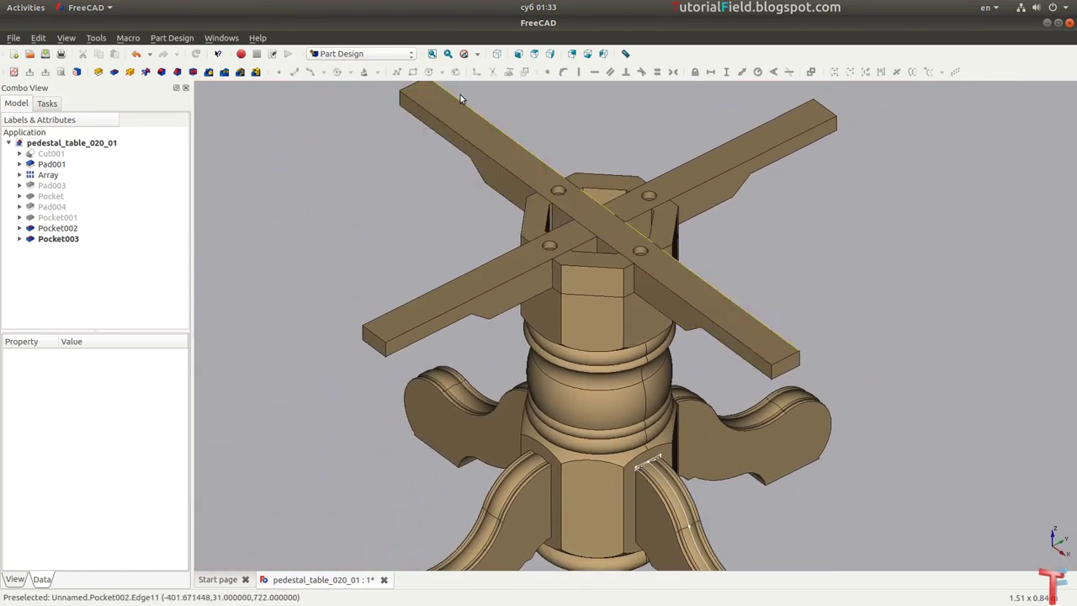
left_click(432, 53)
left_click(504, 56)
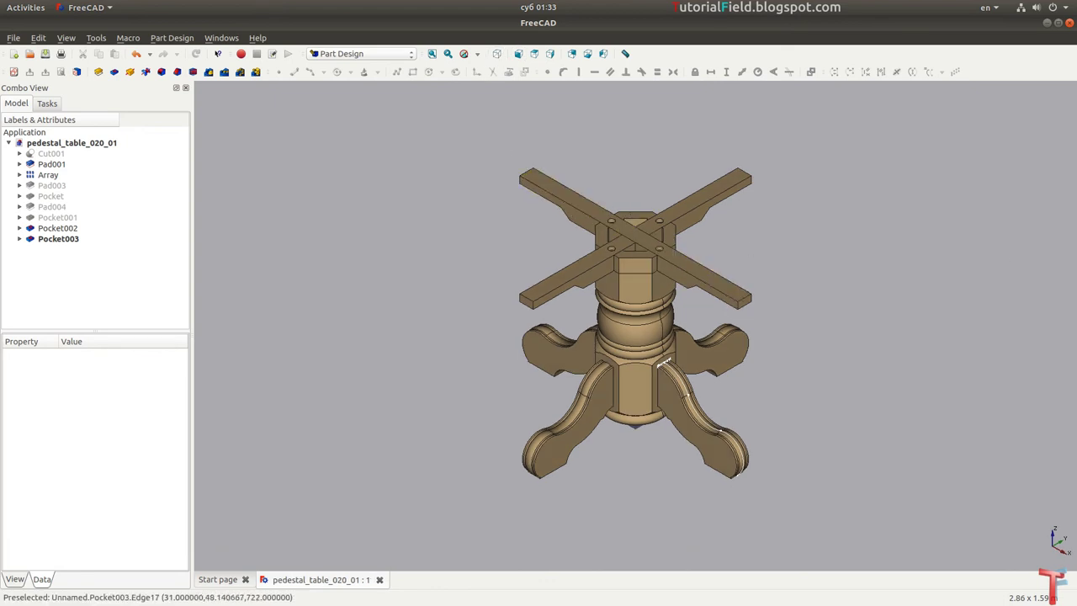
key("alt+Tab")
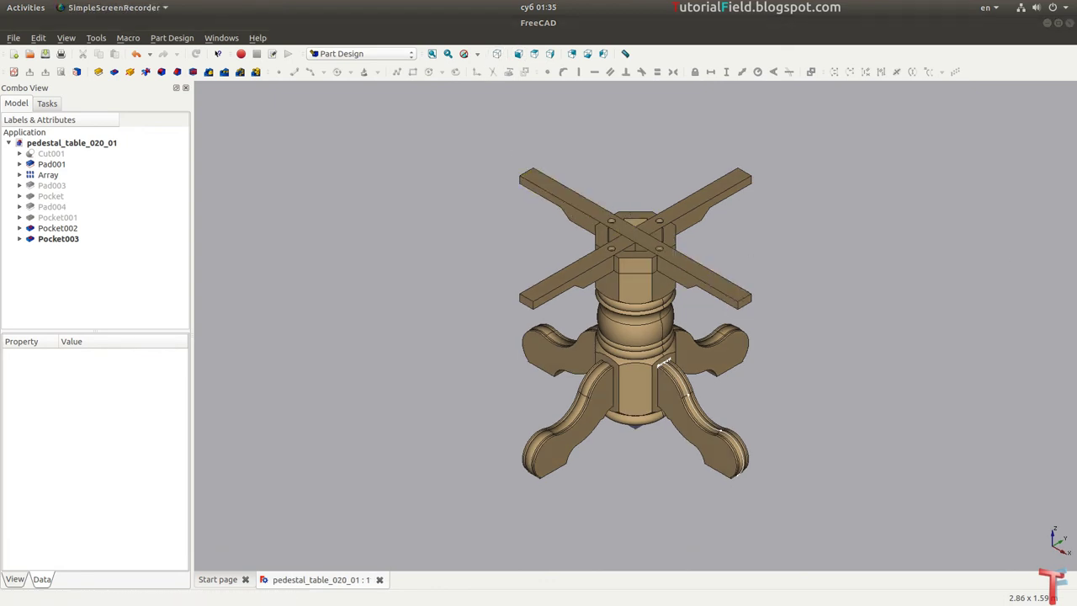
Step: Start a new sketch on the XY plane and switch the display to wireframe
left_click(13, 72)
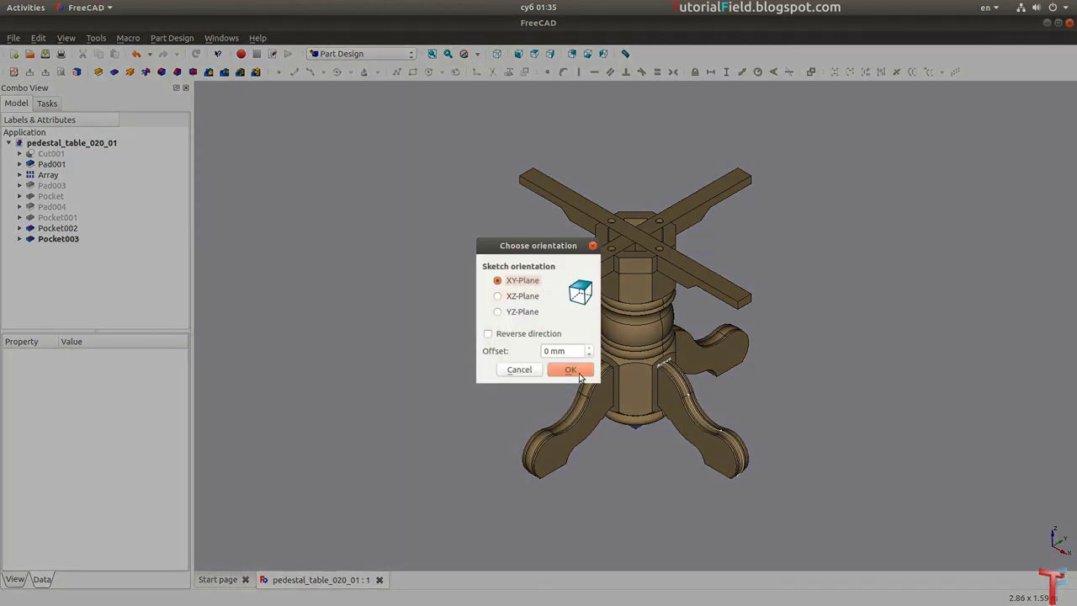
left_click(572, 370)
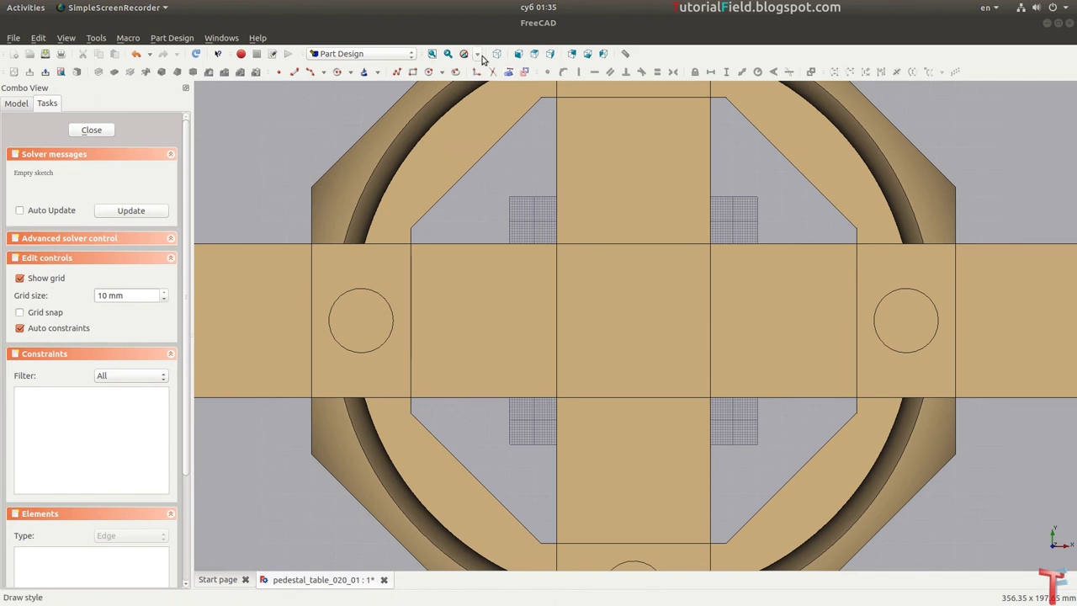
left_click(477, 54)
left_click(490, 107)
scroll(689, 313, "down", 5)
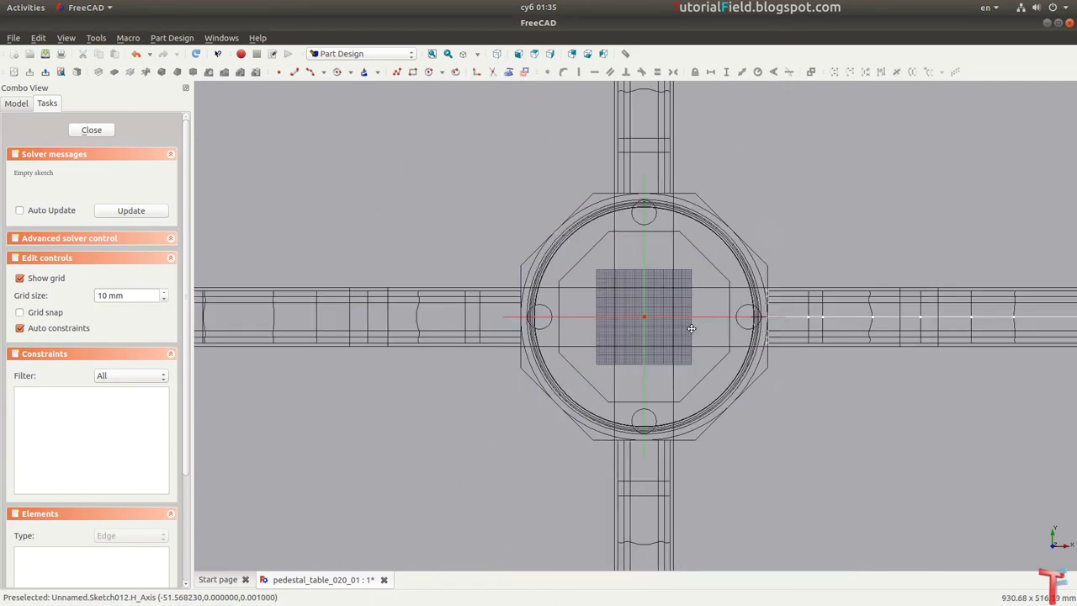
scroll(528, 295, "down", 3)
middle_click_drag(527, 295, 469, 268)
Step: Draw a circle centred on the origin and constrain its radius to 700 mm
left_click(337, 71)
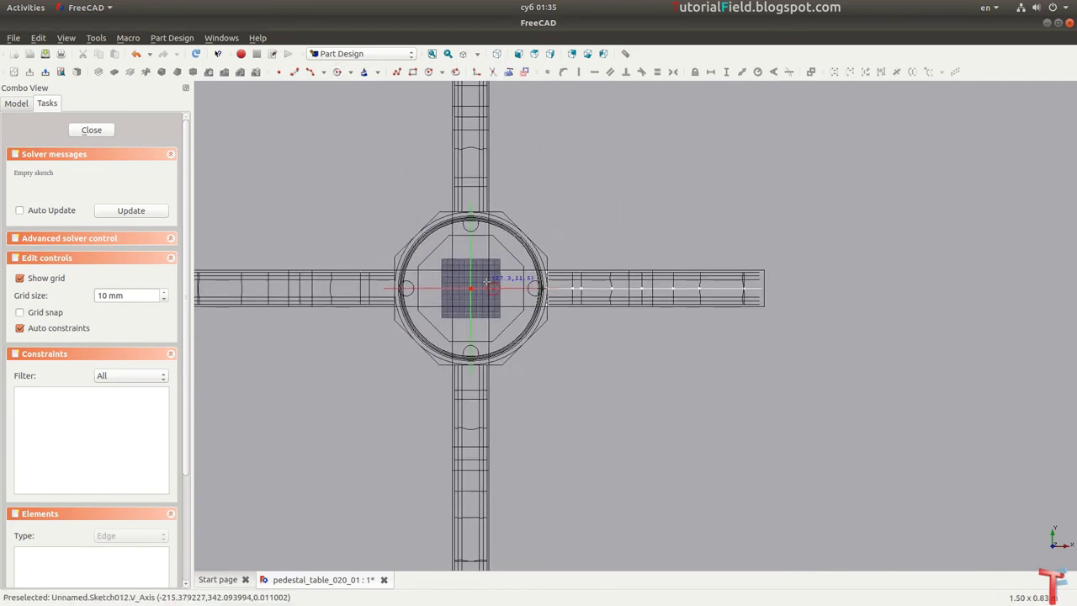
left_click(471, 288)
left_click(613, 198)
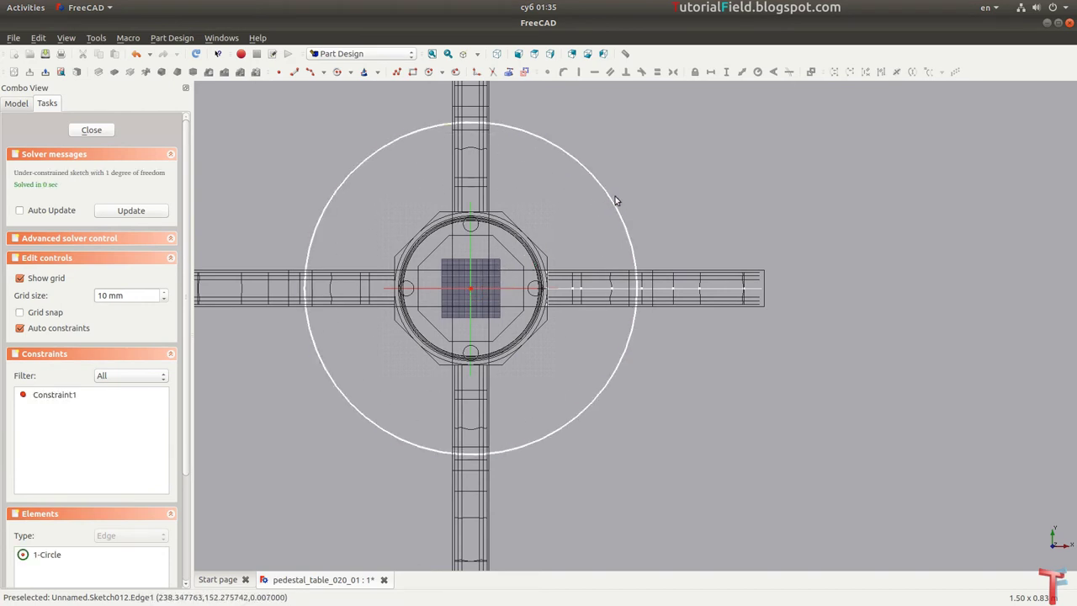
left_click(611, 205)
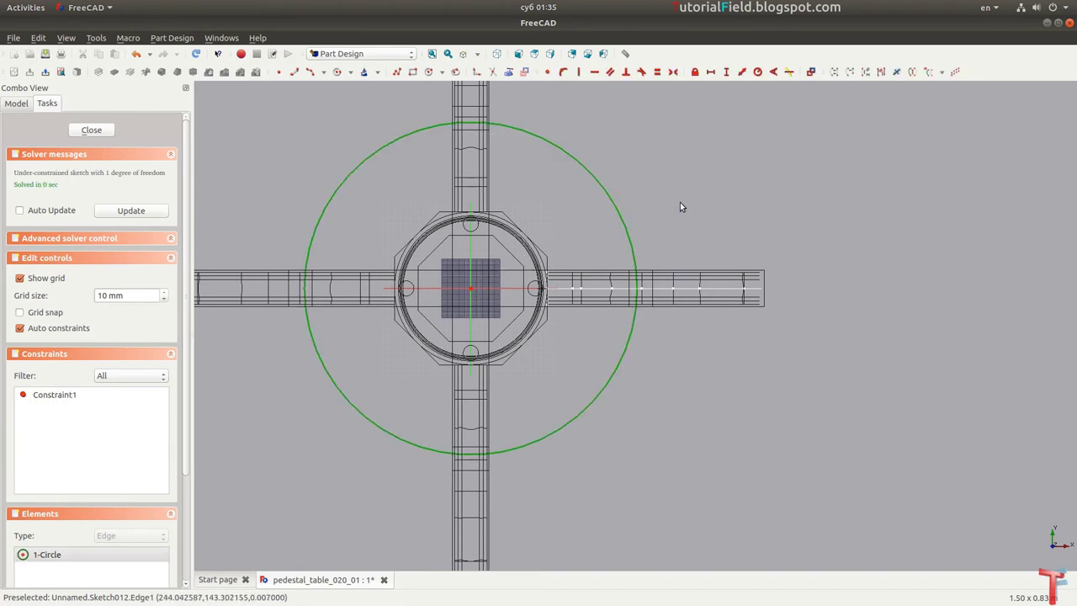
key("shift+r")
type("700")
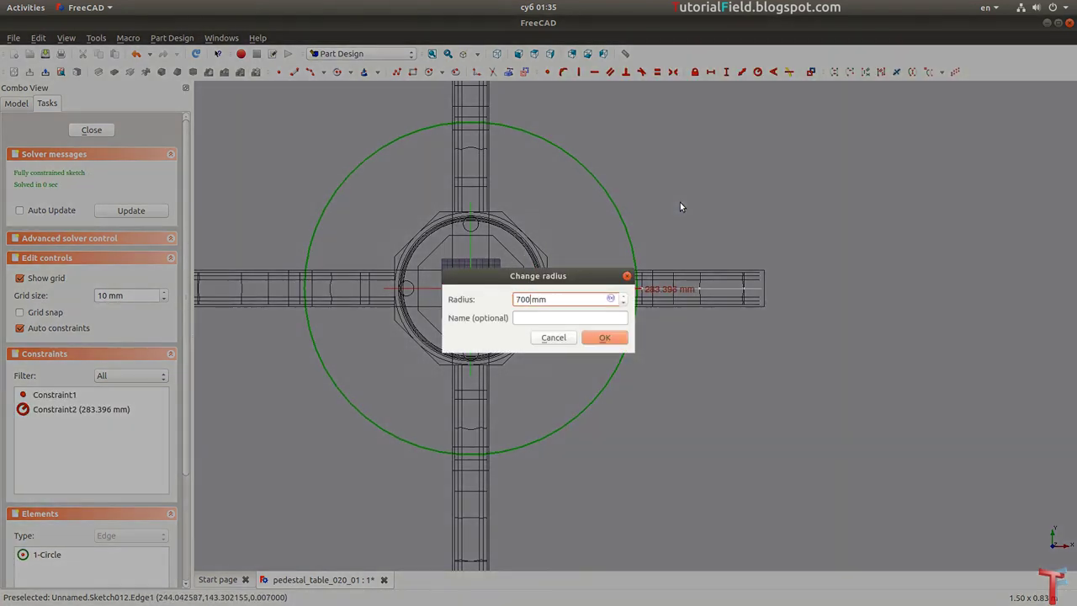
key("Return")
scroll(680, 202, "down", 3)
middle_click_drag(431, 300, 487, 376)
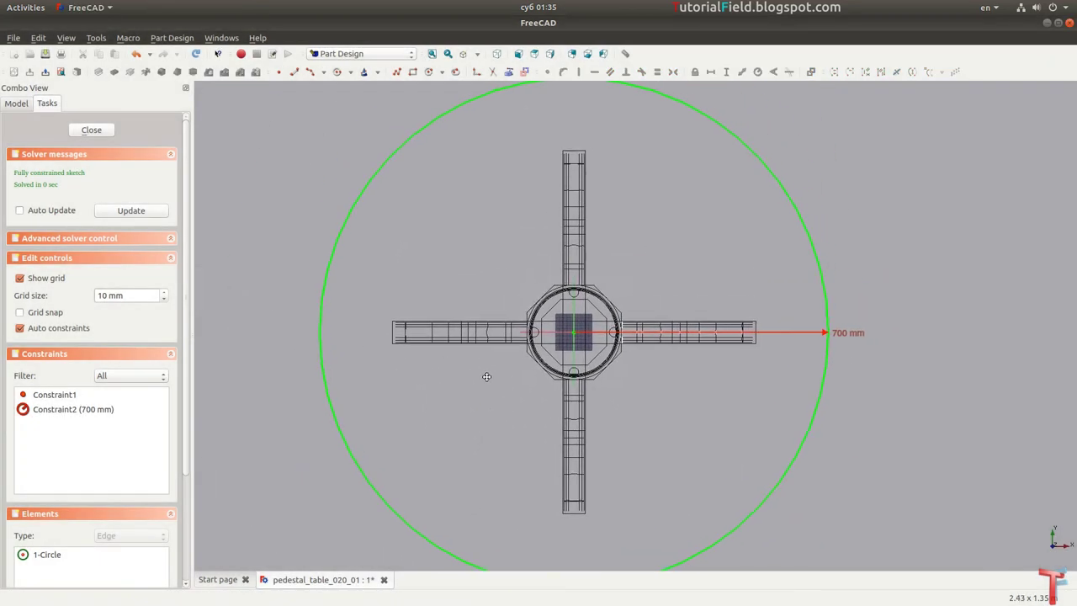
Step: Close the tabletop sketch and return to shaded isometric display
left_click(92, 131)
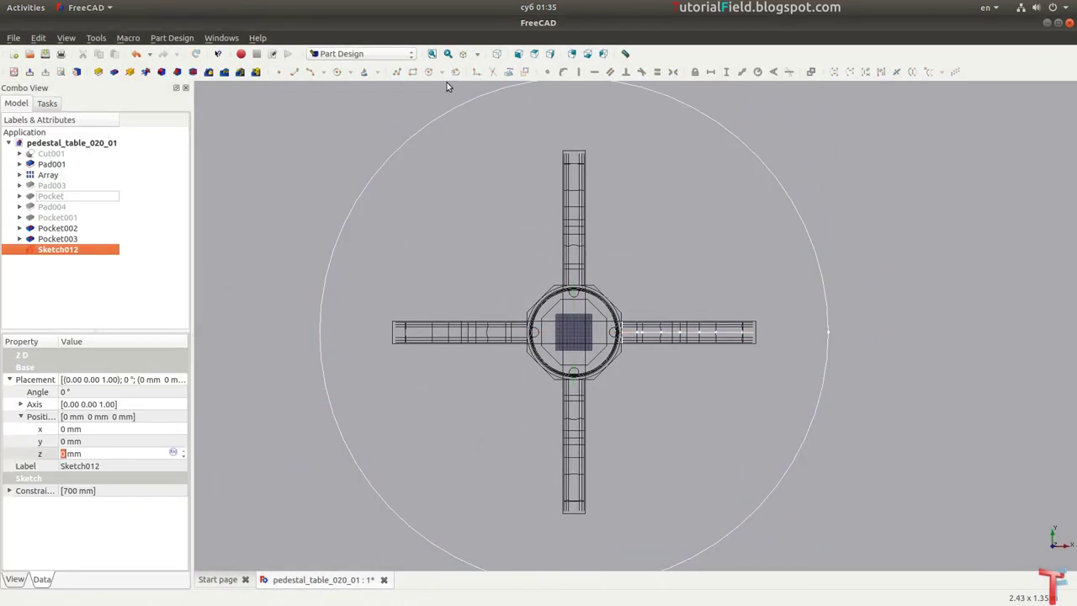
left_click(477, 53)
left_click(501, 74)
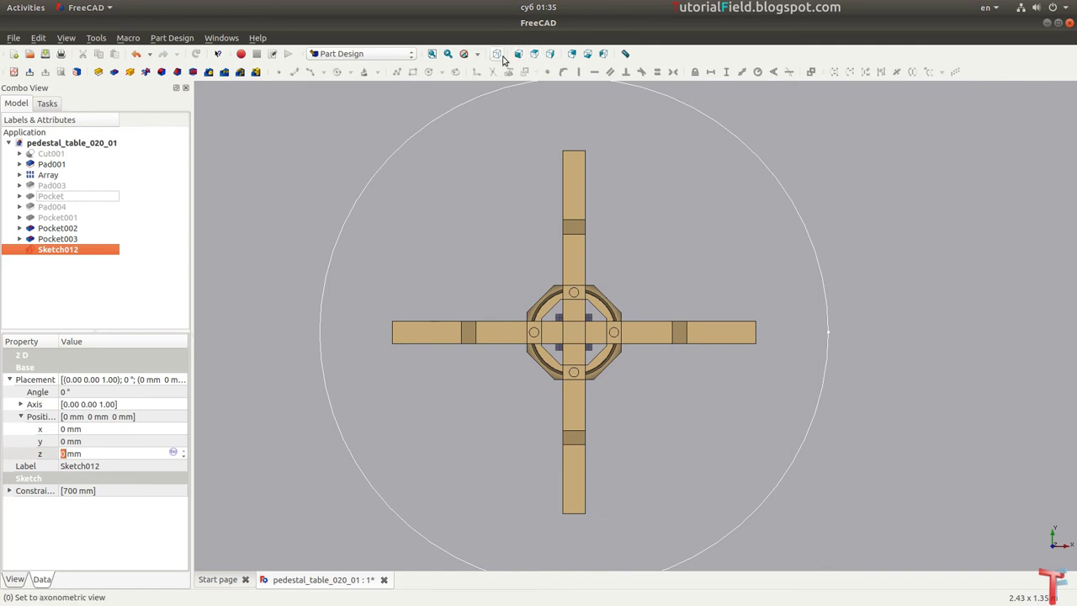
left_click(502, 57)
left_click(505, 108)
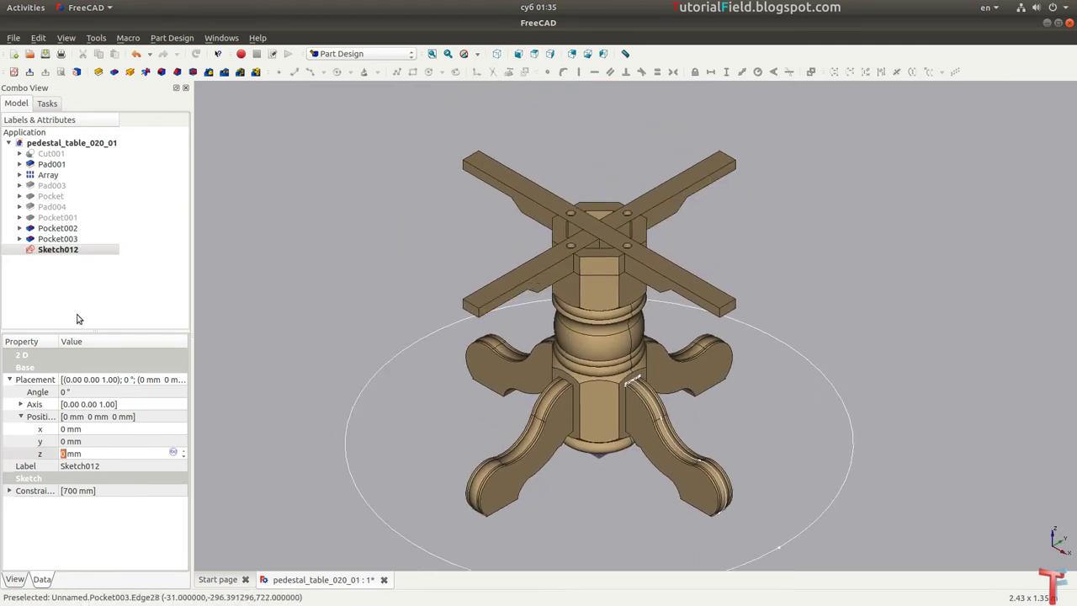
Step: Raise Sketch012 to z = 722 mm and pad it into the tabletop disc
left_click(53, 448)
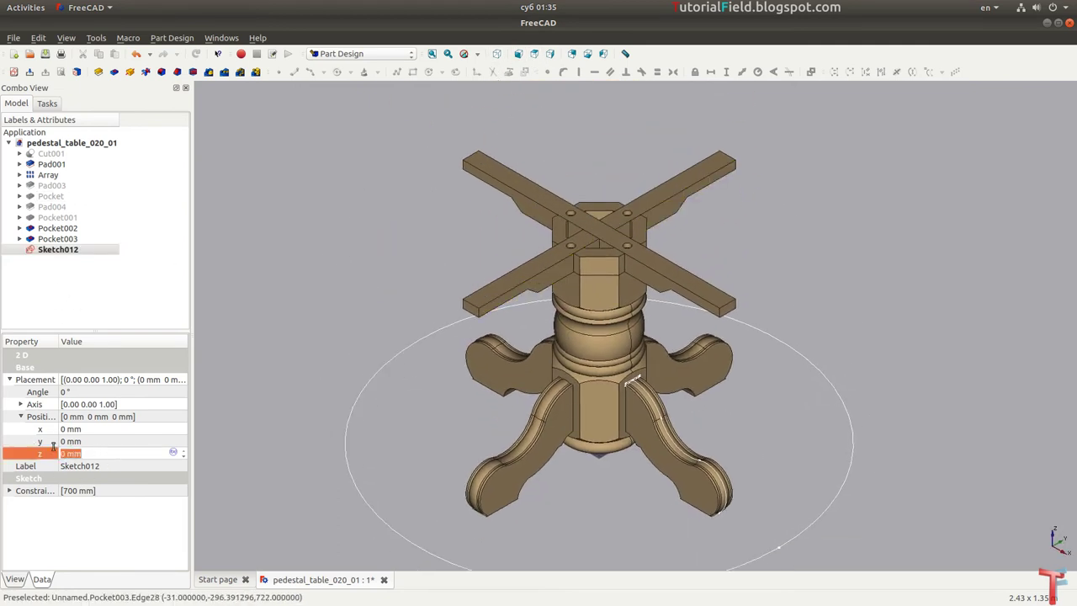
type("72")
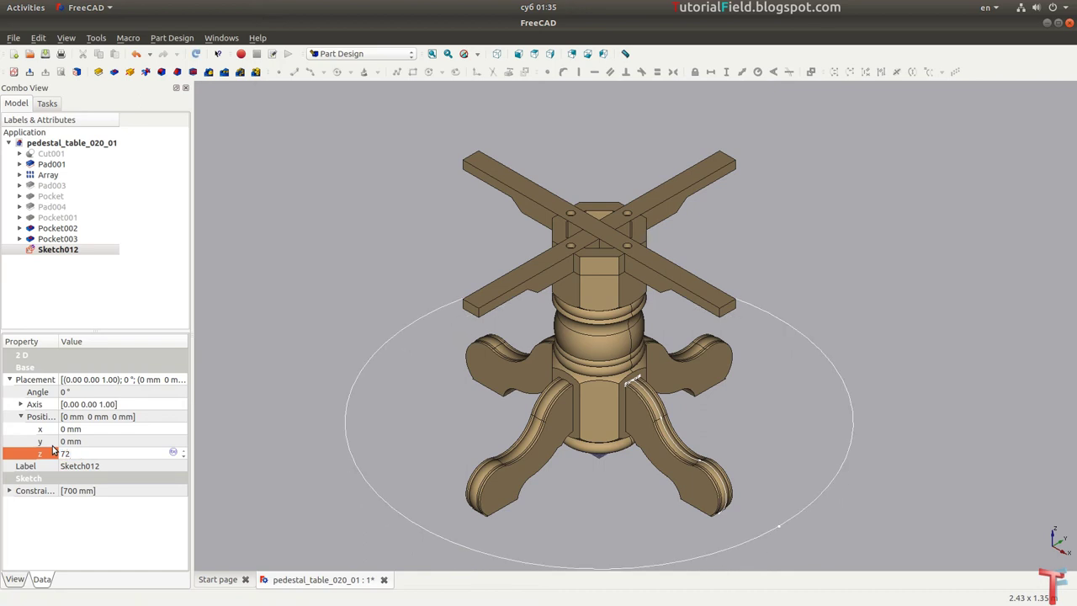
type("2")
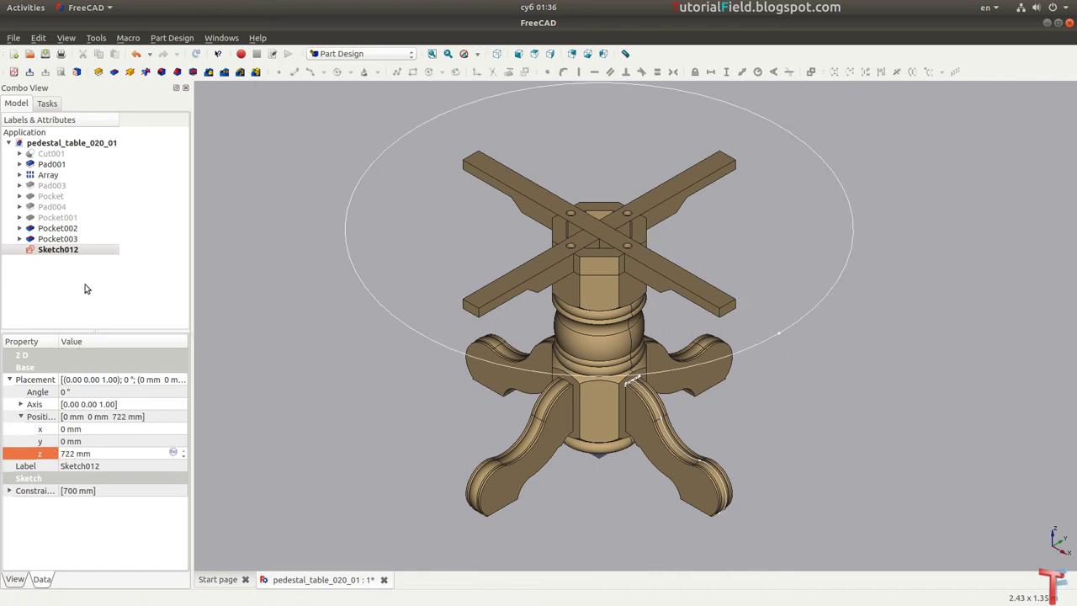
left_click(58, 250)
left_click(99, 73)
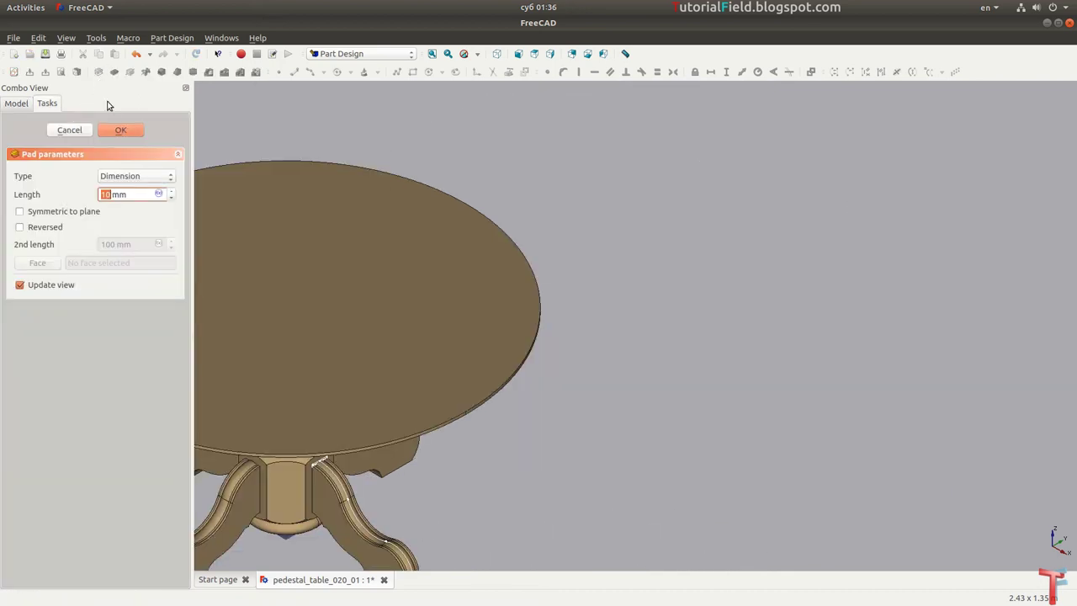
key("Return")
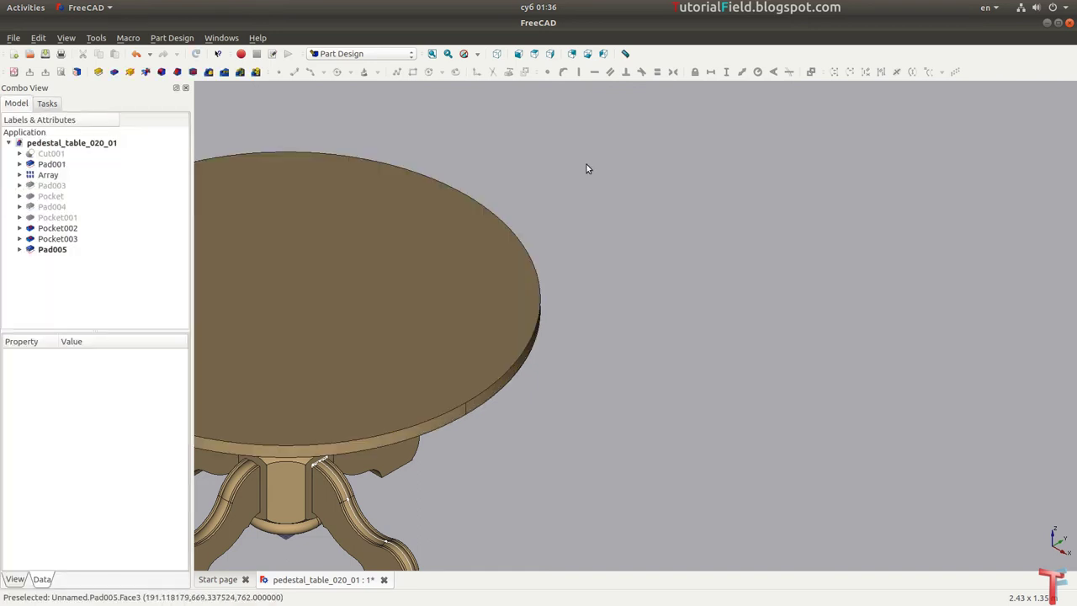
Step: Check the finished table from the front, then in isometric, fitted to view
left_click(519, 53)
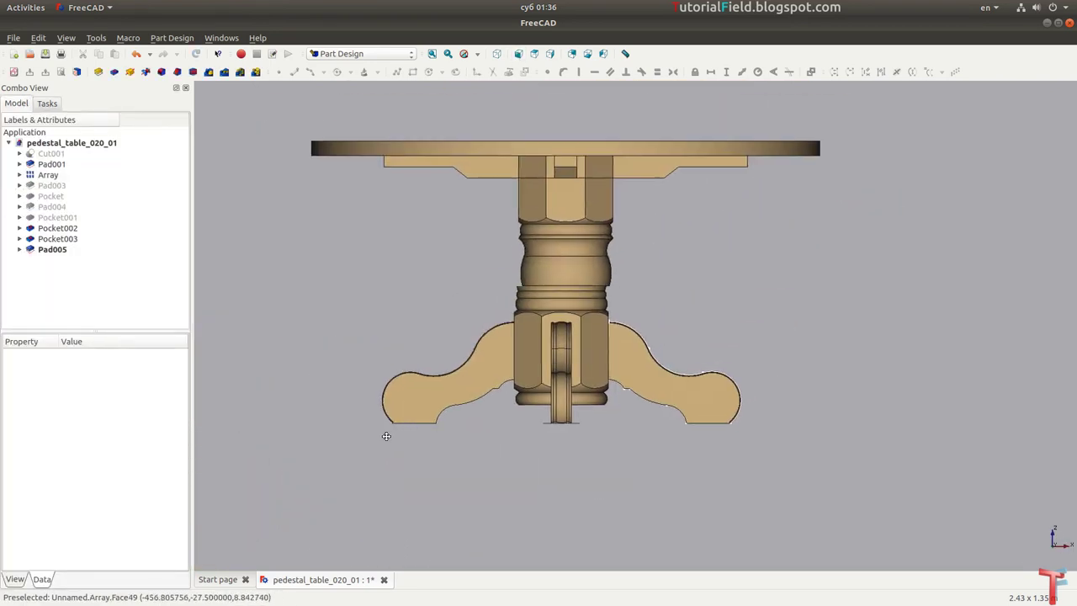
left_click(500, 54)
left_click(432, 53)
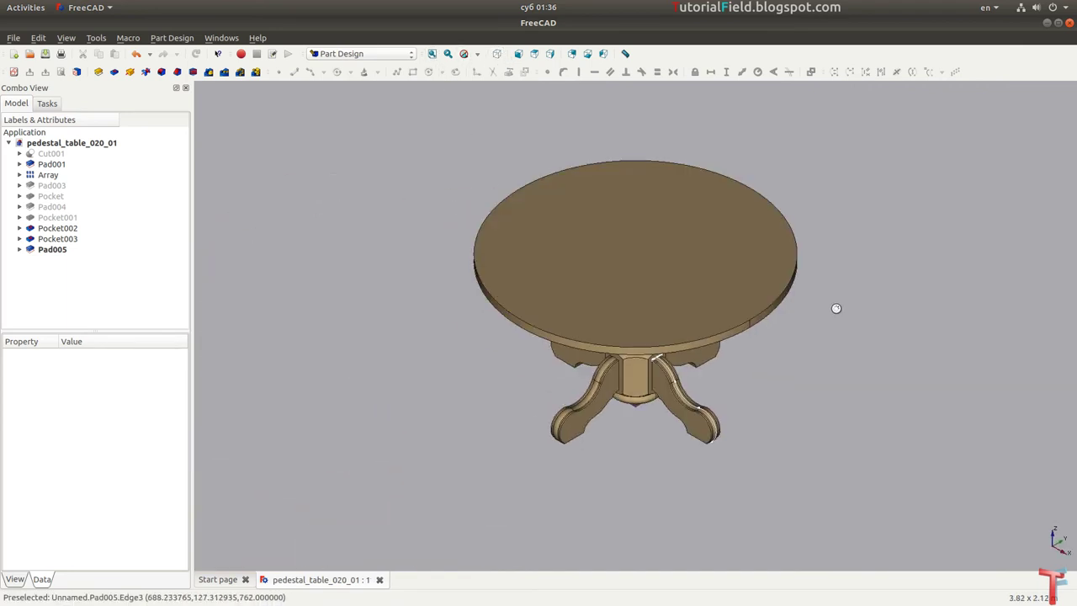
key("alt+Tab")
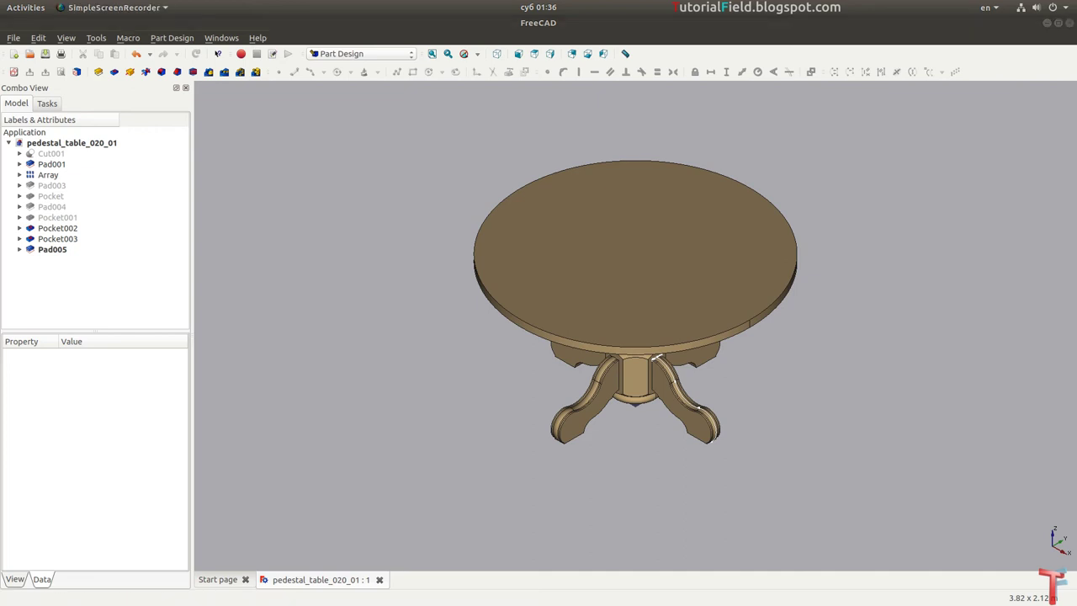
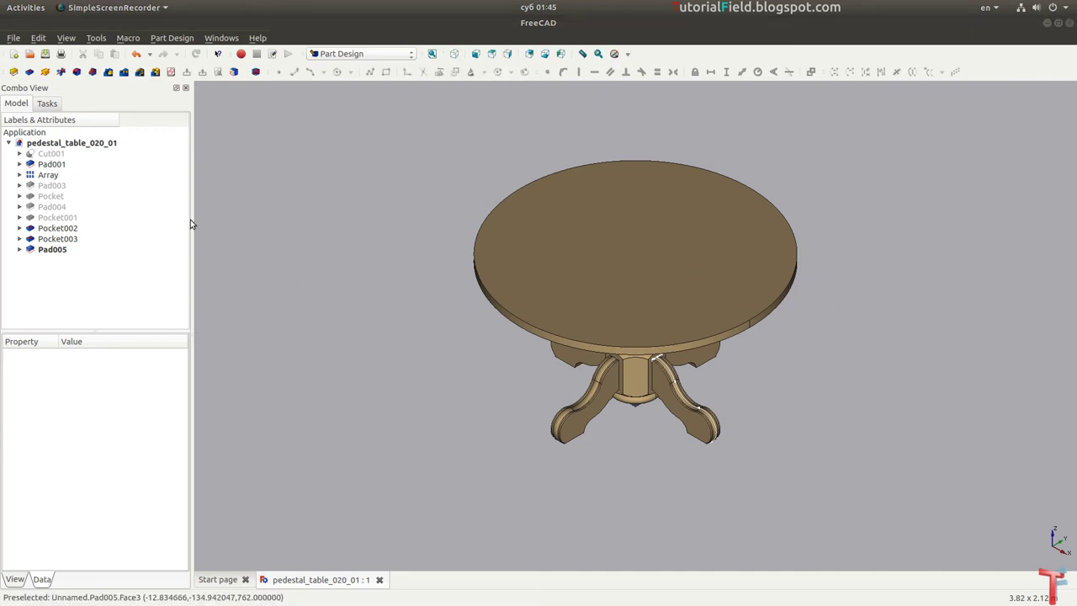
Step: Start a new sketch on the XZ plane and bring the pedestal base into view
left_click(170, 72)
left_click(520, 296)
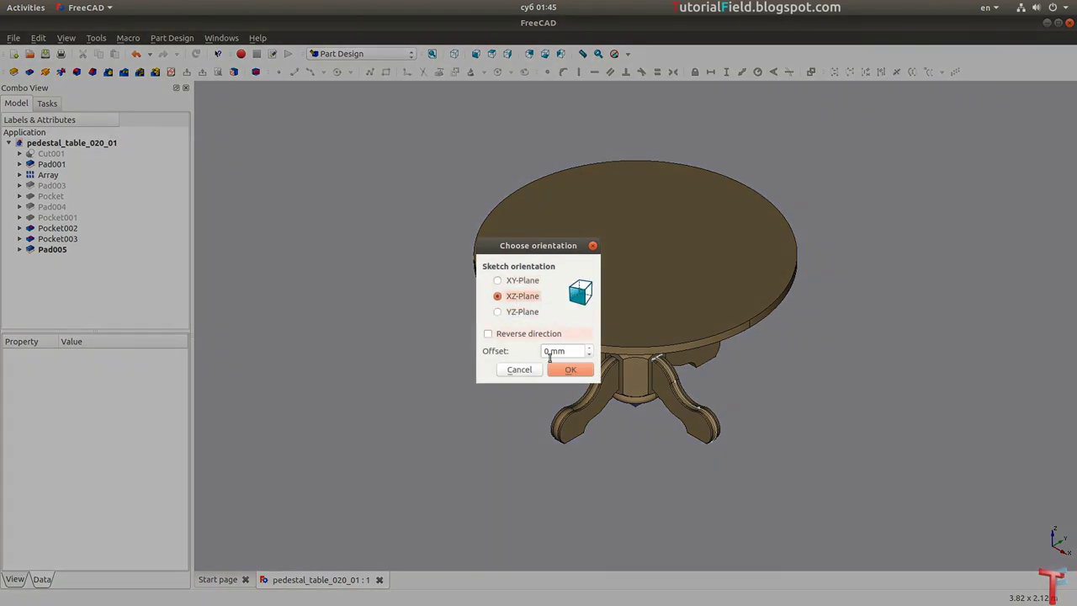
left_click(572, 371)
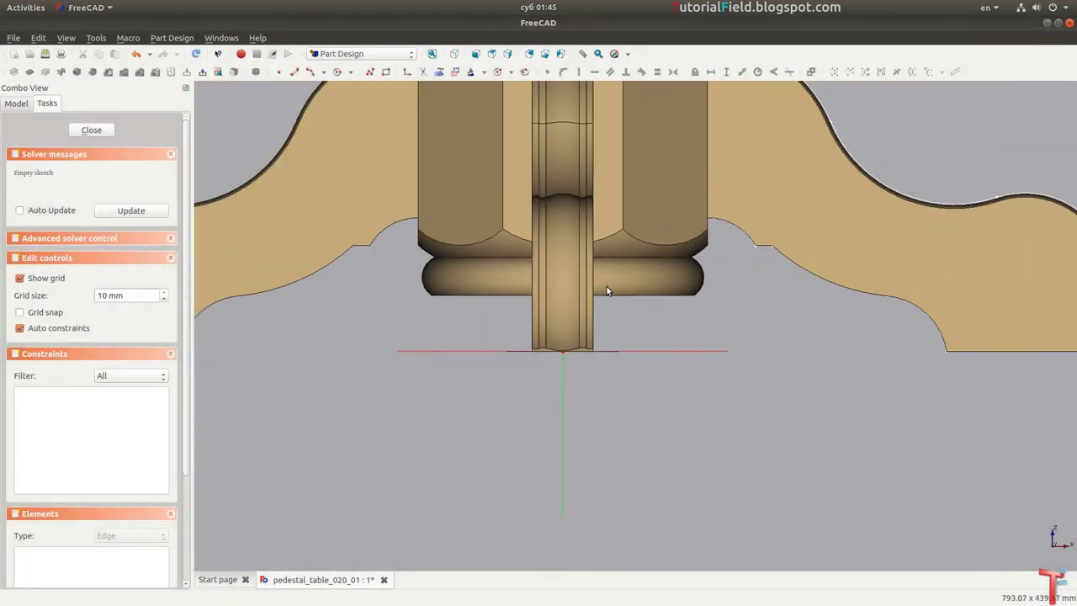
scroll(497, 330, "down", 2)
scroll(484, 324, "down", 2)
scroll(492, 327, "up", 2)
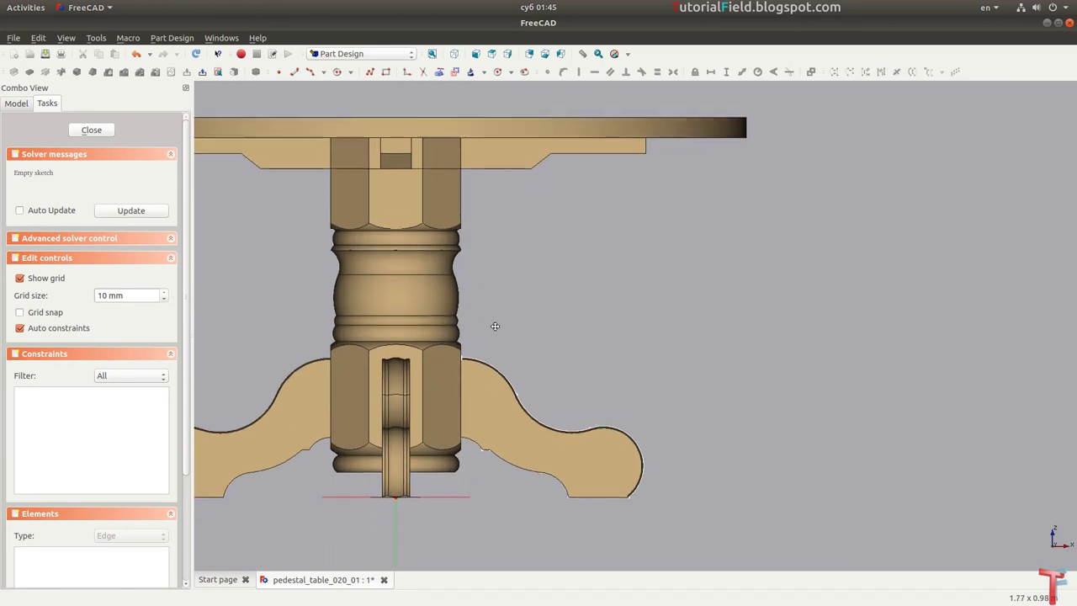
scroll(514, 322, "up", 2)
middle_click_drag(525, 320, 565, 272)
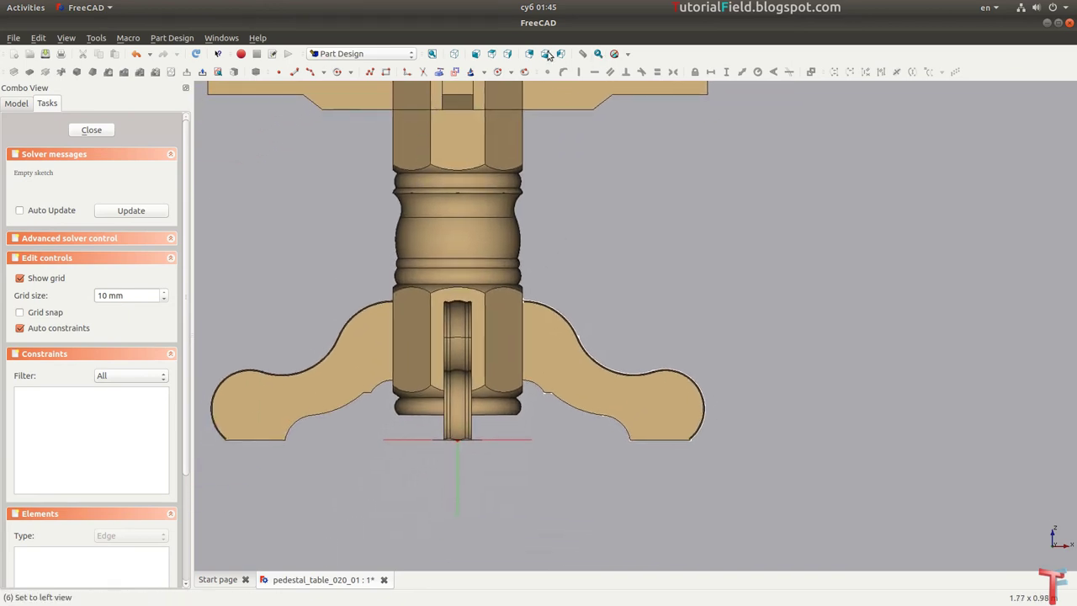
Step: In wireframe style, draw a rectangle with one corner at the origin and close the sketch
left_click(629, 55)
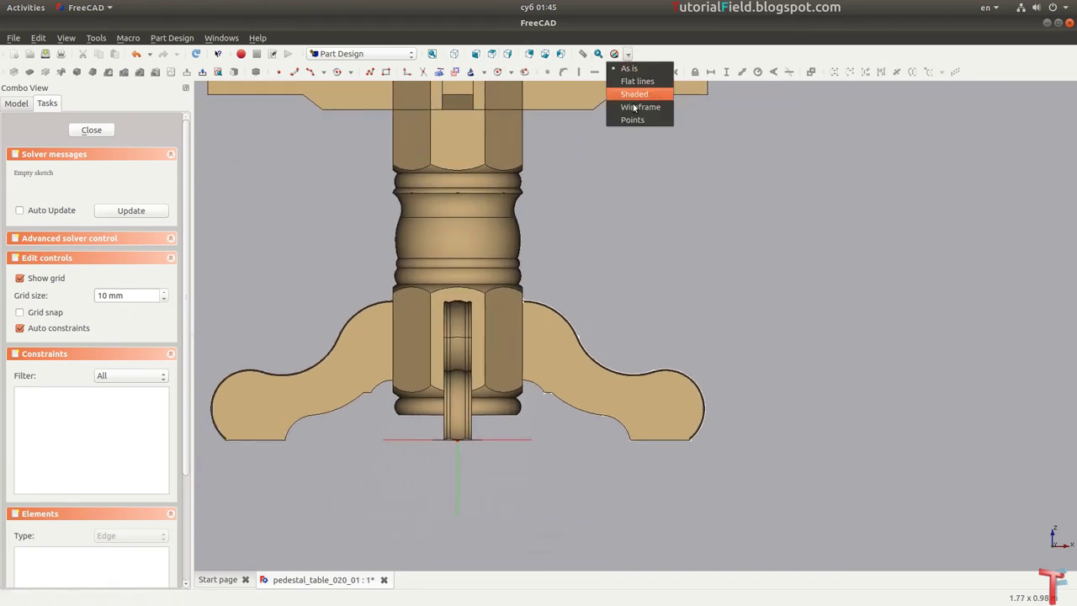
left_click(627, 108)
scroll(497, 450, "up", 2)
scroll(606, 455, "up", 2)
scroll(593, 444, "up", 2)
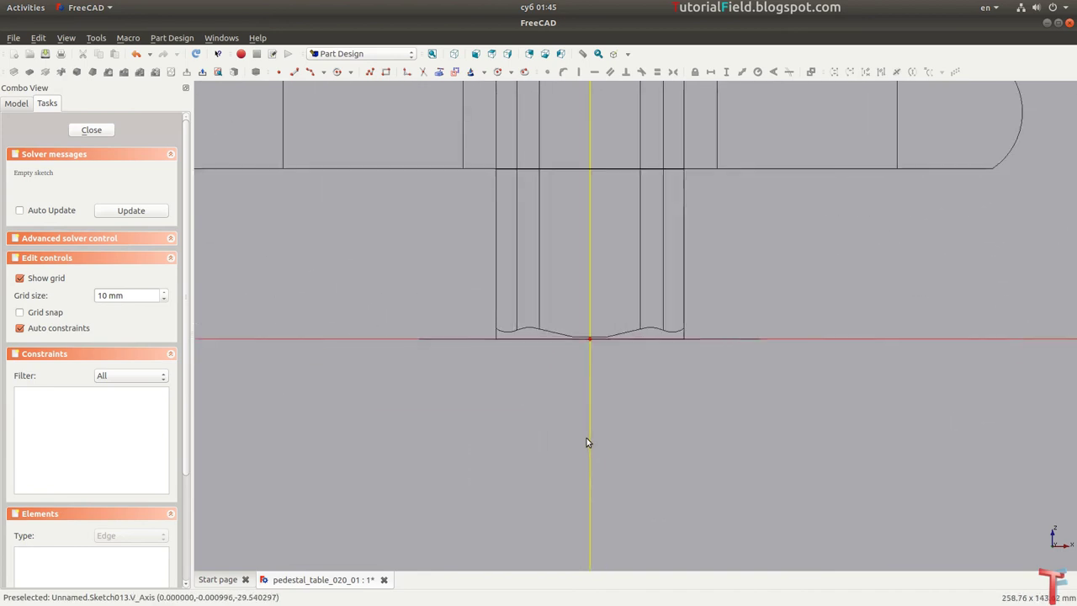
scroll(581, 425, "up", 2)
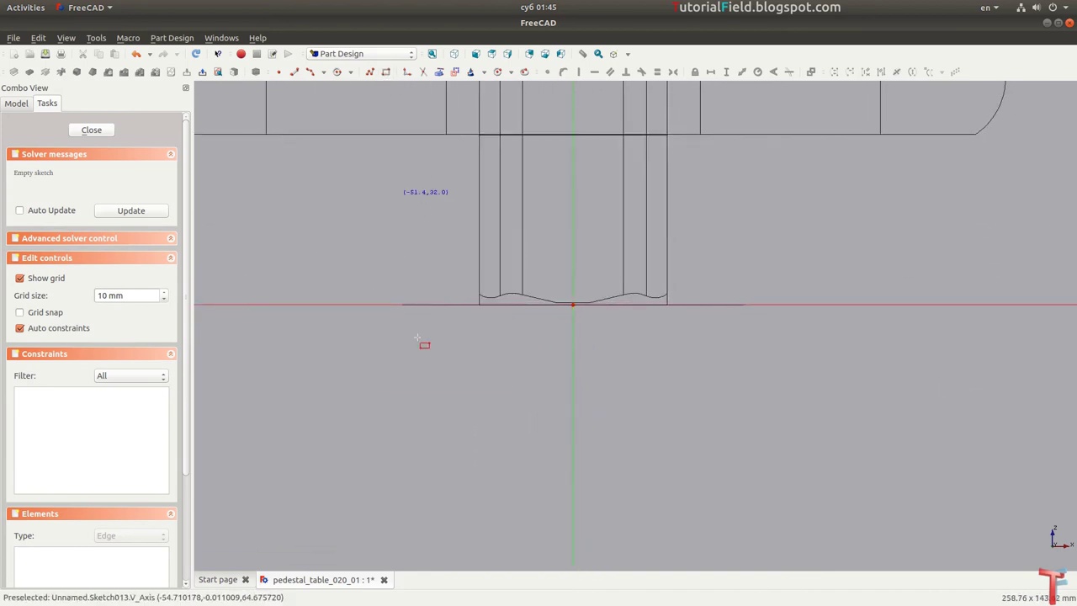
left_click(481, 370)
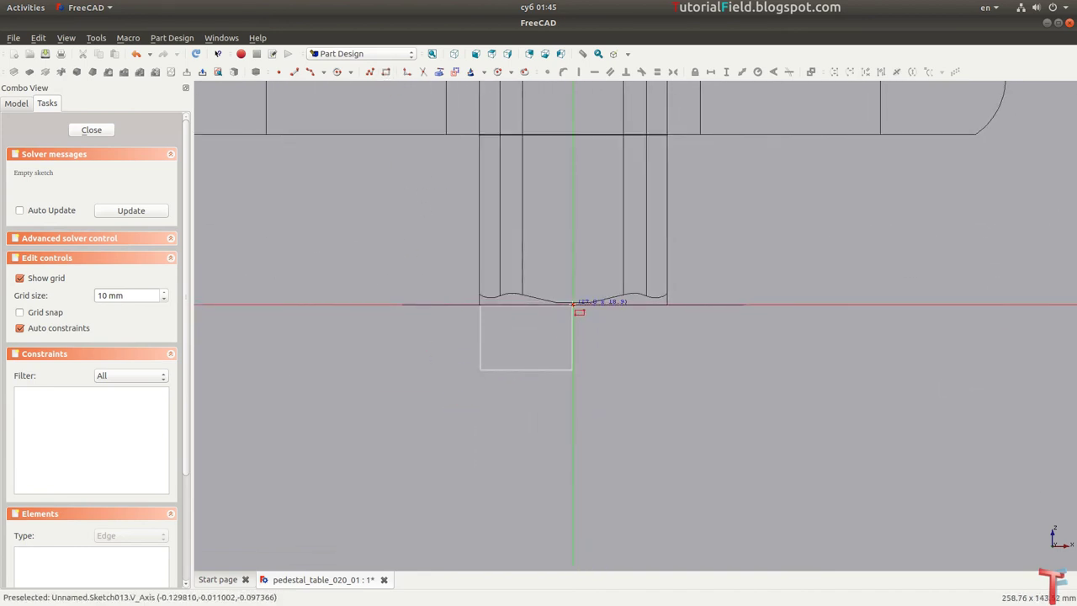
left_click(573, 304)
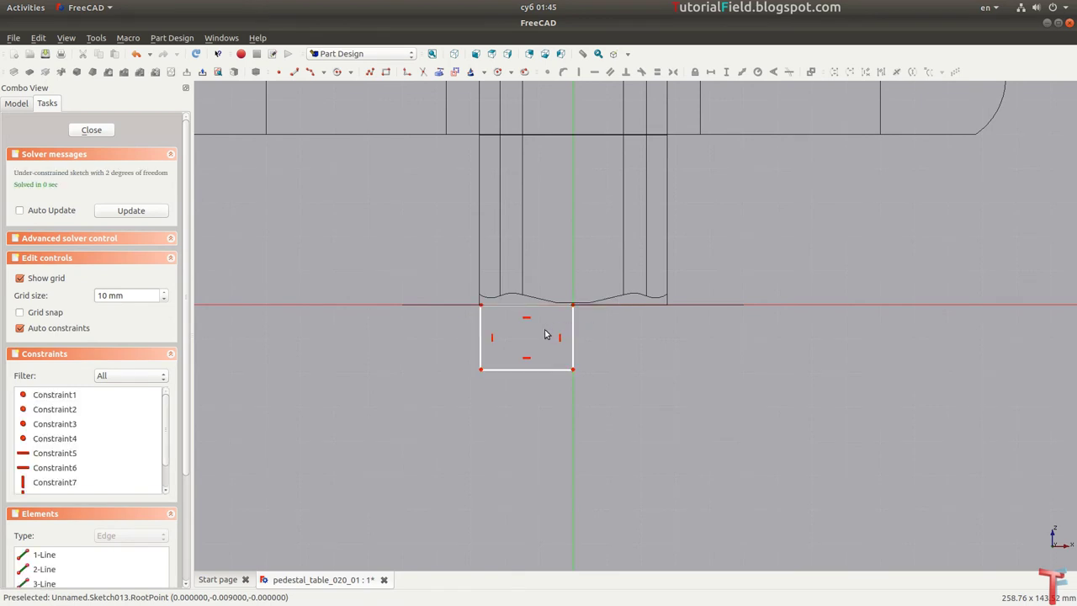
left_click(88, 130)
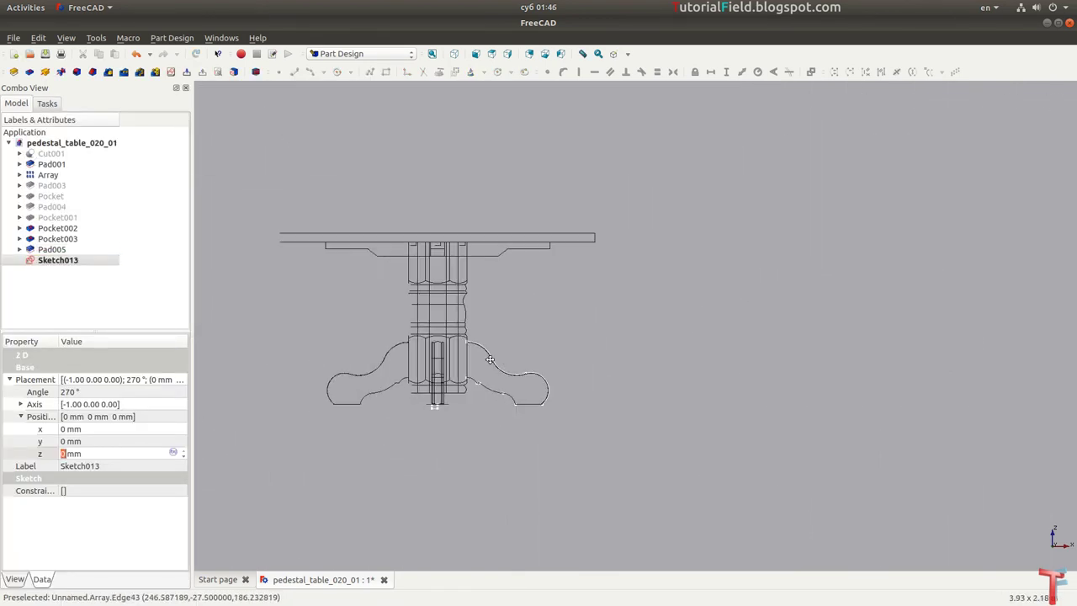
Step: Set Sketch013's placement to x 700 mm and z 762 mm
scroll(463, 396, "up", 2)
scroll(463, 396, "up", 1)
scroll(461, 421, "up", 1)
scroll(458, 451, "up", 1)
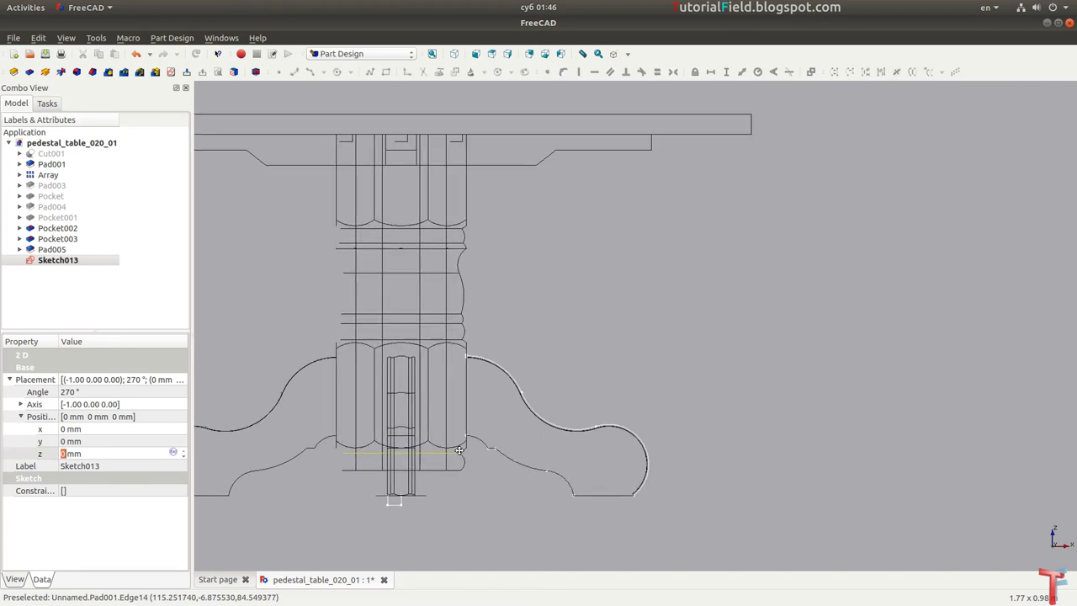
left_click(96, 455)
type("762")
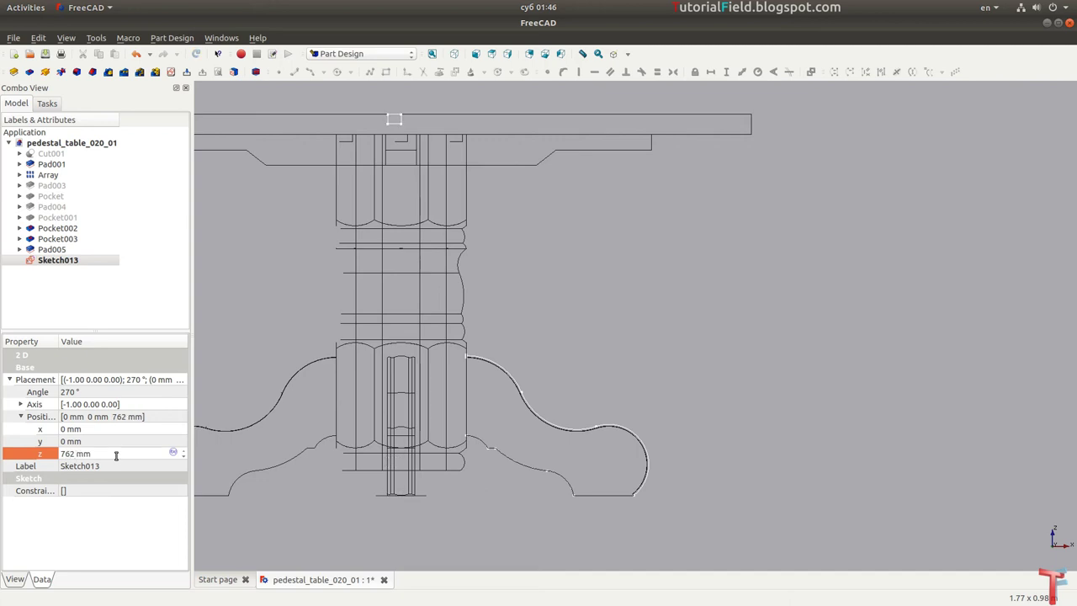
left_click(110, 429)
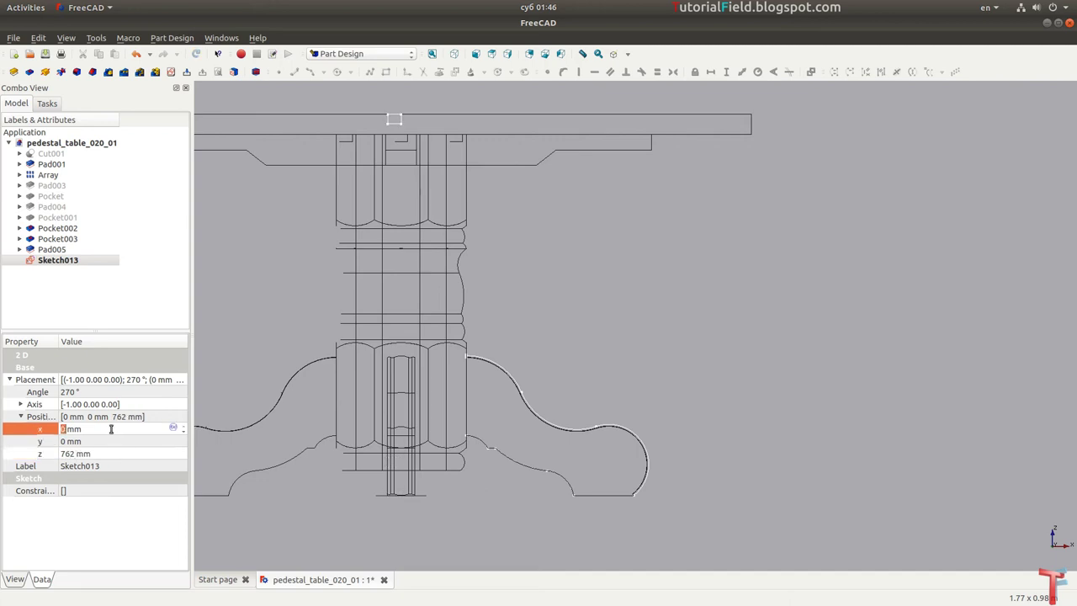
type("700")
key("Return")
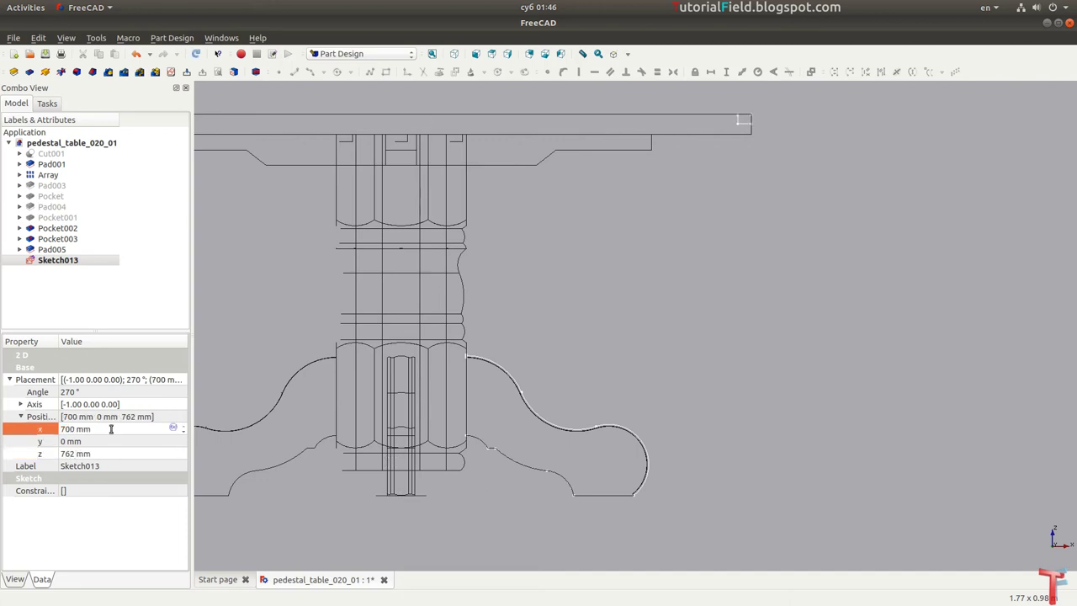
scroll(654, 199, "up", 3)
scroll(566, 273, "up", 2)
scroll(565, 269, "up", 2)
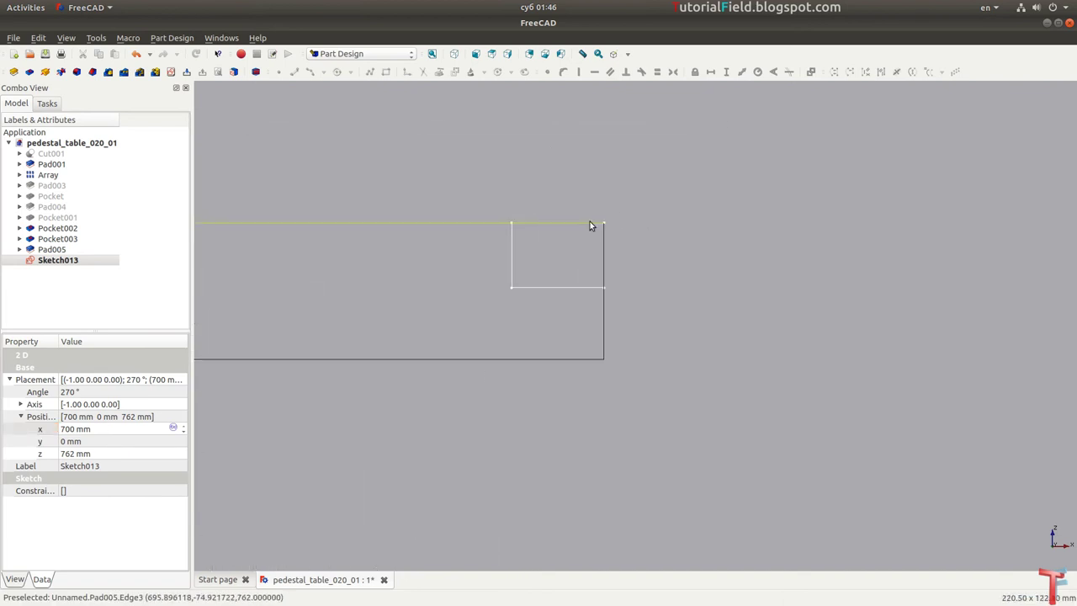
scroll(566, 287, "up", 1)
scroll(590, 210, "up", 1)
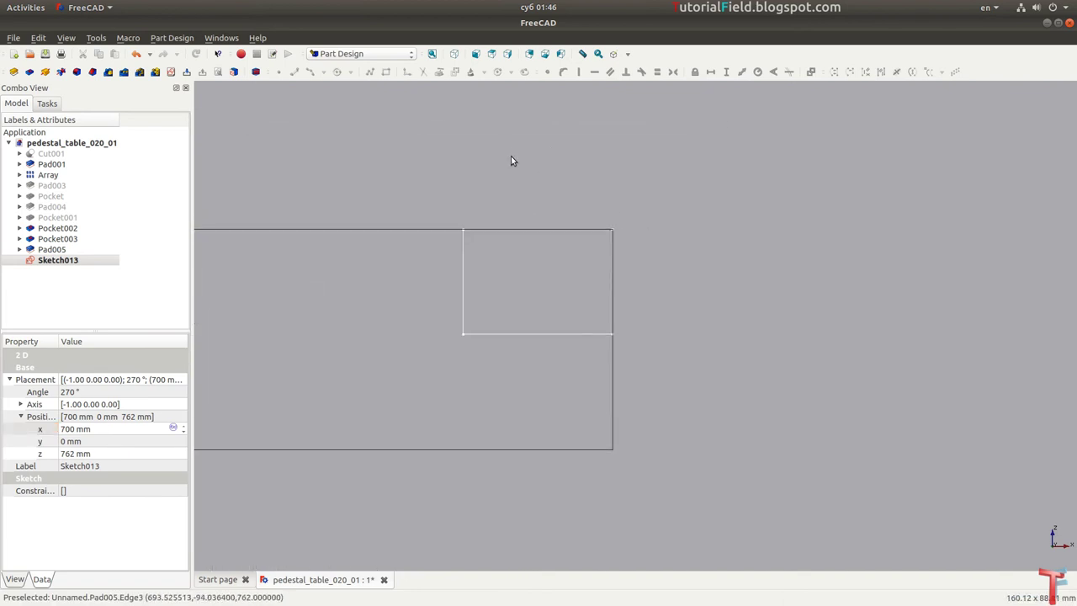
scroll(532, 215, "down", 2)
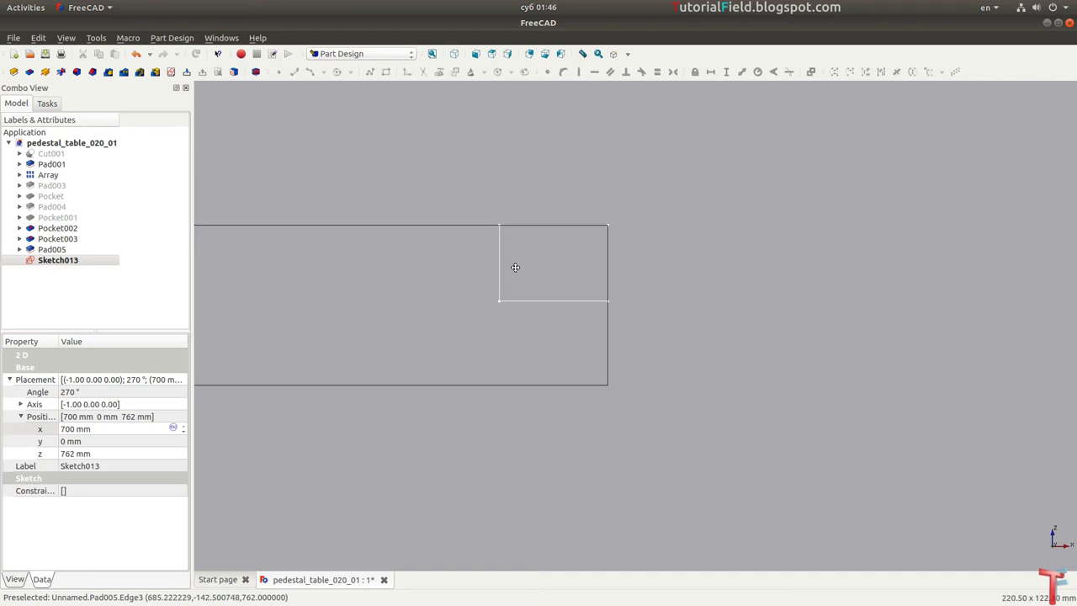
left_click(83, 270)
Step: Reopen Sketch013 for editing and delete Constraint9
right_click(84, 264)
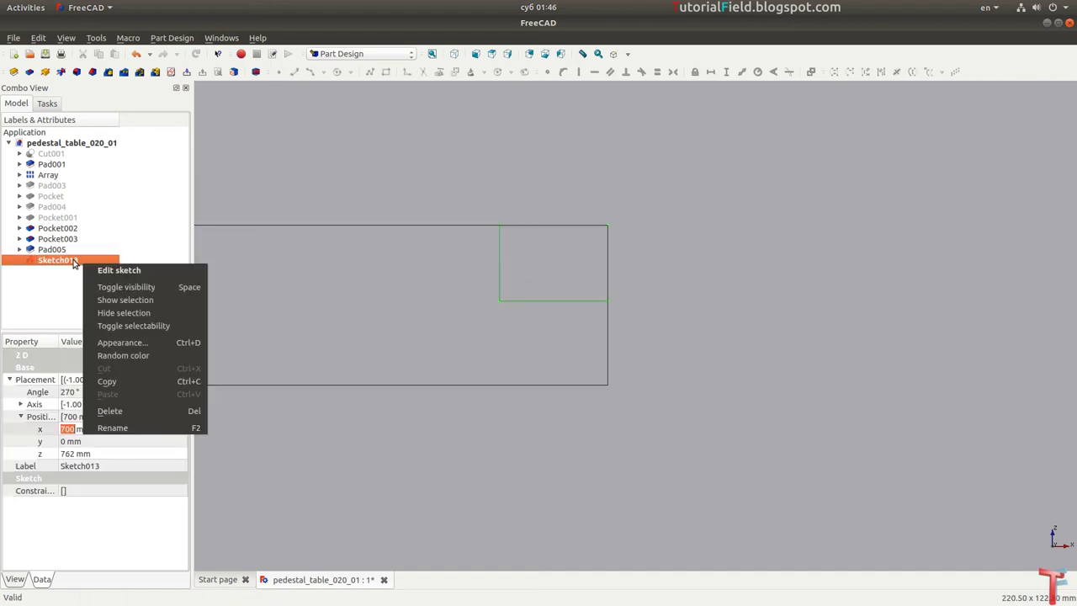
left_click(97, 269)
scroll(580, 269, "up", 2)
scroll(572, 261, "up", 2)
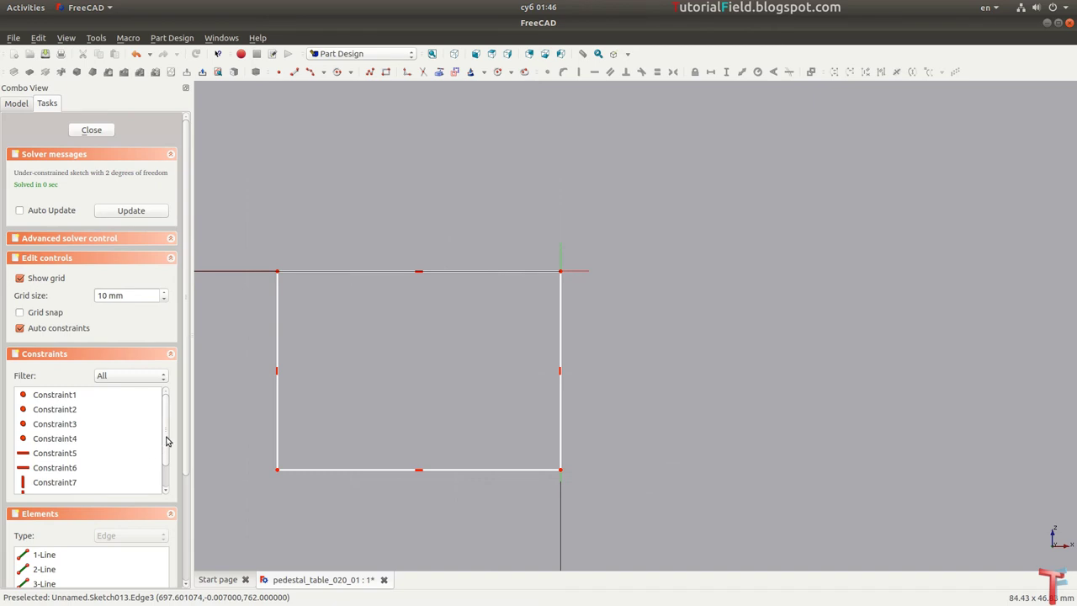
scroll(166, 441, "down", 1)
right_click(92, 482)
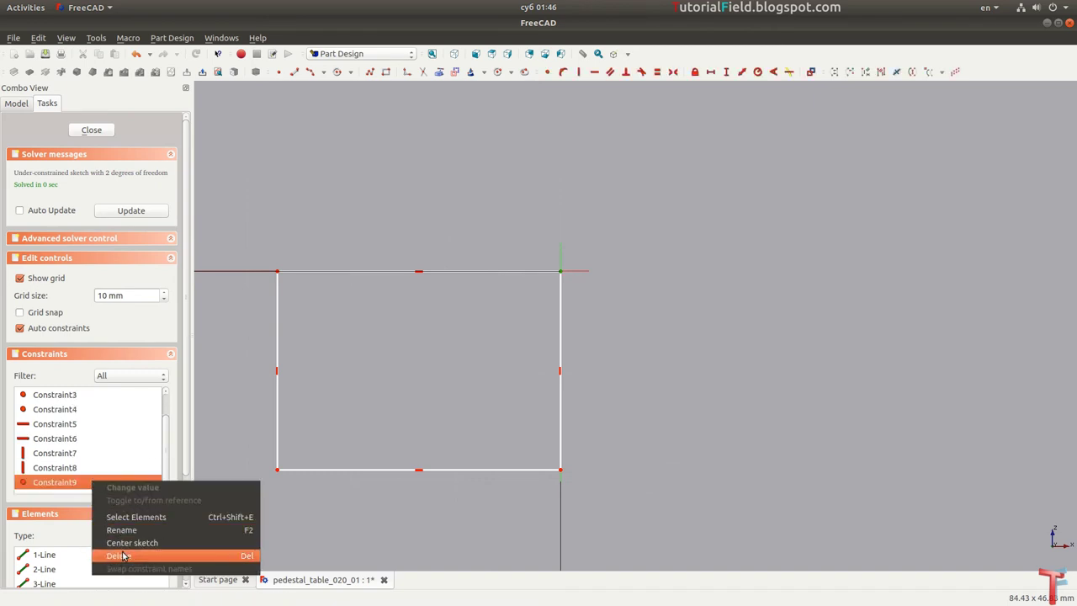
left_click(123, 557)
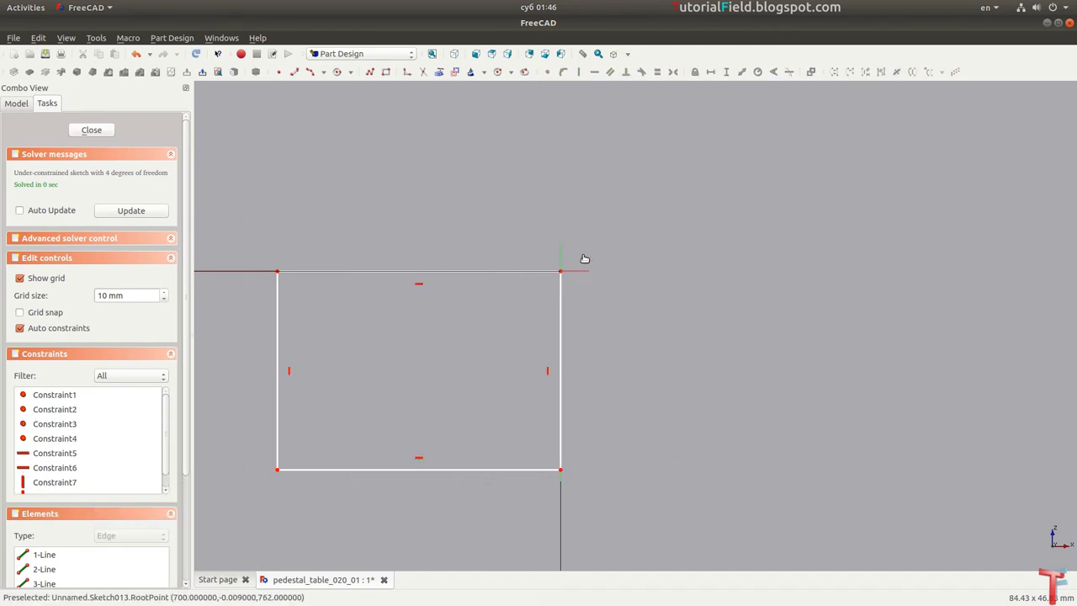
Step: Draw a 45° diagonal from the origin to the rectangle corner, dimensioned 2 mm
left_click_drag(562, 289, 584, 271)
scroll(588, 250, "up", 2)
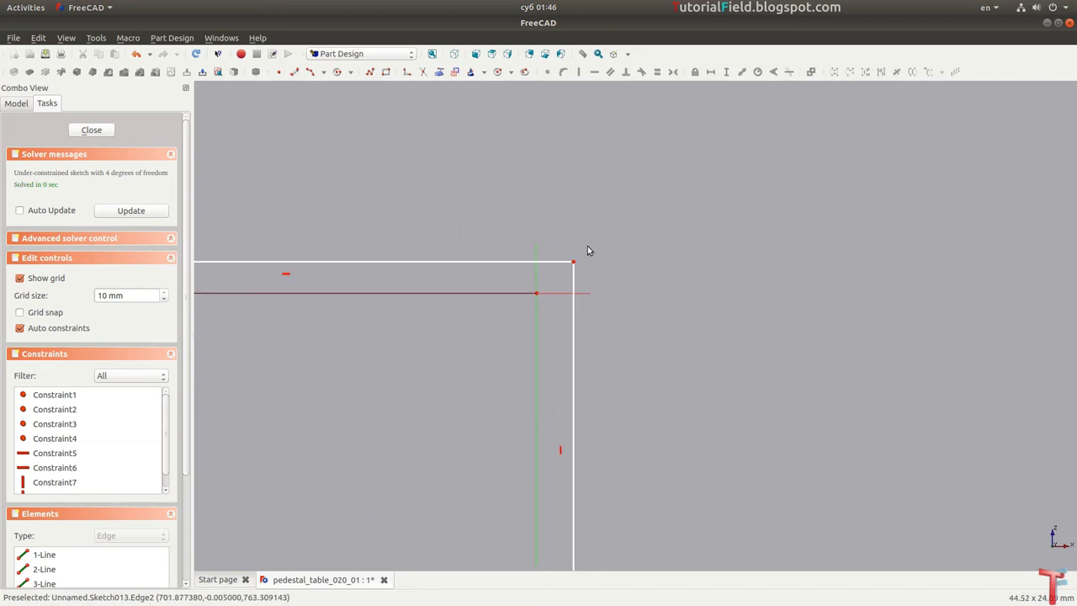
scroll(588, 250, "up", 2)
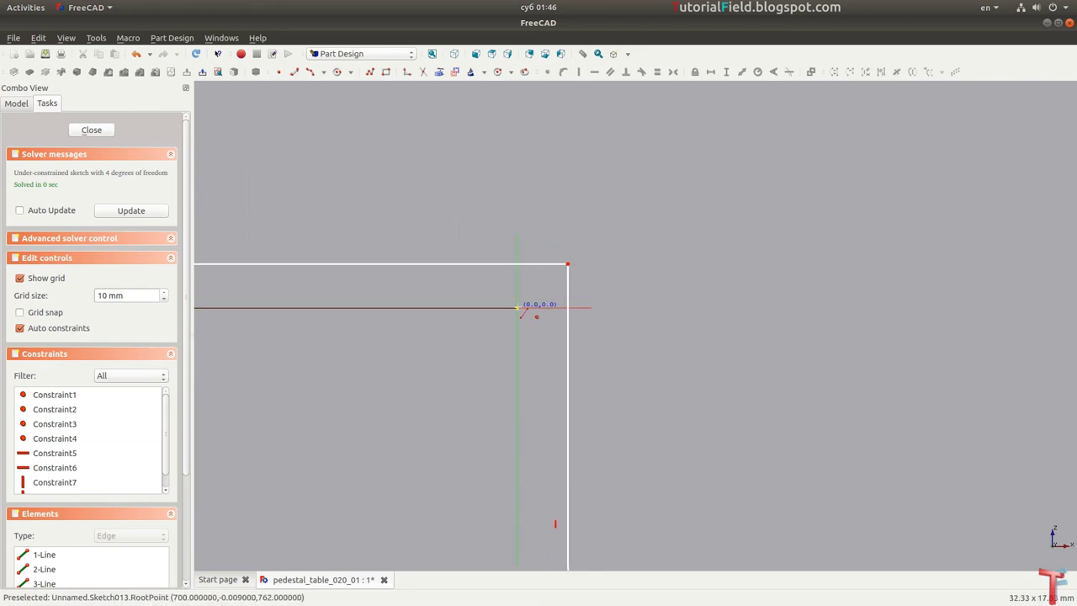
left_click(567, 266)
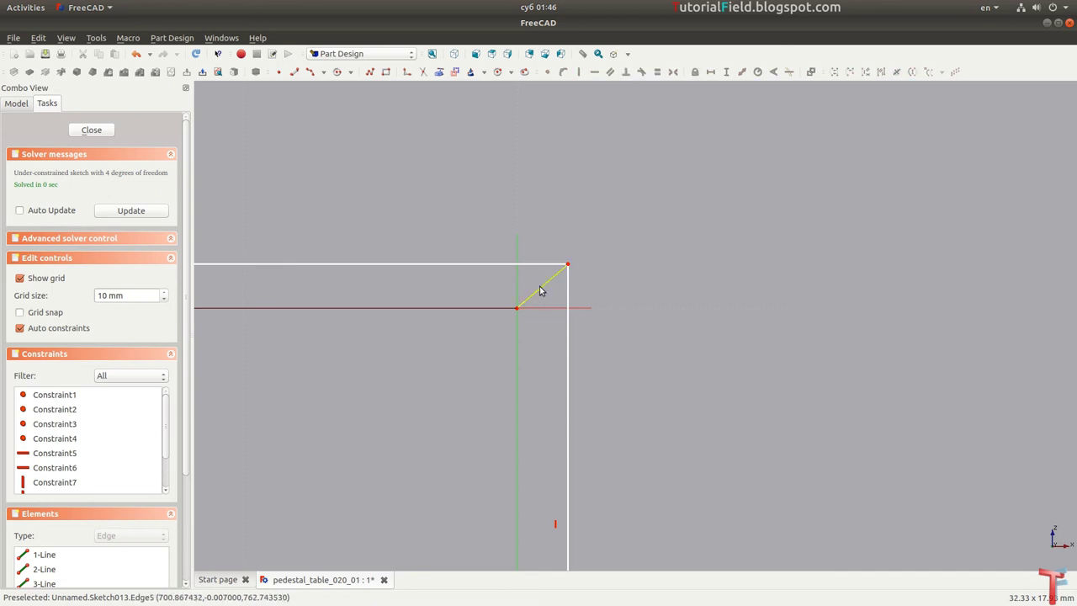
type("ka")
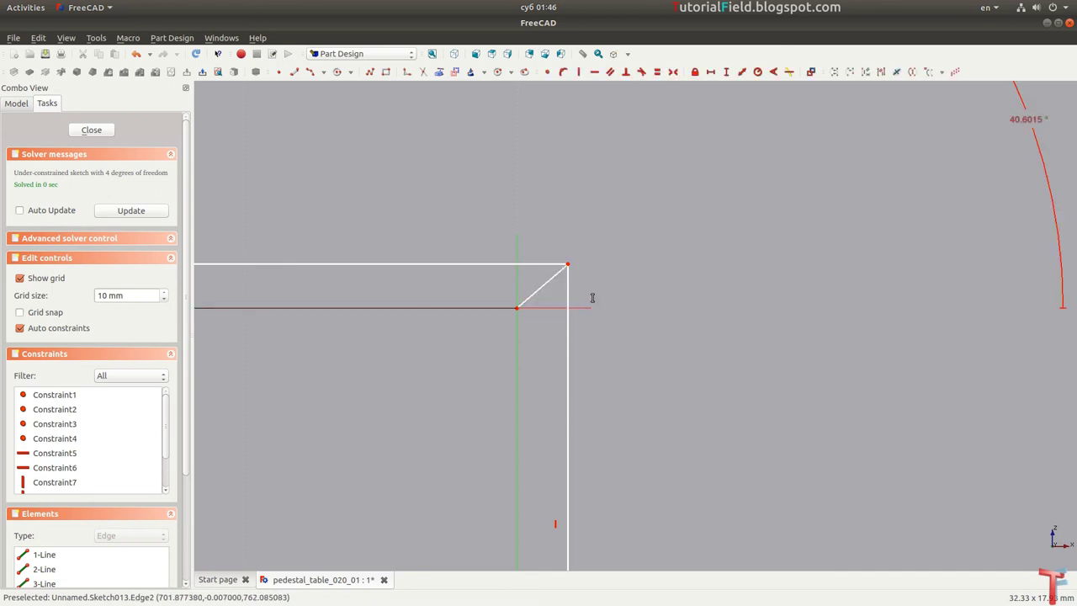
type("45")
key("Return")
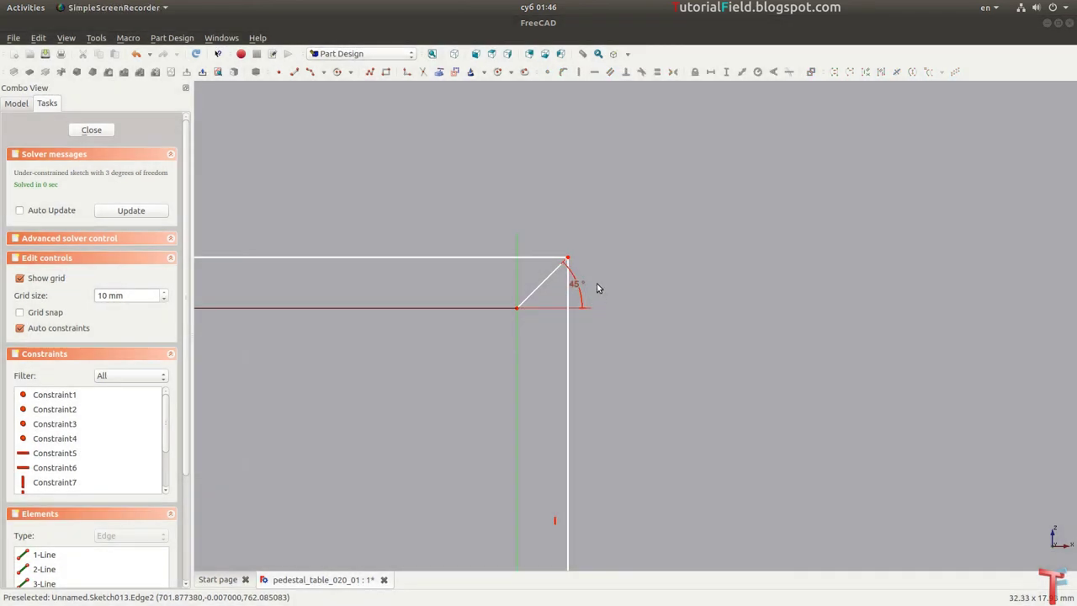
left_click(569, 264)
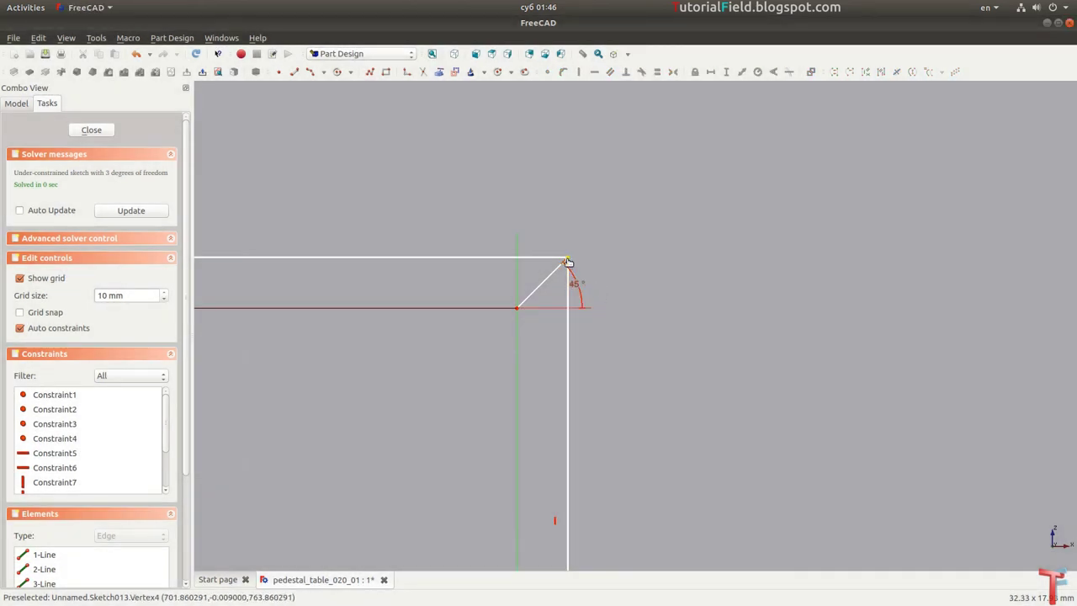
type("l")
type("2")
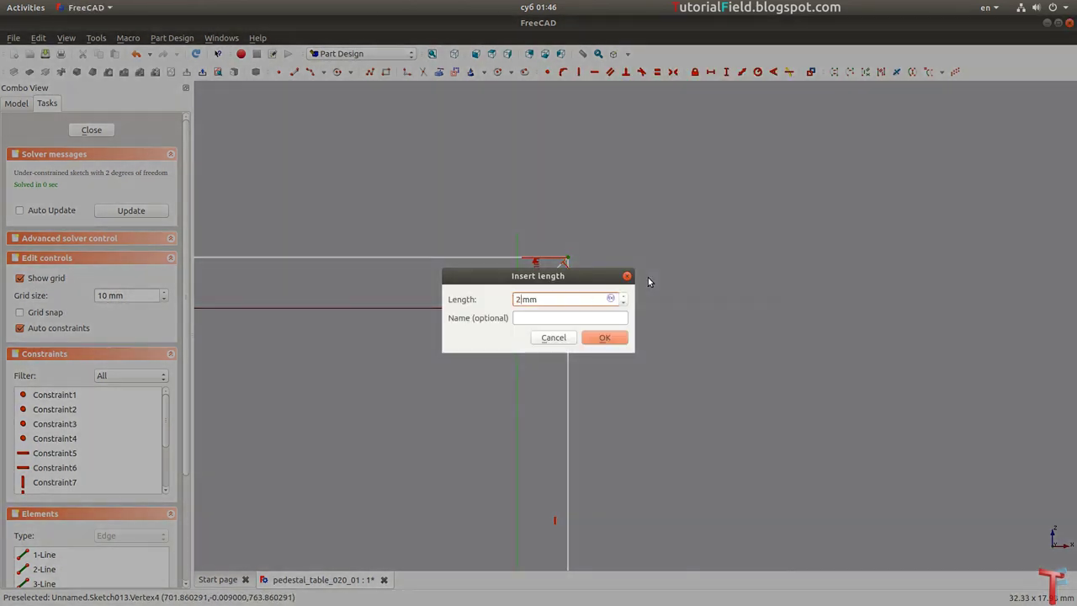
key("Return")
left_click_drag(540, 282, 625, 283)
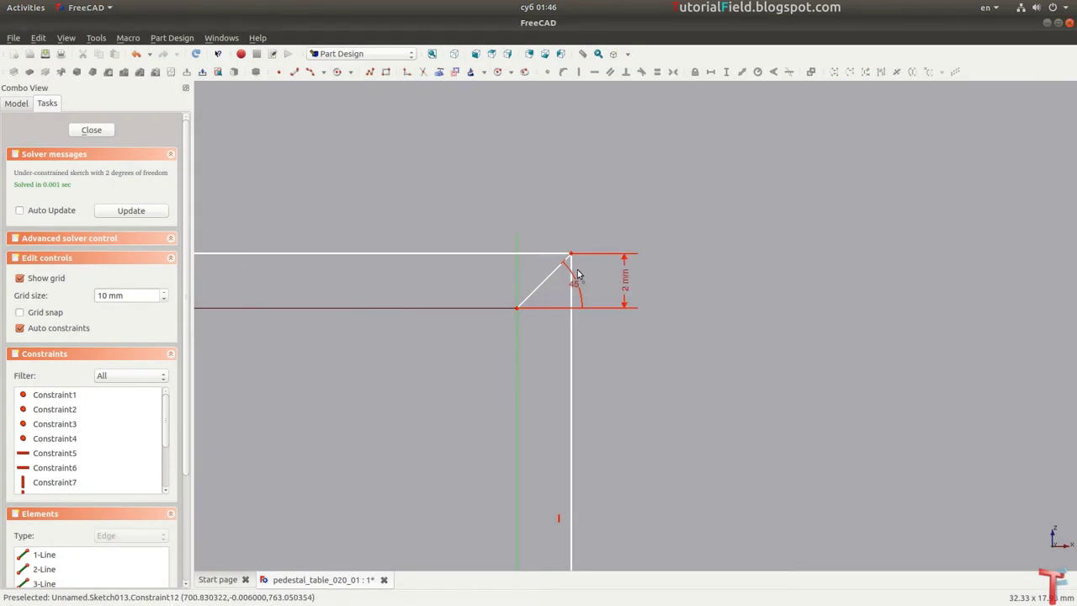
Step: Turn the diagonal chamfer line into construction geometry
left_click(545, 281)
left_click(455, 71)
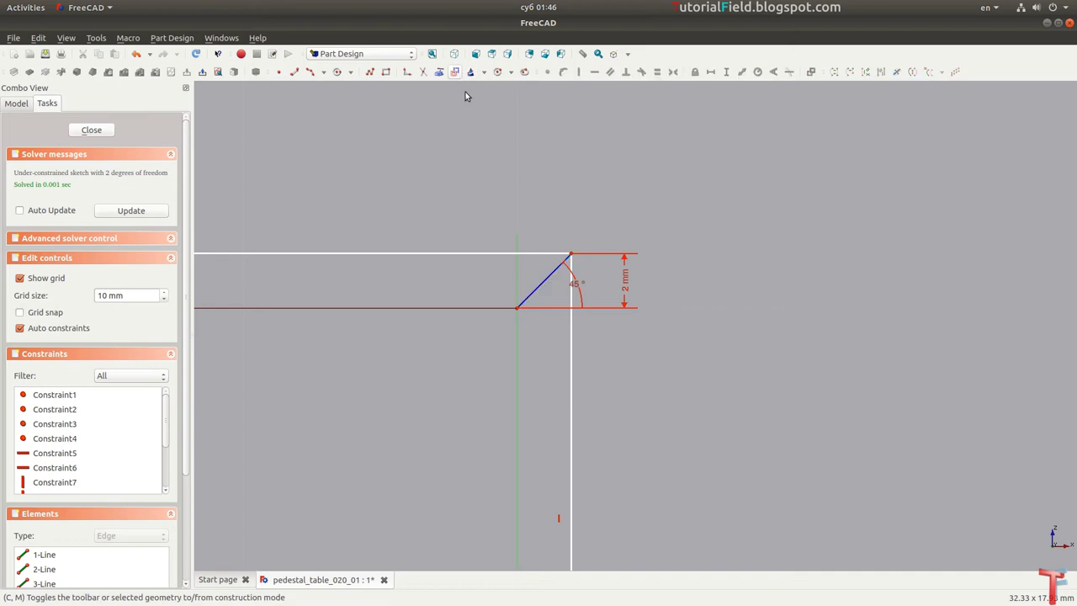
scroll(589, 277, "down", 2)
scroll(614, 233, "down", 2)
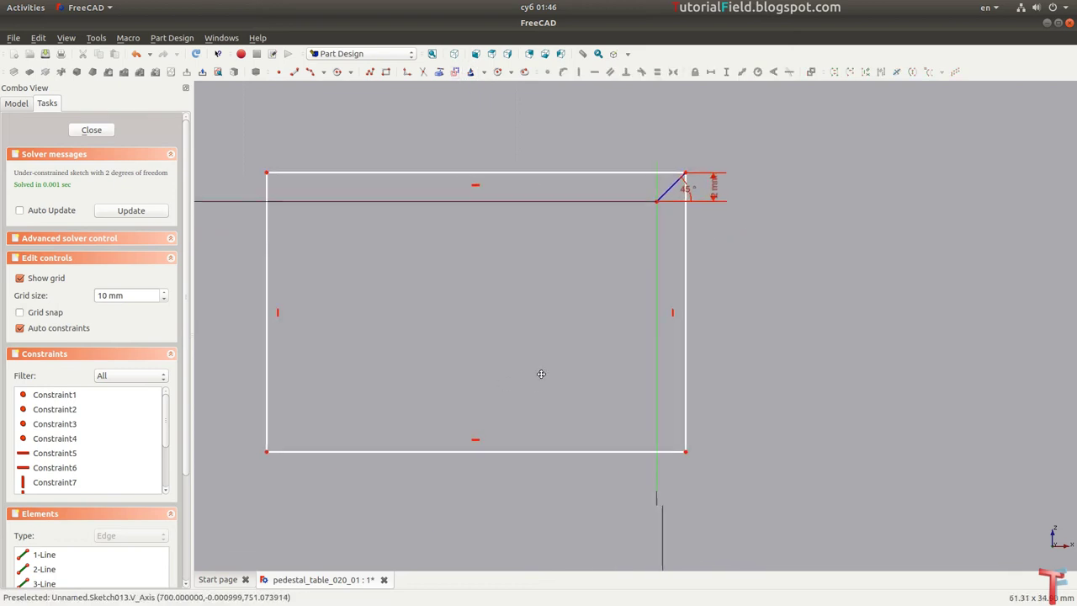
scroll(541, 374, "down", 2)
Step: Drag the rectangle's corners and edges into the rough angle-profile shape
left_click(402, 411)
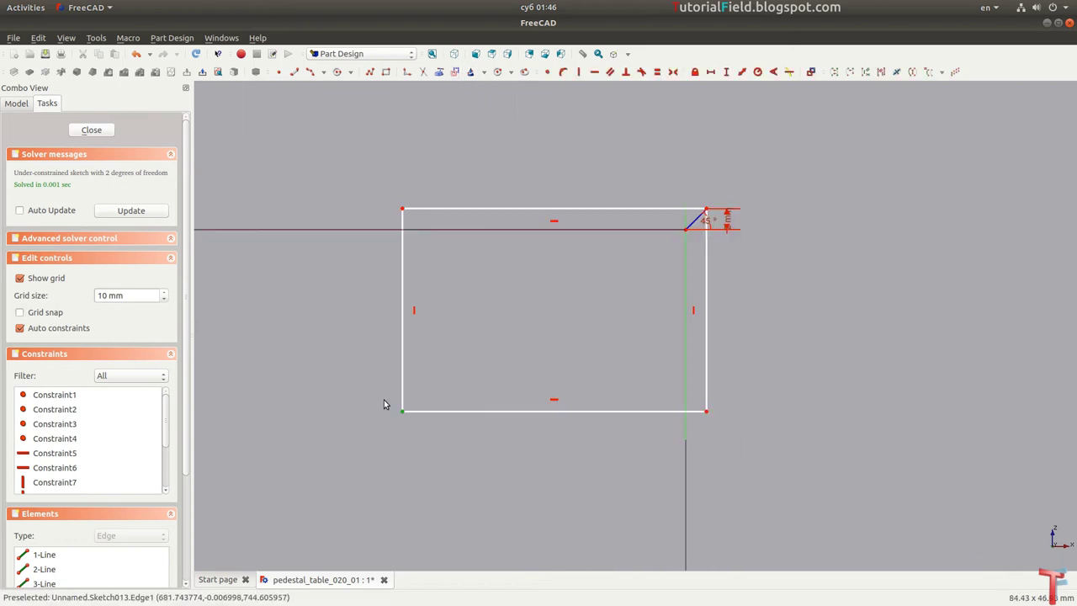
mouse_move(403, 411)
left_mouse_down()
mouse_move(533, 482)
mouse_move(631, 569)
left_mouse_up()
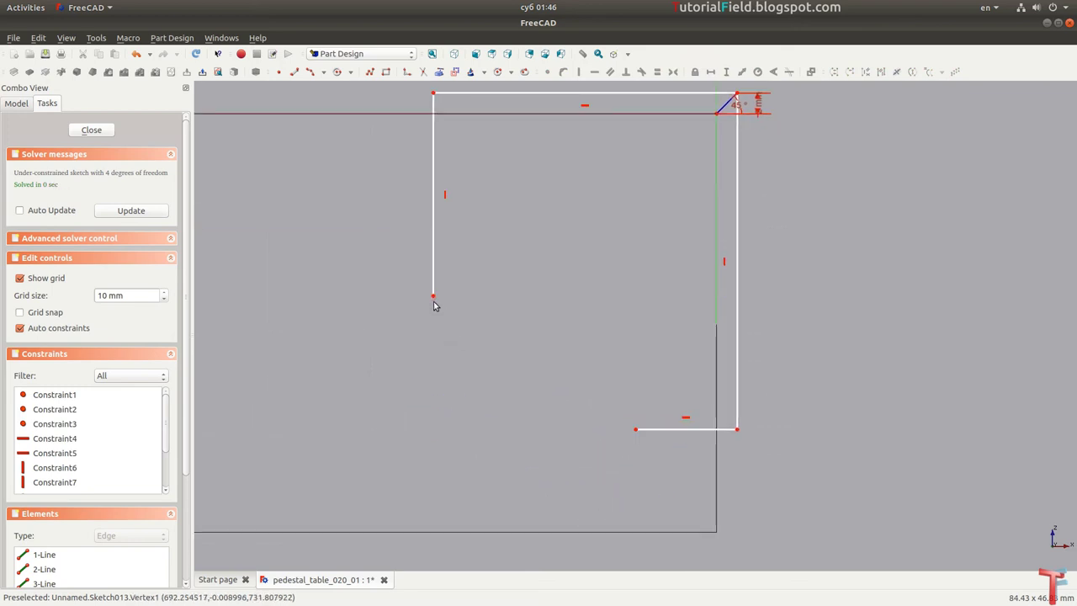
left_click_drag(432, 301, 385, 143)
scroll(631, 414, "down", 2)
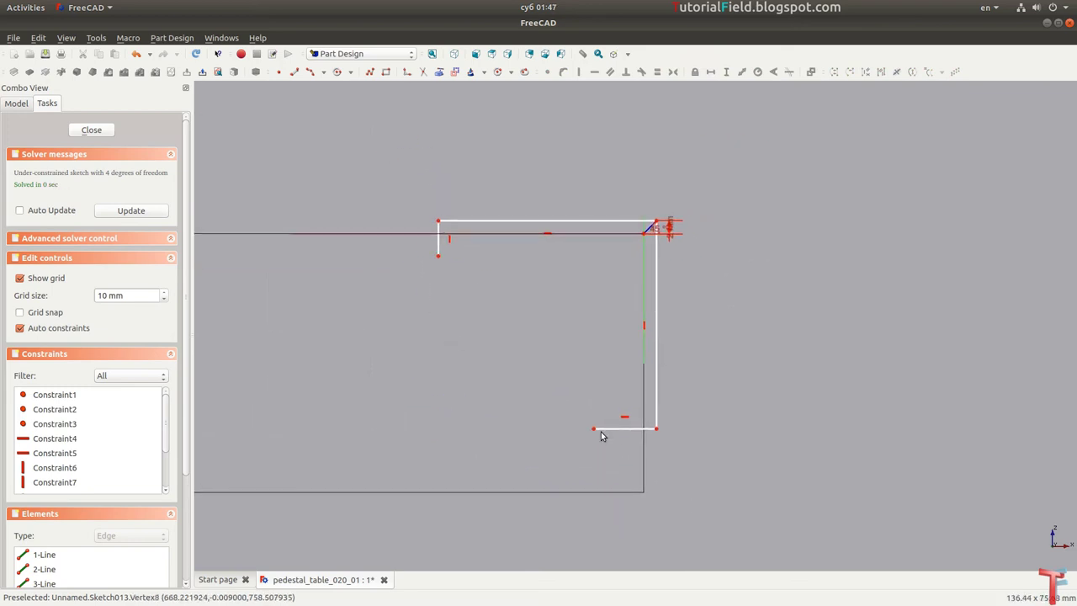
left_click_drag(612, 431, 633, 494)
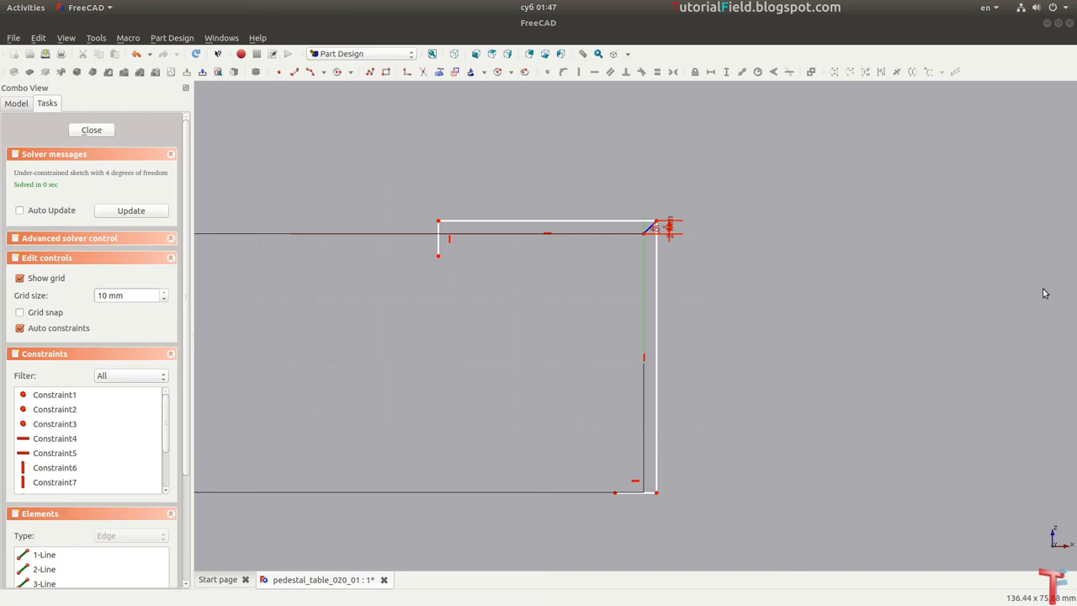
Step: Dimension the bottom edge 2 mm, the right line 42 mm and the left line 5 mm
left_click(641, 493)
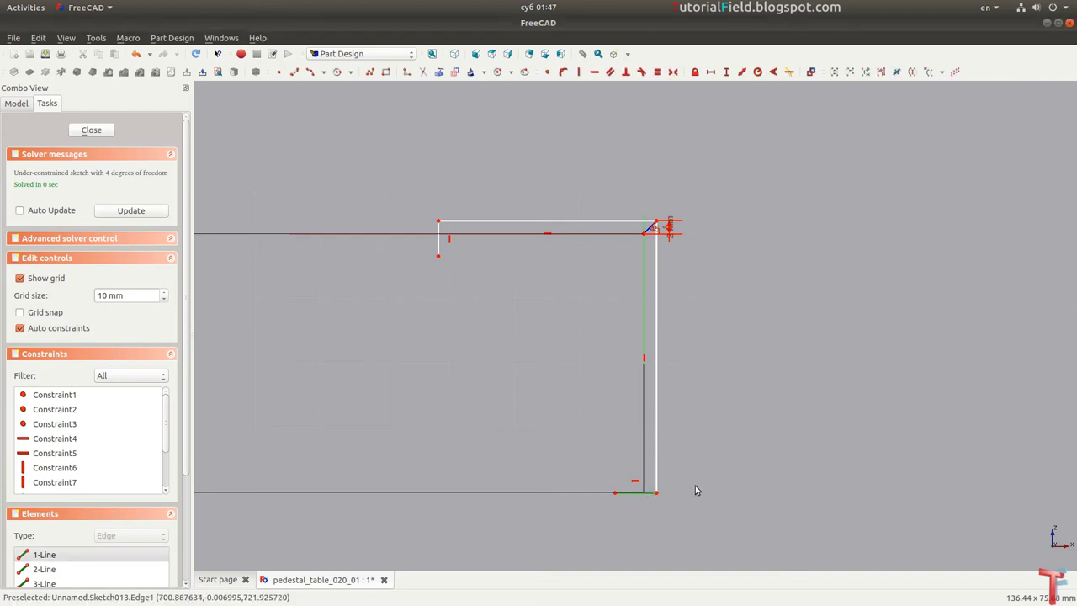
type("l2")
key("Return")
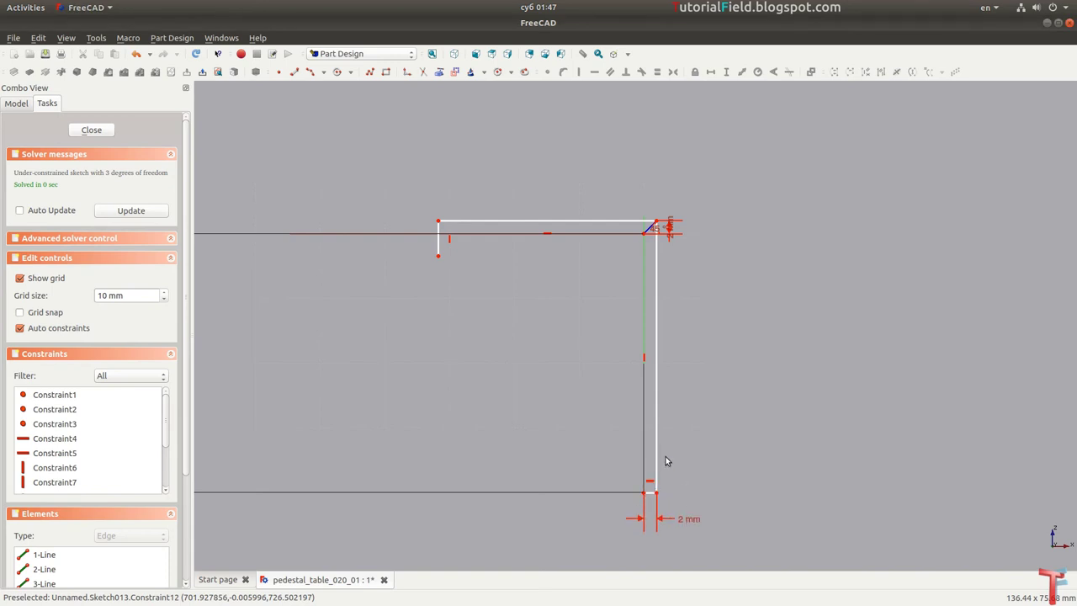
left_click(657, 447)
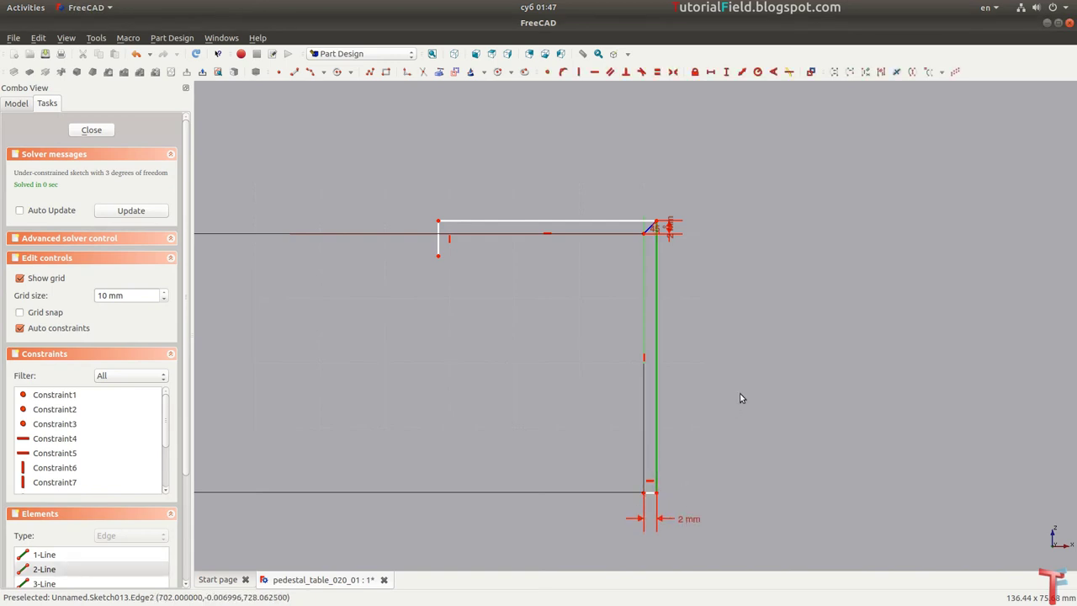
type("i42")
key("Return")
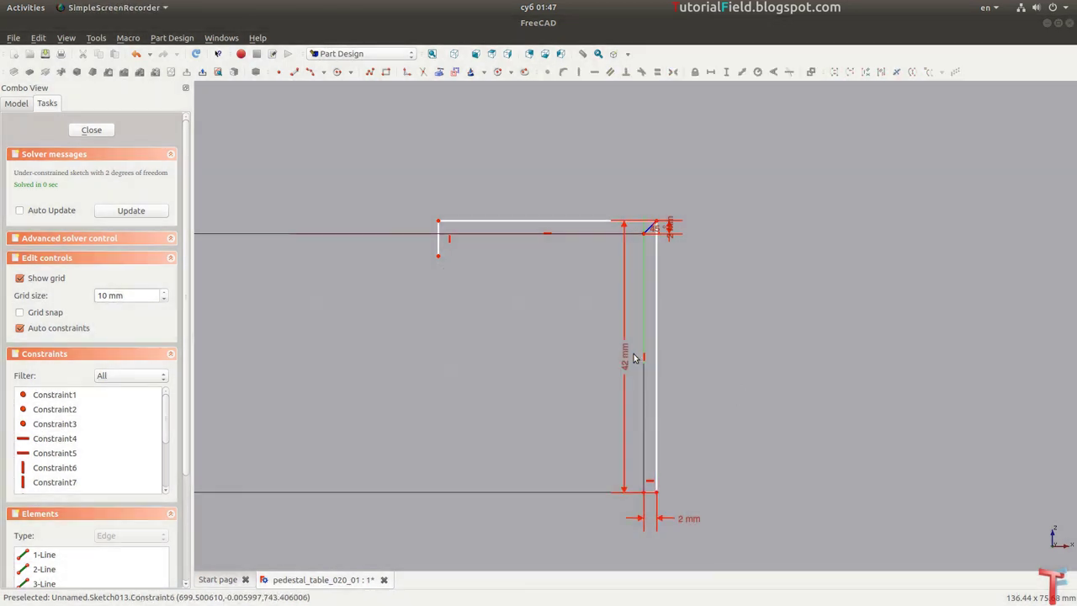
left_click_drag(633, 357, 689, 371)
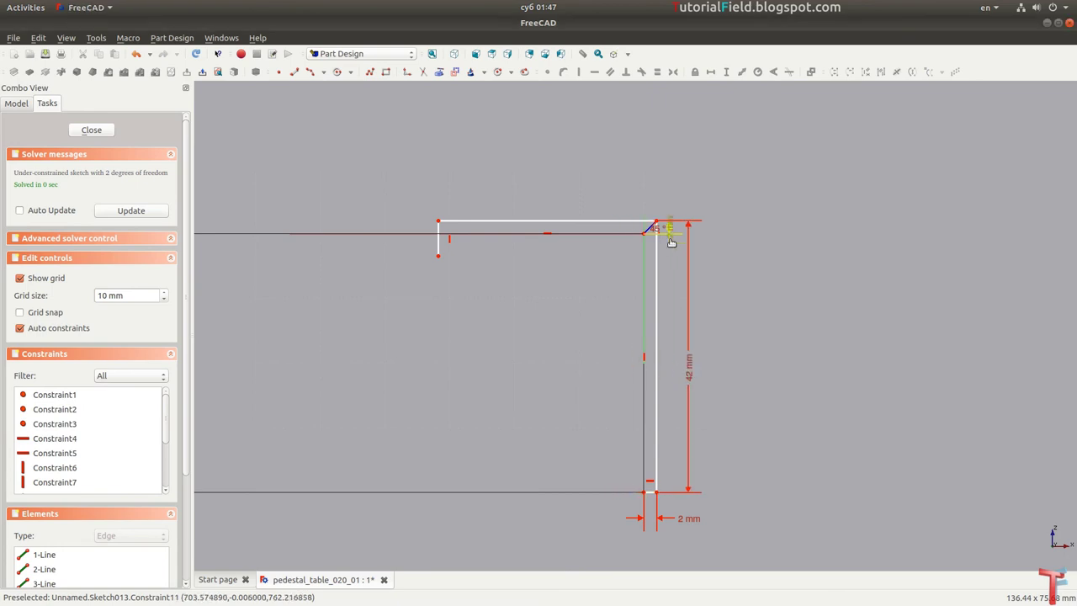
middle_click_drag(661, 239, 689, 243)
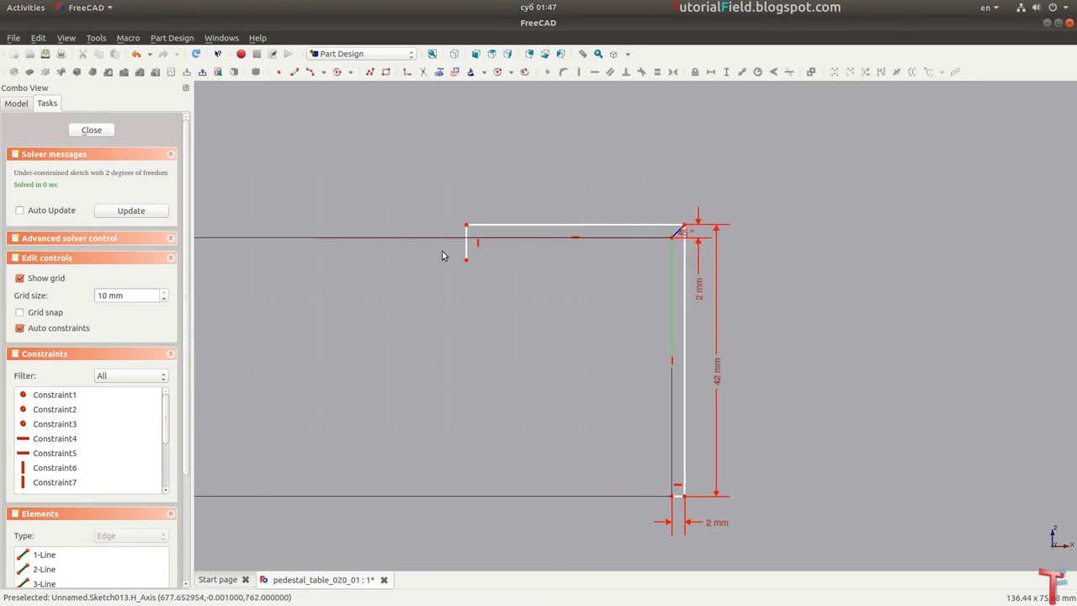
left_click(467, 248)
type("i")
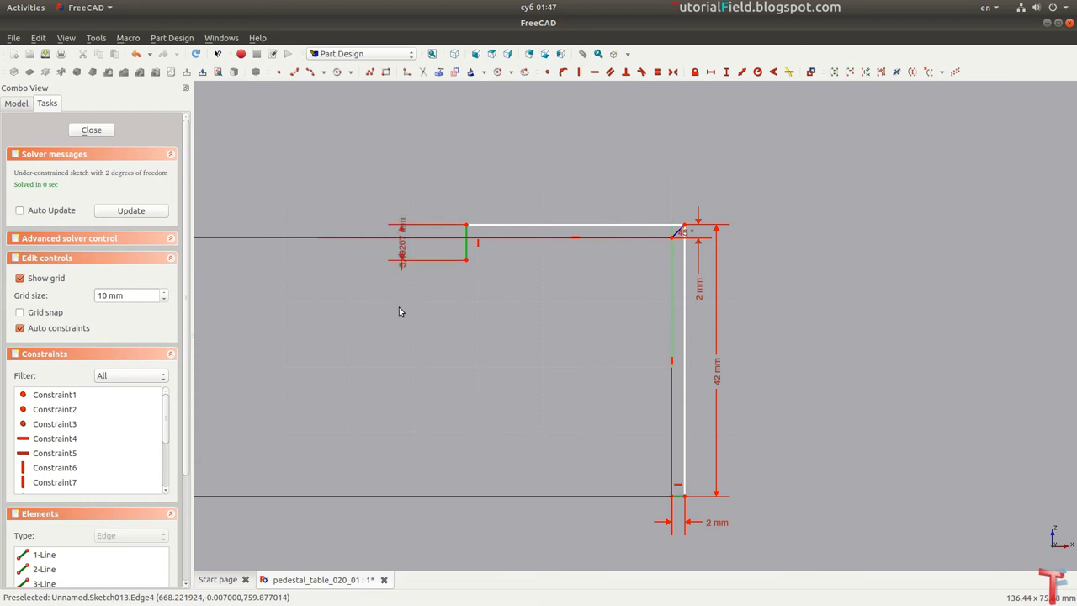
type("5.49207")
key("Return")
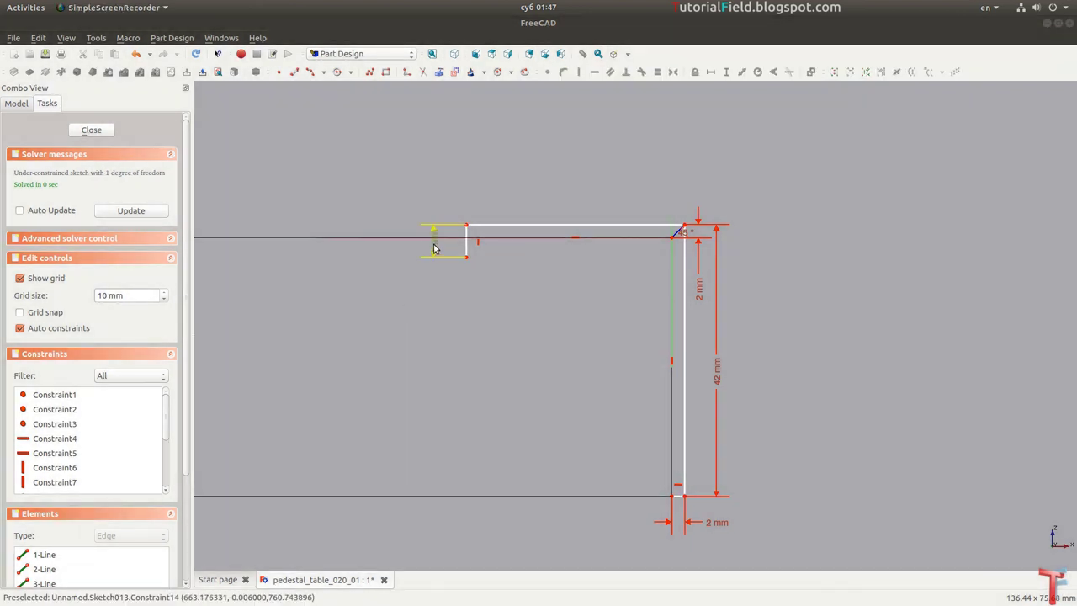
left_click_drag(433, 241, 435, 198)
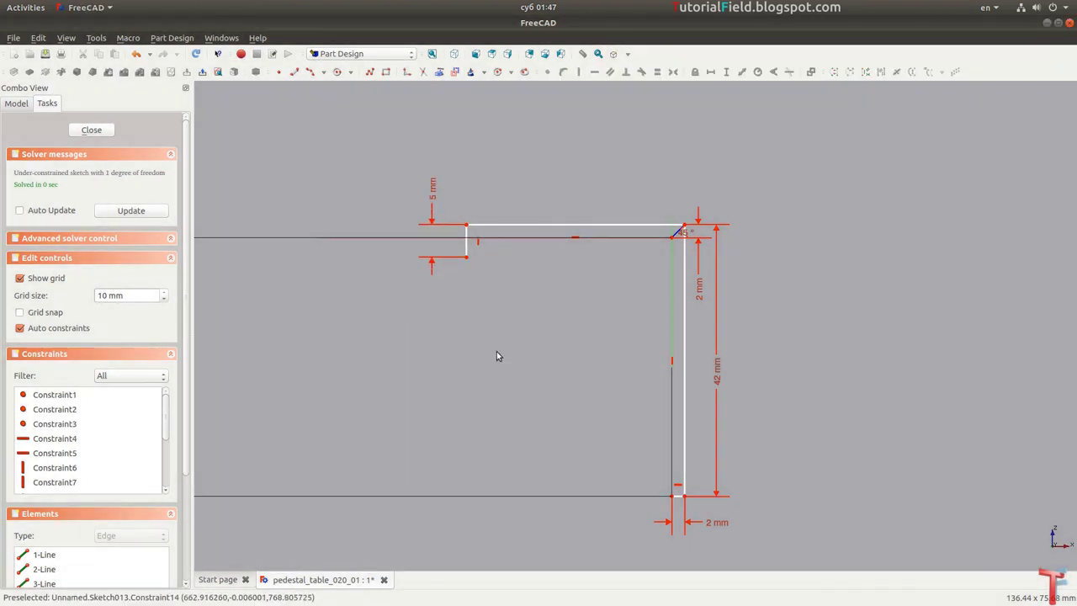
Step: Join the short left line and right line with an arc of radius 40 mm
left_click(313, 71)
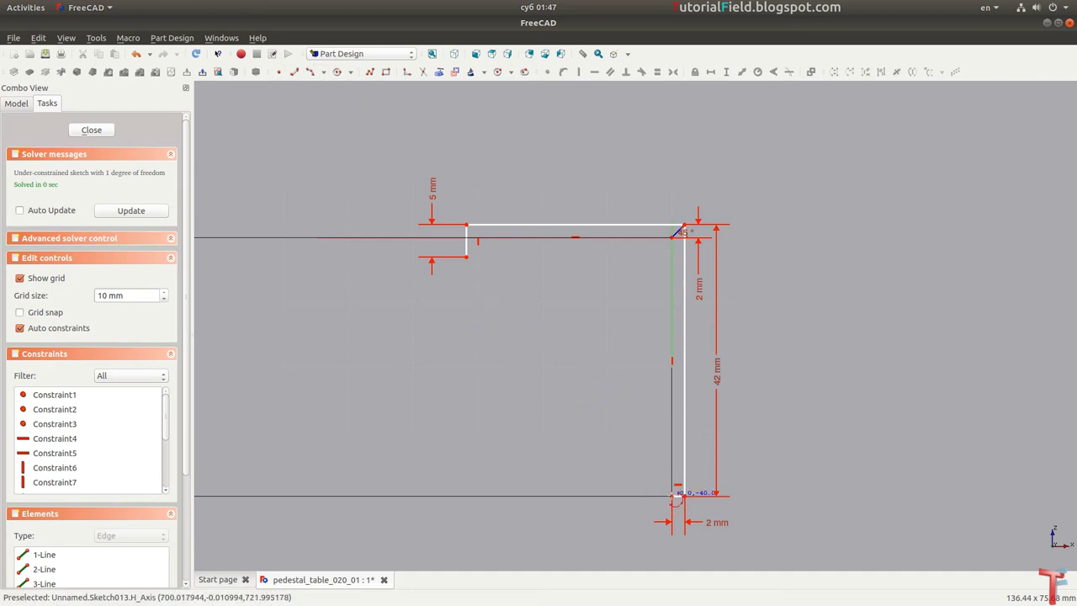
left_click(568, 376)
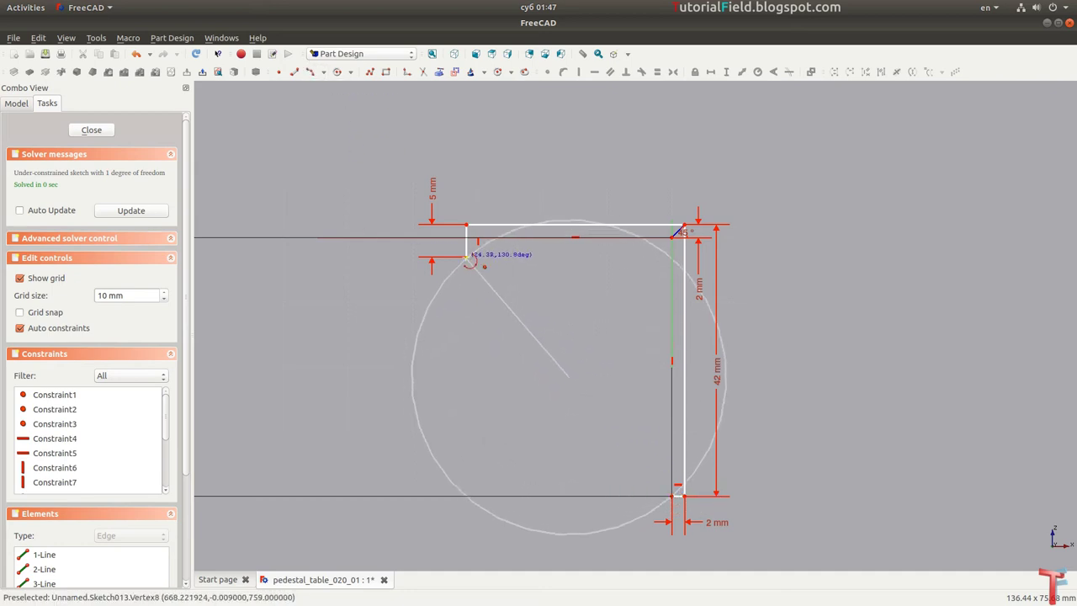
left_click(468, 257)
left_click(672, 495)
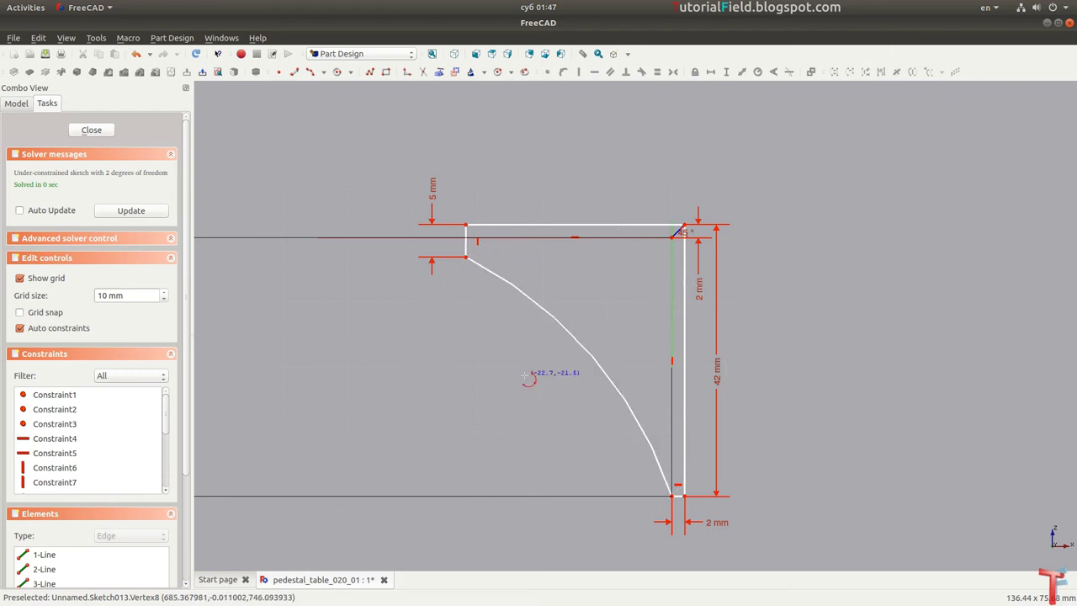
left_click(579, 347)
key("shift+r")
type("40")
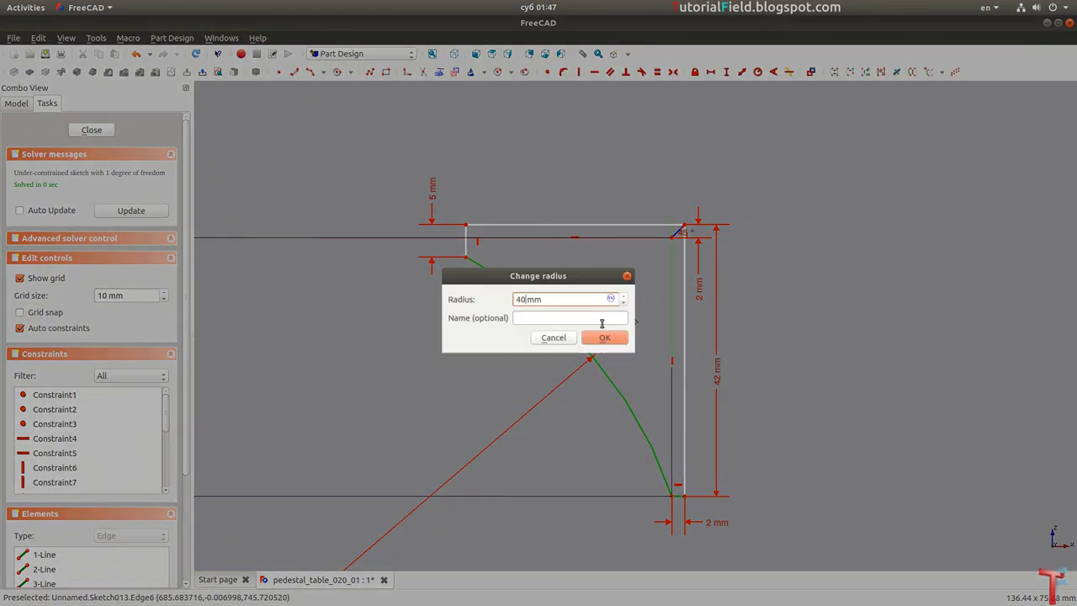
key("Return")
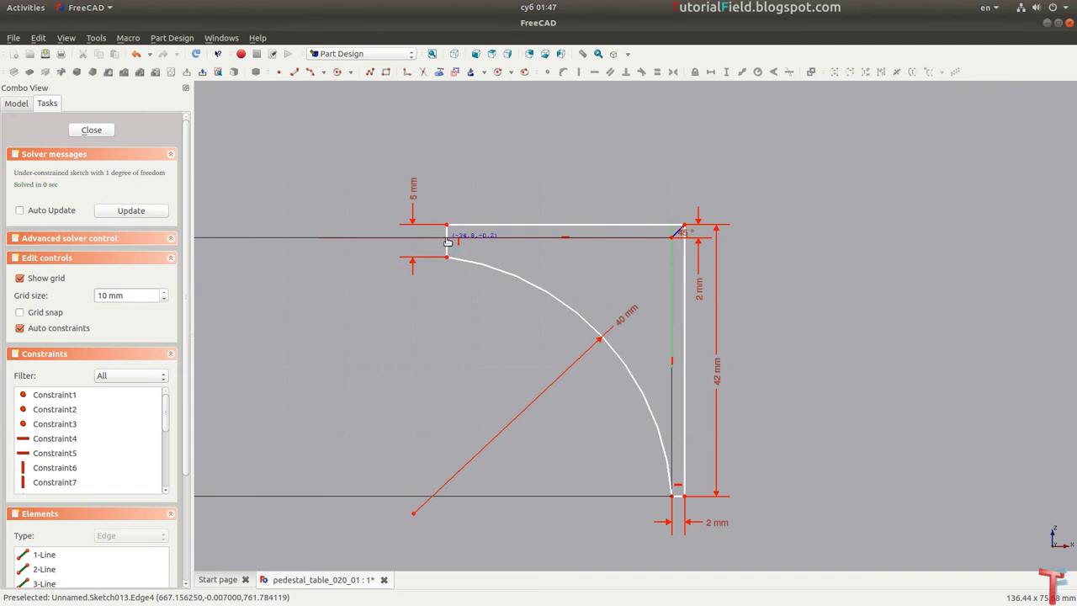
left_click_drag(448, 243, 451, 256)
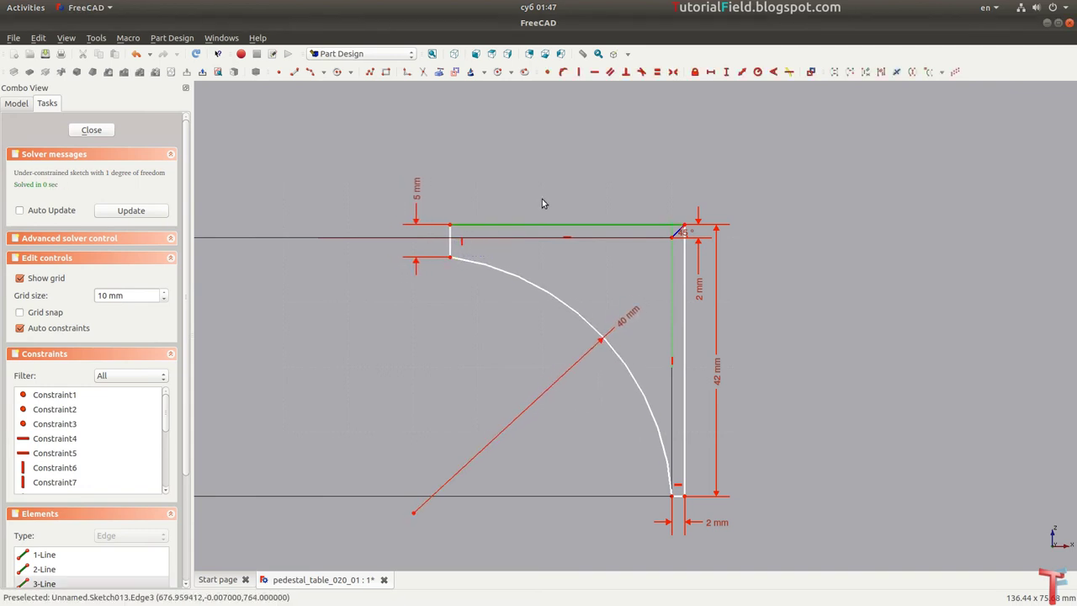
Step: Give the top edge a 40 mm length and close the fully constrained sketch
type("l")
type("4")
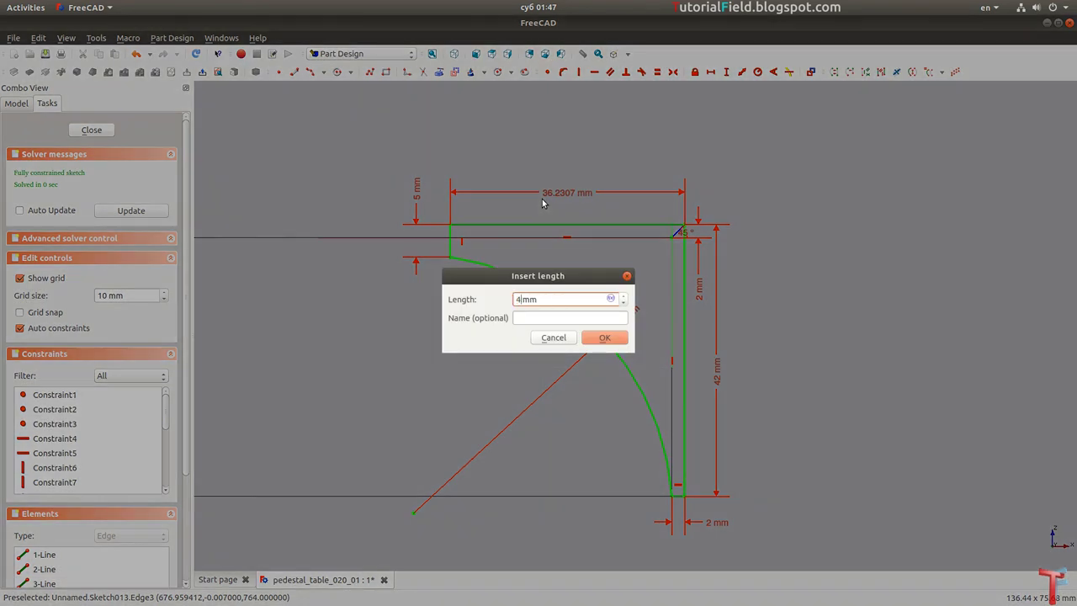
type("0")
key("Return")
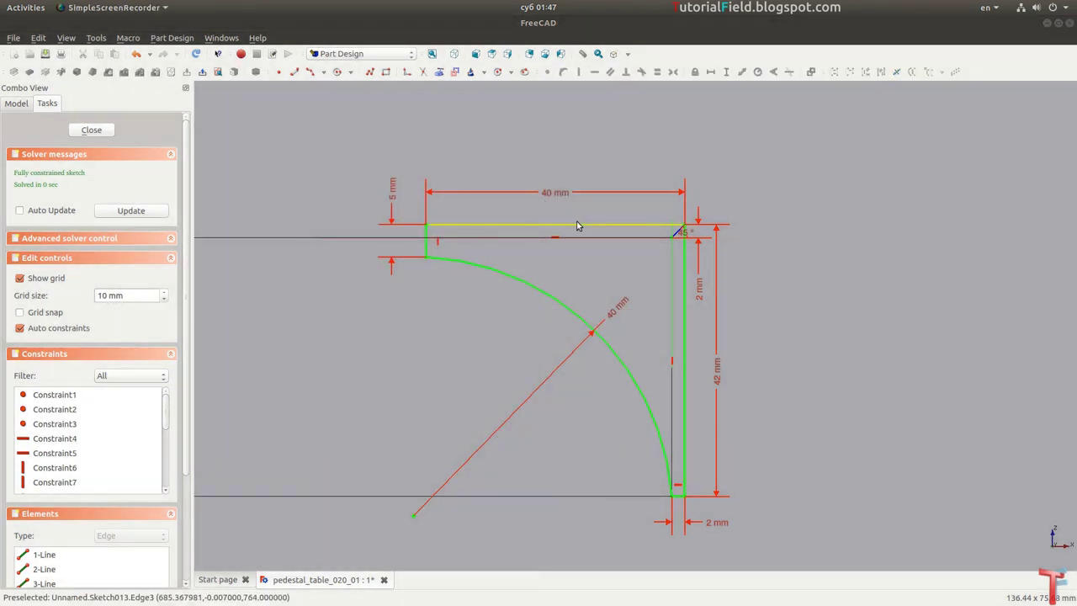
left_click(95, 133)
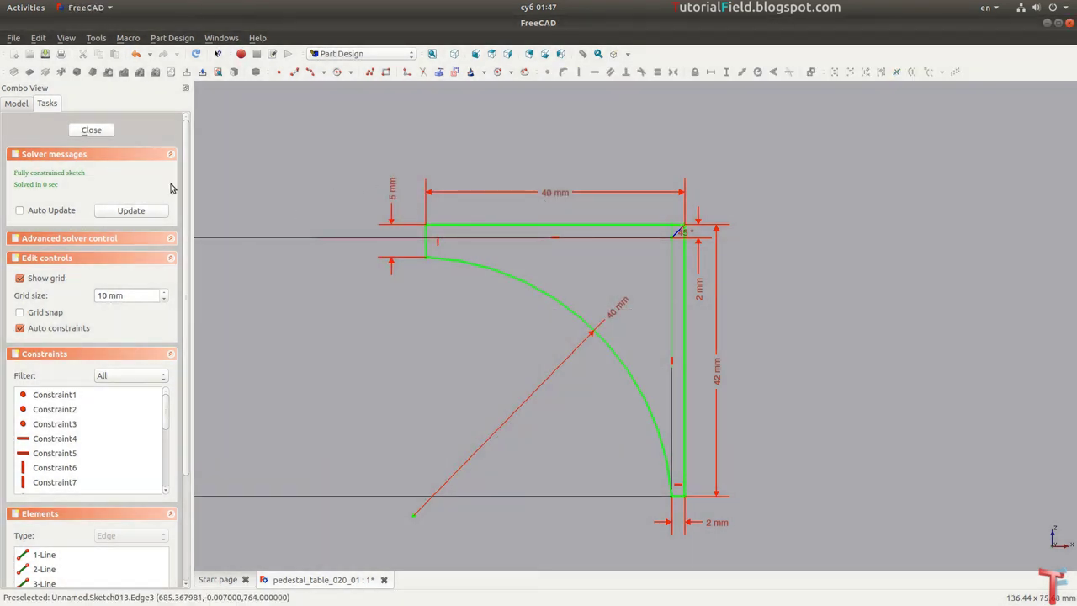
Step: Zoom out and switch to the Part workbench
scroll(572, 387, "down", 3)
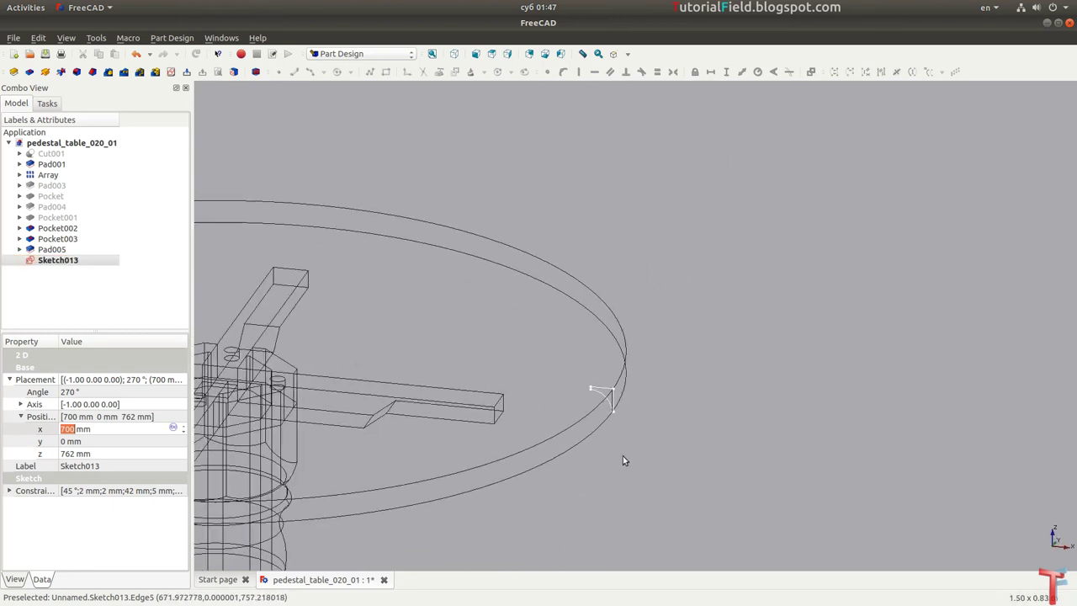
scroll(623, 455, "down", 3)
scroll(548, 474, "down", 3)
scroll(589, 379, "down", 3)
scroll(640, 301, "down", 2)
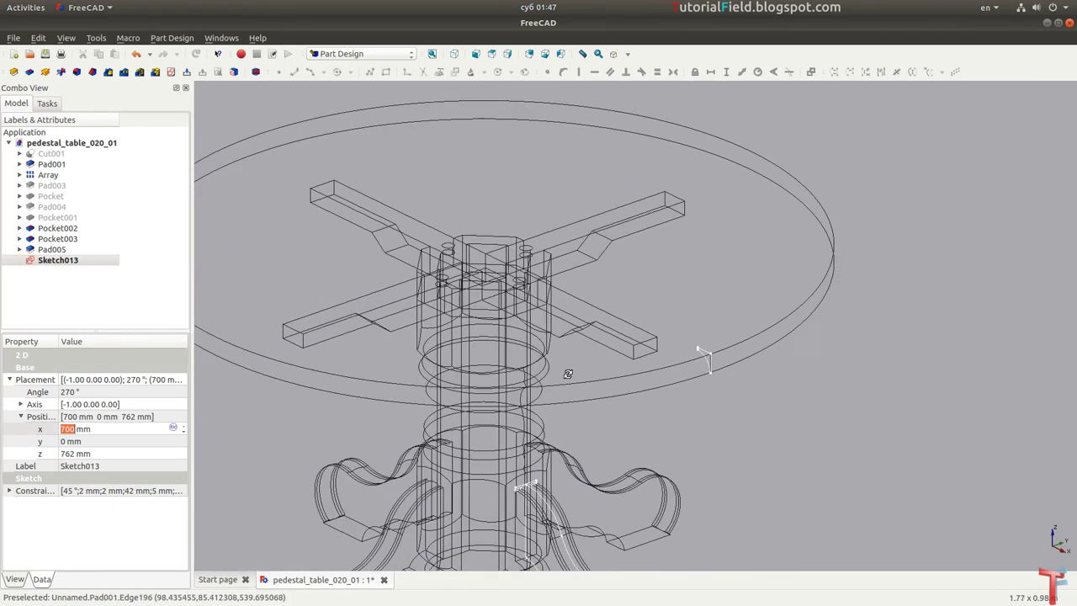
scroll(702, 353, "down", 2)
scroll(586, 385, "down", 2)
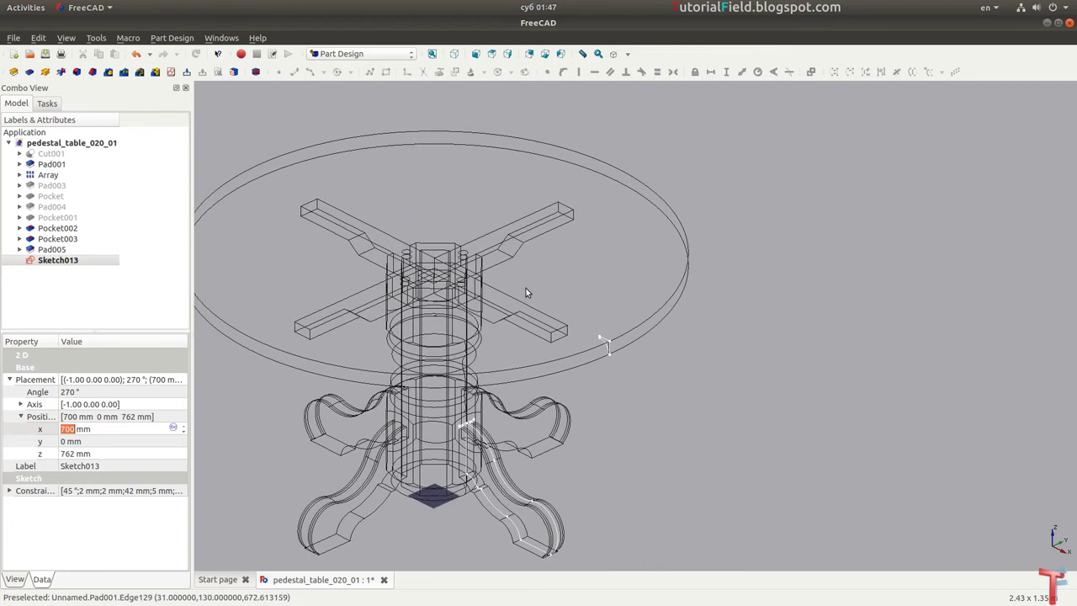
left_click(345, 53)
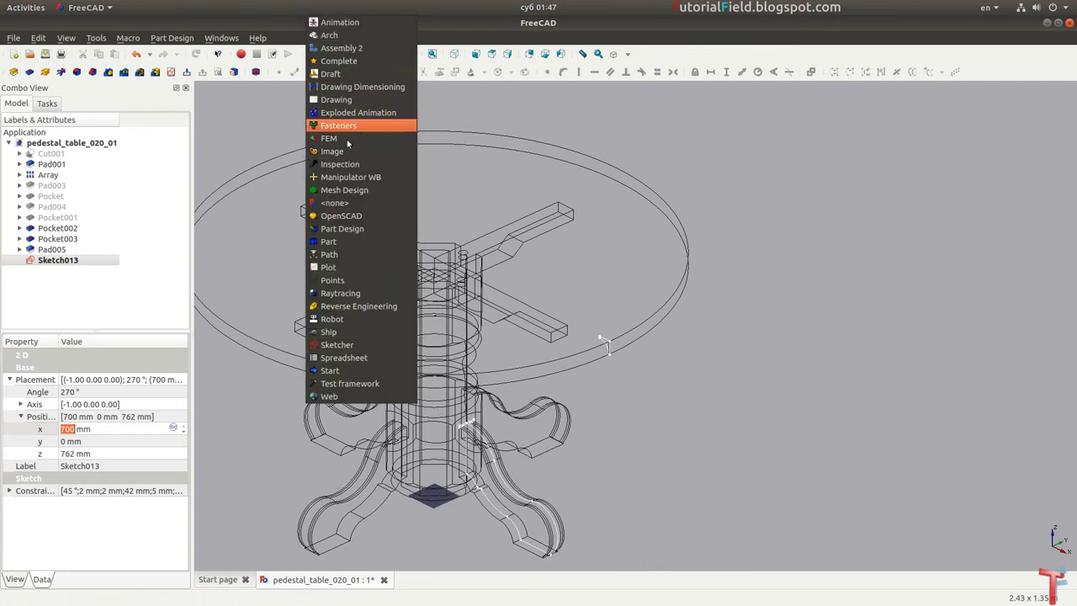
left_click(352, 242)
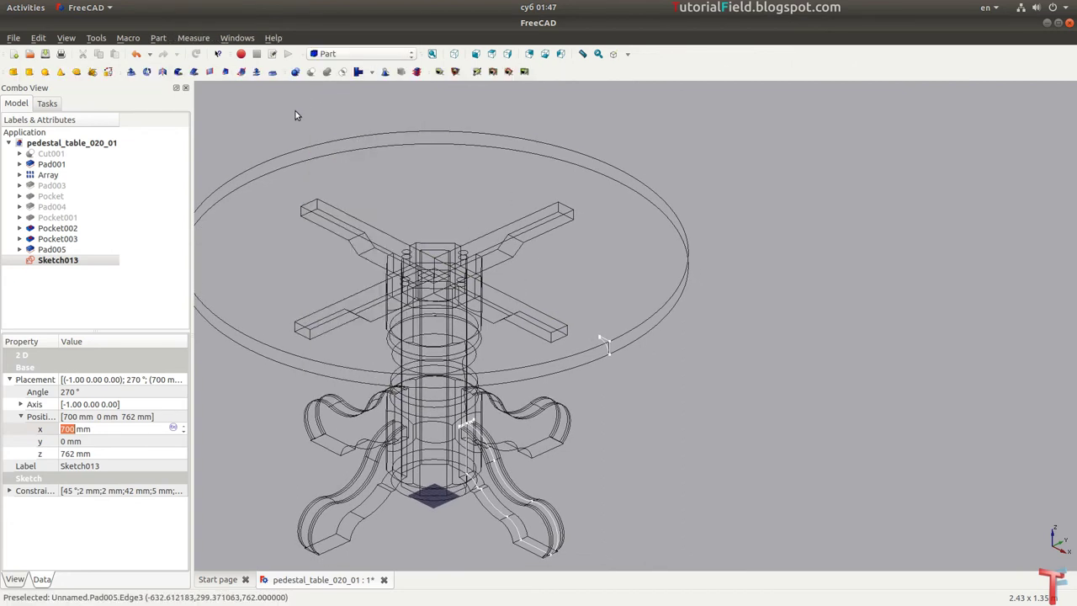
Step: Sweep Sketch013 along the table-top edge as a Frenet solid, creating Sweep001
left_click(242, 72)
left_click(63, 268)
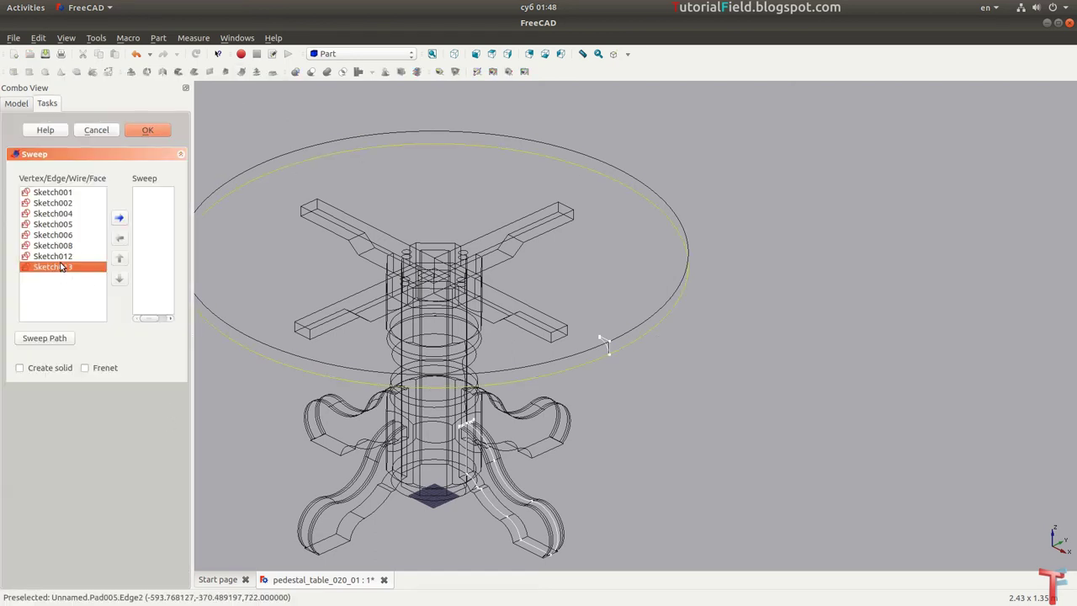
left_click(119, 221)
left_click(67, 333)
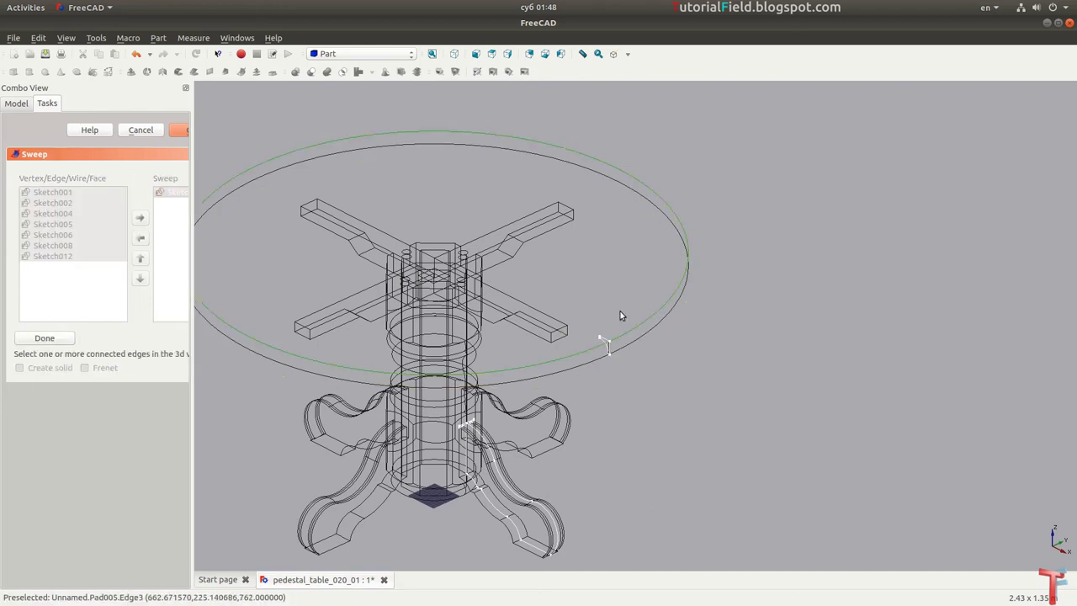
left_click(45, 341)
left_click(98, 368)
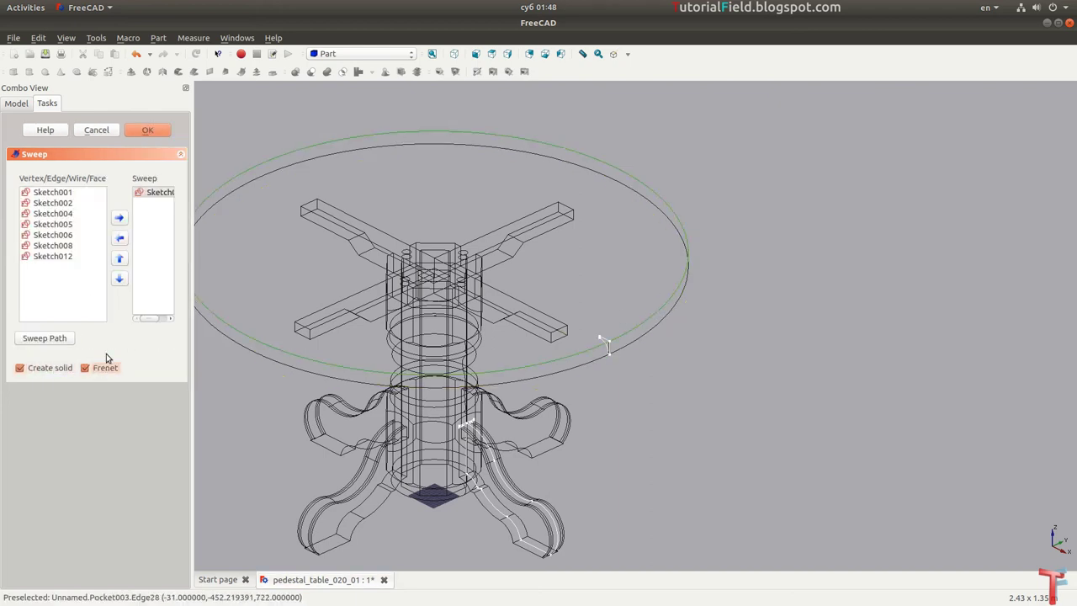
left_click(147, 132)
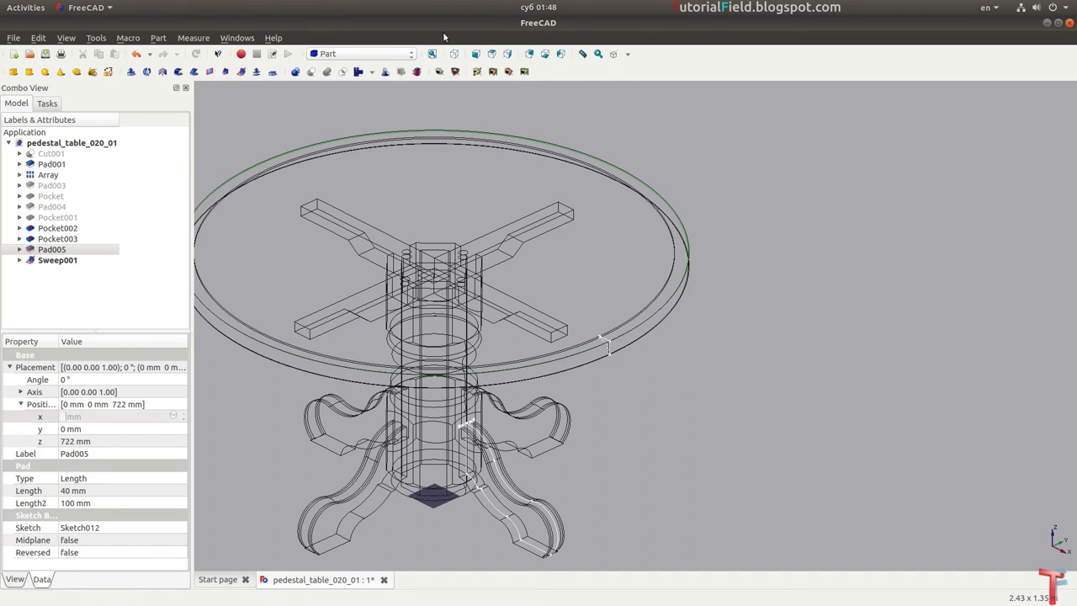
Step: In shaded display, cut Sweep001 from the tabletop Pad005 to make Cut003
left_click(627, 54)
left_click(653, 81)
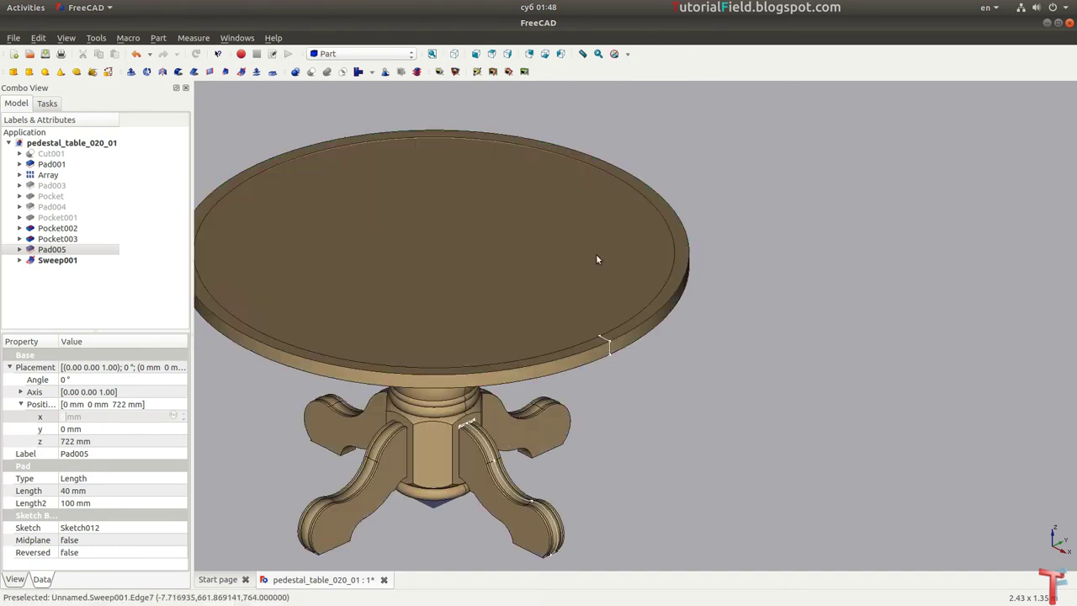
scroll(648, 353, "up", 1)
scroll(614, 385, "up", 2)
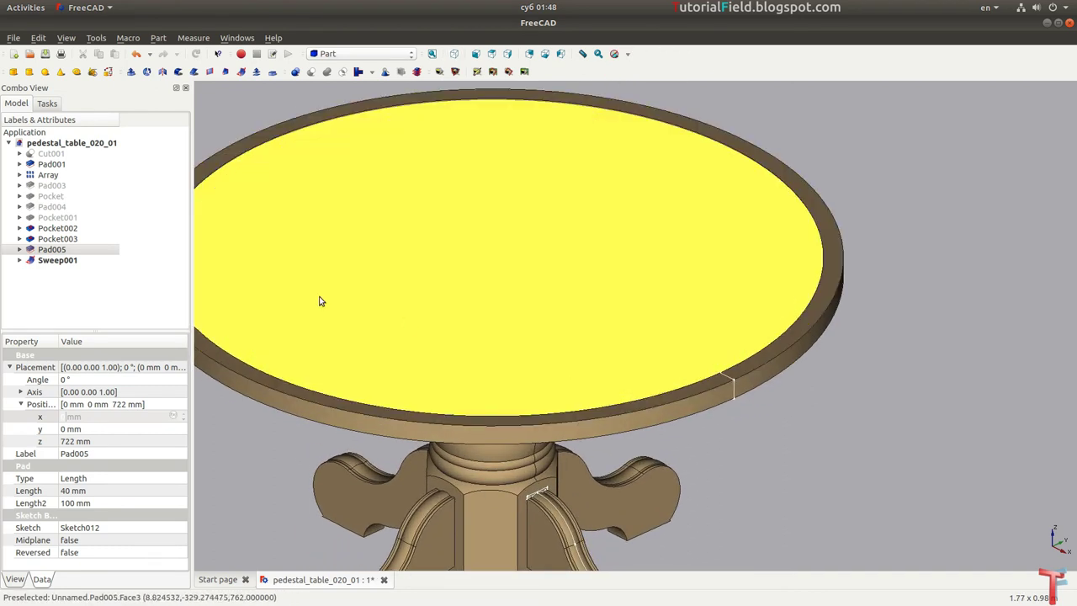
left_click(49, 261)
left_click(49, 253)
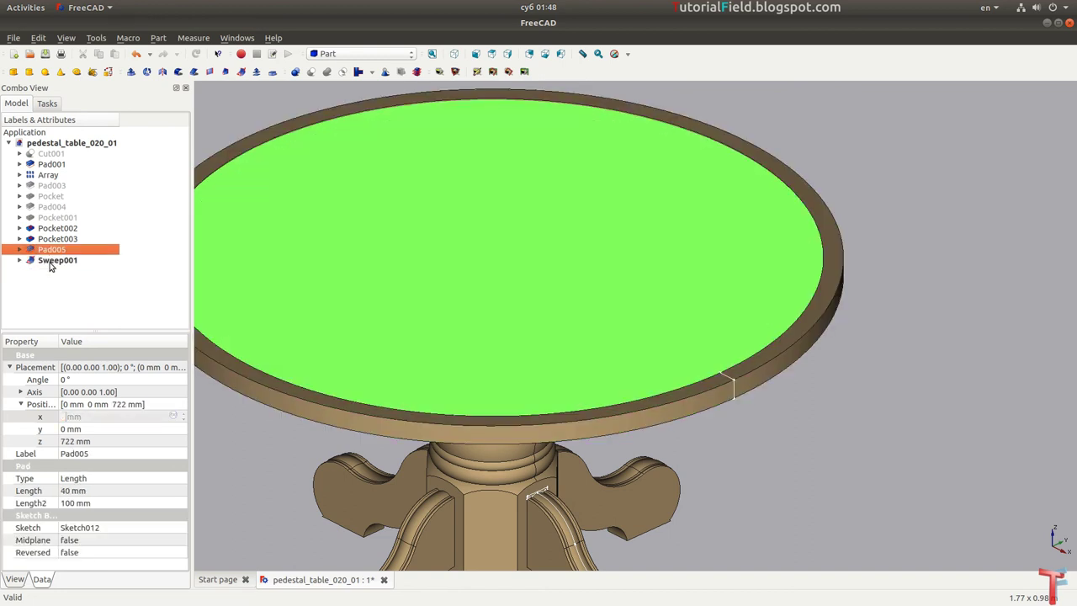
left_click(49, 260, "ctrl")
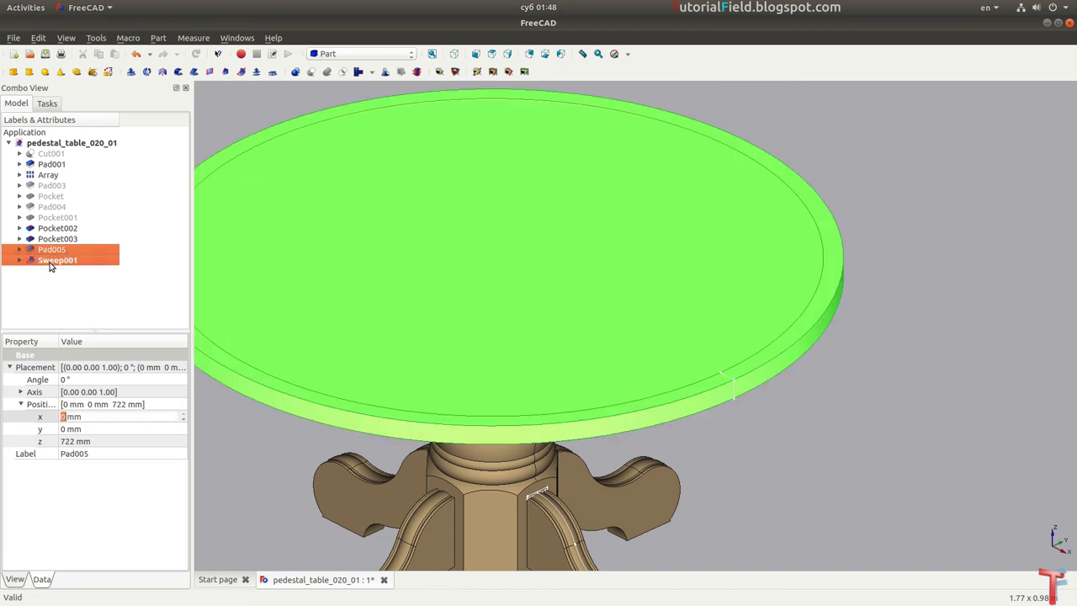
left_click(312, 72)
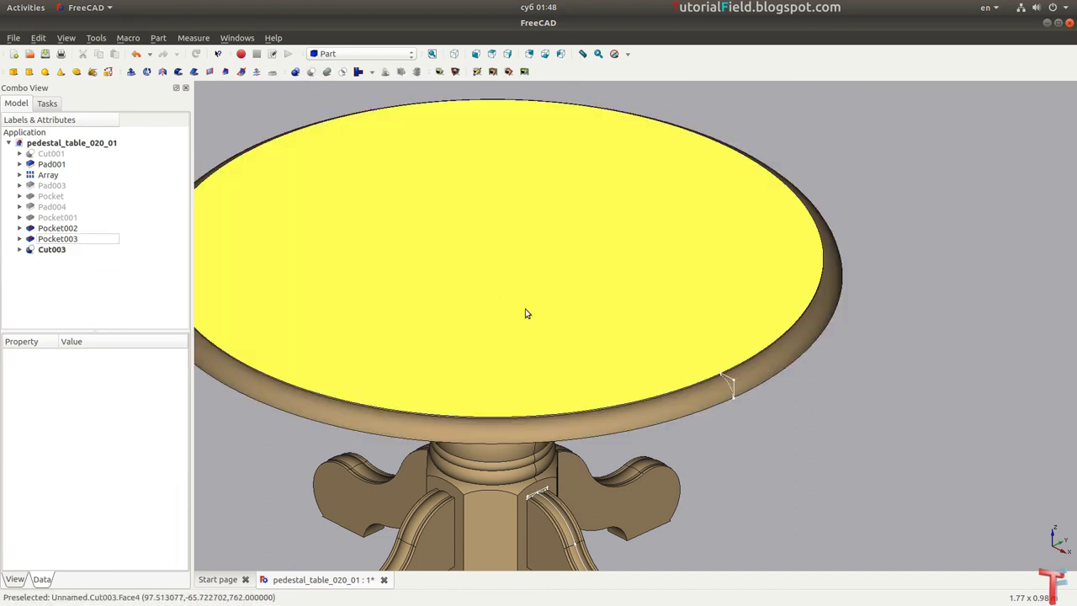
Step: Orbit beneath the tabletop and select the rim's lower edge
middle_click_drag(539, 410, 691, 362)
scroll(690, 362, "up", 3)
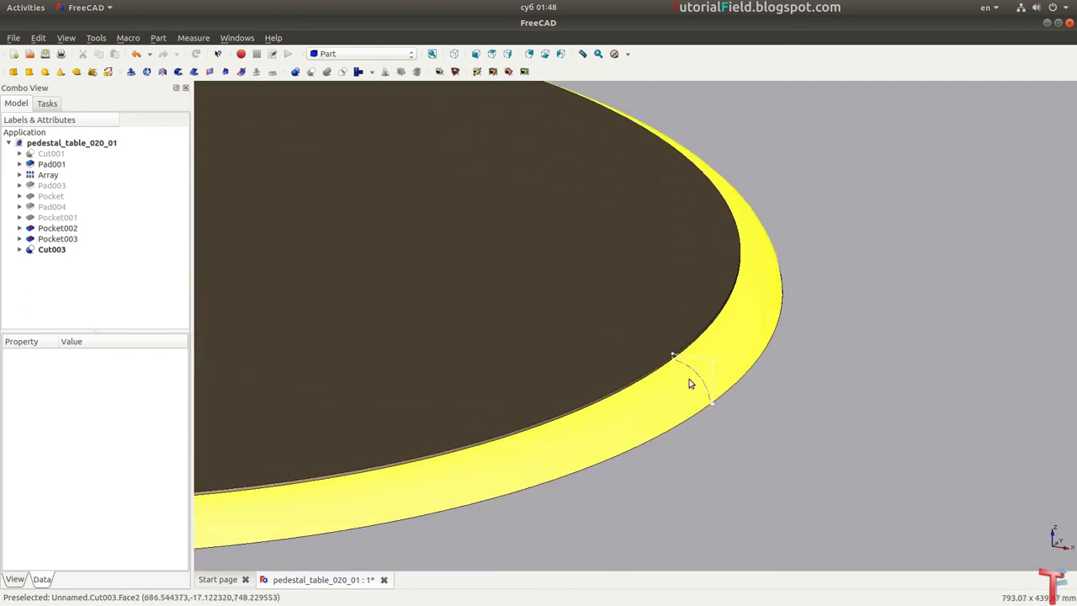
scroll(690, 380, "up", 2)
mouse_move(654, 404)
middle_mouse_down()
mouse_move(743, 468)
mouse_move(741, 423)
mouse_move(406, 410)
mouse_move(661, 404)
middle_mouse_up()
scroll(741, 423, "down", 2)
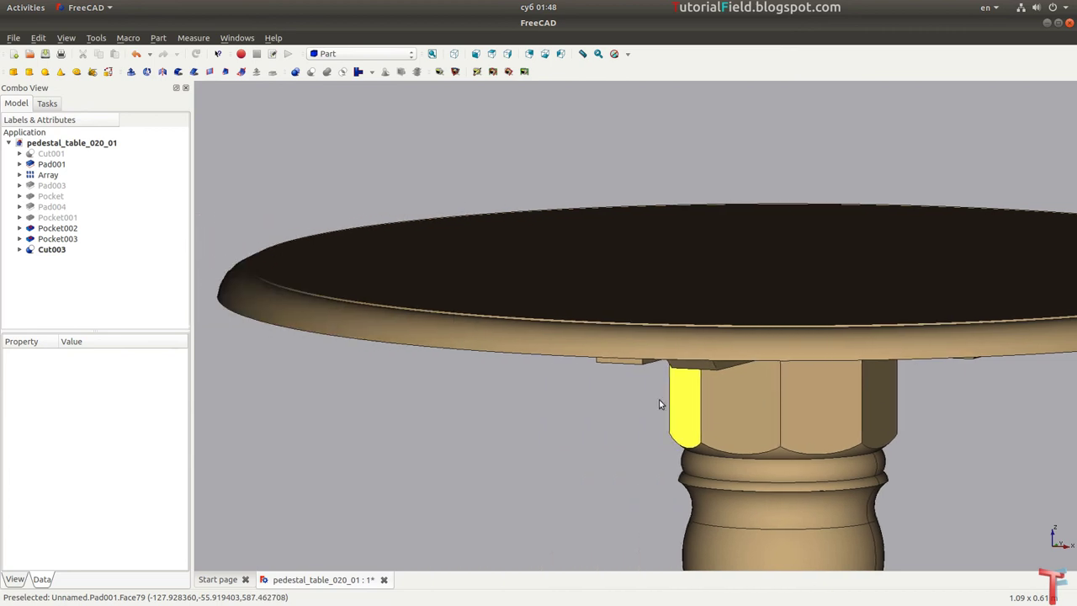
scroll(279, 308, "up", 3)
scroll(245, 345, "up", 2)
mouse_move(246, 346)
middle_mouse_down()
mouse_move(401, 382)
mouse_move(712, 401)
mouse_move(491, 422)
middle_mouse_up()
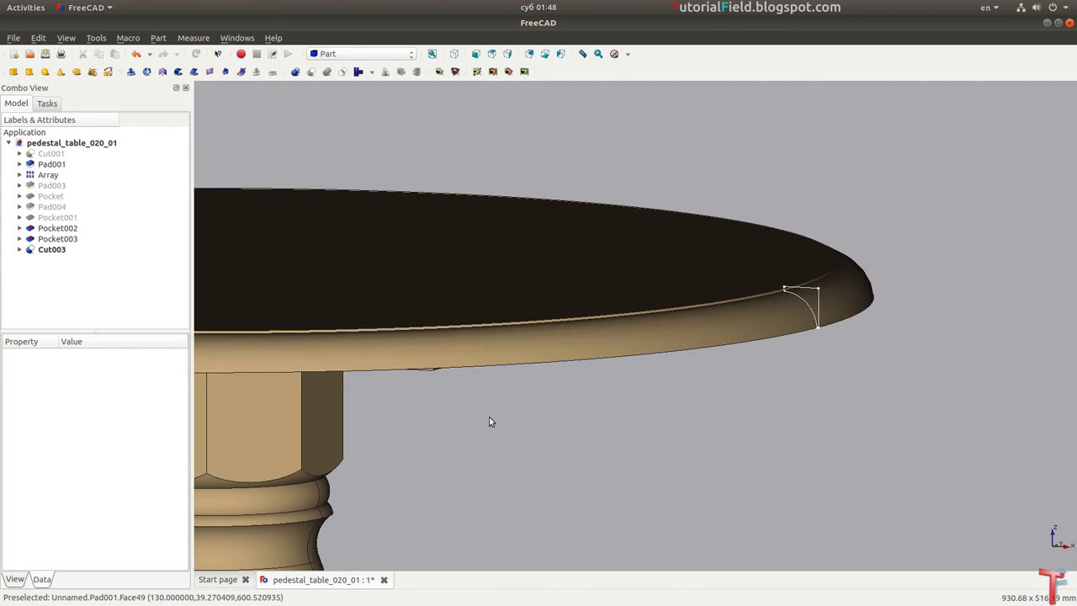
left_click(745, 345)
Step: Fillet the rim's lower edge with radius 5 in the Part Design workbench
left_click(362, 53)
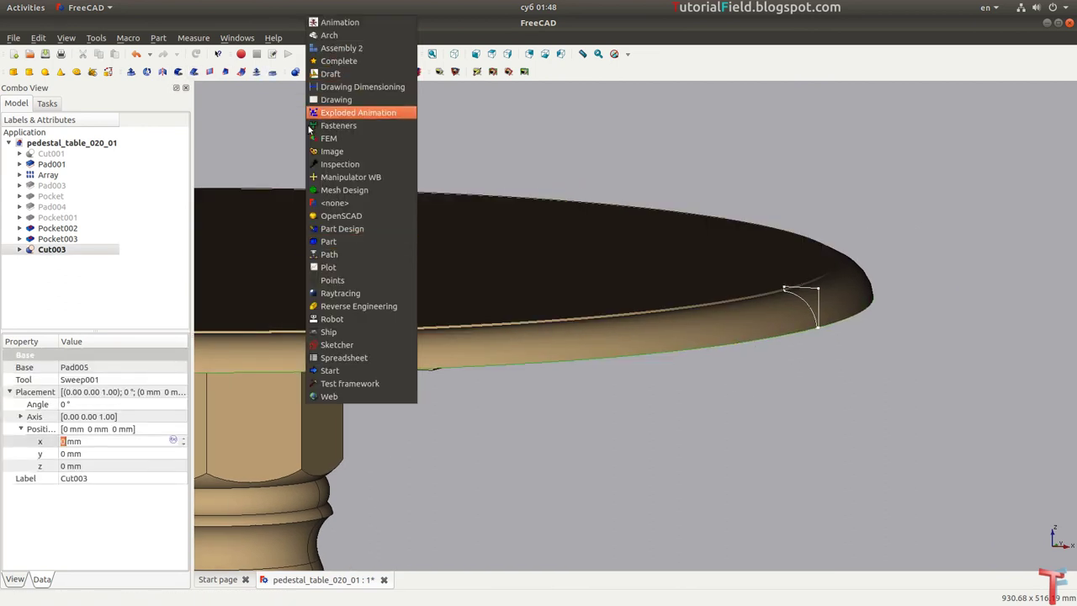
left_click(353, 225)
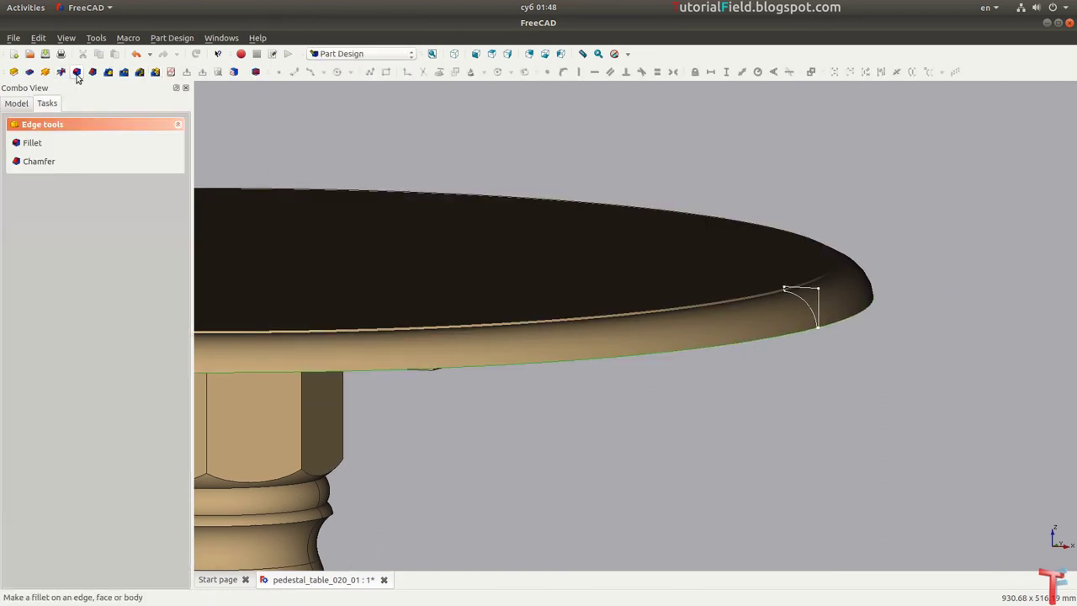
left_click(77, 72)
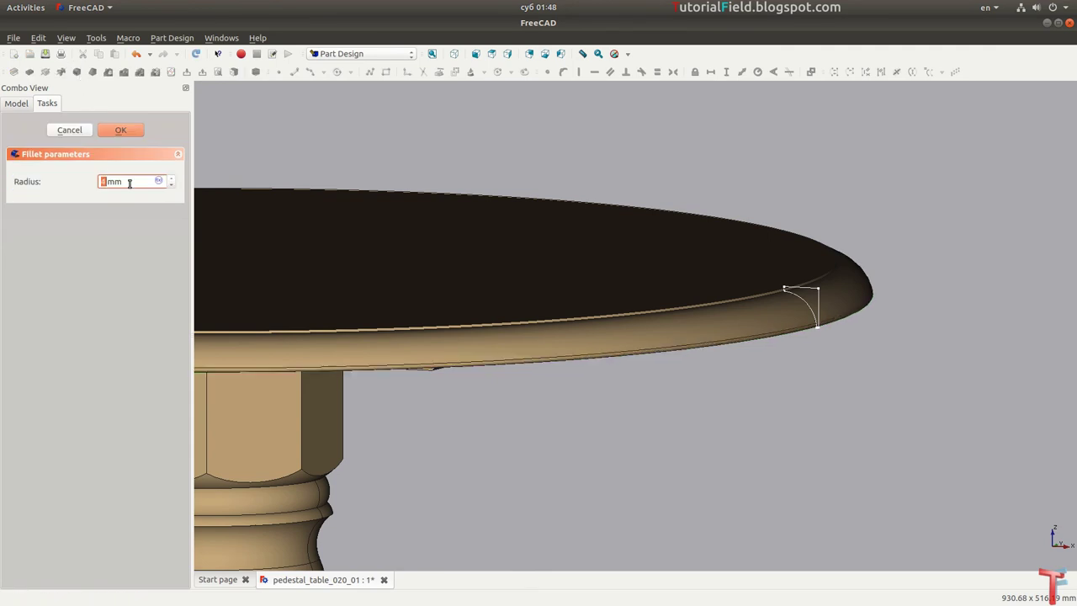
type("5")
scroll(129, 183, "up", 1)
scroll(129, 182, "up", 1)
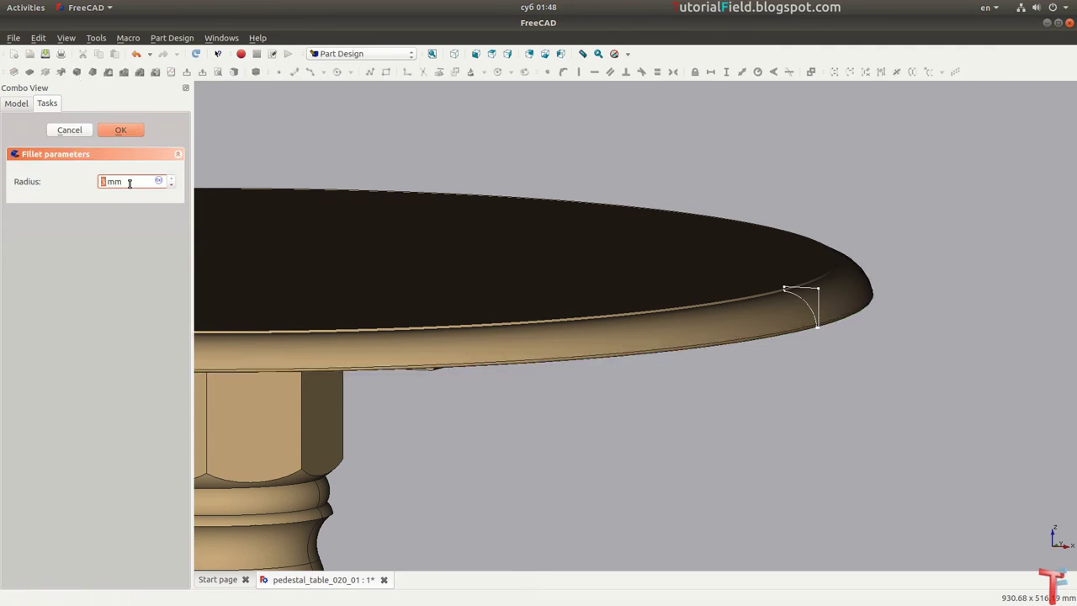
left_click(123, 130)
scroll(558, 351, "down", 3)
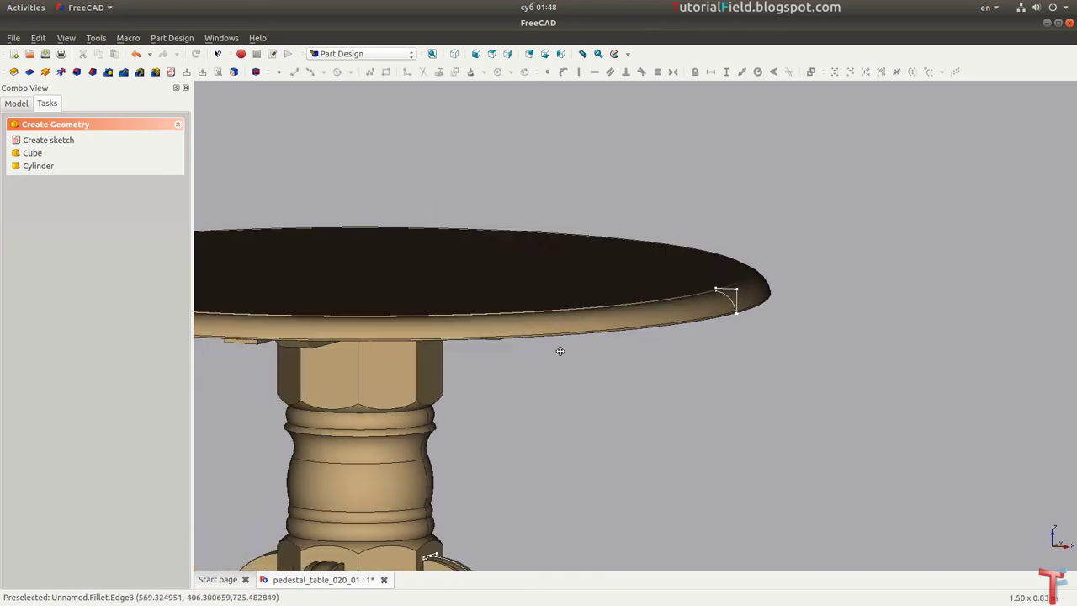
Step: Fit the whole table in view and show it in axonometric view
mouse_move(787, 323)
middle_mouse_down()
mouse_move(806, 317)
mouse_move(810, 334)
mouse_move(754, 350)
mouse_move(821, 353)
mouse_move(793, 345)
middle_mouse_up()
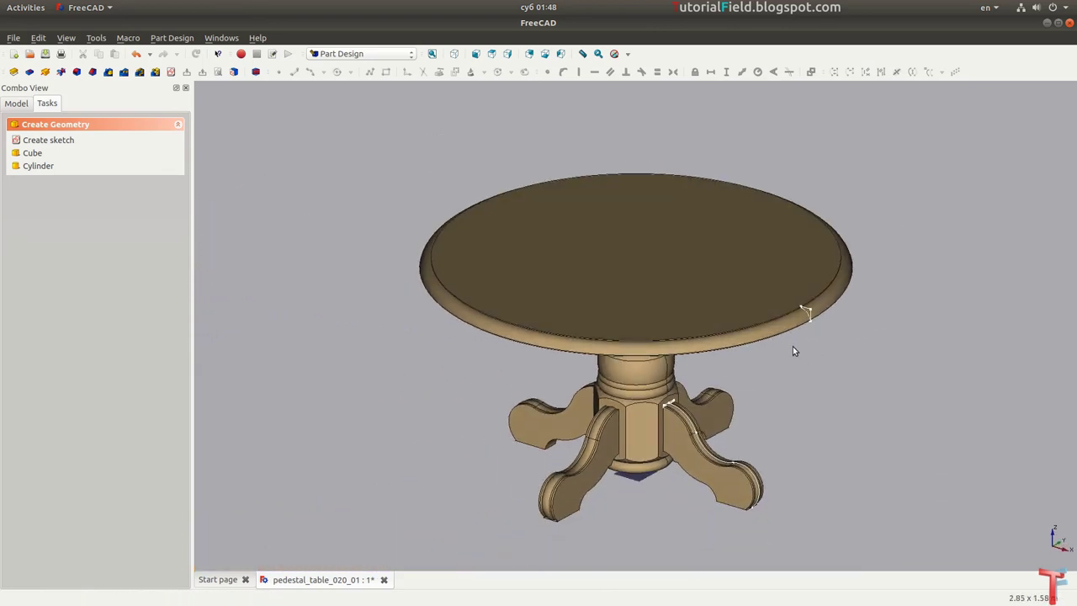
left_click(431, 53)
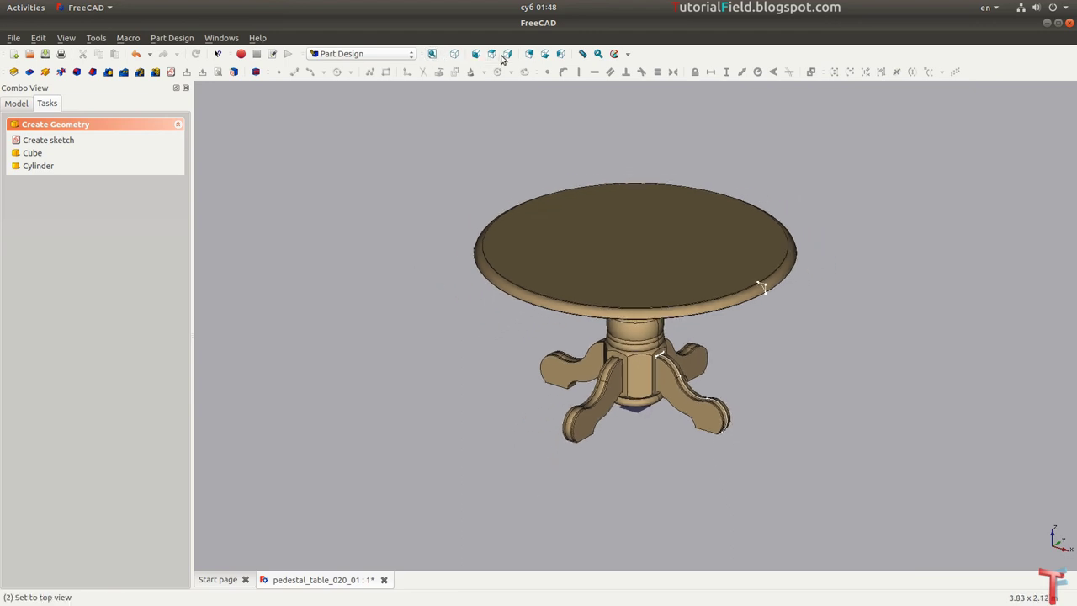
left_click(453, 55)
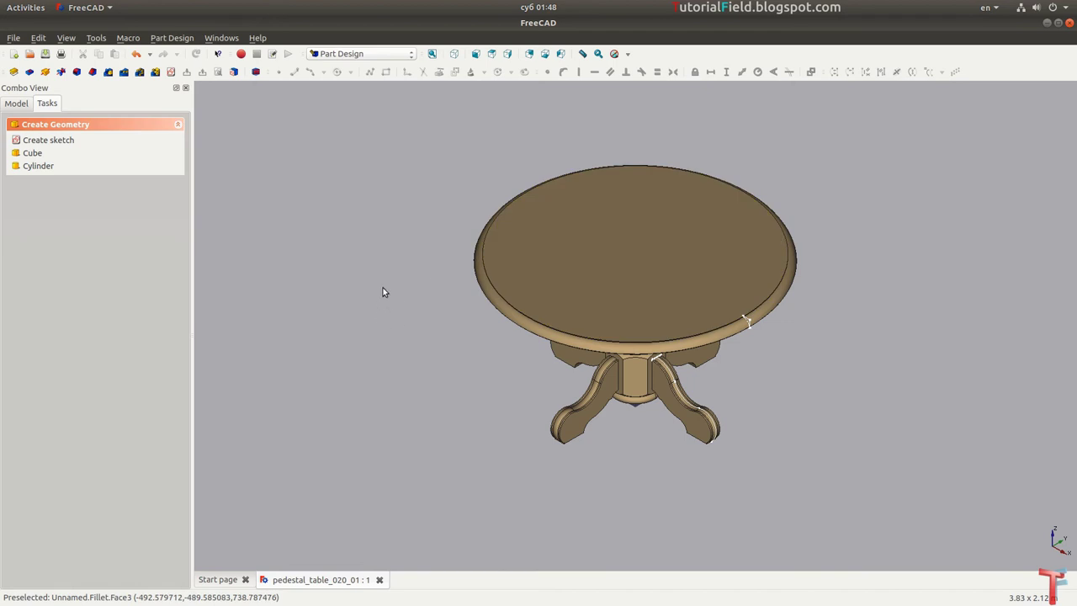
key("alt+Tab")
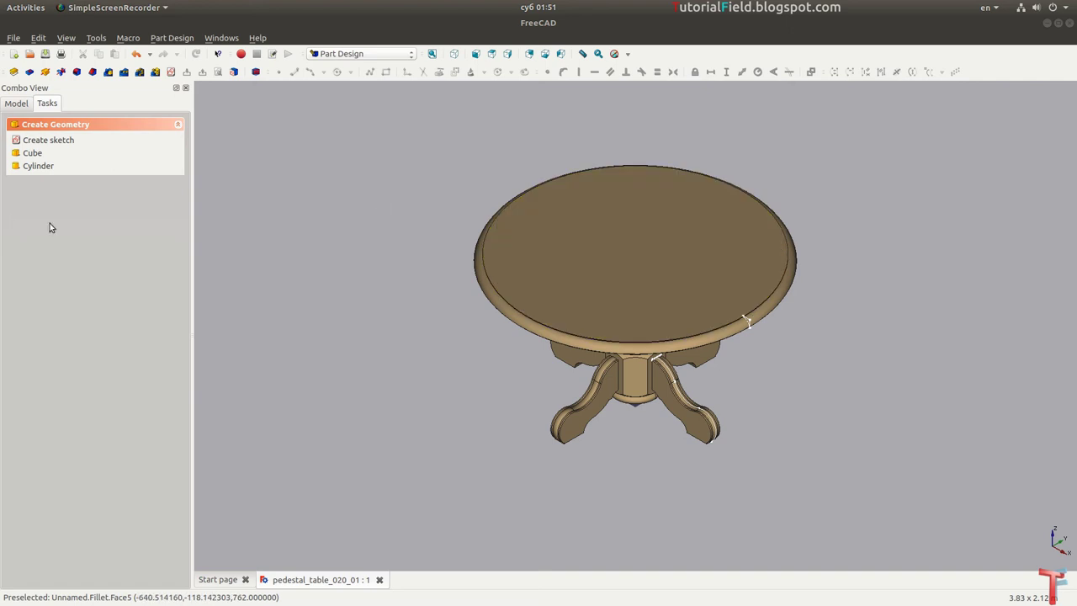
Step: Set the filleted tabletop Fillet to wireframe display mode
left_click(18, 105)
left_click(59, 165)
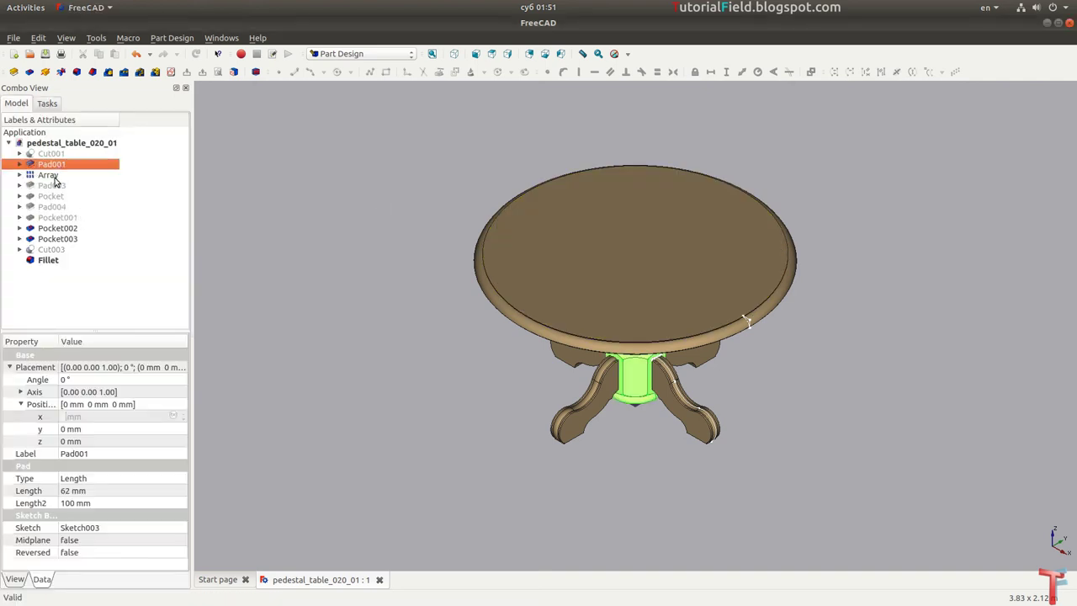
left_click(55, 177)
left_click(49, 261)
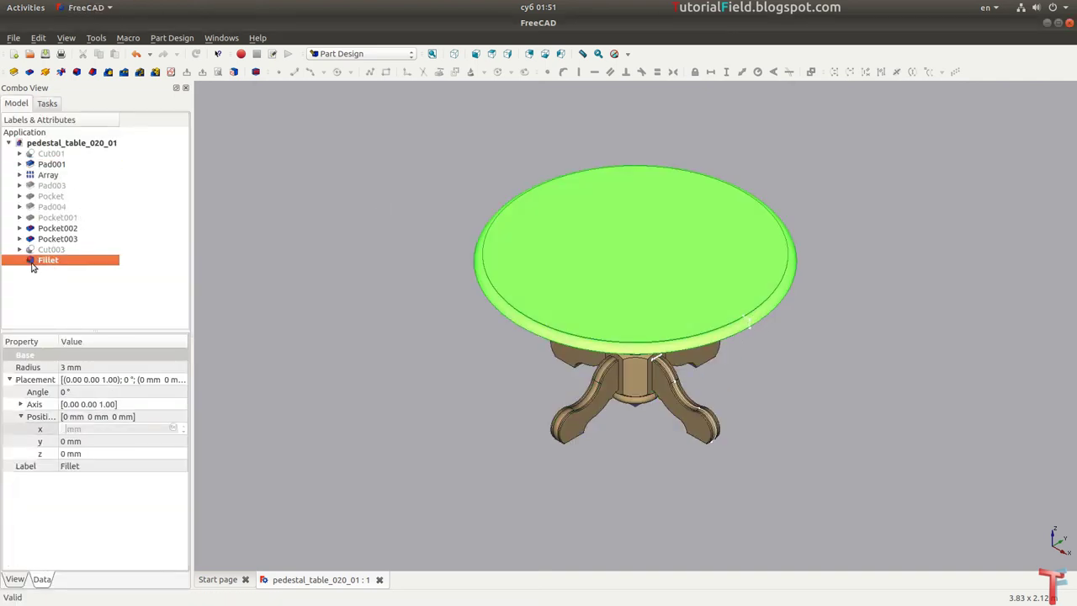
right_click(50, 262)
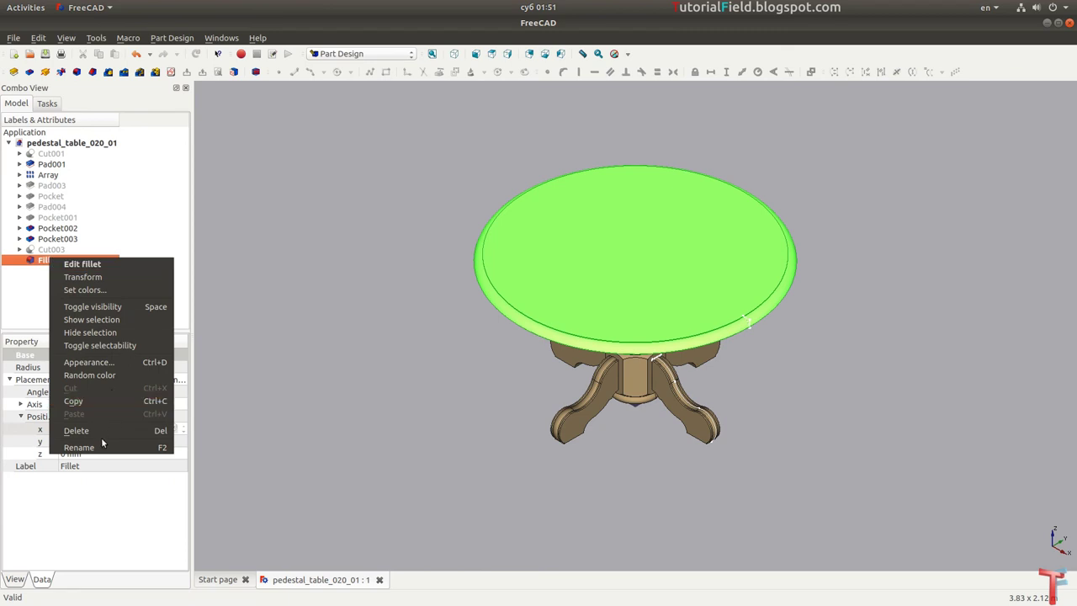
left_click(80, 363)
left_click(125, 66)
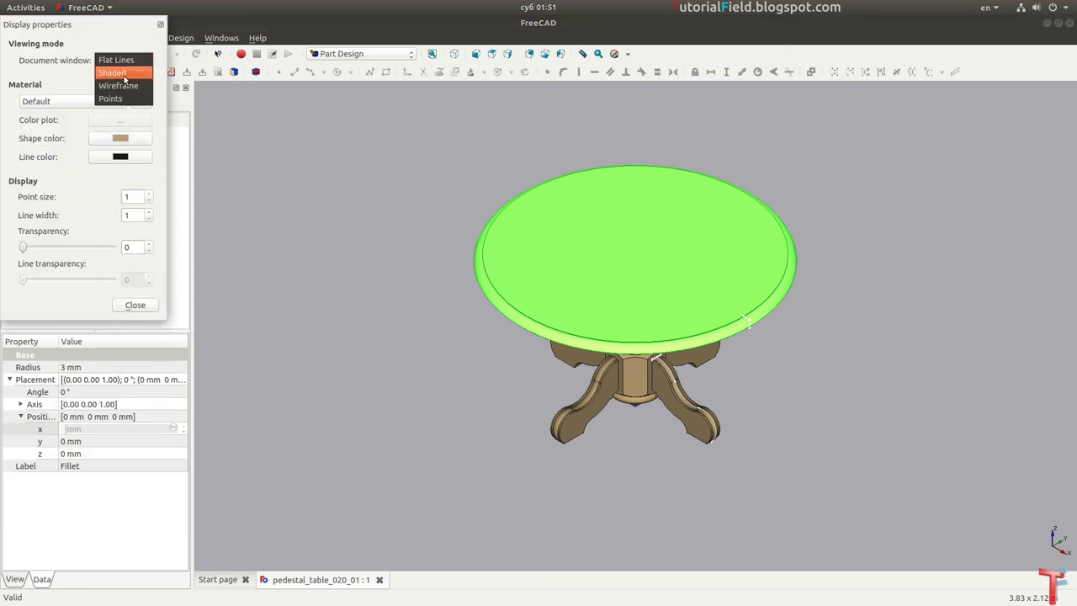
left_click(124, 88)
left_click(135, 305)
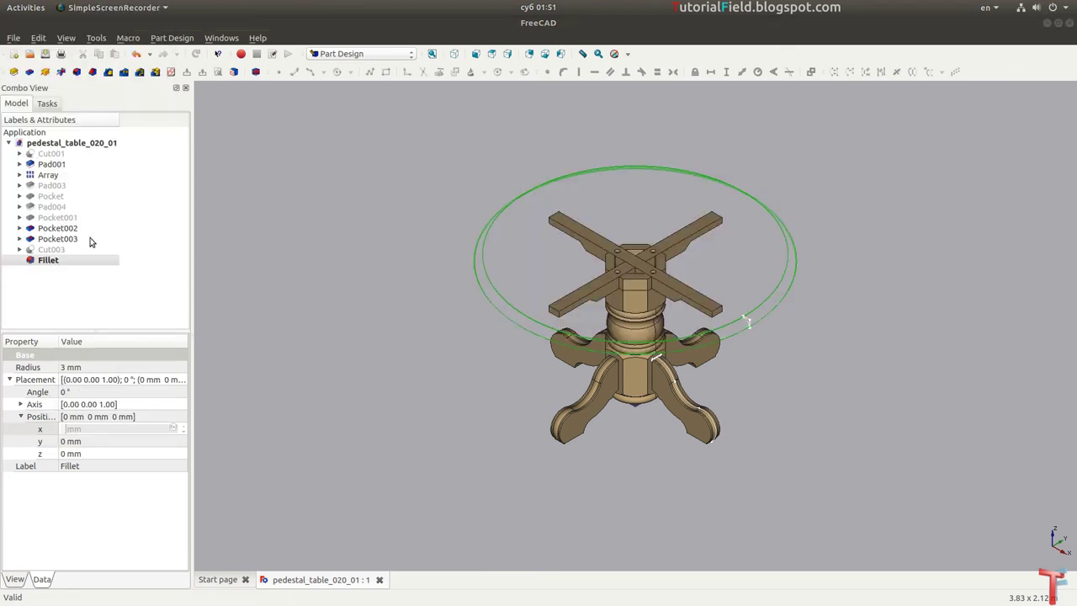
Step: Set the pedestal column Pad001 to wireframe display and recompute the document
left_click(58, 230)
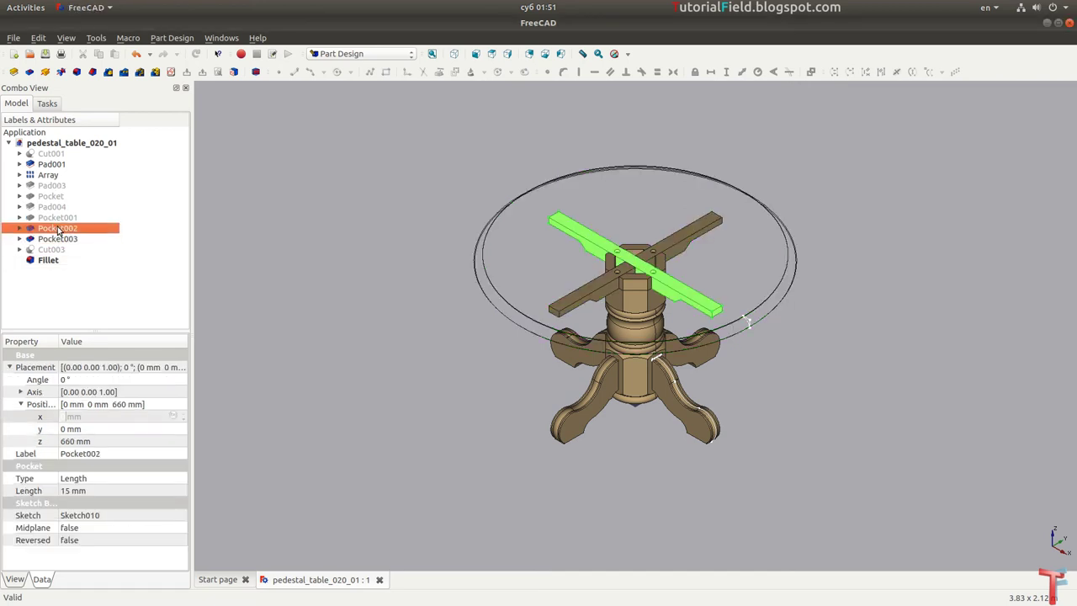
left_click(56, 175)
left_click(55, 165)
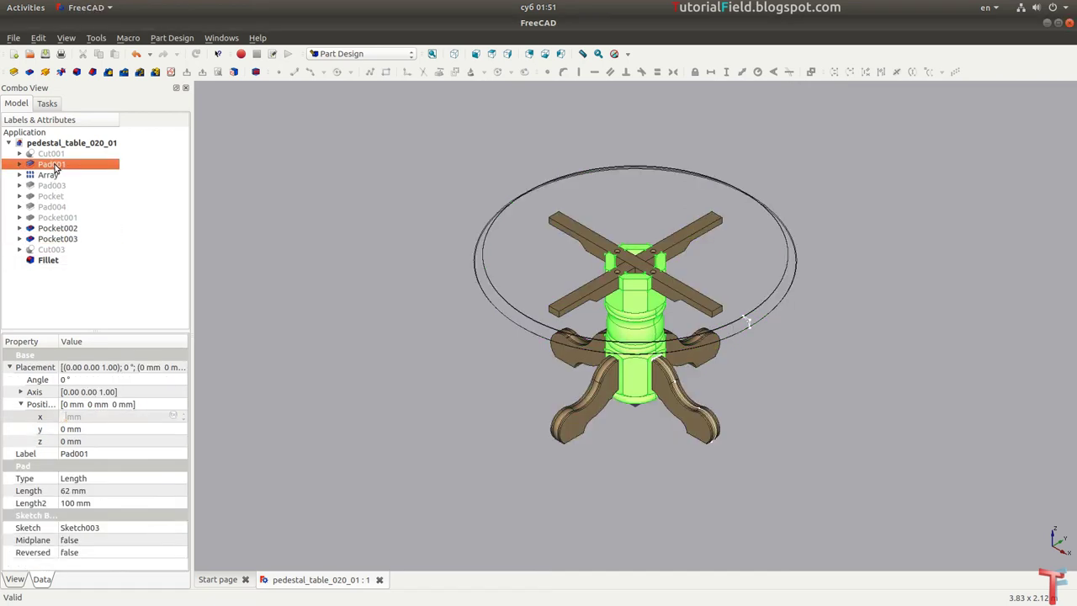
right_click(54, 169)
left_click(96, 275)
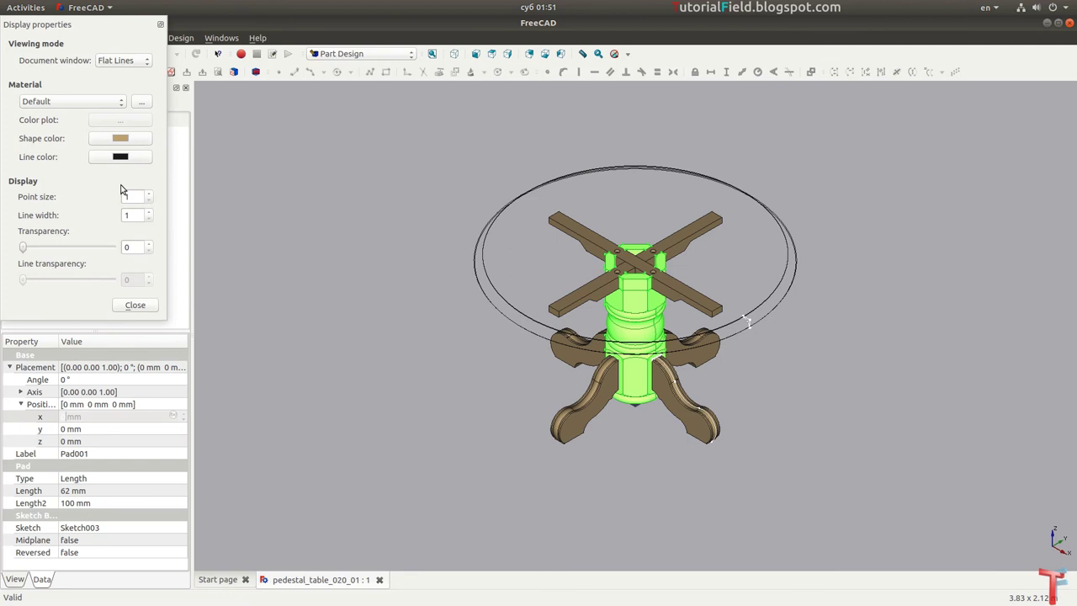
left_click(124, 63)
left_click(118, 86)
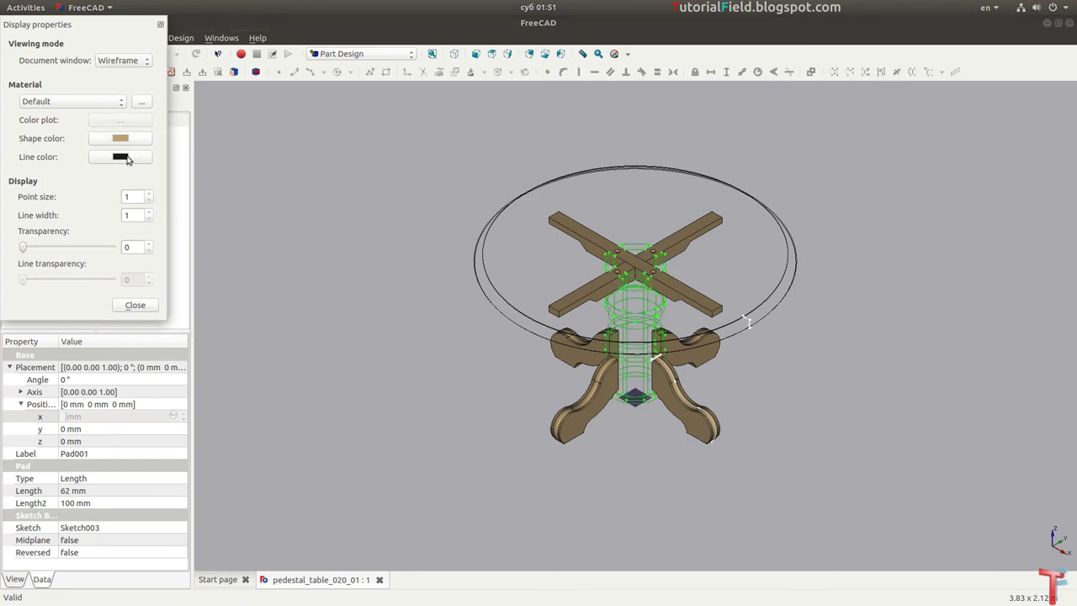
left_click(134, 304)
left_click(400, 209)
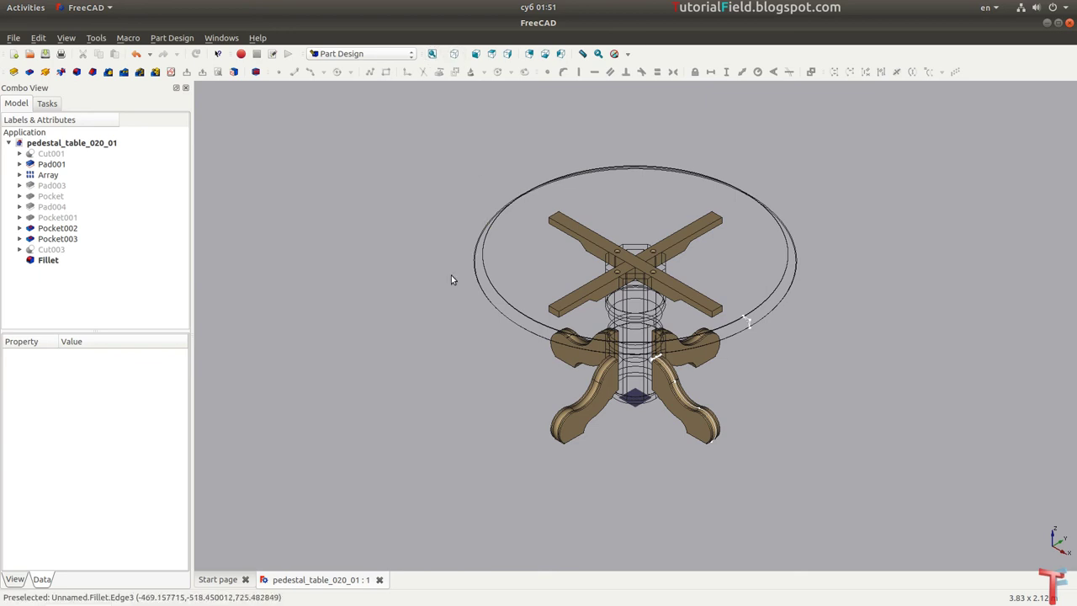
key("ctrl+r")
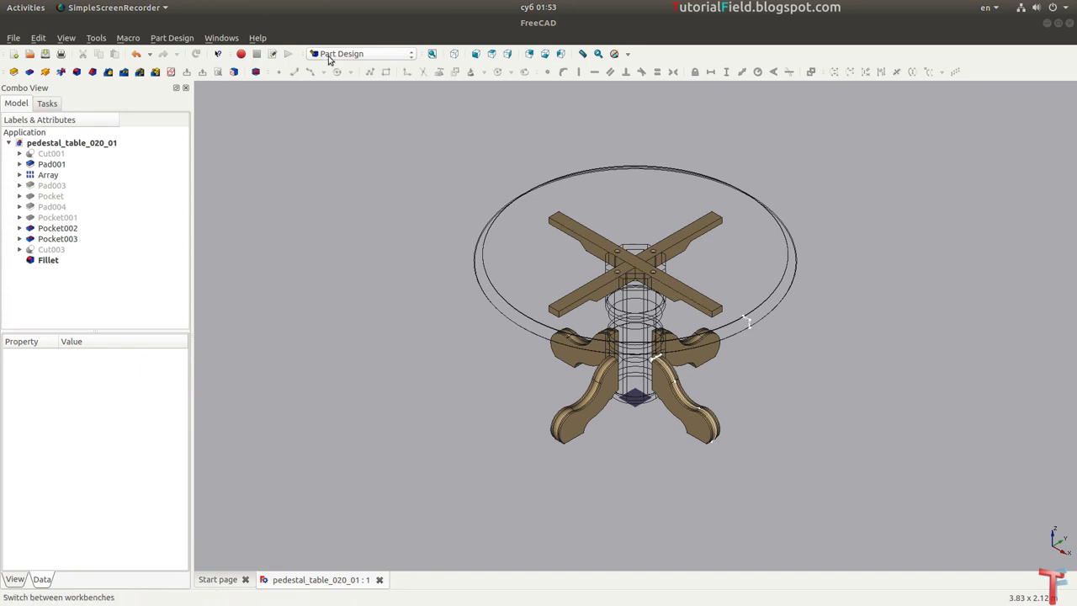
Step: Insert an ISO 4014 hex head bolt from the Fasteners workbench
left_click(328, 56)
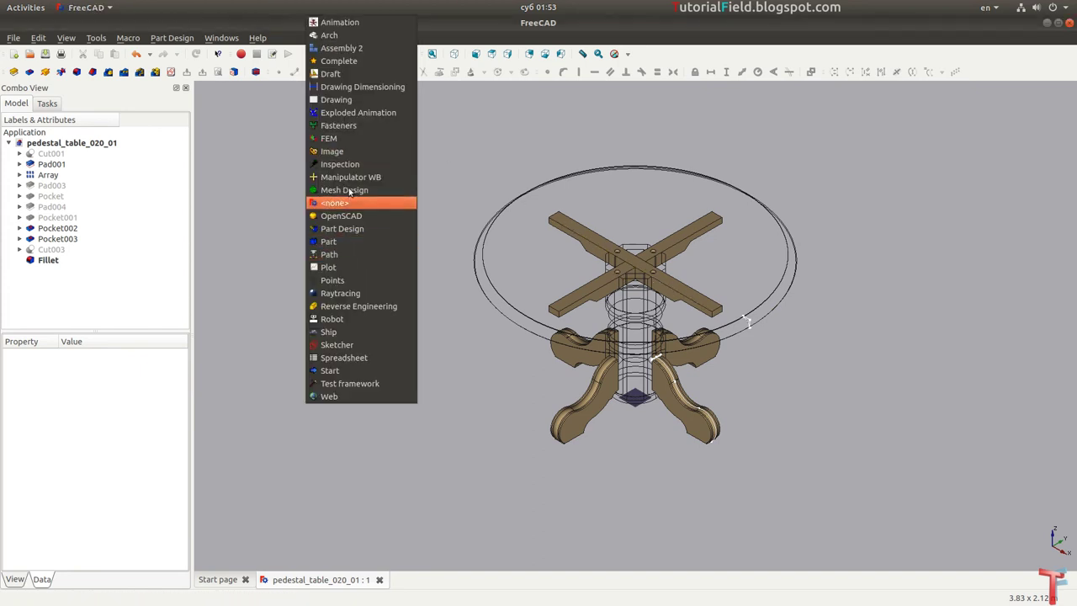
left_click(355, 126)
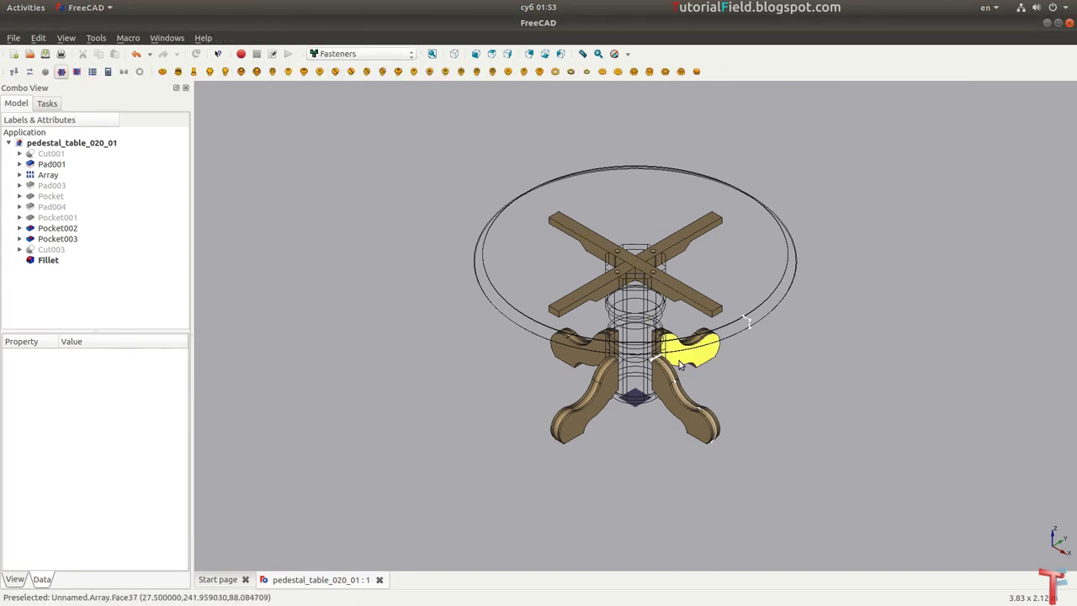
scroll(686, 337, "up", 2)
scroll(697, 377, "up", 3)
scroll(657, 395, "up", 3)
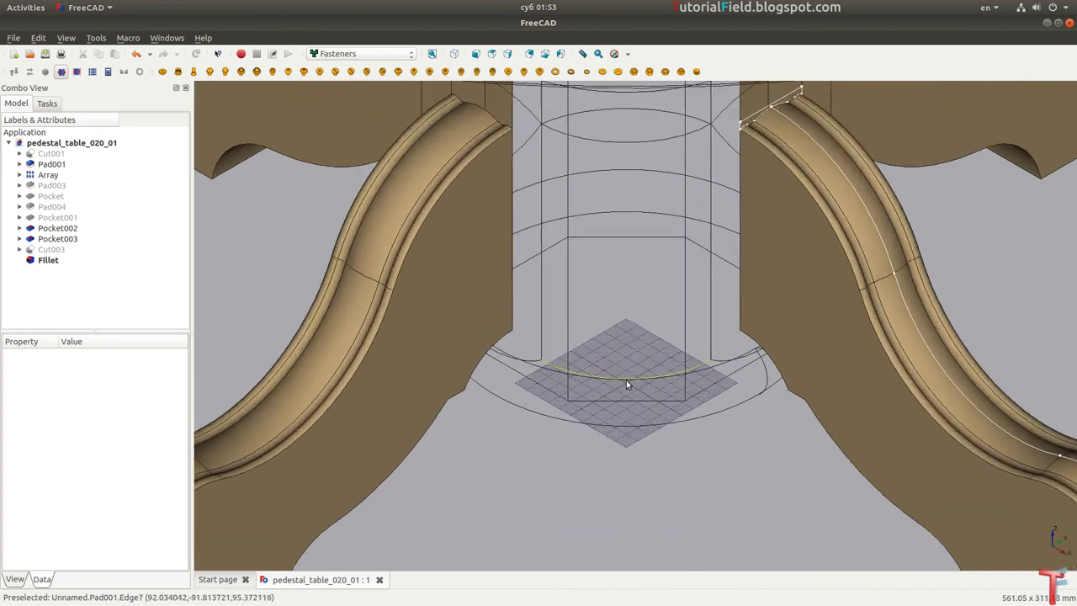
scroll(626, 380, "up", 2)
scroll(629, 391, "up", 1)
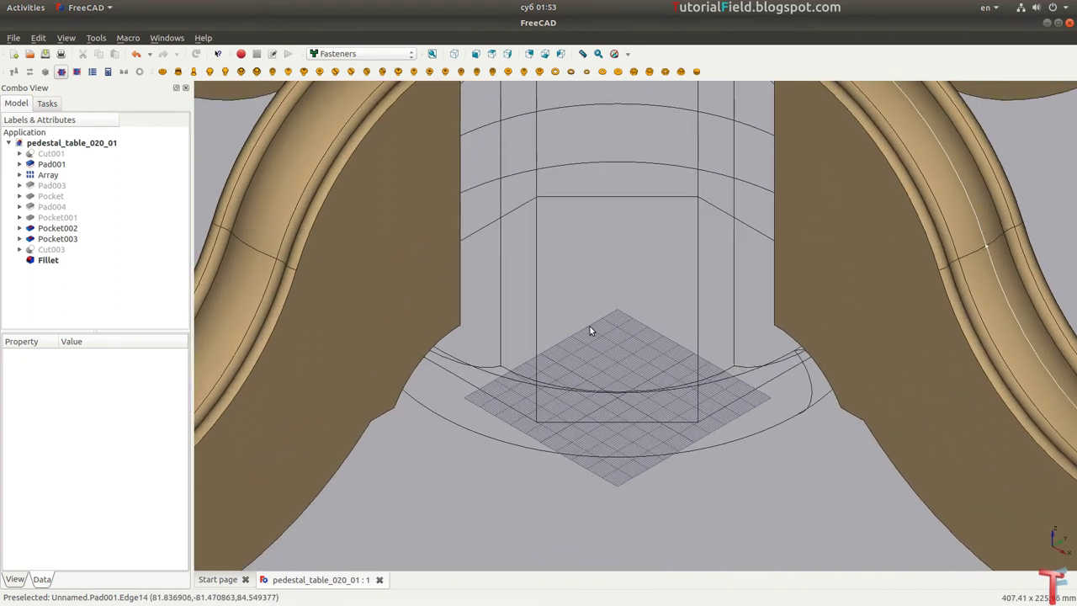
left_click(226, 73)
scroll(601, 409, "up", 2)
scroll(601, 409, "up", 2)
scroll(621, 360, "up", 2)
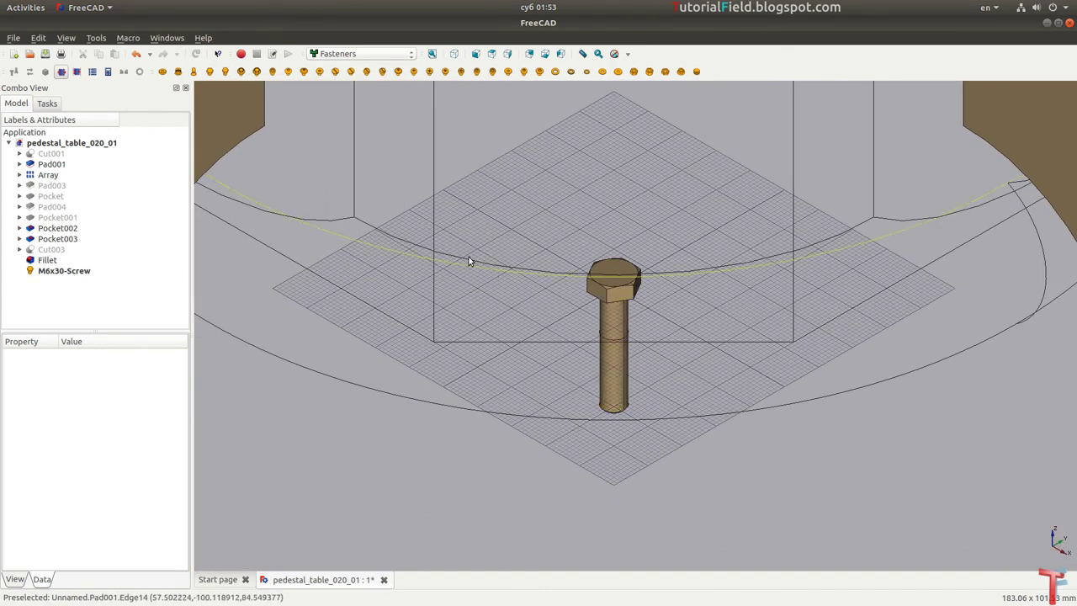
Step: Set the new bolt's diameter to M8 and its length to 70 mm
left_click(63, 271)
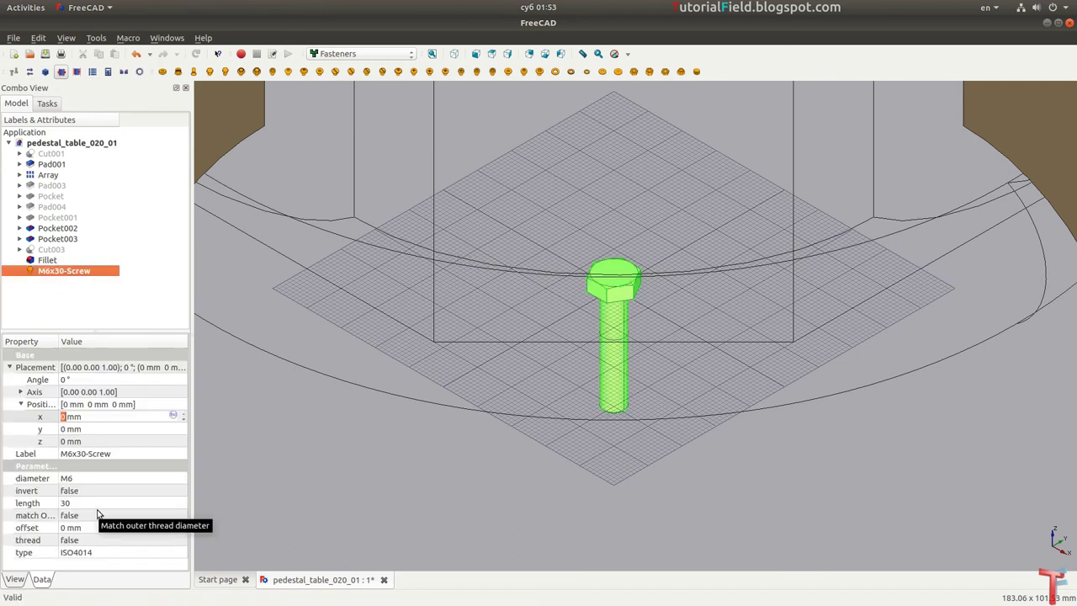
left_click(92, 478)
left_click(92, 478)
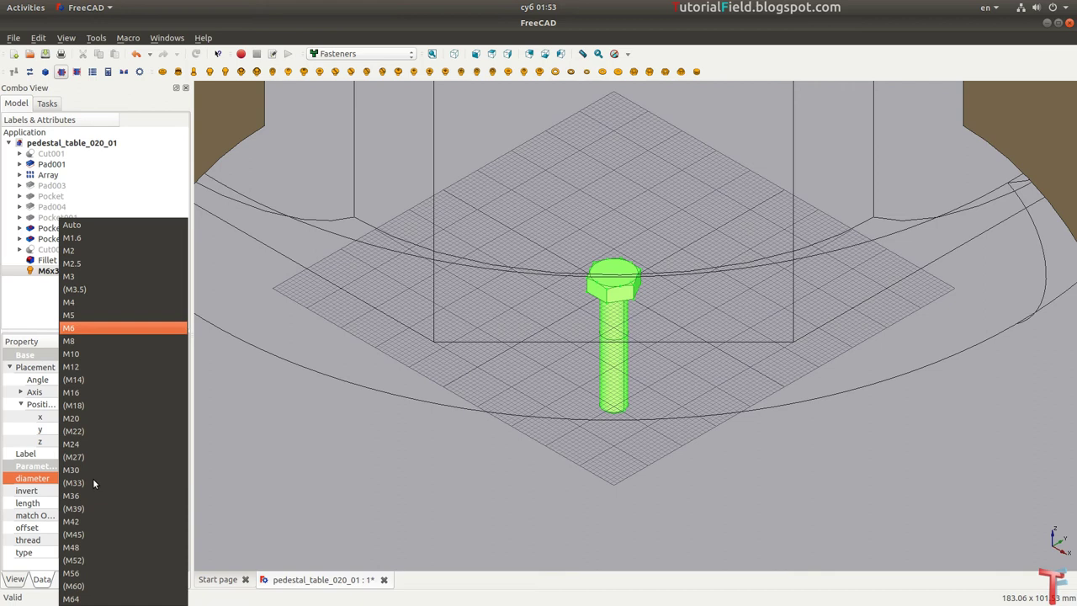
left_click(87, 343)
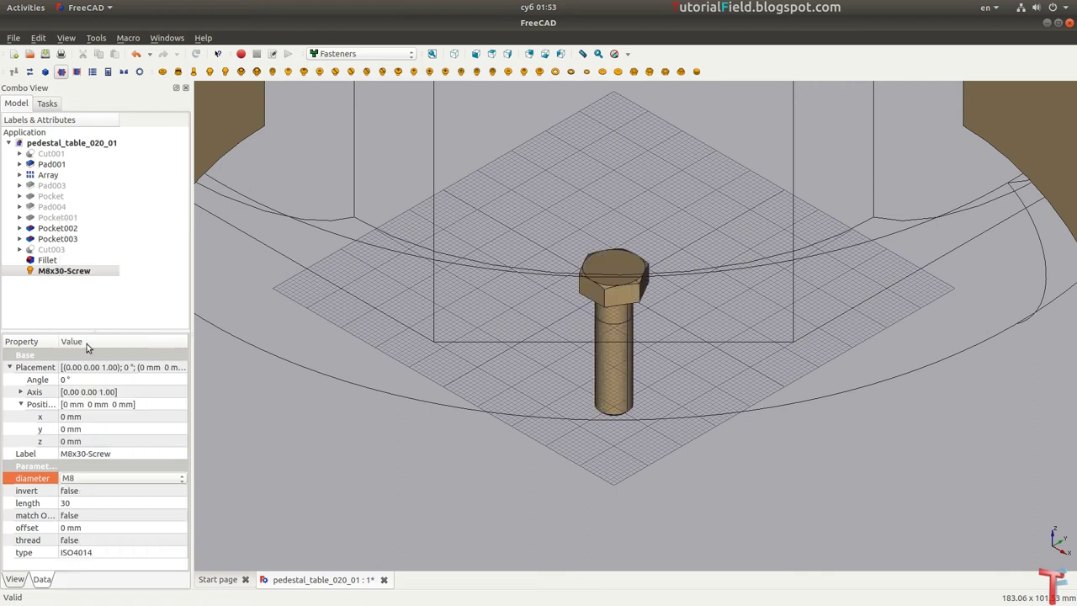
left_click(86, 503)
left_click(85, 504)
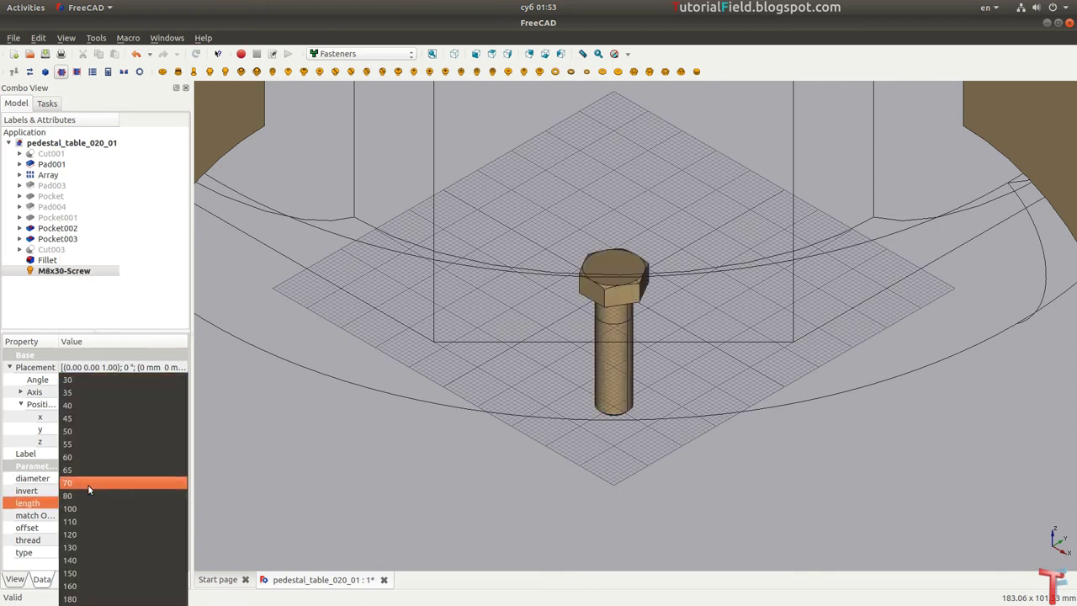
left_click(88, 486)
scroll(422, 415, "down", 2)
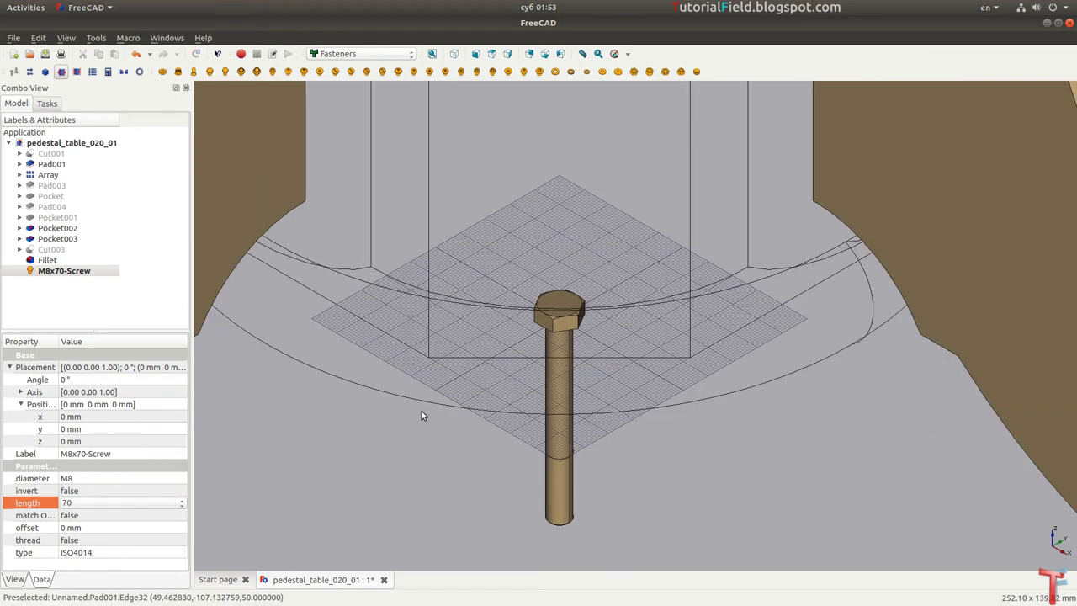
middle_click_drag(422, 415, 446, 395)
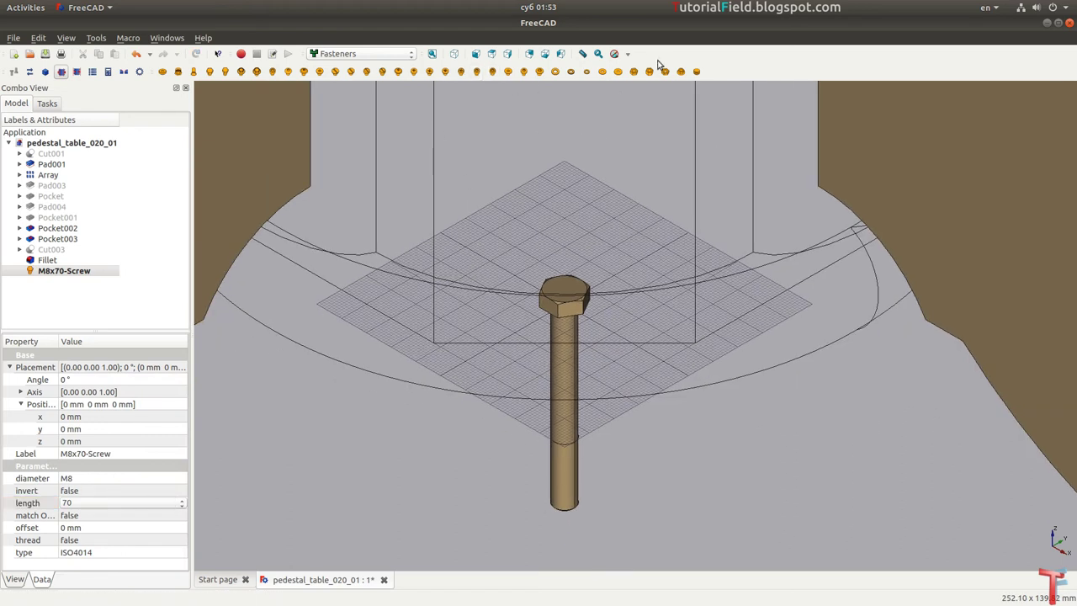
Step: Switch the whole model to wireframe draw style and view it from the front
left_click(627, 53)
left_click(639, 107)
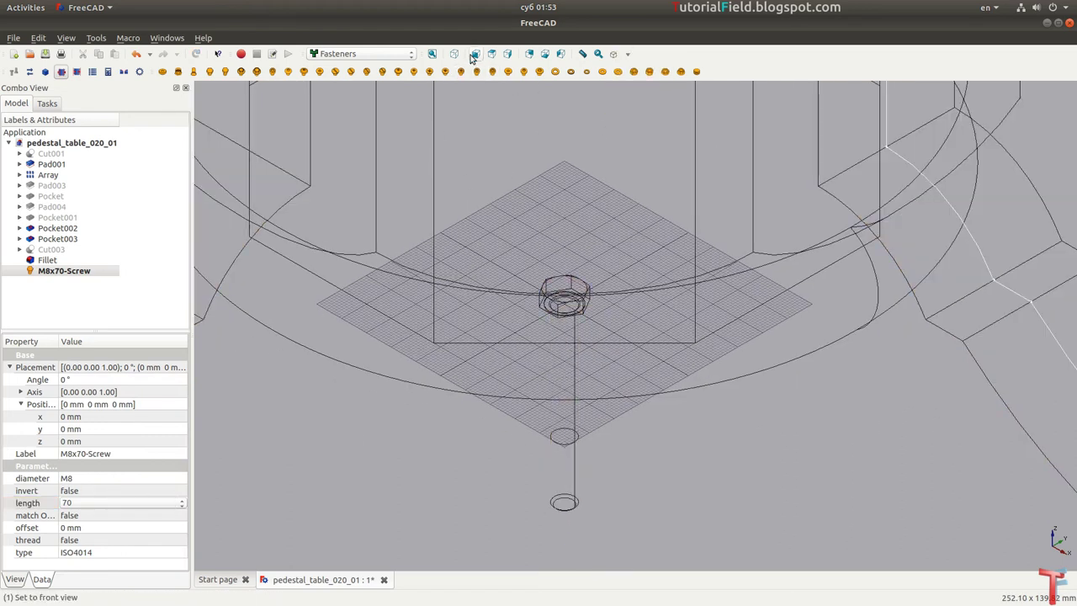
key("1")
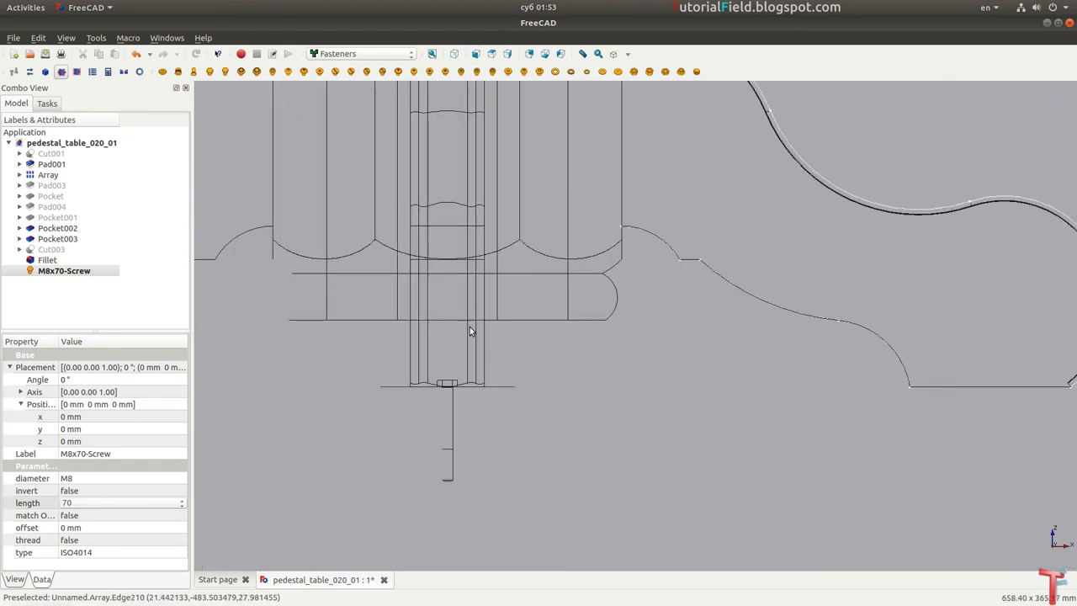
middle_click_drag(470, 331, 507, 351)
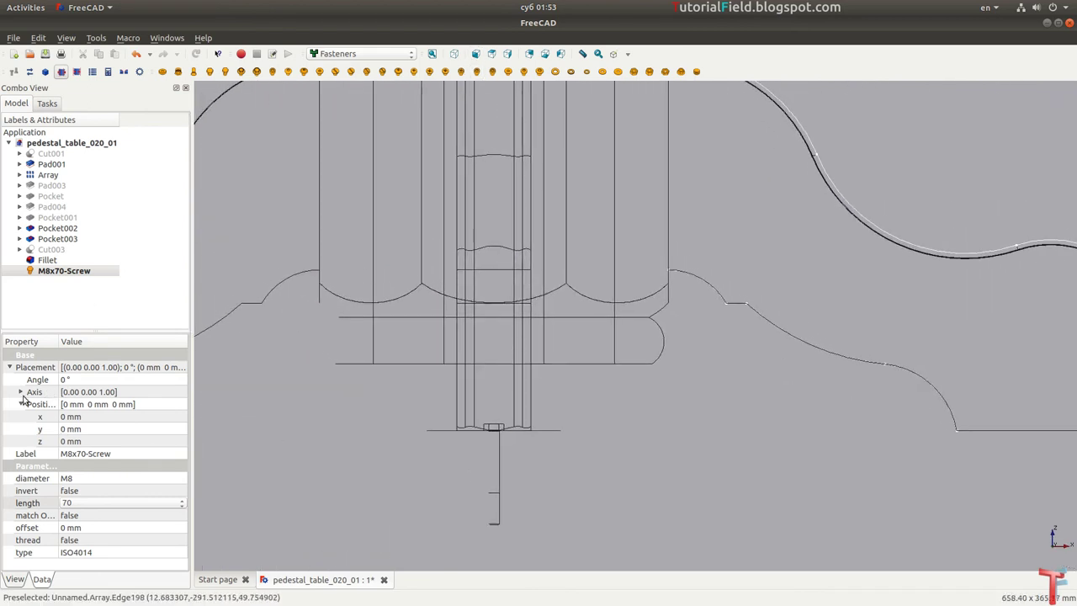
Step: Rotate the bolt −90° about the Y axis (axis 0,1,0)
left_click(74, 380)
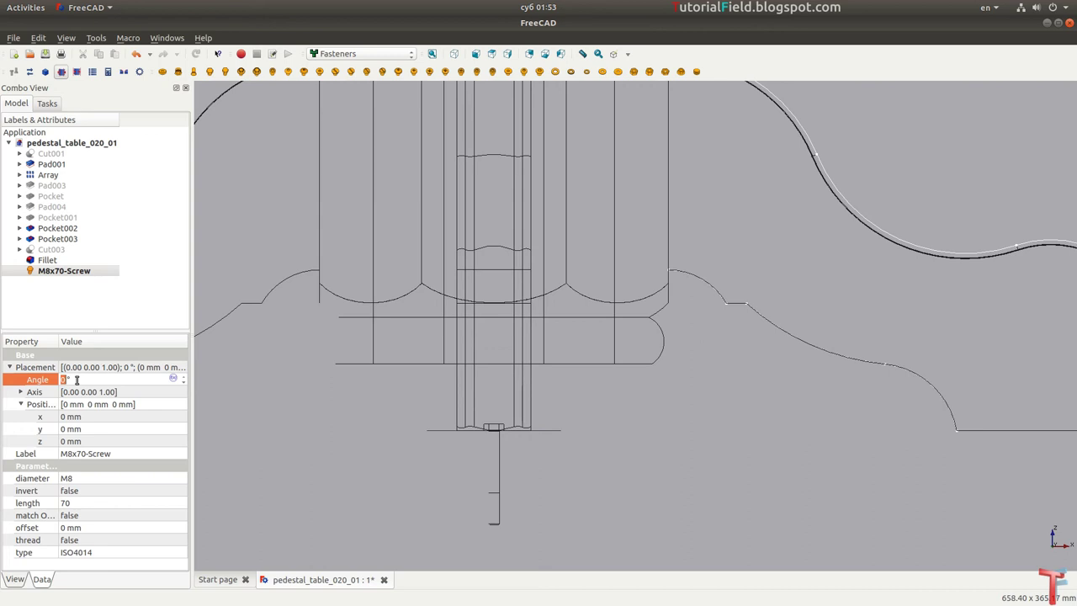
left_click(22, 393)
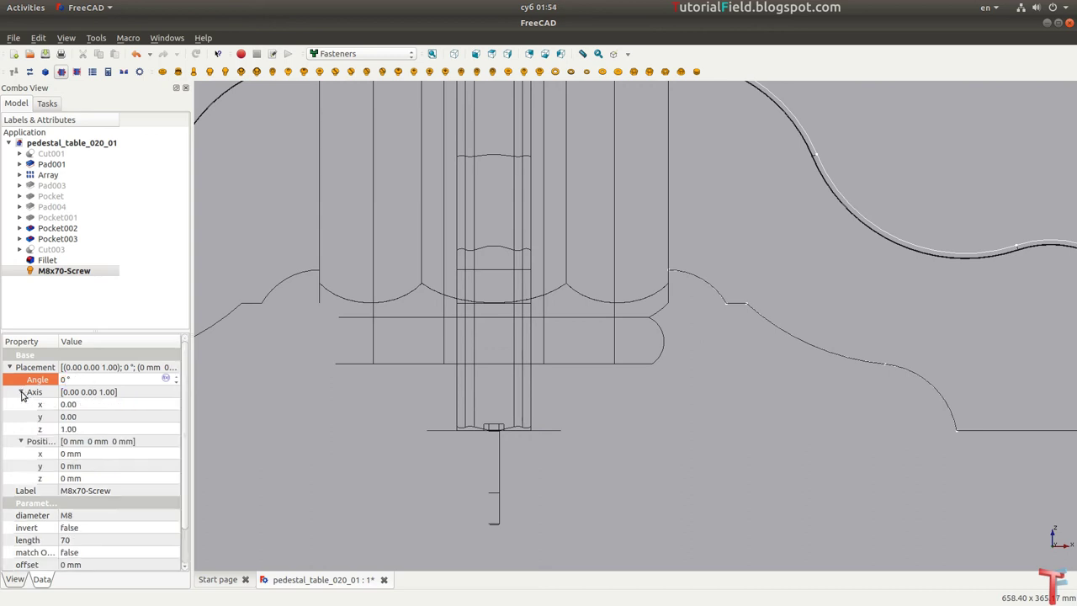
left_click(78, 416)
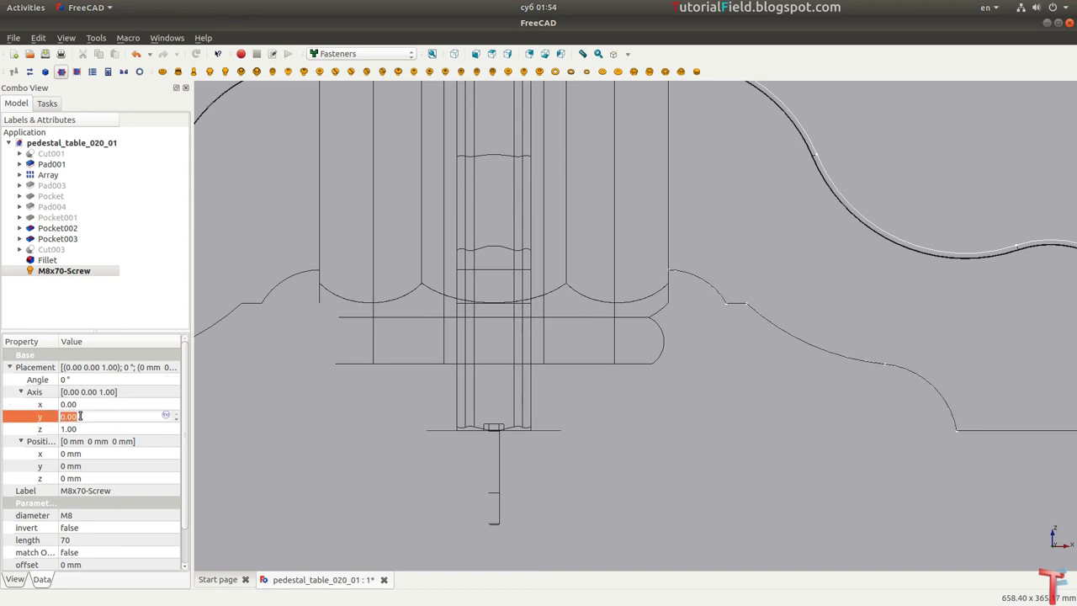
type("1")
left_click(84, 429)
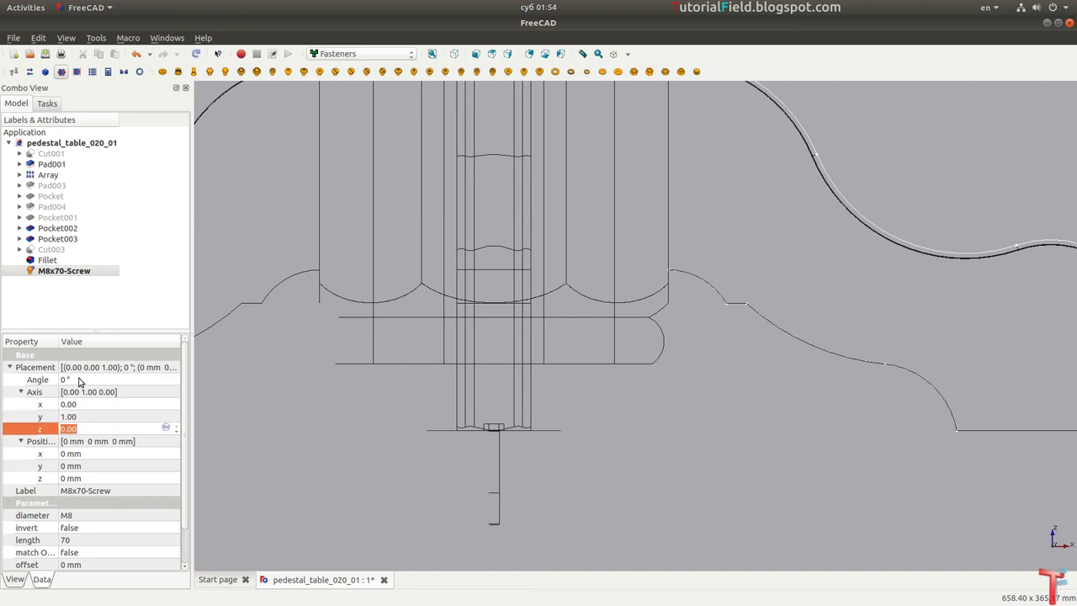
left_click(80, 380)
type("-90")
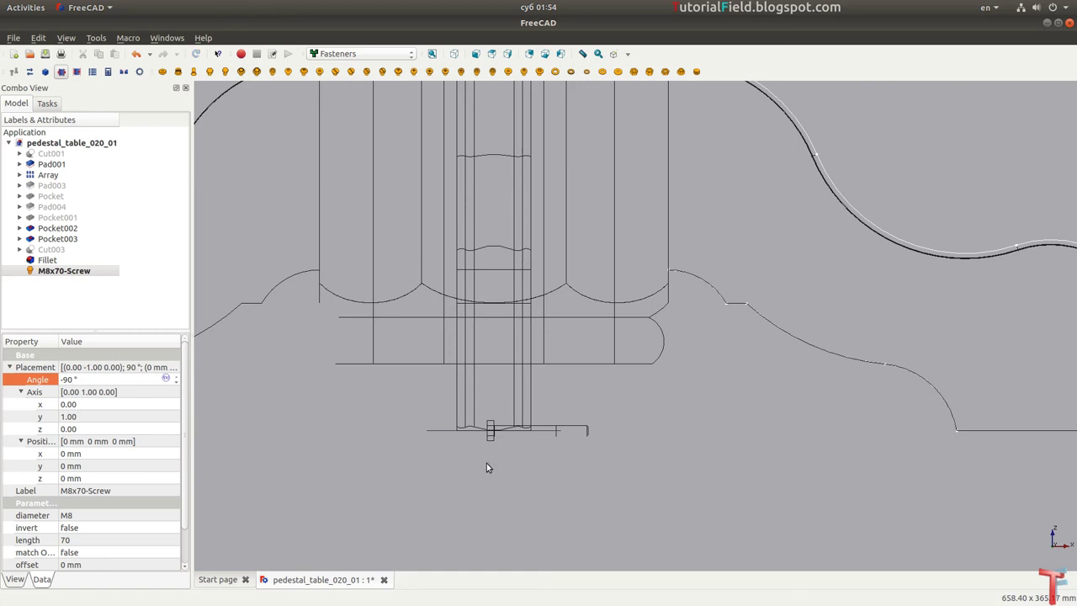
Step: Position the bolt at z 235 mm and x 89 mm
scroll(487, 462, "up", 2)
scroll(498, 492, "up", 5)
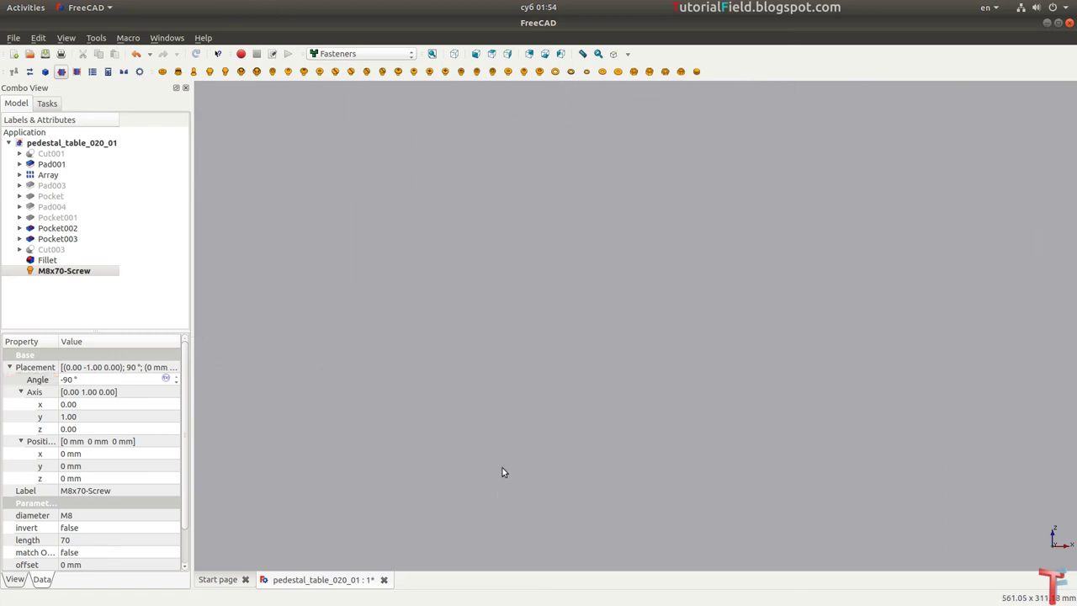
left_click(92, 478)
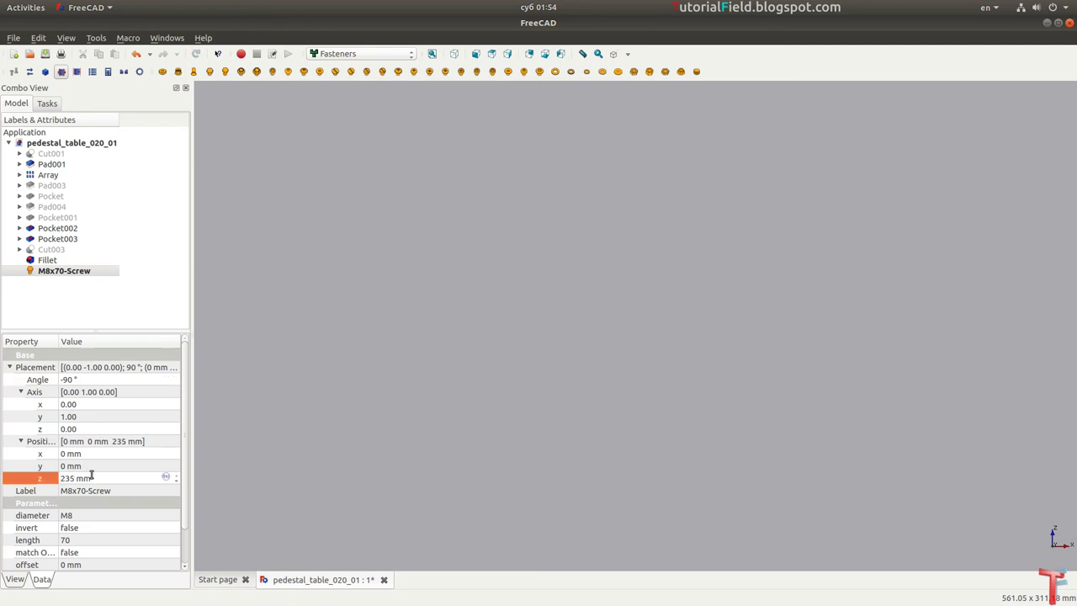
scroll(595, 221, "down", 5)
scroll(507, 276, "down", 2)
scroll(392, 409, "up", 3)
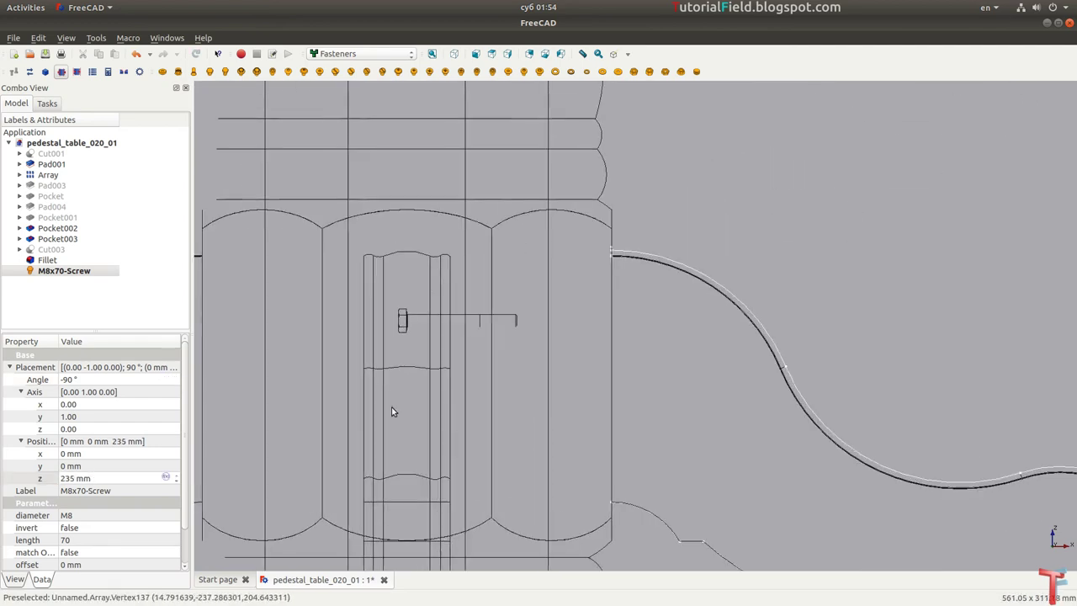
scroll(449, 356, "up", 1)
scroll(449, 356, "up", 1)
scroll(514, 290, "down", 1)
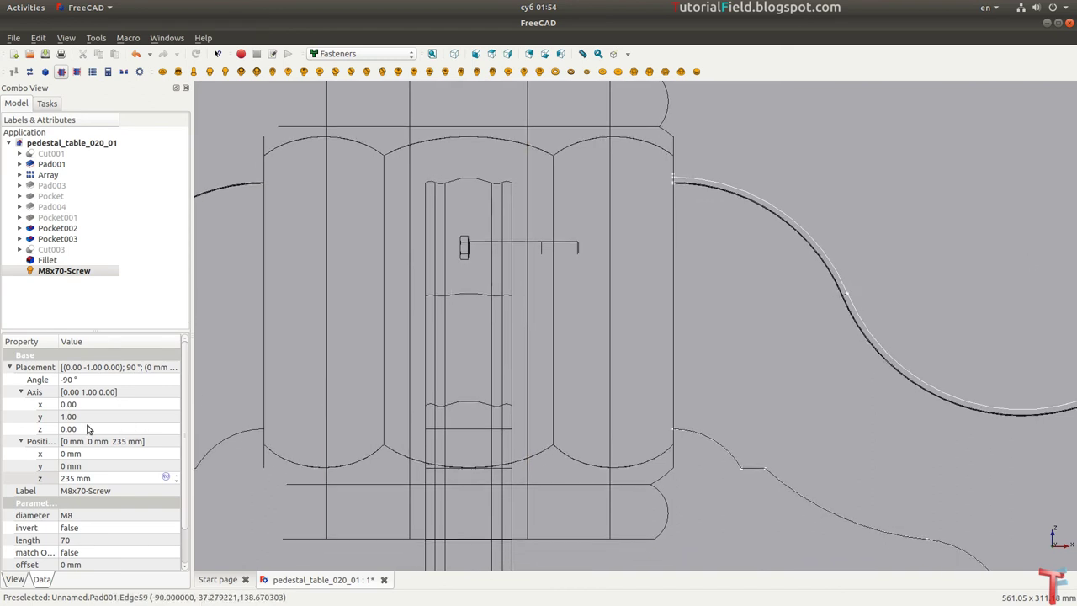
left_click(87, 455)
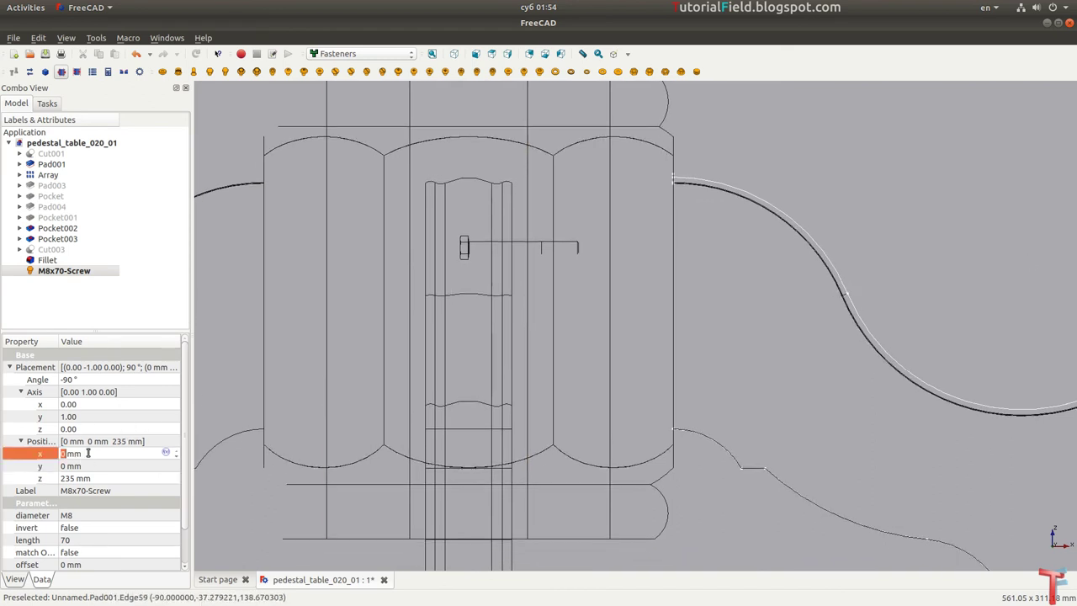
scroll(88, 453, "up", 2)
type("89")
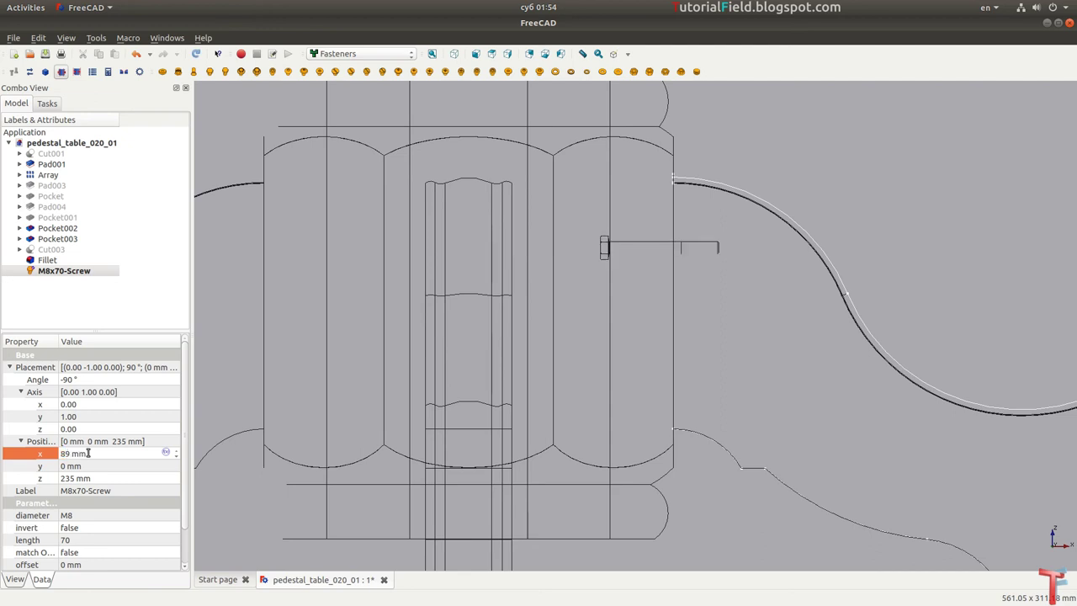
scroll(642, 284, "up", 2)
scroll(620, 287, "up", 2)
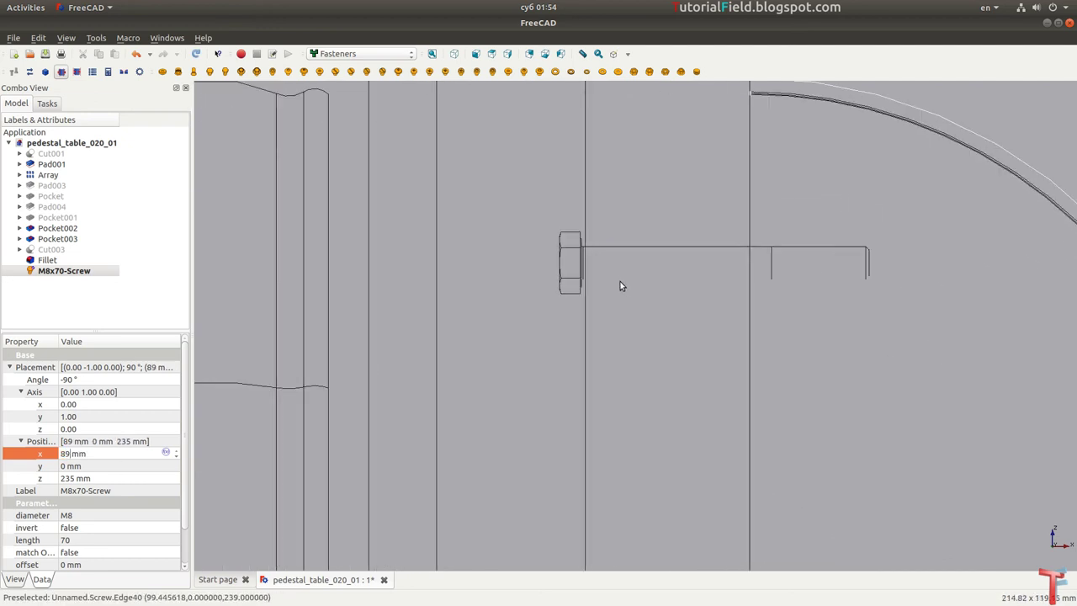
Step: Add an ISO 7093-1 large-series plain washer to the model
left_click(602, 71)
scroll(548, 405, "down", 3)
scroll(539, 378, "down", 2)
scroll(503, 349, "up", 4)
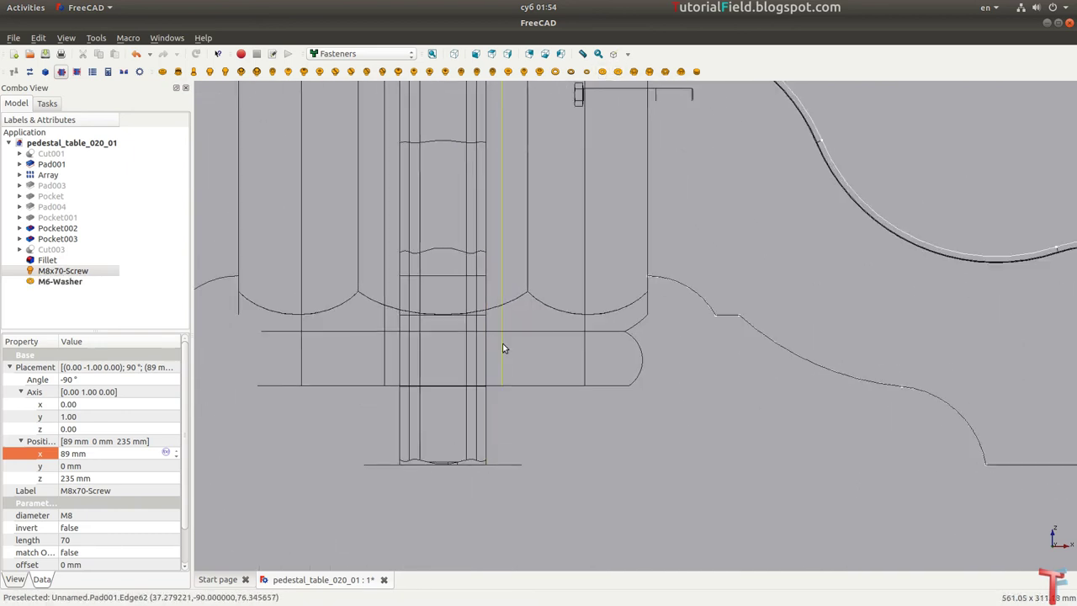
middle_click_drag(502, 348, 483, 380)
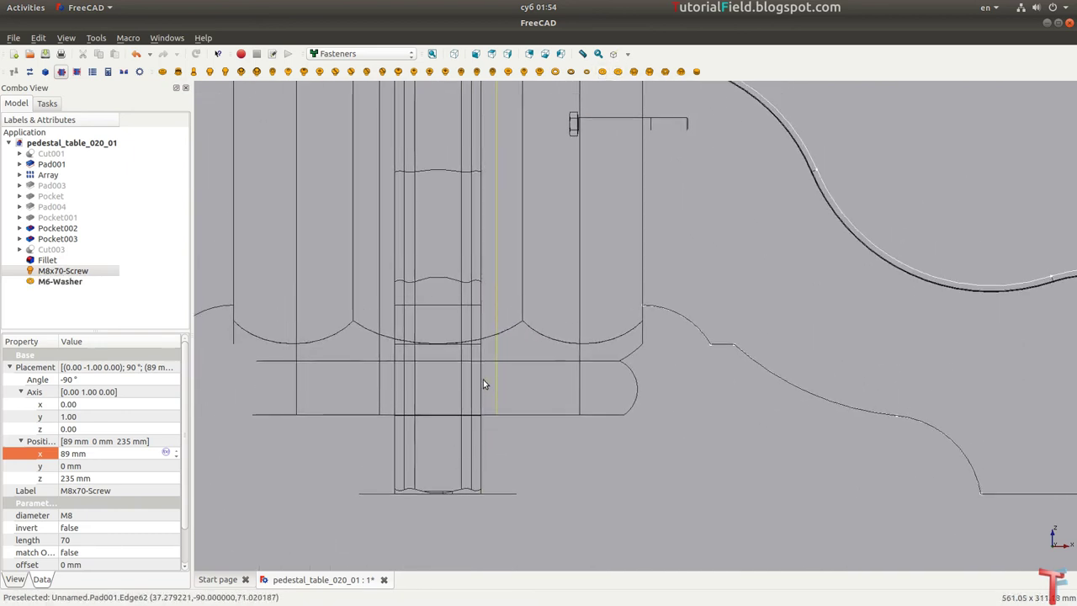
Step: Place the M6-Washer at z 235 mm, rotated 90° about the Y axis
left_click(80, 283)
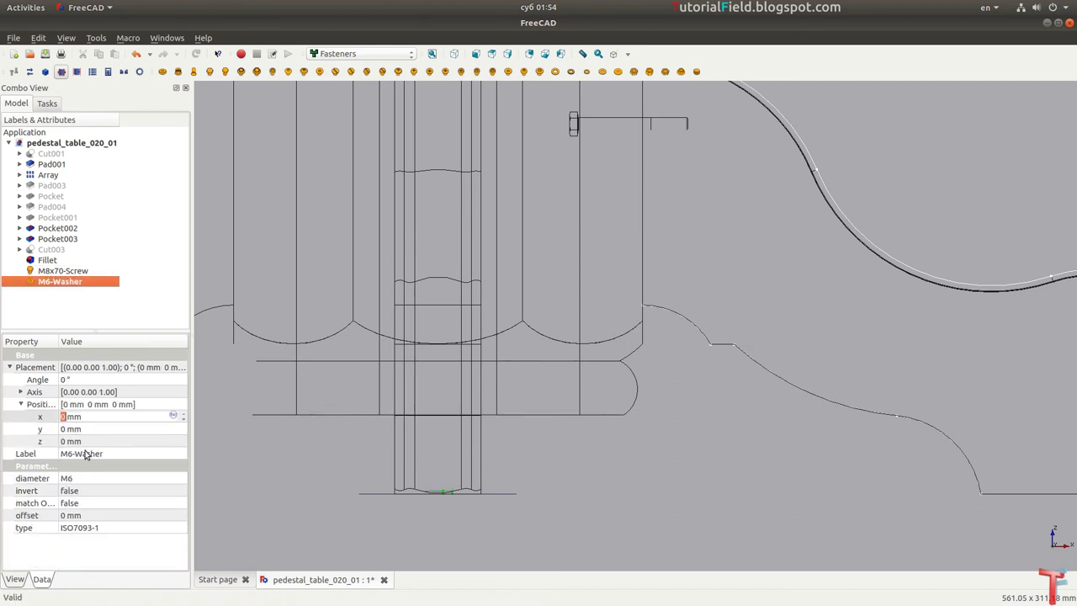
left_click(91, 441)
type("23")
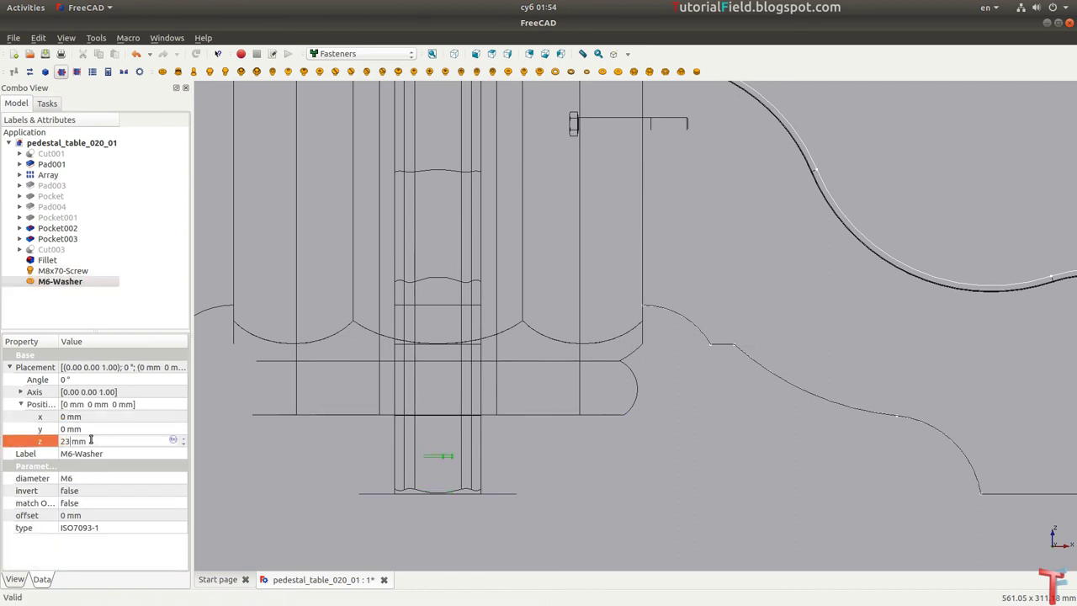
type("5")
scroll(438, 295, "up", 2)
scroll(367, 268, "up", 2)
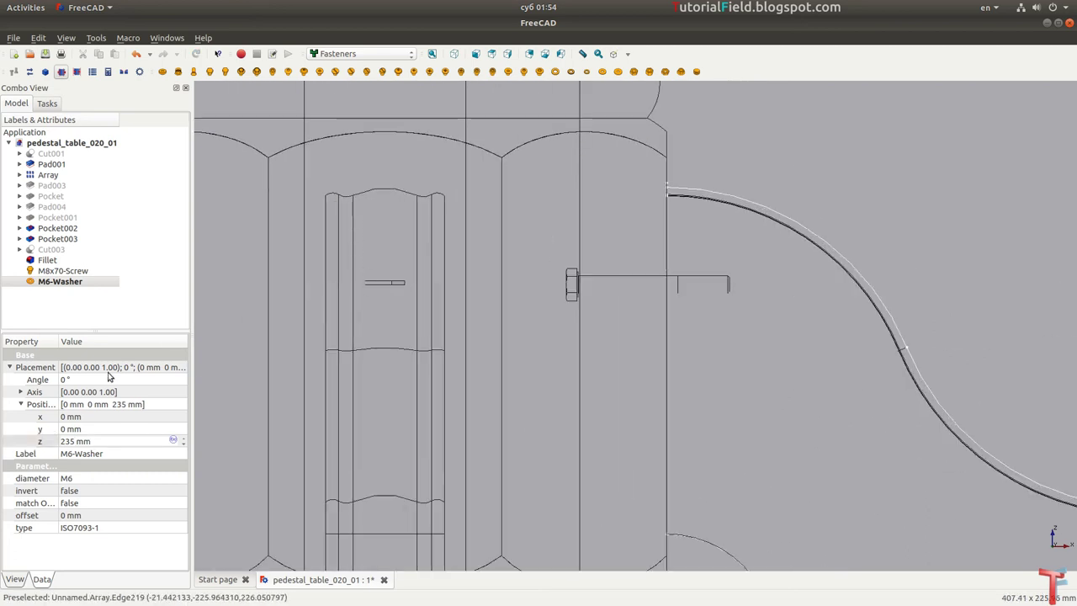
left_click(26, 393)
left_click(88, 416)
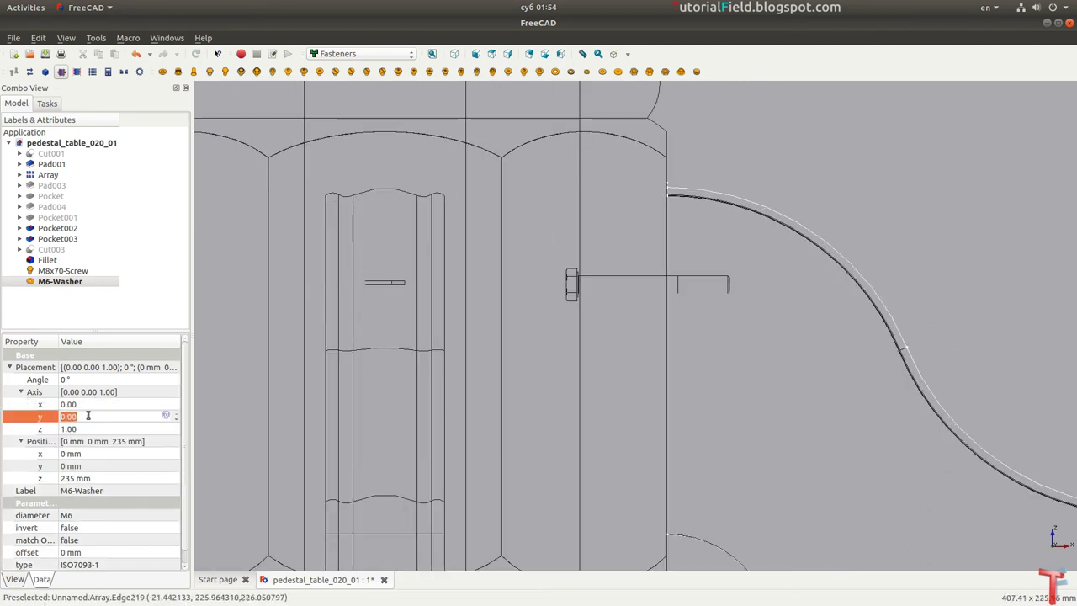
type("1")
left_click(86, 428)
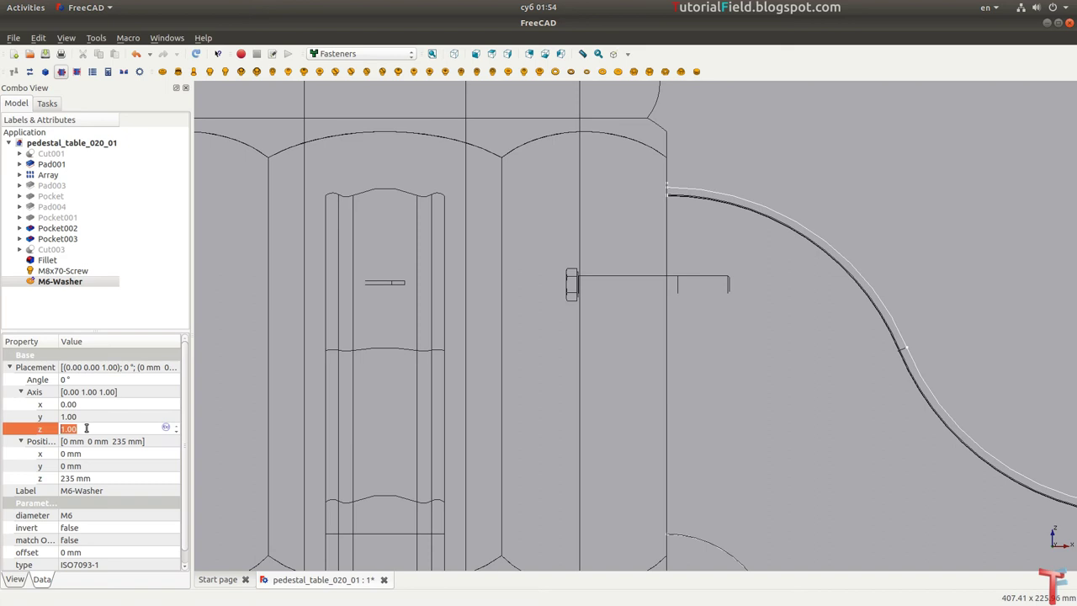
left_click(80, 380)
type("9")
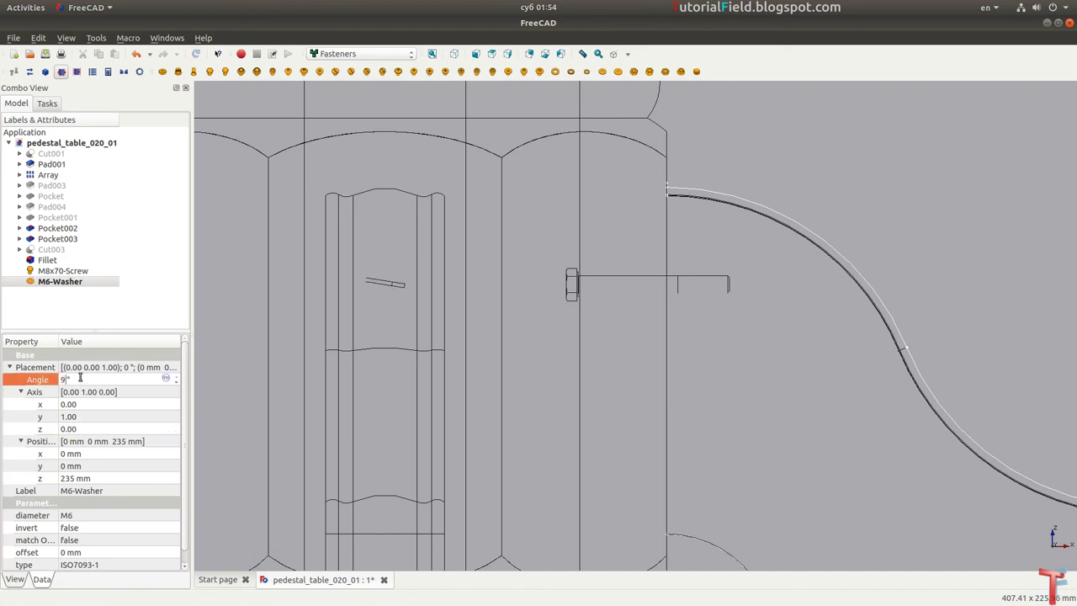
type("0")
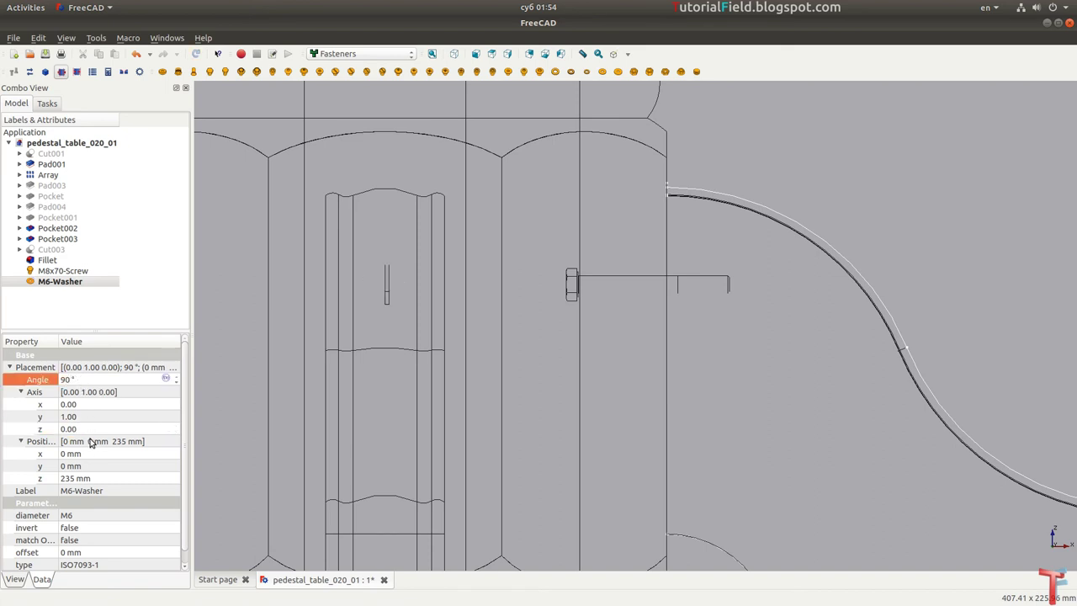
Step: Set the washer's x position to 88 mm
left_click(92, 454)
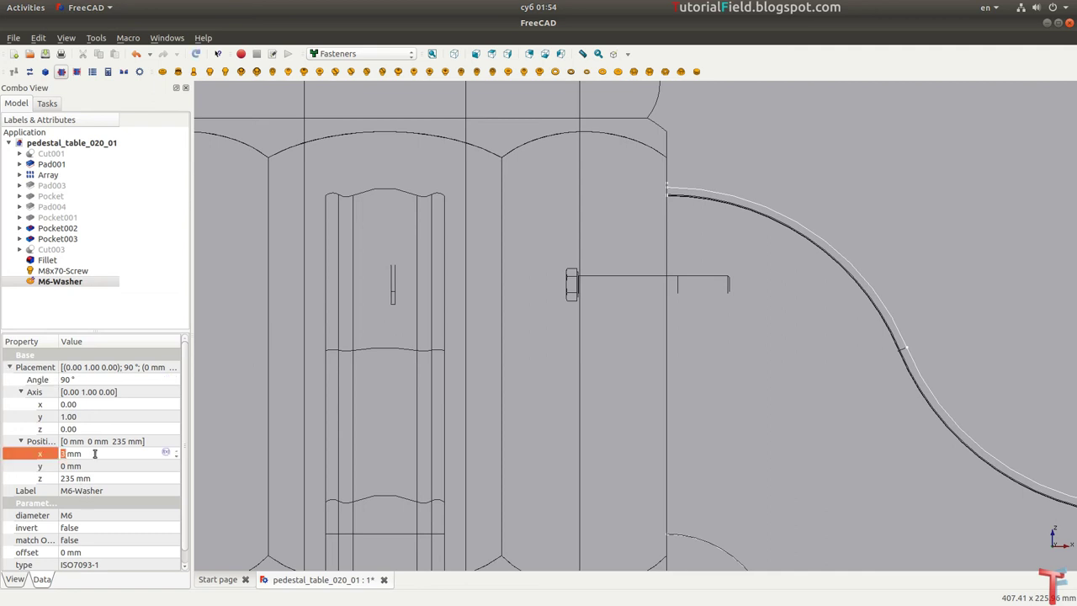
type("89")
scroll(95, 454, "down", 1)
key("Return")
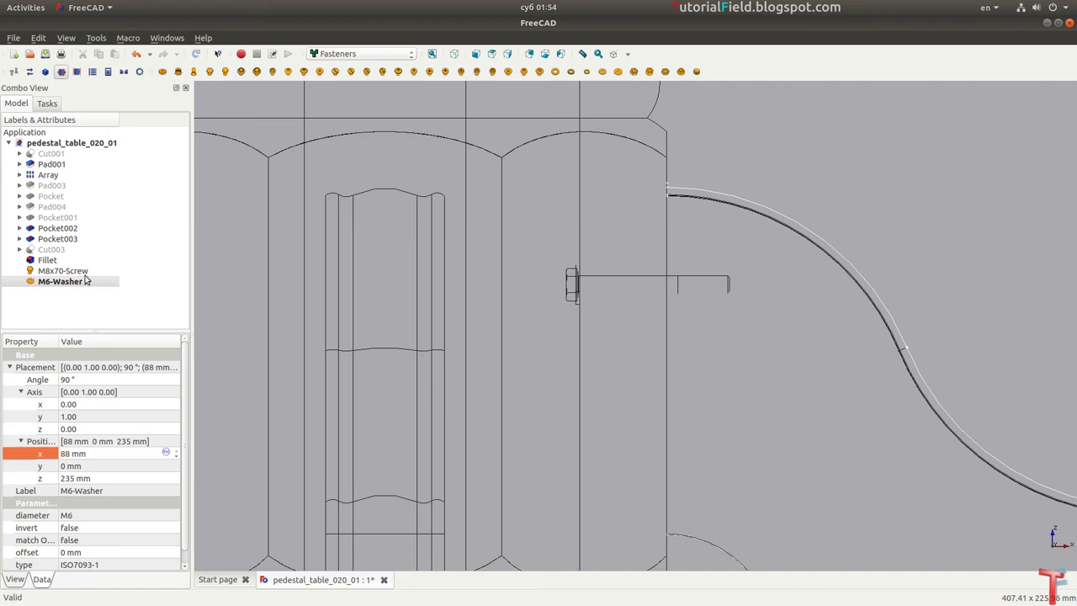
Step: Move the M8x70-Screw to x 88 mm to match the washer
left_click(78, 271)
scroll(579, 278, "up", 2)
scroll(579, 278, "up", 2)
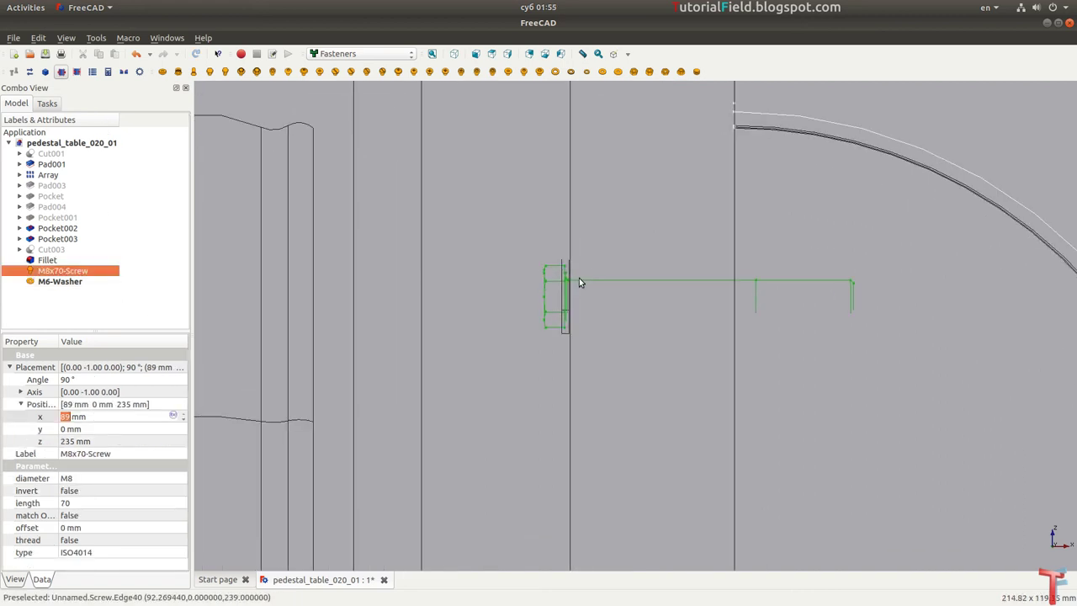
left_click(97, 417)
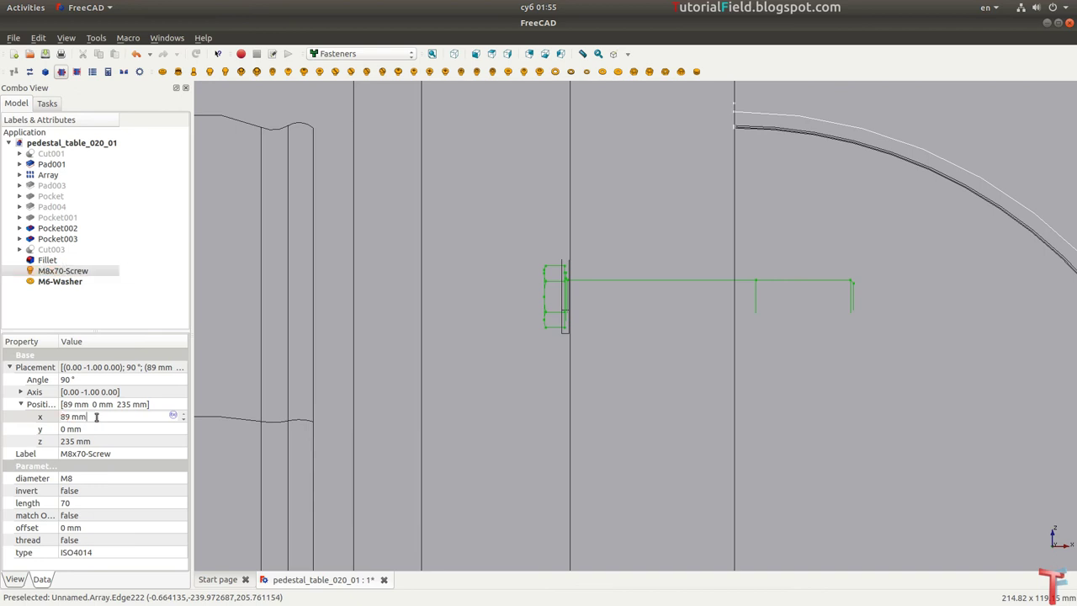
scroll(97, 417, "down", 1)
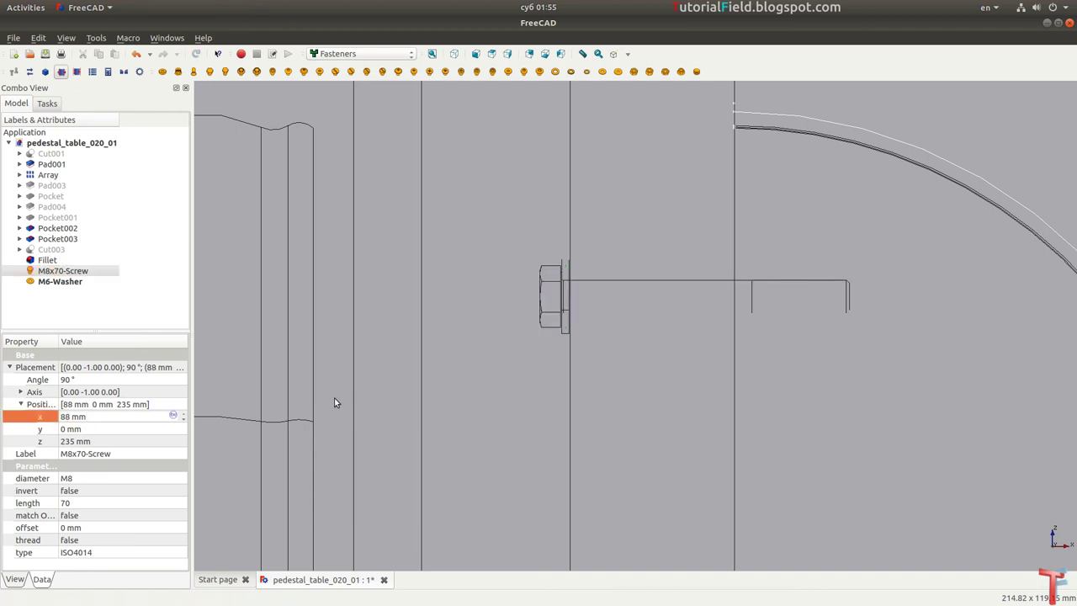
scroll(550, 391, "down", 5)
middle_click_drag(550, 391, 534, 290)
scroll(512, 256, "up", 4)
scroll(512, 255, "down", 2)
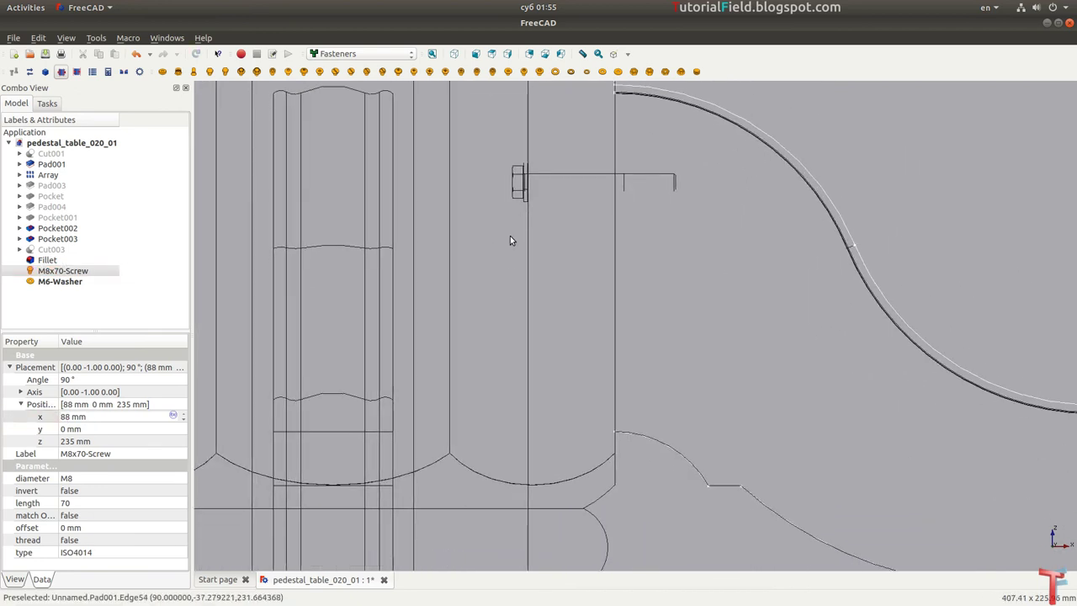
left_click(85, 281)
Step: Duplicate the M8x70-Screw and set the copy's z position to 235-75 (160 mm)
left_click(85, 272, "ctrl")
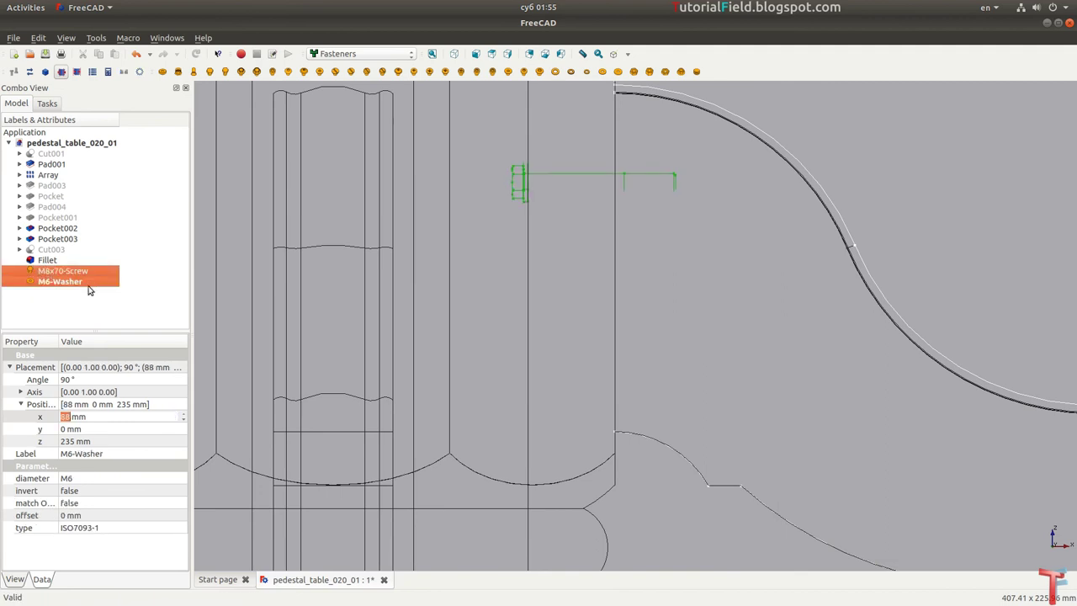
left_click(88, 272)
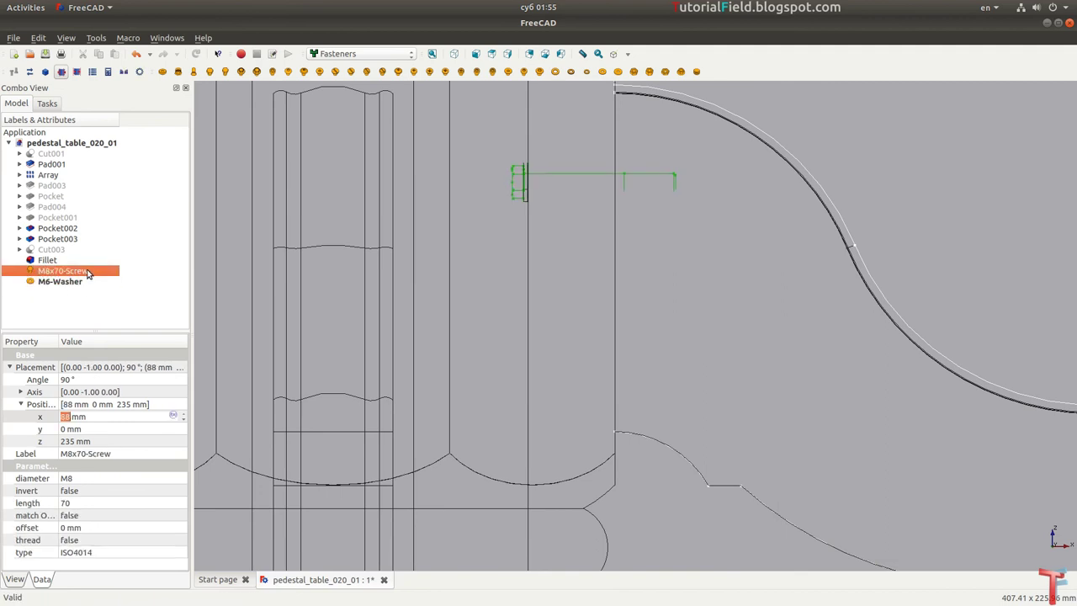
key("ctrl+c")
key("ctrl+v")
left_click(80, 294)
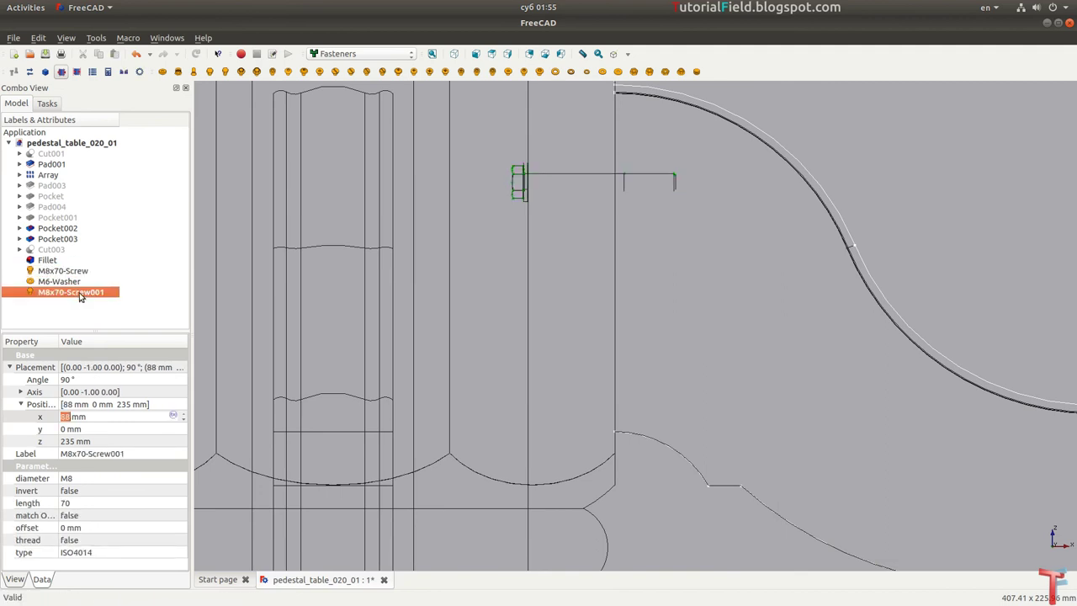
left_click(75, 441)
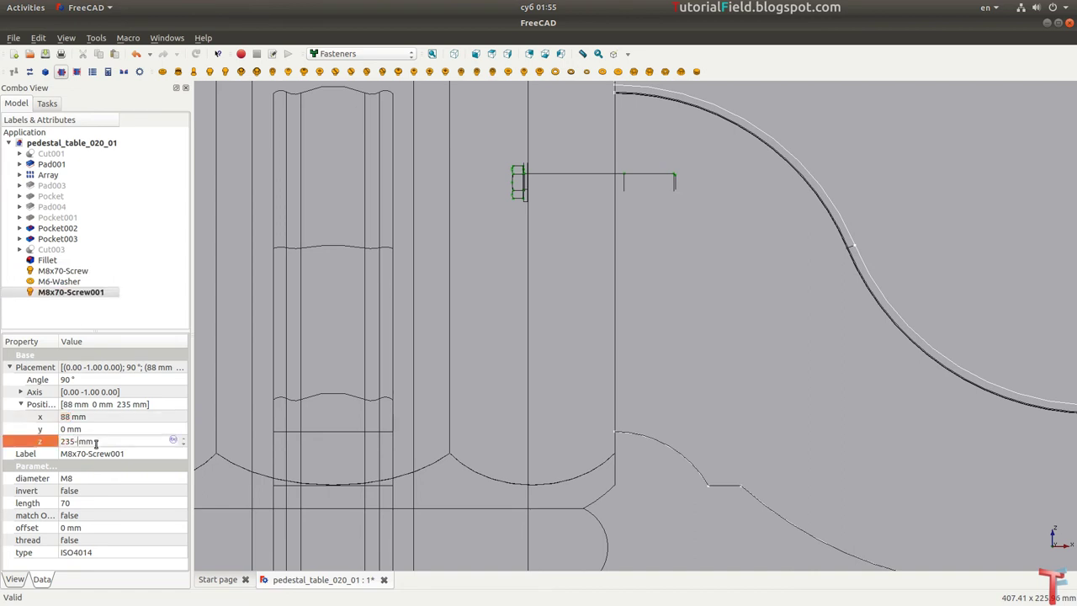
type("-75")
key("Return")
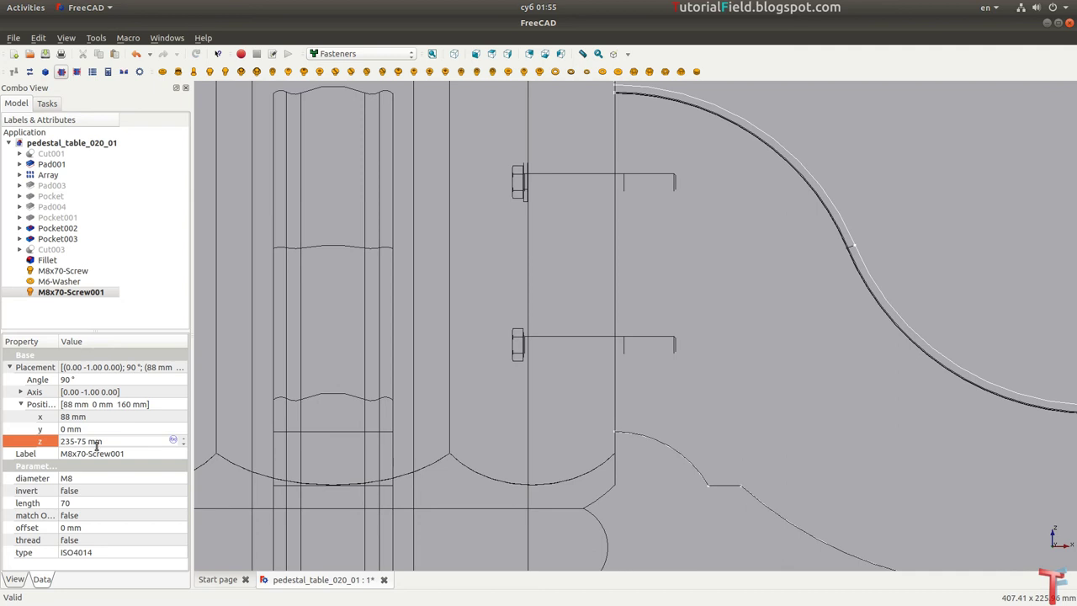
Step: Duplicate the M6-Washer and move the copy down to z 160 mm
left_click(72, 283)
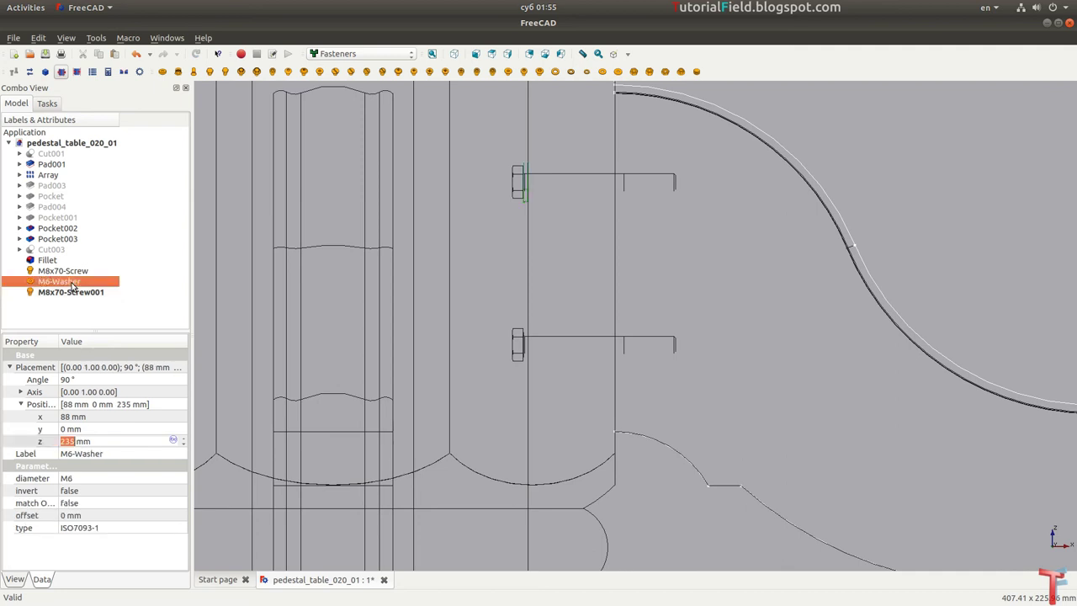
key("ctrl+v")
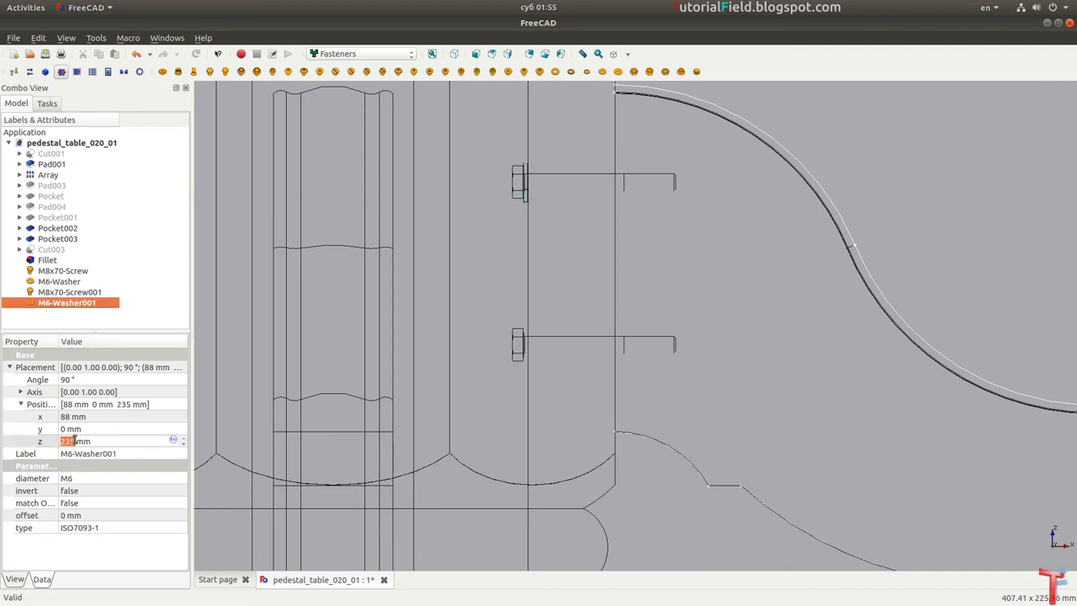
left_click(74, 441)
type("-7")
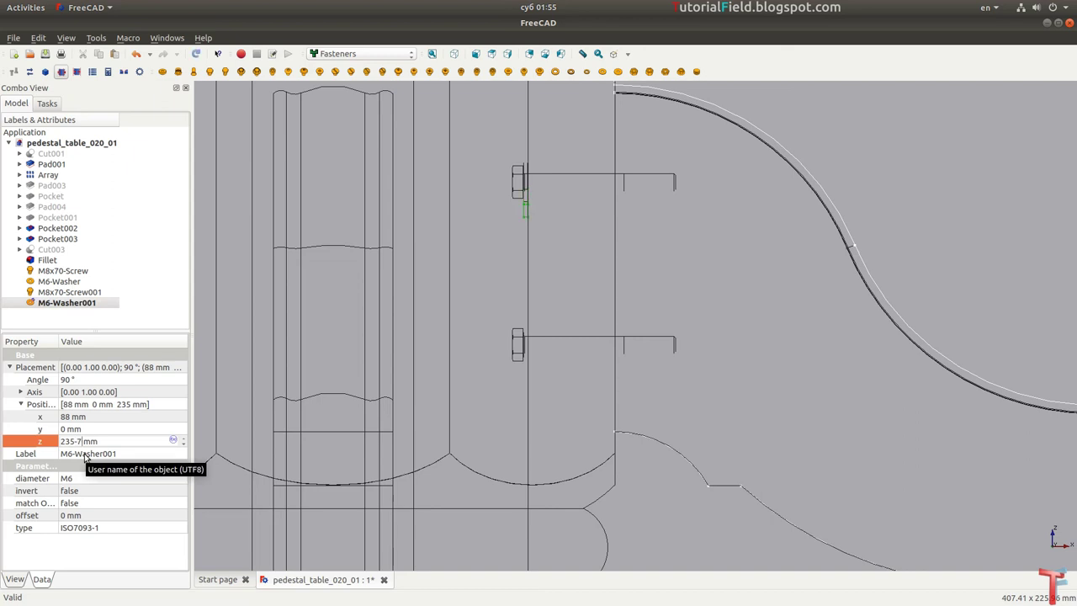
type("5")
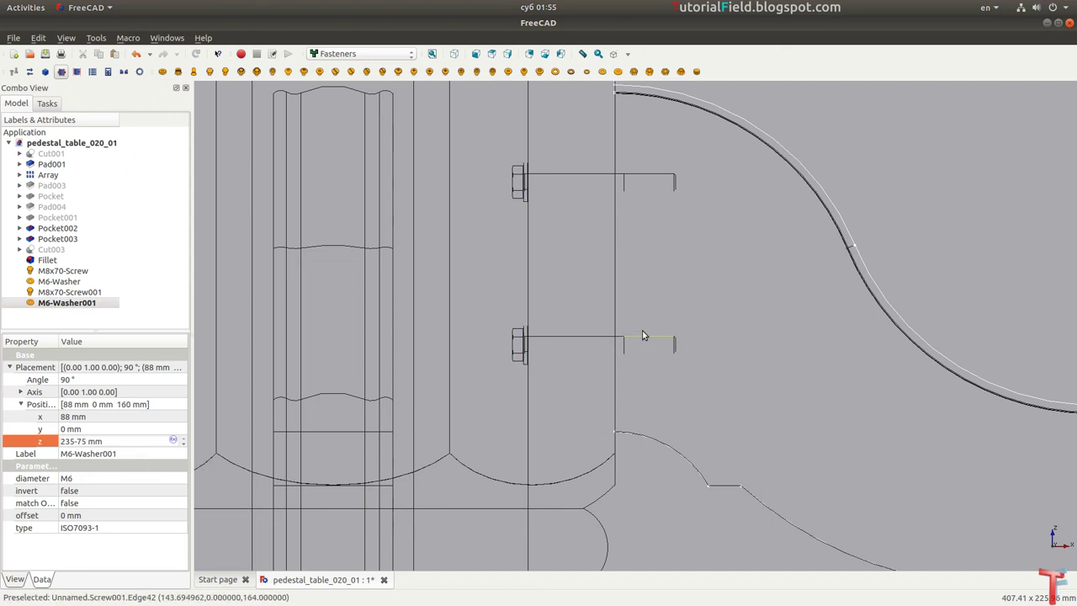
scroll(589, 353, "down", 2)
scroll(530, 371, "down", 2)
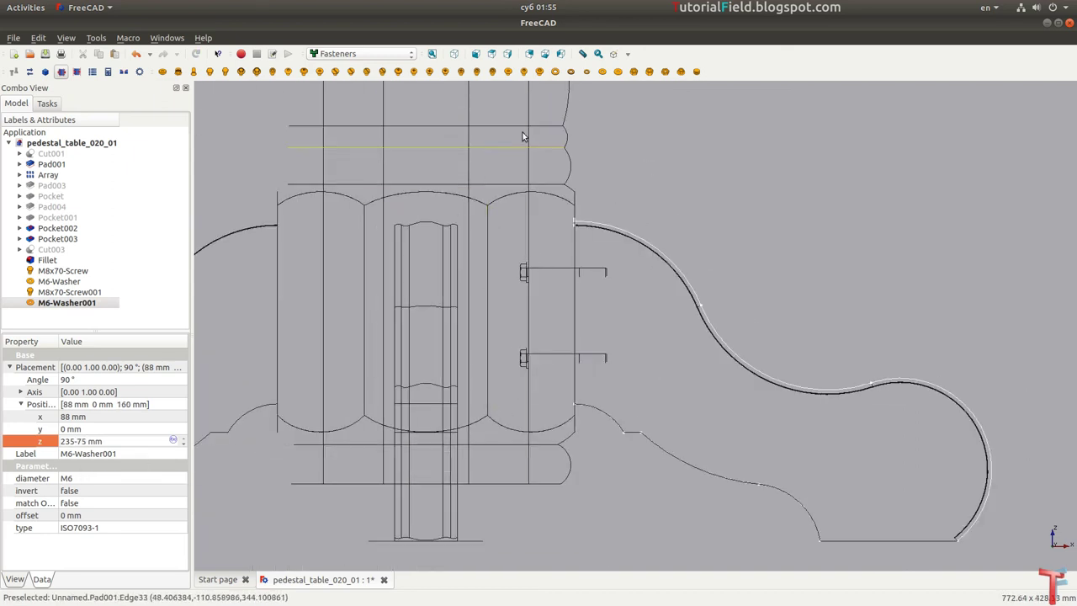
Step: Return the model to shaded style and show beams Pocket002 and Pocket003 as wireframe
left_click(627, 53)
left_click(638, 67)
mouse_move(587, 249)
middle_mouse_down()
mouse_move(515, 330)
mouse_move(527, 315)
mouse_move(496, 304)
mouse_move(540, 330)
mouse_move(512, 336)
mouse_move(502, 315)
mouse_move(514, 278)
mouse_move(471, 252)
middle_mouse_up()
left_click(72, 230)
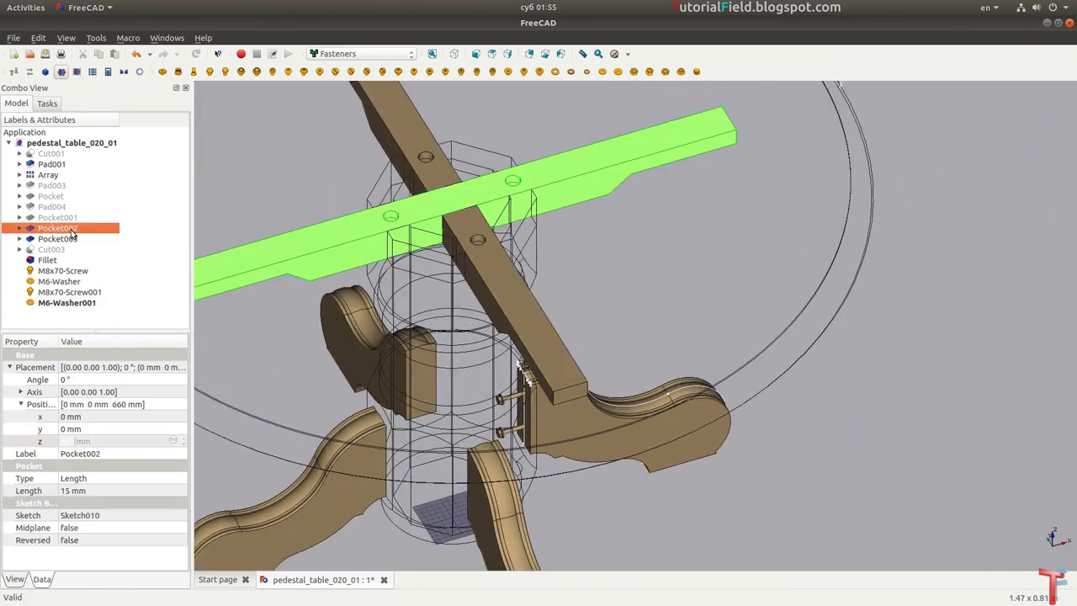
left_click(68, 241, "ctrl")
right_click(68, 241)
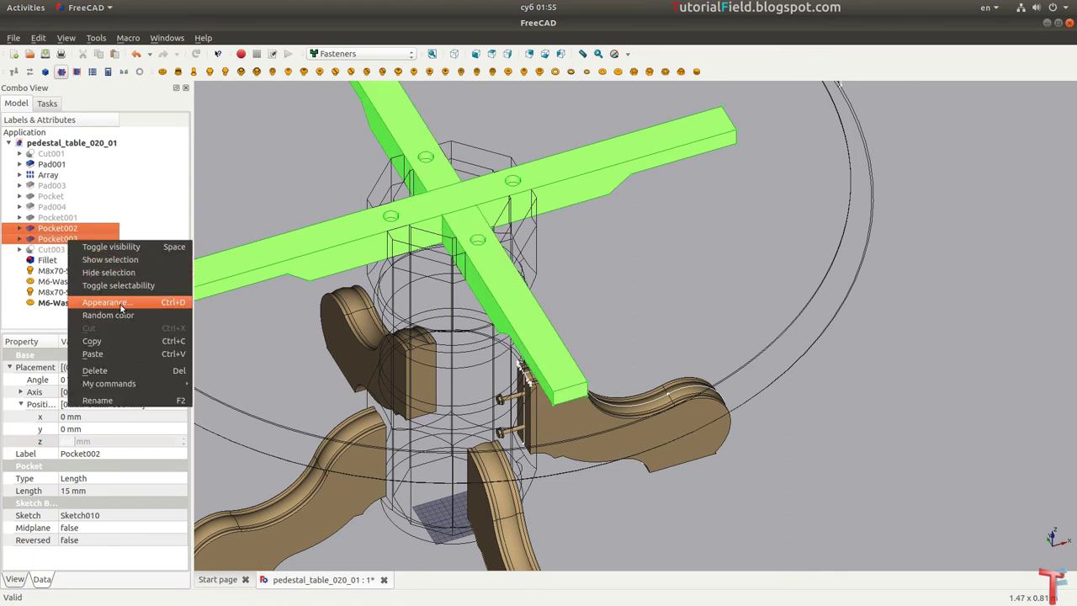
left_click(124, 307)
left_click(119, 64)
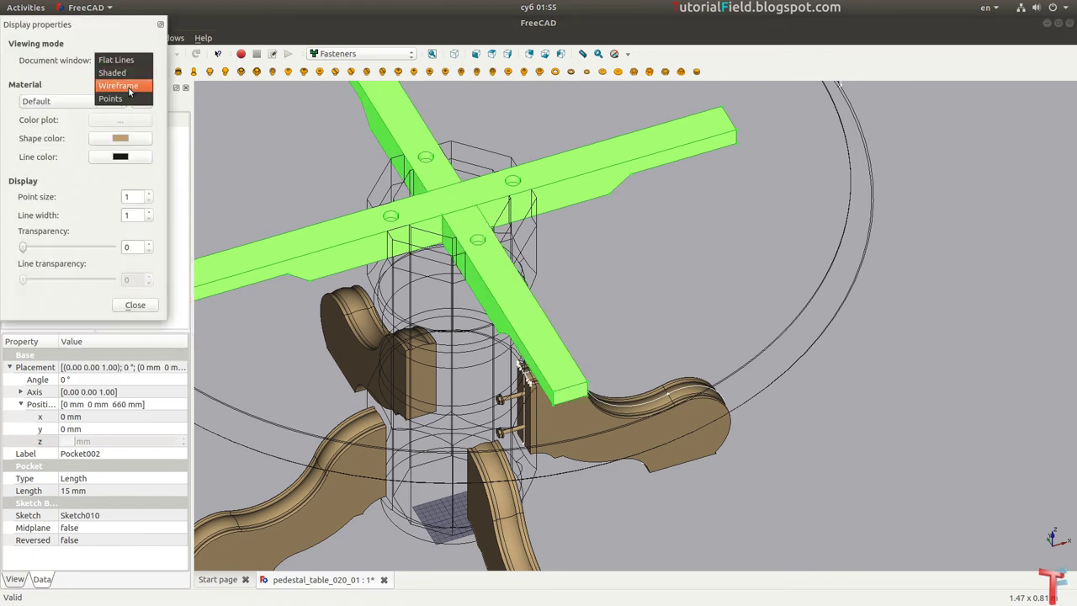
left_click(122, 85)
left_click(132, 306)
Step: Deselect the beams and view the central hub from the top, zoomed in
left_click(548, 303)
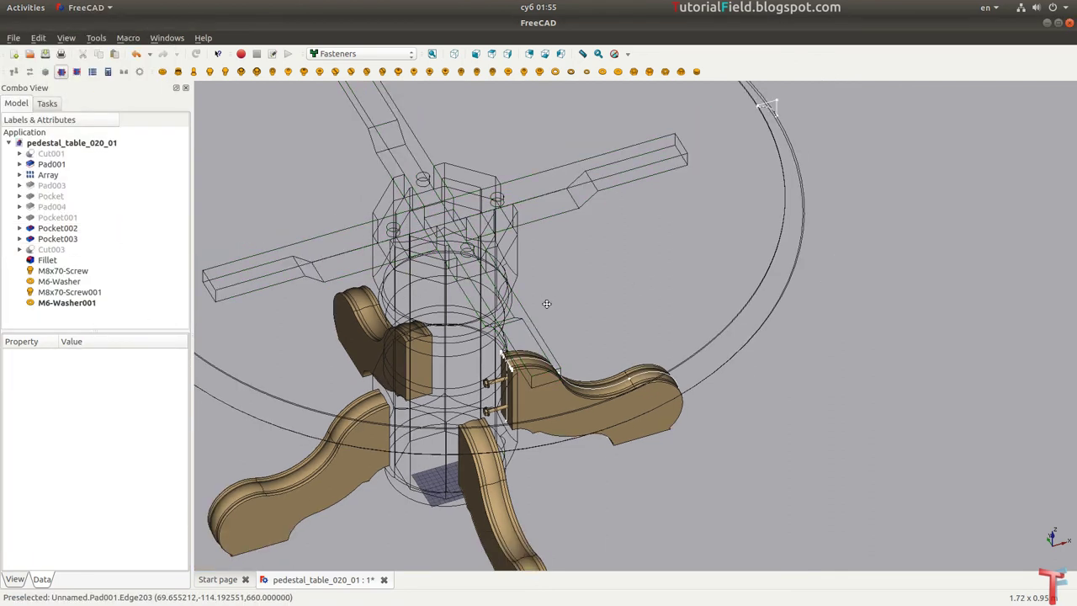
scroll(574, 357, "up", 2)
scroll(596, 273, "up", 2)
key("0")
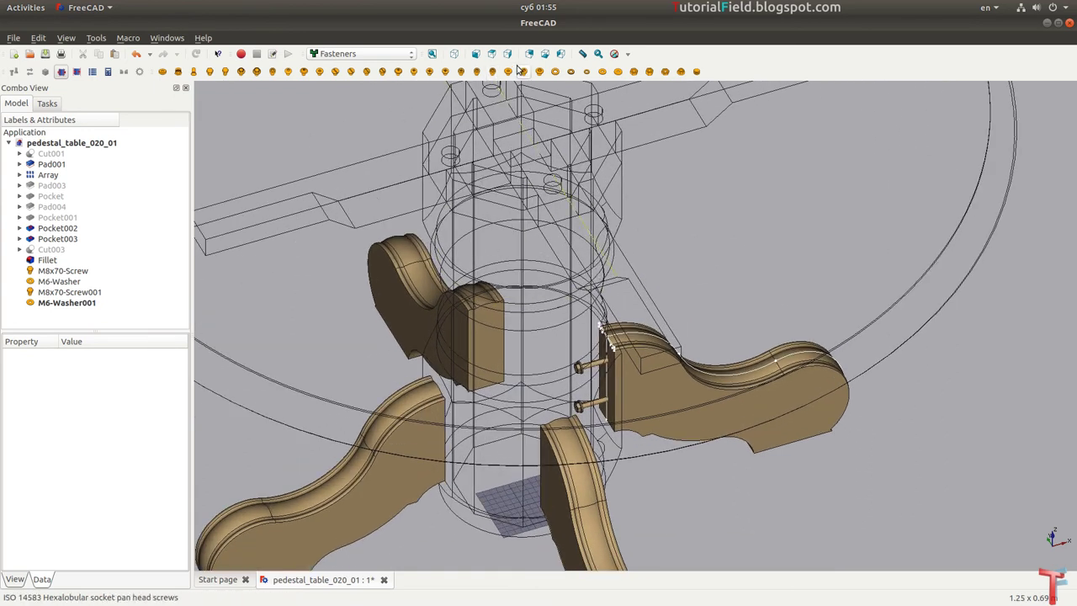
left_click(492, 53)
scroll(594, 288, "up", 4)
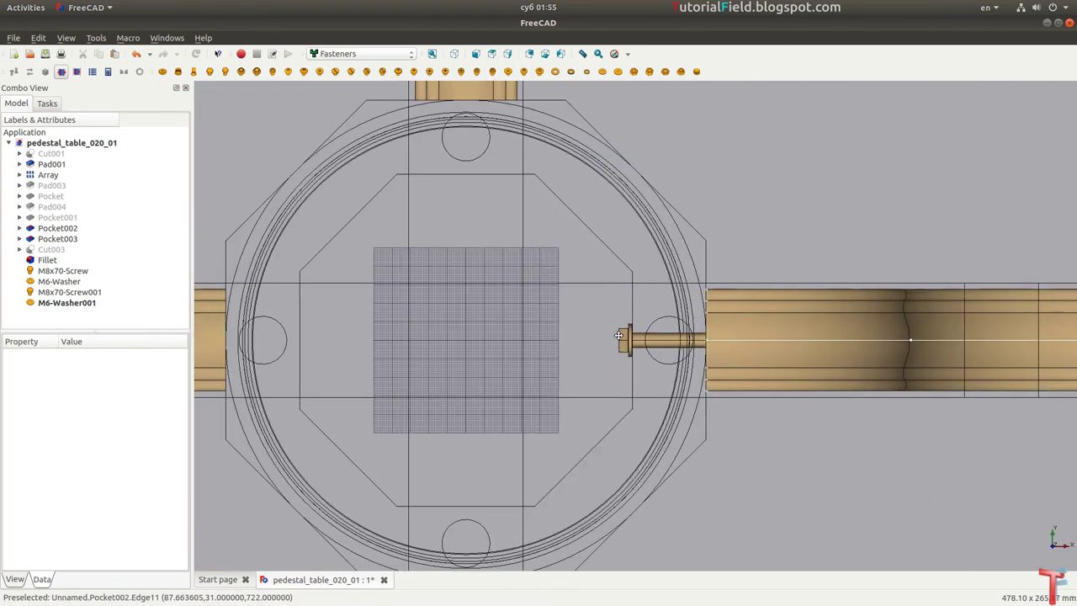
middle_click_drag(693, 337, 715, 336)
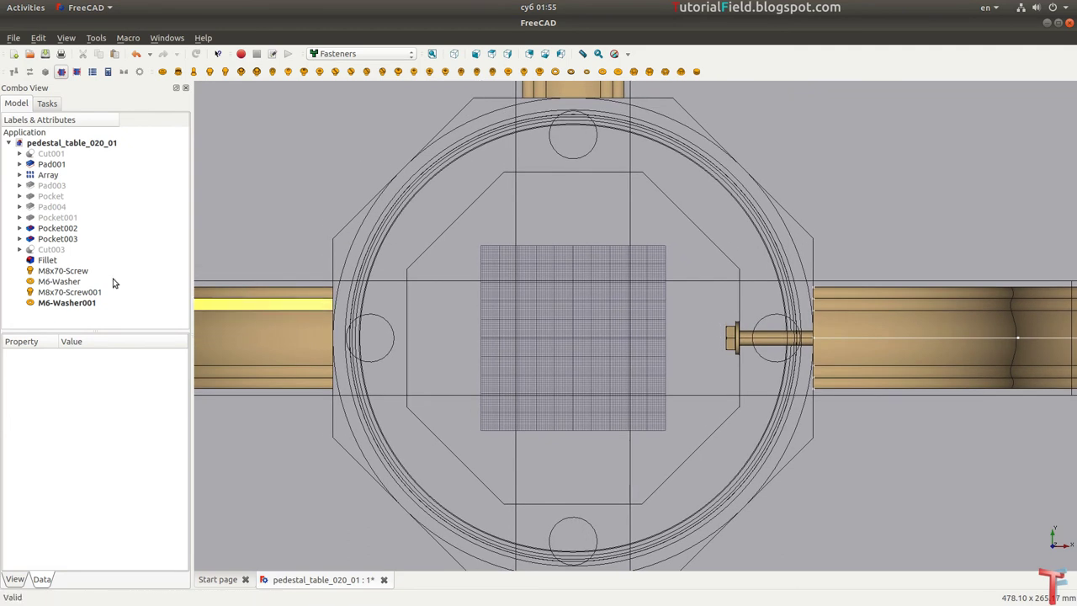
Step: Duplicate the two M8x70 bolts and their washers and switch to the Draft workbench
left_click(63, 270)
left_click(74, 303, "shift")
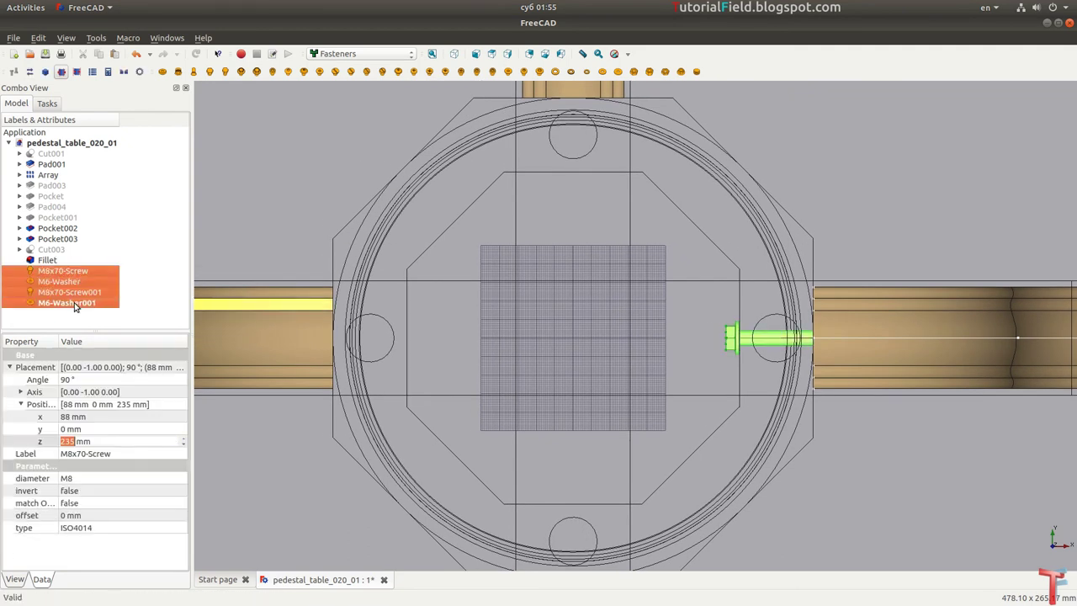
key("ctrl+v")
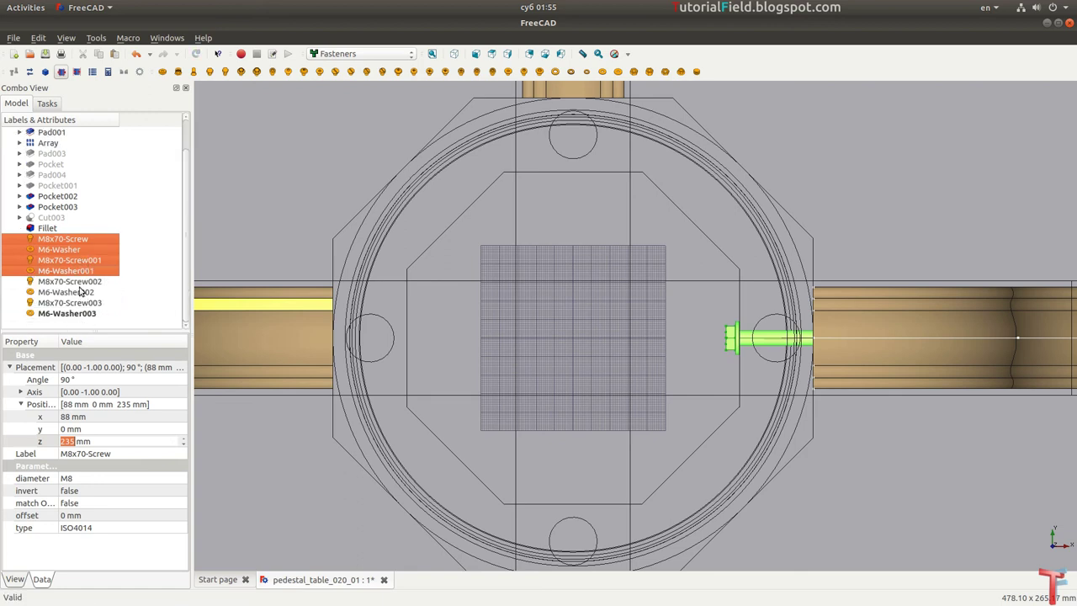
left_click(348, 53)
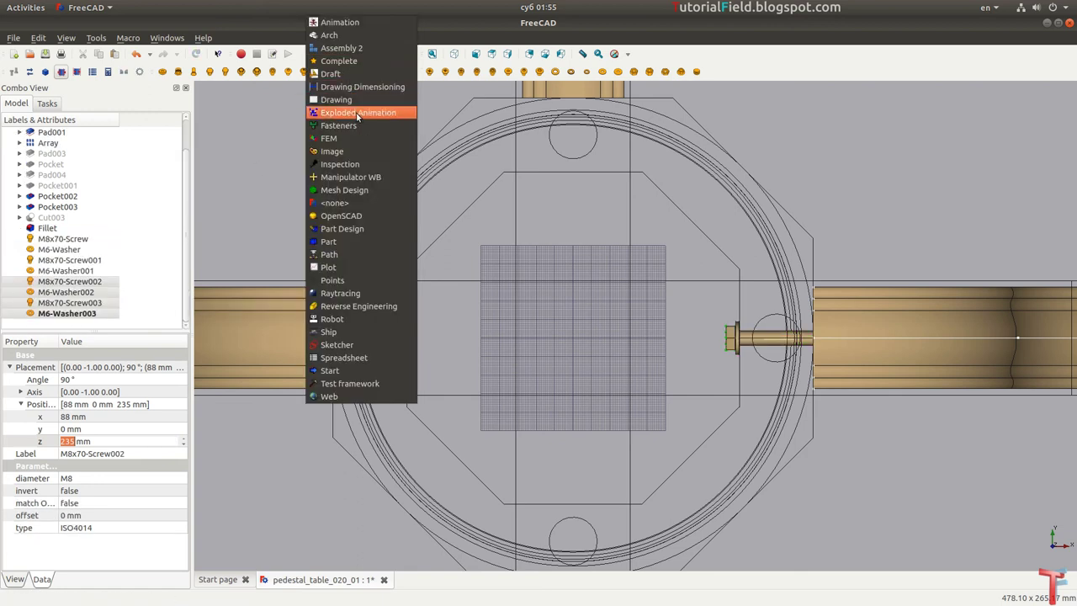
left_click(352, 74)
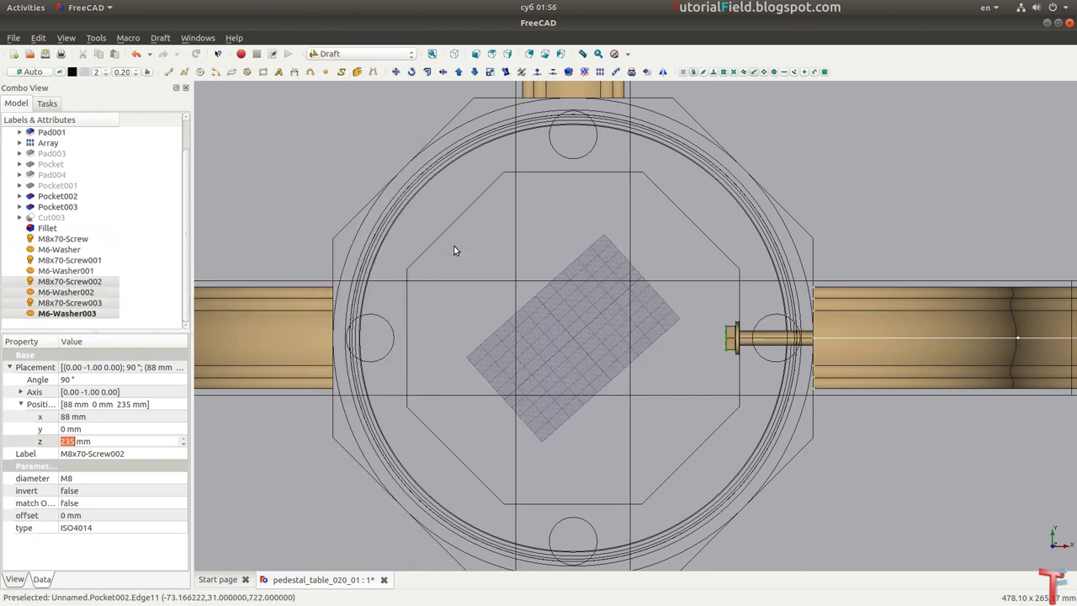
Step: Rotate the copied bolts and washers 90° about centre 0,0,0 onto the next leg
left_click(410, 71)
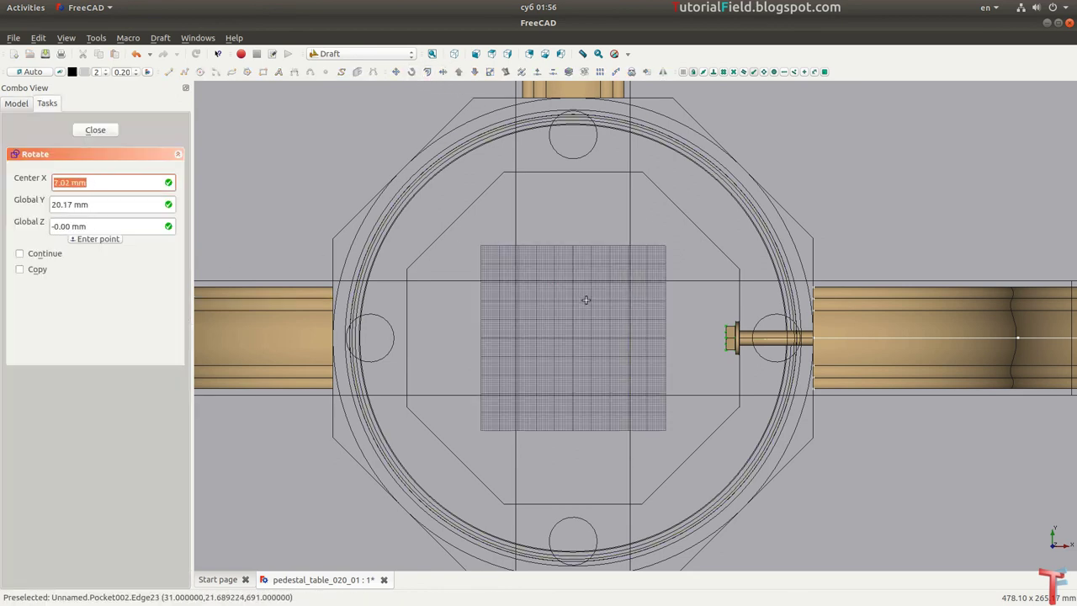
type("0")
key("Tab")
type("0")
key("Tab")
type("0")
key("Return")
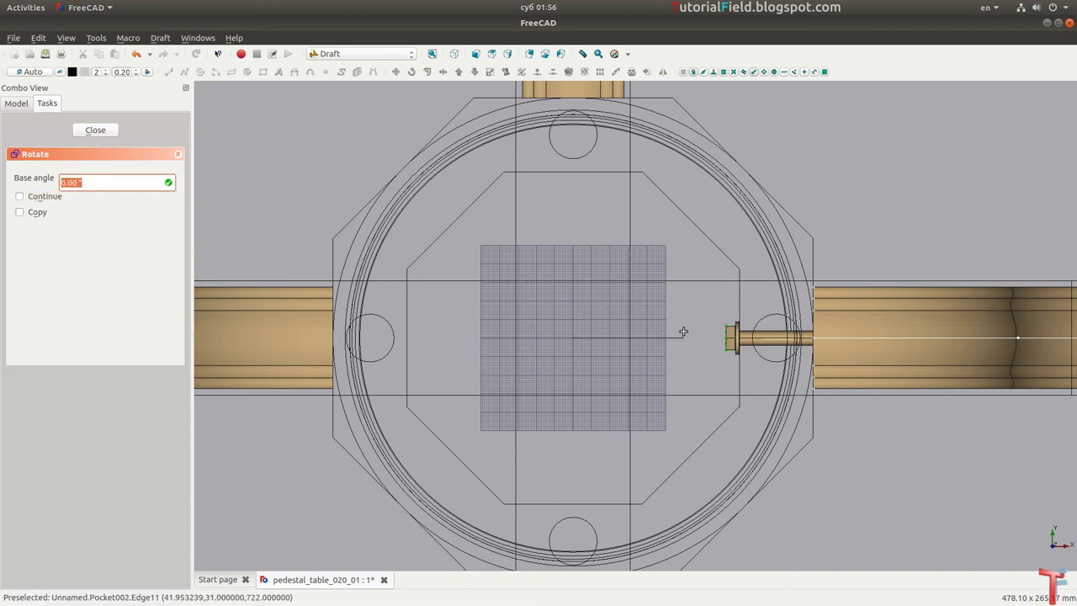
key("Return")
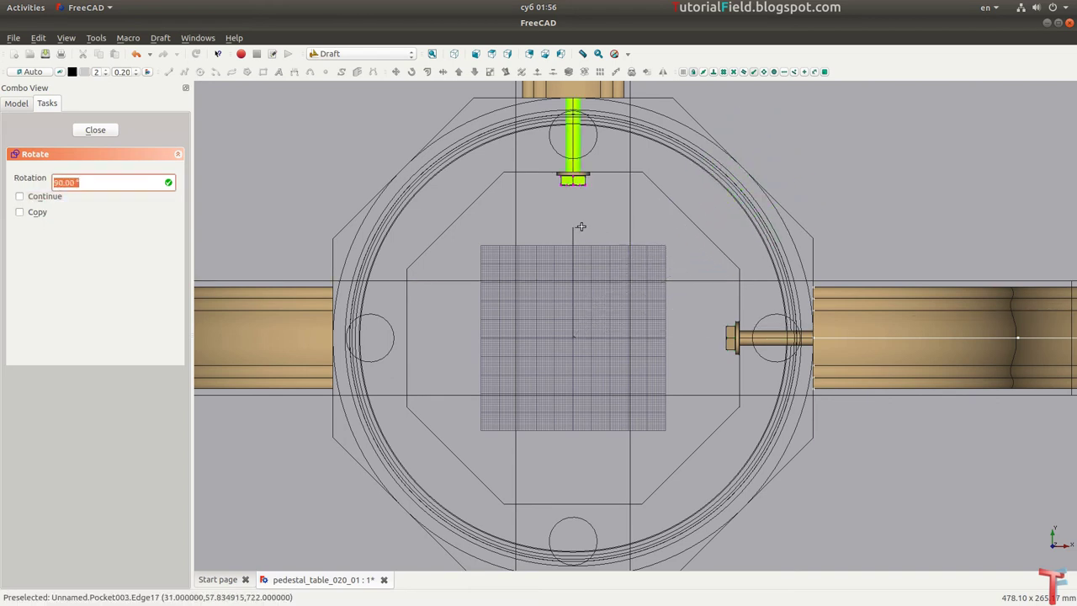
key("Return")
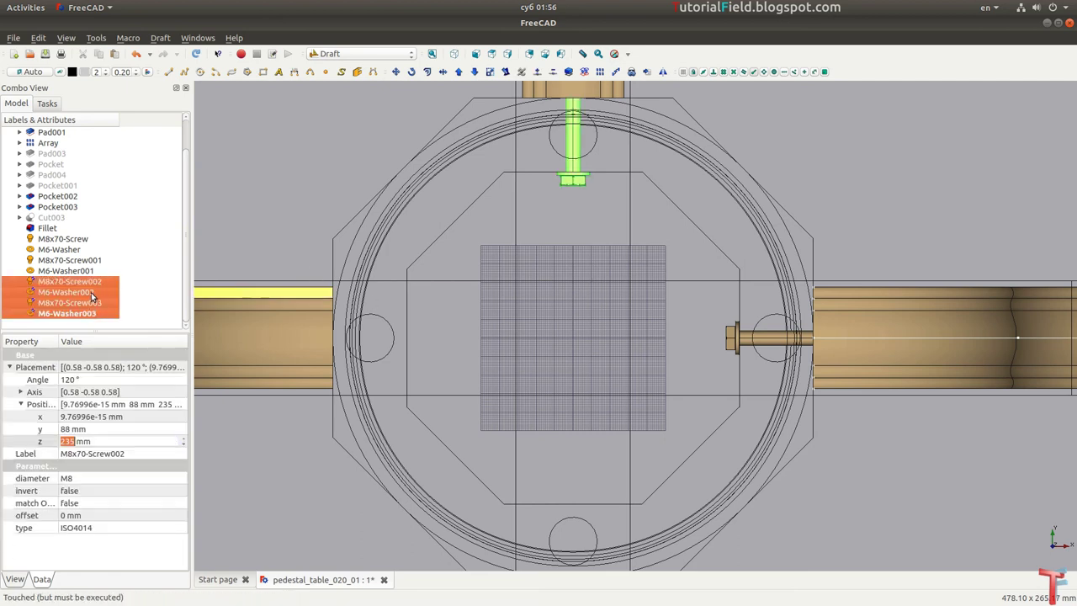
Step: Copy the rotated set and rotate the new copies another 90° about the origin
key("ctrl+c")
key("ctrl+v")
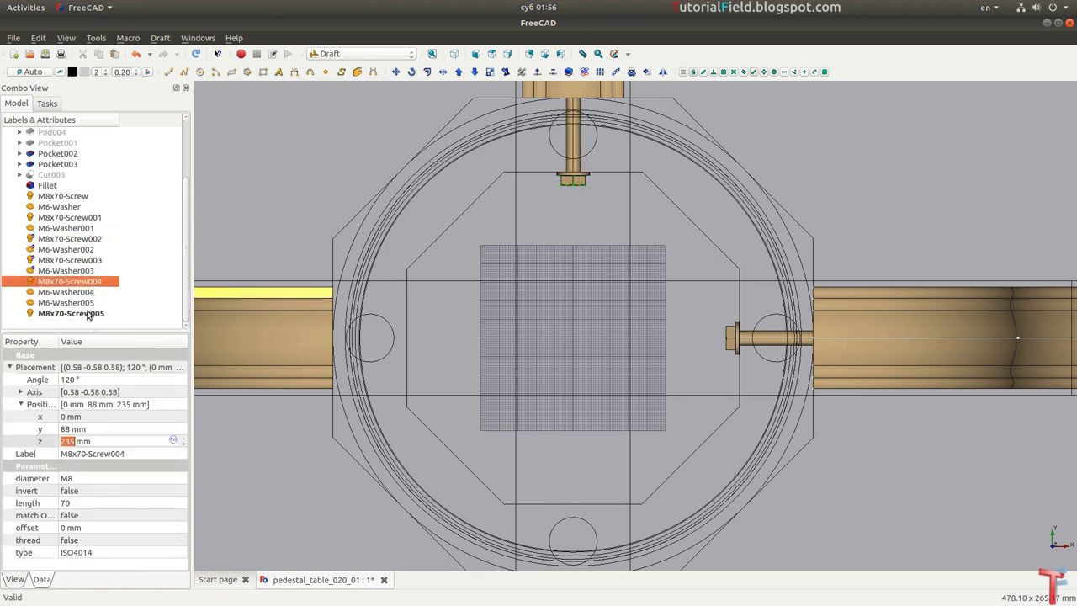
left_click(410, 72)
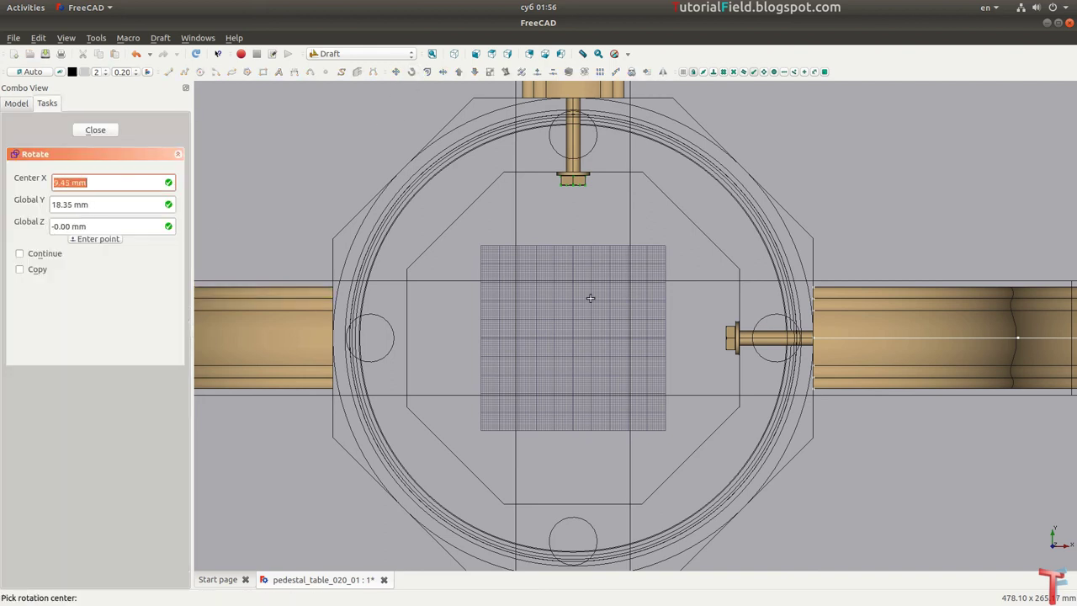
type("0")
key("Return")
type("0")
key("Return")
type("0")
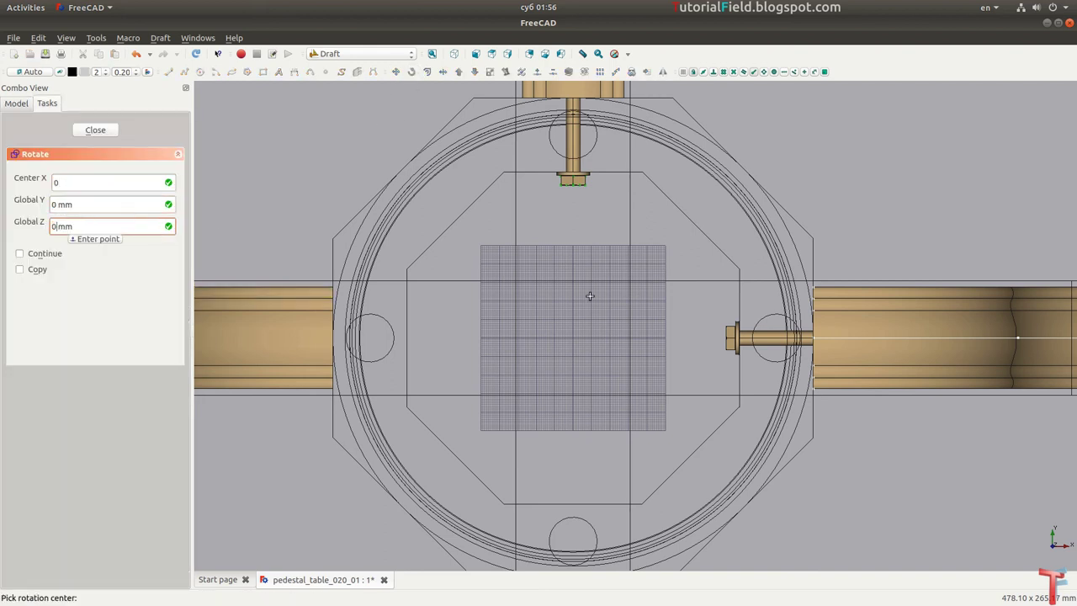
key("Return")
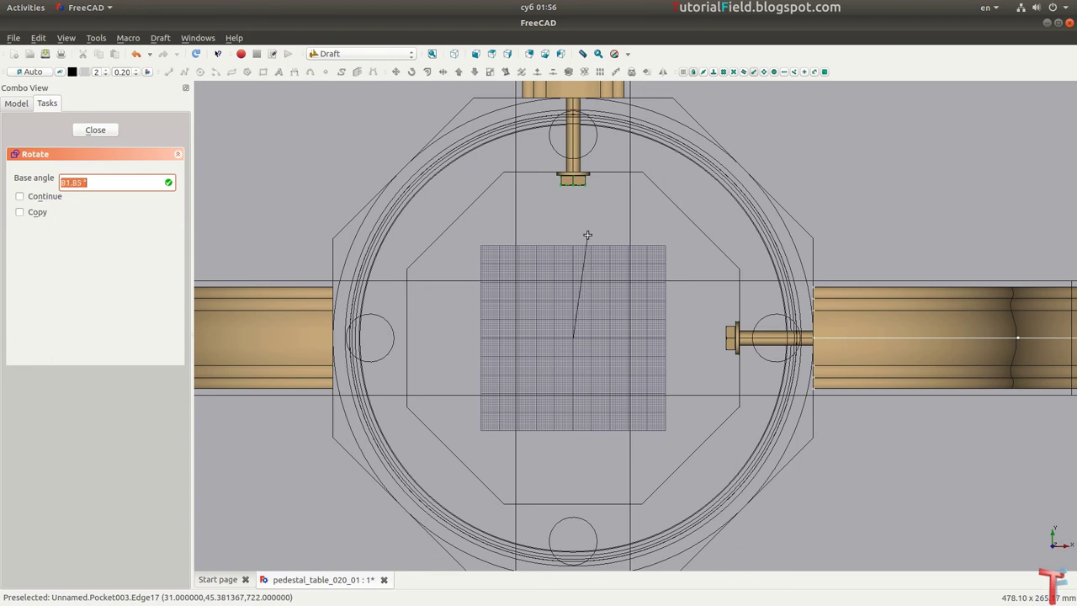
type("0")
key("Return")
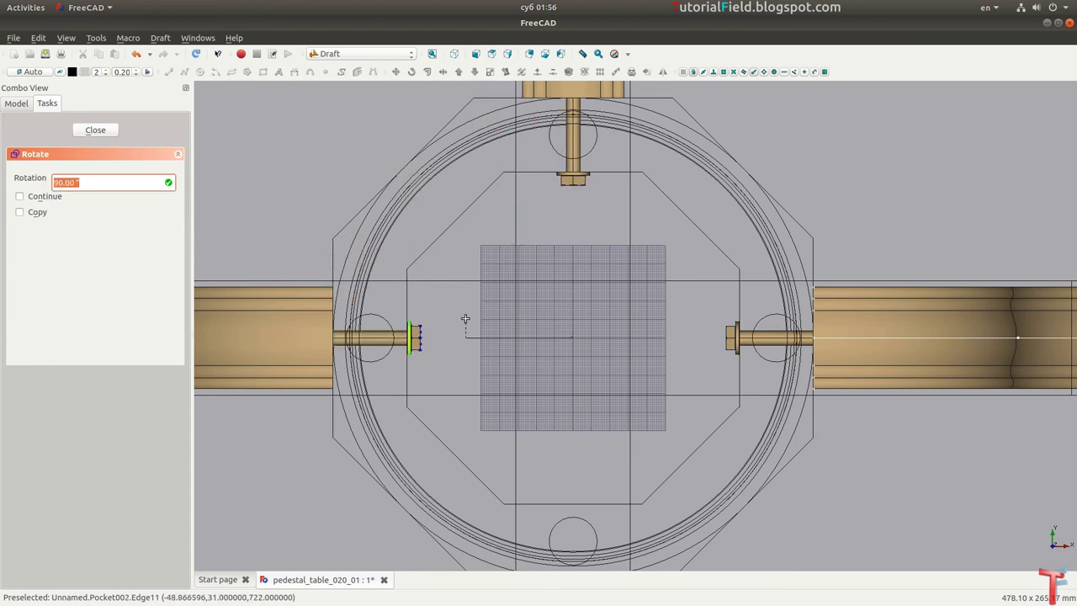
key("Return")
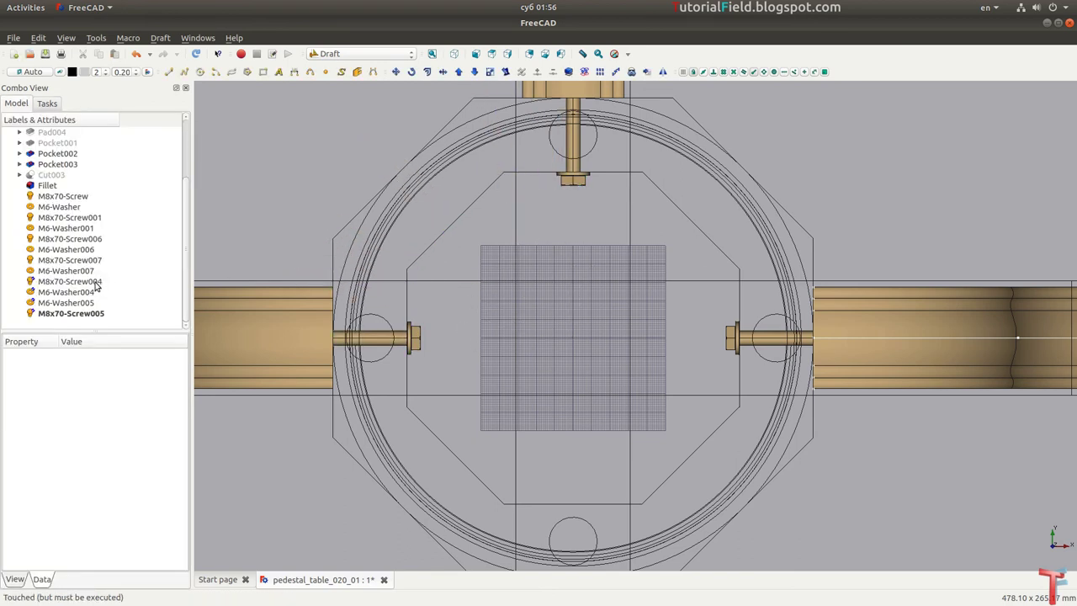
Step: Copy and paste the last rotated bolts and washers, then select the new copies
left_click(97, 281)
left_click(90, 314, "shift")
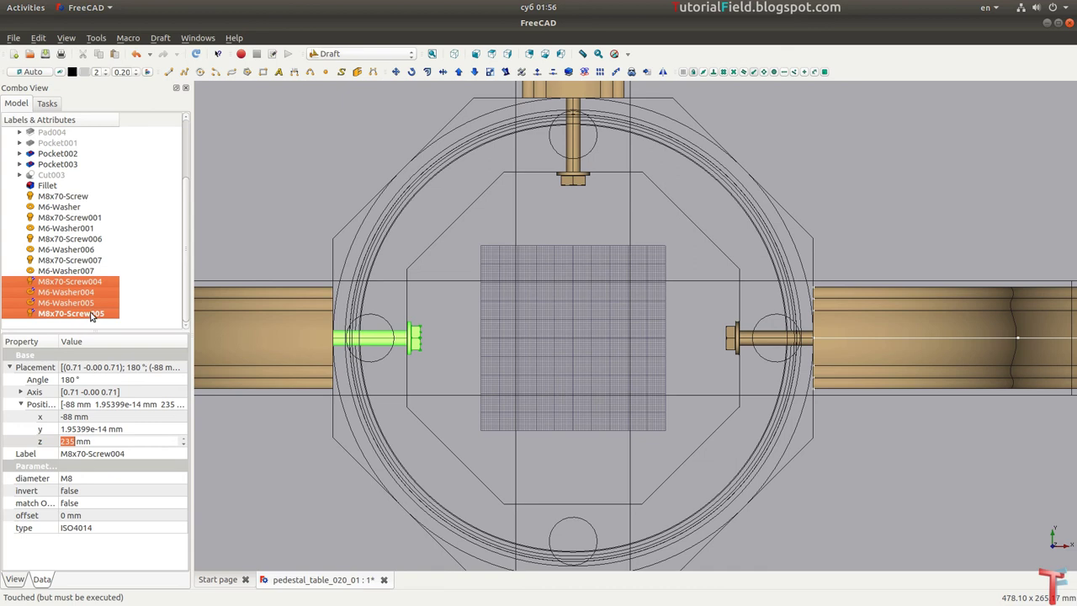
key("ctrl+c")
key("ctrl+v")
left_click(84, 282)
left_click(108, 314, "shift")
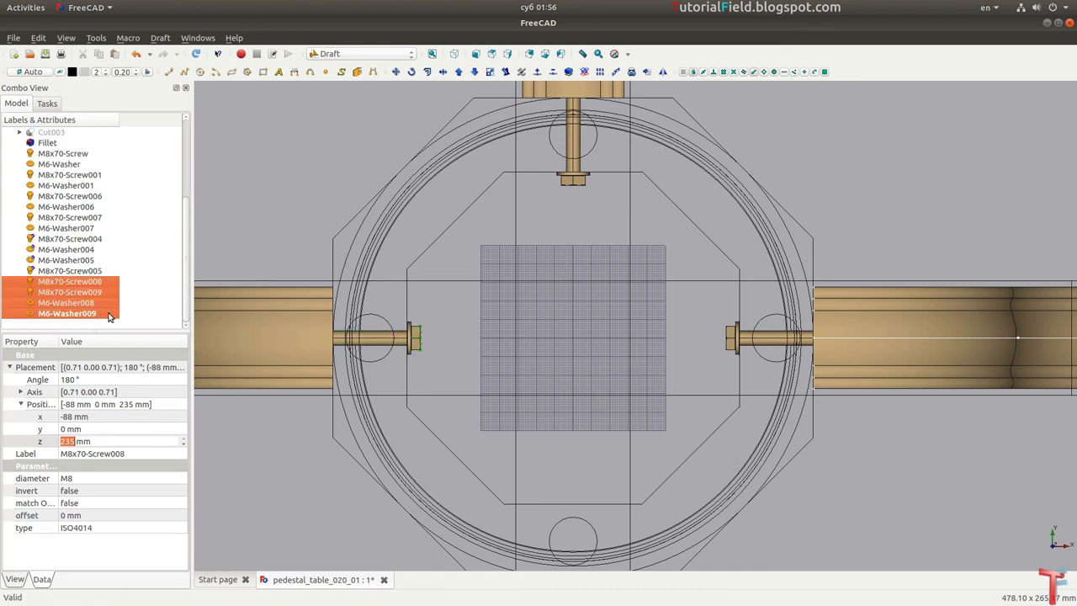
Step: Rotate the newest copies 90° about the origin onto the remaining leg and inspect them
left_click(412, 72)
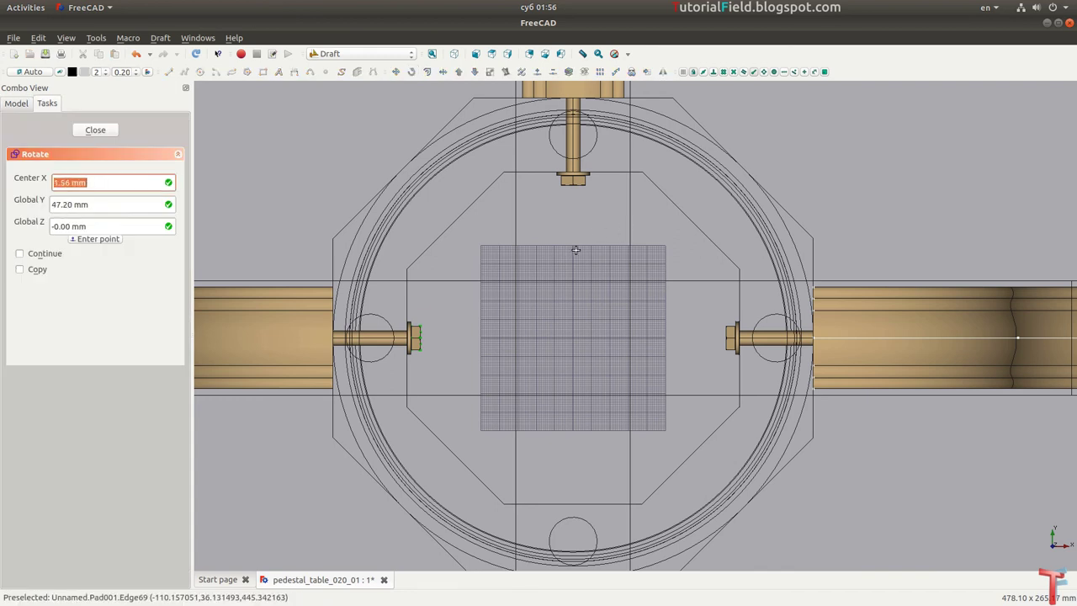
type("0")
key("Tab")
type("0")
key("Tab")
key("Return")
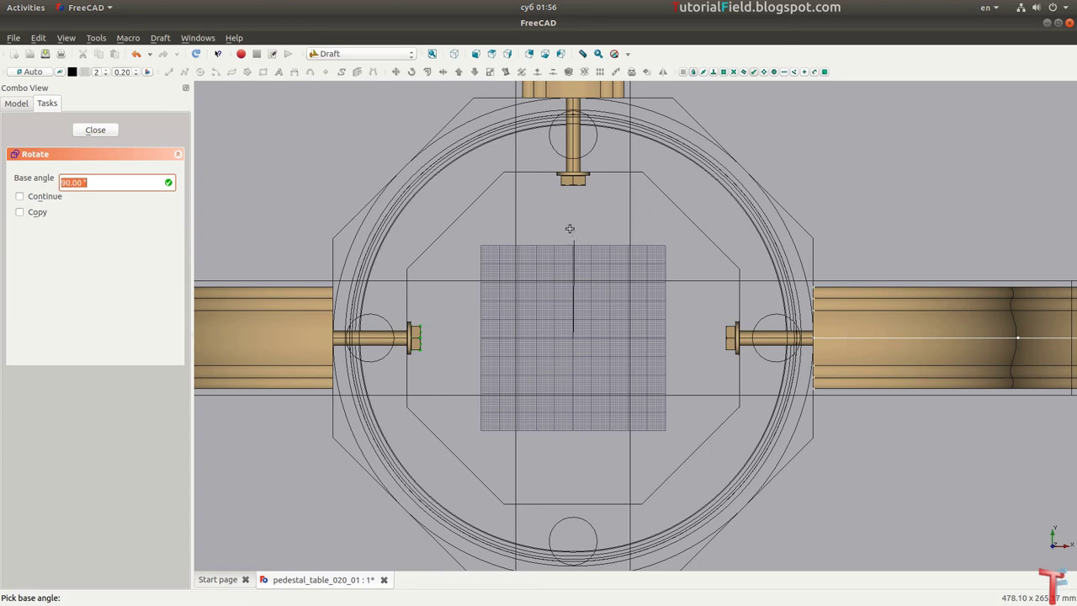
left_click(571, 228)
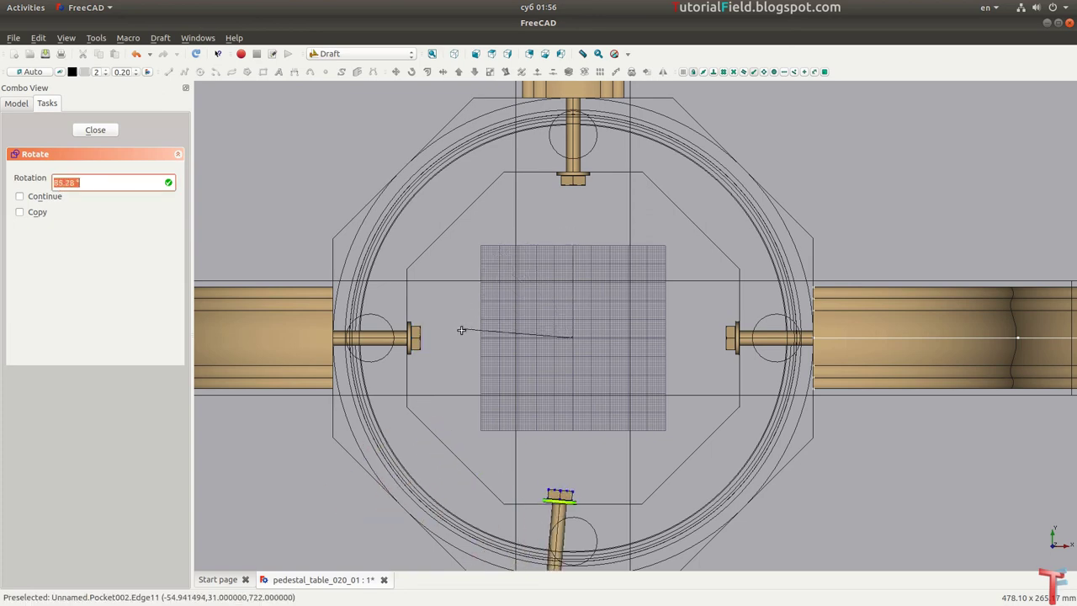
left_click(460, 337)
mouse_move(603, 365)
middle_mouse_down()
mouse_move(634, 437)
mouse_move(574, 413)
middle_mouse_up()
scroll(634, 437, "up", 3)
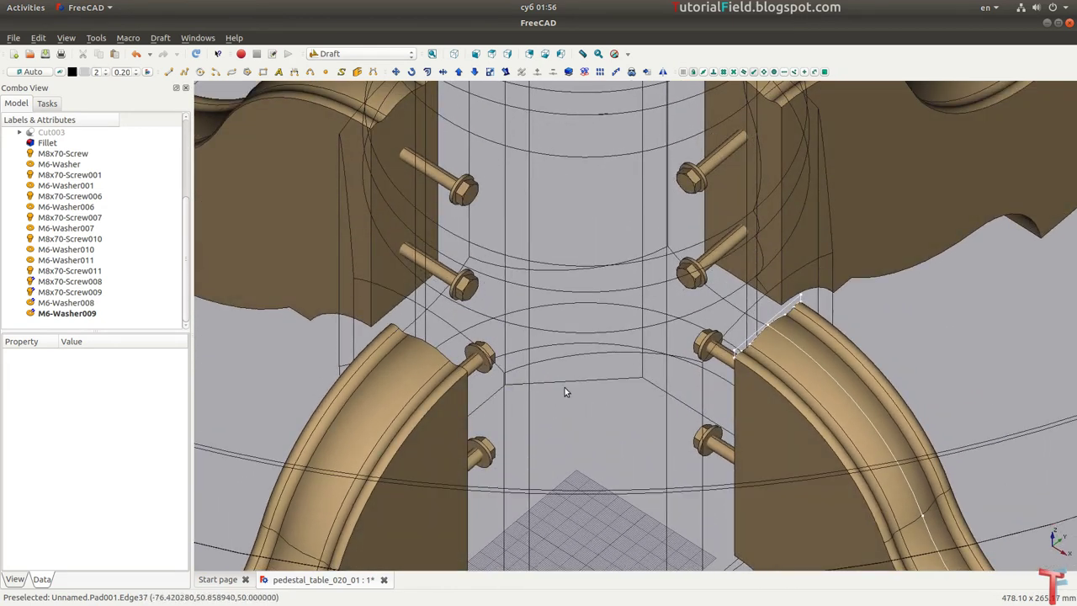
Step: Give all the bolts and washers a Chrome material in their appearance settings
left_click(63, 153)
left_click(56, 313, "shift")
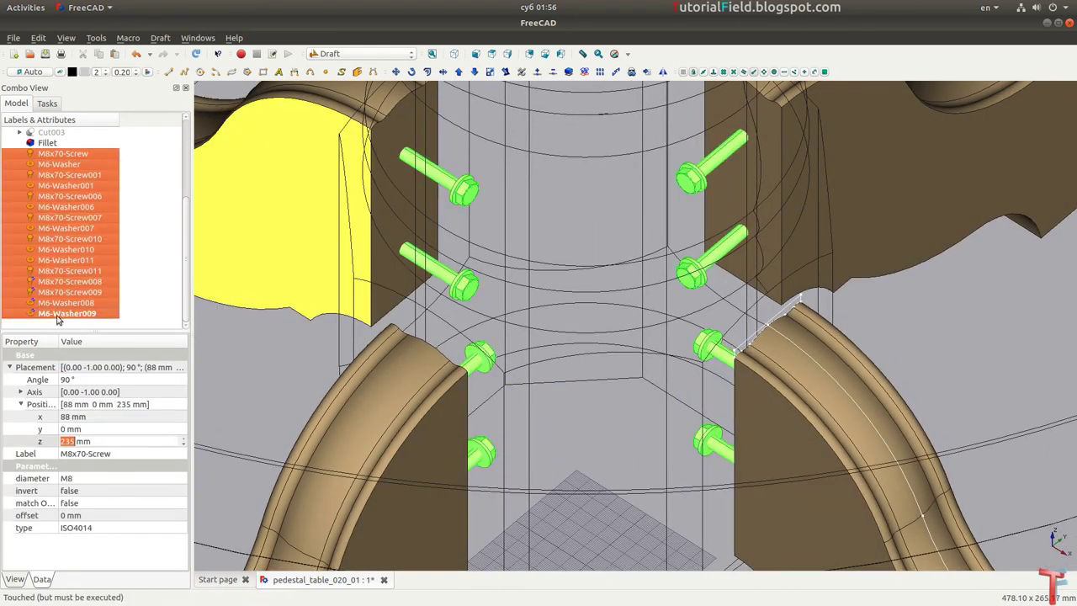
right_click(58, 315)
left_click(109, 381)
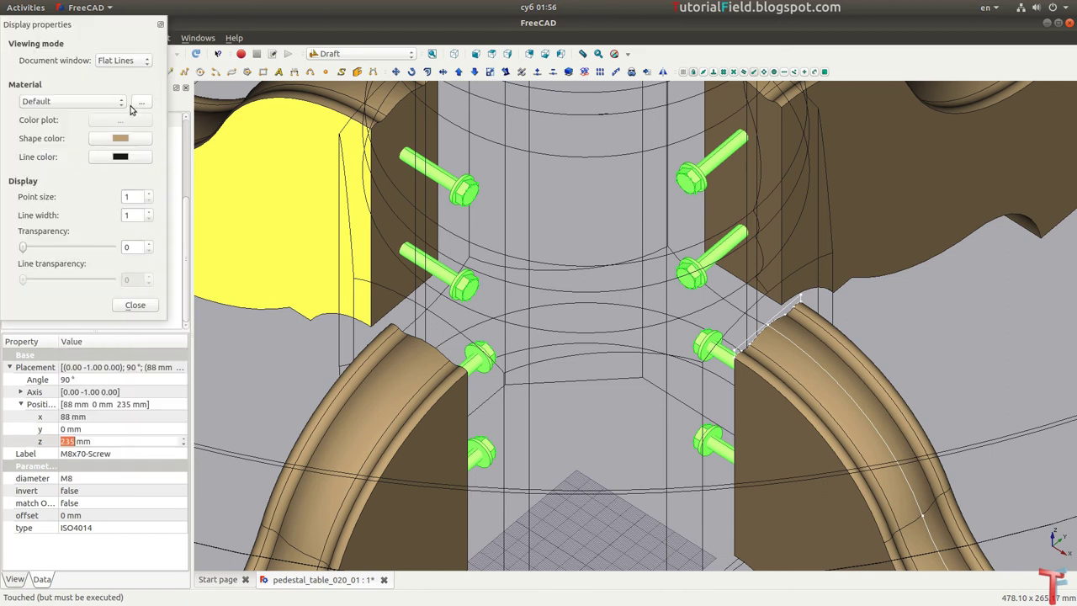
left_click(72, 101)
left_click(38, 152)
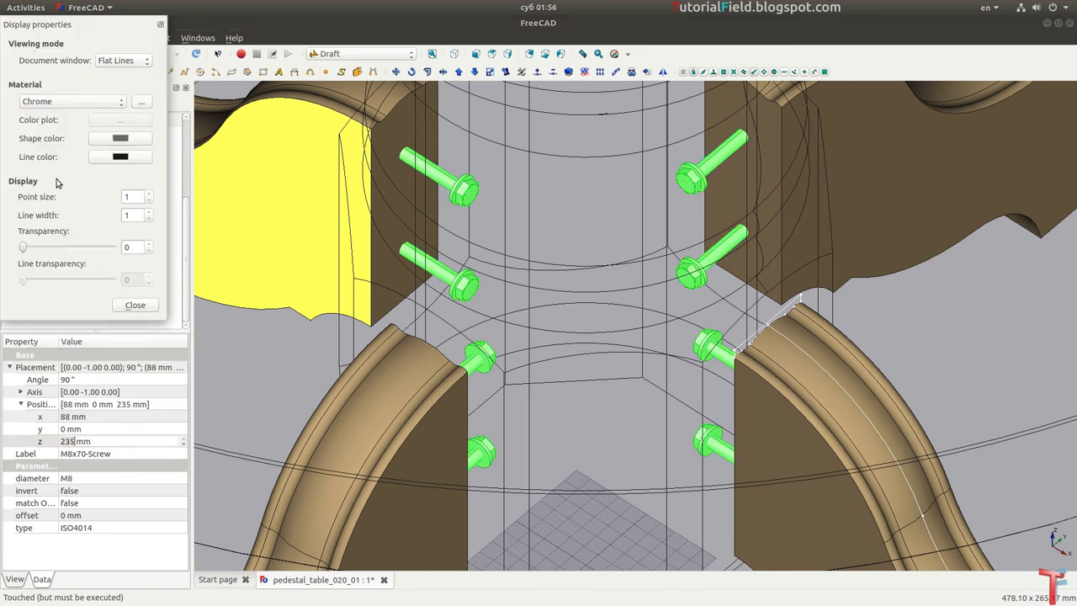
left_click(133, 306)
Step: Inspect the bolts, then show the whole table fitted in an axonometric view
scroll(540, 286, "down", 2)
left_click(553, 235)
scroll(540, 286, "down", 1)
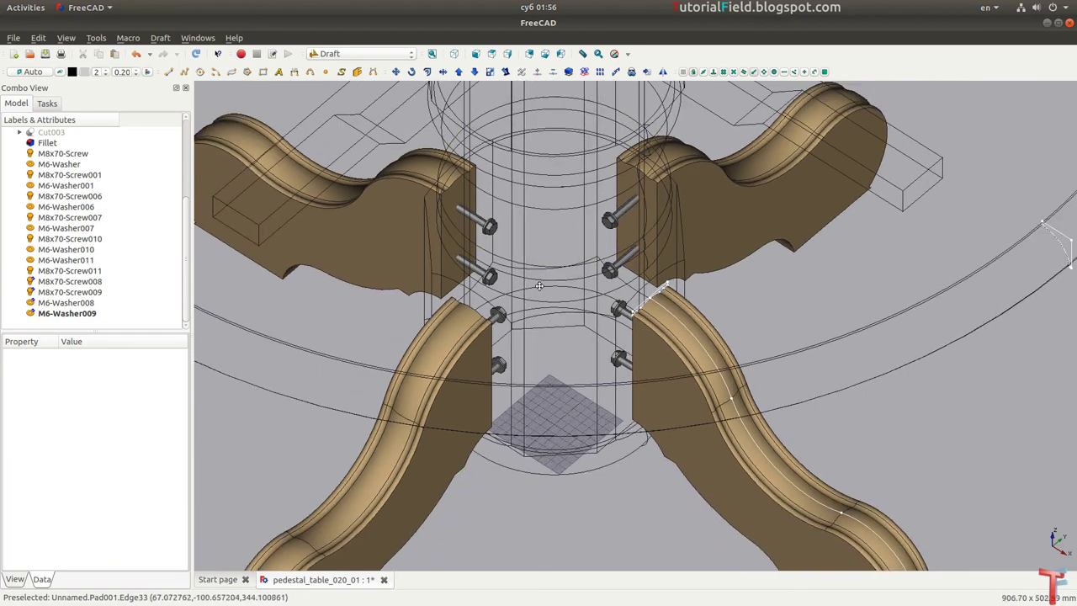
mouse_move(540, 286)
middle_mouse_down()
mouse_move(585, 366)
mouse_move(515, 338)
mouse_move(479, 364)
middle_mouse_up()
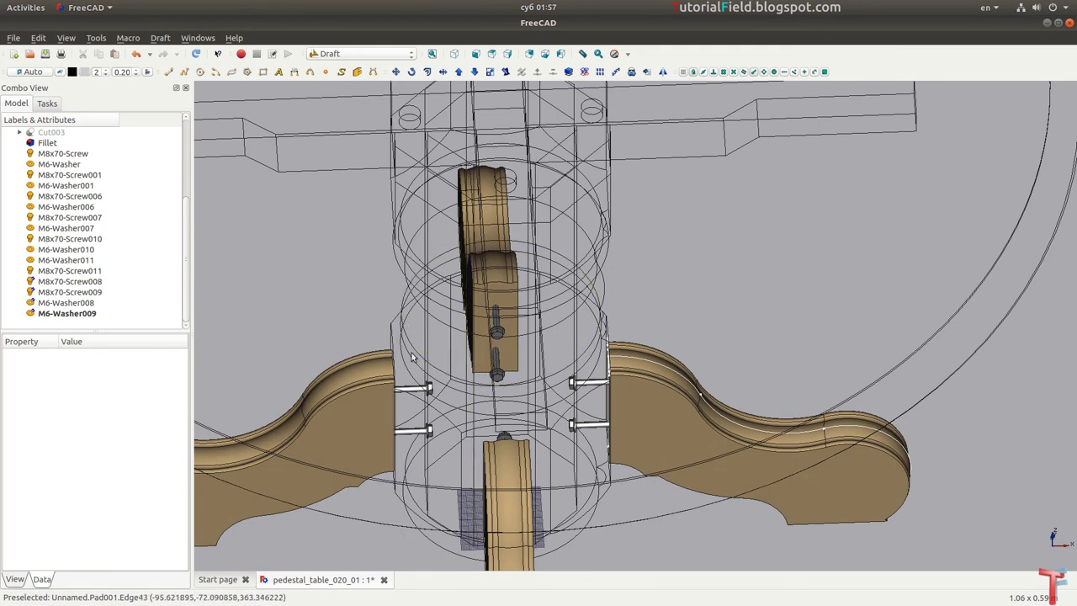
middle_click_drag(460, 357, 464, 285)
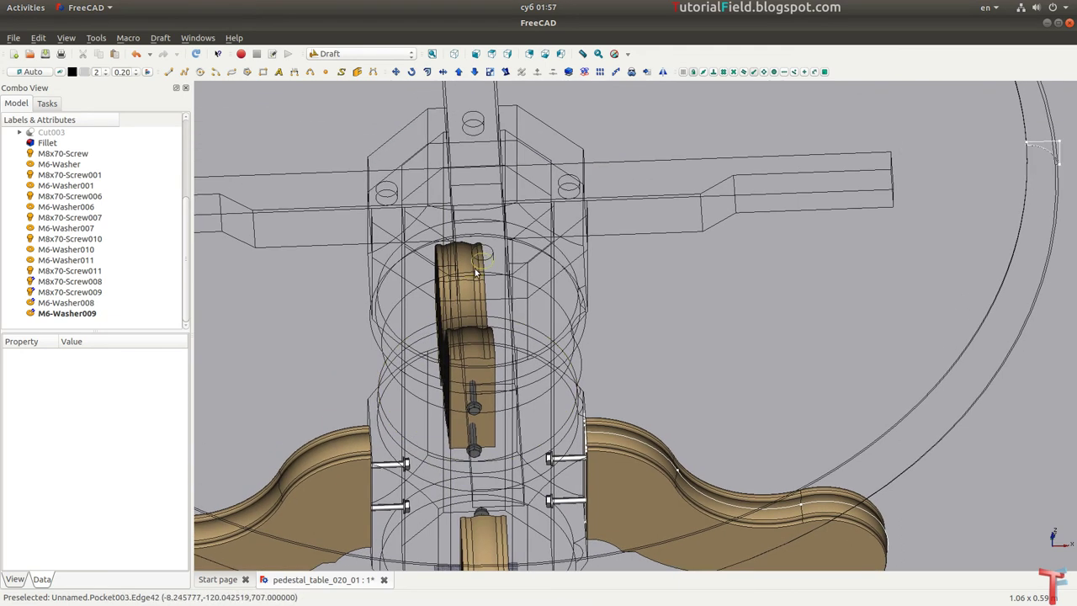
left_click(491, 53)
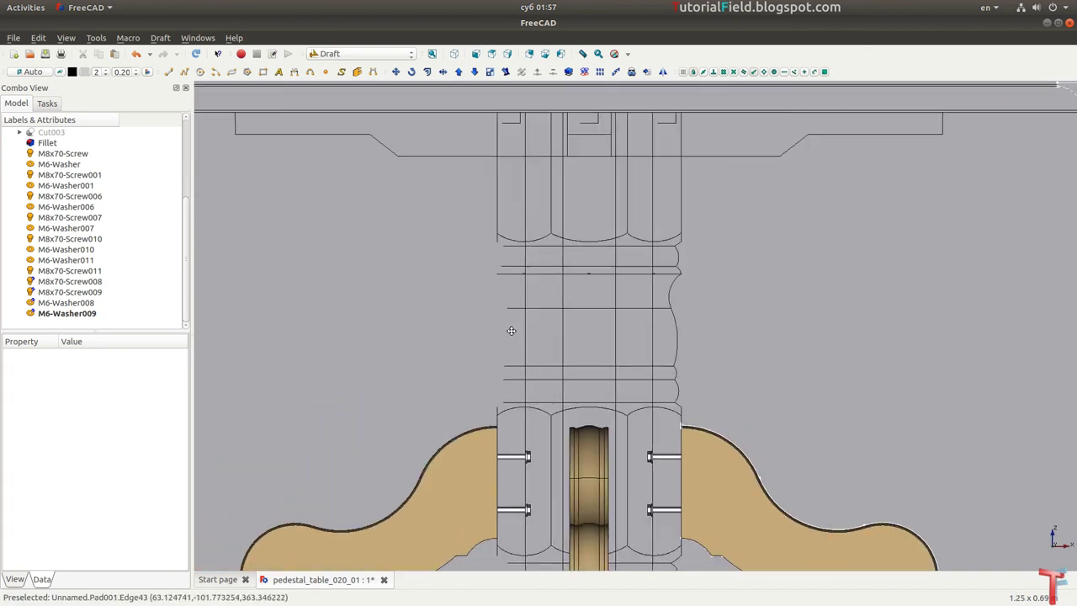
left_click(434, 56)
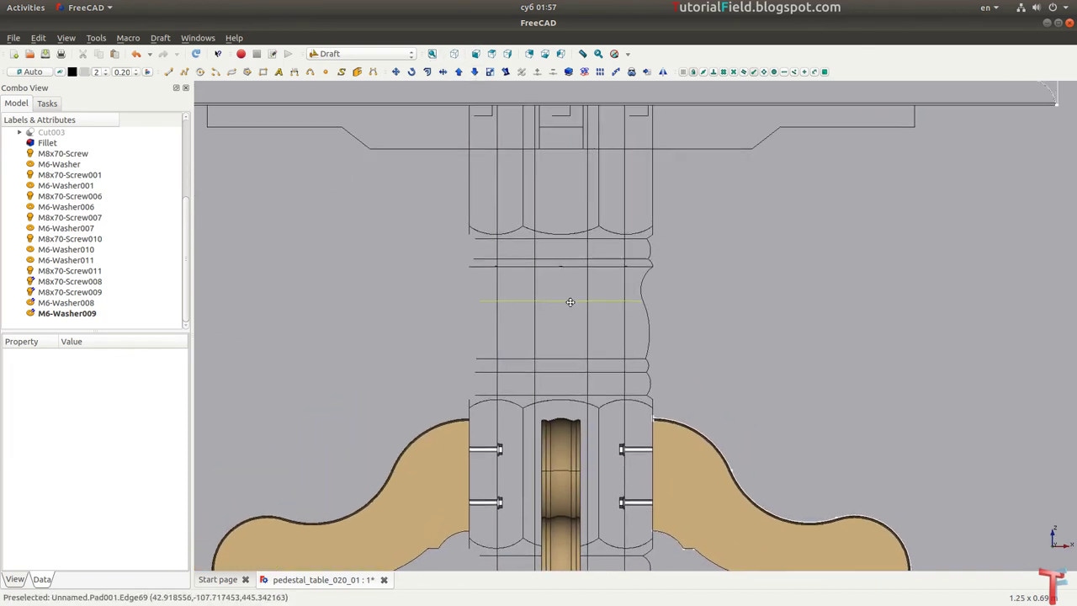
left_click(454, 53)
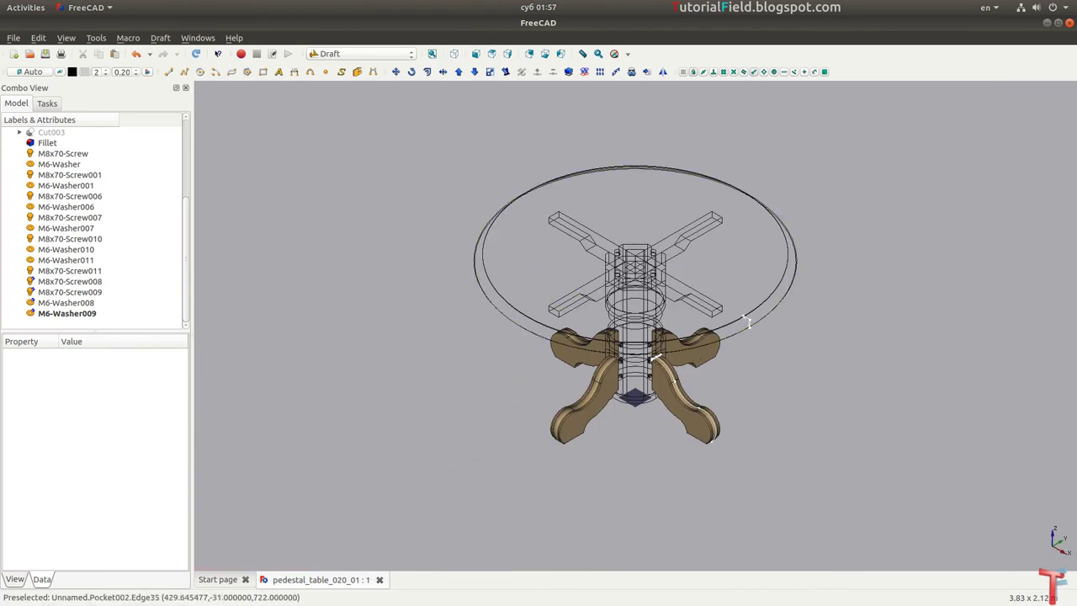
key("ctrl+r")
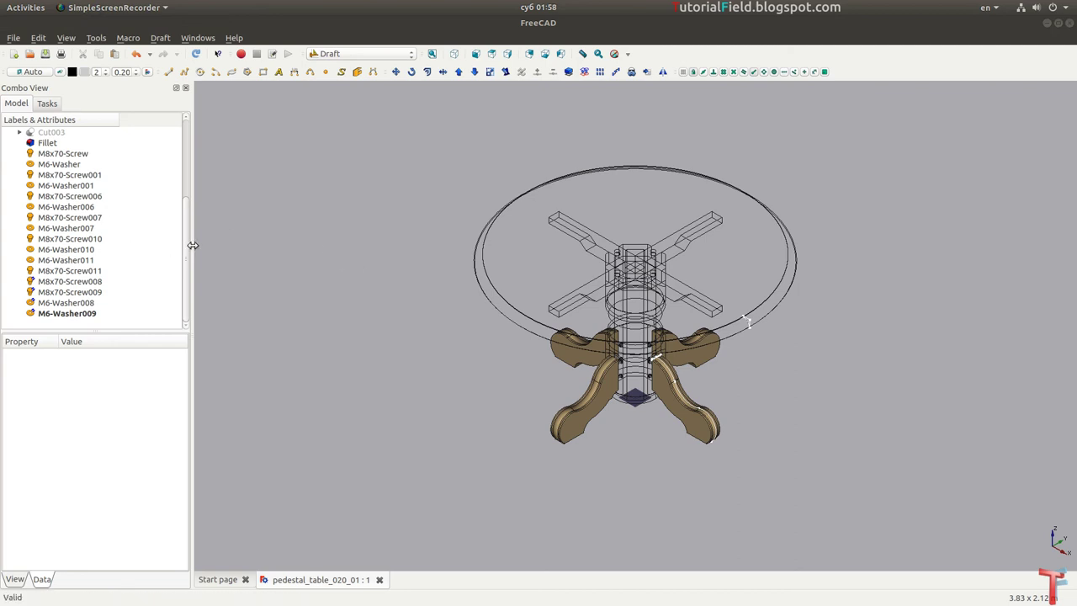
left_click_drag(188, 252, 133, 142)
Step: Create a new group in the document and name it Bolts_01
right_click(59, 148)
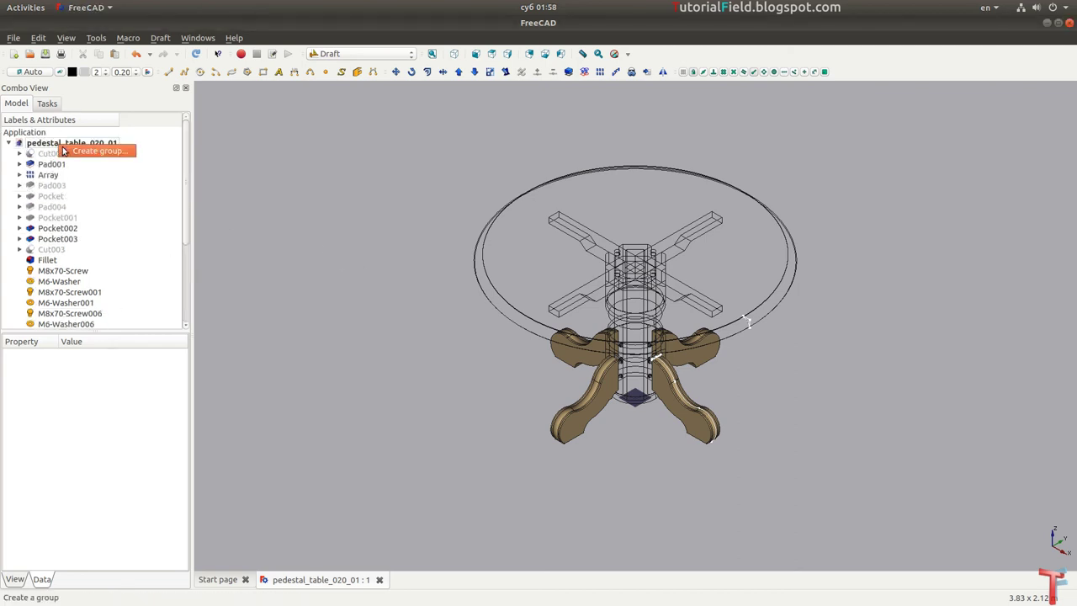
left_click(65, 153)
left_click(68, 314)
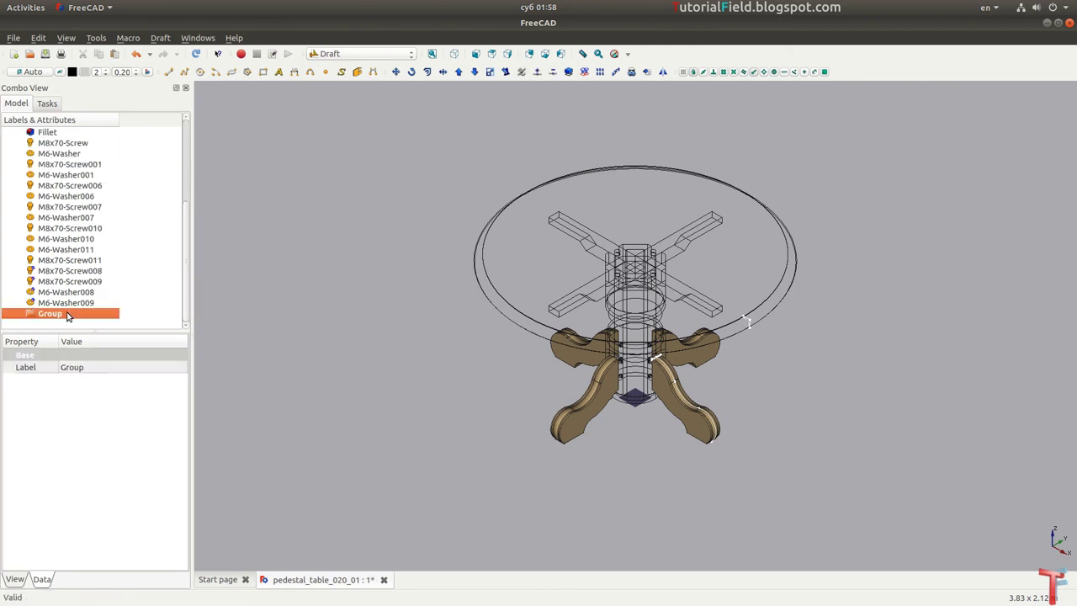
left_click(74, 316)
type("Bolts")
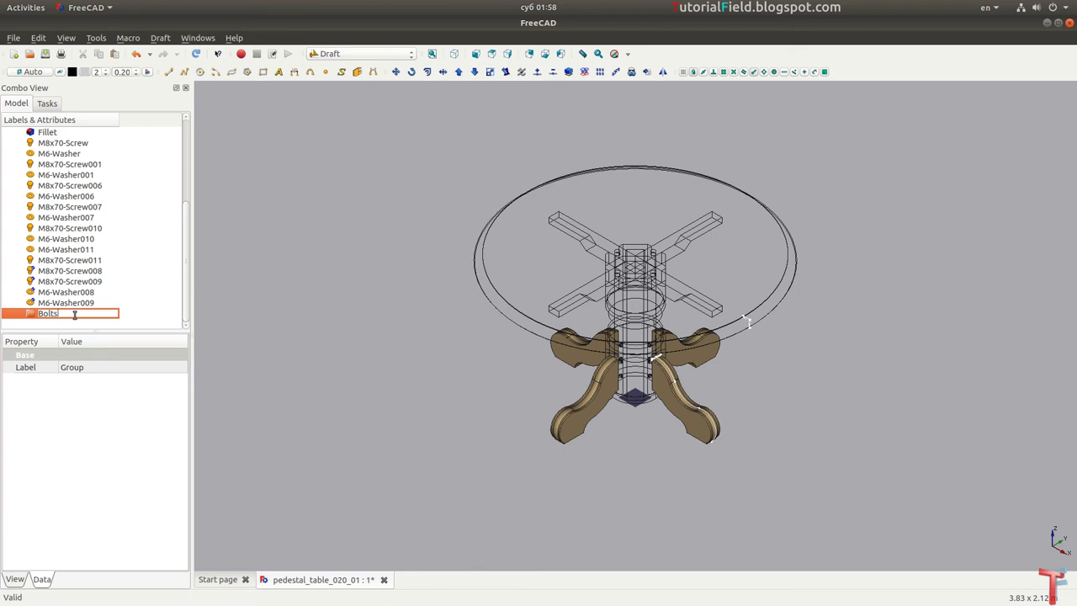
type("_01")
key("Return")
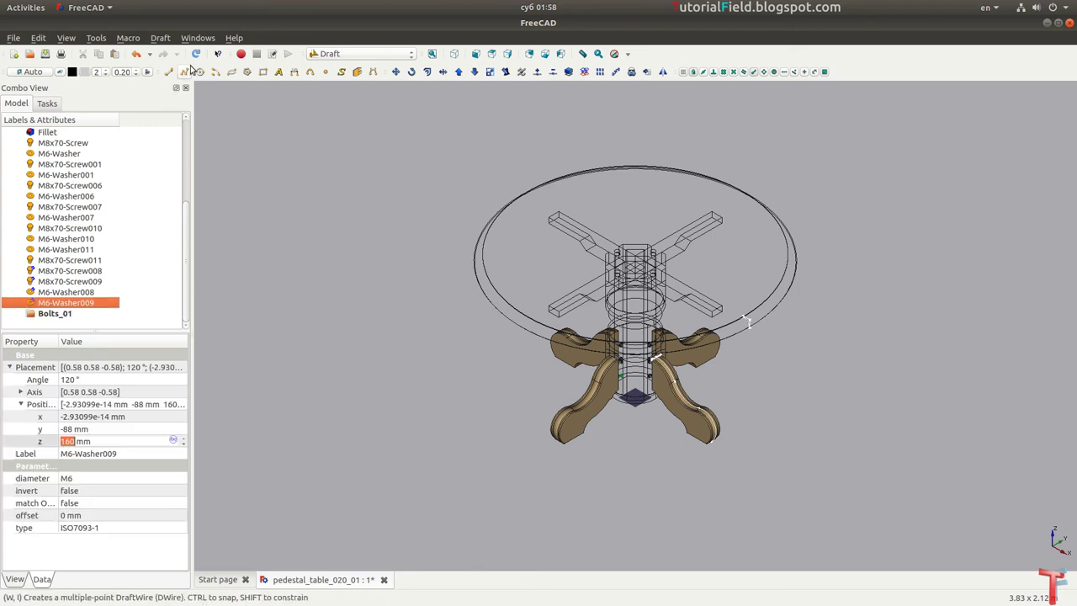
Step: Move all the M8x70 screws and washers into the Bolts_01 group
left_click(84, 144)
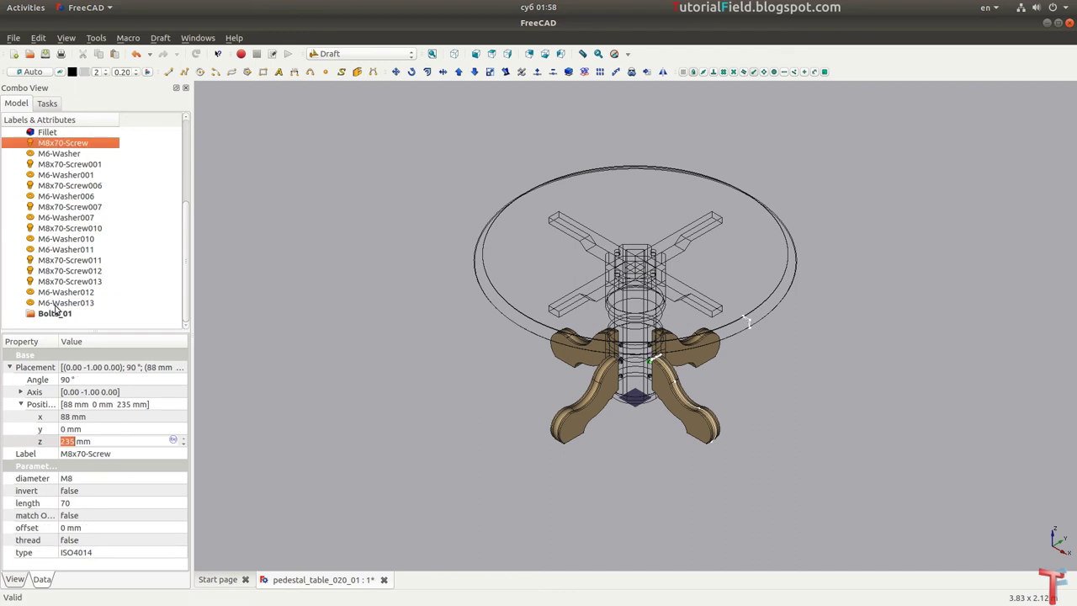
left_click(56, 303, "shift")
left_click_drag(55, 303, 57, 313)
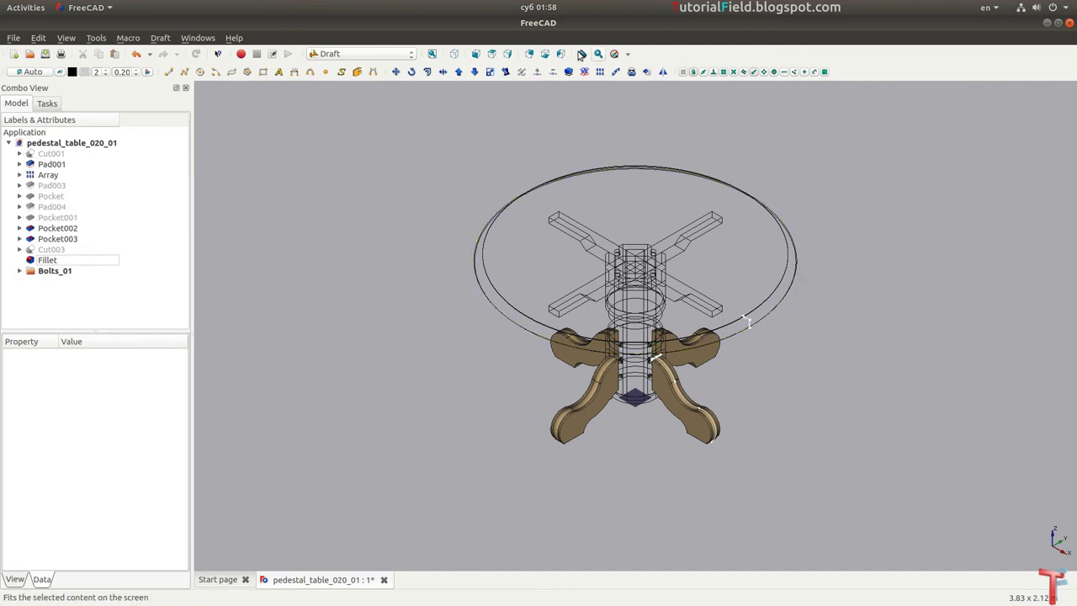
Step: In front view, select the right-hand screw in the pedestal and duplicate it
left_click(476, 54)
scroll(673, 421, "up", 2)
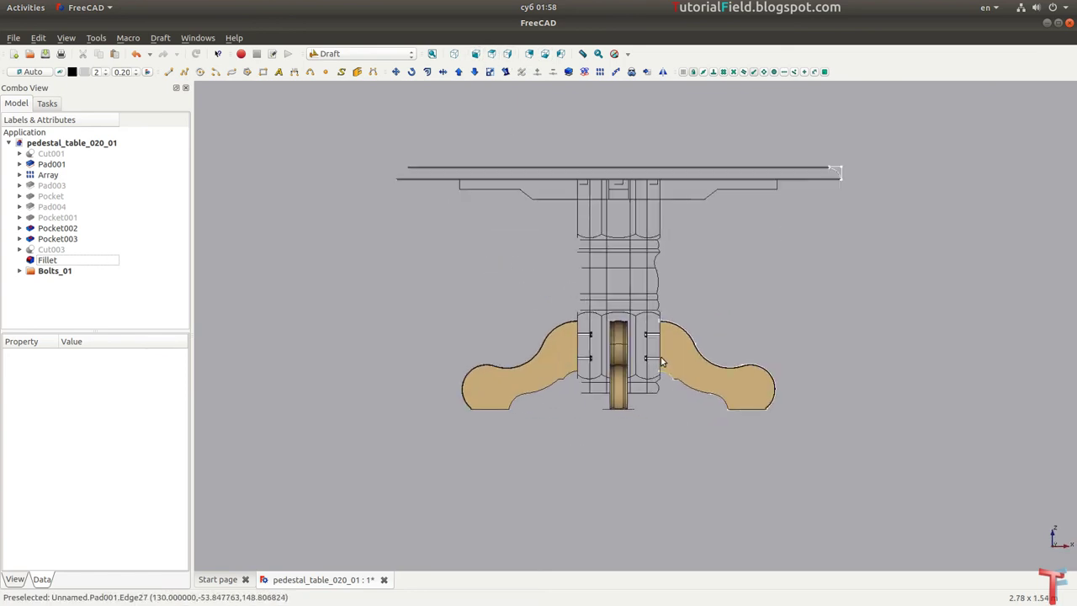
scroll(641, 318, "up", 5)
left_click(636, 283)
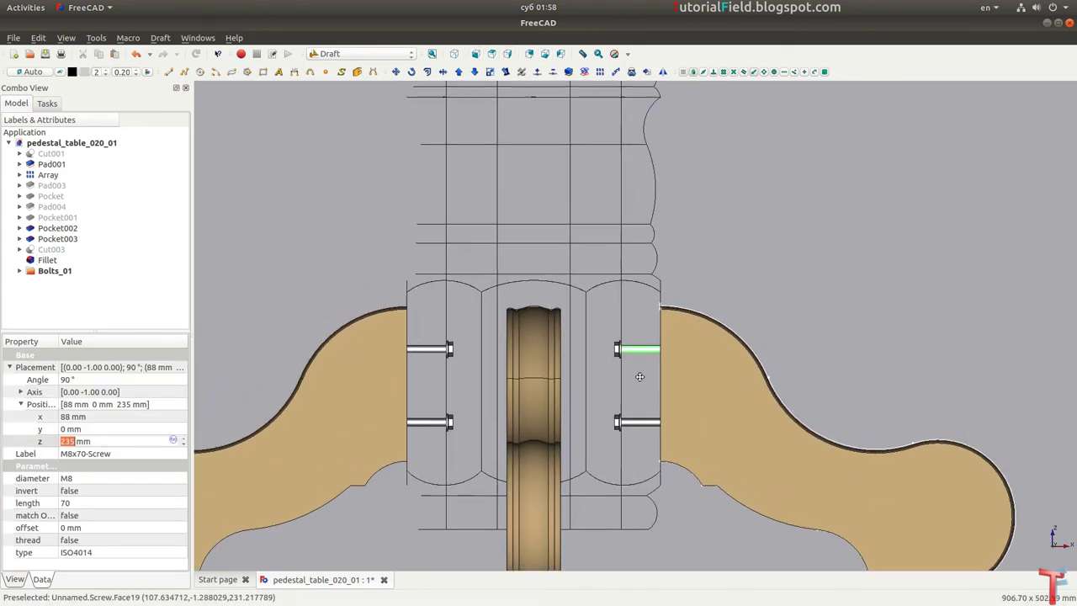
scroll(627, 345, "down", 4)
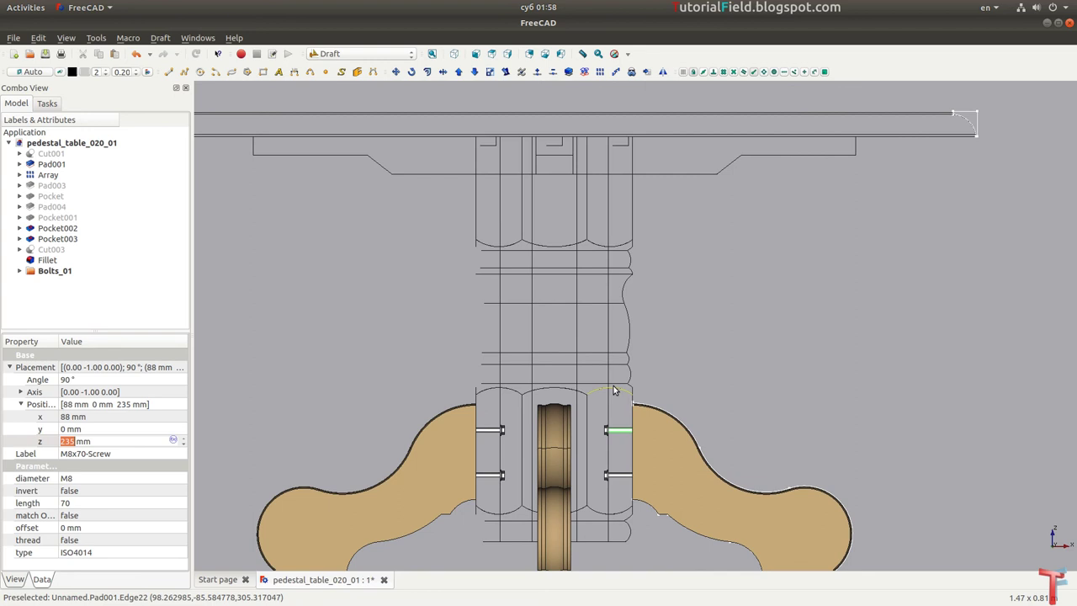
left_click(115, 281)
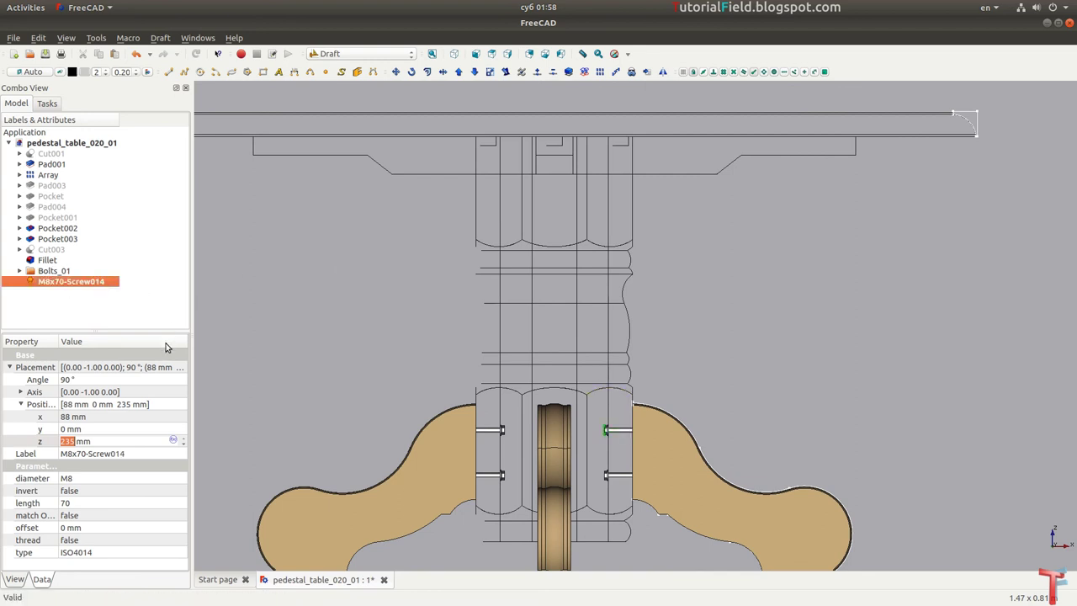
Step: Set the duplicated screw's height to 700 mm and its angle to 0° so it stands upright
scroll(107, 441, "up", 1)
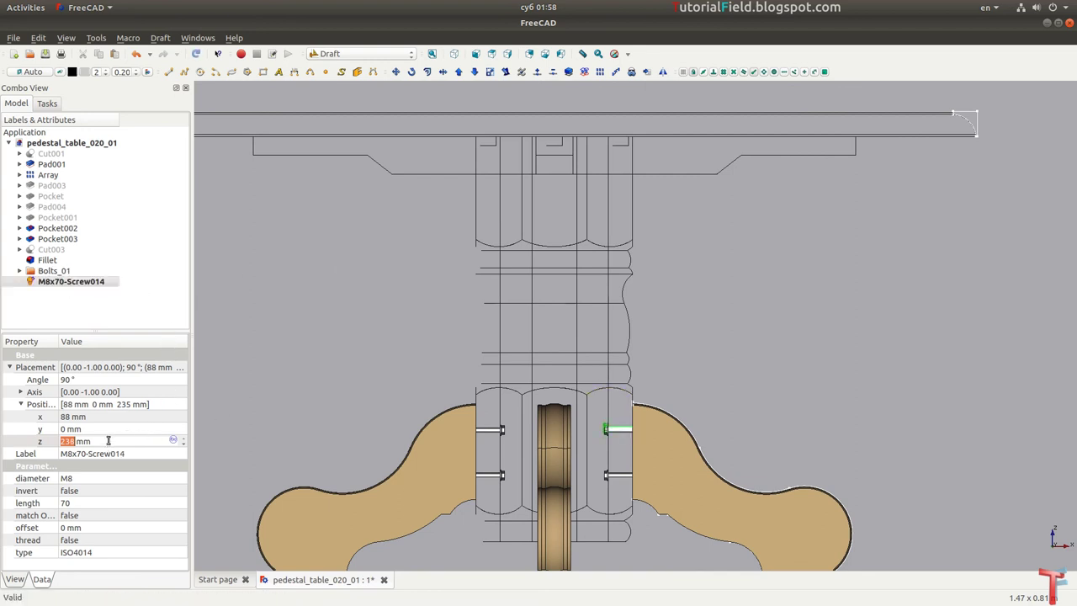
type("700")
key("Return")
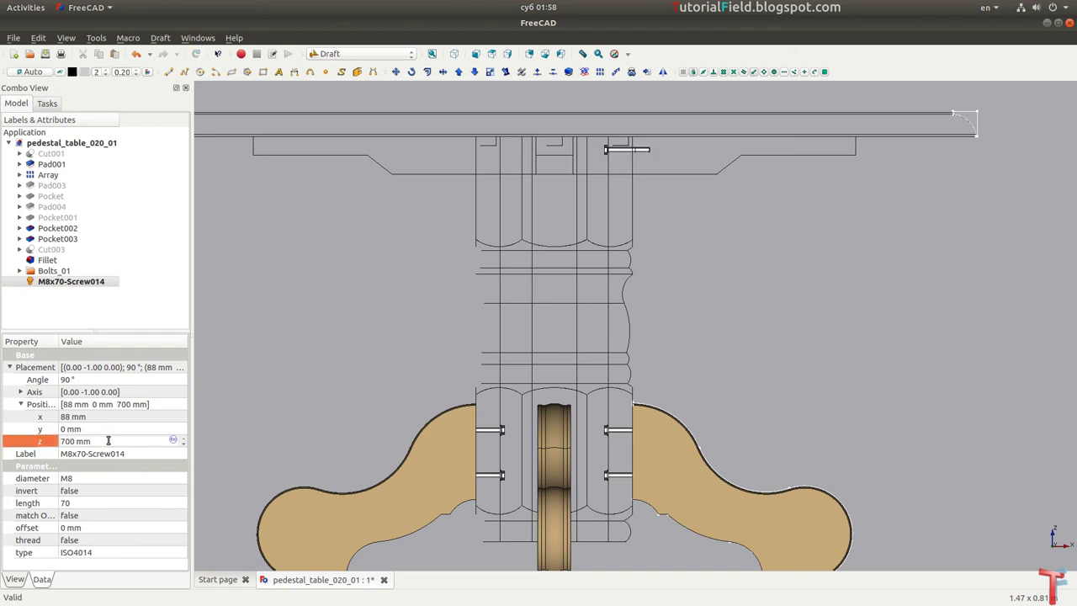
scroll(578, 148, "up", 2)
scroll(562, 241, "up", 2)
scroll(577, 258, "up", 2)
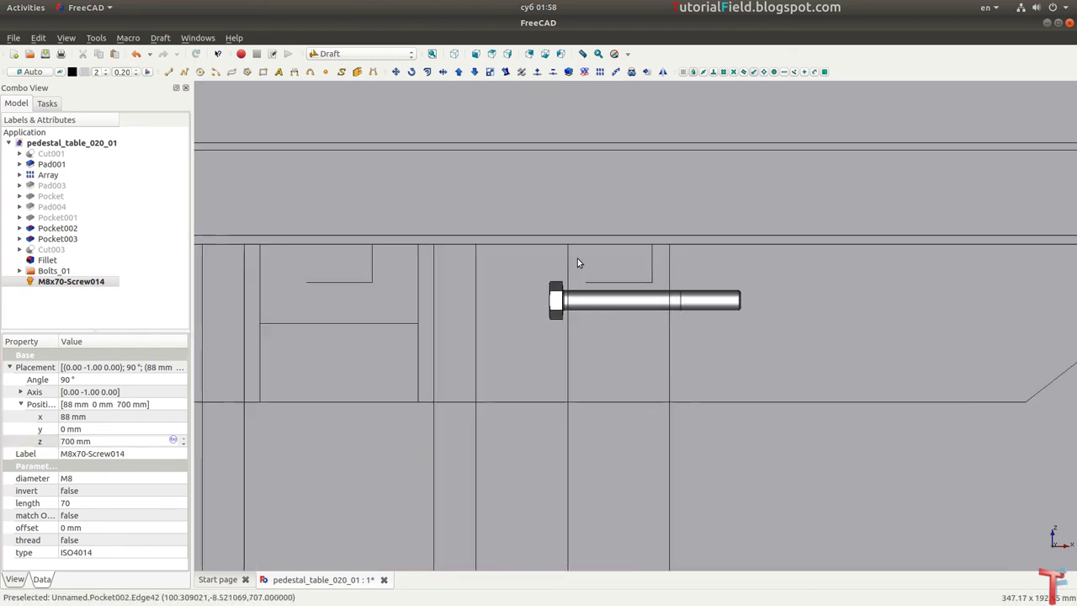
scroll(587, 327, "up", 1)
scroll(586, 328, "up", 2)
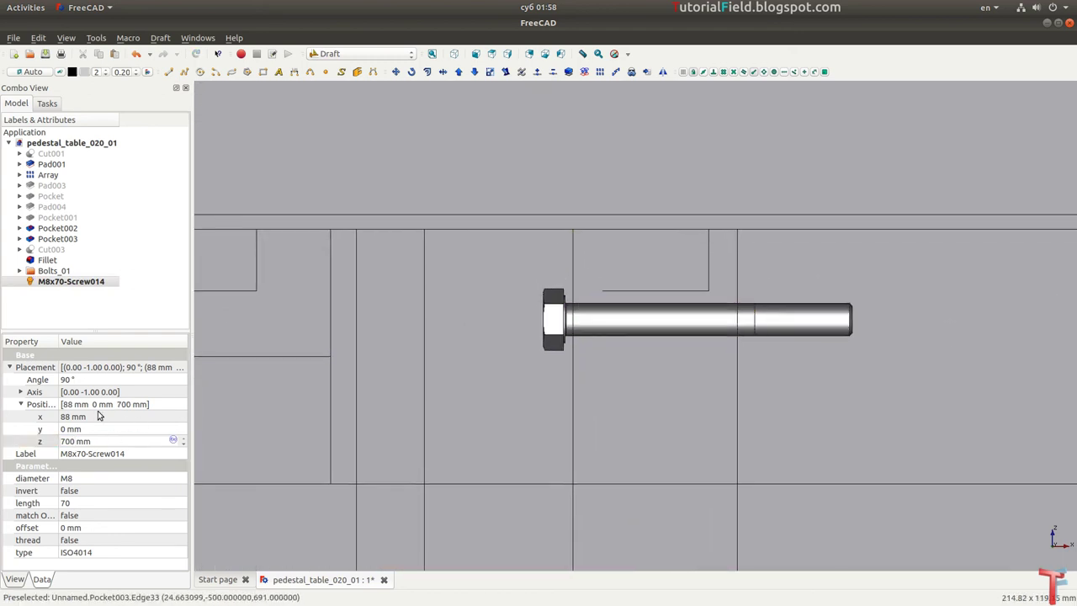
left_click(84, 381)
type("0")
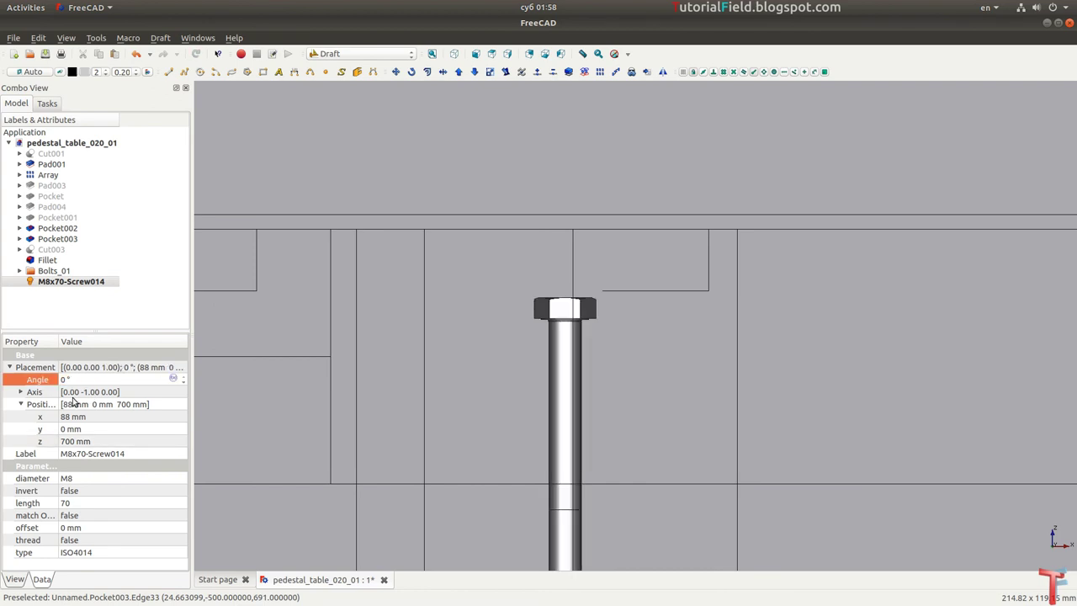
Step: Position the upright screw at x 110 mm and z 708 mm
left_click(98, 442)
scroll(99, 441, "up", 2)
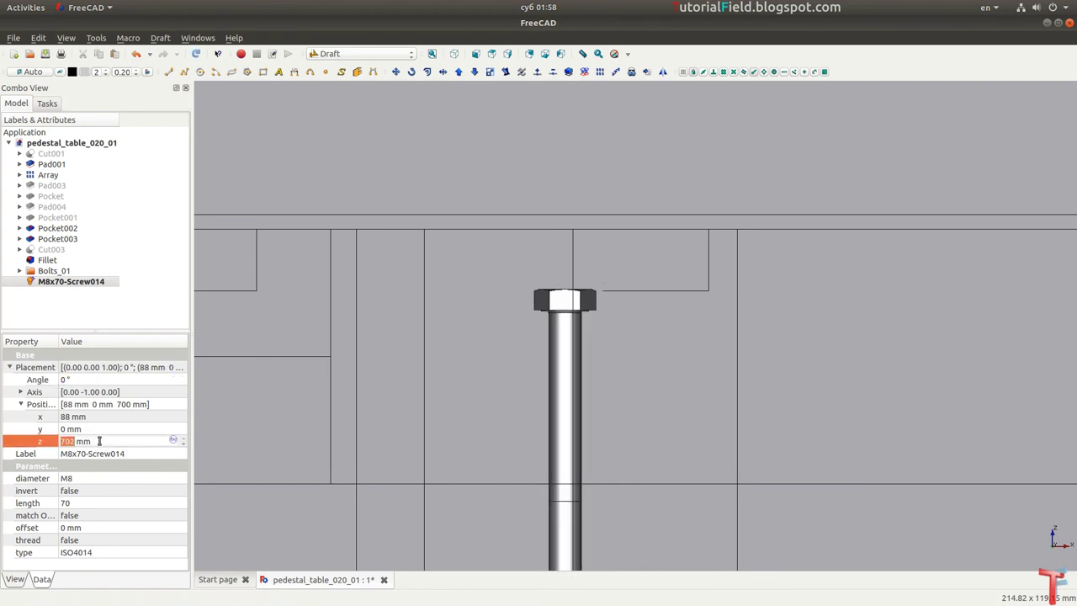
scroll(98, 442, "up", 2)
scroll(98, 441, "up", 3)
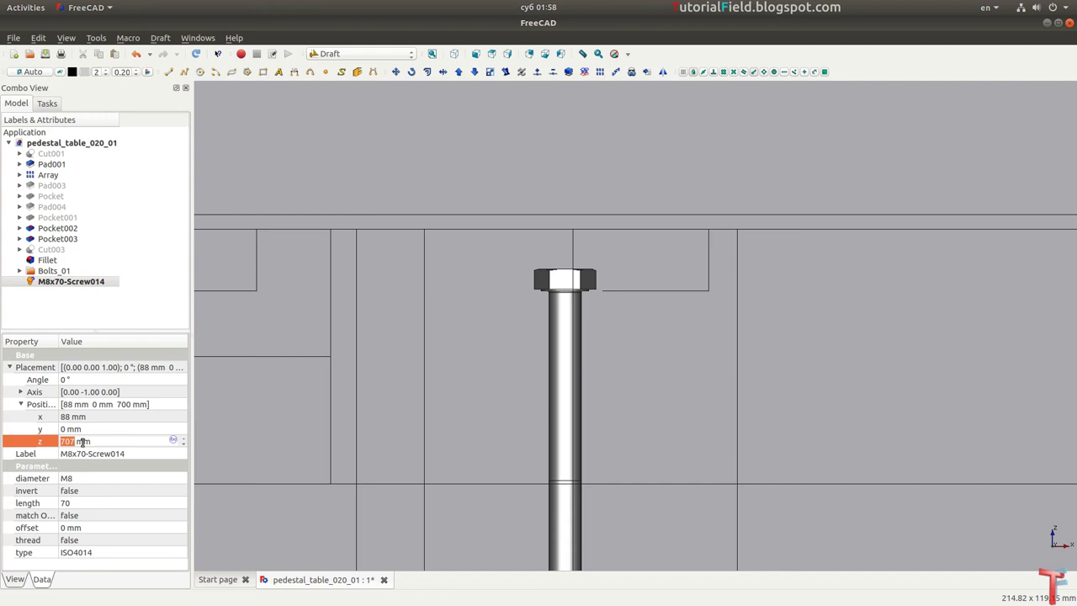
left_click(94, 417)
scroll(94, 416, "up", 5)
scroll(95, 416, "up", 4)
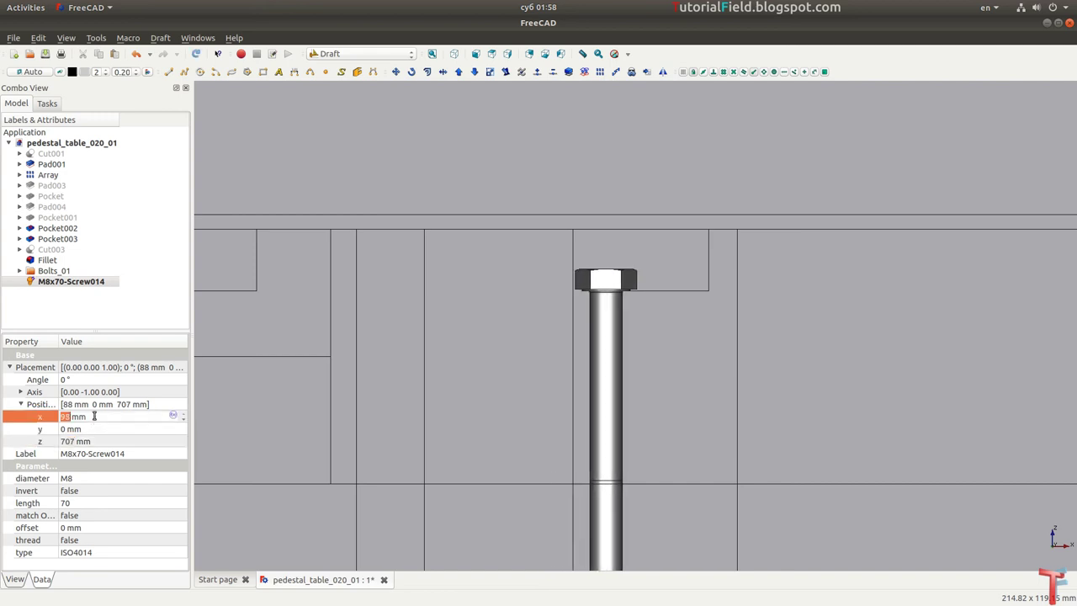
scroll(95, 417, "up", 5)
scroll(94, 417, "up", 4)
scroll(95, 416, "up", 4)
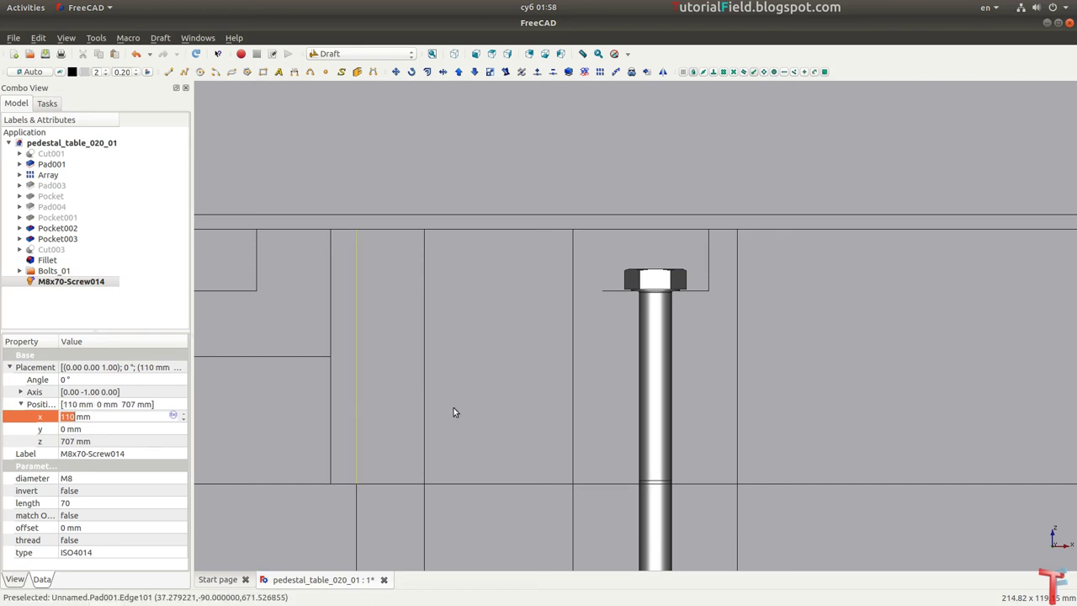
left_click(119, 441)
scroll(120, 441, "up", 1)
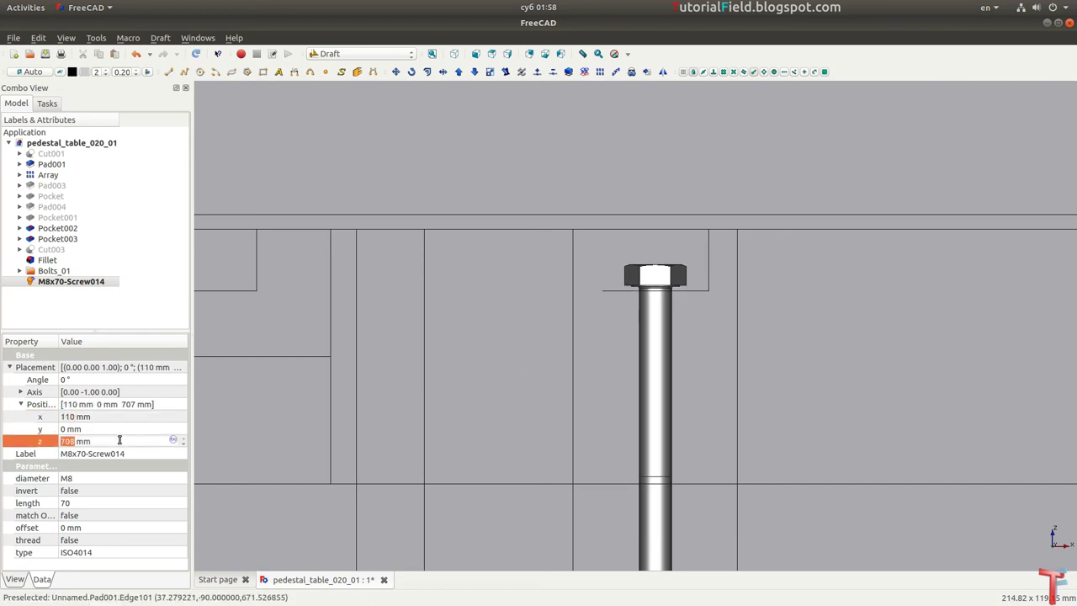
Step: Clear the selection and select the washer beside the new screw
left_click(434, 322)
scroll(480, 250, "down", 3)
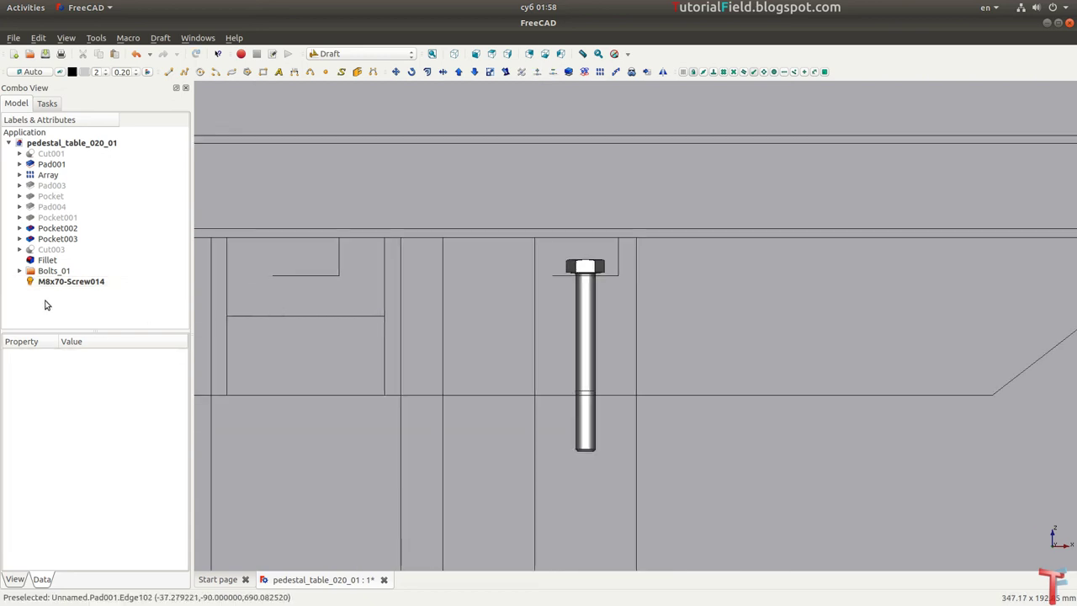
scroll(493, 314, "down", 3)
scroll(505, 314, "down", 2)
scroll(526, 313, "up", 3)
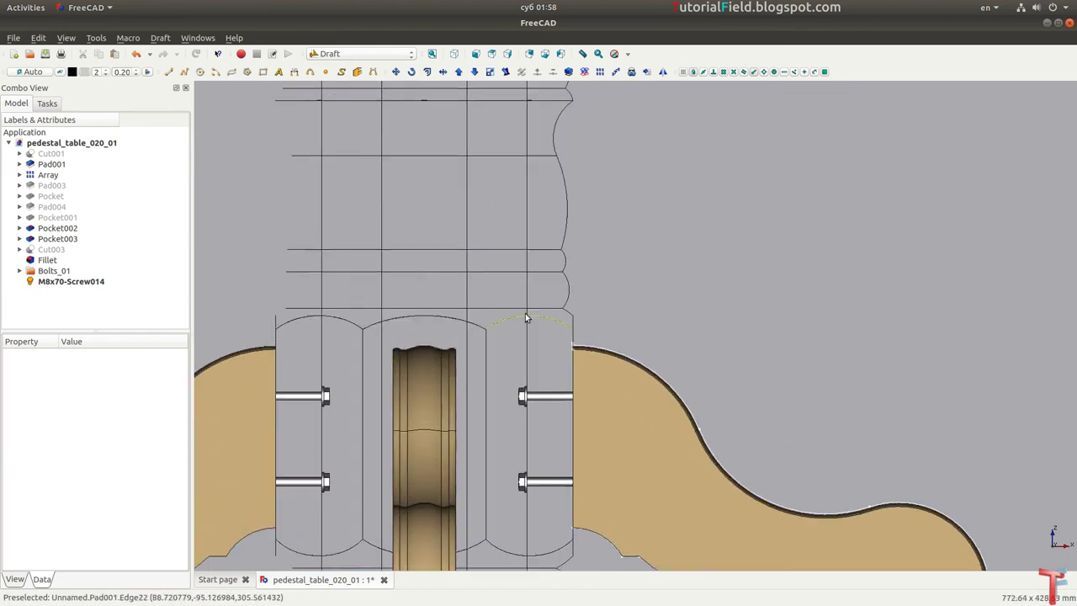
scroll(527, 404, "up", 2)
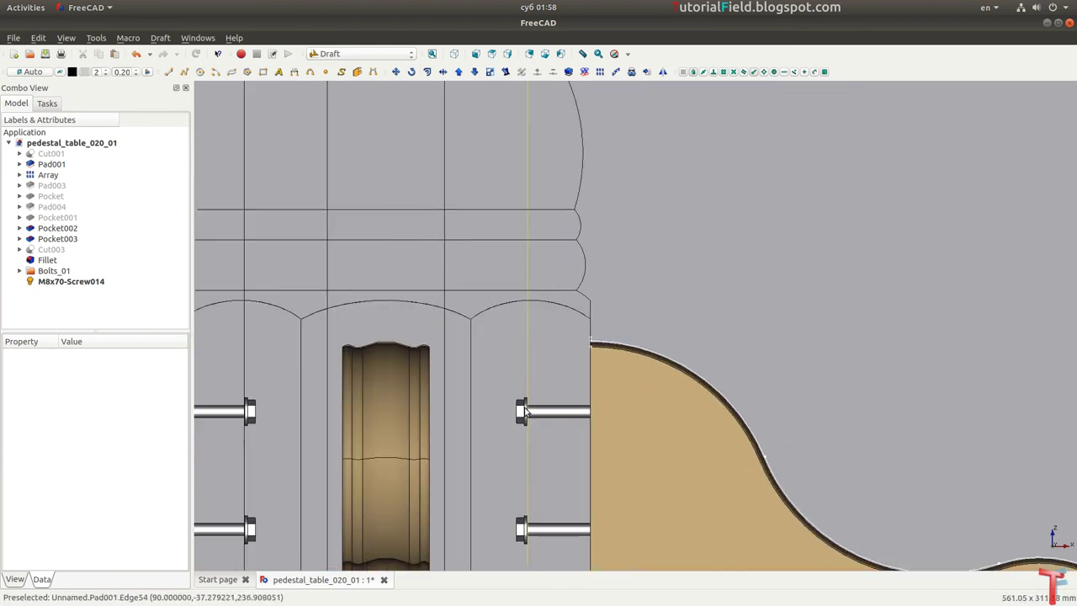
scroll(525, 409, "up", 1)
left_click(523, 407)
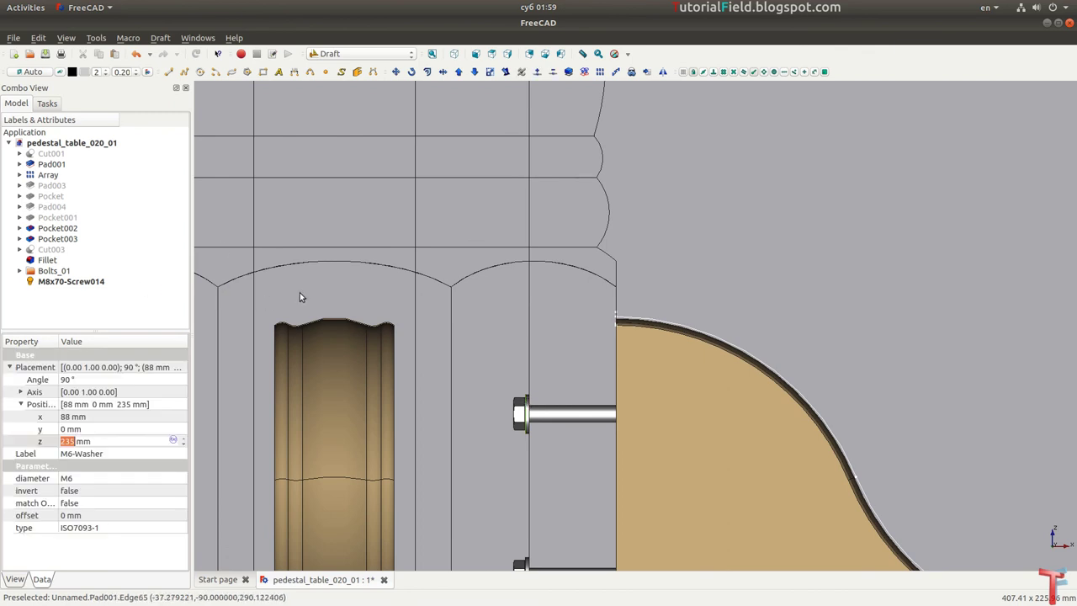
Step: Duplicate the M6 washer, keeping its 700 mm height
left_click(73, 293)
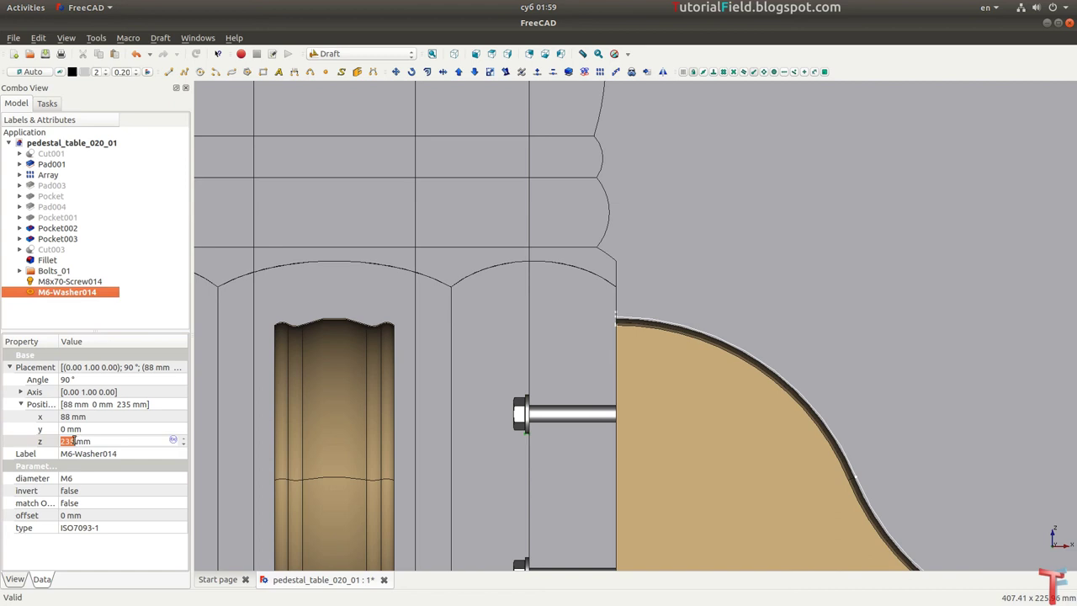
type("700")
key("Return")
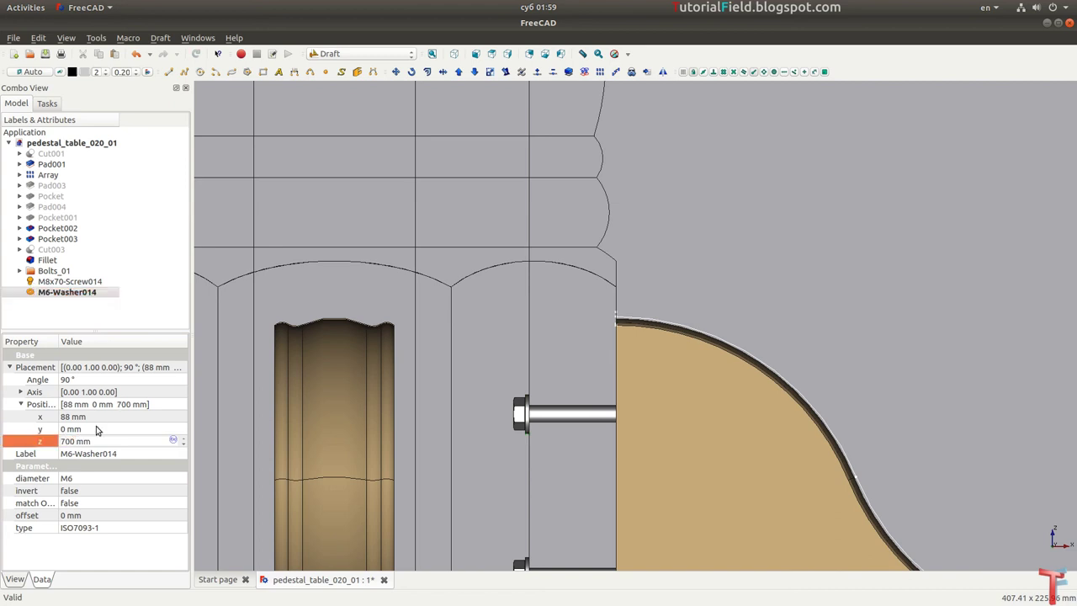
scroll(443, 379, "down", 3)
scroll(443, 489, "up", 2)
scroll(444, 489, "up", 2)
scroll(435, 260, "up", 2)
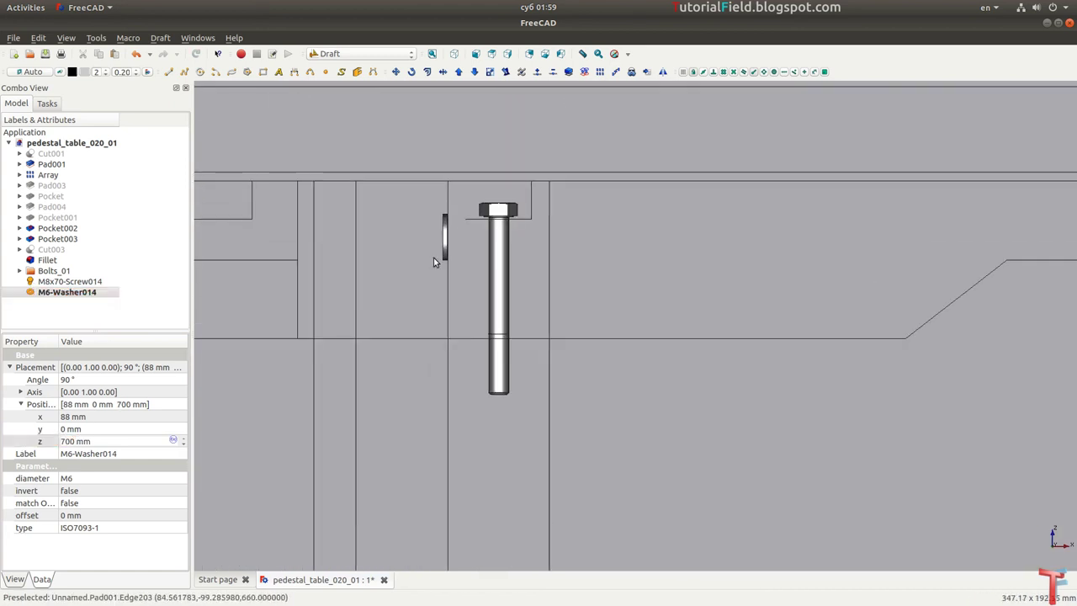
scroll(432, 353, "up", 2)
scroll(432, 292, "up", 2)
scroll(432, 291, "up", 1)
Step: Lay M6-Washer014 flat with angle 0° and move it to x 110 mm
left_click(116, 292)
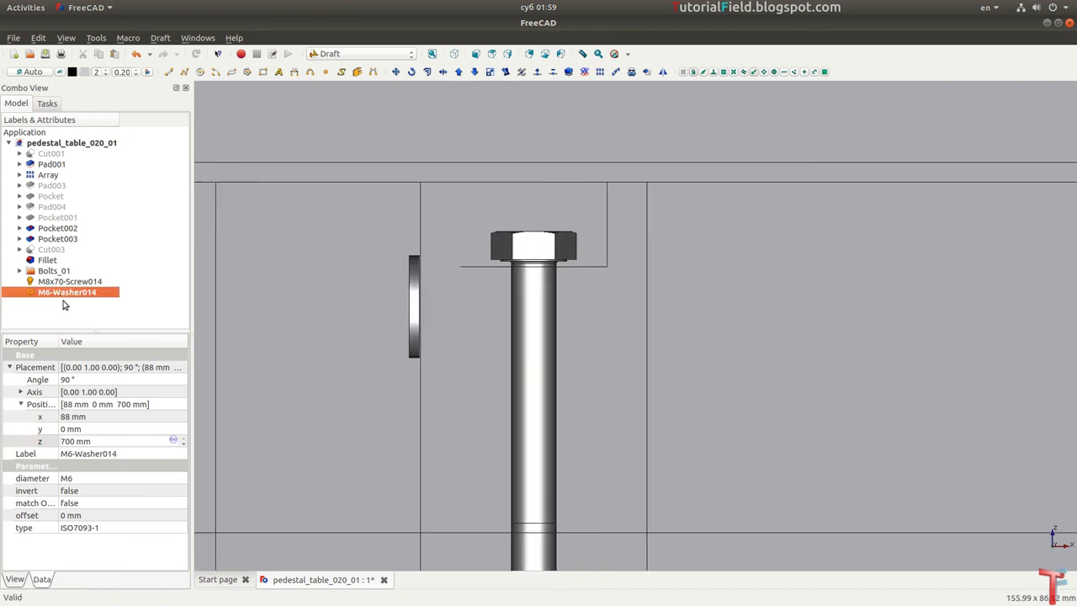
left_click(96, 380)
type("0")
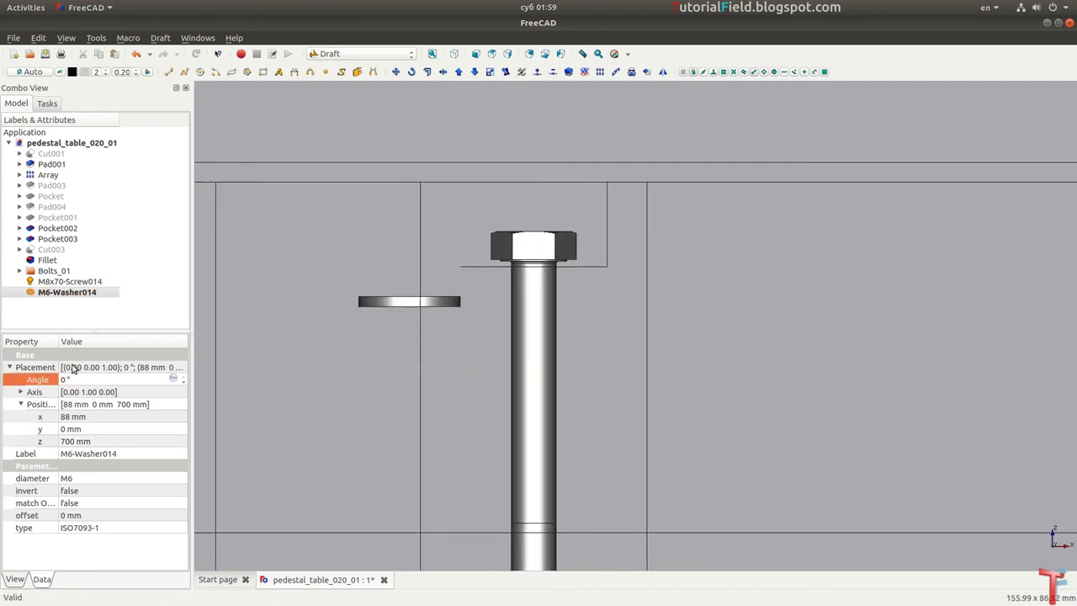
left_click(93, 417)
scroll(98, 417, "up", 3)
scroll(99, 417, "up", 5)
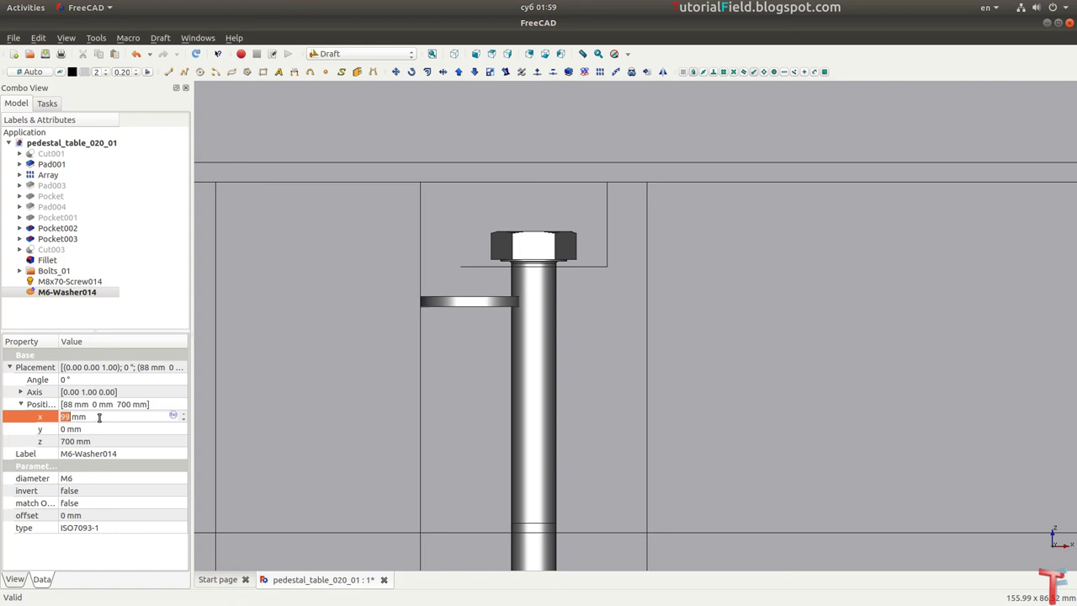
scroll(99, 416, "up", 4)
scroll(99, 416, "up", 6)
scroll(99, 416, "up", 4)
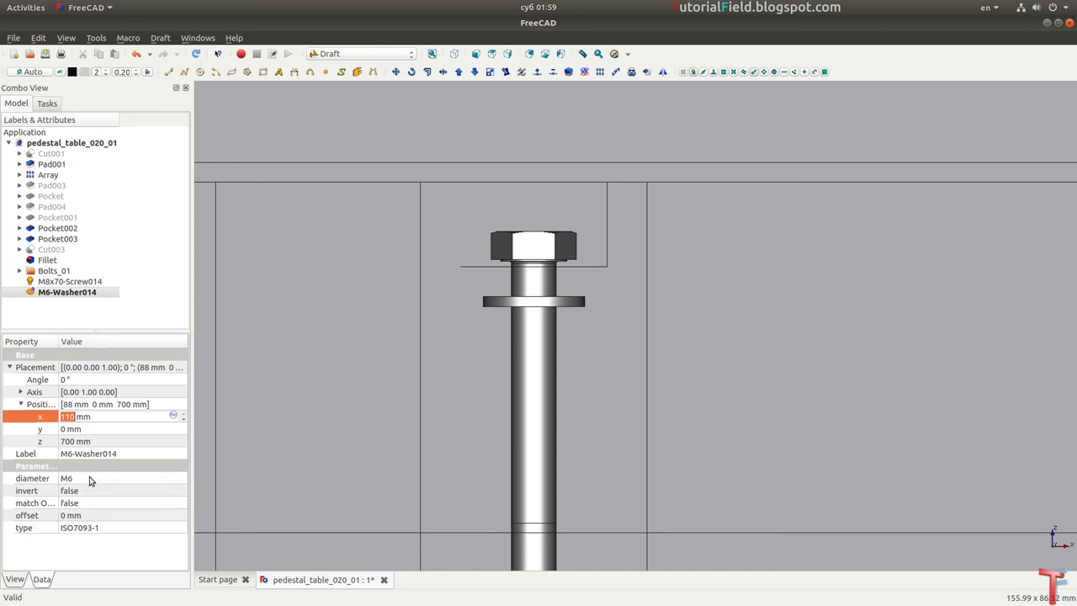
Step: Change the washer size to M8 and raise it up under the bolt head
left_click(90, 476)
left_click(80, 446)
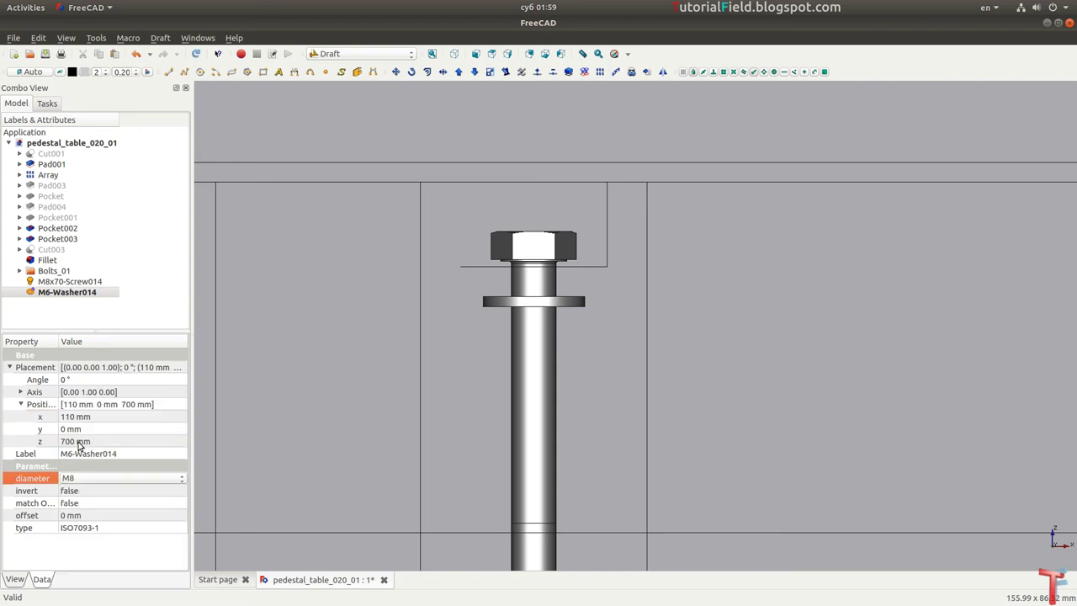
scroll(473, 254, "down", 3)
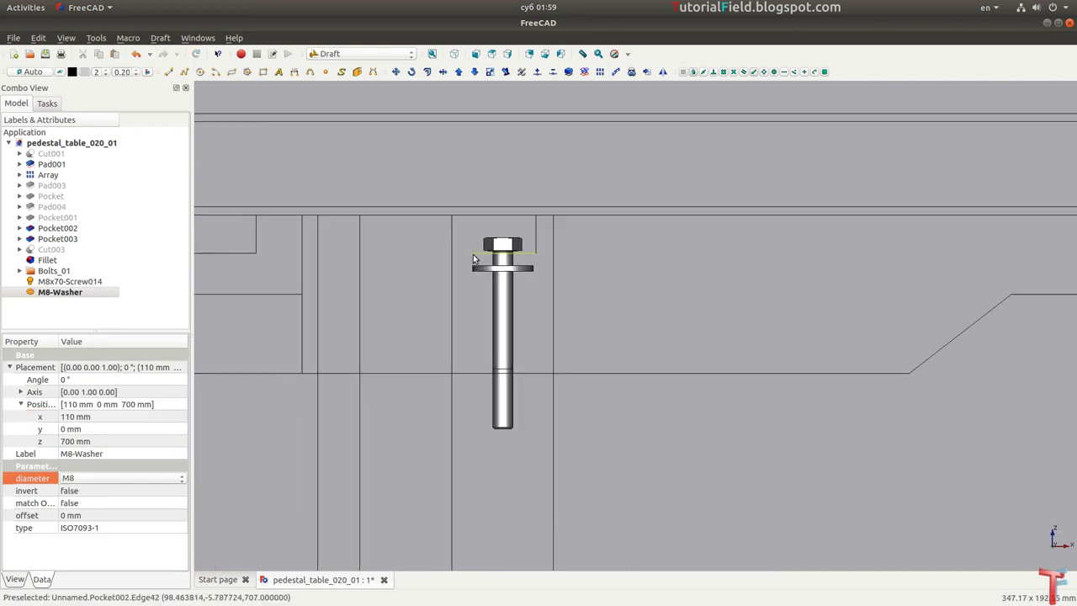
scroll(473, 254, "up", 2)
left_click(95, 441)
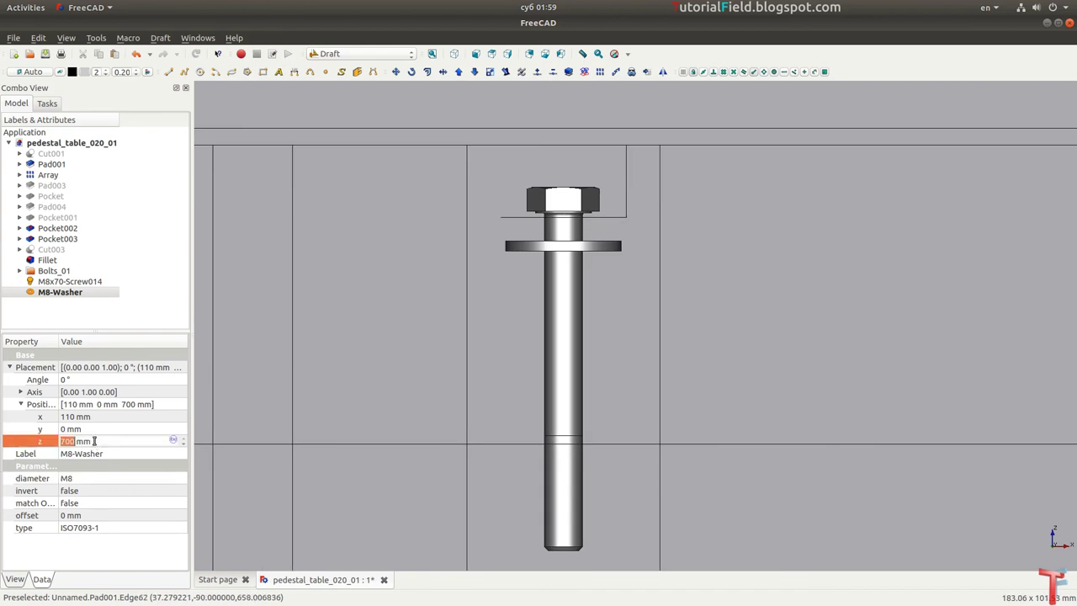
scroll(95, 441, "up", 3)
scroll(96, 441, "up", 2)
scroll(97, 441, "up", 2)
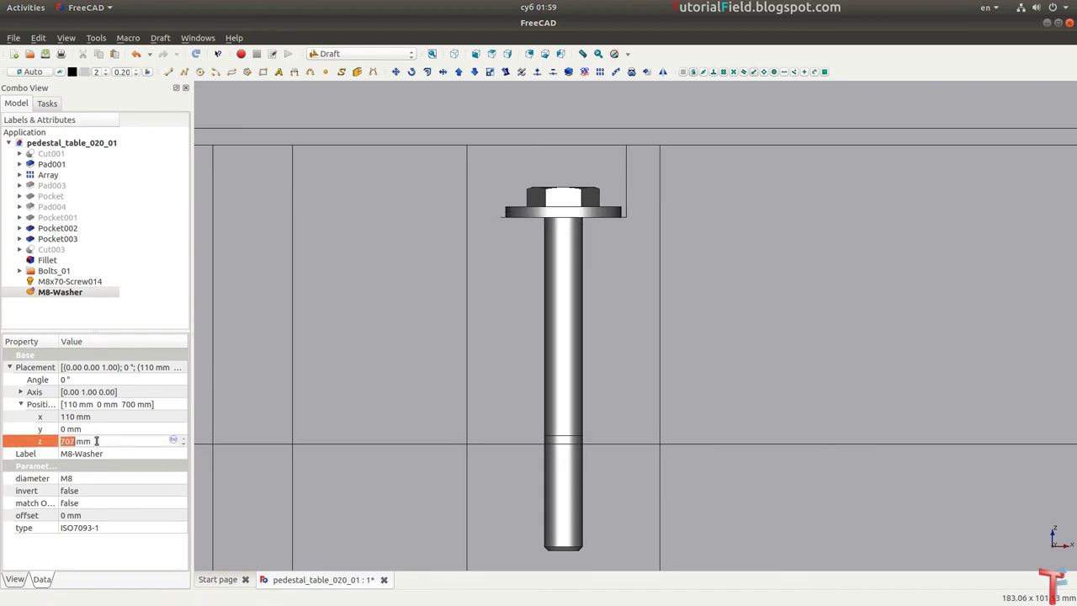
Step: Nudge the z height of M8x70-Screw014 so it seats on the washer
left_click(84, 282)
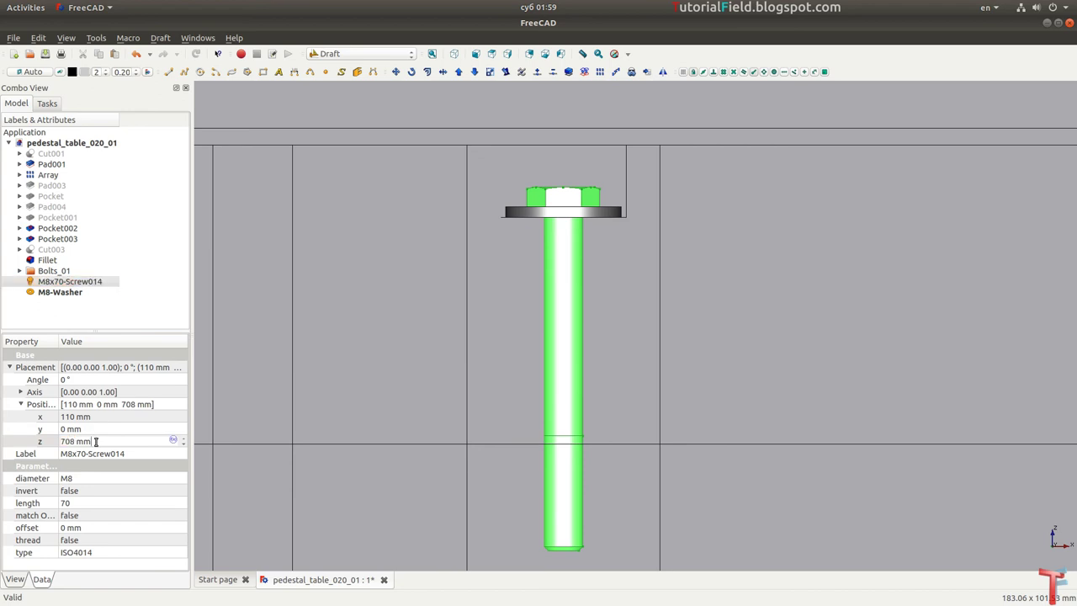
left_click(96, 441)
scroll(96, 441, "up", 1)
scroll(96, 441, "up", 1)
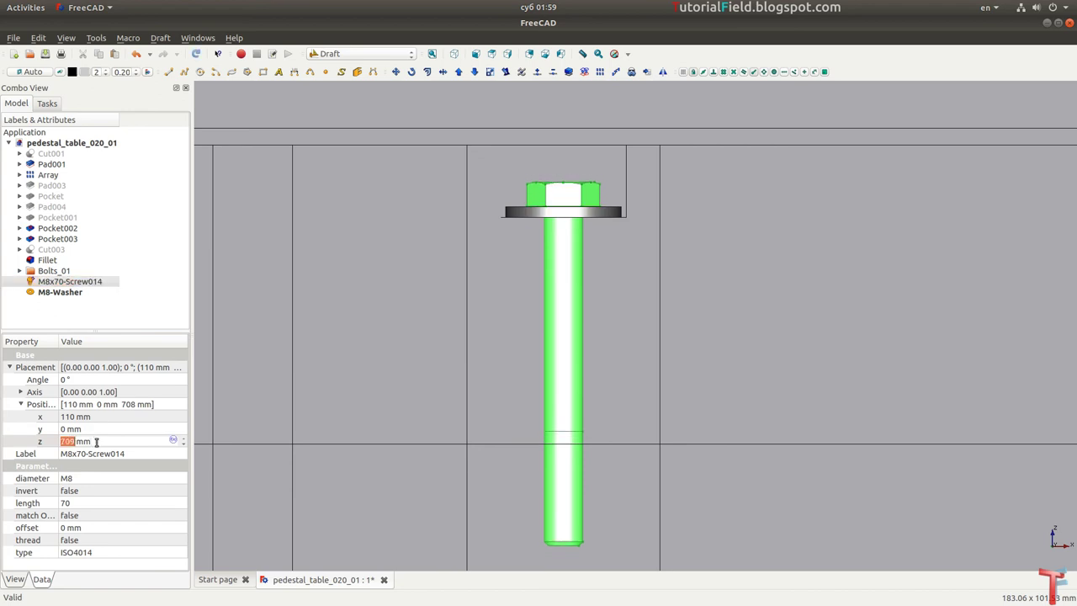
left_click(353, 345)
scroll(465, 320, "down", 5)
Step: Select the eight M6 washers inside the Bolts_01 group
key("2")
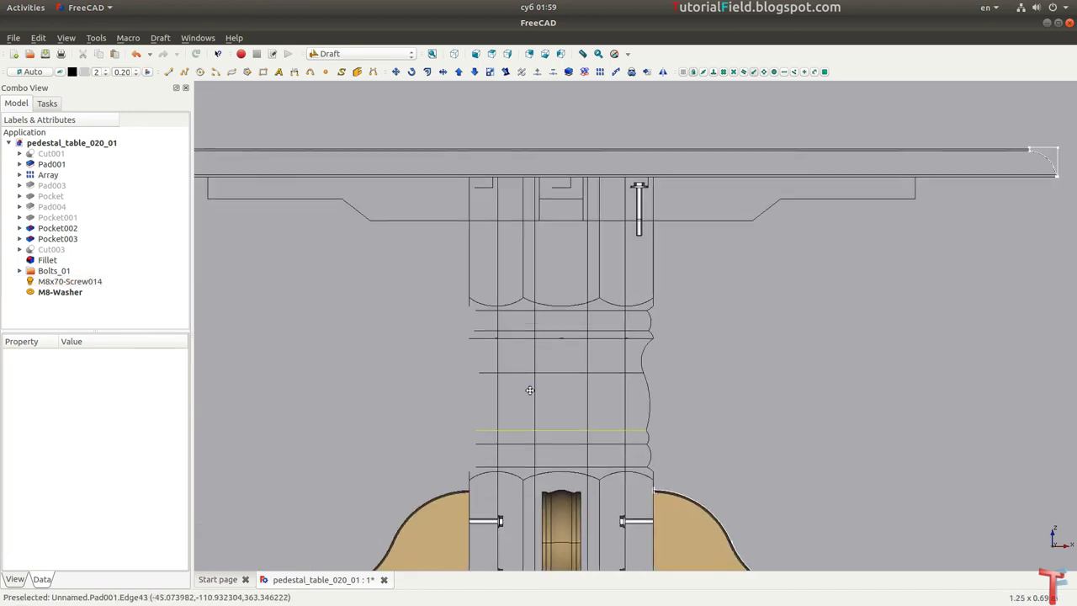
left_click(19, 271)
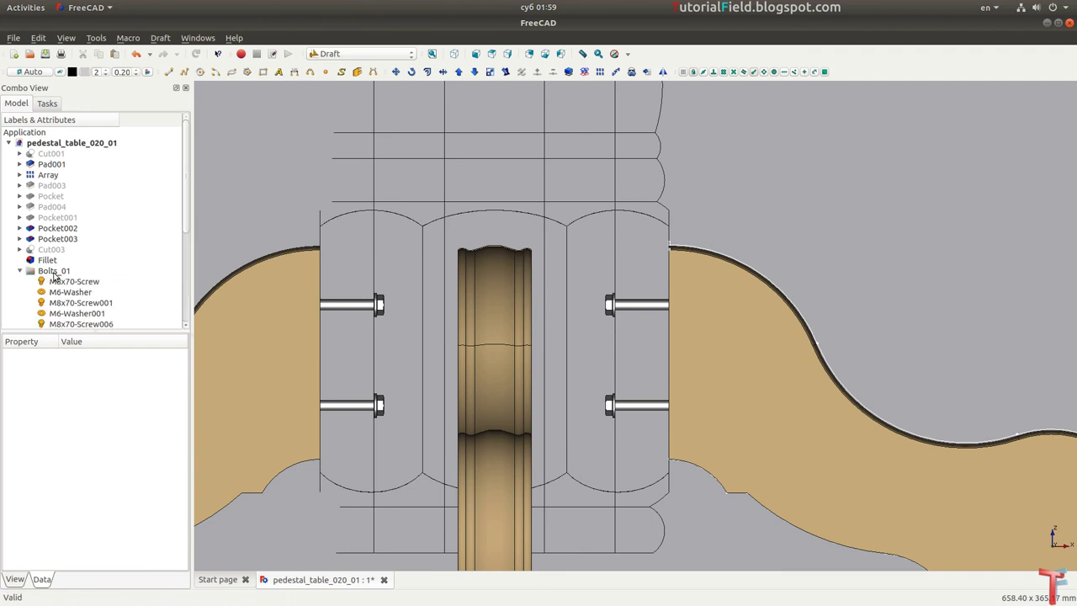
scroll(68, 275, "down", 3)
scroll(71, 275, "down", 2)
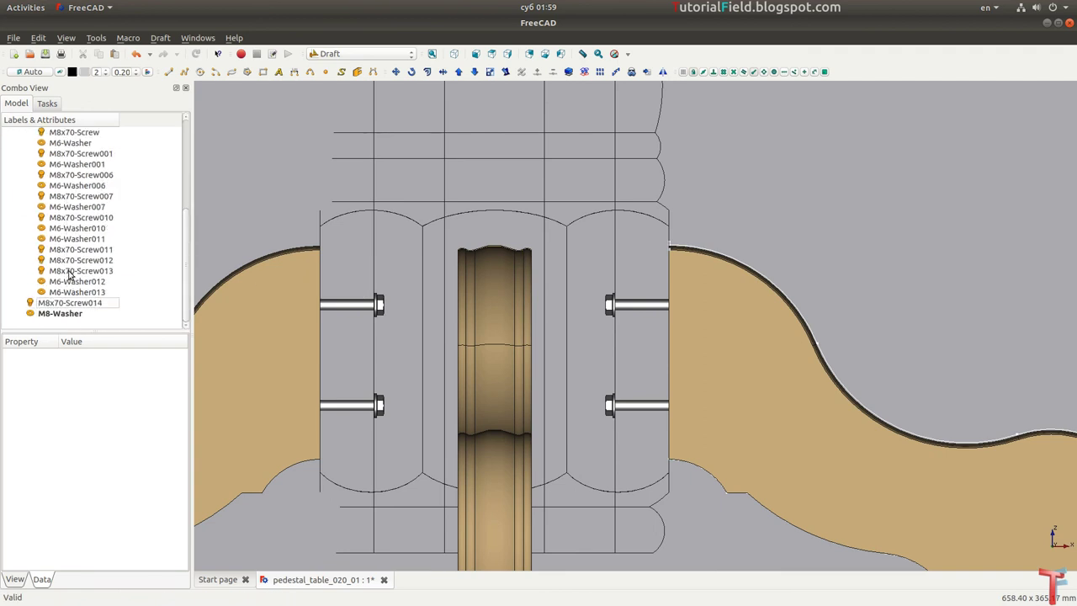
left_click(85, 145)
left_click(85, 165, "ctrl")
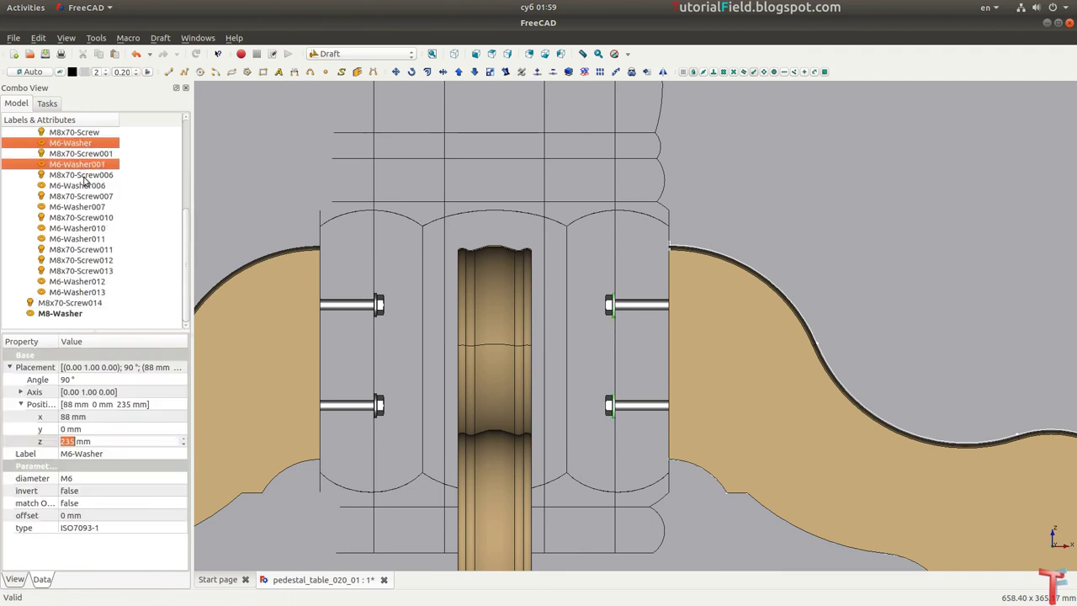
left_click(84, 186, "ctrl")
left_click(84, 207, "ctrl")
left_click(82, 229, "ctrl")
left_click(83, 239, "ctrl")
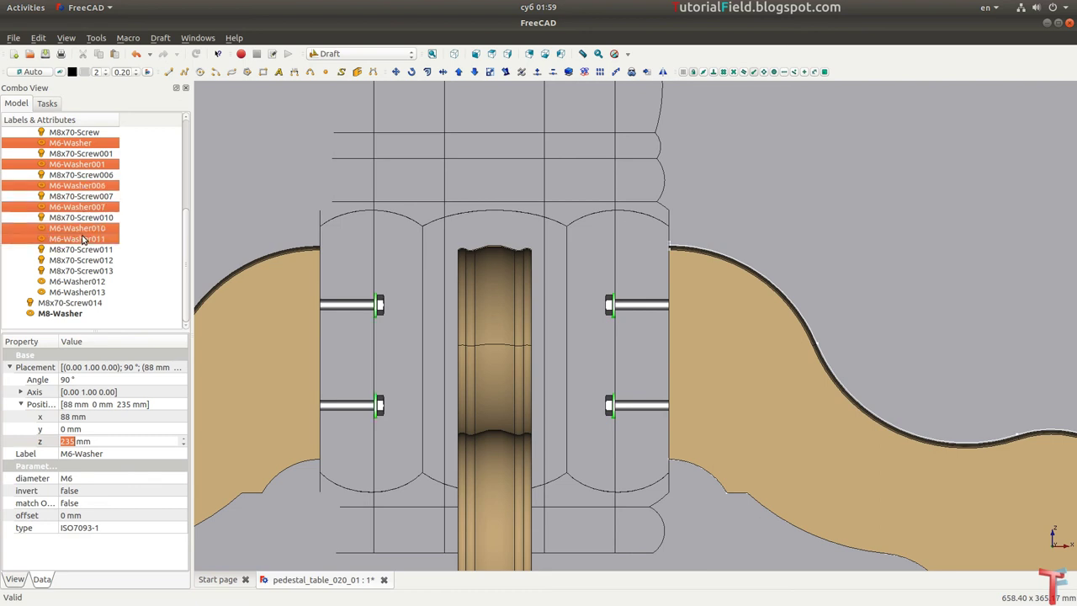
left_click(80, 282, "ctrl")
left_click(83, 292, "ctrl")
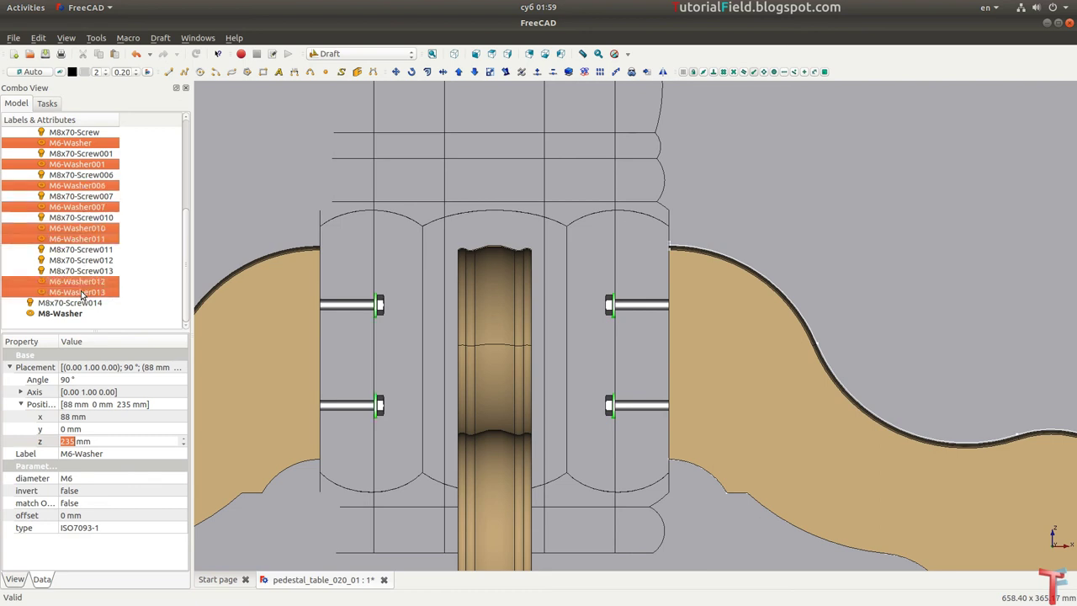
Step: Change the selected washers' diameter to M8 and view the bolts from the top
left_click(85, 478)
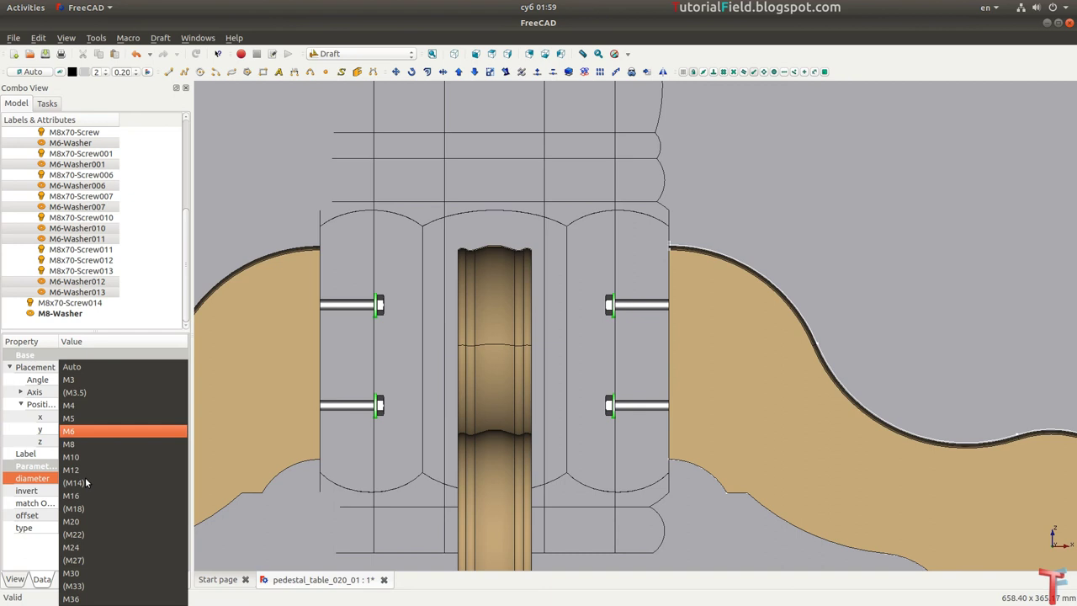
left_click(78, 444)
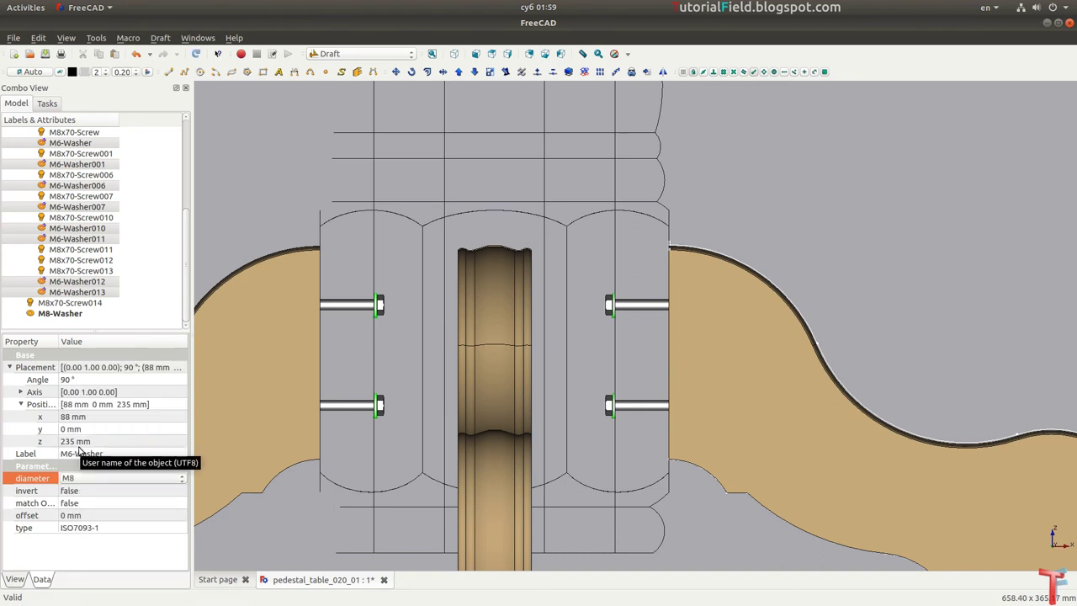
scroll(417, 229, "down", 2)
scroll(469, 193, "up", 4)
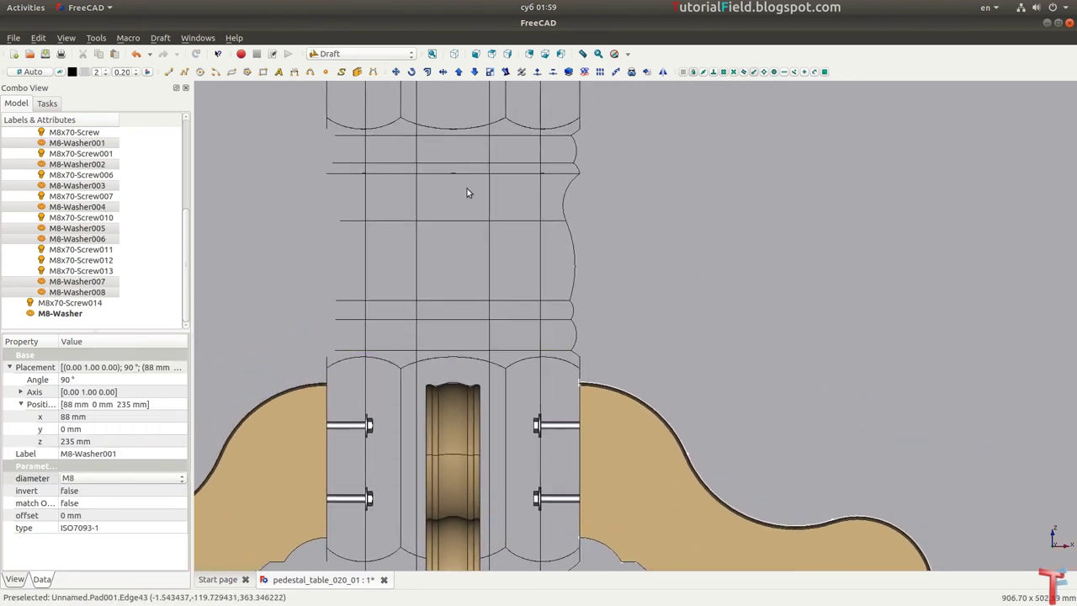
scroll(493, 201, "up", 3)
scroll(493, 202, "up", 2)
scroll(476, 320, "down", 1)
scroll(493, 261, "up", 2)
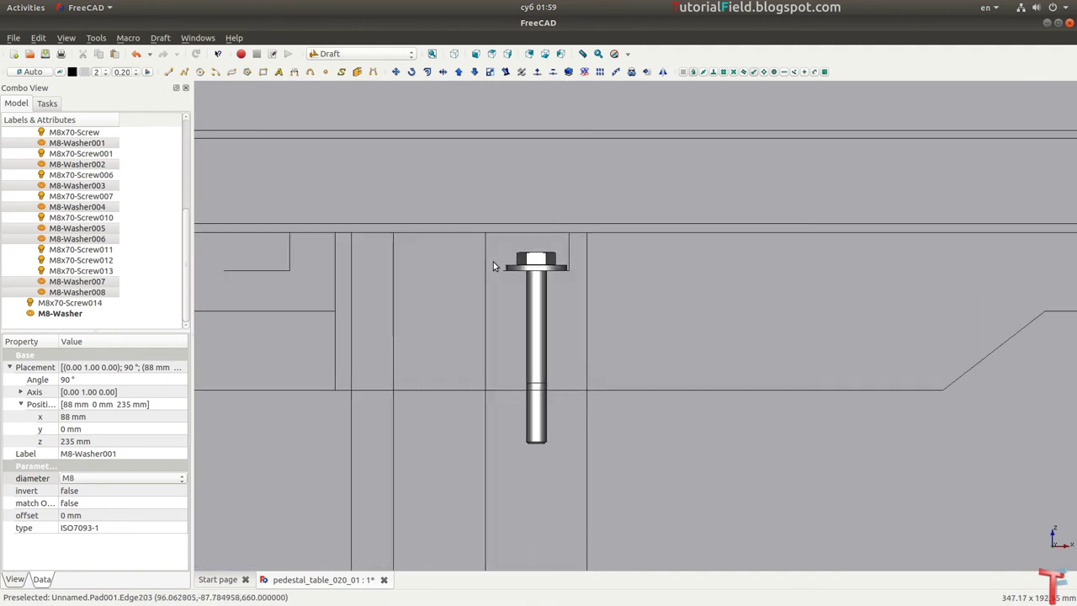
left_click(492, 53)
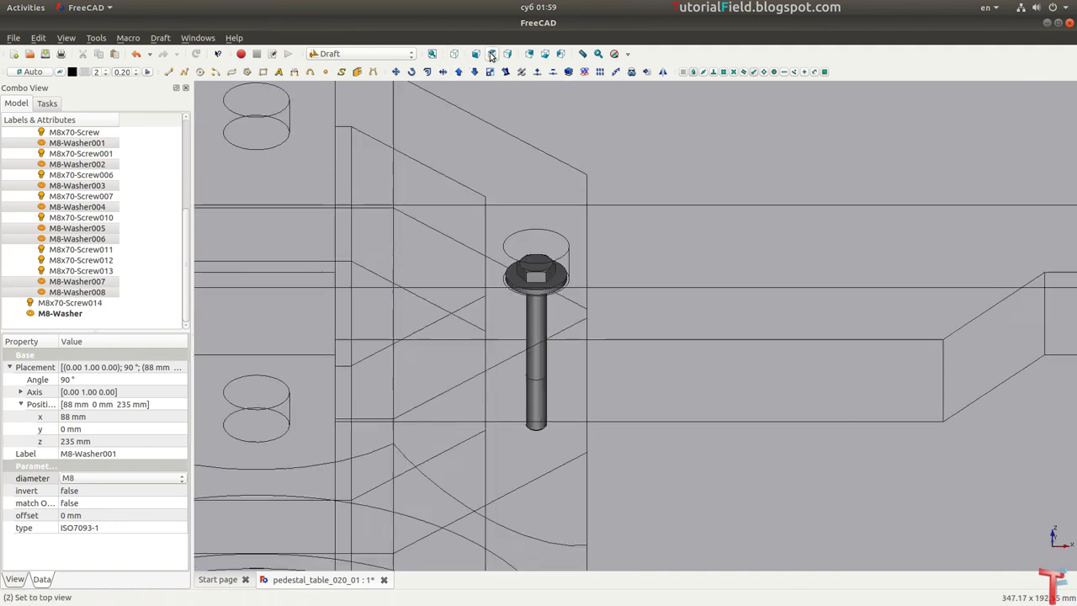
Step: Duplicate the M8 screw and washer and rotate the copy 90° about 0,0,0 to the top position
left_click(80, 314)
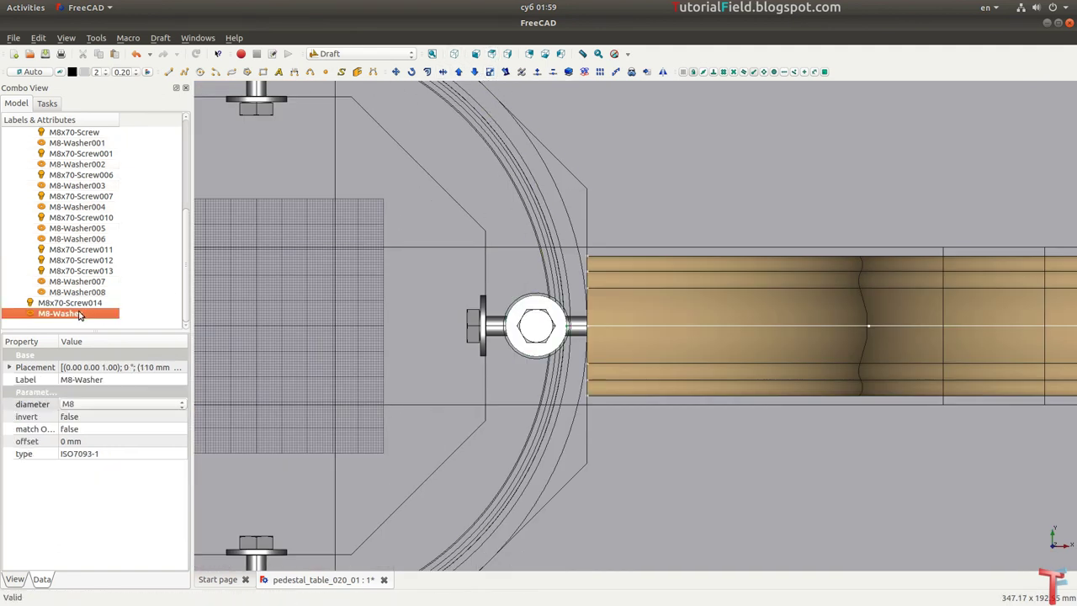
scroll(40, 221, "up", 3)
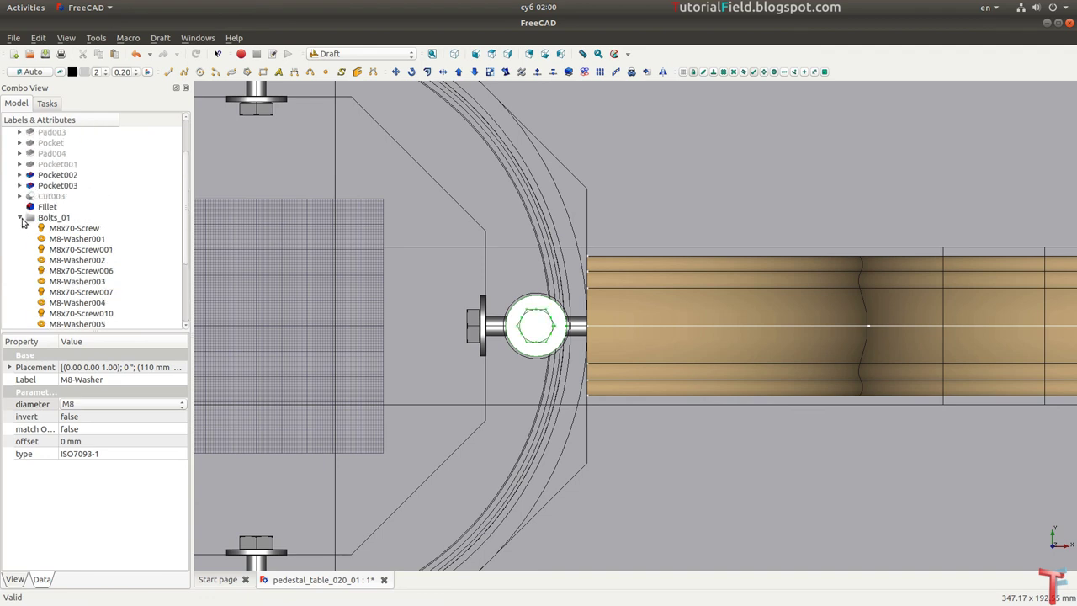
left_click(20, 218)
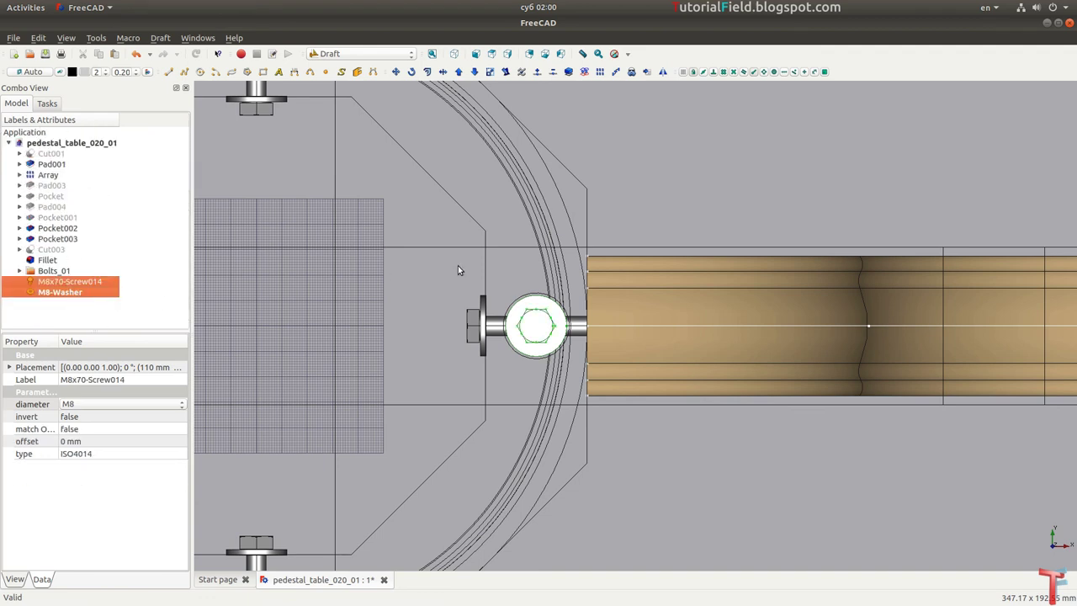
mouse_move(458, 265)
middle_mouse_down()
mouse_move(588, 295)
mouse_move(755, 303)
mouse_move(731, 312)
middle_mouse_up()
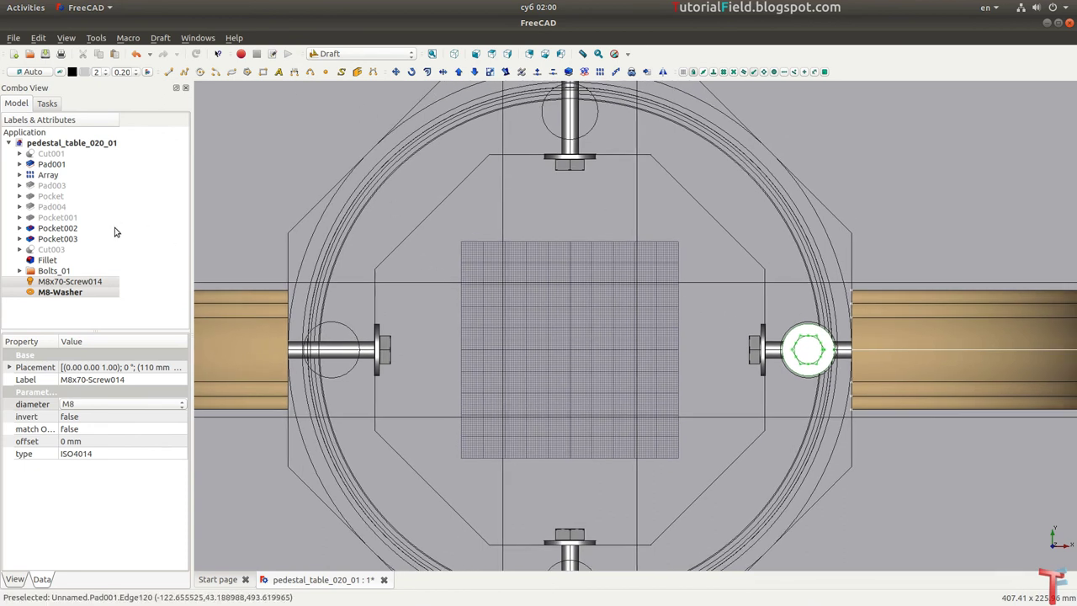
key("ctrl+c")
key("ctrl+v")
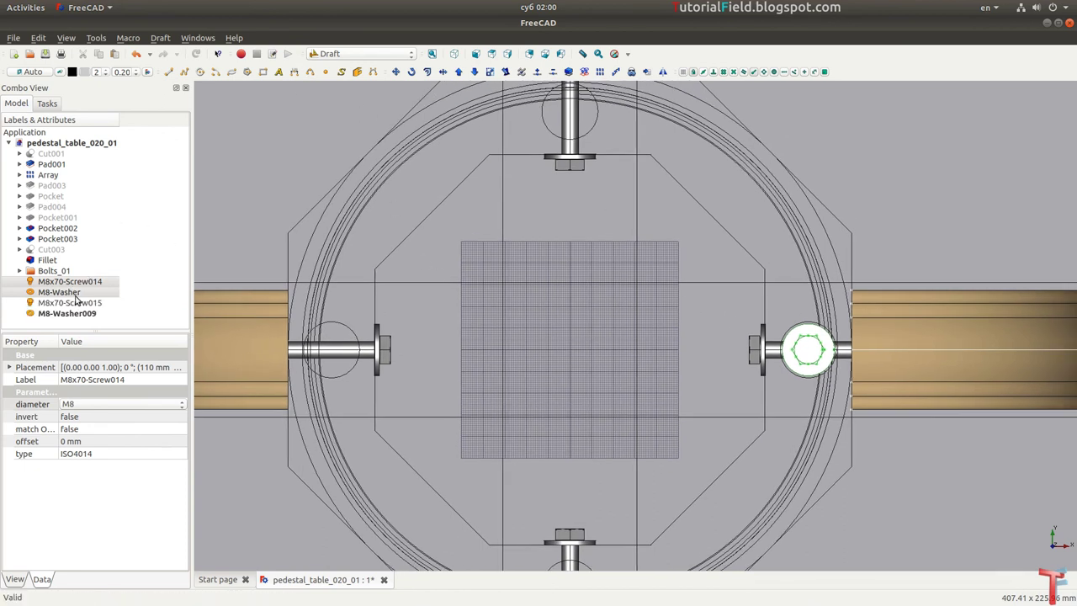
left_click(411, 71)
type("0")
key("Return")
type("00")
key("Return")
type("0")
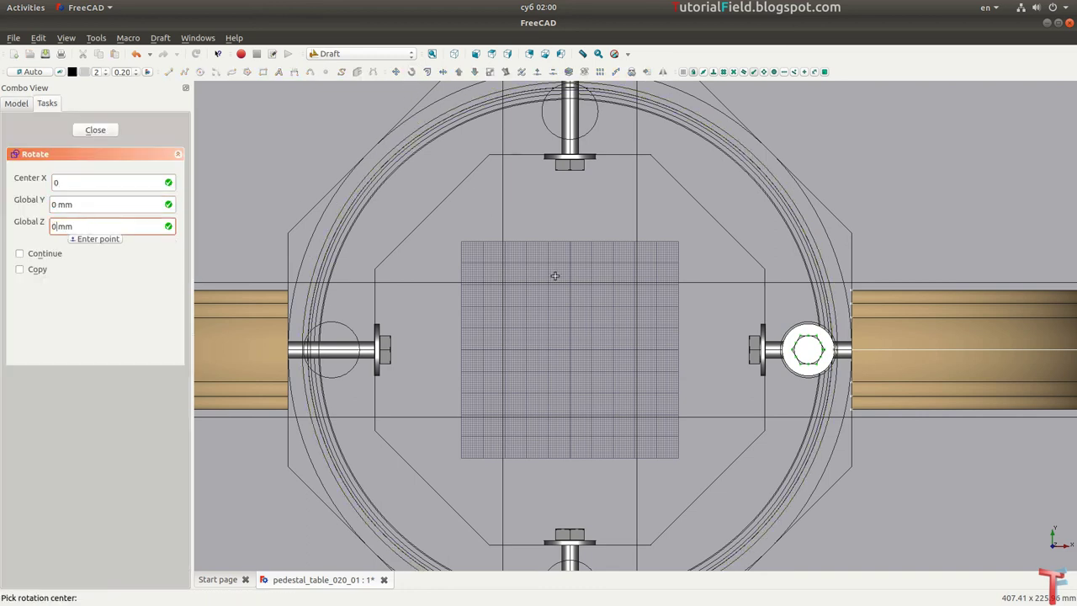
key("Return")
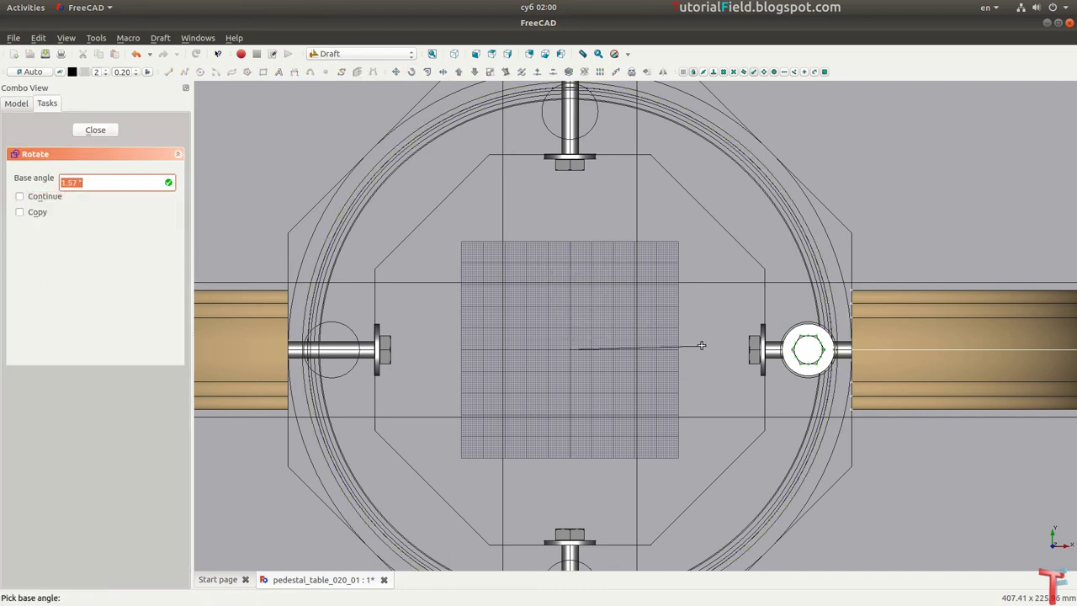
left_click(699, 345)
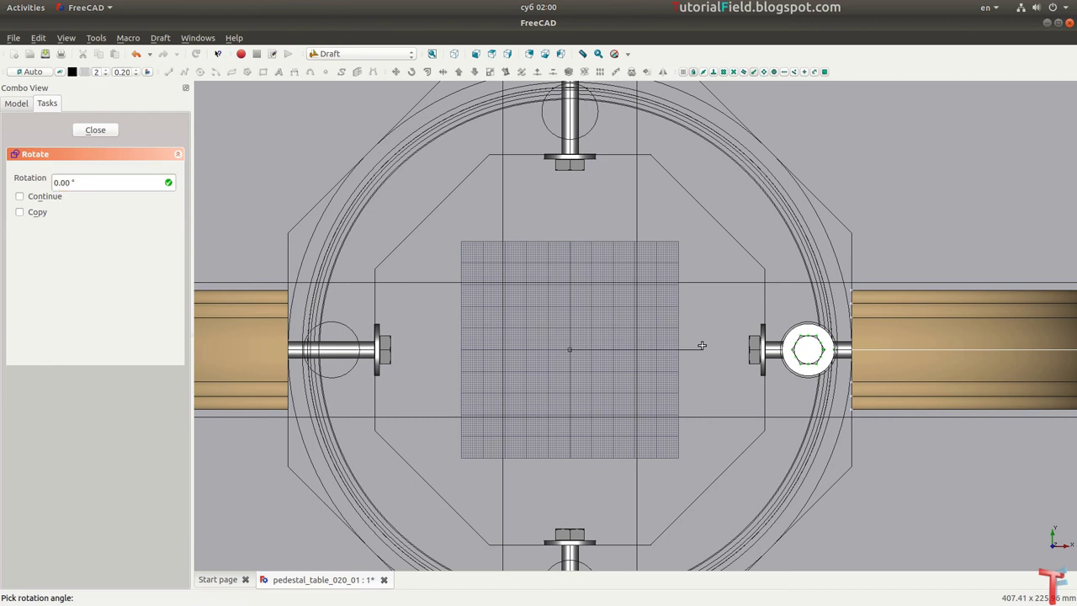
left_click(561, 242)
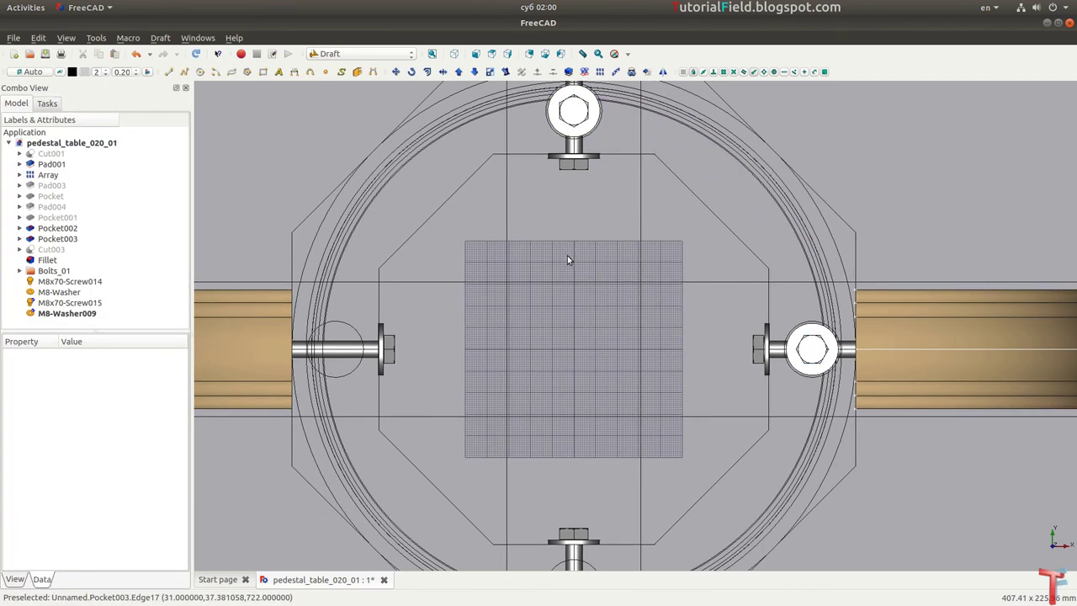
Step: Copy M8x70-Screw015 with M8-Washer009 and rotate it 90° about the origin to the left position
left_click(72, 303)
left_click(74, 314, "ctrl")
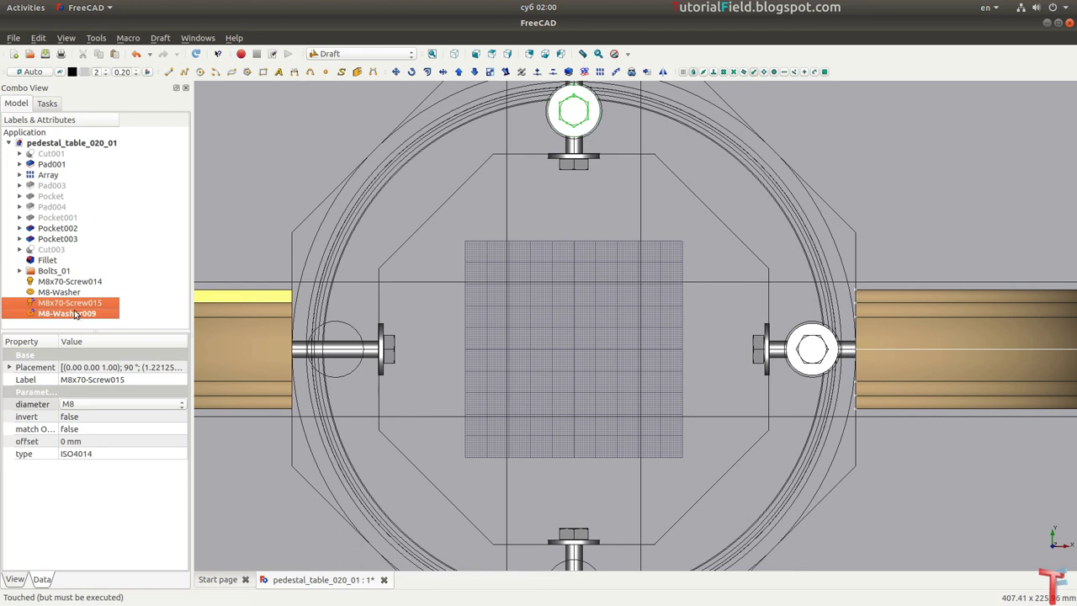
key("ctrl+r")
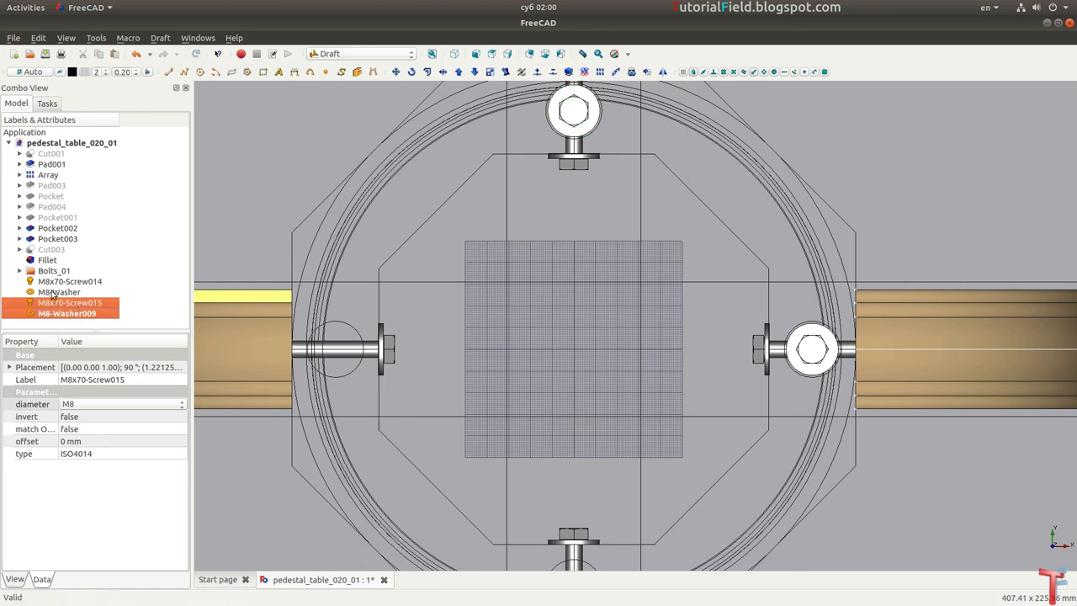
key("ctrl+c")
key("ctrl+v")
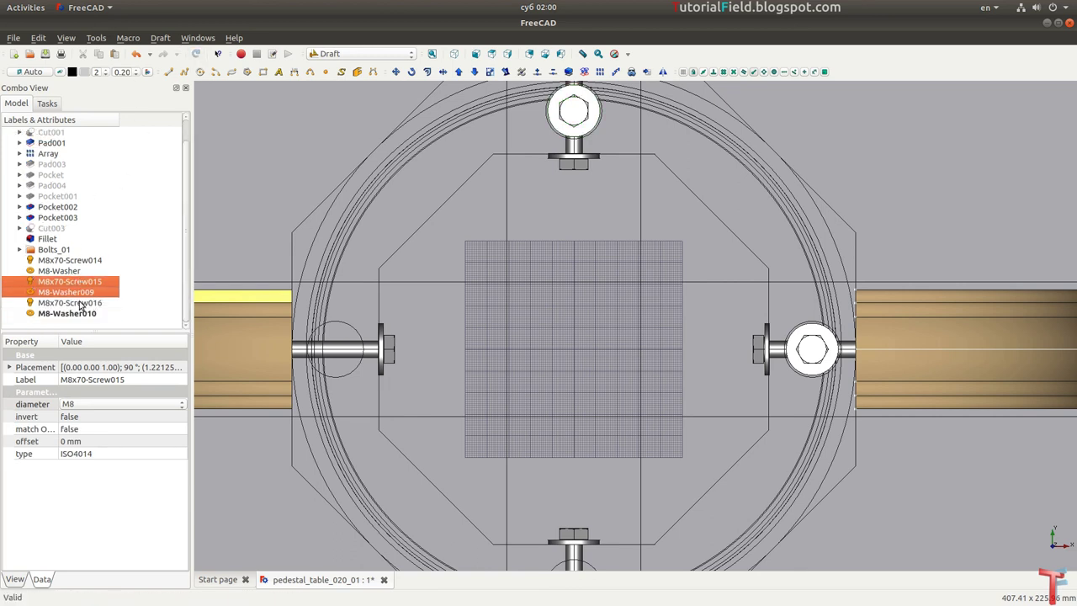
left_click(411, 72)
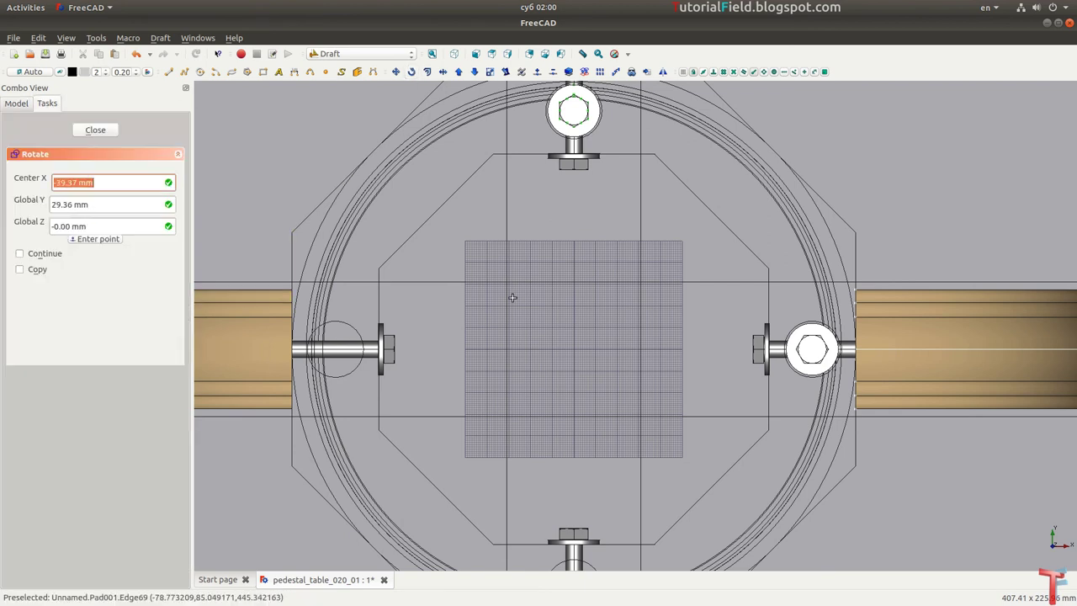
type("0")
key("Return")
type("0")
key("Return")
type("0")
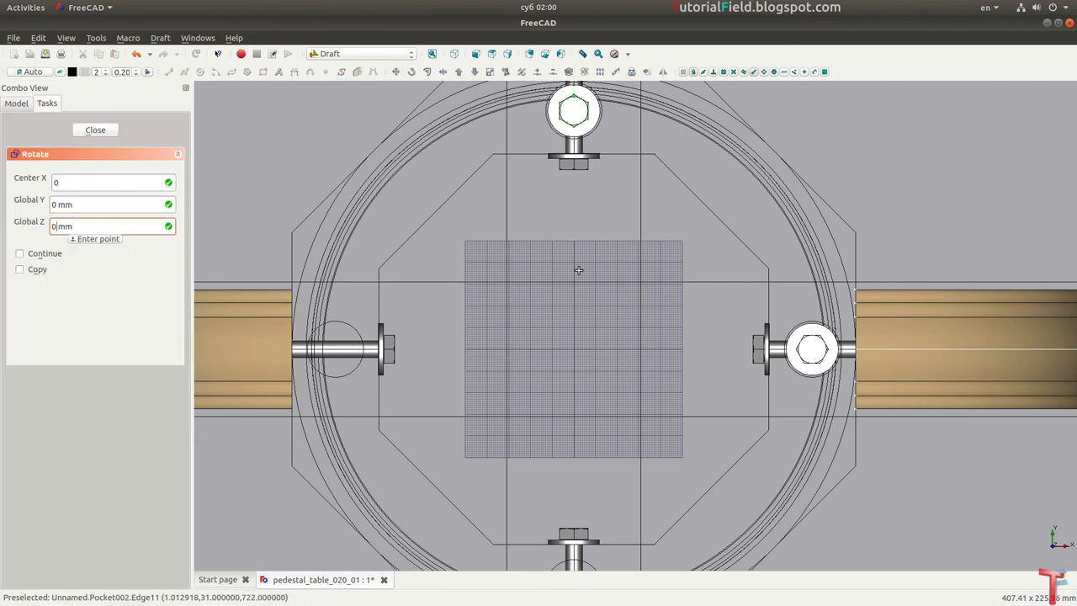
key("Return")
left_click(569, 243)
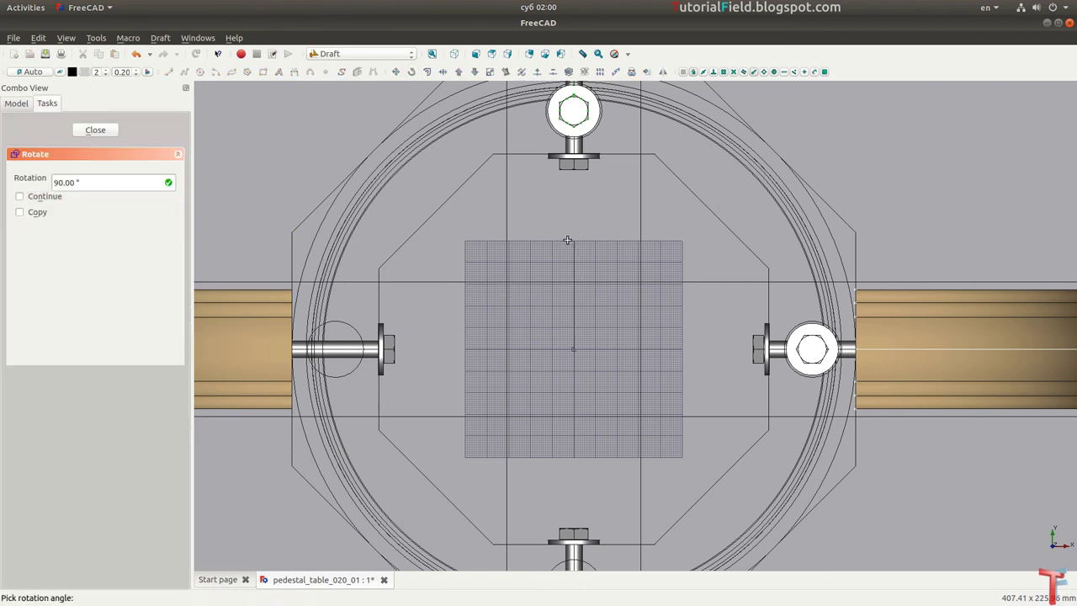
left_click(430, 349)
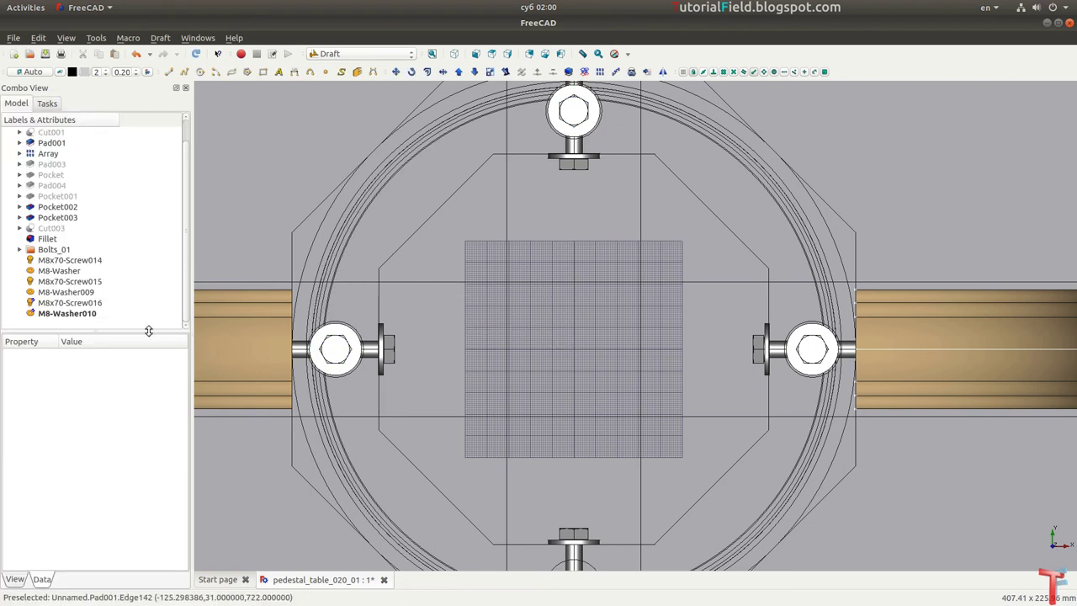
Step: Copy M8x70-Screw016 with M8-Washer010 and rotate it into the last bolt position, then show isometric view
left_click(70, 302)
left_click(80, 313, "ctrl")
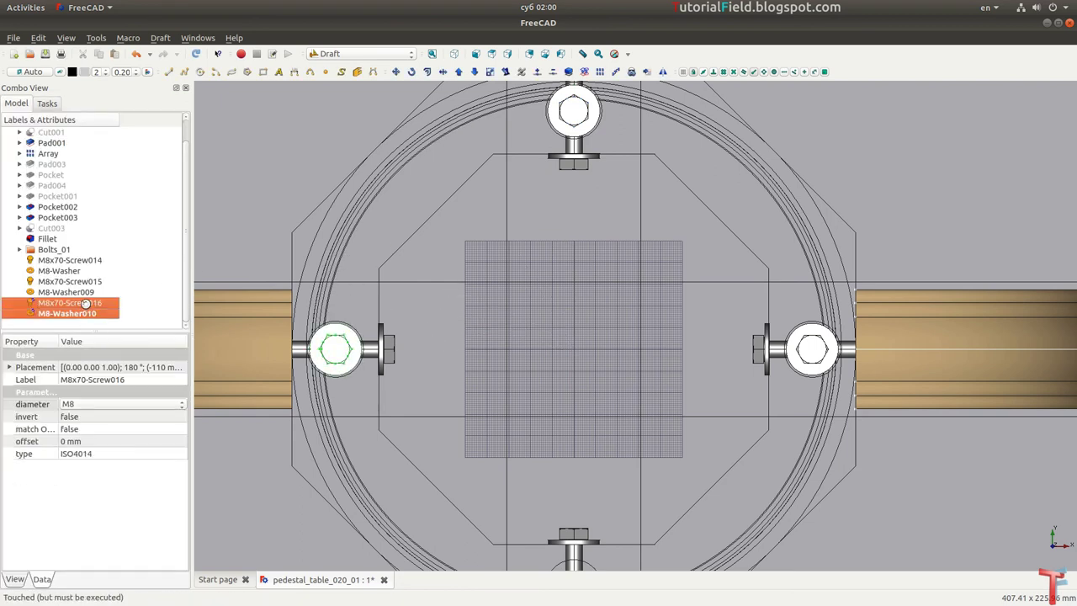
key("ctrl+c")
key("ctrl+v")
key("ctrl+v")
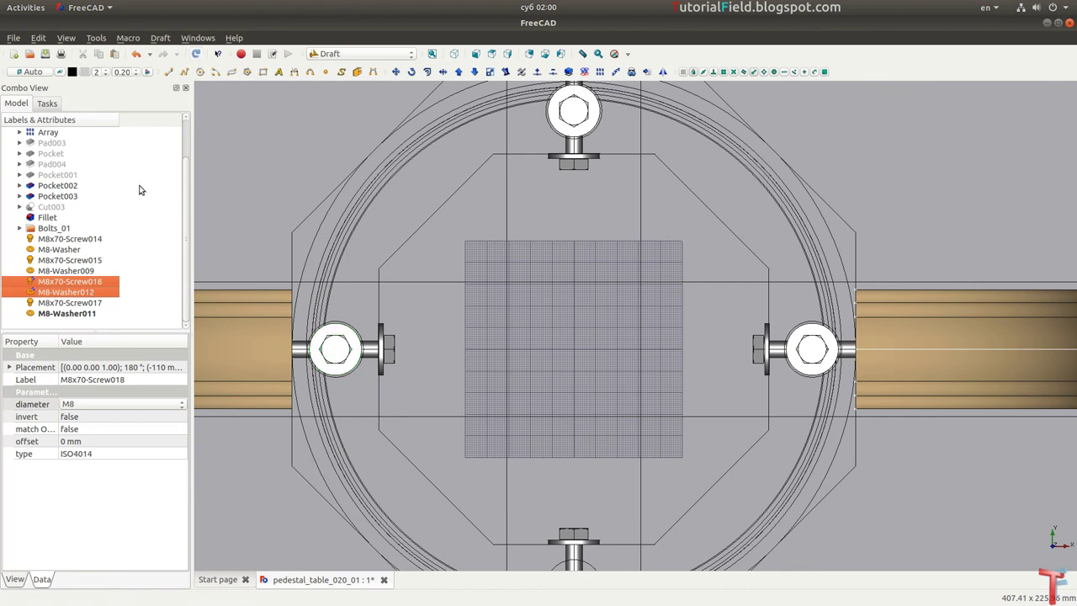
left_click(70, 303)
left_click(67, 314, "ctrl")
mouse_move(400, 320)
middle_mouse_down()
mouse_move(430, 304)
mouse_move(426, 313)
middle_mouse_up()
left_click(412, 72)
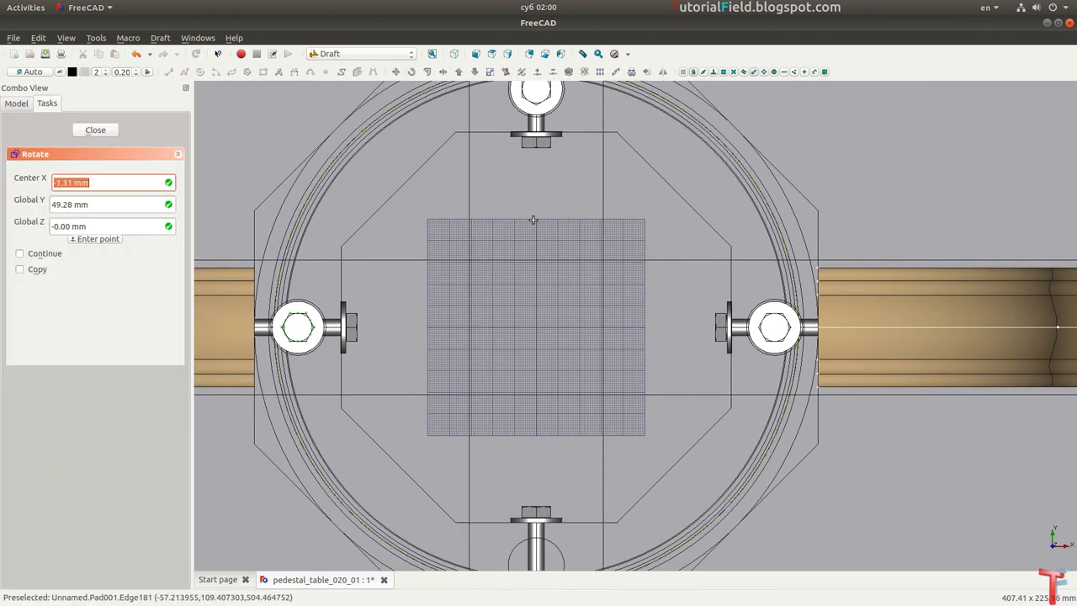
key("Return")
key("Return")
key("Return")
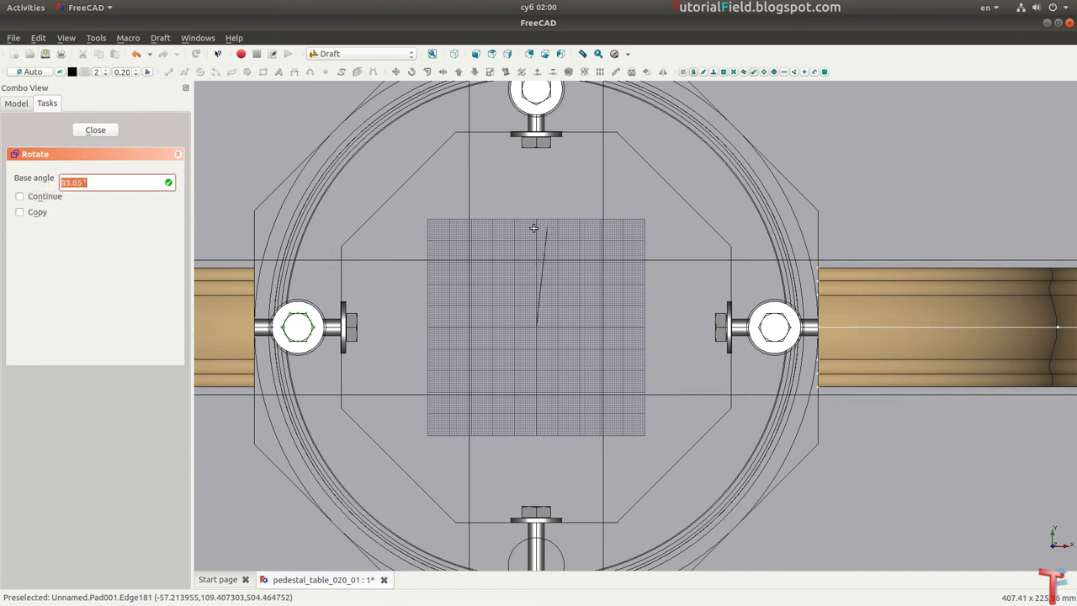
key("Return")
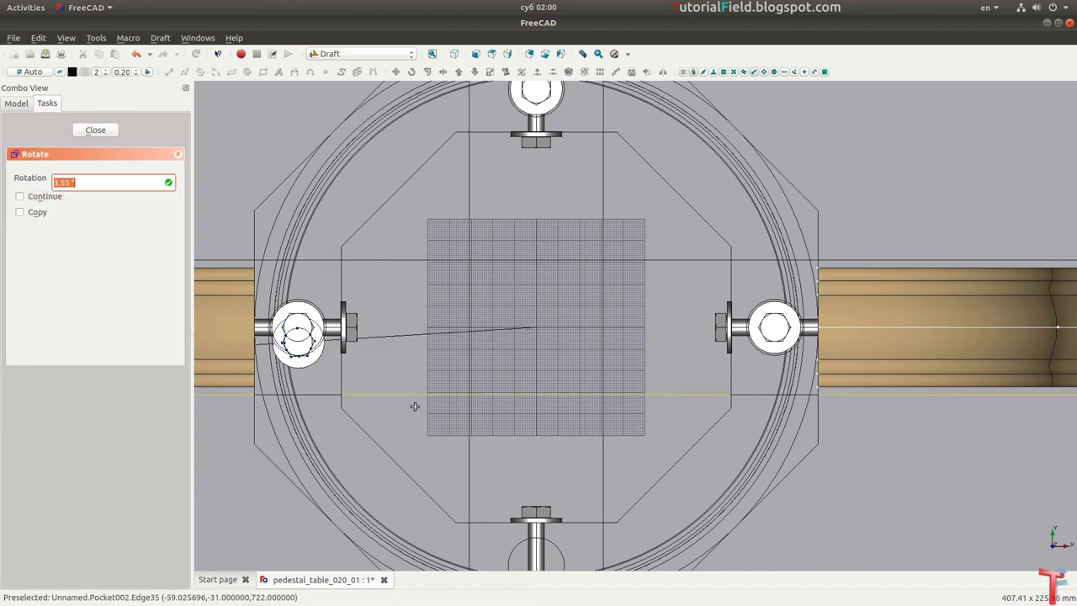
left_click(529, 458)
key("0")
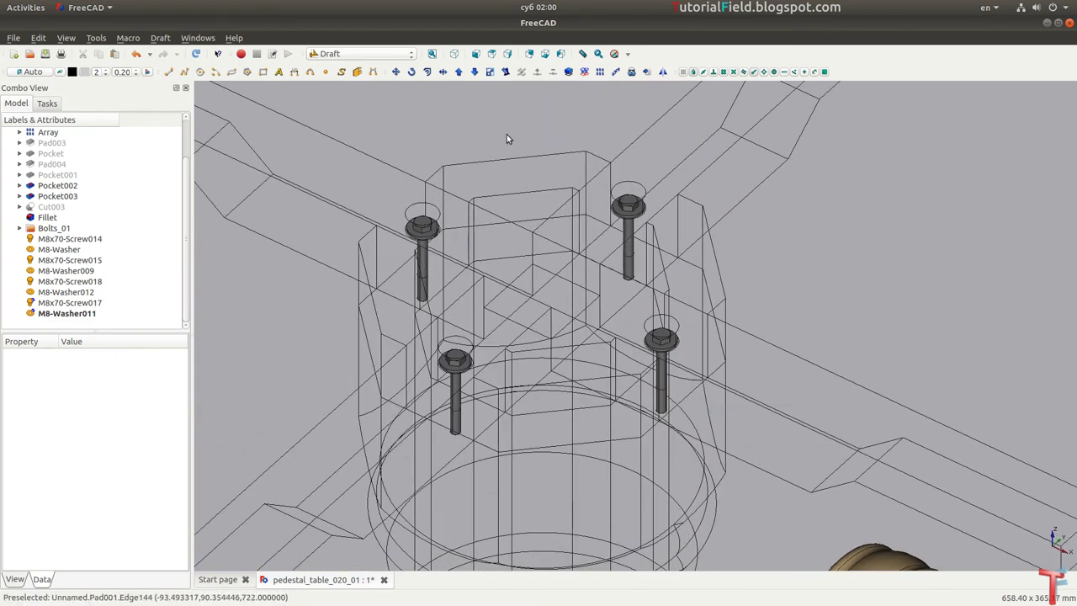
Step: Set Pocket002 and Pocket003 to display as Flat Lines
scroll(502, 130, "down", 2)
scroll(492, 230, "down", 2)
scroll(493, 230, "up", 2)
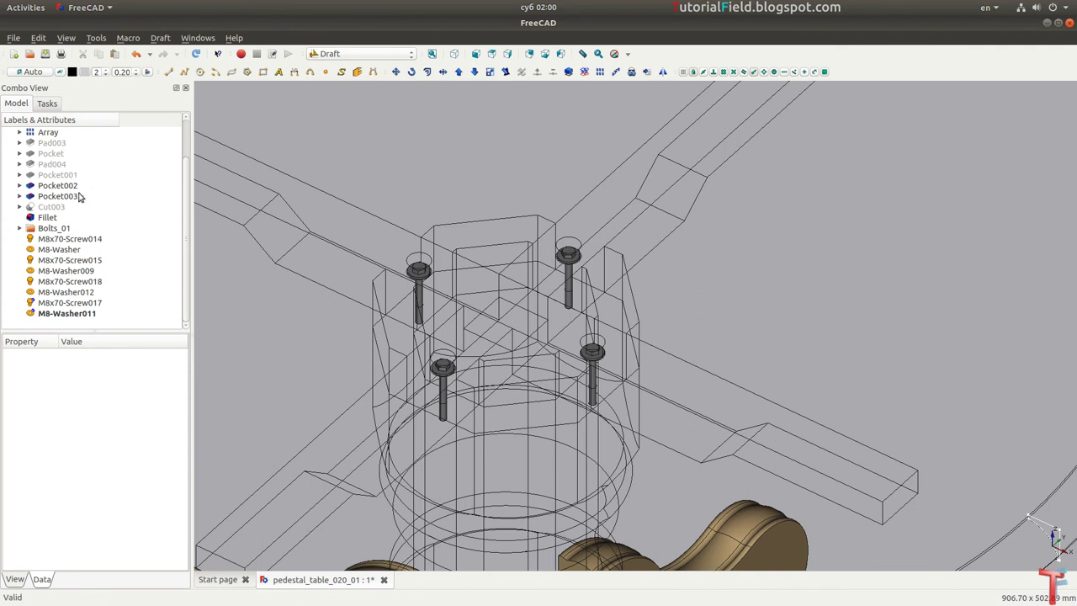
scroll(71, 185, "up", 2)
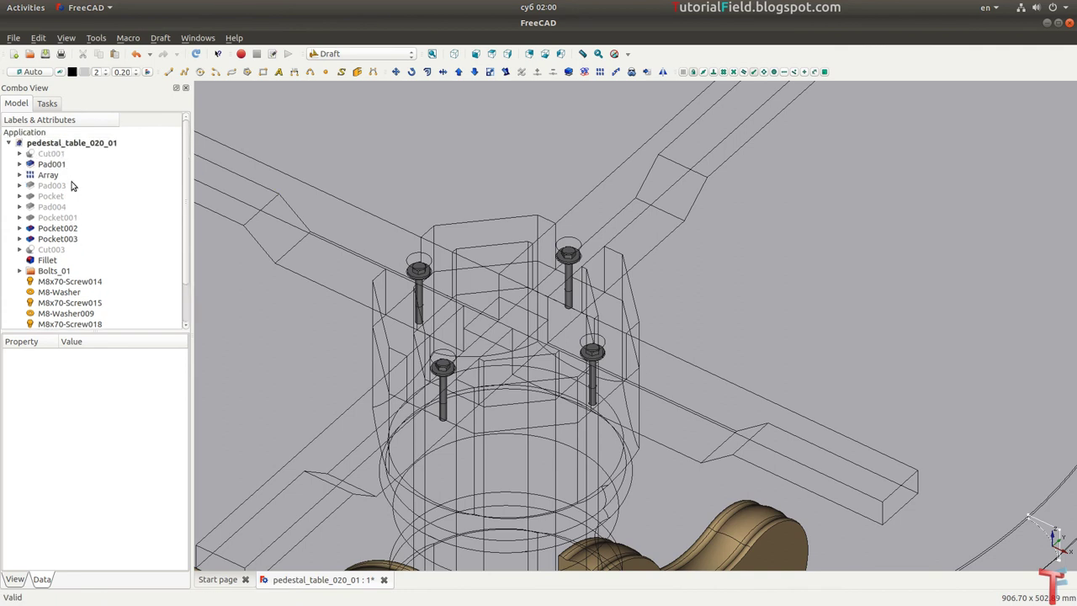
left_click(76, 231)
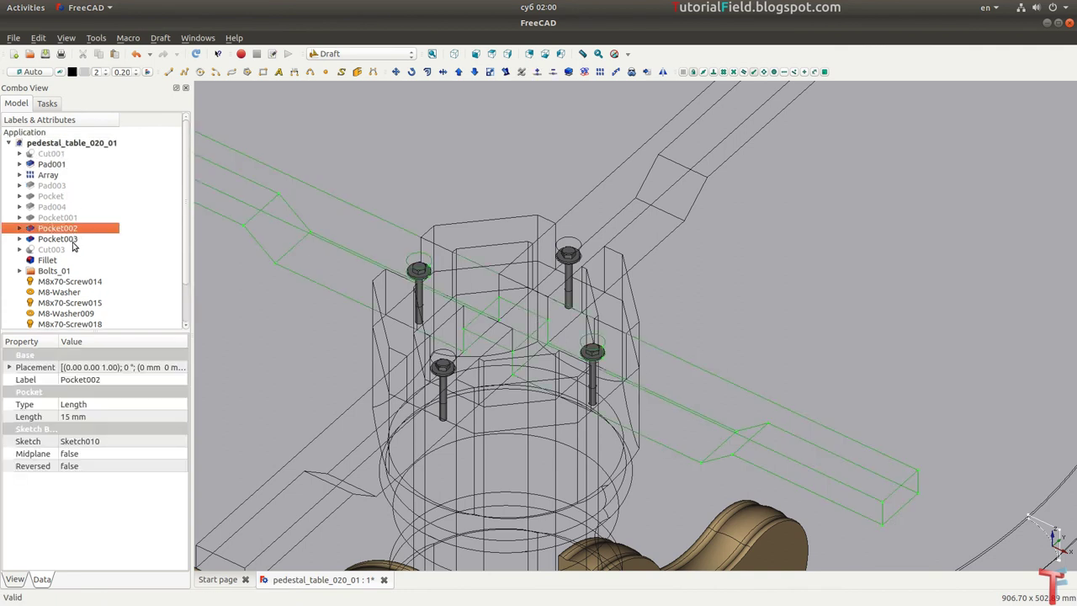
left_click(71, 240, "ctrl")
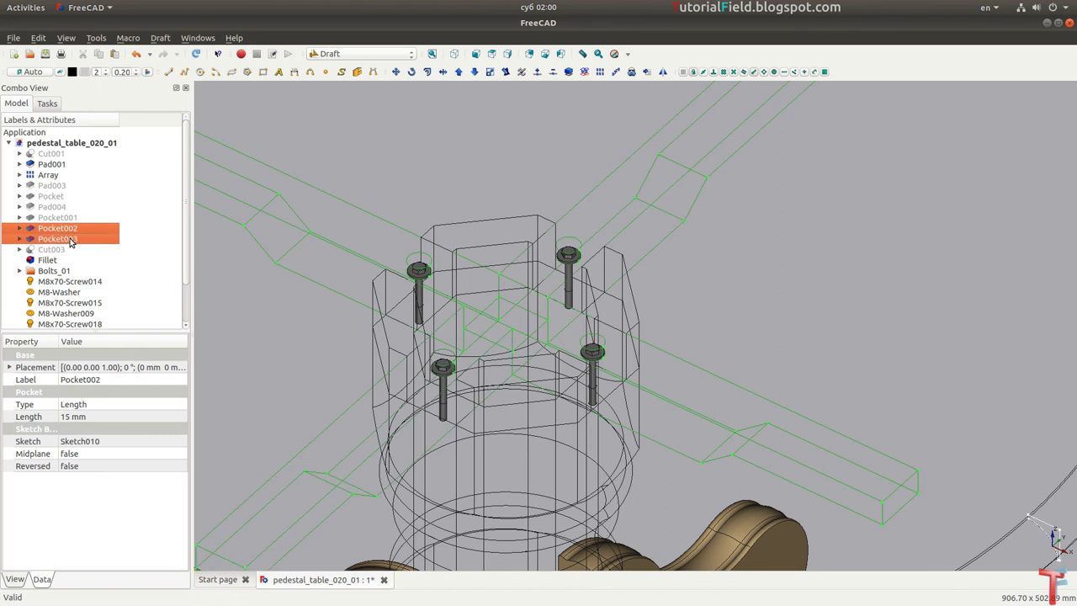
right_click(71, 240)
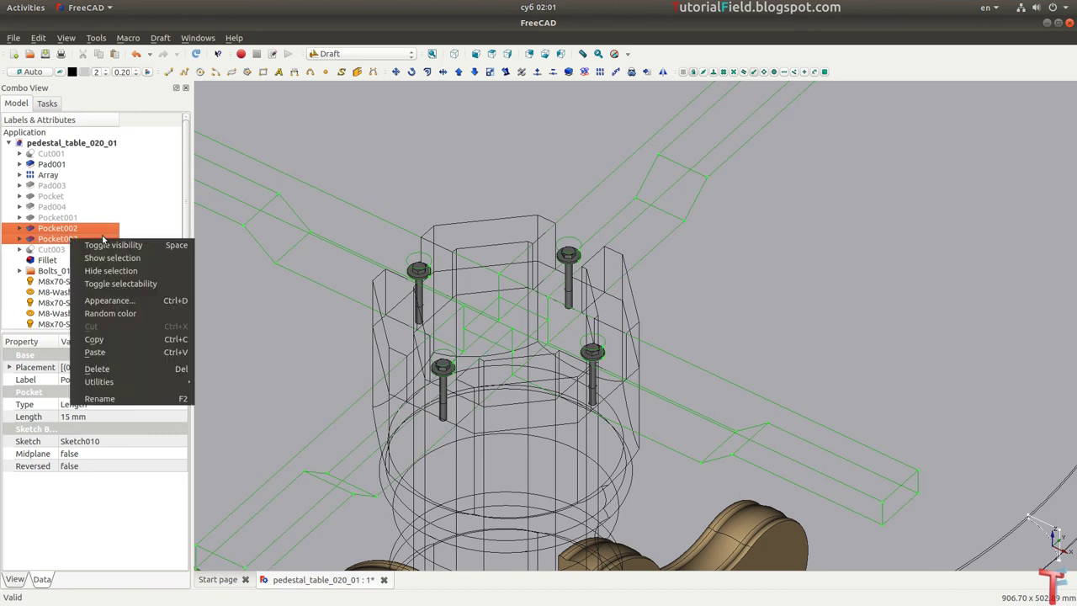
left_click(117, 308)
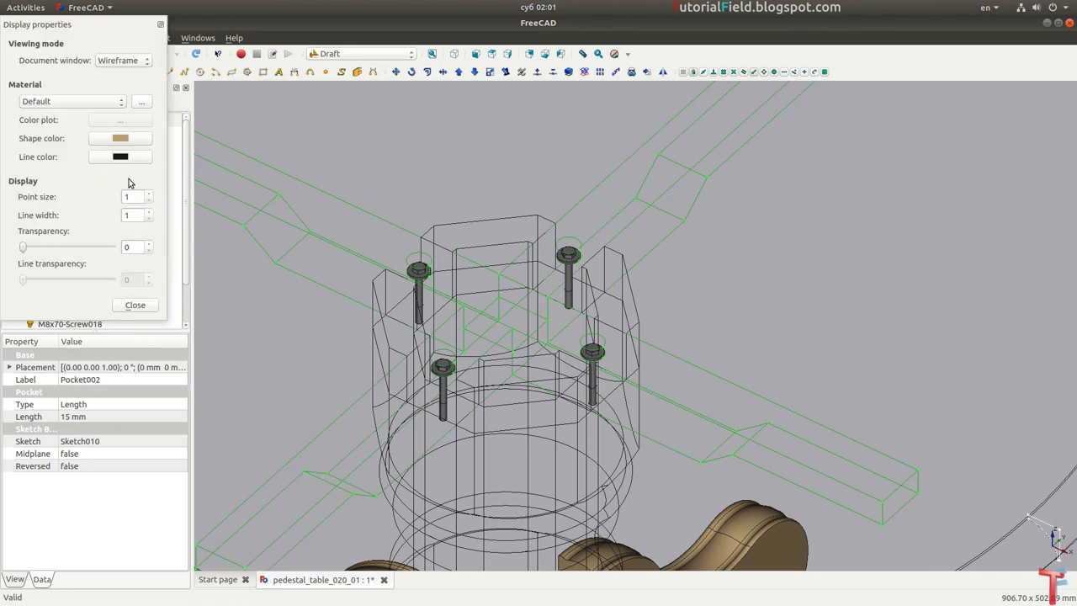
left_click(126, 63)
left_click(118, 33)
left_click(135, 304)
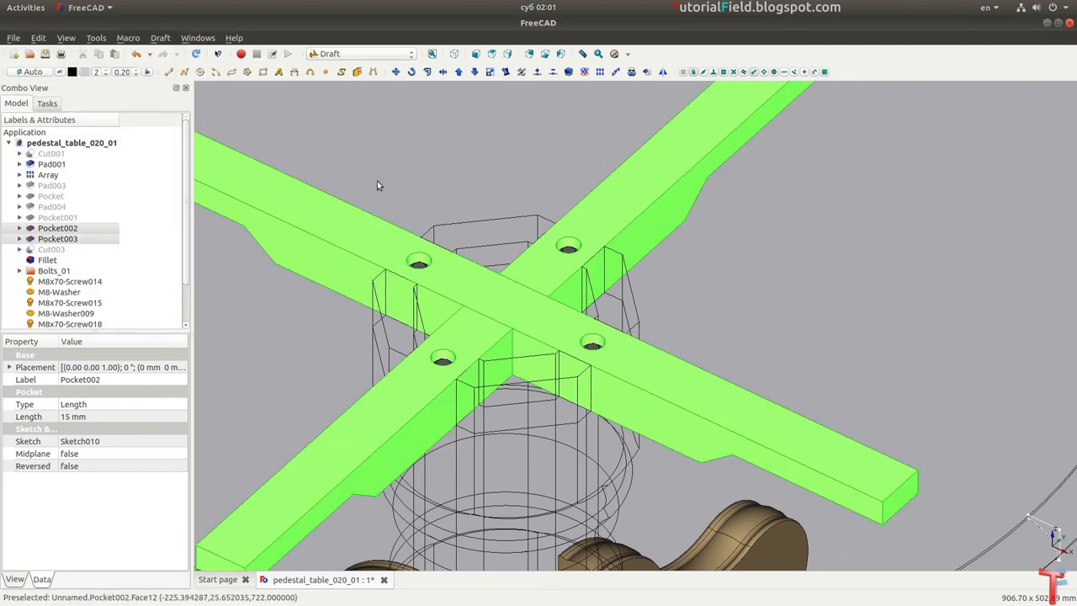
Step: Orbit beneath the crossed beams to check the bolts in their holes, then fit all
left_click(377, 181)
mouse_move(377, 181)
middle_mouse_down()
mouse_move(416, 297)
mouse_move(440, 214)
middle_mouse_up()
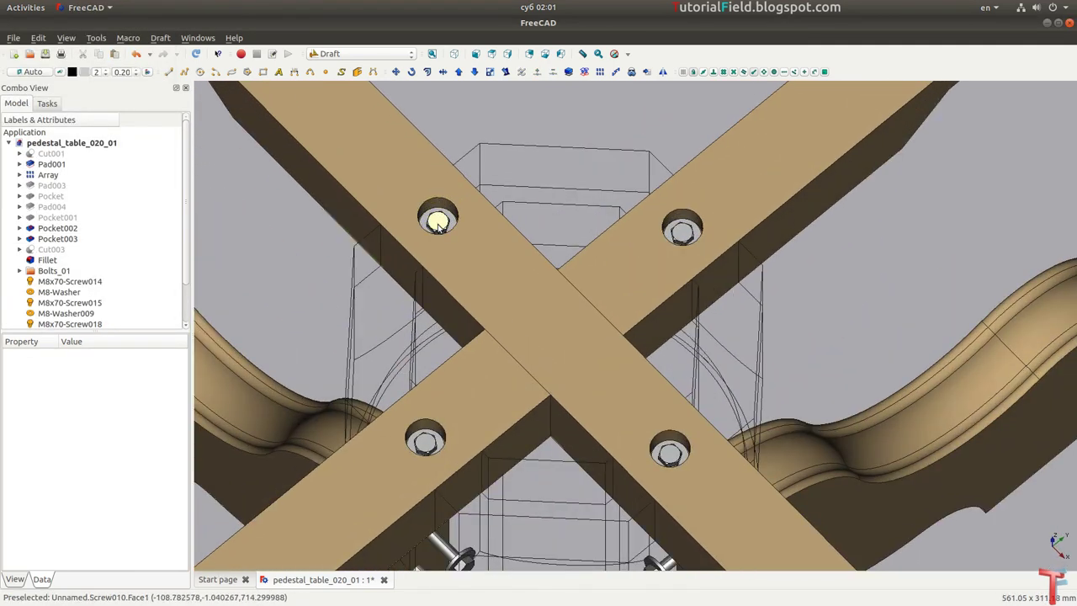
mouse_move(584, 385)
middle_mouse_down()
mouse_move(473, 344)
mouse_move(468, 312)
mouse_move(494, 299)
mouse_move(546, 294)
mouse_move(492, 312)
mouse_move(566, 327)
mouse_move(539, 286)
mouse_move(517, 110)
middle_mouse_up()
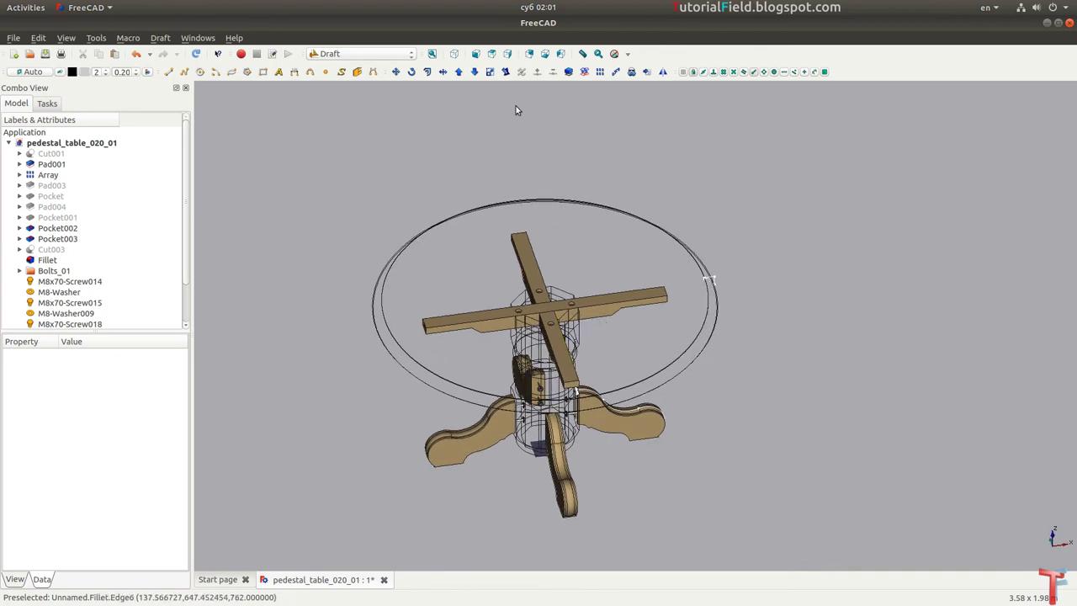
left_click(432, 53)
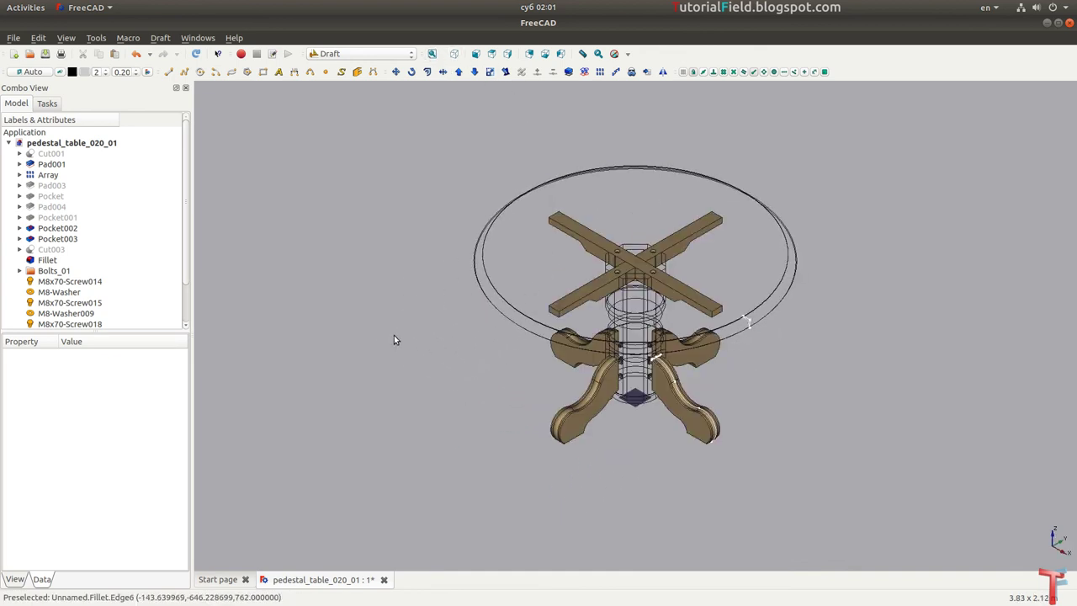
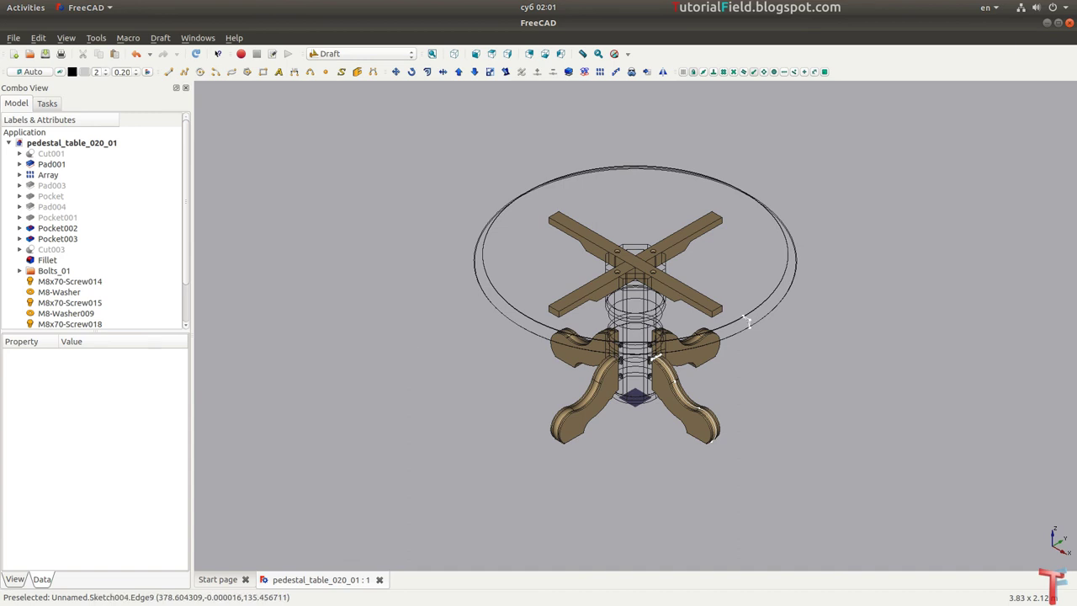
Step: Center the table in view and switch to the Fasteners workbench for an M6x8 DIN967 screw
key("alt+Tab")
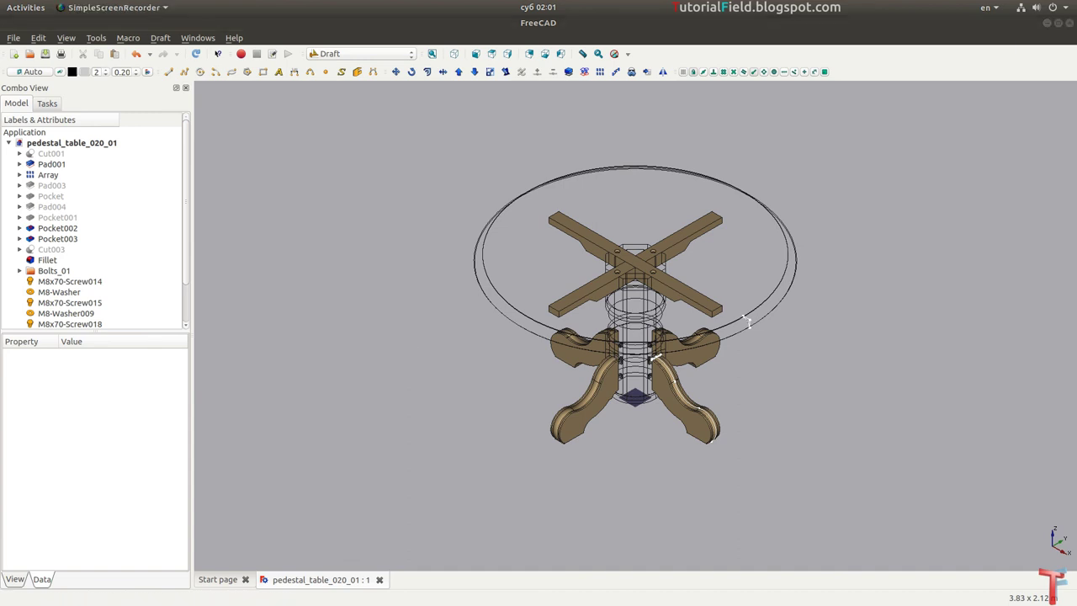
scroll(746, 312, "up", 2)
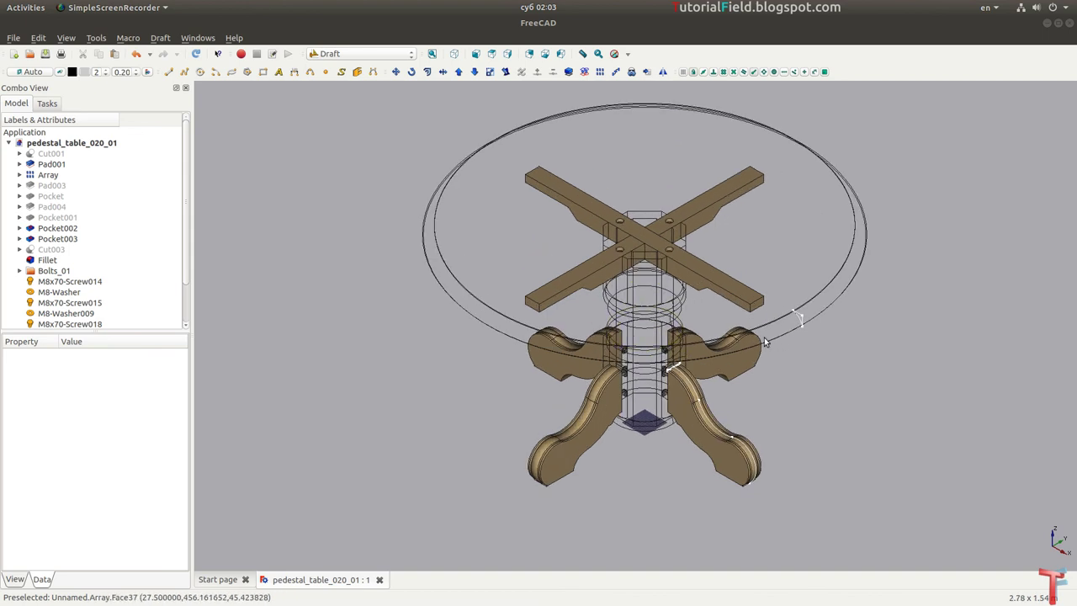
scroll(764, 338, "up", 4)
middle_click_drag(653, 362, 677, 353)
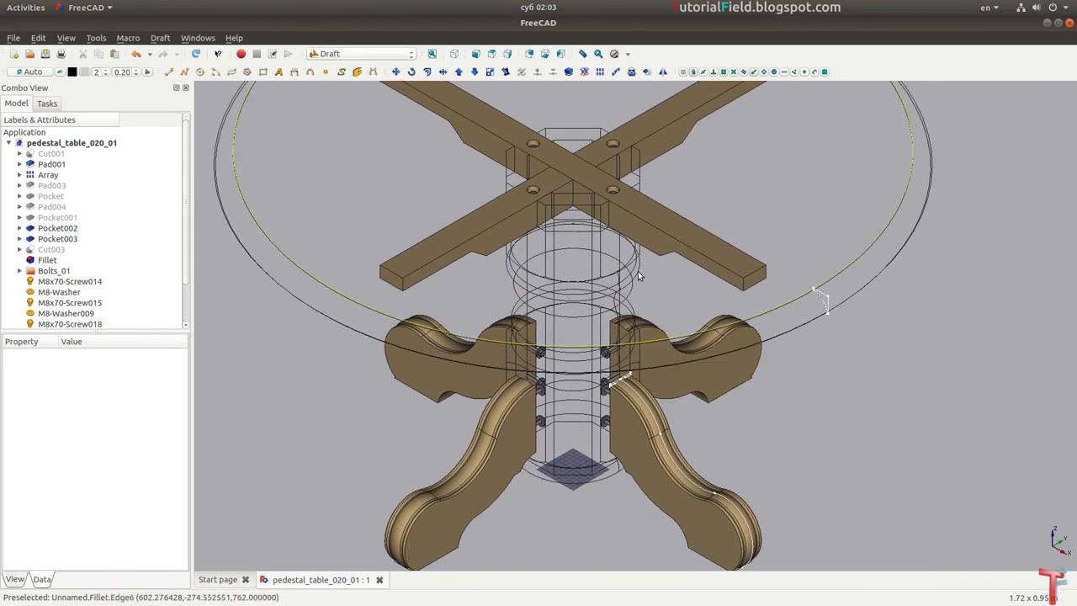
left_click(346, 53)
left_click(371, 125)
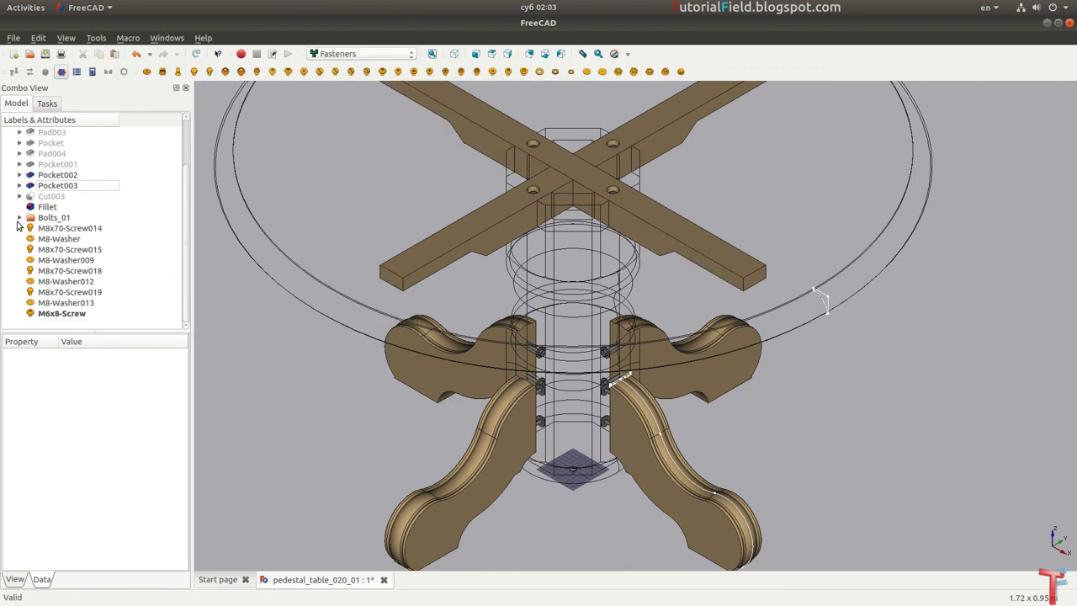
Step: With the model in front wireframe view, set the M6x8 screw's x position to 350 mm
left_click(59, 313)
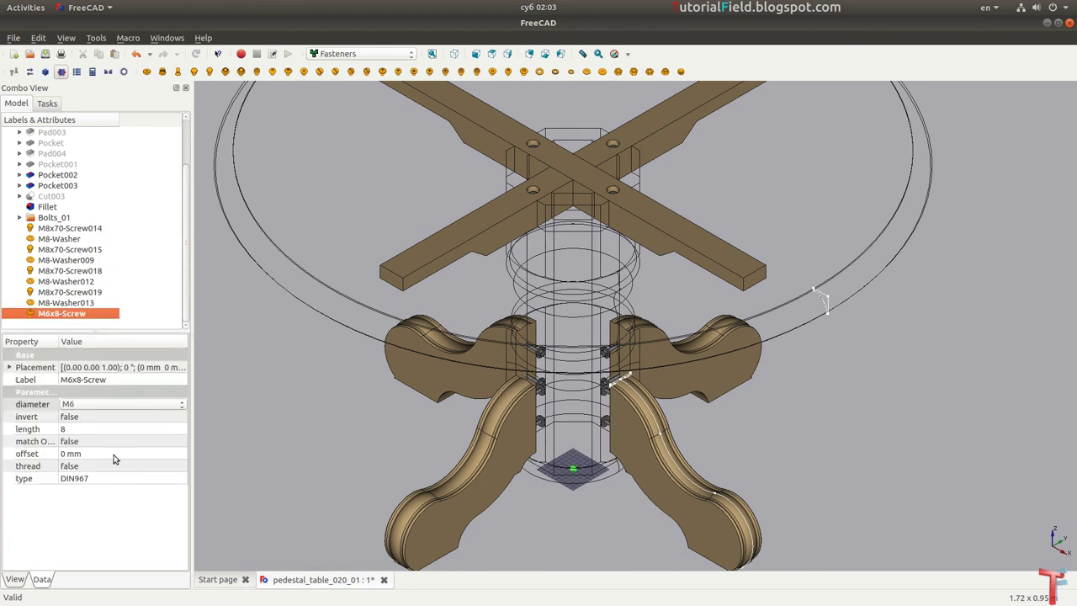
left_click(10, 368)
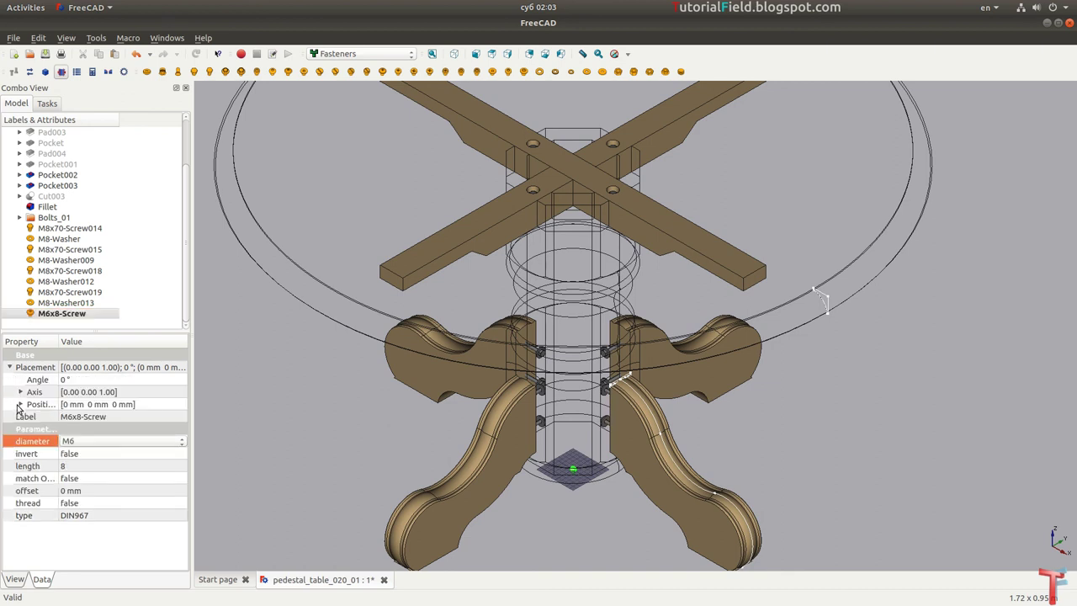
left_click(19, 405)
left_click(90, 442)
type("690")
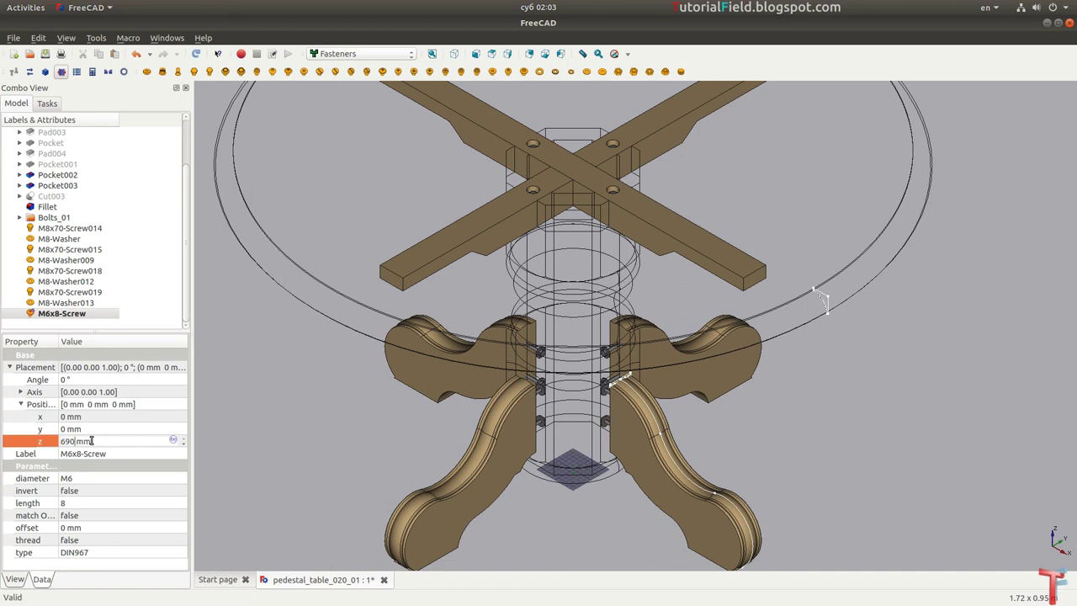
middle_click_drag(539, 353, 530, 169)
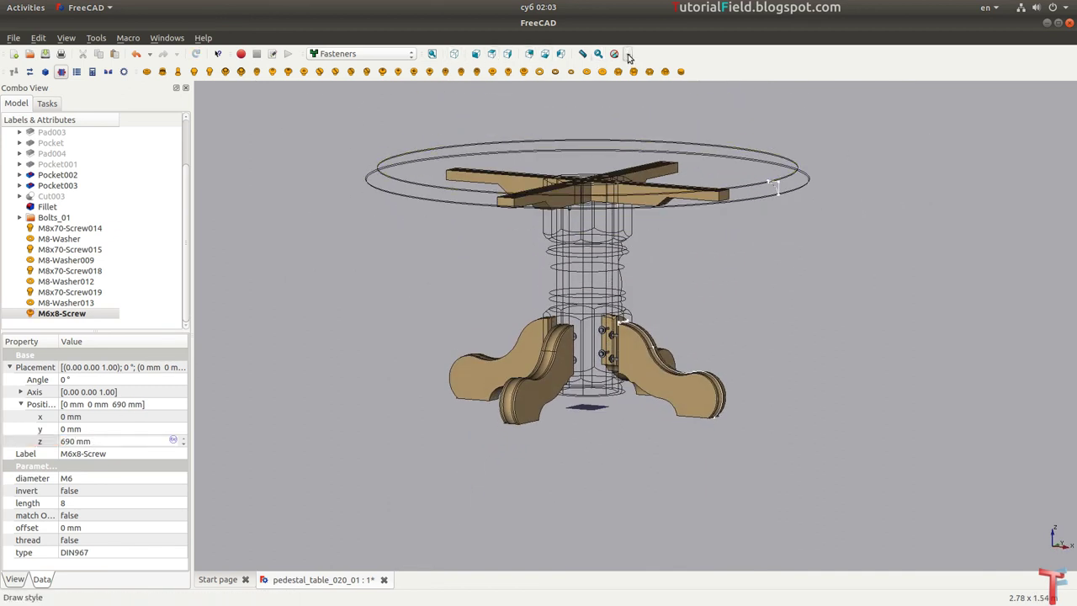
left_click(627, 53)
left_click(623, 106)
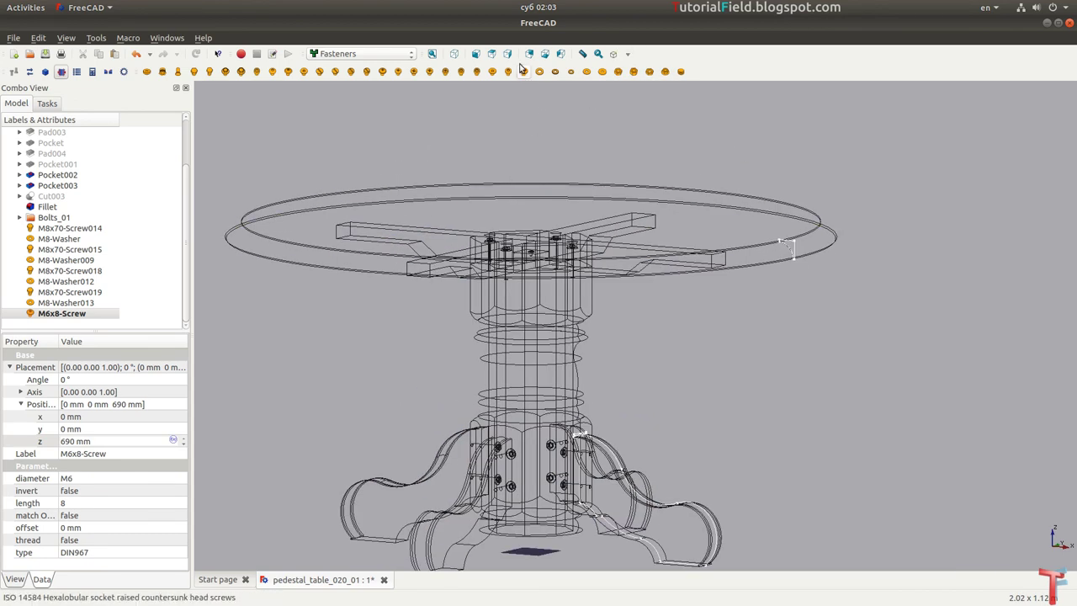
left_click(475, 53)
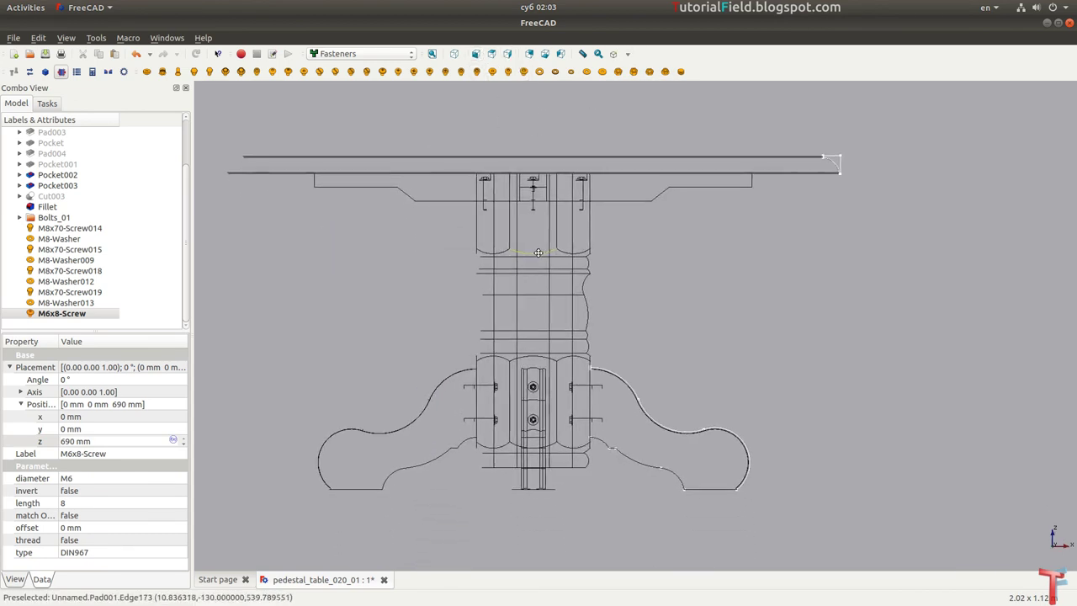
scroll(513, 224, "up", 2)
left_click(97, 313)
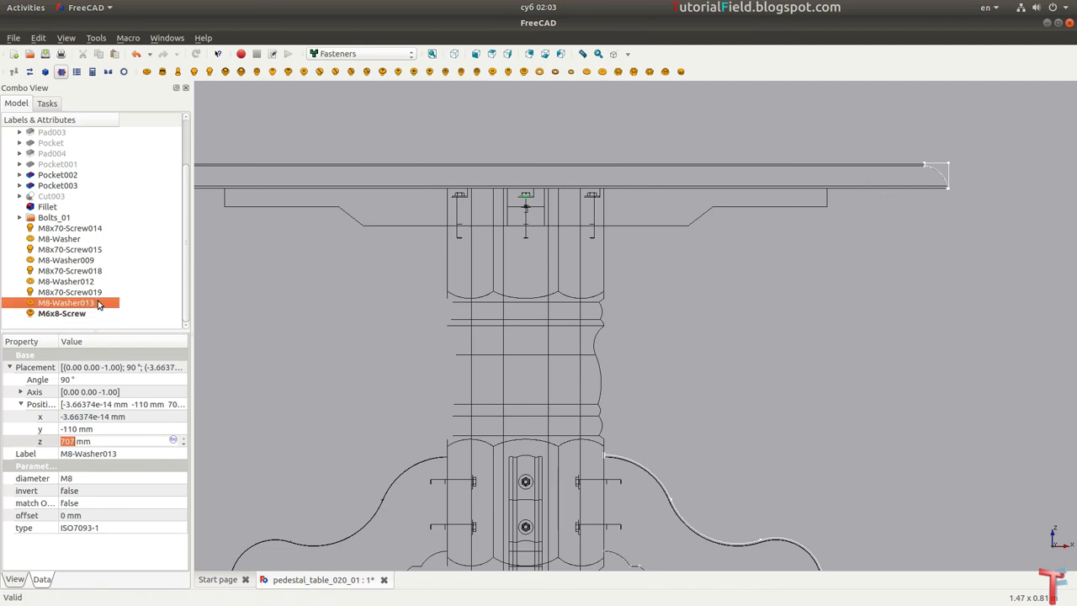
scroll(525, 221, "up", 2)
scroll(525, 222, "up", 2)
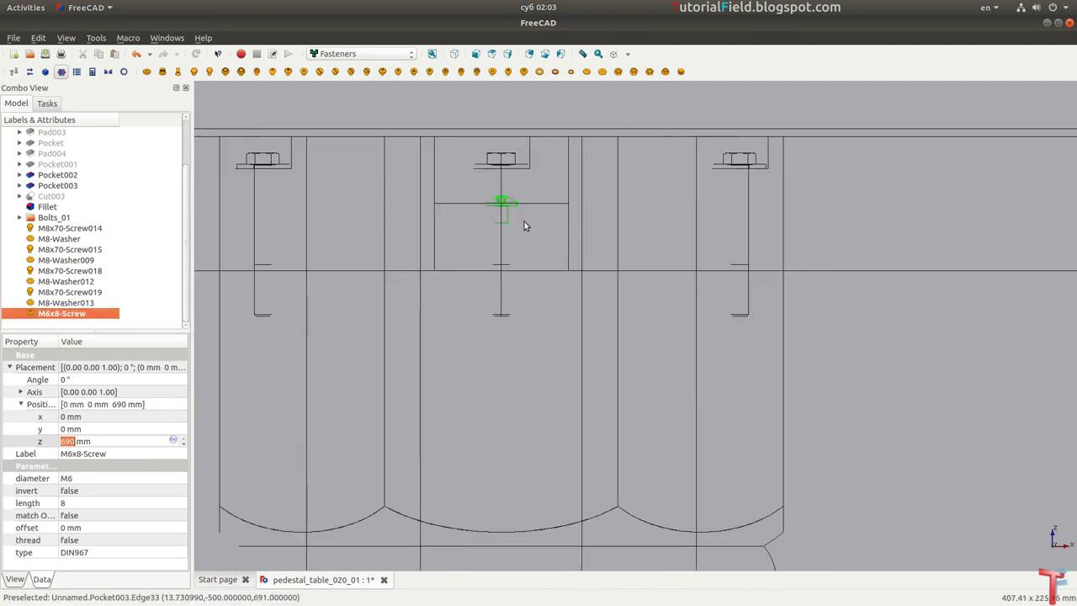
scroll(538, 223, "down", 2)
scroll(563, 236, "up", 2)
scroll(365, 261, "down", 2)
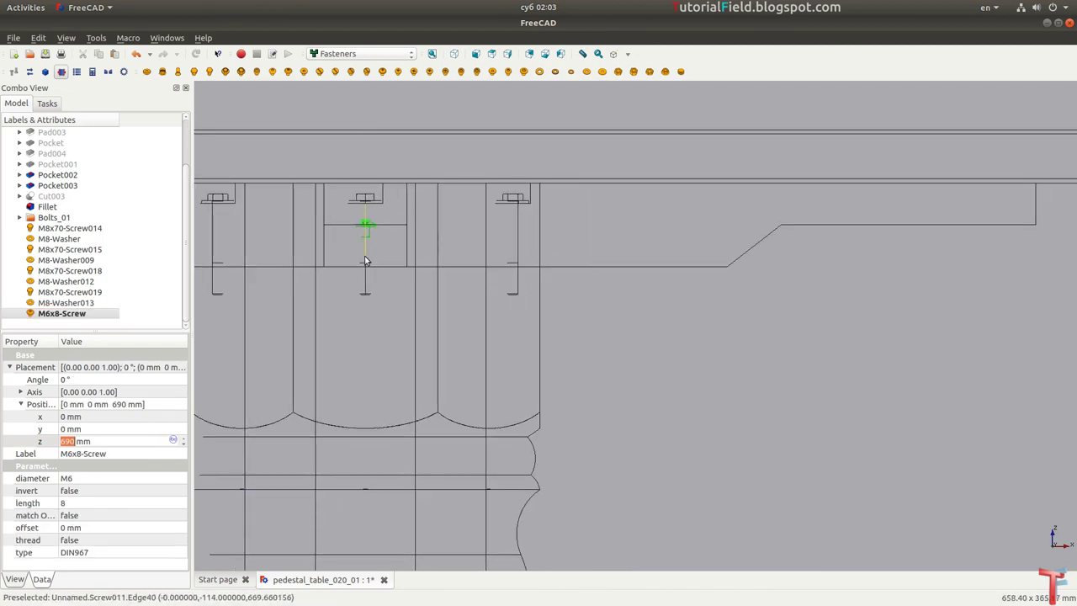
left_click(90, 417)
type("350")
key("Return")
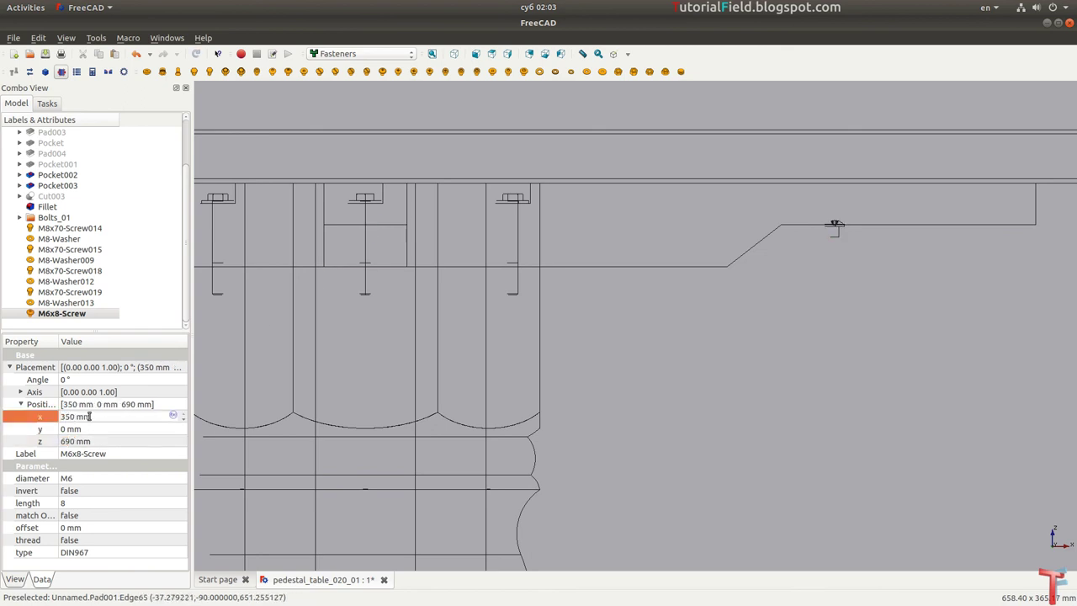
Step: Rotate the screw 180° about axis (0,1,0) and set its z position to 691 mm
scroll(548, 289, "up", 2)
scroll(596, 428, "up", 2)
scroll(551, 386, "up", 2)
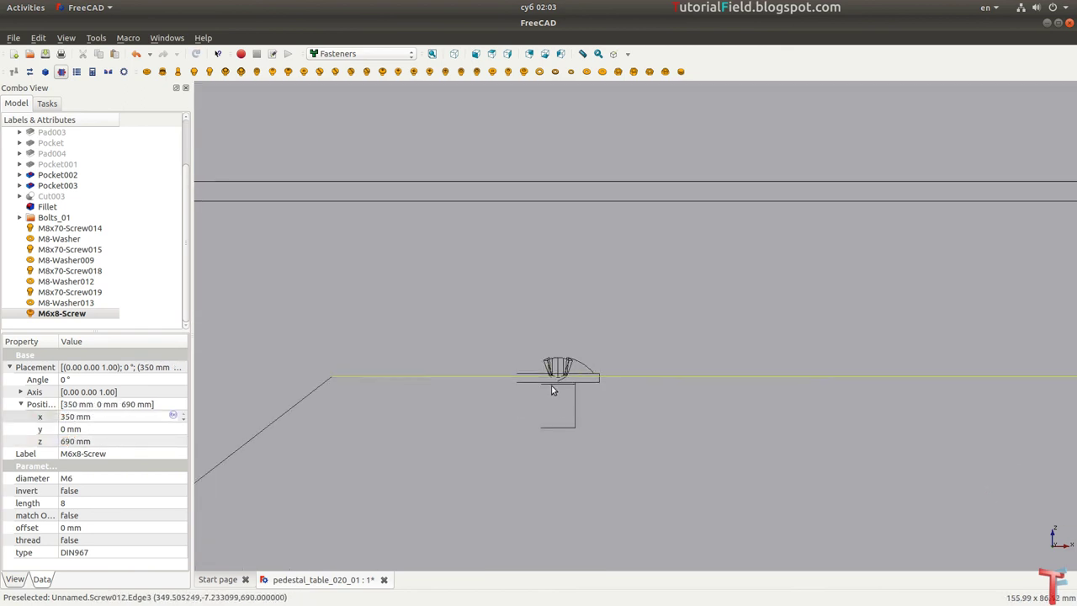
left_click(21, 392)
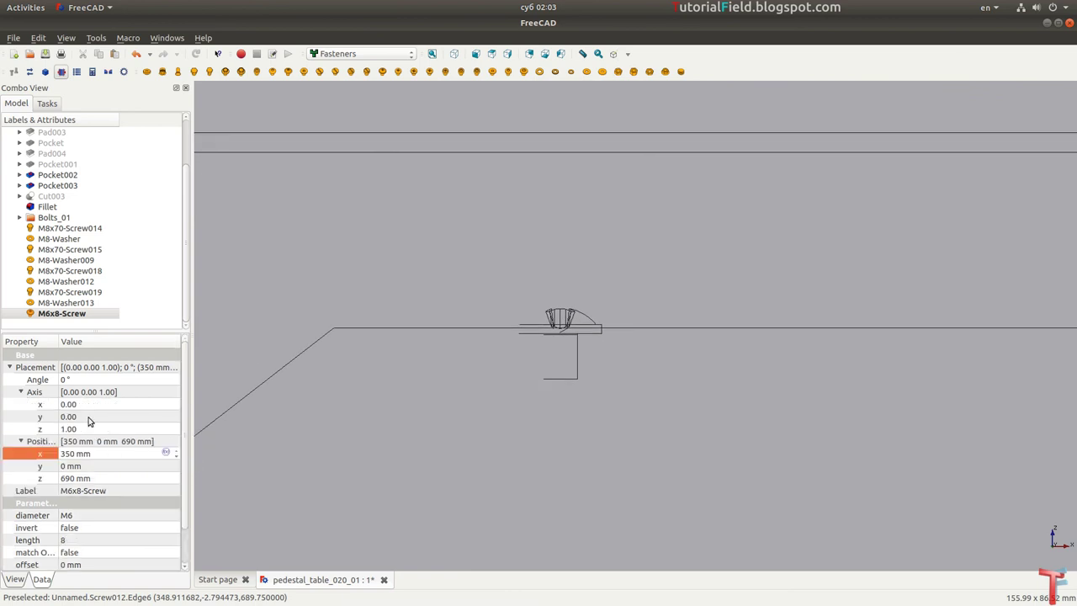
left_click(89, 417)
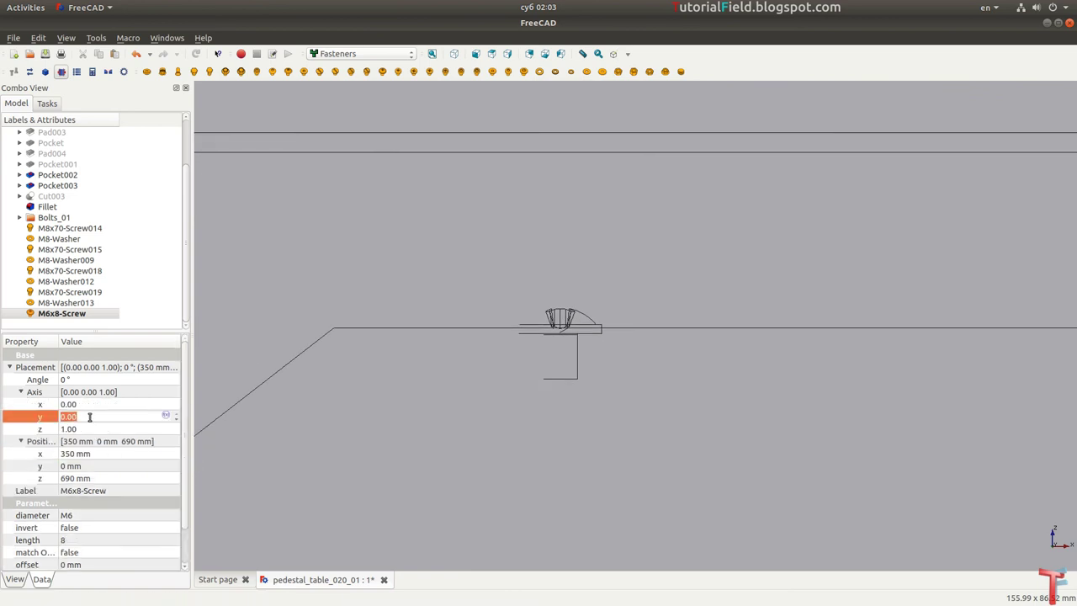
type("1")
key("Tab")
type("0")
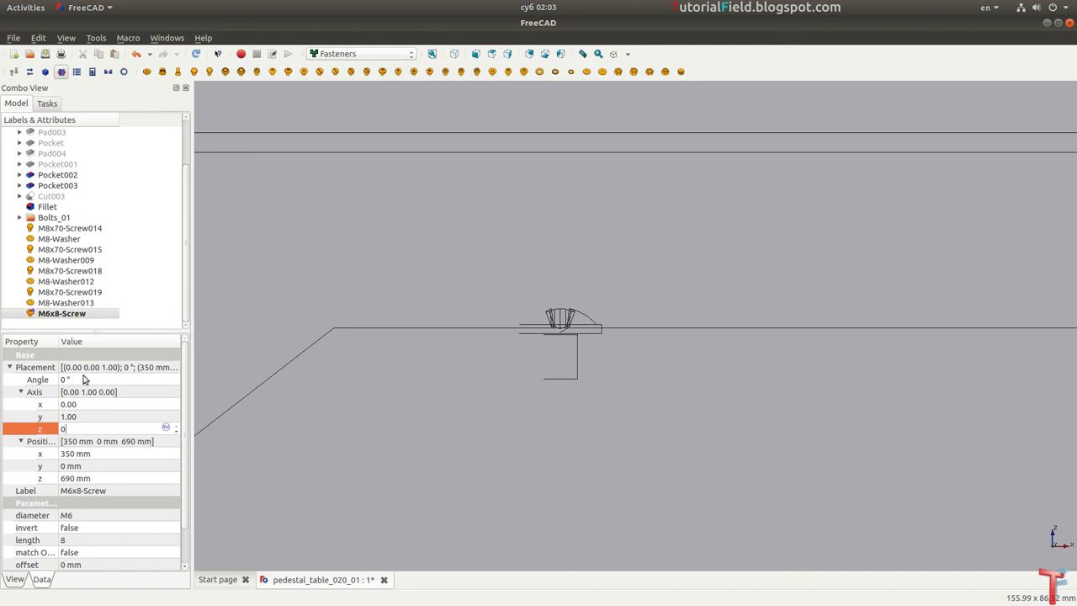
left_click(83, 380)
type("180")
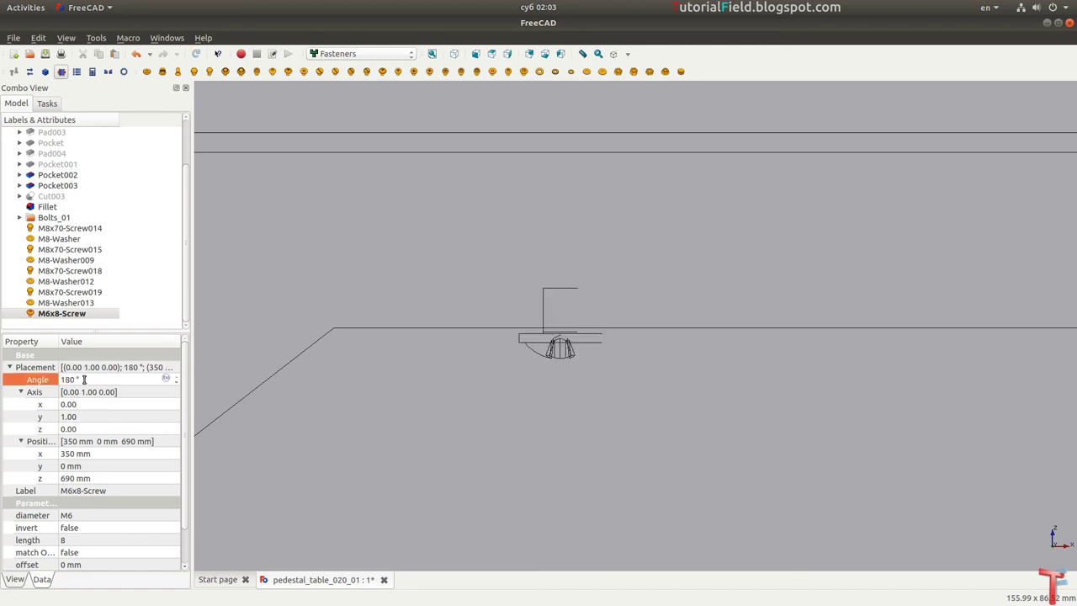
left_click(102, 479)
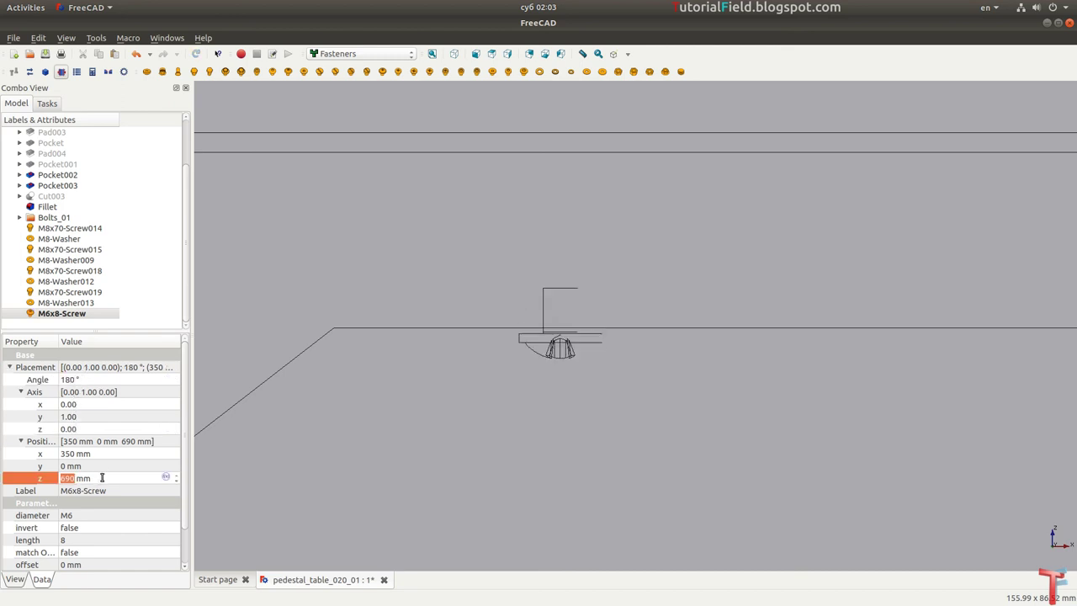
Step: Change the screw length to 50, turning it into M6x50-Screw
scroll(101, 478, "up", 1)
scroll(388, 306, "down", 2)
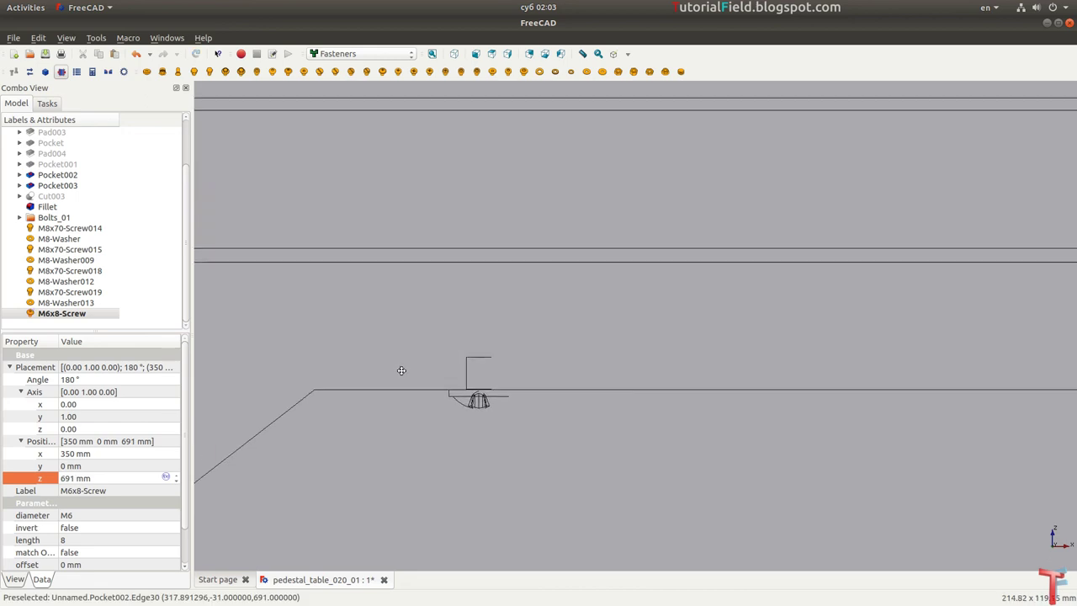
scroll(252, 460, "up", 1)
left_click(75, 539)
left_click(81, 539)
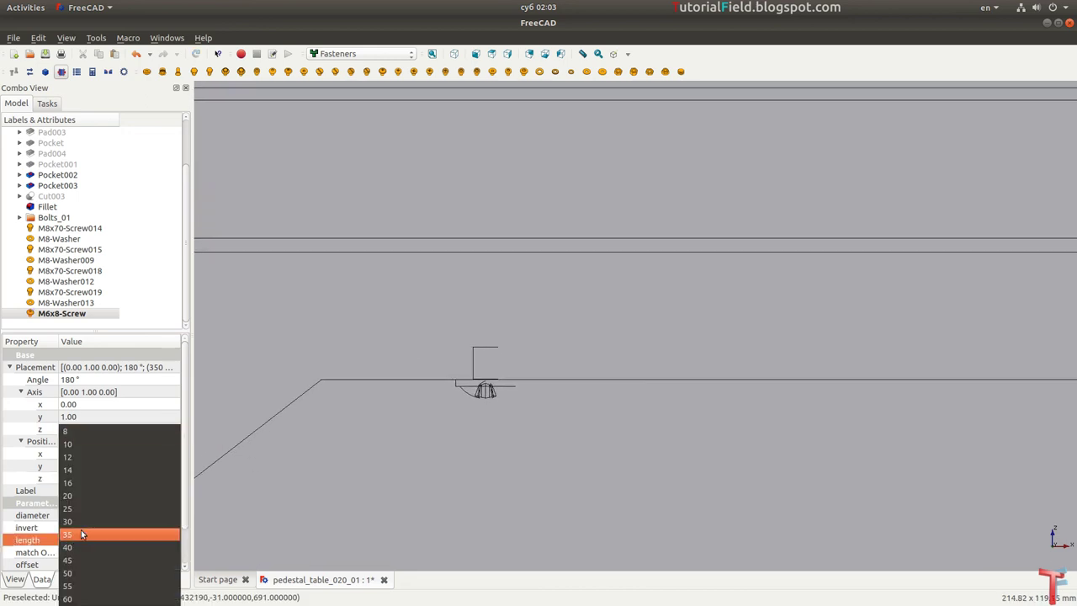
left_click(85, 574)
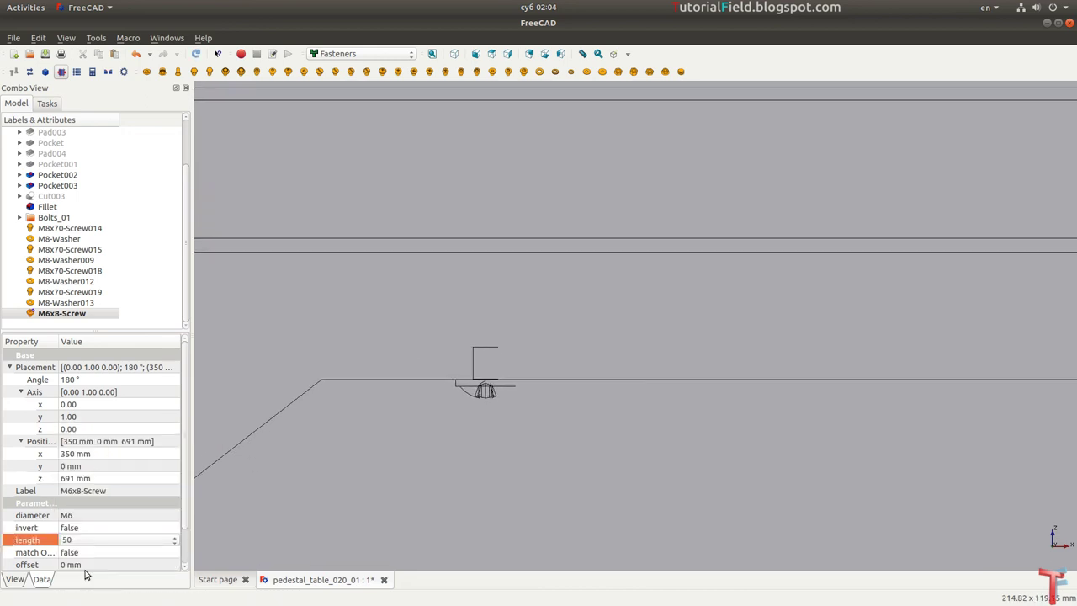
scroll(424, 318, "down", 1)
scroll(467, 321, "down", 2)
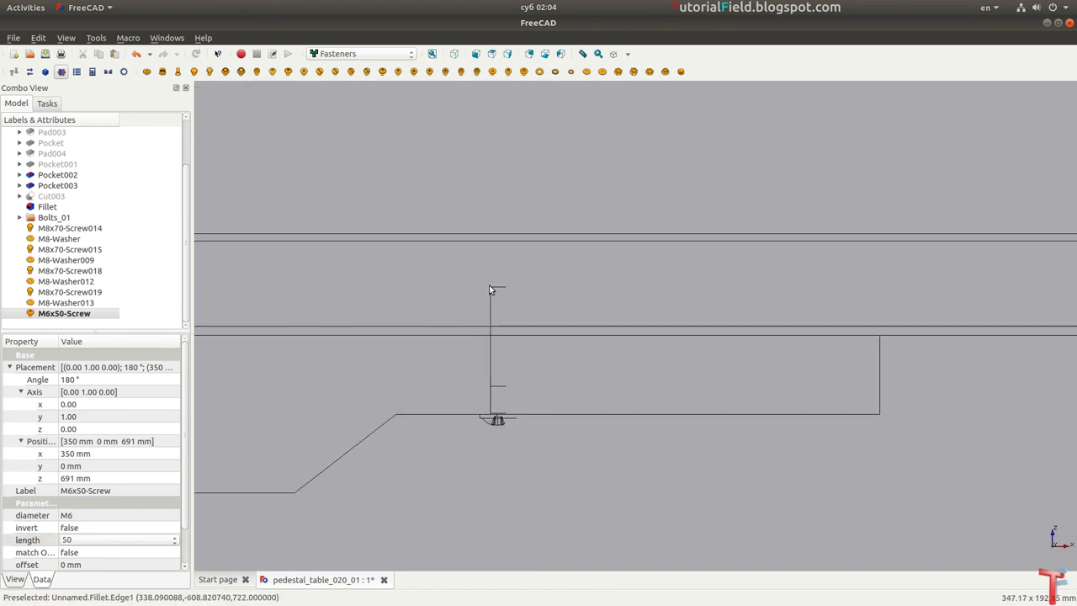
scroll(298, 279, "down", 1)
scroll(298, 279, "down", 1)
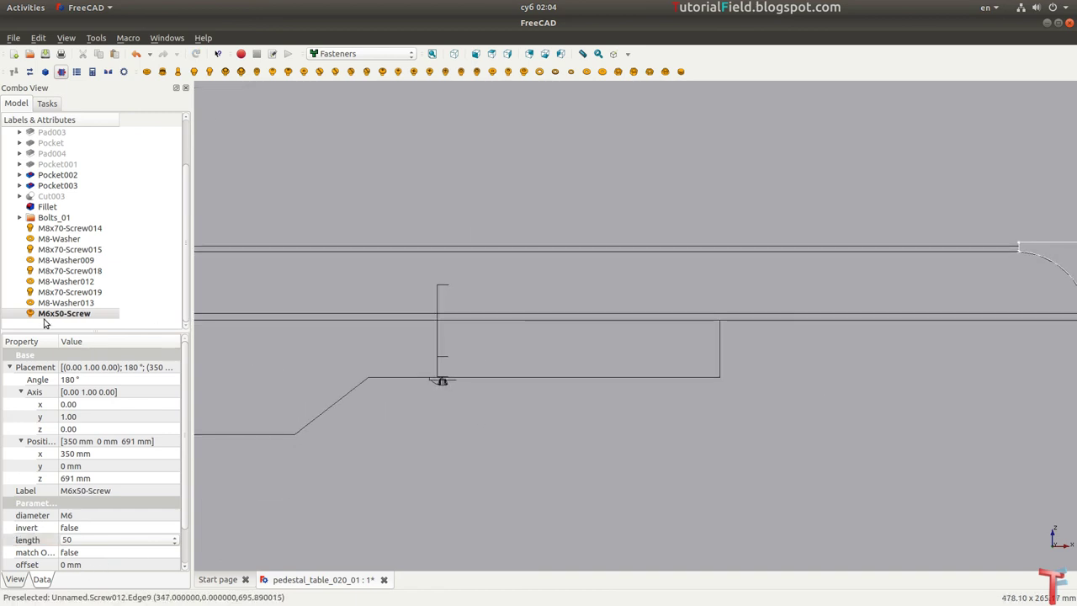
left_click(53, 315)
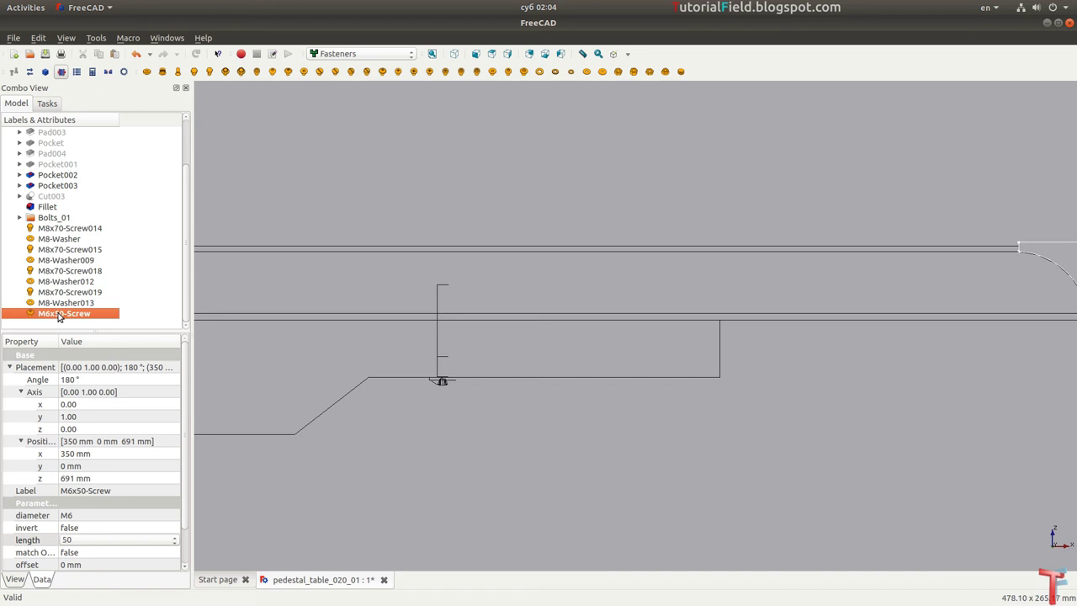
Step: Duplicate the M6x50 screw and place the copy at x 450 mm
key("ctrl+v")
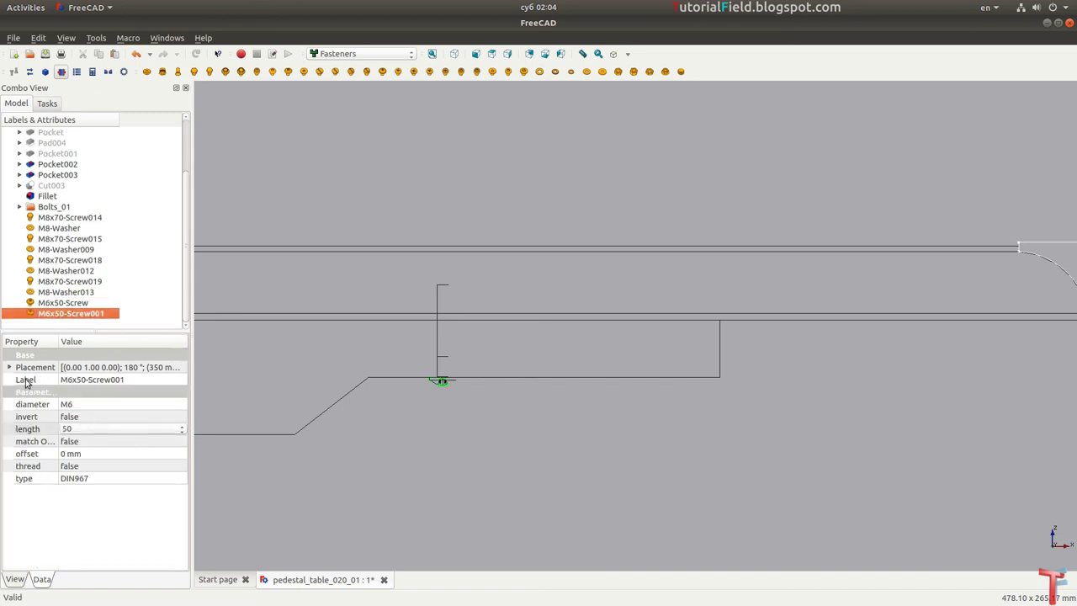
left_click(11, 368)
left_click(19, 404)
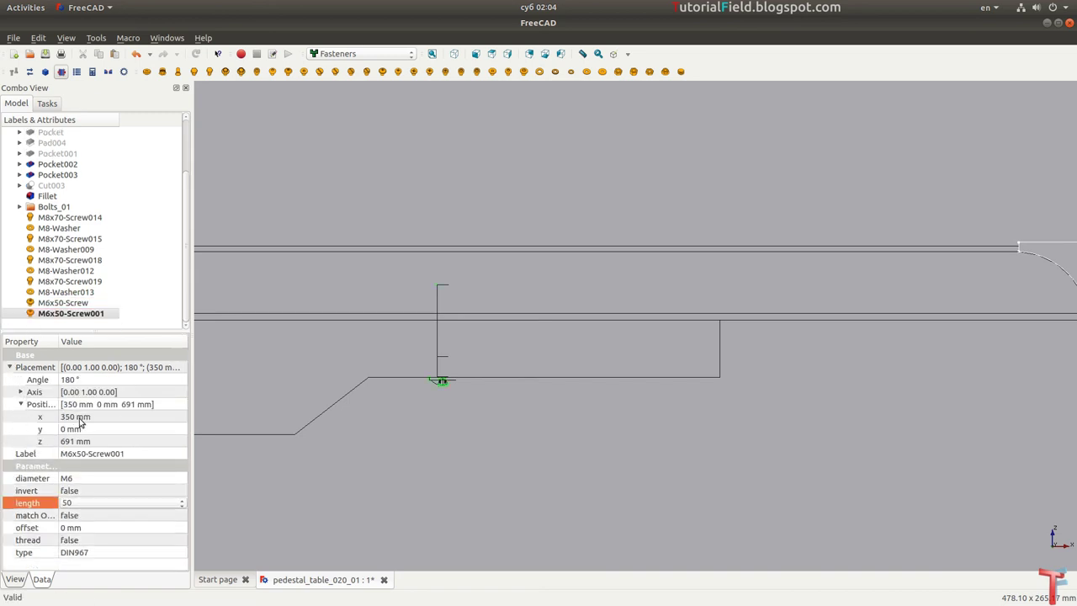
left_click(84, 415)
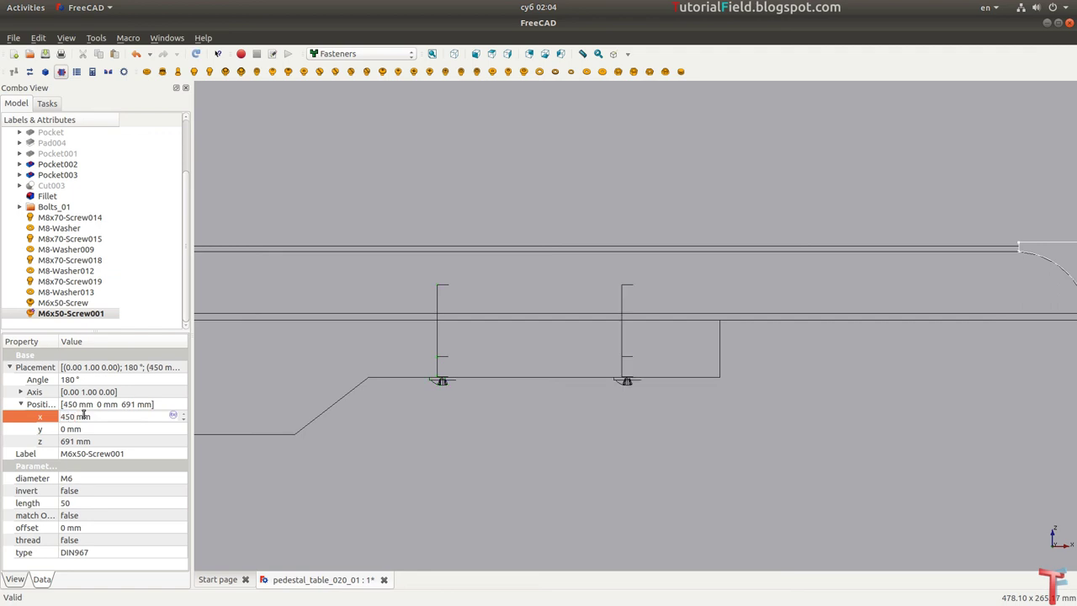
middle_click_drag(240, 346, 316, 107)
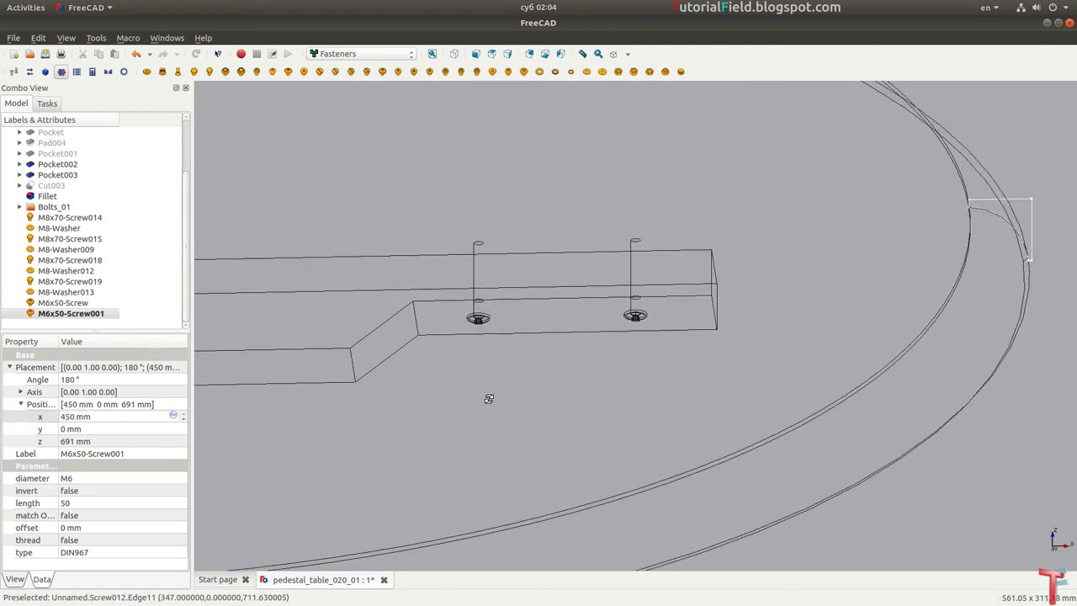
left_click(621, 54)
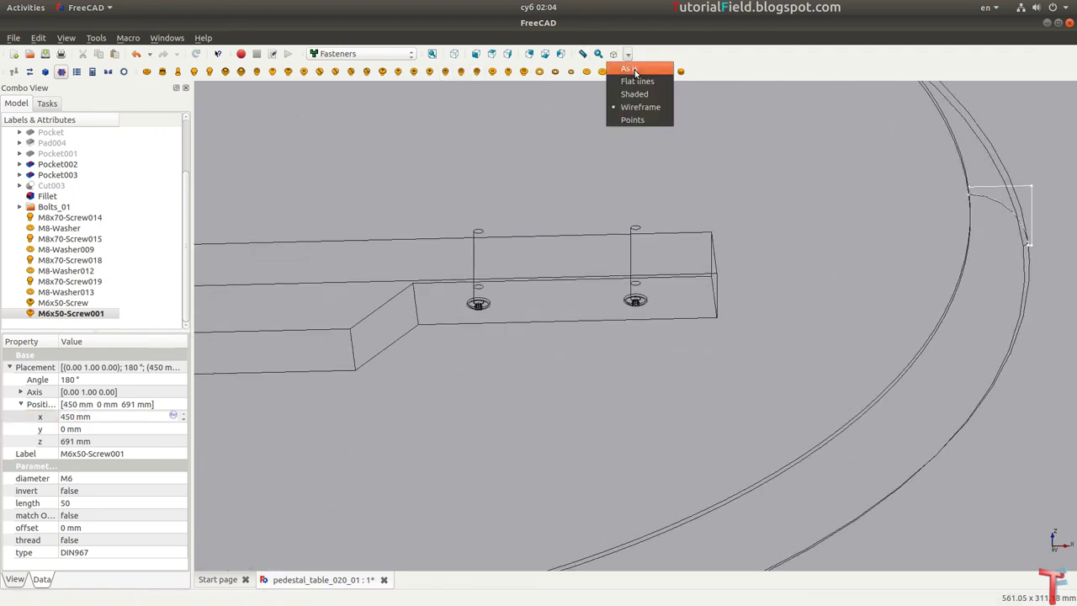
left_click(639, 79)
middle_click_drag(558, 302, 561, 312)
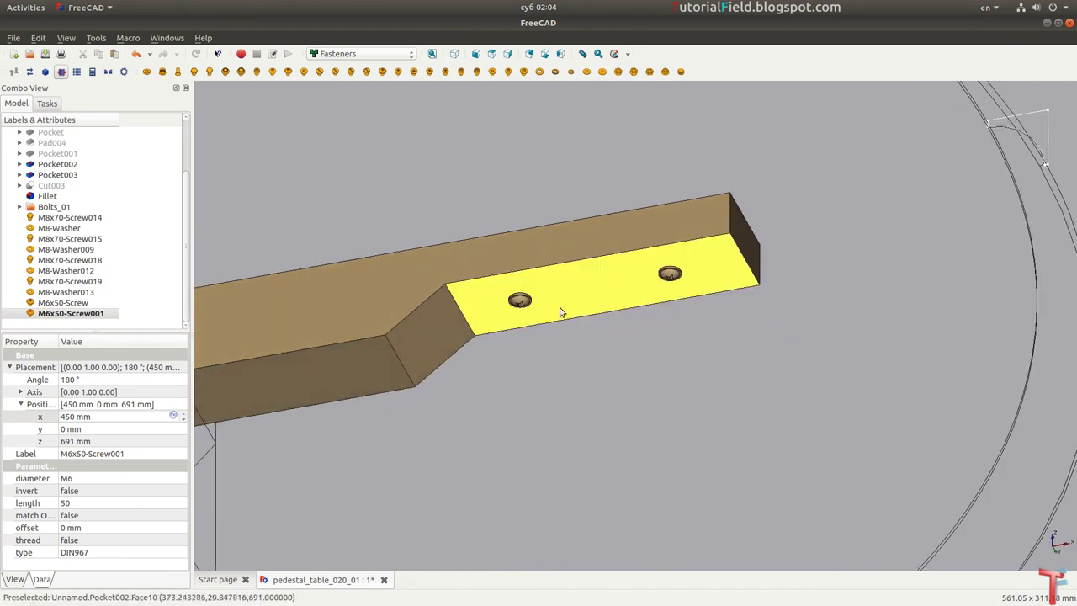
scroll(573, 286, "down", 3)
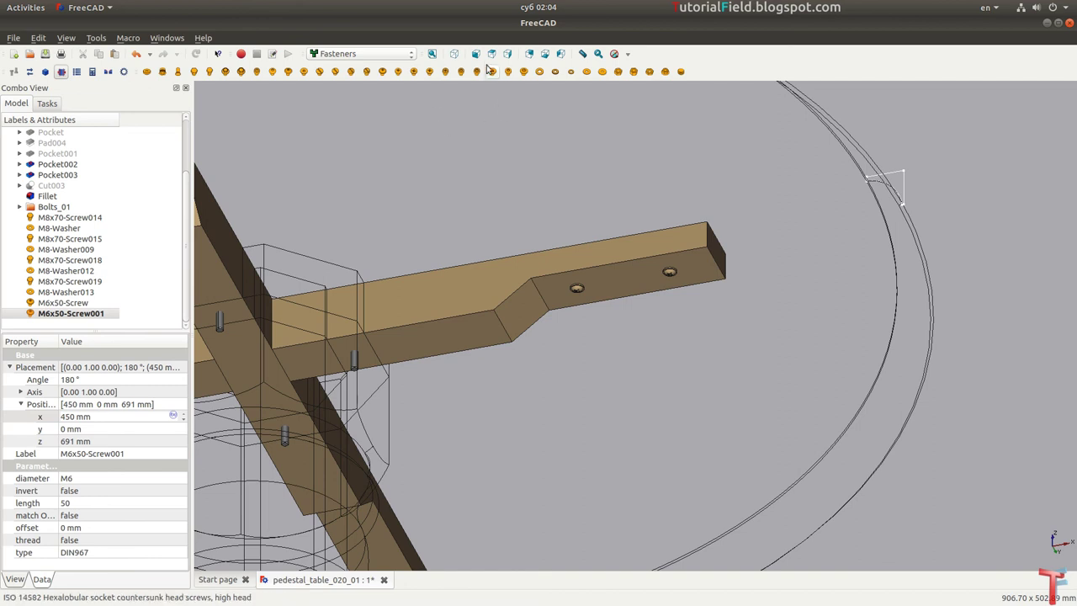
Step: Select both M6 screws and show the table from above in wireframe
left_click(76, 303, "ctrl")
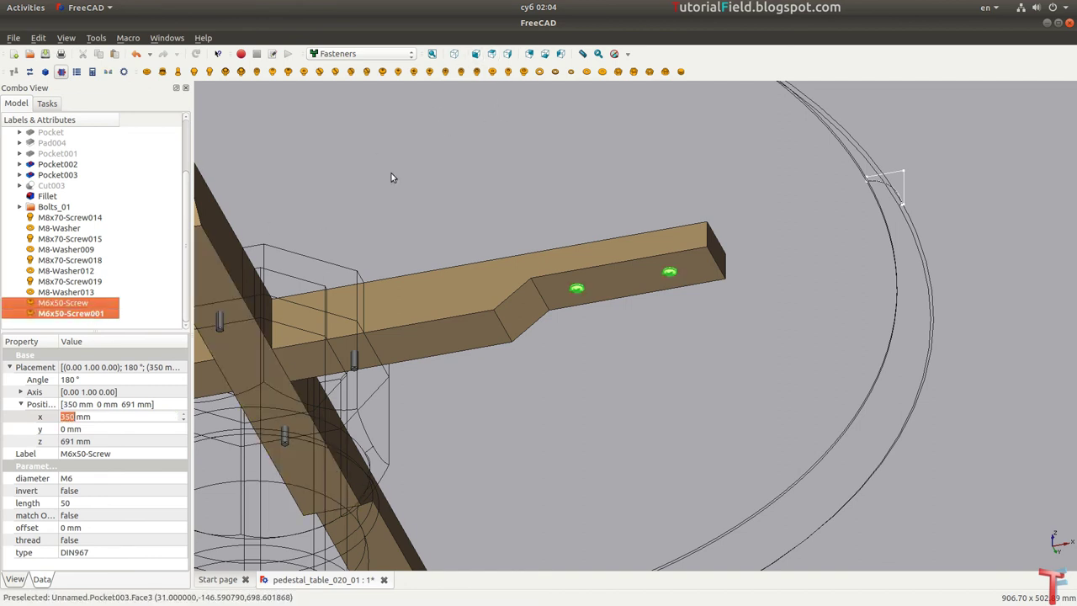
left_click(493, 57)
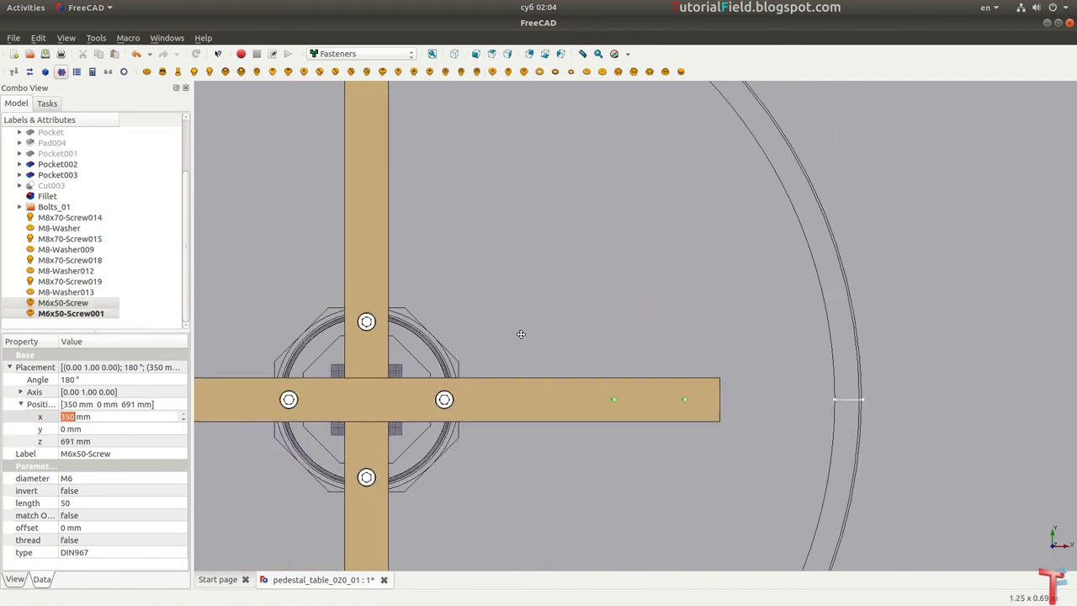
left_click(627, 54)
left_click(639, 106)
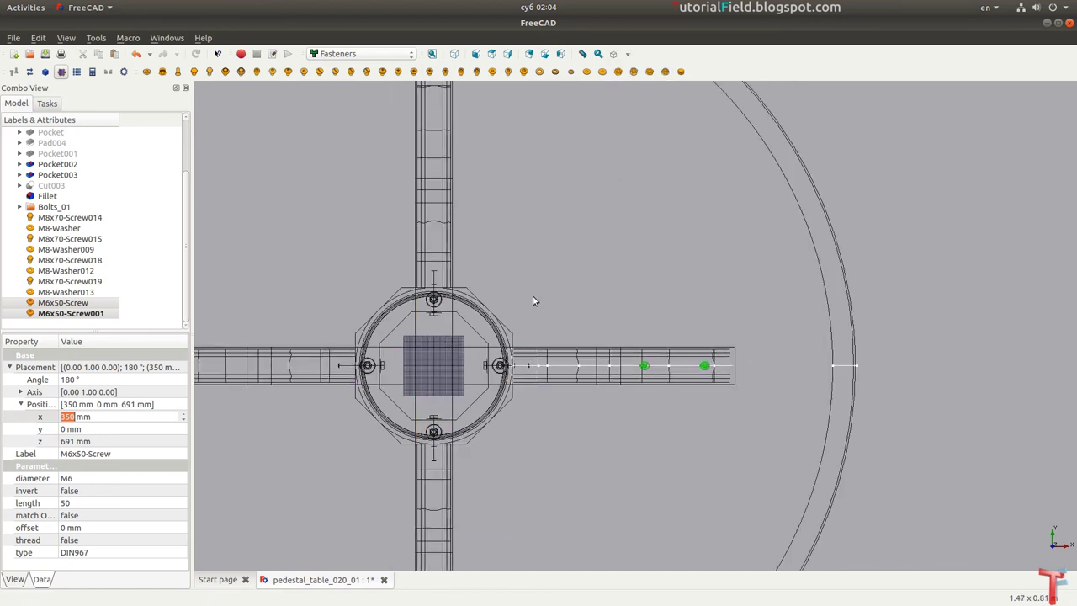
middle_click_drag(636, 307, 634, 274)
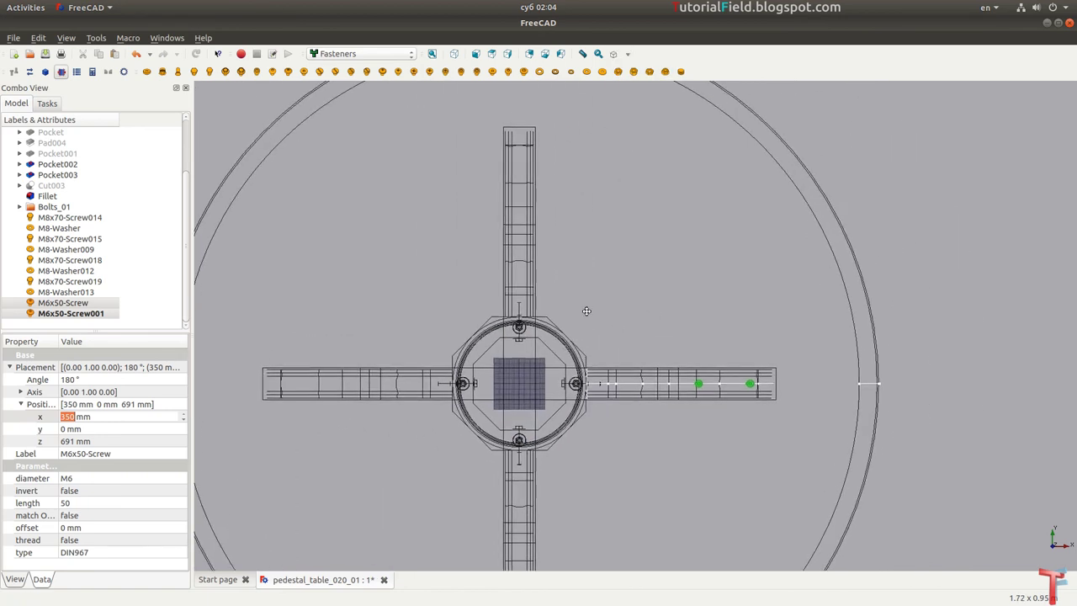
left_click(403, 56)
Step: In Draft, copy the screw pair and rotate the copies about the origin onto the top arm
left_click(312, 90)
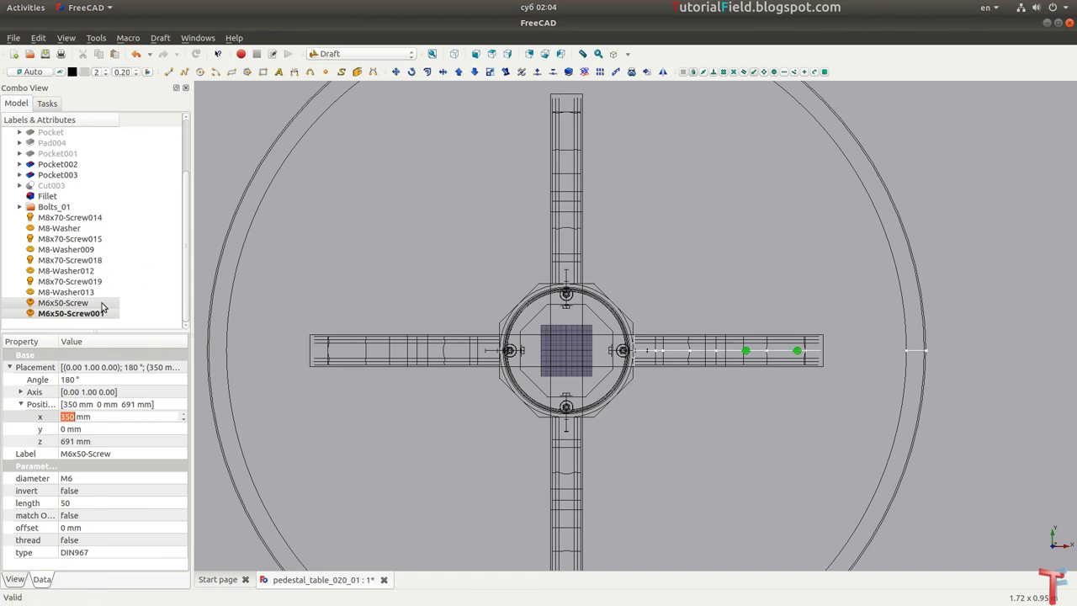
key("ctrl+c")
key("ctrl+v")
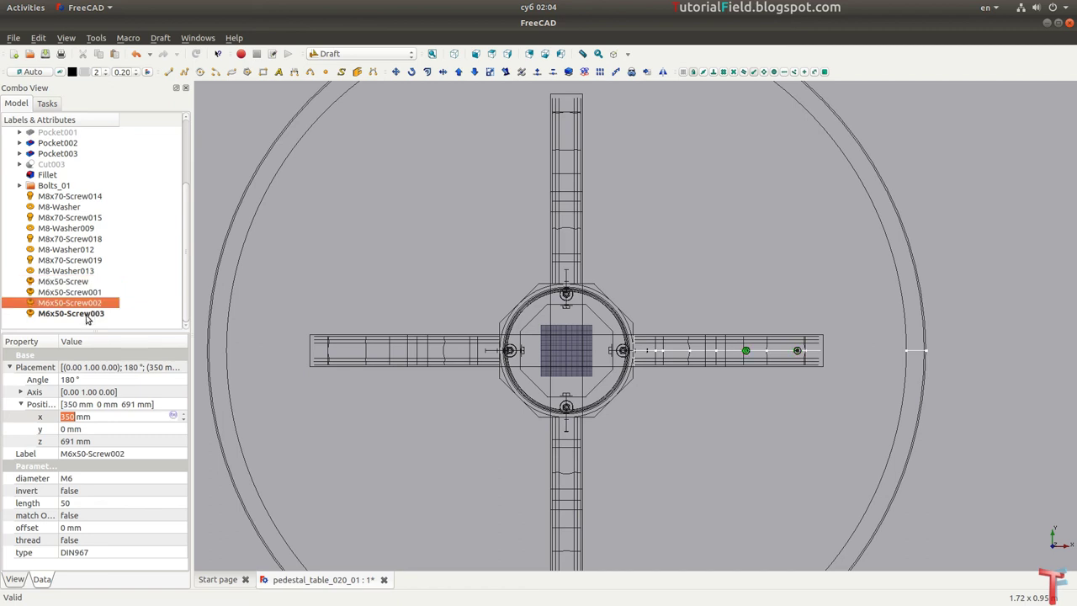
left_click(411, 72)
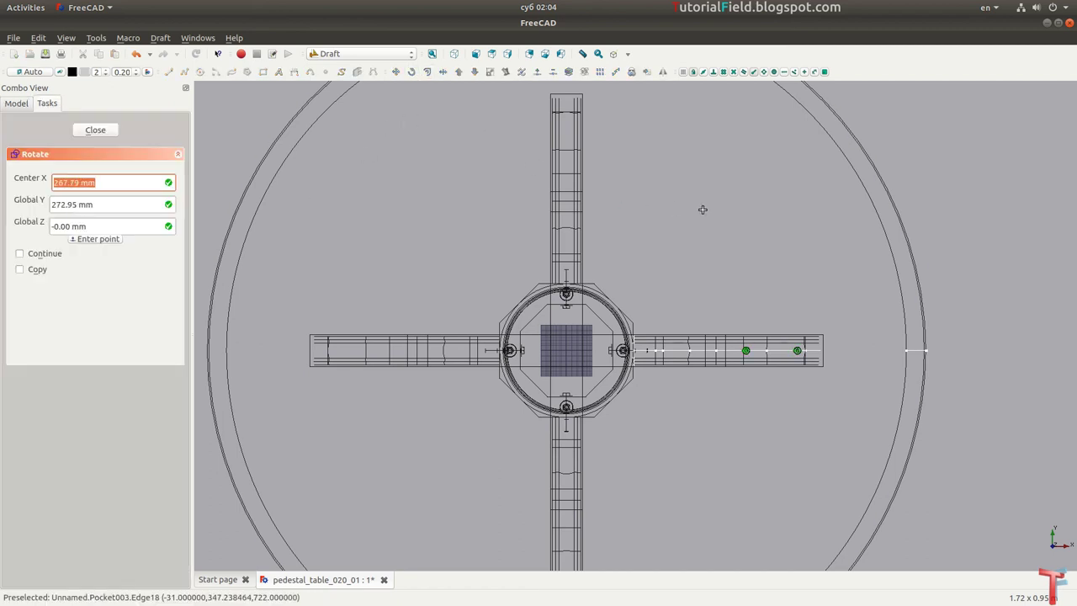
type("0")
key("Tab")
type("0")
key("Tab")
key("Return")
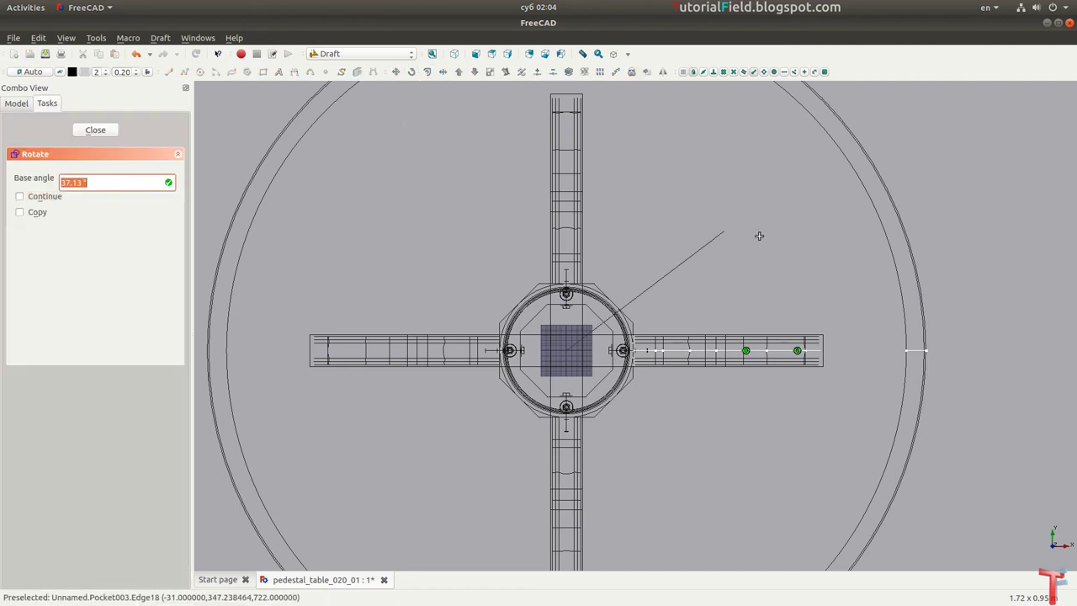
key("Return")
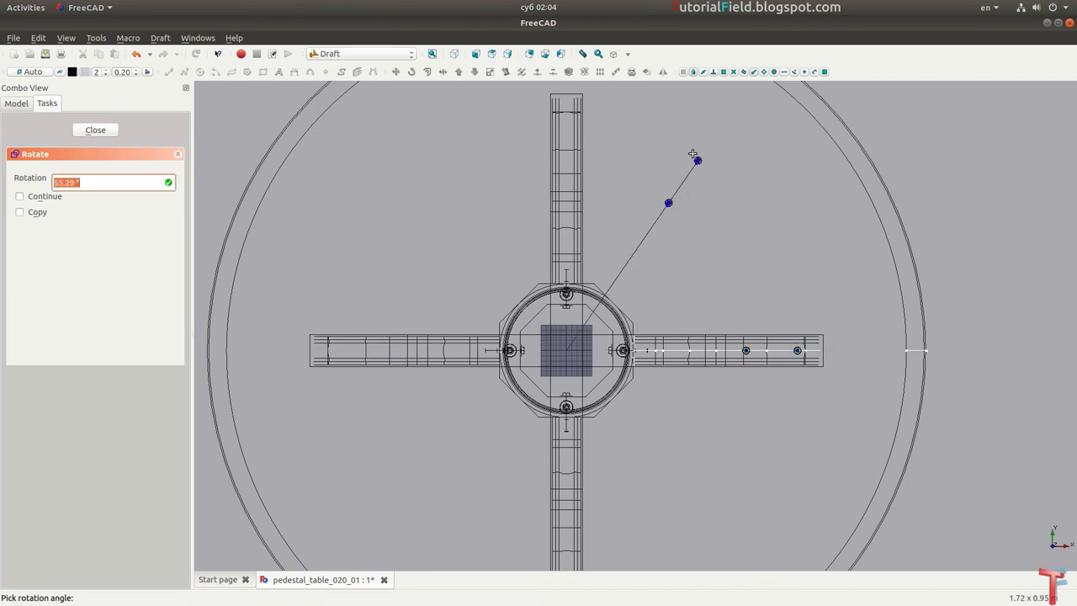
left_click(519, 140)
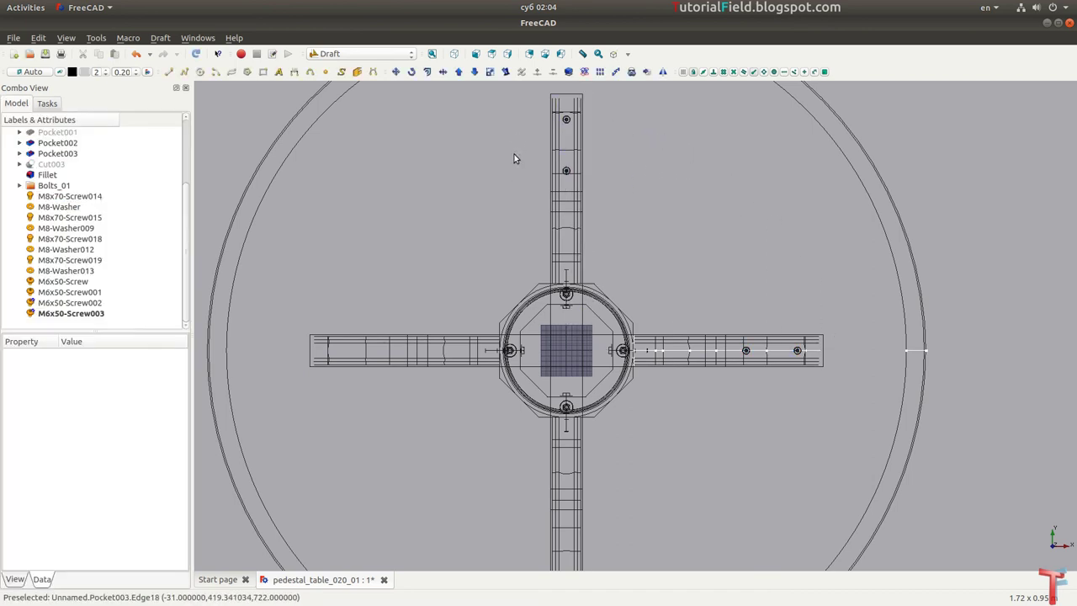
Step: Rotate M6x50-Screw004 and Screw005 onto the left arm
middle_click_drag(488, 188, 627, 331)
left_click(97, 294)
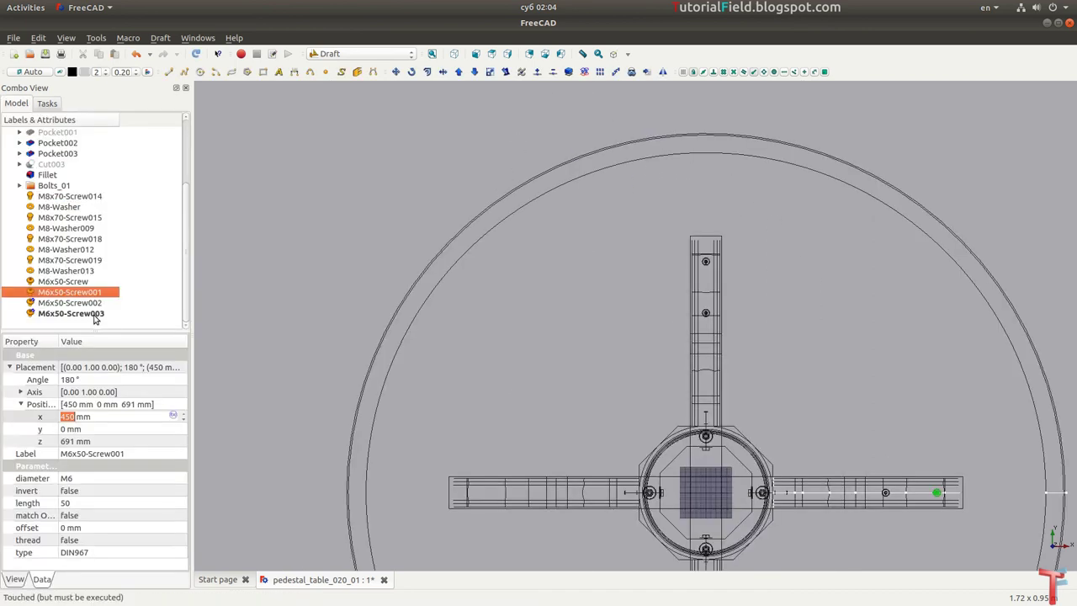
left_click(95, 314)
left_click(84, 302, "ctrl")
middle_click_drag(552, 355, 440, 255)
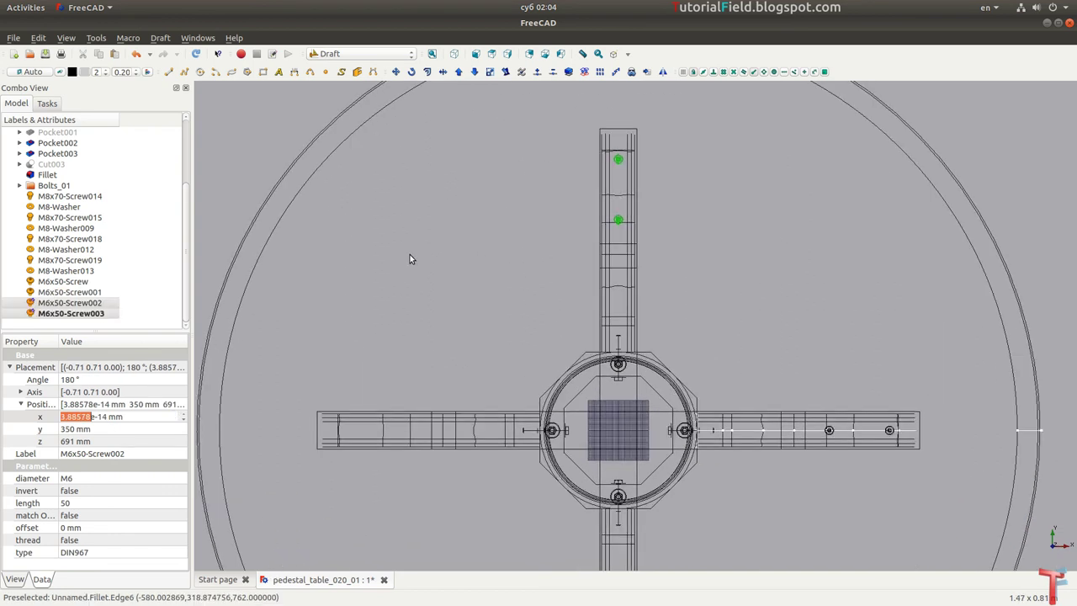
left_click(99, 313)
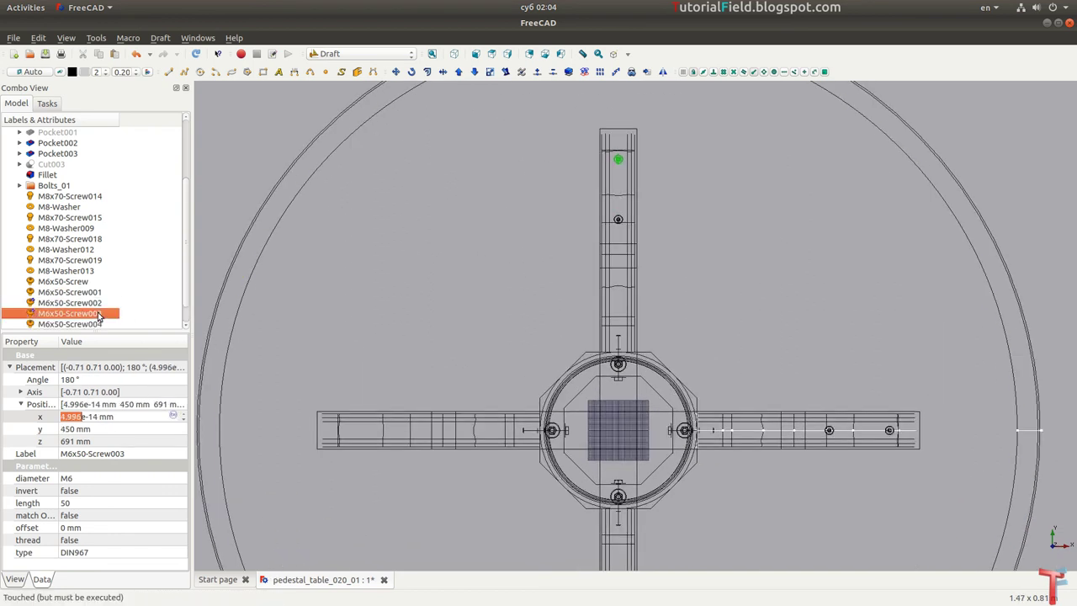
scroll(98, 313, "down", 1)
left_click_drag(95, 308, 93, 314)
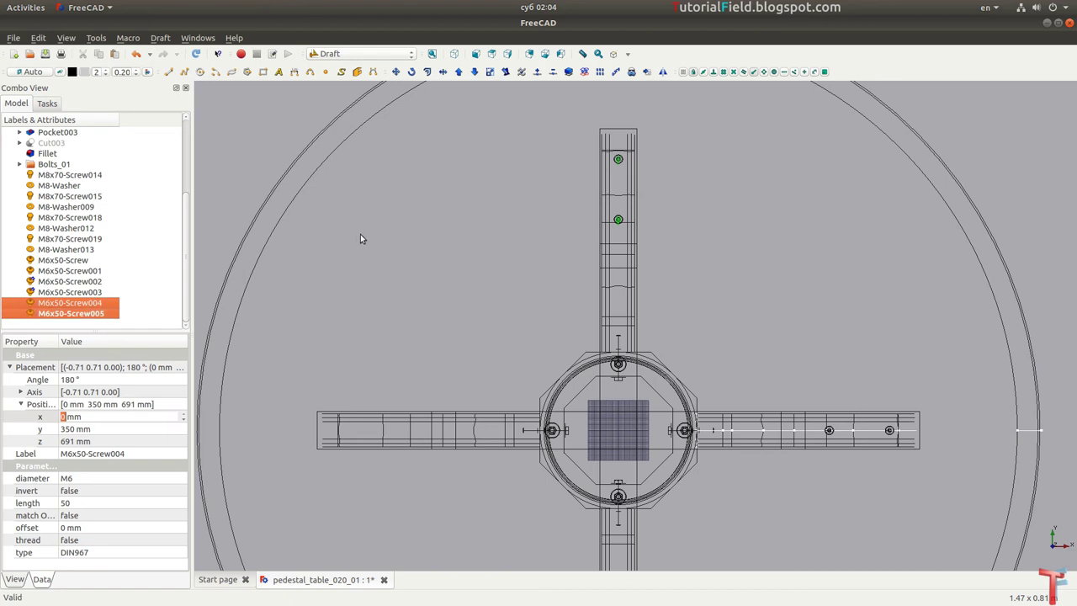
left_click(410, 71)
left_click(635, 238)
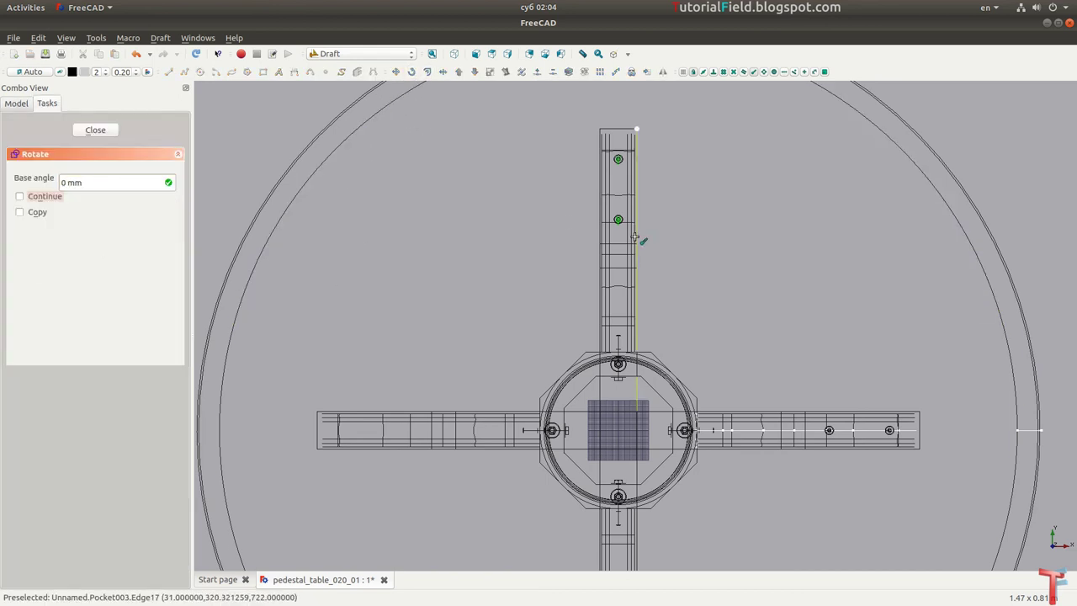
left_click(629, 257)
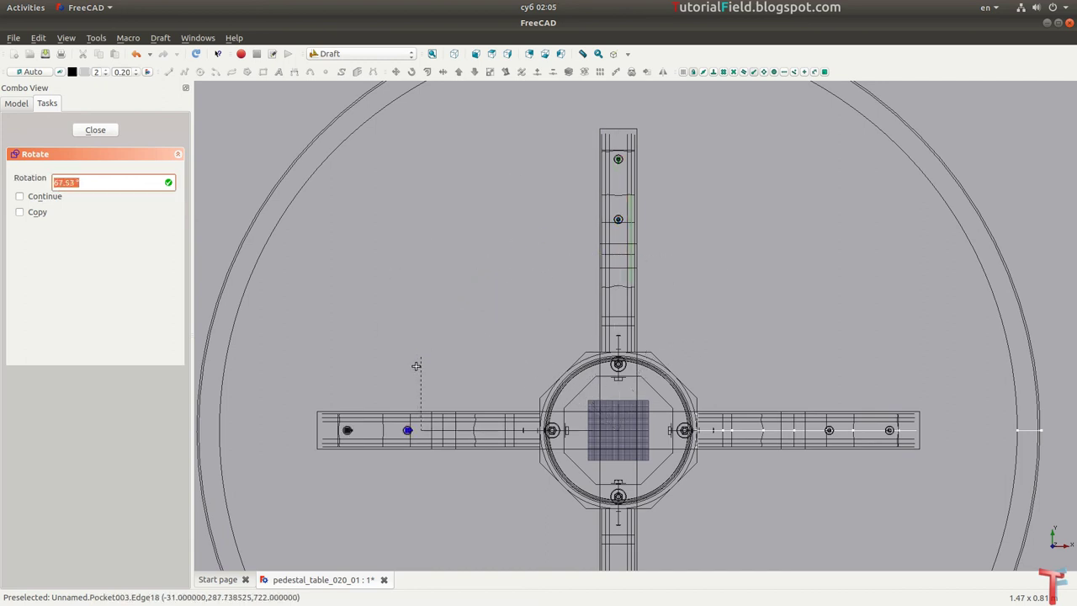
left_click(399, 477)
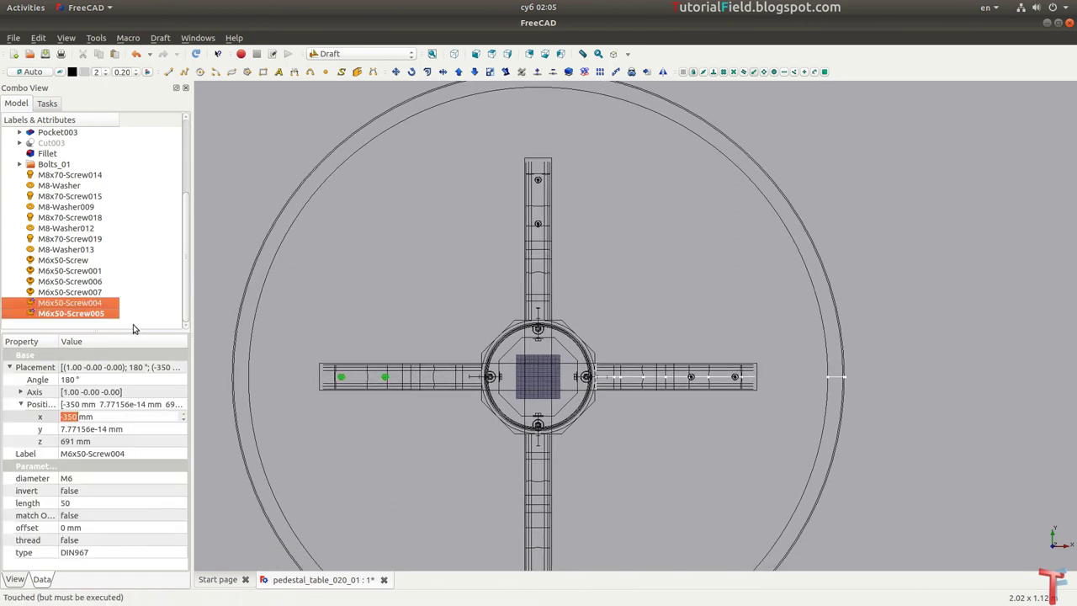
Step: Rotate another screw pair onto the bottom arm
left_click(411, 72)
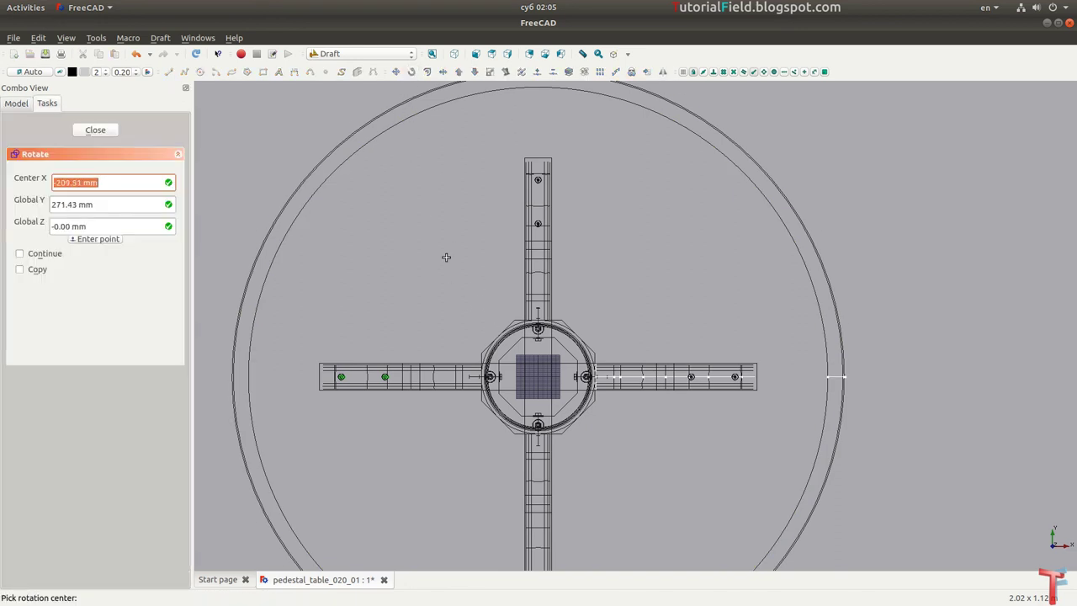
key("Return")
key("Return")
key("Return")
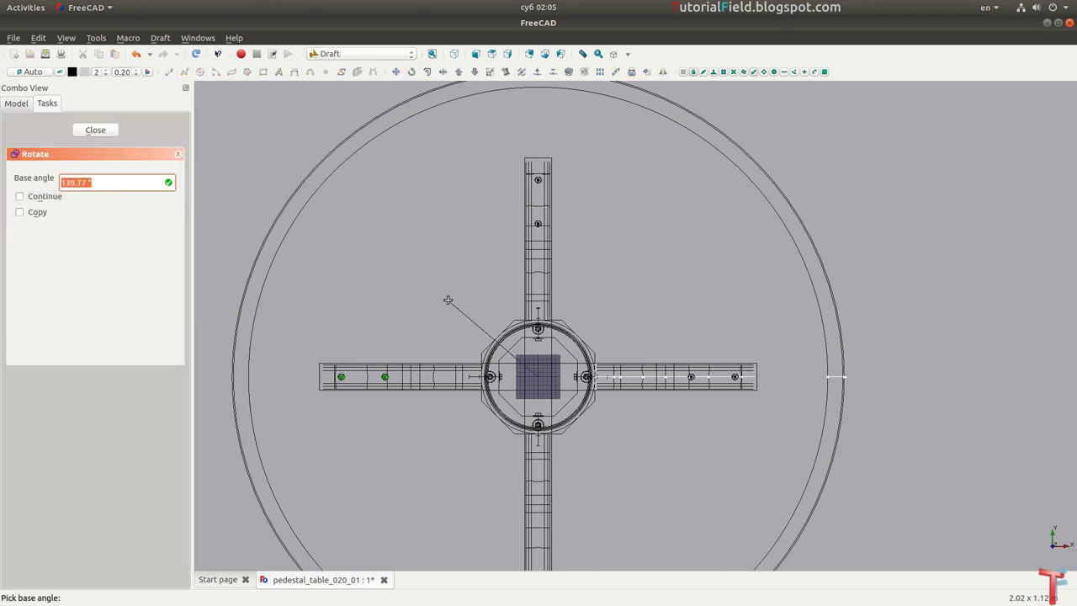
left_click(406, 371)
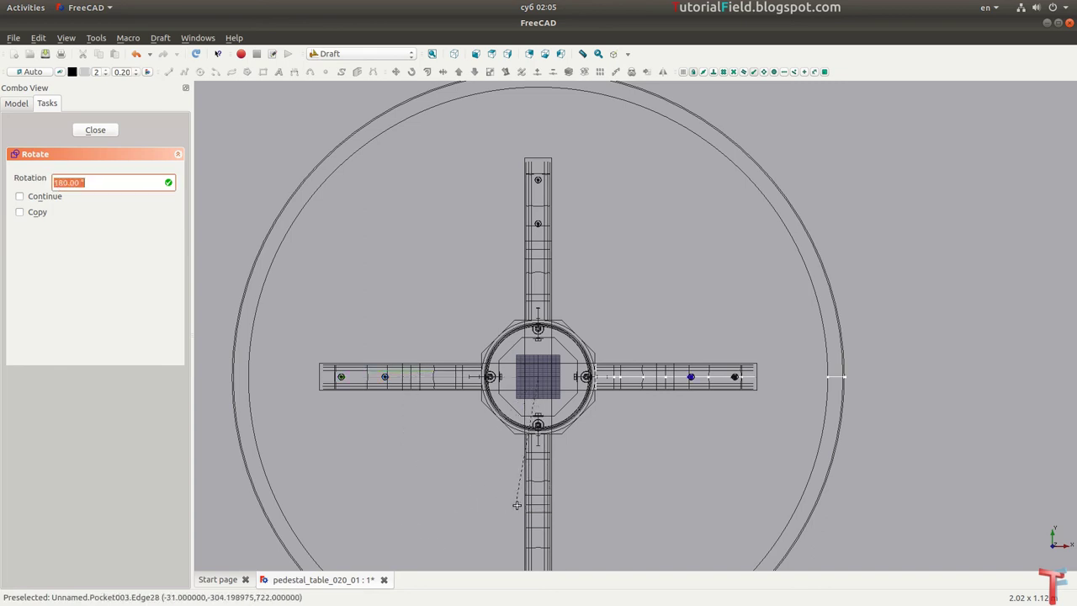
scroll(517, 505, "down", 2)
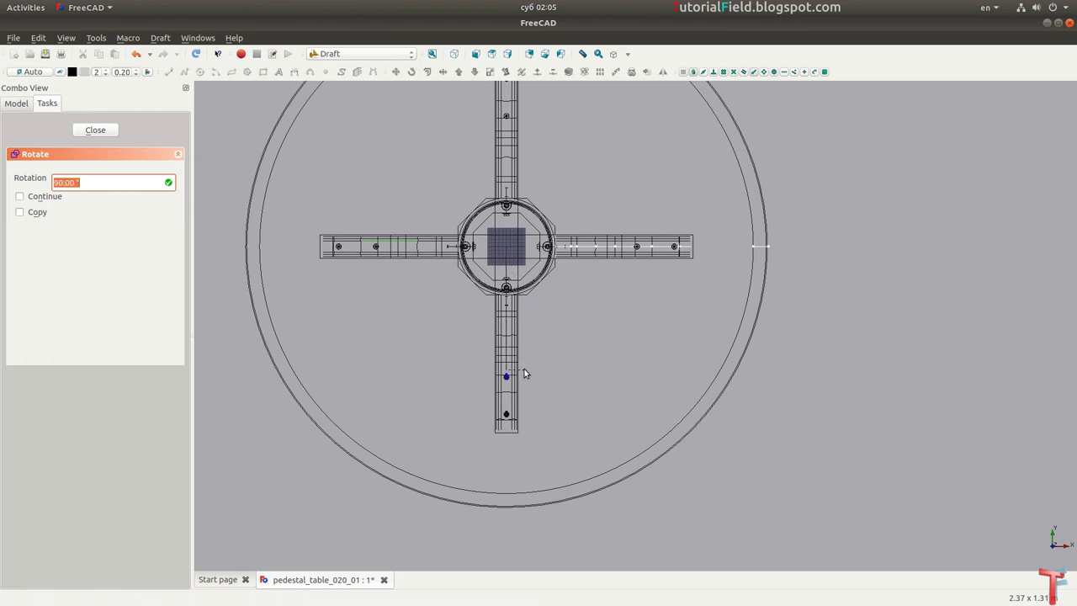
left_click(525, 368)
middle_click_drag(563, 458, 631, 148)
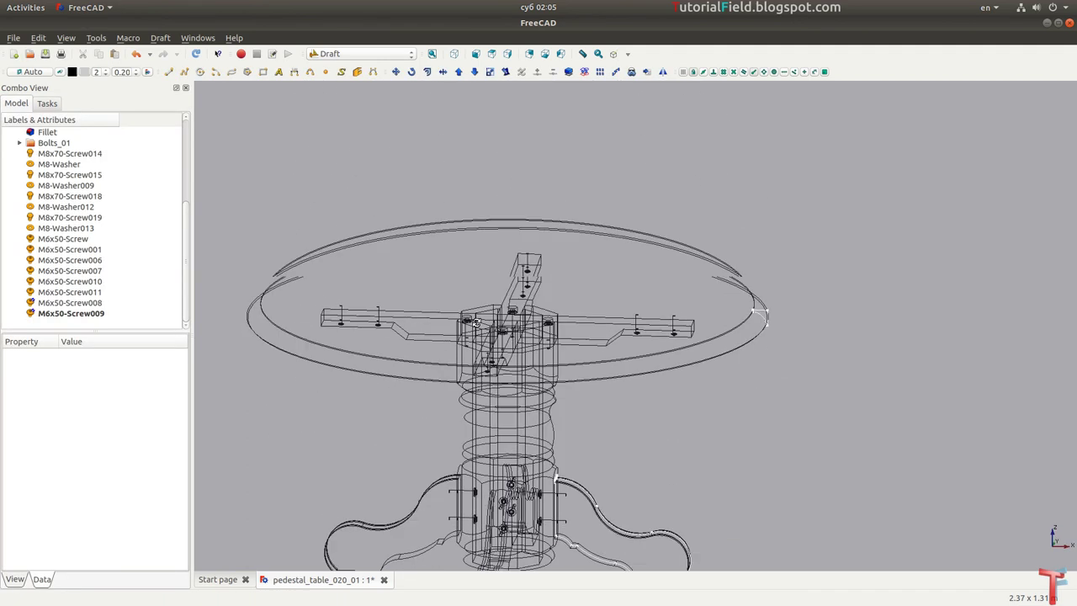
Step: Return the model to shaded display, viewing the support from a low frontal angle
left_click(615, 53)
left_click(612, 117)
mouse_move(612, 119)
middle_mouse_down()
mouse_move(467, 348)
mouse_move(494, 284)
mouse_move(487, 324)
middle_mouse_up()
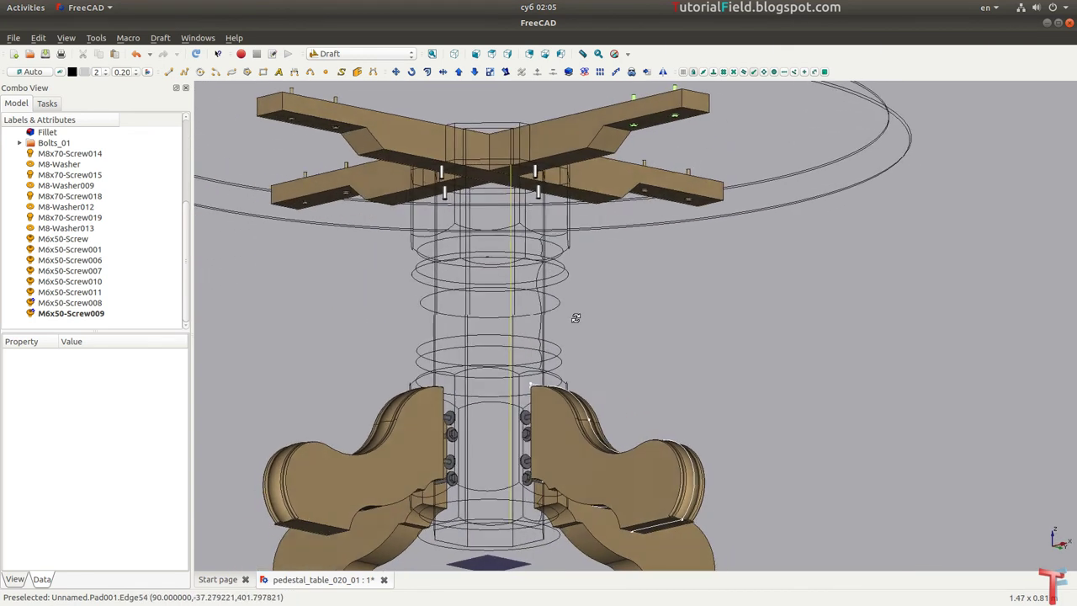
middle_click_drag(487, 323, 577, 317)
Step: Give M6x50-Screw through M6x50-Screw009 the Chrome material
left_click(69, 242)
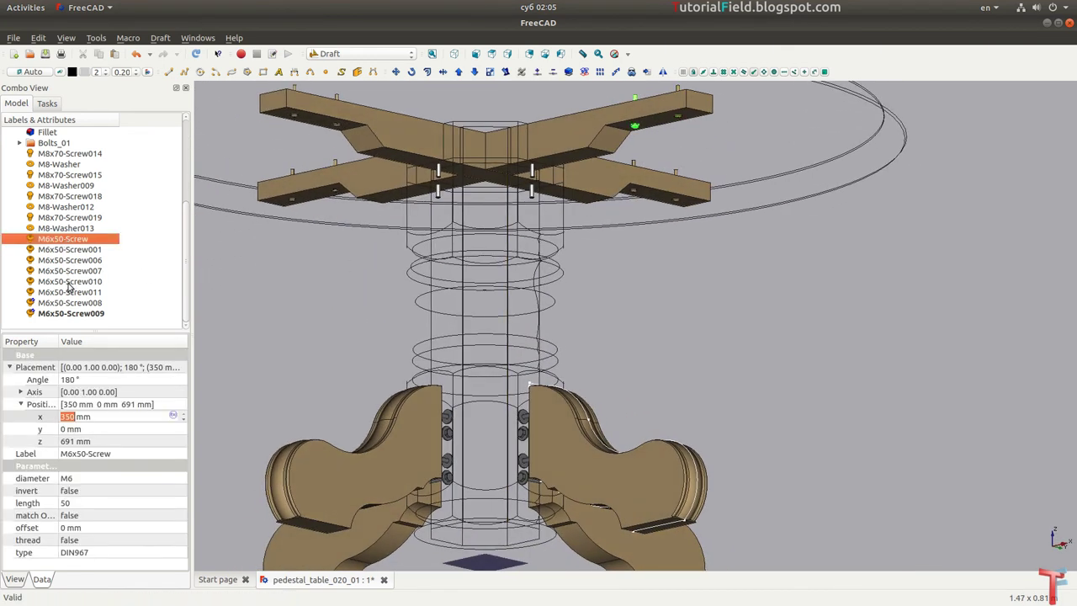
left_click(69, 316, "shift")
right_click(69, 316)
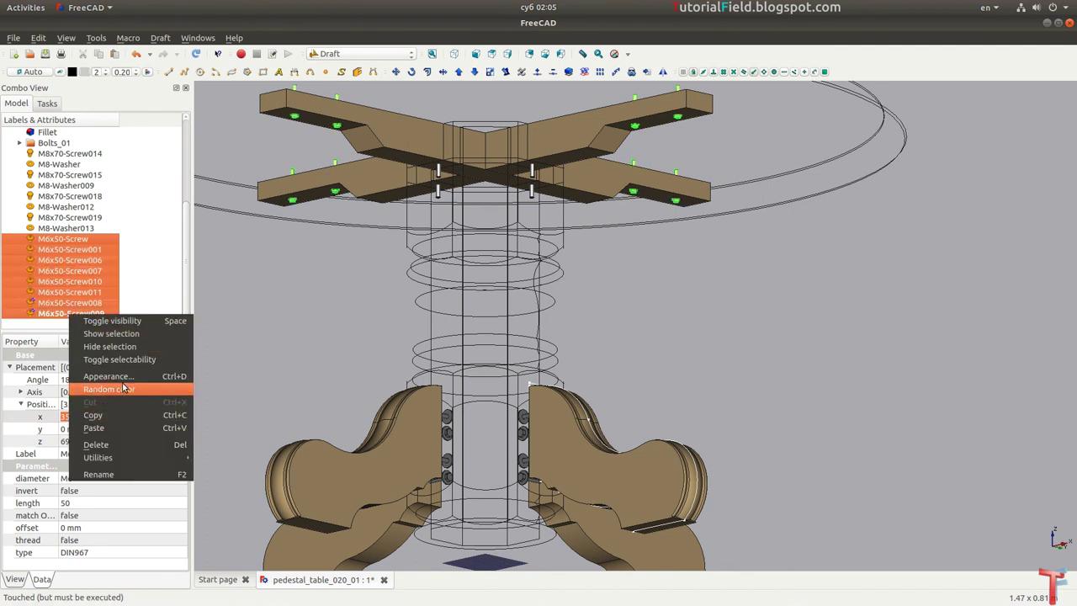
left_click(128, 375)
left_click(123, 60)
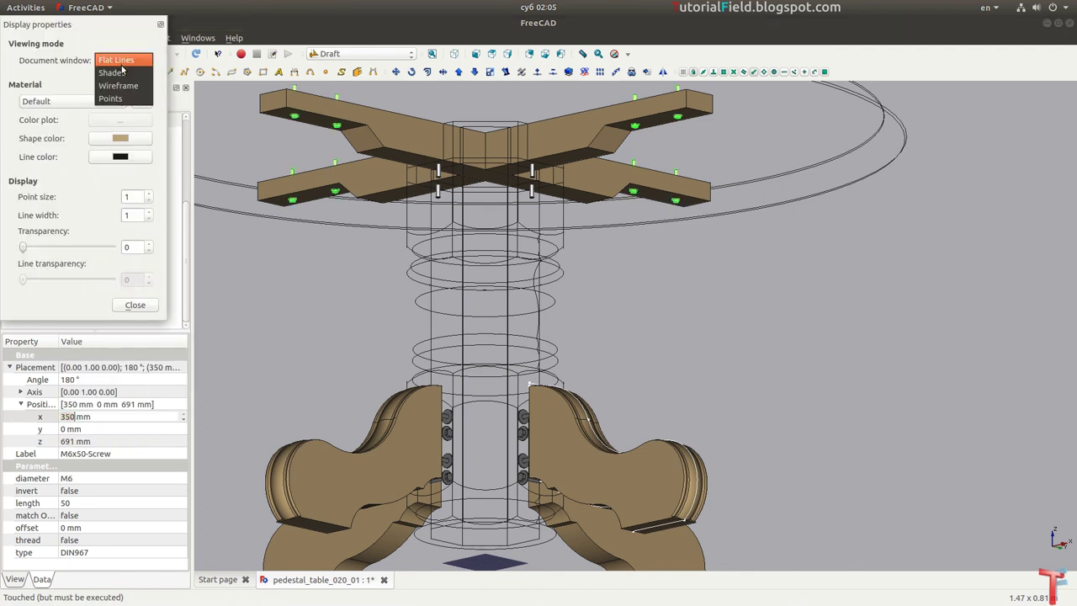
left_click(113, 59)
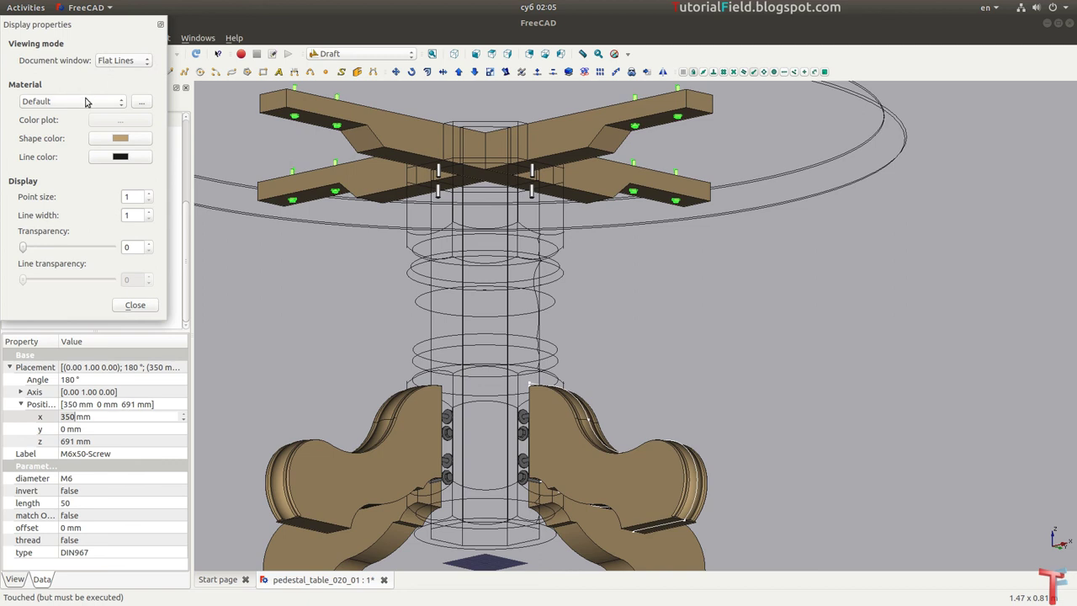
left_click(85, 102)
left_click(69, 165)
left_click(129, 306)
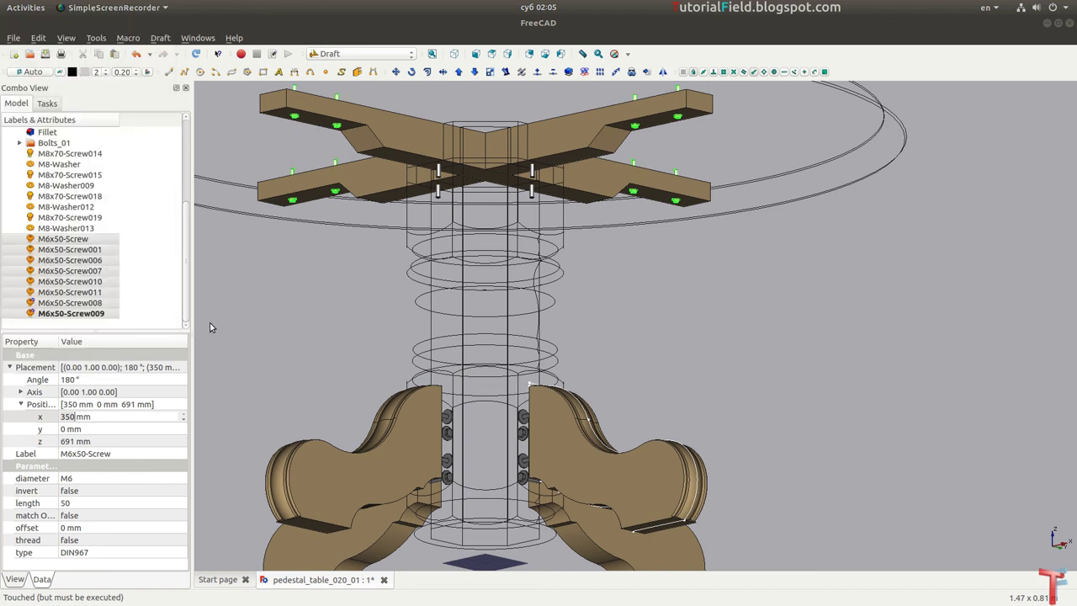
Step: Move M8x70-Screw014 through M6x50-Screw013, including the washers, into the Bolts_top group
key("1")
mouse_move(380, 267)
middle_mouse_down()
mouse_move(378, 298)
mouse_move(351, 289)
mouse_move(378, 353)
mouse_move(393, 274)
mouse_move(583, 296)
middle_mouse_up()
mouse_move(437, 344)
middle_mouse_down()
mouse_move(518, 297)
mouse_move(356, 302)
middle_mouse_up()
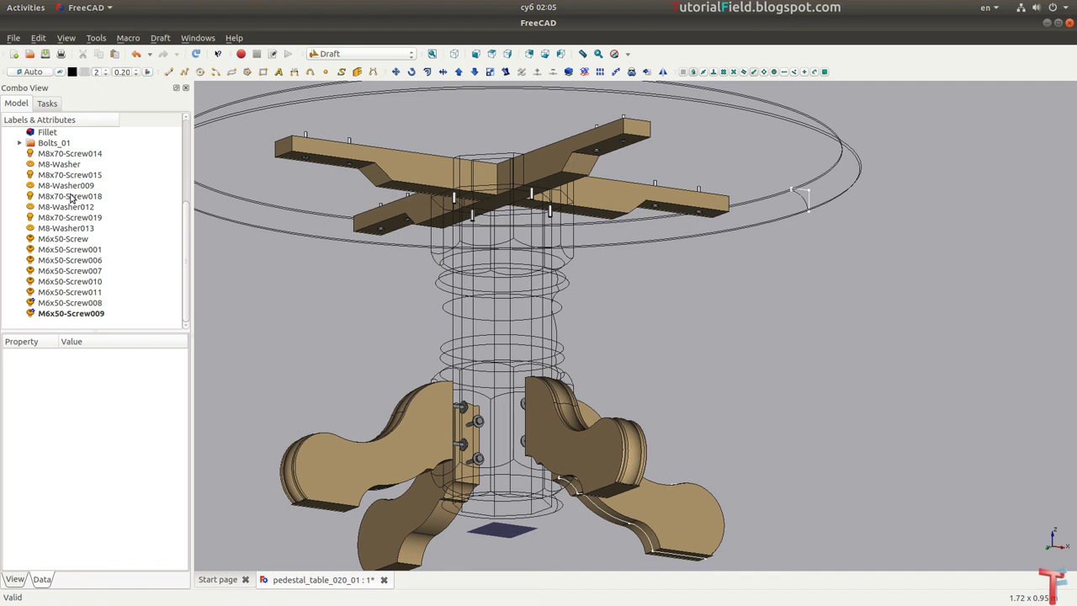
scroll(65, 152, "up", 4)
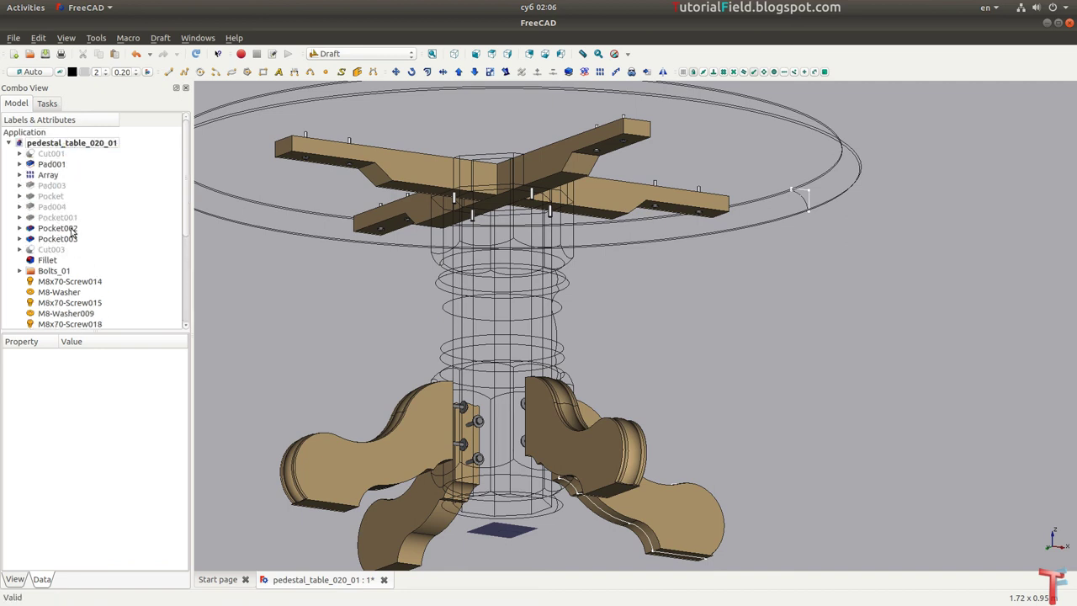
scroll(73, 232, "down", 4)
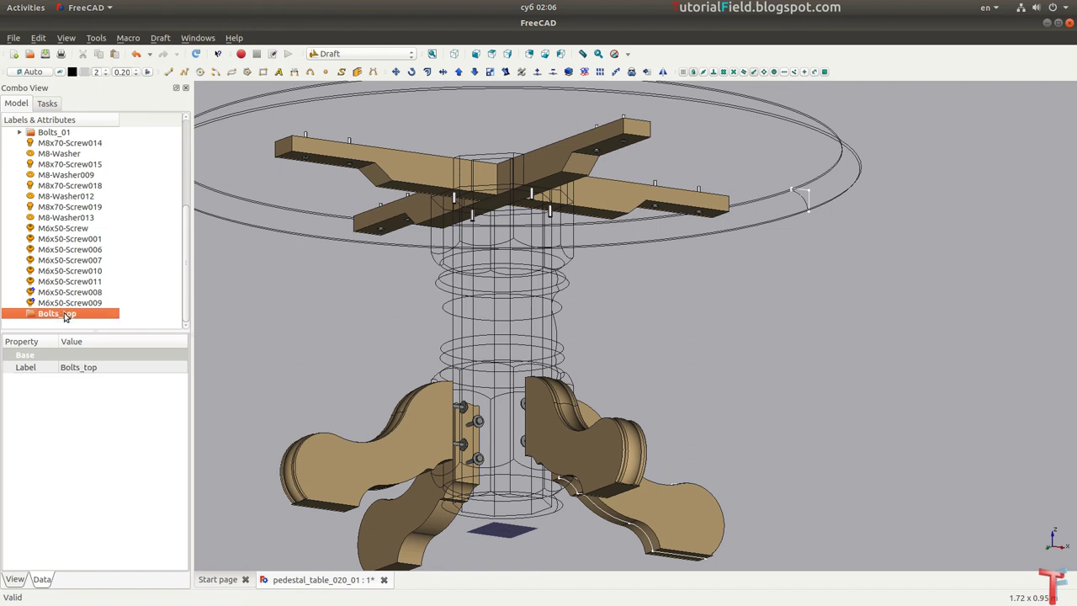
left_click(94, 145)
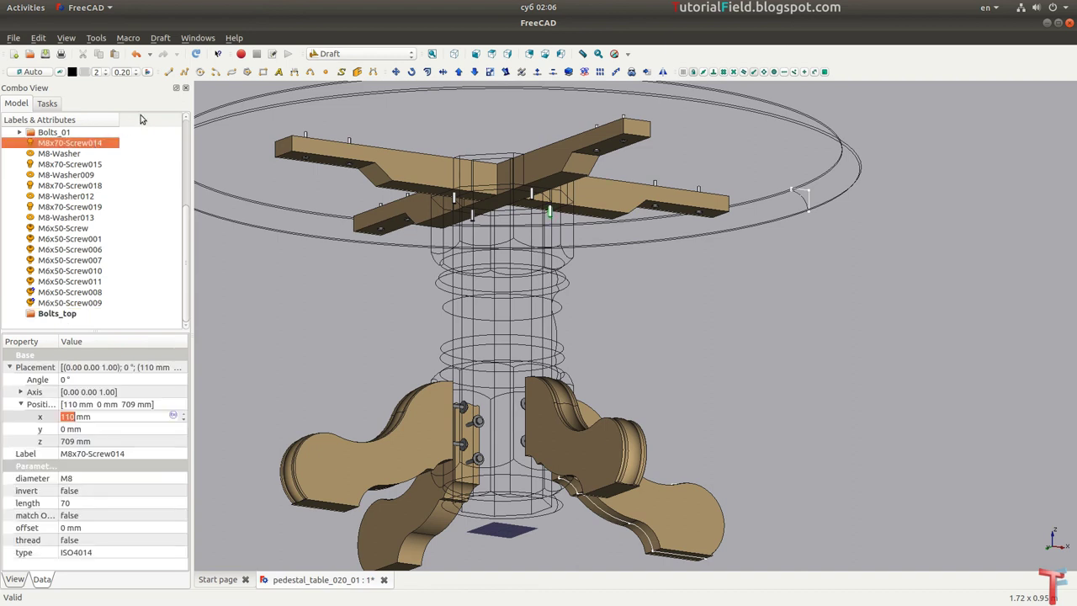
left_click(78, 303, "shift")
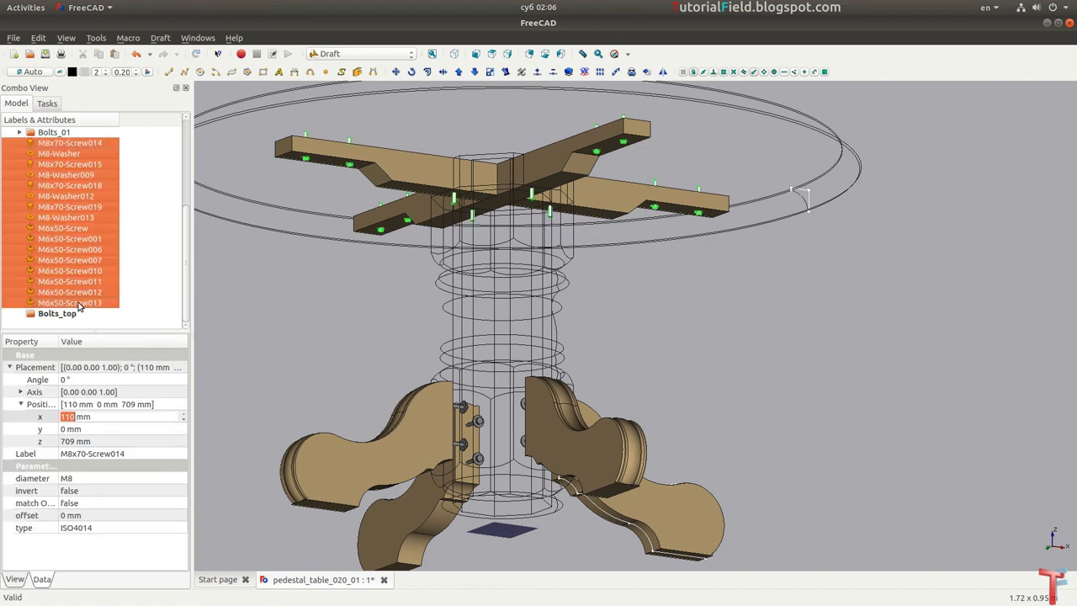
left_click_drag(67, 314, 66, 313)
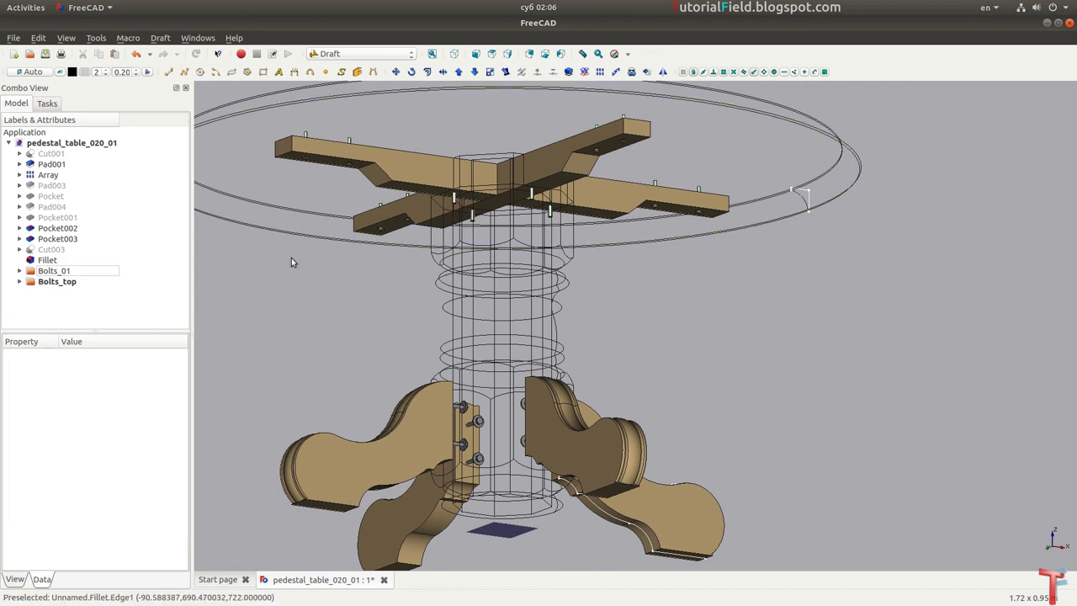
middle_click_drag(291, 262, 423, 230)
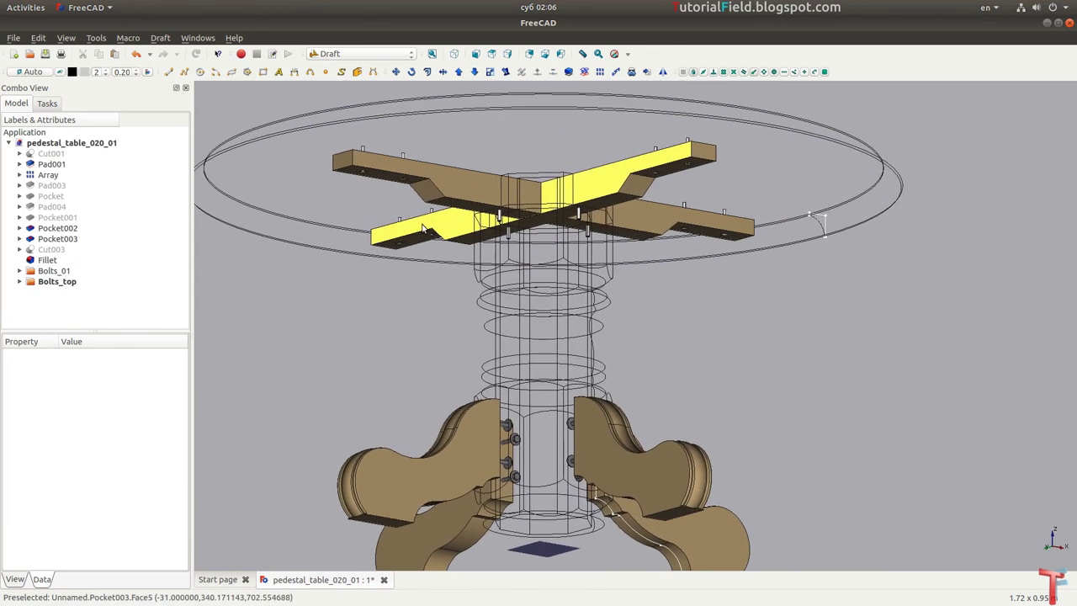
Step: Review the tabletop Fillet and keep its radius at 3 mm
middle_click_drag(471, 232, 471, 211)
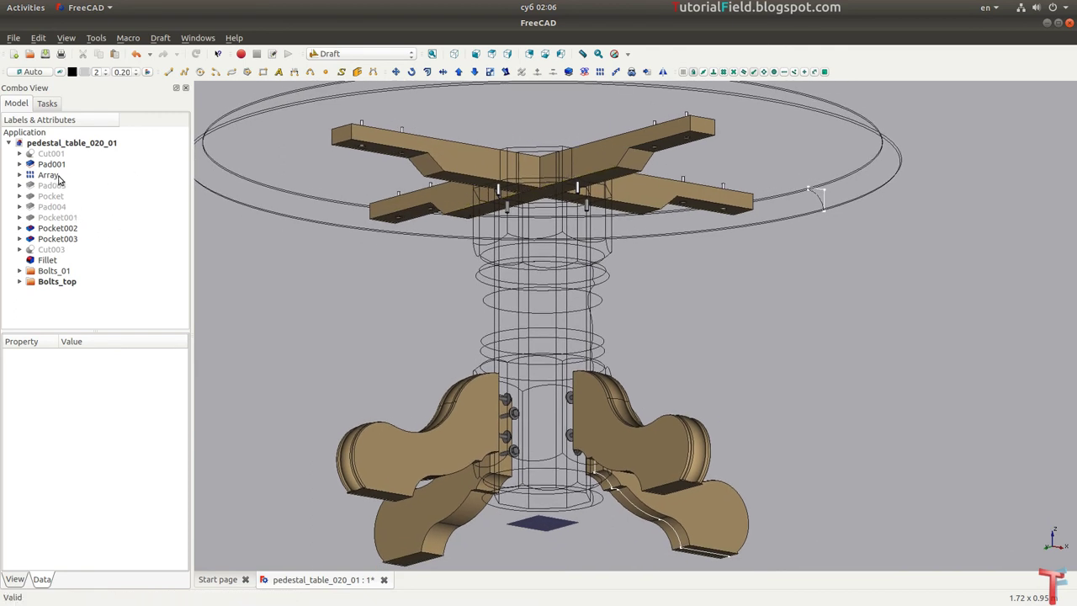
left_click(53, 251)
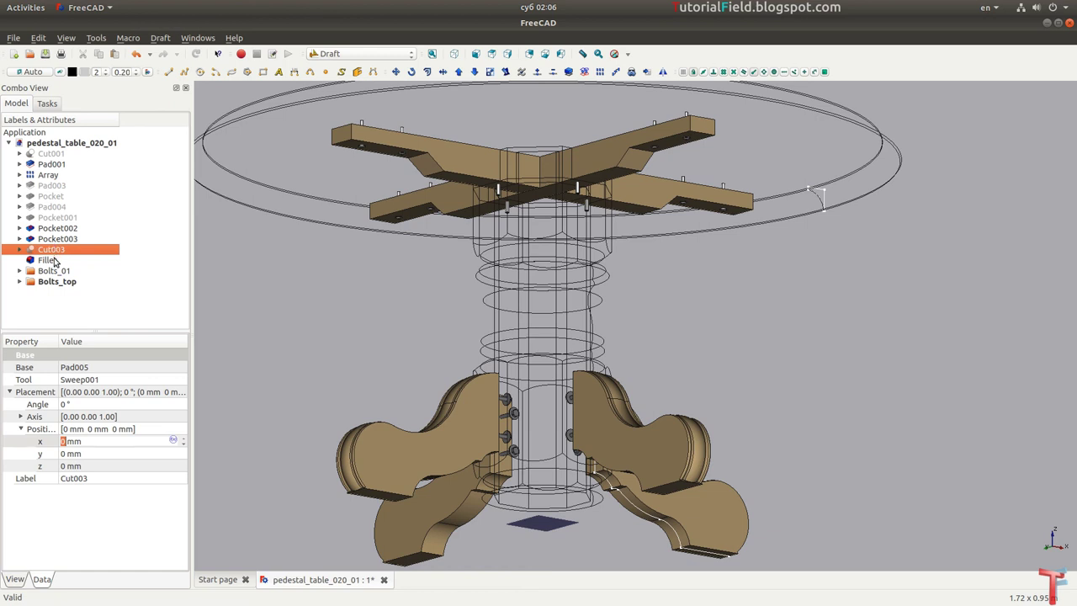
left_click(54, 262)
left_click(59, 265)
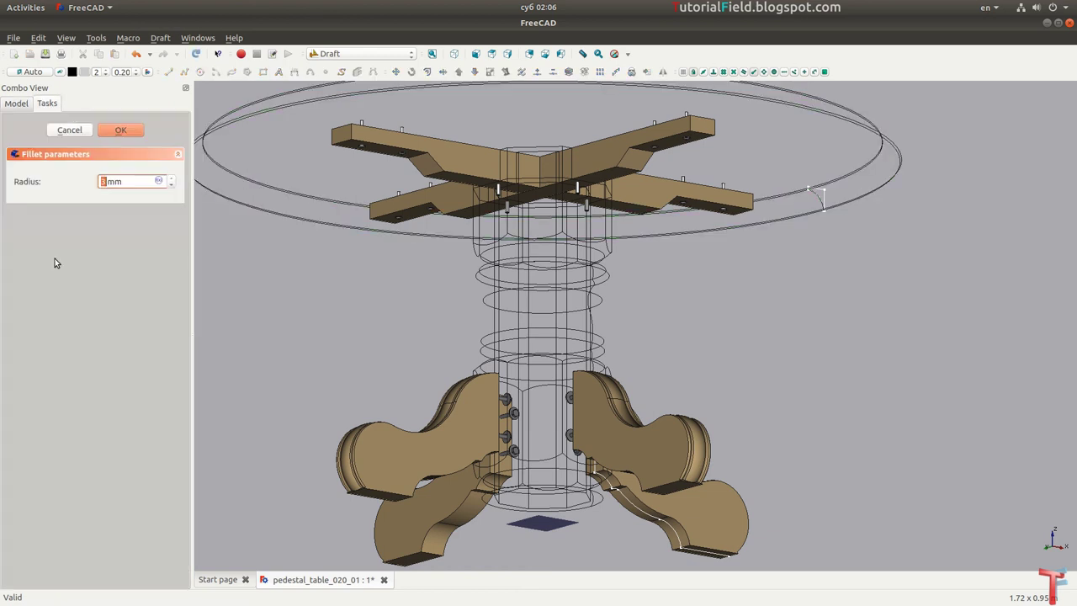
left_click(73, 130)
Step: Set the Fillet's display mode to Flat Lines so the tabletop renders solid
left_click(60, 265)
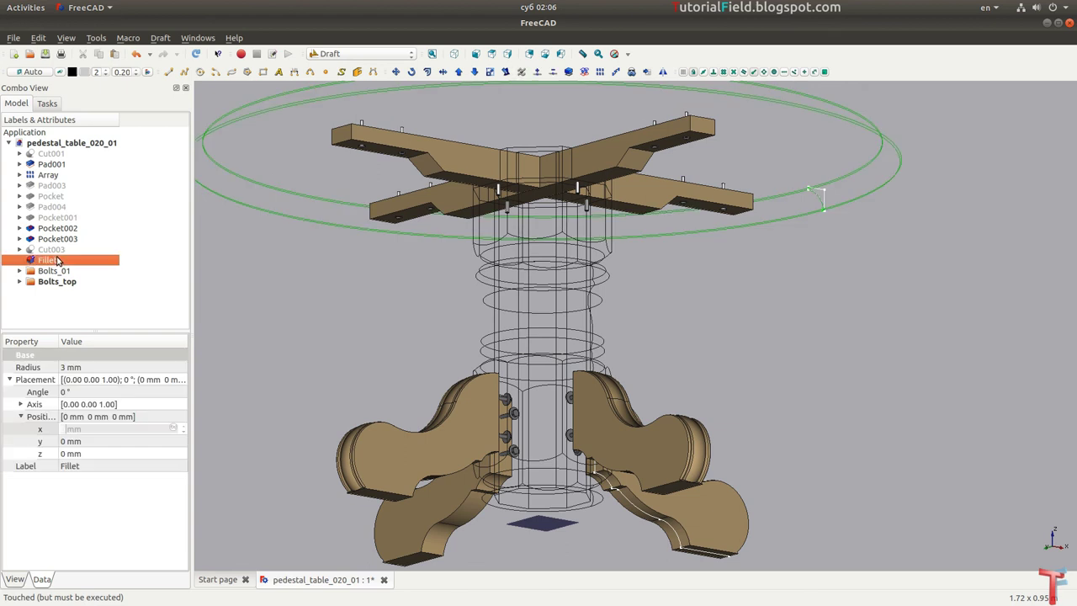
right_click(57, 264)
left_click(113, 364)
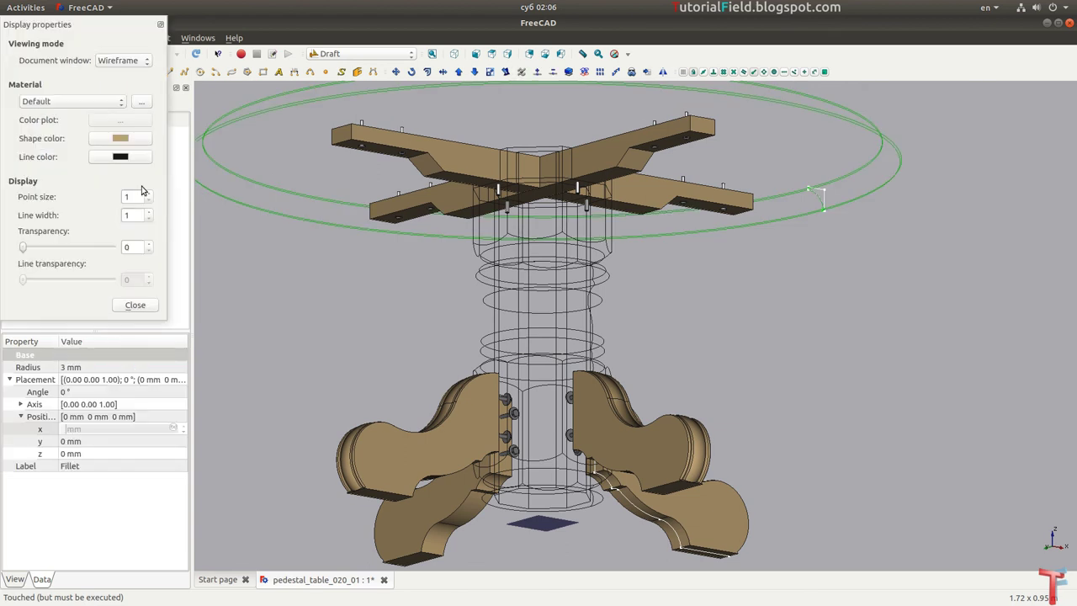
left_click(120, 63)
left_click(121, 34)
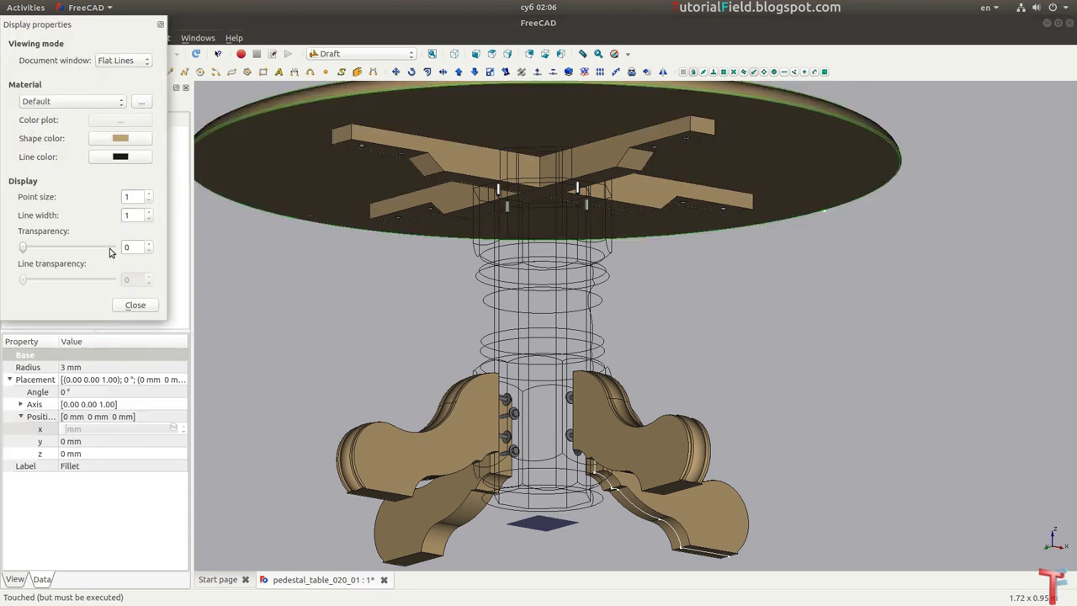
left_click(131, 306)
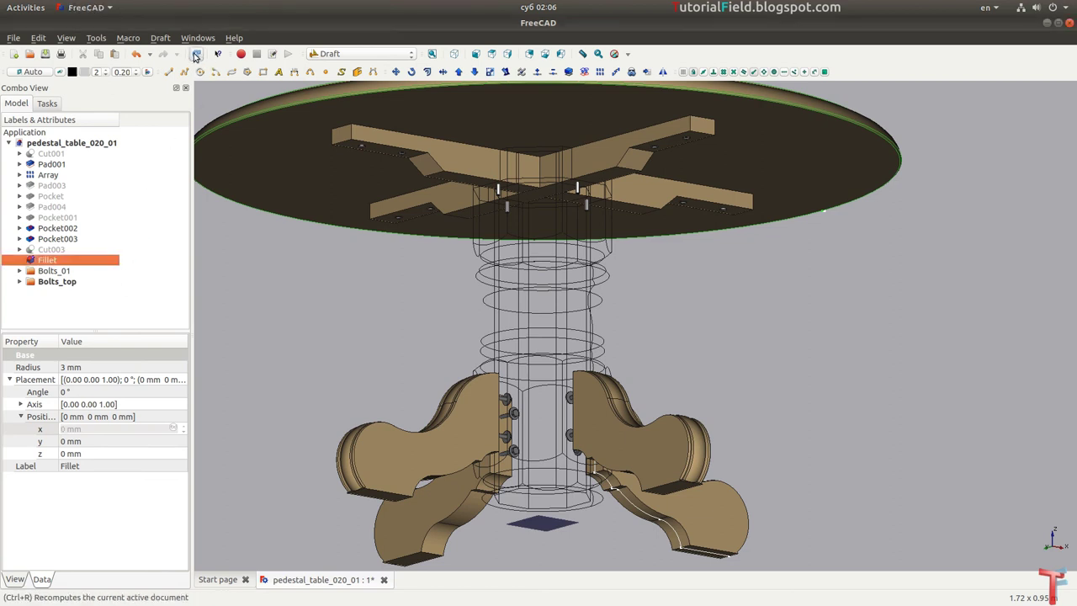
middle_click_drag(281, 248, 308, 260)
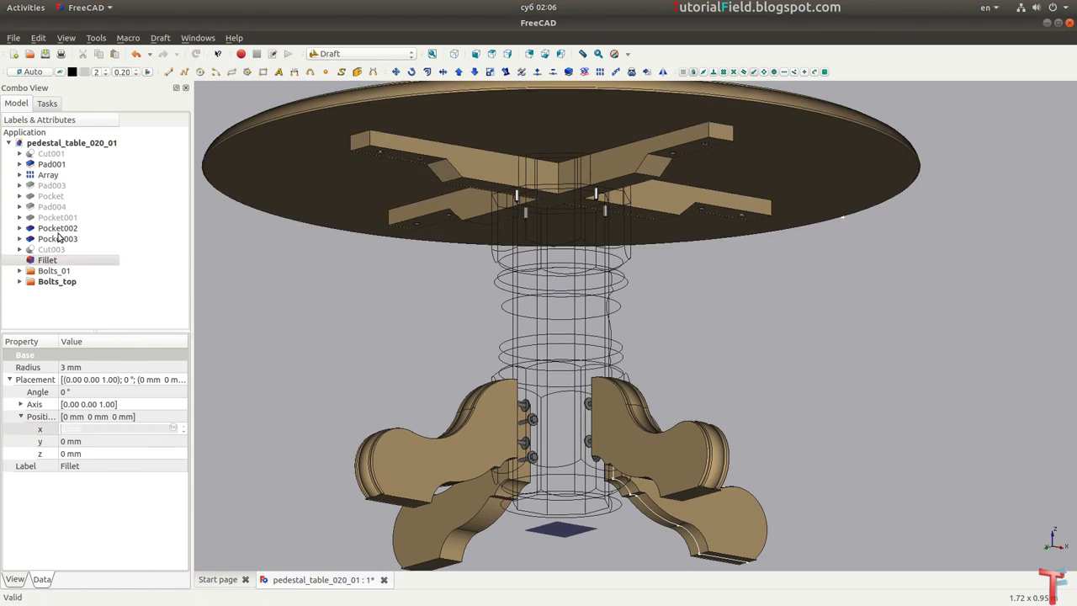
Step: Set Pad001's display mode to Flat Lines so the column renders solid
left_click(52, 165)
right_click(51, 164)
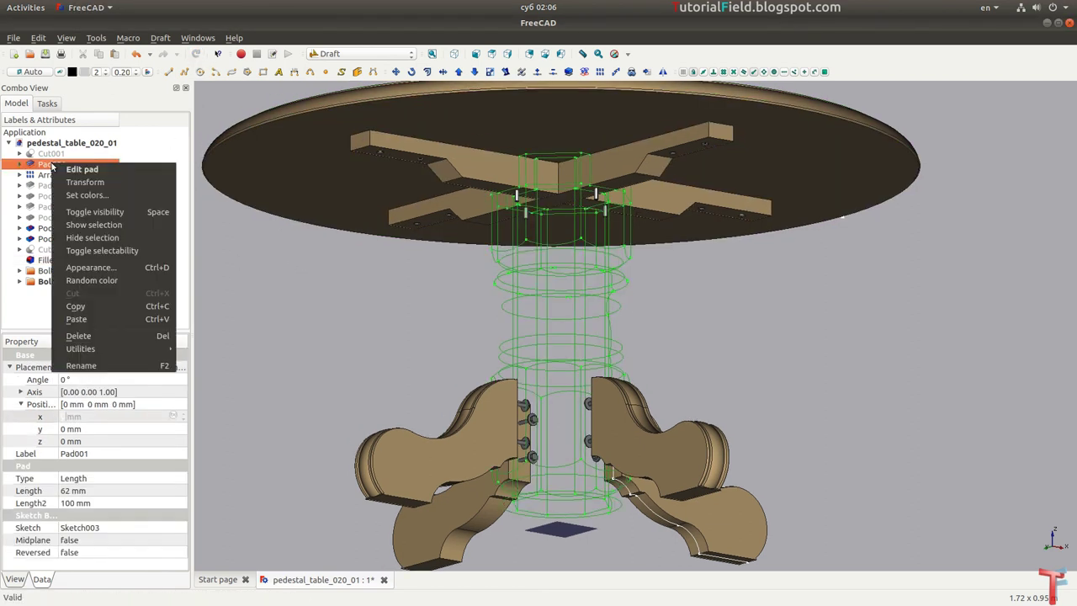
left_click(98, 268)
left_click(123, 60)
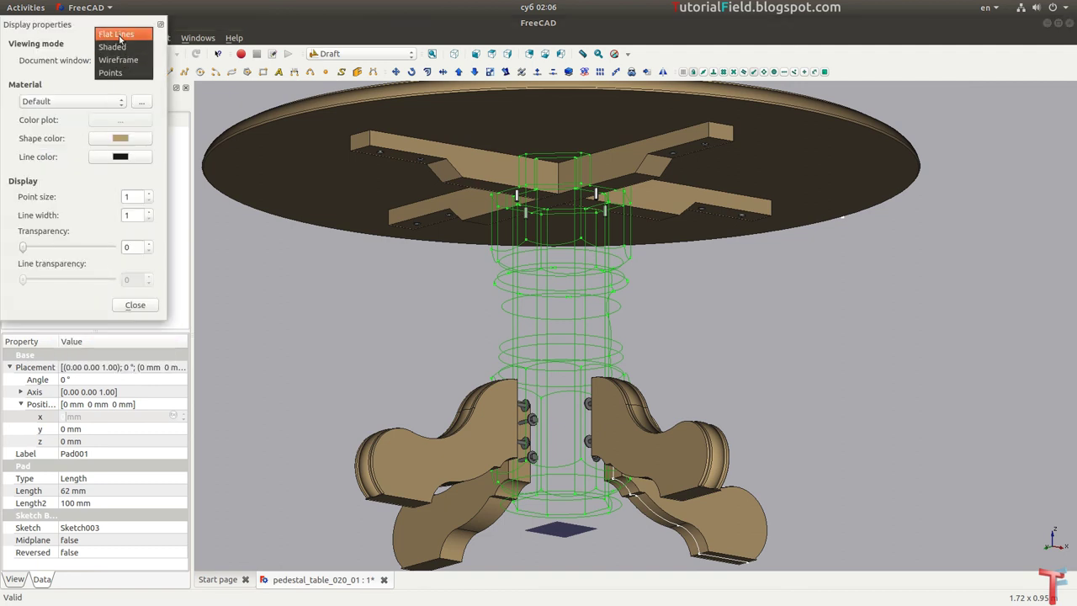
left_click(122, 40)
left_click(134, 306)
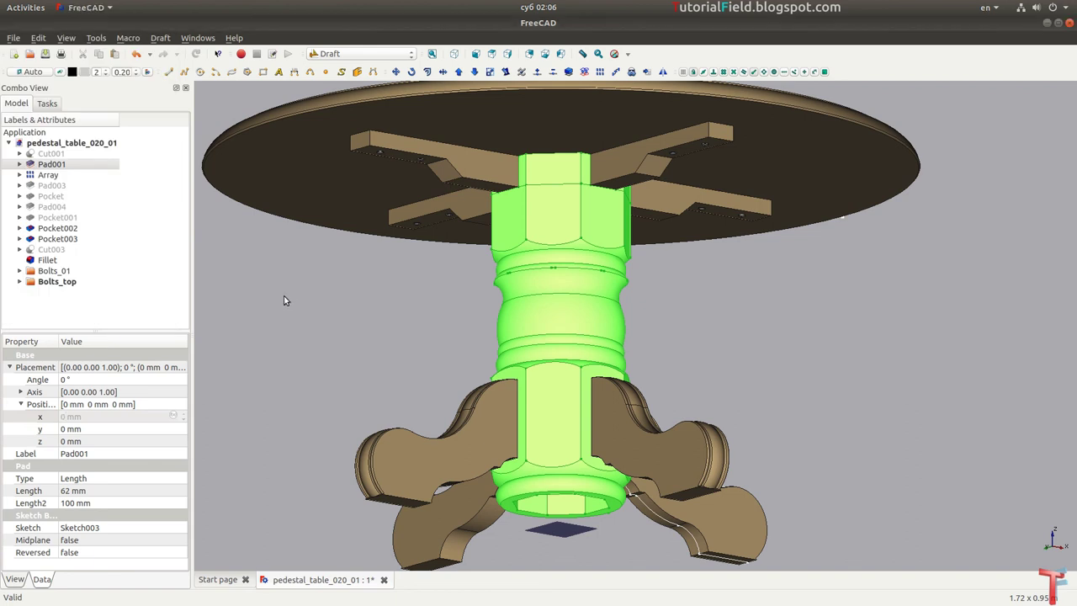
left_click(284, 296)
Step: Inspect the table's underside, then fit it in axonometric view and save pedestal_table_020_01
mouse_move(388, 316)
middle_mouse_down()
mouse_move(384, 285)
mouse_move(413, 303)
middle_mouse_up()
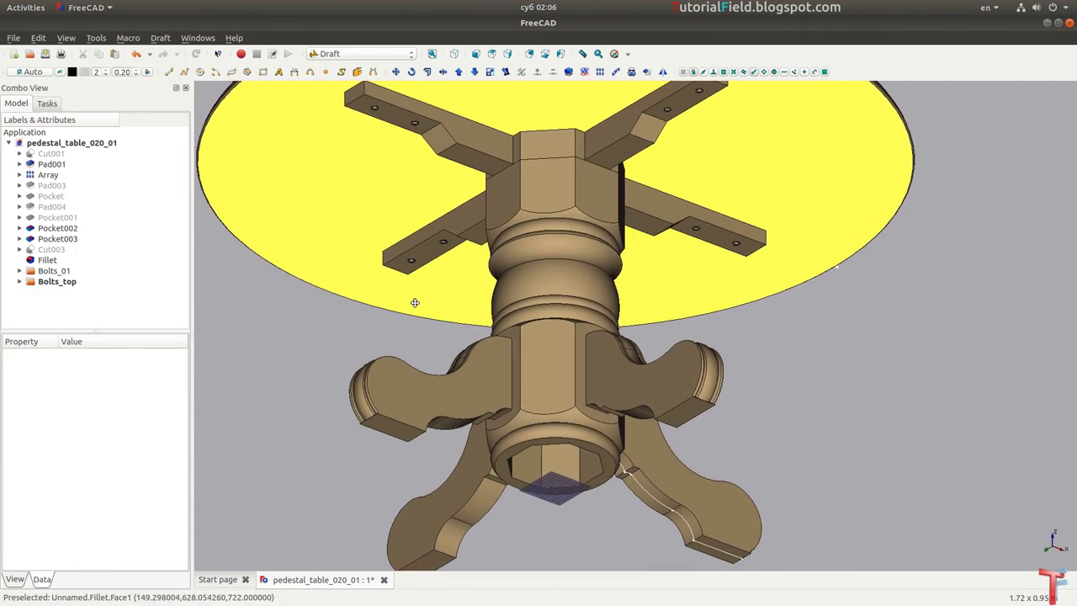
scroll(379, 298, "up", 3)
mouse_move(347, 314)
middle_mouse_down()
mouse_move(413, 291)
mouse_move(462, 255)
middle_mouse_up()
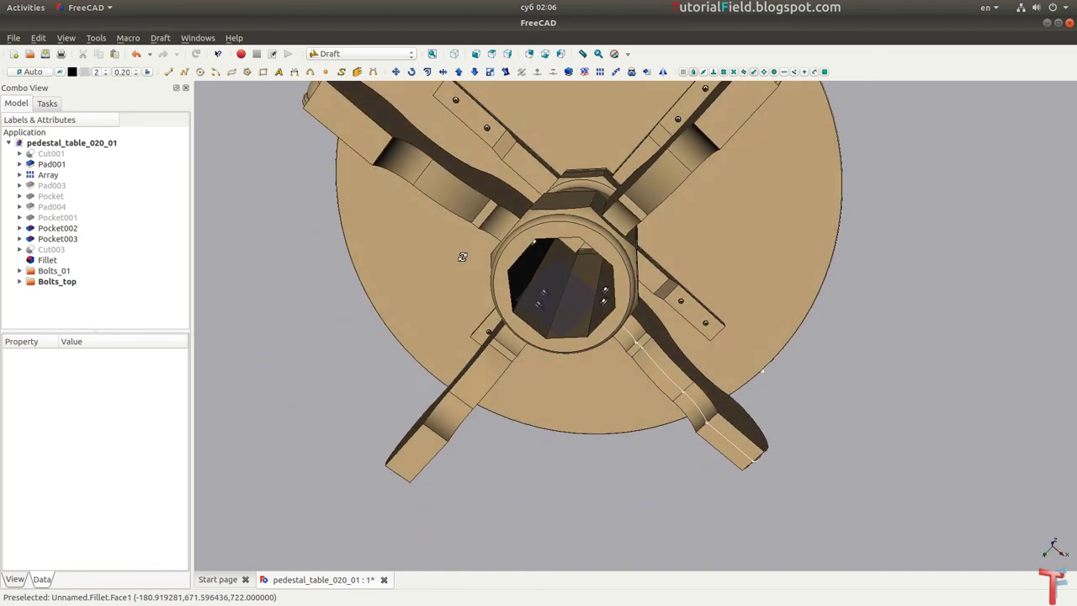
scroll(505, 265, "up", 2)
scroll(574, 271, "up", 2)
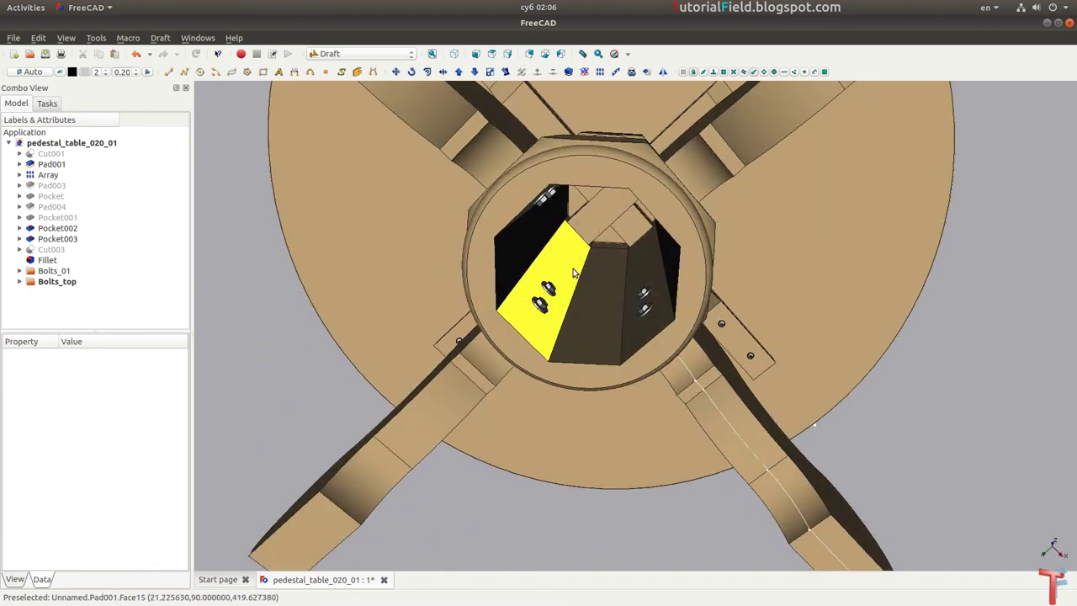
mouse_move(574, 272)
middle_mouse_down()
mouse_move(647, 289)
mouse_move(475, 361)
mouse_move(473, 155)
middle_mouse_up()
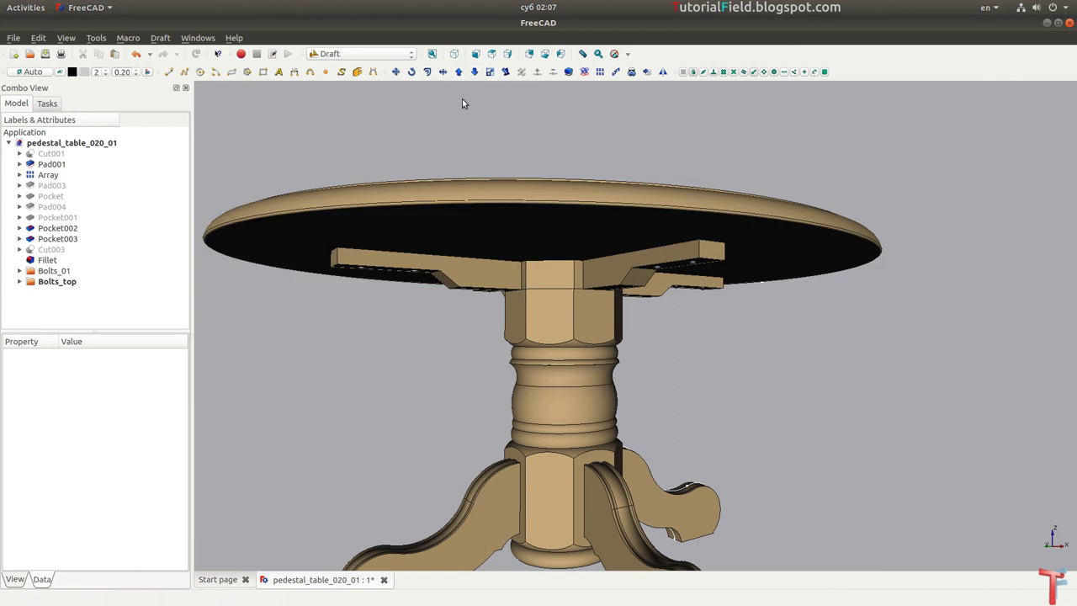
left_click(432, 53)
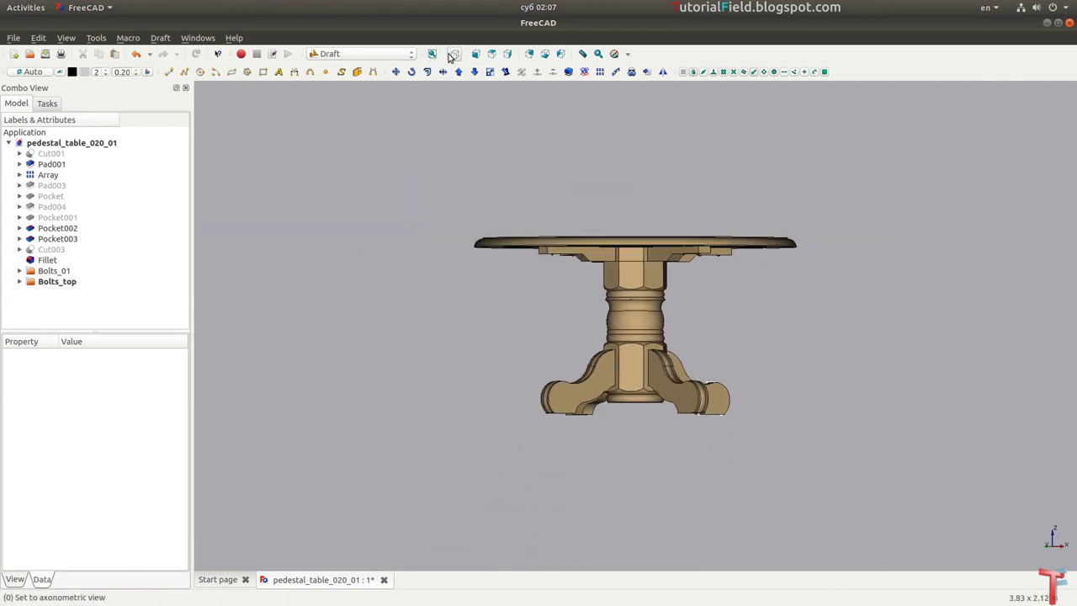
left_click(455, 53)
key("ctrl+s")
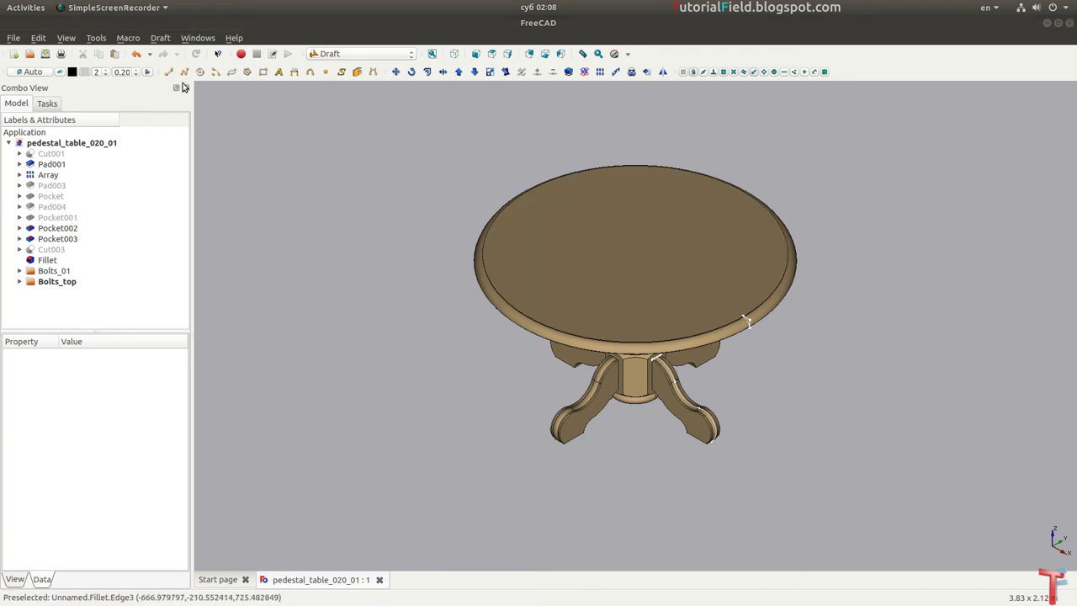
Step: Apply the infinite_reflection_02_blur.png environment texture to the table through Texture mapping
left_click(65, 38)
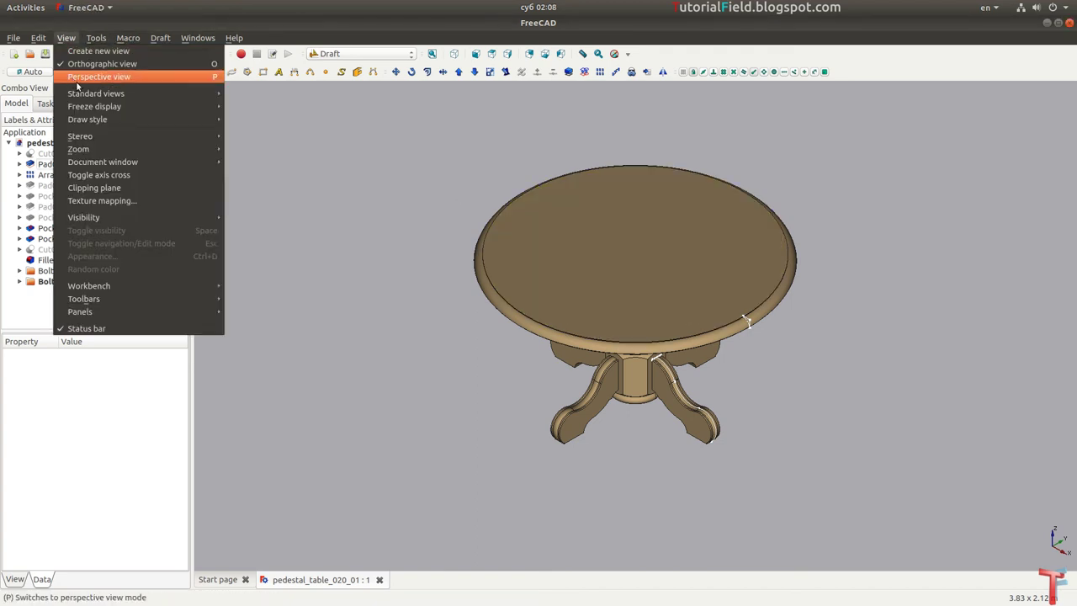
left_click(101, 200)
left_click(104, 189)
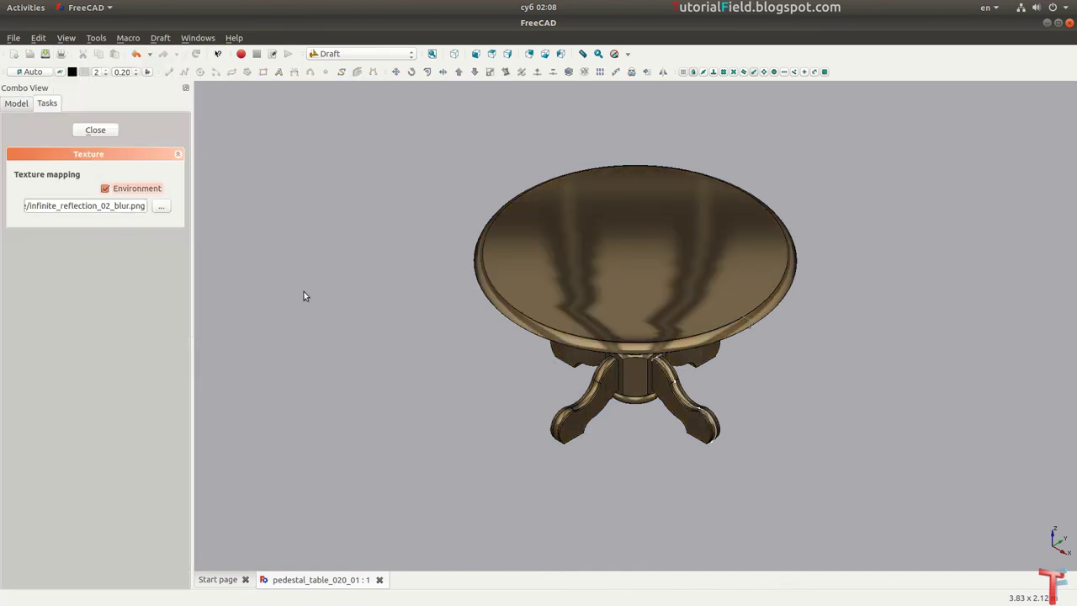
Step: Orbit and zoom around the table to inspect the reflections from underside, top and side
mouse_move(658, 428)
middle_mouse_down()
mouse_move(695, 365)
mouse_move(688, 327)
mouse_move(784, 315)
mouse_move(753, 351)
mouse_move(735, 283)
mouse_move(935, 349)
mouse_move(900, 402)
mouse_move(849, 291)
middle_mouse_up()
scroll(782, 345, "down", 2)
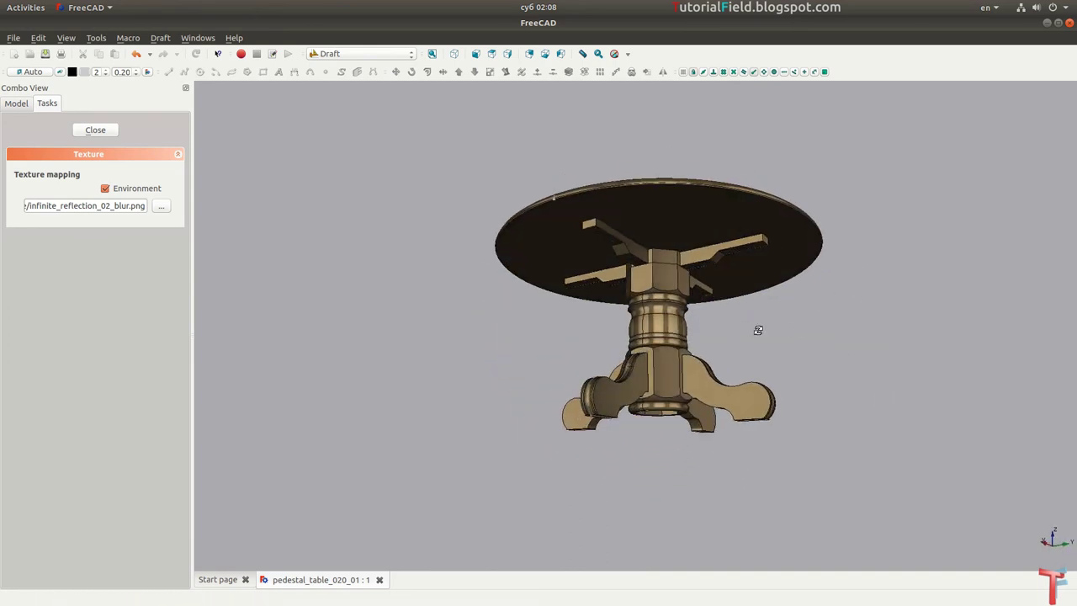
middle_click_drag(758, 331, 904, 337)
scroll(684, 342, "up", 3)
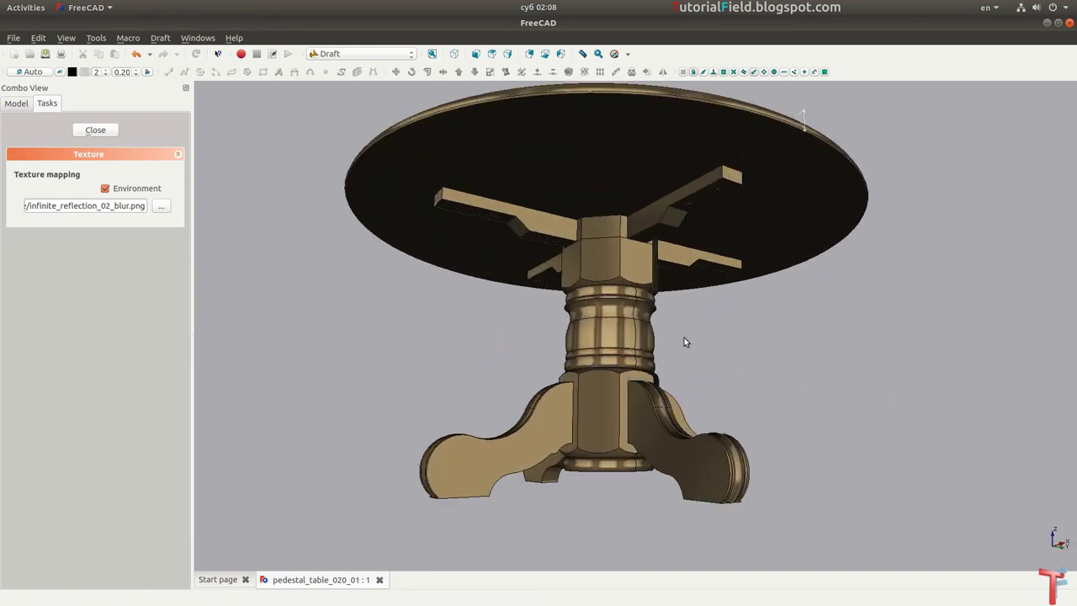
mouse_move(684, 342)
middle_mouse_down()
mouse_move(791, 334)
mouse_move(883, 308)
mouse_move(631, 362)
mouse_move(675, 334)
mouse_move(993, 312)
mouse_move(428, 319)
mouse_move(633, 312)
mouse_move(653, 326)
mouse_move(896, 224)
mouse_move(962, 233)
middle_mouse_up()
mouse_move(413, 396)
middle_mouse_down()
mouse_move(322, 390)
mouse_move(378, 402)
mouse_move(371, 419)
mouse_move(303, 421)
mouse_move(283, 409)
mouse_move(278, 362)
mouse_move(320, 384)
mouse_move(250, 498)
mouse_move(314, 406)
mouse_move(365, 437)
mouse_move(361, 447)
mouse_move(412, 353)
mouse_move(415, 432)
mouse_move(380, 373)
mouse_move(745, 262)
mouse_move(558, 341)
mouse_move(502, 351)
mouse_move(468, 308)
mouse_move(539, 199)
middle_mouse_up()
scroll(540, 120, "up", 3)
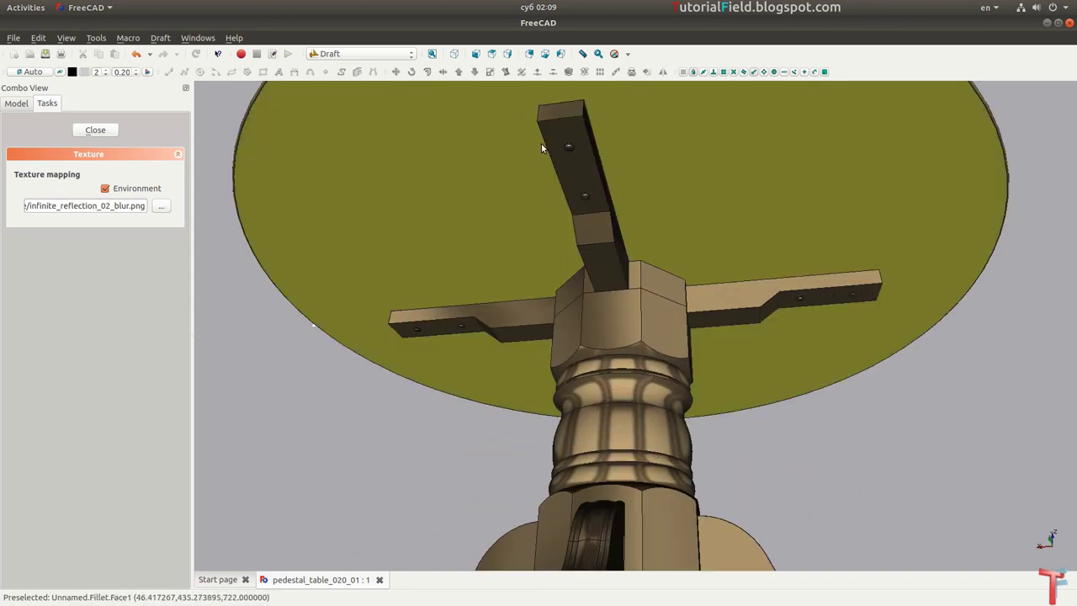
middle_click_drag(541, 125, 600, 287)
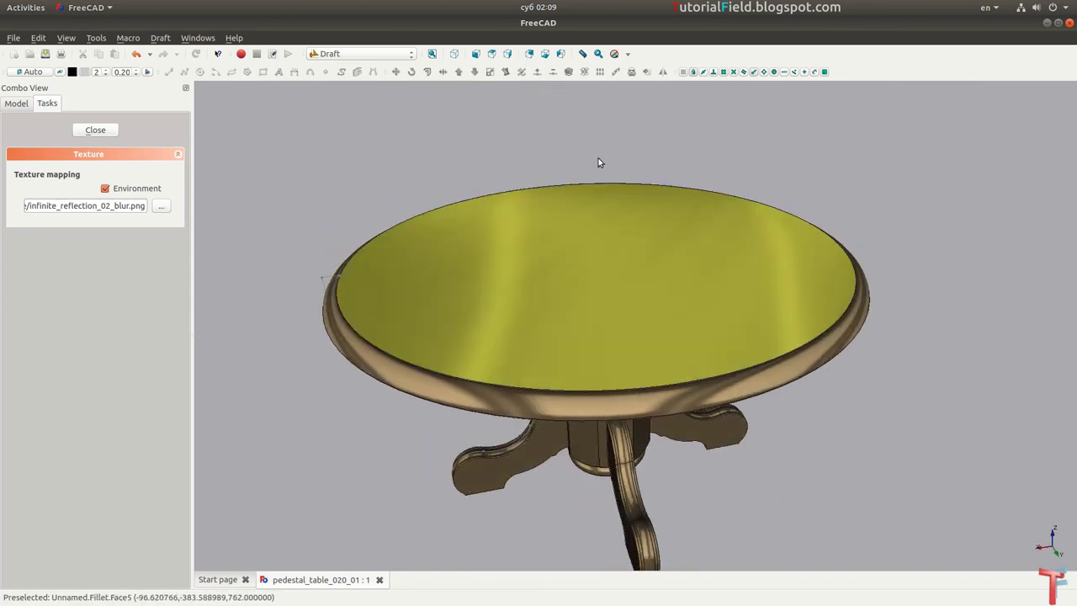
mouse_move(474, 205)
middle_mouse_down()
mouse_move(572, 197)
mouse_move(509, 231)
mouse_move(690, 308)
mouse_move(641, 273)
middle_mouse_up()
scroll(572, 197, "down", 2)
scroll(509, 231, "up", 1)
scroll(512, 226, "up", 1)
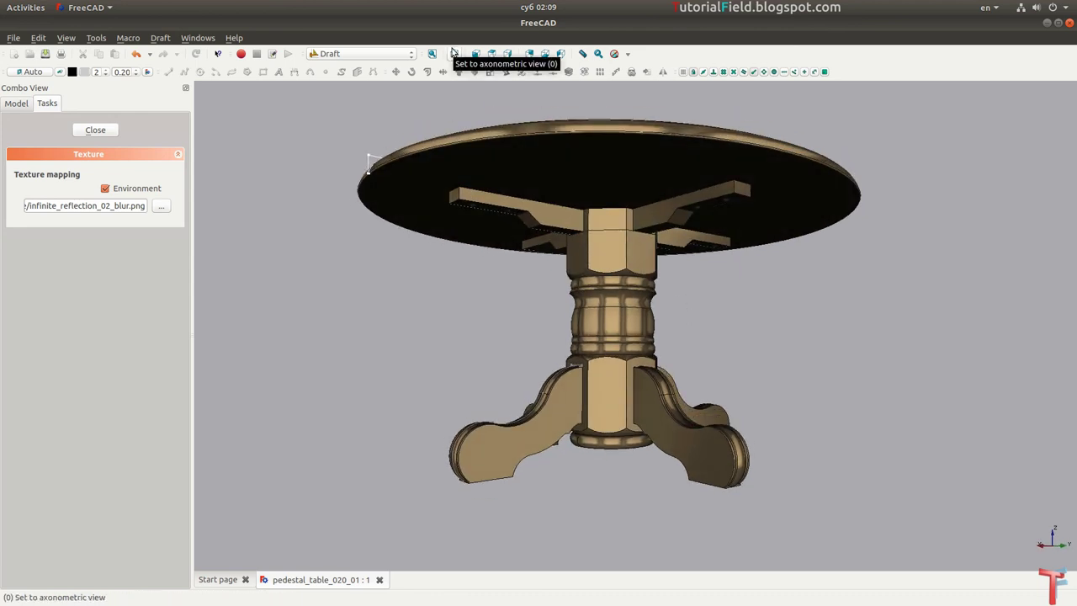
middle_click_drag(405, 104, 411, 136)
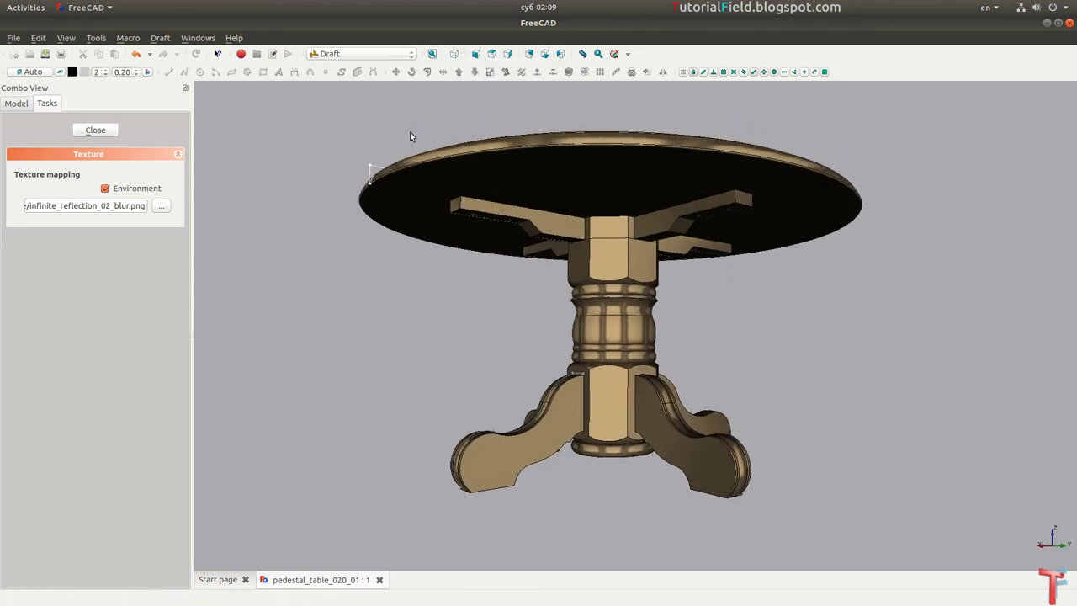